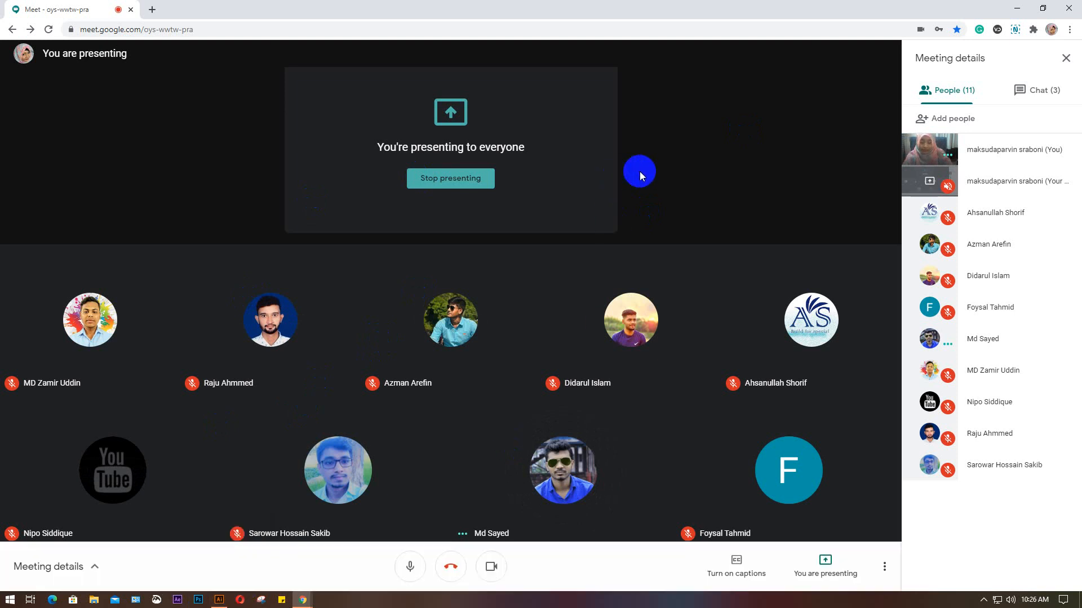
- Switch to Illustrator, draw a circle about 2.17 in wide and duplicate it twice into an overlapping triangular arrangement
left_click(219, 598)
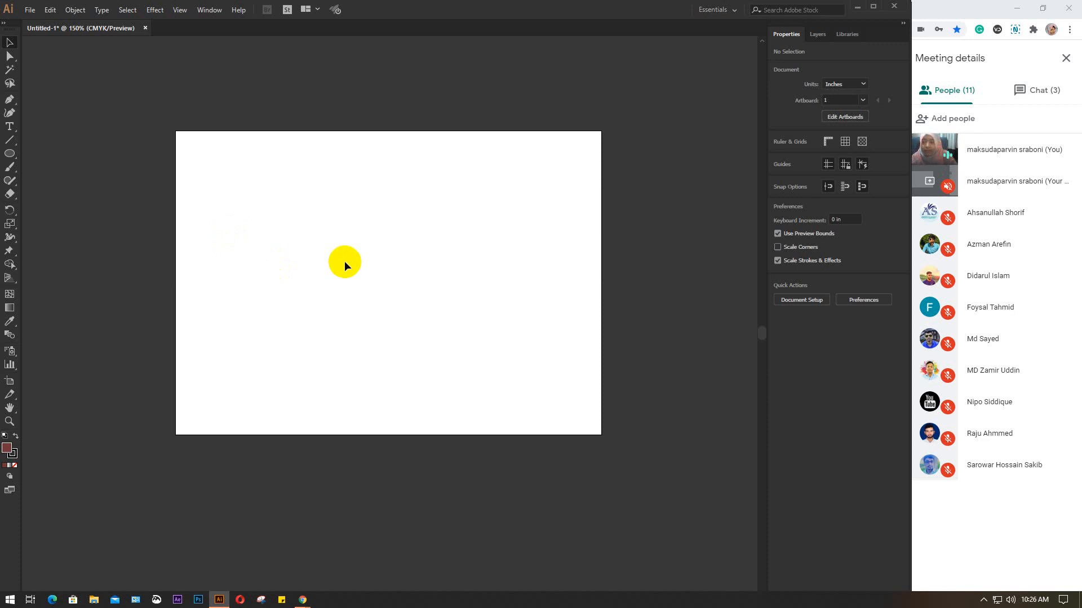
left_click(9, 157)
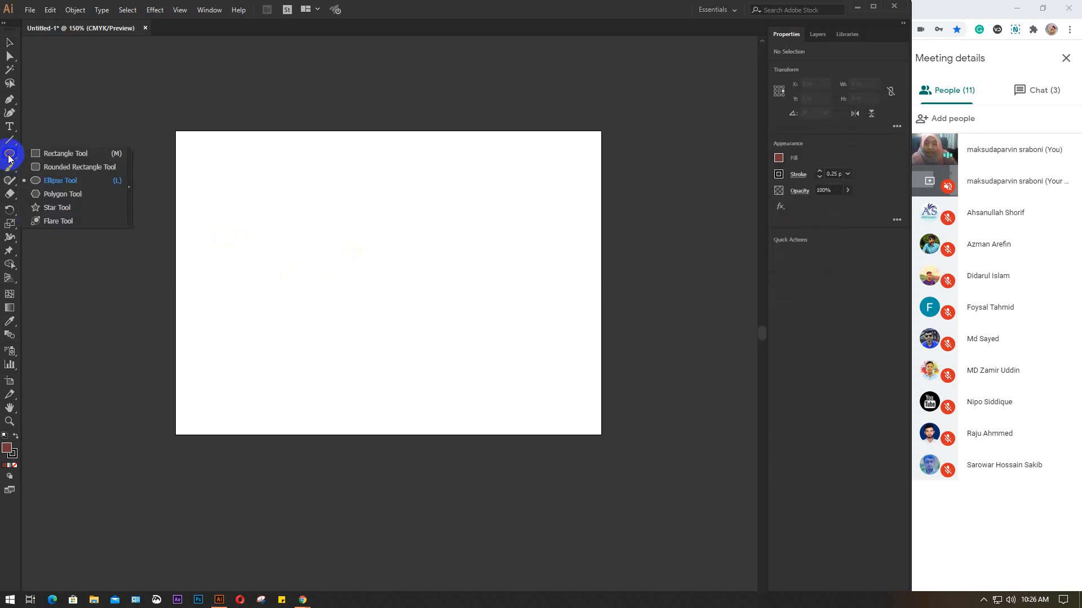
left_click_drag(55, 166, 79, 181)
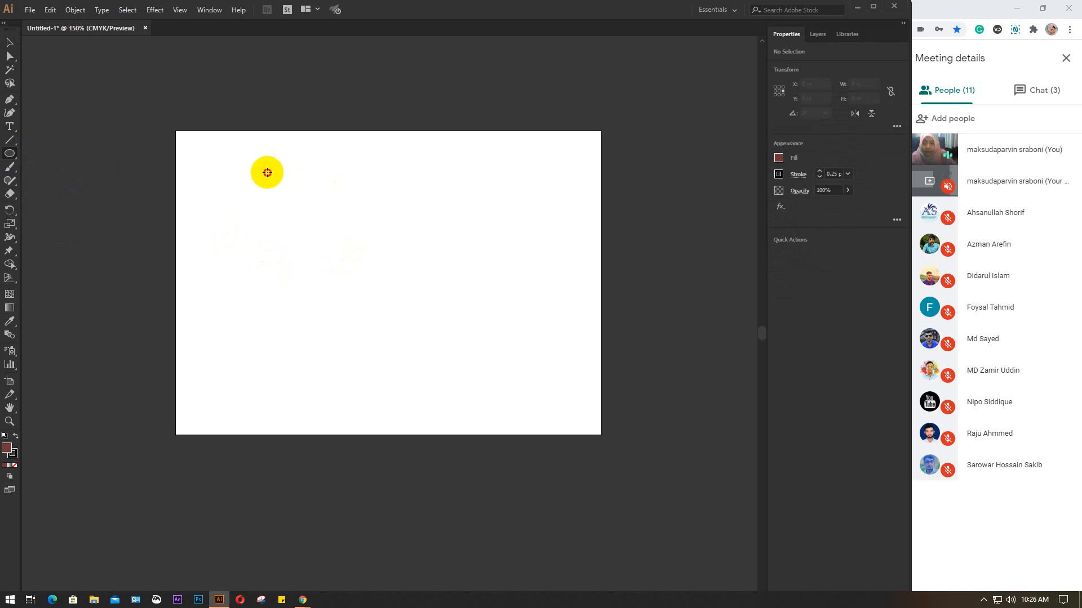
left_click_drag(267, 173, 359, 290)
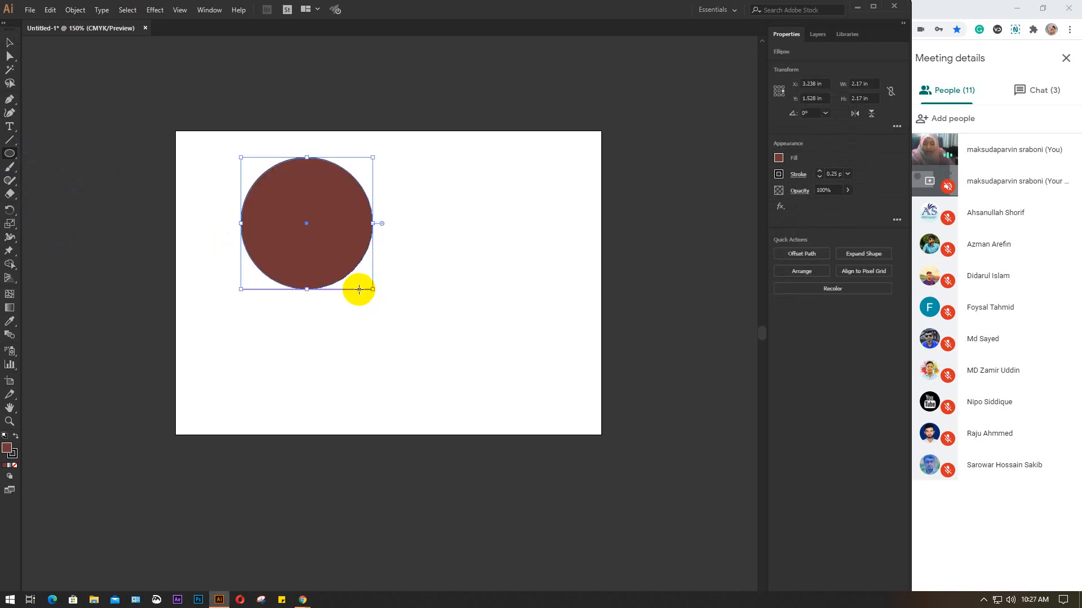
key("v")
left_click_drag(338, 235, 374, 289)
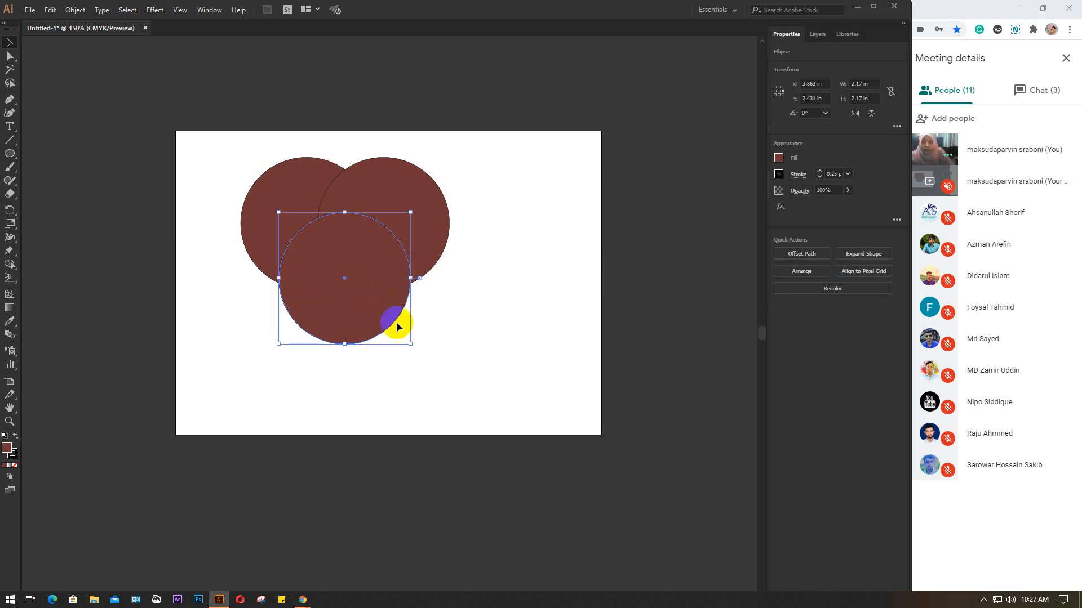
- Fill the lower circle with orange, the upper-right circle with crimson and the upper-left circle with blue
left_click(787, 160)
left_click(766, 197)
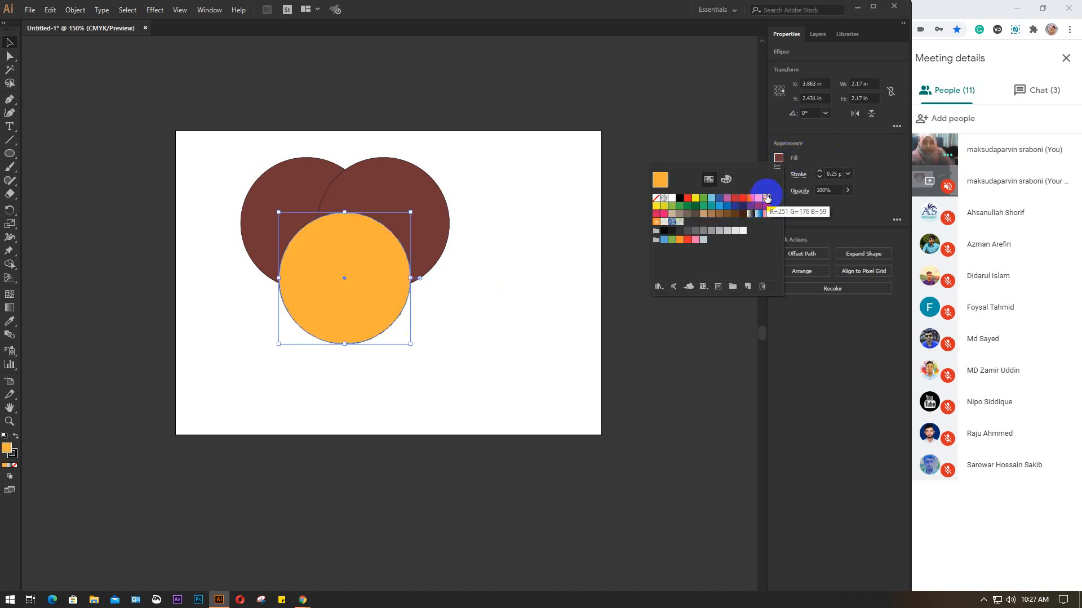
left_click(759, 197)
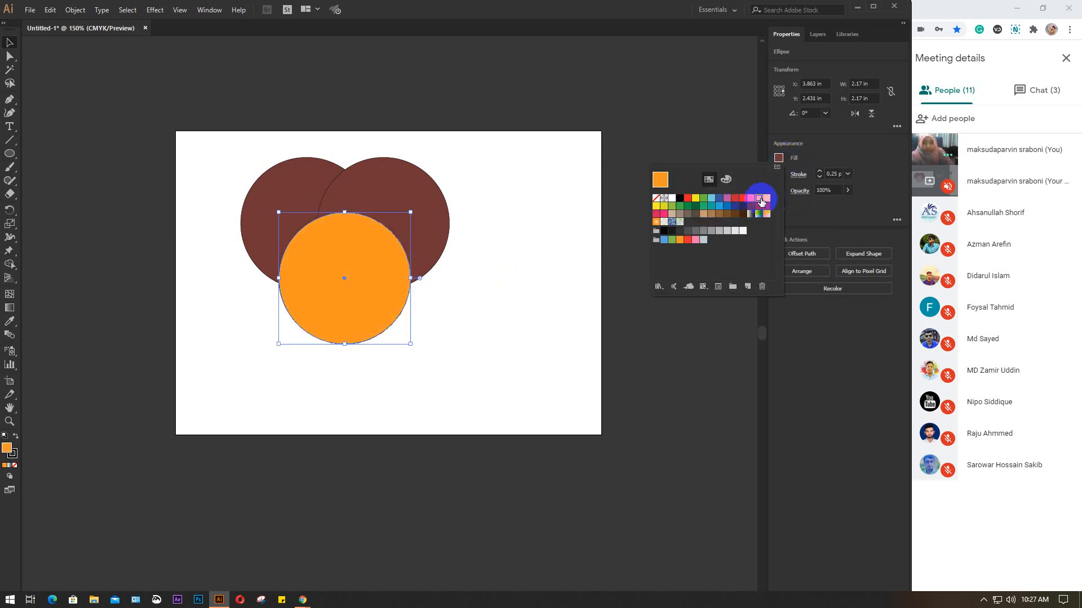
left_click(408, 195)
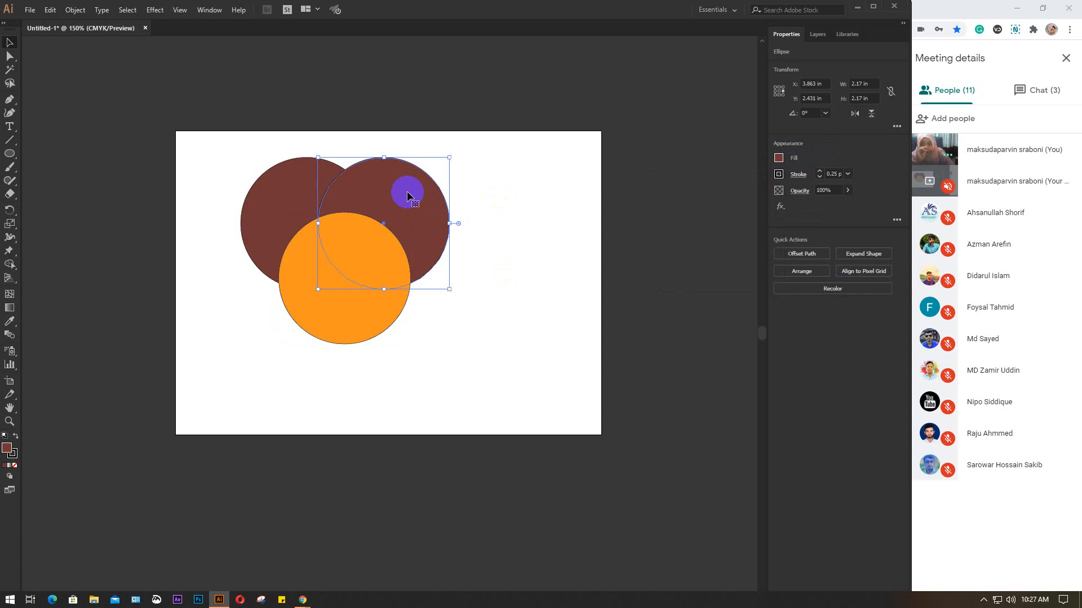
left_click(780, 158)
left_click(657, 217)
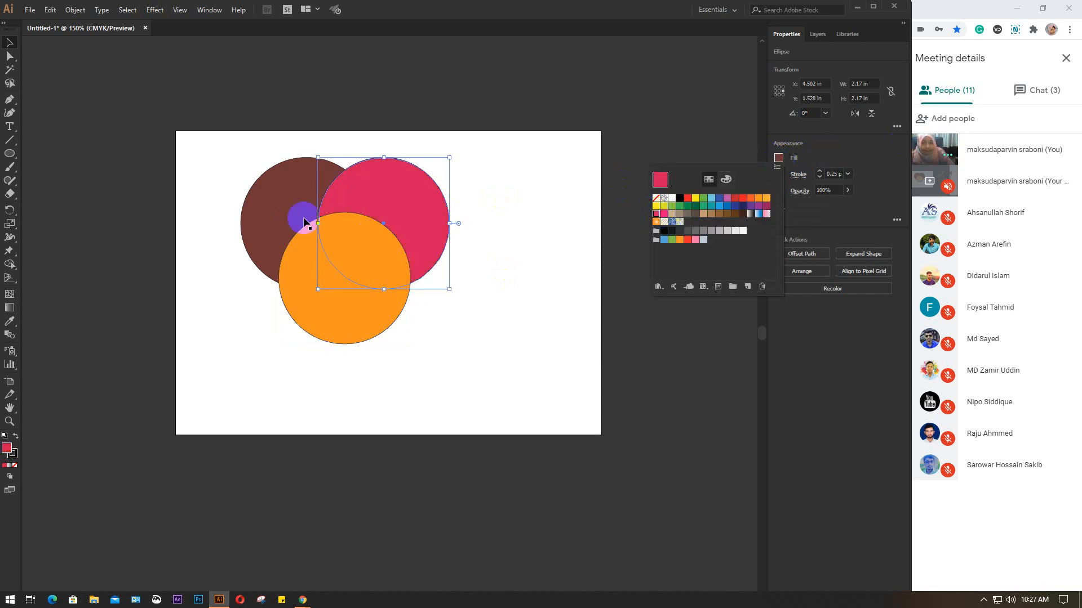
left_click(278, 189)
left_click(778, 159)
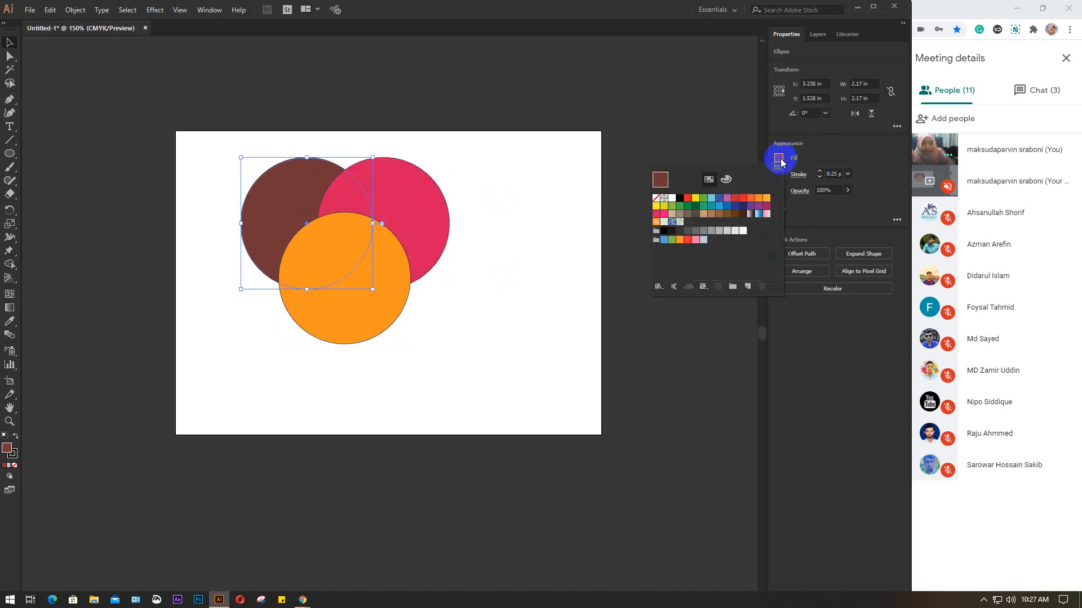
left_click(724, 207)
left_click(514, 210)
- Center the three circles together on the artboard and scale them up to about 4.7 by 4.2 in overall
left_click_drag(242, 145, 441, 311)
left_click_drag(367, 254, 418, 287)
scroll(417, 287, "up", 3)
scroll(418, 287, "down", 3)
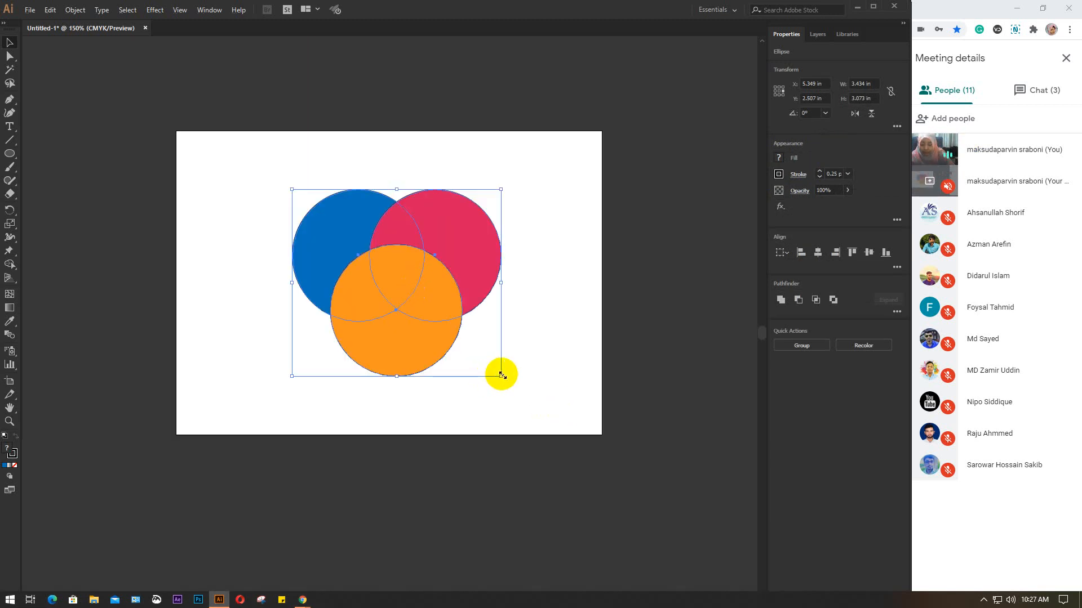
left_click_drag(502, 375, 541, 412)
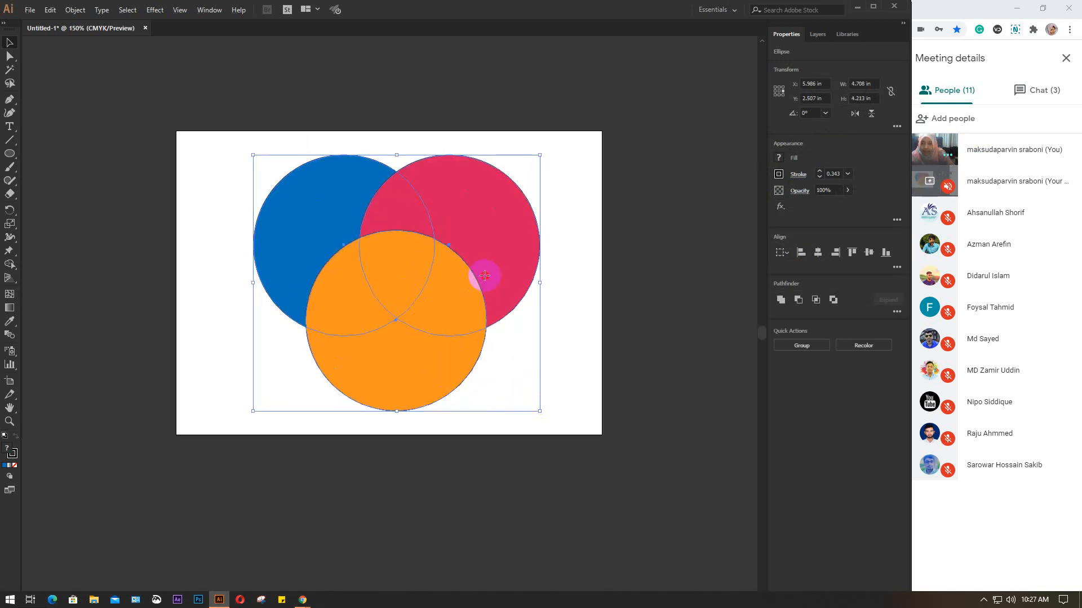
left_click_drag(484, 276, 473, 278)
left_click(569, 274)
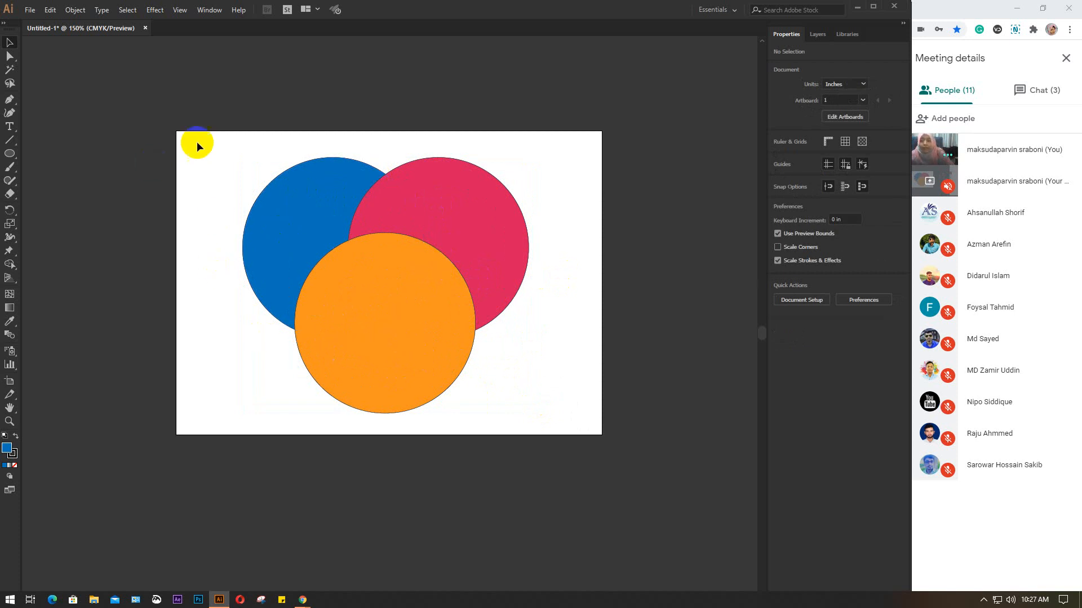
- Select all three circles and open the Pathfinder panel, placing it beside the artwork
left_click_drag(201, 140, 531, 384)
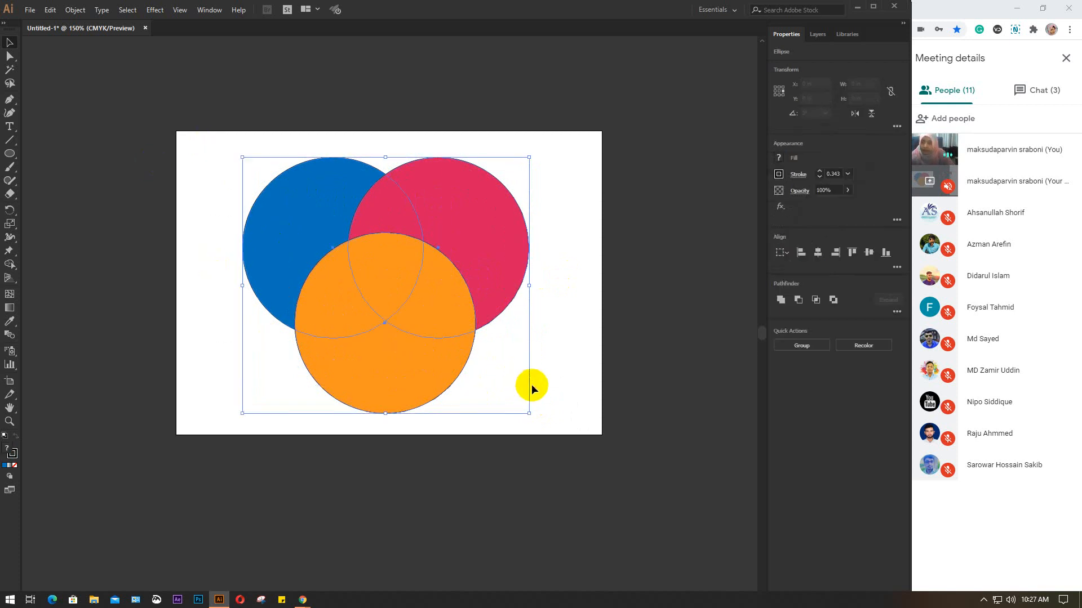
left_click(213, 11)
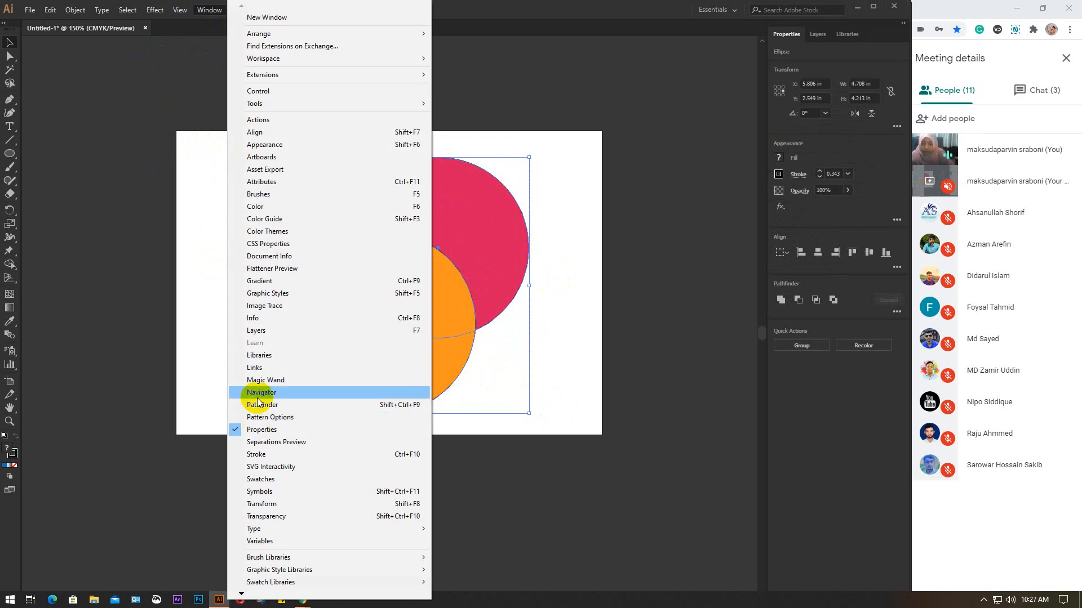
left_click(401, 410)
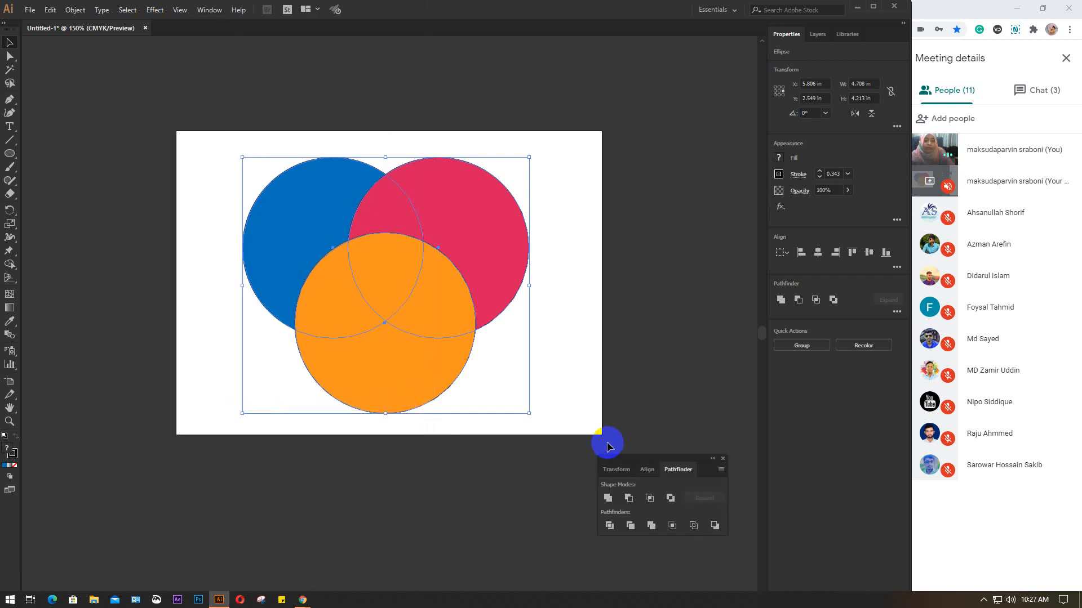
left_click_drag(639, 460, 616, 274)
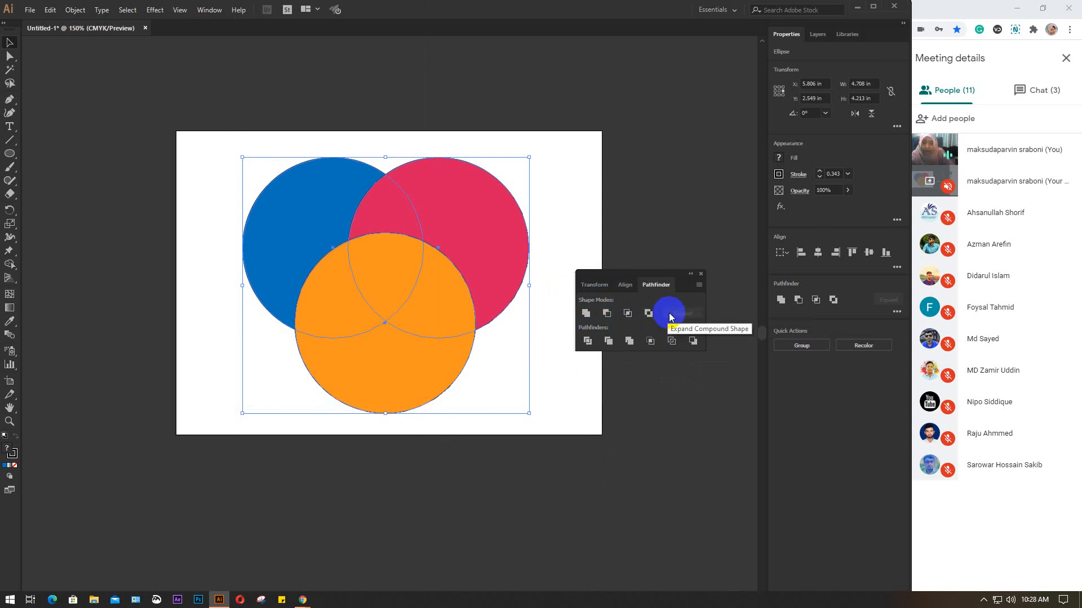
left_click(584, 314)
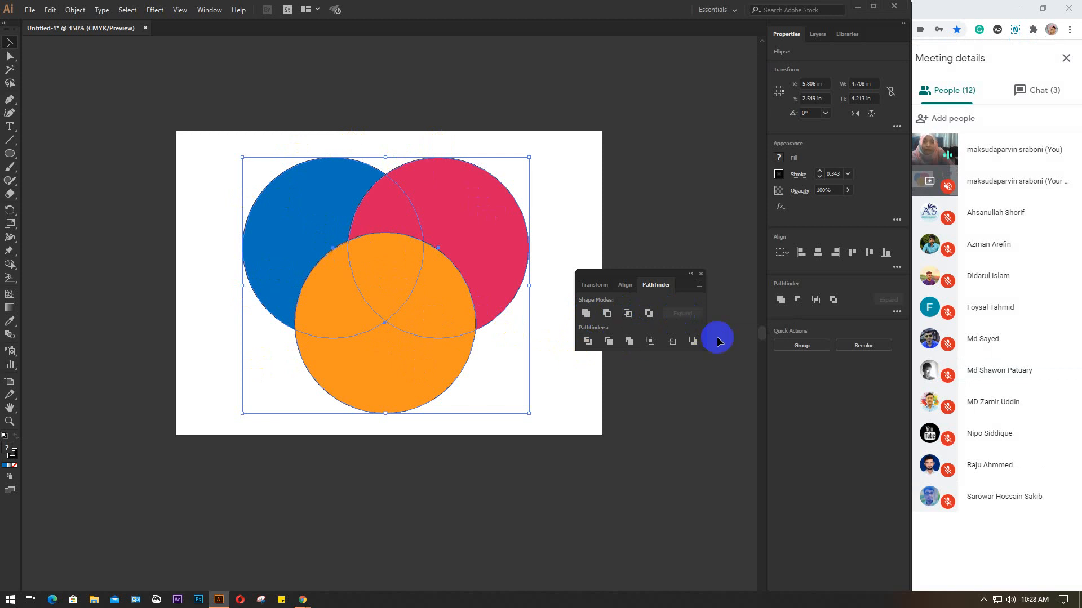
left_click(587, 341)
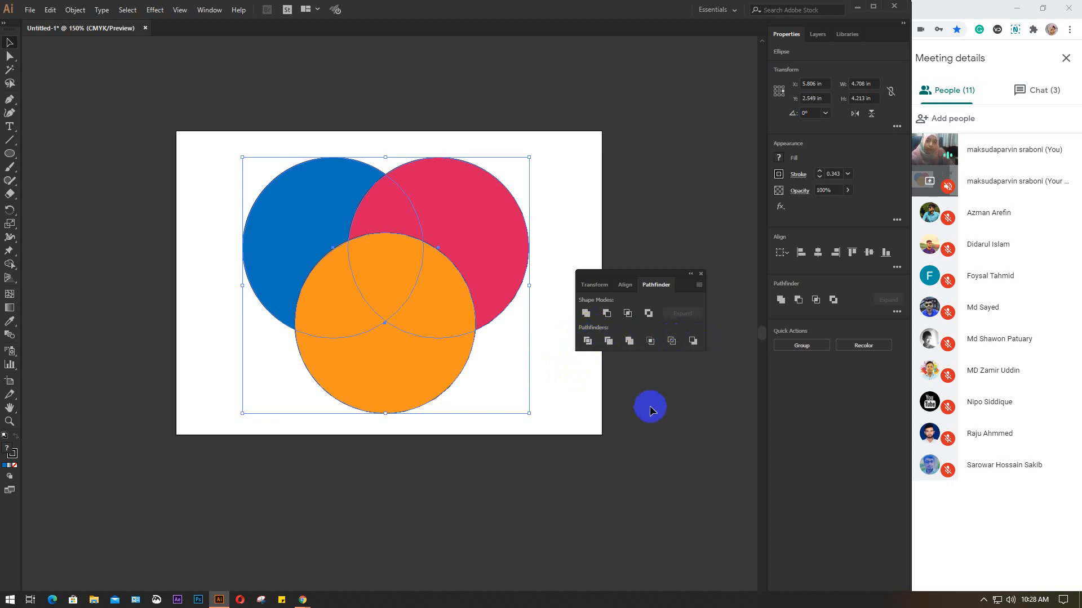
left_click(588, 341)
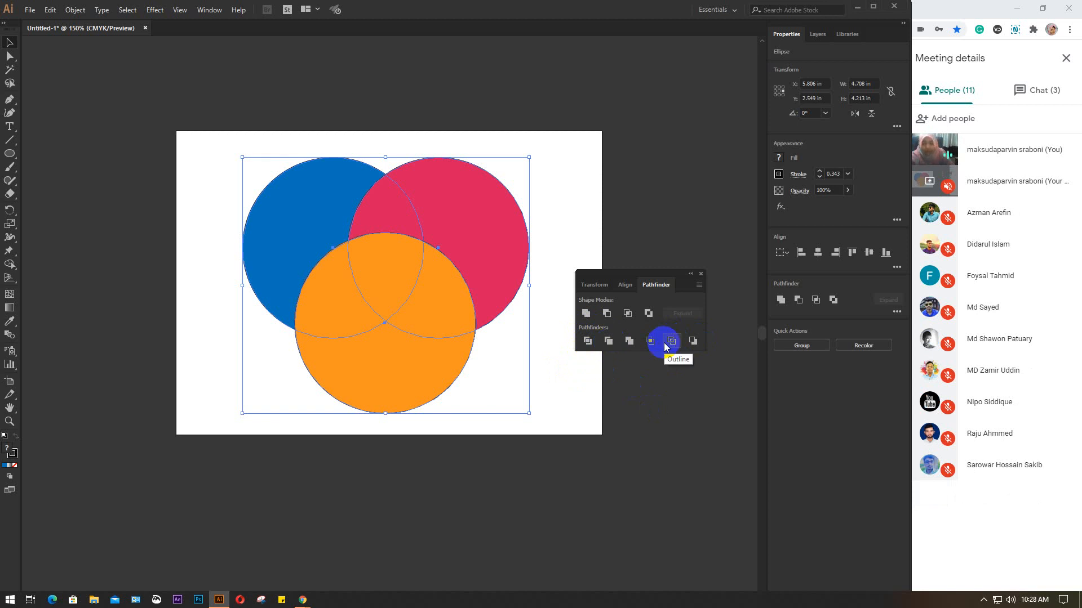
left_click(553, 350)
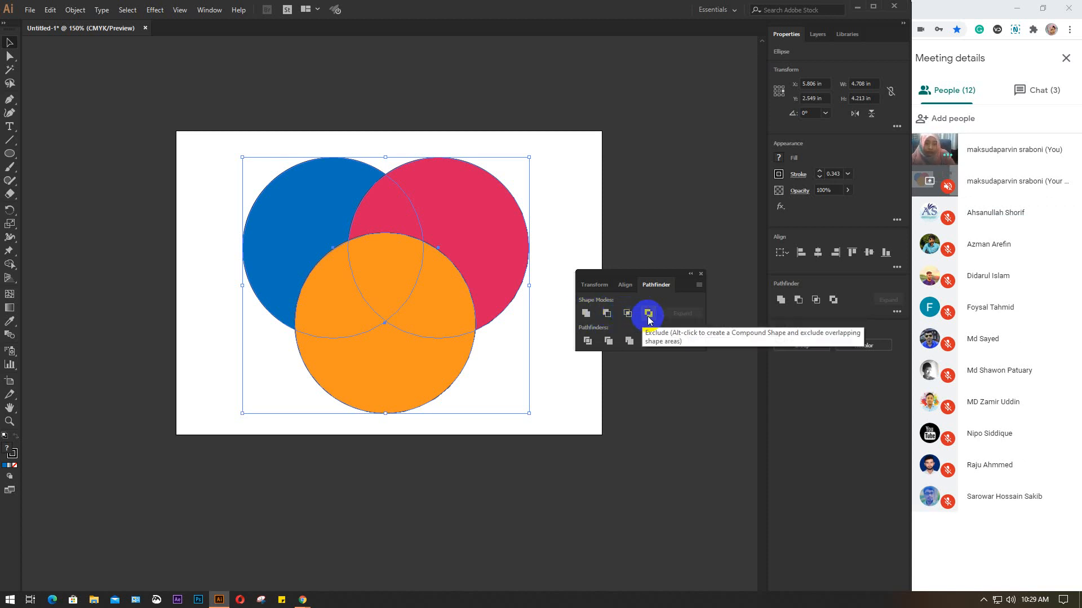
- Try uniting the three circles into a compound shape and expanding it, and undo back to the separate circles
left_click(584, 314)
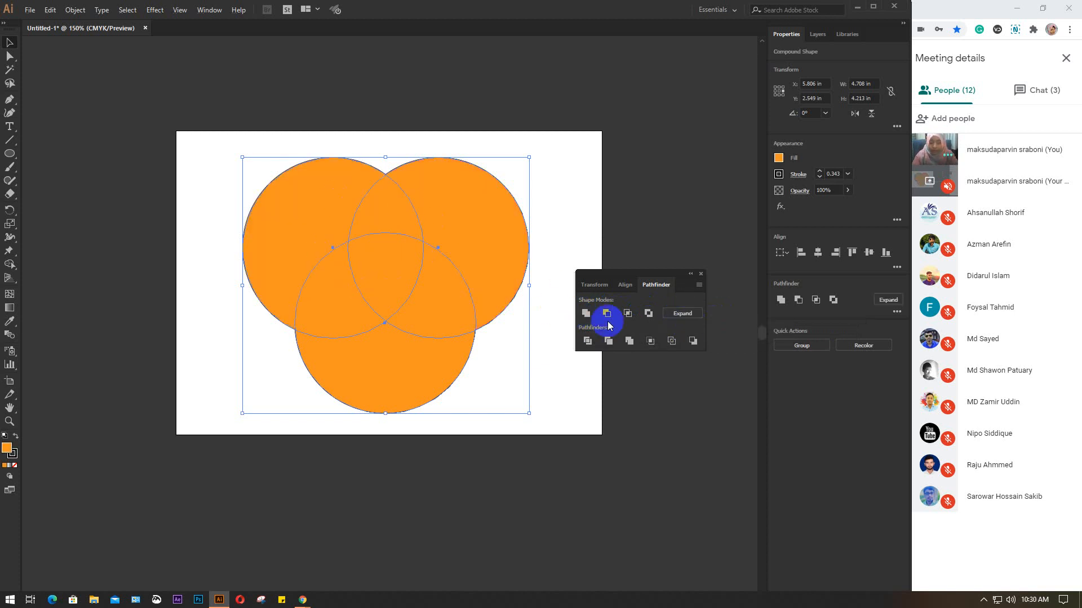
left_click(675, 314)
left_click(352, 102)
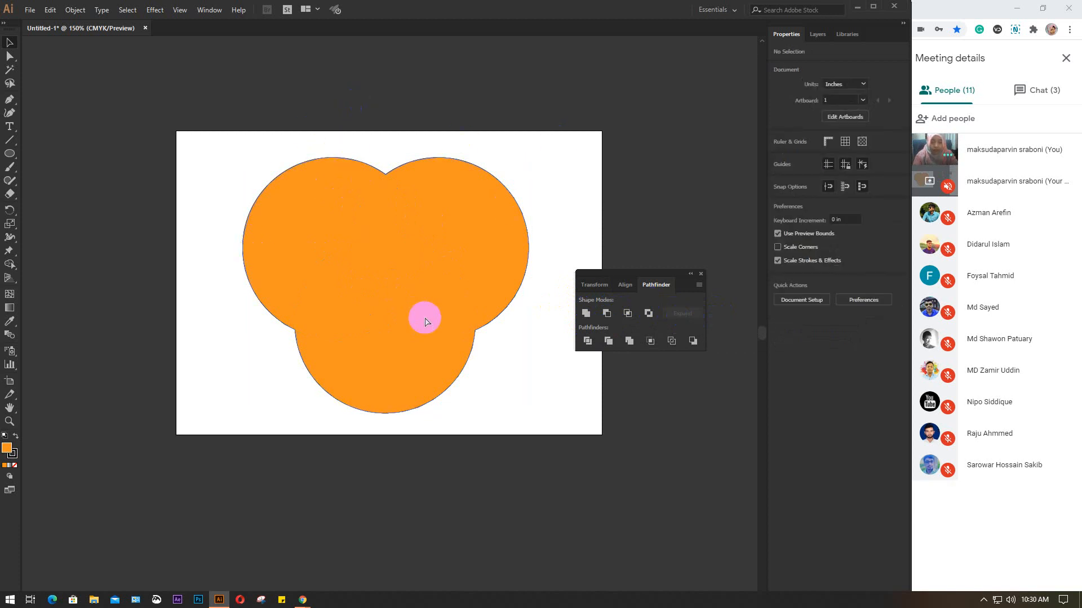
key("ctrl+z")
key("ctrl+z")
key("ctrl+z")
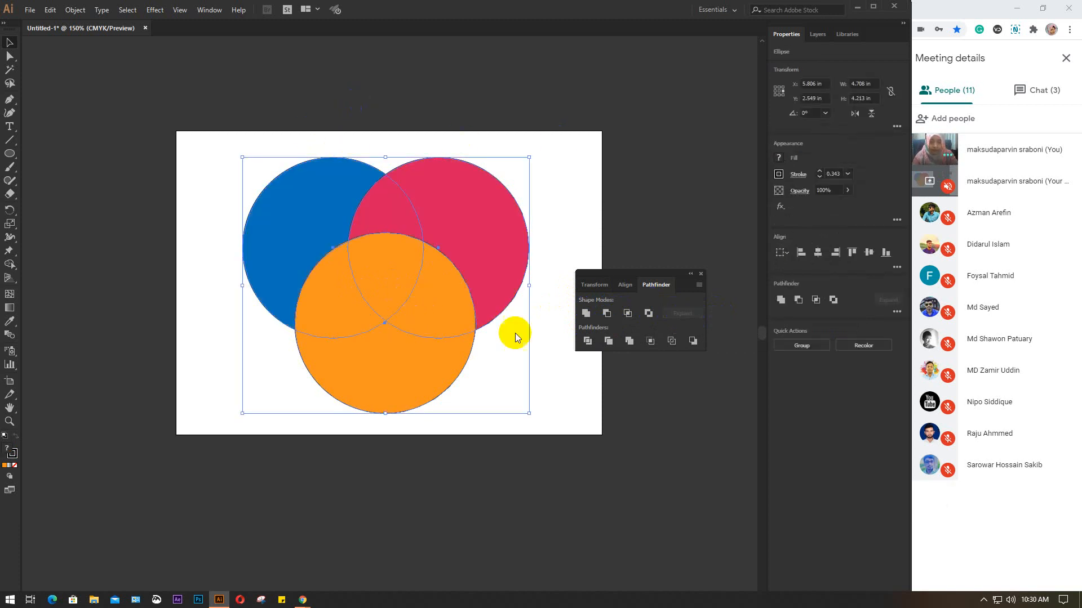
- Try the Minus Front and Intersect shape modes on the three circles, undoing each one
left_click(607, 314)
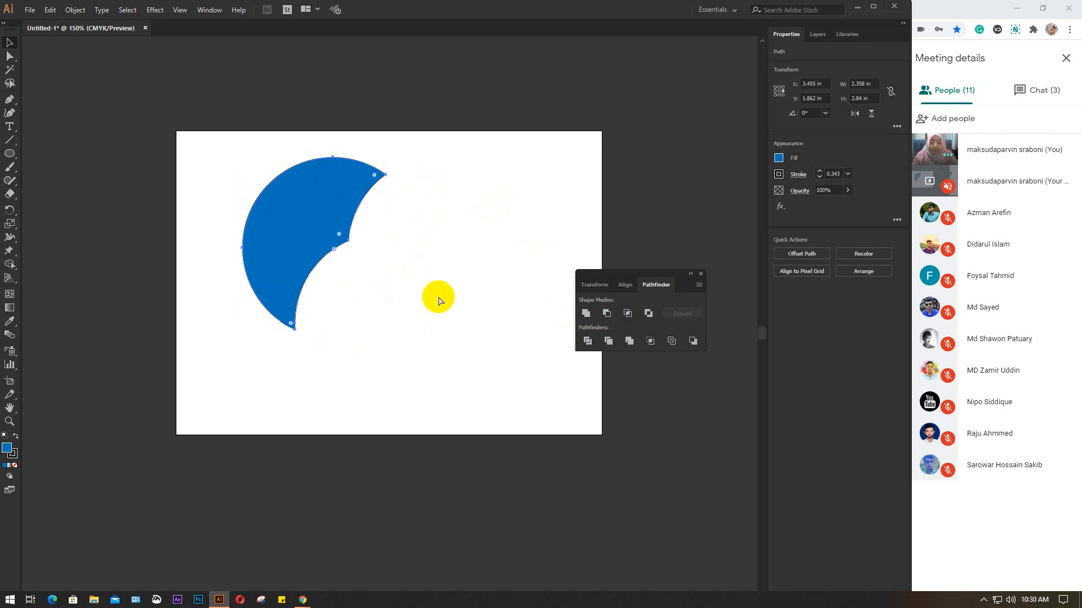
key("ctrl+z")
left_click(624, 315)
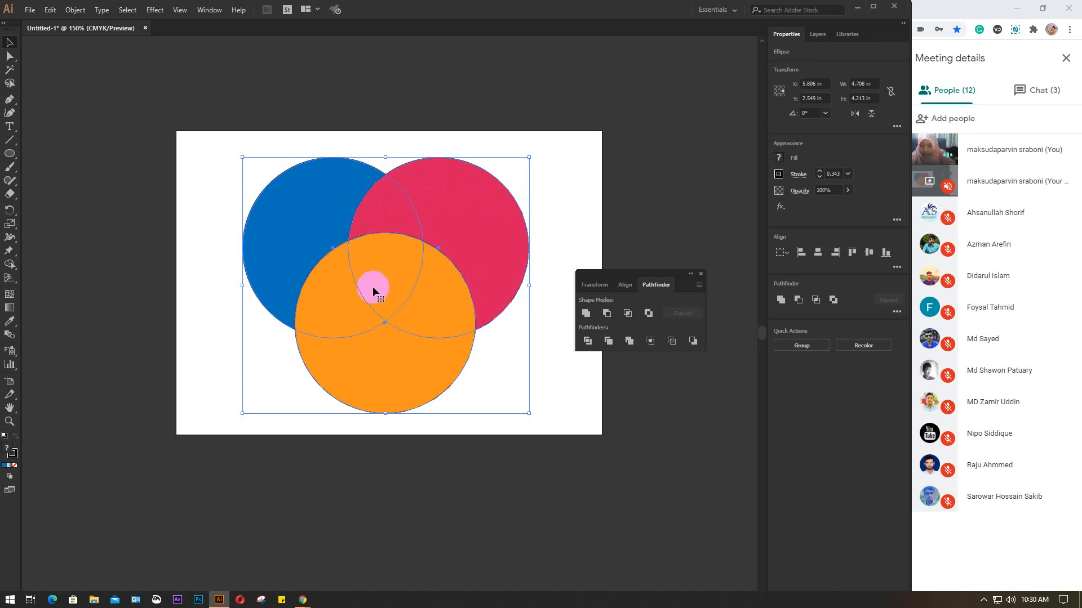
left_click(627, 313)
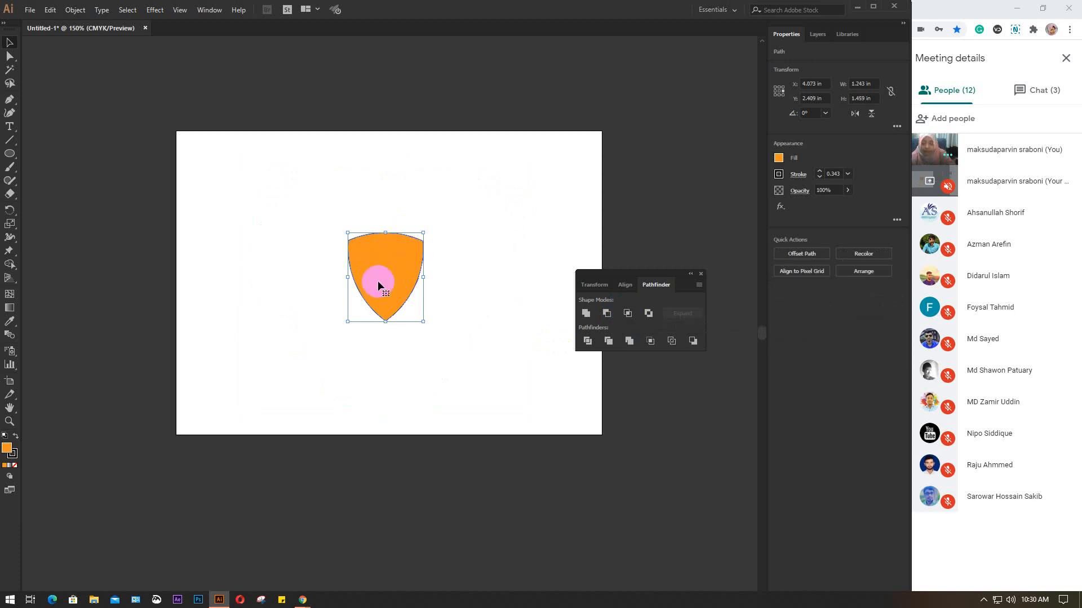
key("ctrl+z")
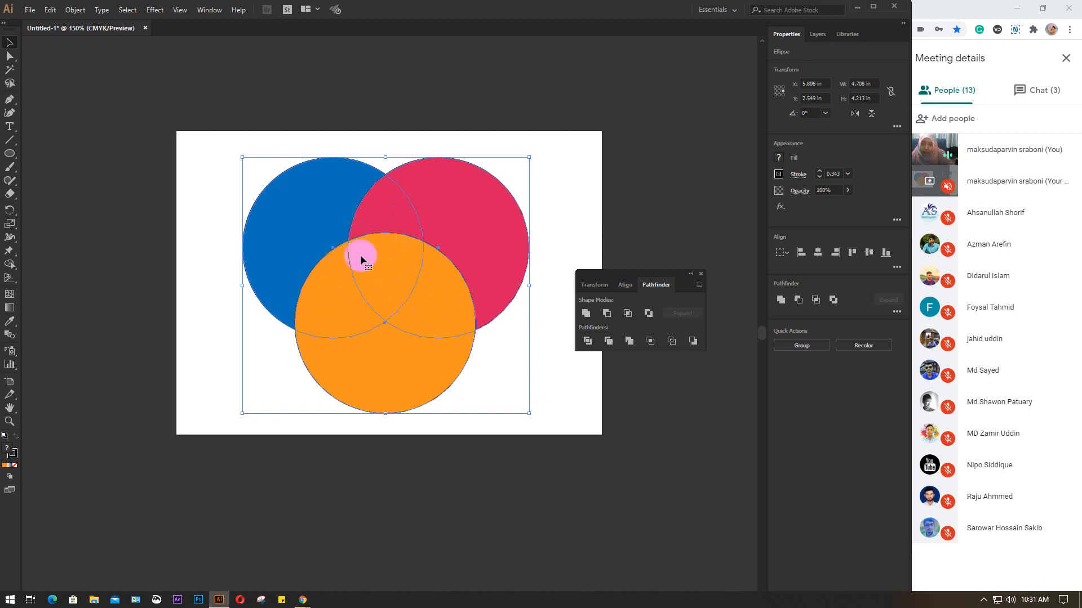
- Try the Exclude shape mode on the three circles and undo it
left_click(649, 314)
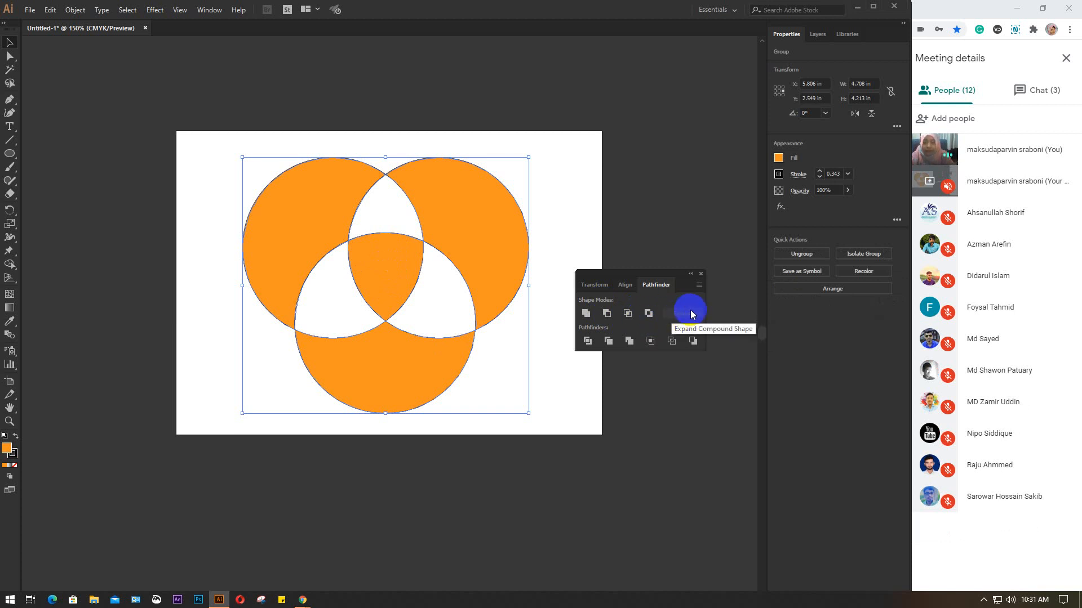
left_click(691, 313)
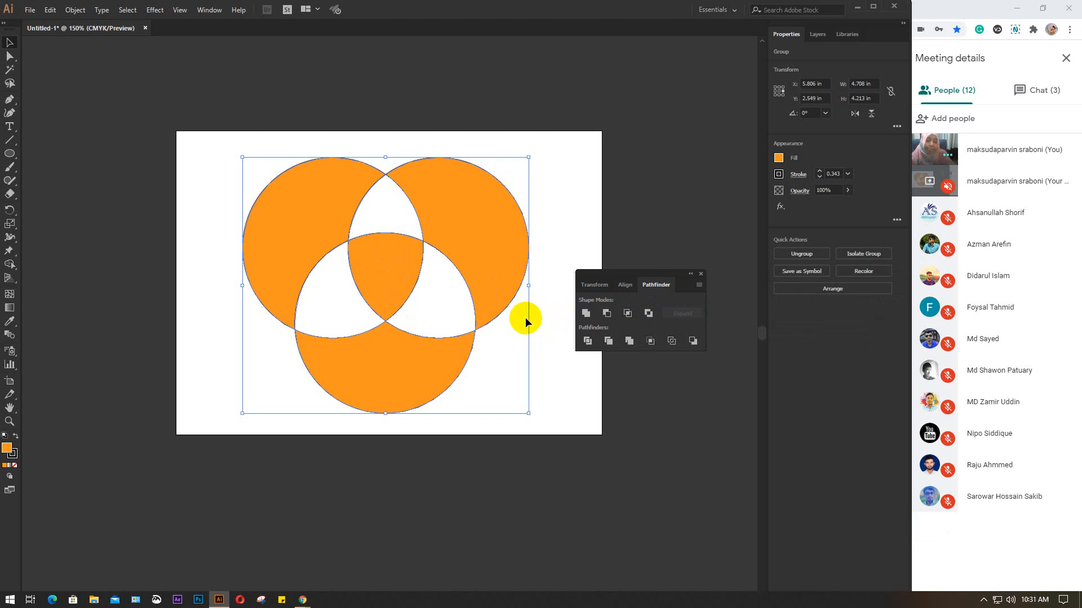
key("ctrl+z")
key("ctrl+z")
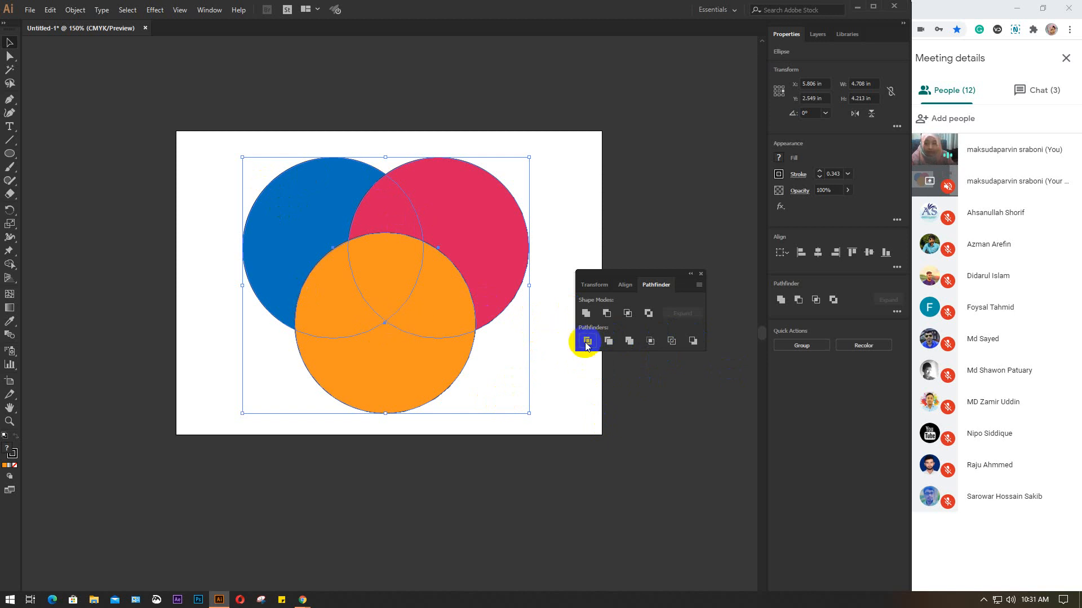
- Divide the three overlapping circles with Pathfinder, ungroup the resulting pieces and deselect them
left_click(587, 342)
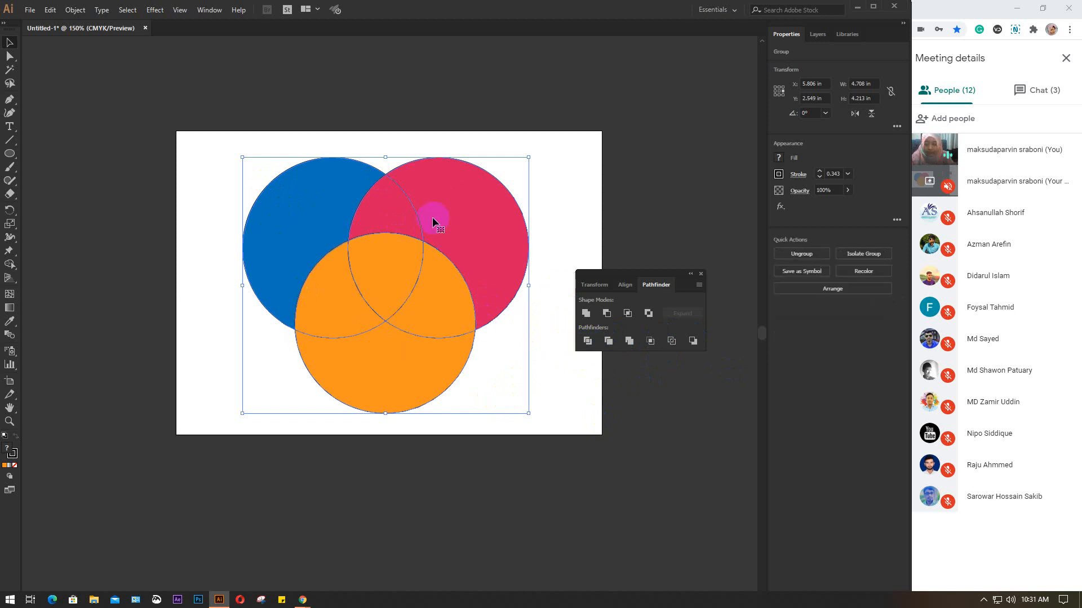
key("ctrl")
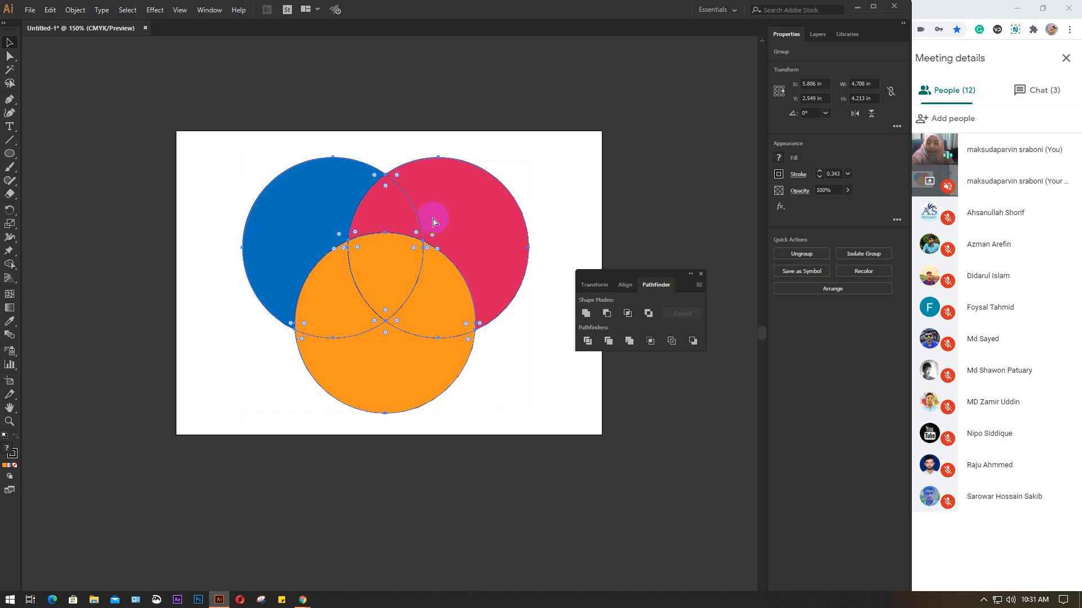
key("ctrl+shift+g")
left_click(578, 127)
- Move the divided pieces apart so that gaps separate the outer crescents, the overlap segments and the central piece
left_click_drag(302, 247, 311, 200)
left_click_drag(488, 206, 517, 189)
left_click_drag(393, 200, 392, 196)
left_click_drag(337, 290, 310, 296)
left_click_drag(422, 286, 446, 285)
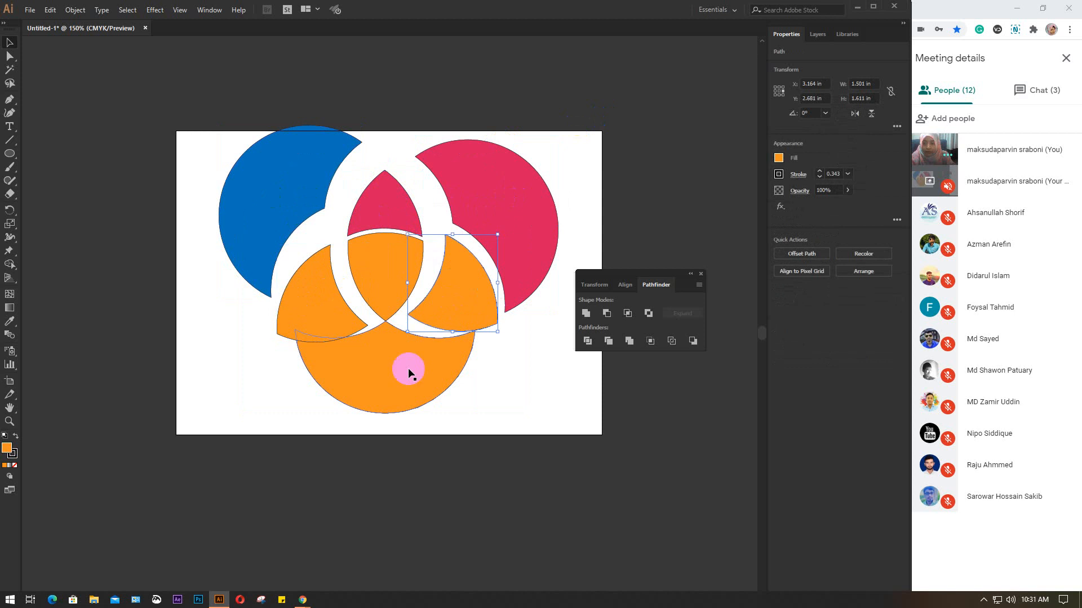
left_click_drag(405, 370, 409, 410)
left_click_drag(388, 258, 386, 272)
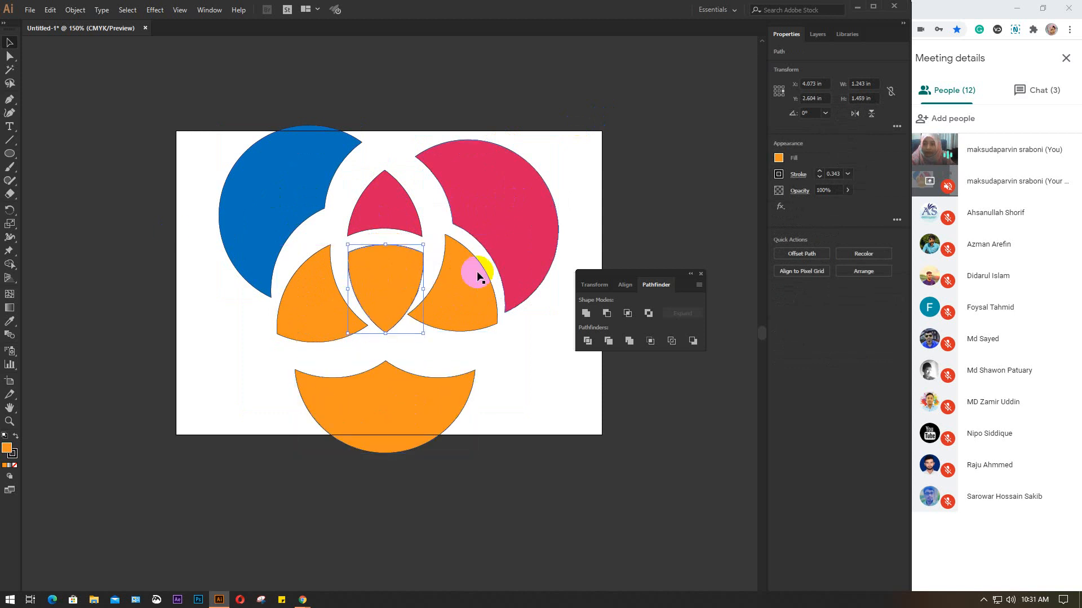
- Undo the piece moves, the ungrouping and the Divide operation back to the three intact, selected circles
key("ctrl+z")
key("ctrl+z")
key("ctrl+z")
key("ctrl+z")
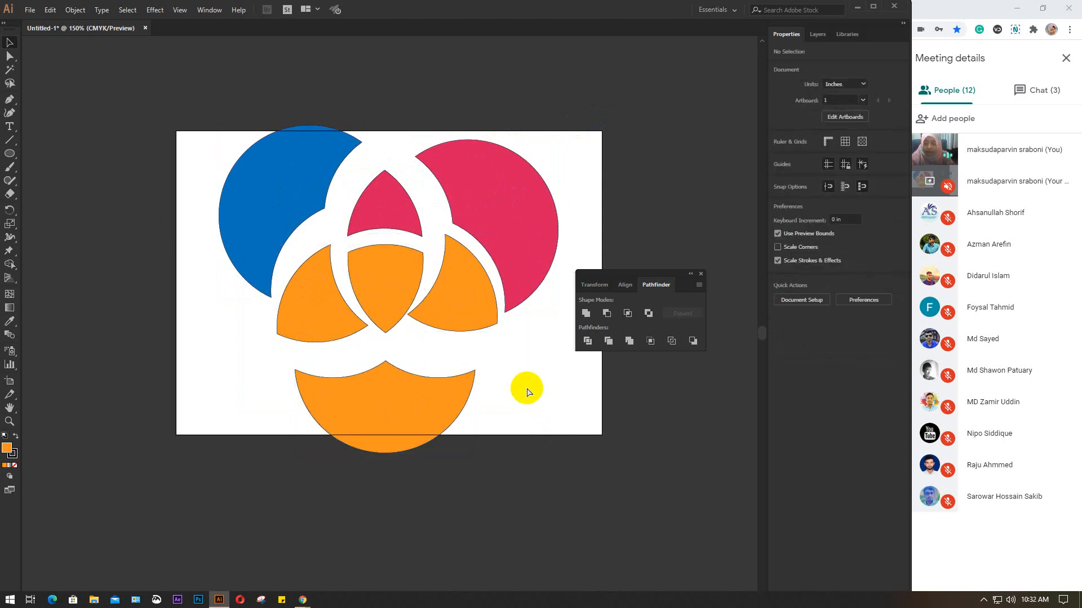
key("ctrl+z")
key("ctrl+z")
key("ctrl+z")
key("ctrl+z")
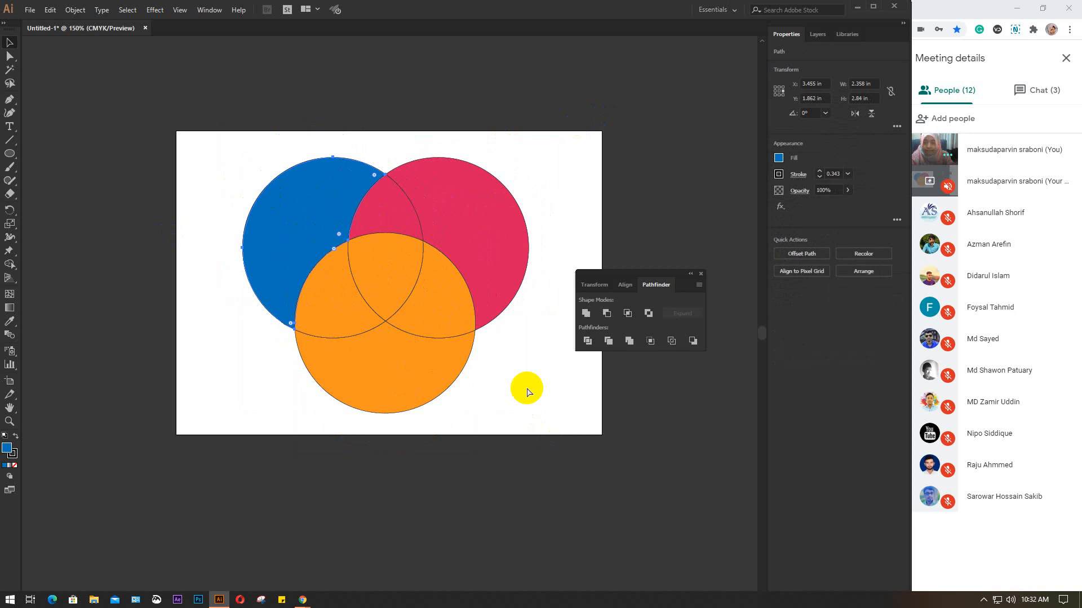
key("ctrl+z")
key("ctrl+z")
key("ctrl+z")
key("ctrl+z")
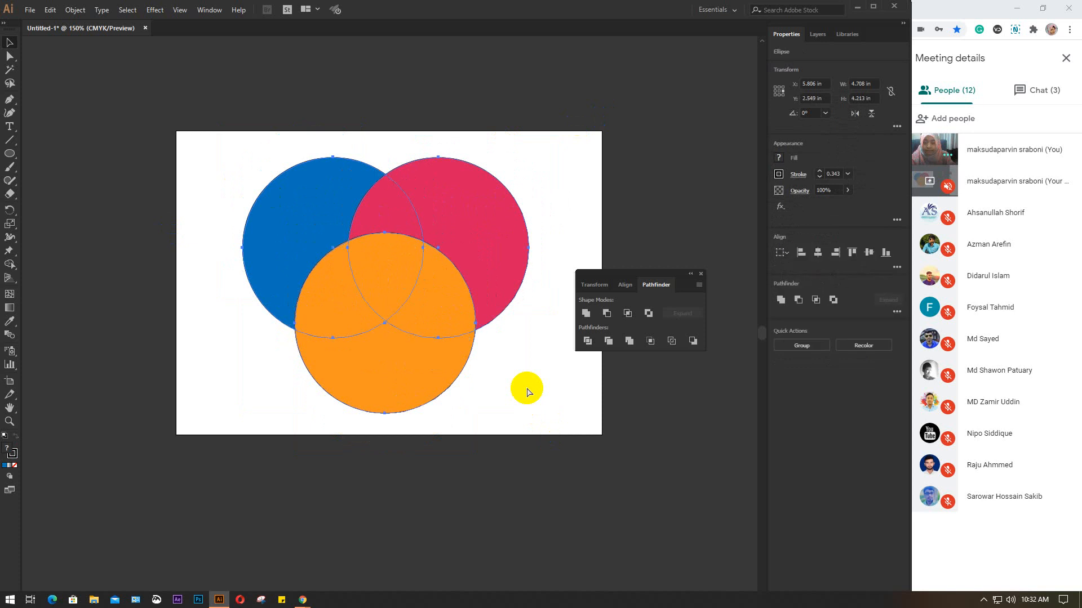
- Trim the three overlapping circles with Pathfinder, ungroup the result and deselect it
left_click(609, 342)
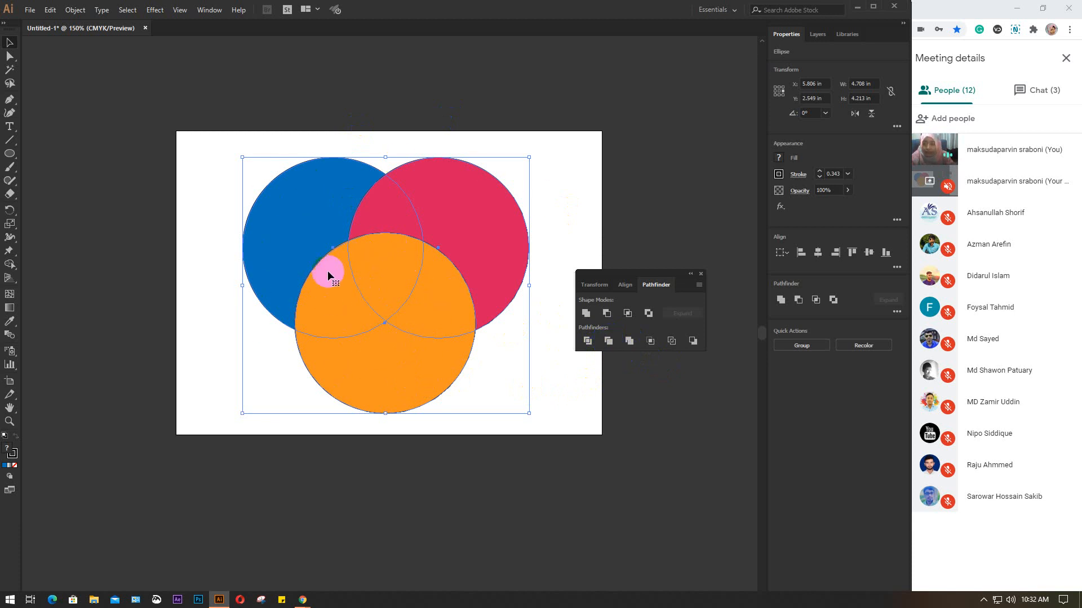
left_click(608, 341)
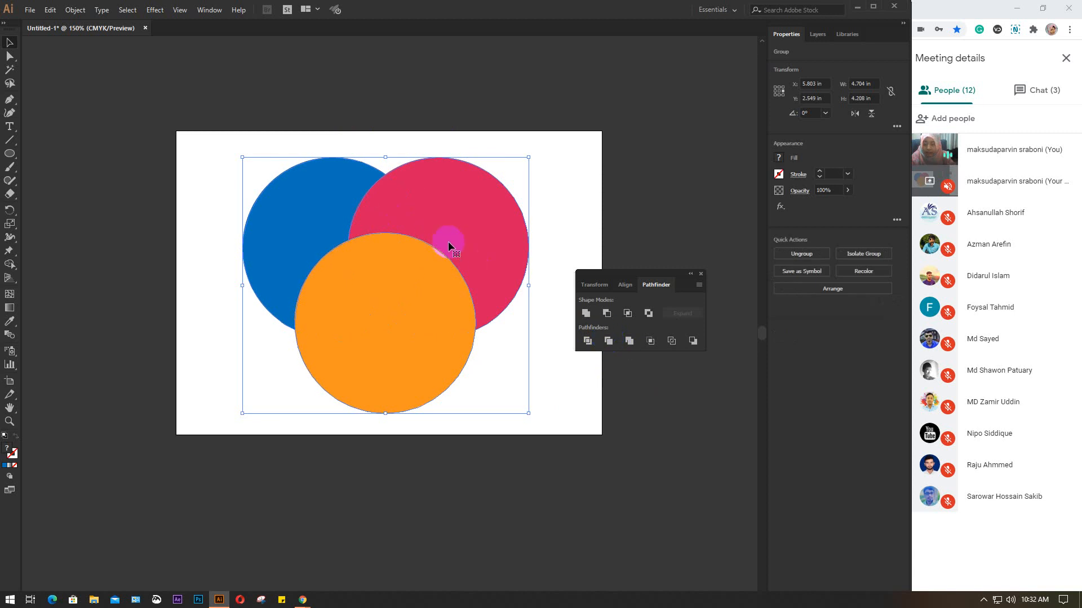
key("a")
key("ctrl+shift+g")
left_click(534, 394)
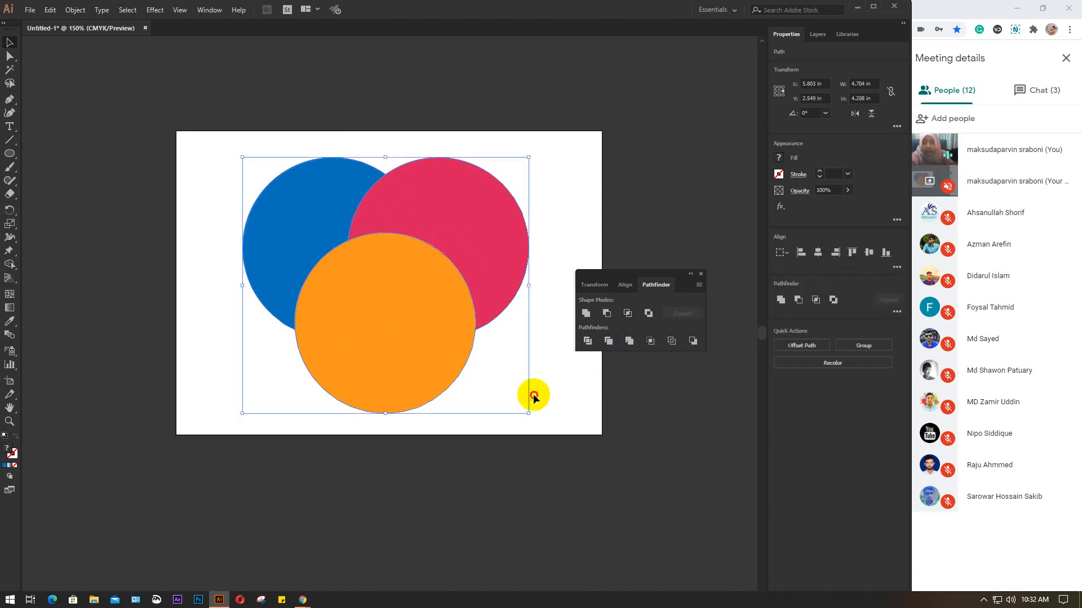
- Move the trimmed orange circle and the pink and blue crescents apart, and undo back to the intact circles
left_click_drag(430, 348, 431, 383)
left_click_drag(472, 248, 495, 236)
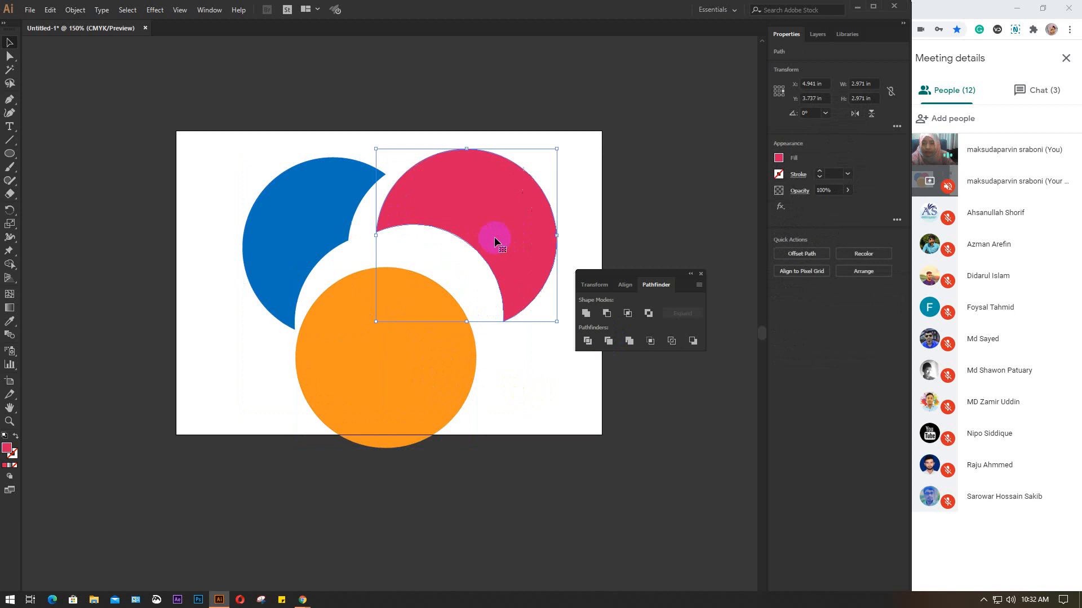
left_click_drag(309, 208, 280, 211)
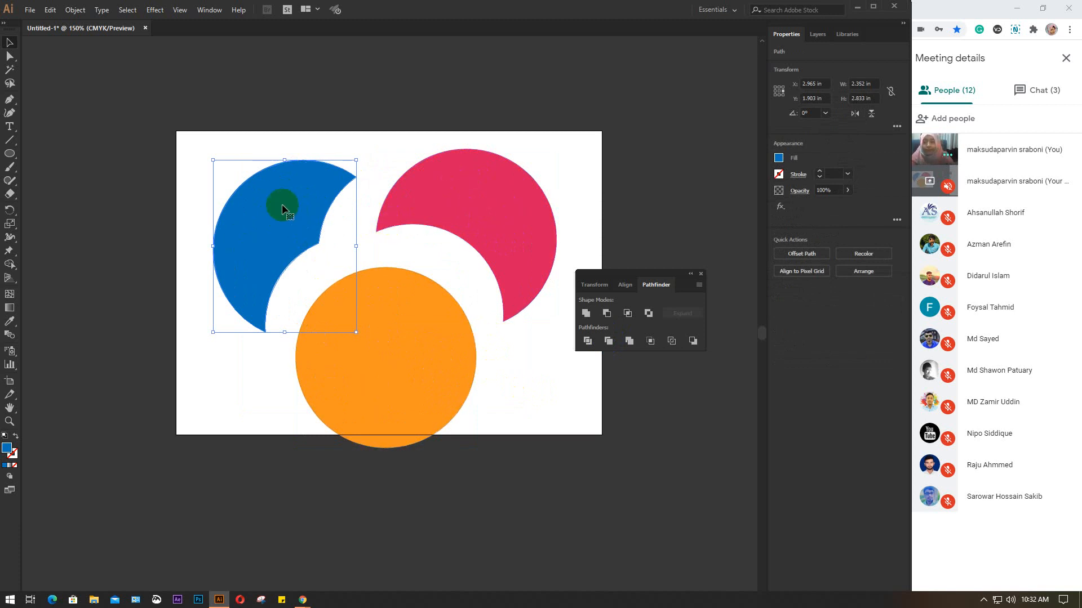
key("ctrl+z")
key("ctrl+z")
key("ctrl+z")
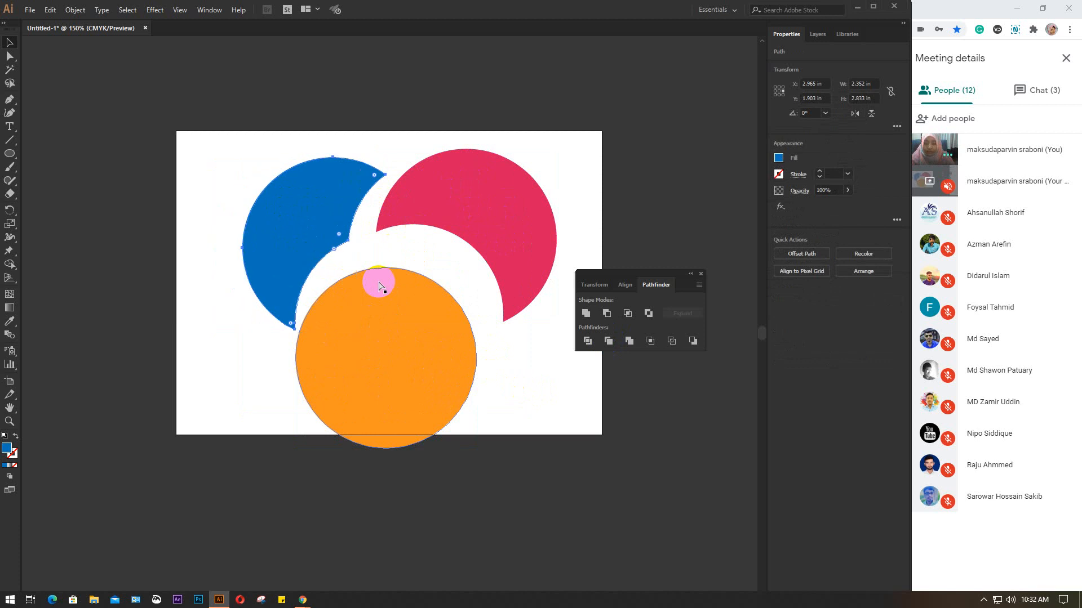
key("ctrl+a")
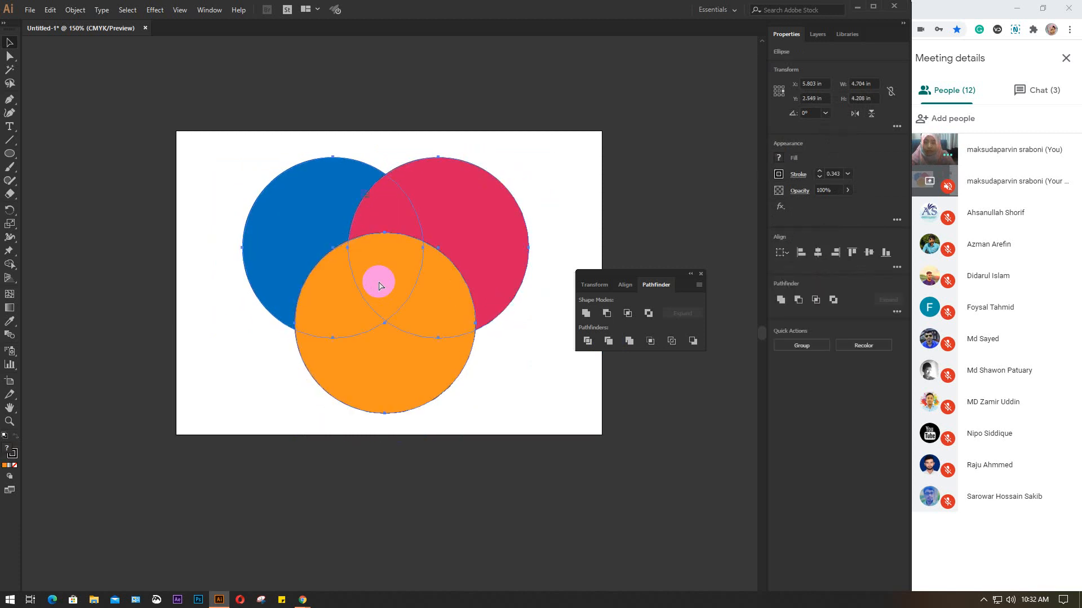
- Merge the three overlapping circles with Pathfinder, ungroup the merged shapes and deselect them
left_click(628, 342)
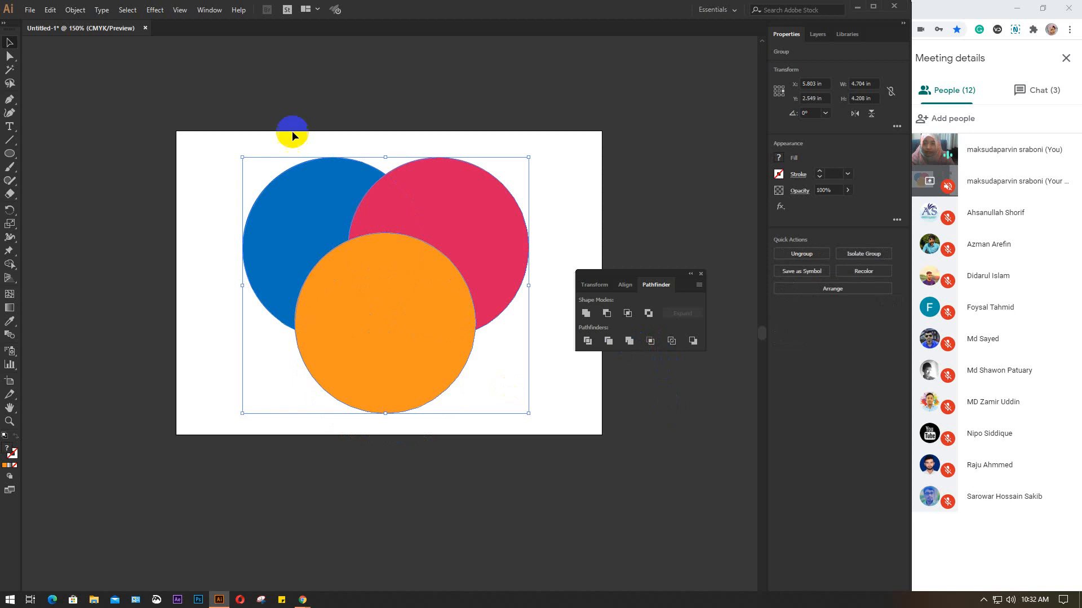
key("ctrl+shift+g")
left_click(597, 203)
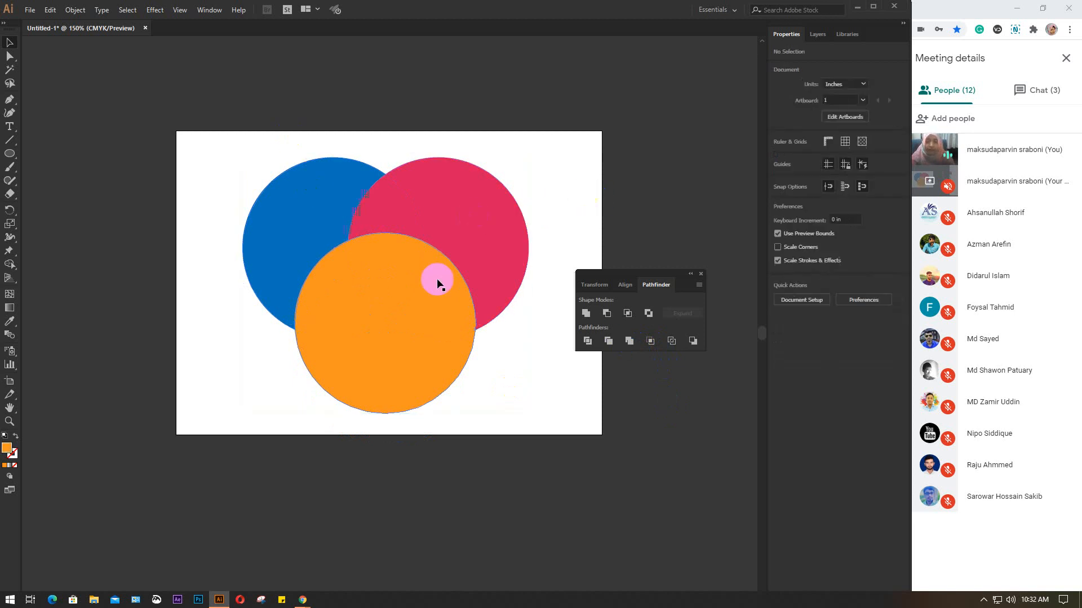
- Move the merged pink and blue crescents and the orange circle apart, and undo everything back to the intact circles
left_click_drag(471, 220, 508, 213)
left_click_drag(326, 182, 297, 184)
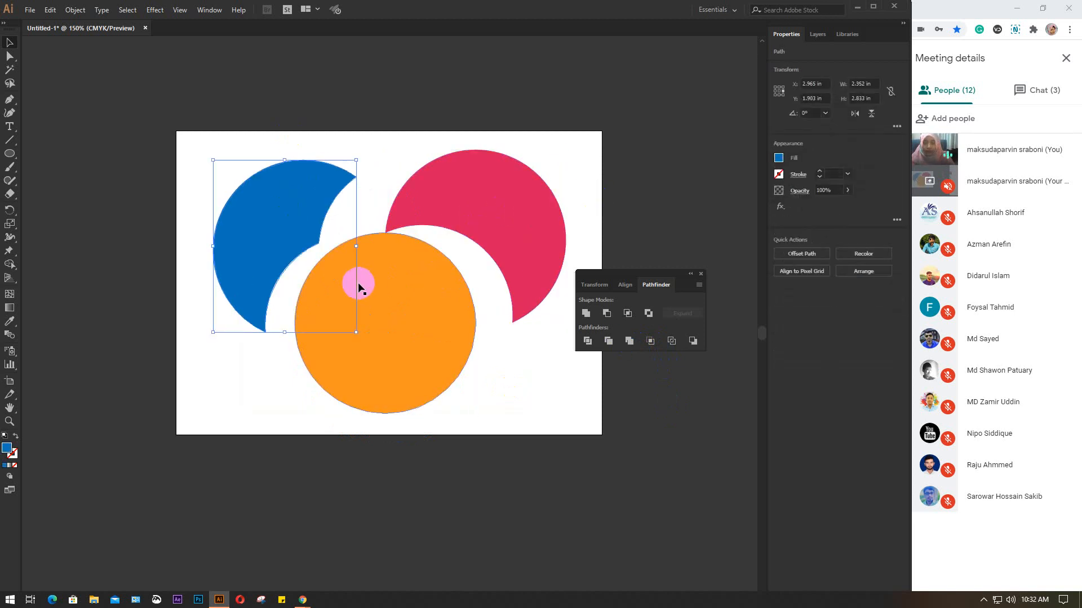
left_click_drag(415, 299, 422, 322)
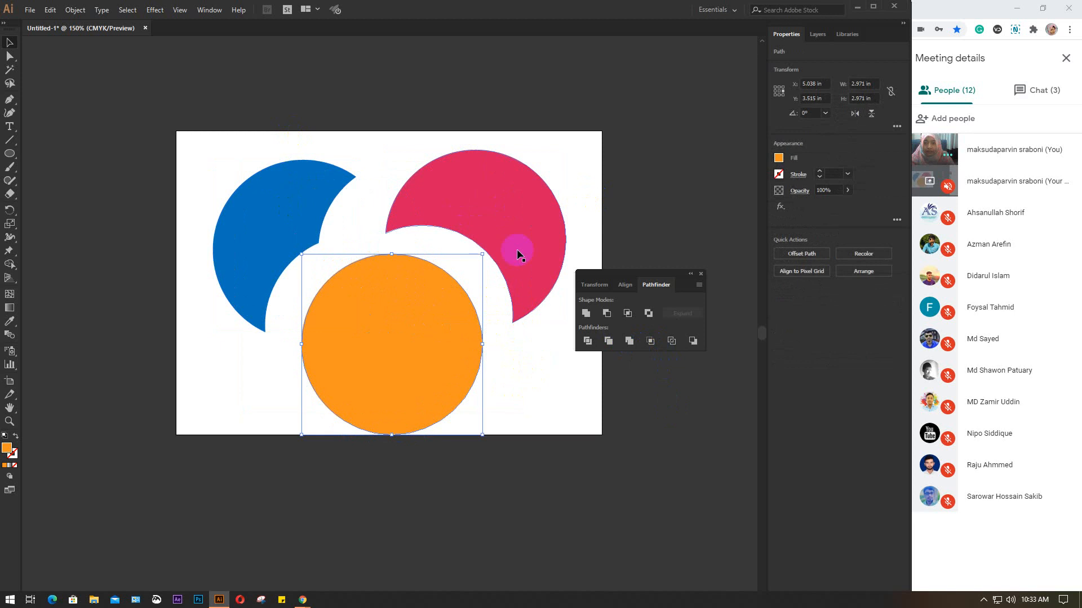
left_click(536, 386)
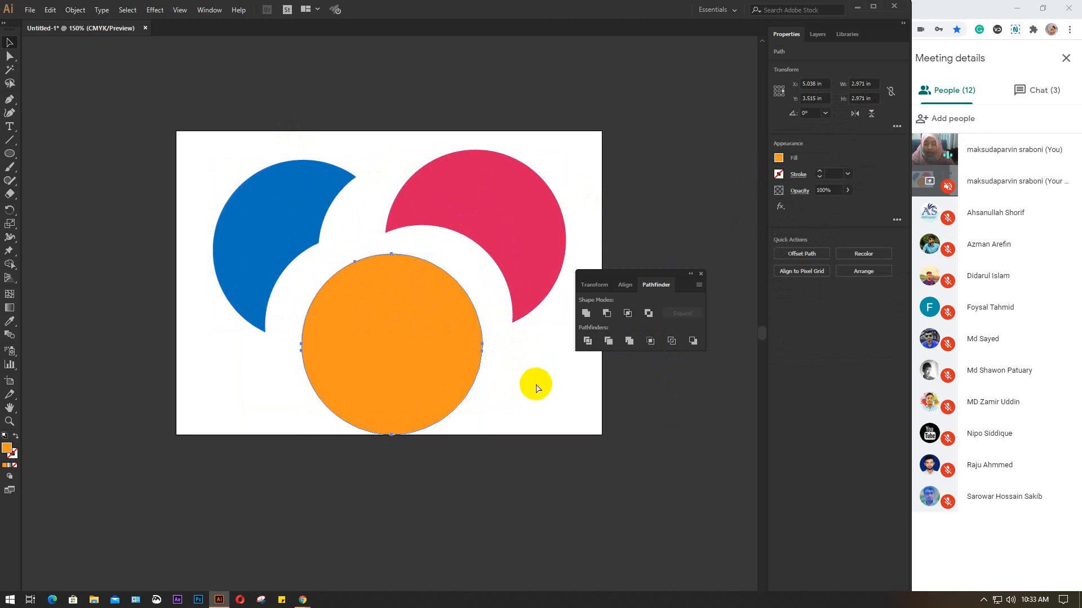
key("ctrl+z")
key("ctrl+z")
key("ctrl+z")
key("ctrl+z")
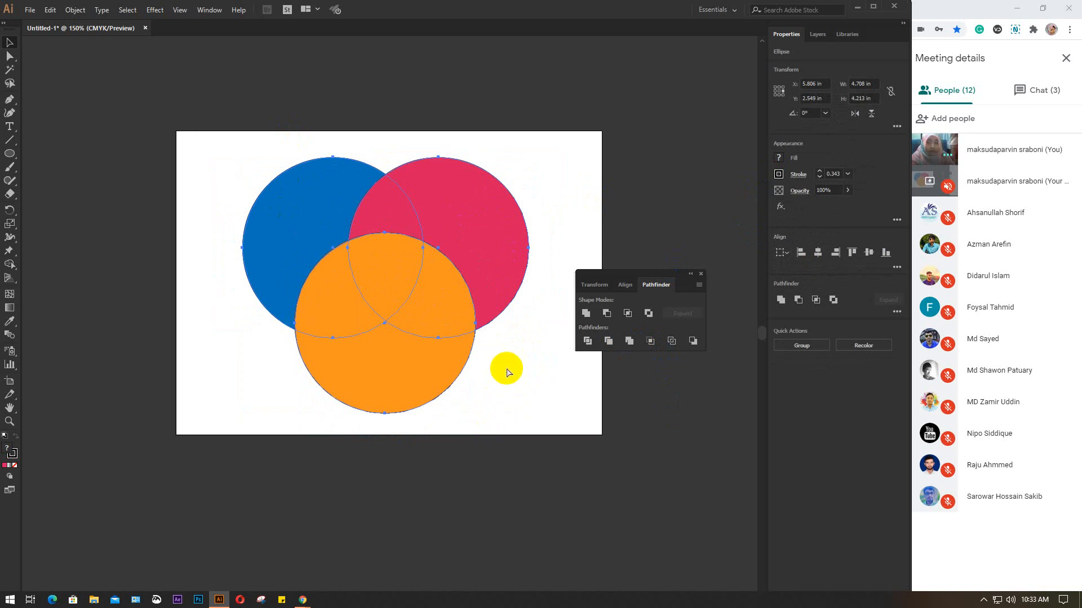
key("ctrl+z")
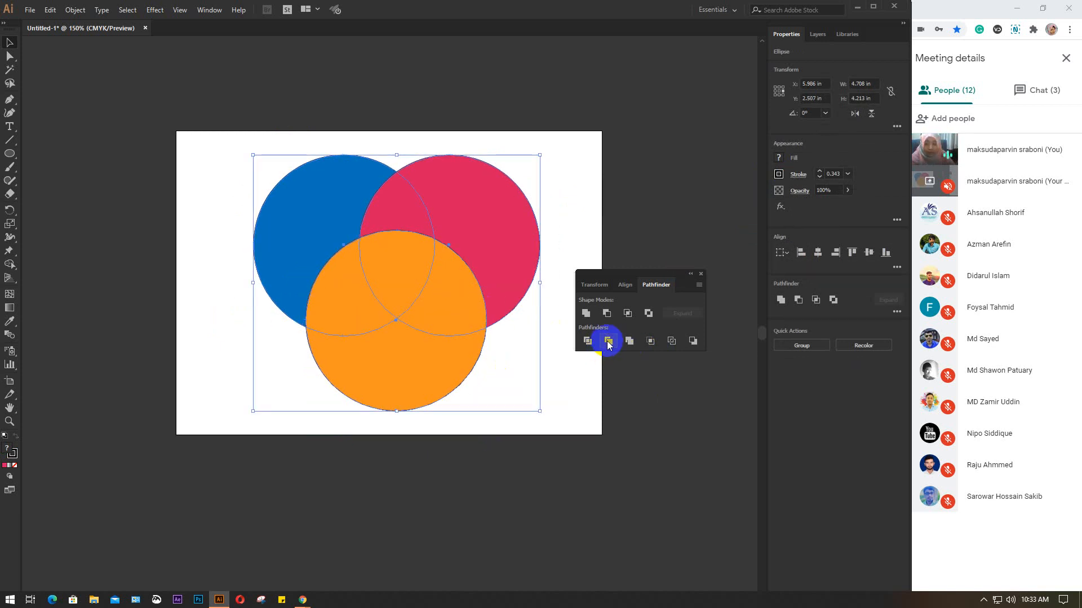
- Try the Trim and Merge pathfinders on the three circles for comparison, undoing each one
left_click(608, 342)
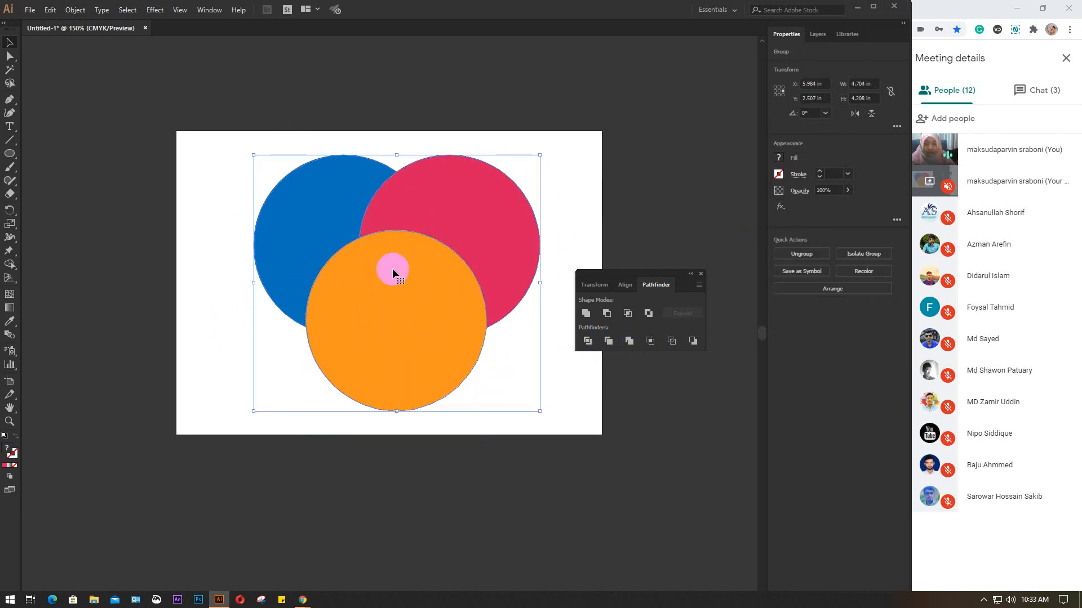
key("ctrl+z")
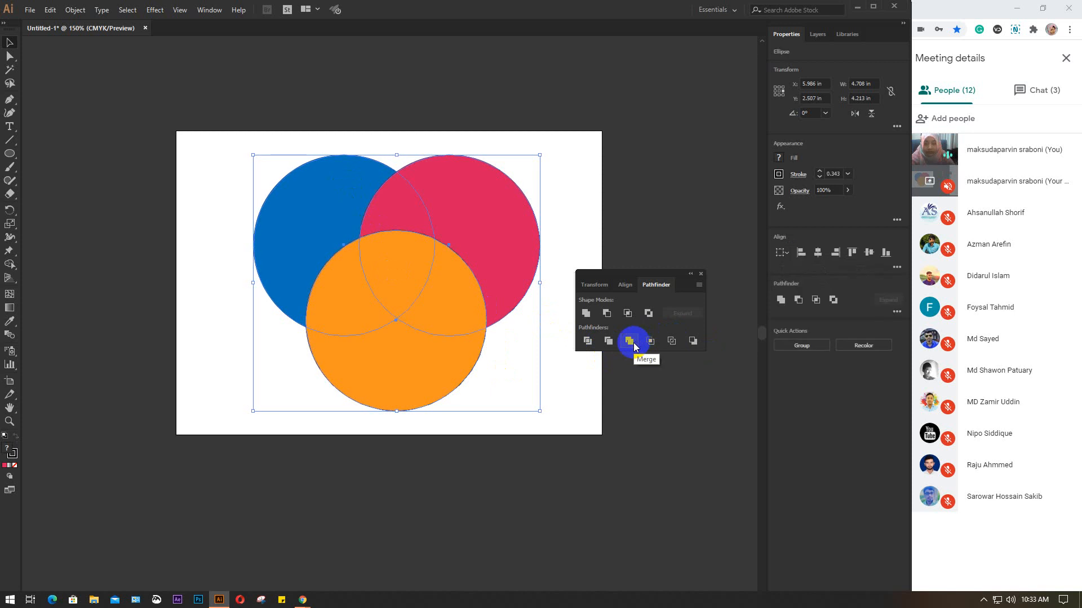
left_click(630, 341)
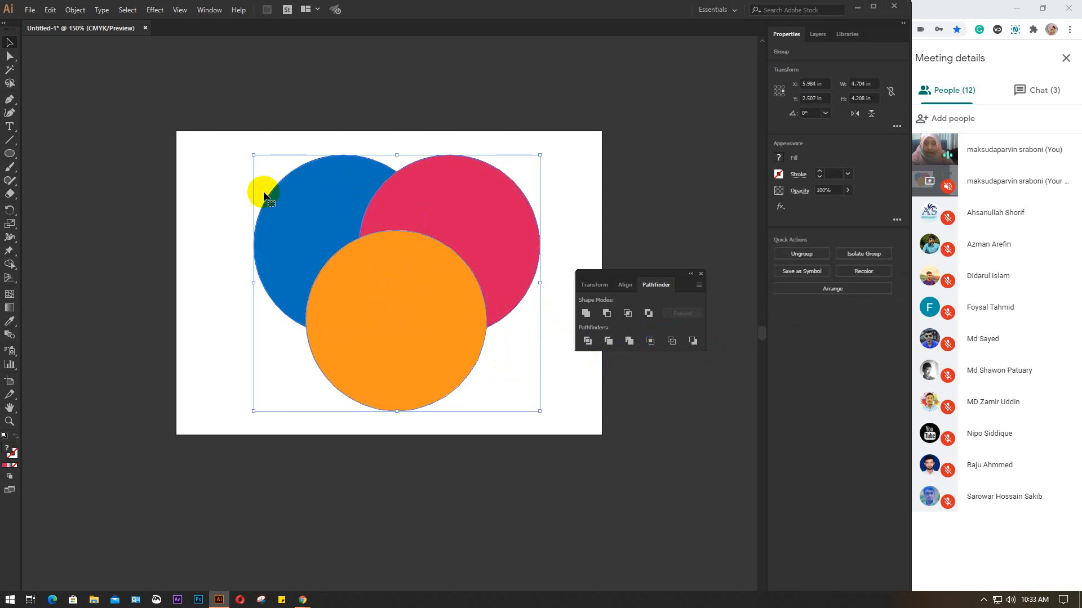
key("ctrl")
key("ctrl+z")
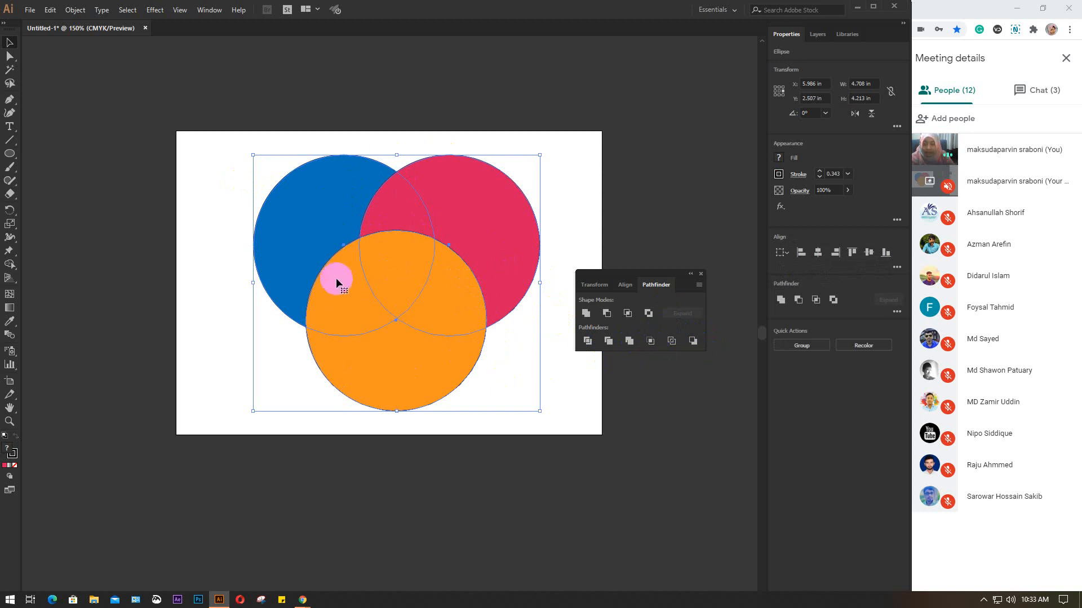
- Try the Crop pathfinder on the three circles twice, undoing it each time
left_click(650, 342)
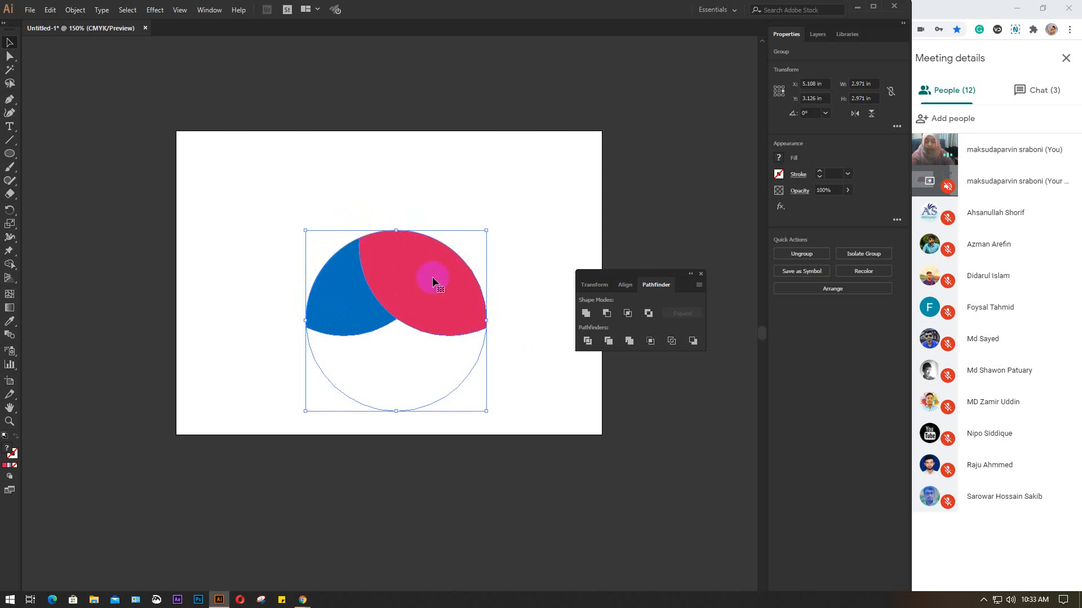
key("ctrl+z")
key("ctrl+a")
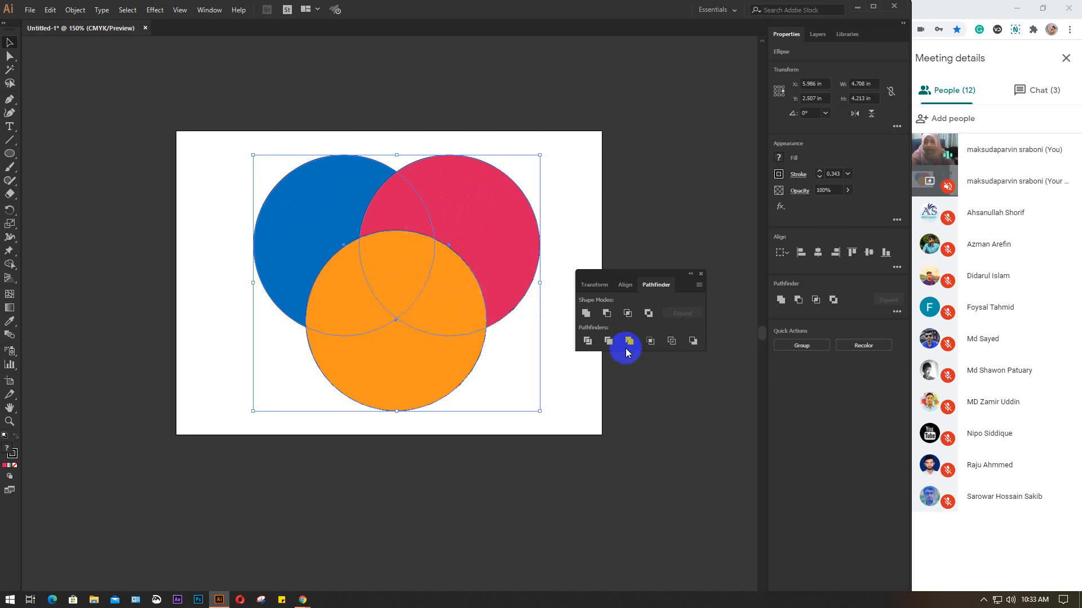
left_click(650, 341)
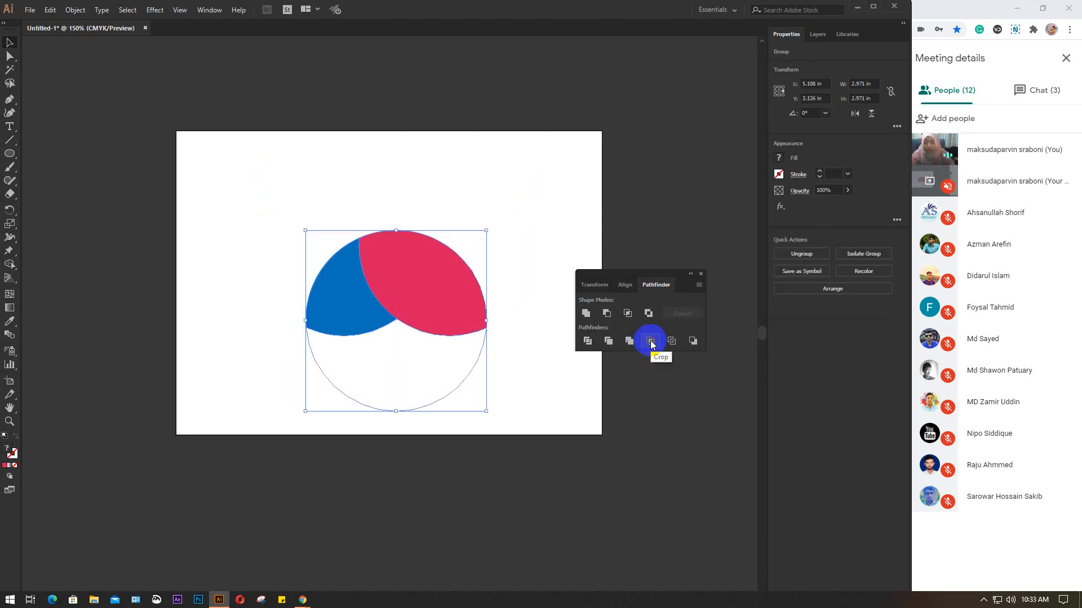
key("ctrl+z")
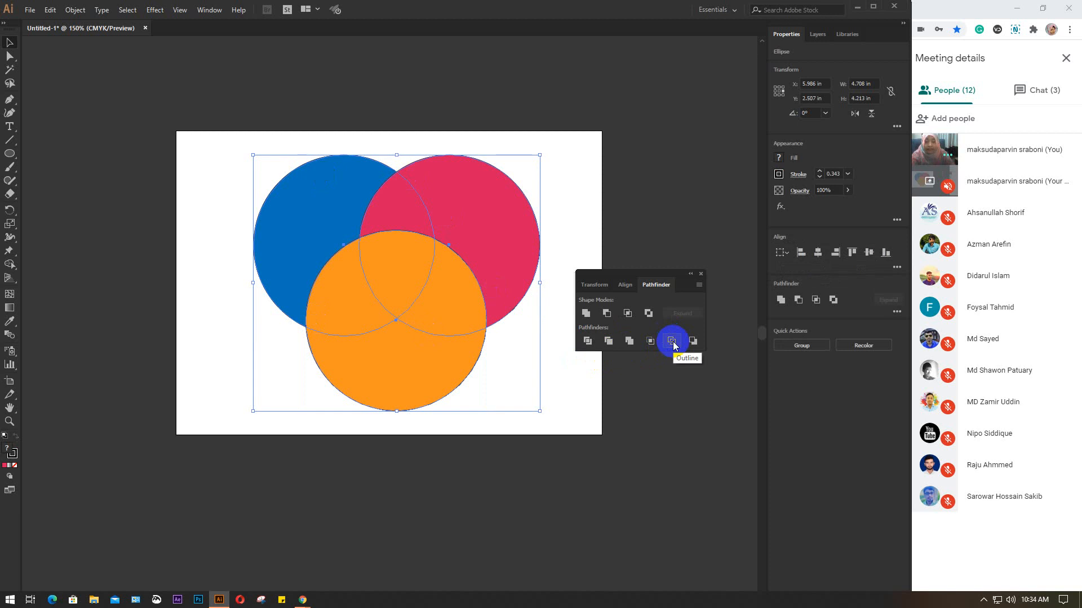
- Try the Outline pathfinder on the three circles and undo it
left_click(672, 342)
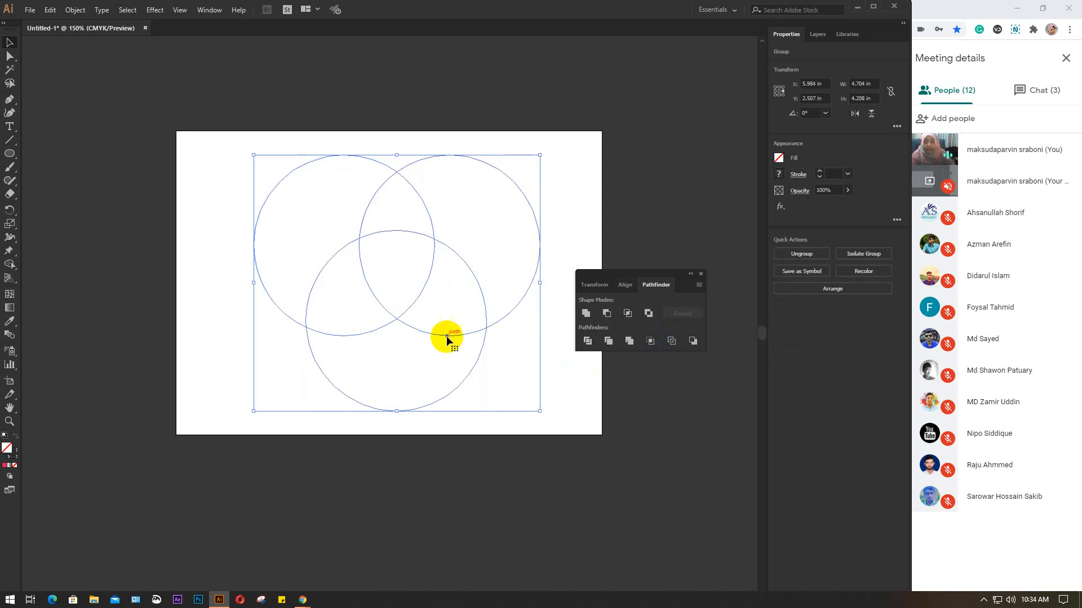
key("ctrl")
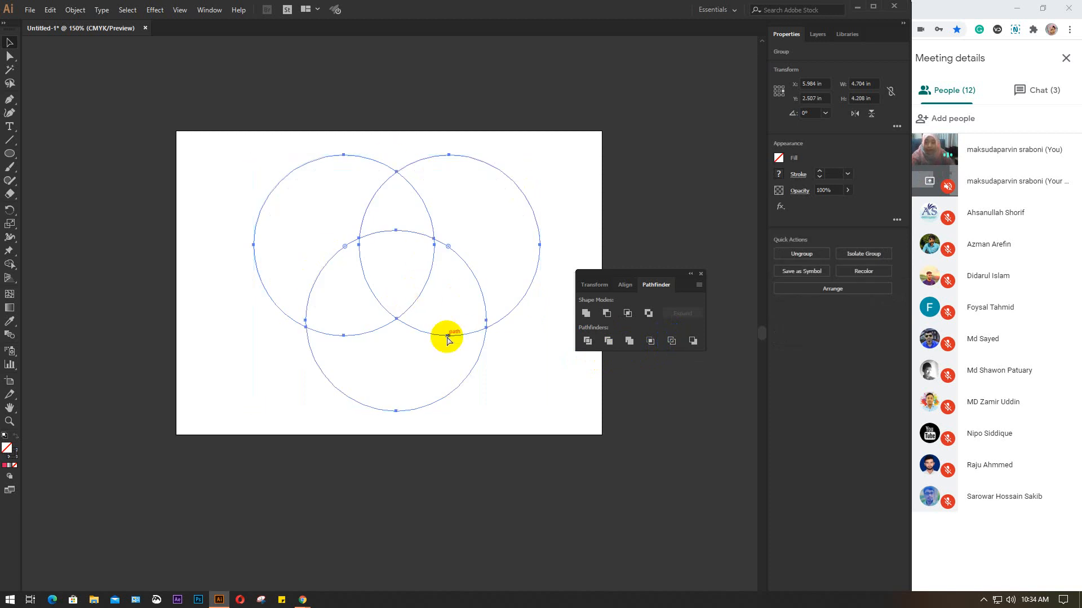
key("ctrl+z")
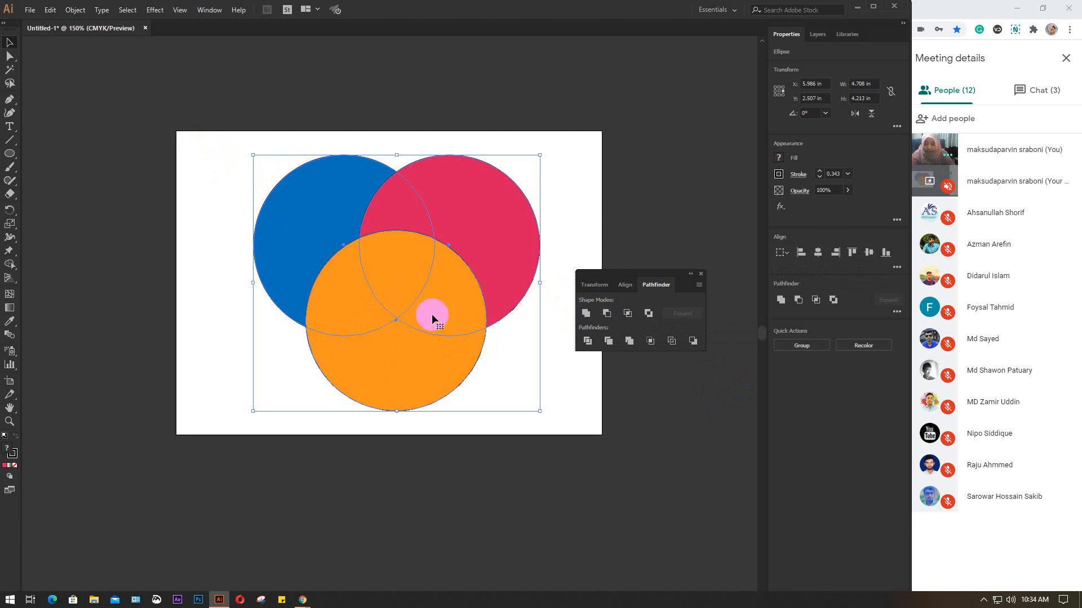
- Compare the Minus Back pathfinder with the Minus Front shape mode on the three circles, undoing each attempt
left_click(693, 342)
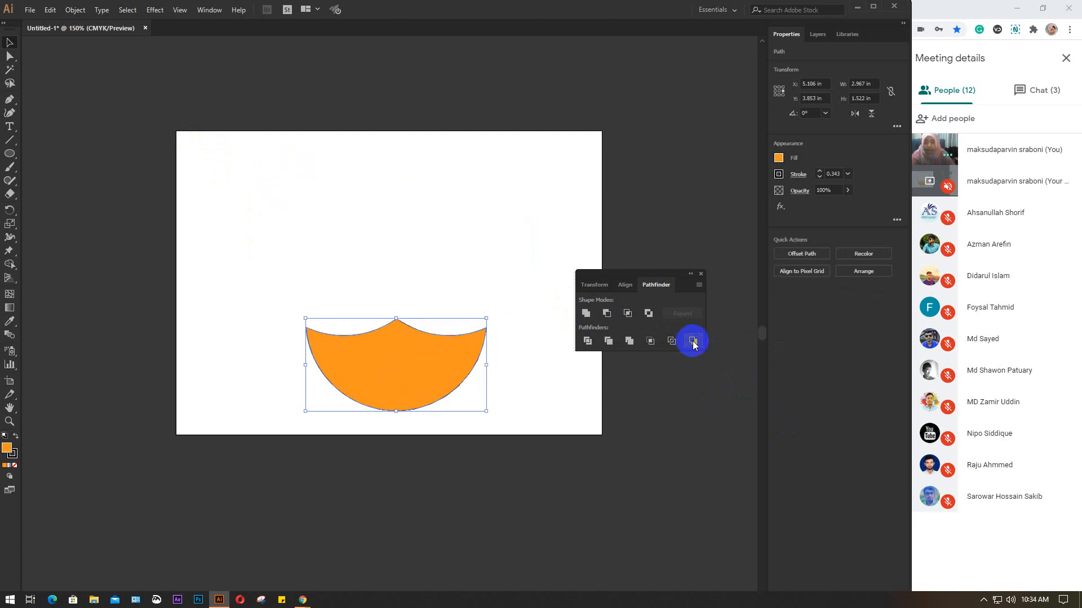
key("ctrl+z")
left_click(605, 313)
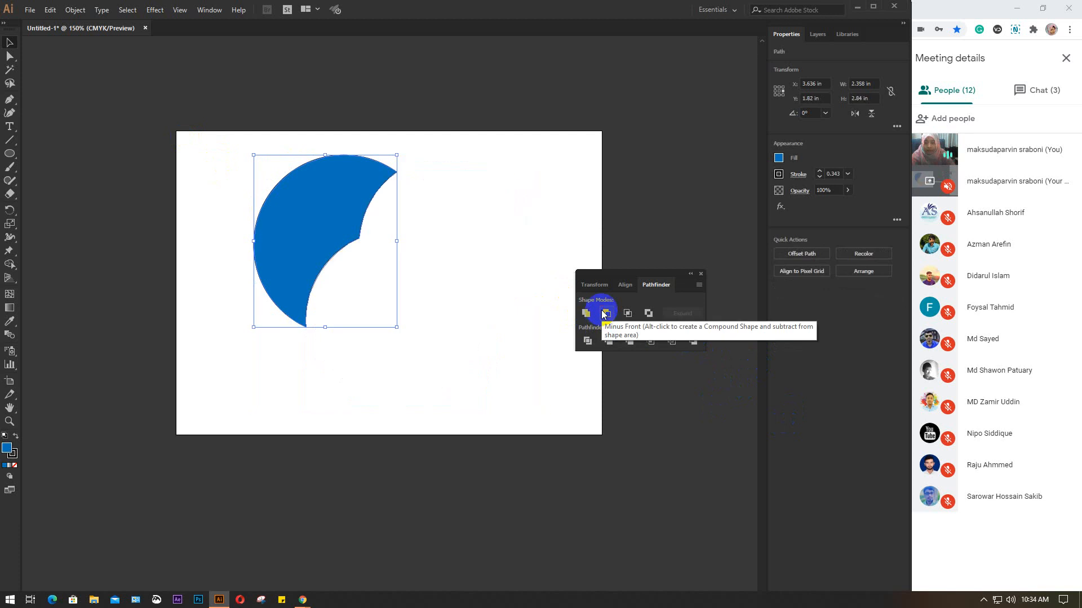
key("ctrl+z")
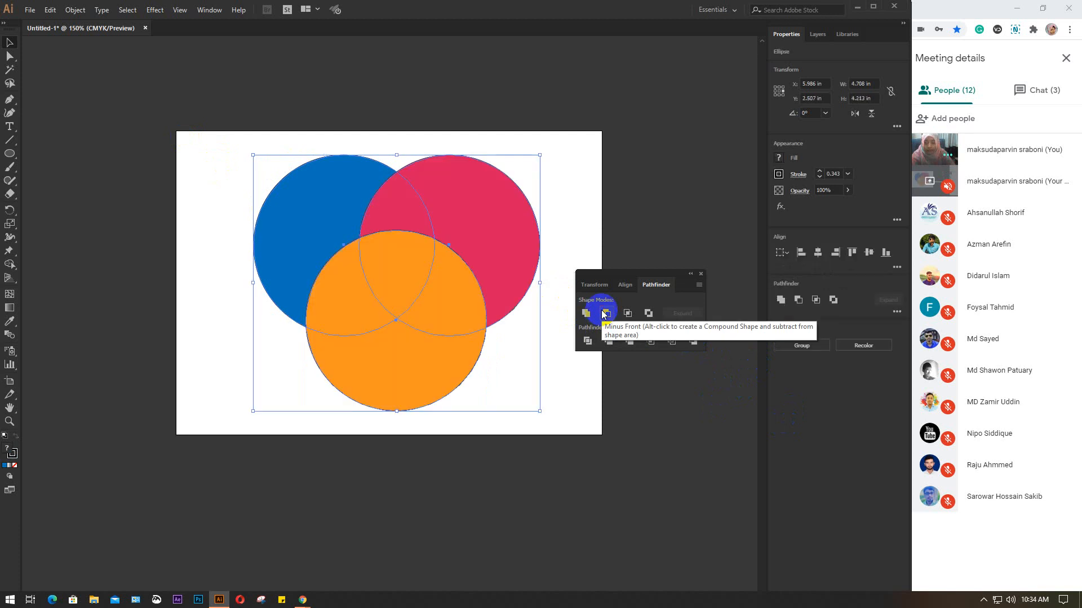
left_click(693, 341)
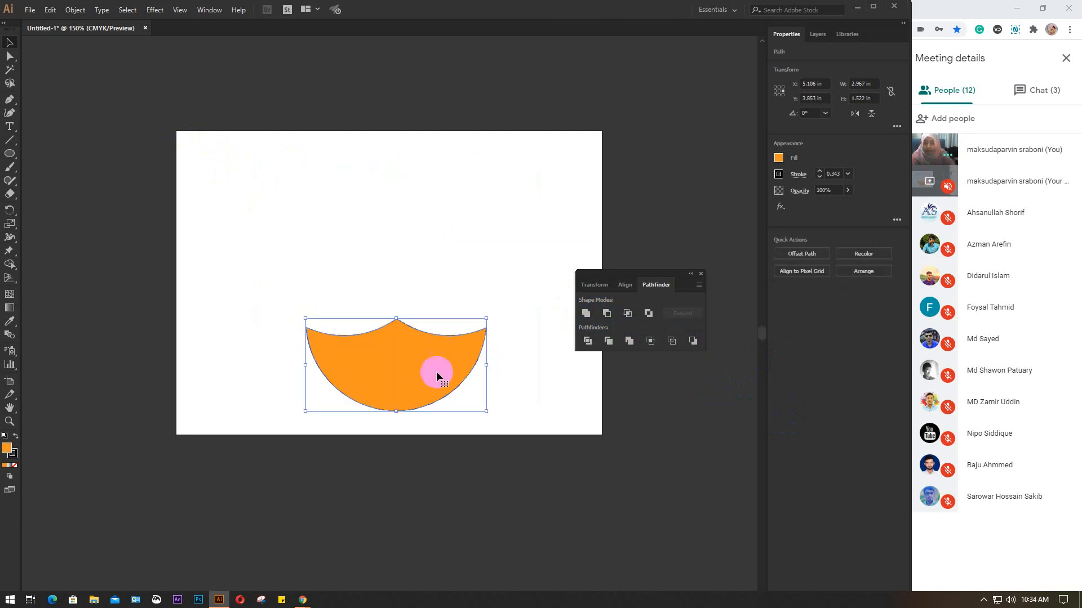
key("ctrl+z")
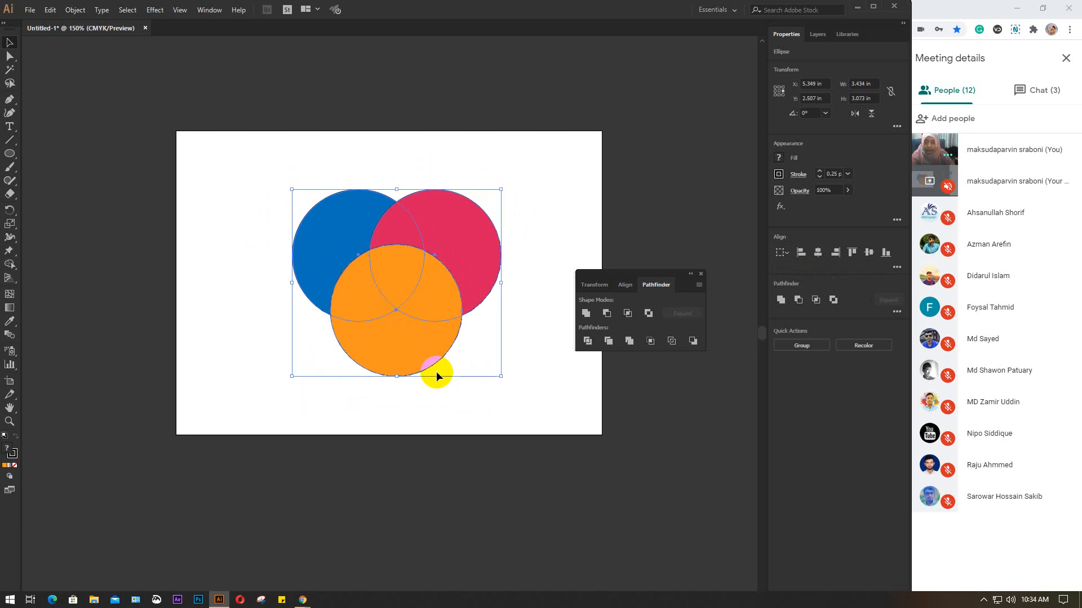
- Delete the three circles and add point text in the middle of the artboard containing only the letter L
key("Delete")
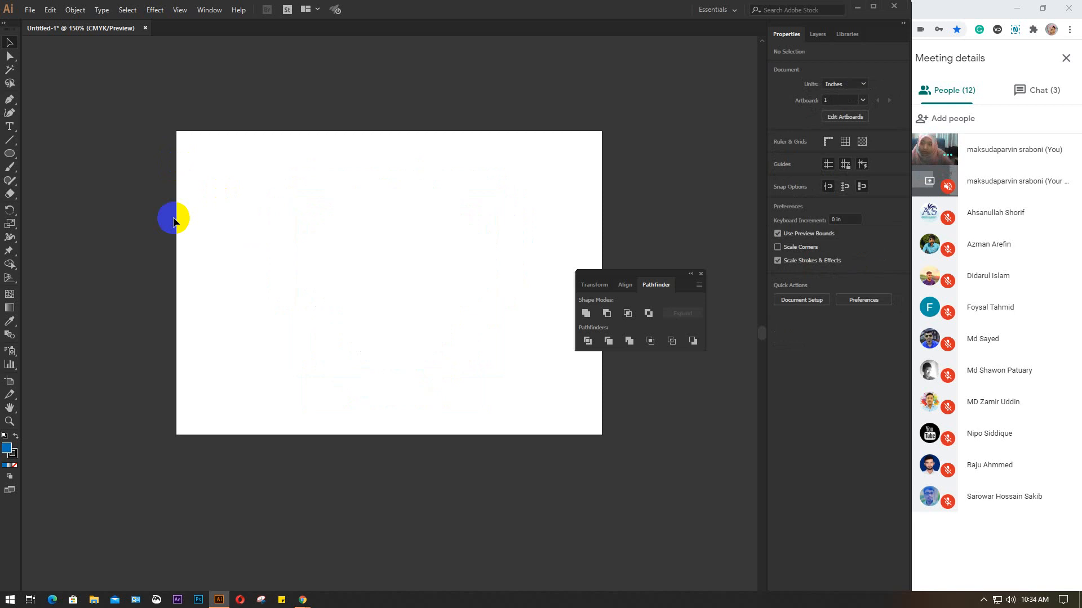
left_click(10, 127)
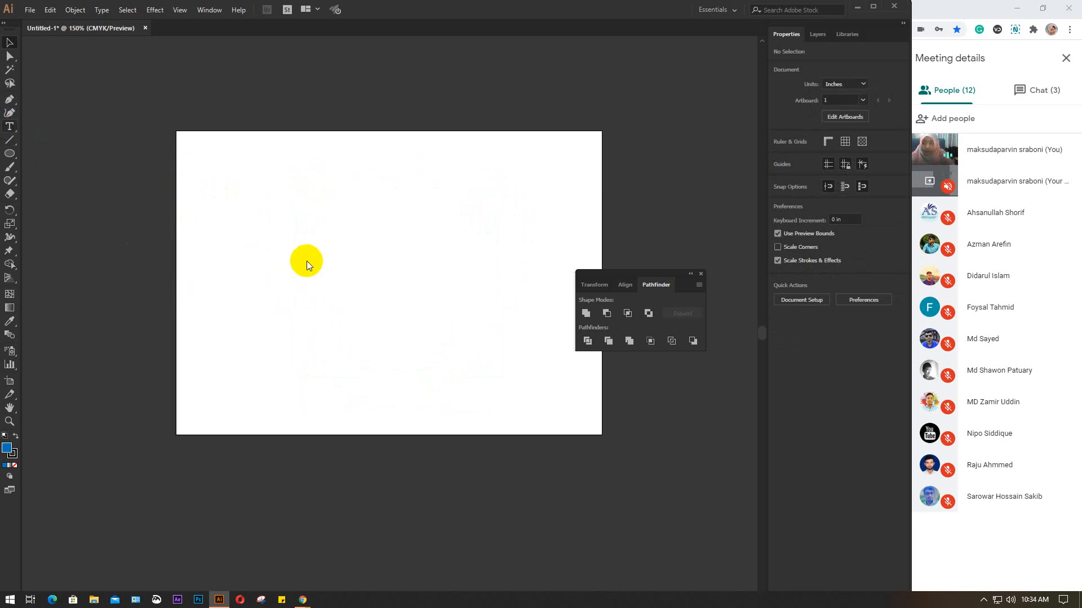
left_click(7, 124)
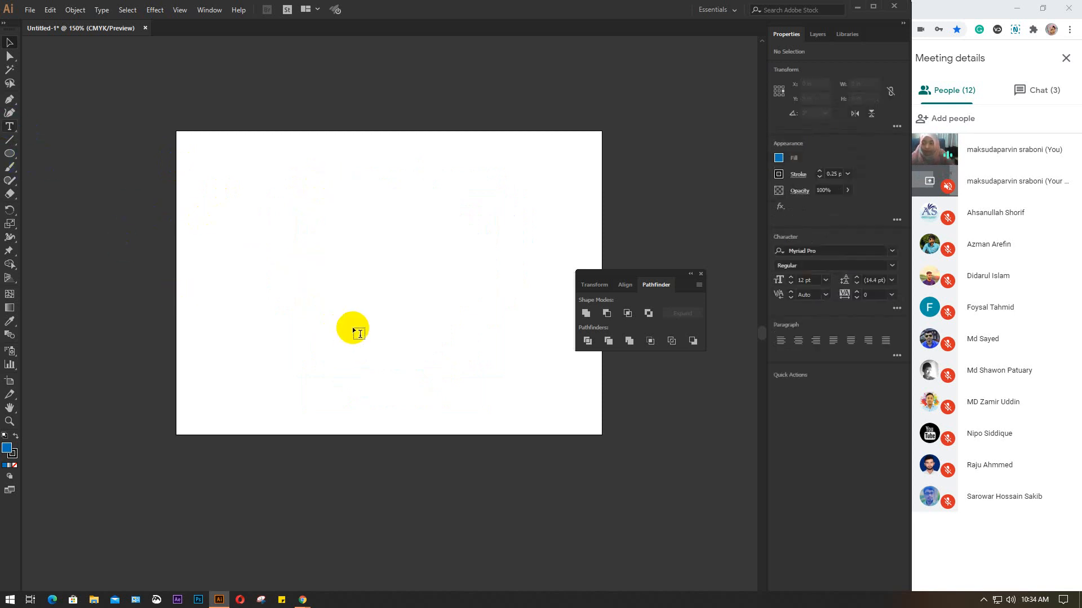
left_click(342, 269)
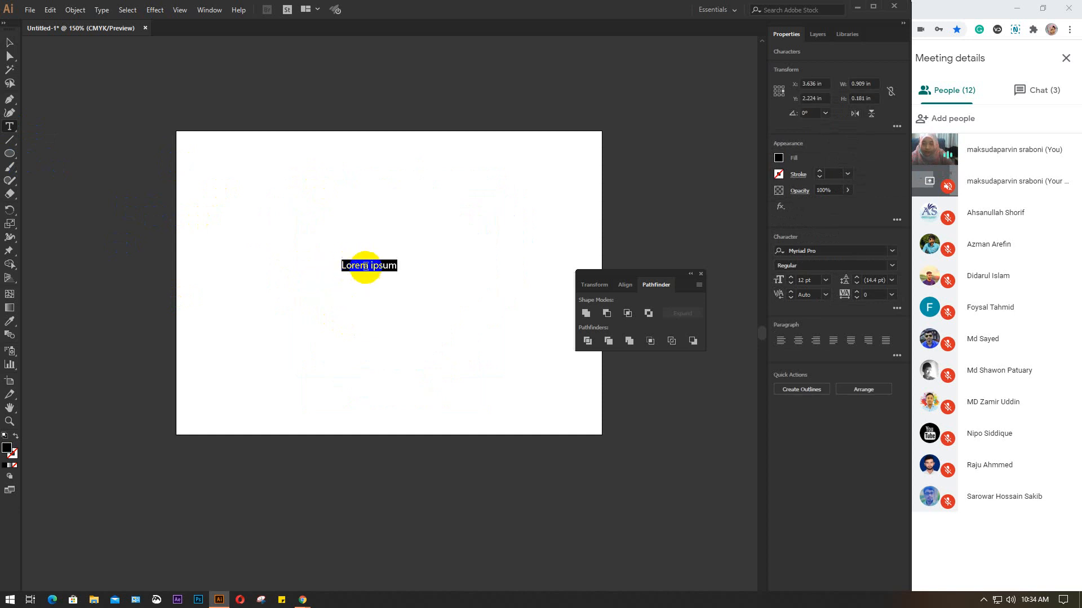
left_click_drag(345, 266, 450, 277)
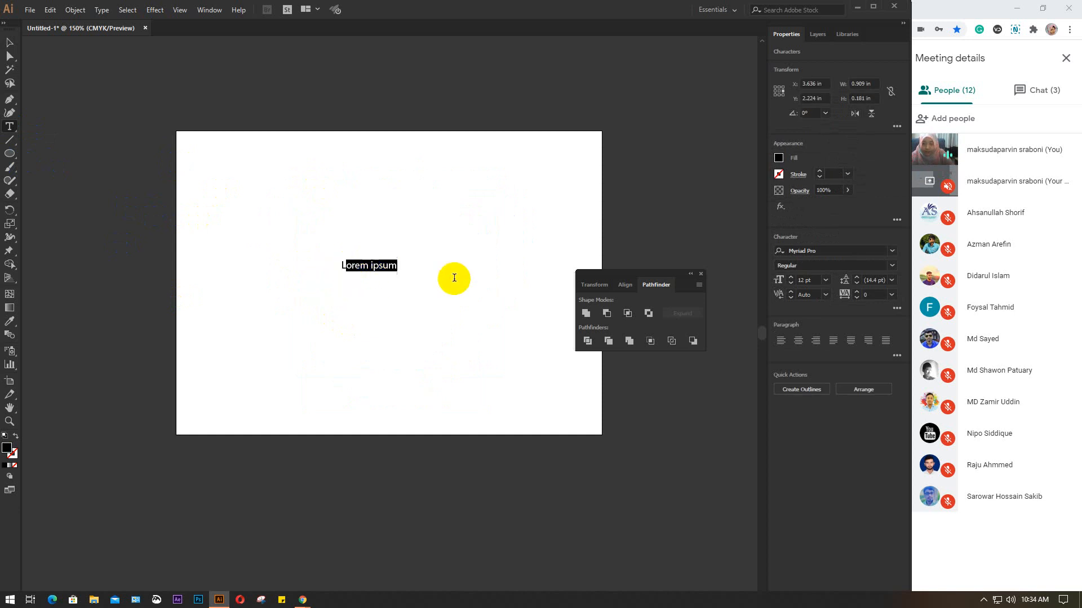
key("BackSpace")
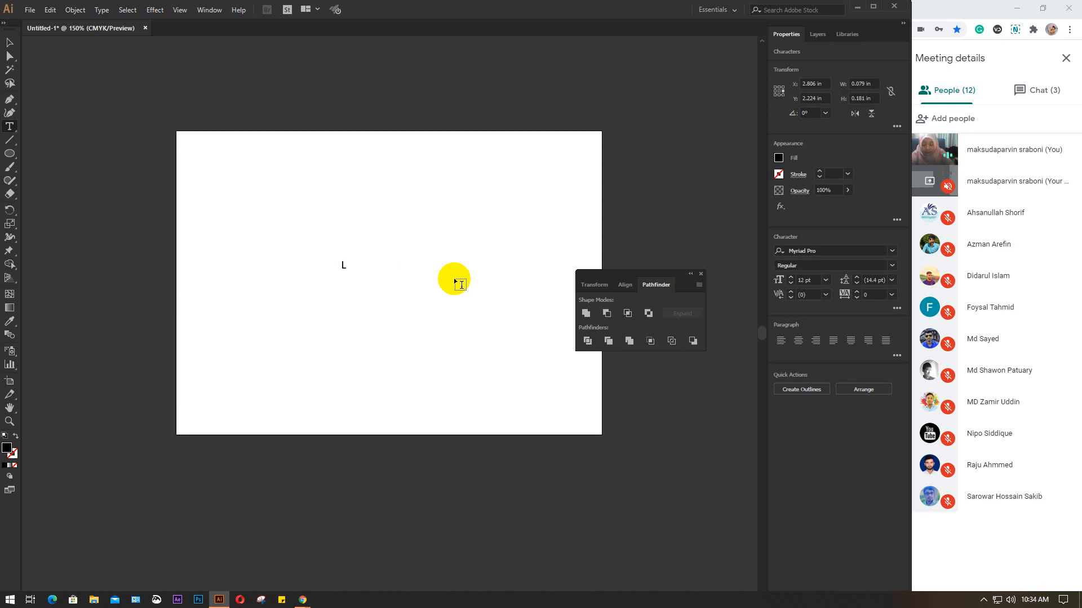
left_click(9, 43)
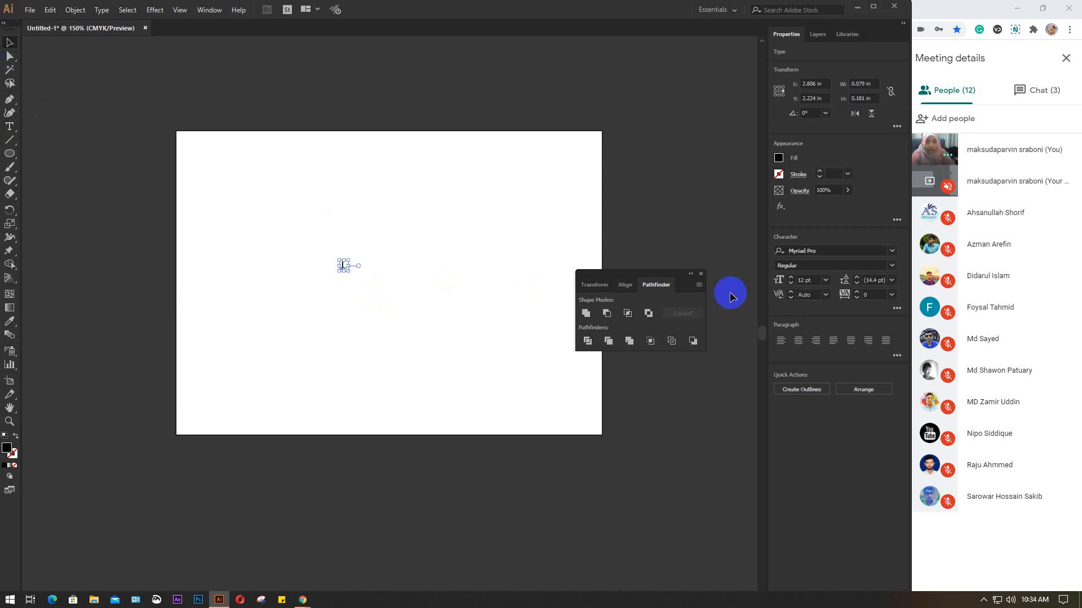
- Set the letter L to 100 pt and its font style to Myriad Pro Bold
left_click(809, 280)
type("100")
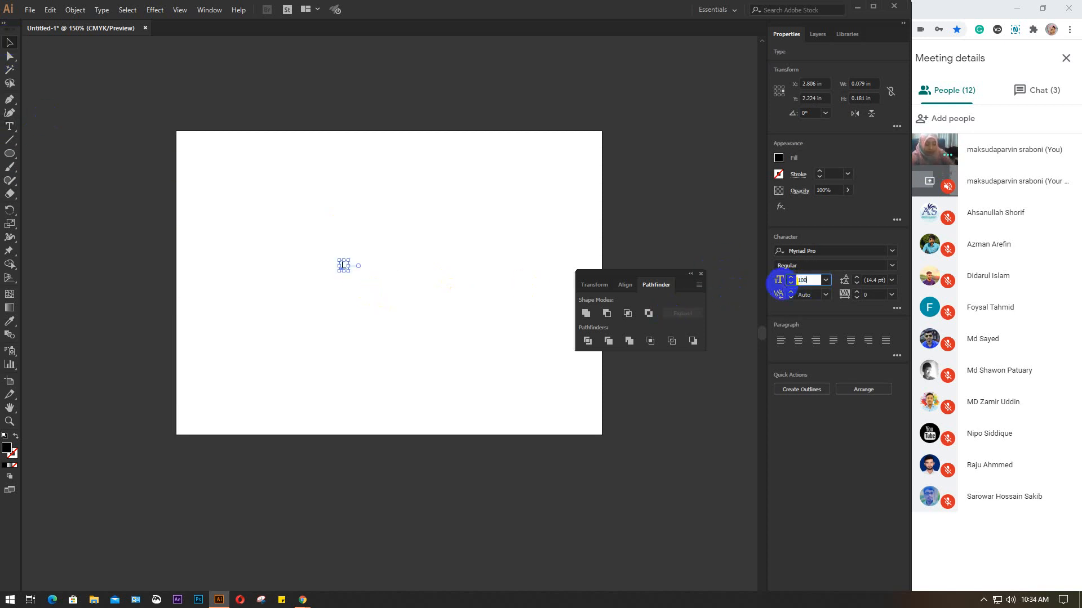
key("Return")
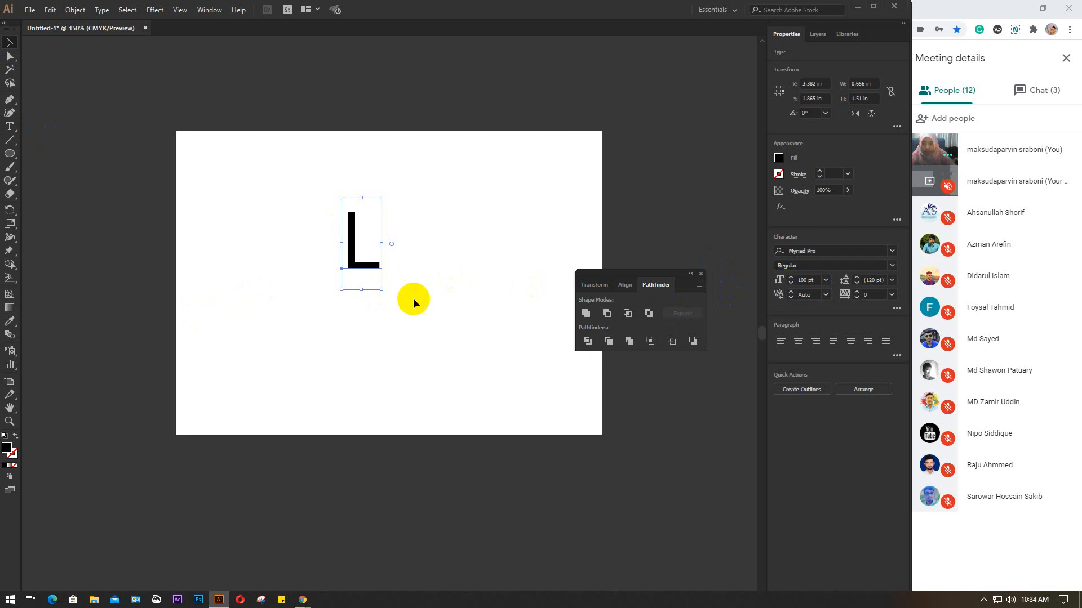
left_click(892, 265)
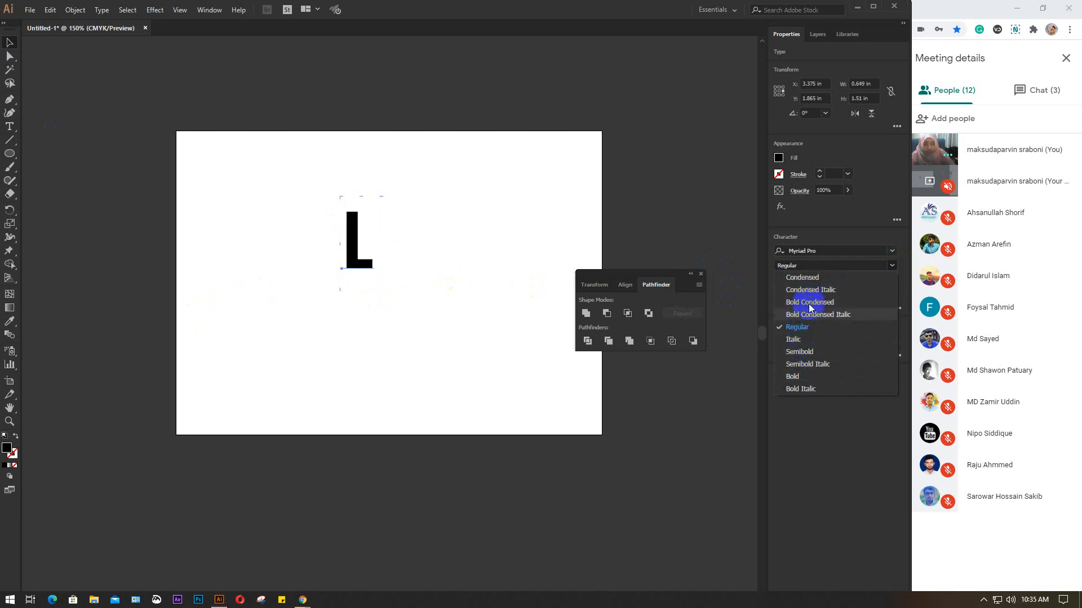
left_click(807, 376)
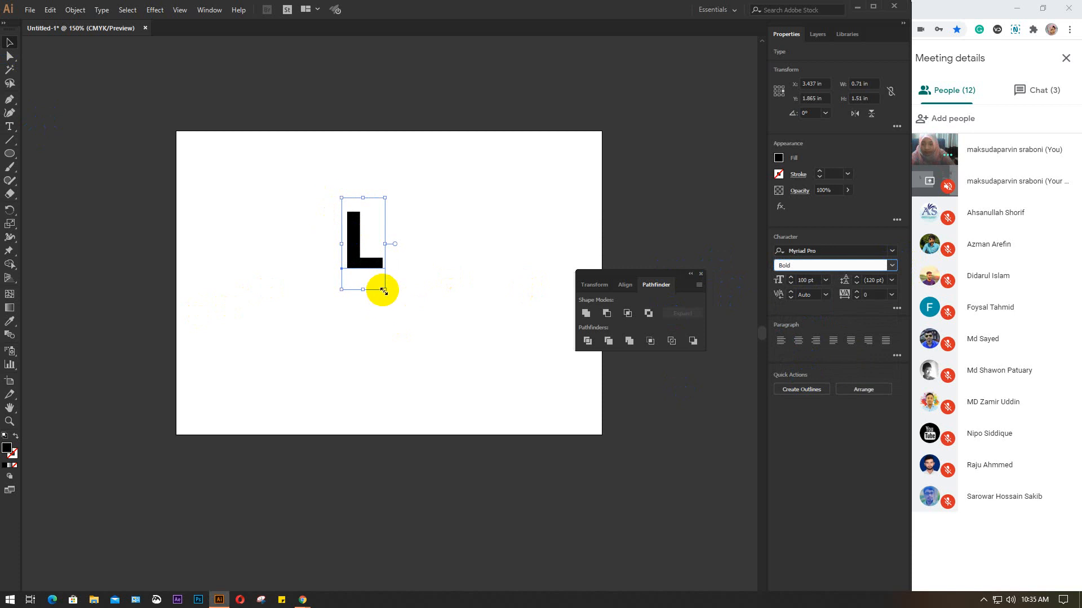
- Scale the letter L up proportionally from its center to about 402 pt and move it down so it fits inside the artboard
left_click_drag(383, 290, 521, 428)
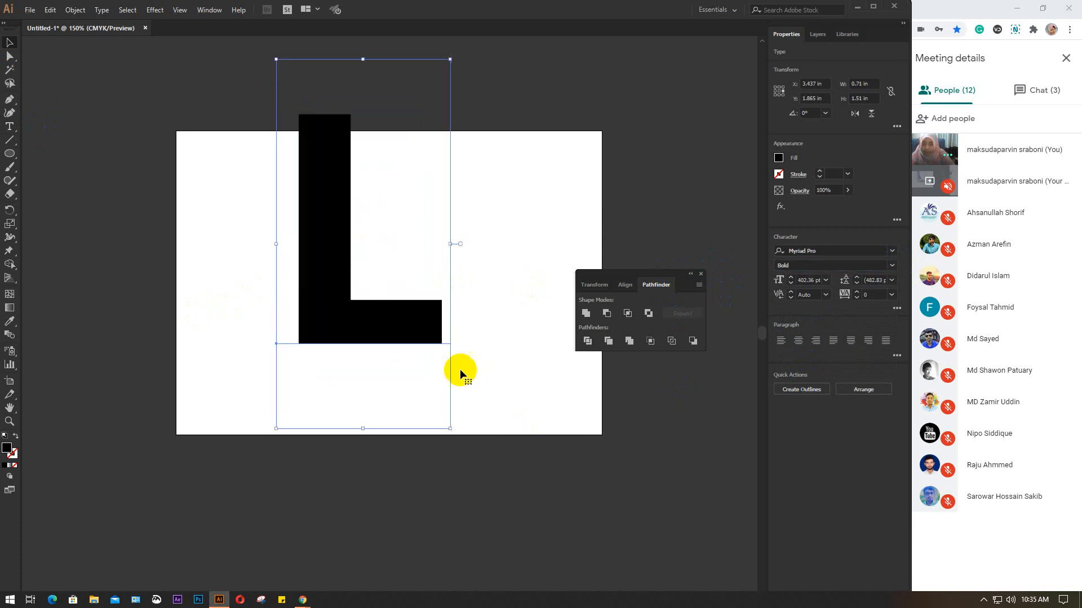
left_click_drag(338, 266, 345, 312)
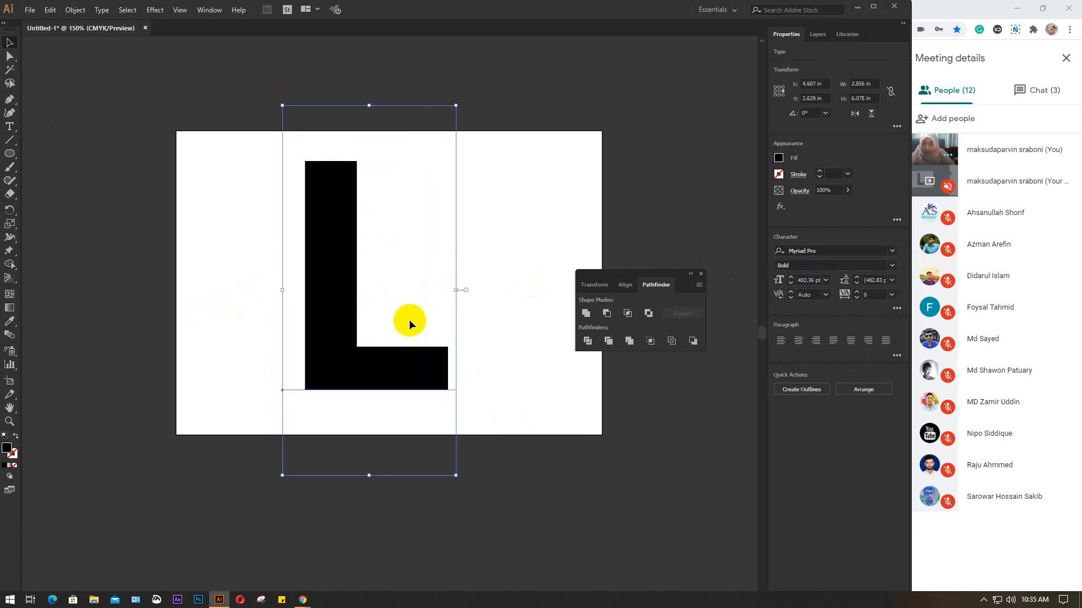
left_click(507, 330)
scroll(374, 318, "up", 1)
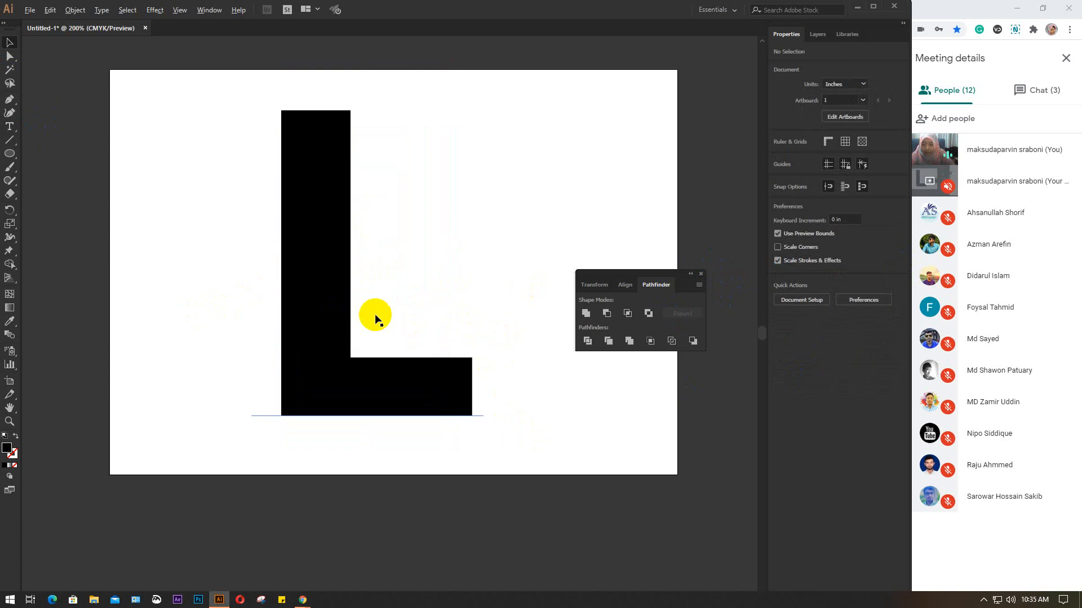
left_click_drag(485, 281, 485, 290)
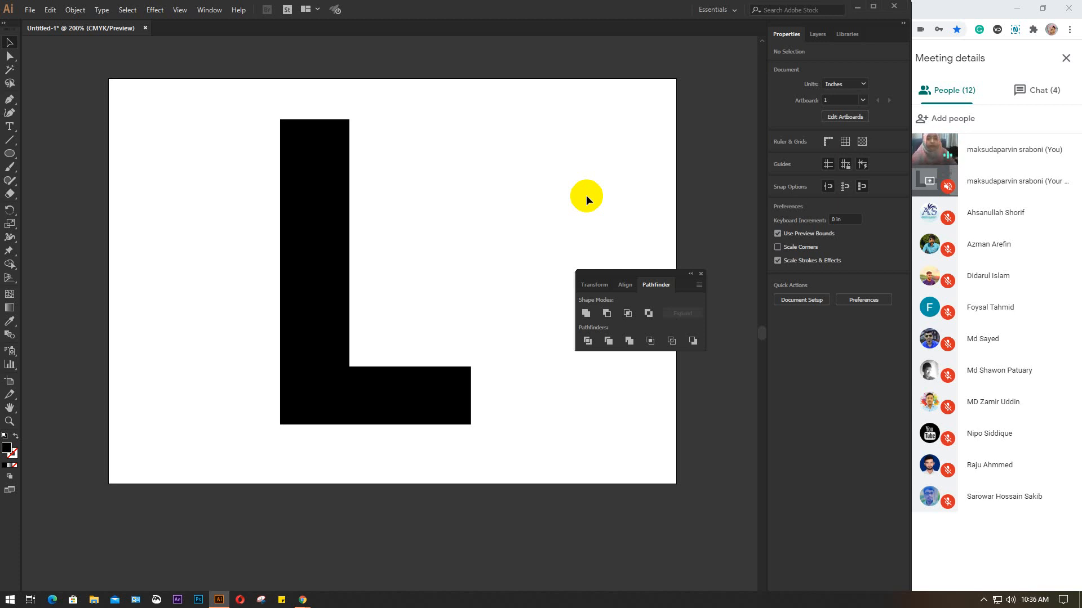
left_click(299, 164)
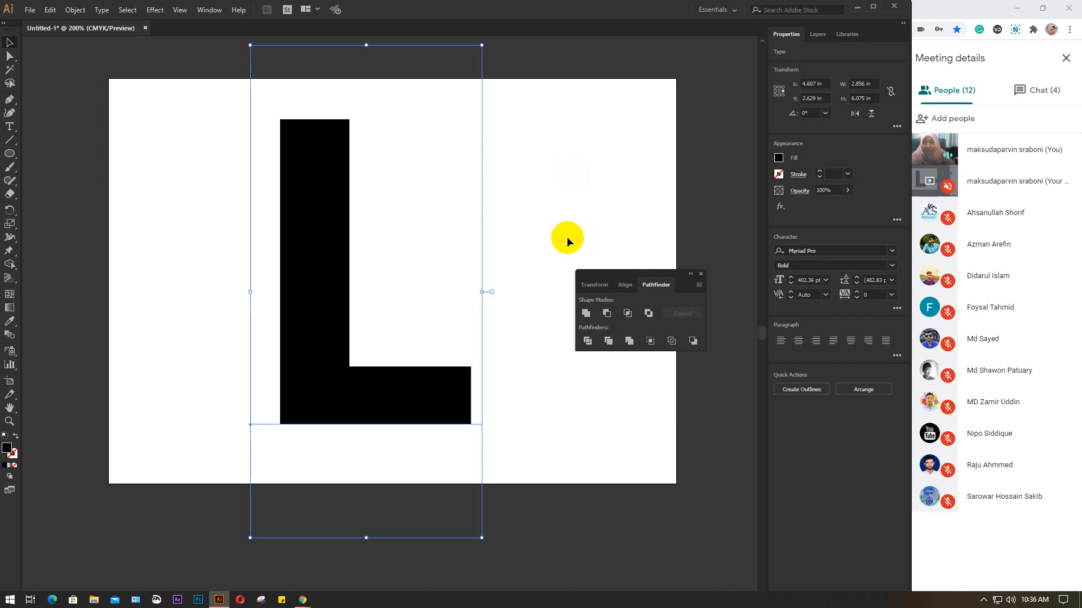
left_click(558, 180)
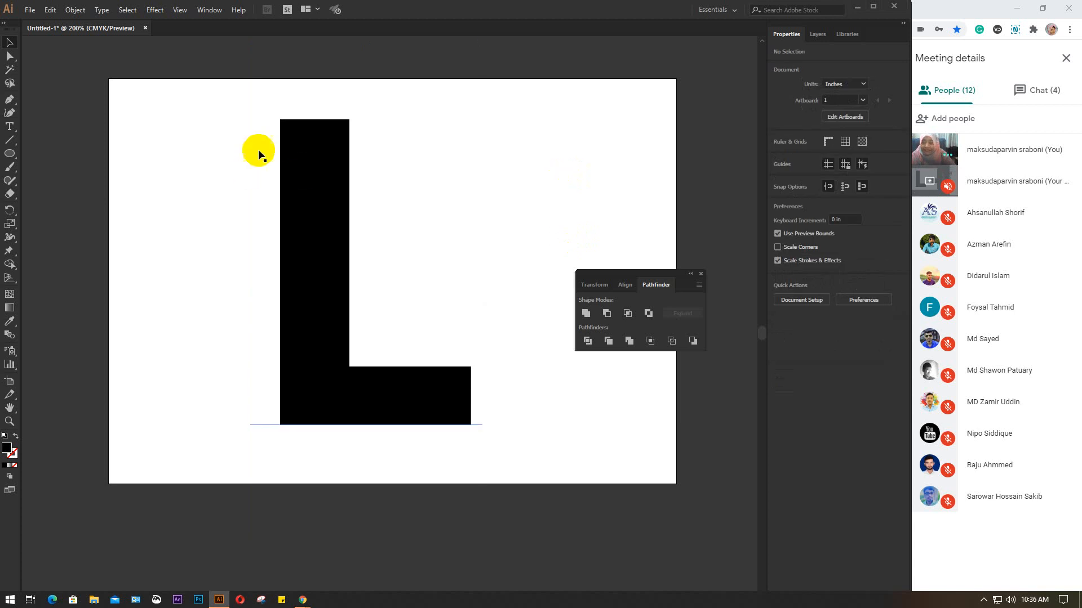
left_click(311, 154)
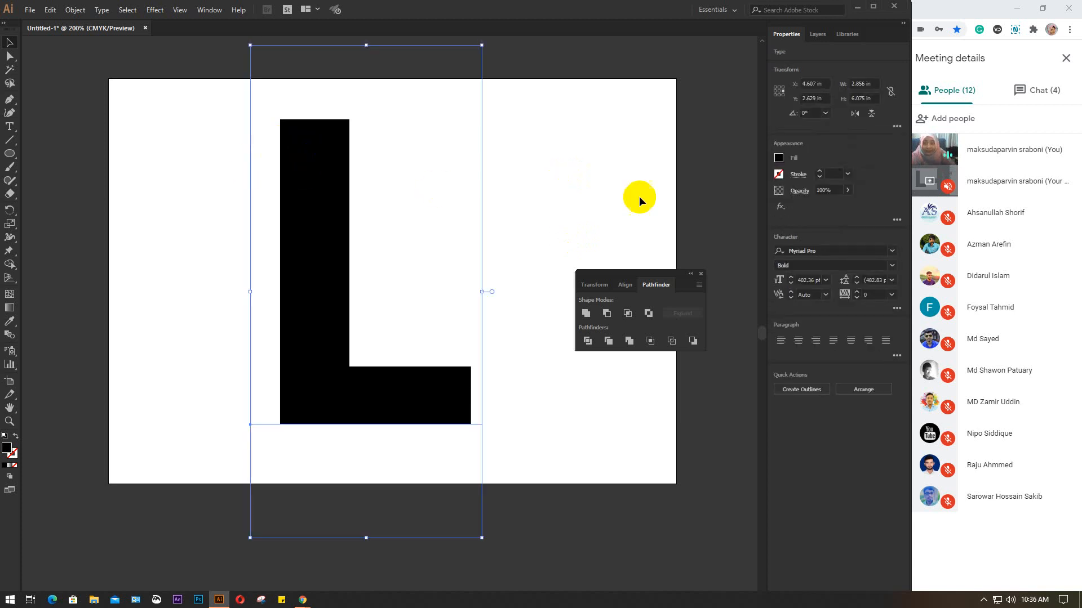
left_click(563, 157)
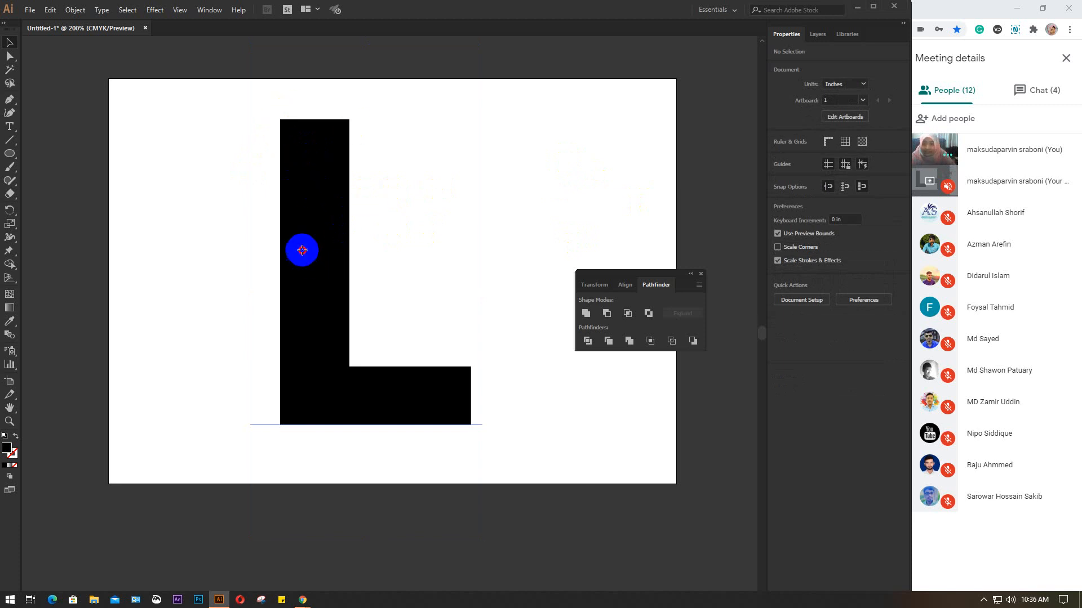
- Fill the letter L with the pinkish-red swatch and deselect it
left_click(299, 248)
left_click(778, 157)
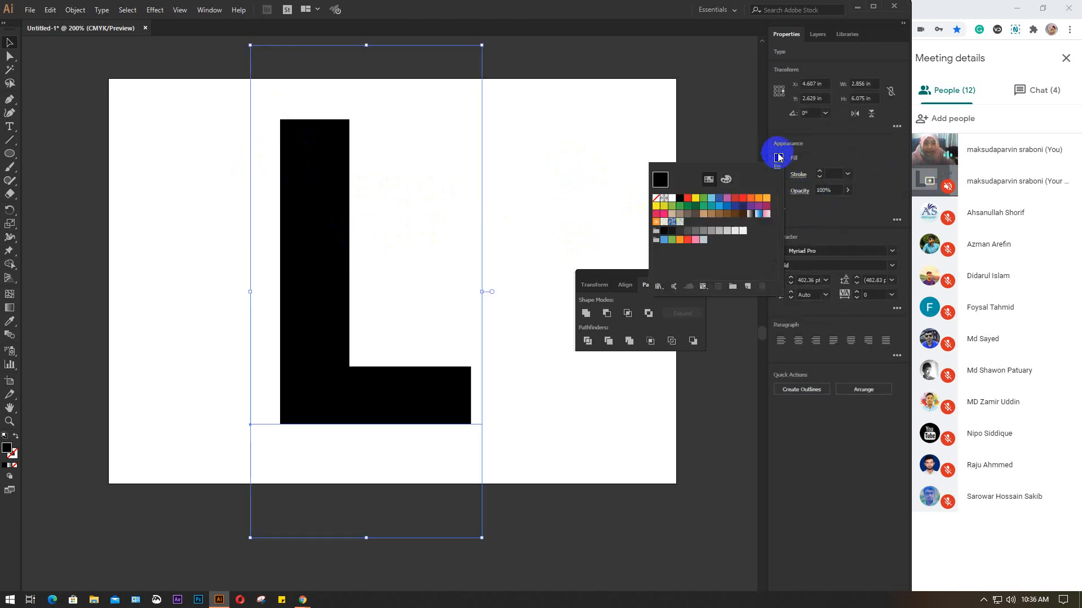
left_click(656, 213)
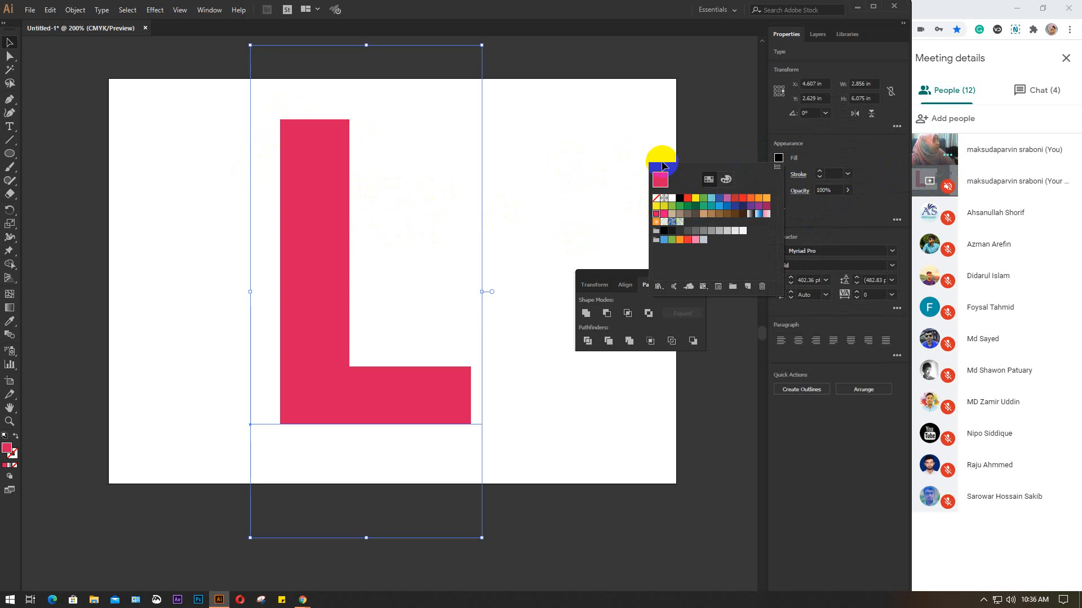
left_click(540, 154)
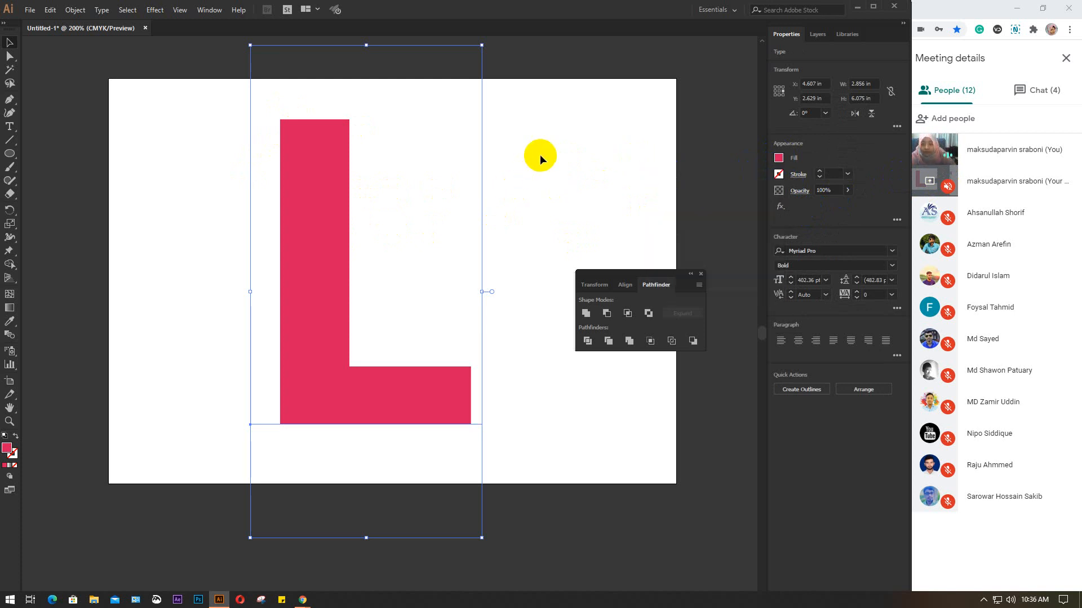
left_click(540, 154)
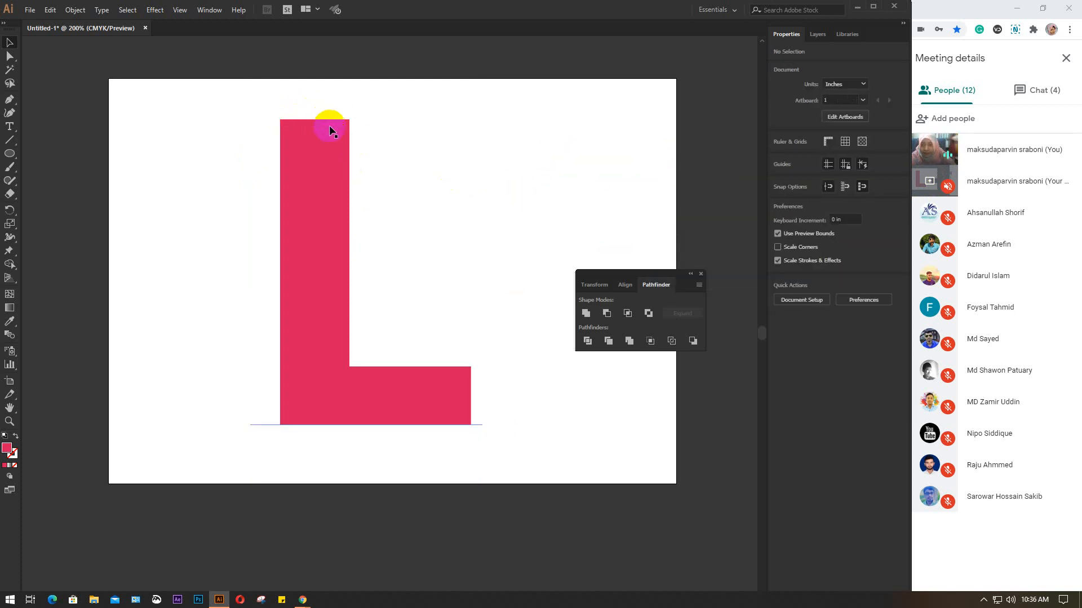
- Try rounding all corners of a rectangle about 2.17 × 1.39 in drawn beside the L, and delete it
left_click(6, 154)
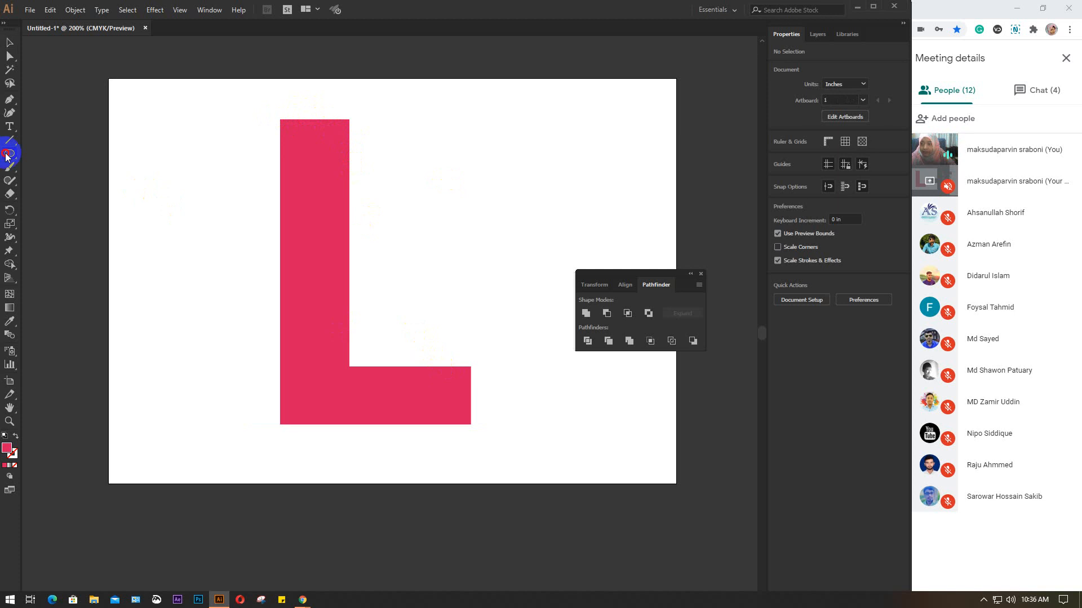
left_click(56, 151)
left_click_drag(460, 130, 635, 243)
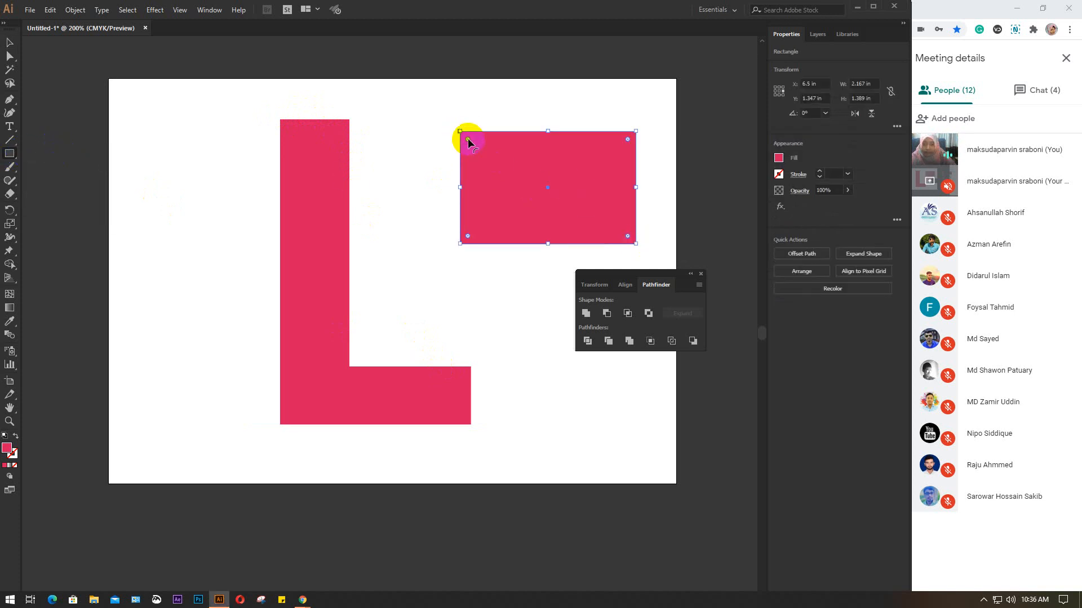
left_click_drag(468, 140, 493, 166)
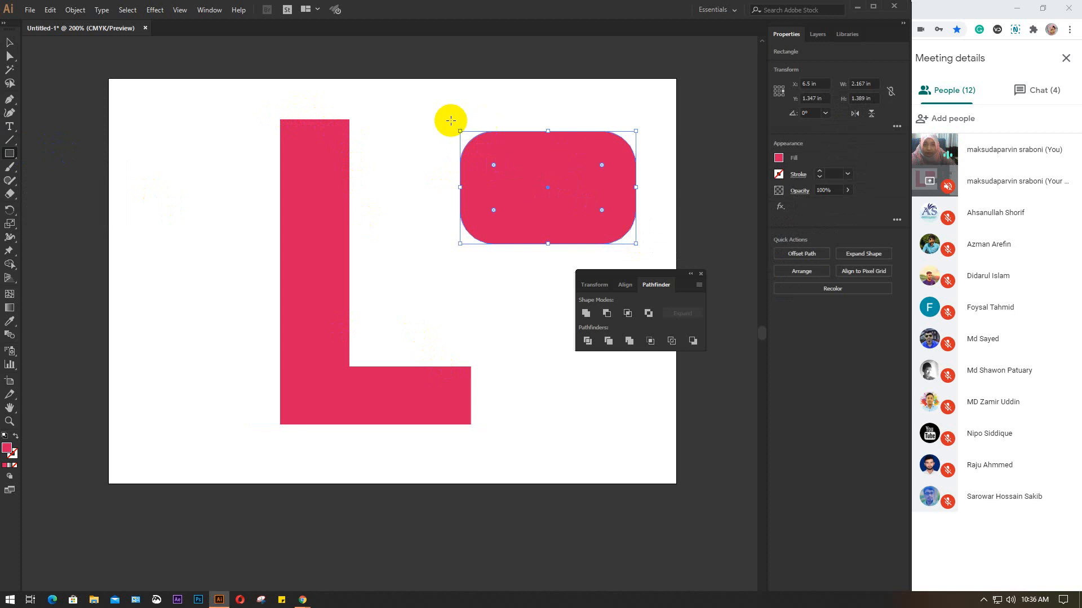
key("Delete")
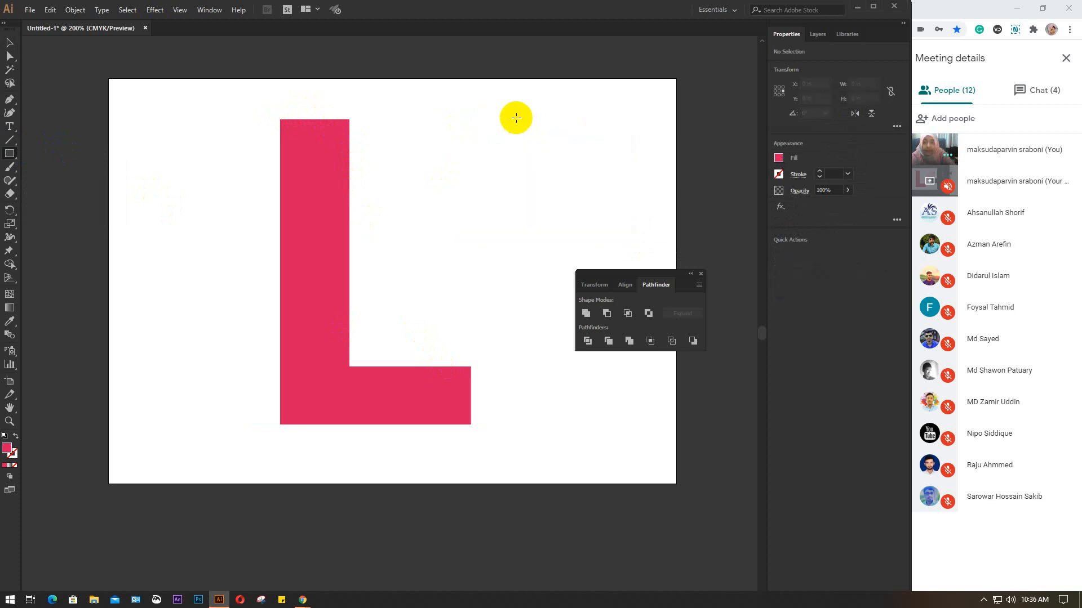
- Convert the letter L from live text to outlines and deselect it
key("v")
left_click(333, 167)
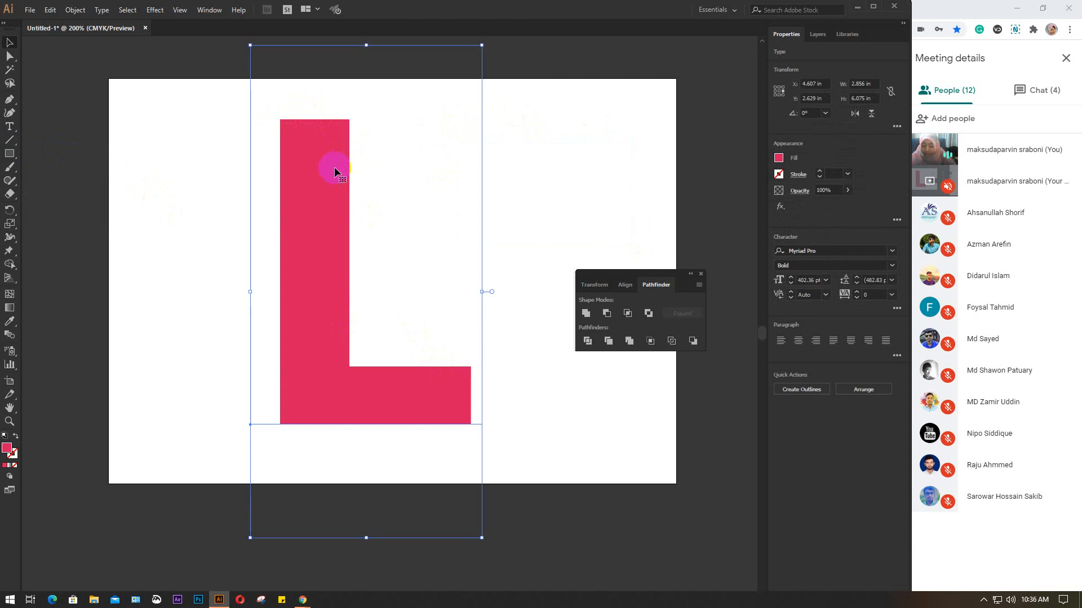
key("ctrl")
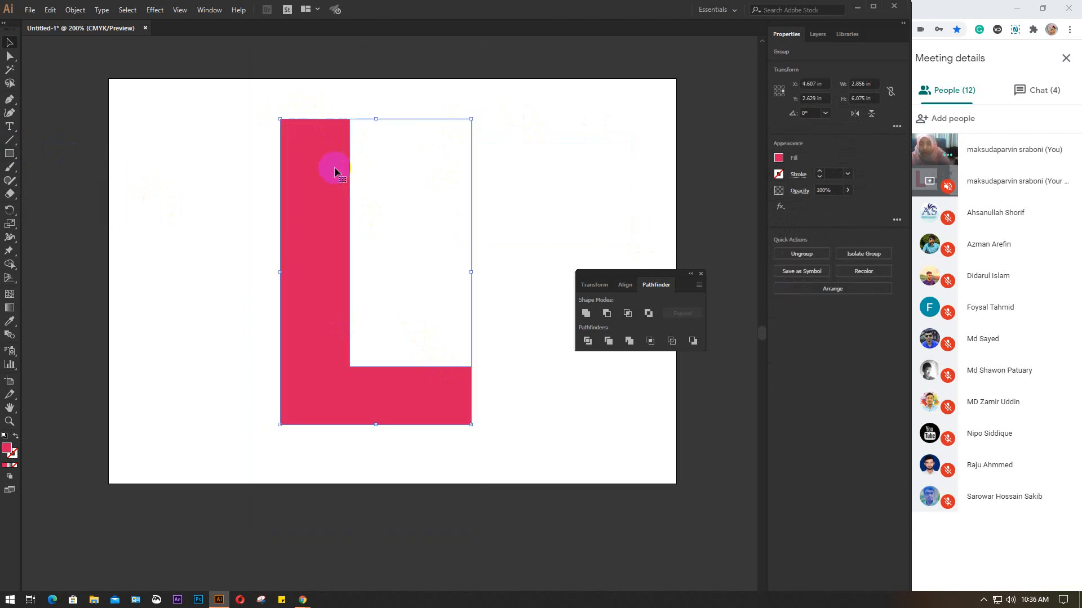
left_click(587, 170)
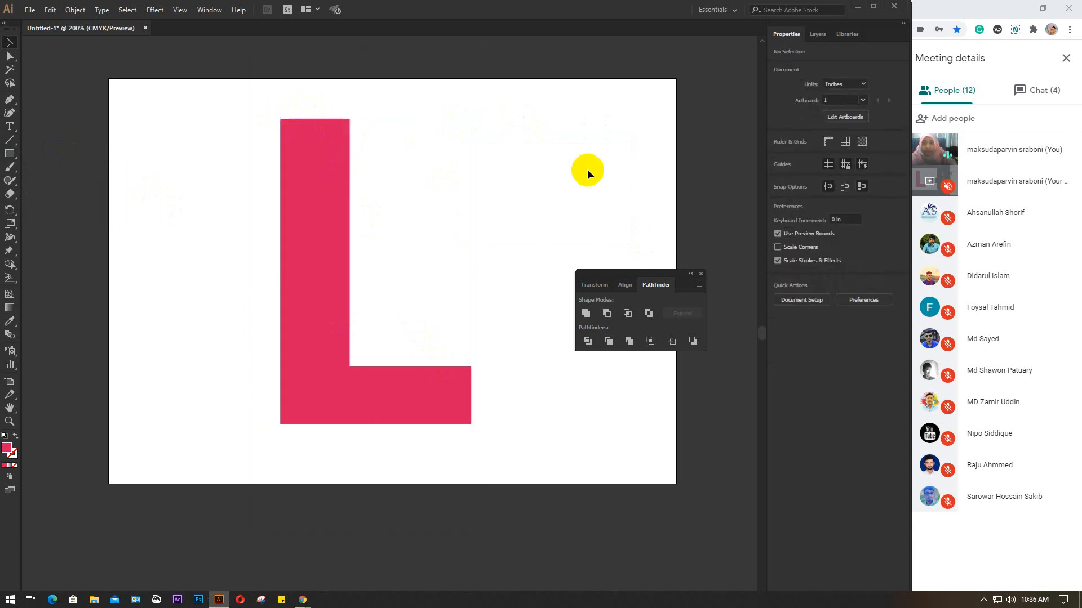
- Try rounding all corners of the outlined L to the maximum with its live corner widgets, and undo it
left_click(325, 191)
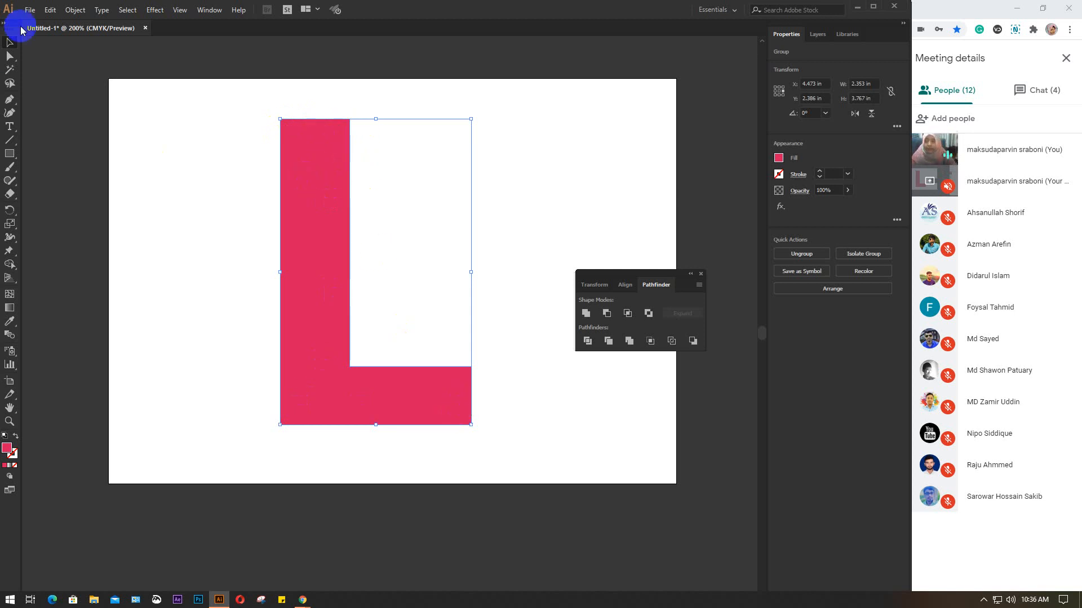
left_click(10, 56)
left_click(284, 140)
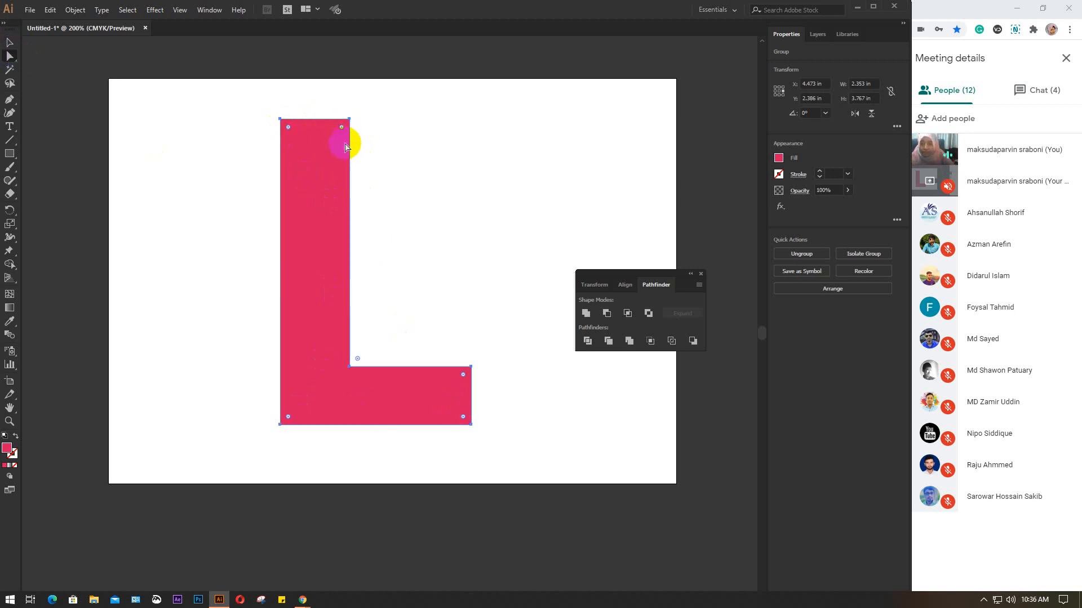
left_click(346, 122)
left_click_drag(341, 131, 321, 164)
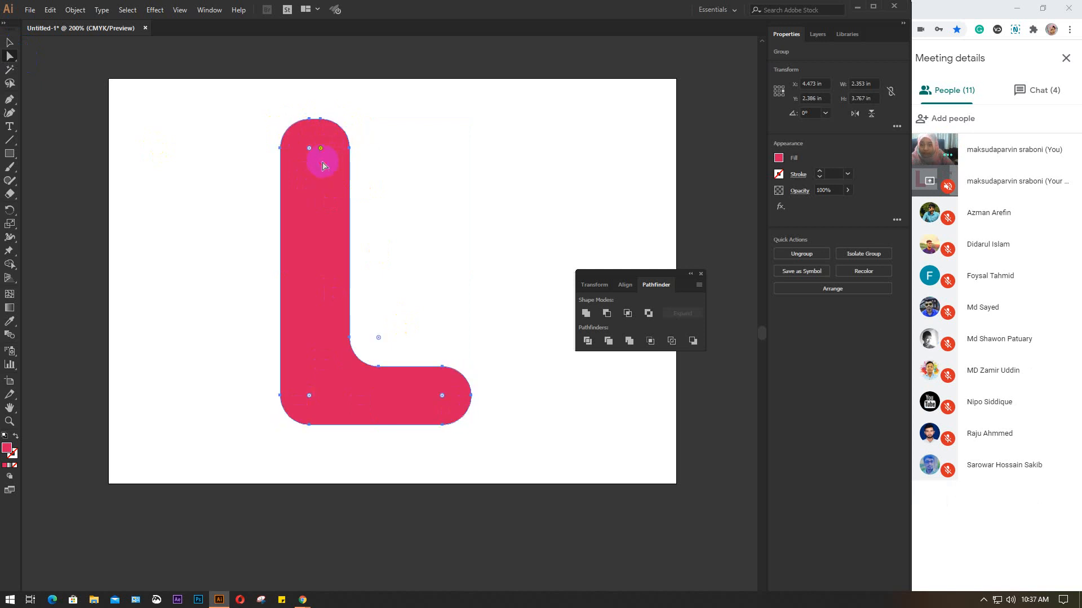
left_click(502, 162)
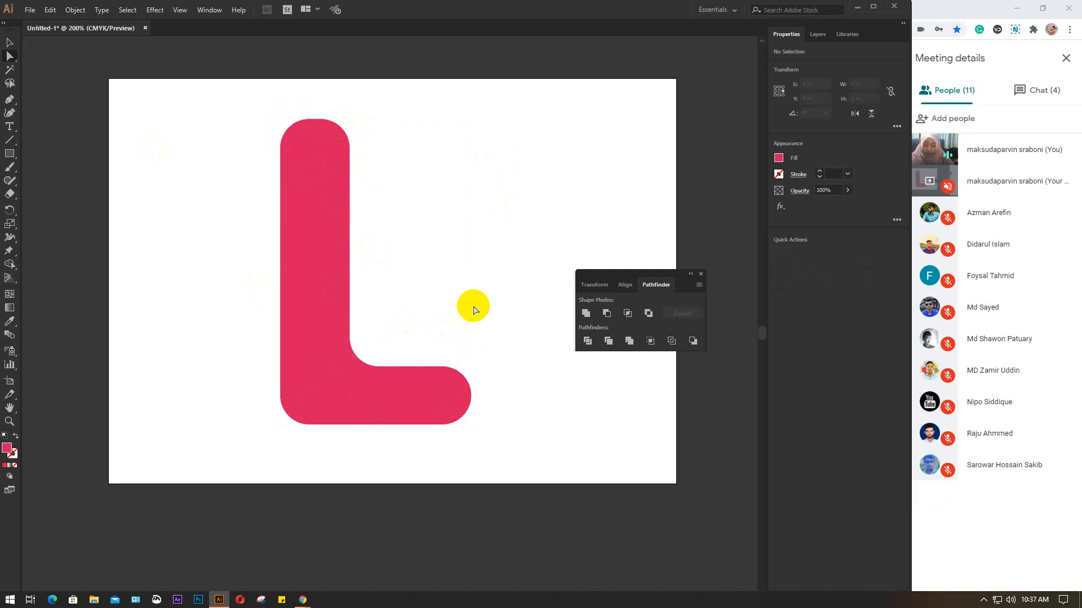
key("ctrl+z")
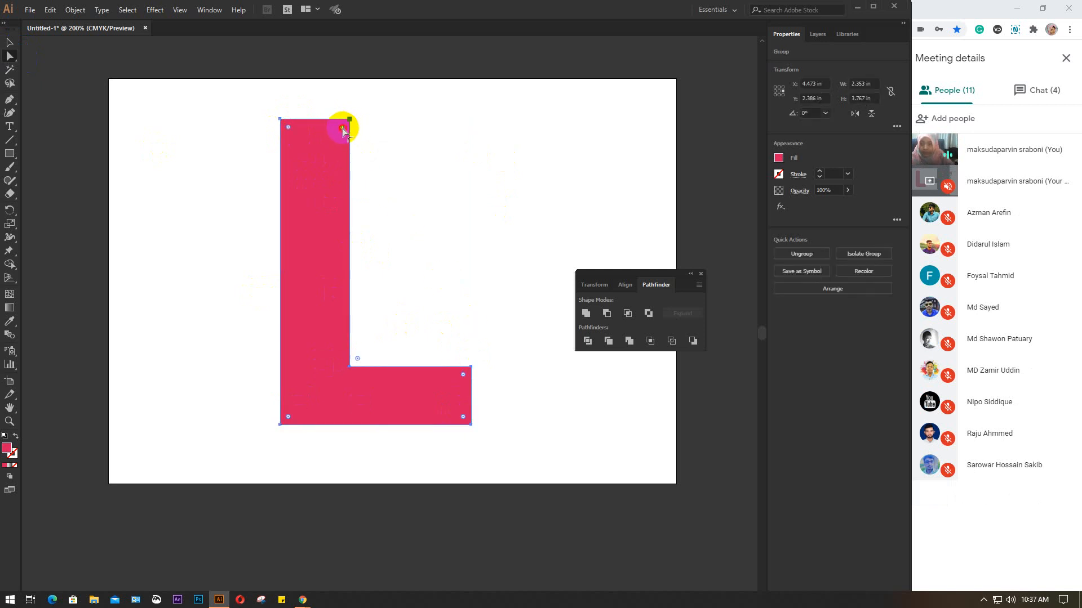
- Try rounding the stem's upper-right corner and the foot's lower-right corner, and undo back to the live text letter L
left_click_drag(343, 131, 287, 222)
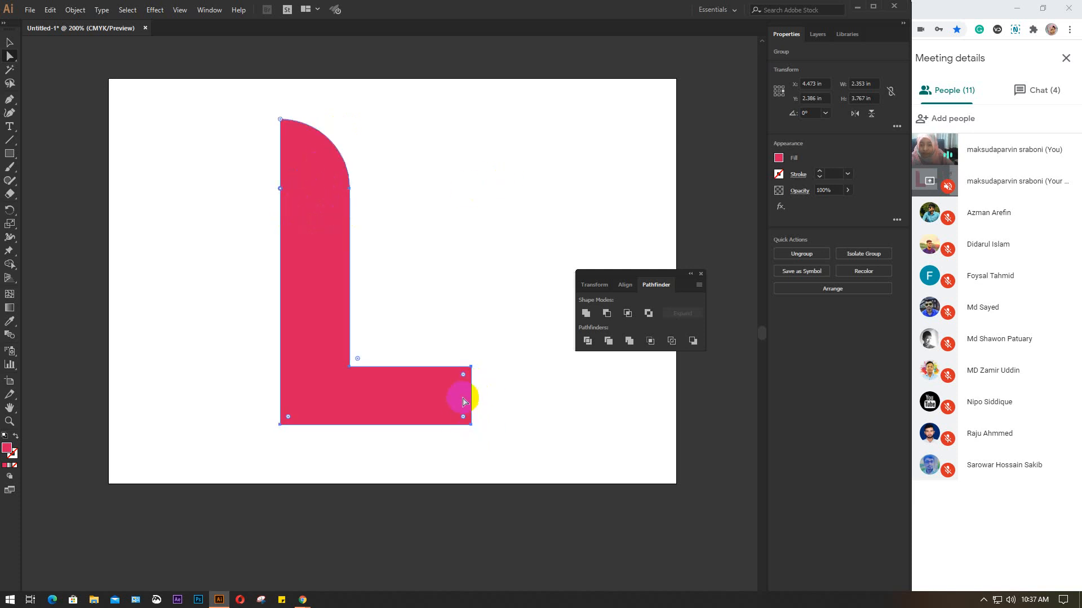
left_click_drag(464, 418, 394, 374)
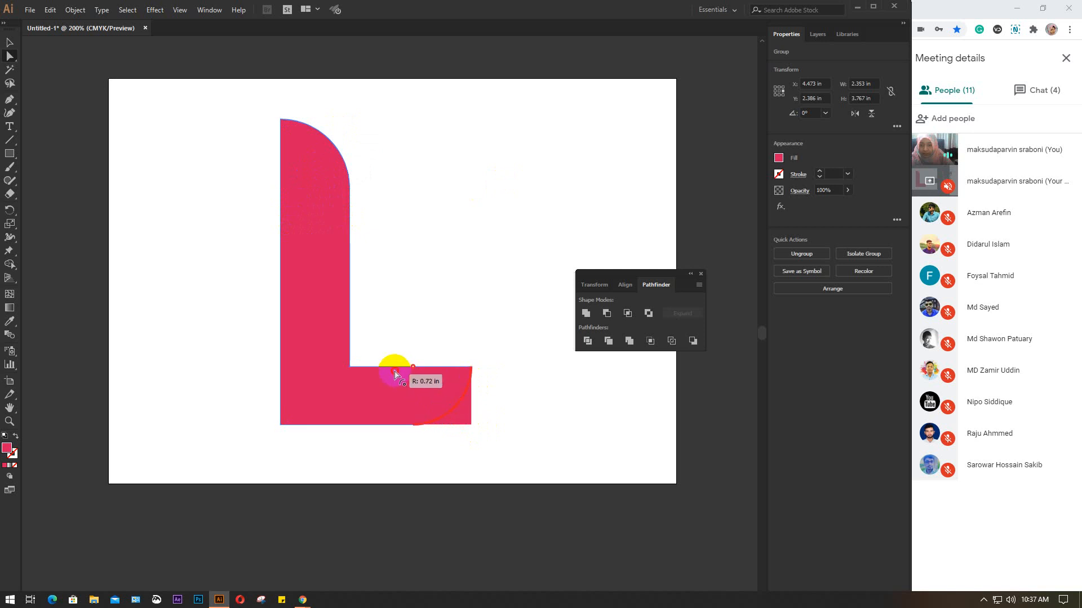
left_click(502, 204)
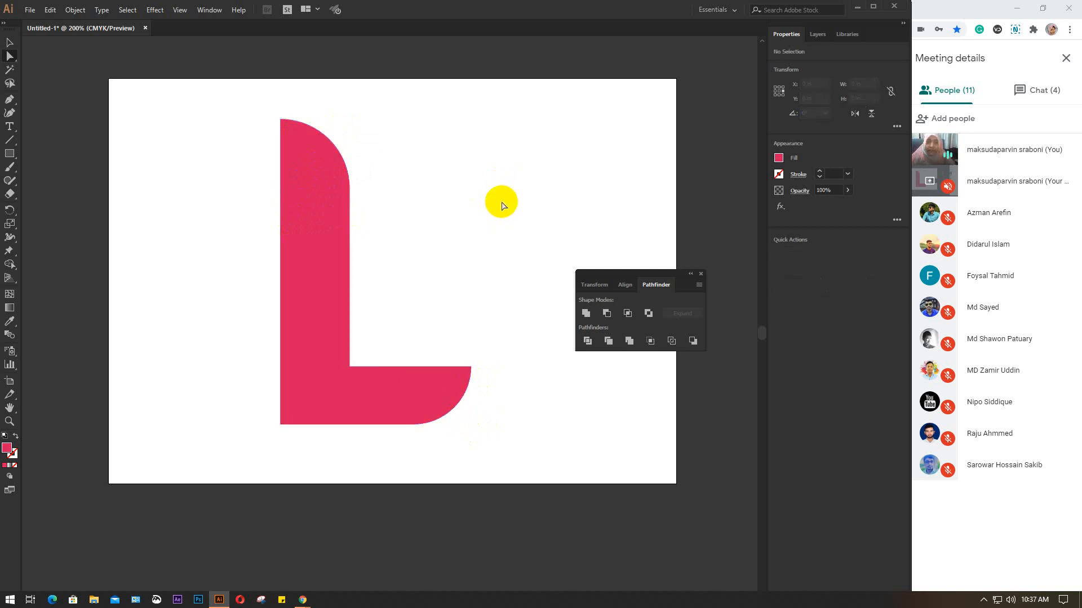
key("ctrl+z")
key("ctrl+z")
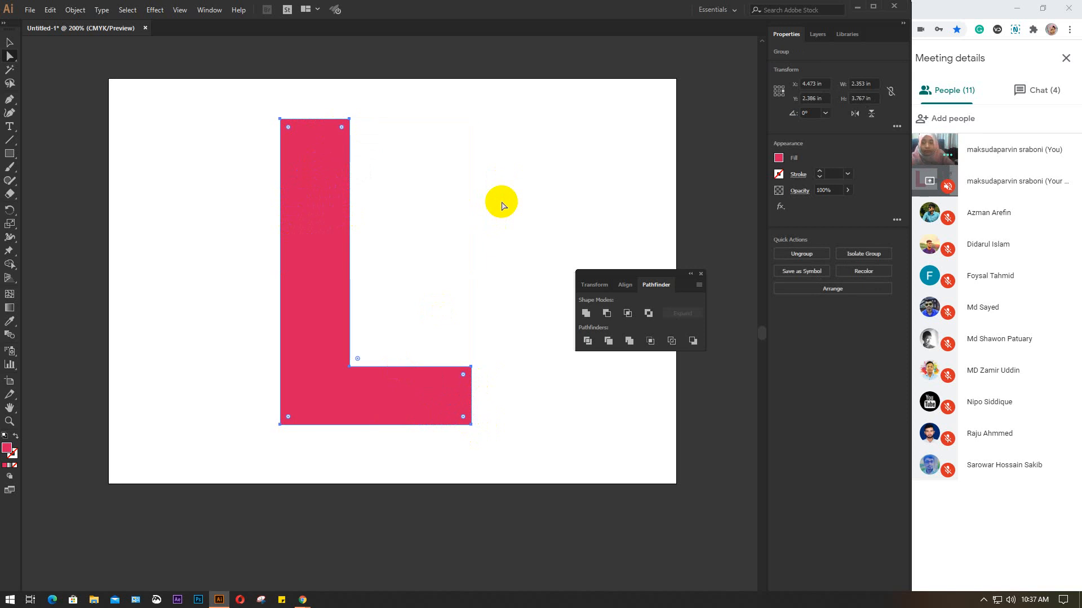
key("ctrl+z")
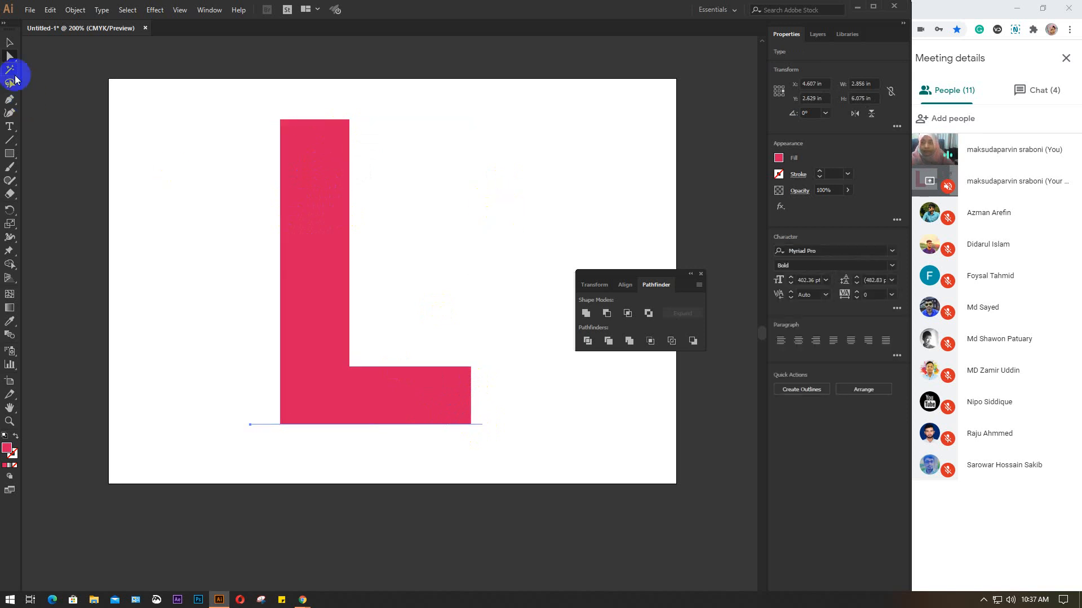
- Try converting the live text letter L to outlines, and undo the conversion
left_click(10, 42)
left_click(160, 178)
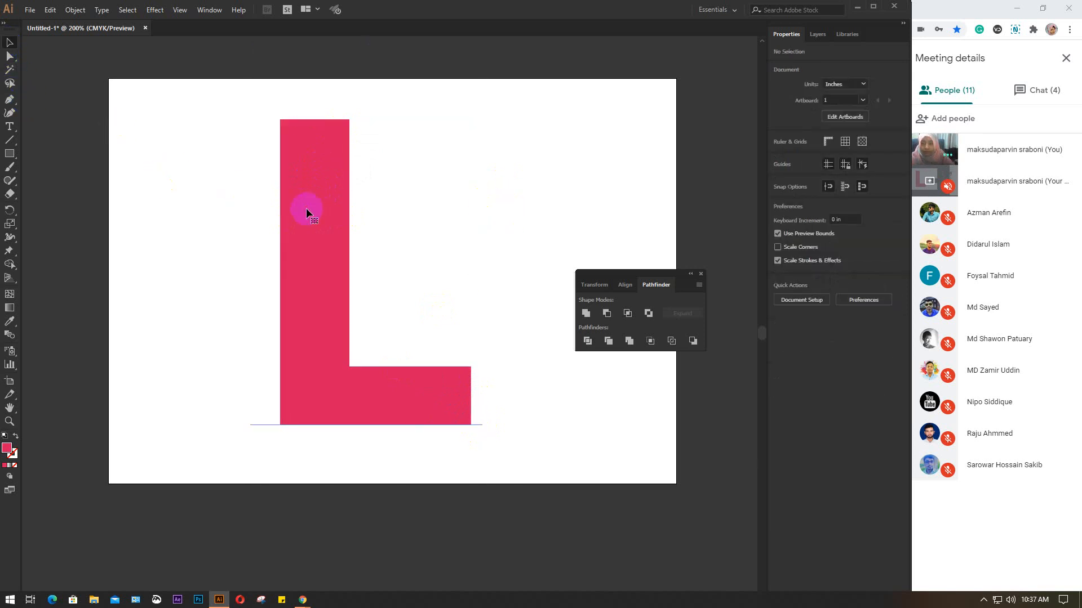
left_click(306, 208)
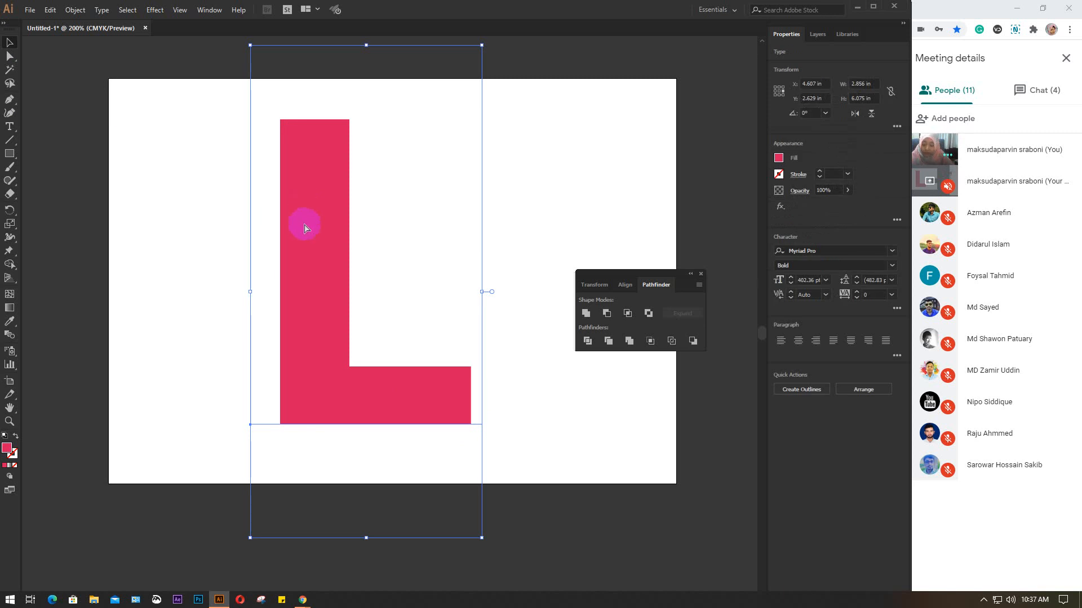
key("ctrl")
key("ctrl+shift+o")
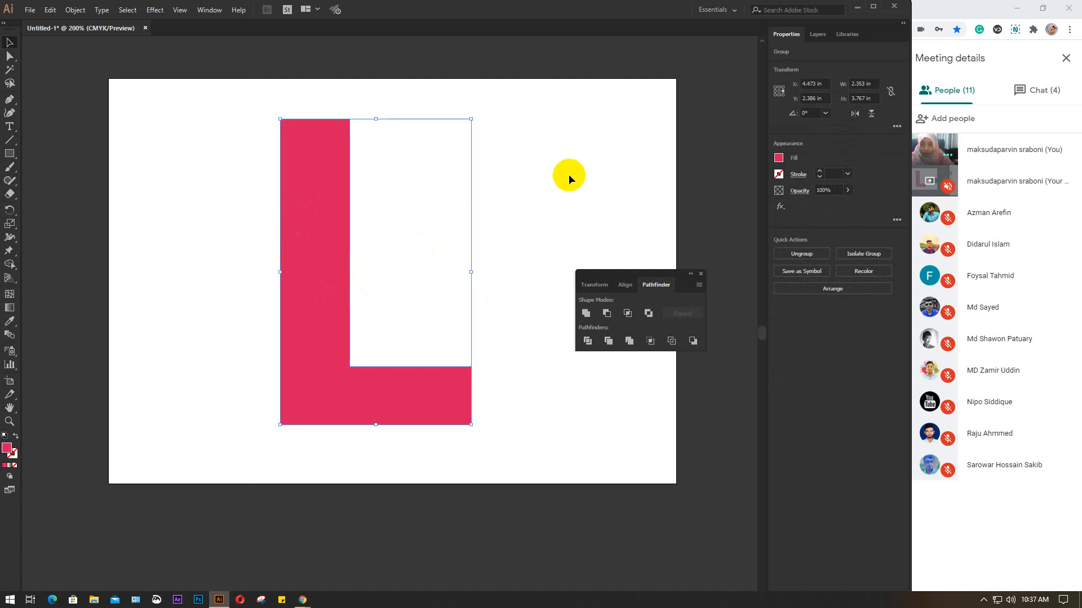
left_click(552, 181)
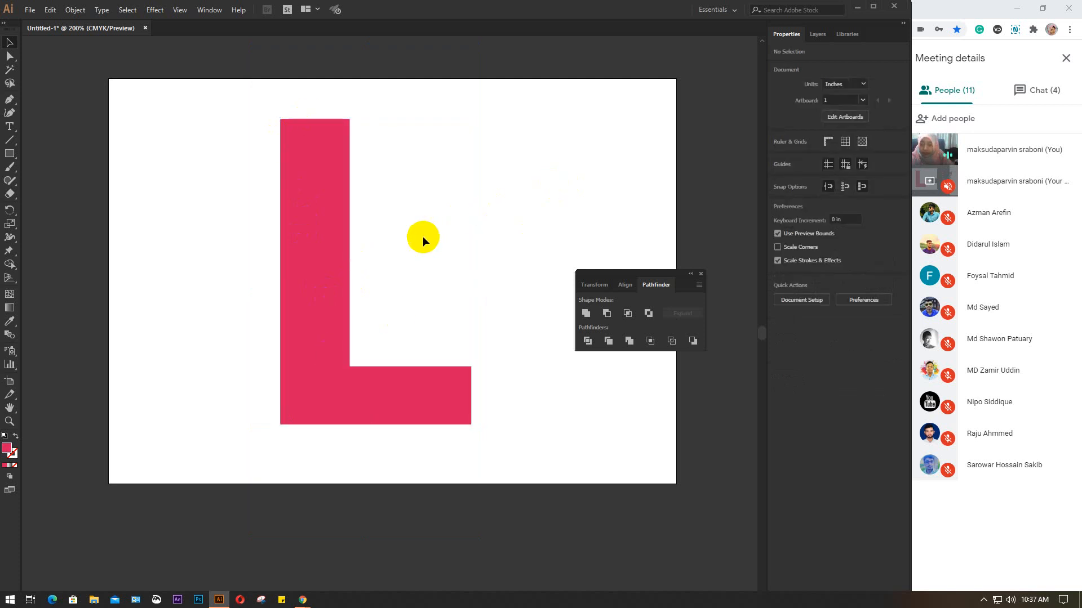
key("ctrl+z")
- Convert the letter L to outlines and deselect it
right_click(315, 217)
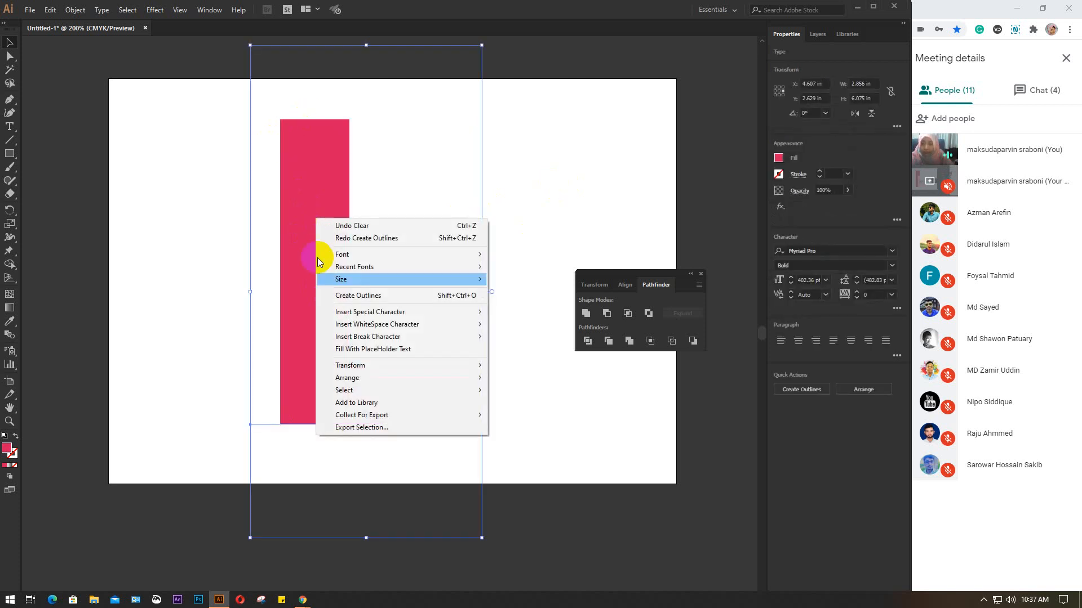
left_click(357, 296)
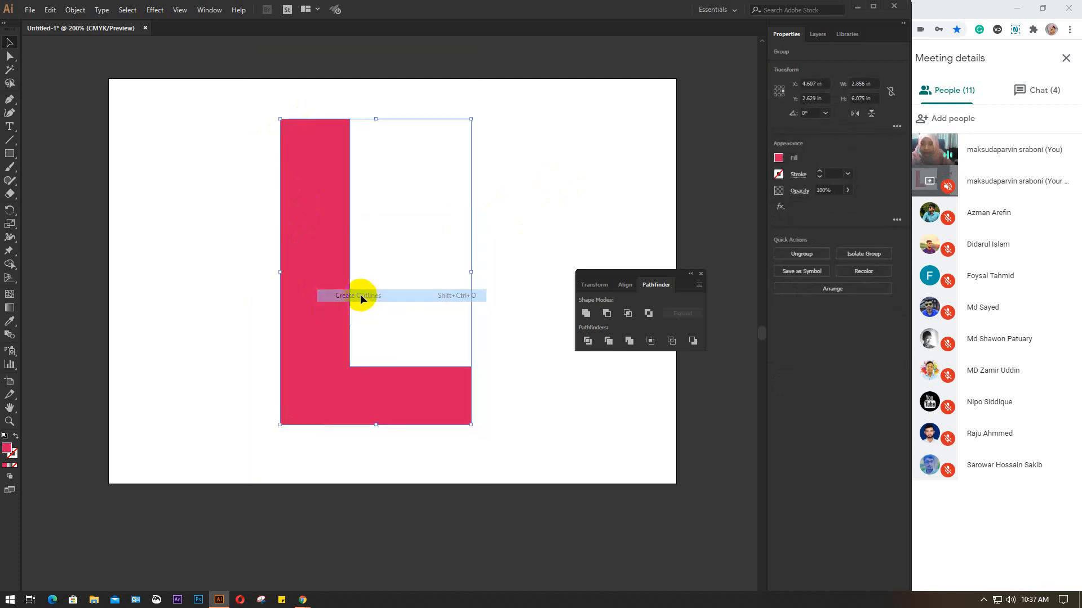
left_click(521, 188)
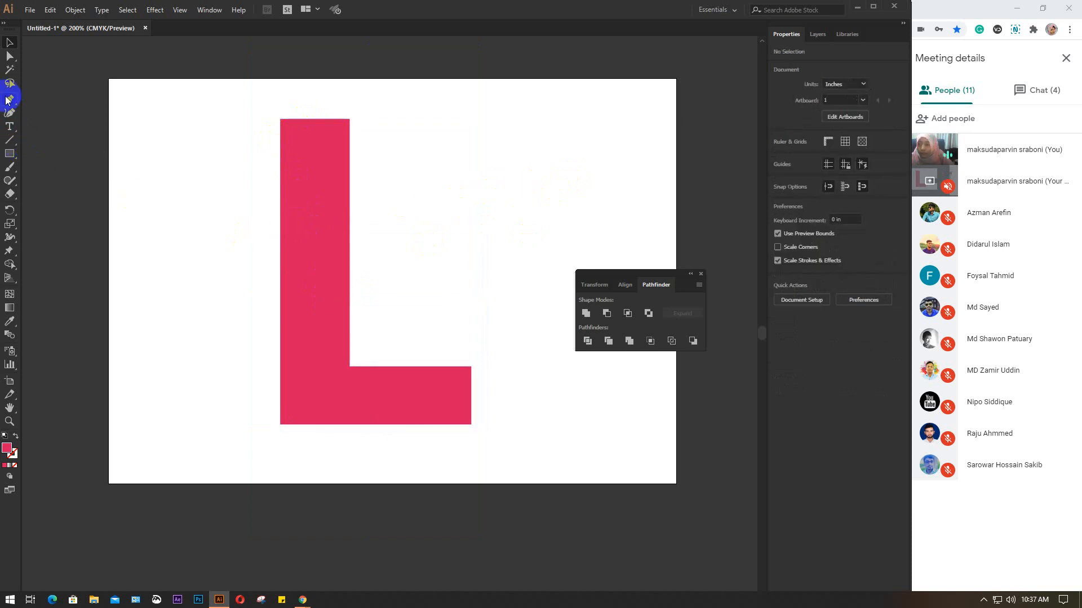
- Draw a circle about 1.89 in wide over the top of the L's stem and place a copy over its foot
left_click(9, 154)
left_click(56, 180)
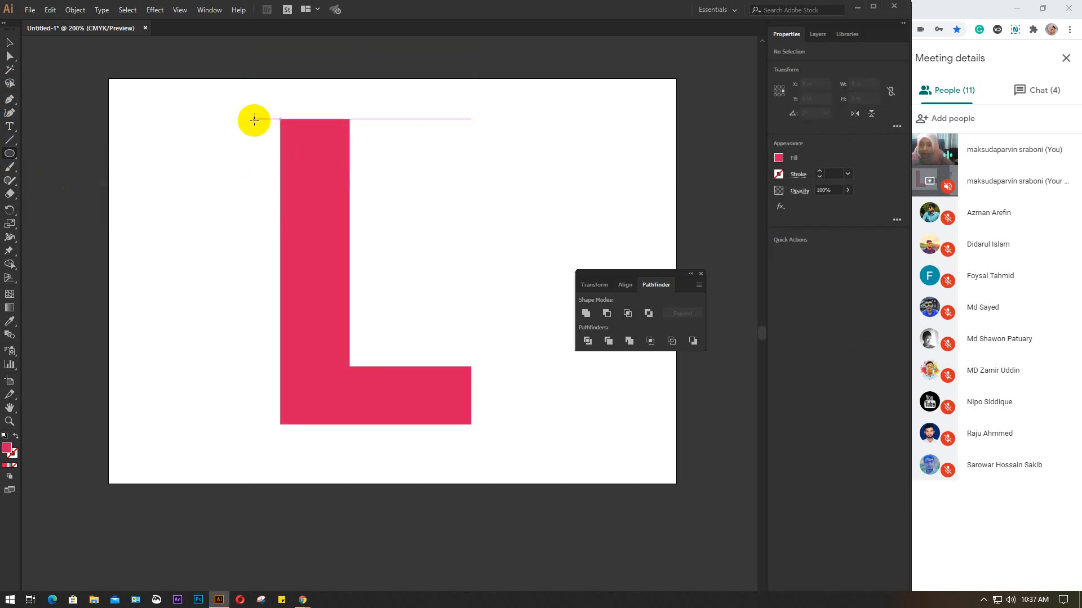
left_click_drag(253, 119, 278, 273)
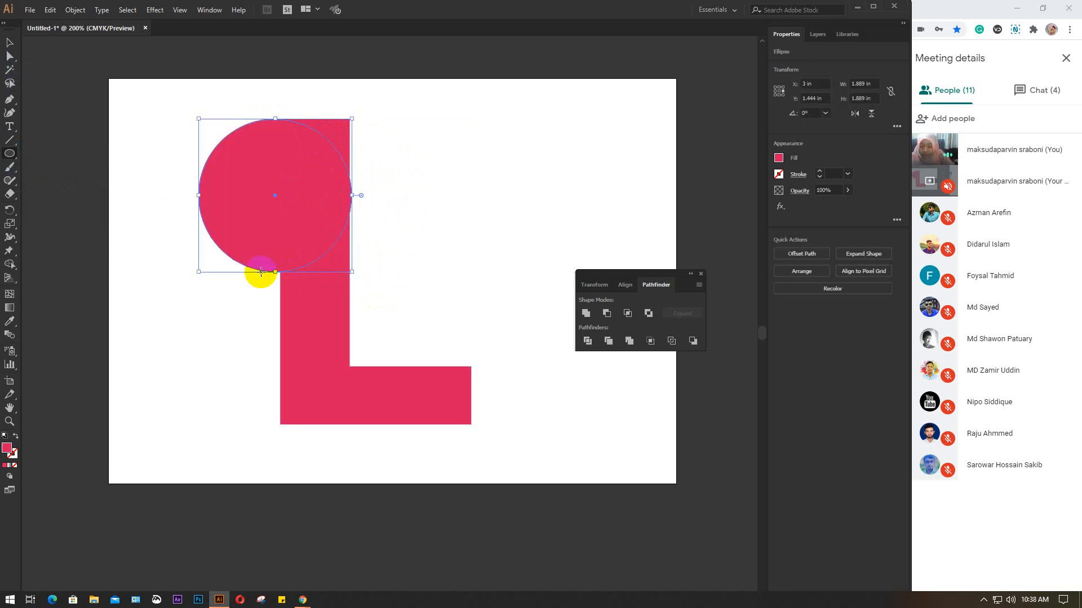
key("v")
left_click_drag(280, 231, 398, 478)
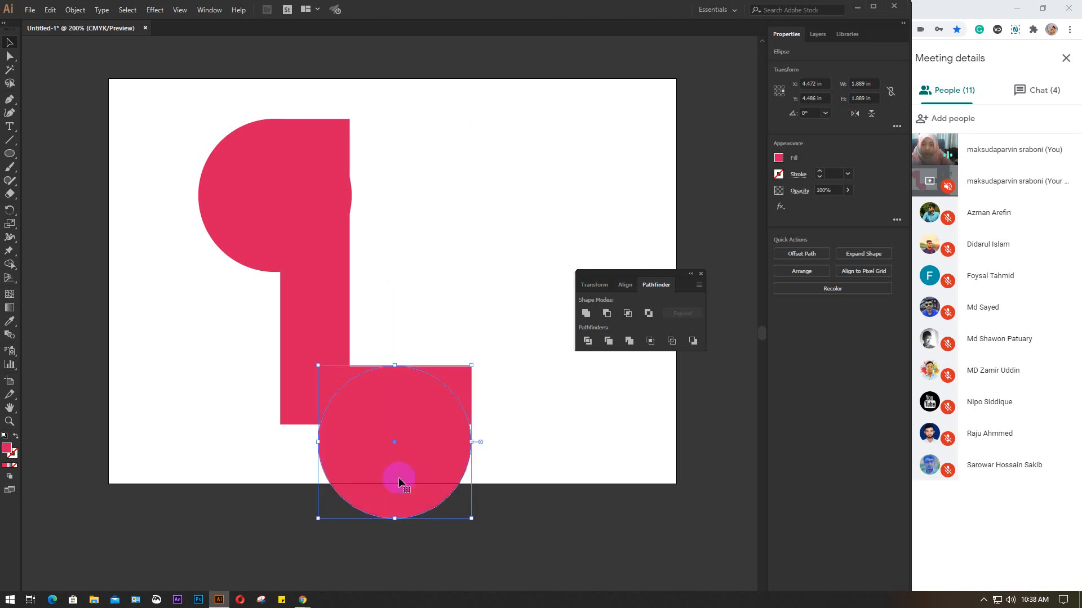
- Fill both circles with yellow and deselect them
left_click(229, 211, "shift")
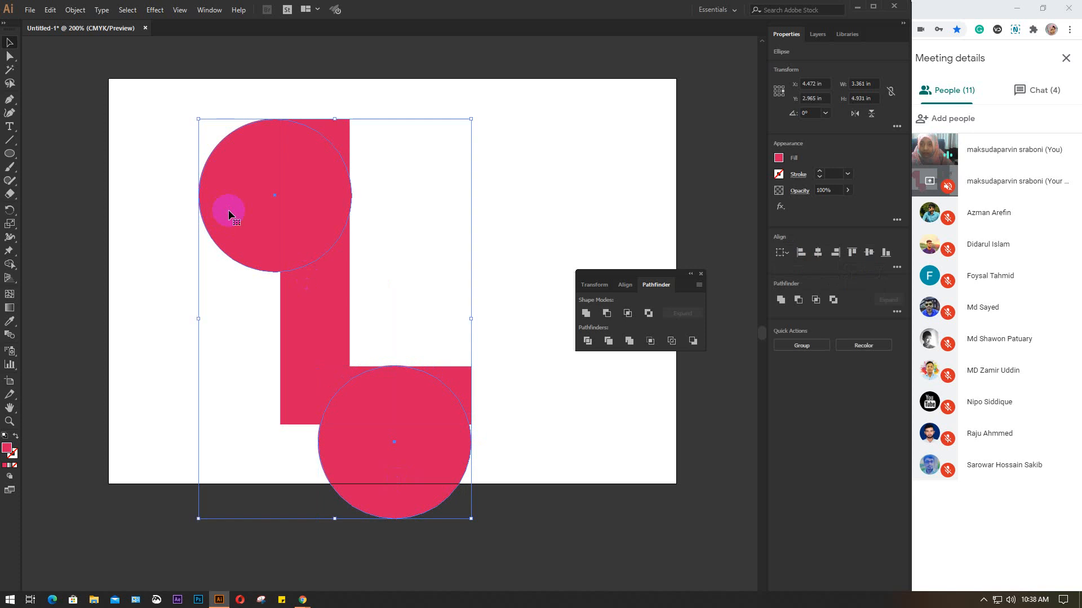
left_click(778, 176)
left_click(777, 157)
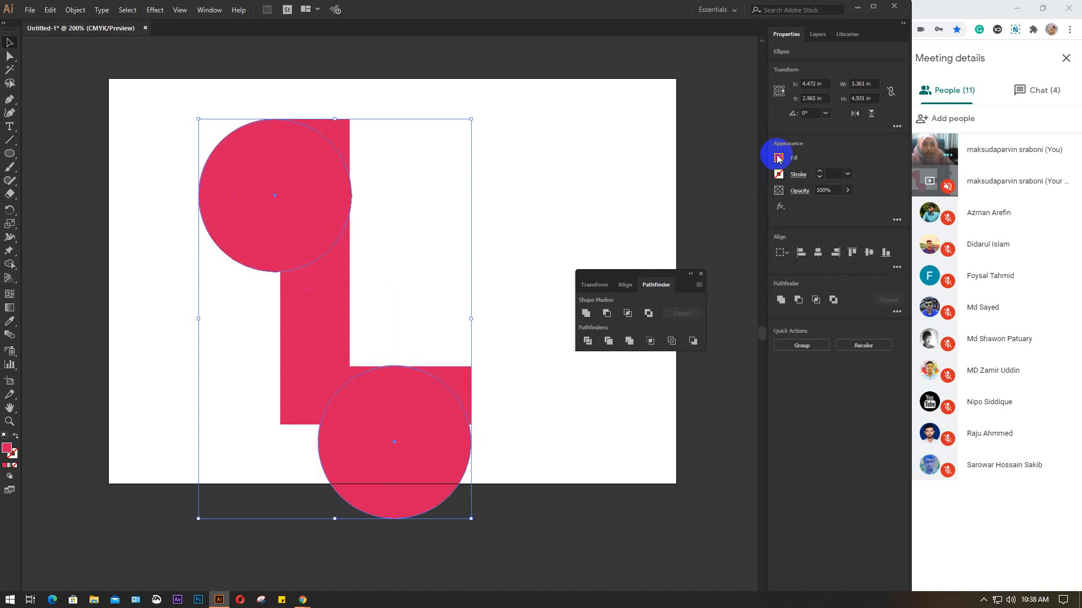
left_click(695, 197)
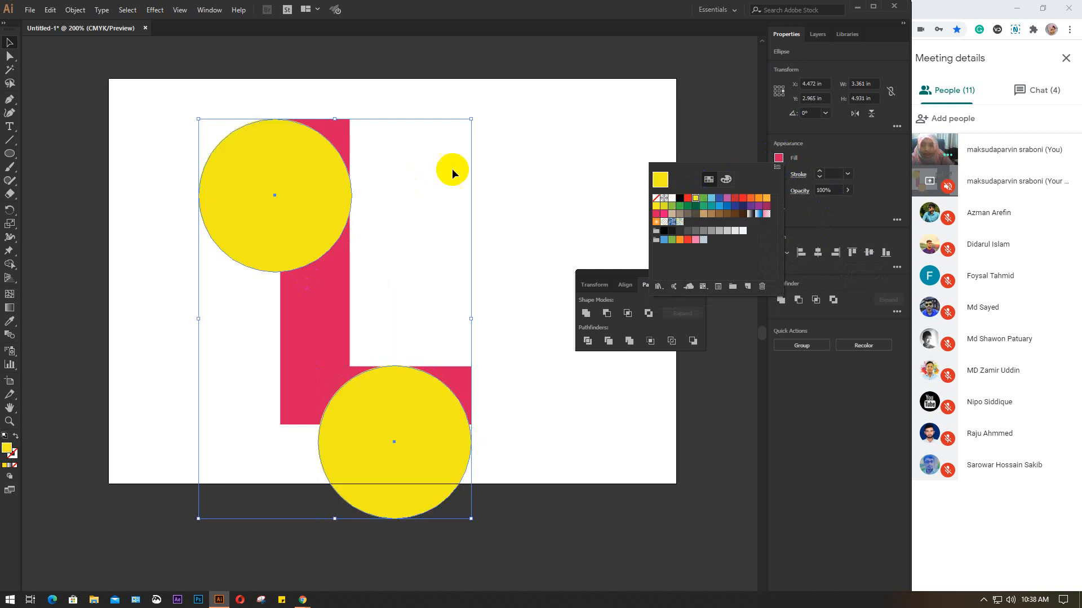
left_click(526, 160)
left_click(526, 160)
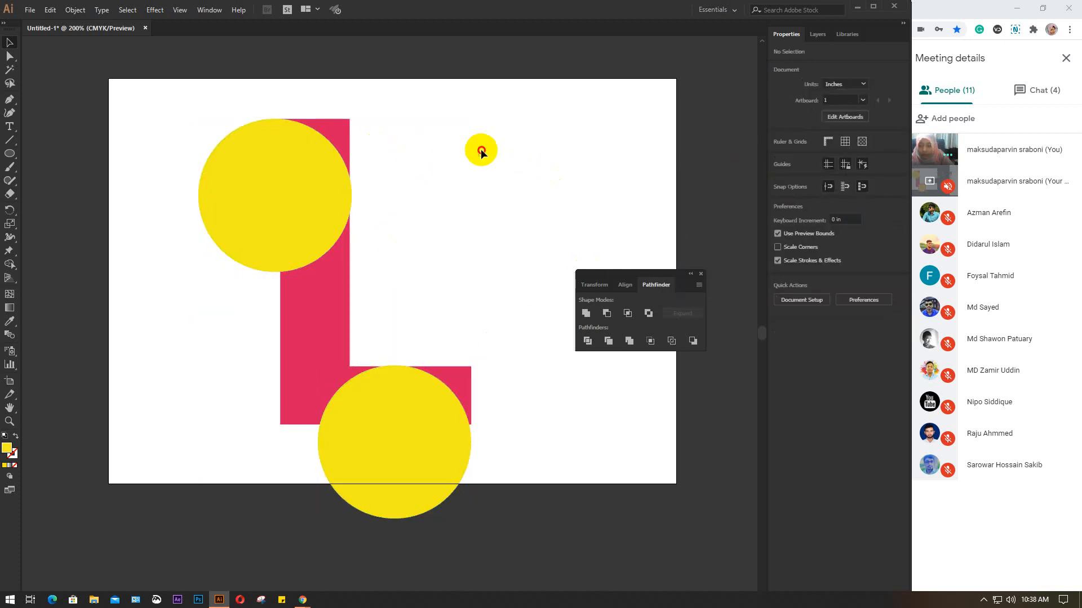
- Remove the fill from the L and both circles and give them a red stroke
left_click_drag(481, 151, 288, 481)
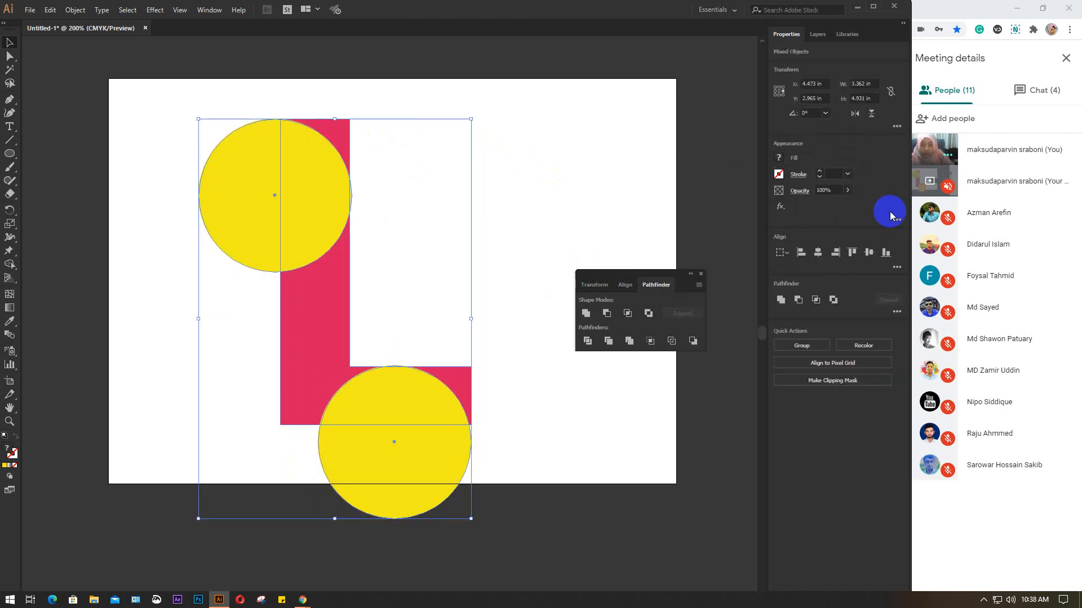
left_click(780, 160)
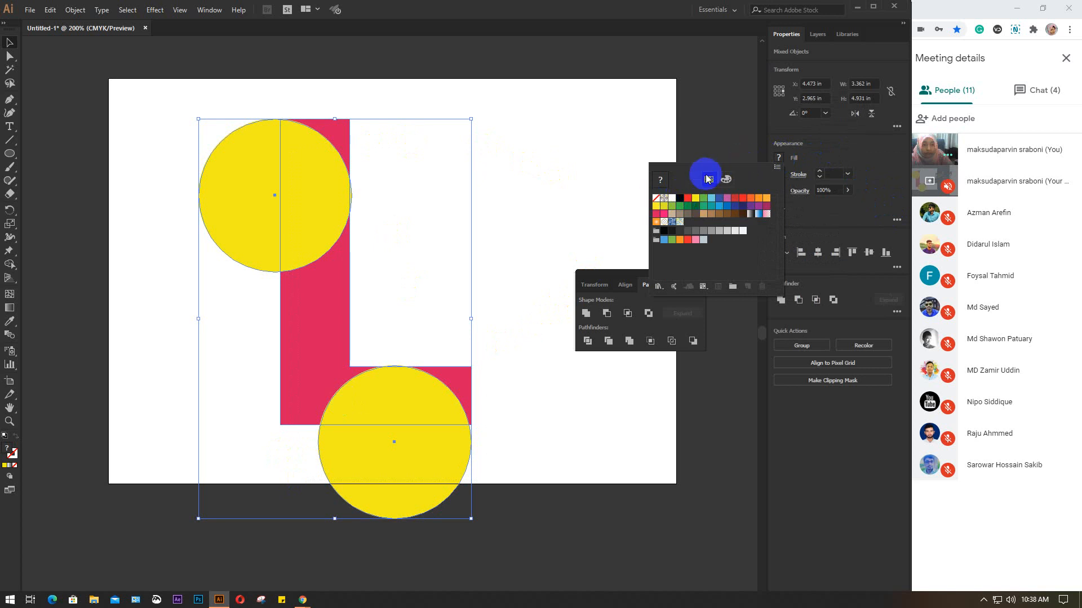
left_click(656, 199)
left_click(778, 158)
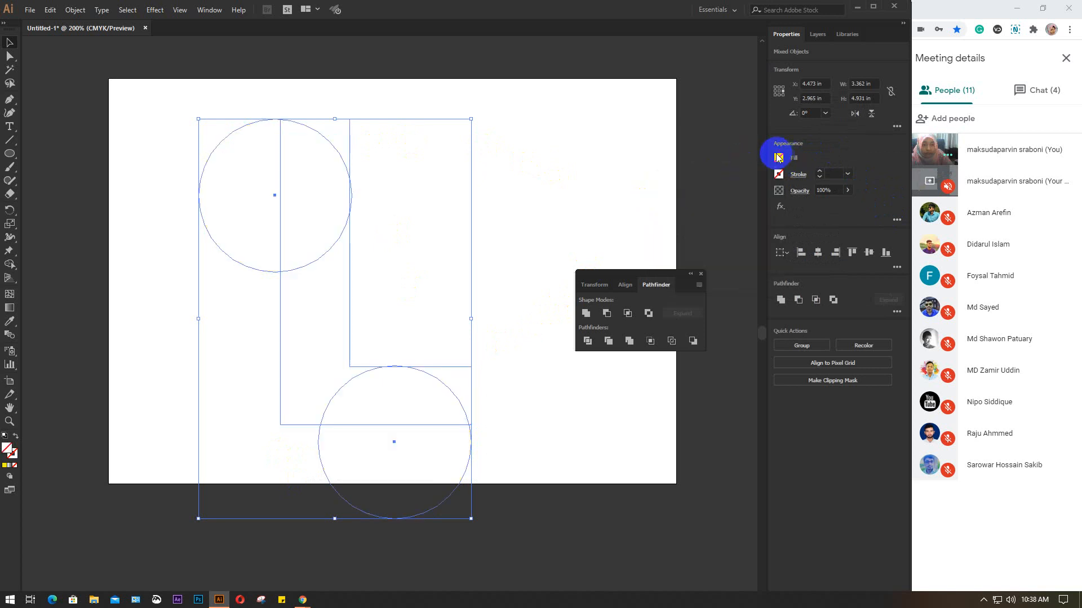
left_click(778, 158)
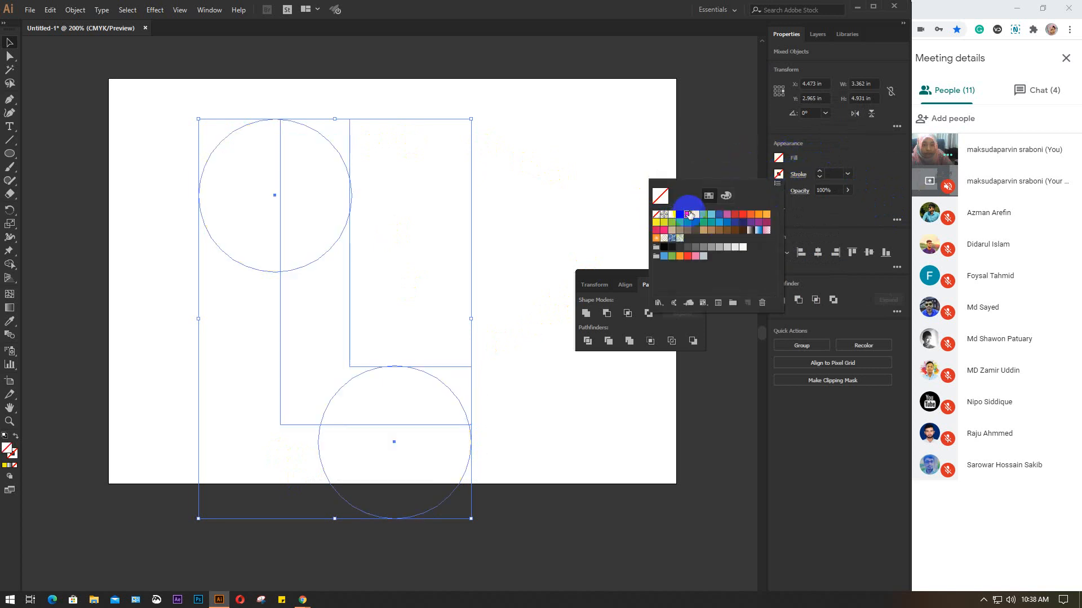
left_click(689, 215)
left_click(552, 170)
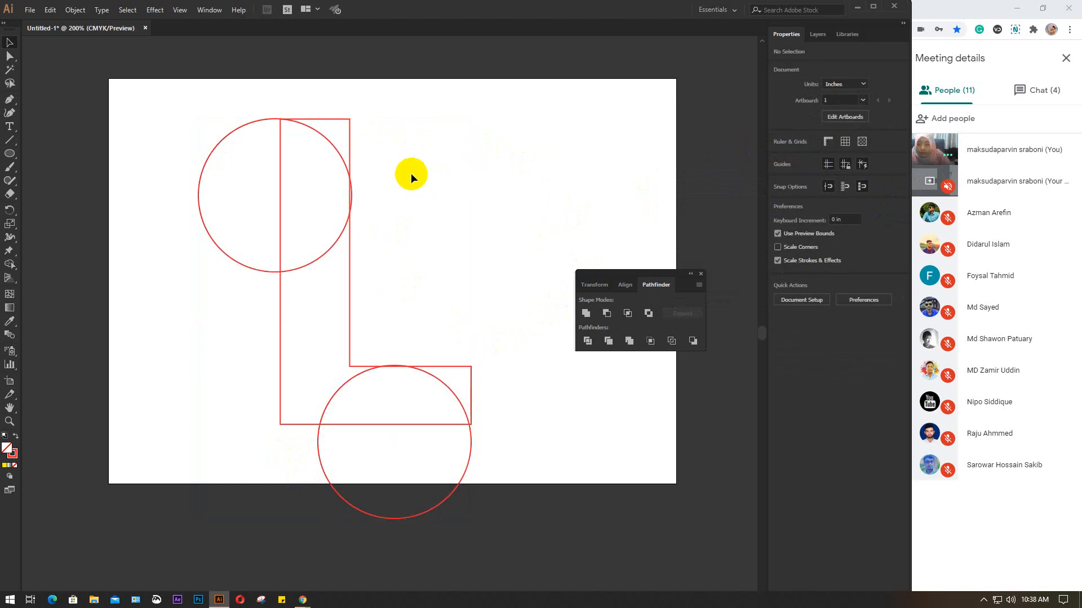
- Divide the L and both circles with the Pathfinder's Divide operation
left_click_drag(261, 105, 451, 468)
left_click(587, 341)
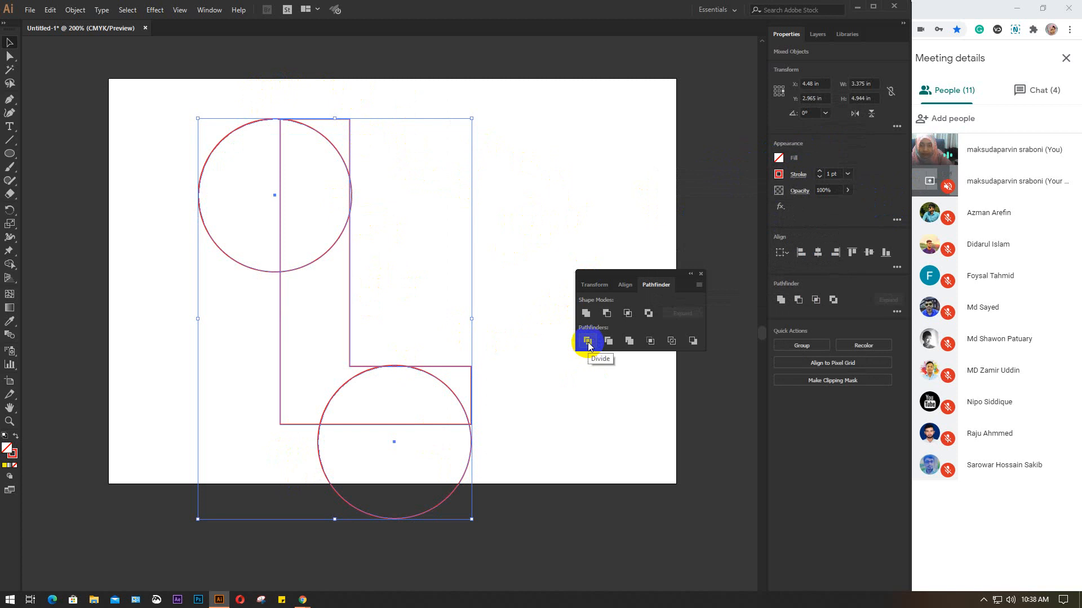
left_click(587, 341)
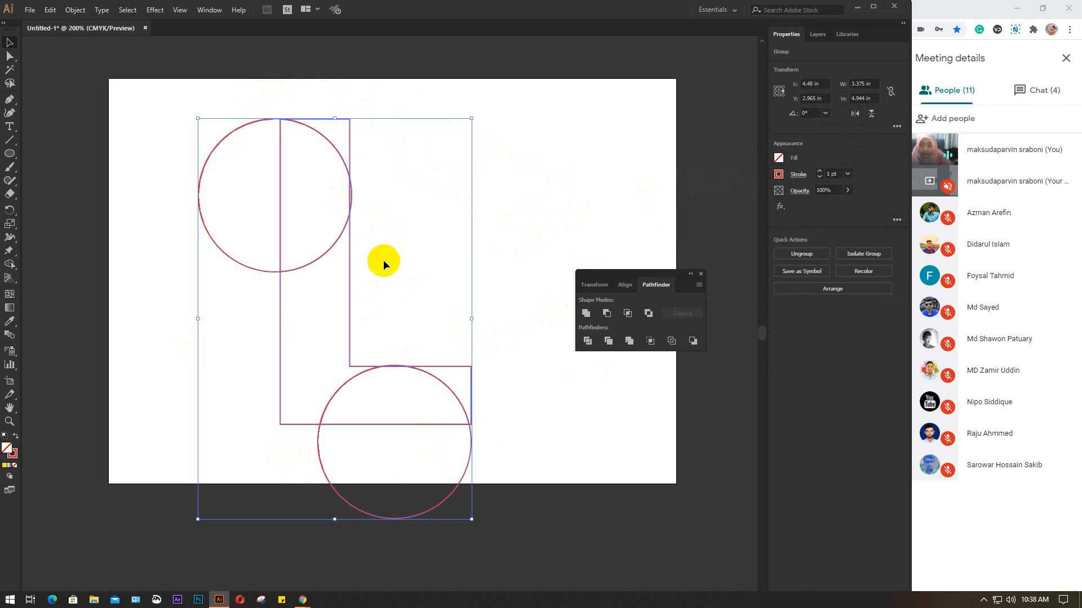
- Ungroup the divided pieces of the L and circles and deselect them
key("a")
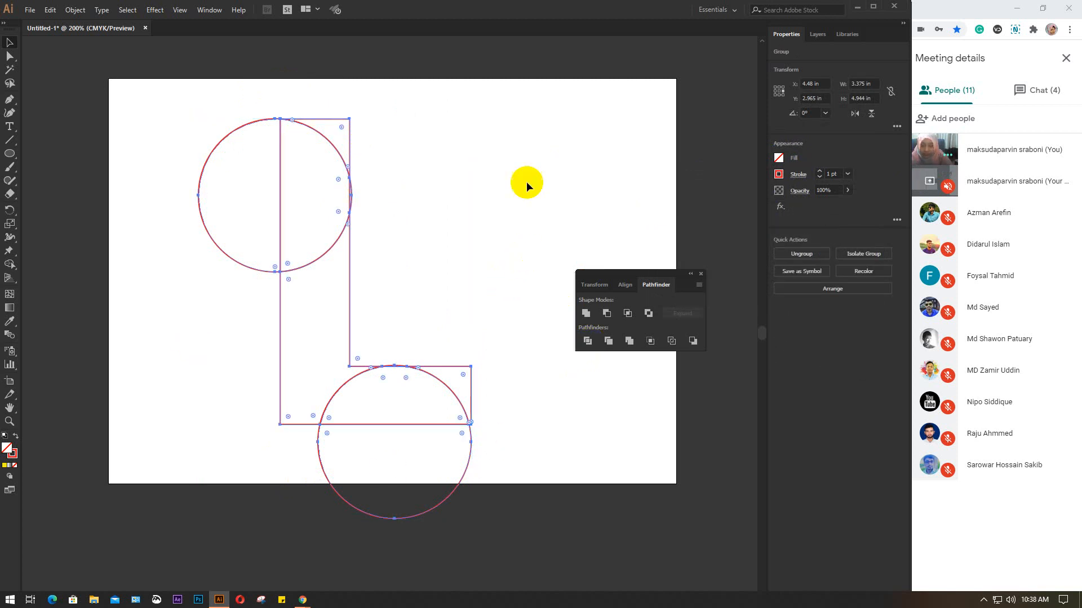
key("v")
left_click(504, 166)
left_click(350, 189)
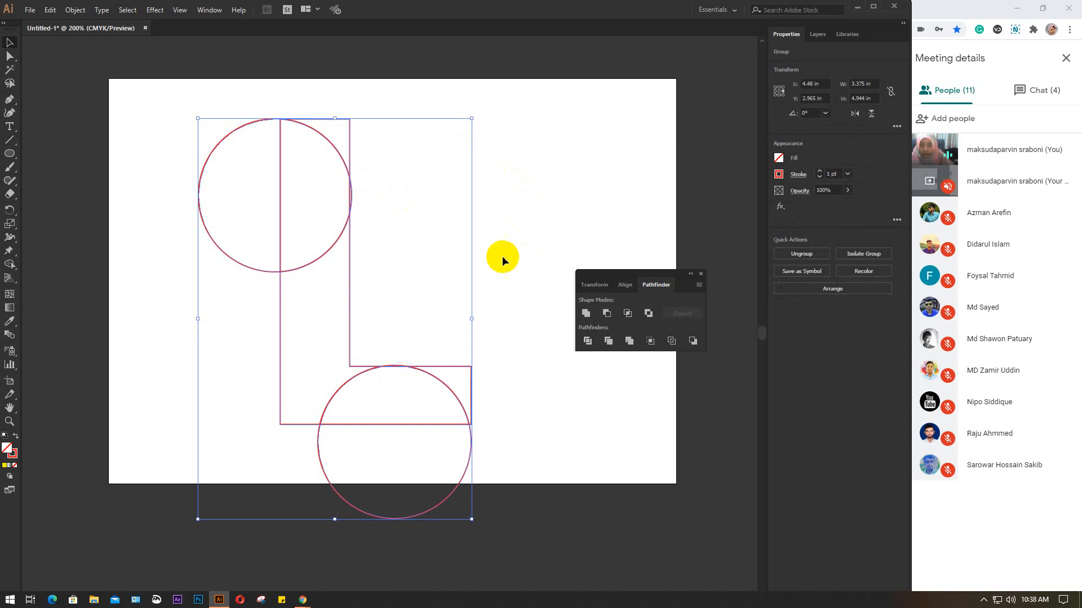
key("a")
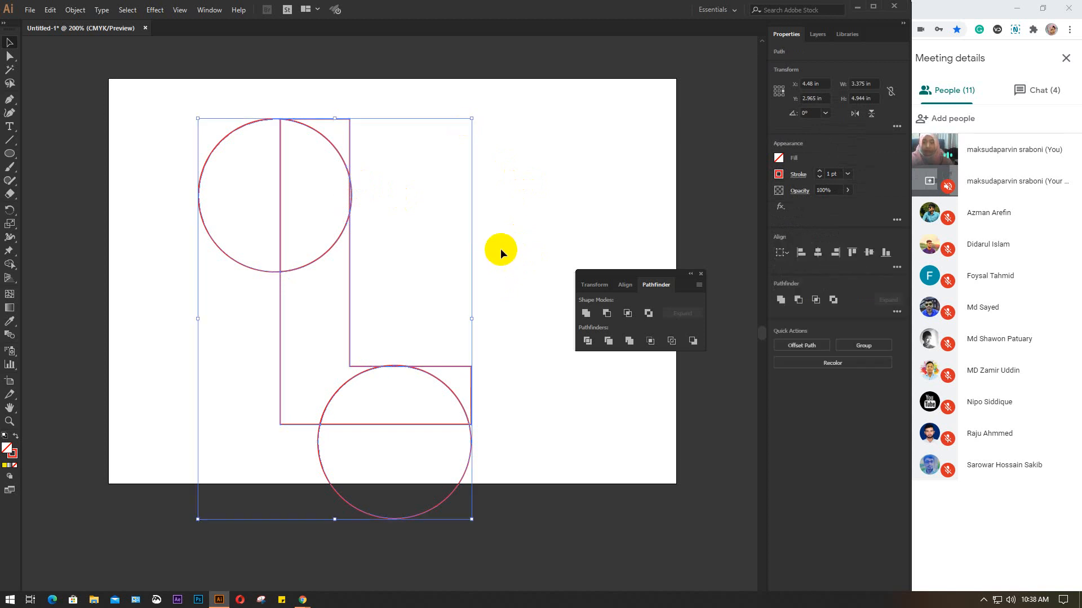
left_click(500, 250)
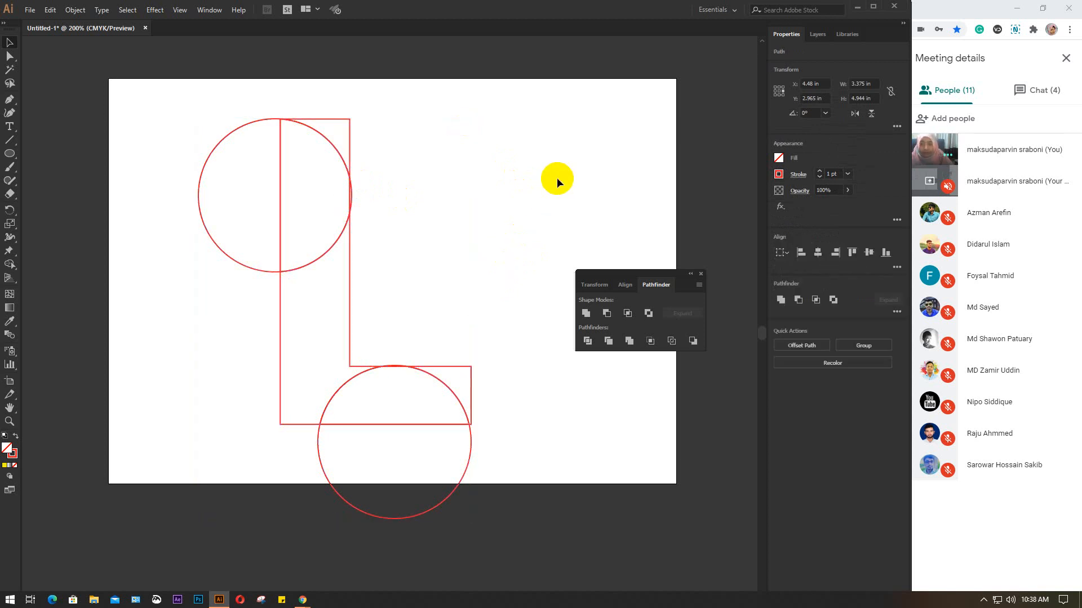
- Delete the stem's upper-right corner piece and the upper circle's pieces lying outside the stem on both sides
left_click(335, 119)
key("Delete")
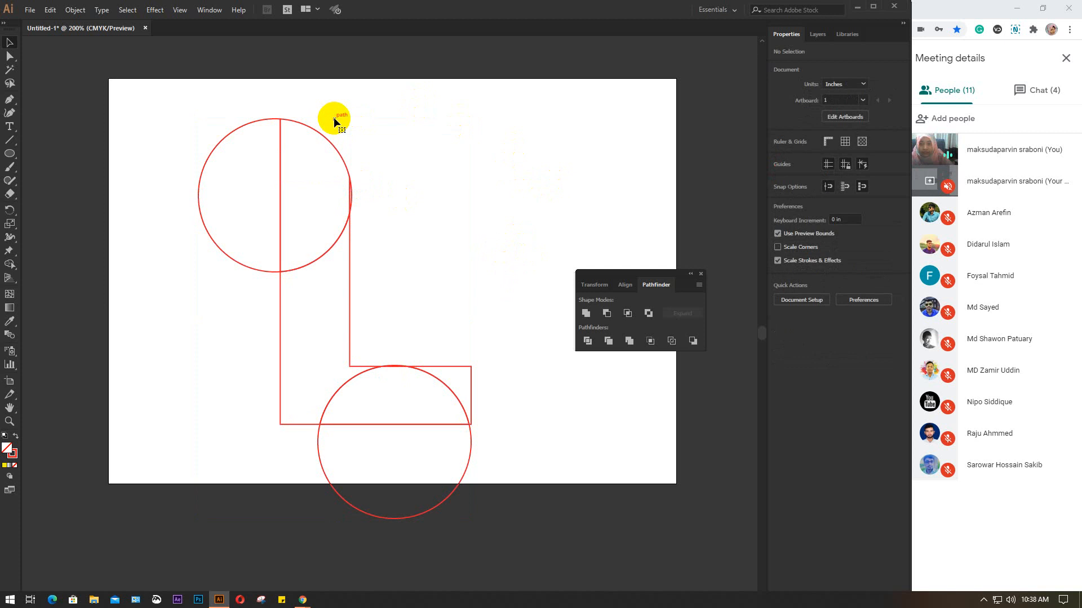
left_click(351, 195)
key("Delete")
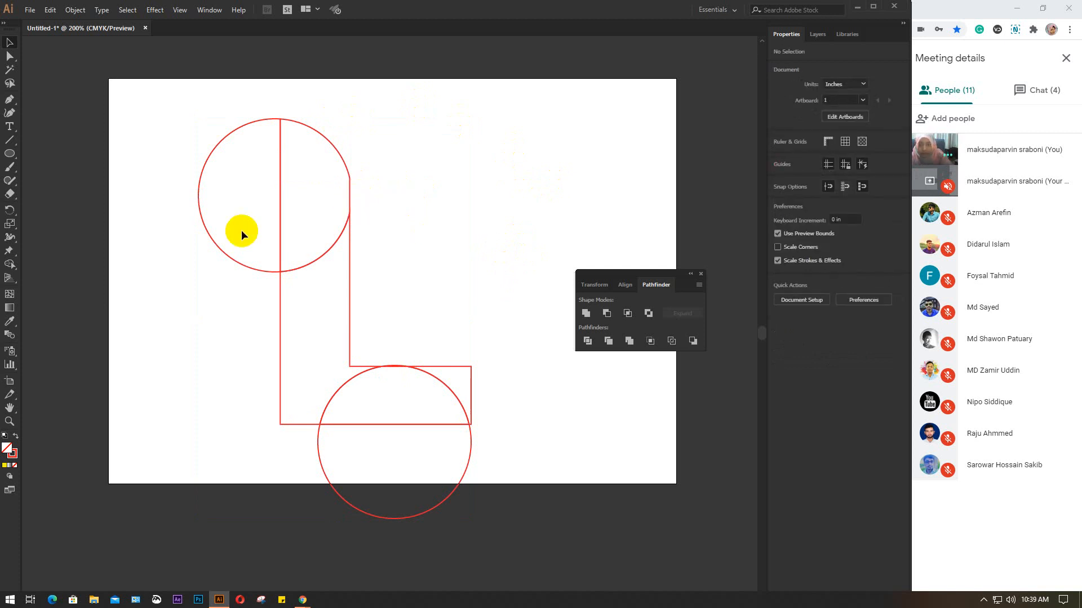
left_click(199, 210)
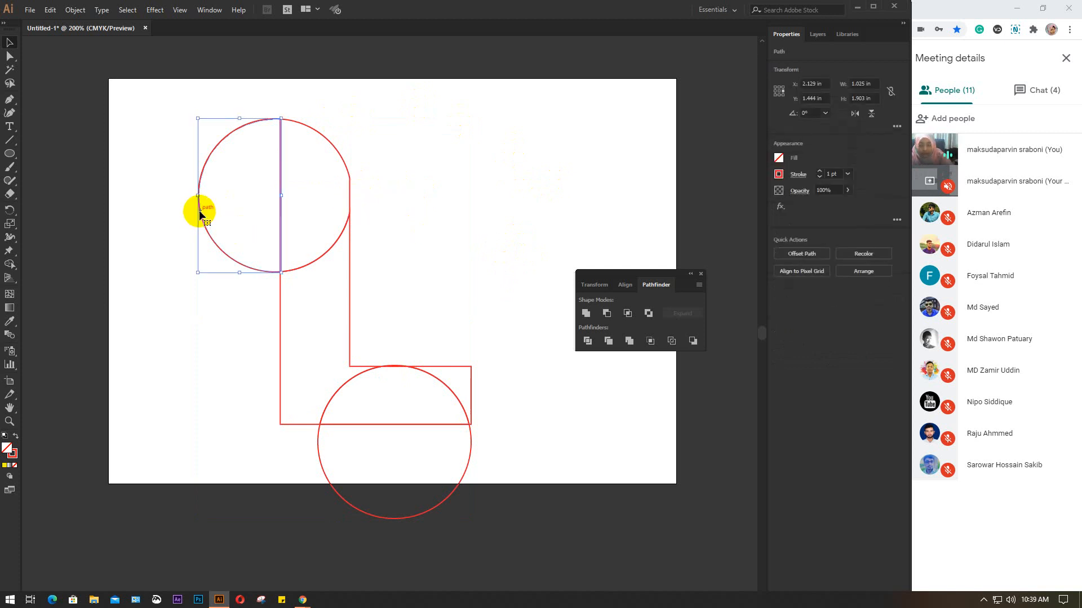
key("Delete")
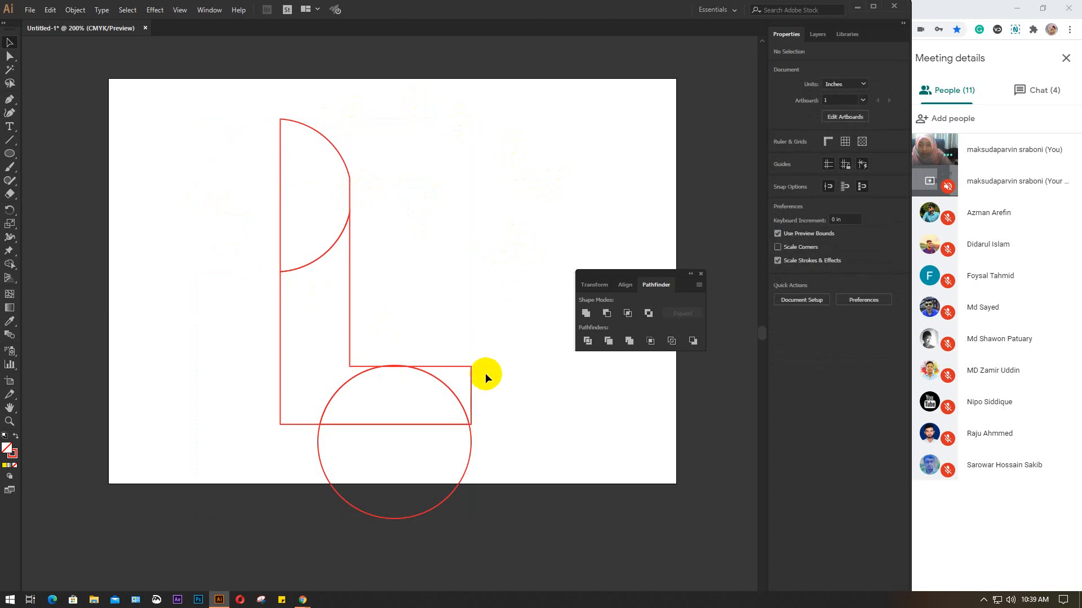
- Delete the foot's upper-right corner piece, the thin sliver above the foot and the lower circle's part below the L
left_click_drag(460, 311, 489, 380)
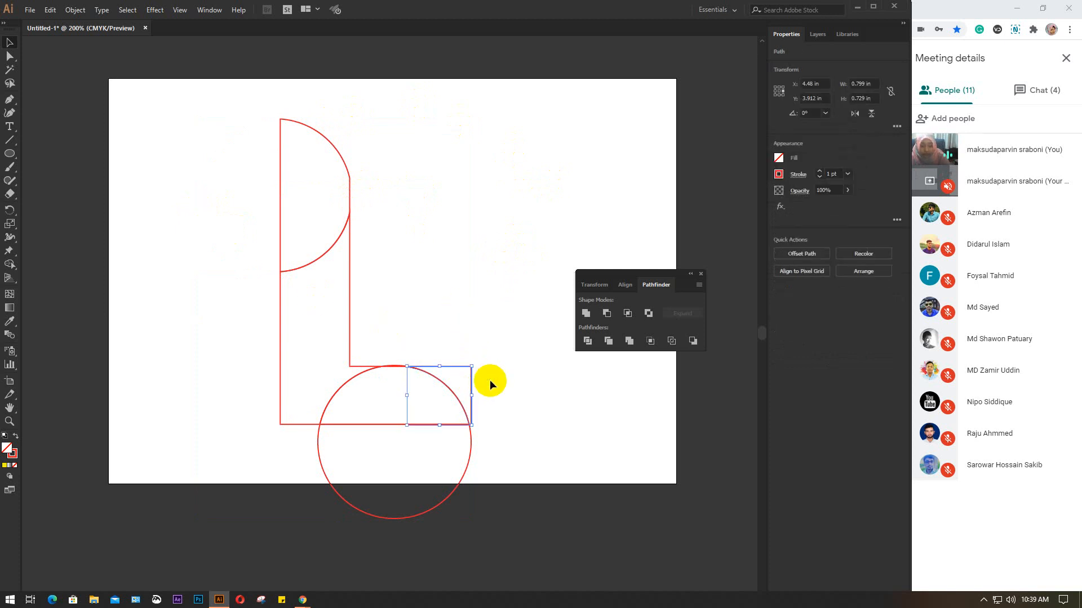
key("Delete")
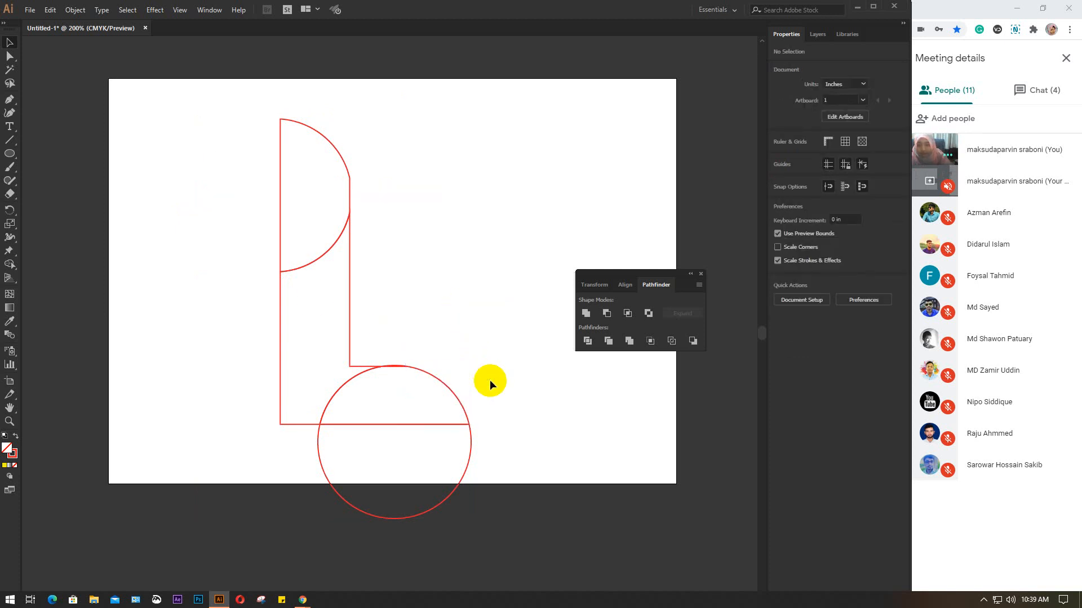
left_click(394, 365)
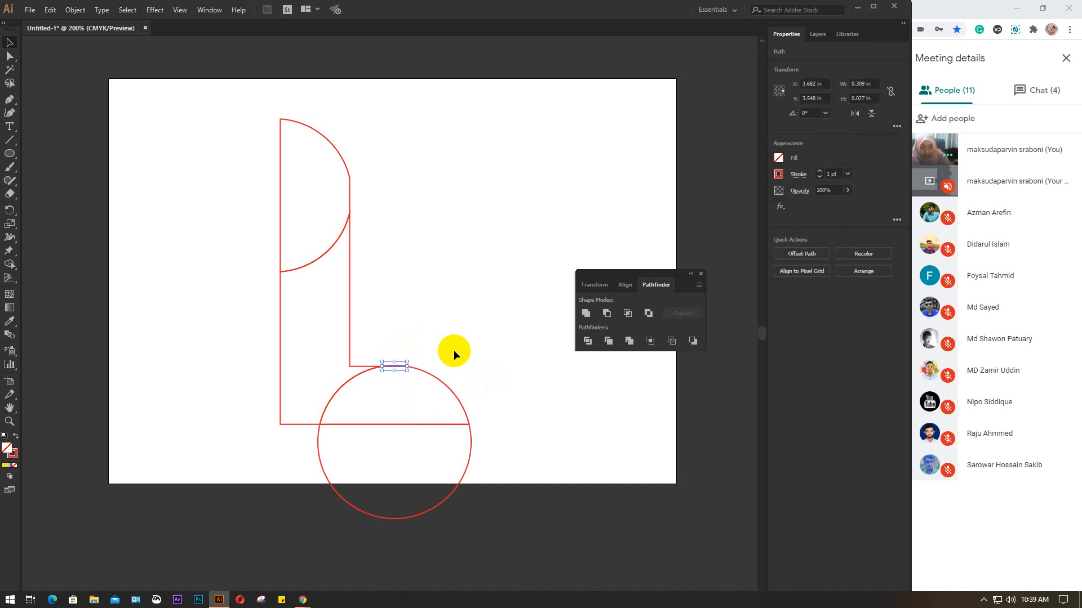
left_click(454, 350)
left_click(463, 471)
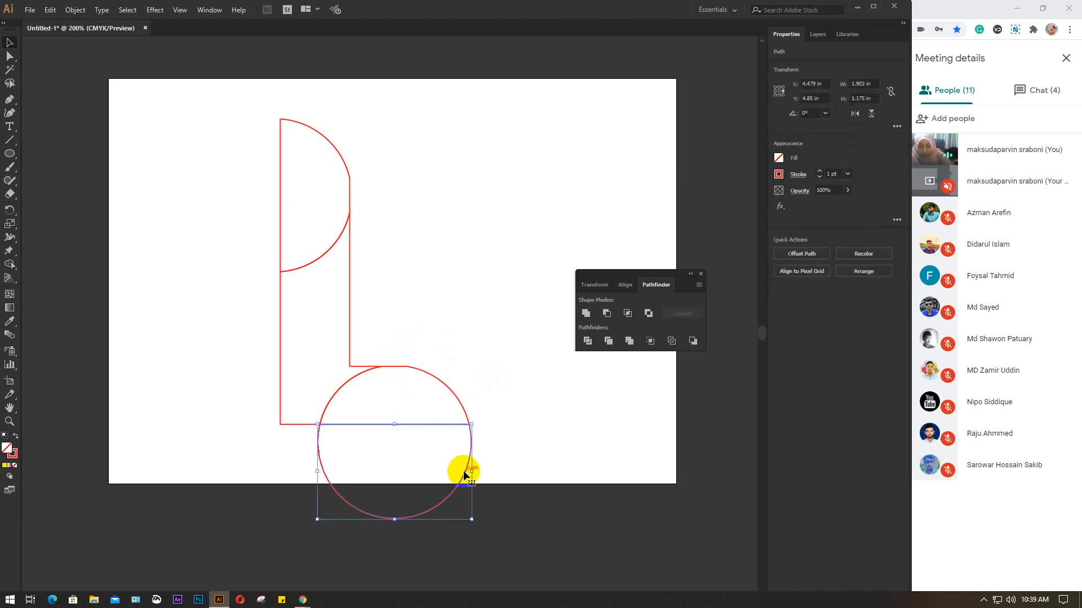
key("Delete")
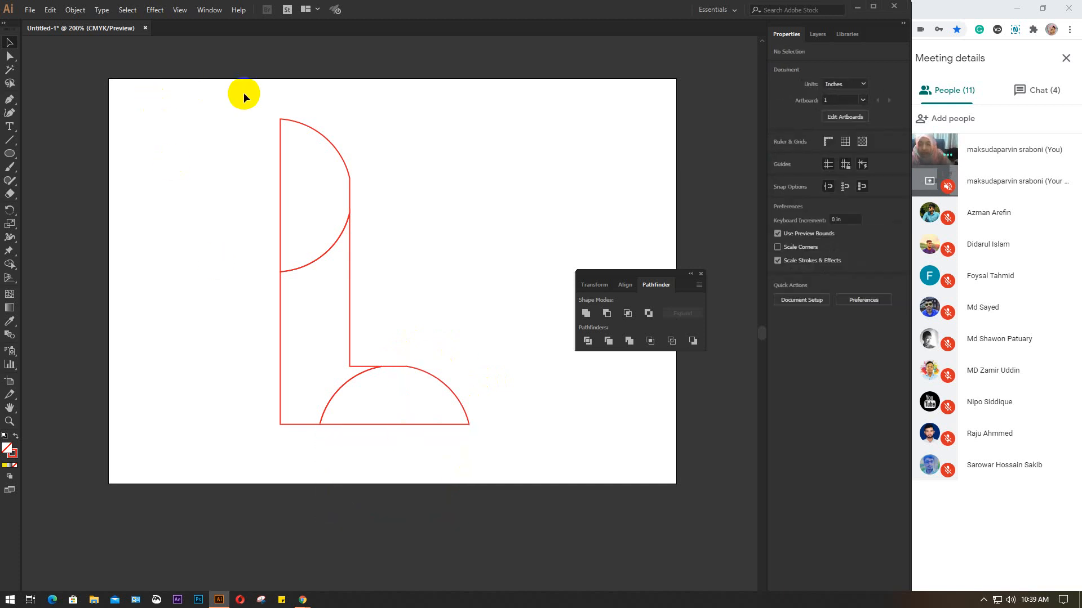
- Unite all remaining pieces of the L as a compound shape and expand it into a single path
left_click_drag(243, 92, 486, 455)
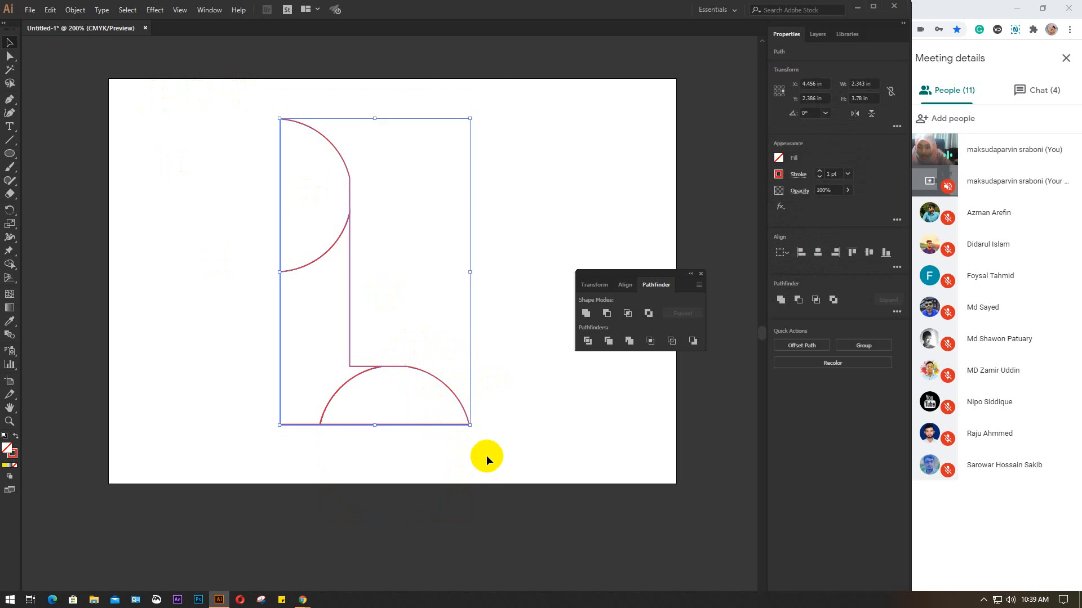
left_click(586, 314, "alt")
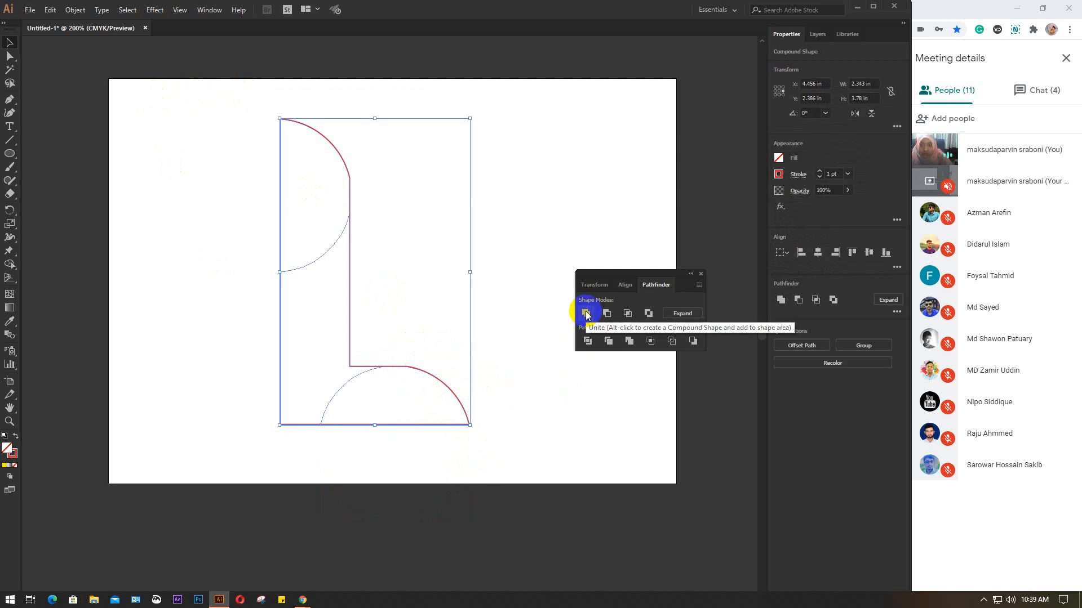
left_click(682, 313)
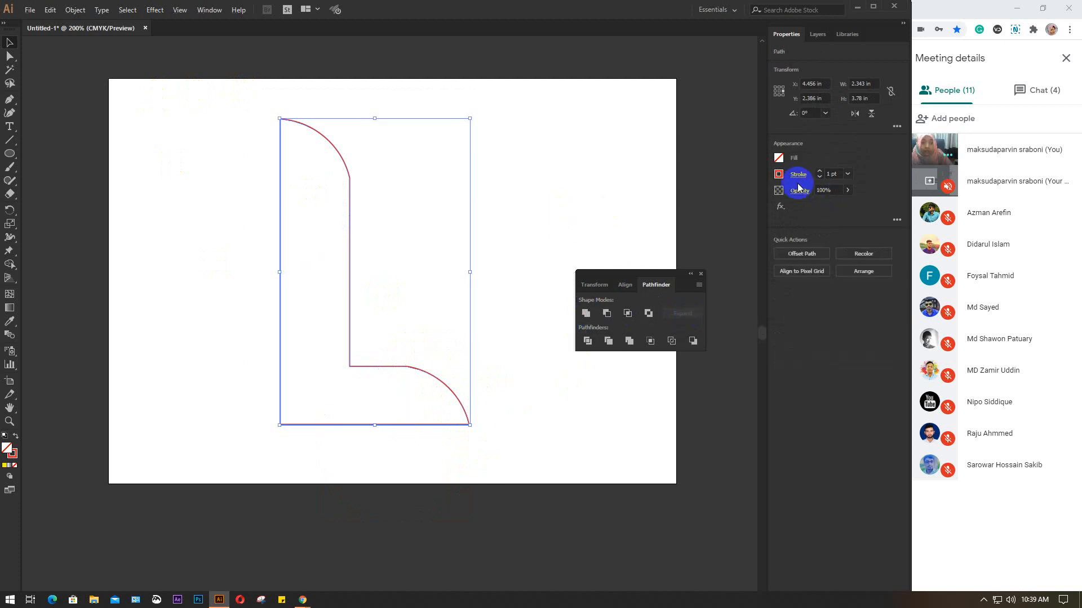
- Fill the united L with the pinkish-red swatch and deselect it
left_click(778, 158)
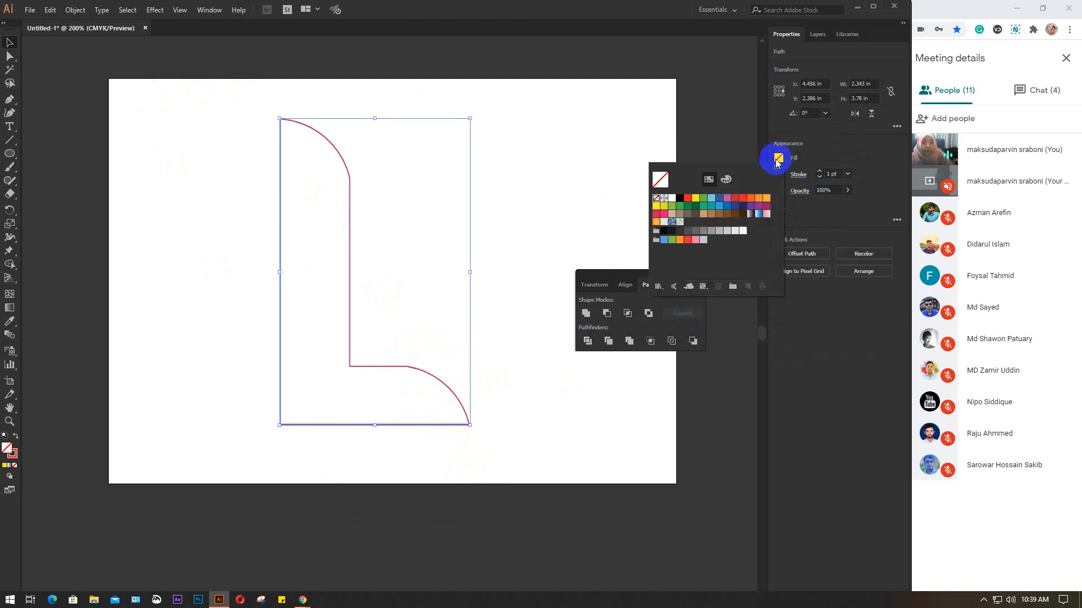
left_click(656, 214)
left_click(547, 197)
left_click(548, 198)
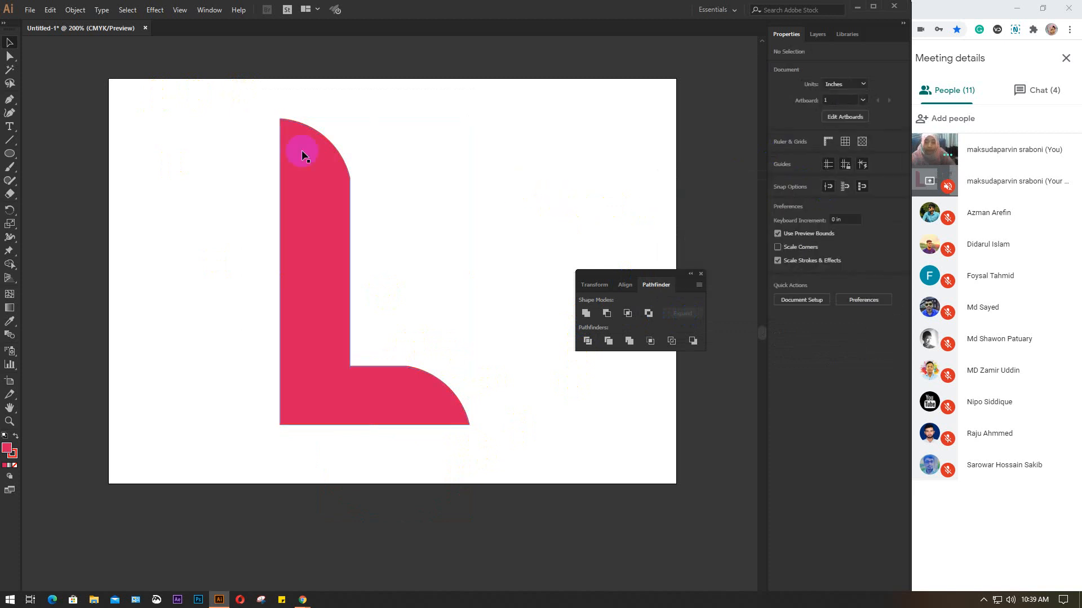
left_click(312, 309)
left_click(537, 193)
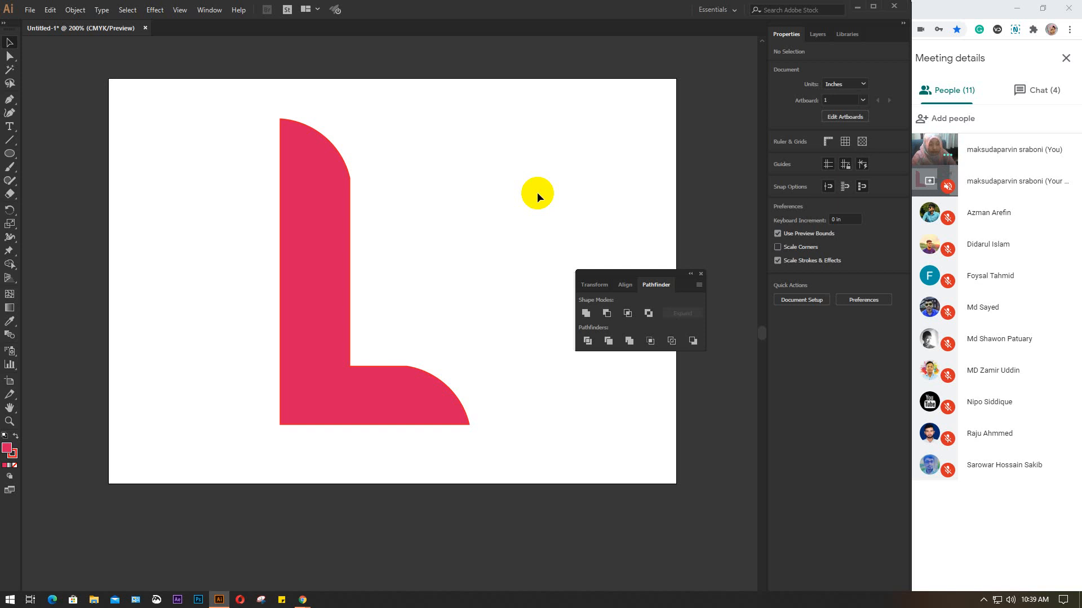
- Clear the finished L off the artboard and draw a circle about 3.42 in in diameter in its place
left_click_drag(331, 272, 183, 269)
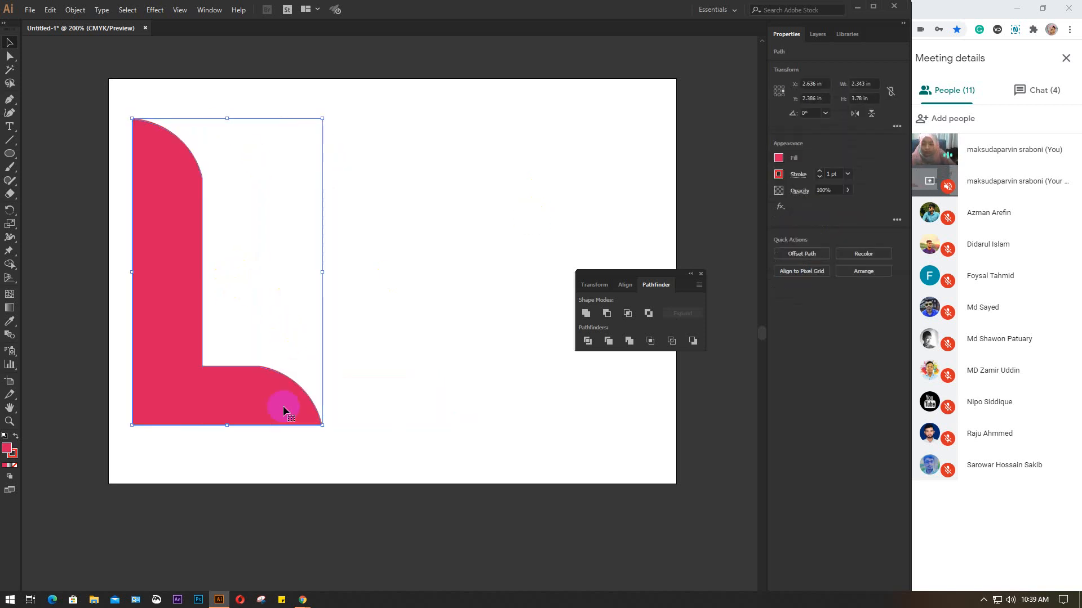
key("Delete")
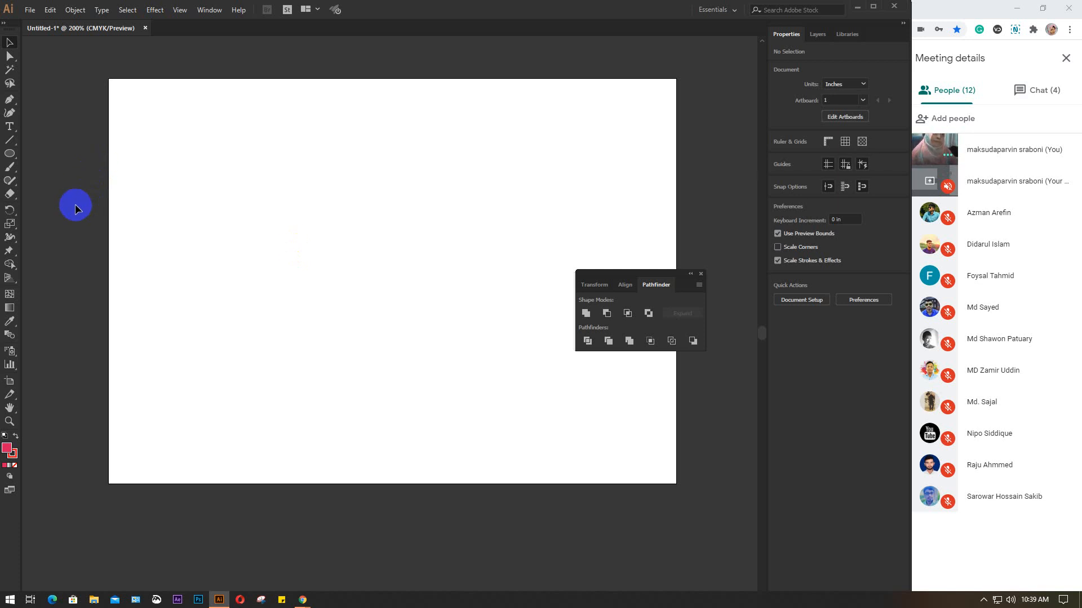
left_click(11, 156)
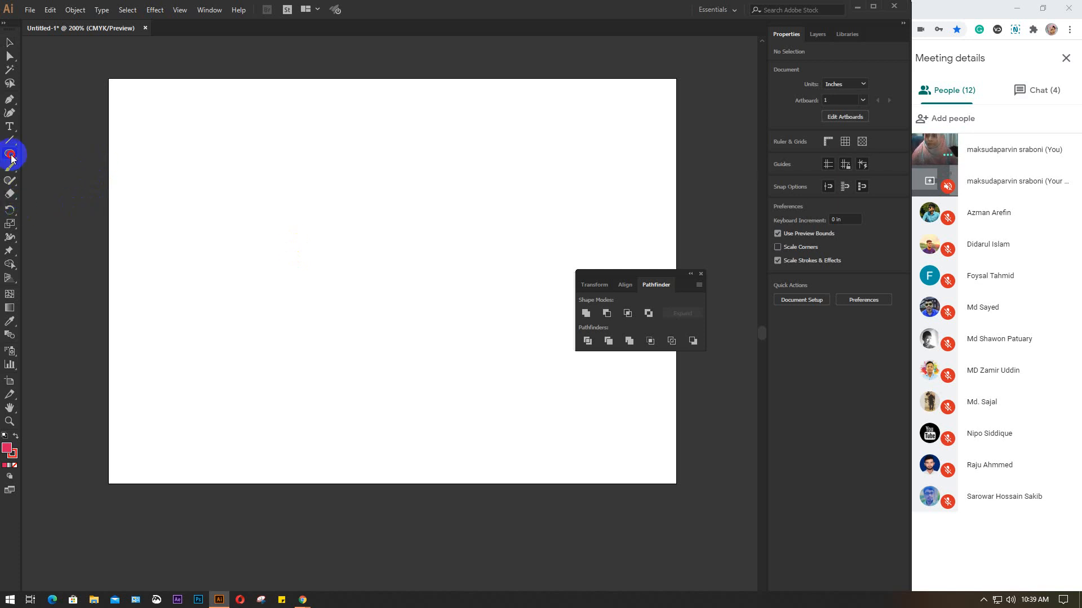
left_click_drag(11, 155, 85, 177)
left_click_drag(210, 148, 507, 383)
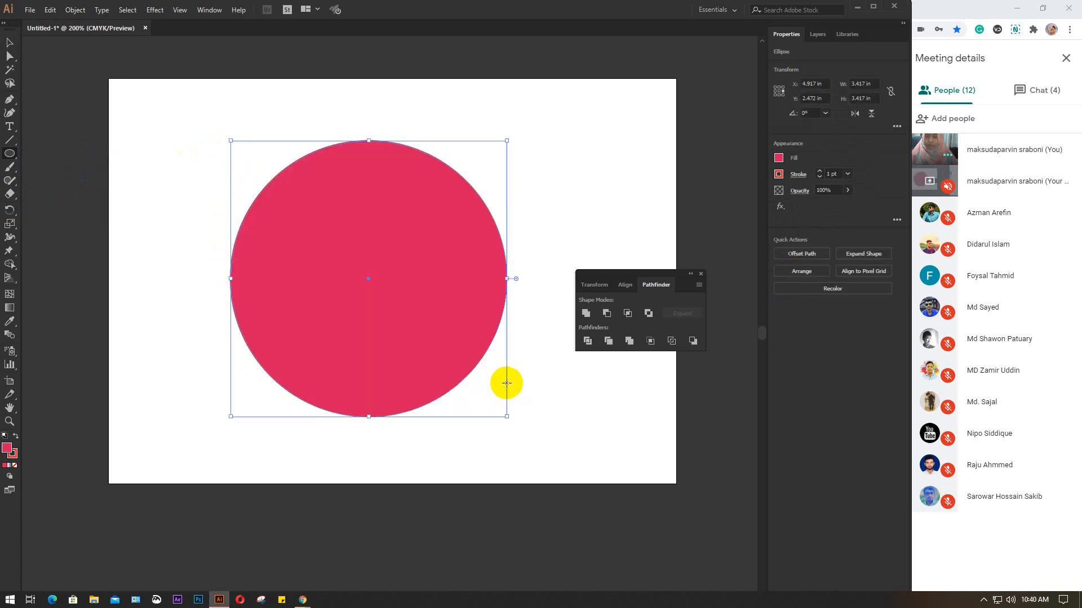
left_click(9, 42)
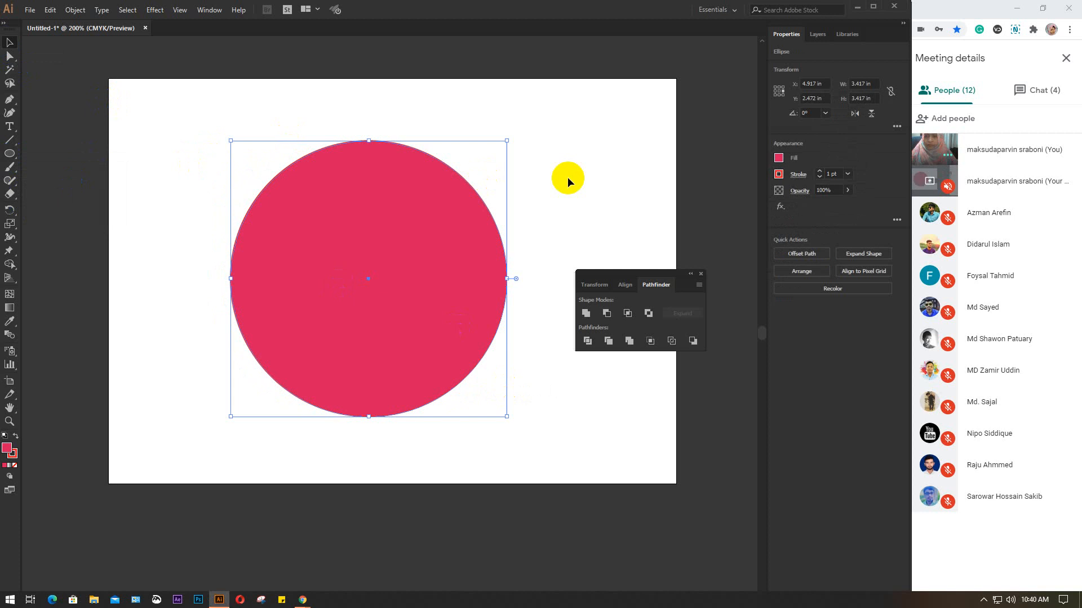
- Remove the circle's fill so that only its red stroke is left
left_click(590, 177)
left_click(402, 230)
left_click(778, 157)
left_click(656, 198)
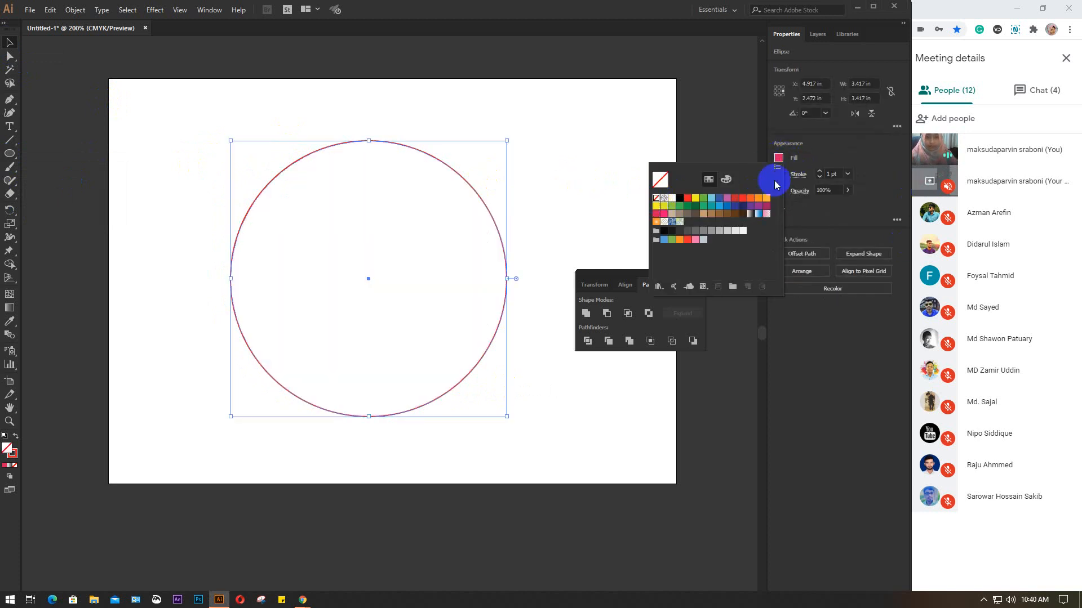
left_click(779, 162)
- Try a much thicker stroke on the circle and return it to 1 pt
left_click(833, 174)
scroll(834, 174, "up", 12)
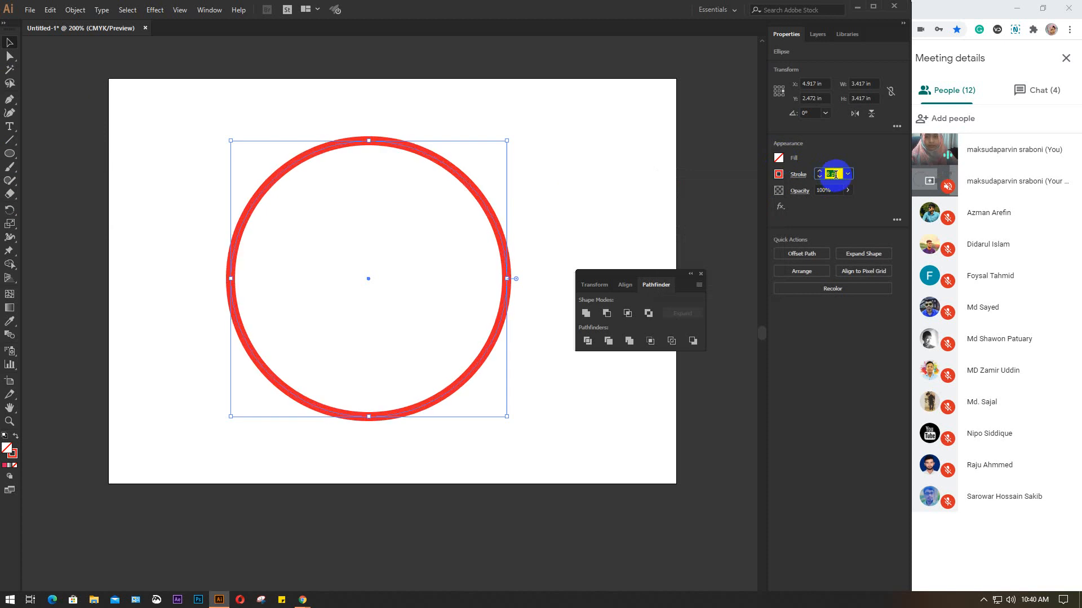
scroll(834, 174, "down", 12)
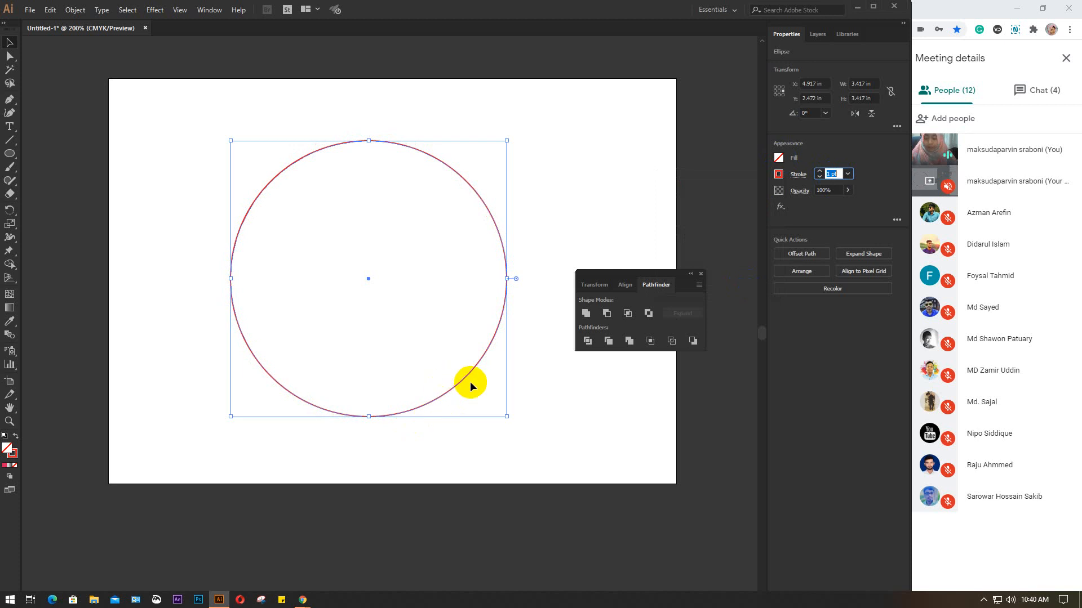
key("ctrl")
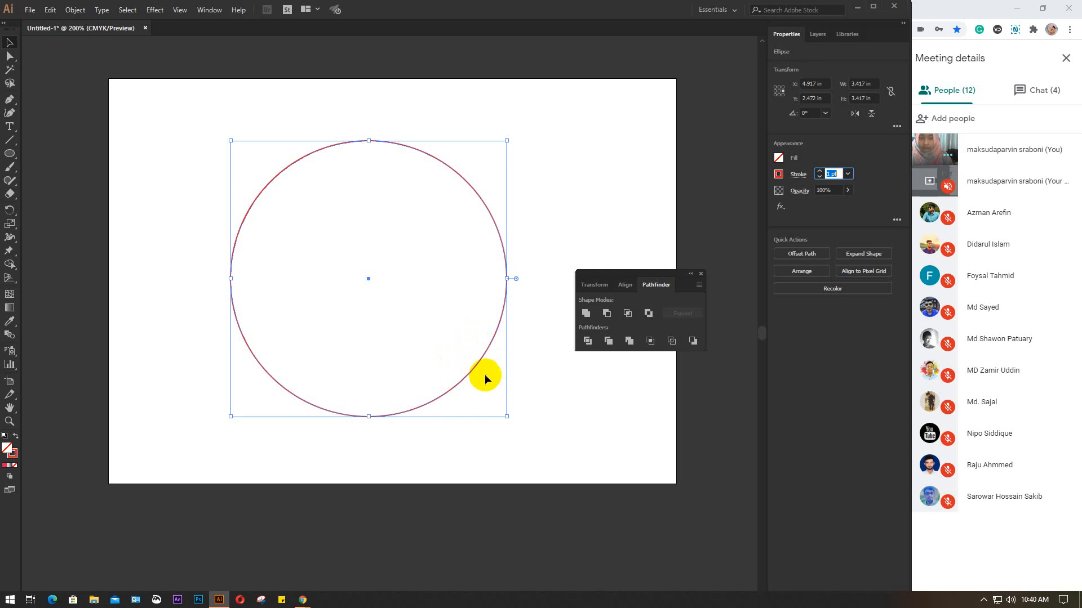
left_click(49, 10)
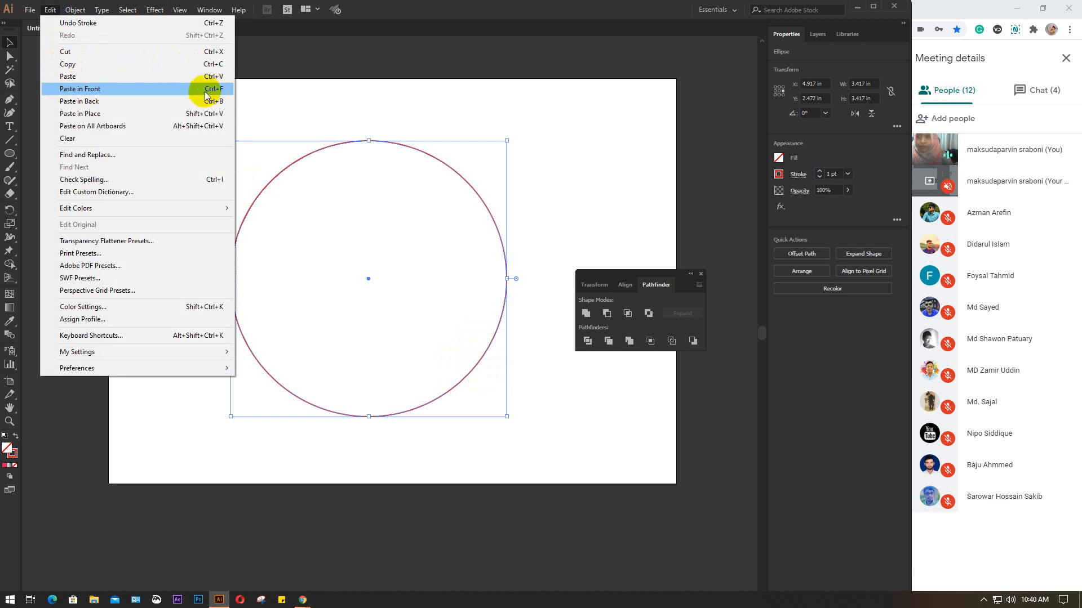
left_click(453, 120)
left_click_drag(391, 110, 491, 233)
key("a")
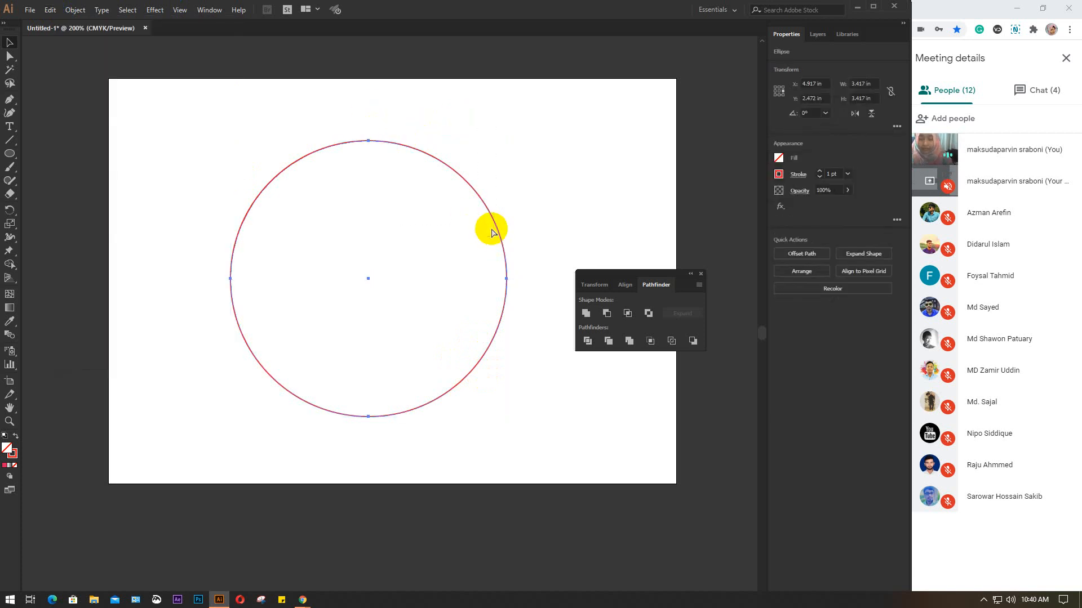
key("ctrl+v")
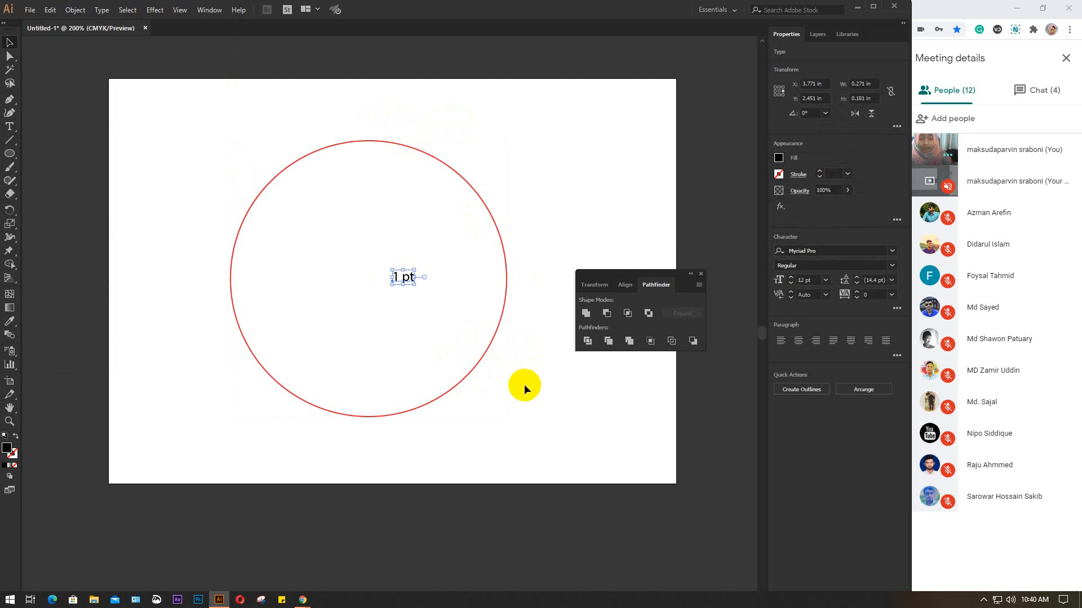
key("Delete")
- Paste a copy of the circle in front and scale it about its center to about 2.89 in
left_click_drag(309, 115, 367, 223)
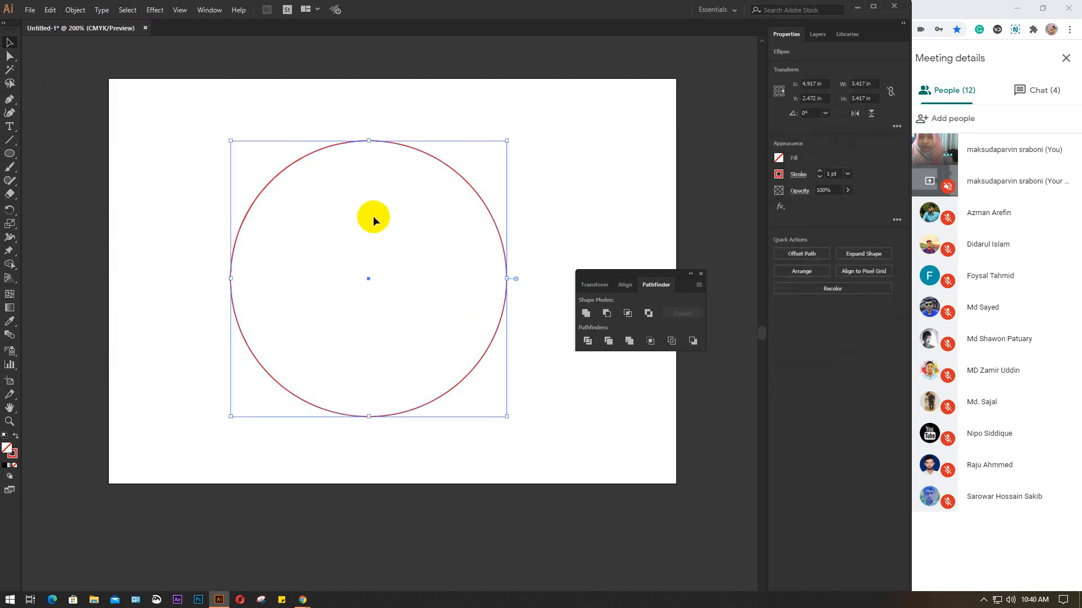
left_click(533, 240)
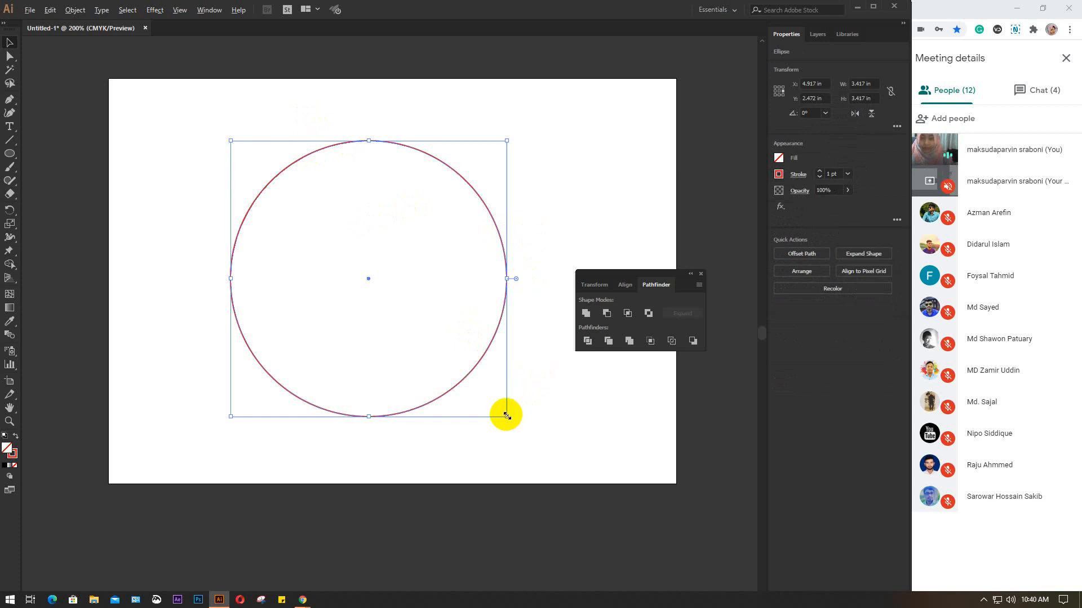
left_click_drag(505, 415, 487, 397)
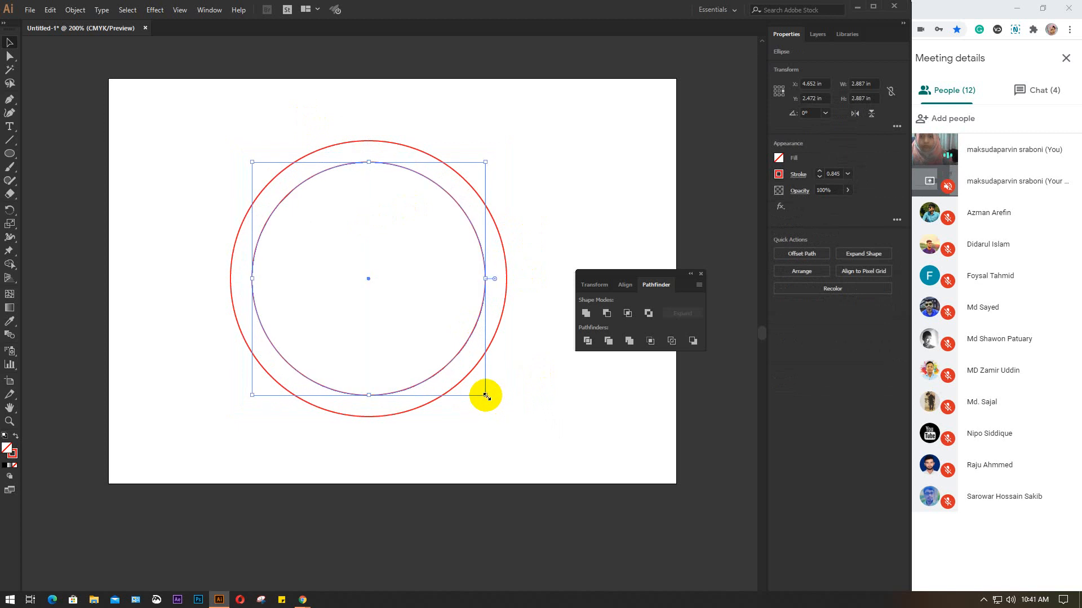
key("ctrl")
left_click_drag(487, 396, 469, 375)
key("ctrl+z")
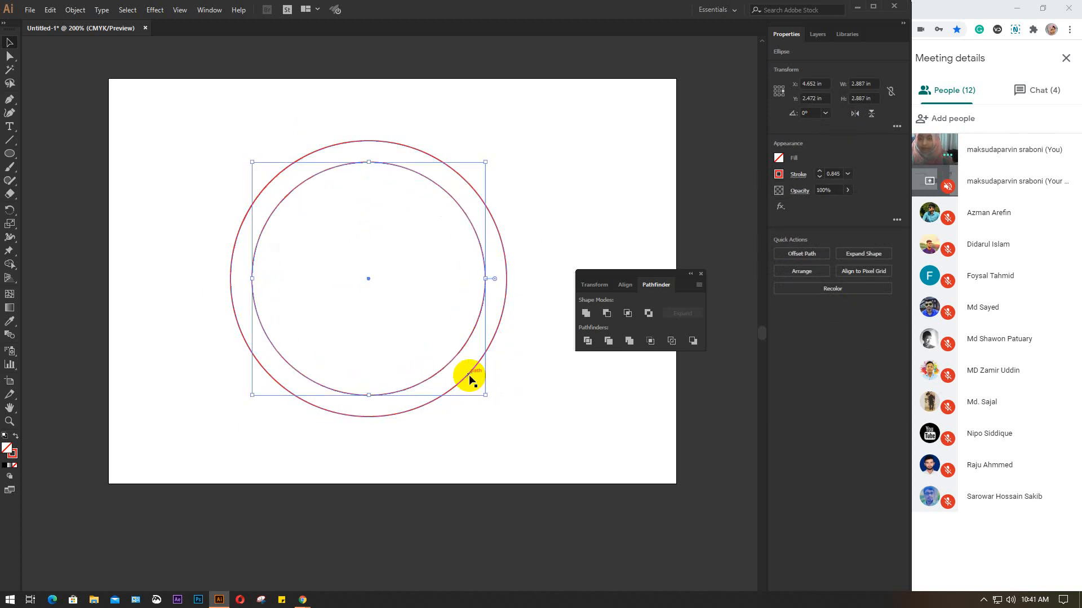
- Add three smaller concentric circles of about 2.30, 1.80 and 1.30 in, each pasted in front as a copy and scaled about the center
key("ctrl")
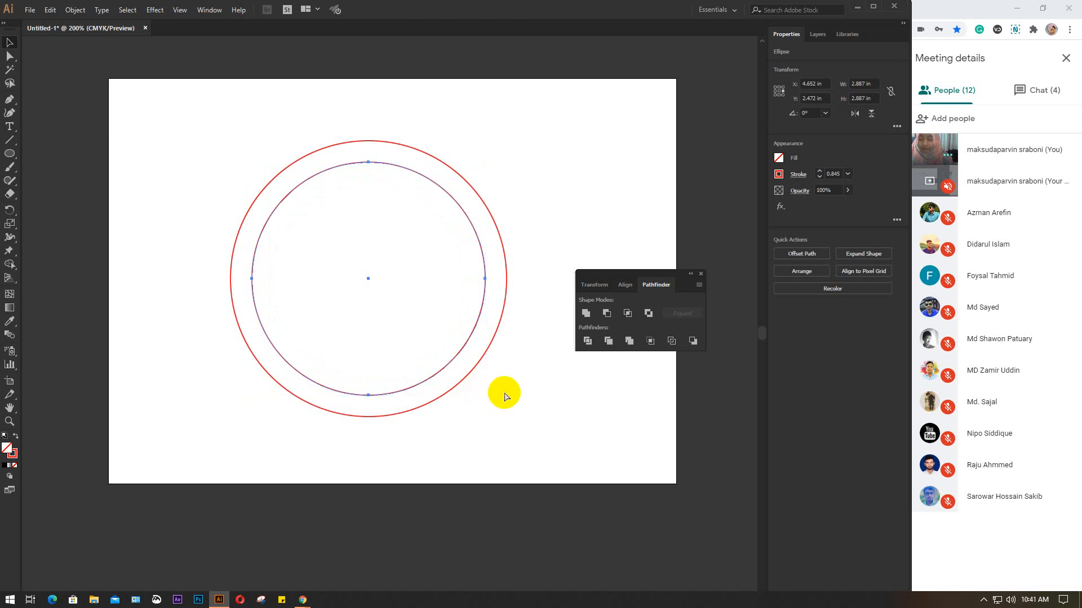
key("ctrl+f")
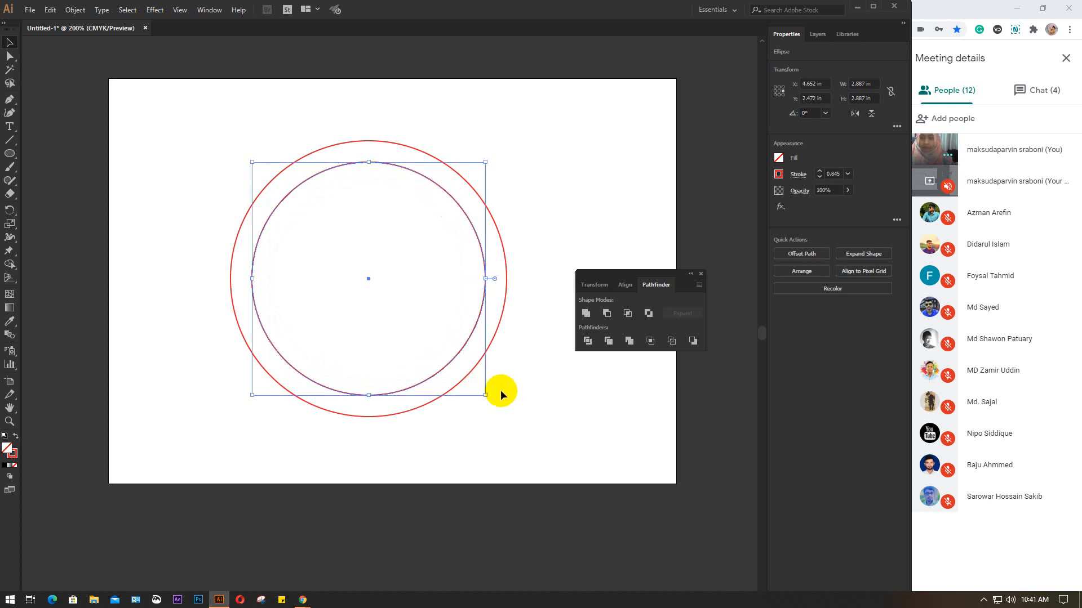
left_click_drag(485, 396, 467, 372)
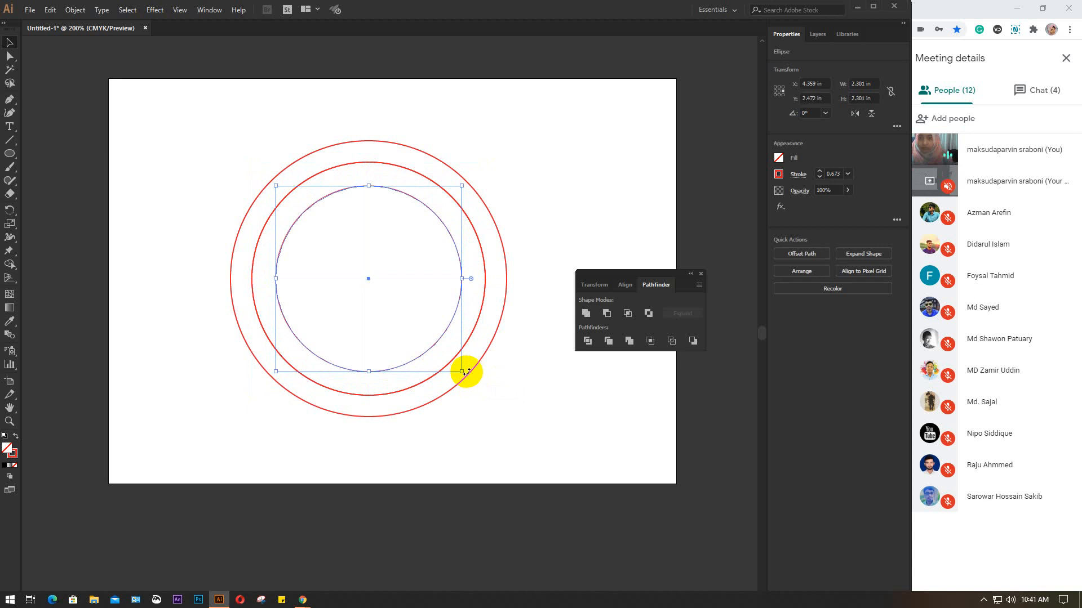
key("ctrl")
key("ctrl+f")
left_click_drag(461, 373, 446, 352)
key("ctrl+c")
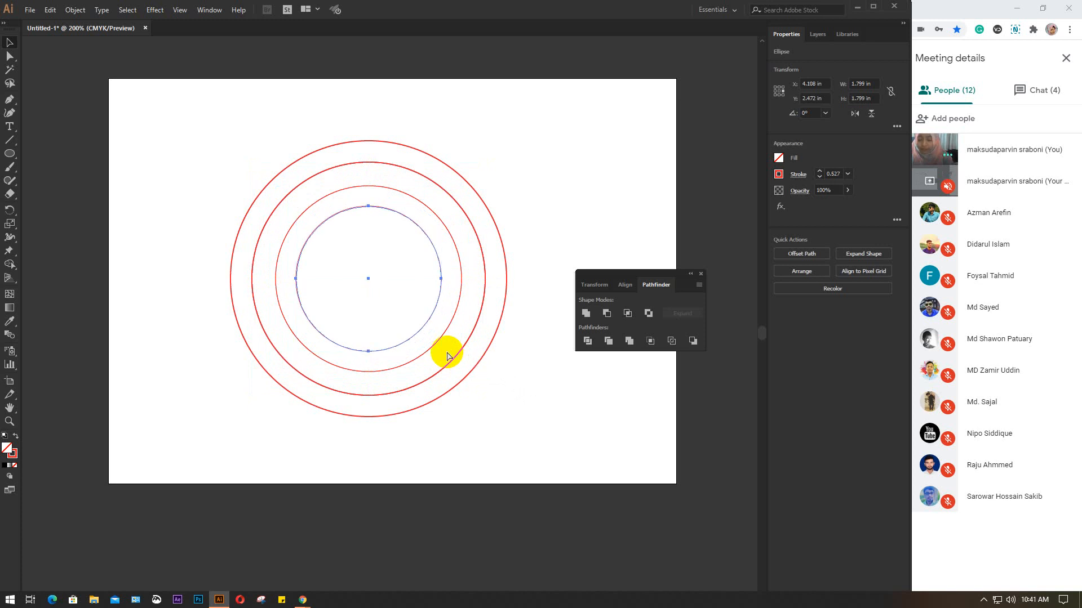
key("ctrl+f")
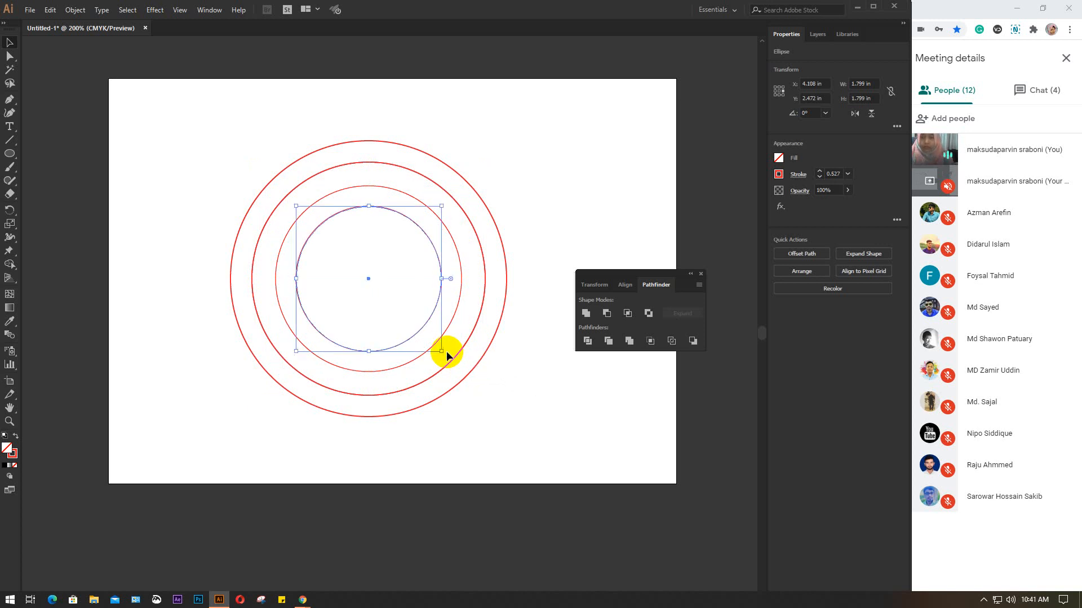
left_click_drag(442, 352, 423, 338)
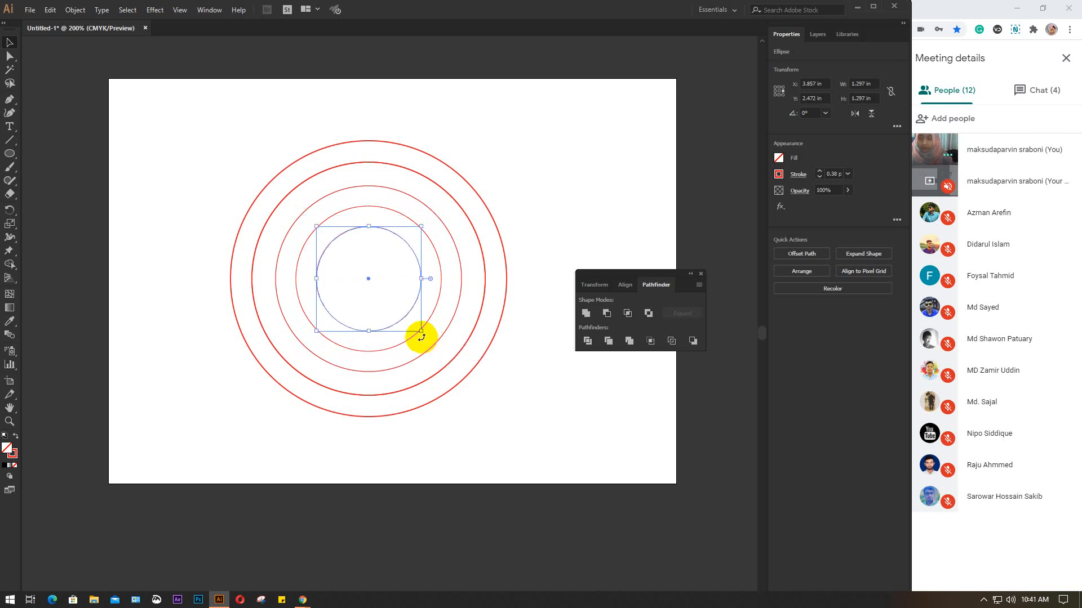
key("a")
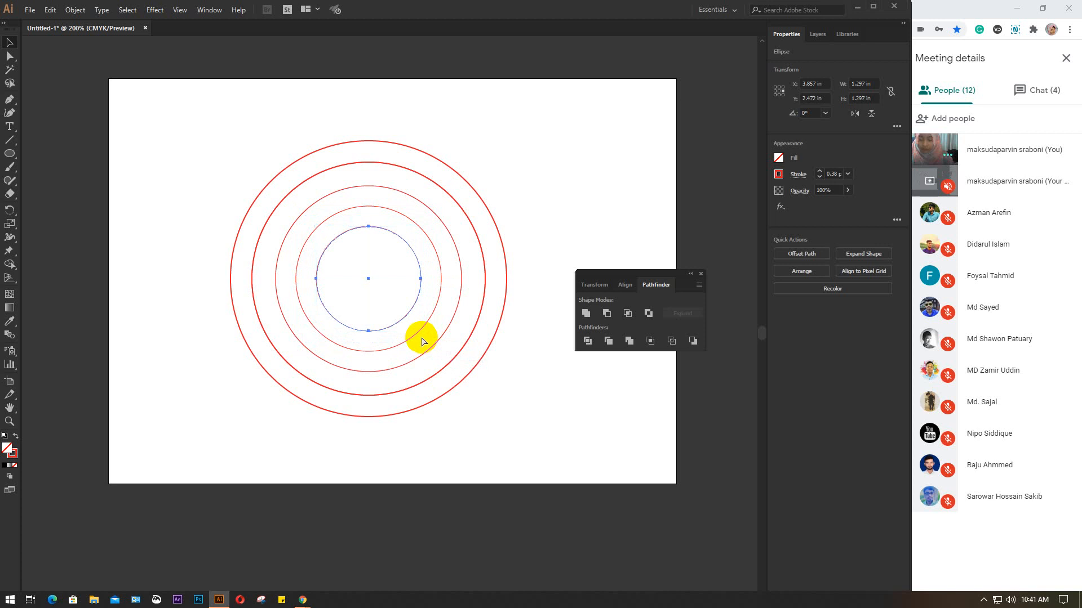
key("v")
key("a")
key("v")
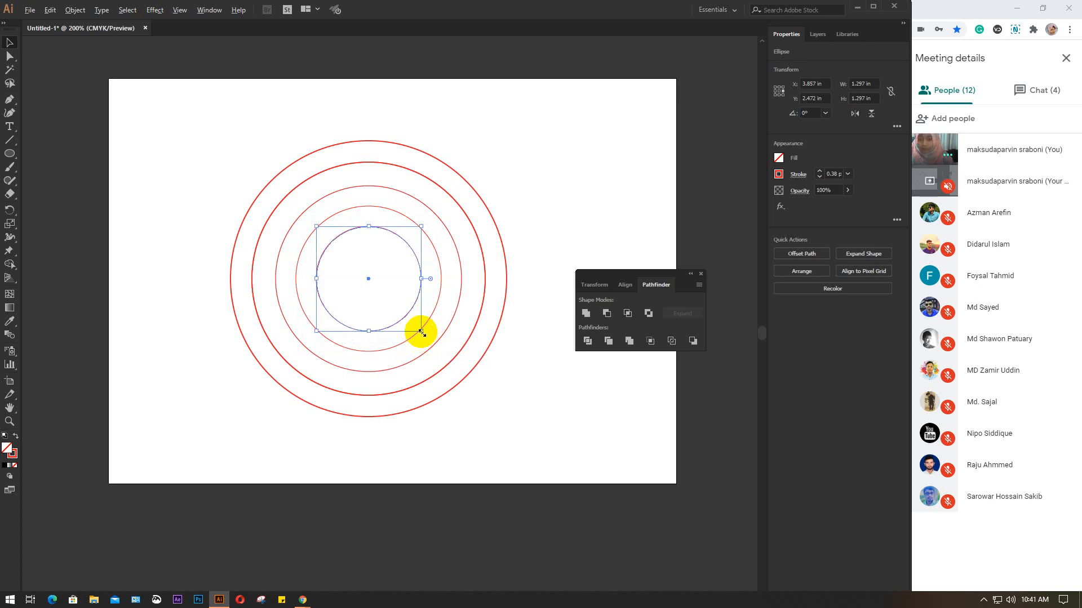
- Add two more concentric circles inside the innermost one and set the stroke of all the circles to 10 pt
left_click_drag(420, 333, 391, 307)
left_click(384, 106)
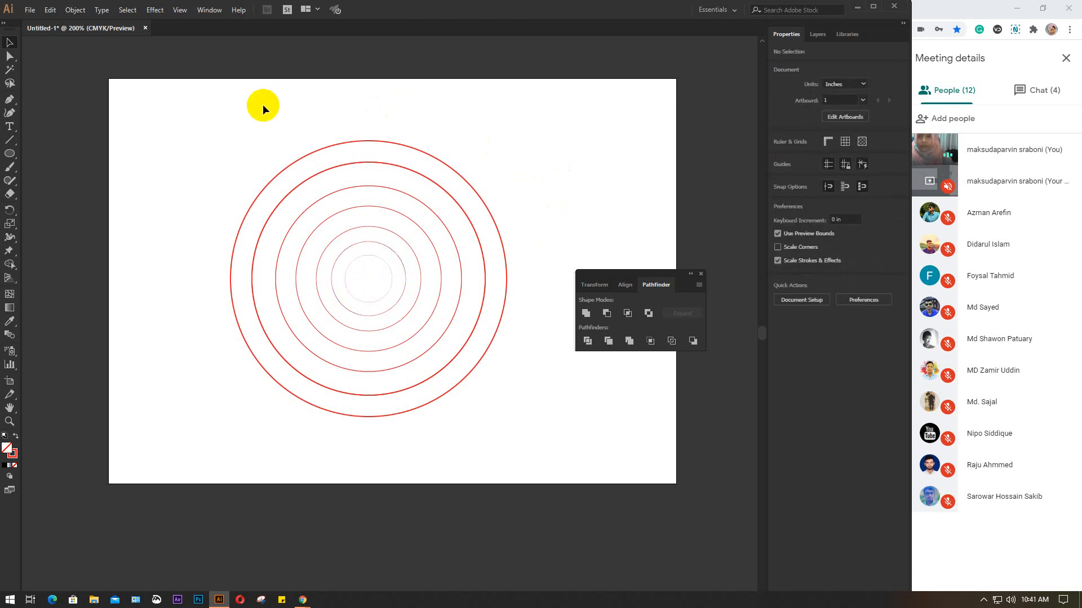
left_click_drag(263, 104, 468, 417)
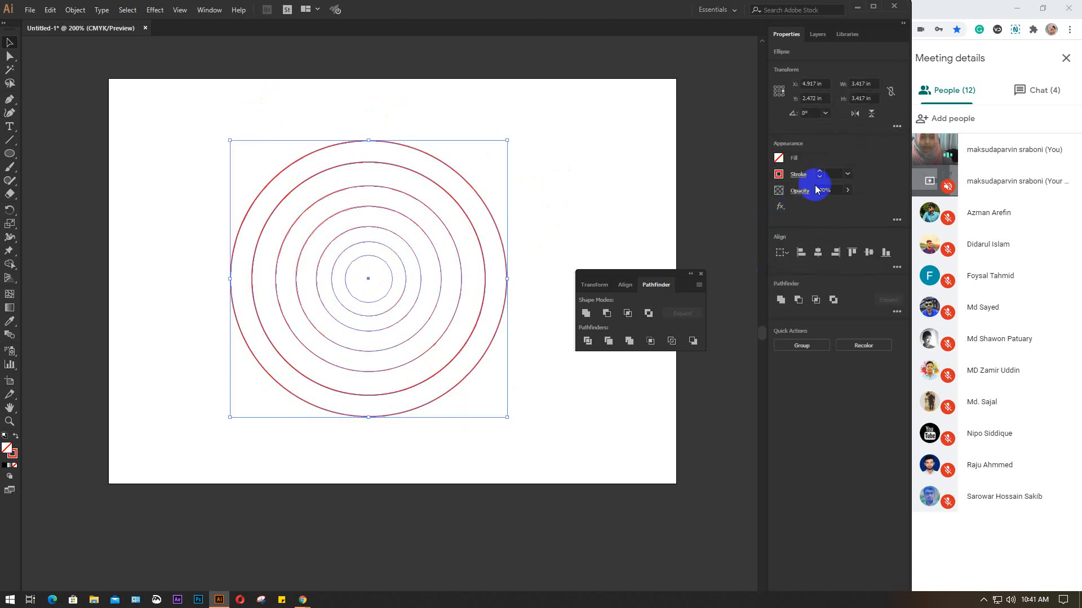
left_click(848, 174)
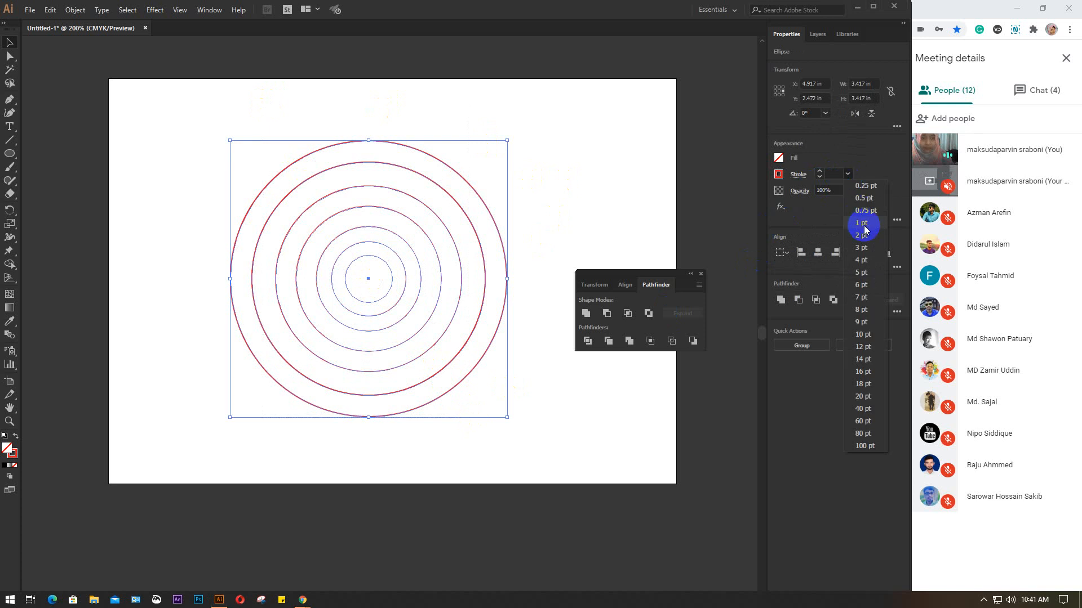
left_click(862, 334)
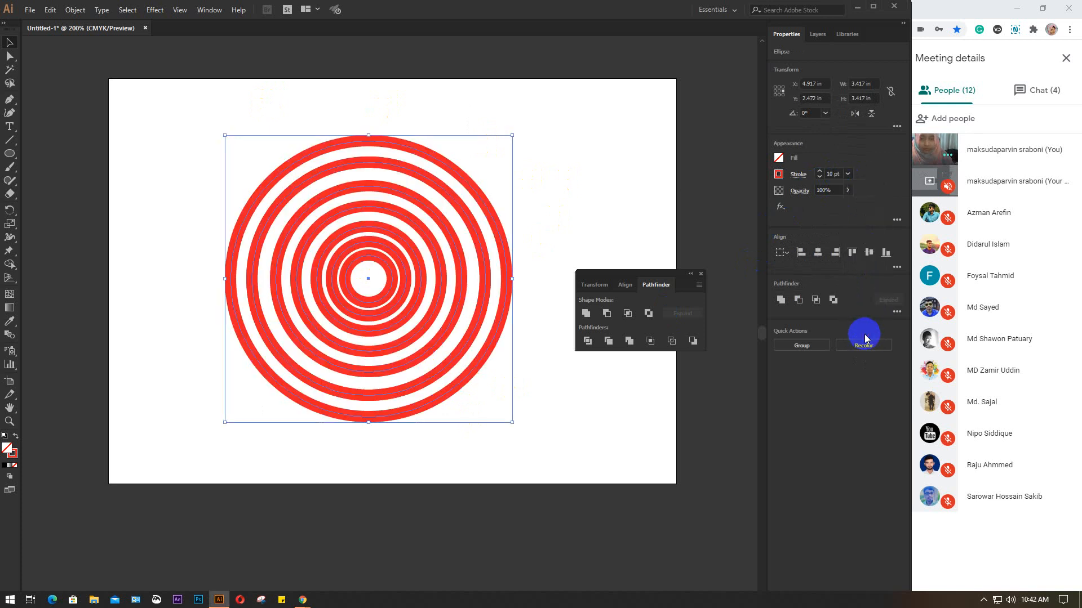
left_click(559, 192)
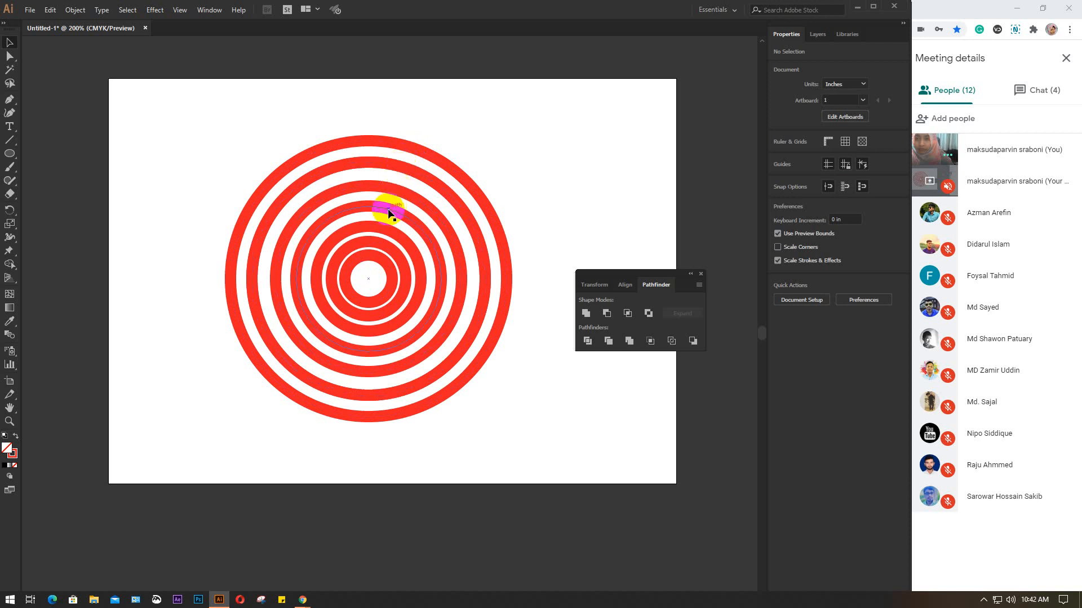
- Delete the innermost circle and select all the remaining circles
left_click(378, 254)
key("Delete")
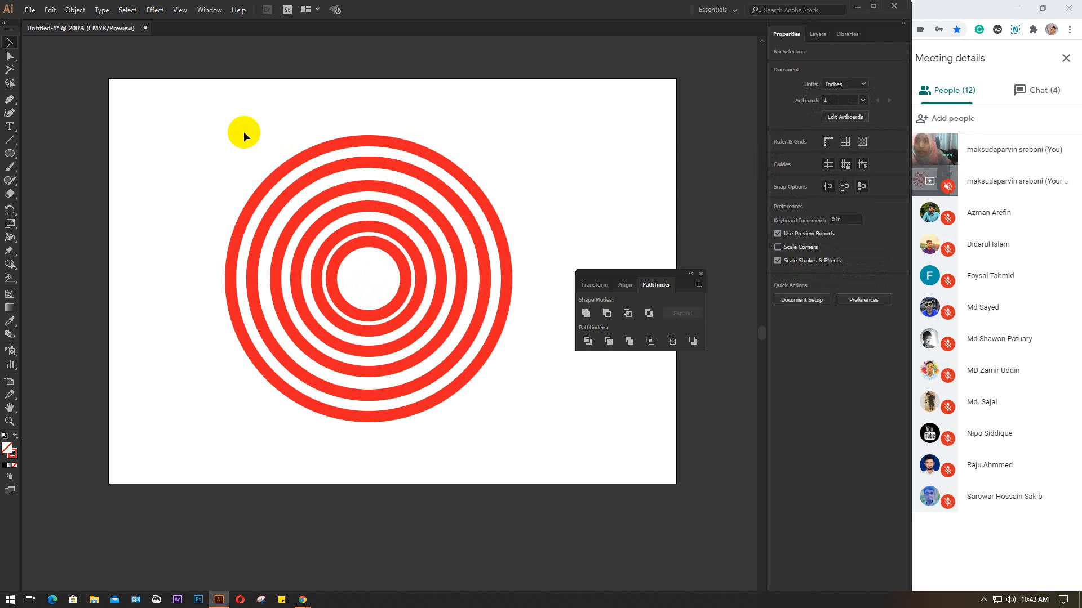
left_click_drag(243, 133, 496, 462)
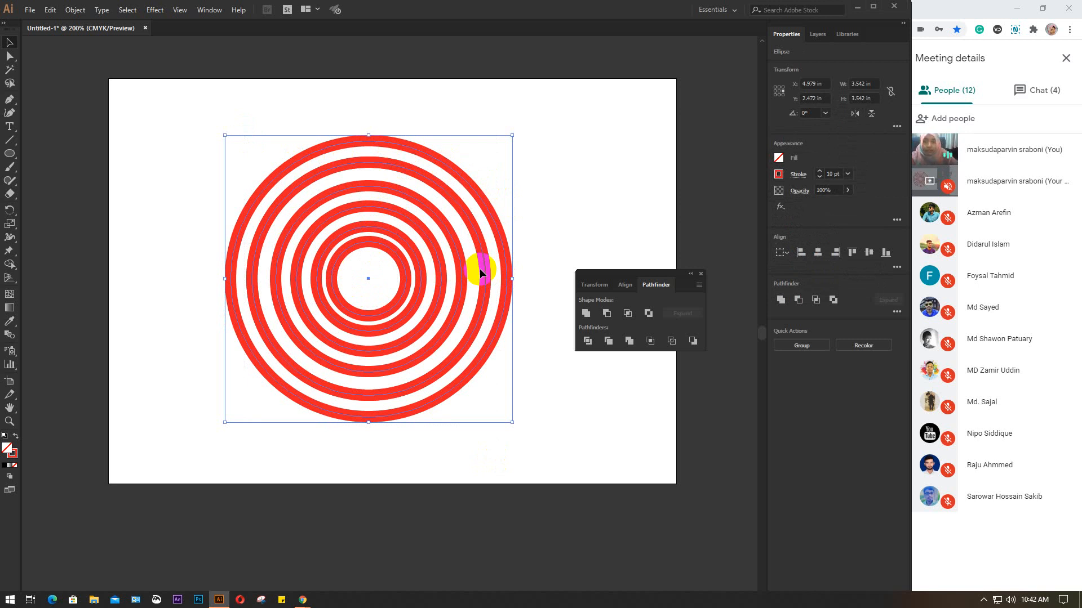
- Try Outline Stroke on the selected circles and undo it
left_click(78, 9)
mouse_move(91, 265)
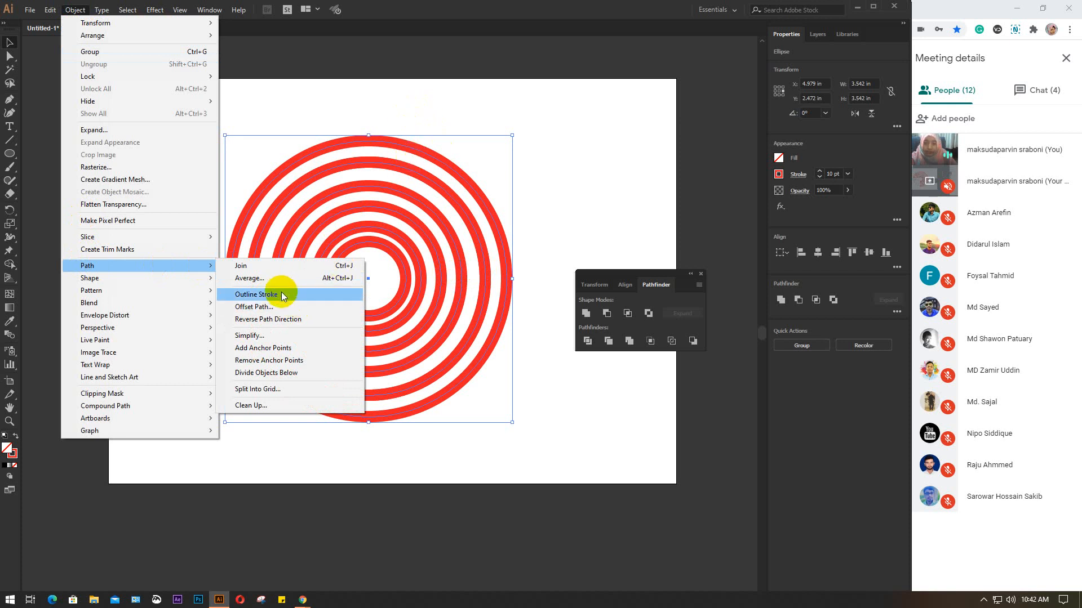
left_click(282, 294)
scroll(422, 158, "up", 2)
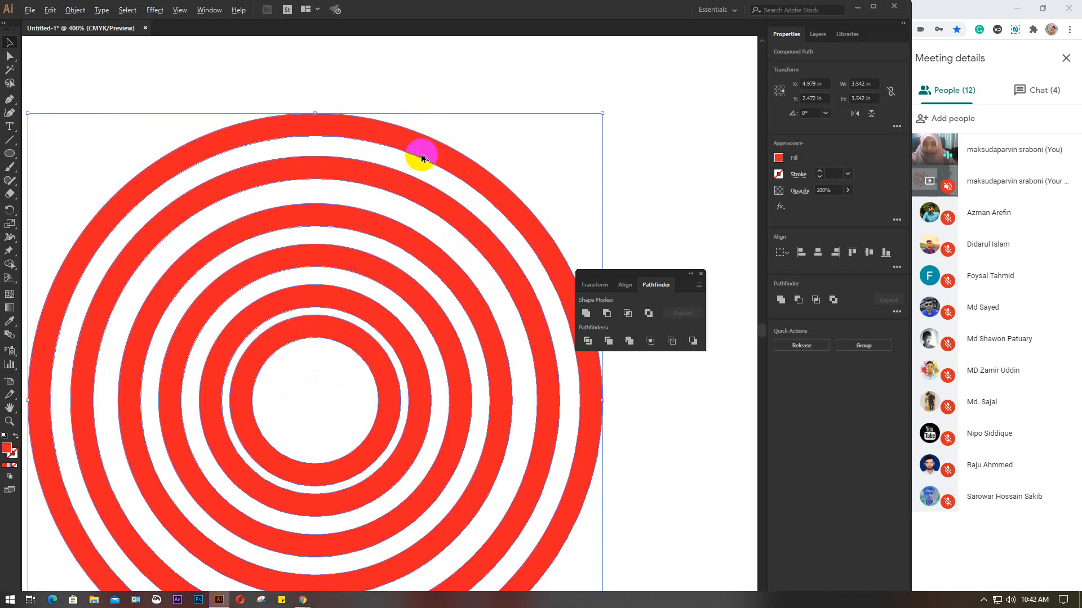
key("ctrl+z")
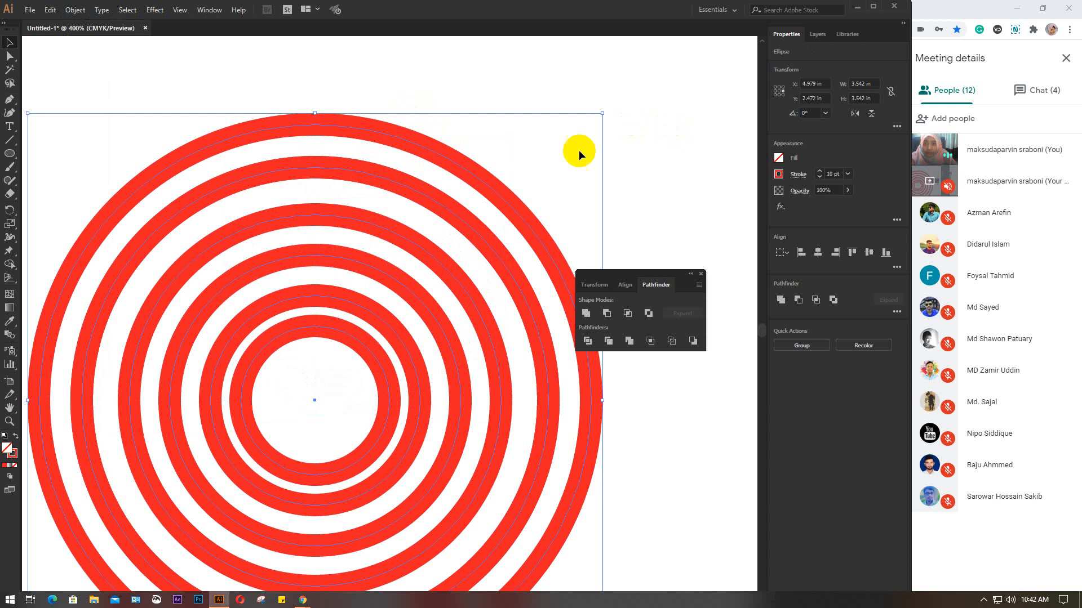
- Convert the strokes of the selected circles into filled rings with Outline Stroke
scroll(479, 167, "up", 2)
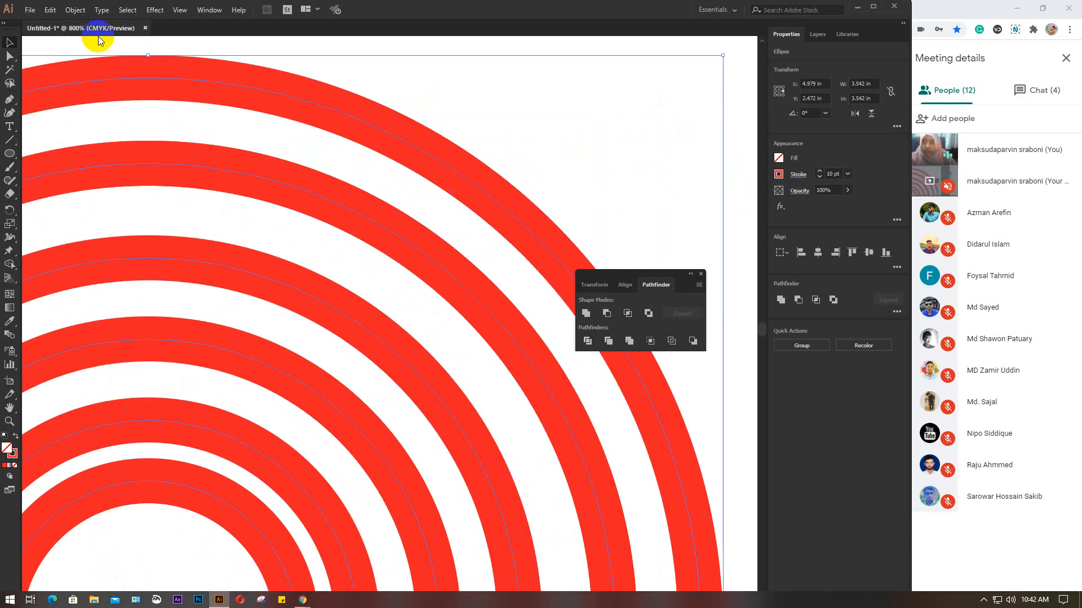
left_click(75, 9)
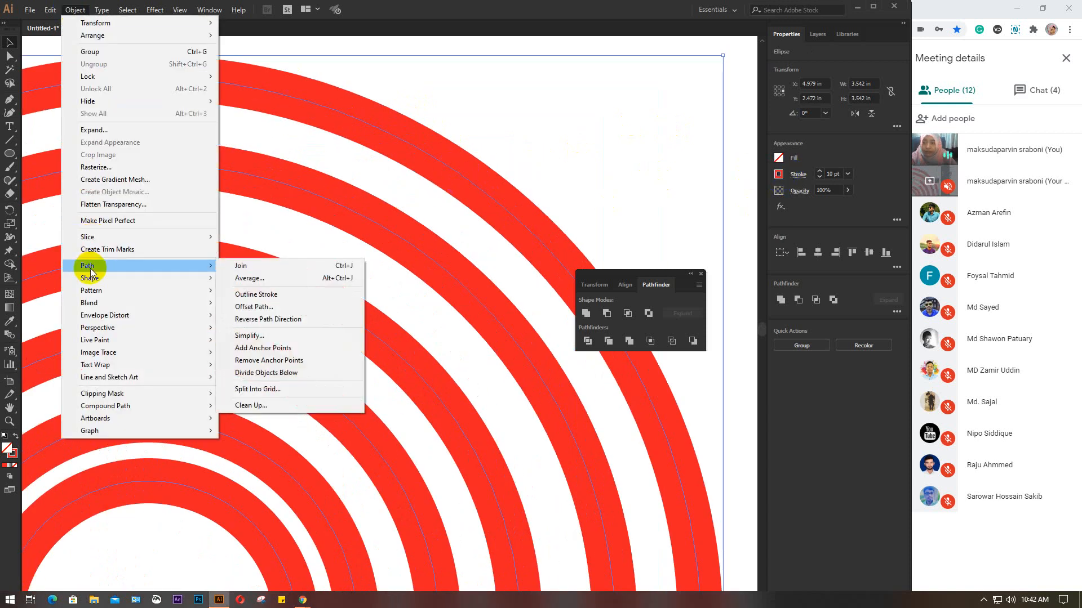
left_click(287, 294)
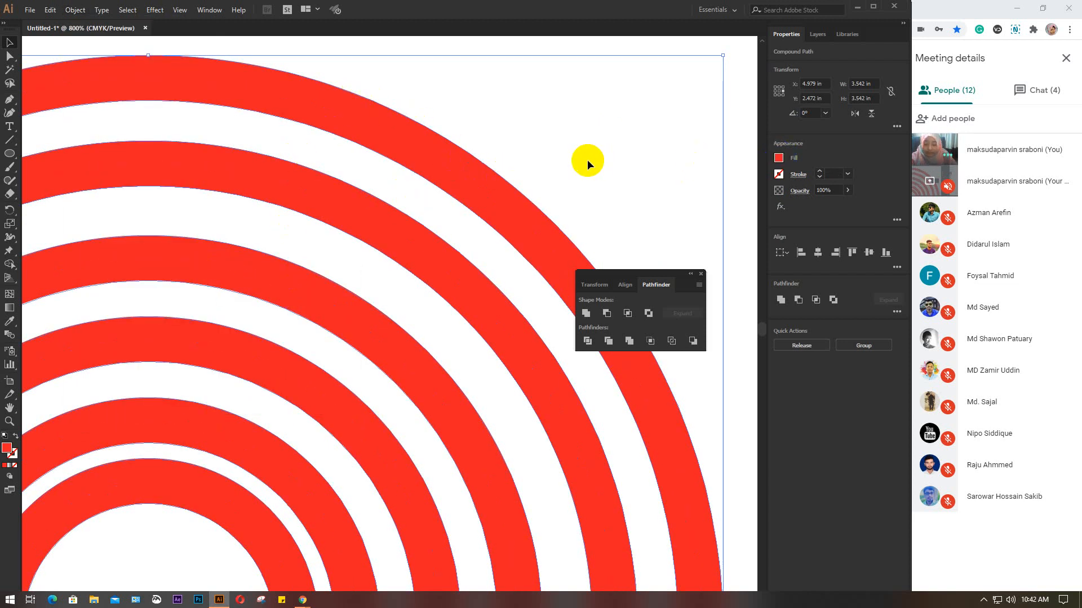
scroll(587, 160, "down", 3)
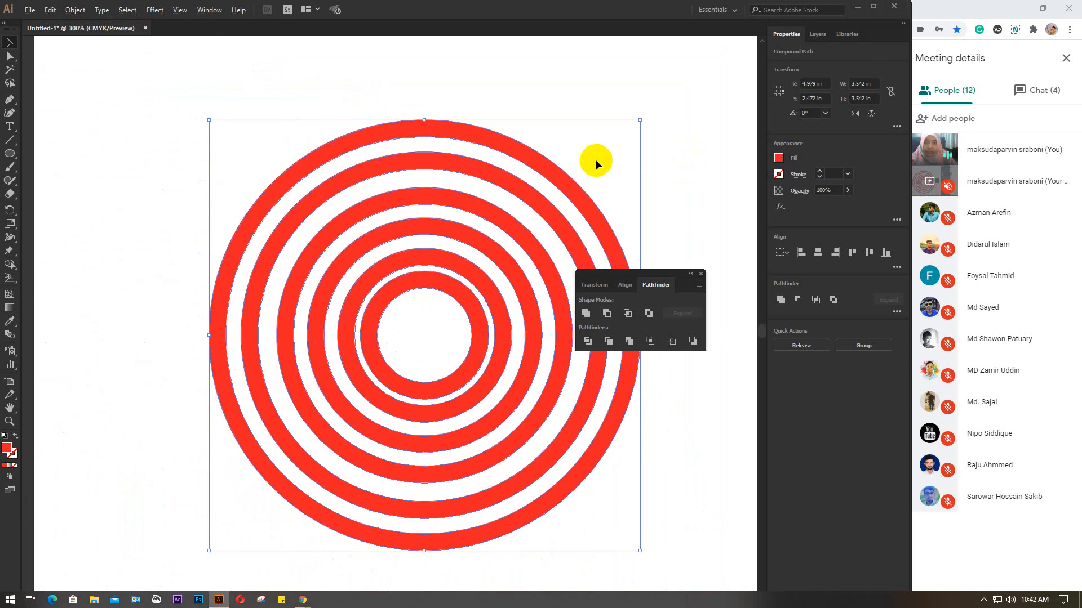
scroll(596, 160, "right", 5)
left_click(563, 147)
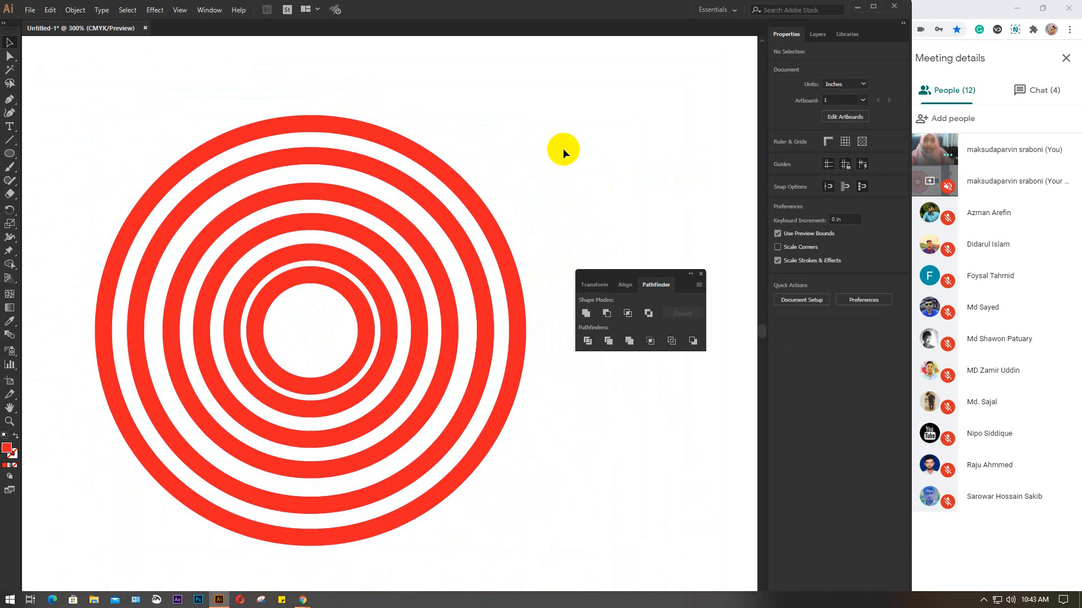
- Scale the innermost ring down about its center to about 0.92 in so the gap around it widens
left_click(334, 286)
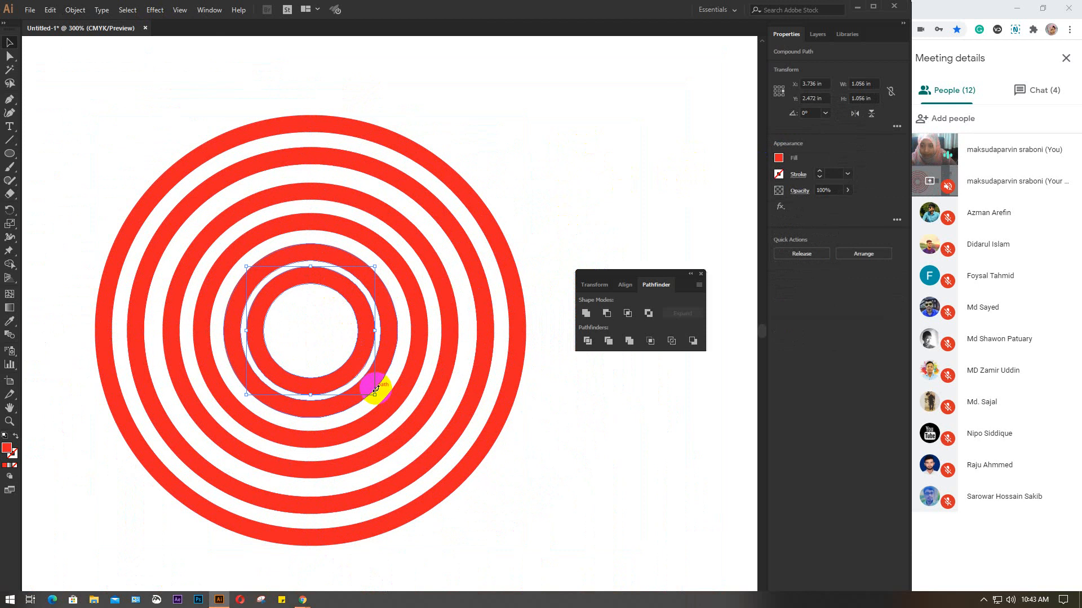
left_click_drag(374, 395, 369, 393)
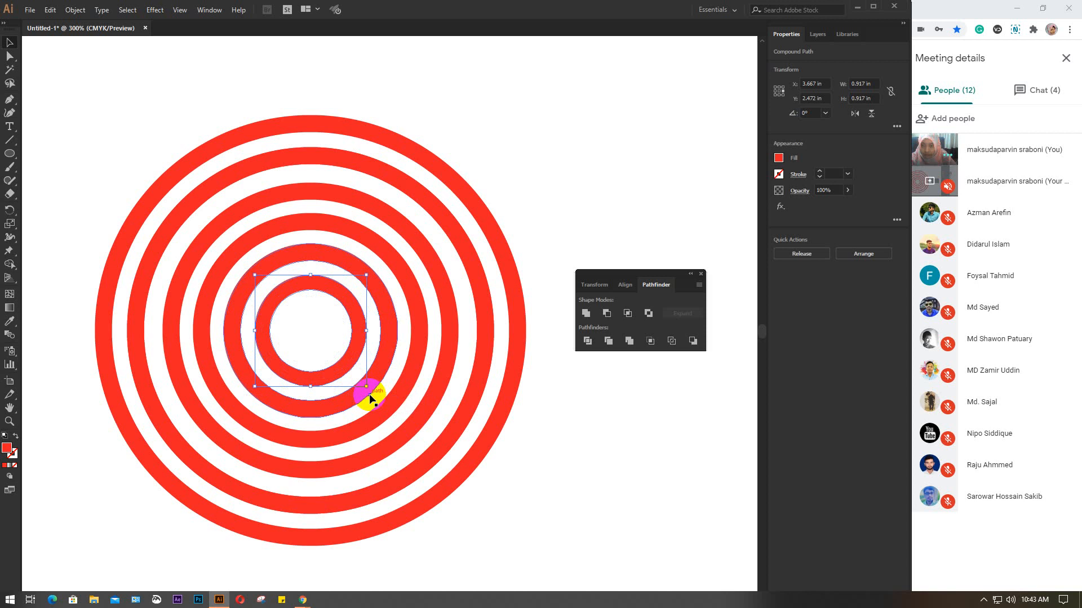
left_click(569, 163)
scroll(569, 164, "down", 2)
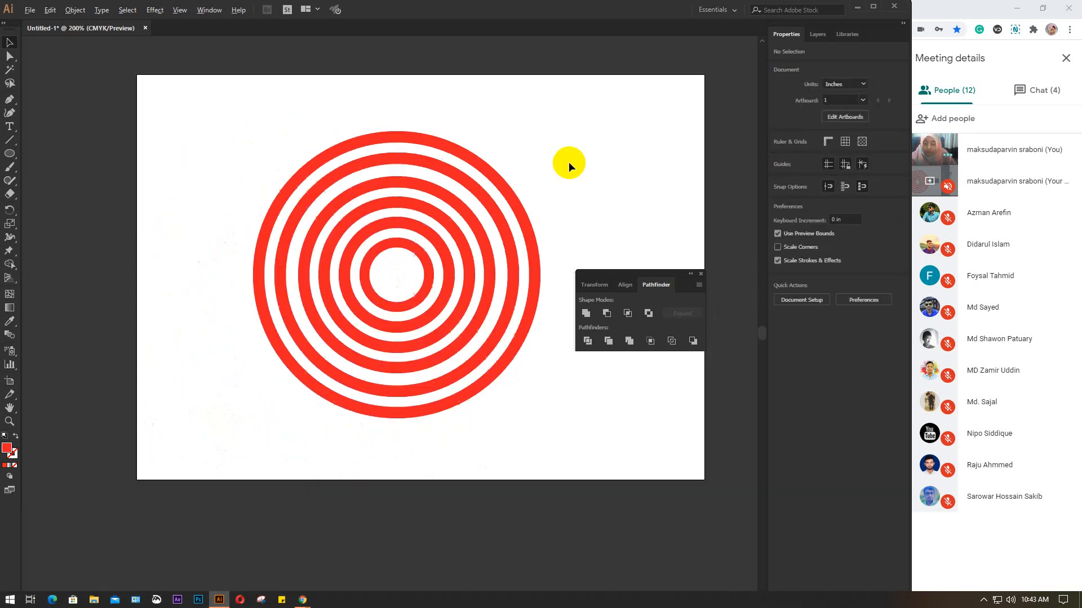
left_click_drag(581, 160, 554, 202)
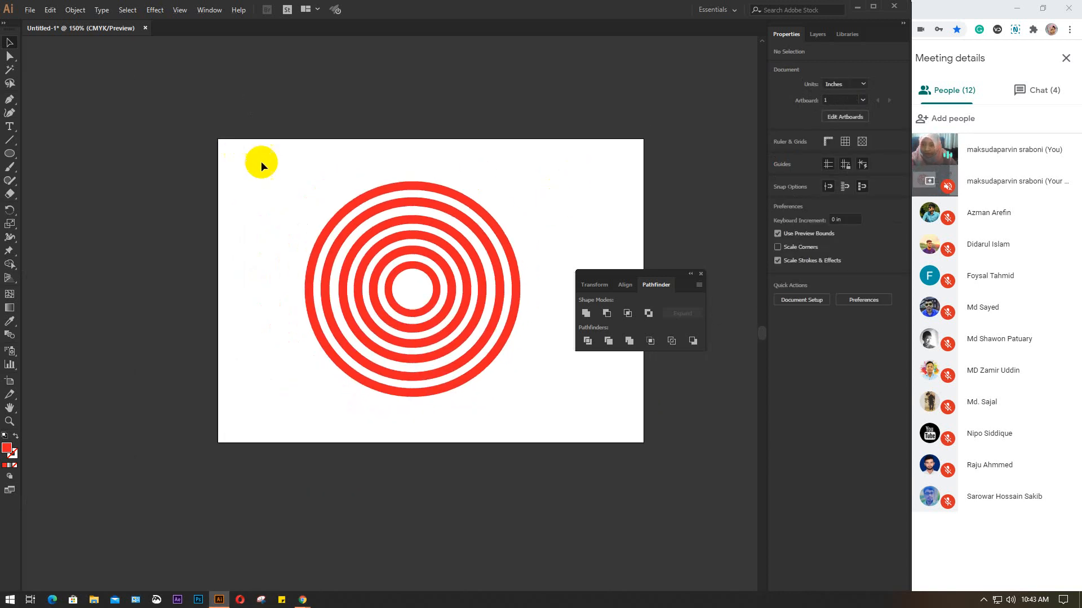
- Move all the rings together about 0.33 in to the right on the artboard
left_click(9, 140)
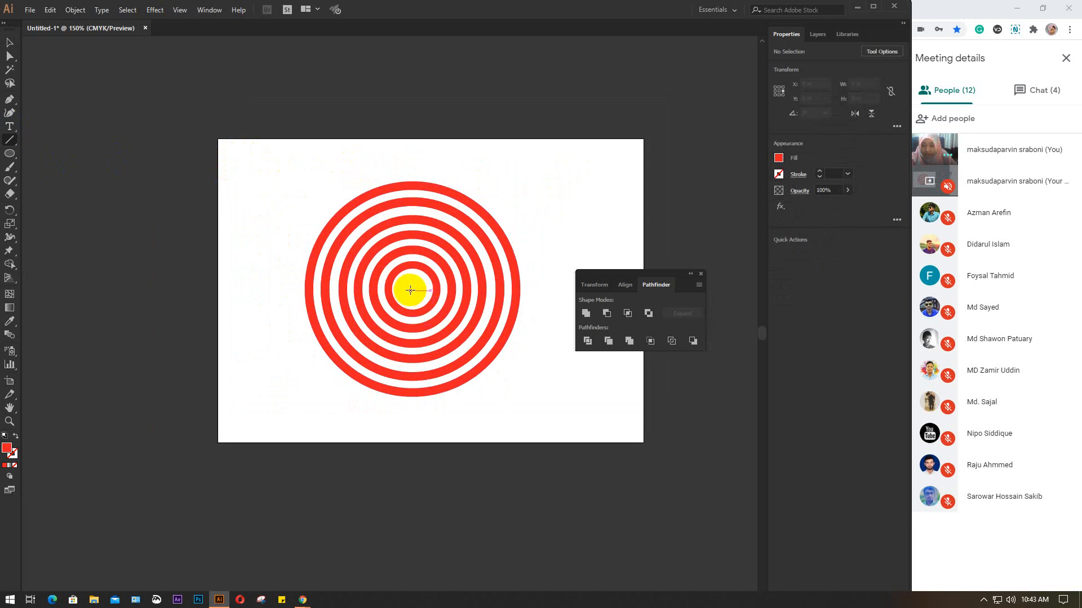
left_click(9, 42)
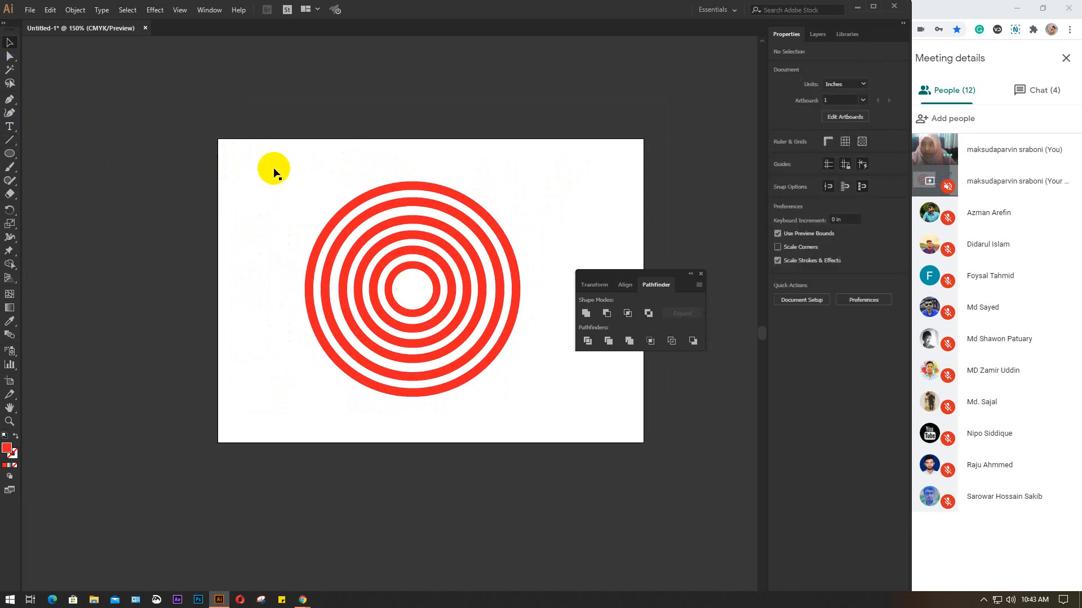
left_click_drag(321, 172, 527, 389)
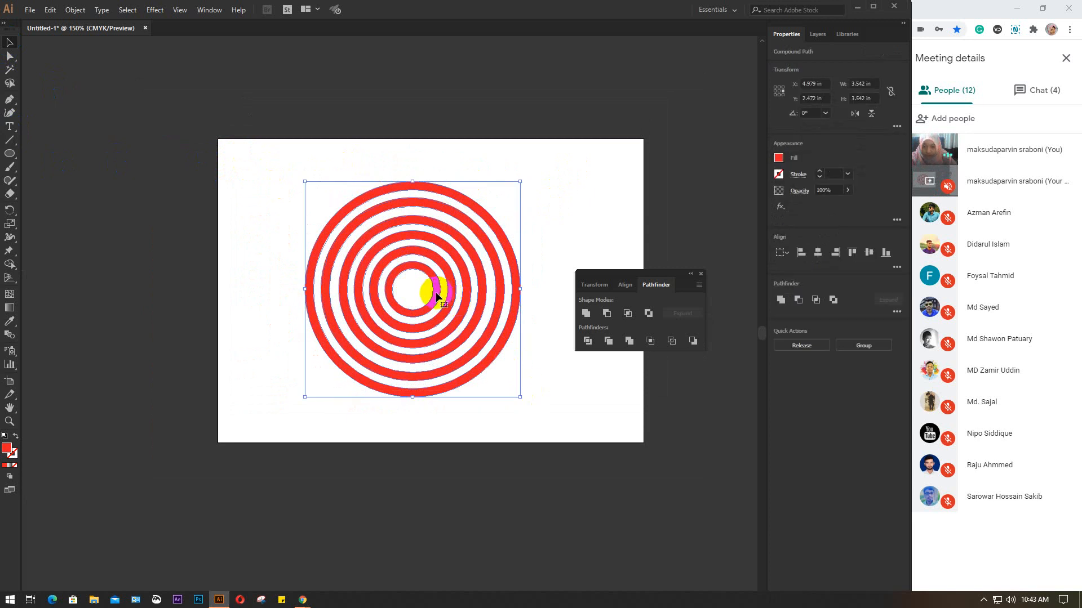
left_click_drag(437, 296, 457, 294)
- Draw a line from the rings' center toward the upper left past the outer ring, at about 125.5°, with a 0.75 pt stroke
left_click(11, 142)
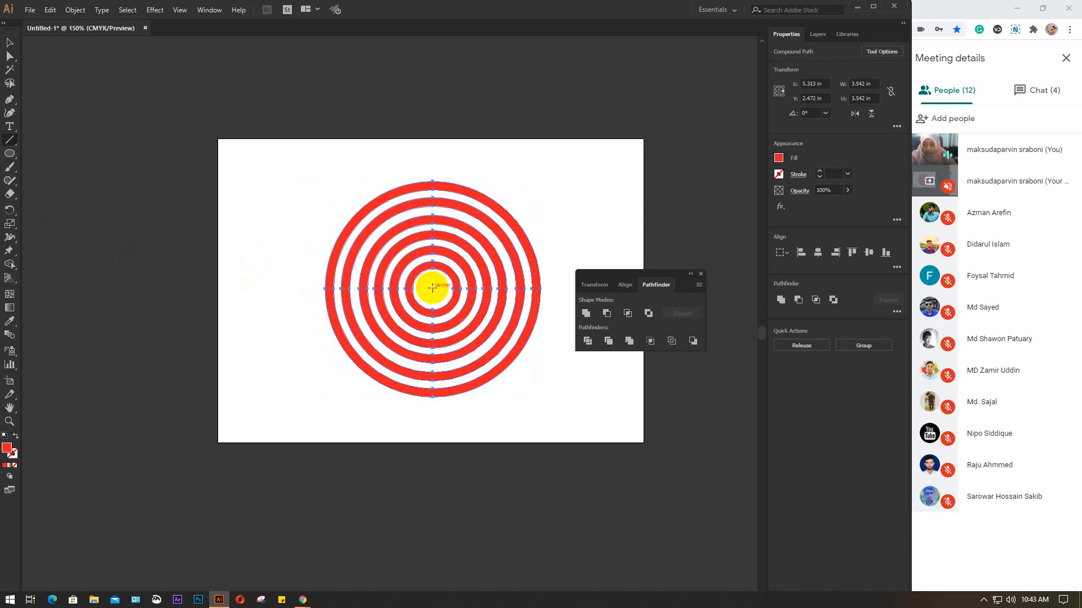
mouse_move(432, 289)
left_mouse_down()
mouse_move(437, 240)
mouse_move(333, 159)
mouse_move(321, 133)
left_mouse_up()
left_click(835, 174)
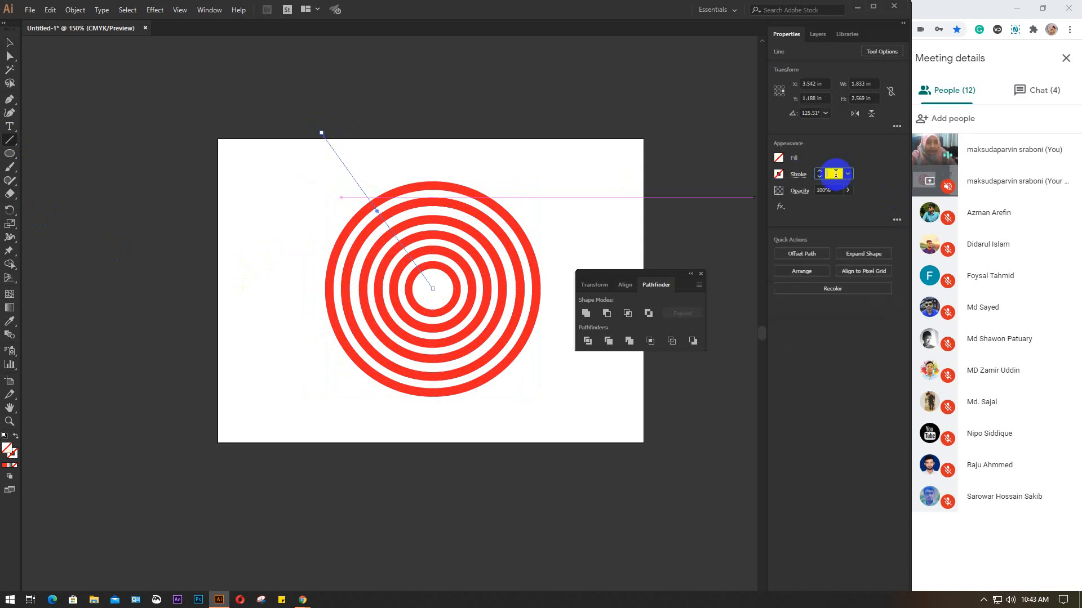
scroll(835, 173, "up", 2)
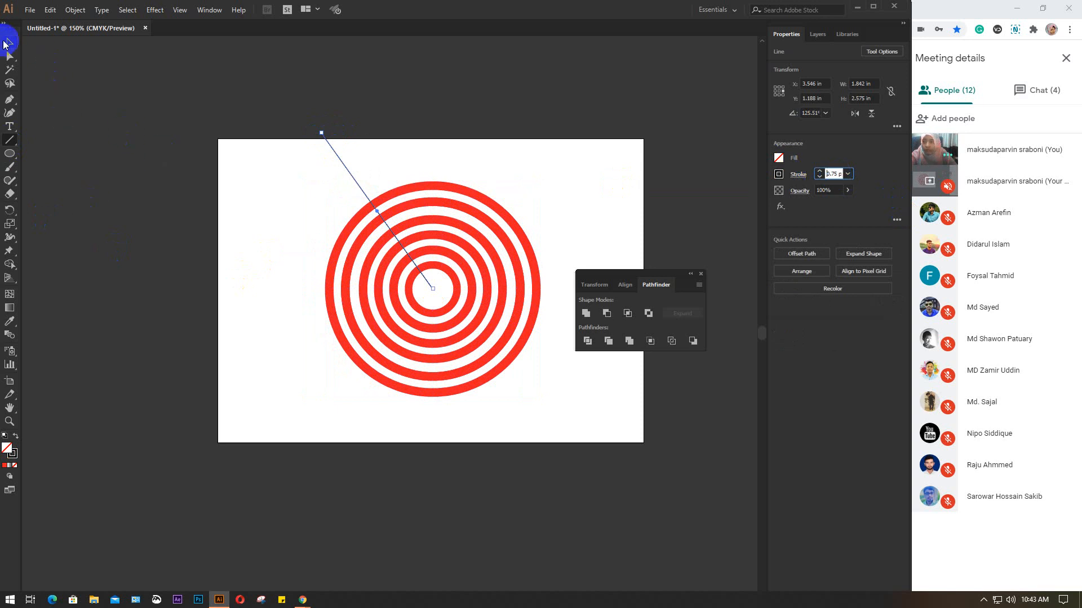
left_click(393, 177)
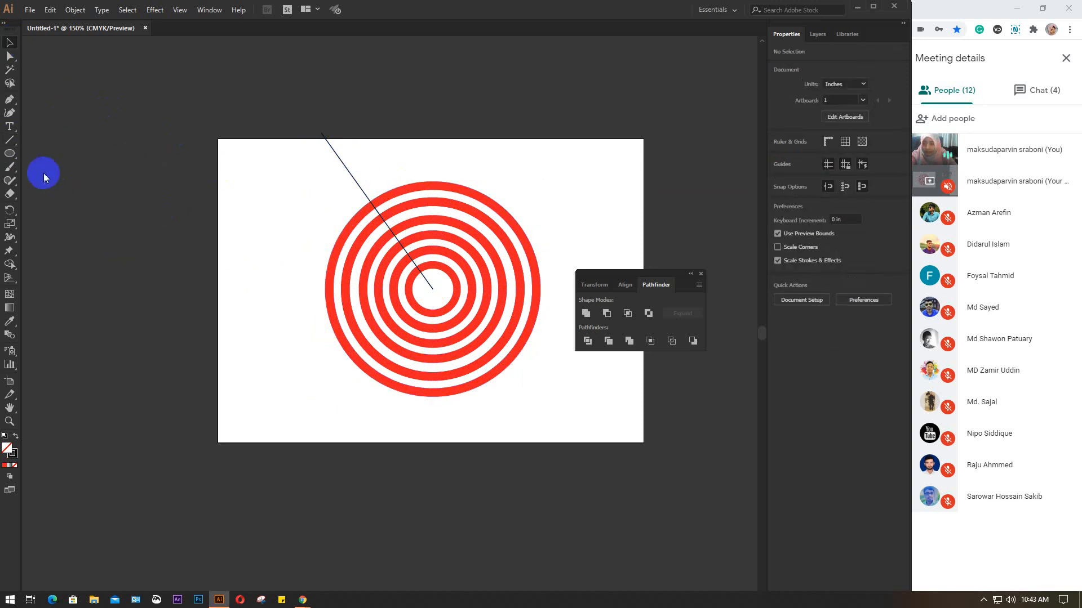
- Try a second line from the rings' center toward the lower left and undo it
left_click(9, 141)
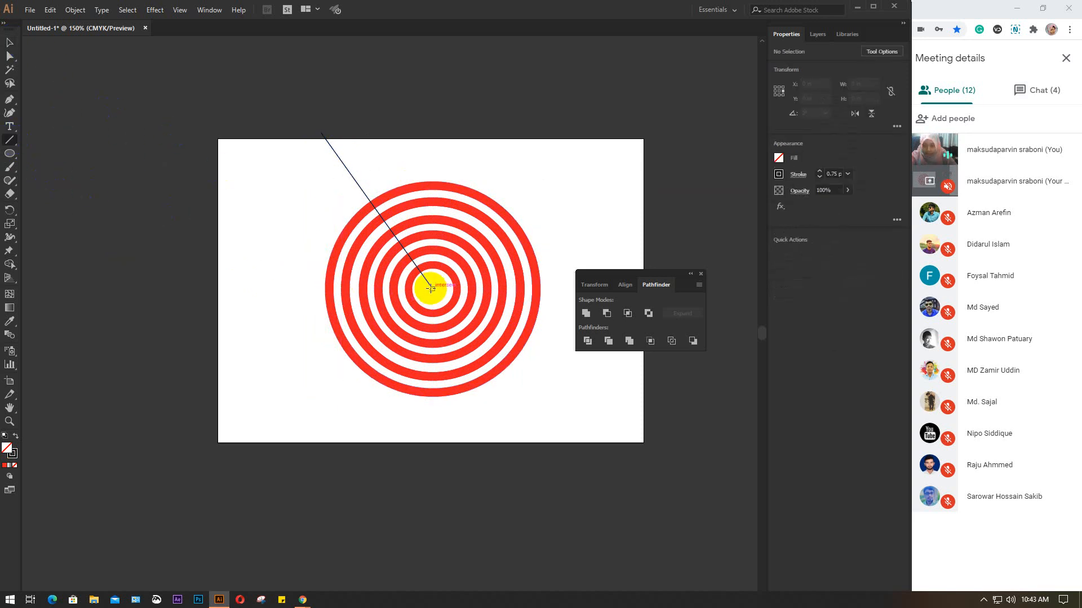
left_click_drag(432, 290, 307, 404)
mouse_move(302, 404)
left_mouse_down()
mouse_move(327, 408)
mouse_move(311, 413)
mouse_move(325, 438)
left_mouse_up()
key("ctrl+z")
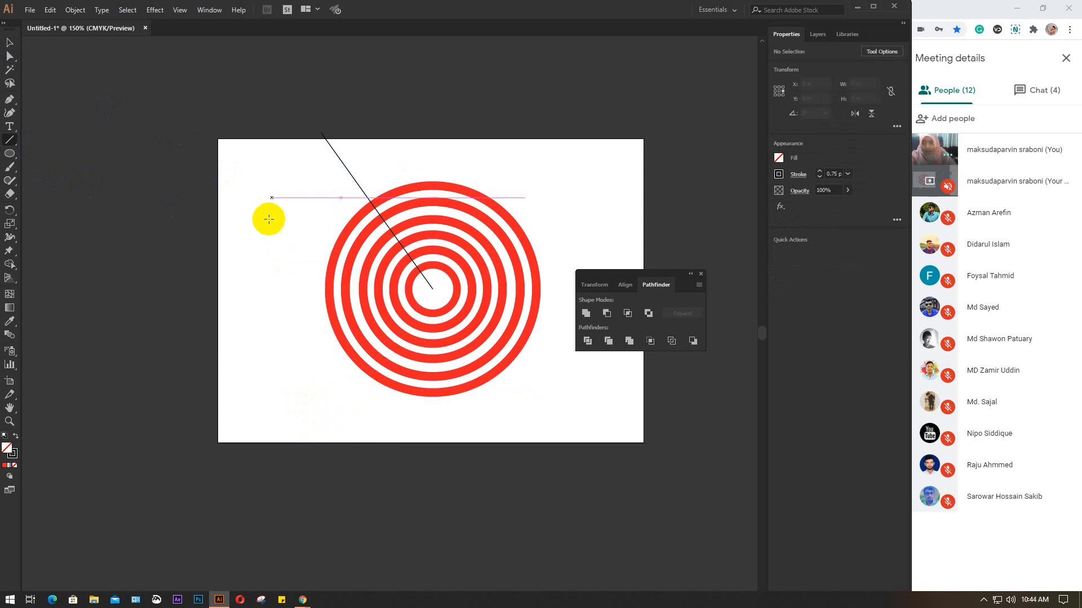
- Extend the diagonal line's outer end past the artboard edge, to about 2.39 in wide and 3.36 in high
key("v")
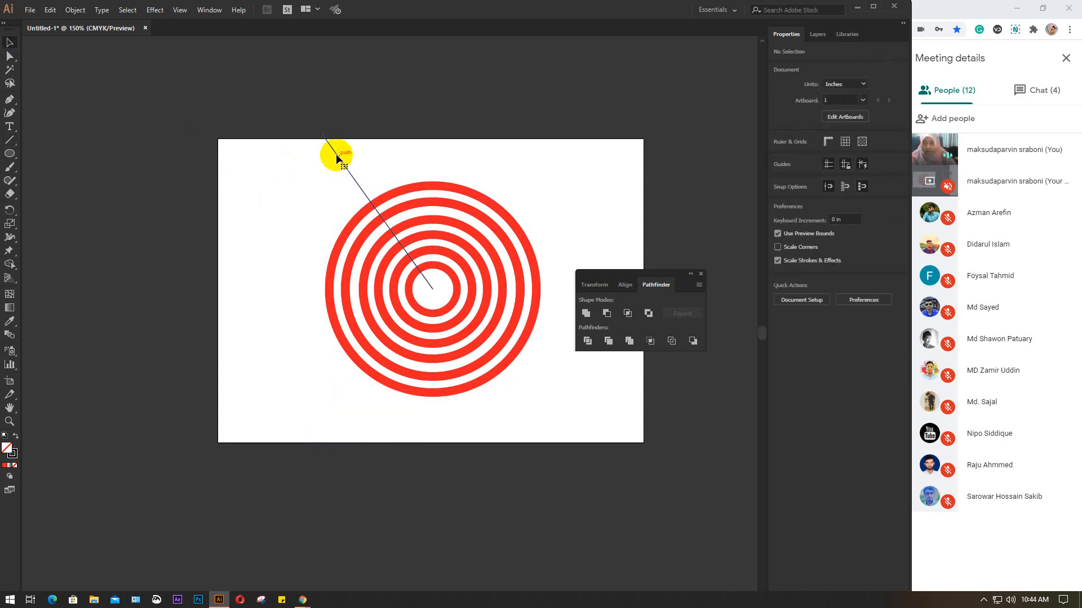
left_click(324, 135)
left_click_drag(323, 134, 287, 84)
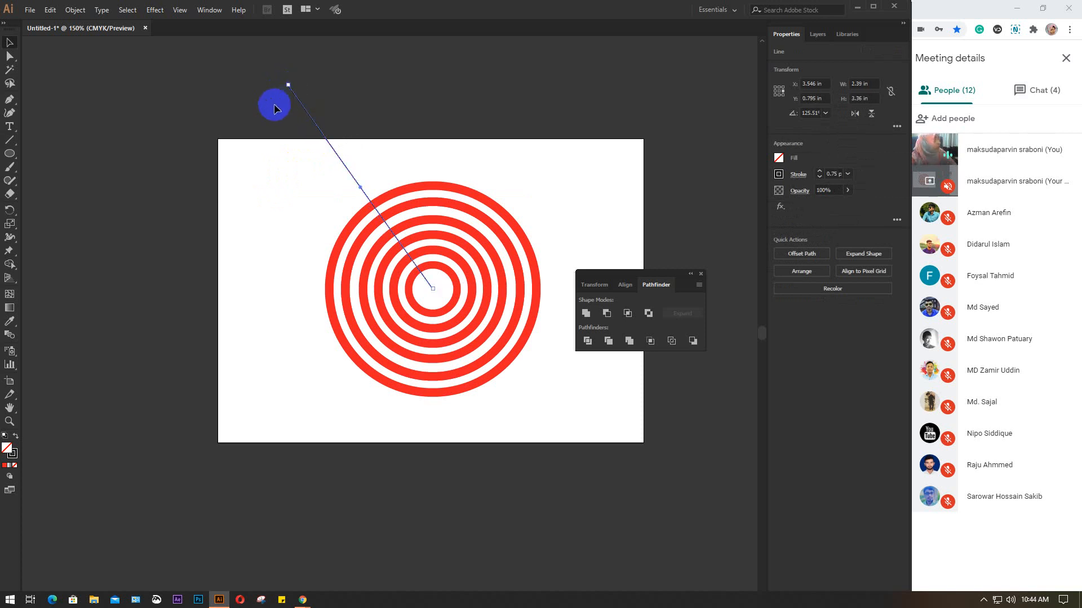
- Draw a second line from the rings' center toward the lower left past the artboard edge, at about 236.3°
left_click(9, 140)
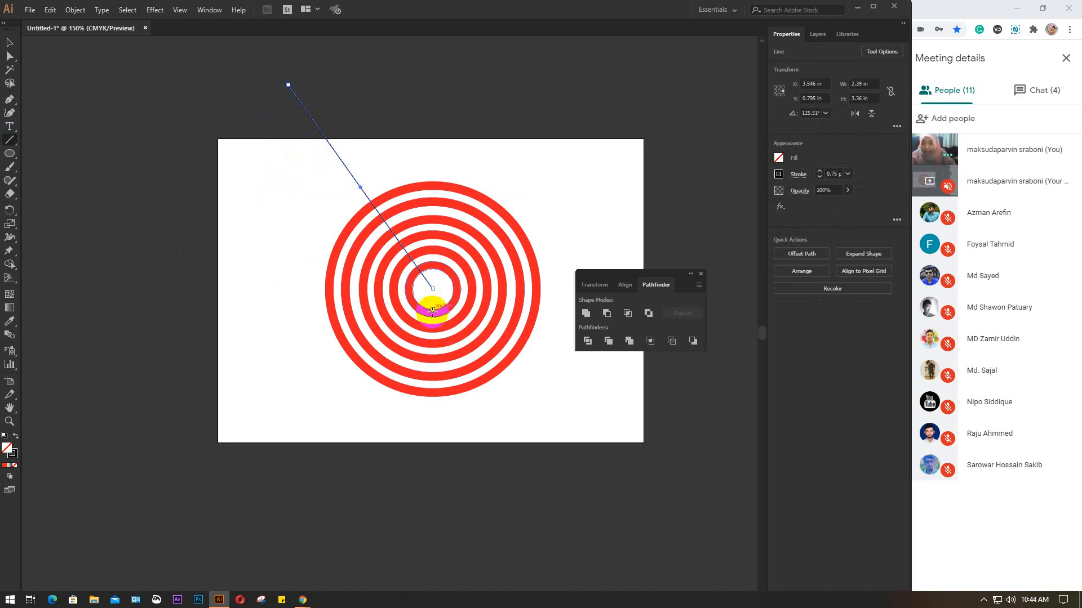
key("v")
left_click(238, 199)
left_click(10, 140)
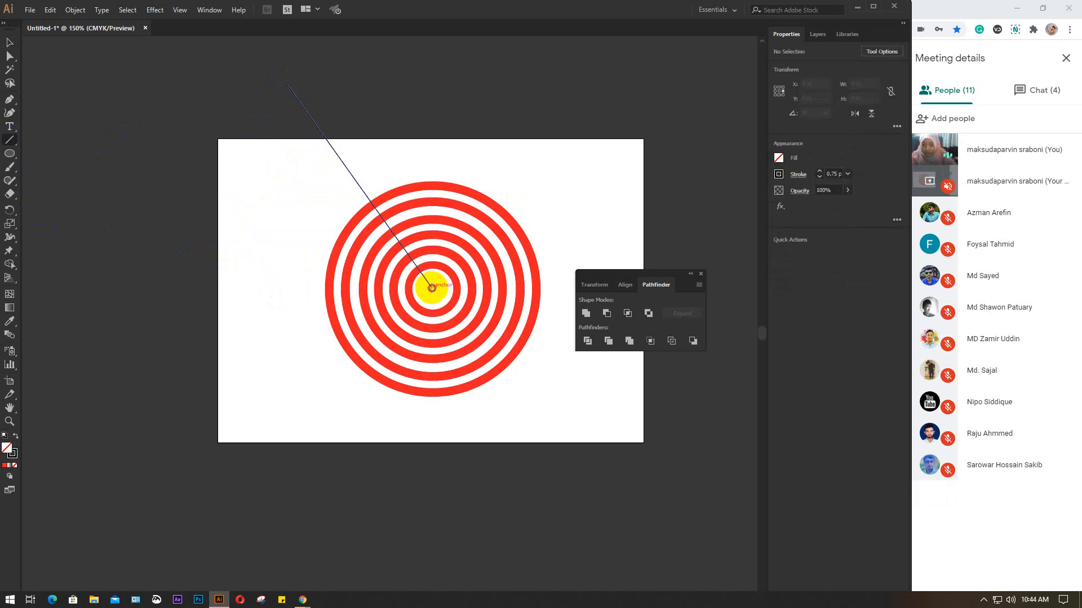
left_click_drag(432, 288, 290, 501)
- Select the rings with both lines and split them along the lines with the Pathfinder Divide operation
left_click(10, 42)
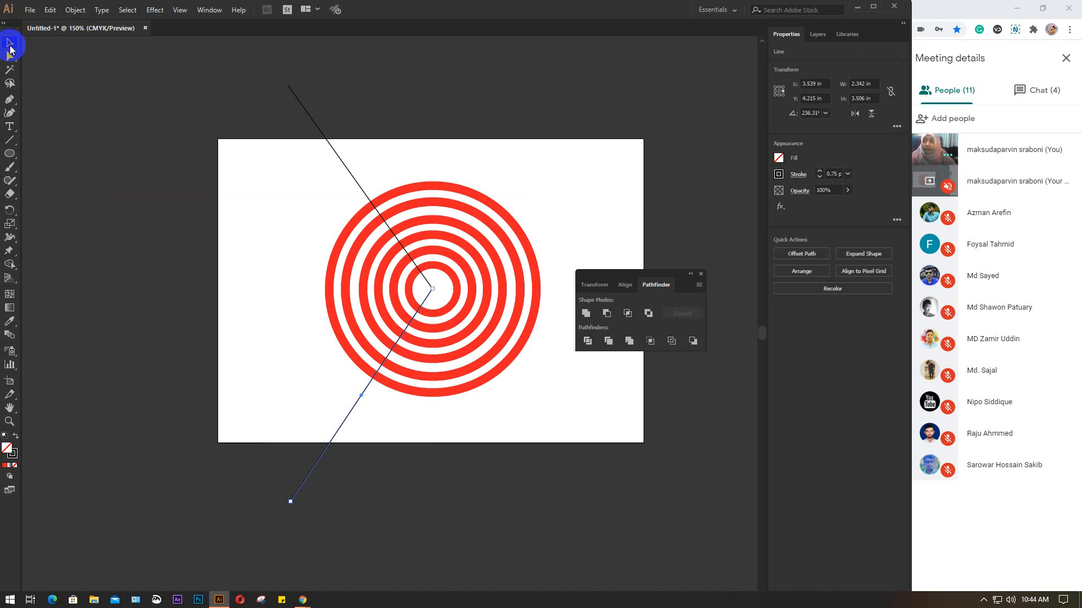
left_click(271, 185)
left_click_drag(244, 159, 499, 452)
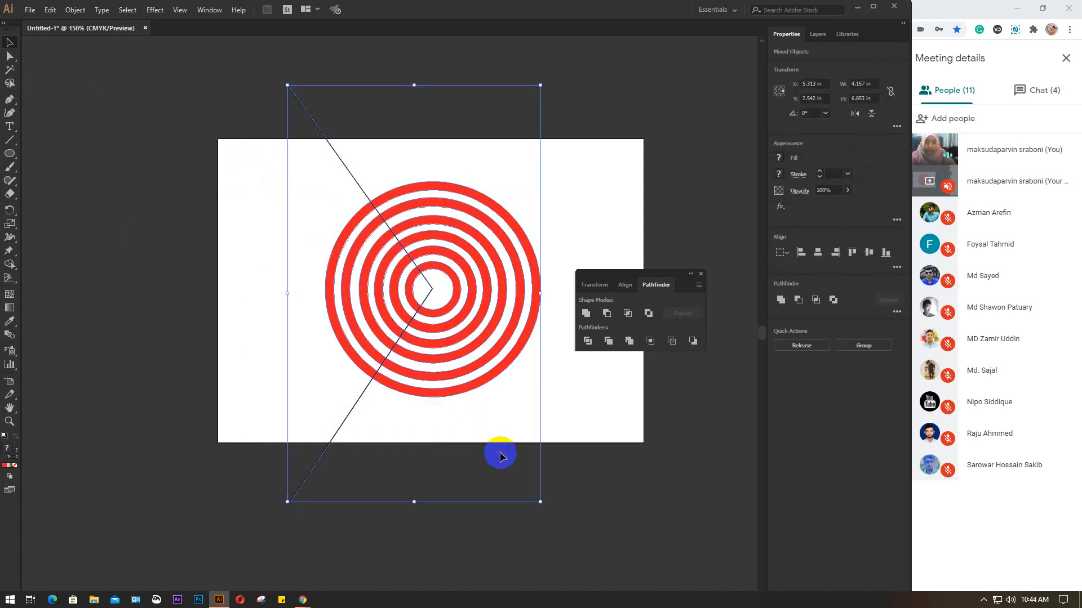
left_click(587, 342)
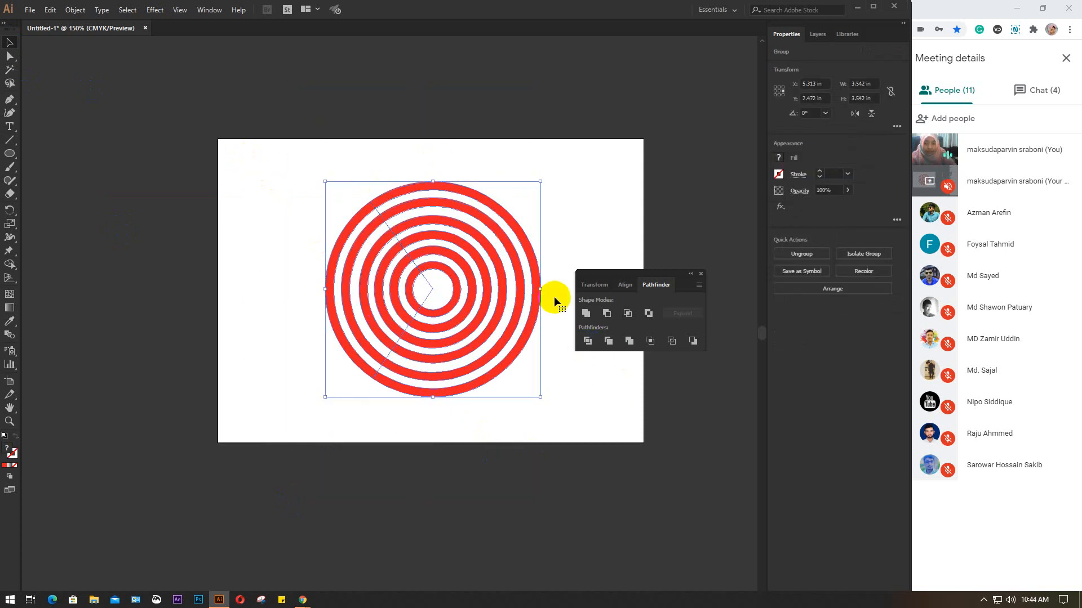
- Ungroup the divided rings and delete the large section outside the two lines, keeping the wedge of arcs between them
key("ctrl")
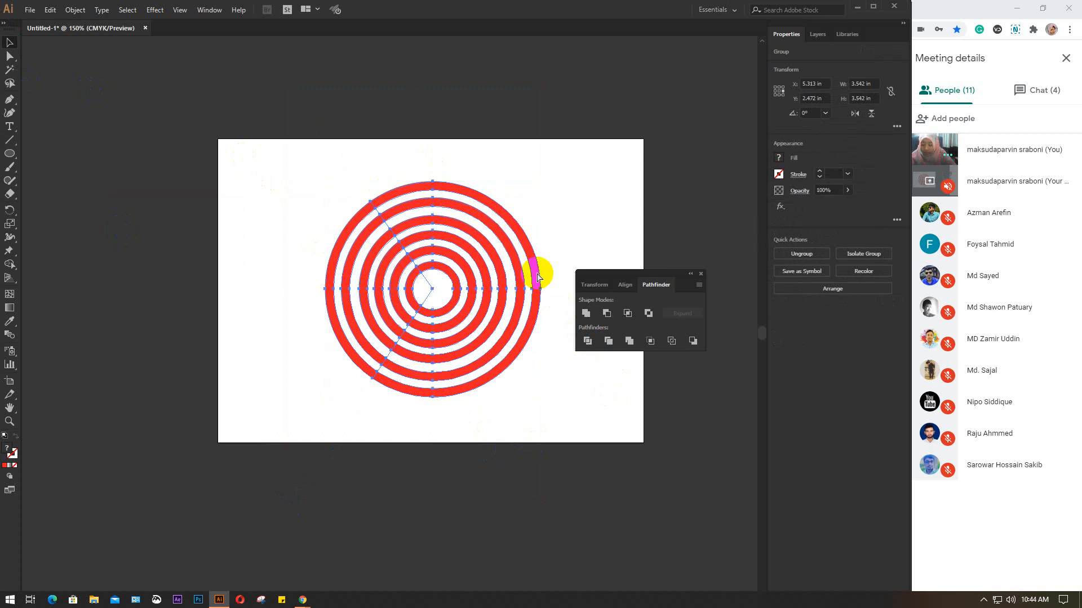
left_click(538, 275, "ctrl")
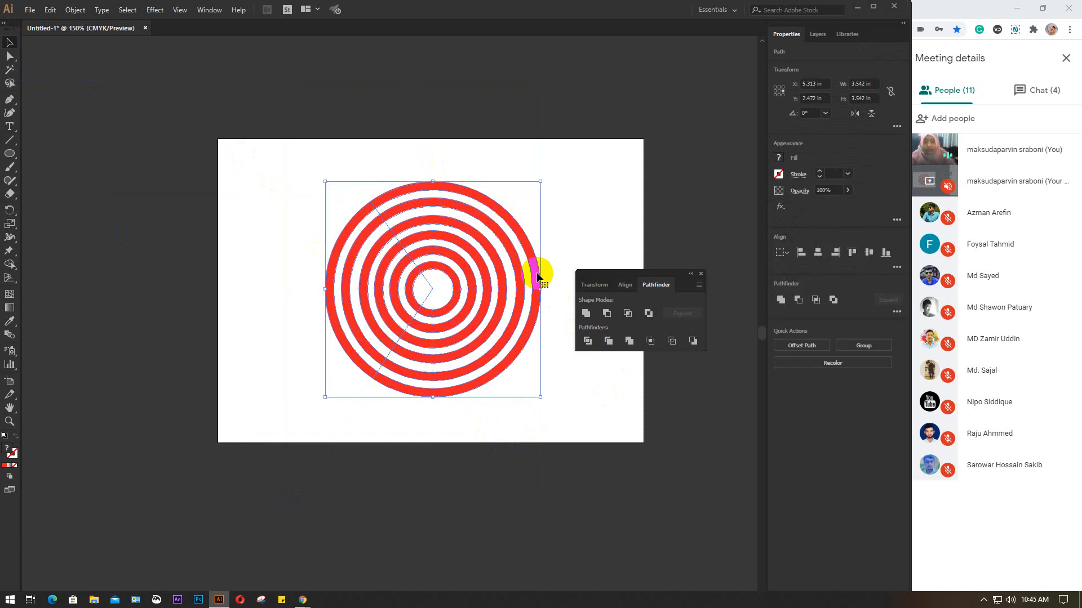
scroll(446, 275, "up", 2)
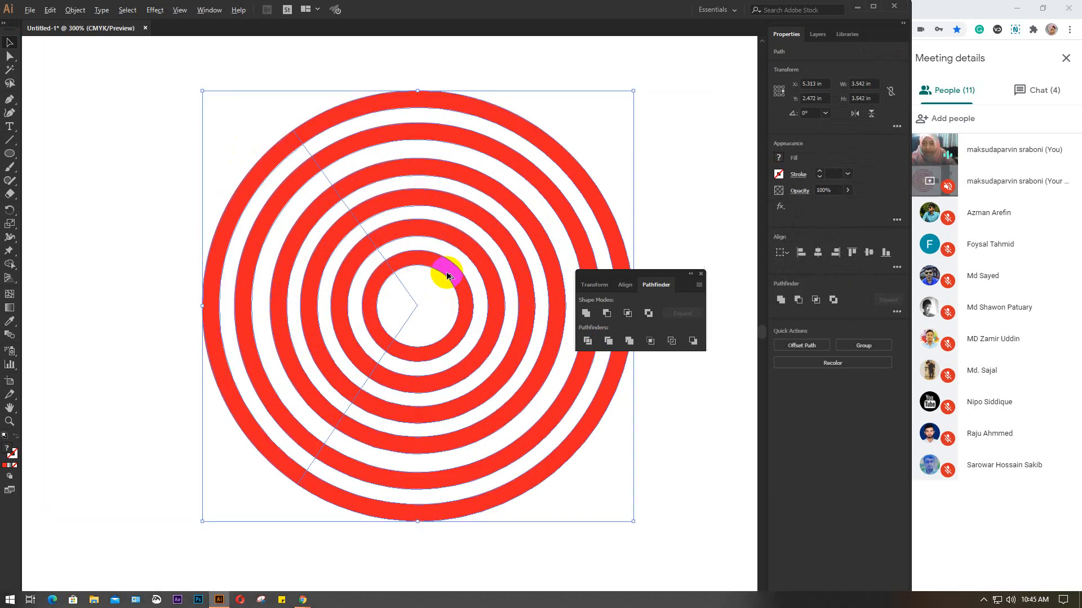
left_click(674, 170)
left_click_drag(630, 123, 443, 286)
key("Delete")
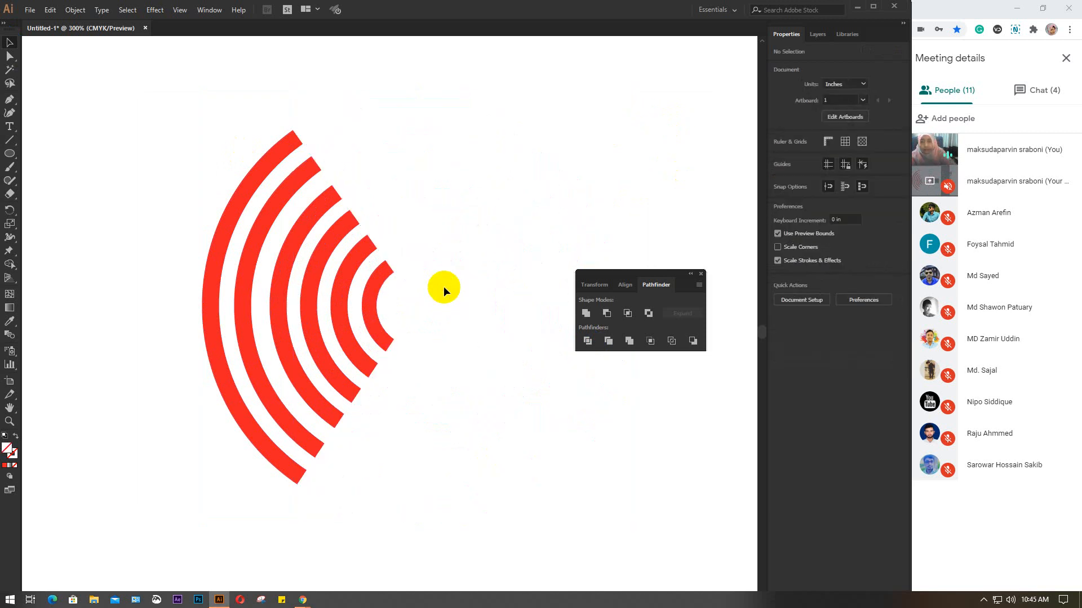
- Delete the five unfilled shapes in the gaps between the red arcs
left_click_drag(174, 141, 475, 532)
left_click_drag(449, 418, 506, 423)
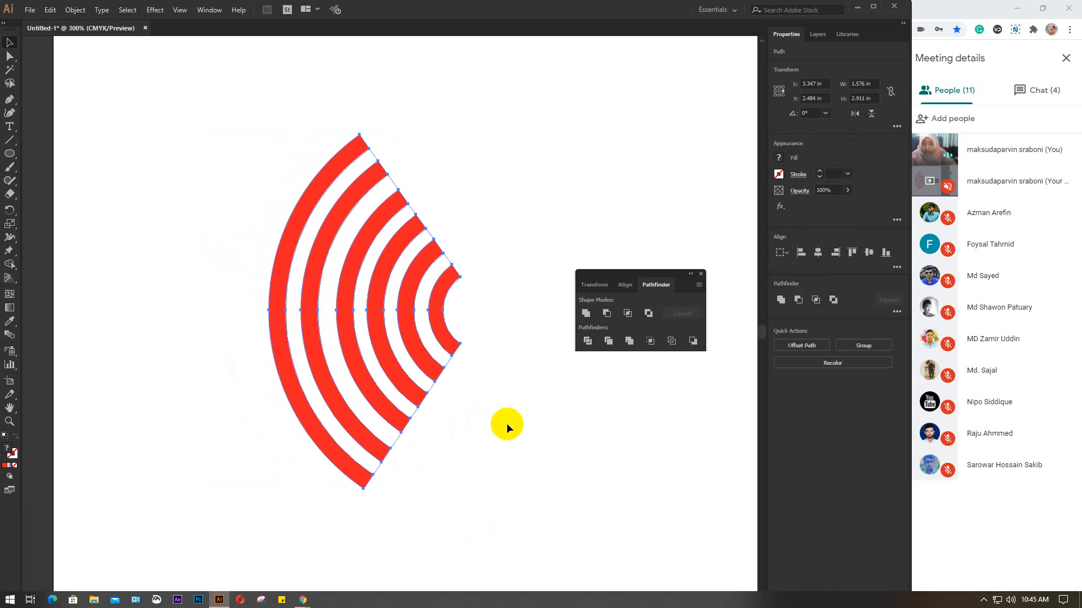
left_click(421, 80)
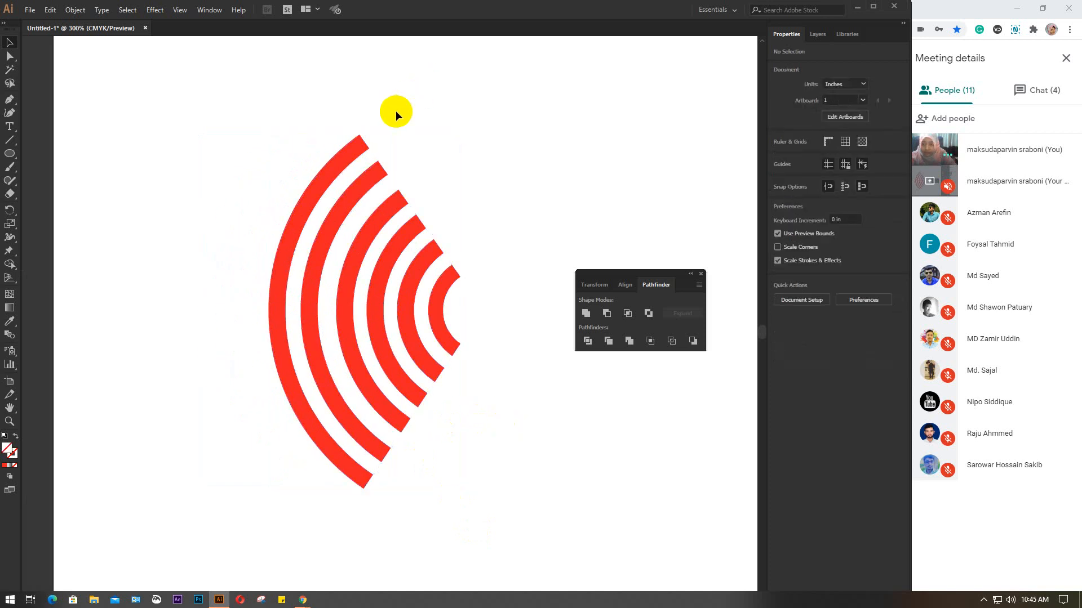
left_click(372, 153)
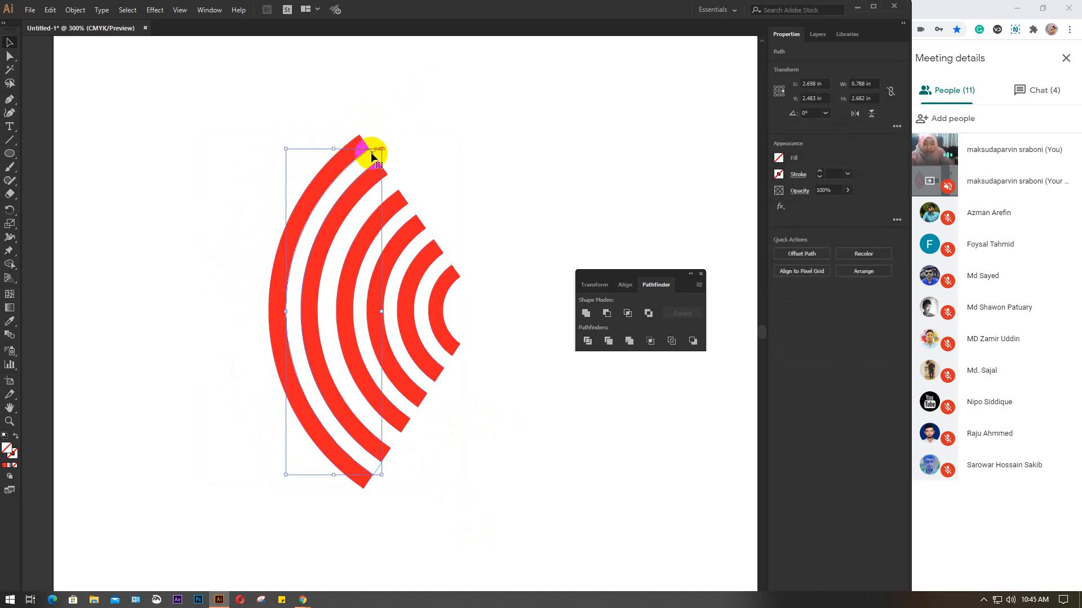
key("Delete")
left_click(397, 180)
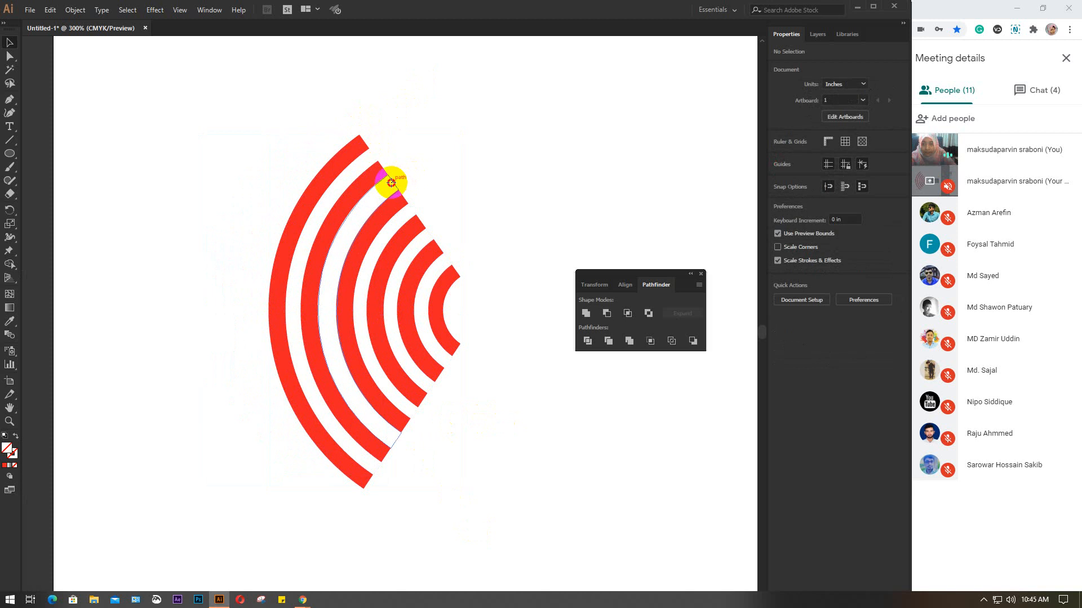
key("Delete")
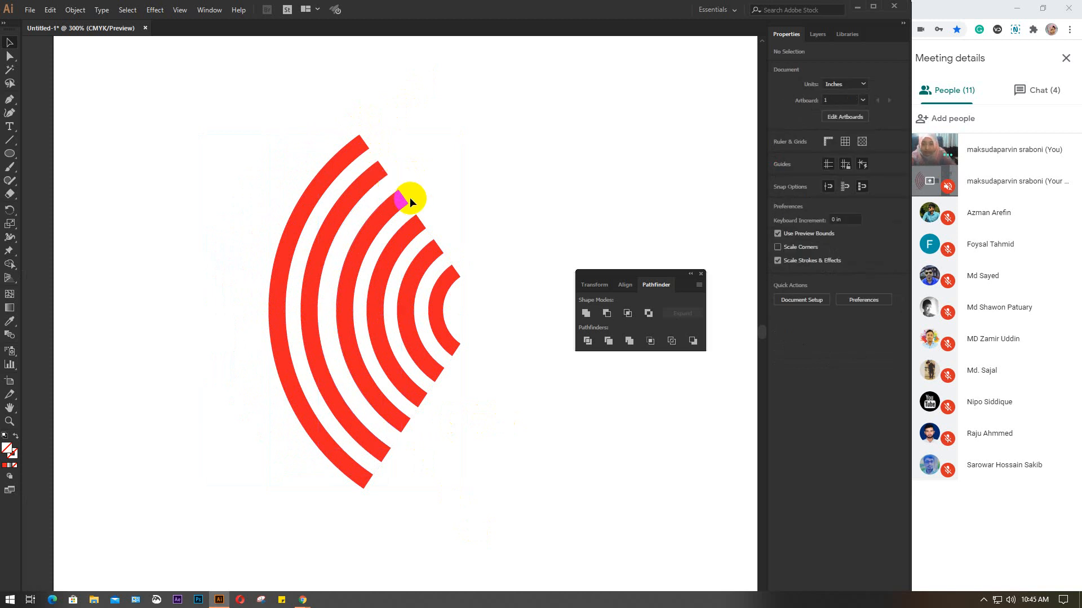
left_click(411, 203)
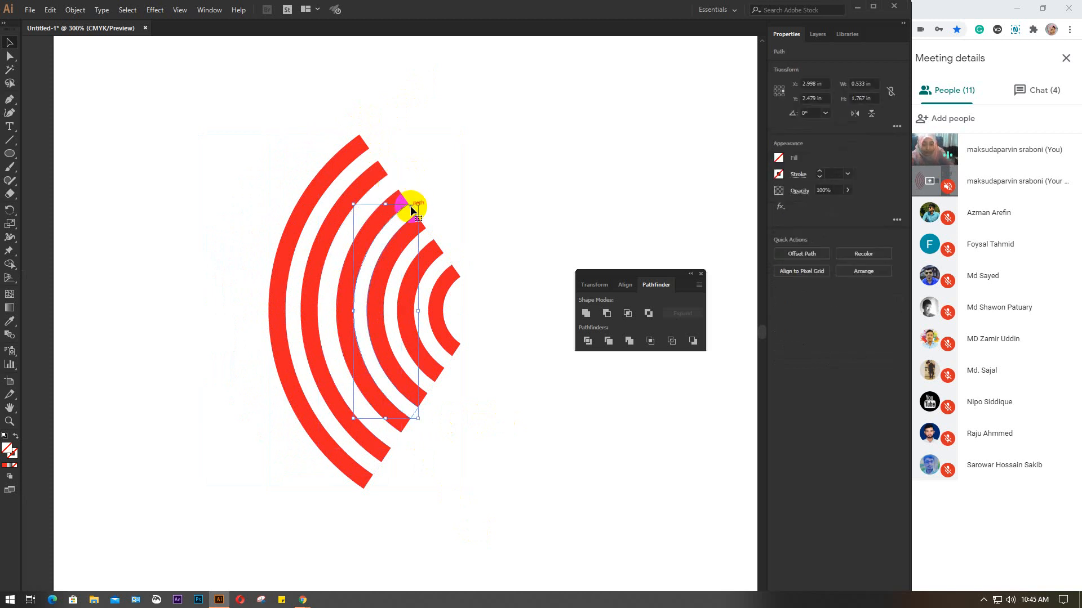
key("Delete")
left_click(429, 233)
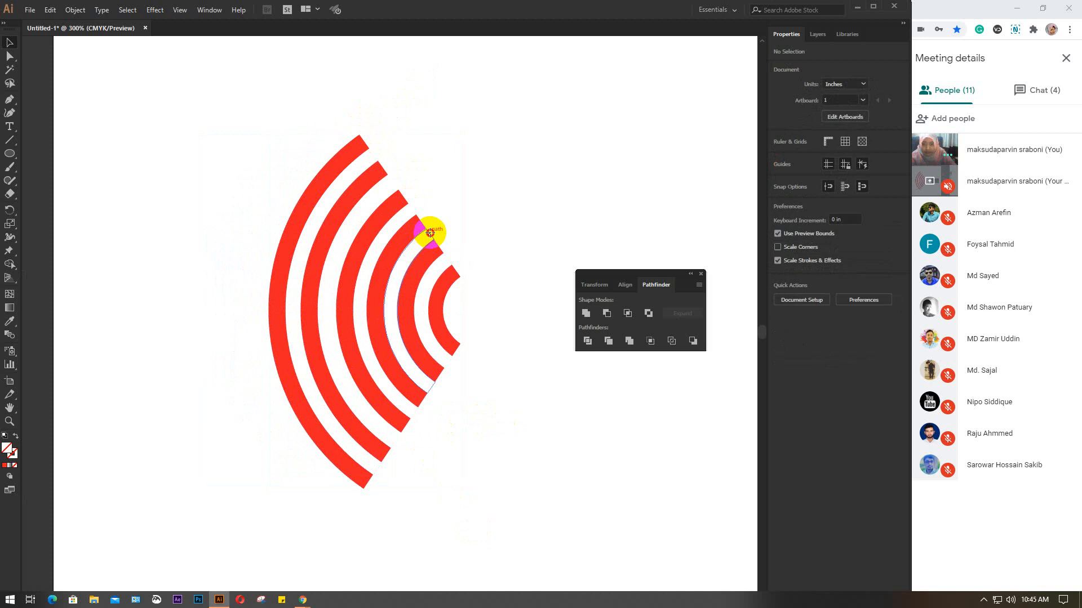
key("Delete")
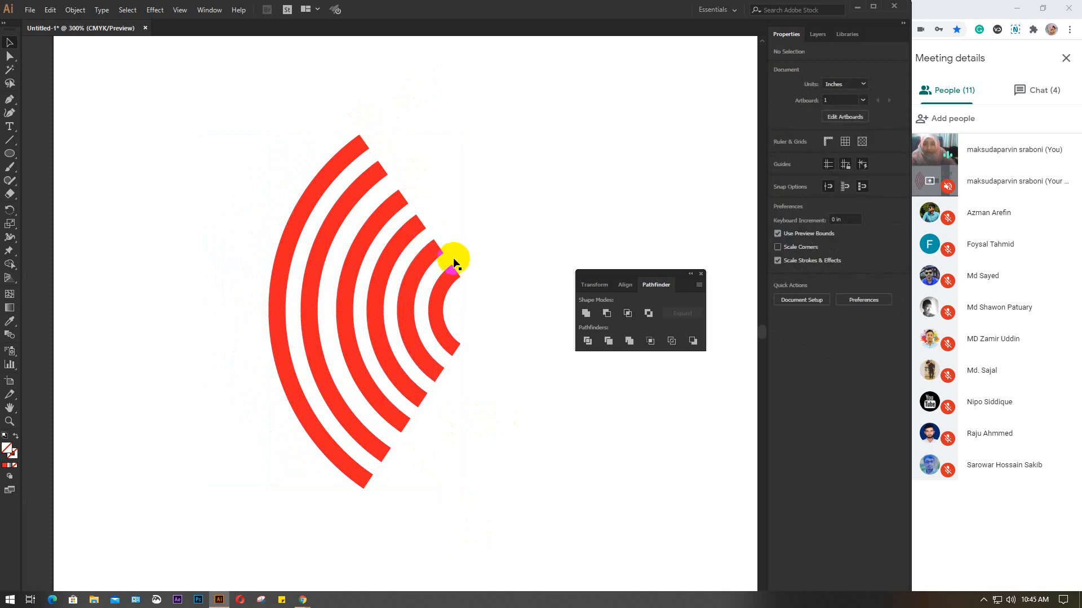
left_click(448, 261)
key("Delete")
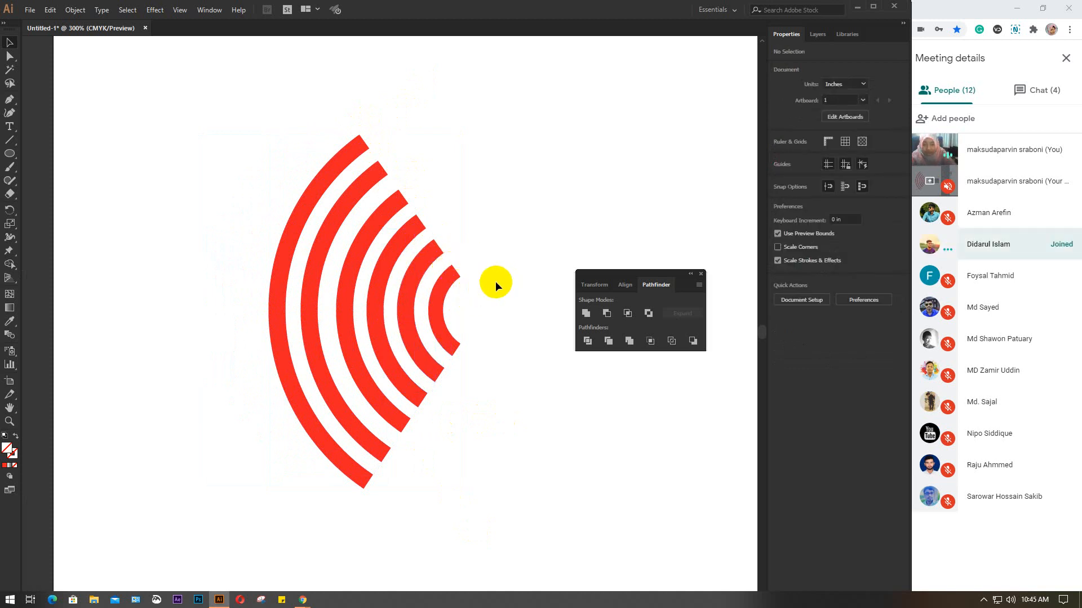
- Nudge the three innermost arcs slightly to the right, about 0.01 in, to adjust the spacing between the arcs
left_click(450, 305)
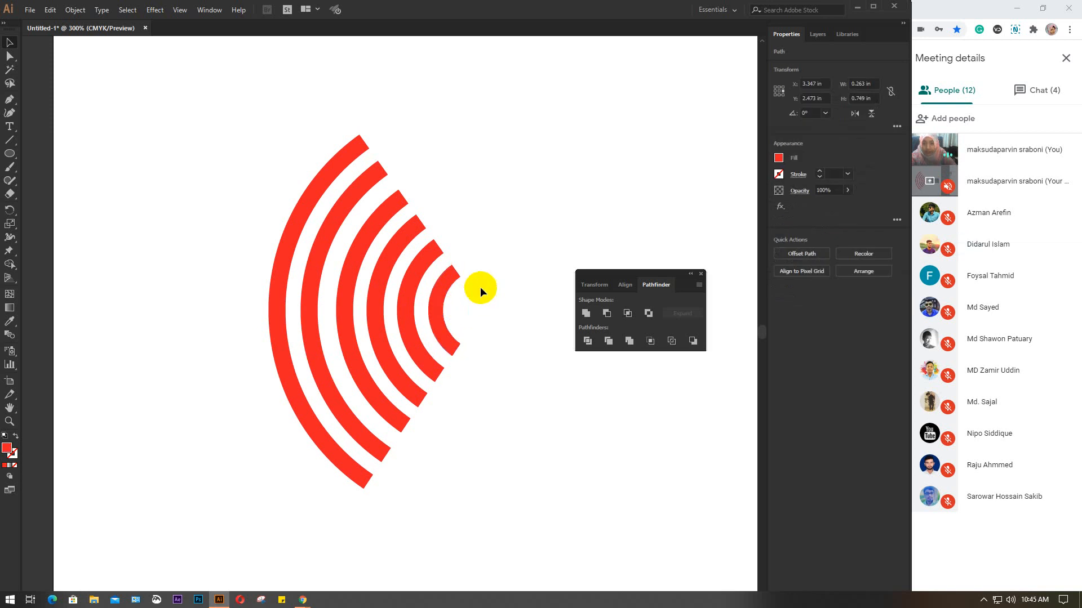
left_click(360, 185)
left_click(409, 240)
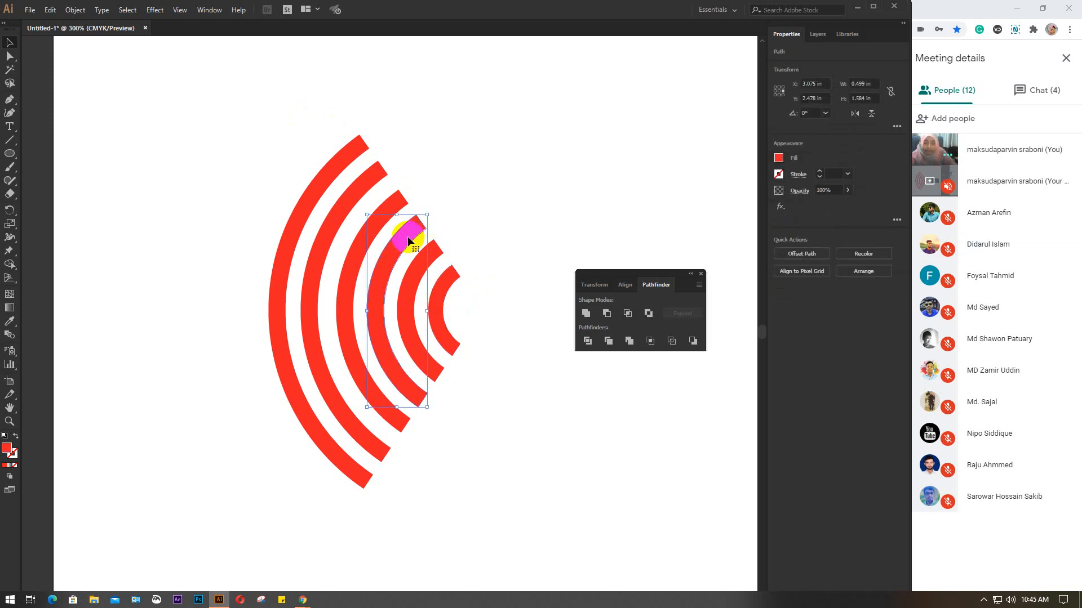
left_click_drag(409, 240, 411, 240)
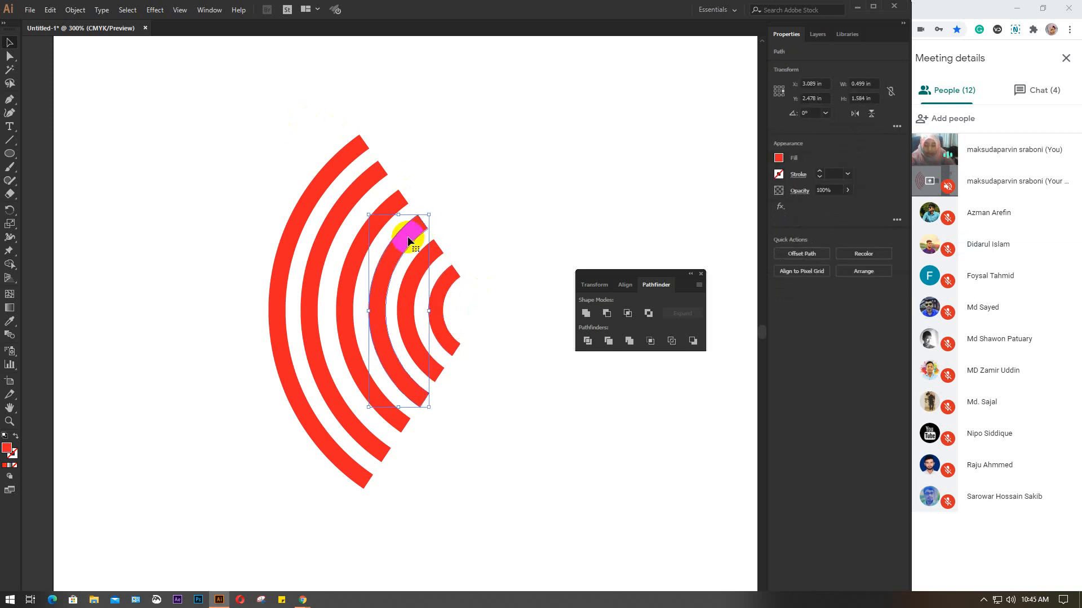
left_click_drag(408, 240, 440, 252)
left_click(456, 278)
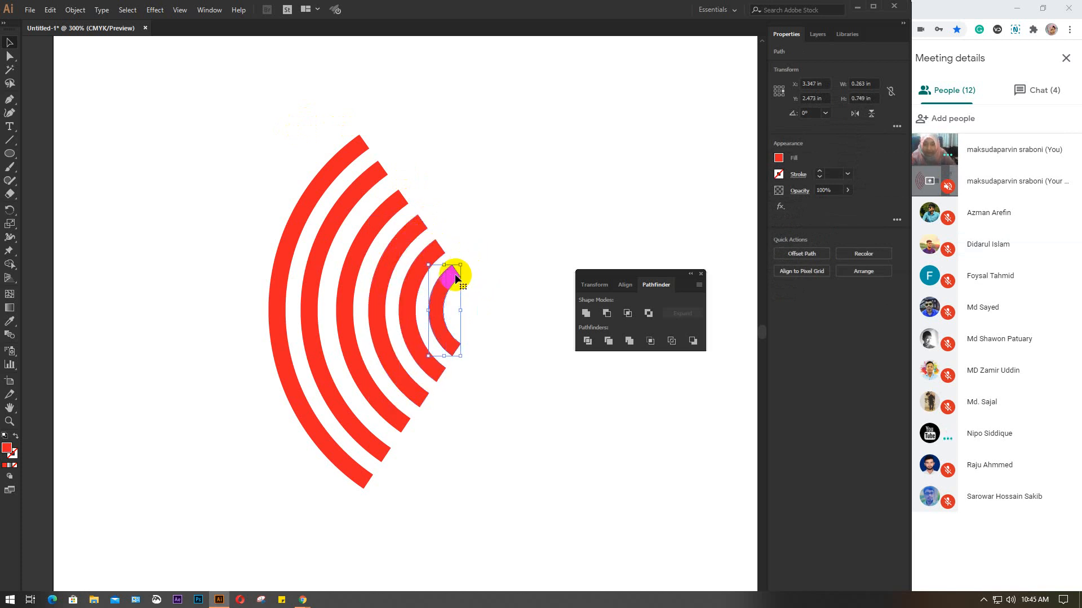
left_click_drag(197, 127, 525, 513)
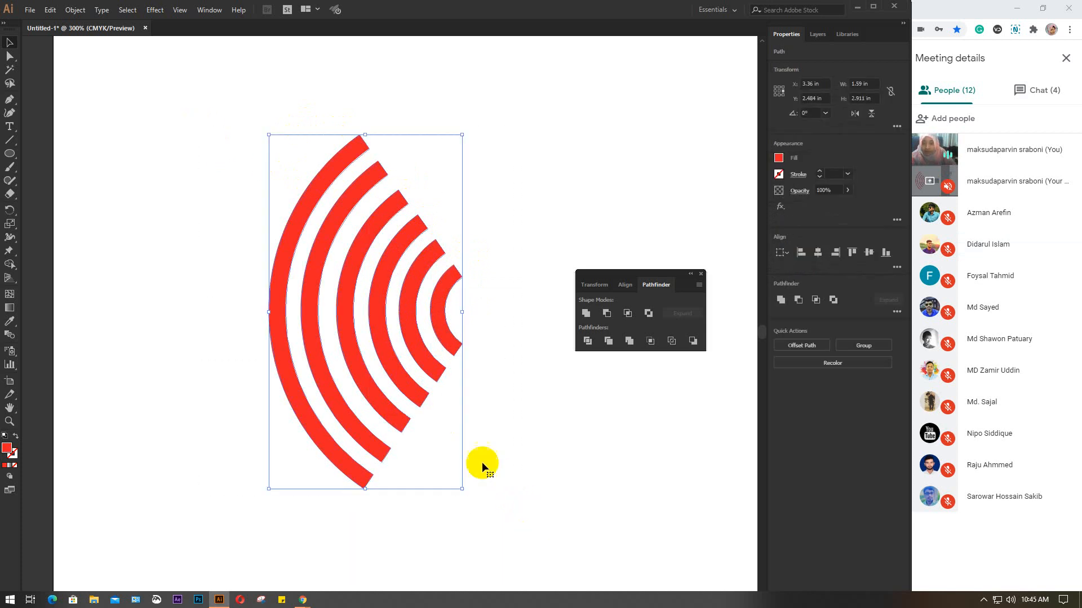
left_click(505, 326)
- Draw a red circle about 0.36 in in diameter just to the right of the innermost arc
left_click(8, 155)
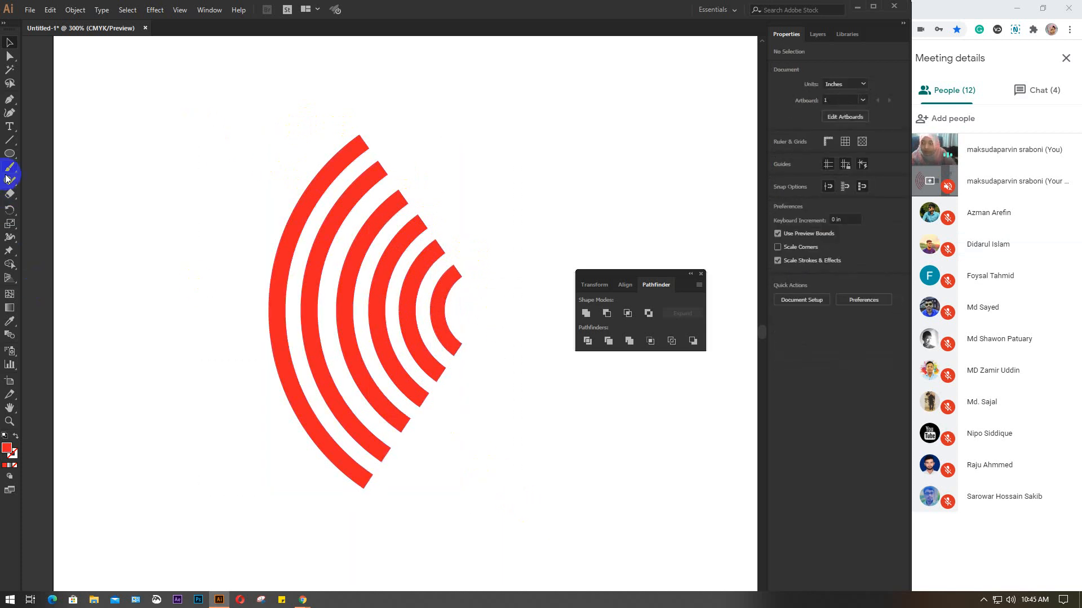
left_click_drag(471, 294, 497, 332)
key("c")
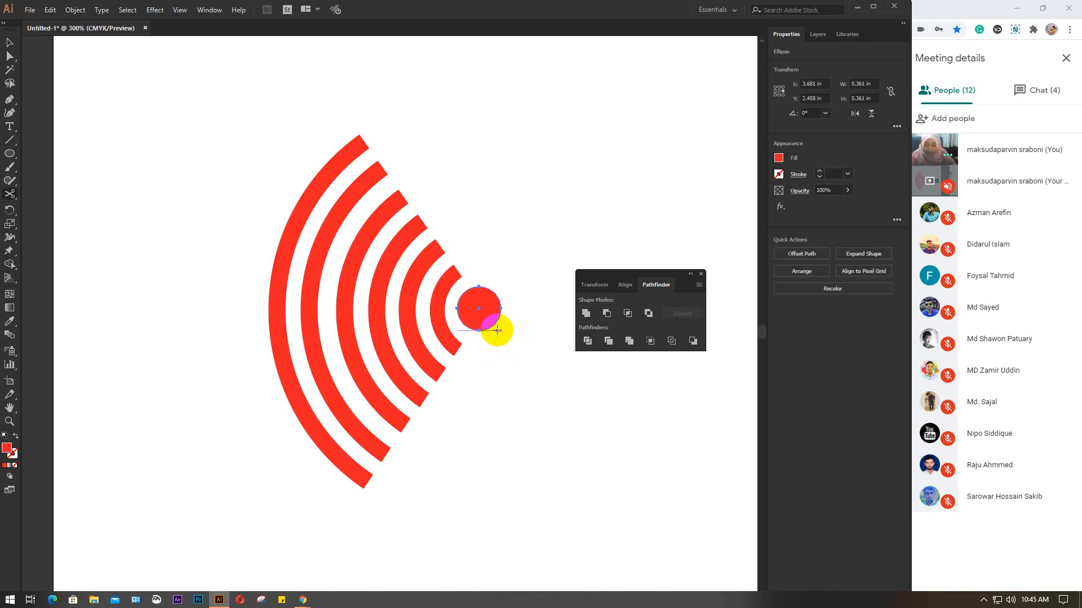
- Align the circle and all the arcs on their vertical centers
key("v")
left_click_drag(245, 166, 554, 415)
left_click(869, 252)
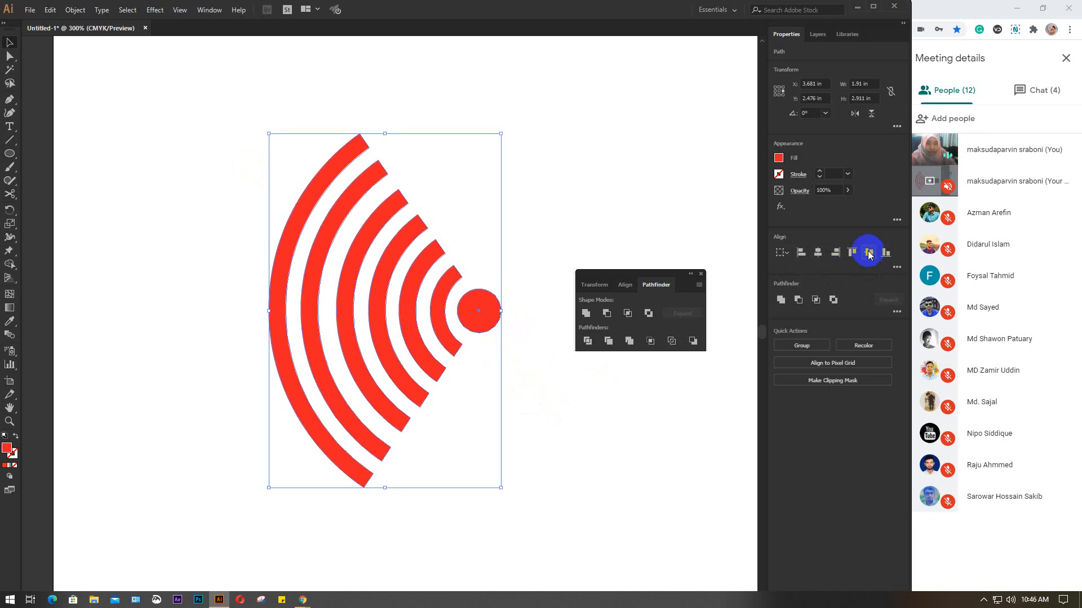
left_click(603, 186)
- Change the fill of all the arcs and the circle to blue
key("ctrl+minus")
scroll(604, 186, "down", 1)
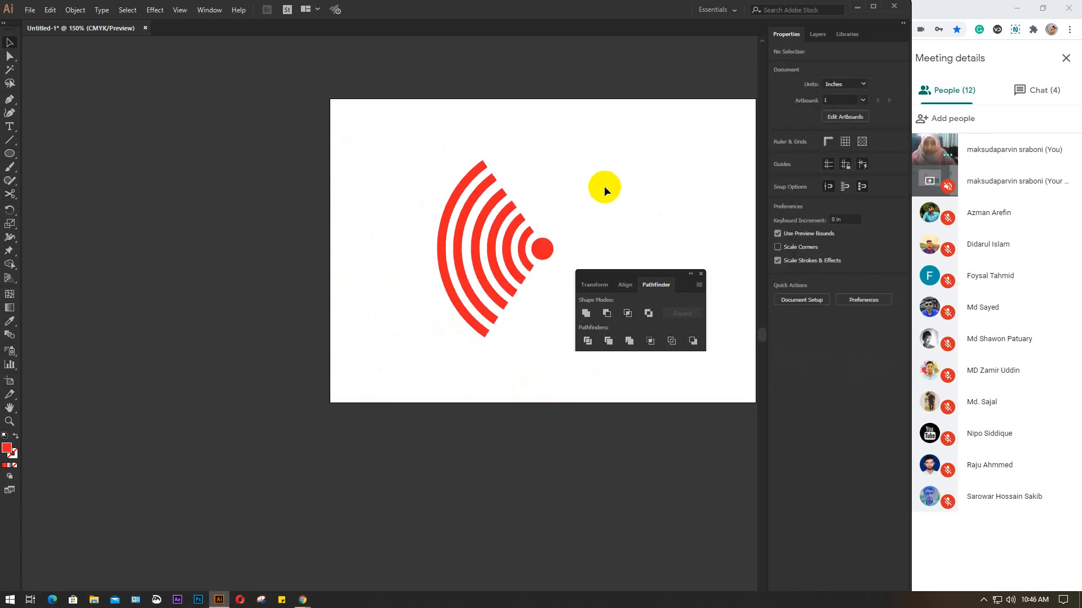
key("space")
left_click_drag(604, 191, 457, 203)
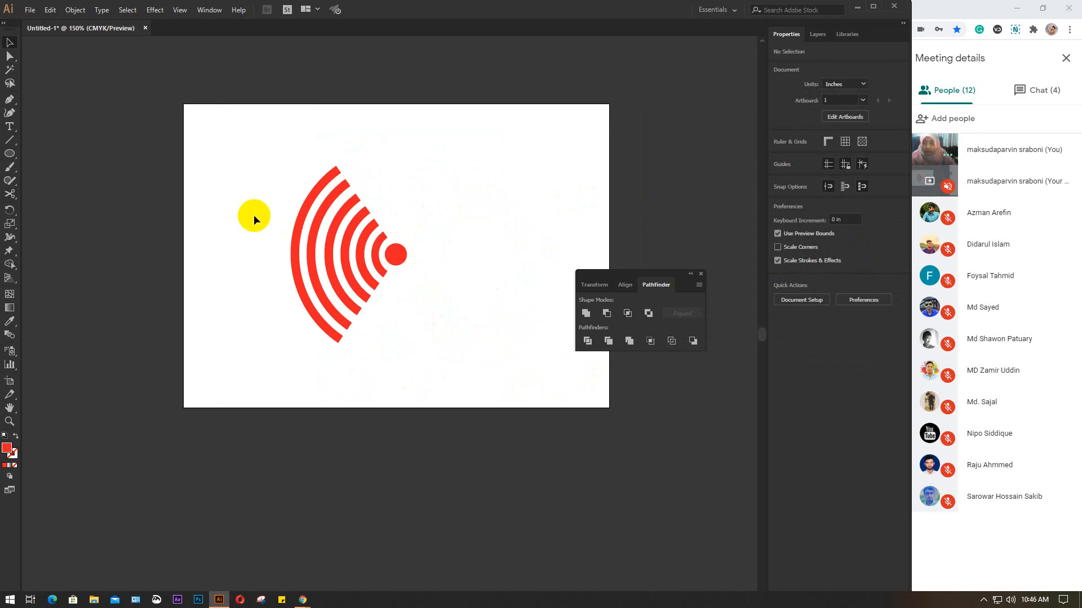
left_click_drag(262, 196, 491, 369)
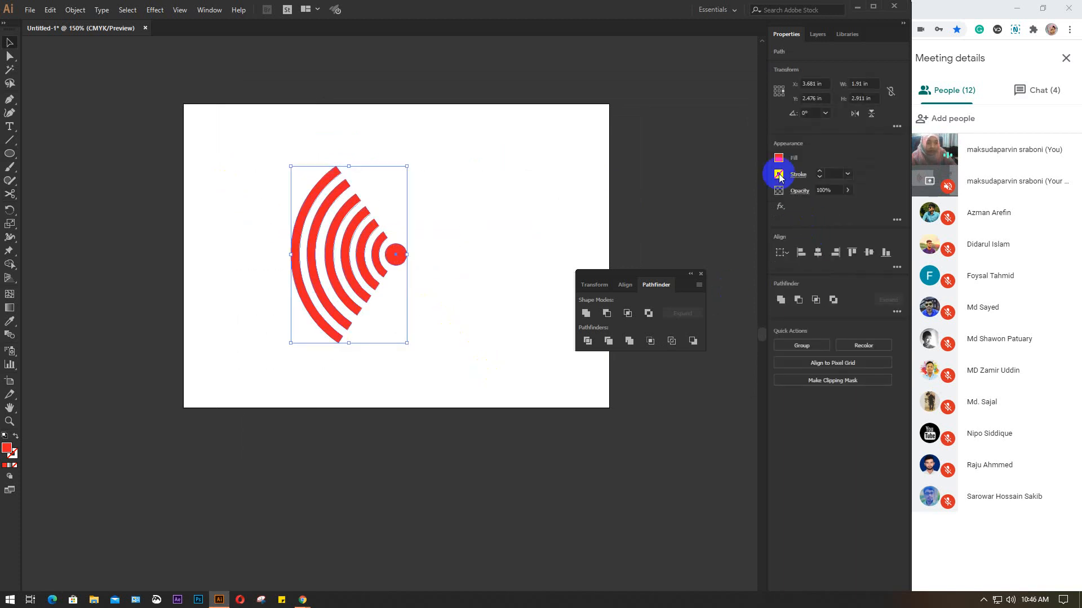
left_click(778, 158)
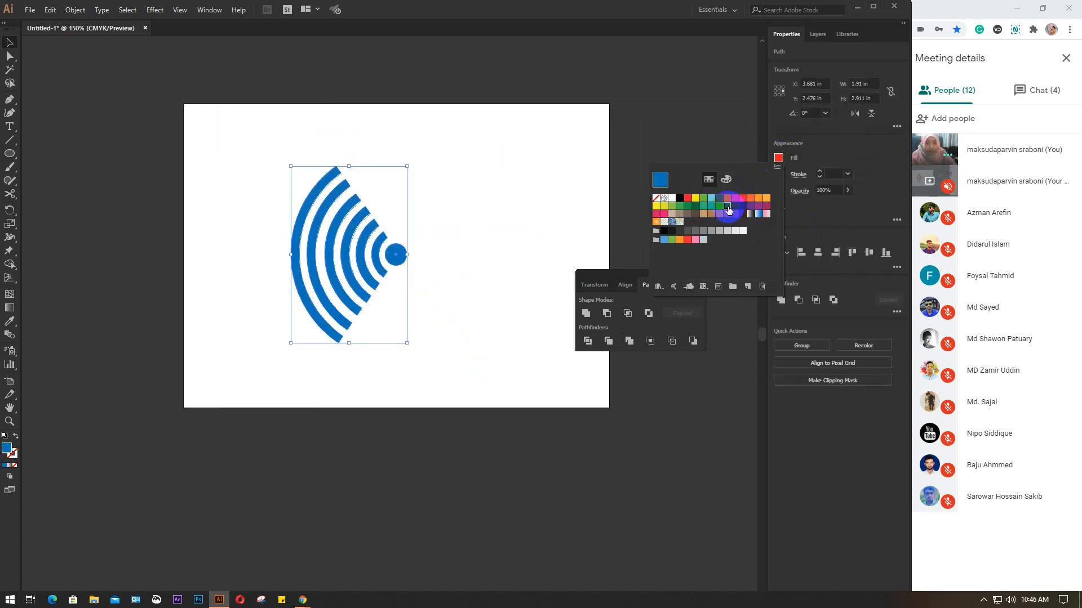
left_click(498, 184)
left_click(498, 183)
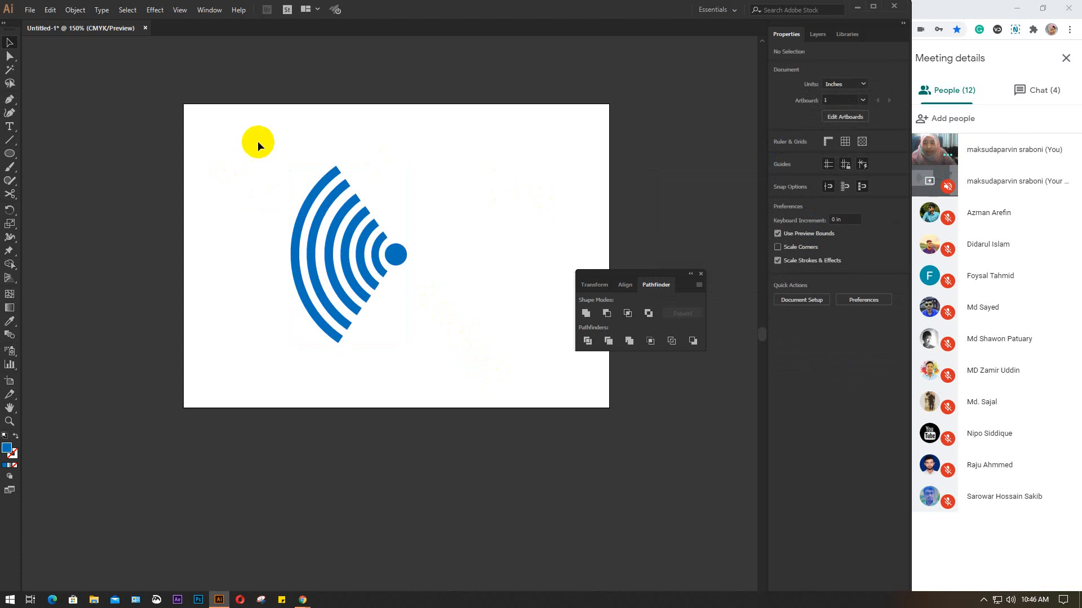
- Move the blue symbol about 0.58 in left and 0.11 in down, and add the text NET to its right
left_click_drag(258, 145, 422, 365)
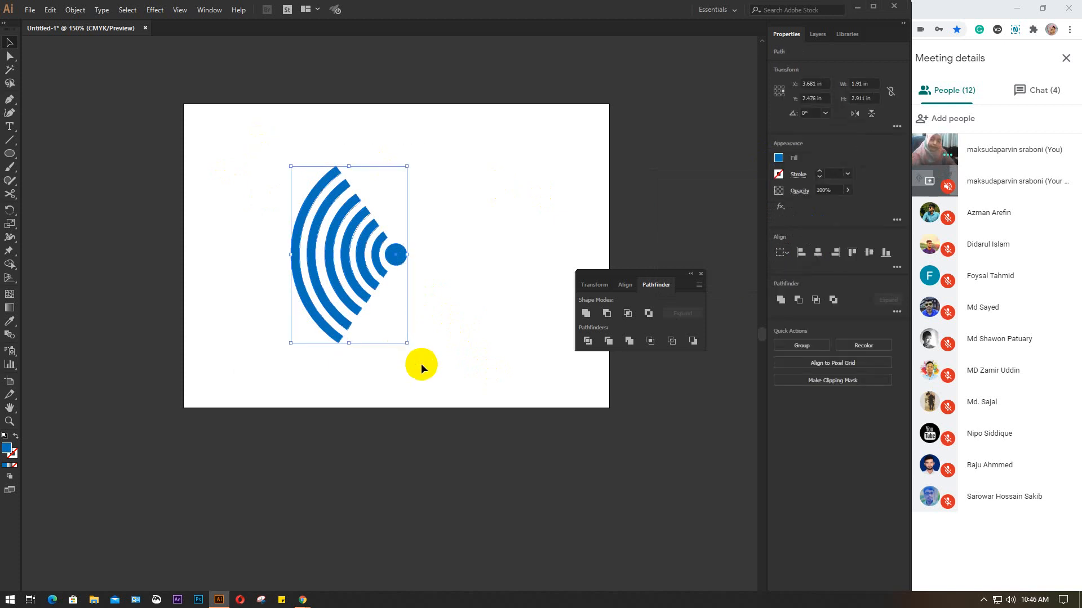
left_click_drag(305, 213, 271, 226)
left_click(10, 126)
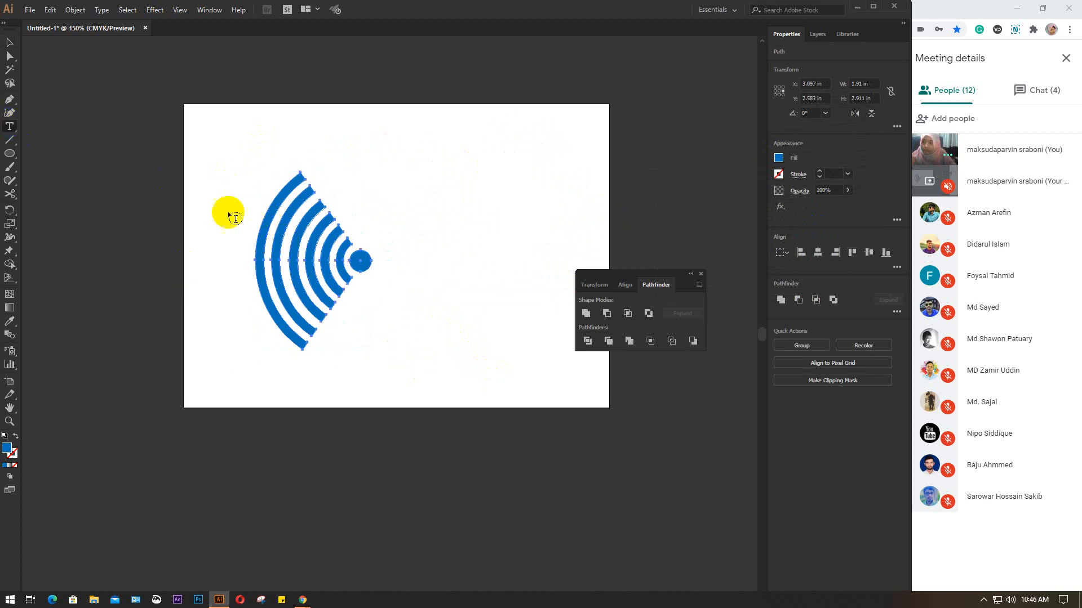
left_click(451, 259)
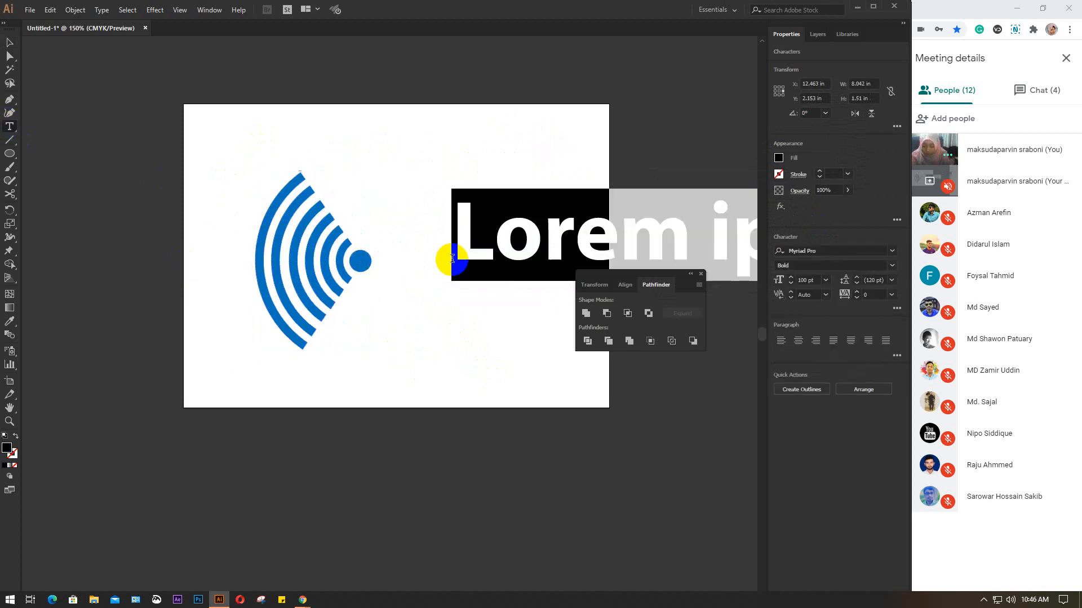
type("NET")
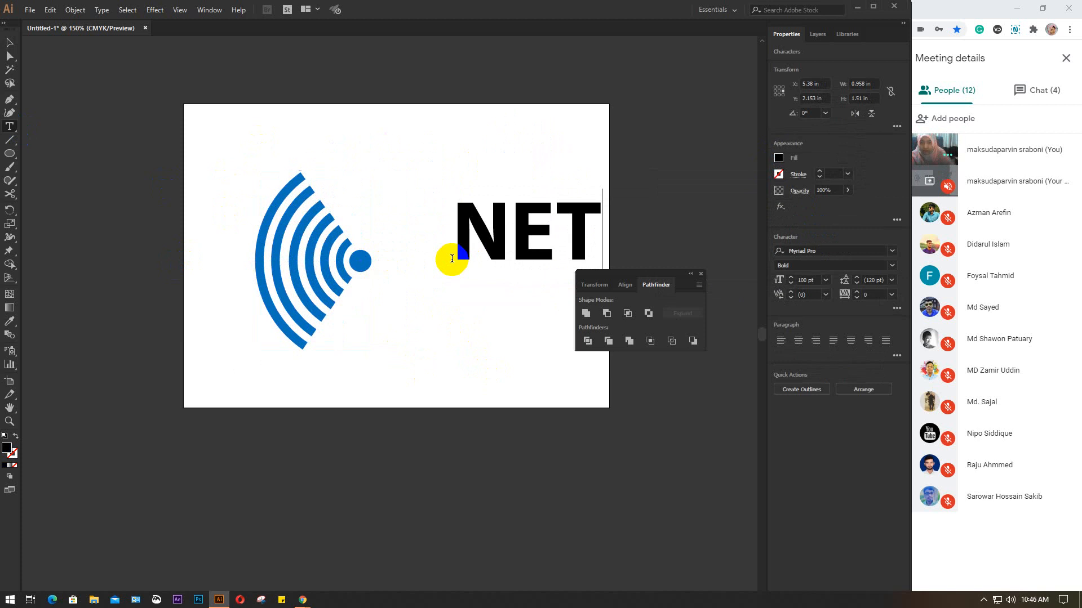
left_click(10, 43)
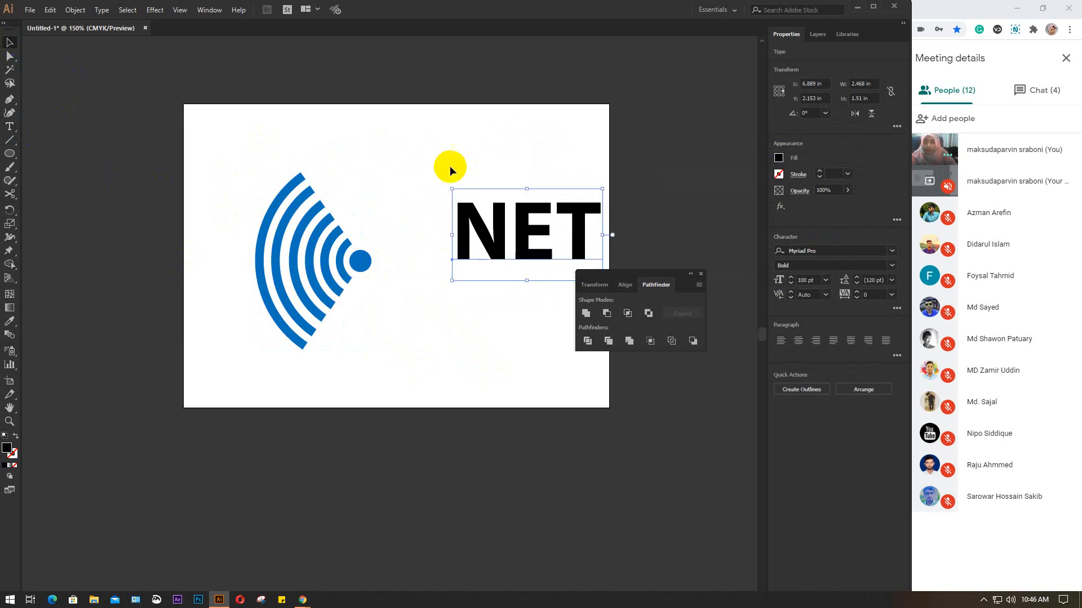
- Fill the NET text with dark blue and place it directly beside the symbol's circle
left_click(779, 158)
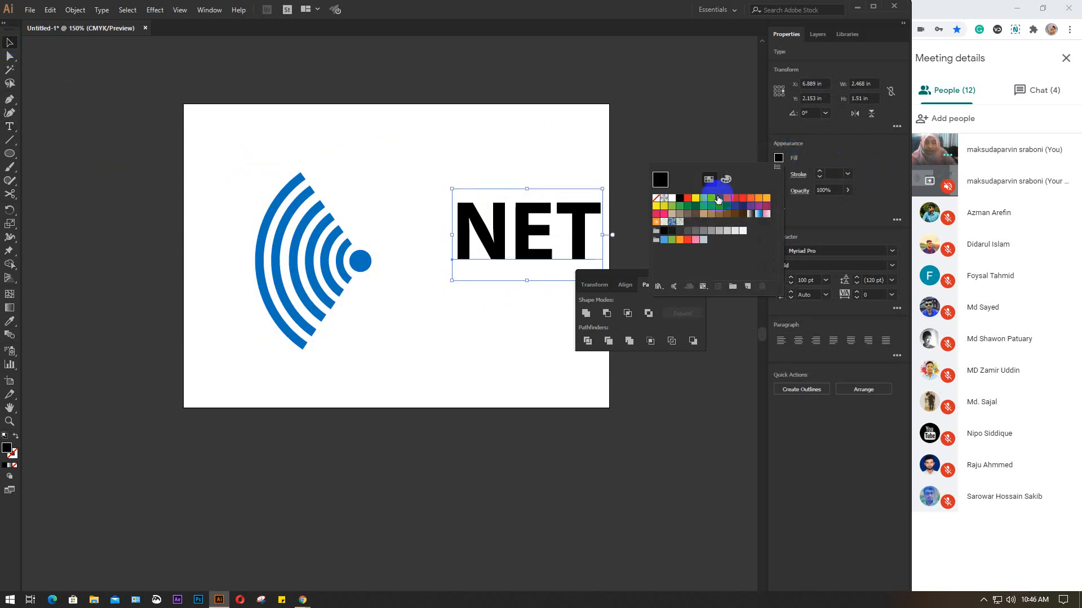
left_click(736, 206)
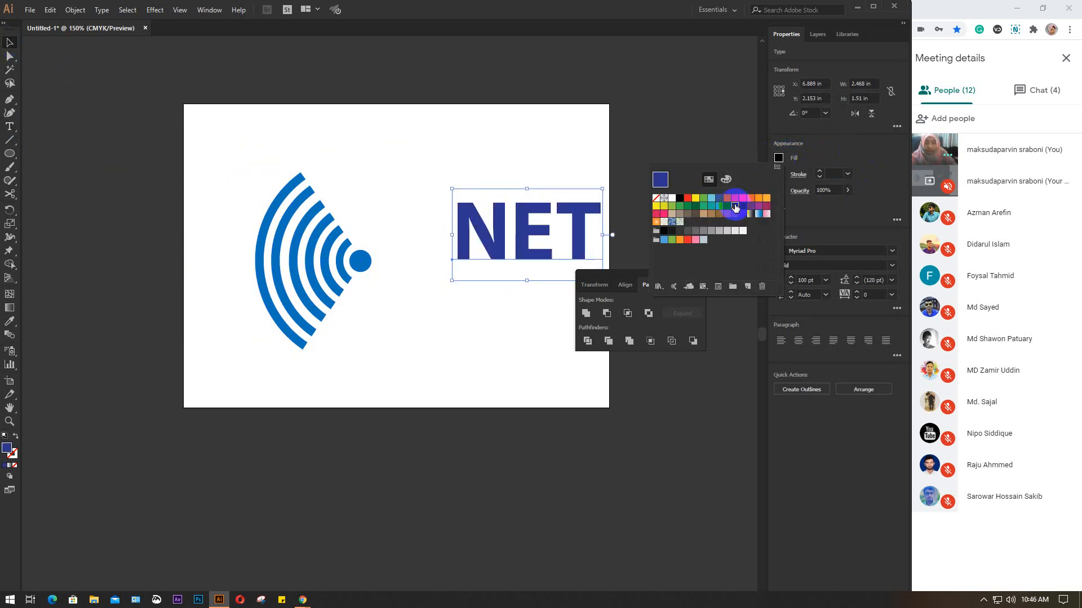
left_click(503, 225)
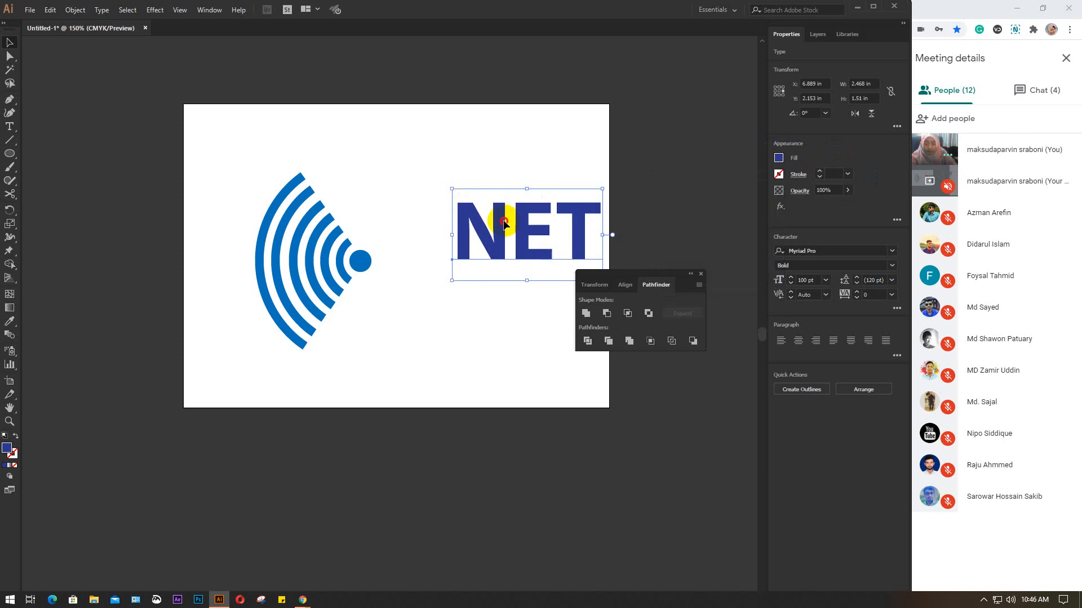
left_click_drag(504, 225, 423, 249)
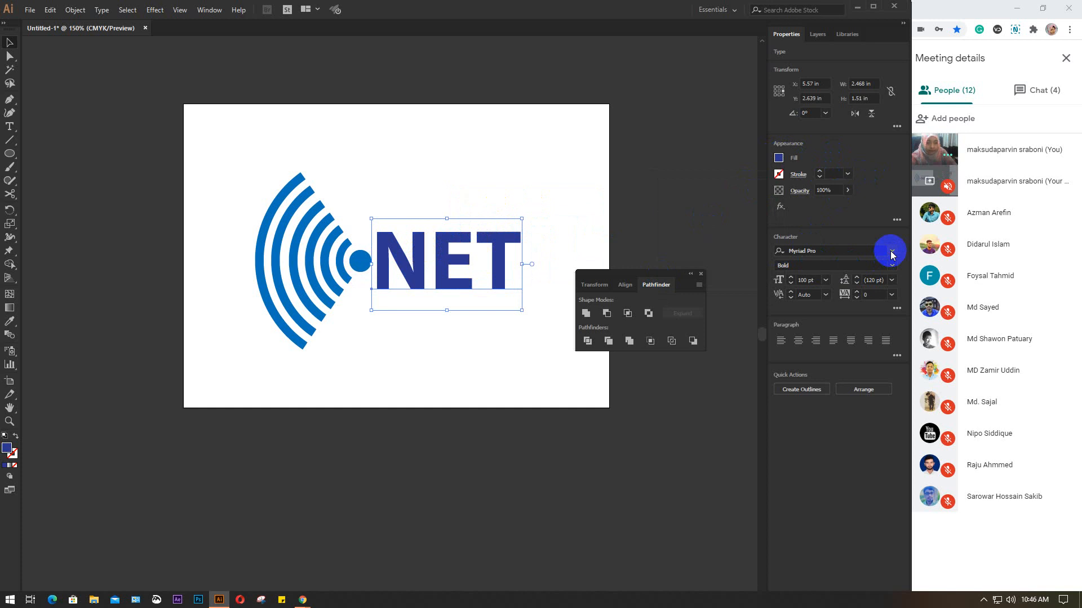
- Browse the available fonts and change the NET text's font to Herculanum
left_click(892, 253)
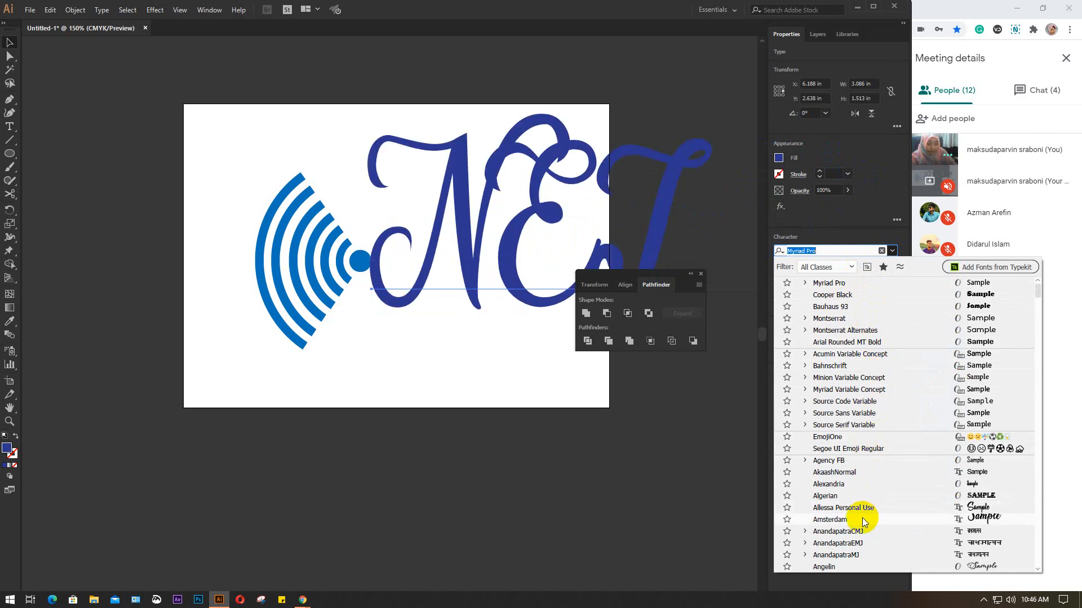
scroll(862, 519, "down", 10)
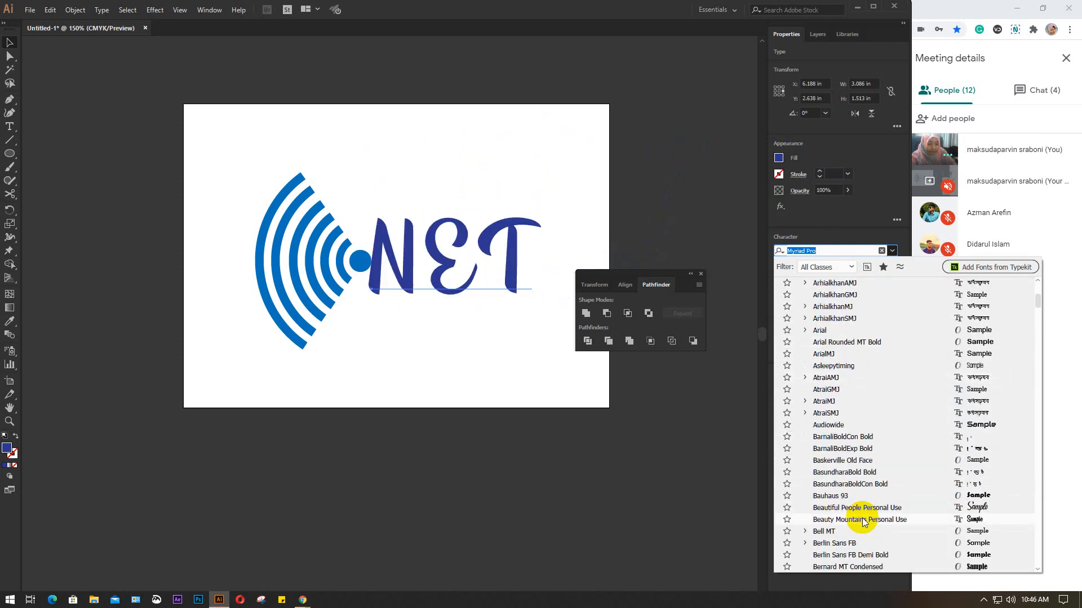
scroll(862, 518, "down", 3)
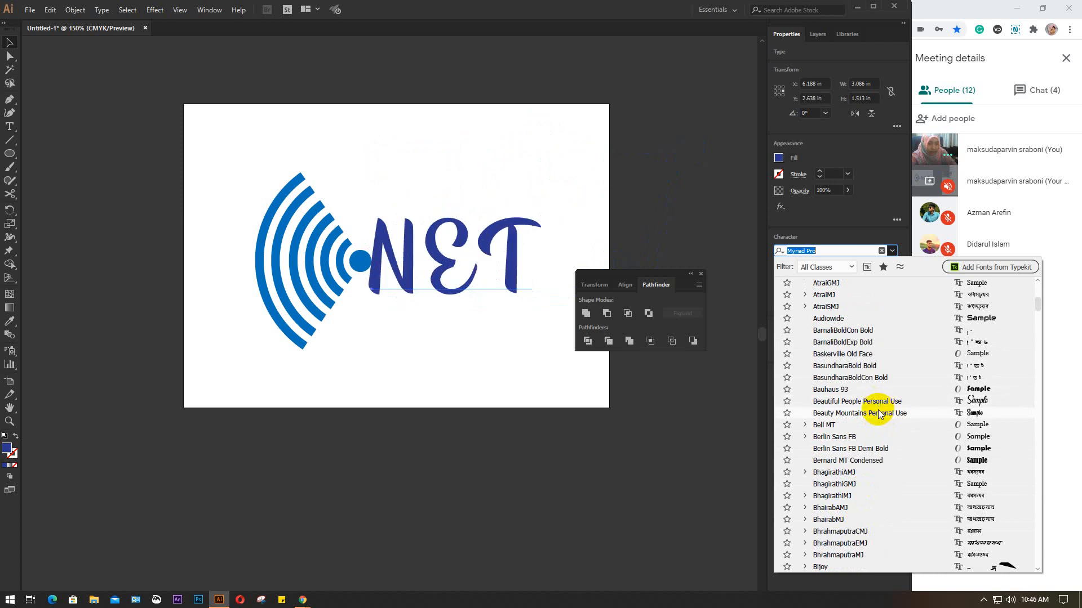
scroll(878, 414, "down", 8)
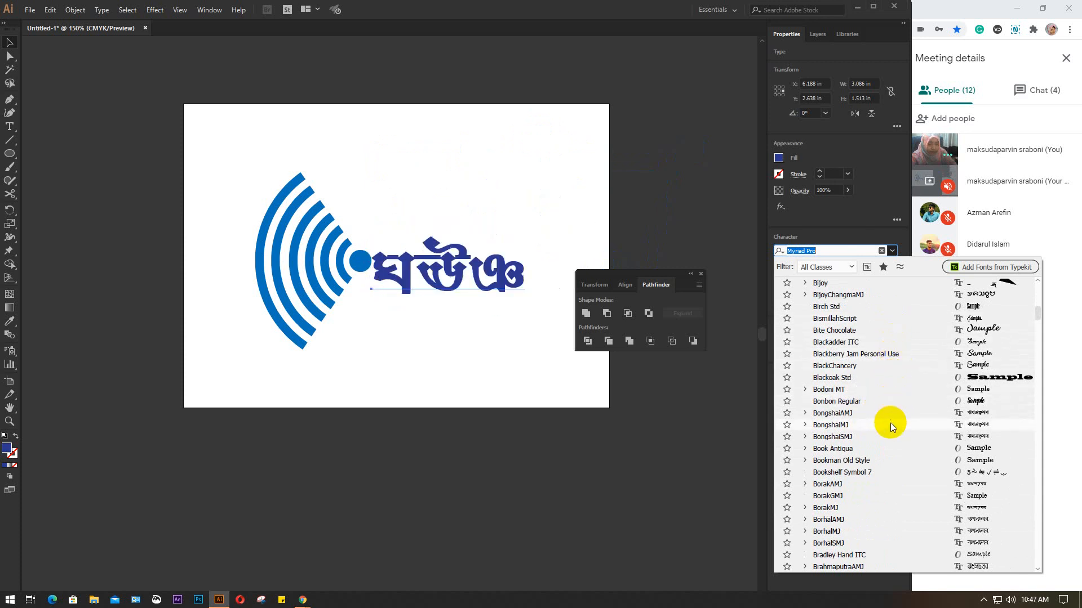
scroll(897, 442, "down", 5)
scroll(899, 439, "down", 4)
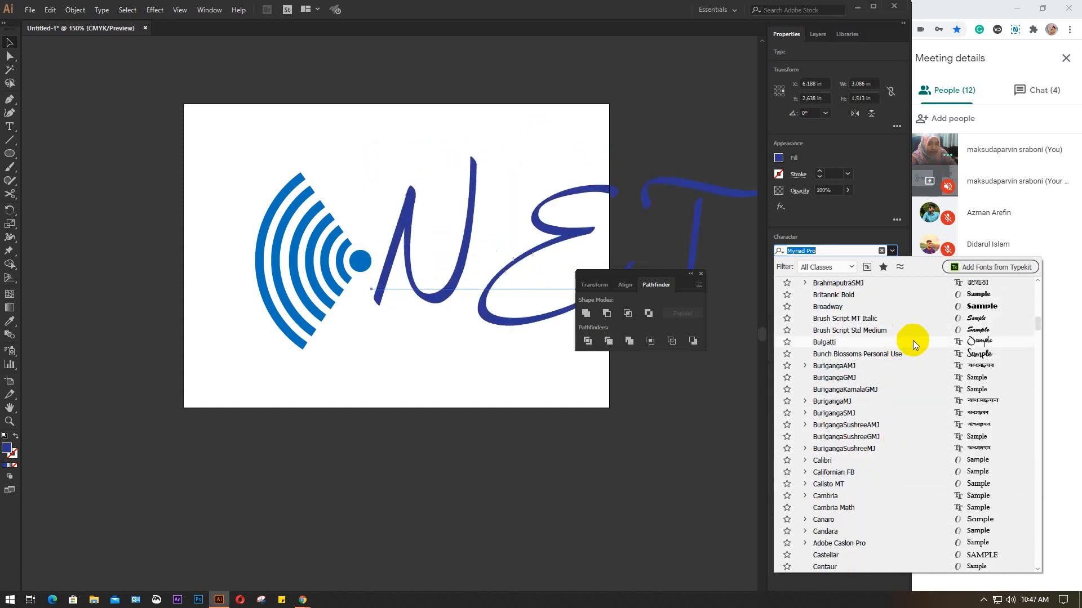
scroll(911, 374, "down", 5)
scroll(910, 374, "down", 8)
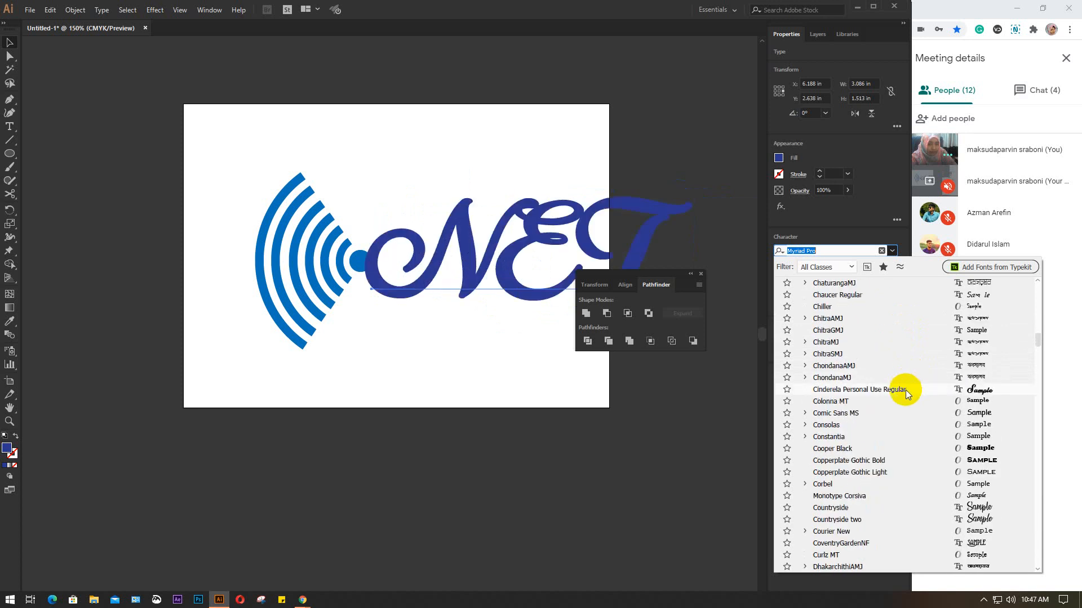
scroll(905, 390, "down", 3)
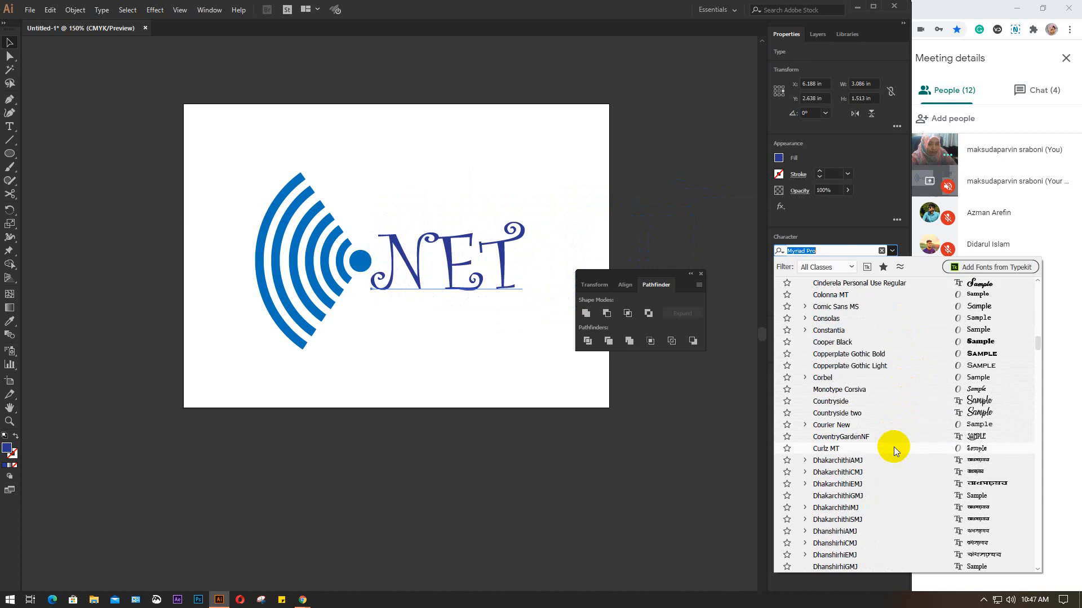
scroll(894, 447, "down", 9)
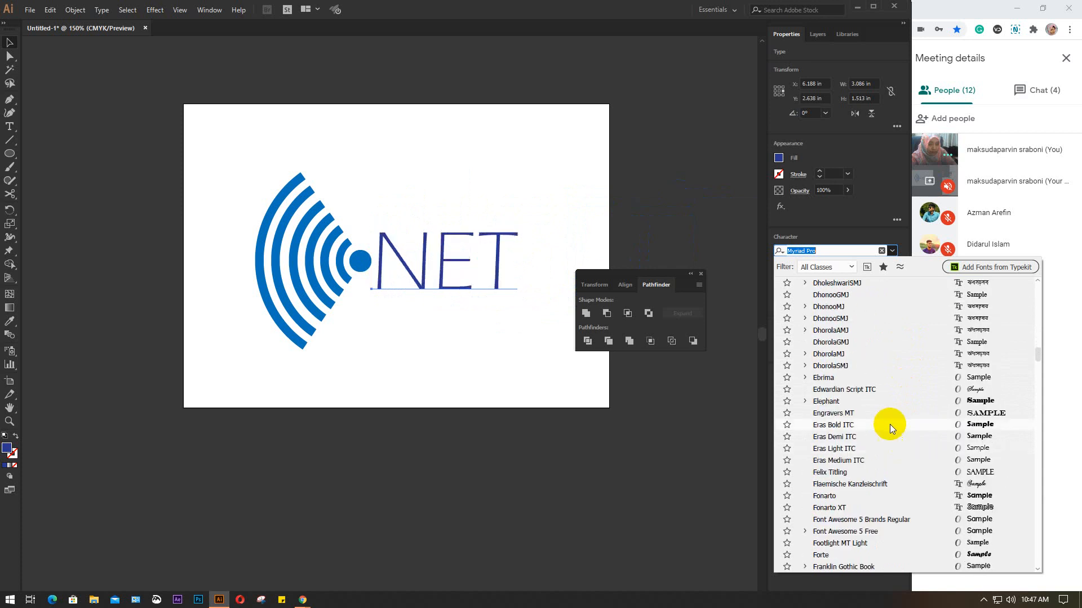
scroll(888, 390, "down", 6)
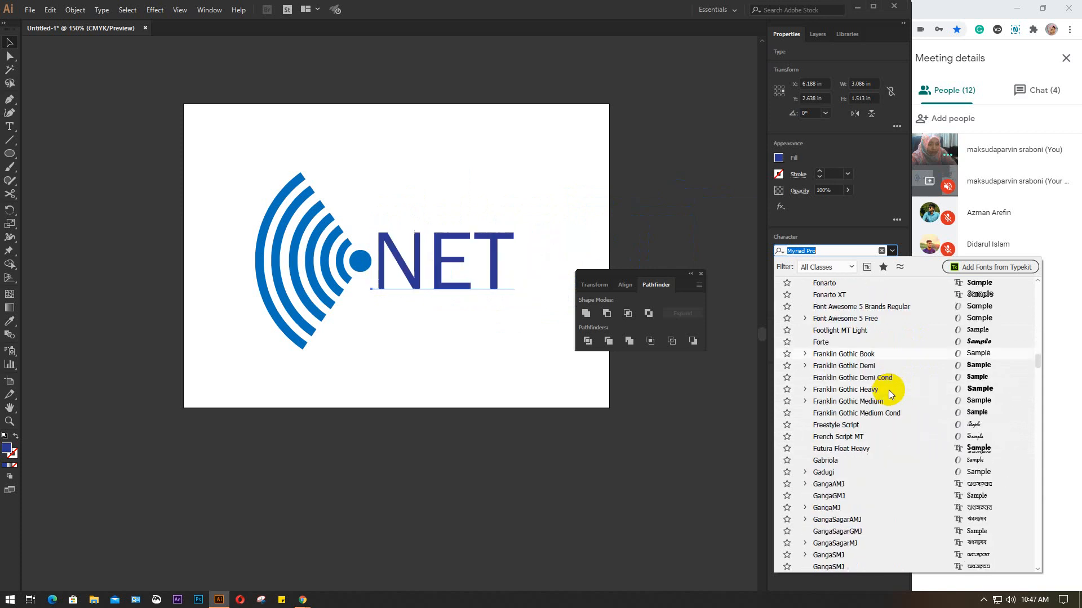
scroll(888, 389, "down", 1)
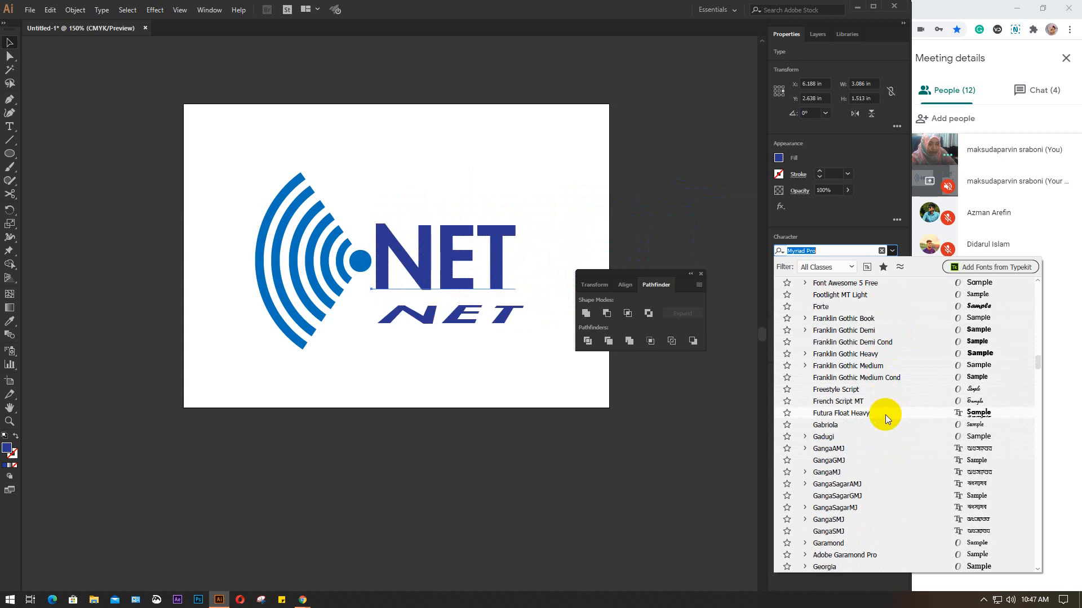
scroll(886, 404, "down", 9)
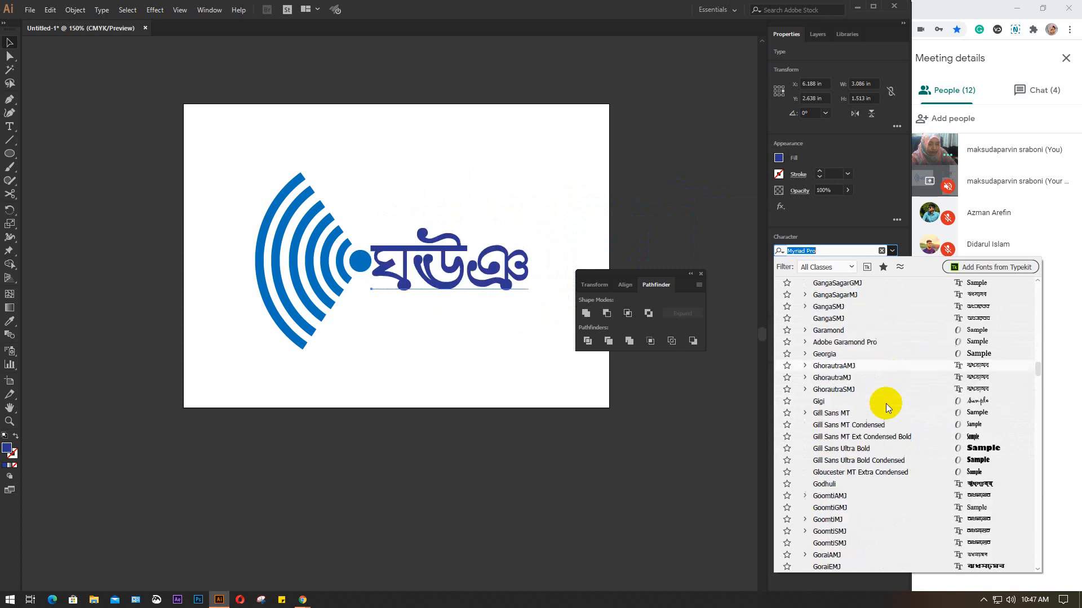
scroll(885, 403, "down", 5)
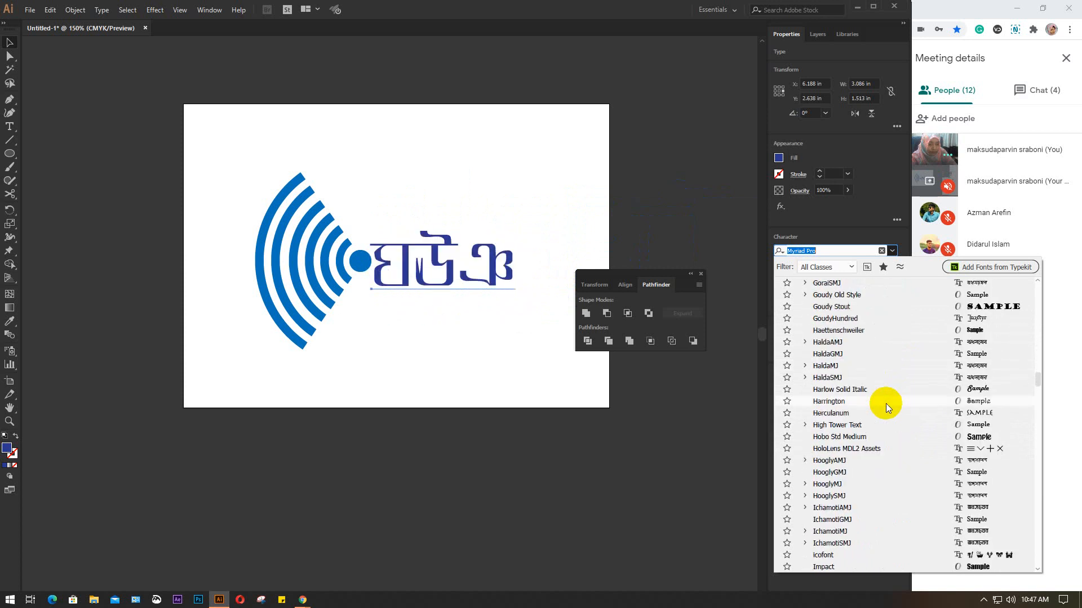
left_click(882, 413)
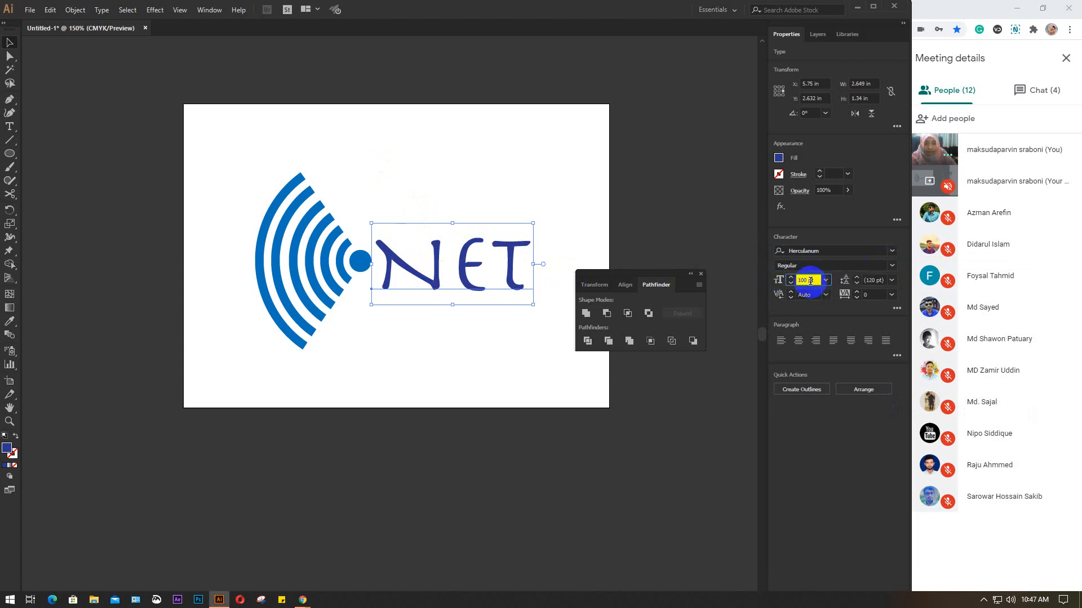
- Reduce the NET text's font size to 56 pt and move it up about 0.21 in, level with the symbol's circle
scroll(809, 280, "down", 20)
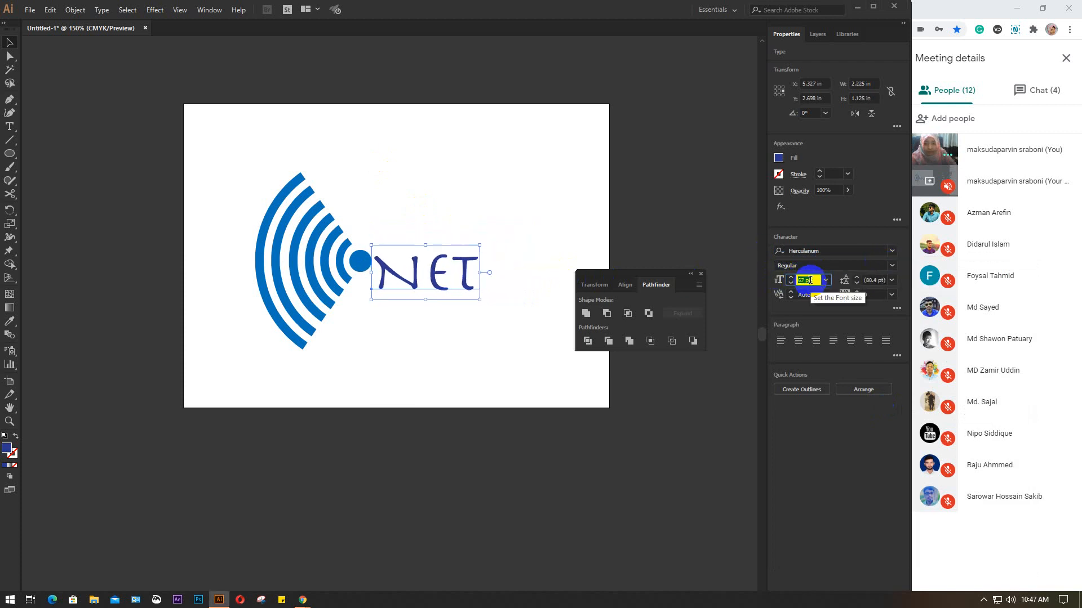
scroll(809, 281, "down", 11)
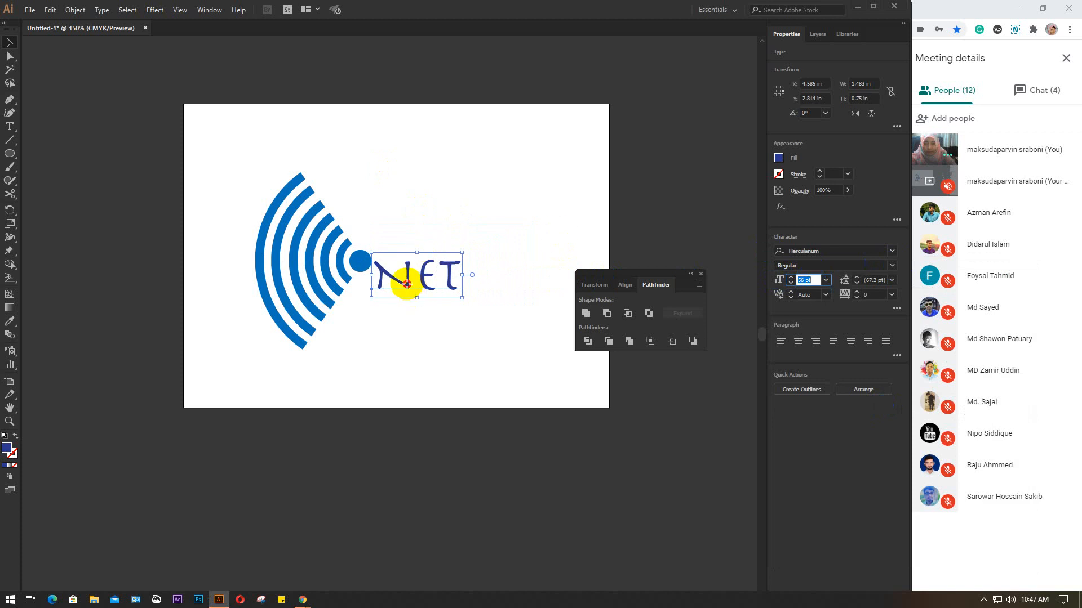
left_click_drag(407, 283, 407, 275)
- Fill the NET text with the same blue as the Wi-Fi symbol
left_click(779, 158)
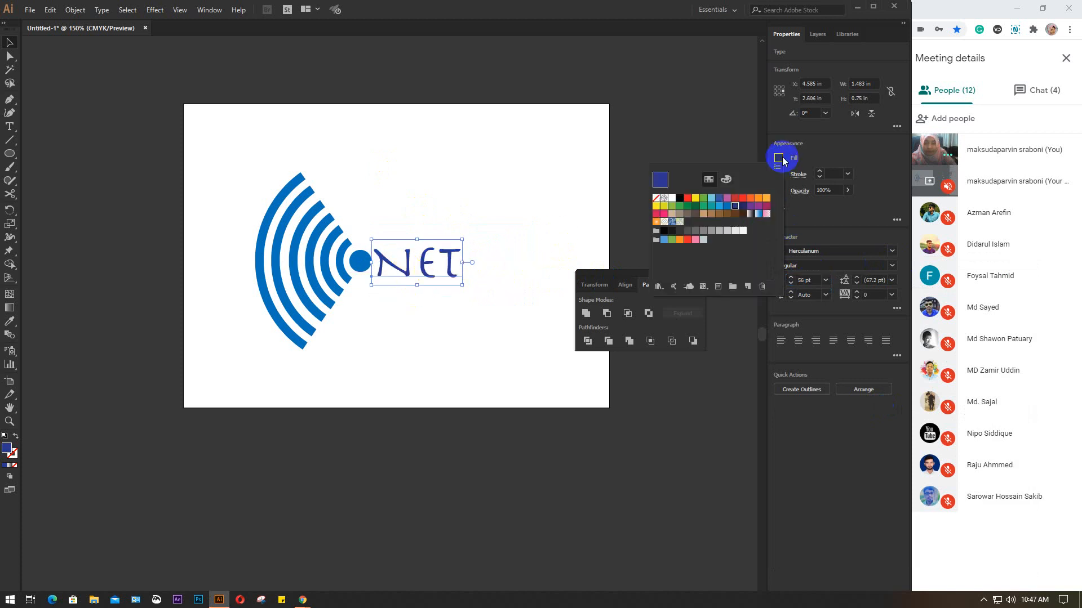
left_click(719, 205)
left_click(483, 171)
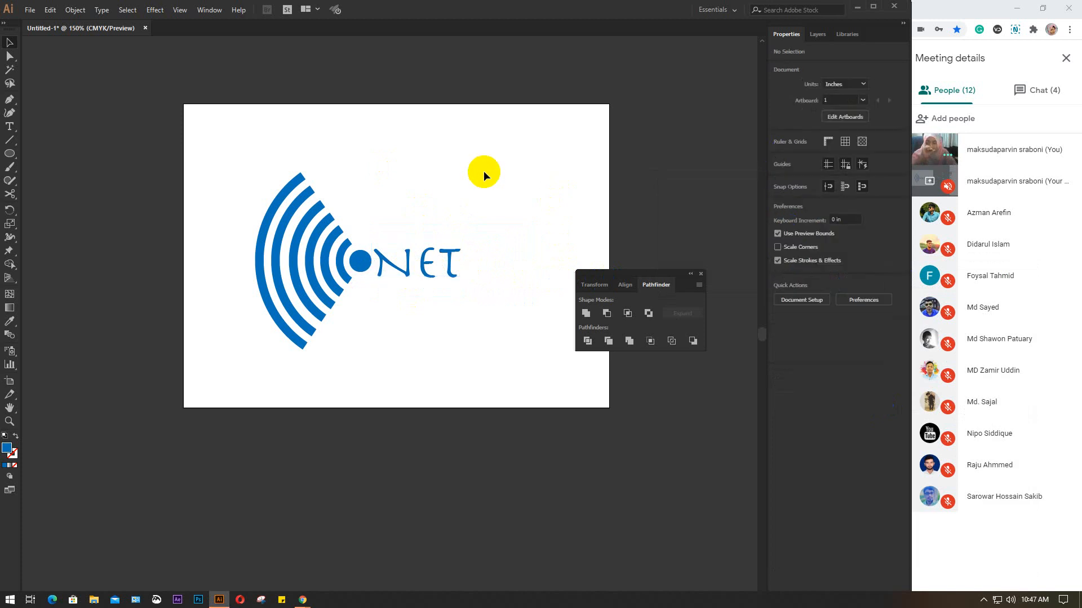
- Enlarge the NET text to about 89.43 pt and position it directly beside the symbol's circle
left_click(425, 267)
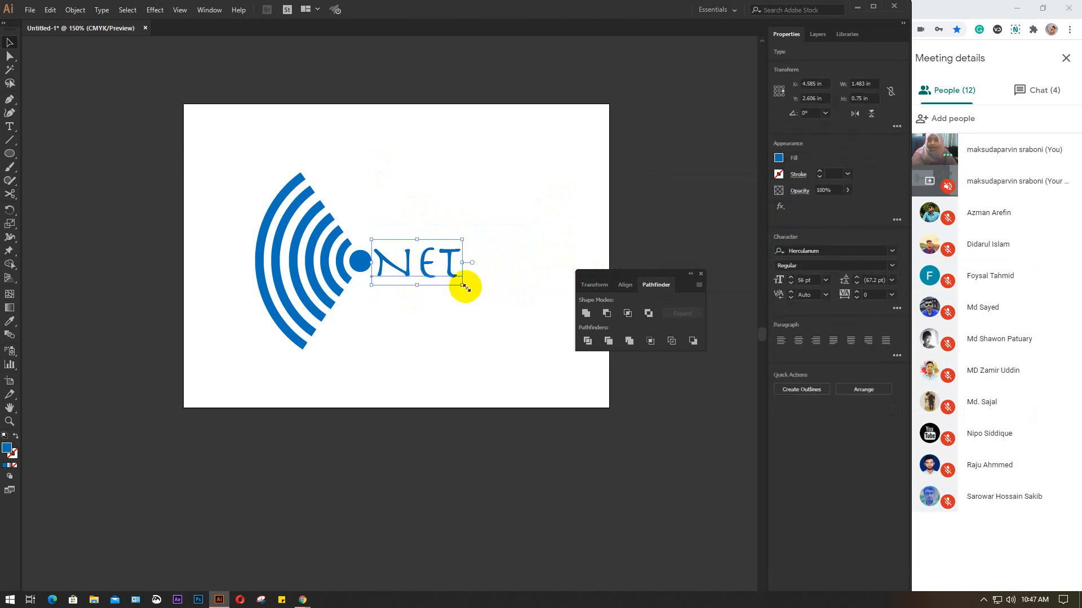
left_click_drag(465, 288, 491, 303)
left_click_drag(395, 275, 418, 271)
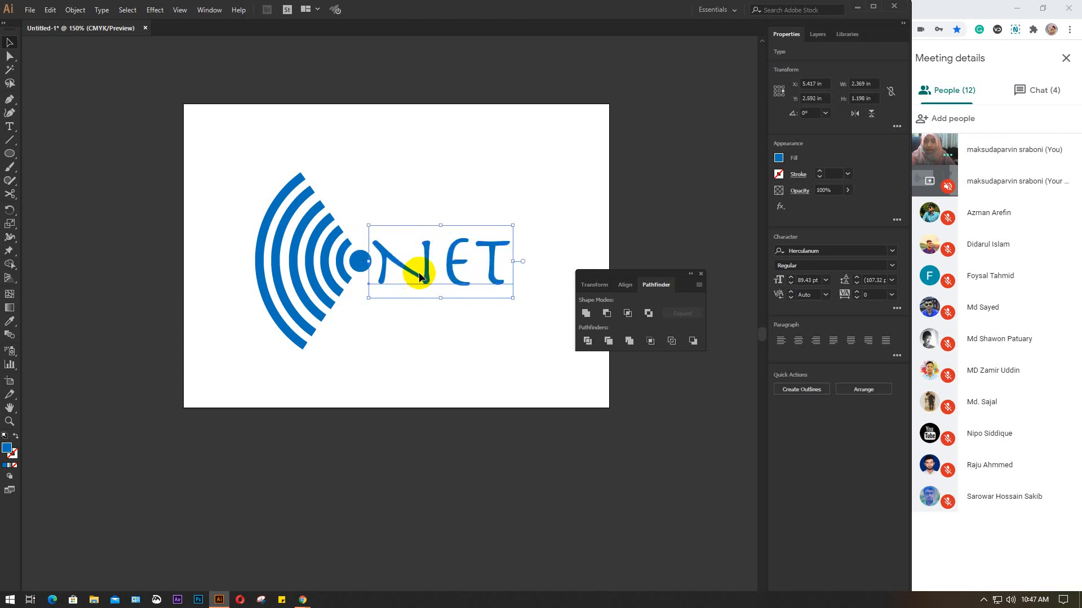
- Add a 5 pt stroke in the same blue to the NET text
left_click(779, 175)
left_click(726, 227)
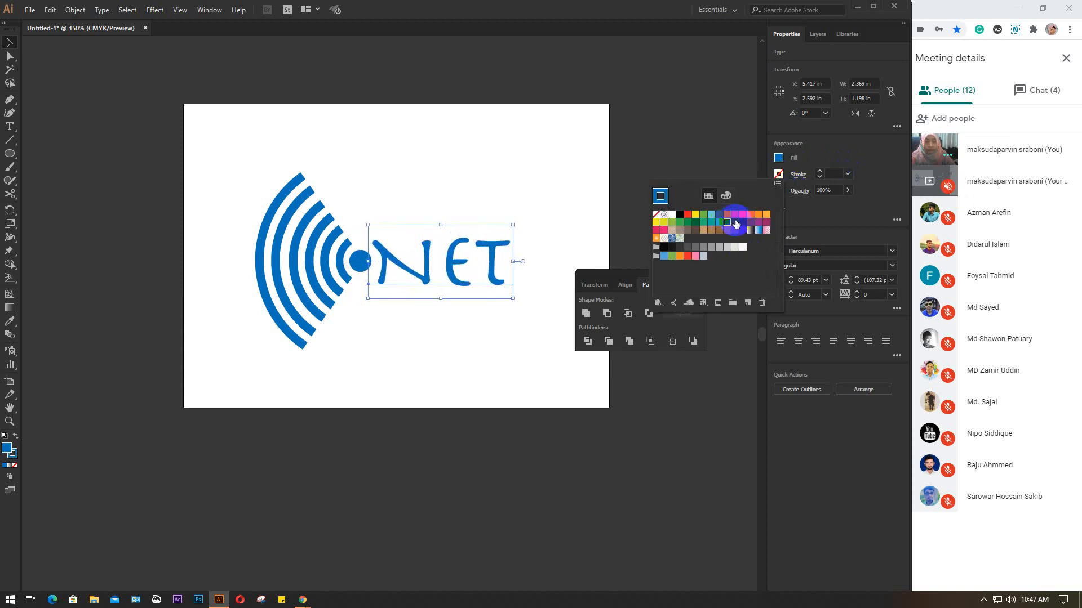
left_click(833, 173)
key("Up")
key("Up")
key("Up")
key("Up")
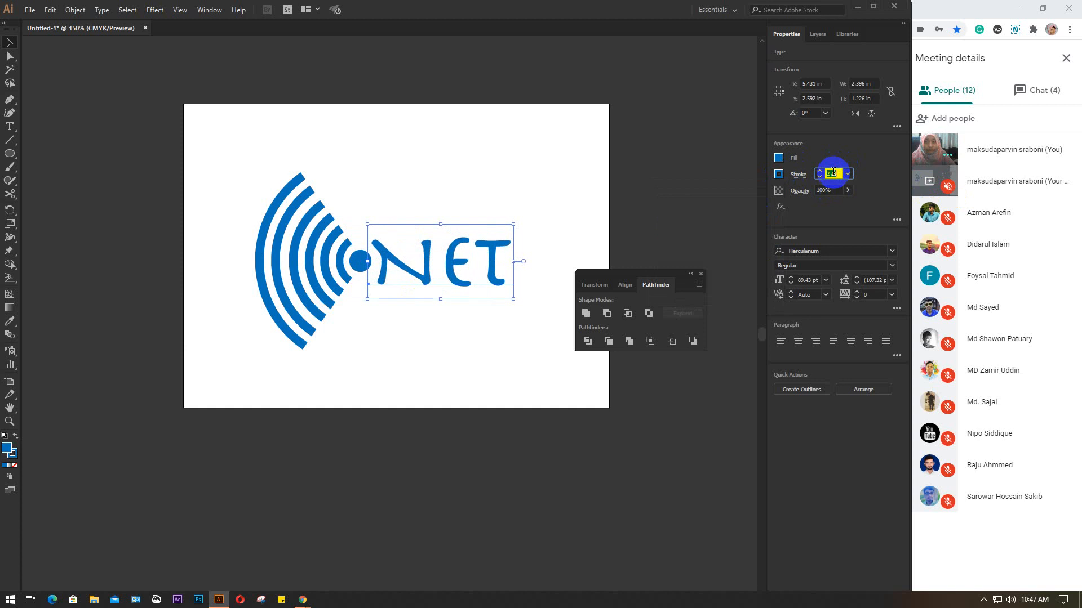
left_click(585, 145)
- Group the symbol with the NET text and move the group up about 3.82 in, mostly off the artboard
left_click_drag(245, 152, 508, 391)
key("ctrl+g")
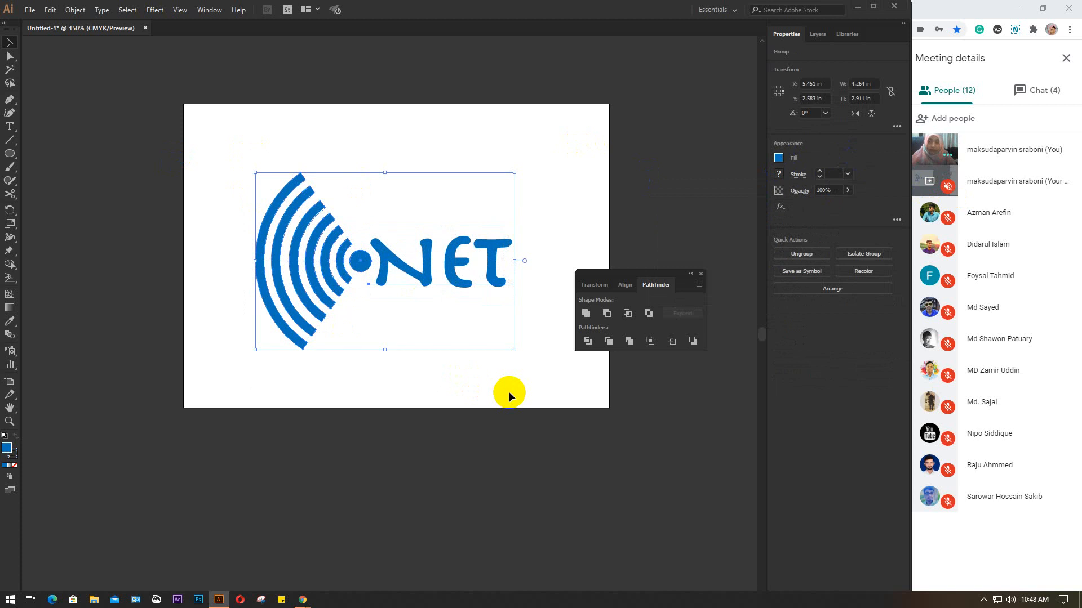
scroll(468, 313, "up", 3)
left_click_drag(322, 340, 353, 108)
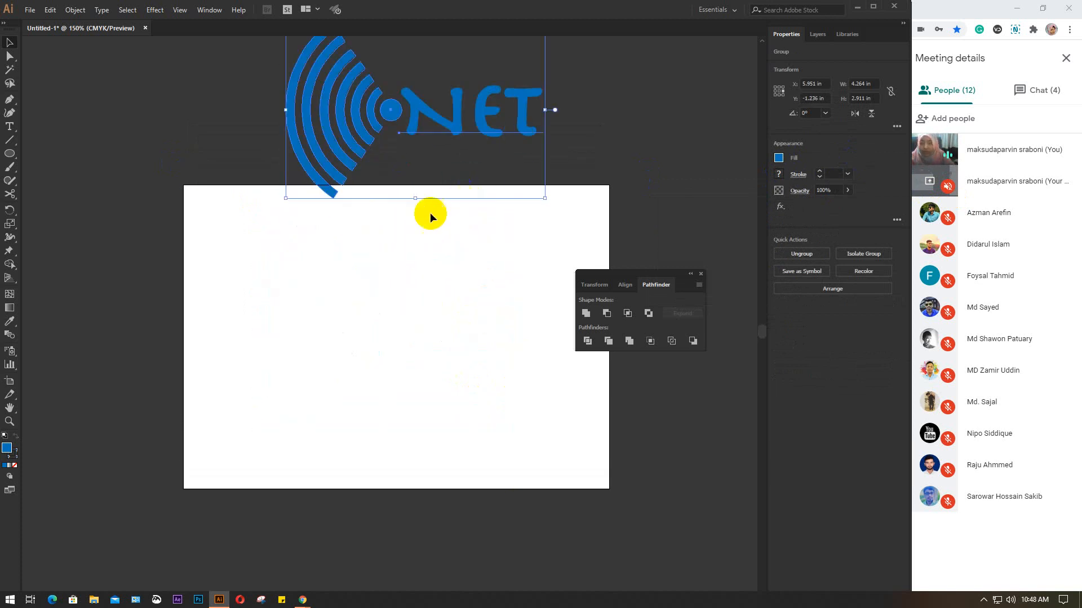
left_click(11, 153)
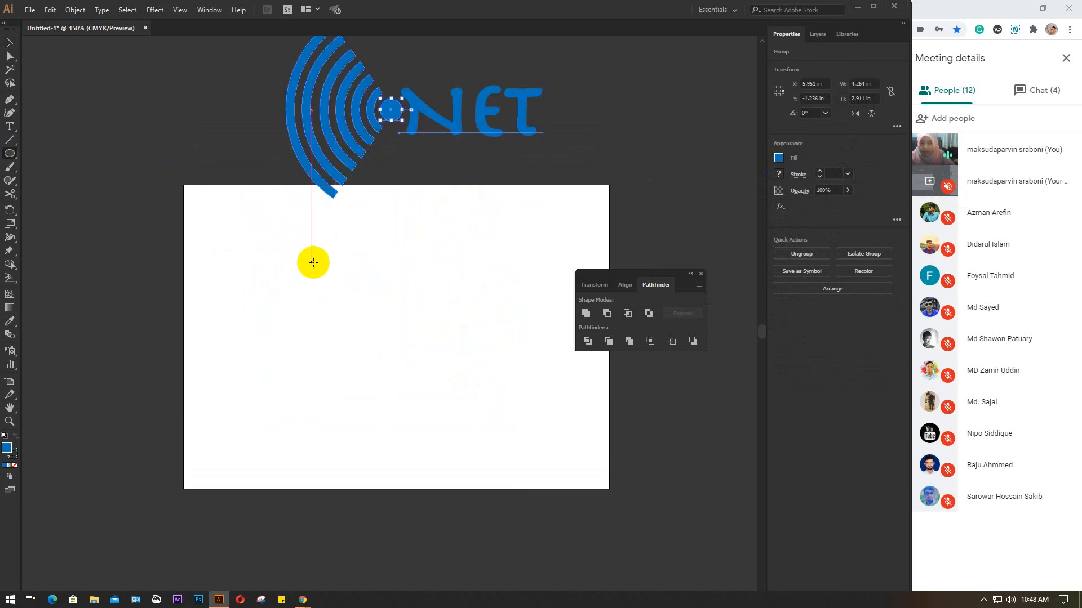
left_click_drag(312, 261, 472, 421)
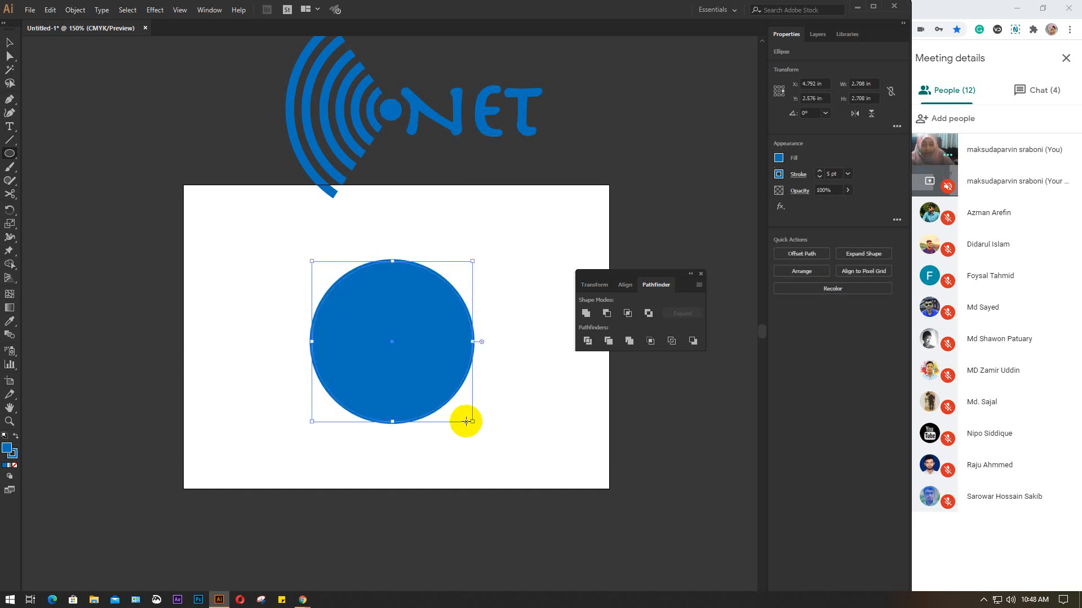
key("Delete")
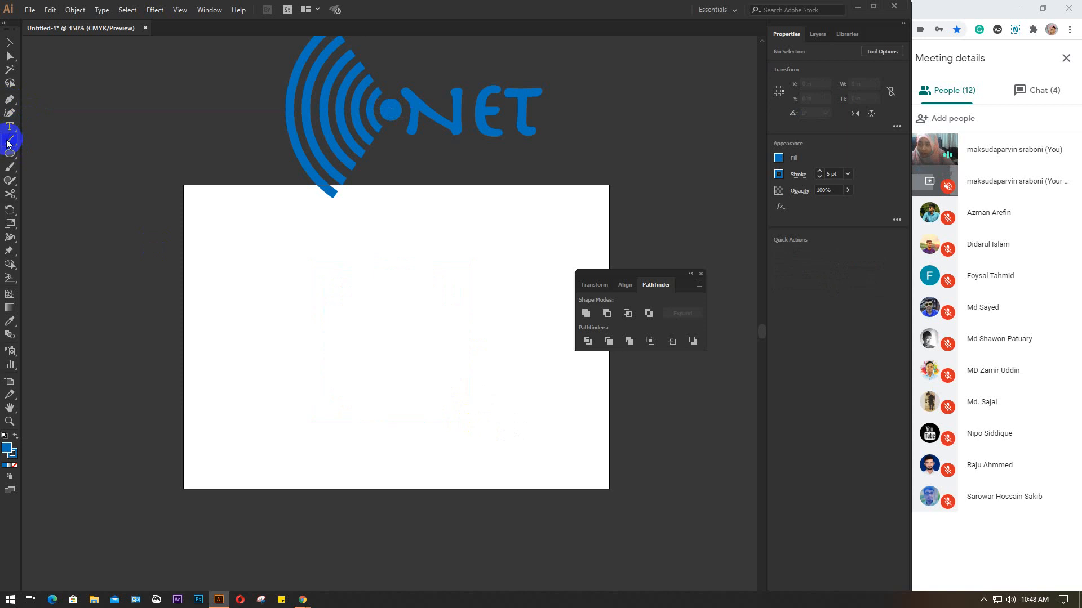
- Draw a narrow upright blue rectangle about 0.46 in wide and 2.89 in high on the artboard, without a stroke
left_click(9, 140)
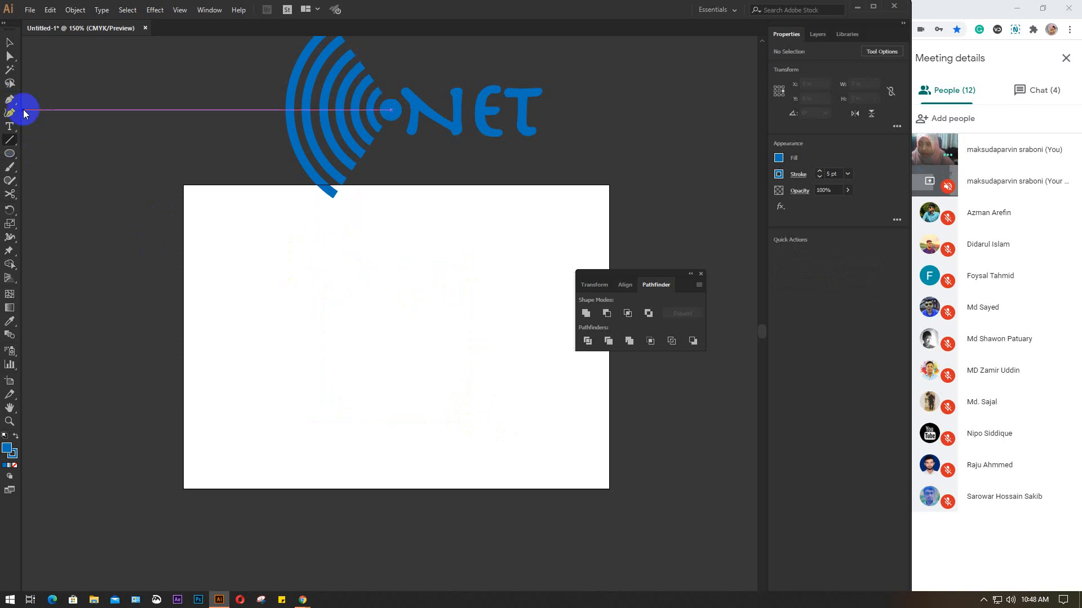
left_click_drag(10, 152, 59, 152)
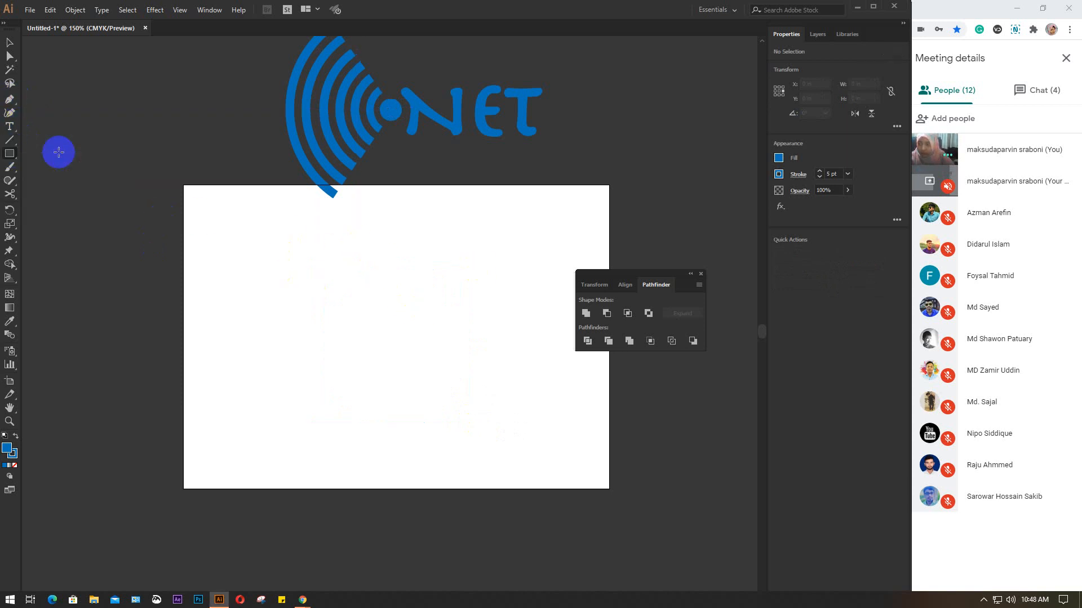
left_click_drag(357, 269, 385, 444)
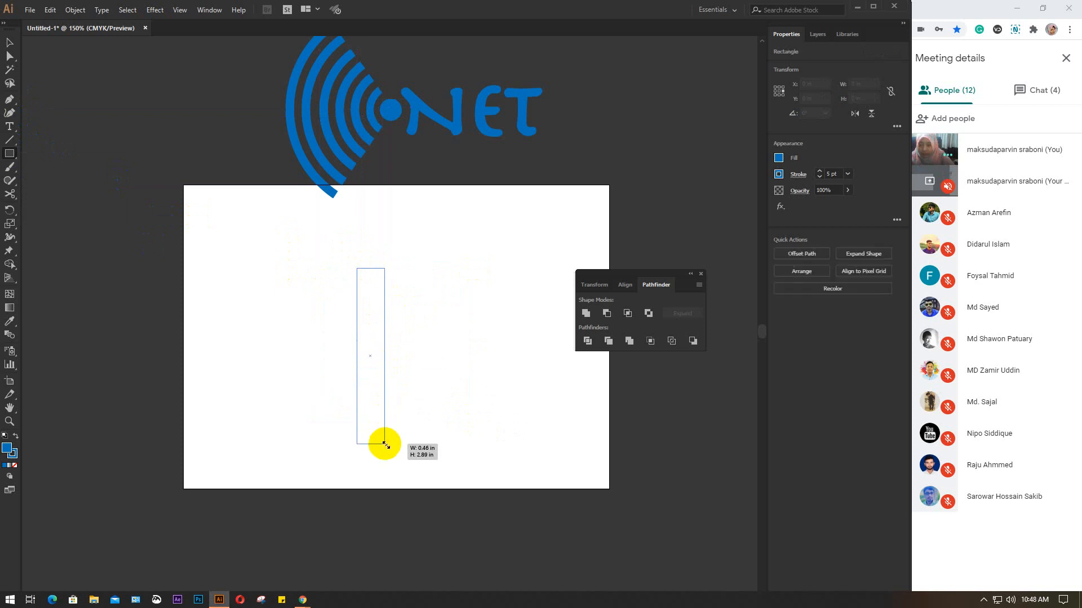
left_click(10, 42)
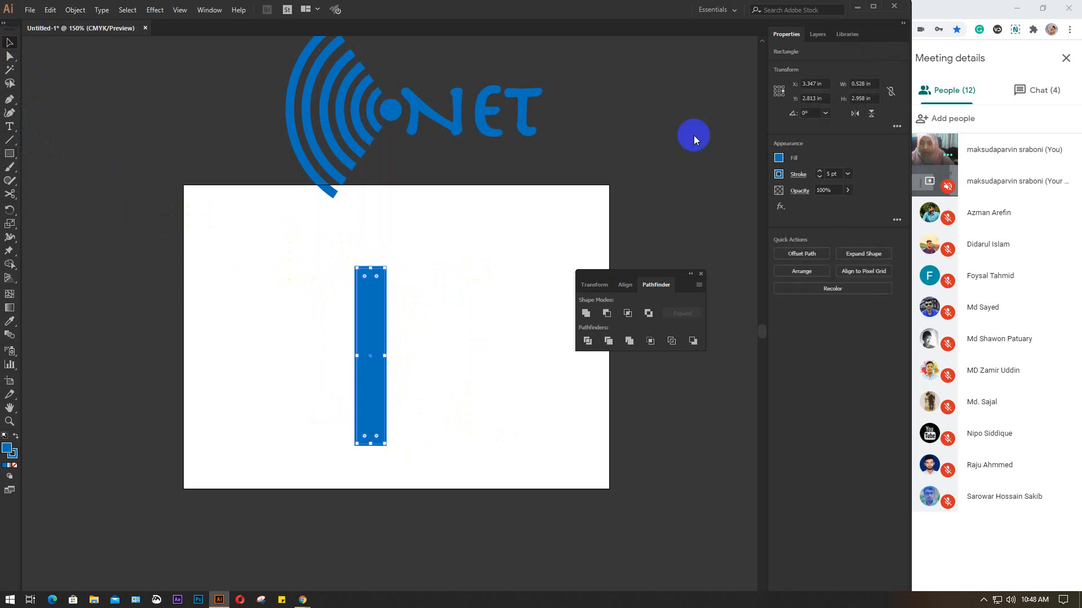
left_click(778, 174)
left_click(656, 216)
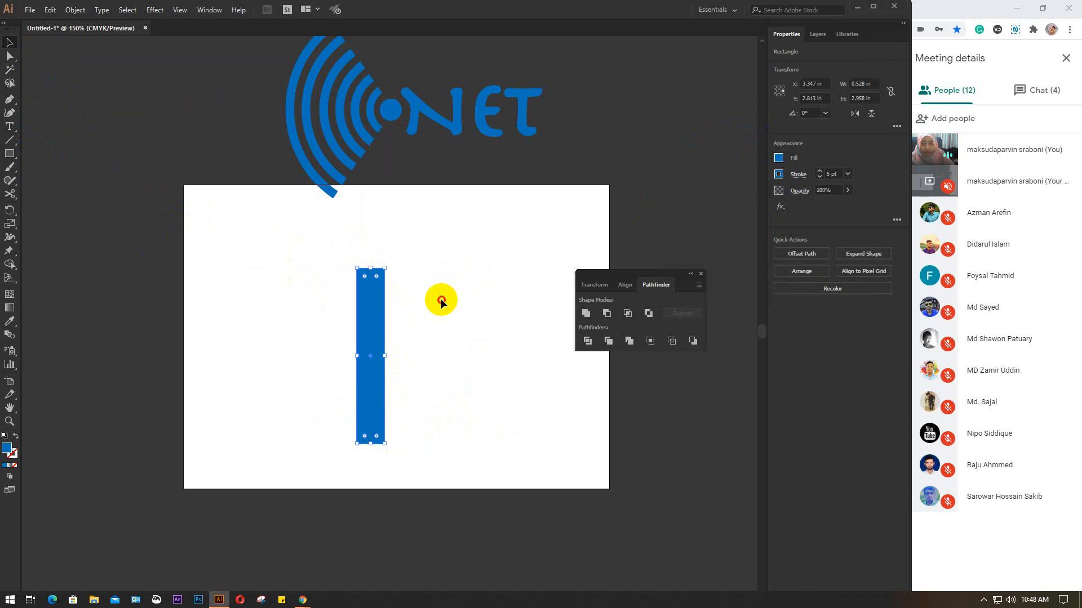
- Move the rectangle toward the artboard's lower left and duplicate it to the right about every 0.56 in, making five bars
mouse_move(376, 330)
left_mouse_down()
mouse_move(276, 364)
mouse_move(310, 365)
left_mouse_up()
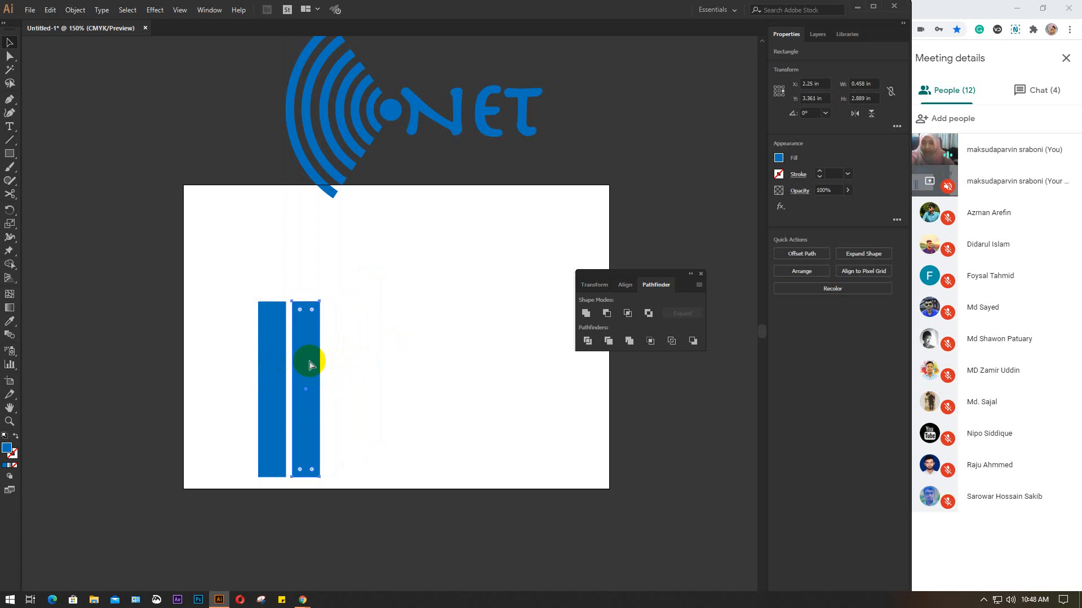
key("ctrl+d")
key("ctrl+d")
key("ctrl+d")
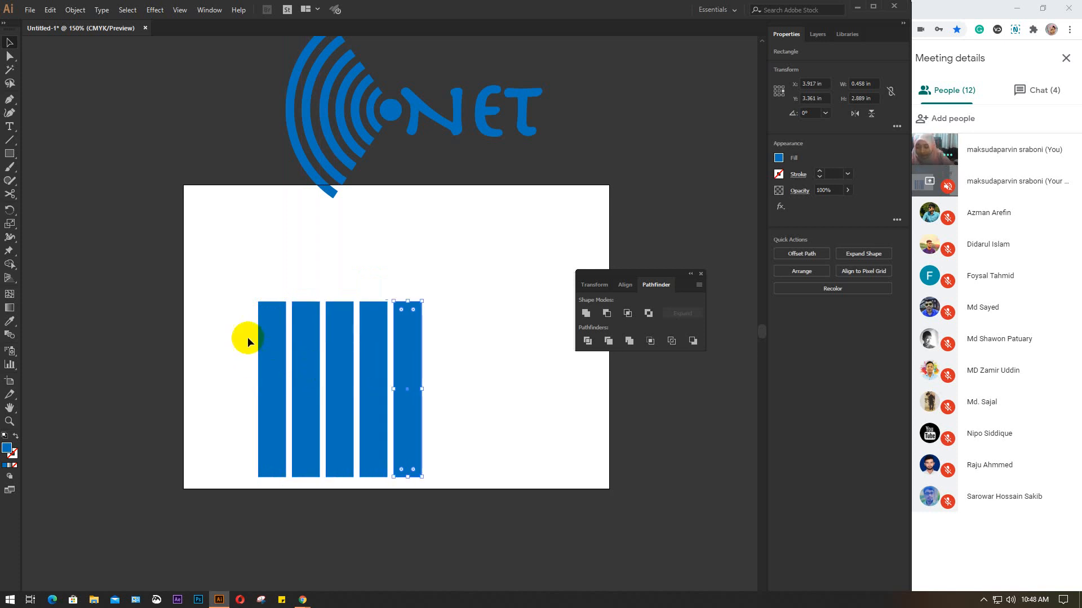
- Stretch all five bars upward to about 3.89 in high and move them about 1.03 in to the right
left_click_drag(237, 315, 441, 393)
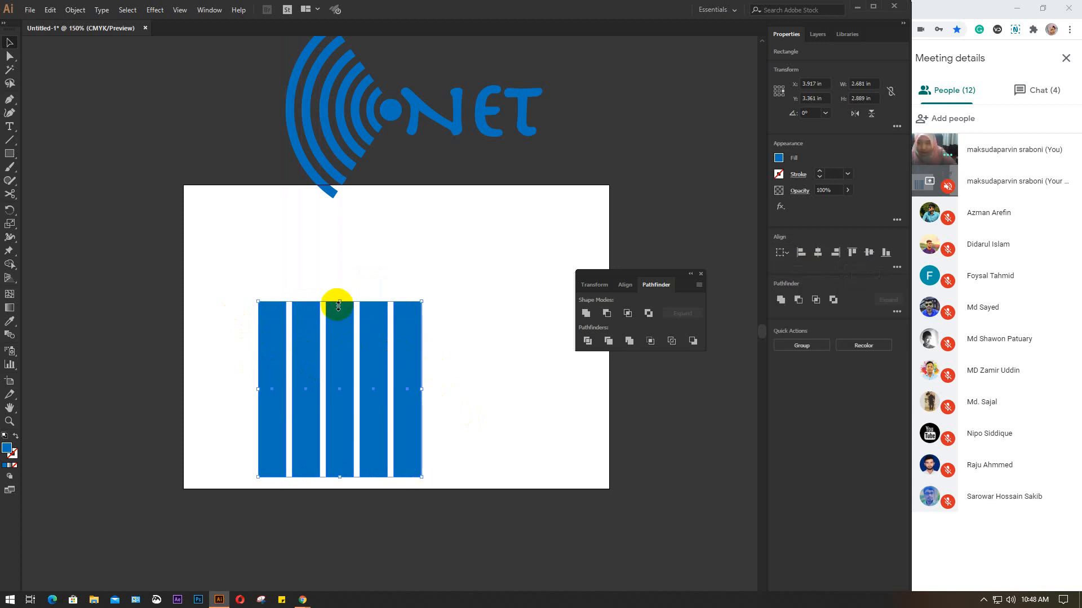
left_click_drag(339, 304, 337, 241)
left_click_drag(380, 278, 443, 274)
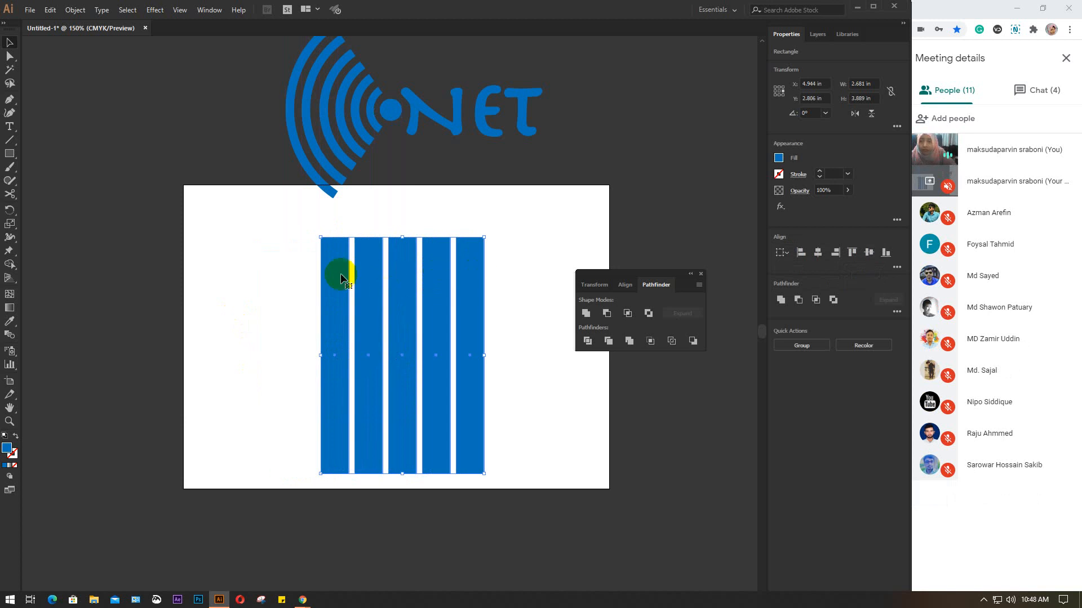
- Draw a diagonal line about 4.85 in long across all five bars, rising to the right, and set its stroke weight to 0 pt
left_click(265, 244)
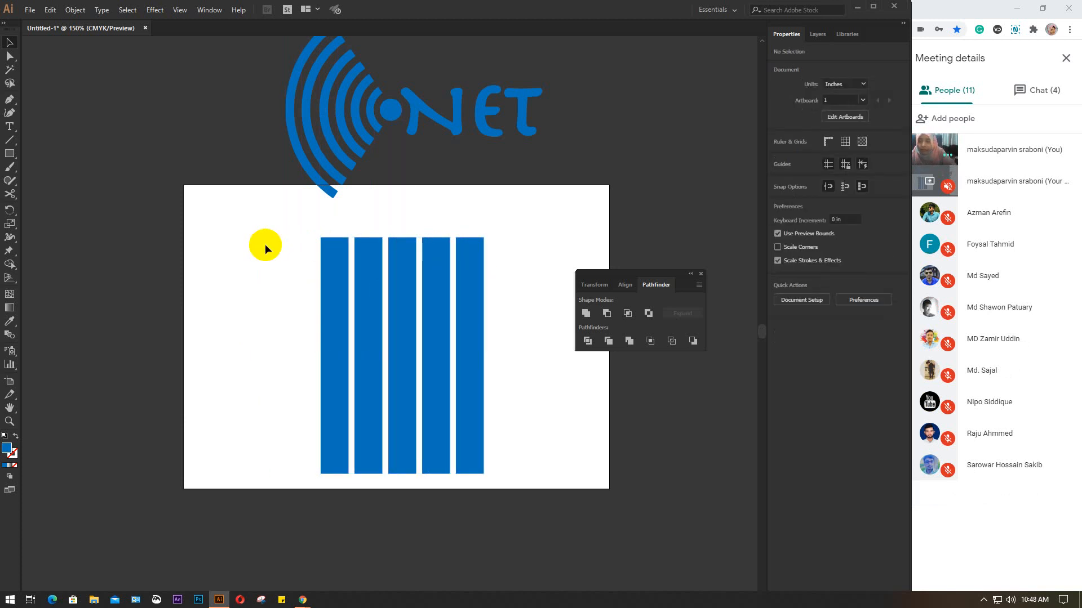
left_click(9, 140)
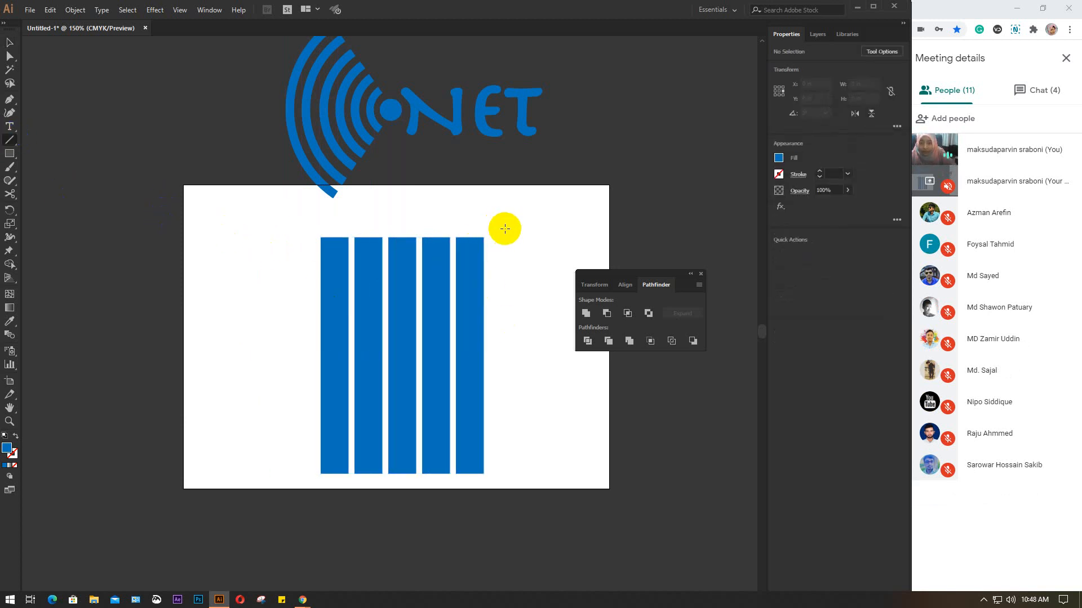
left_click_drag(507, 227, 273, 408)
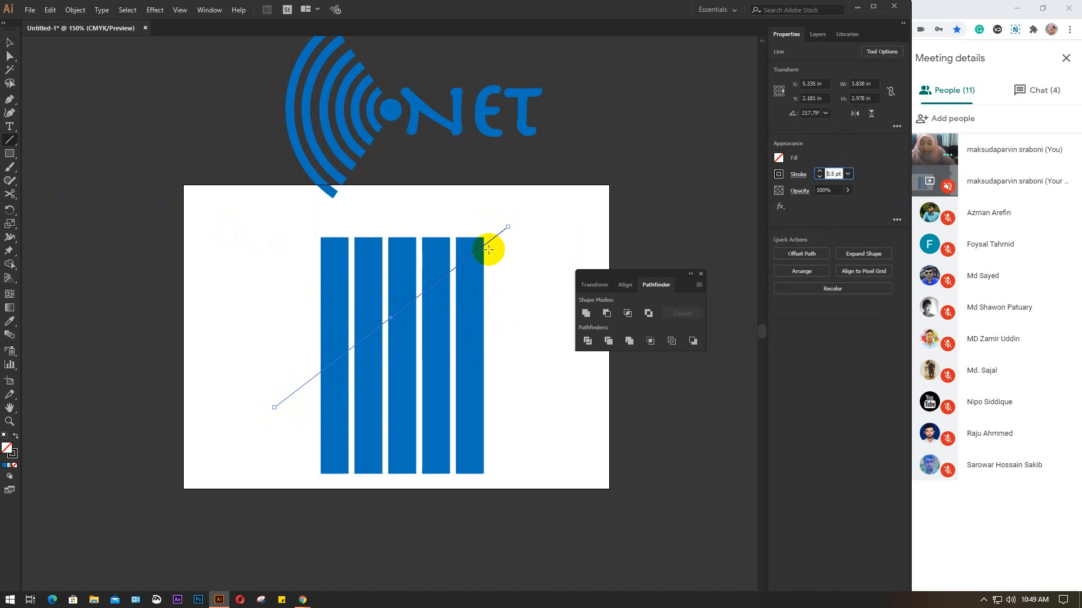
type("0")
left_click(269, 280)
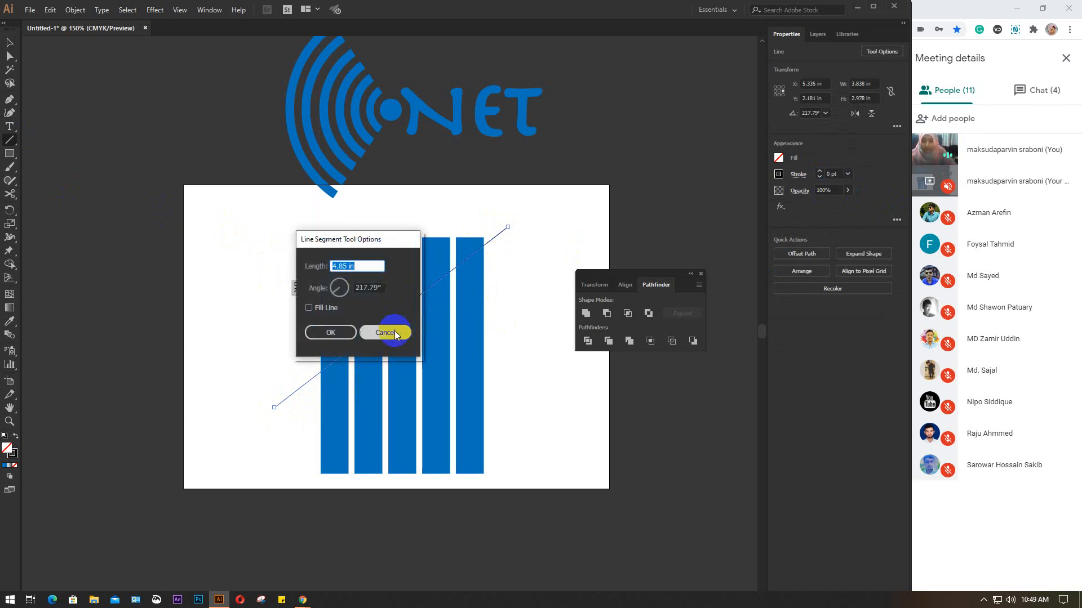
left_click(389, 330)
key("v")
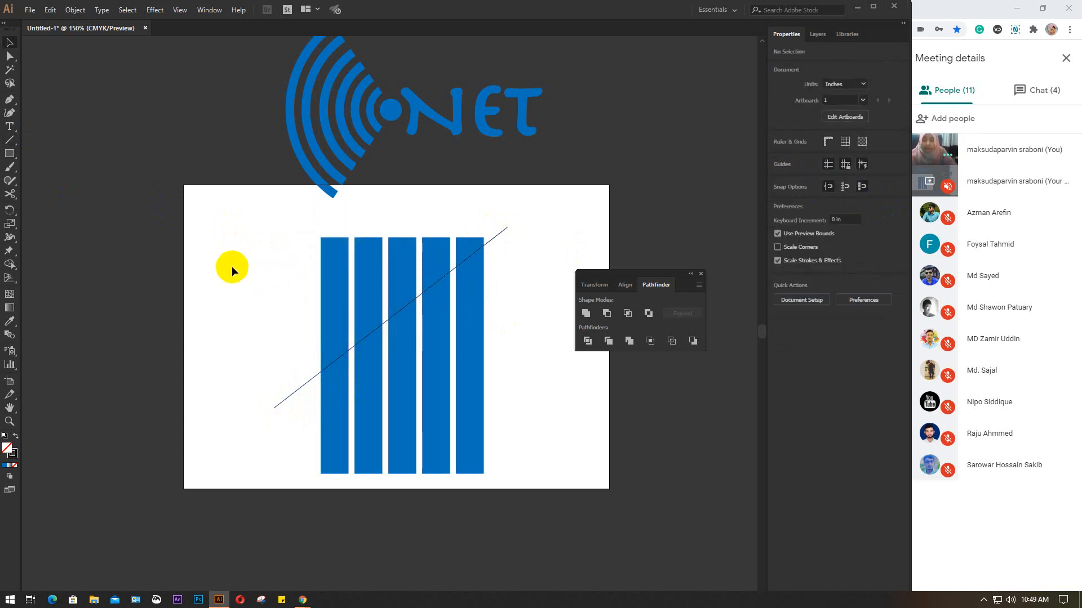
- Divide the five bars along the diagonal line with Pathfinder and delete the pieces above it
left_click_drag(232, 262, 550, 447)
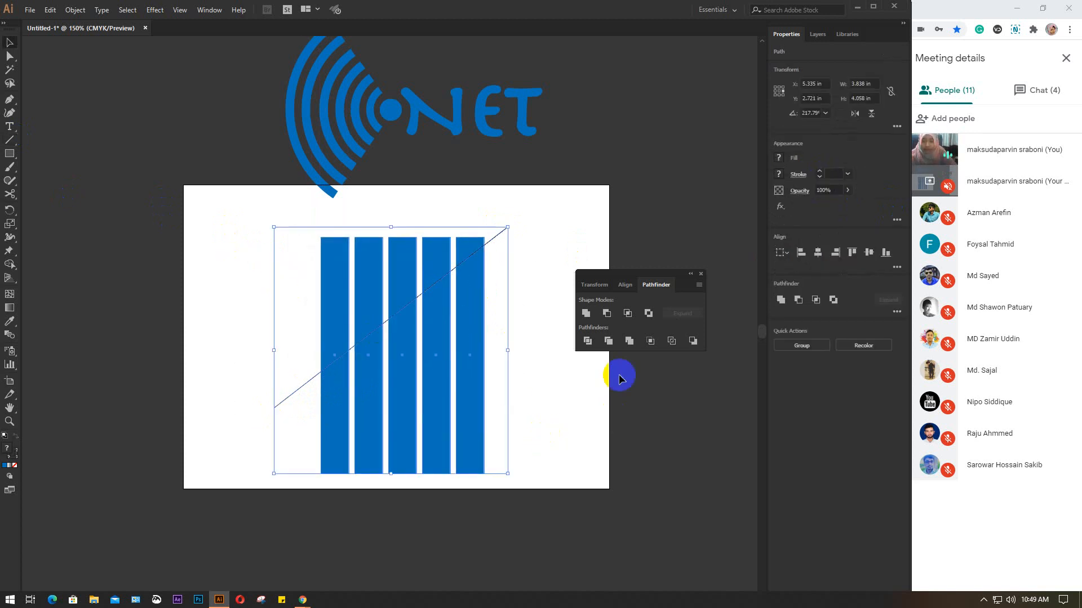
left_click(588, 340)
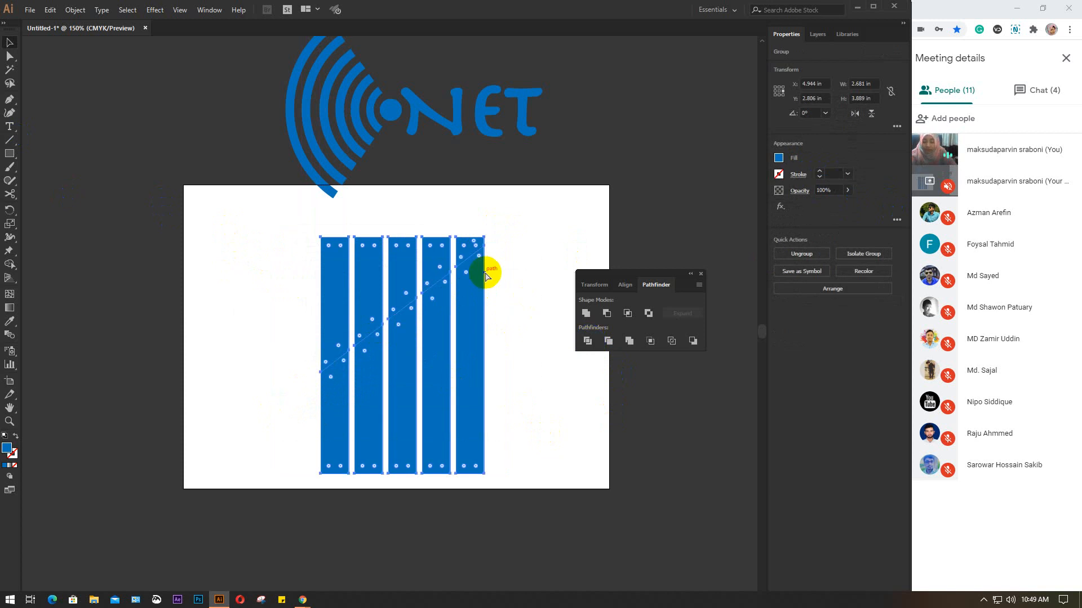
left_click(566, 249)
left_click_drag(282, 234, 463, 250)
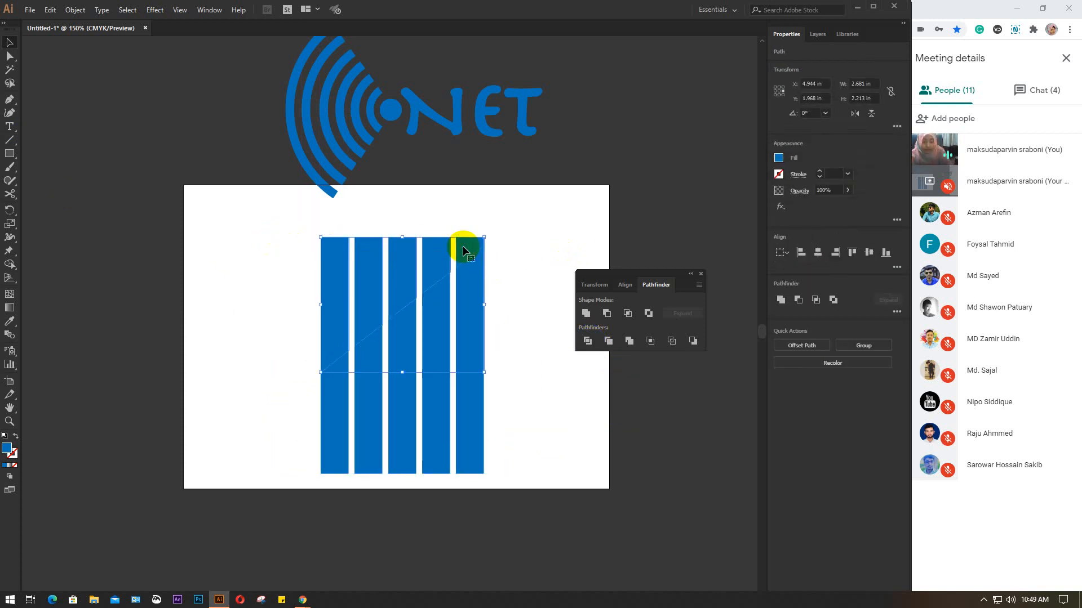
key("Delete")
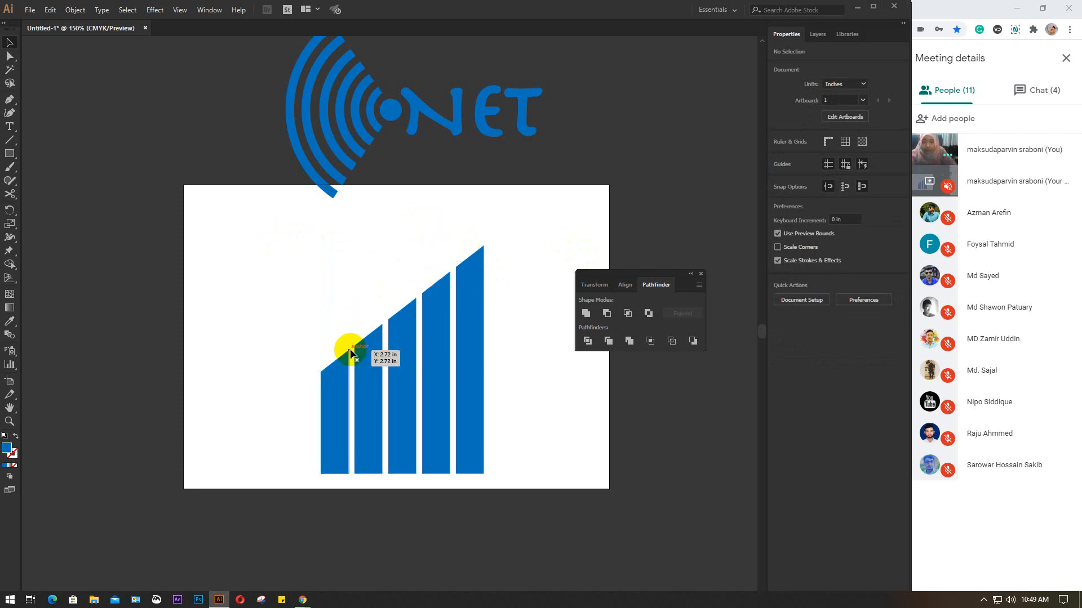
left_click(350, 354)
left_click_drag(255, 282, 519, 429)
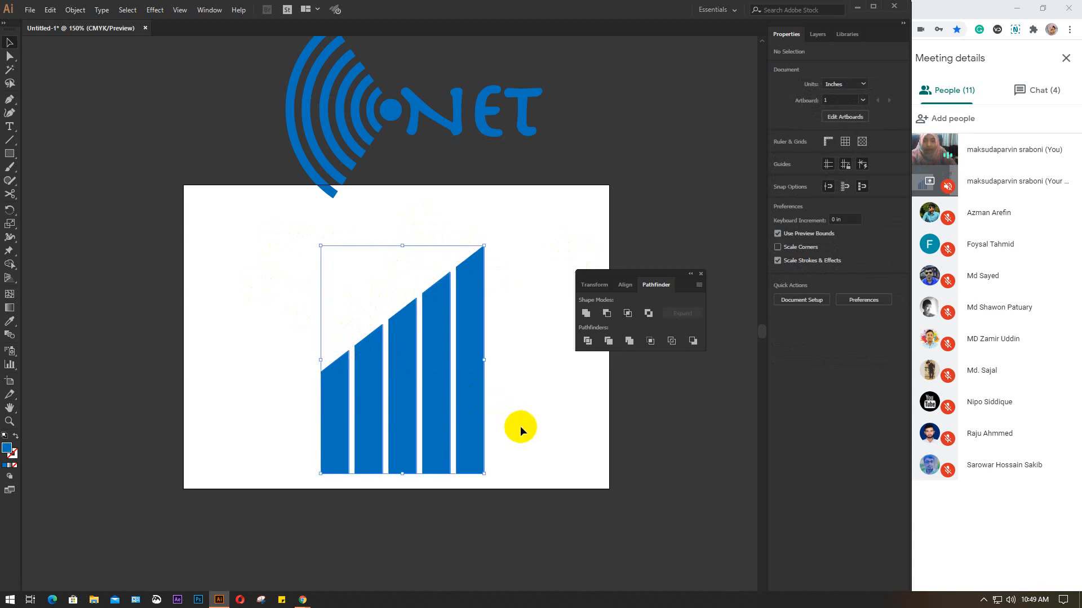
left_click(520, 426)
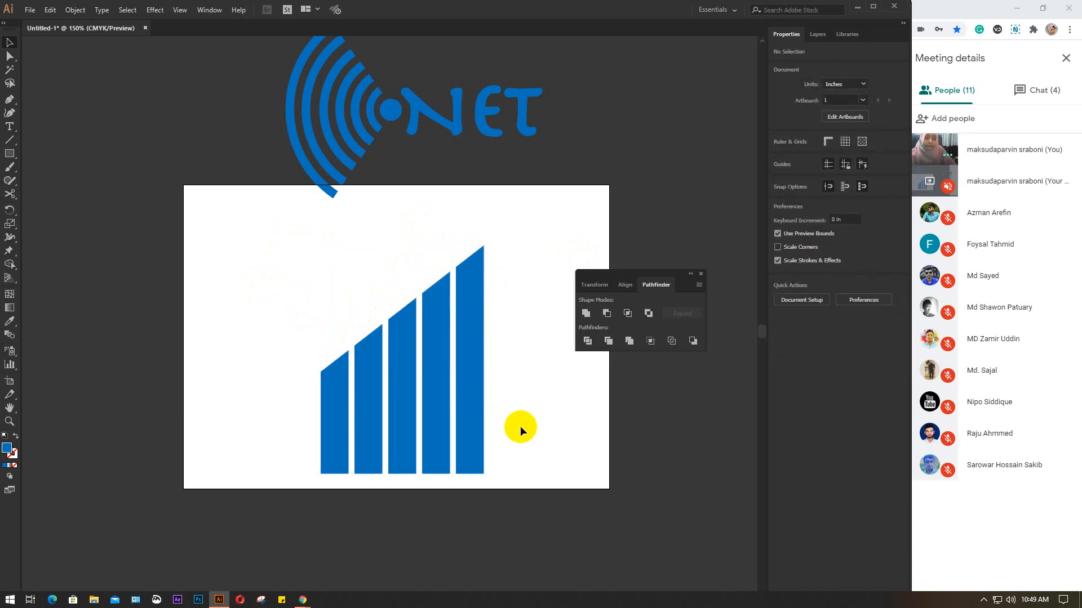
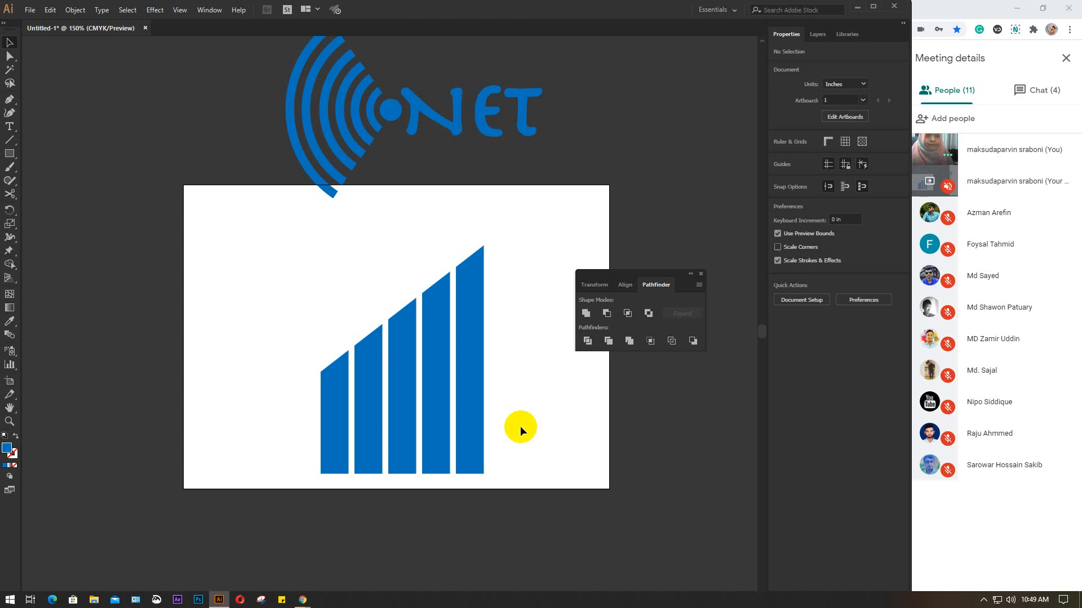
- Move the NET logo and the slanted bars off the artboard to the right, and move the Pathfinder panel clear of the artboard
scroll(370, 292, "up", 3)
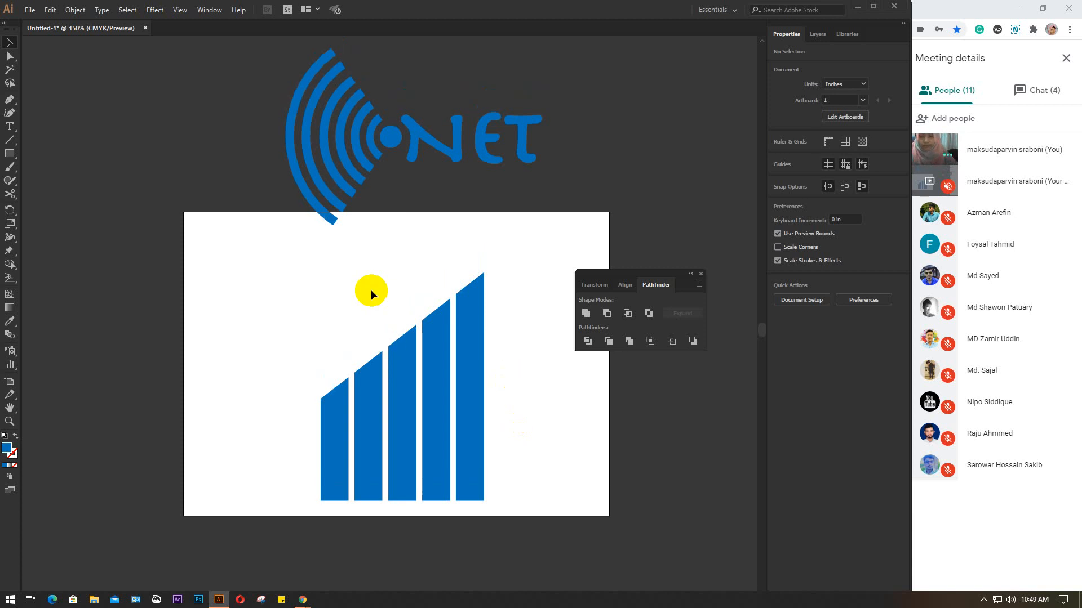
left_click_drag(235, 115, 496, 437)
left_click_drag(324, 423, 728, 439)
scroll(439, 413, "up", 2)
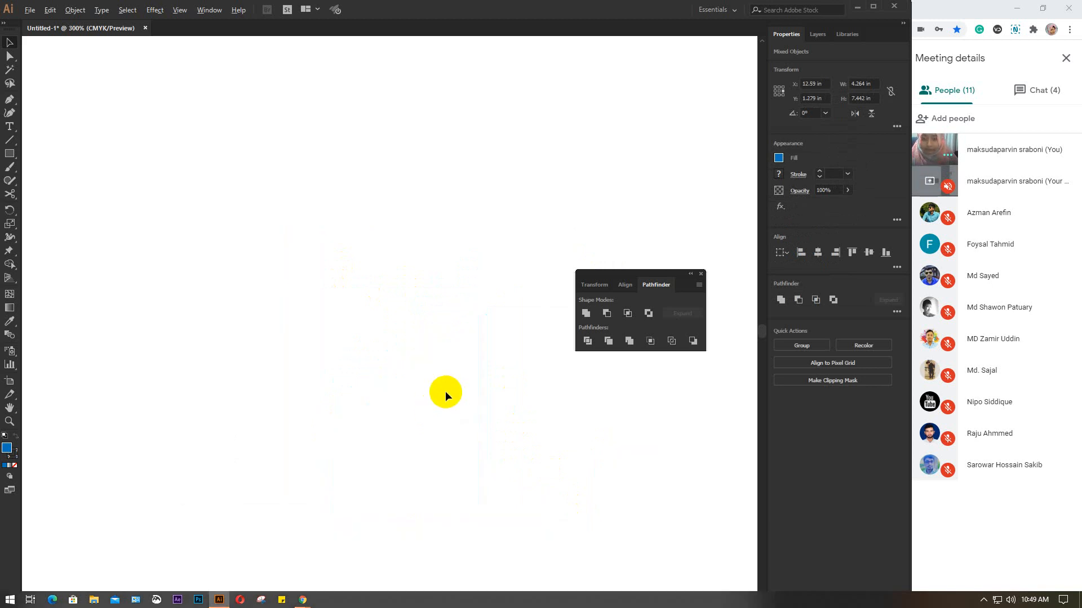
scroll(445, 391, "down", 1)
left_click_drag(644, 275, 838, 431)
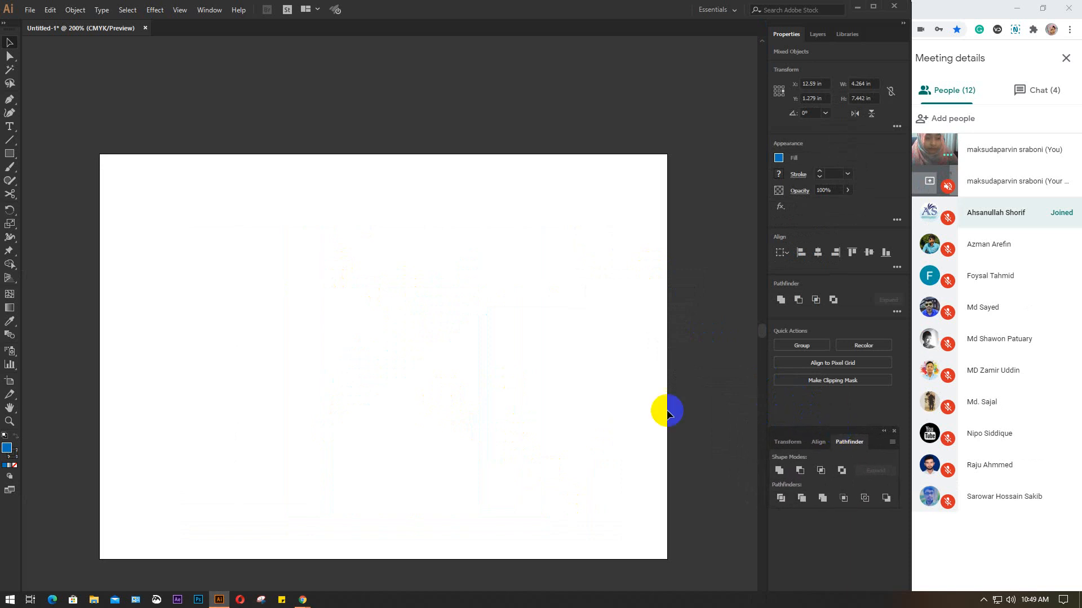
scroll(490, 371, "down", 2)
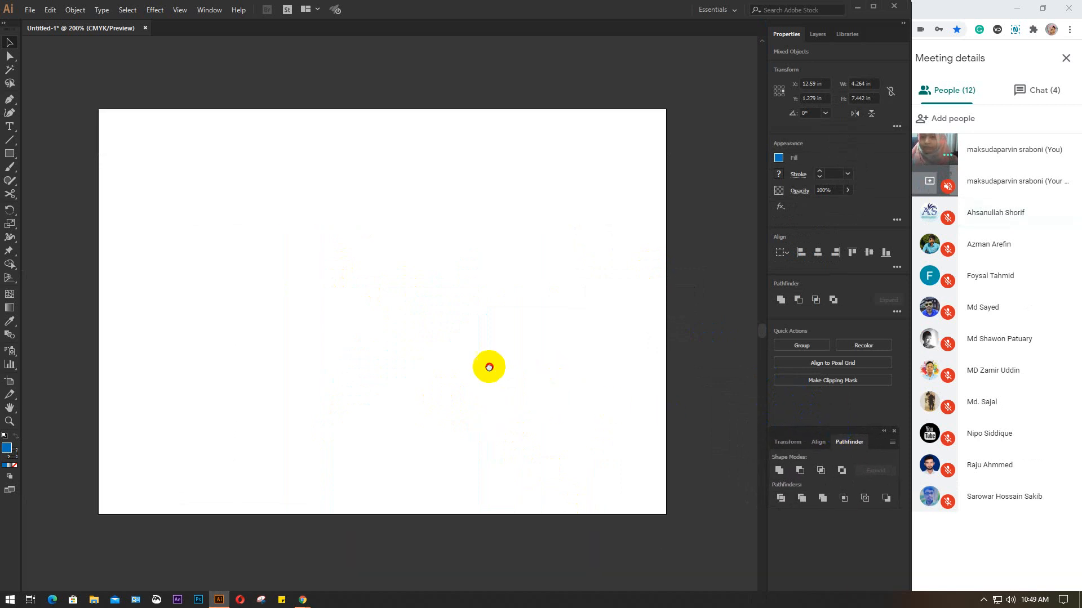
- Create a blue three-sided polygon with a 0.6944 in radius in the upper middle of the artboard
left_click(8, 156)
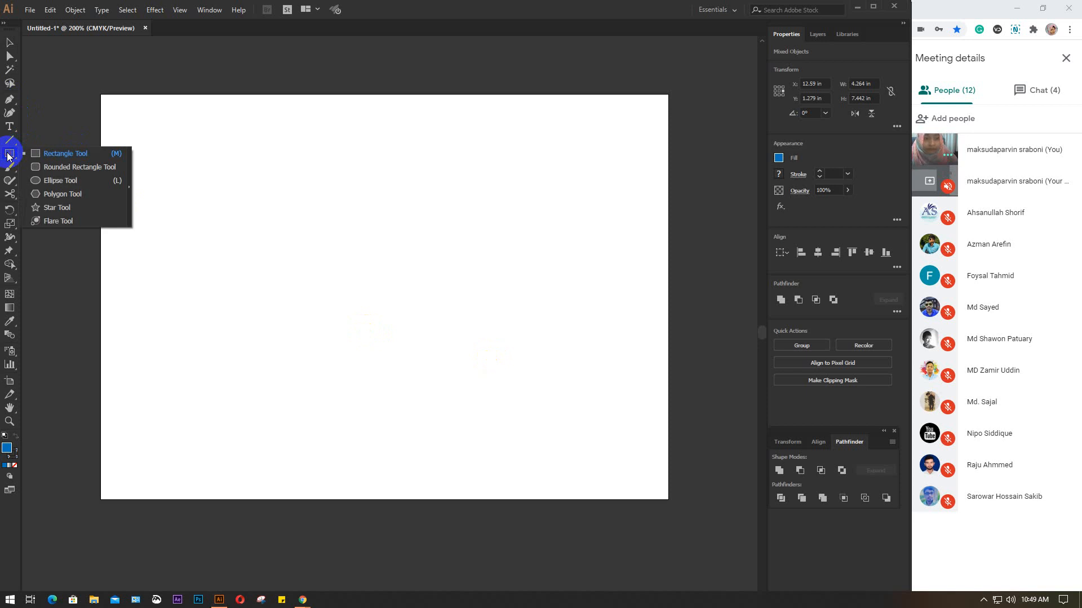
left_click(69, 180)
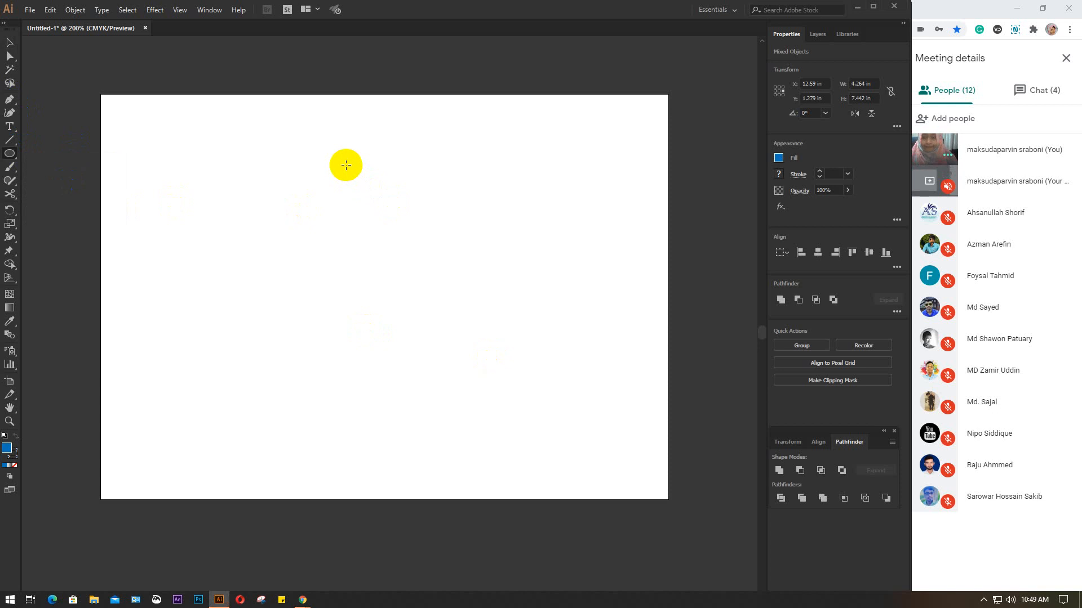
left_click(8, 153)
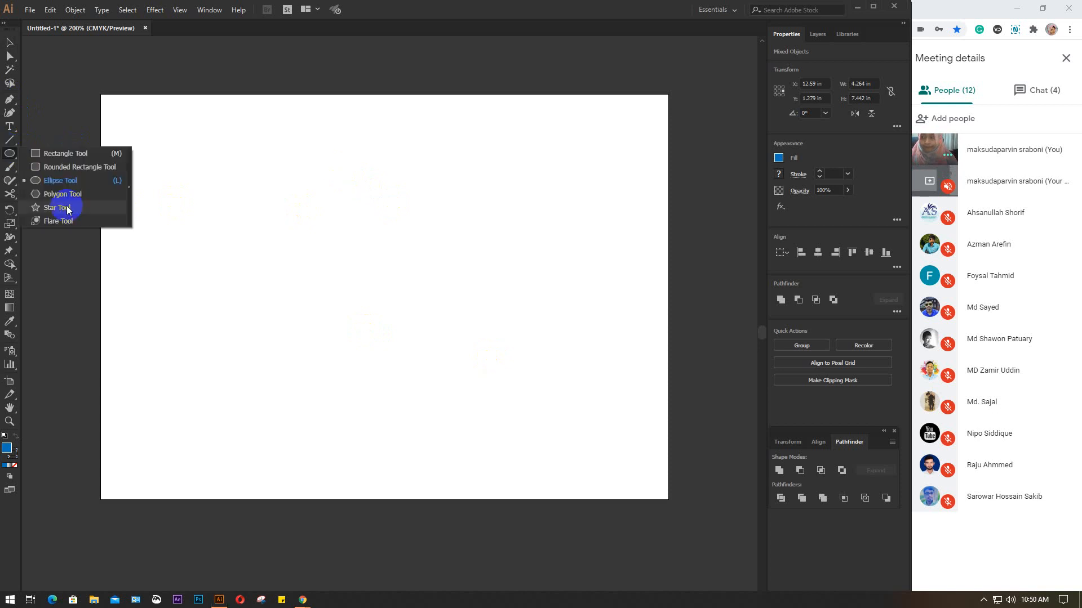
left_click(72, 193)
left_click(367, 227)
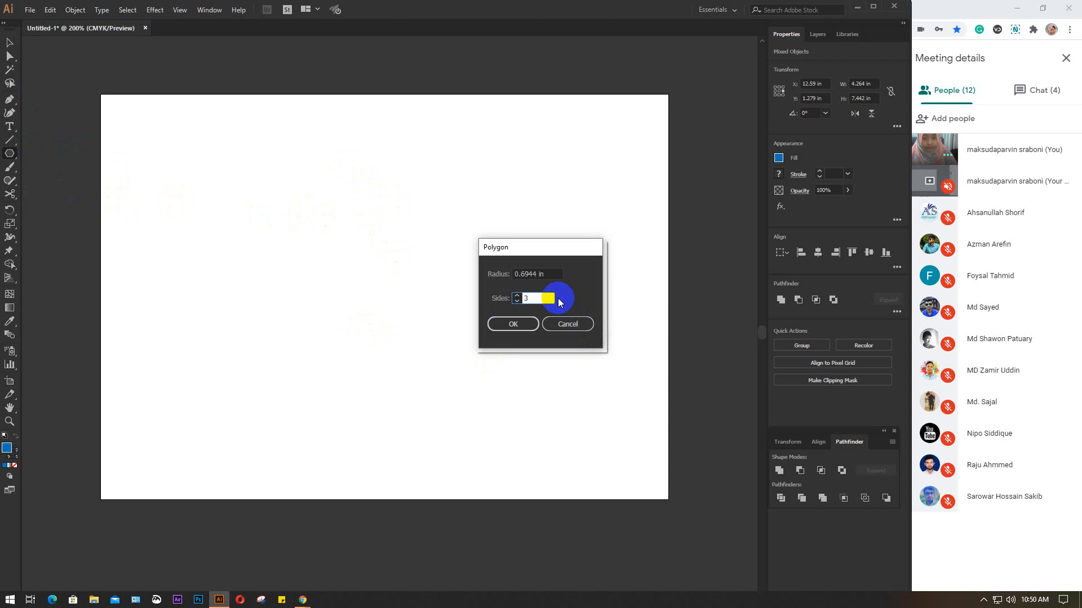
key("Return")
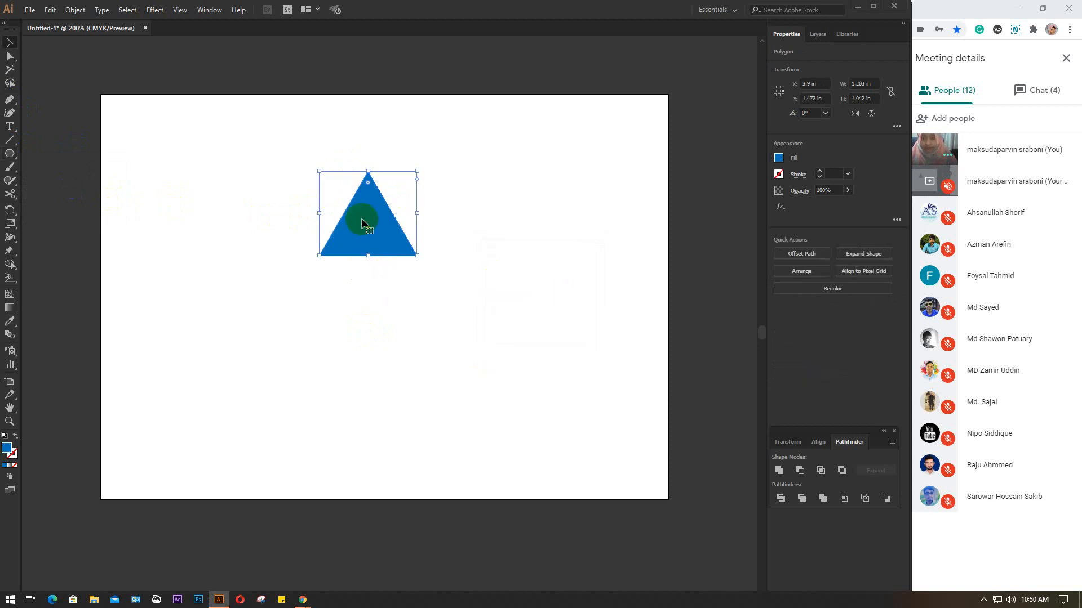
- Reshape the triangle by moving its apex to about X 2.306, Y 0.361 in and its lower-left corner to about X 2.764, Y 1.917 in
left_click(9, 56)
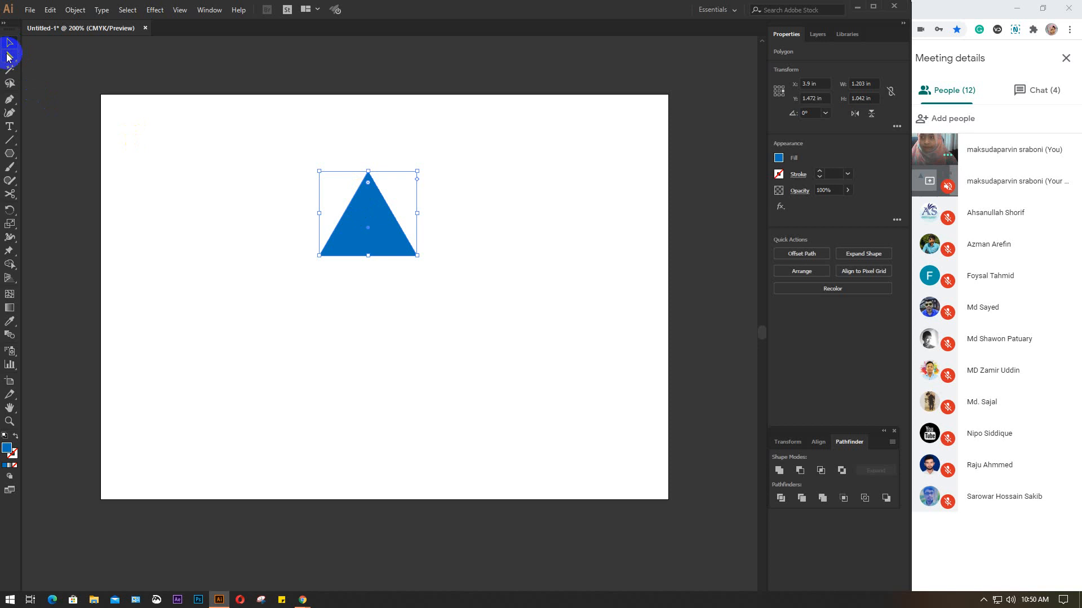
left_click_drag(366, 172, 287, 122)
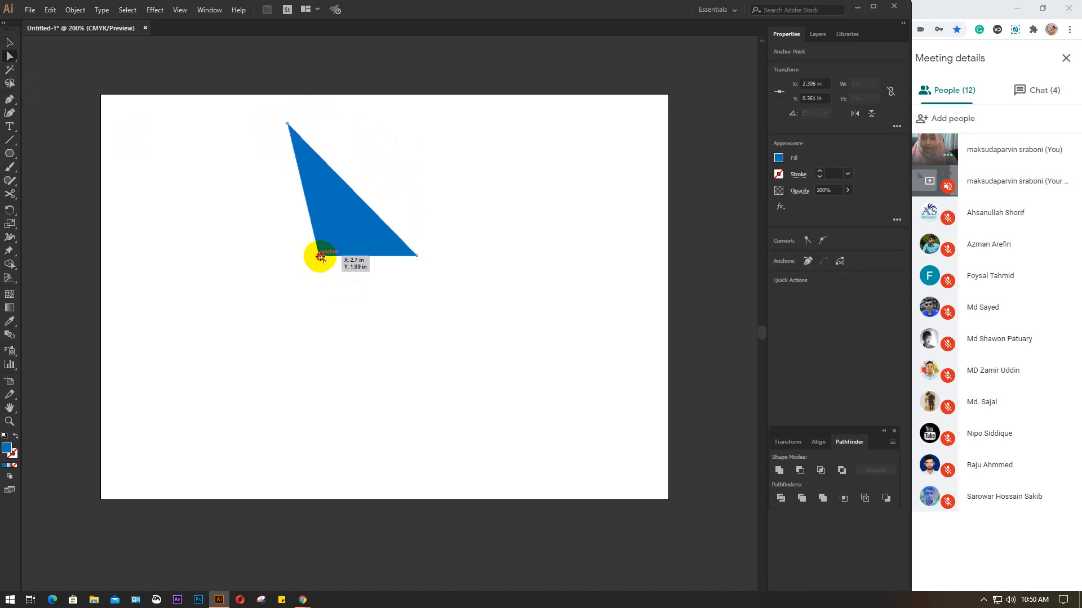
left_click_drag(320, 256, 323, 249)
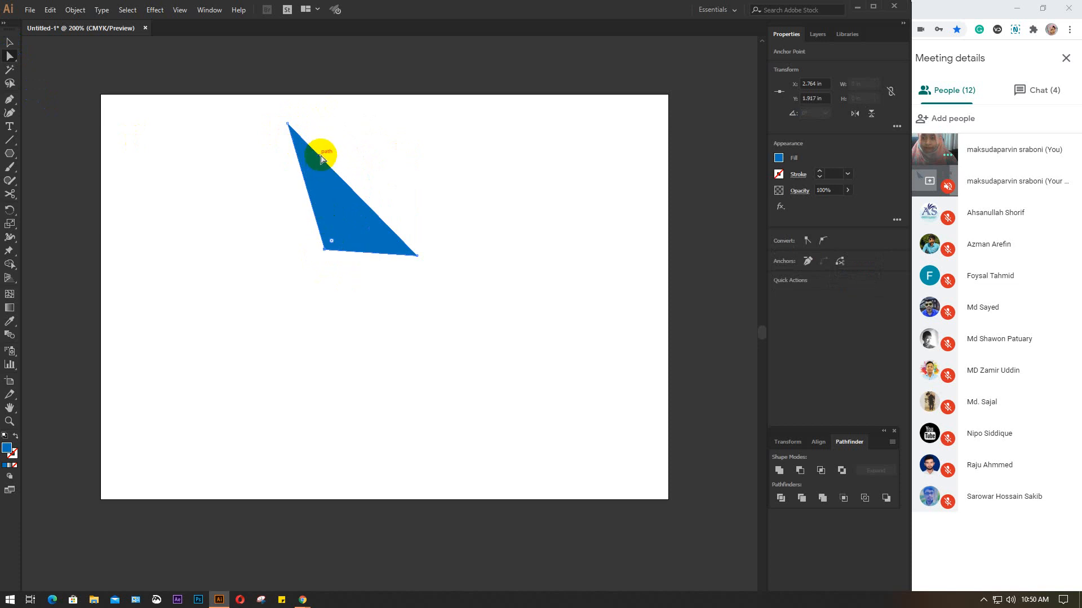
- Round the triangle's corners slightly, making the shape about 1.379 in wide and 1.407 in high
left_click(10, 43)
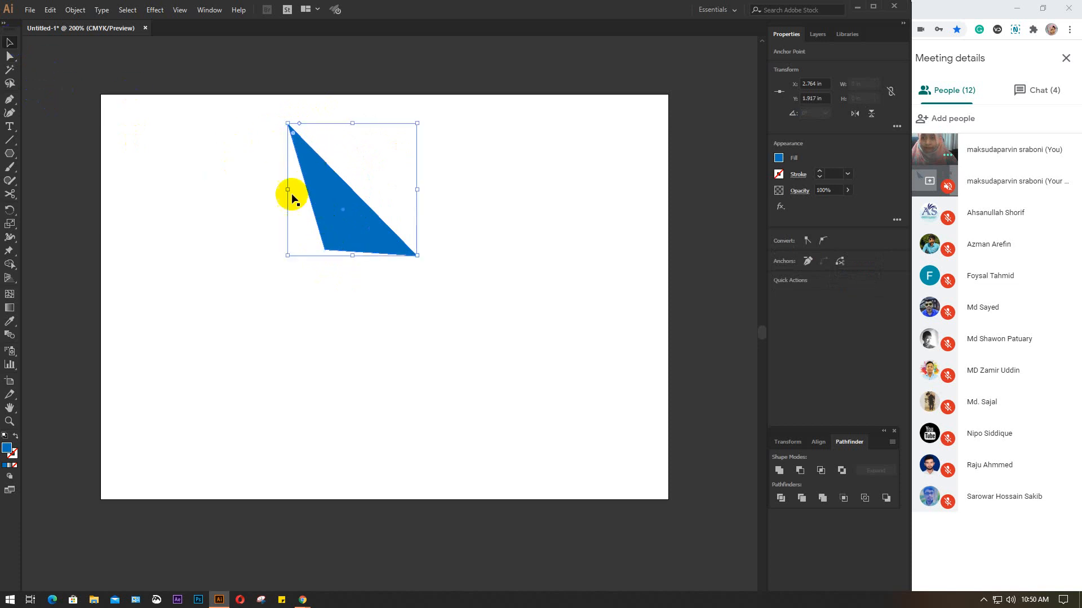
left_click(242, 212)
left_click(331, 174)
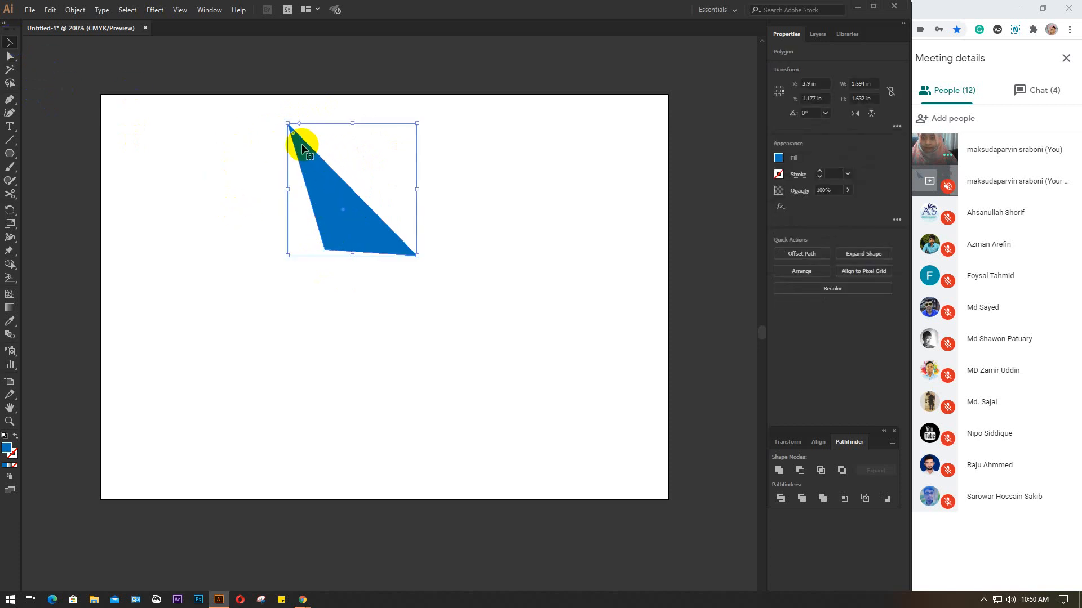
left_click_drag(294, 133, 328, 220)
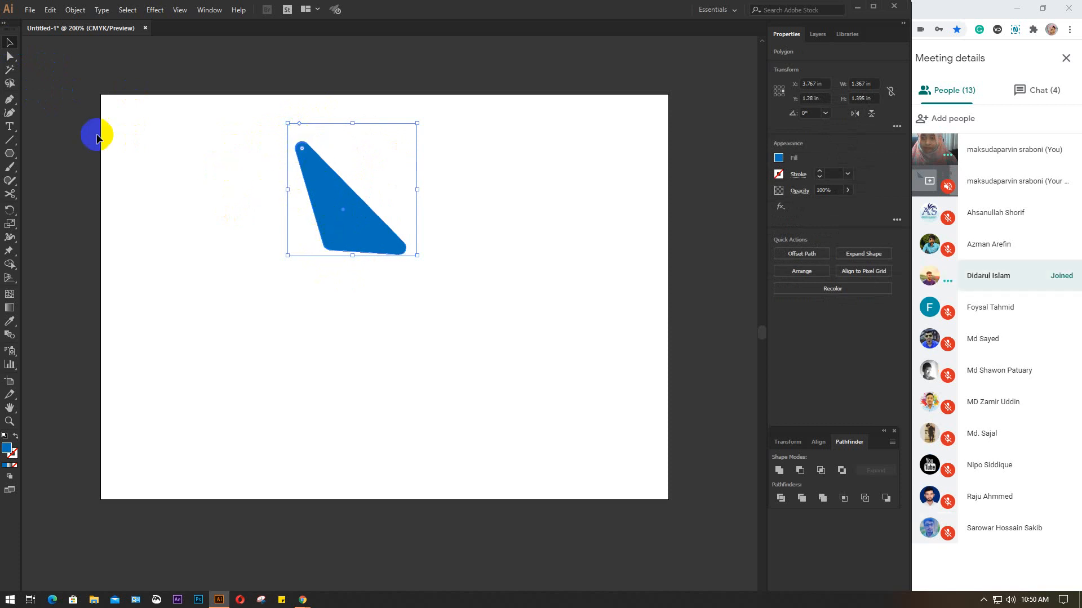
left_click(9, 57)
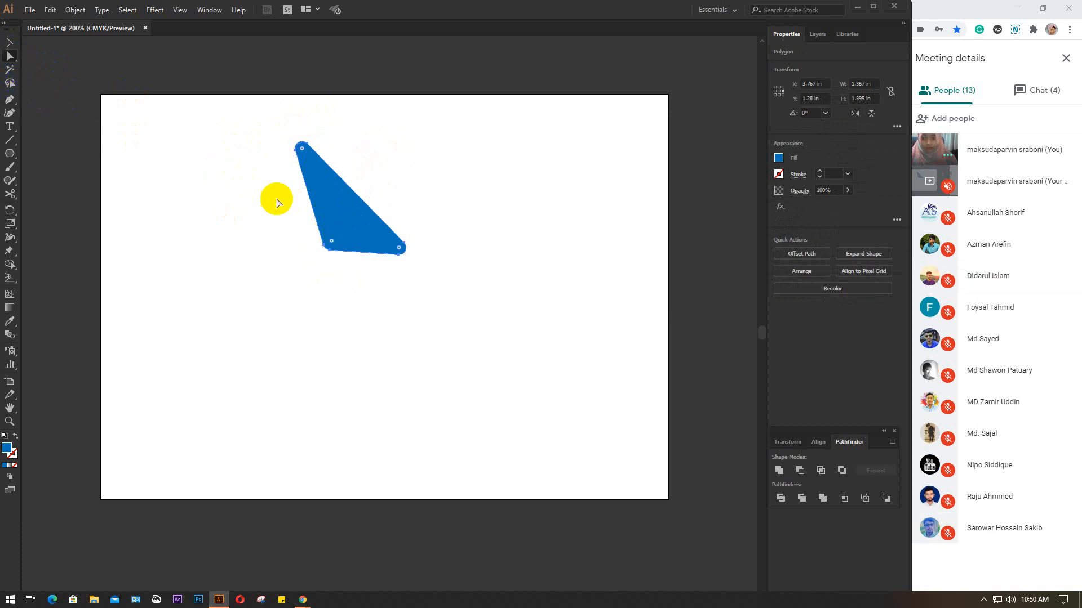
left_click_drag(332, 244, 337, 251)
left_click(12, 42)
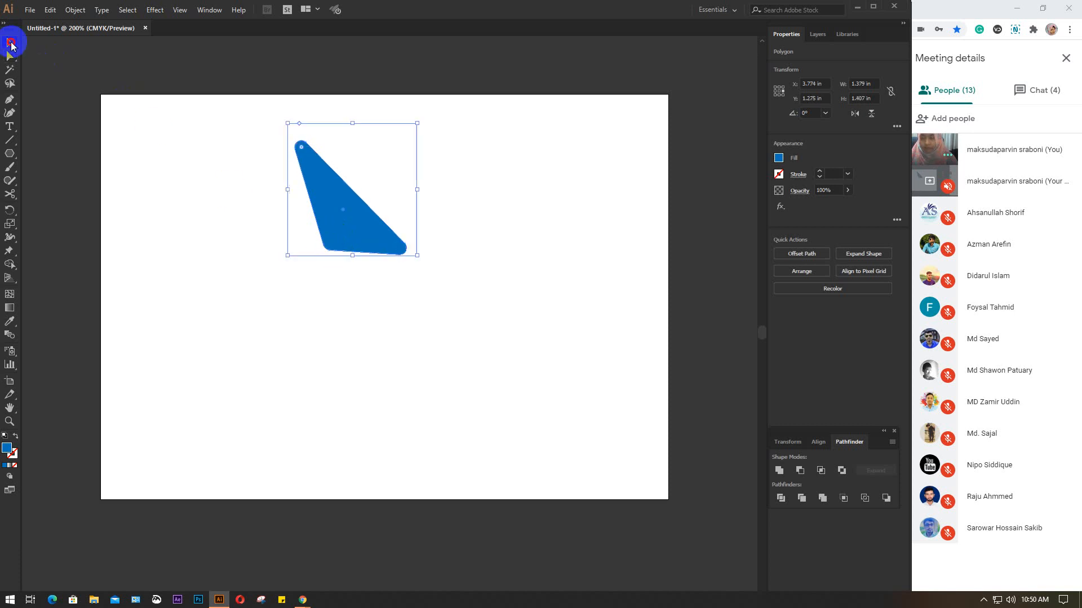
- Change the rounded triangle's fill color to red
left_click(168, 174)
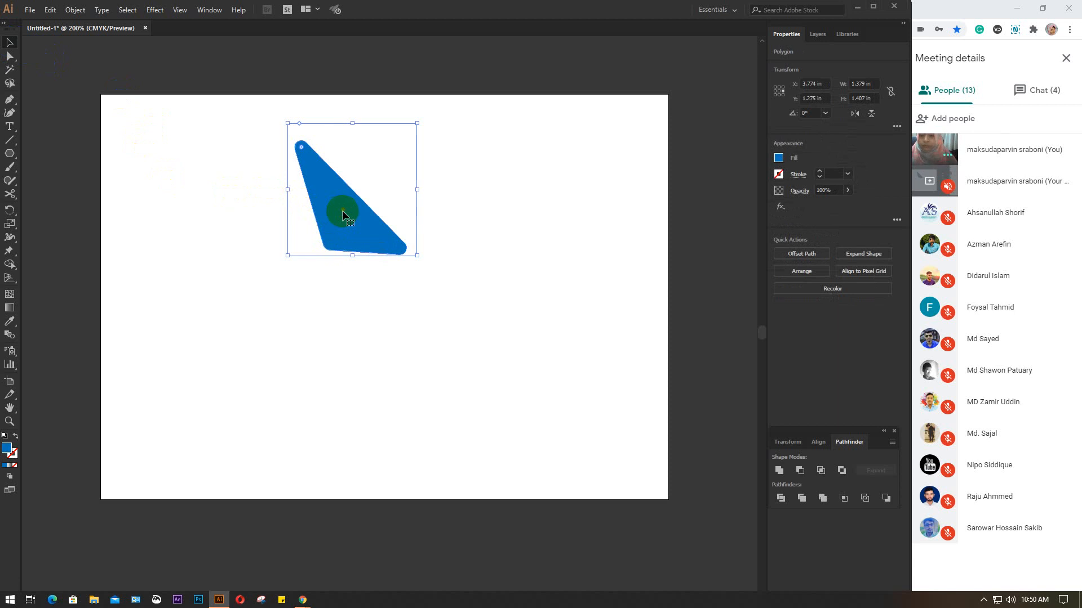
left_click(780, 159)
left_click(515, 198)
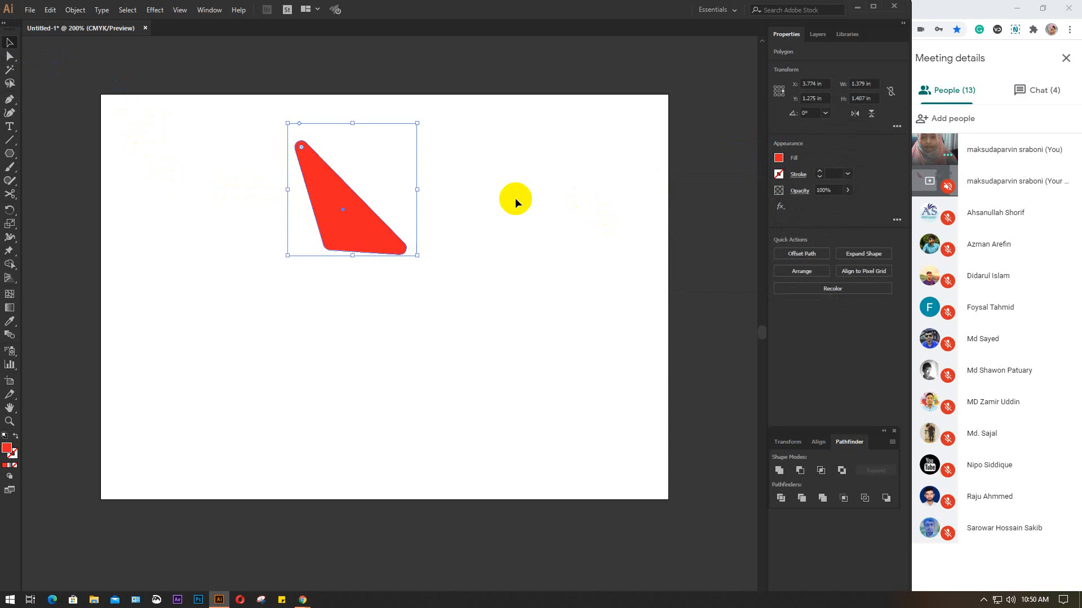
- Make a copy of the red rounded triangle rotated 15° about a point just below and right of its lower-right corner
left_click(11, 212)
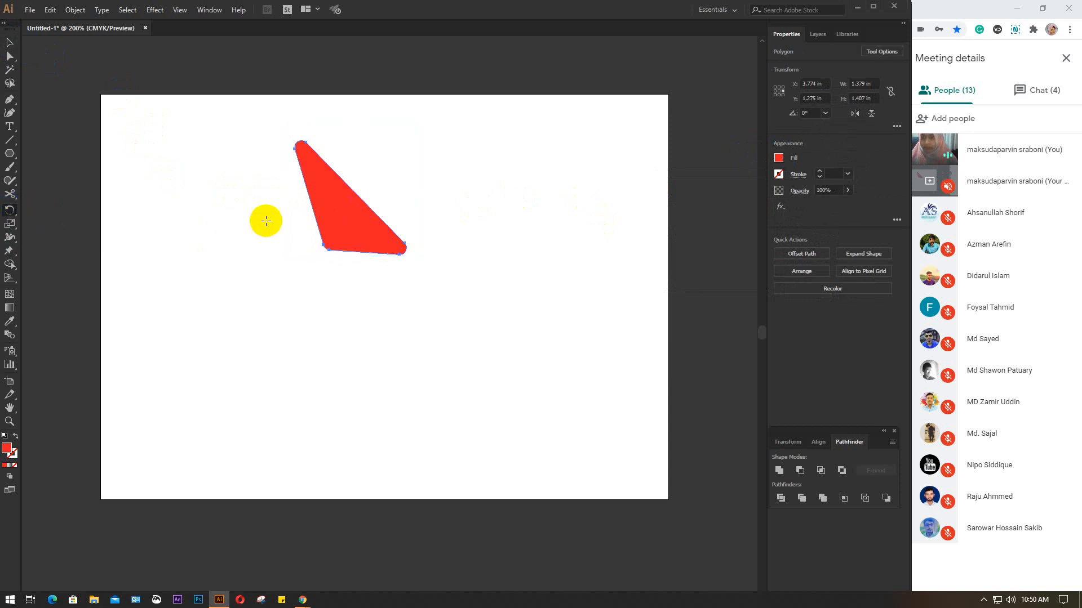
left_click(9, 43)
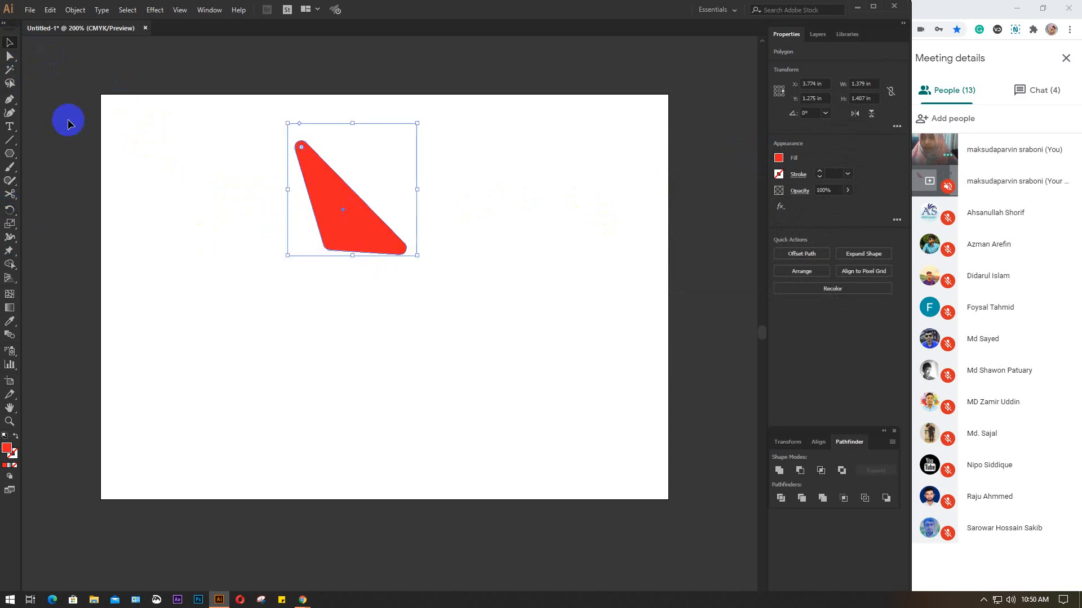
left_click(265, 228)
left_click(353, 204)
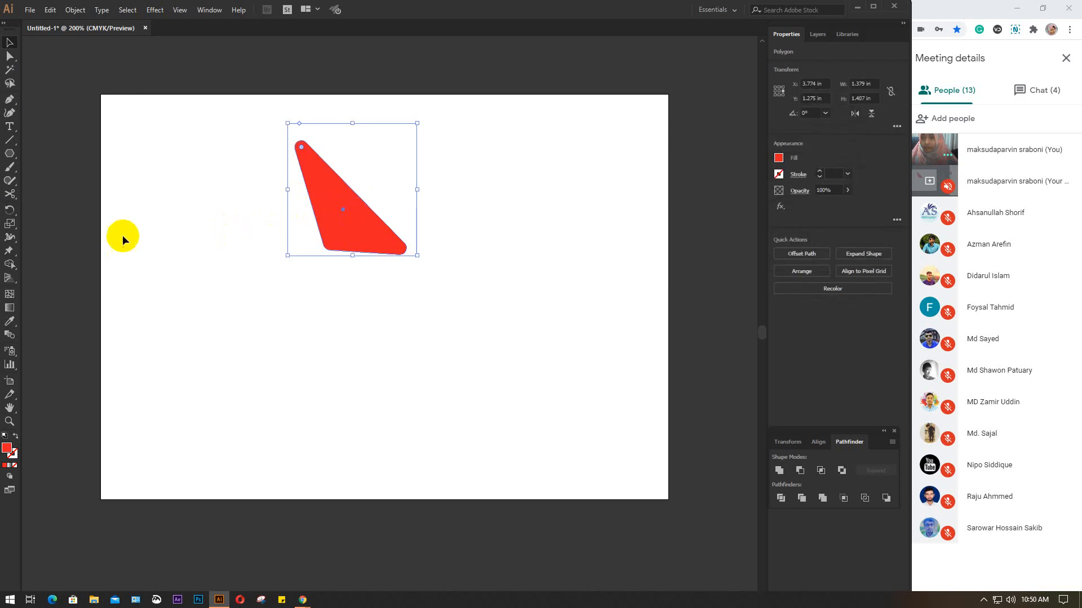
left_click(10, 213)
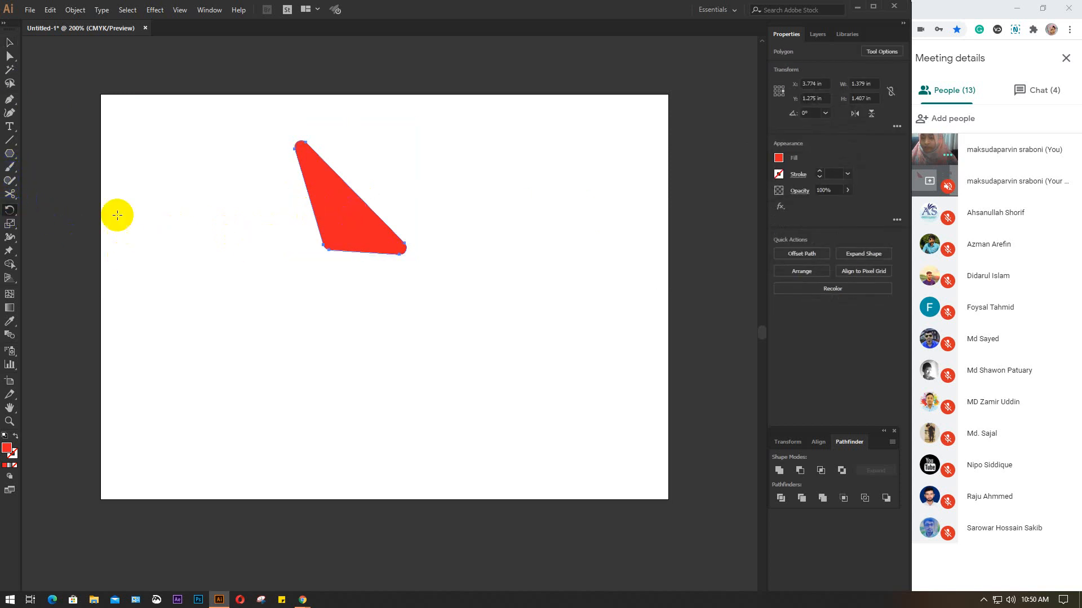
left_click(361, 247)
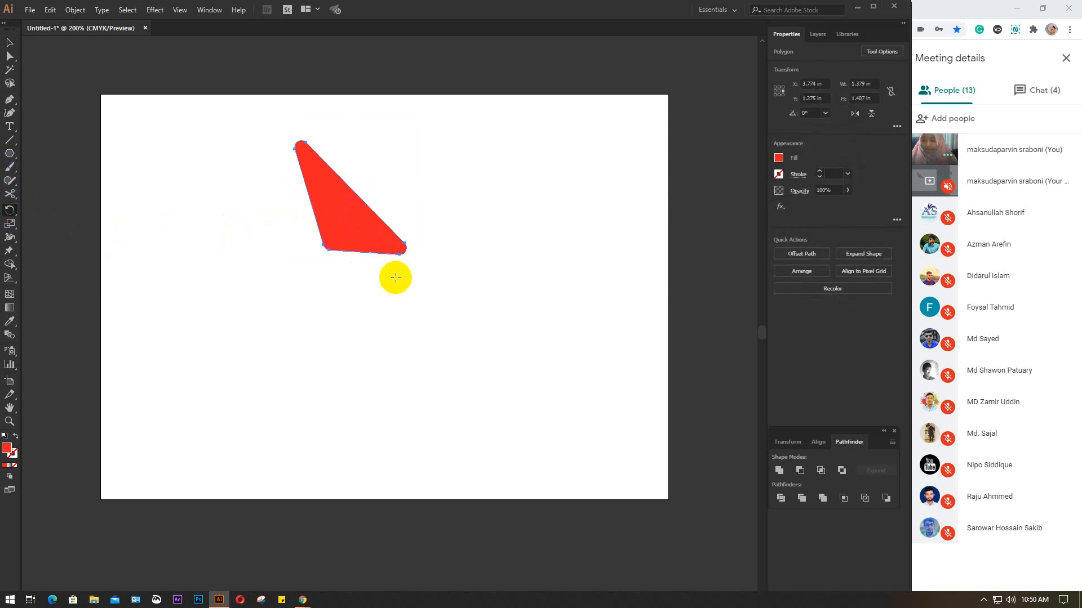
left_click(428, 302, "alt")
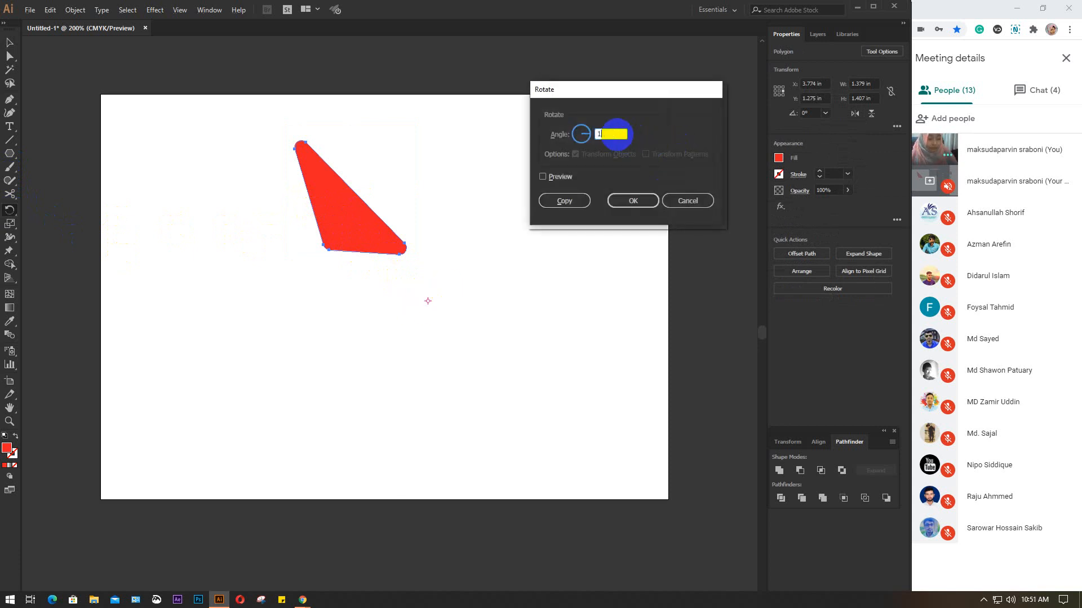
type("15")
left_click(617, 134)
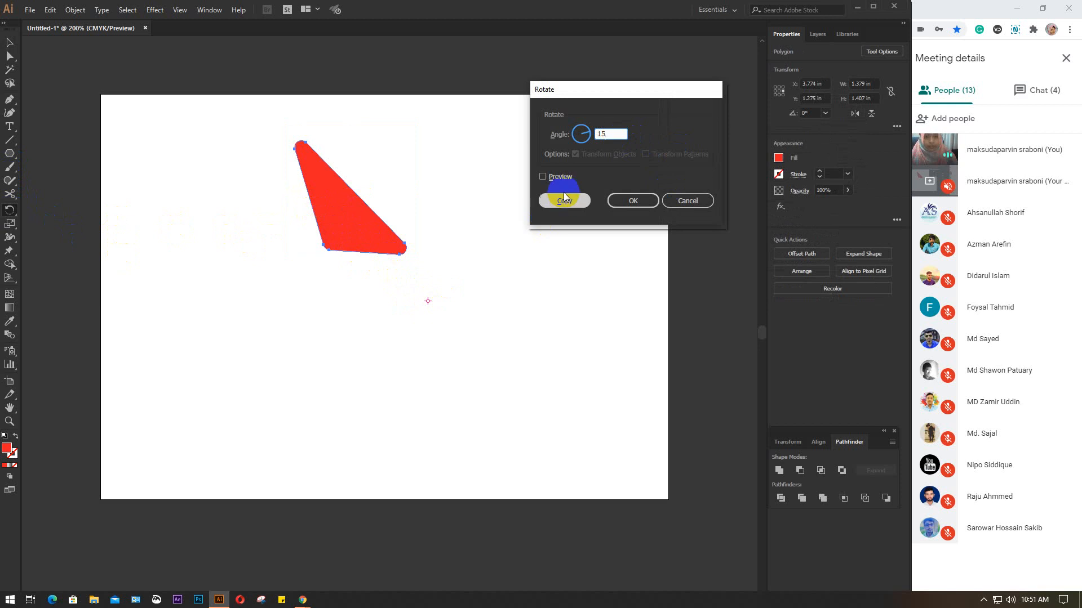
left_click(564, 195)
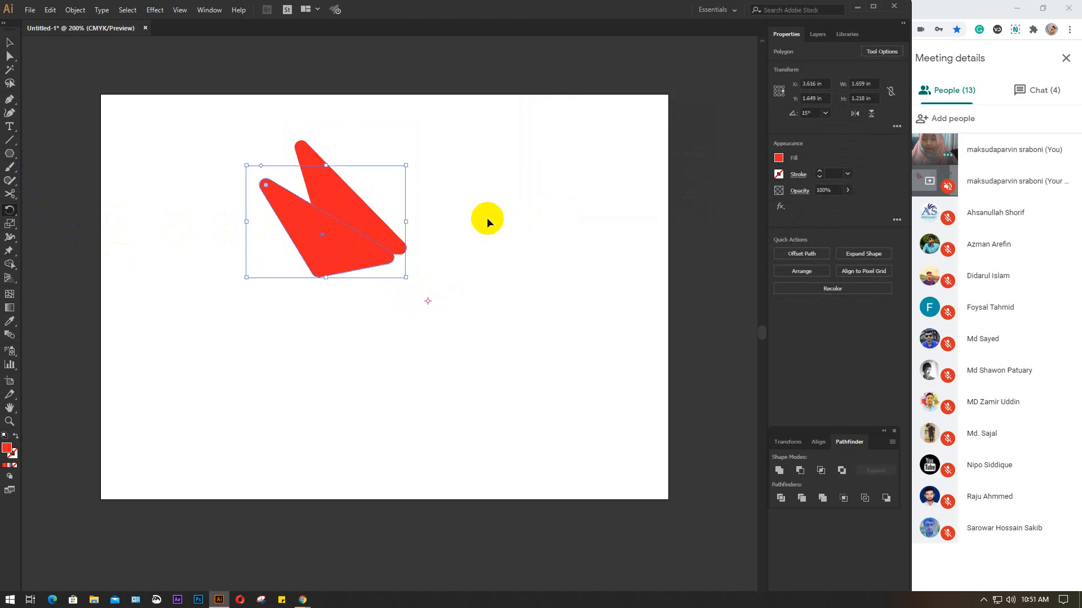
- Repeat the 15° rotated copy until the triangular petals complete a full ring
key("ctrl+d")
key("ctrl+d")
key("ctrl+d")
key("ctrl+d")
key("ctrl+d")
key("ctrl+d")
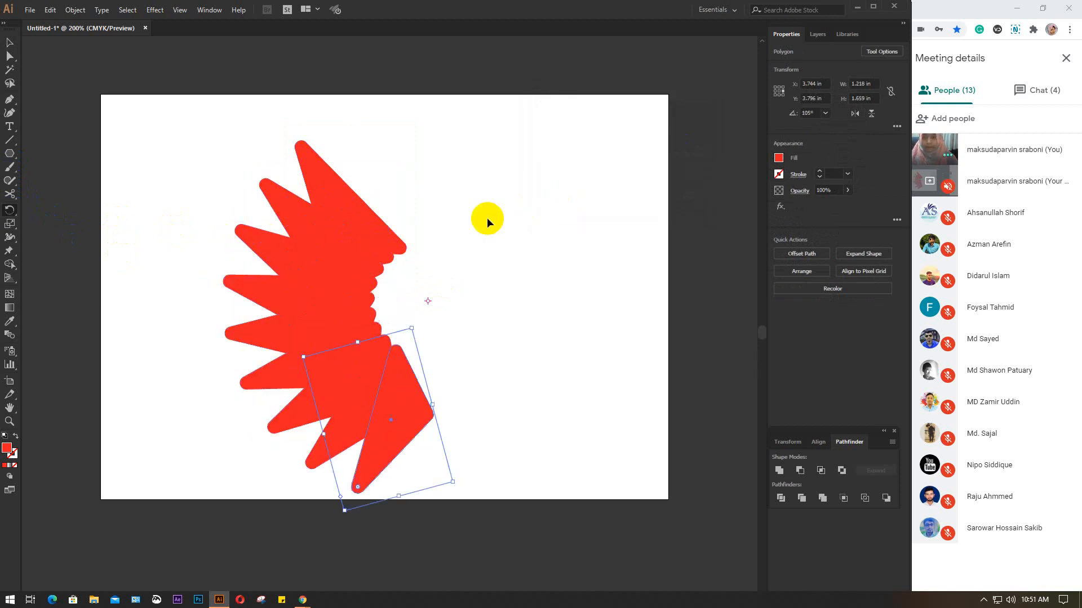
key("ctrl+d")
key("ctrl+d")
key("ctrl+d")
key("ctrl+d")
key("ctrl+d")
key("ctrl+d")
key("ctrl+d")
key("ctrl+d")
key("ctrl+d")
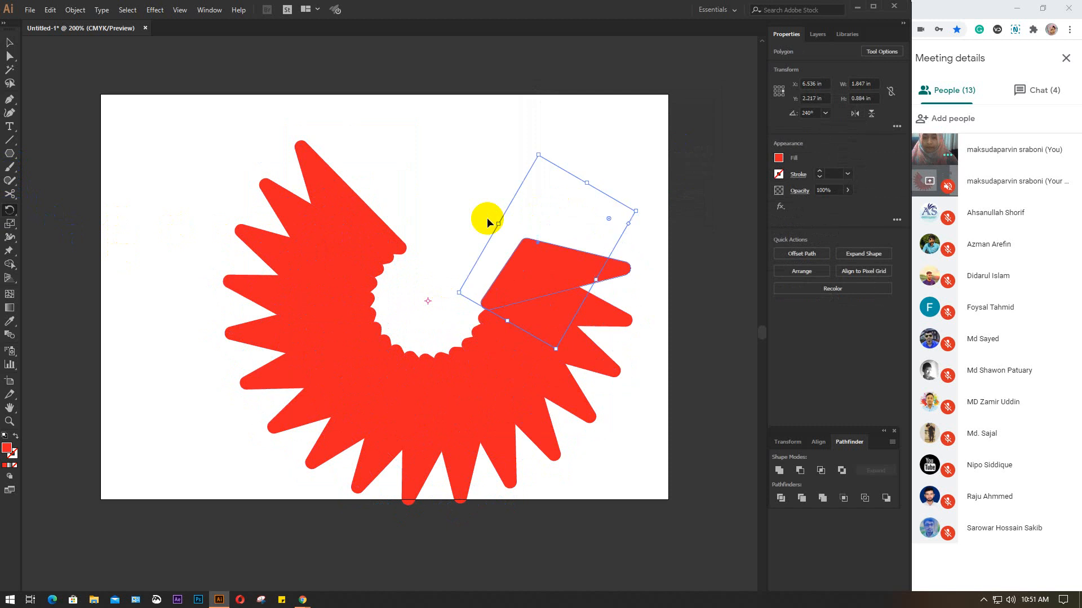
key("ctrl+d")
key("ctrl+d")
key("ctrl+d")
key("ctrl+d")
key("ctrl+d")
key("ctrl+d")
key("ctrl+d")
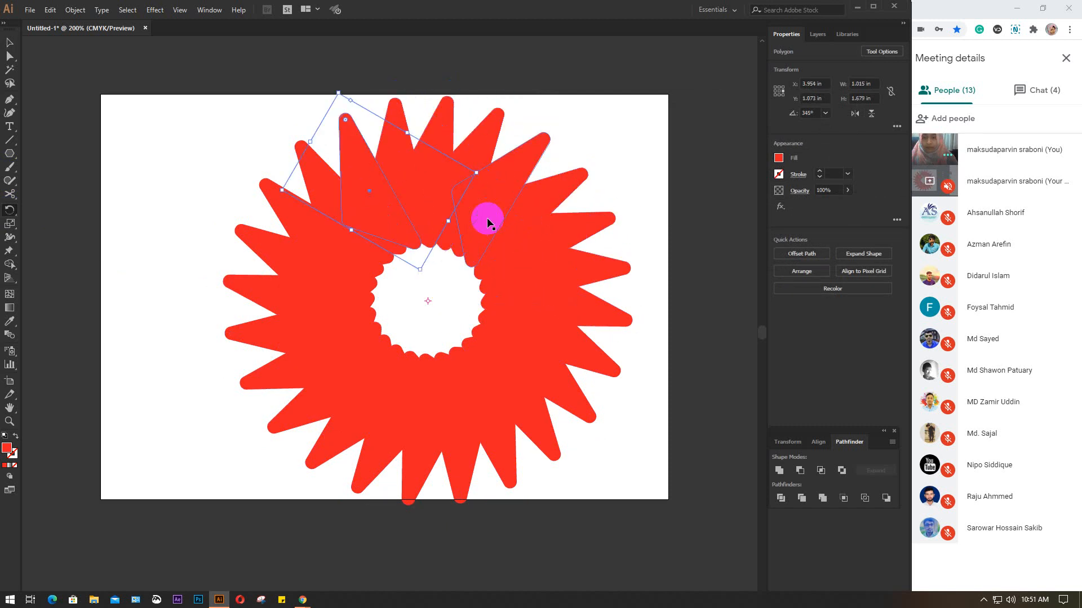
- Select the whole petal ring and try an orange fill before settling on crimson pink
left_click(10, 42)
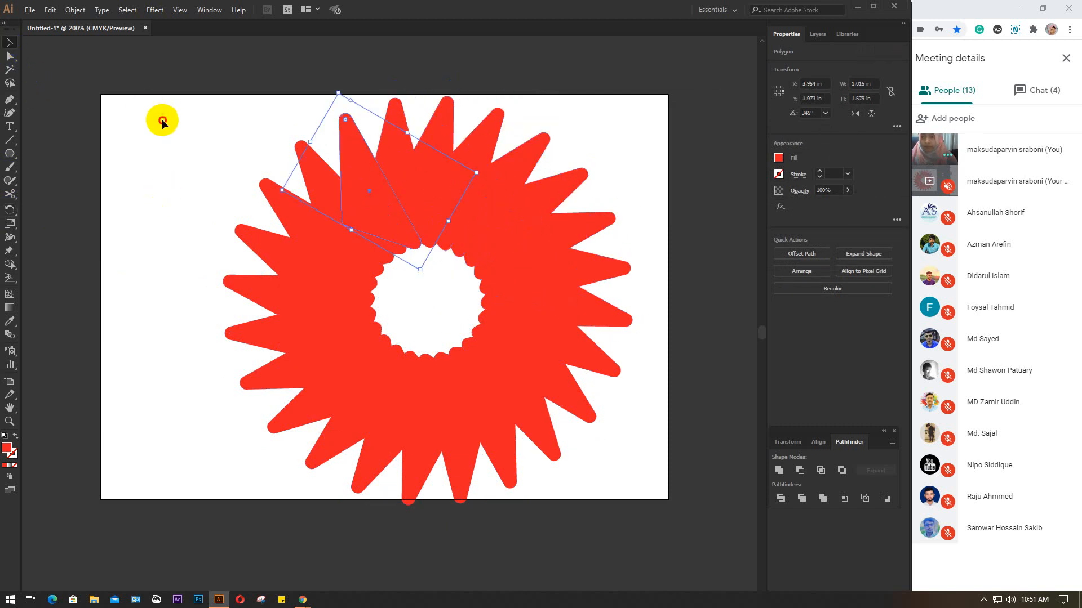
left_click_drag(162, 120, 649, 504)
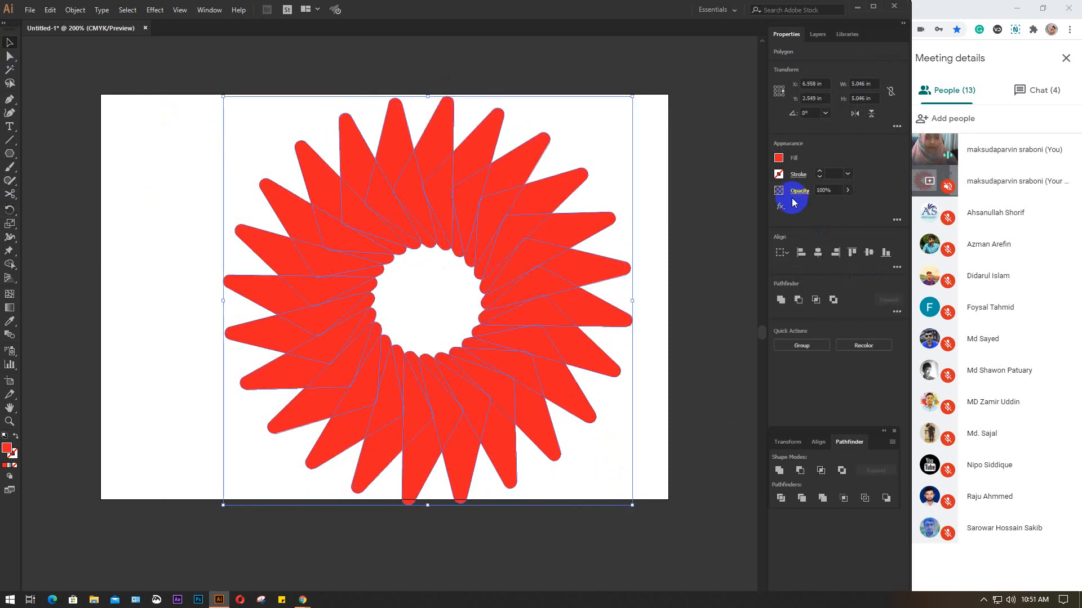
left_click(779, 158)
left_click(758, 198)
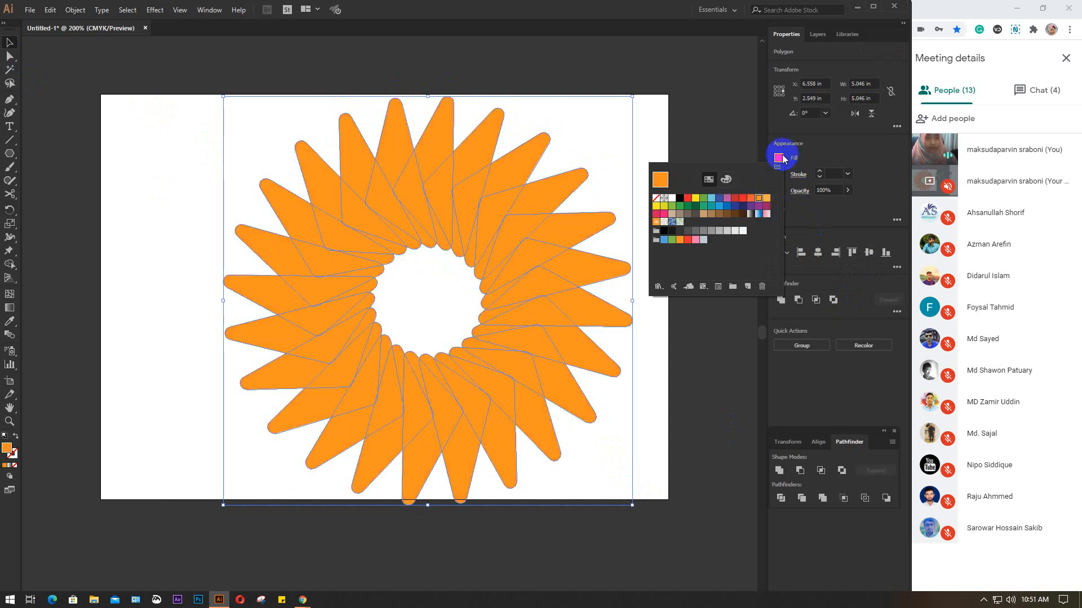
left_click(656, 213)
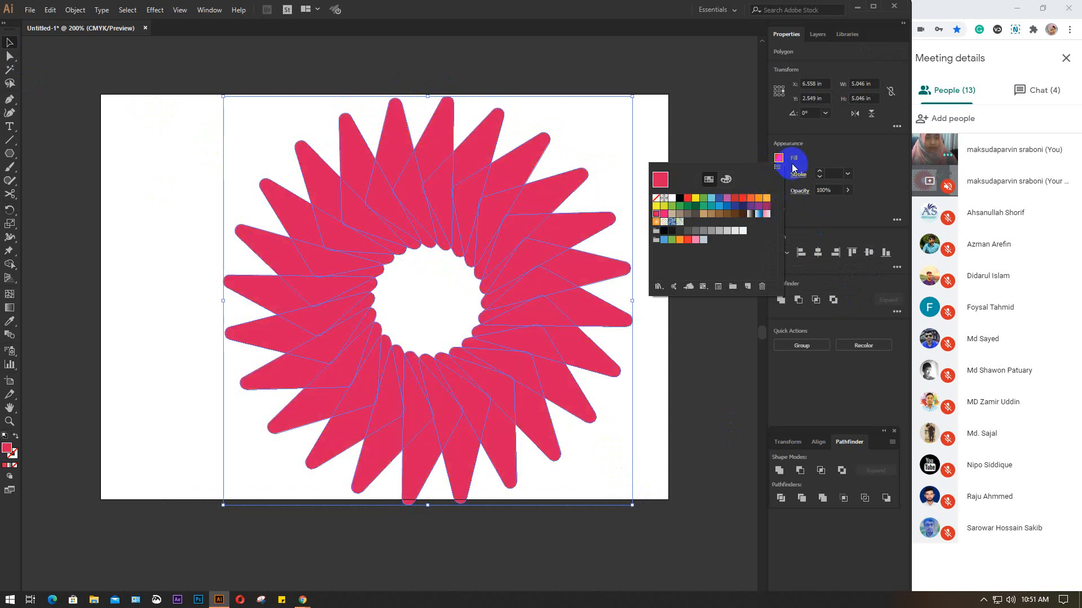
- Give all the selected petals a black stroke and deselect them
left_click(779, 159)
left_click(779, 158)
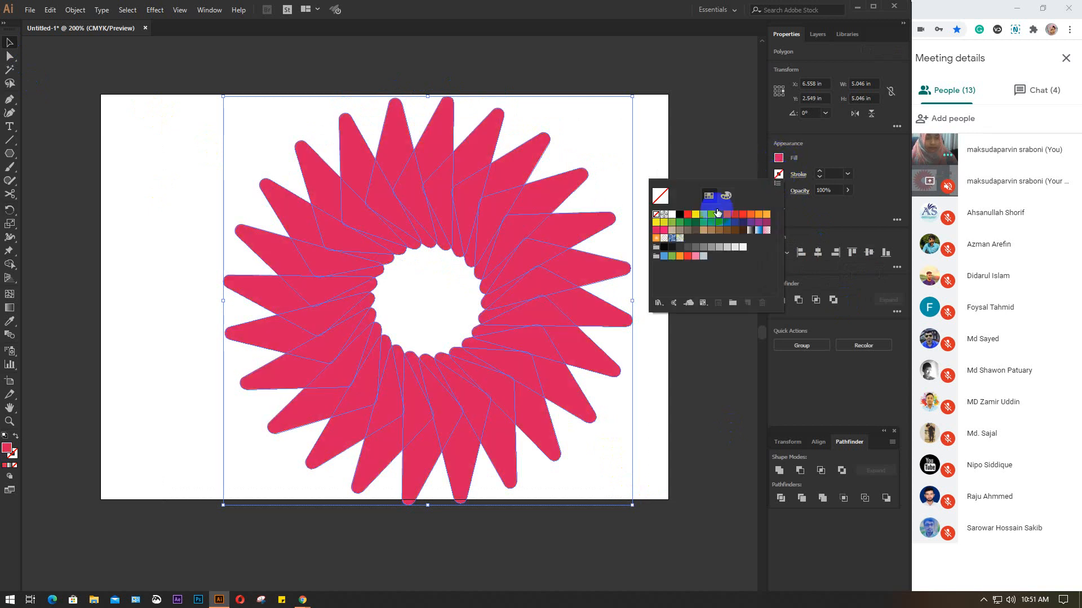
left_click(678, 217)
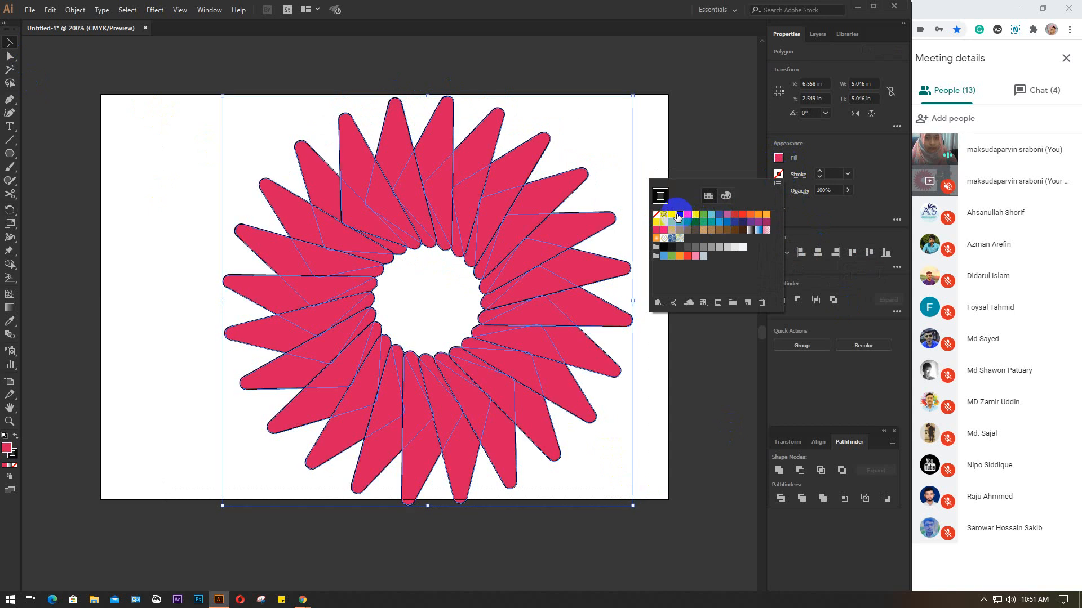
left_click(644, 122)
left_click(644, 122)
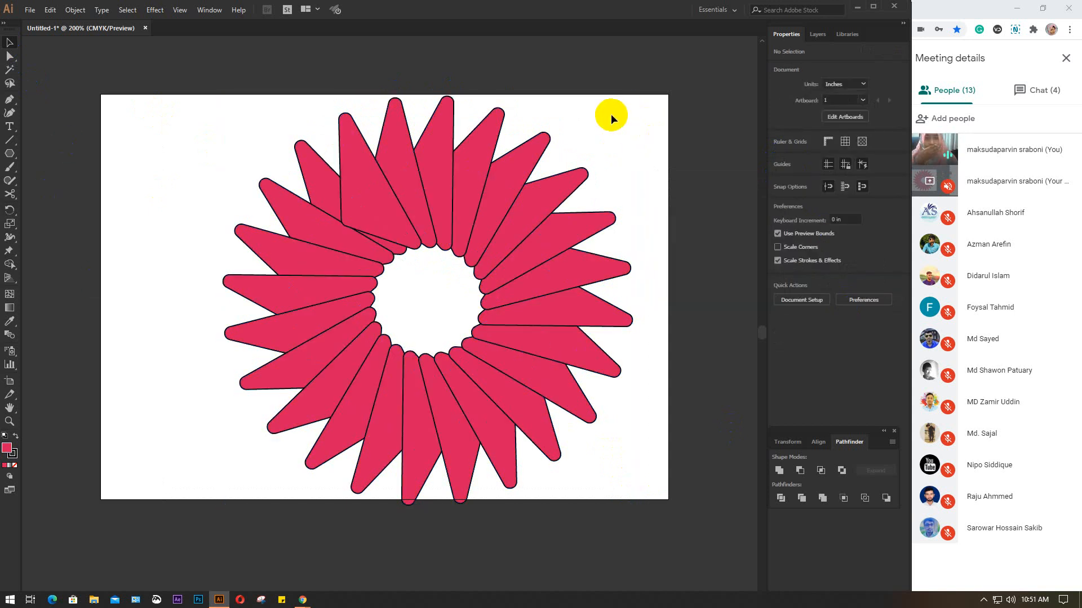
- Remove the fill from all petals to inspect their overlapping outlines, and undo the fill removal
left_click_drag(151, 125, 712, 467)
left_click(778, 157)
left_click(656, 198)
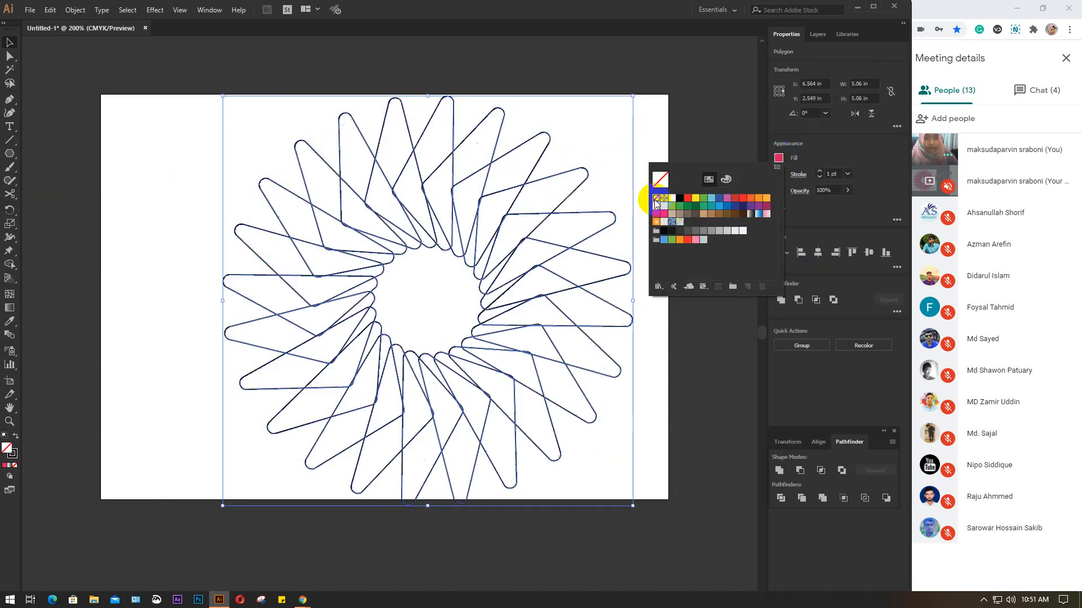
left_click(601, 67)
left_click(602, 68)
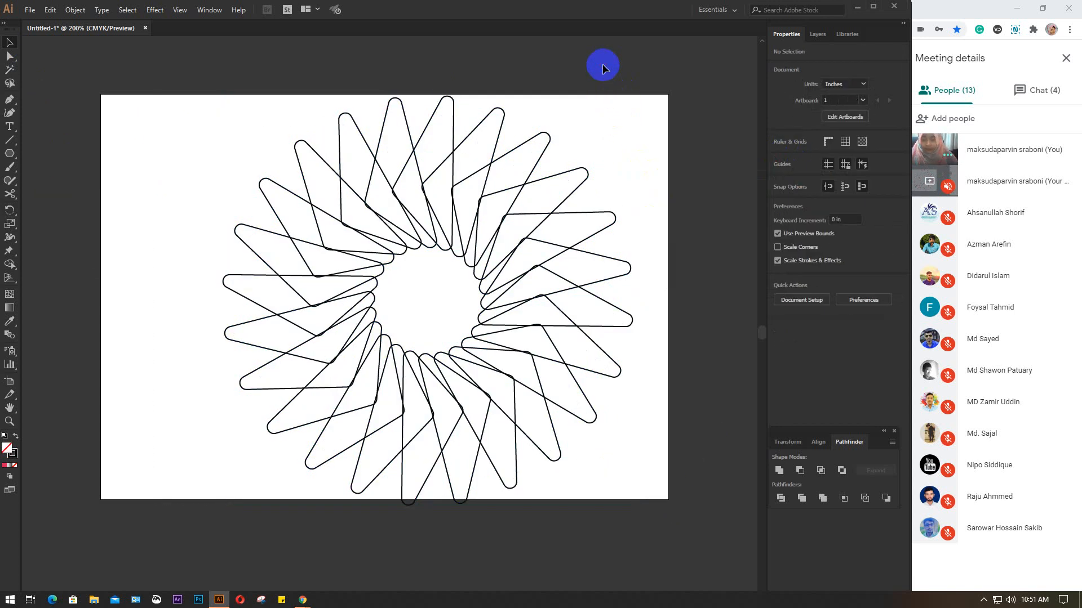
scroll(372, 248, "up", 1)
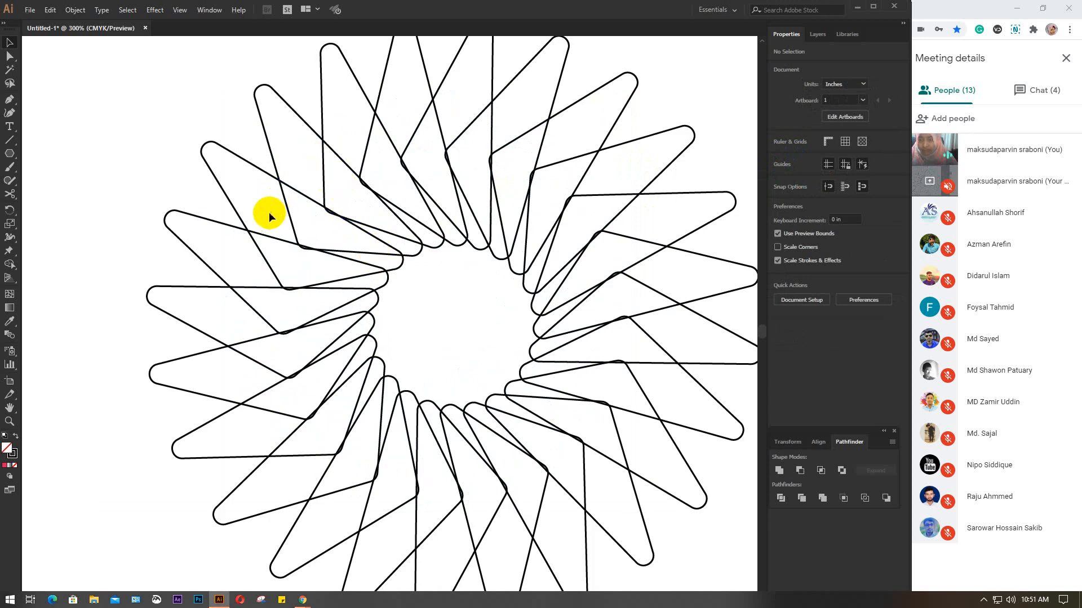
left_click(534, 205)
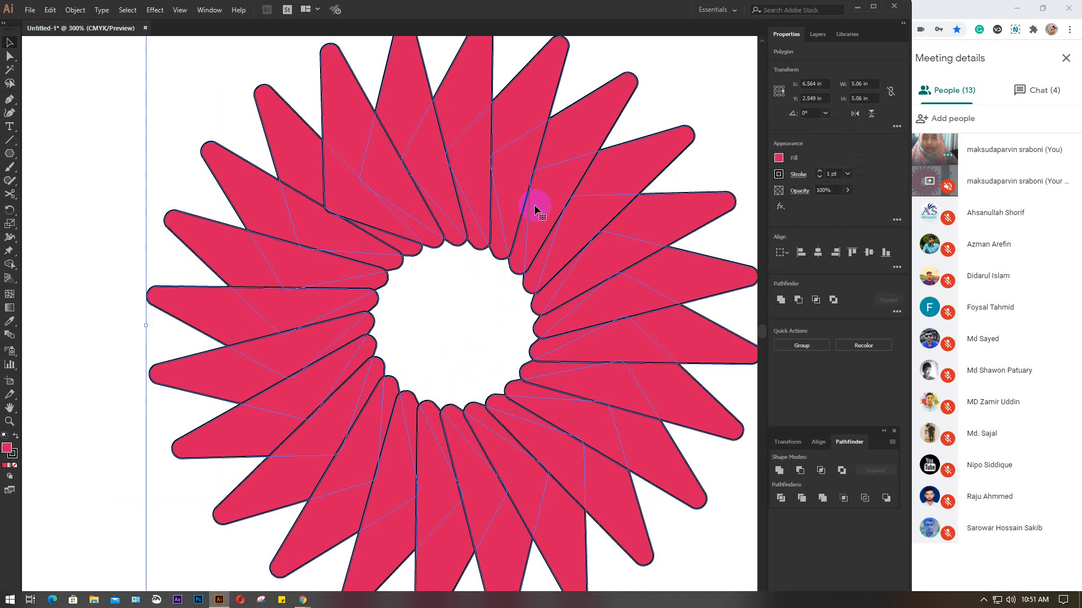
scroll(528, 212, "down", 1)
left_click(704, 148)
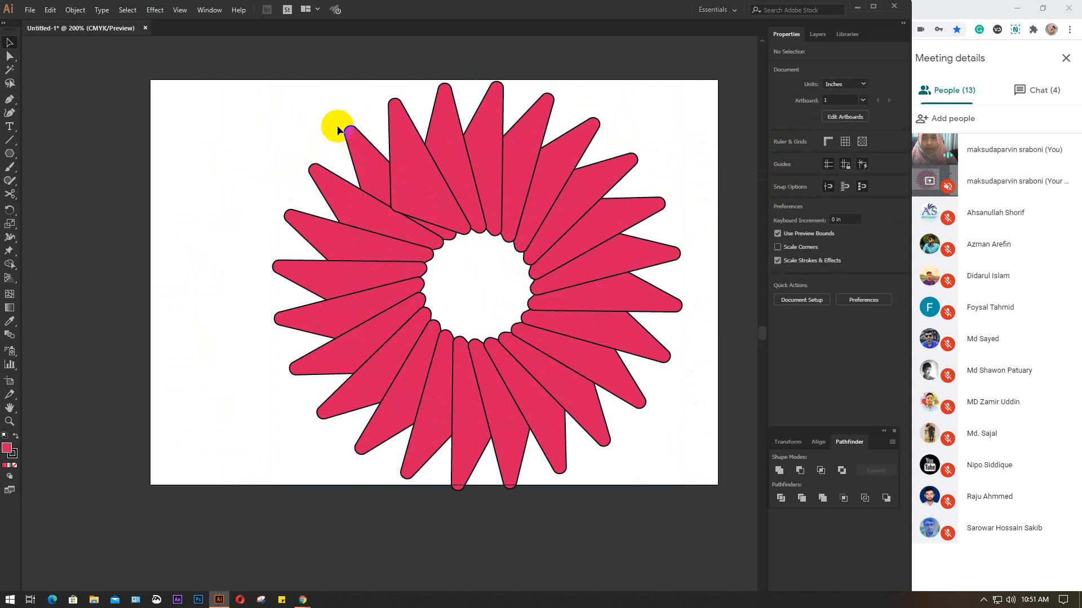
- Merge the overlapping area of the two upper-left petals into the outer-left petal with the Shape Builder tool, correcting their stacking
left_click_drag(333, 118, 403, 148)
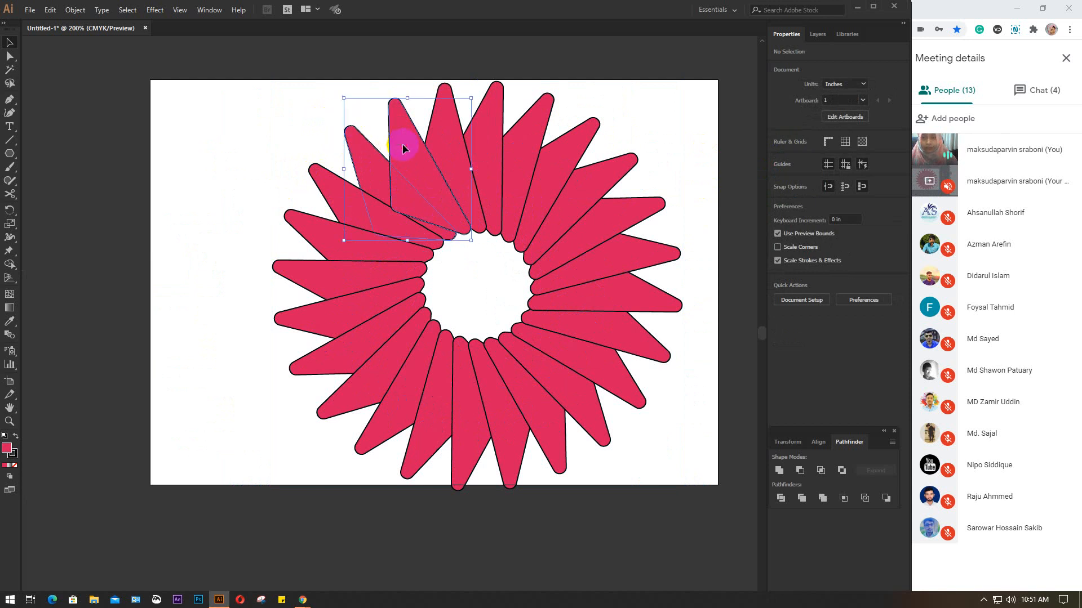
left_click(16, 258)
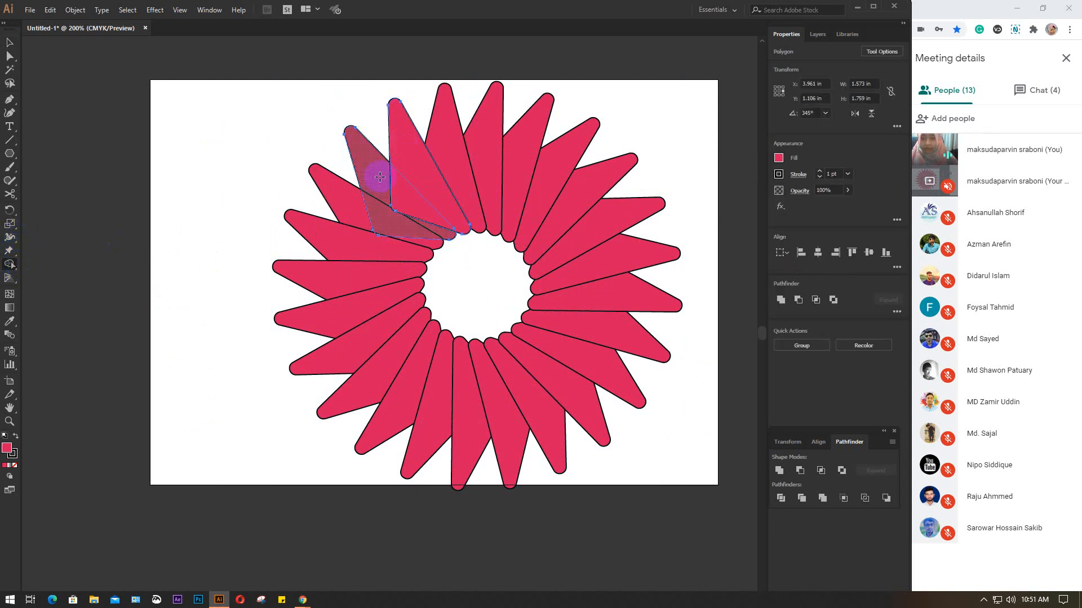
left_click_drag(380, 175, 406, 181)
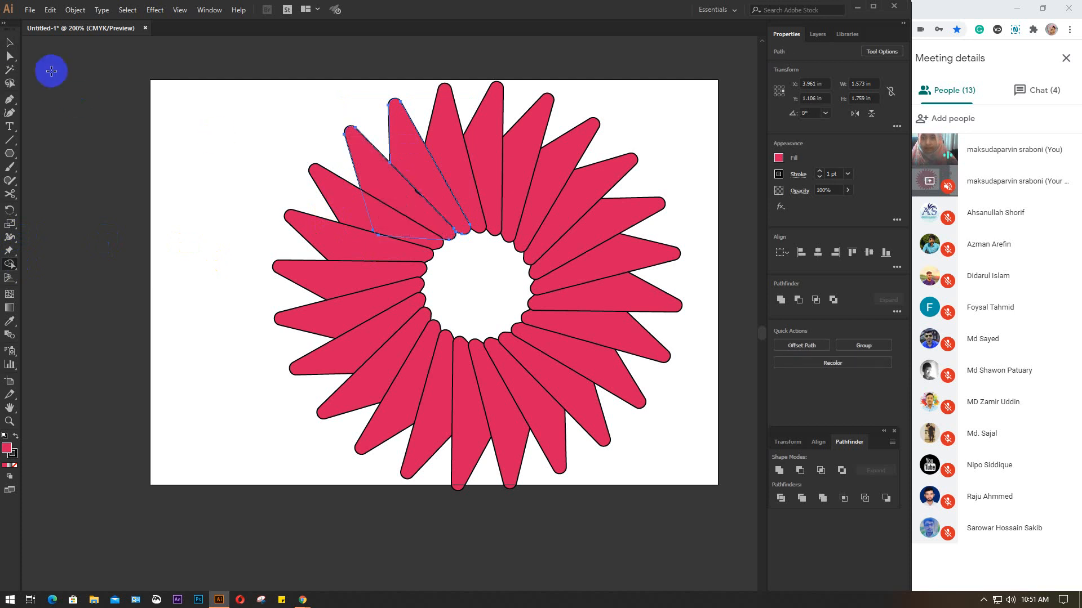
left_click(10, 43)
left_click(224, 148)
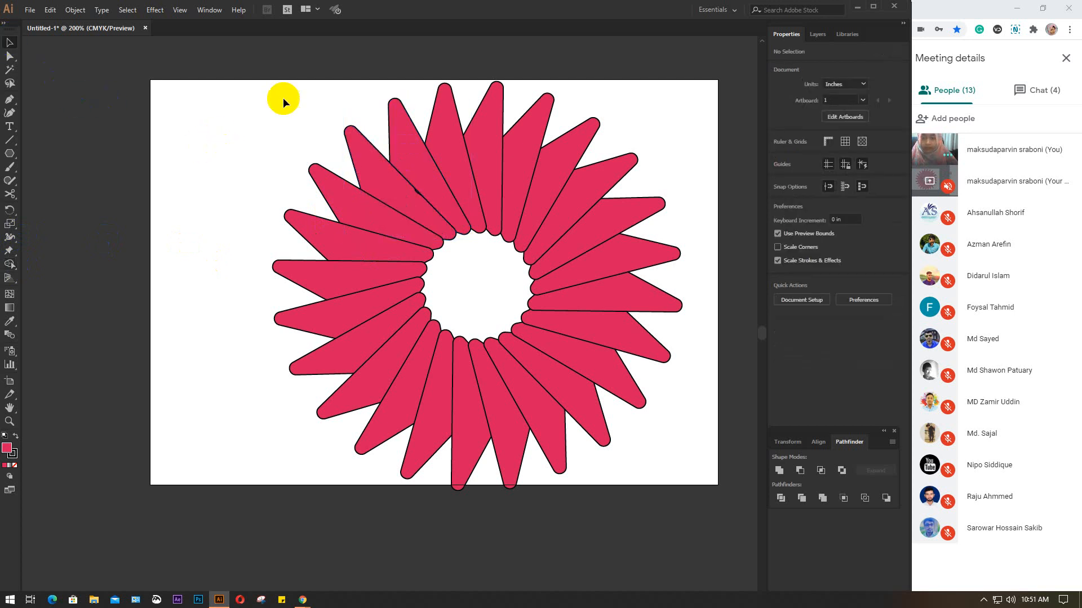
- Try the Shape Builder tool on the next two neighbouring petals at the ring's top
left_click(450, 146)
left_click_drag(385, 91, 445, 107)
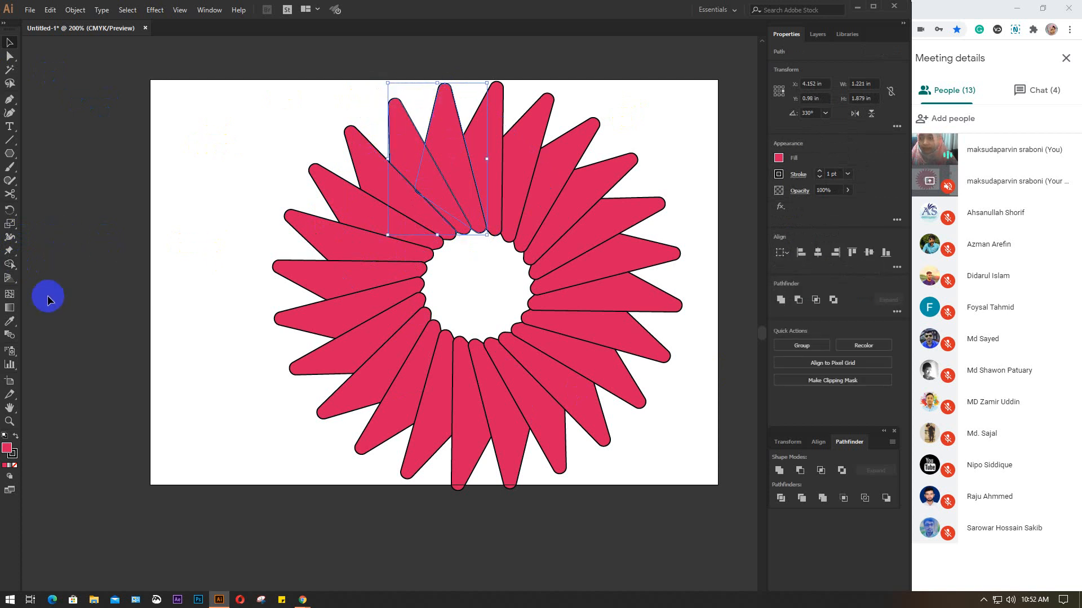
left_click(10, 265)
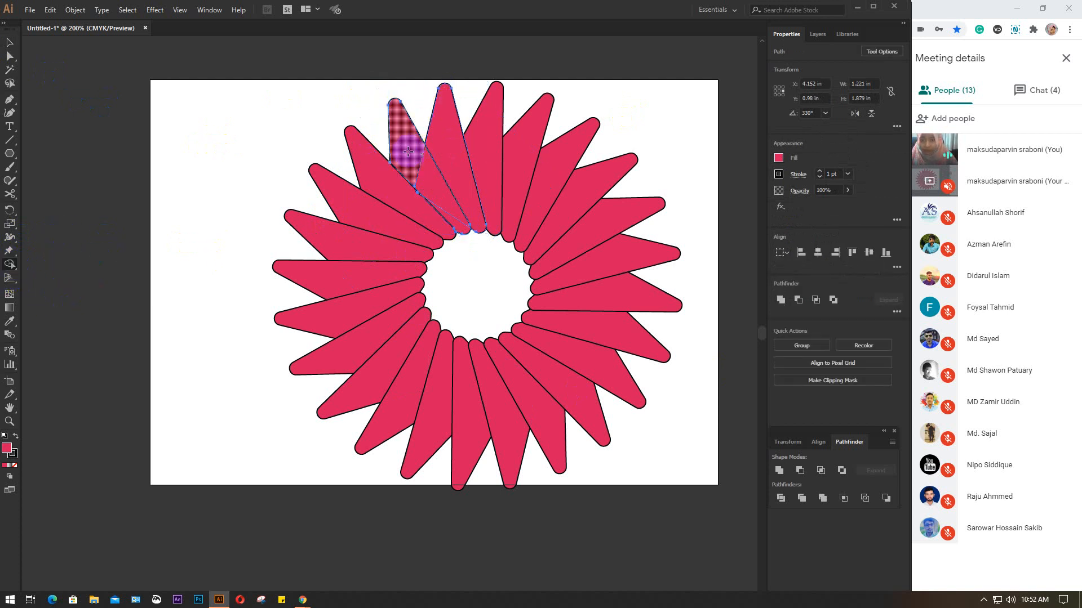
left_click(10, 42)
left_click(296, 129)
- Try the Shape Builder tool on the merged upper-left petal together with the petal three places clockwise
left_click(356, 140)
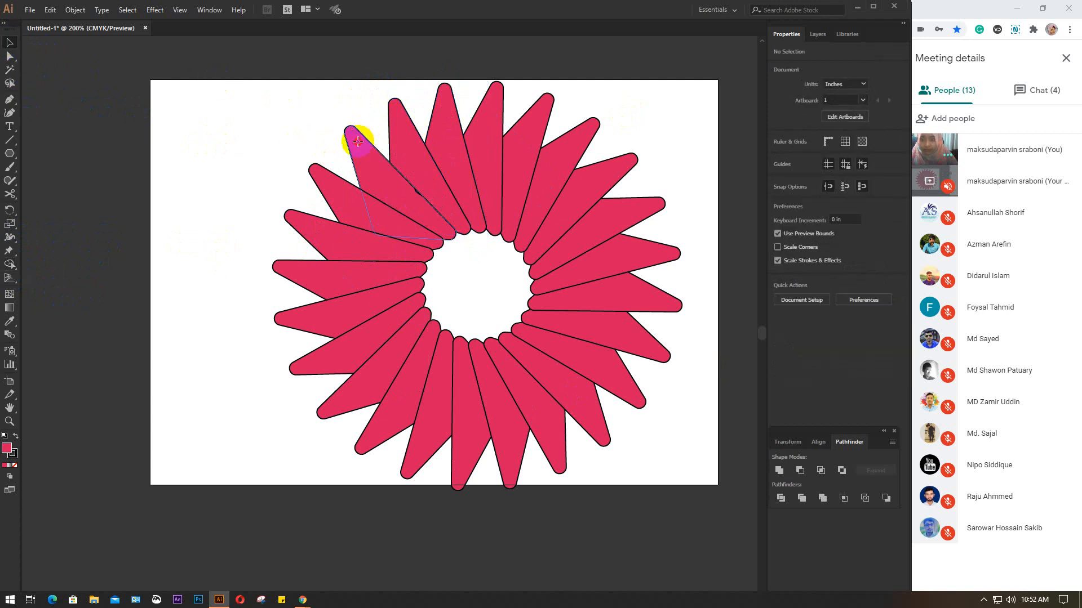
left_click(492, 114, "shift")
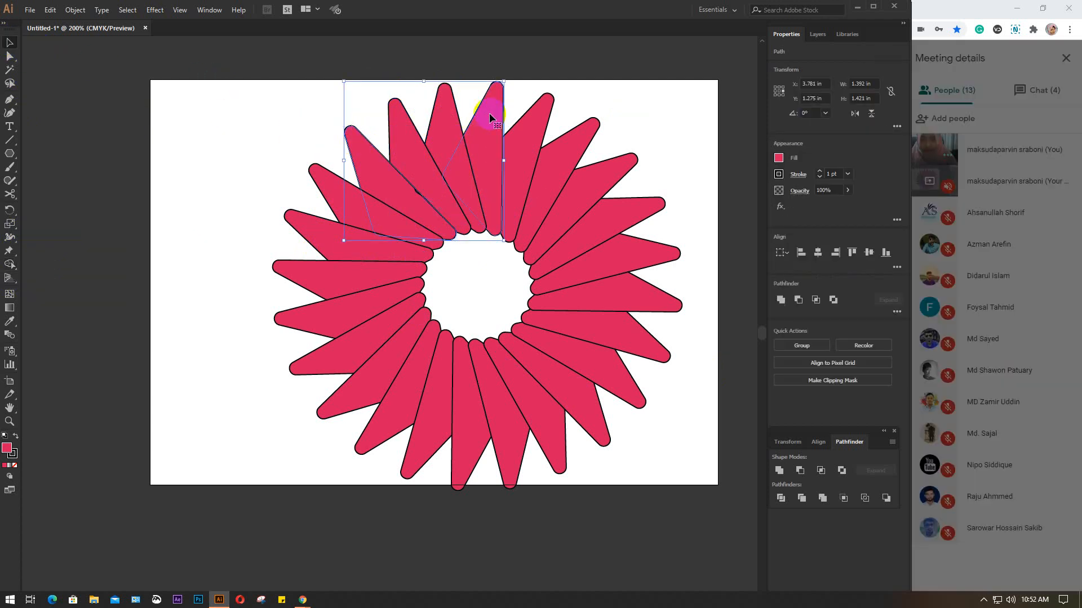
left_click(10, 265)
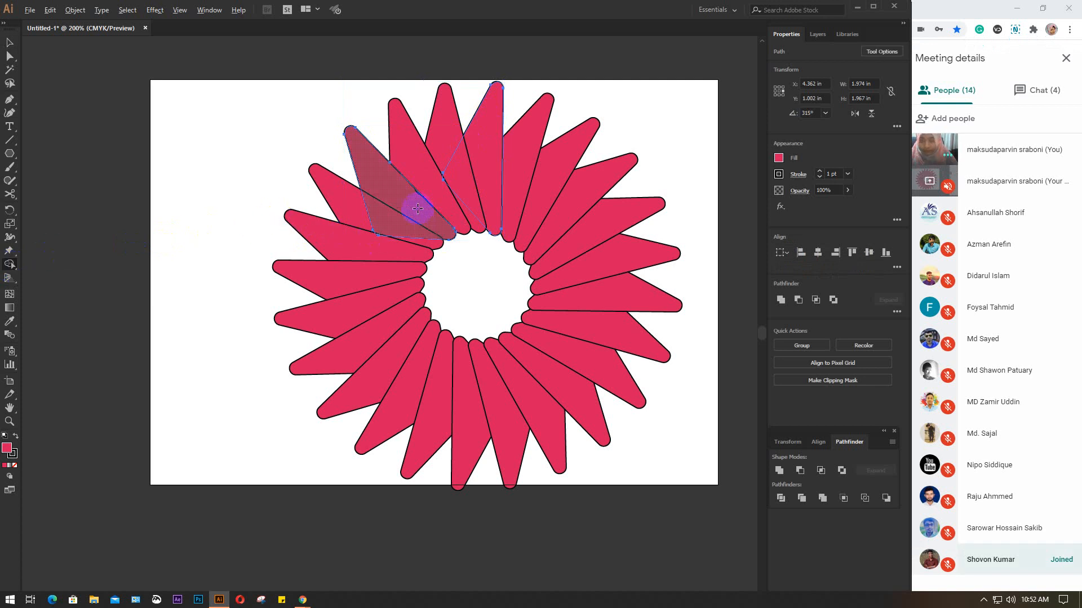
scroll(417, 208, "up", 1)
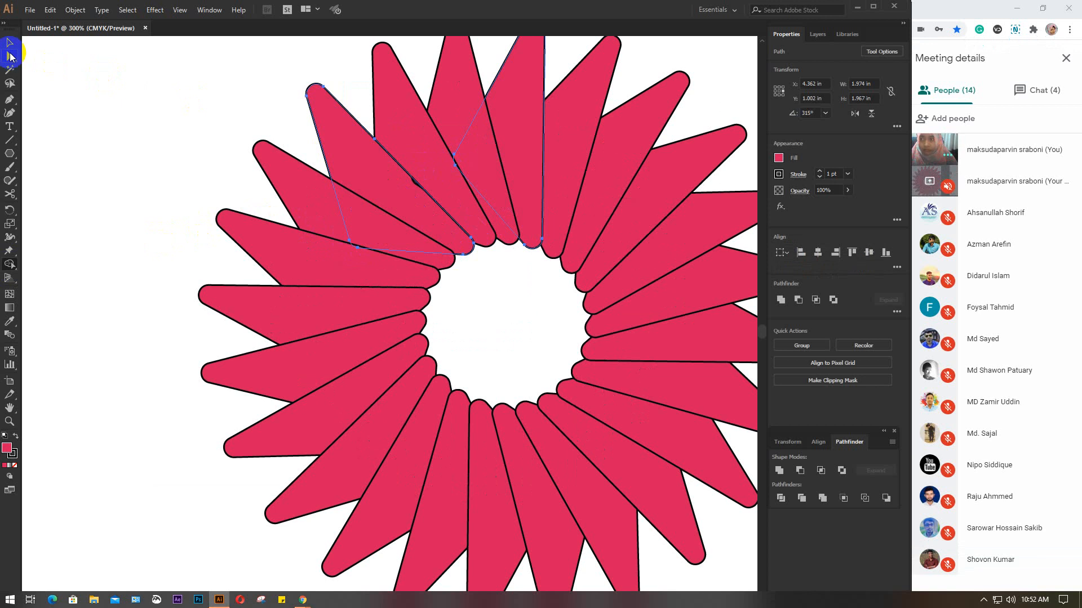
left_click(10, 42)
left_click(191, 81)
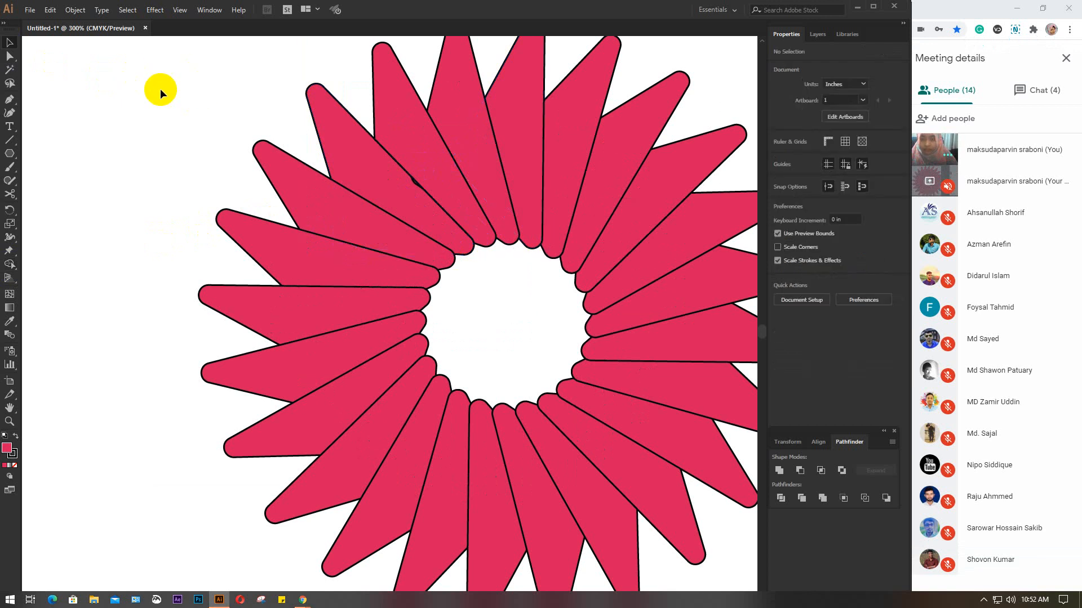
- Select the five petals at the ring's upper left and merge the small sliver between the first two with the Shape Builder tool
scroll(192, 169, "up", 5)
left_click_drag(183, 211, 467, 261)
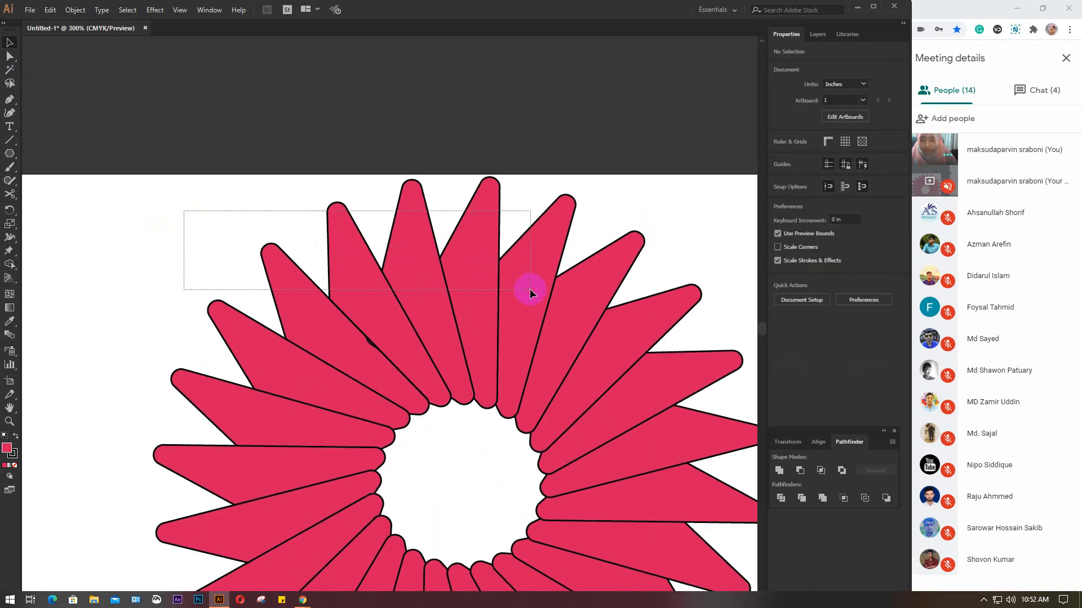
left_click_drag(530, 288, 530, 289)
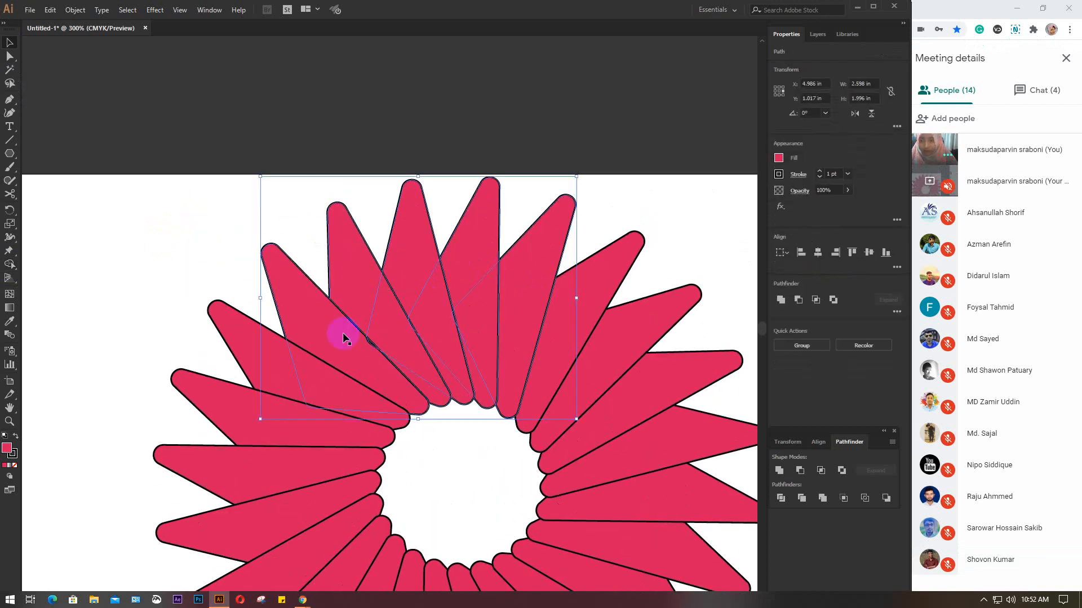
left_click(10, 265)
scroll(341, 345, "up", 2)
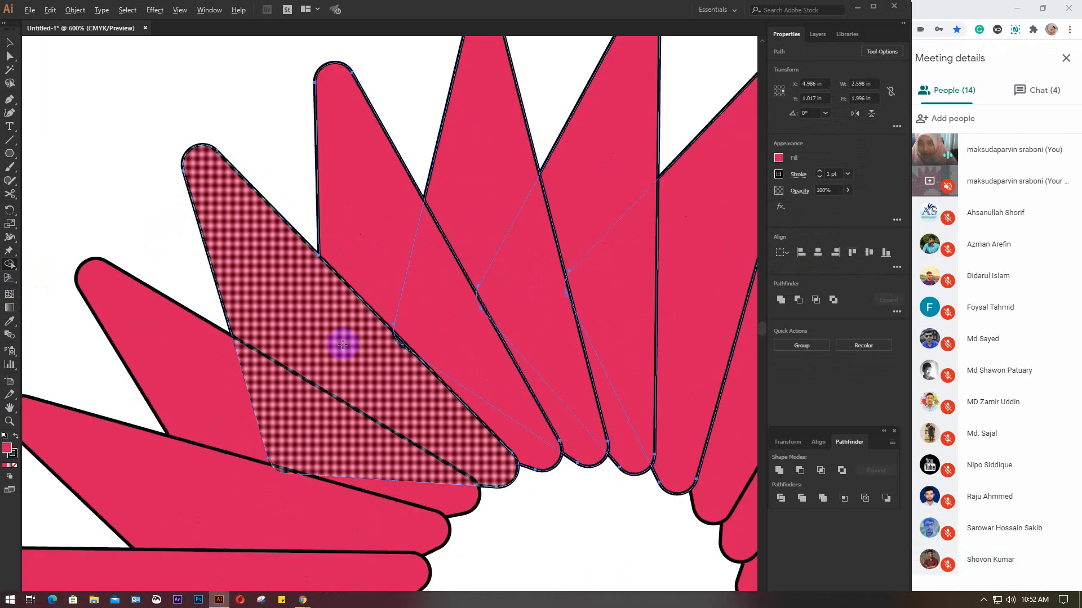
scroll(388, 350, "up", 3)
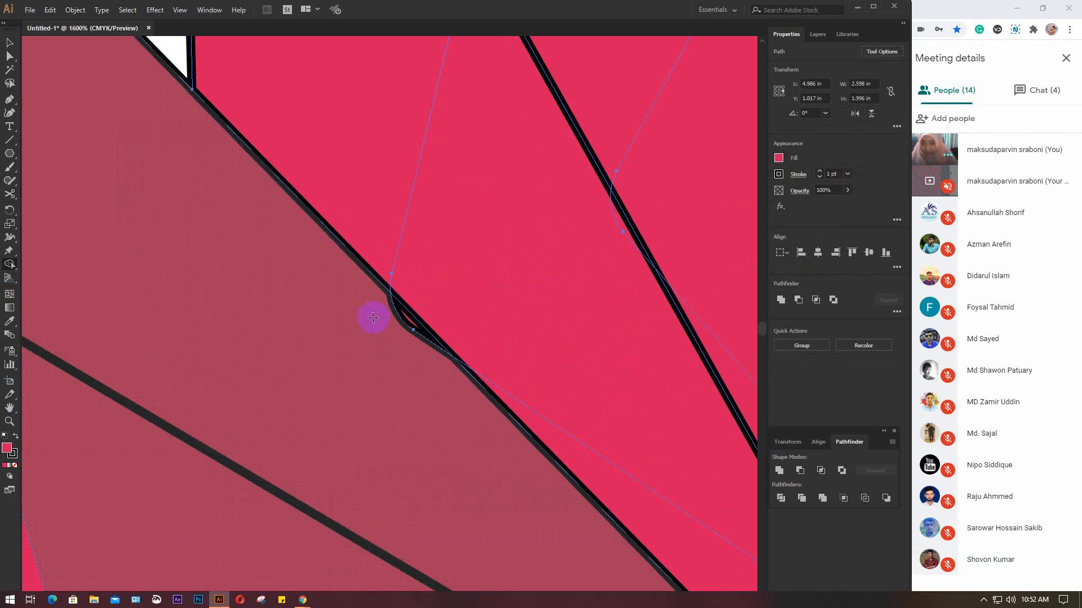
mouse_move(373, 319)
left_mouse_down()
mouse_move(411, 314)
mouse_move(427, 330)
left_mouse_up()
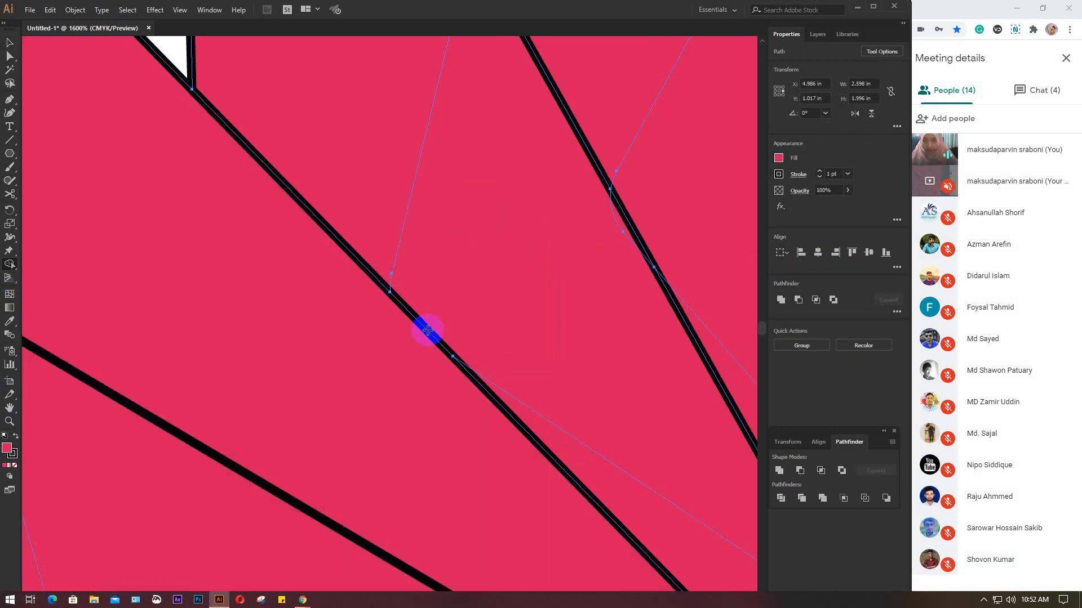
- Try the Shape Builder tool on the next two overlaps clockwise among the selected upper petals, and deselect them
scroll(428, 331, "down", 6)
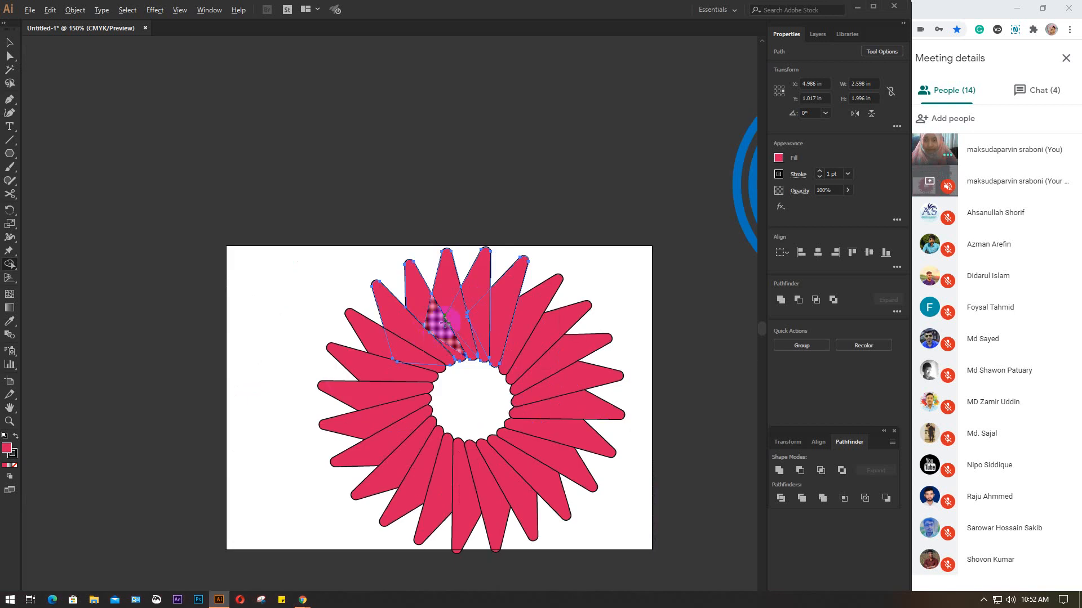
scroll(446, 318, "up", 3)
scroll(447, 308, "up", 3)
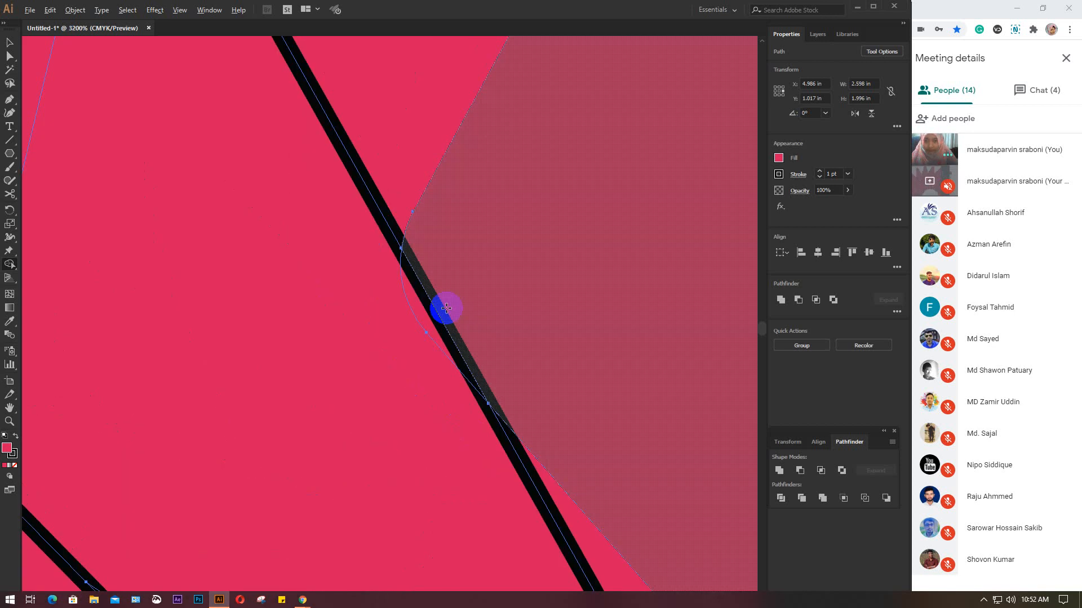
left_click_drag(317, 262, 422, 310)
scroll(421, 310, "down", 4)
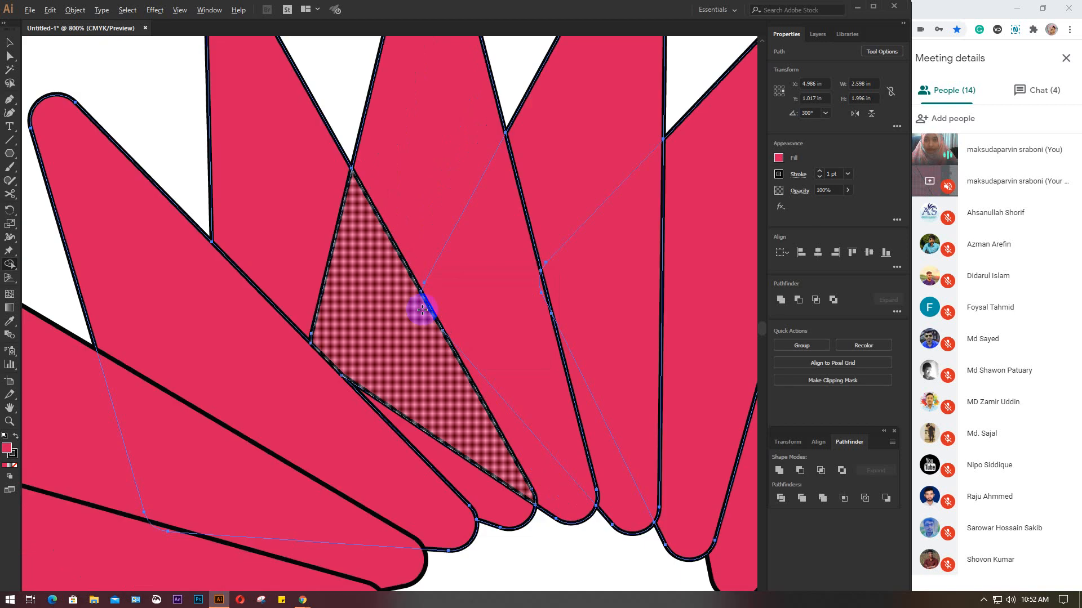
left_click_drag(511, 259, 543, 295)
scroll(521, 297, "down", 3)
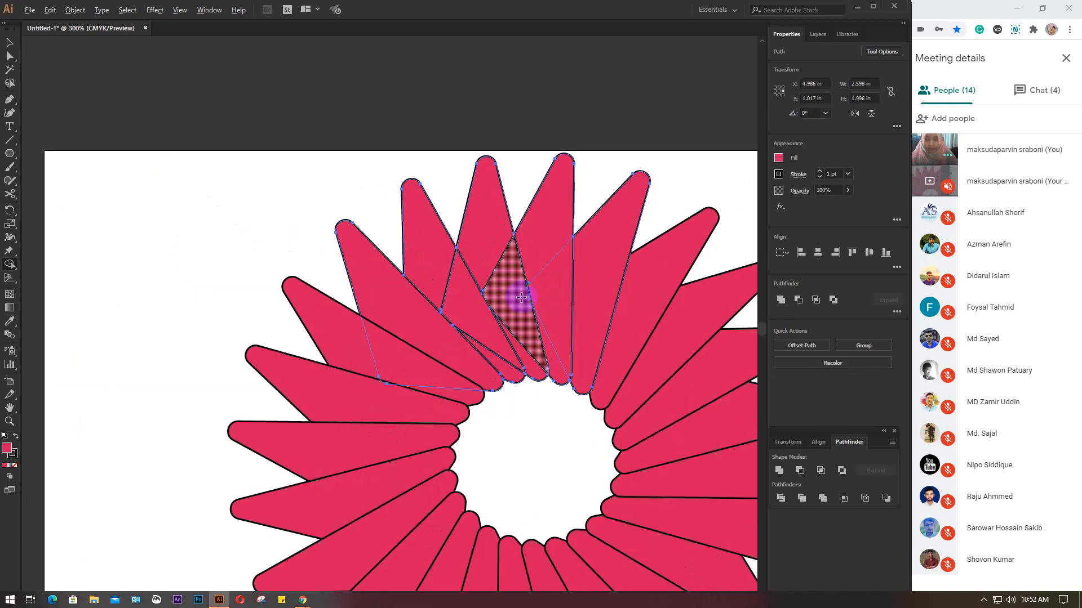
left_click(8, 44)
left_click(171, 226)
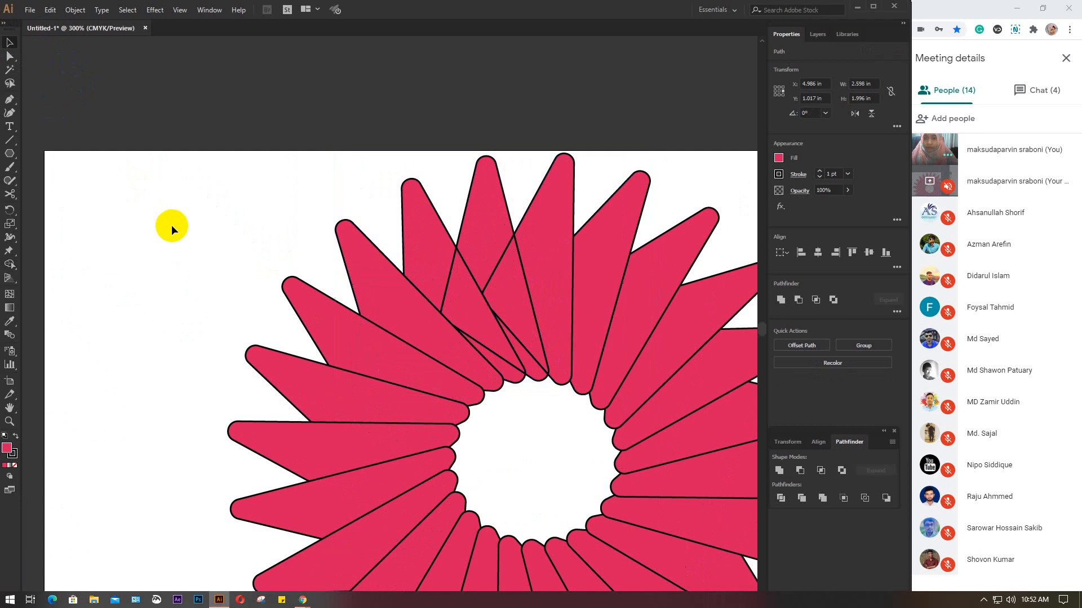
- Select the three petals at the ring's top and try to merge their overlapping pieces with the Shape Builder tool
scroll(271, 338, "down", 2)
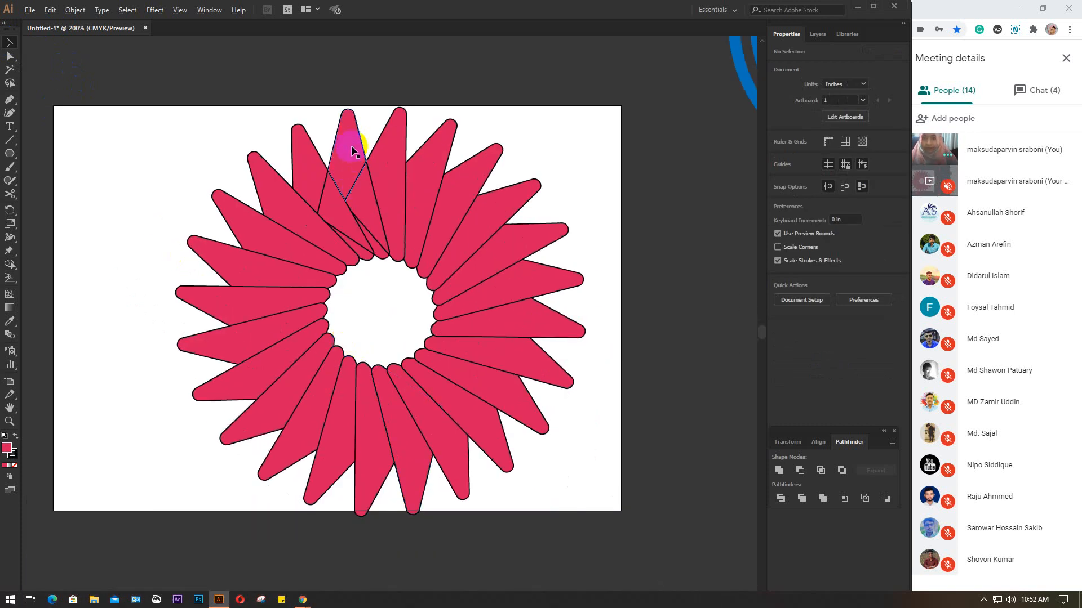
left_click(351, 147)
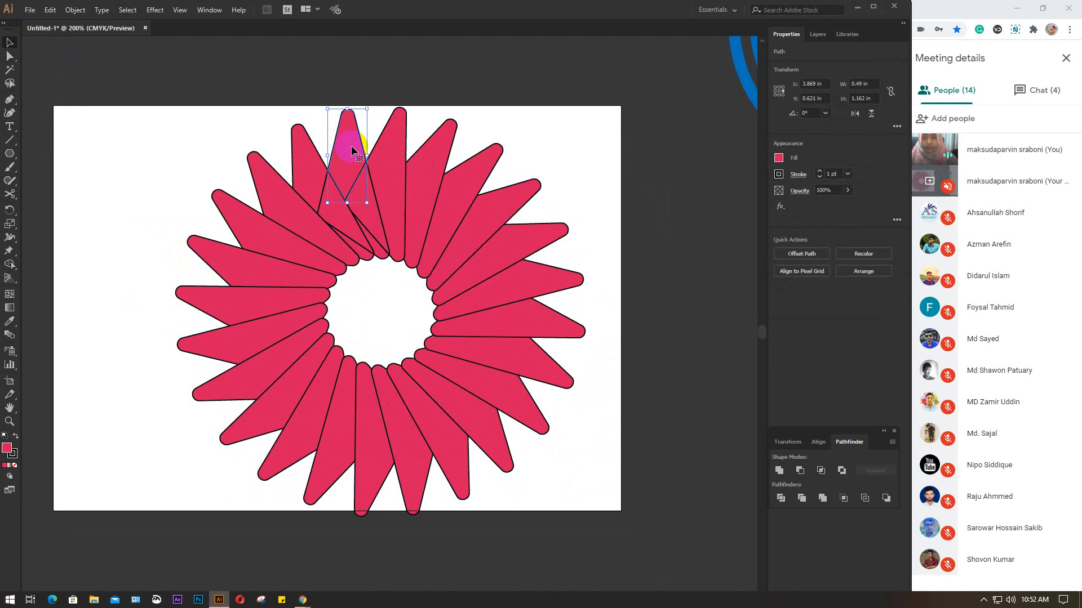
left_click(141, 158)
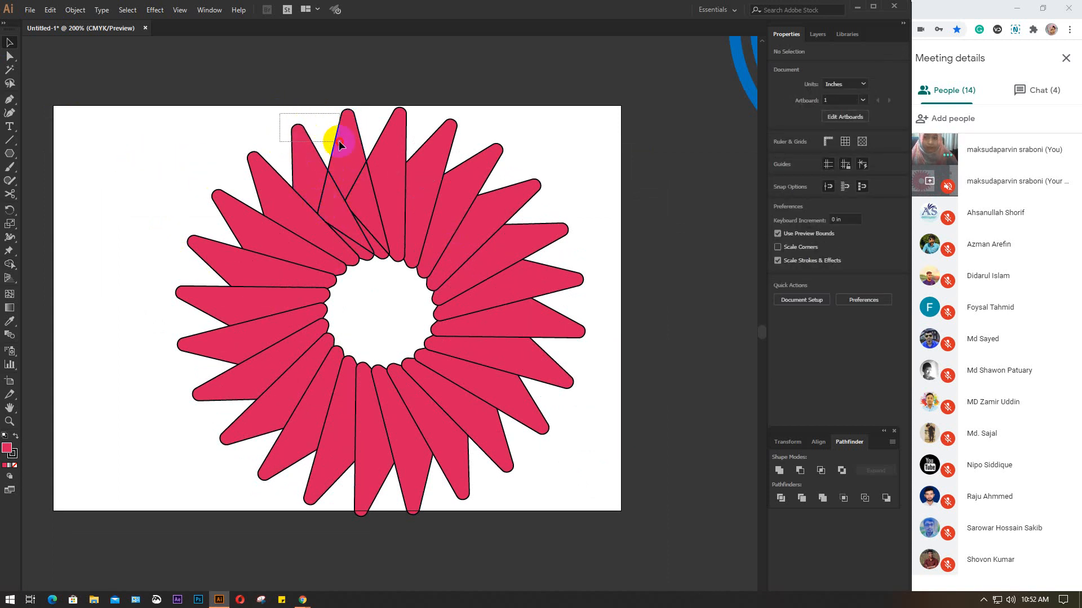
left_click_drag(340, 141, 378, 144)
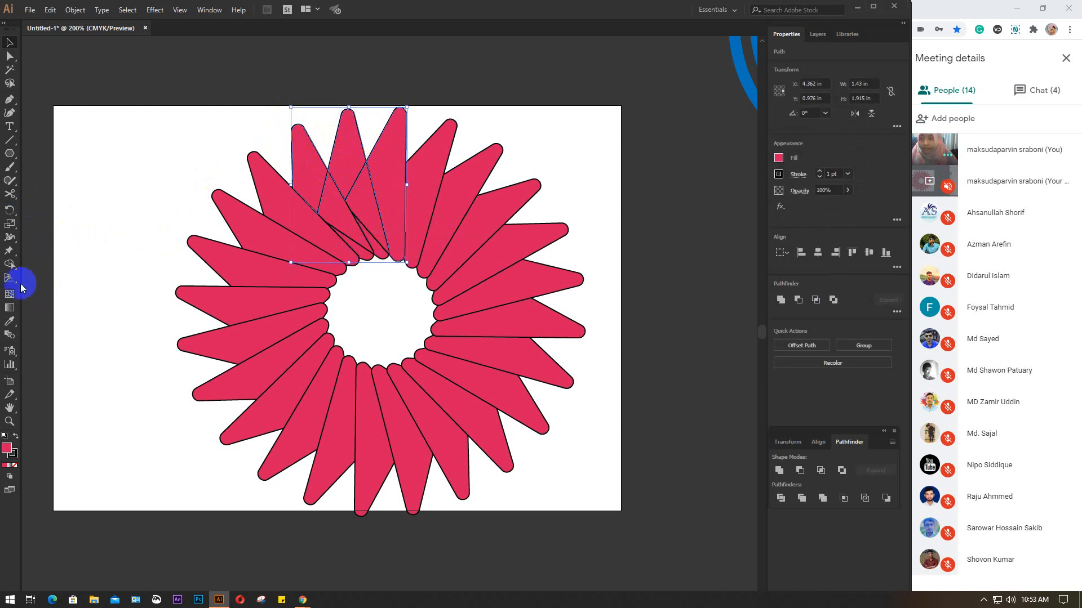
left_click(10, 263)
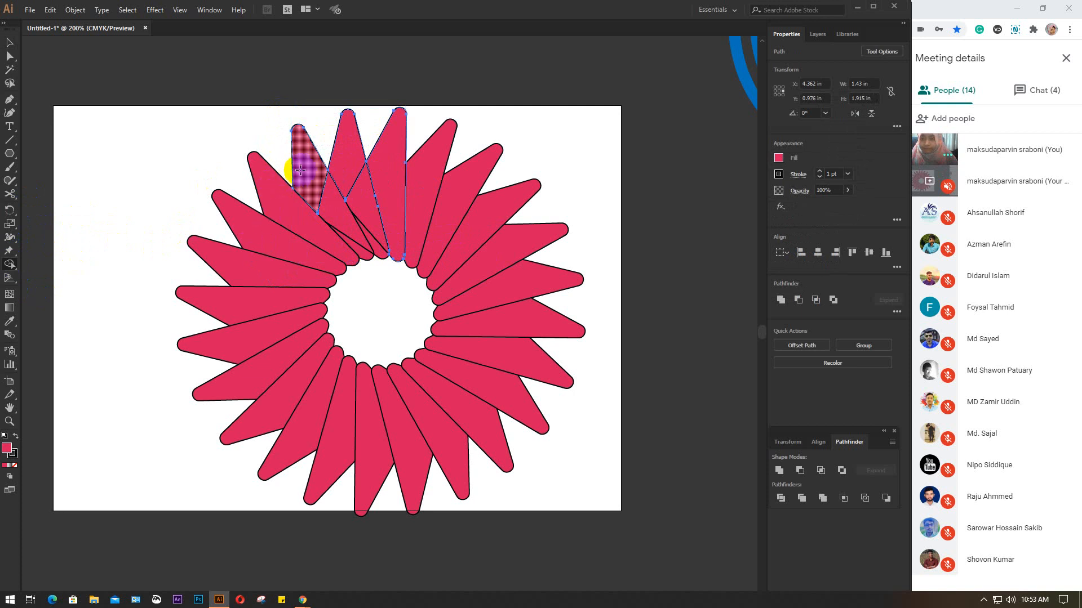
mouse_move(303, 169)
left_mouse_down()
mouse_move(348, 214)
mouse_move(359, 246)
left_mouse_up()
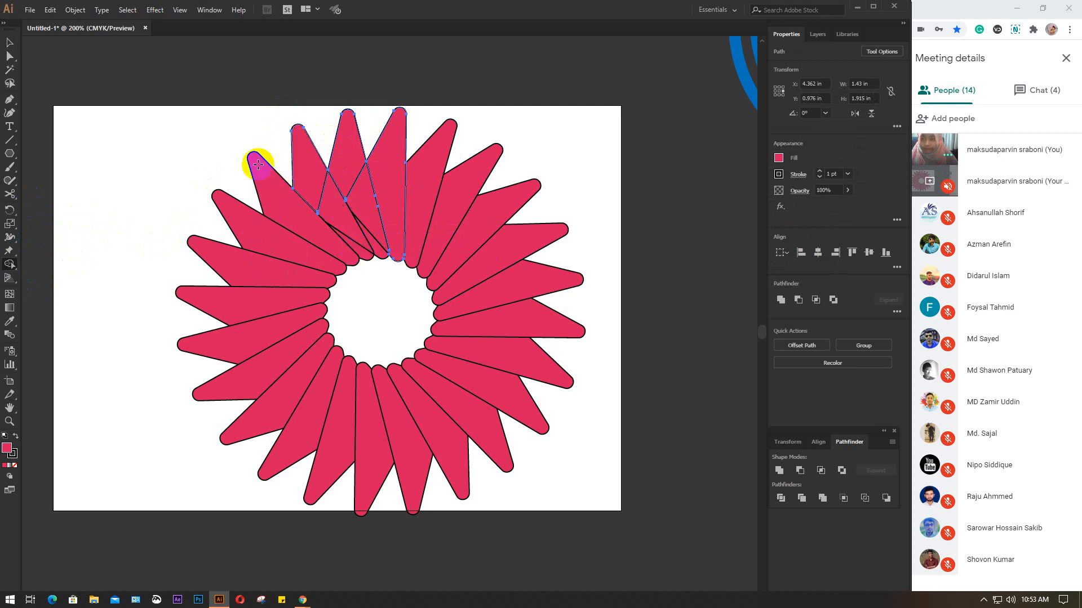
- Undo the Shape Builder merges on the petals, back to the ring of petals without an outline
left_click(9, 42)
left_click(143, 136)
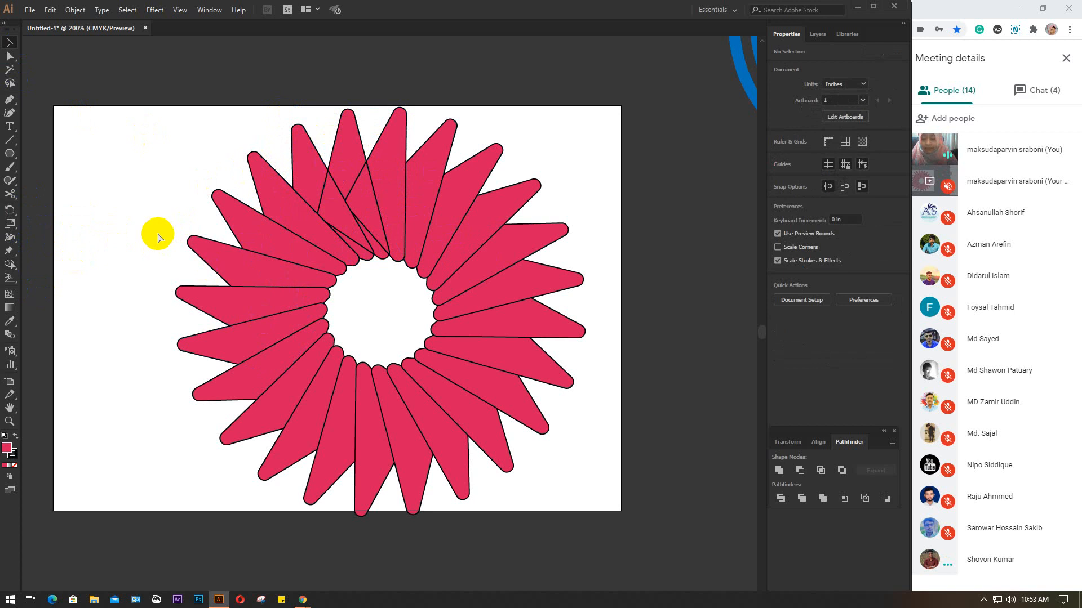
key("ctrl+z")
key("ctrl+z")
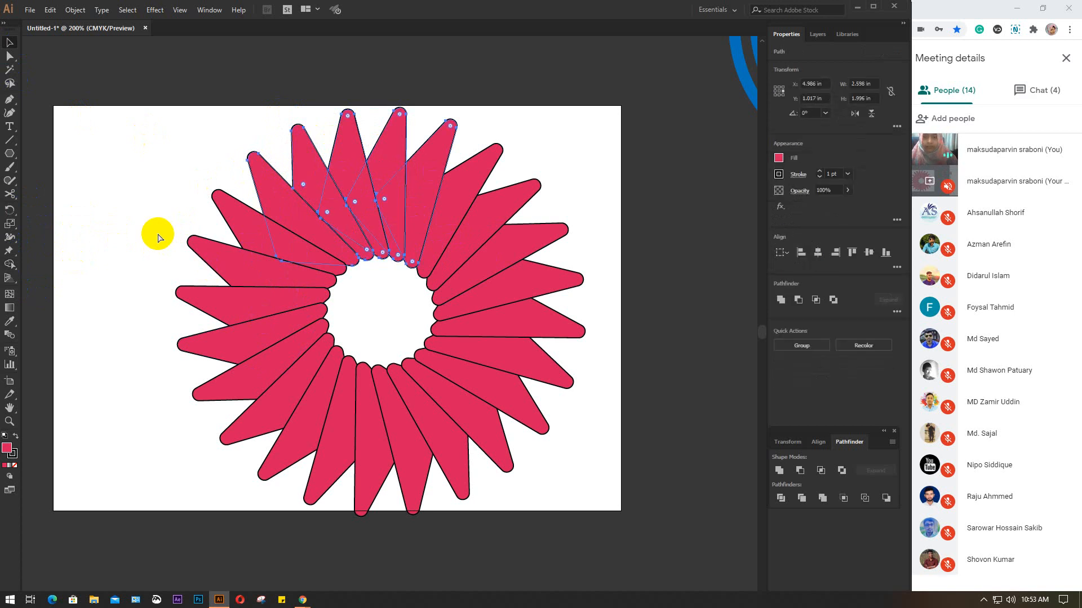
key("ctrl+z")
key("ctrl+z")
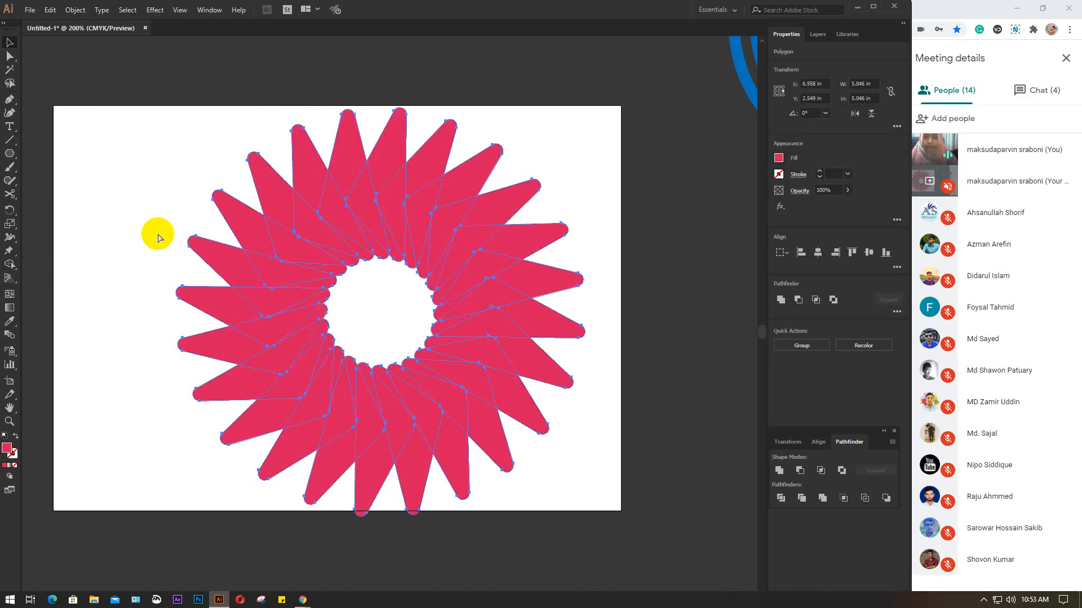
- Apply a black stroke to all petals of the ring and deselect them
left_click(778, 174)
left_click(693, 220)
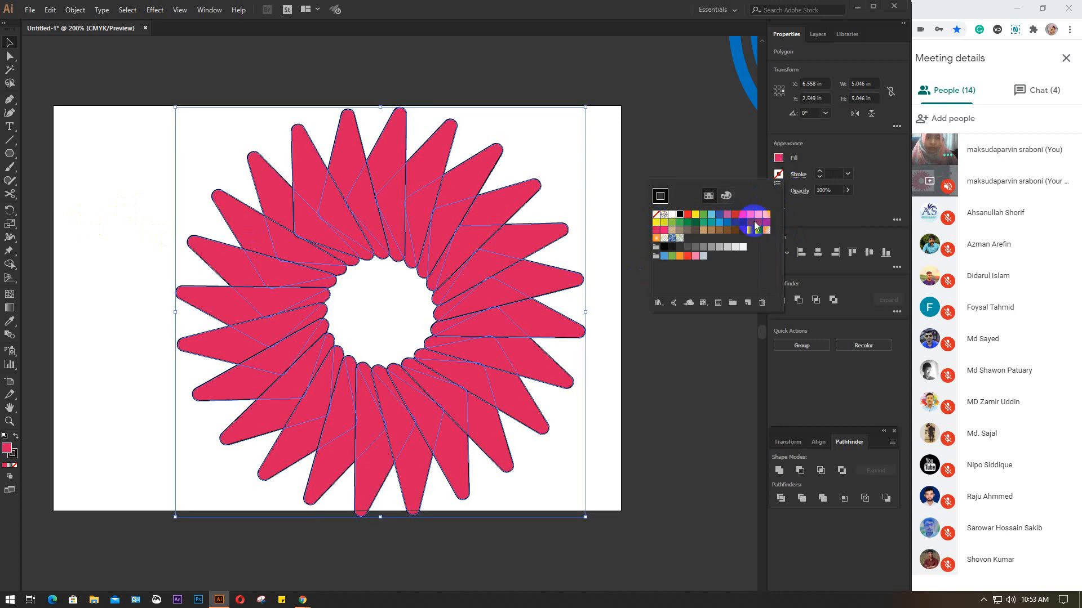
left_click(676, 133)
left_click(590, 163)
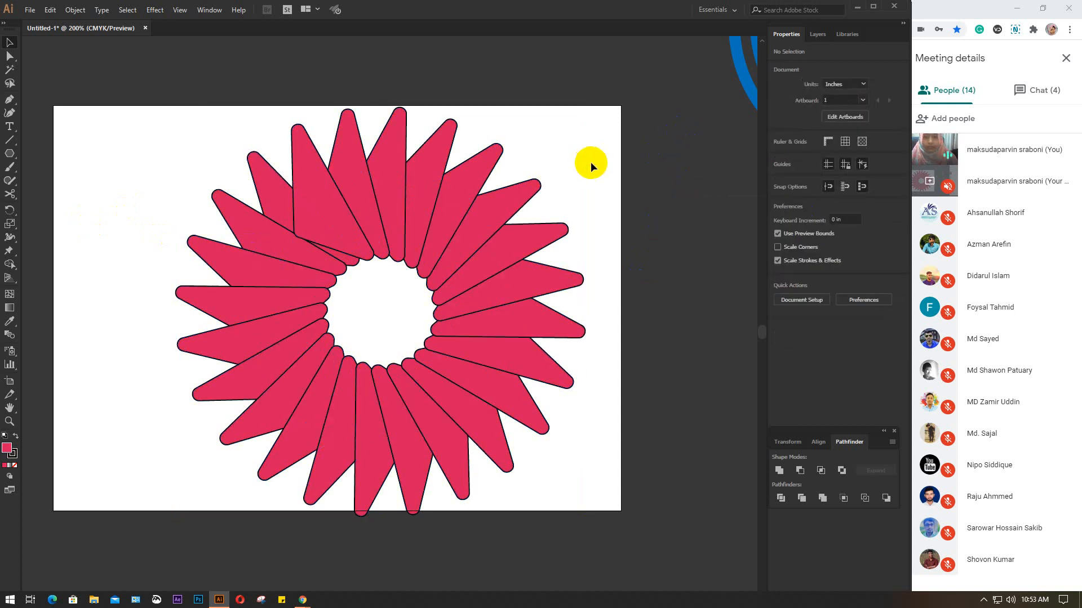
left_click(304, 181)
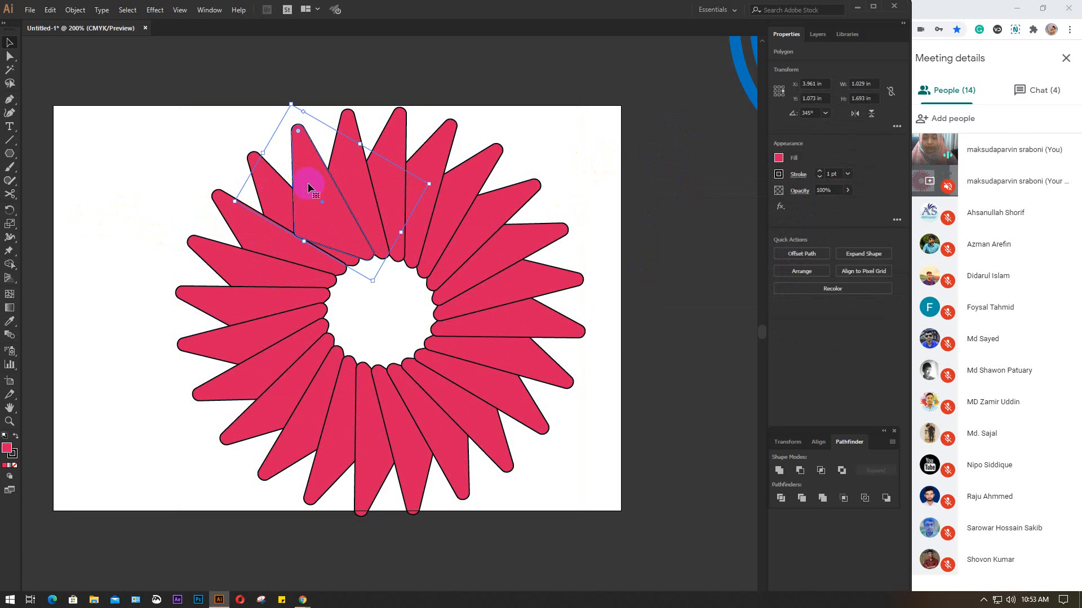
left_click(215, 134)
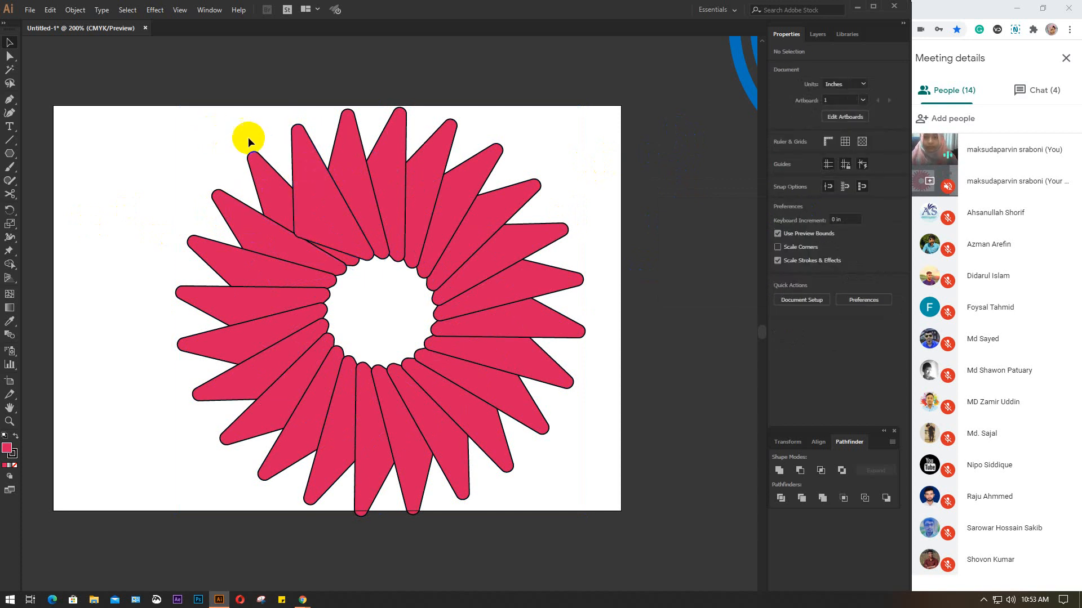
left_click(314, 179)
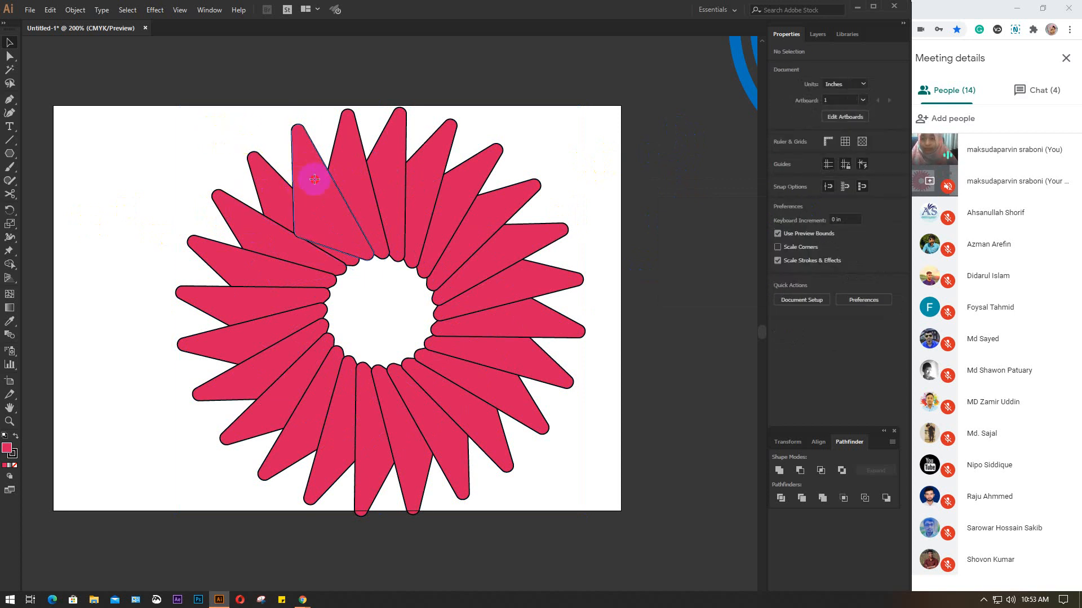
left_click(268, 181)
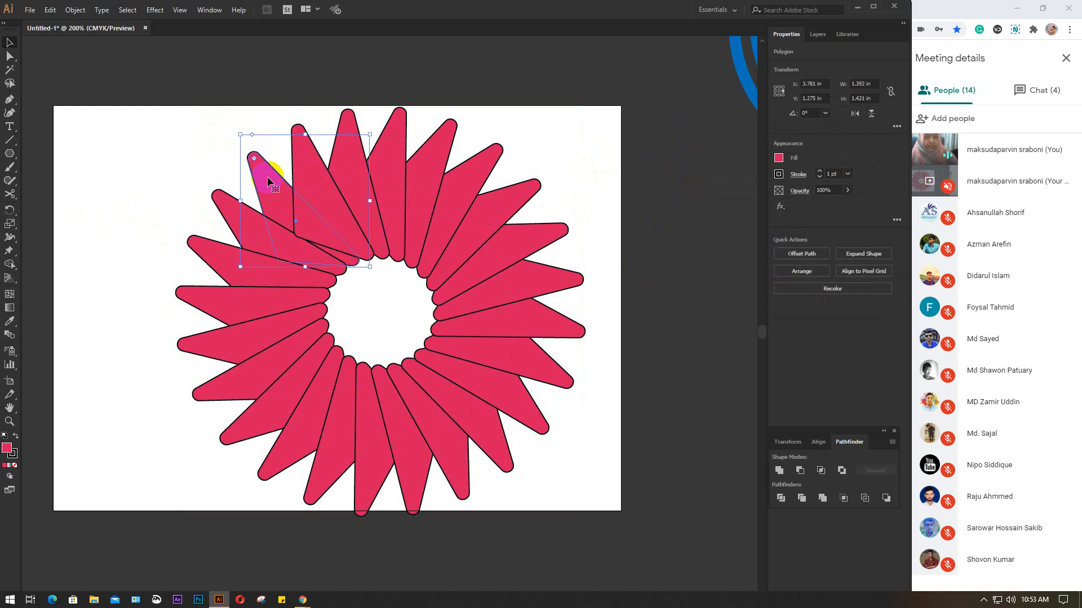
left_click(198, 147)
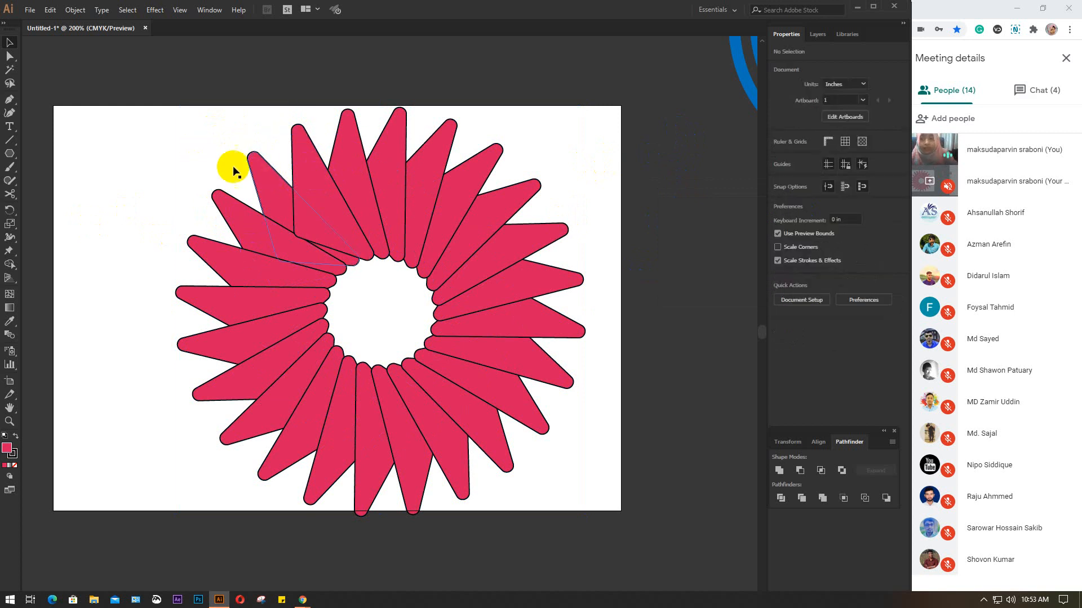
- Try to trim the frontmost upper-left petal along its neighbour's edge with repeated Eraser tool strokes
left_click(300, 171)
scroll(300, 175, "up", 1)
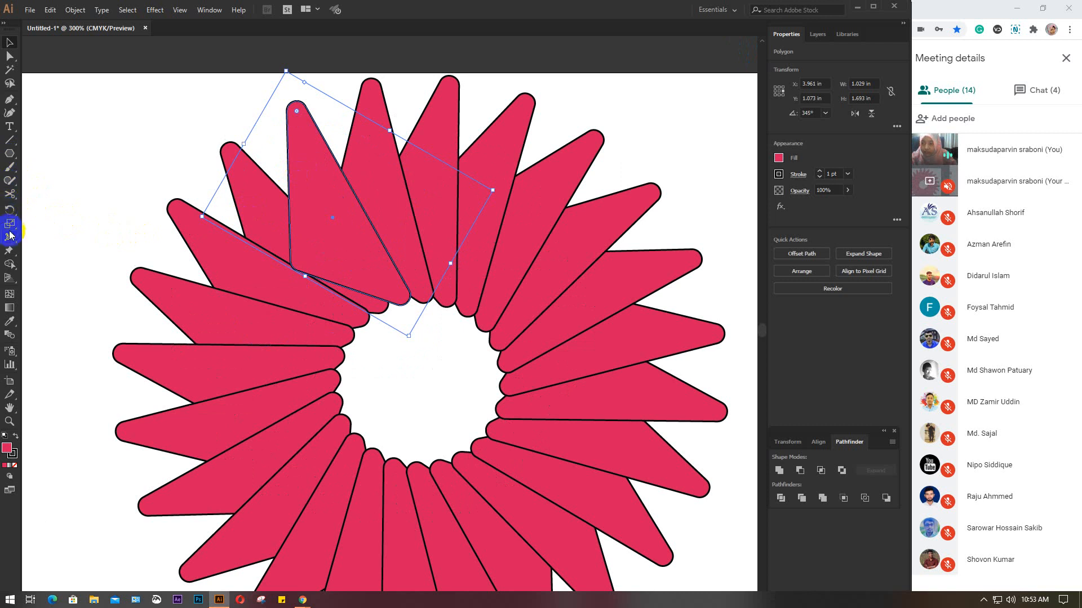
left_click(6, 192)
left_click(56, 194)
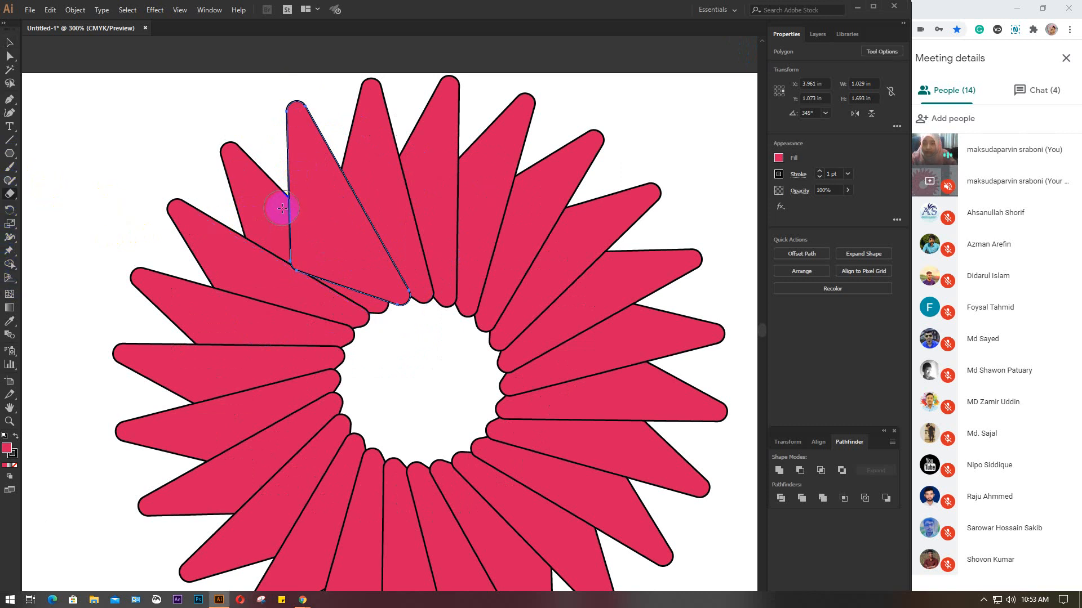
left_click_drag(275, 212, 353, 308)
left_click_drag(294, 227, 316, 301)
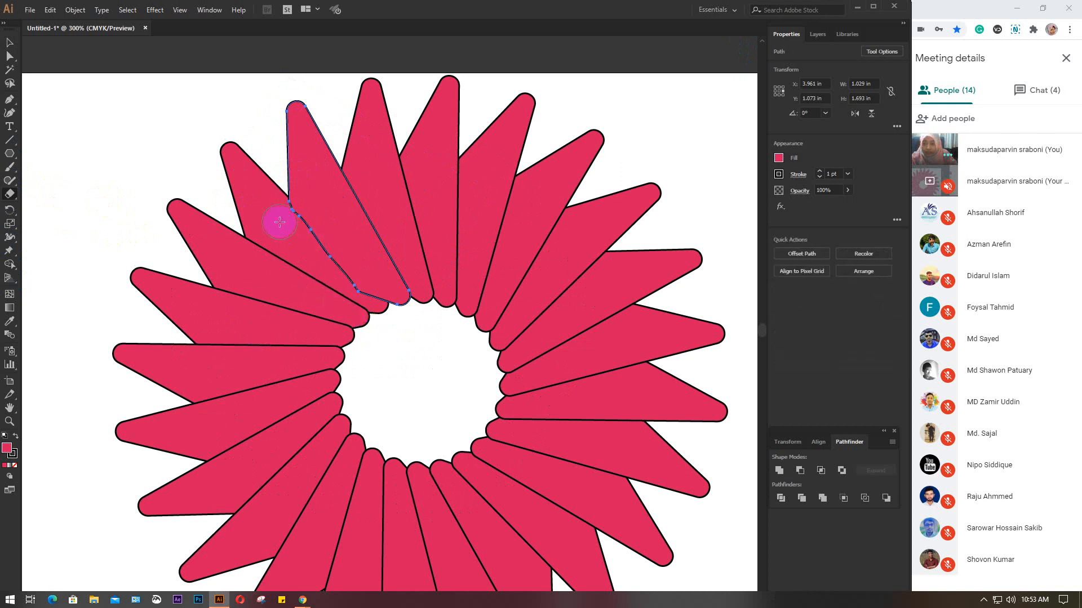
left_click_drag(276, 210, 394, 347)
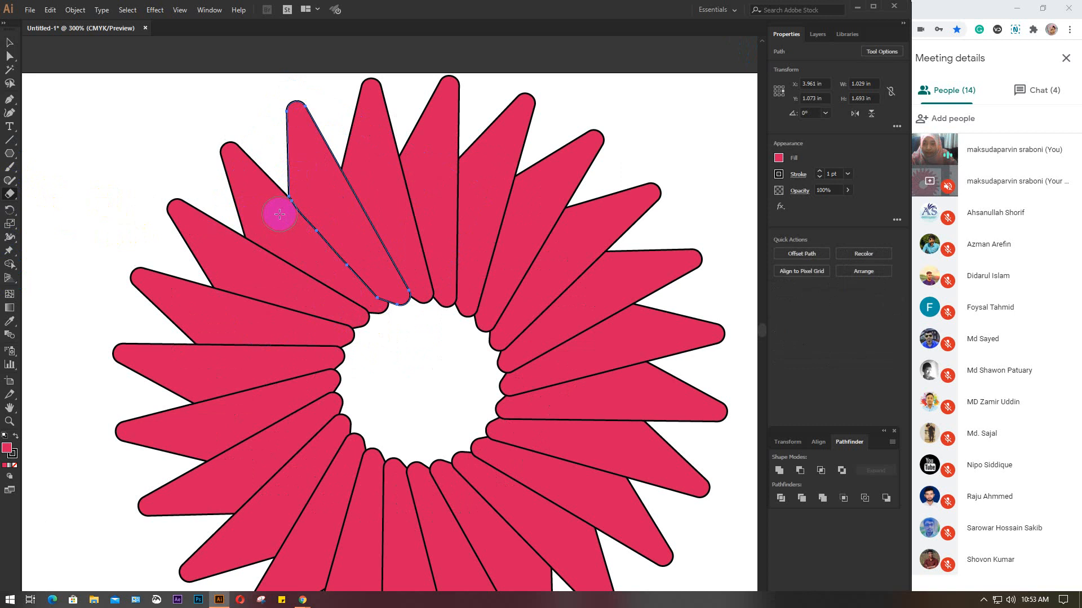
mouse_move(280, 214)
left_mouse_down()
mouse_move(380, 308)
mouse_move(374, 319)
left_mouse_up()
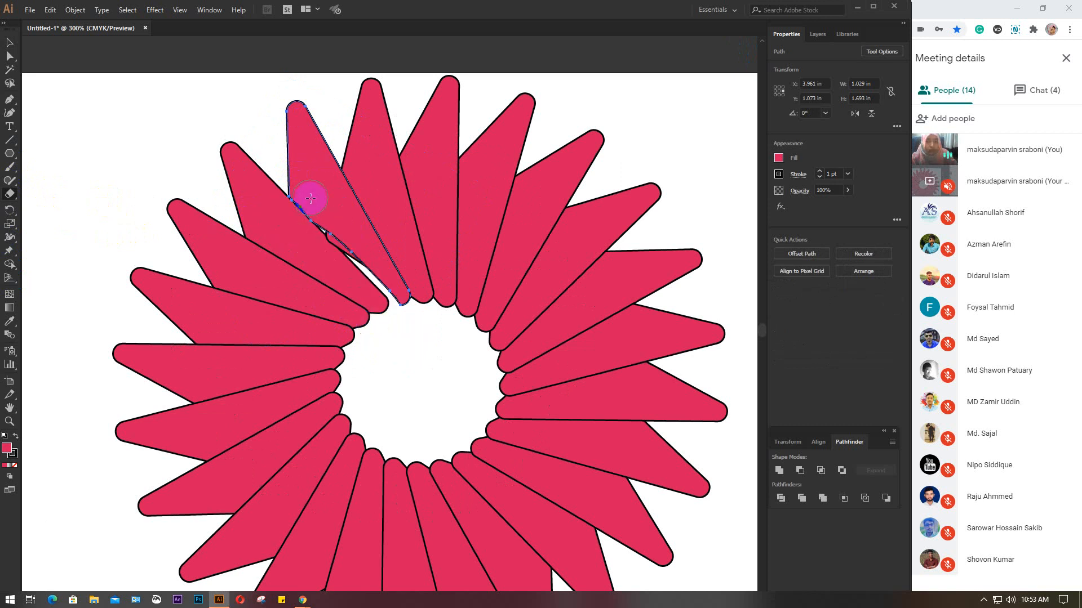
- Undo the eraser strokes on the frontmost upper-left petal and return to the Selection tool
key("ctrl+z")
key("ctrl+z")
key("ctrl+z")
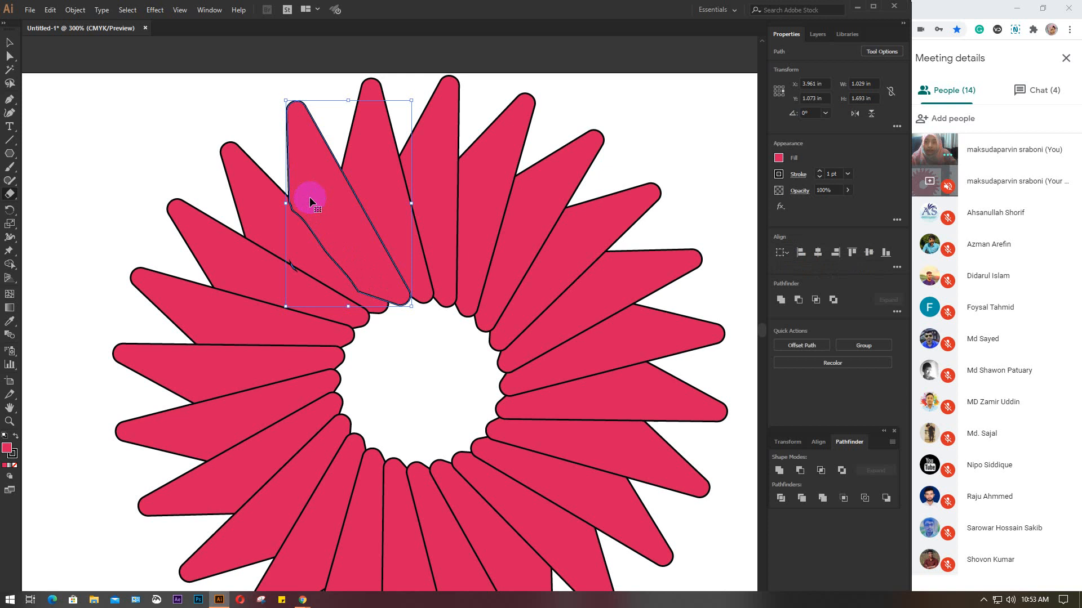
key("v")
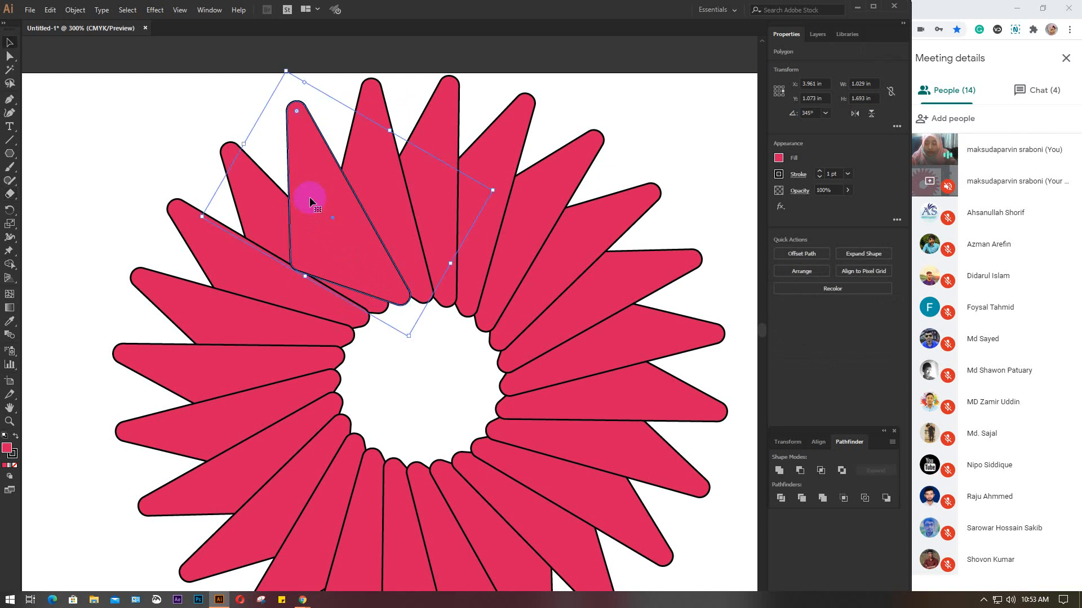
- Delete every petal except the frontmost upper-left one and its neighbour on the outer left
scroll(309, 200, "down", 1, "alt")
left_click_drag(241, 114, 304, 183)
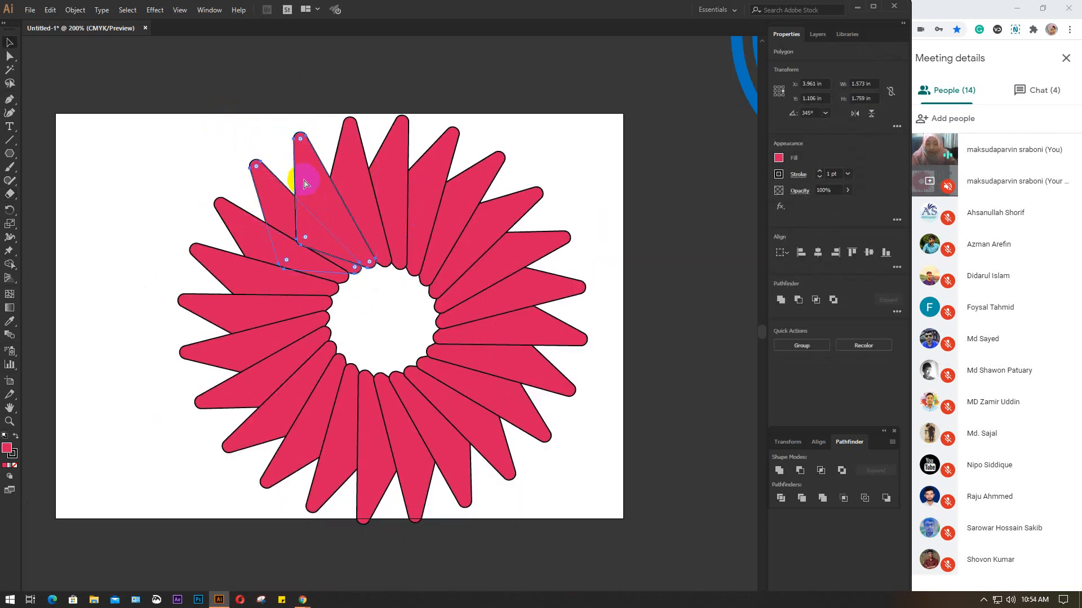
left_click(290, 169)
left_click_drag(195, 137, 574, 505)
key("ctrl+shift+b")
key("Delete")
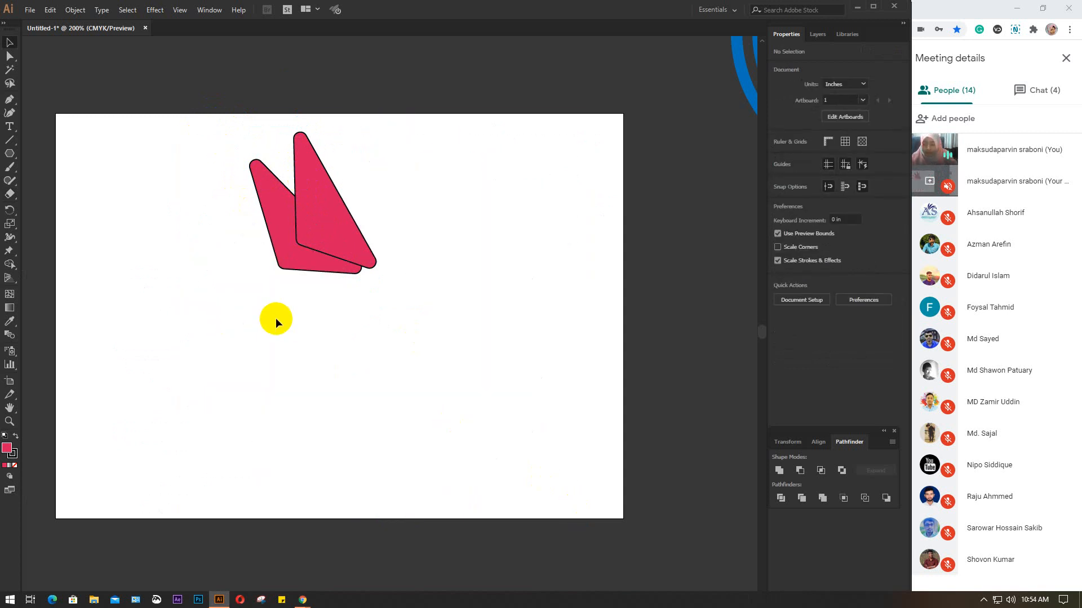
- Divide the two remaining petals along their overlap with Pathfinder Divide, and ungroup the resulting pieces
key("ctrl+a")
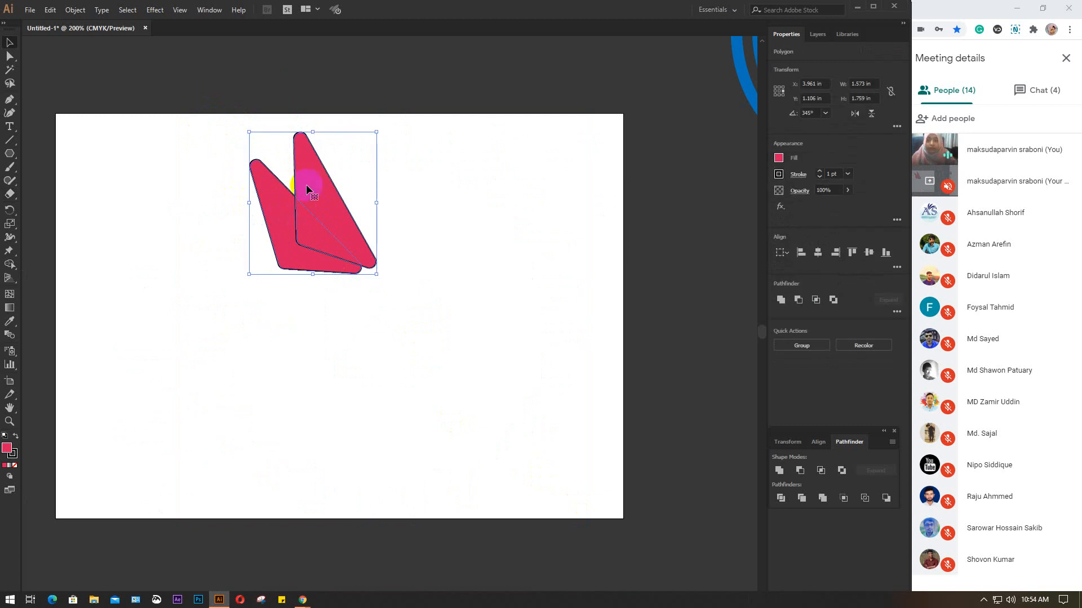
scroll(307, 224, "up", 2)
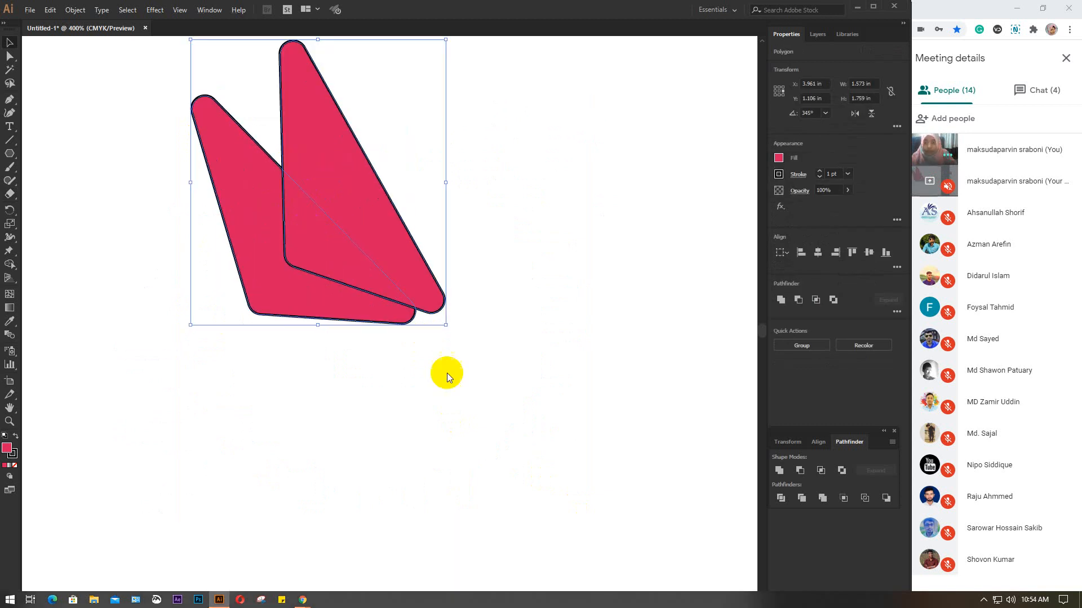
left_click_drag(813, 431, 630, 438)
left_click(594, 505)
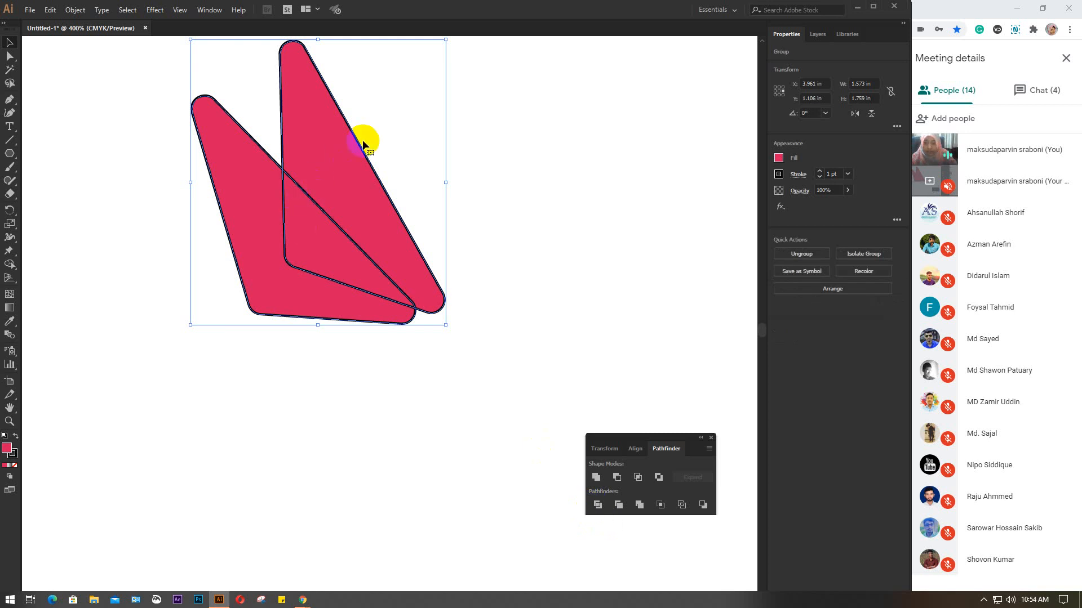
key("ctrl")
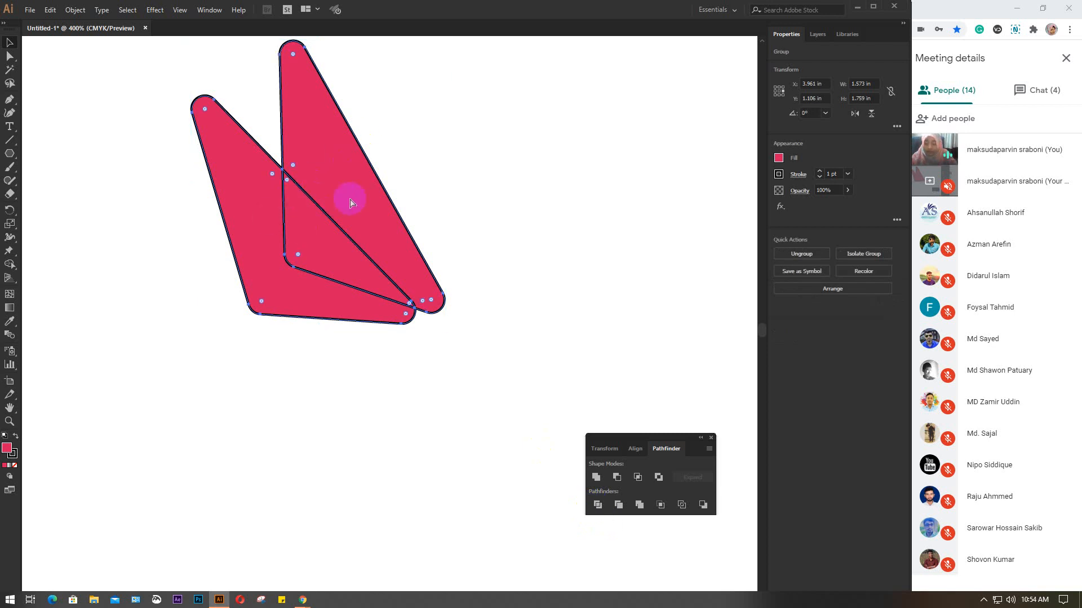
key("ctrl+shift+g")
left_click(495, 194)
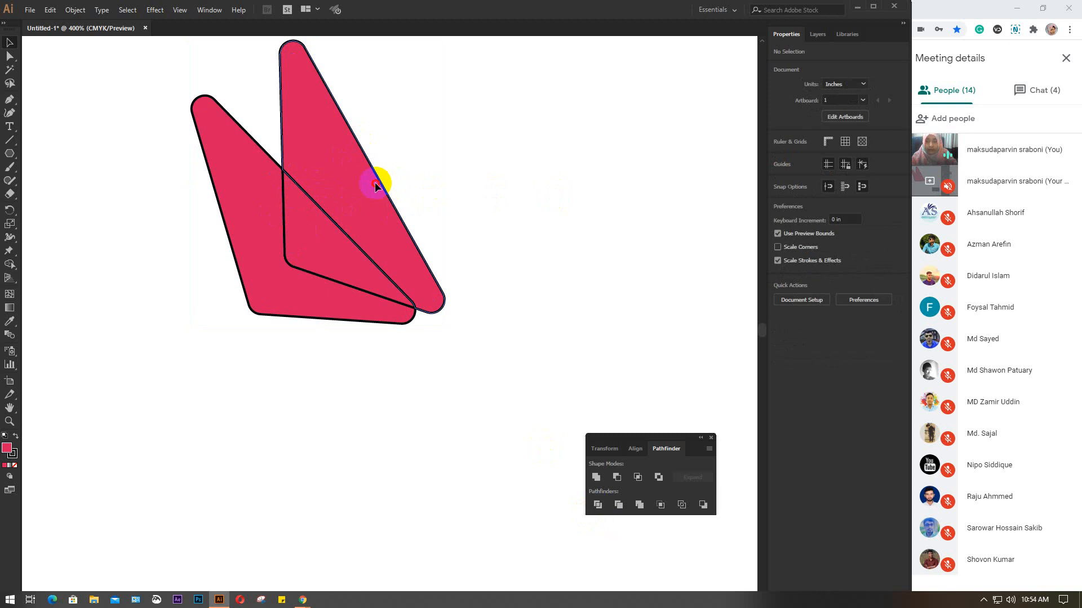
- Pull the divided petal pieces apart to inspect the cuts, and undo the moves
left_click_drag(374, 182, 215, 256)
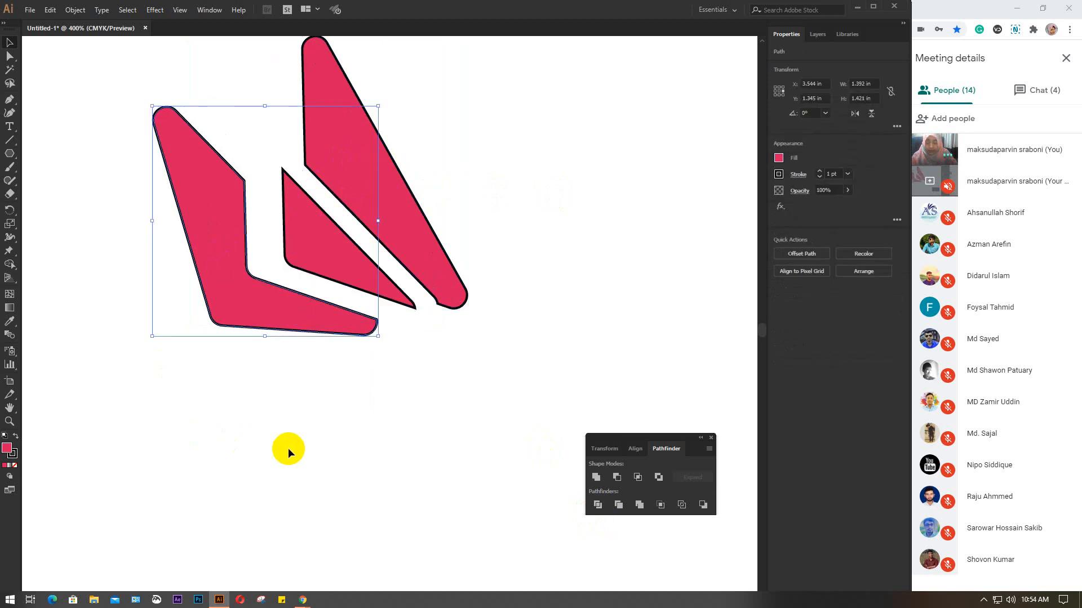
key("ctrl+z")
key("ctrl+z")
key("ctrl+z")
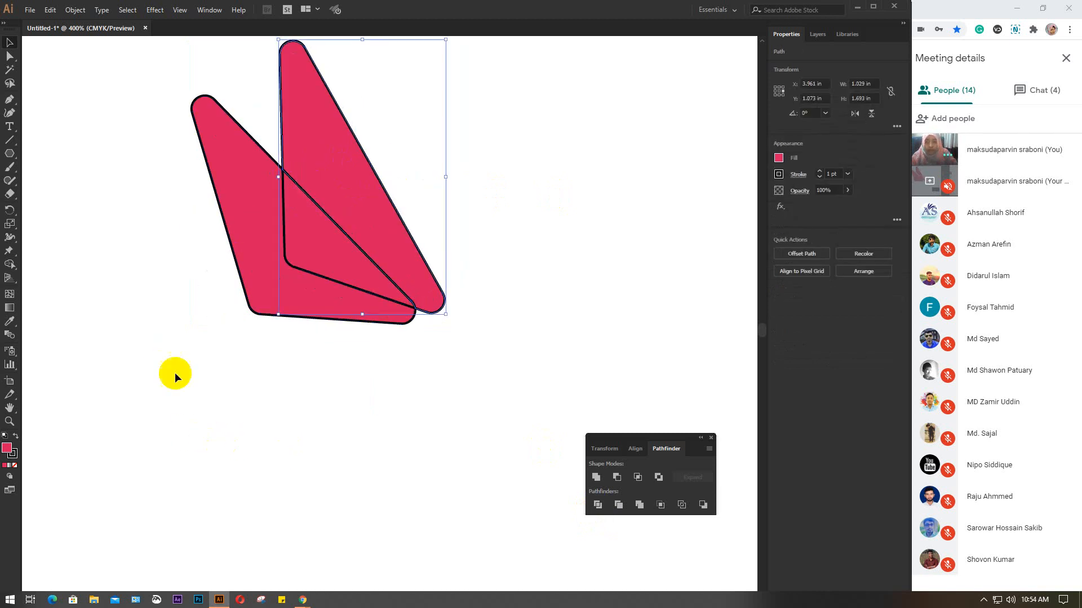
left_click(163, 320)
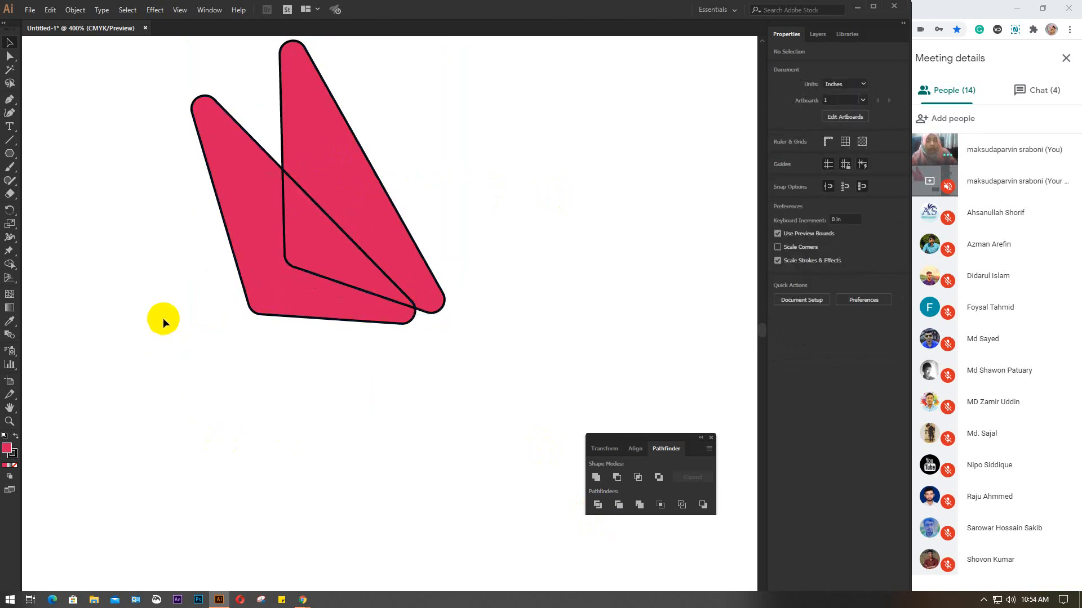
- Unite the triangular overlap piece with the lower-left petal using Pathfinder and expand the compound shape
left_click(314, 232)
left_click(225, 195, "shift")
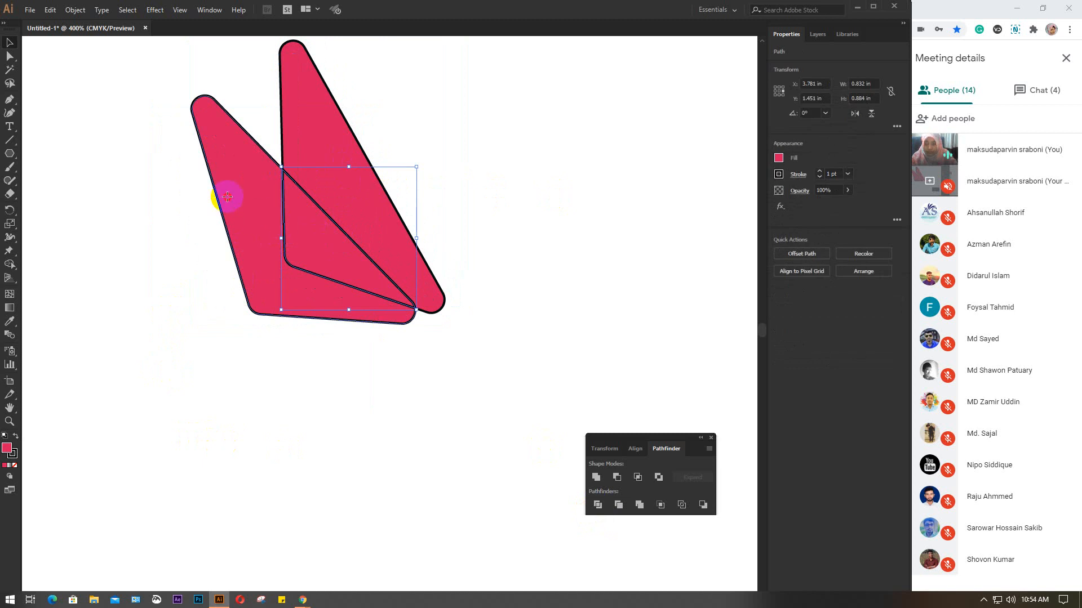
left_click(596, 477)
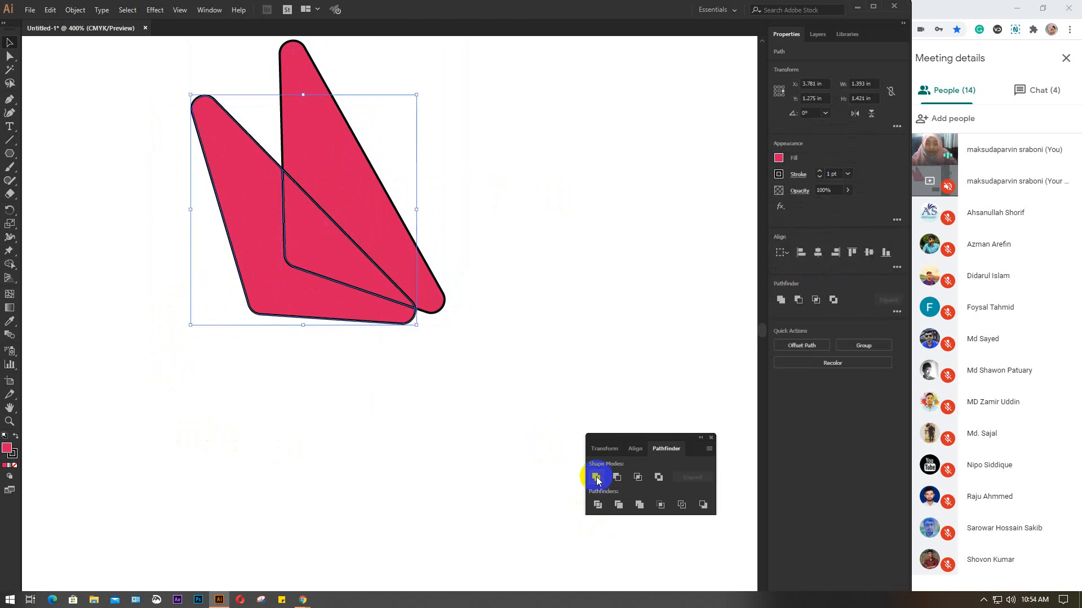
left_click(597, 478)
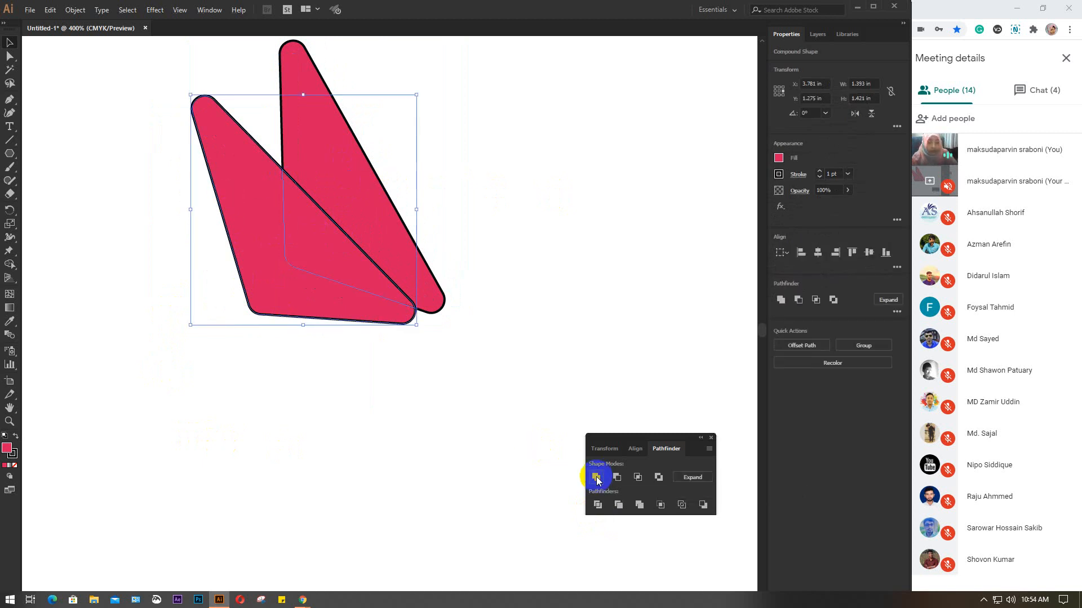
left_click(693, 477)
left_click(380, 370)
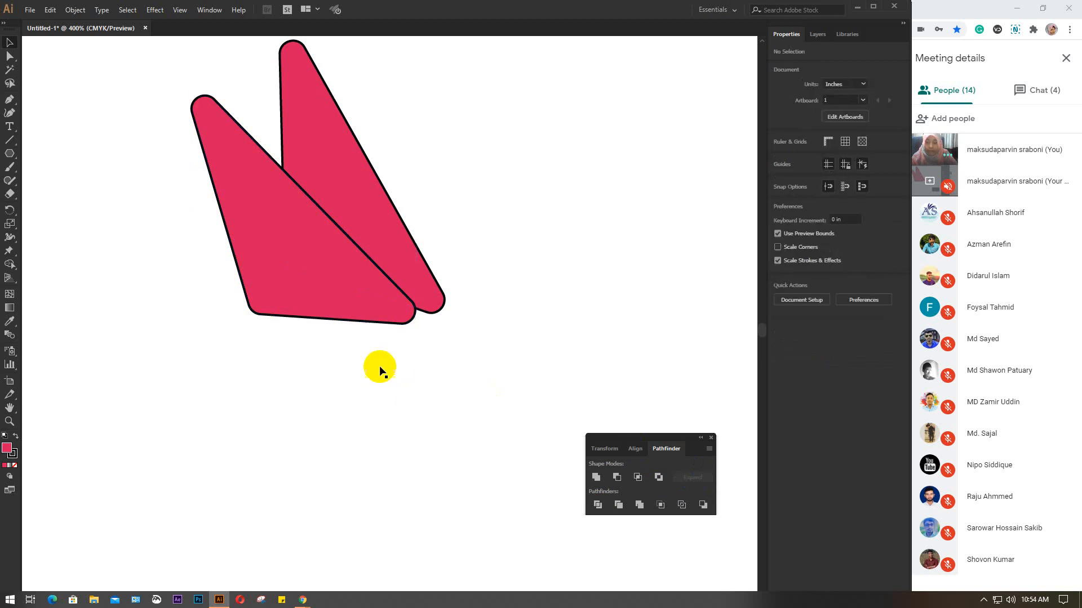
- Move the two petals apart to check the united shape, and undo both moves
left_click_drag(359, 197, 373, 190)
left_click_drag(296, 243, 272, 259)
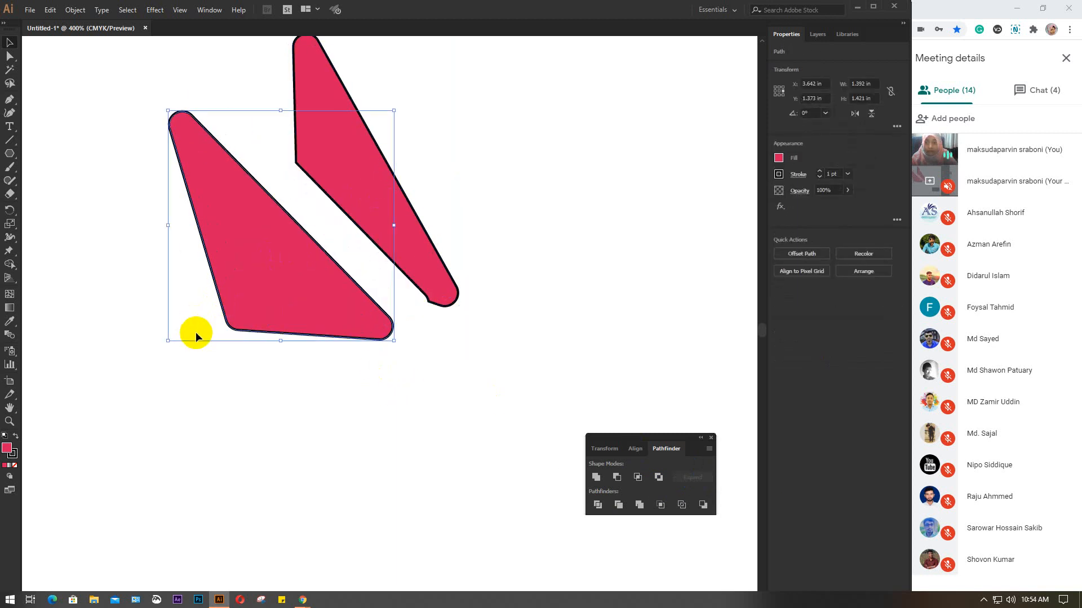
key("ctrl+z")
key("ctrl+z")
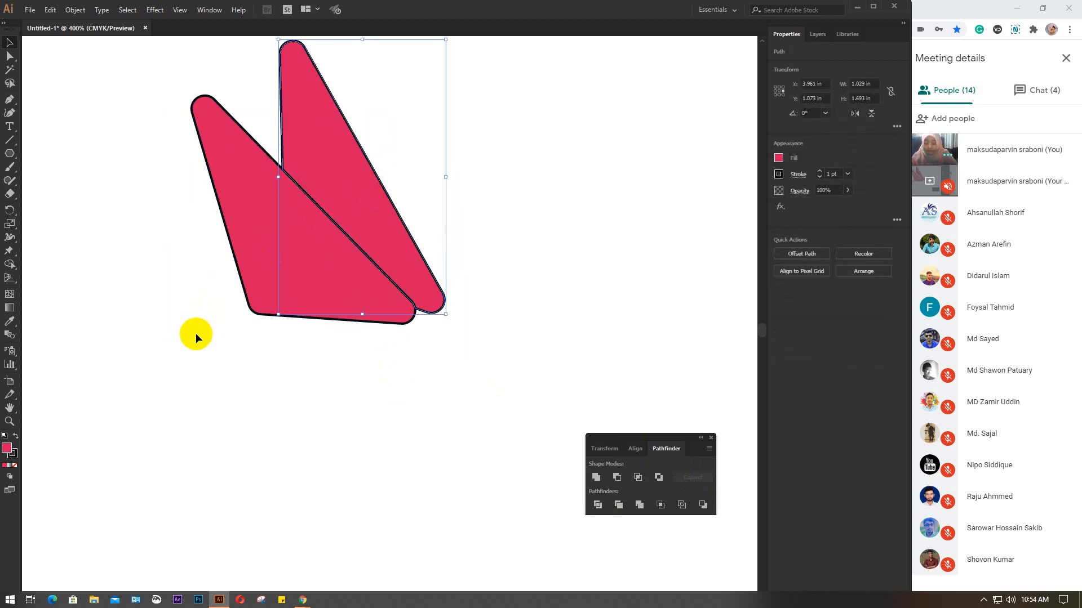
- Show all the hidden petals of the flower again and deselect them
scroll(196, 334, "down", 2)
left_click_drag(268, 403, 371, 356)
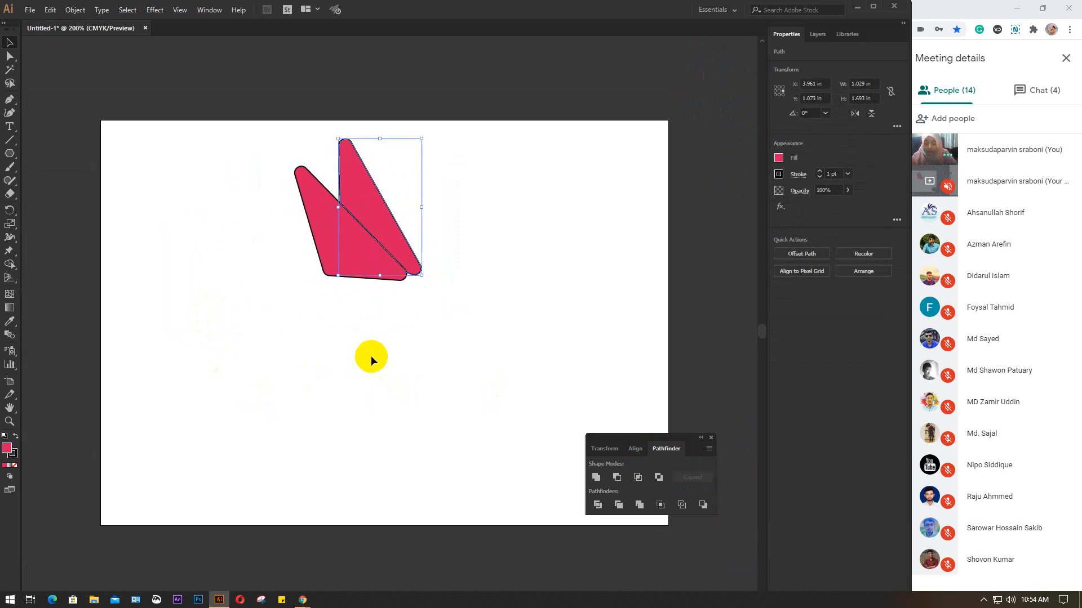
key("a")
key("ctrl+z")
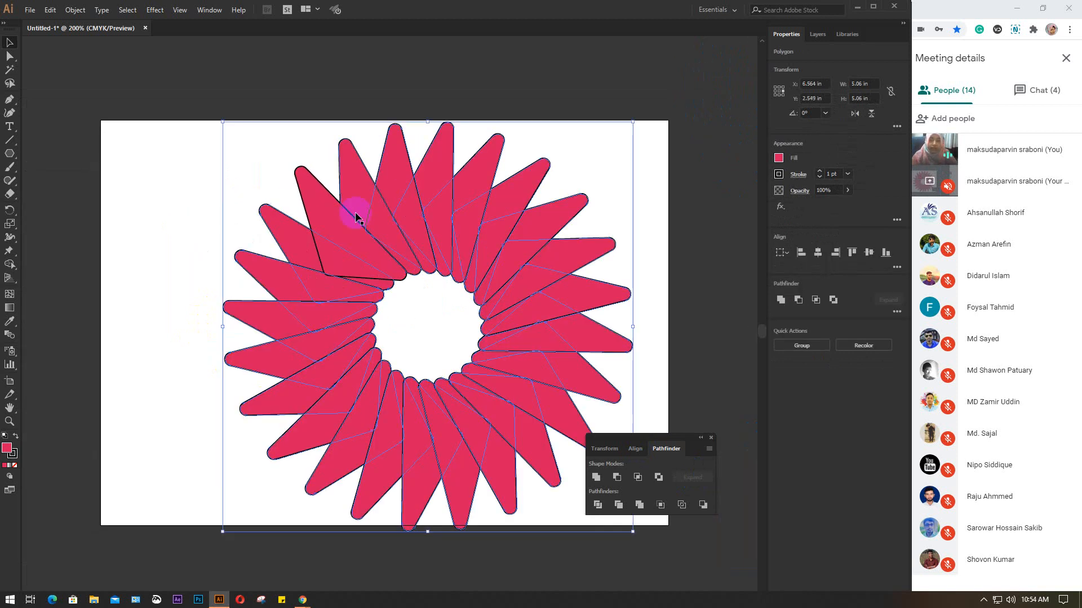
left_click(325, 95)
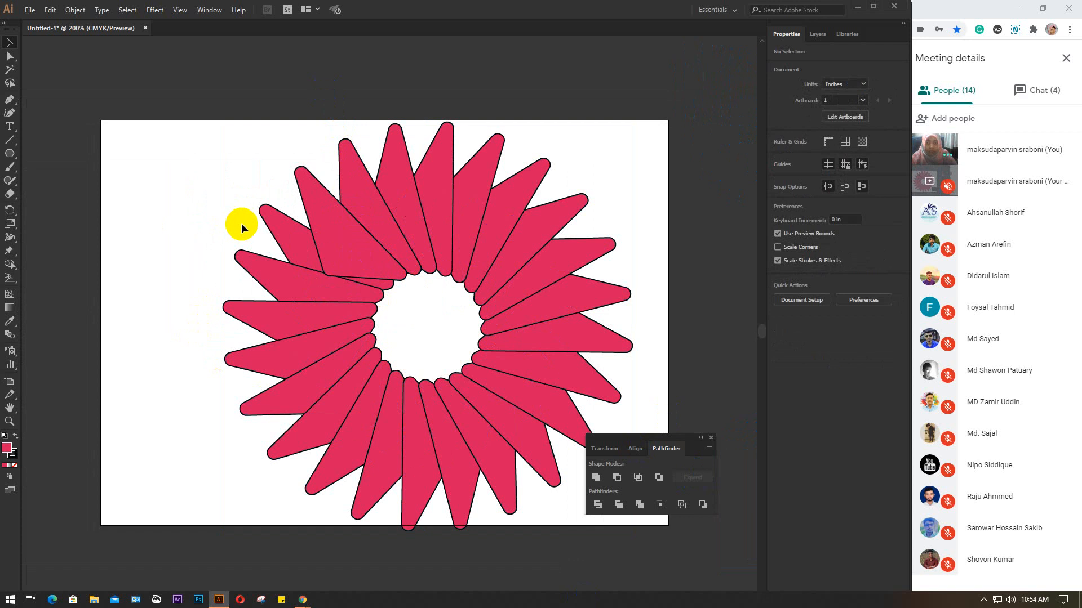
- Send the united petal at the flower's upper left to the back of the stacking order
left_click(319, 188)
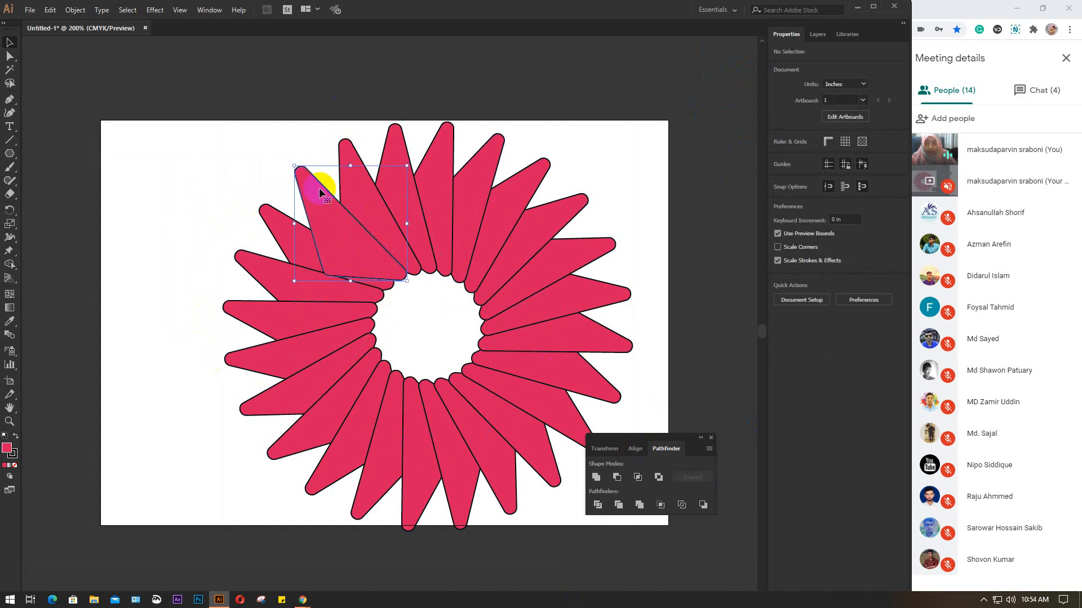
right_click(326, 221)
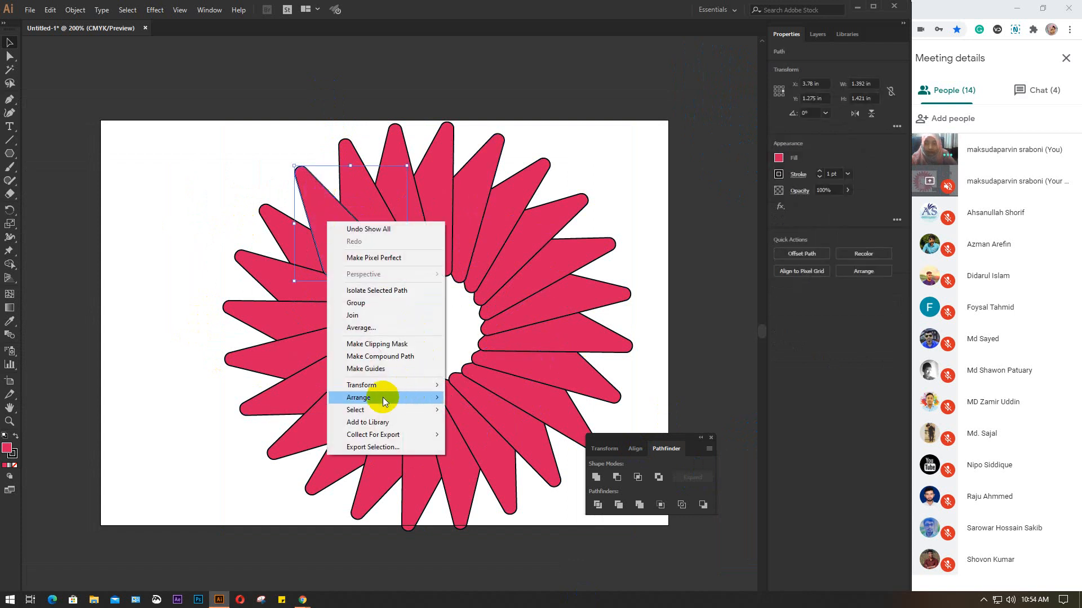
mouse_move(428, 399)
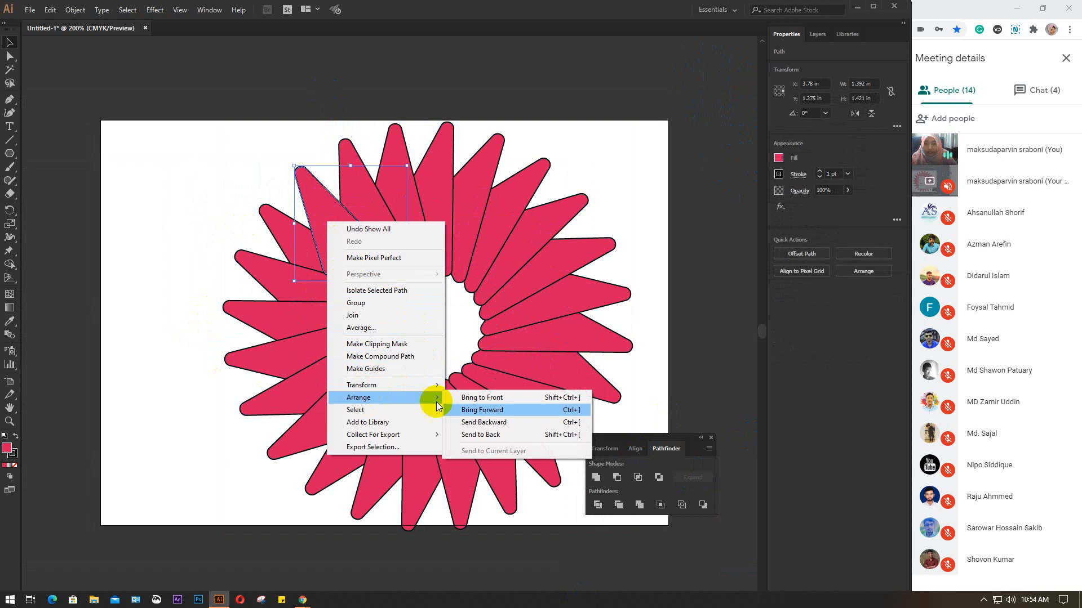
left_click(482, 435)
left_click(143, 196)
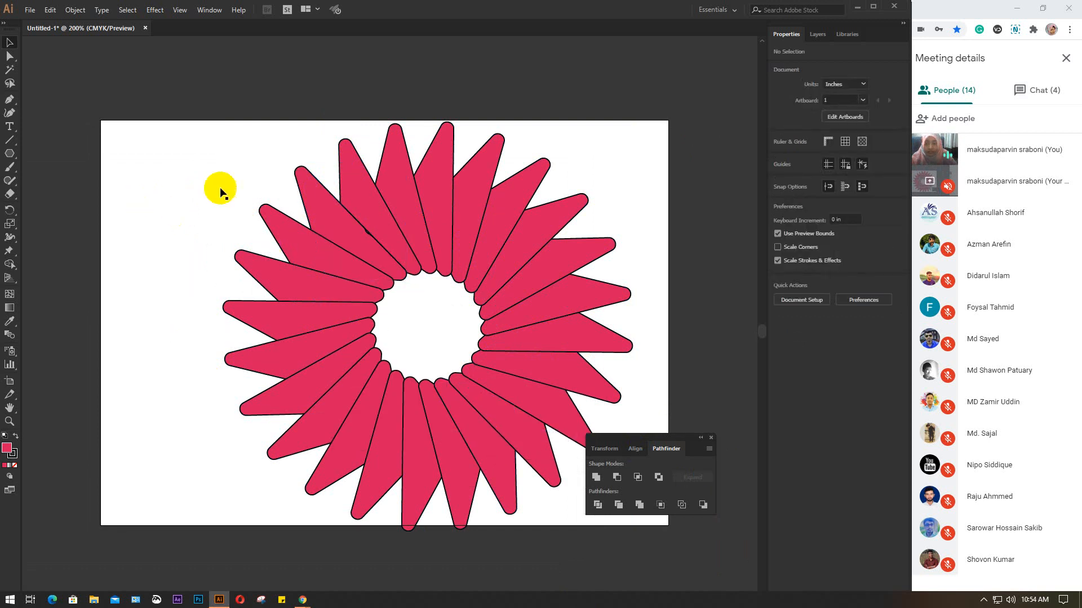
- Erase the petal corner that sticks out along the seam between the two neighbouring upper-left petals
scroll(397, 219, "up", 2)
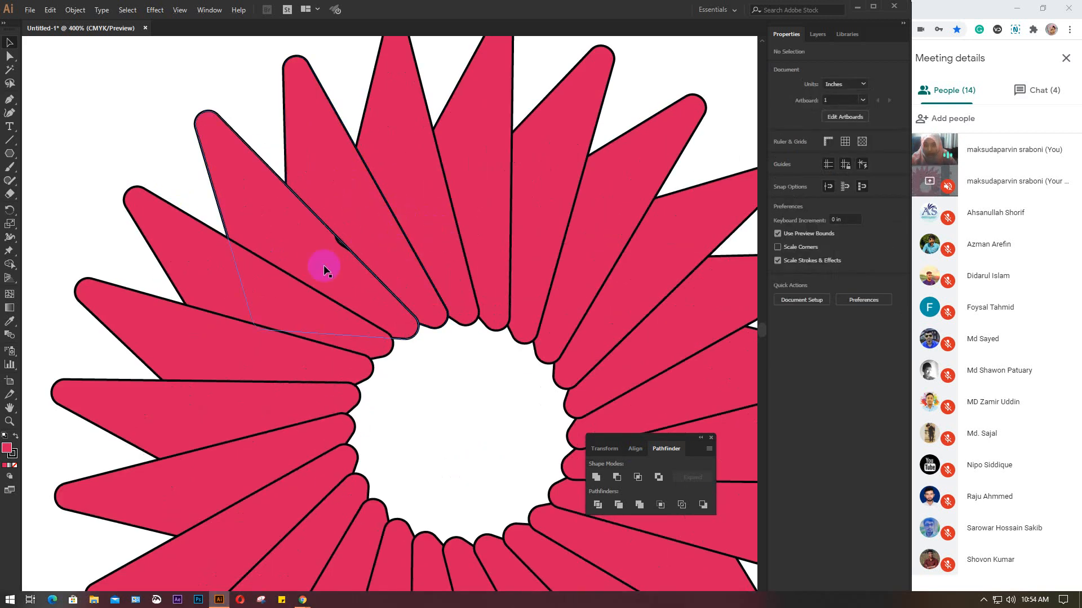
left_click(346, 236)
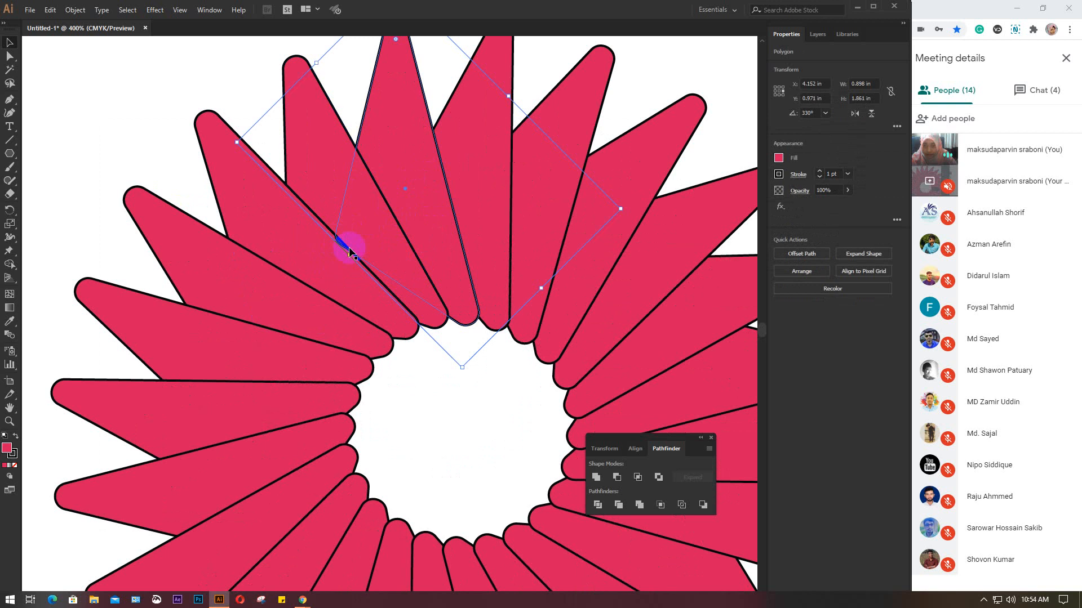
left_click(16, 195)
left_click_drag(323, 219, 370, 287)
key("v")
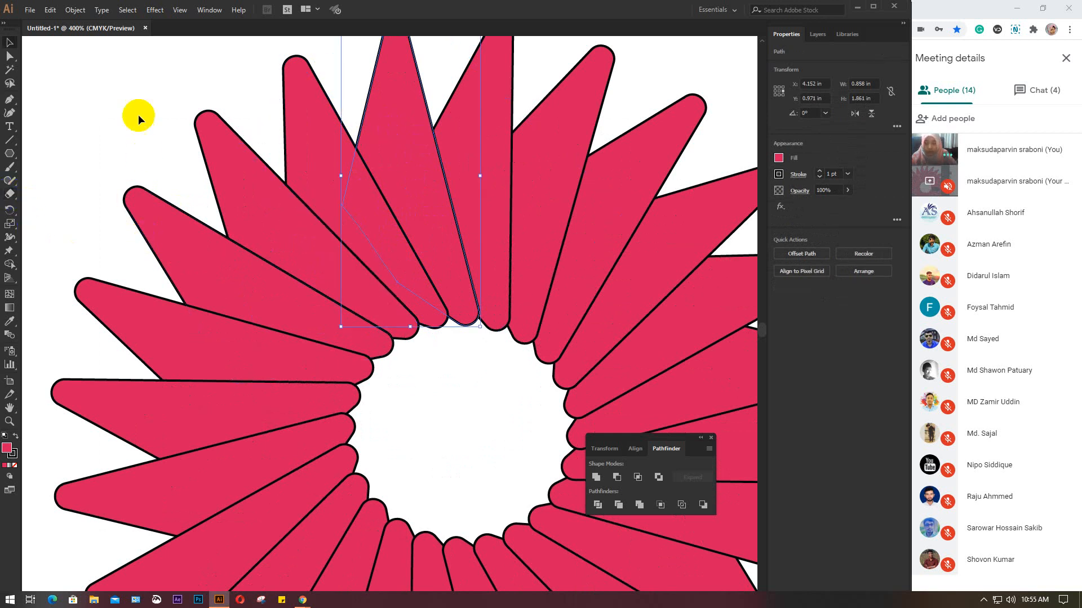
left_click(136, 104)
- Delete the flower, the blue NET logo and the blue bars to empty the document
scroll(135, 102, "down", 3)
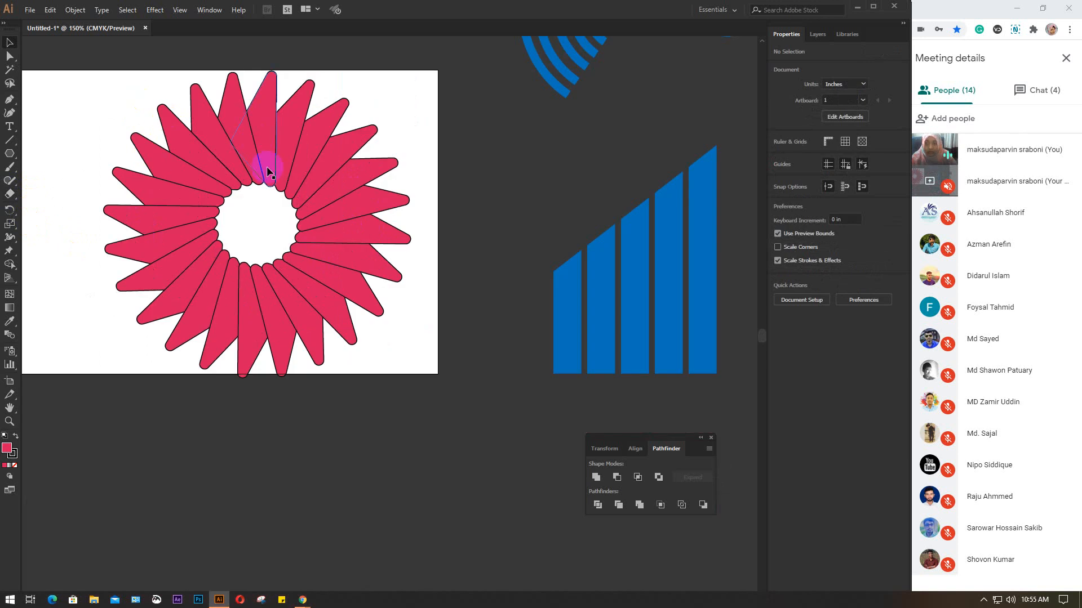
left_click_drag(260, 180, 320, 208)
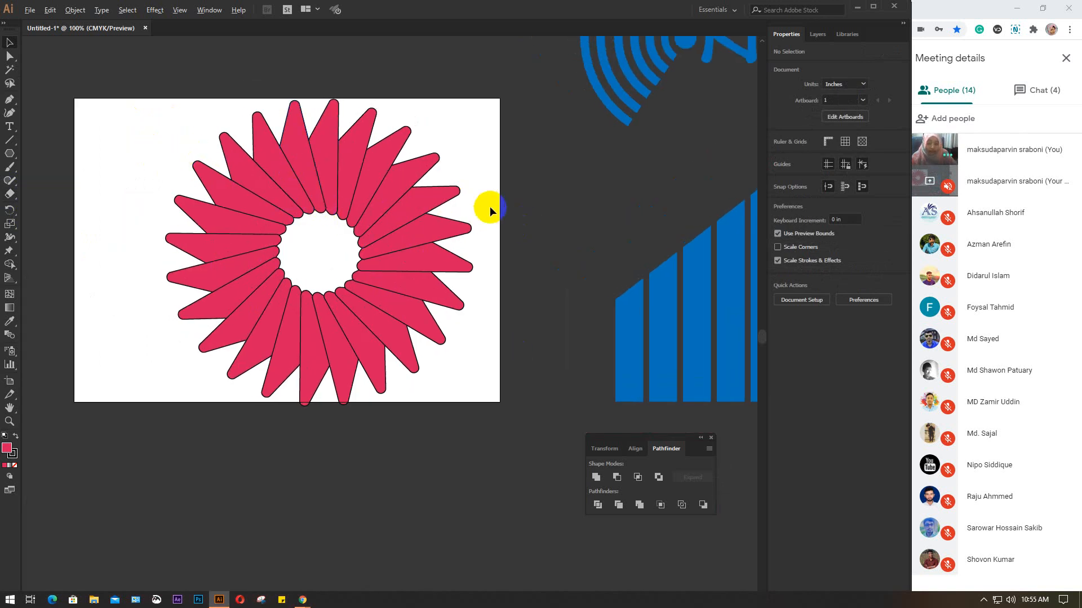
scroll(489, 207, "down", 1)
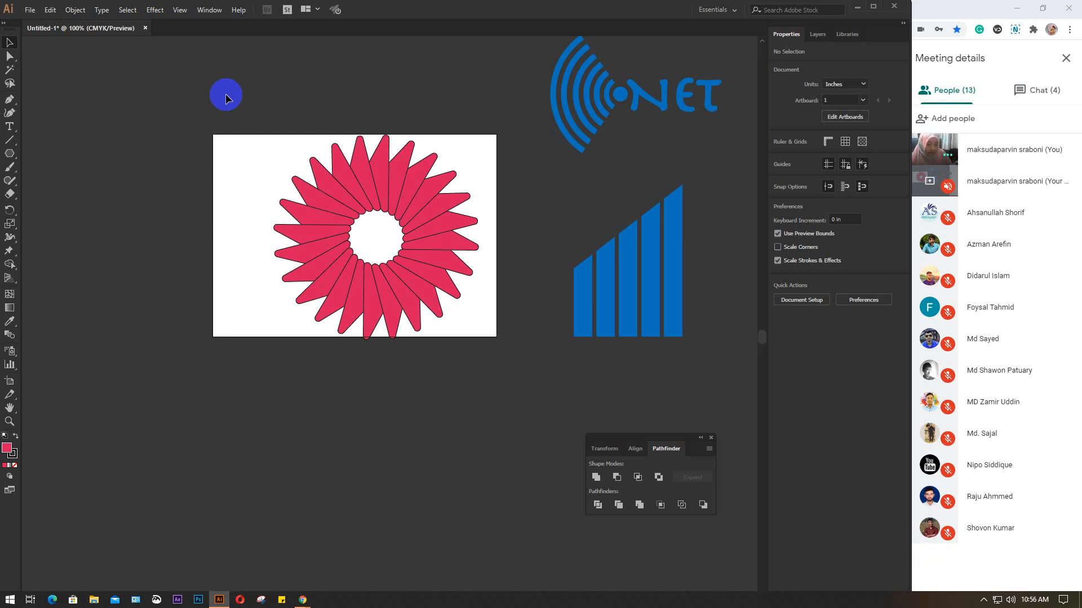
left_click(287, 158)
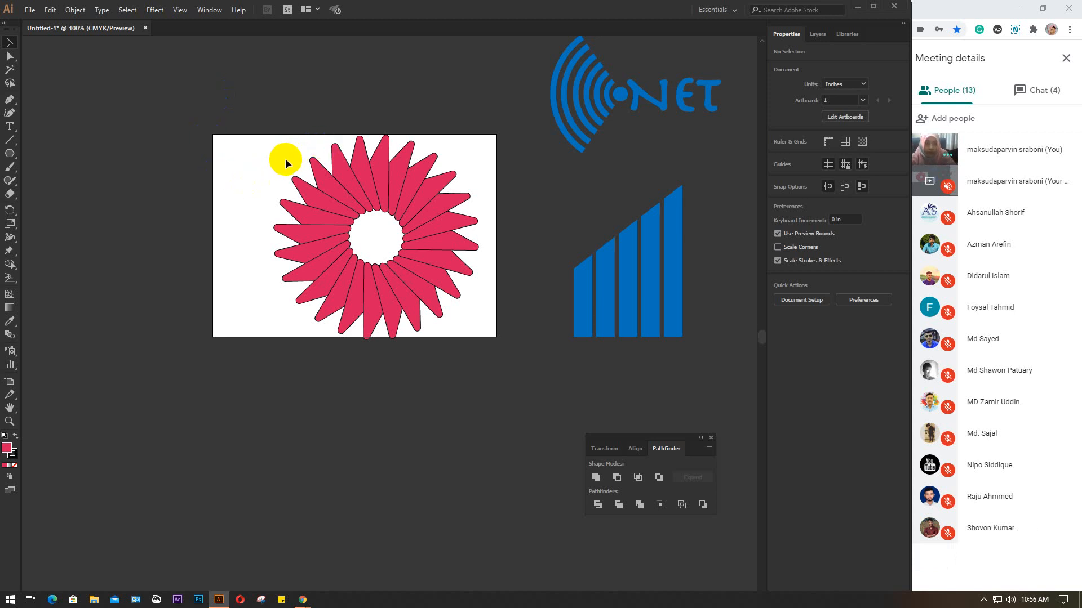
left_click_drag(242, 90, 750, 374)
key("Delete")
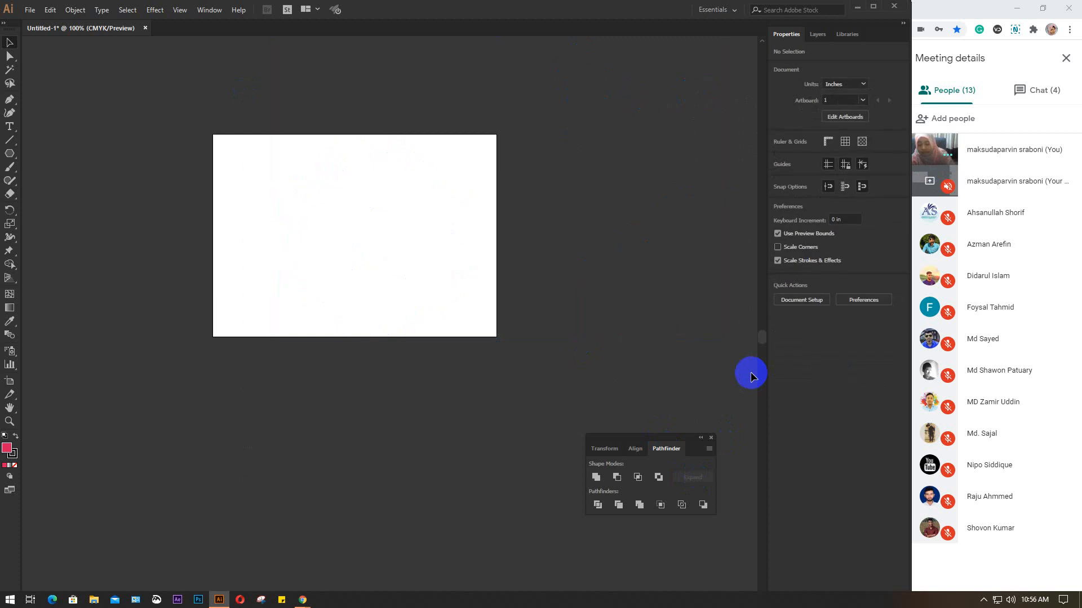
scroll(340, 229, "up", 2)
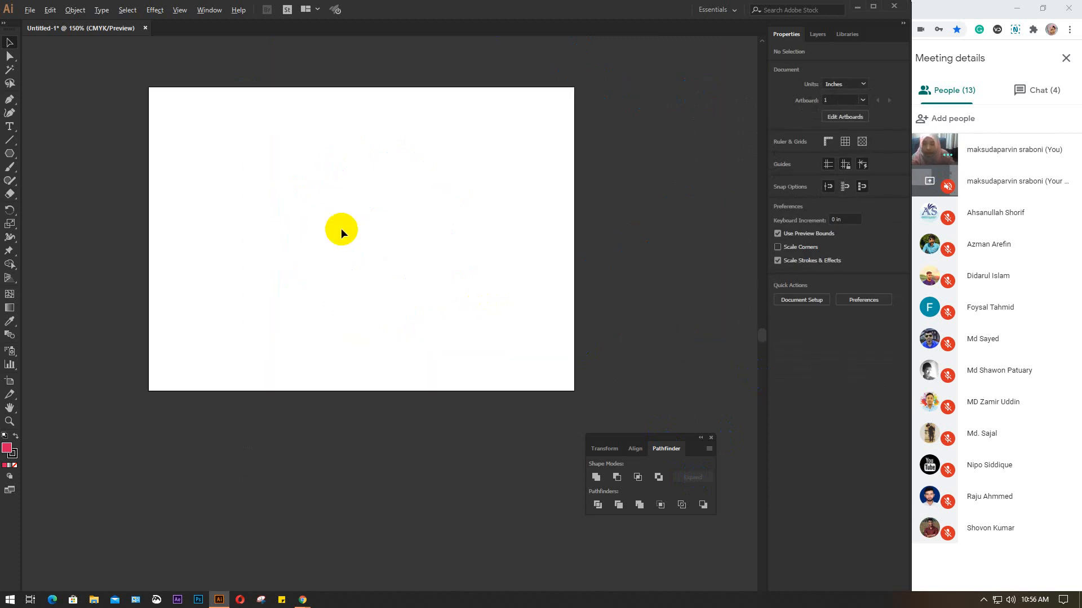
left_click_drag(387, 218, 430, 278)
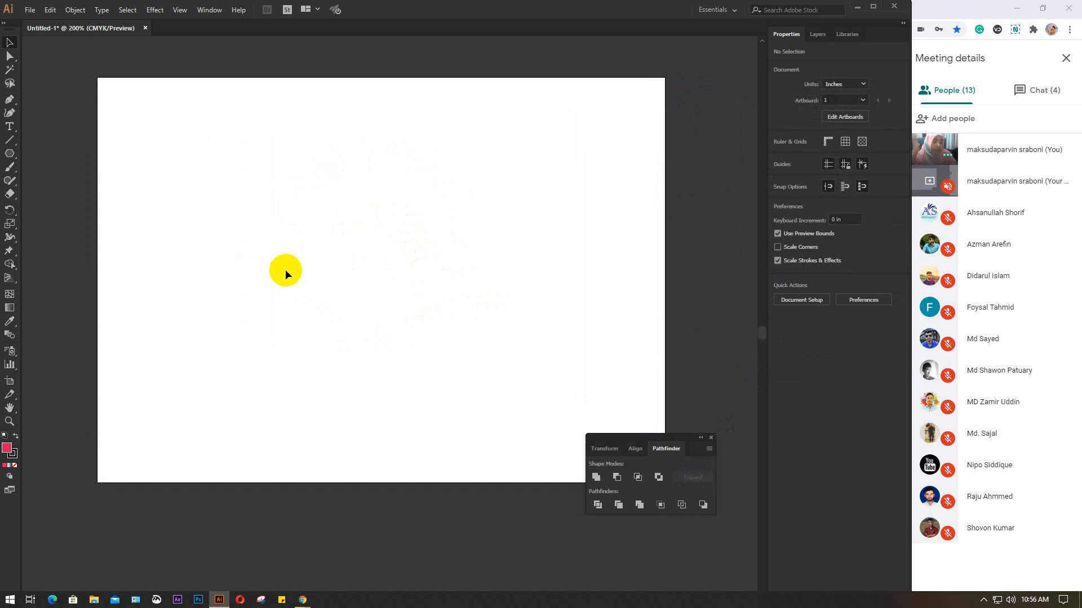
left_click_drag(9, 154, 77, 154)
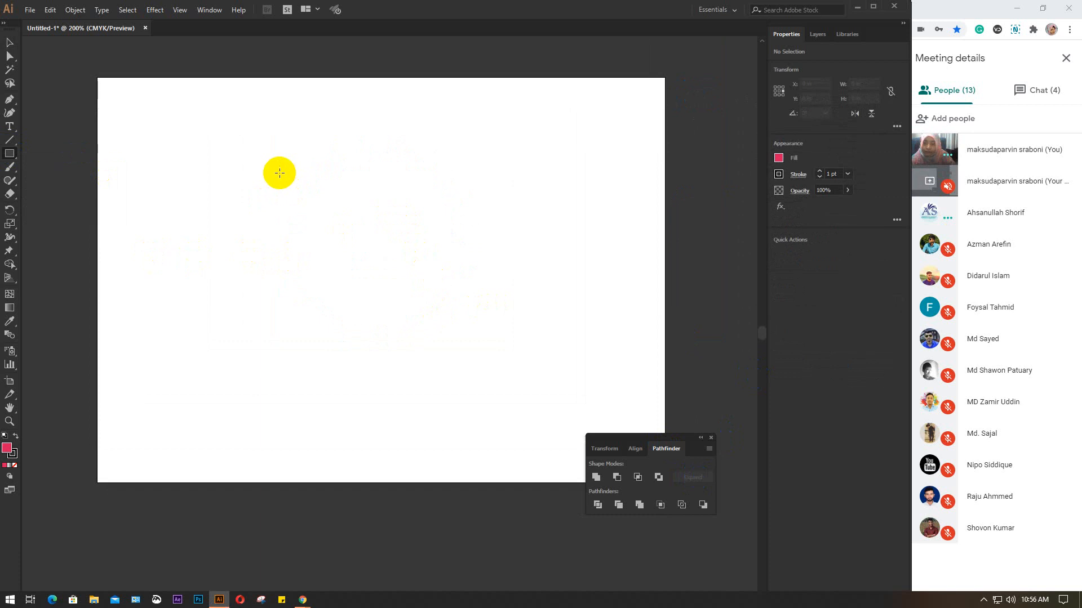
left_click_drag(279, 172, 433, 338)
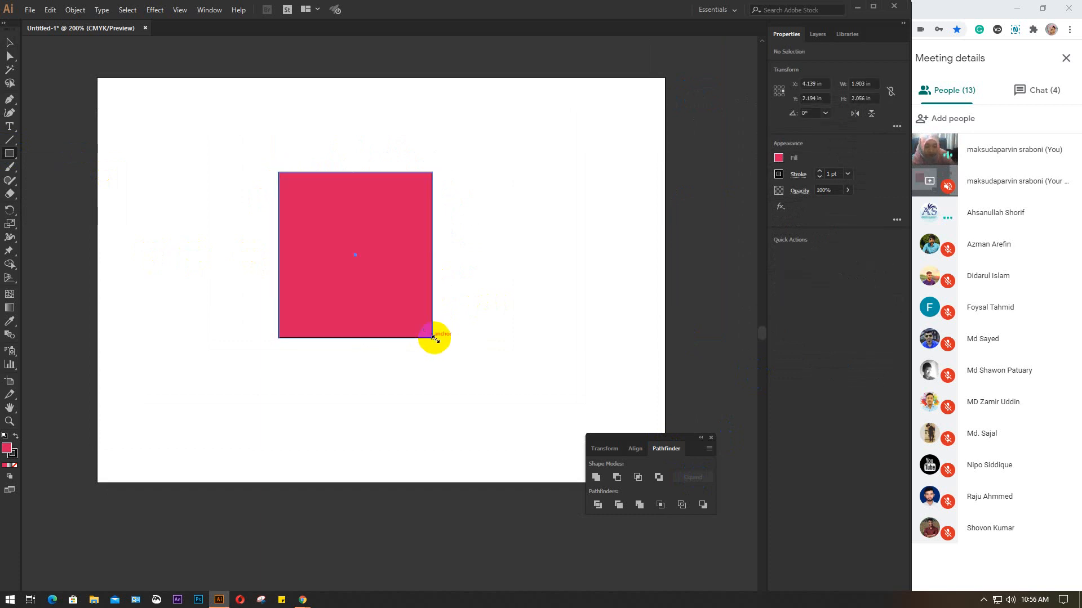
key("ctrl+z")
- Draw a circle about 2.86 in in diameter near the middle of the artboard and leave it selected
left_click_drag(10, 154, 53, 181)
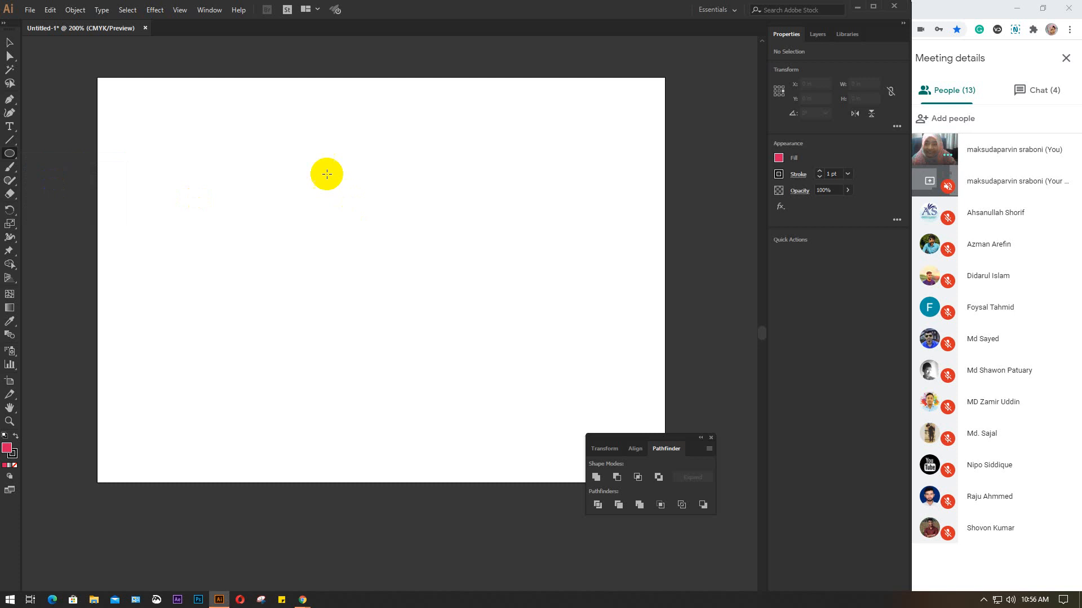
left_click_drag(322, 166, 481, 374)
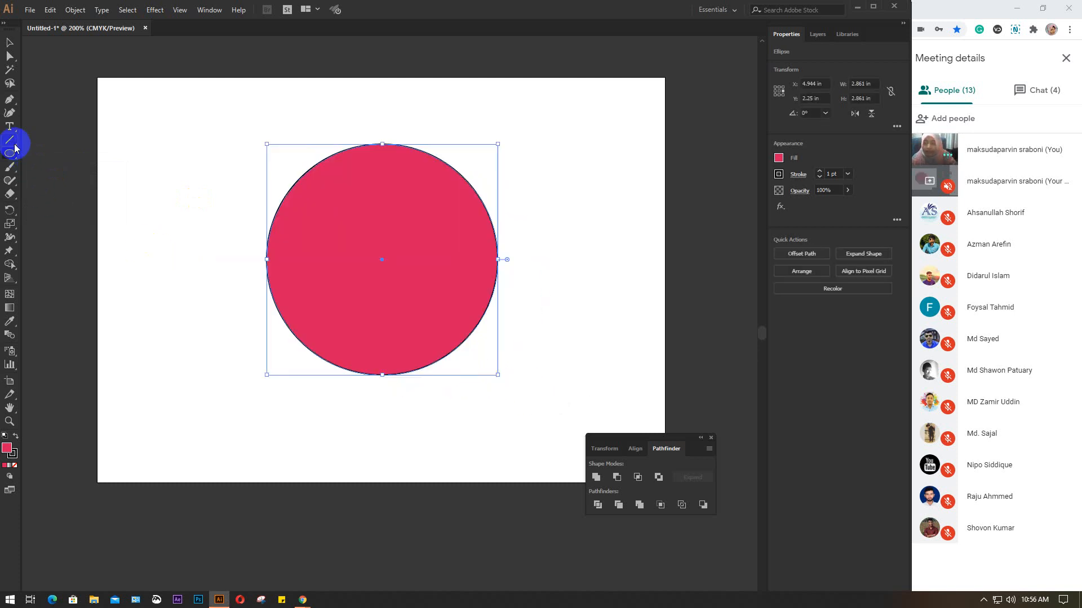
left_click(10, 43)
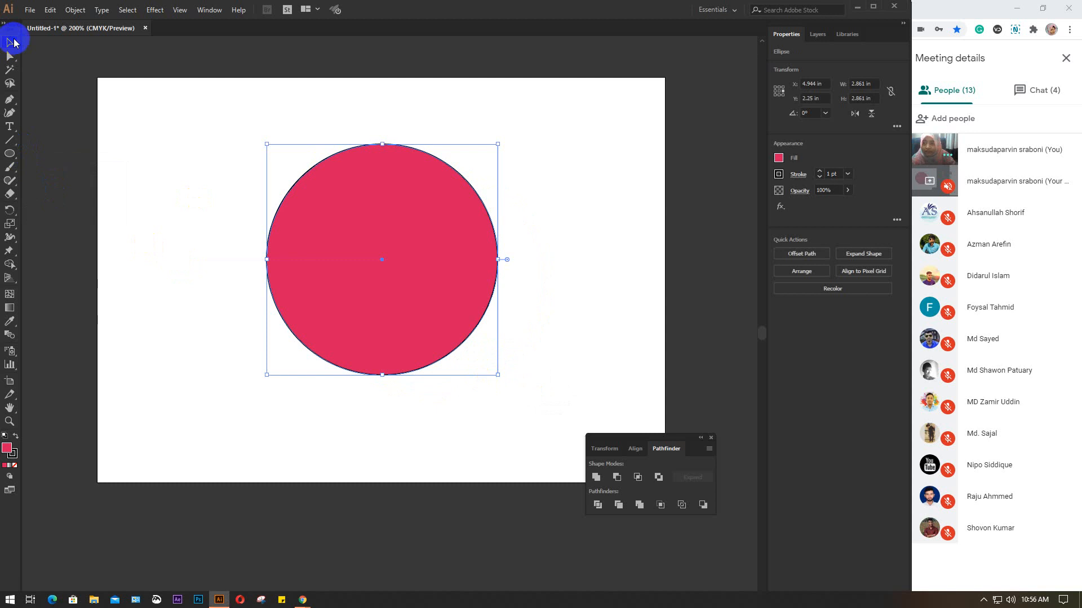
left_click(175, 148)
left_click(316, 204)
- Draw a horizontal line about 4.5 in long and a vertical line about 4.74 in long crossing over the circle
left_click(9, 140)
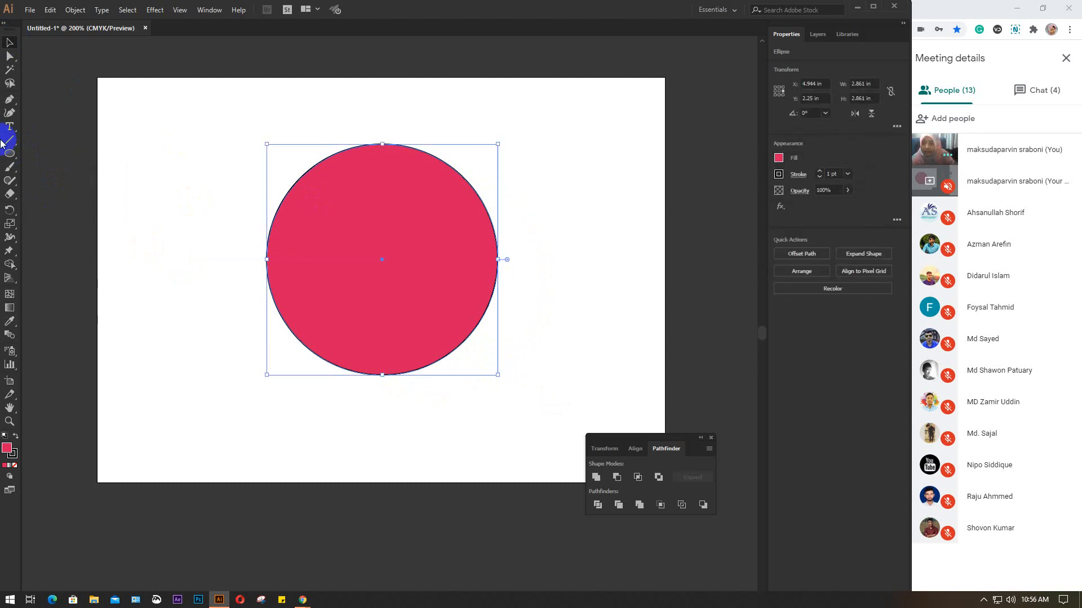
left_click(72, 141)
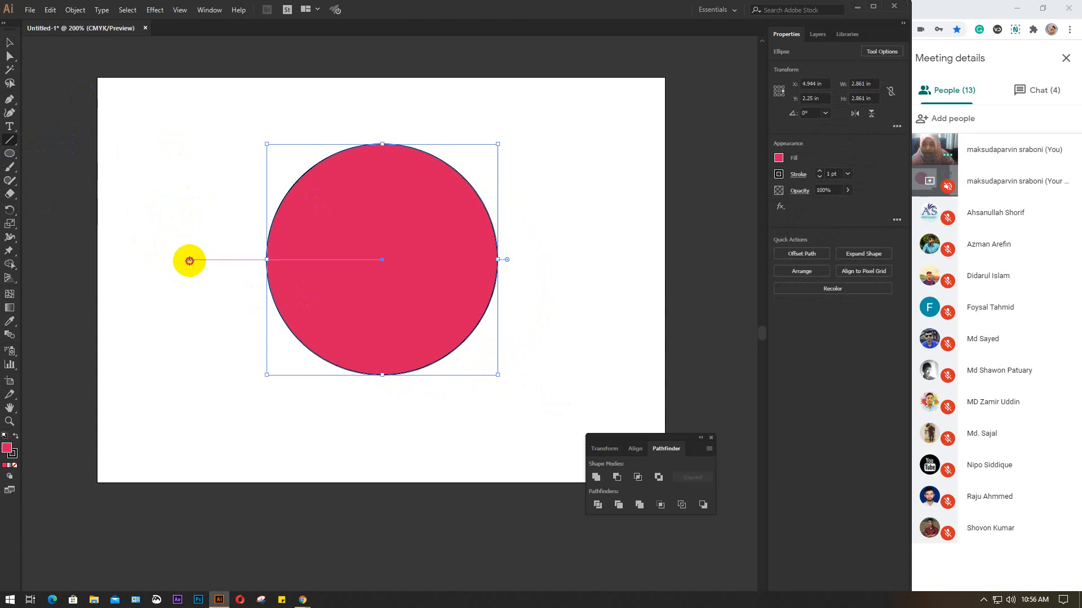
left_click_drag(189, 260, 554, 259)
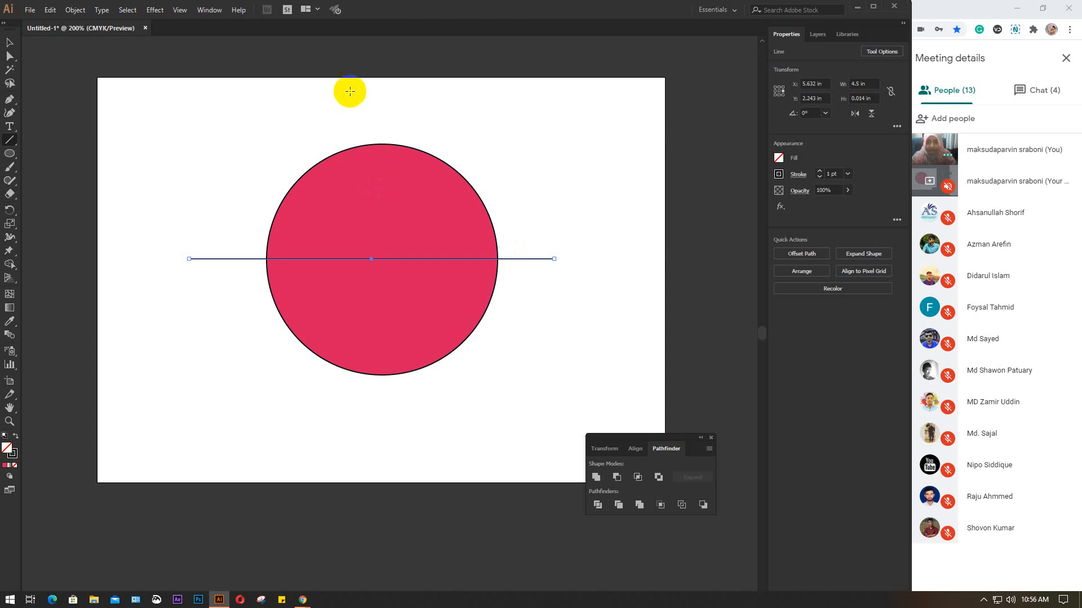
left_click_drag(370, 96, 361, 479)
key("v")
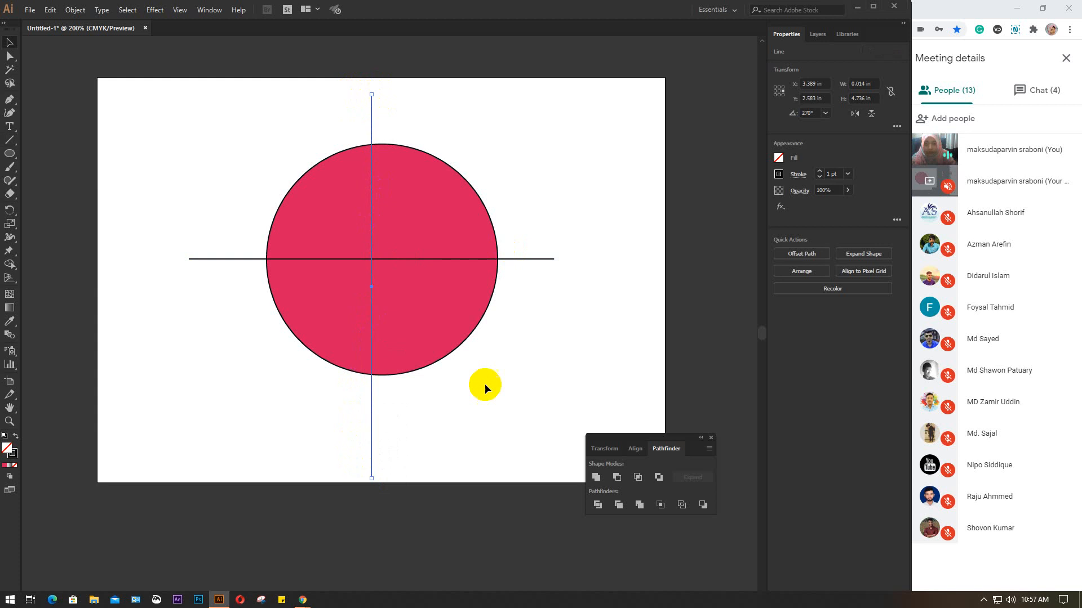
- Centre the circle and both lines on each other horizontally and vertically, and move them slightly down the artboard
left_click_drag(520, 441, 308, 350)
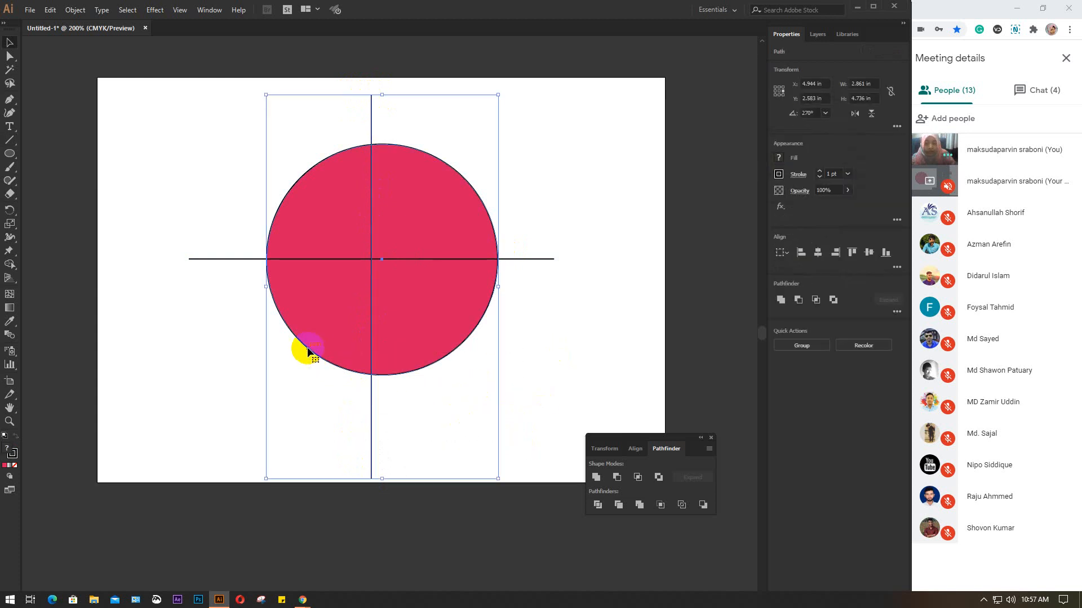
left_click_drag(569, 335, 187, 156)
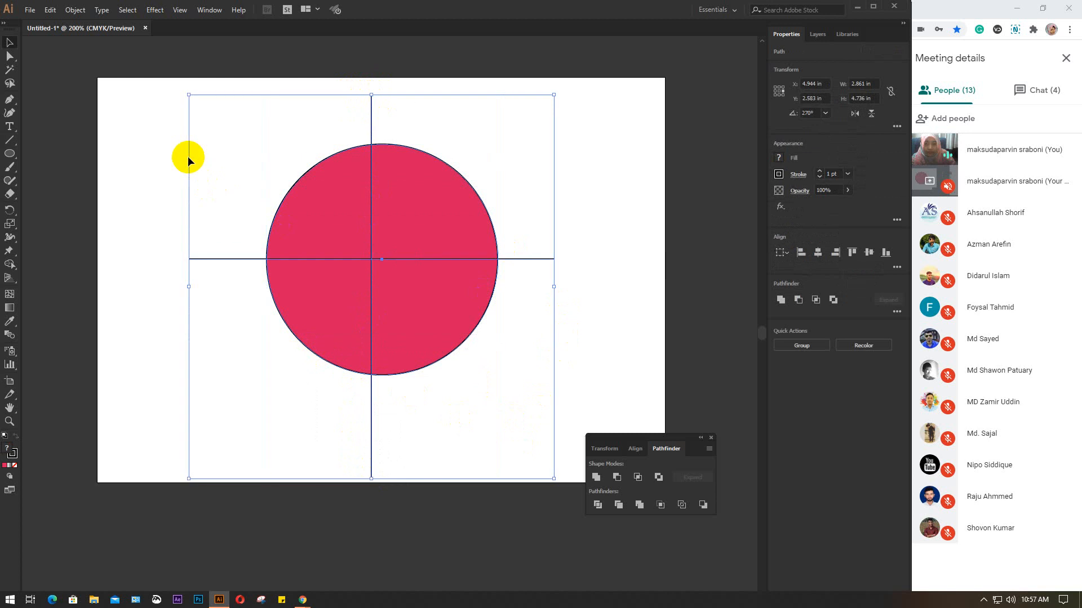
left_click(817, 253)
left_click(868, 252)
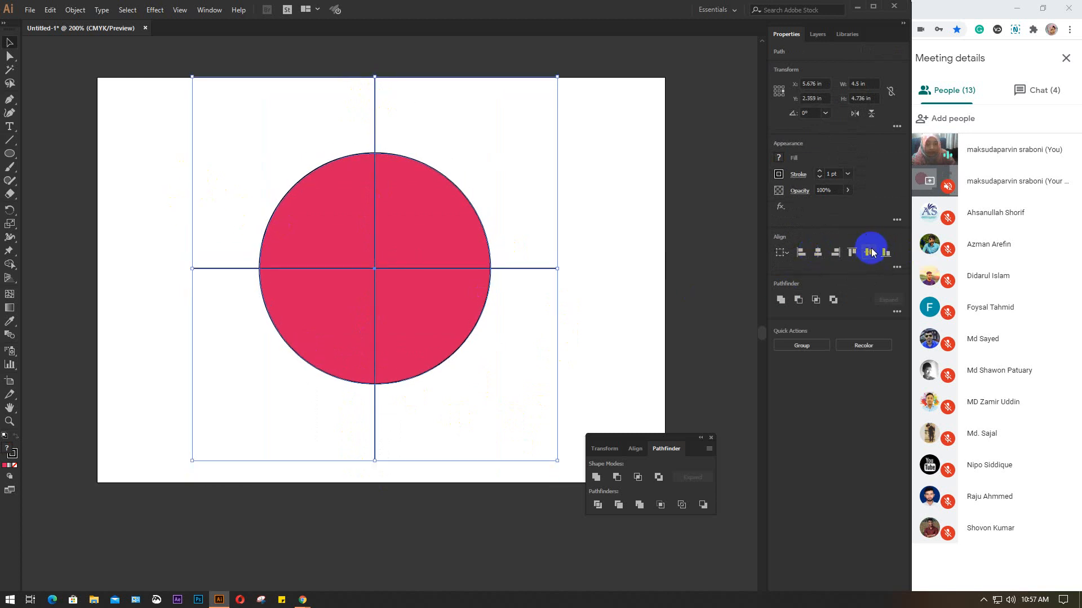
left_click_drag(420, 323, 417, 337)
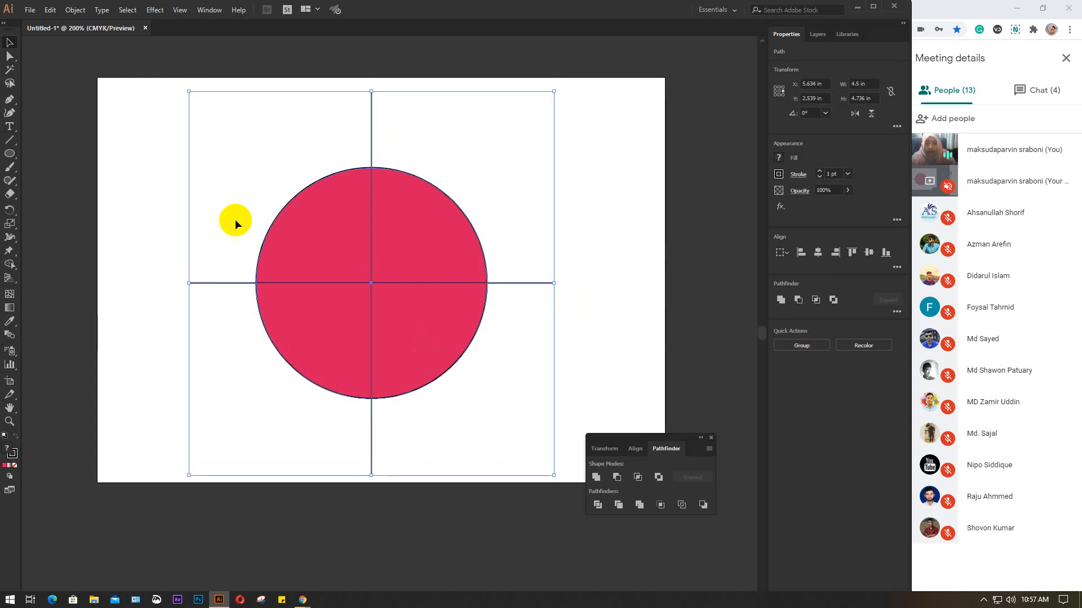
left_click(610, 228)
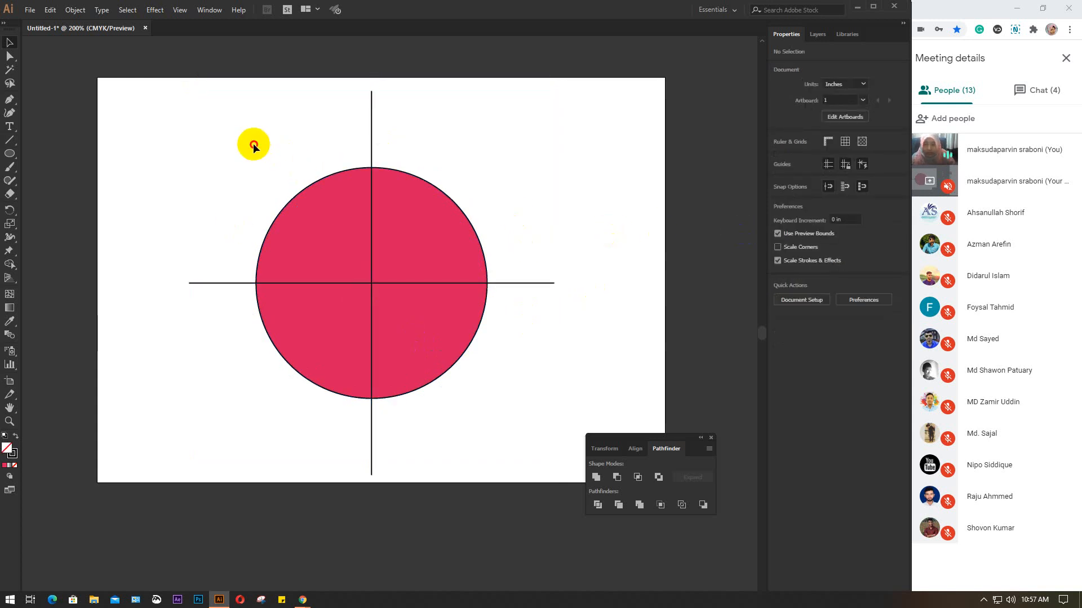
- Divide the circle along the two crossing lines with Pathfinder and ungroup the resulting quarters
left_click_drag(253, 146, 492, 447)
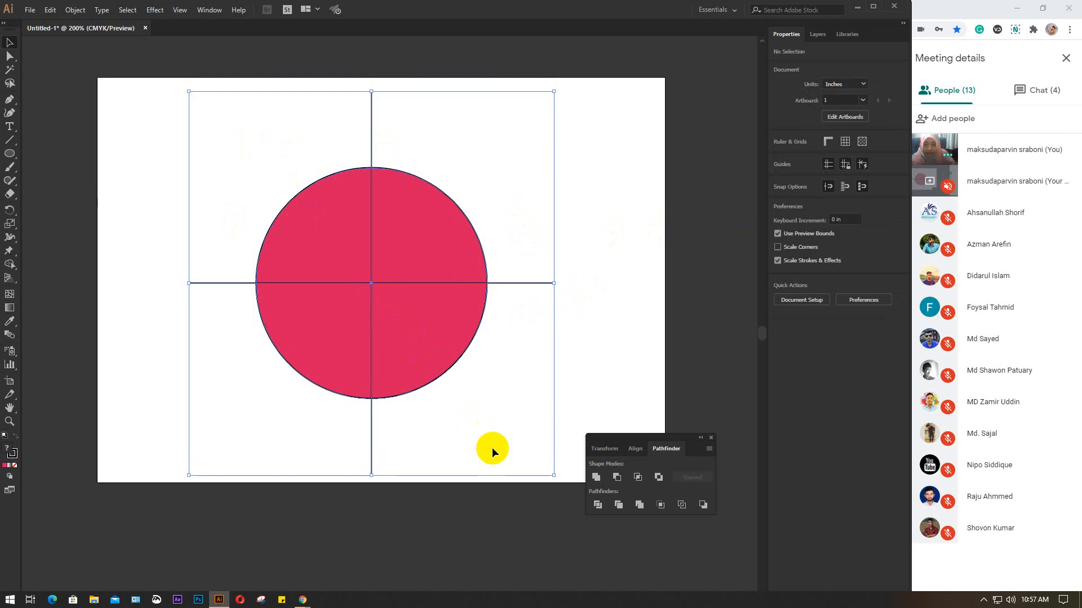
left_click(597, 504)
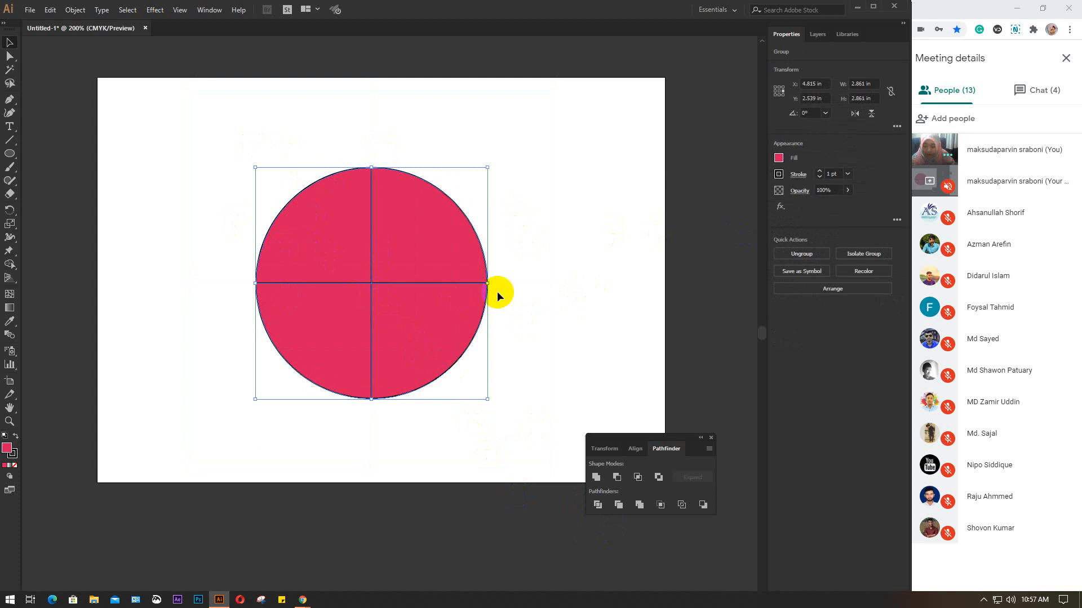
left_click(568, 234)
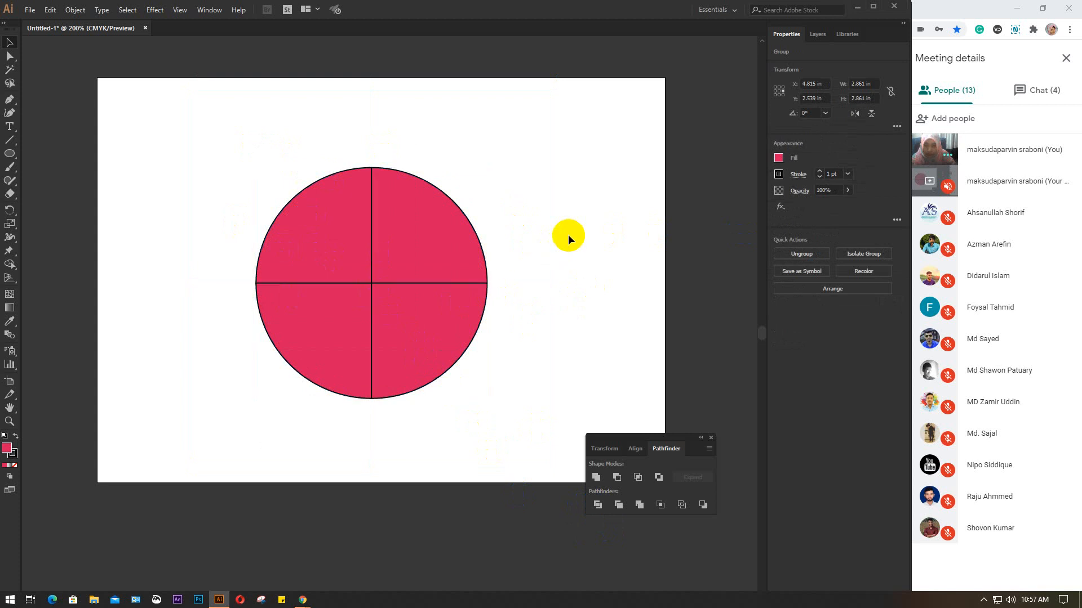
left_click(453, 221)
left_click(373, 293)
key("a")
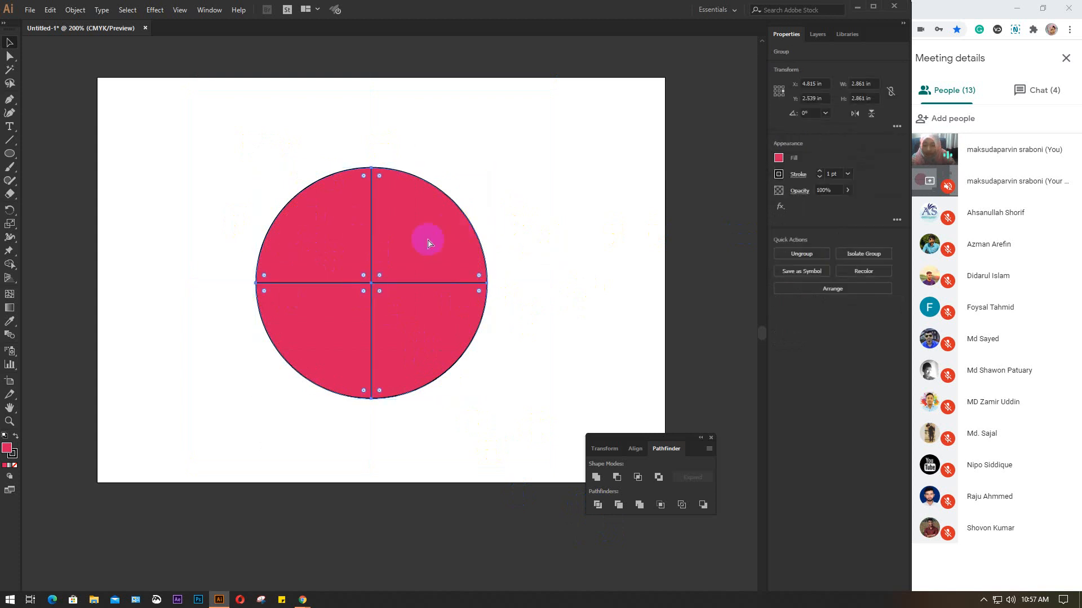
key("v")
left_click(613, 190)
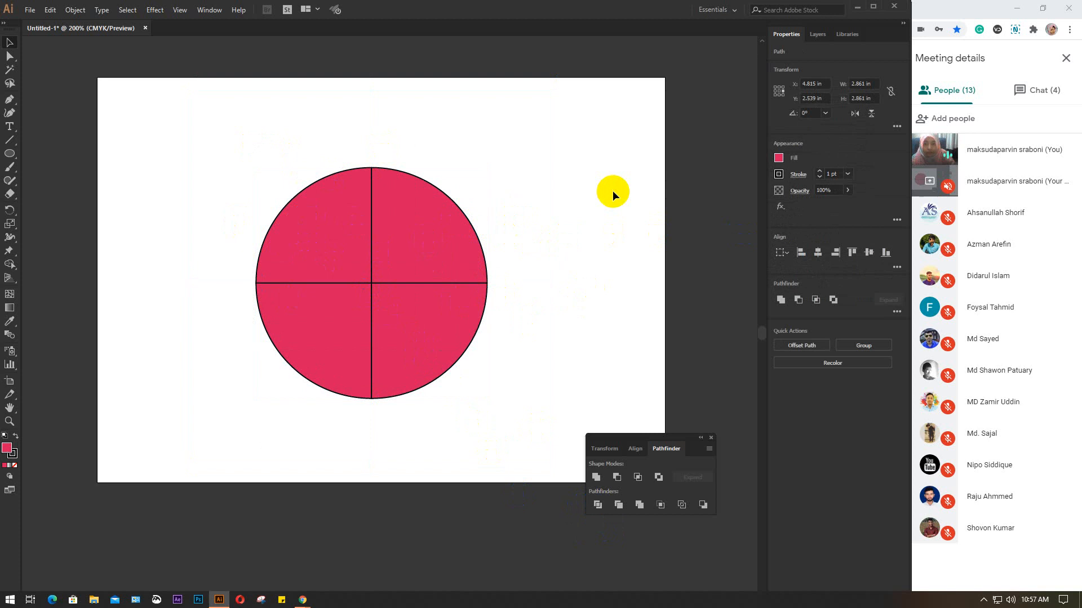
- Delete the upper-right, upper-left and lower-right quarters, keeping only the lower-left quarter of the circle
left_click(420, 225)
key("Delete")
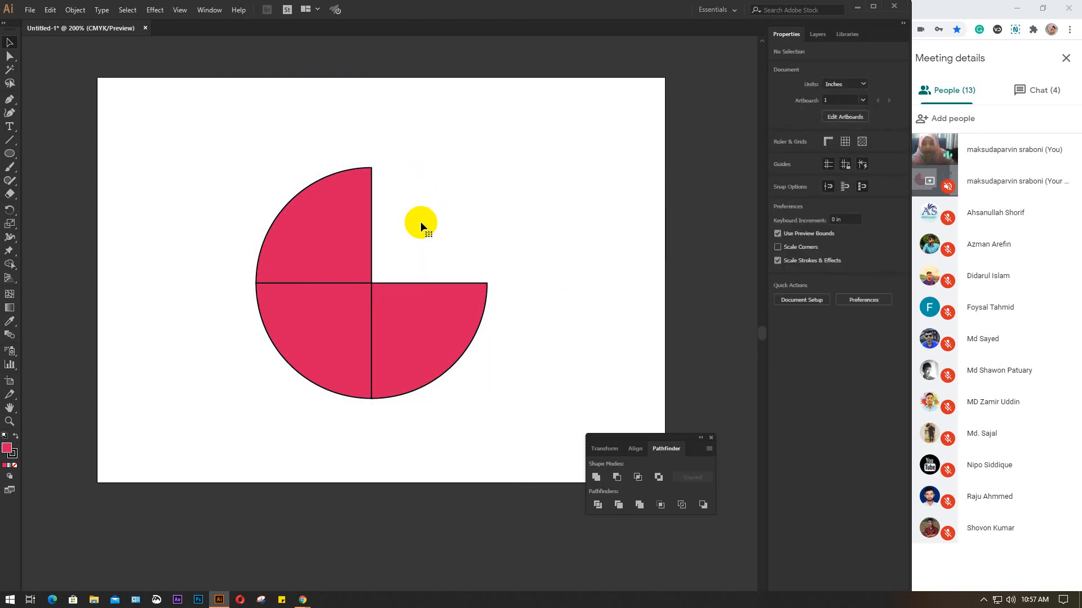
left_click(365, 231)
key("Delete")
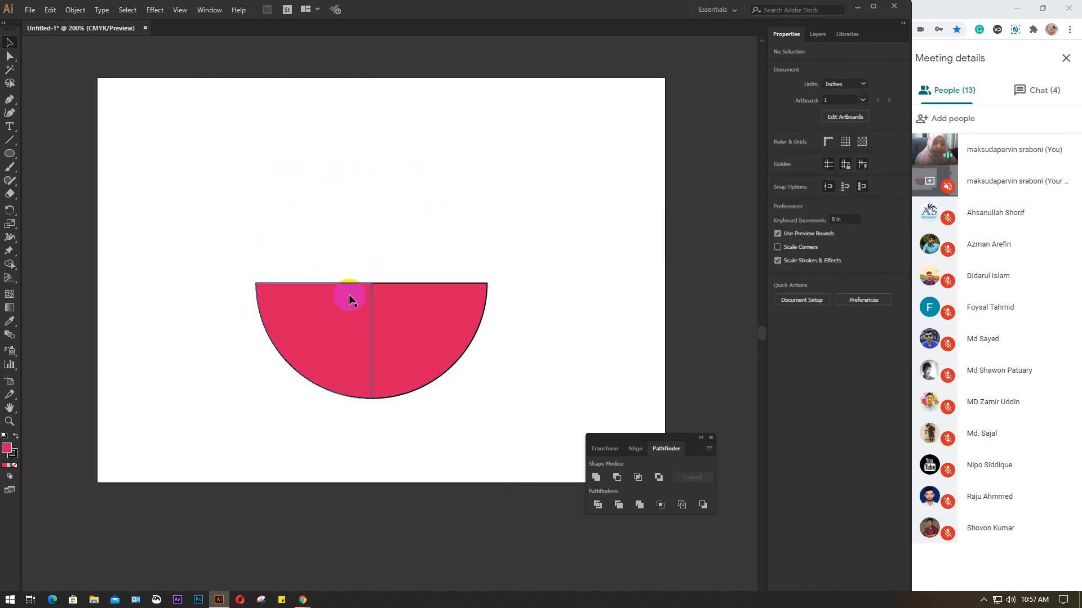
left_click(321, 345)
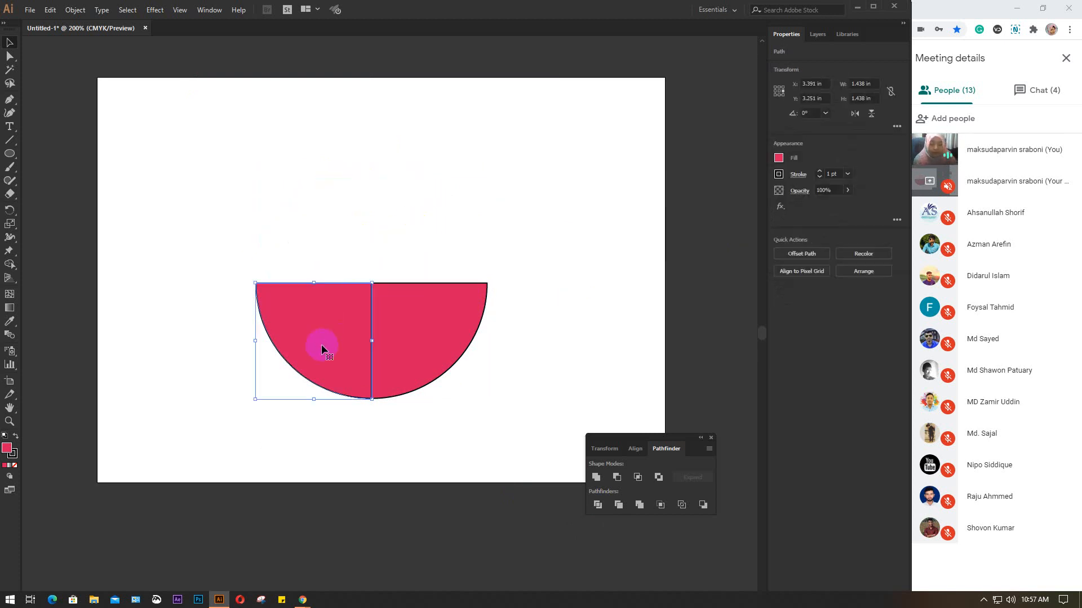
left_click(428, 322)
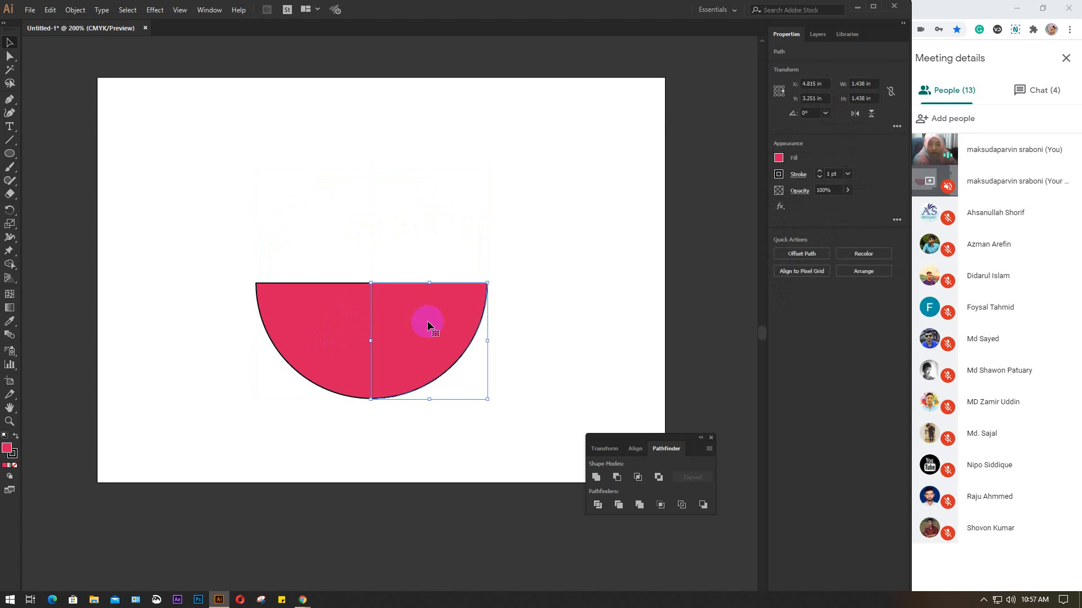
key("Delete")
- Round all three corners of the remaining quarter evenly with the live corner widgets to form a petal
left_click(312, 331)
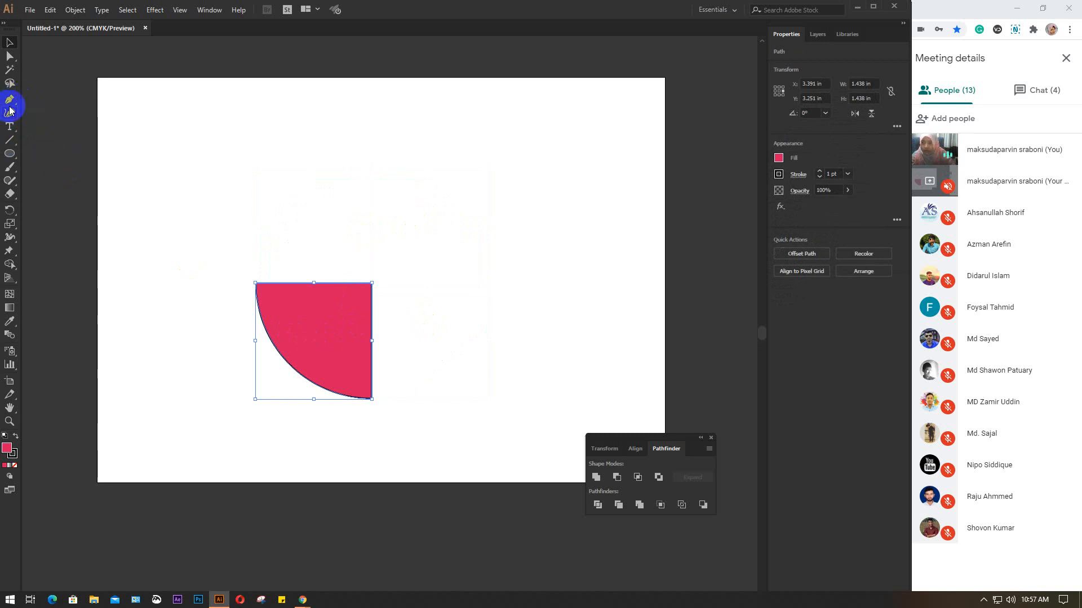
left_click(8, 57)
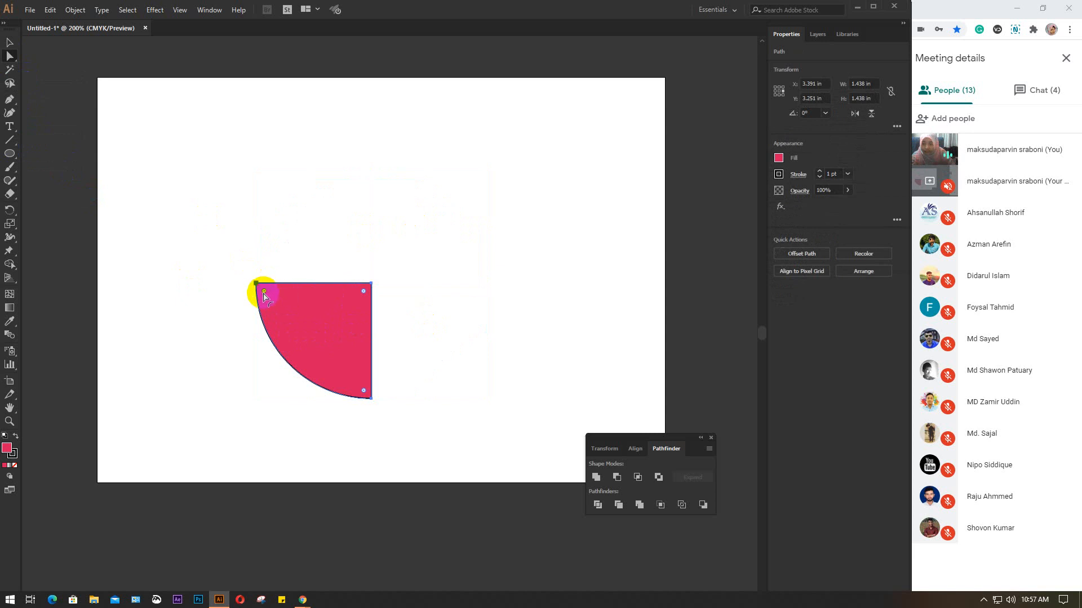
left_click_drag(265, 294, 283, 314)
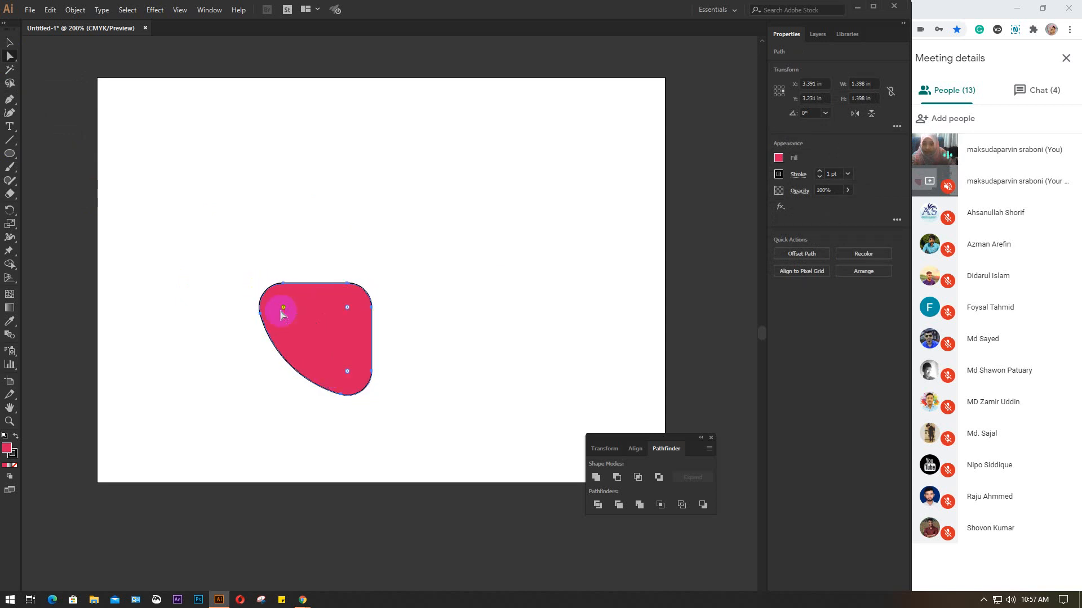
left_click(10, 43)
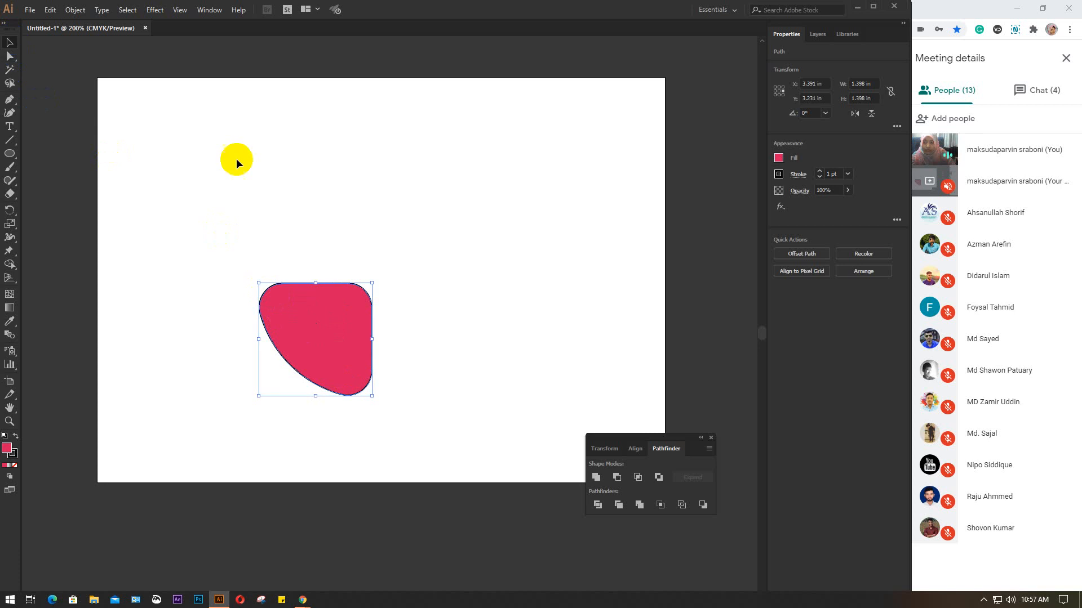
left_click(313, 179)
- Rotate a copy of the petal by 30° about the point where its upper-right corner was before rounding
left_click(312, 302)
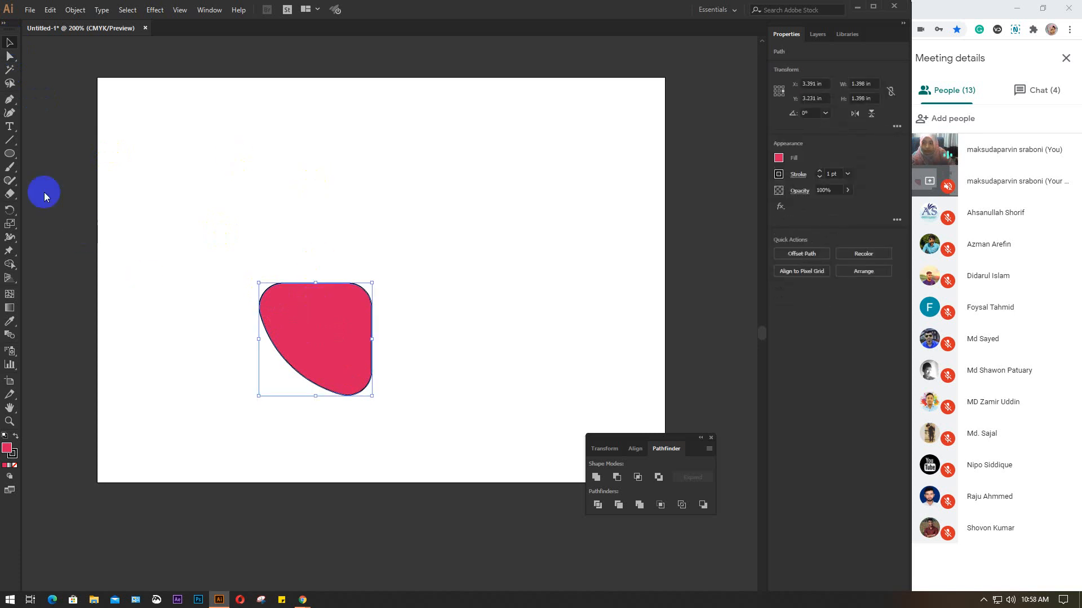
left_click(9, 210)
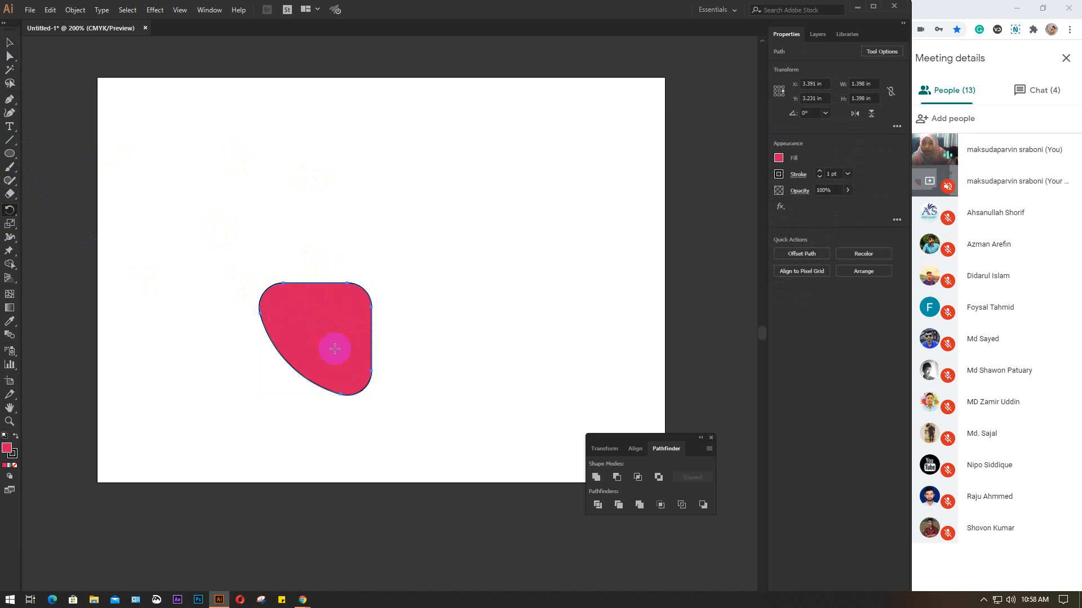
left_click(370, 282, "alt")
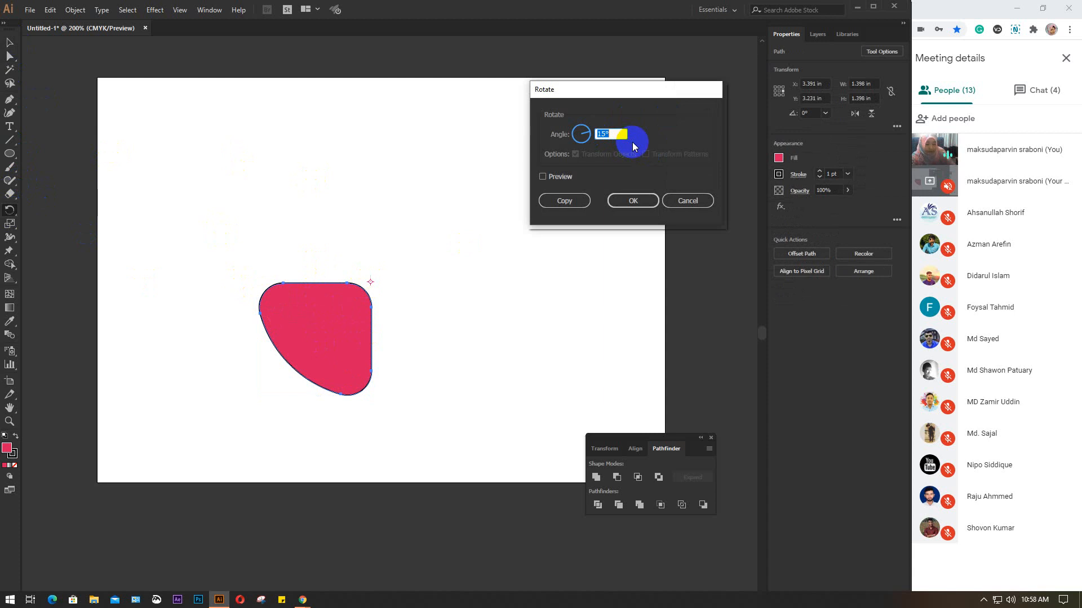
type("30")
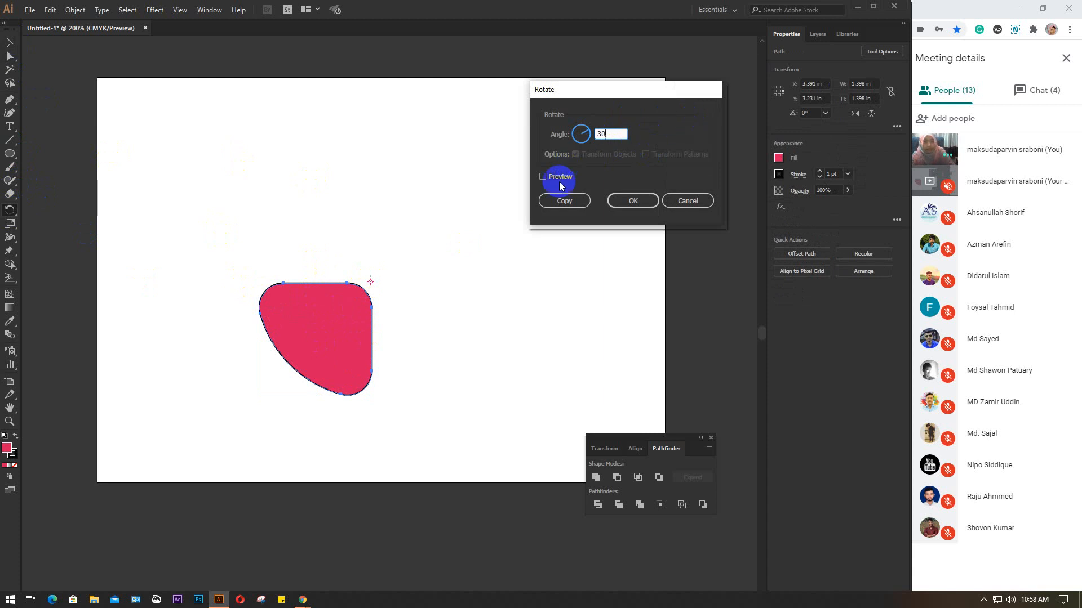
left_click(564, 199)
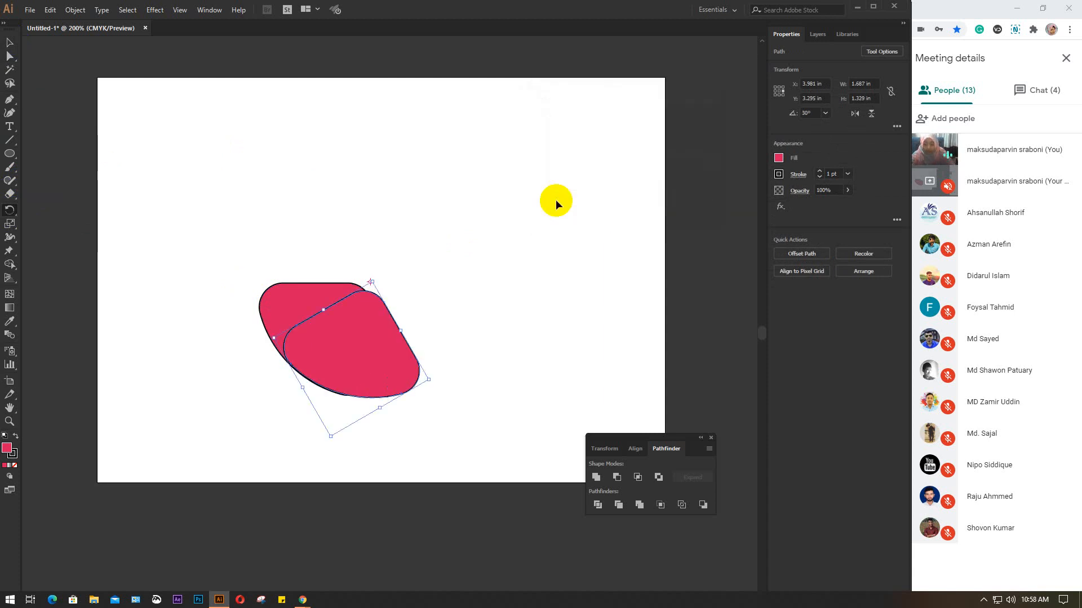
- Repeat the 30° rotated copy until the petals form a full circle, and deselect the artwork
key("ctrl+d")
key("ctrl+d")
key("ctrl+d")
key("ctrl+d")
key("ctrl+d")
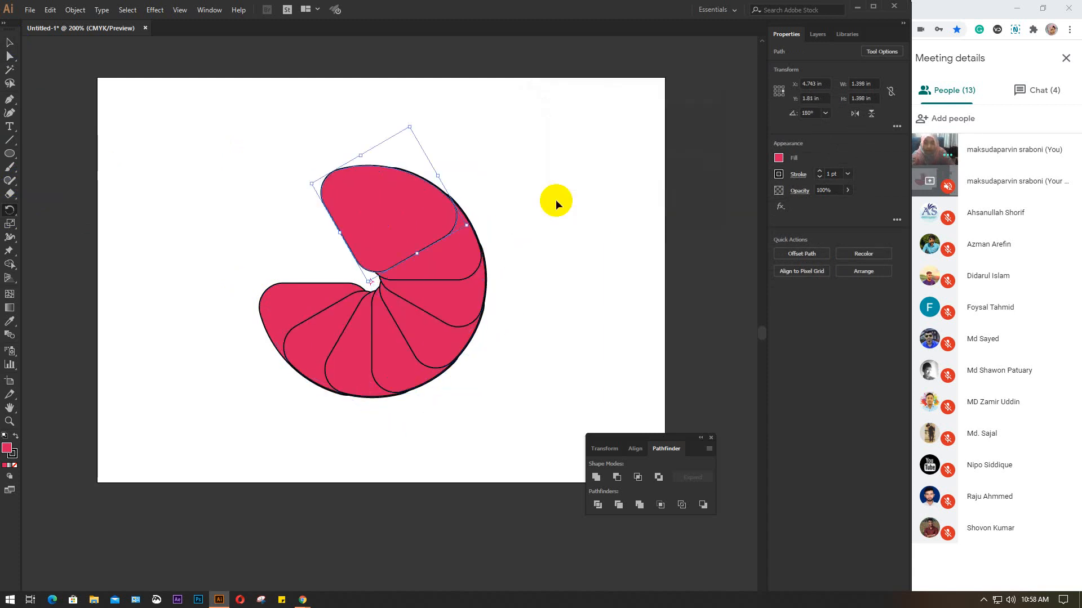
key("ctrl+d")
key("ctrl+d")
key("ctrl+d")
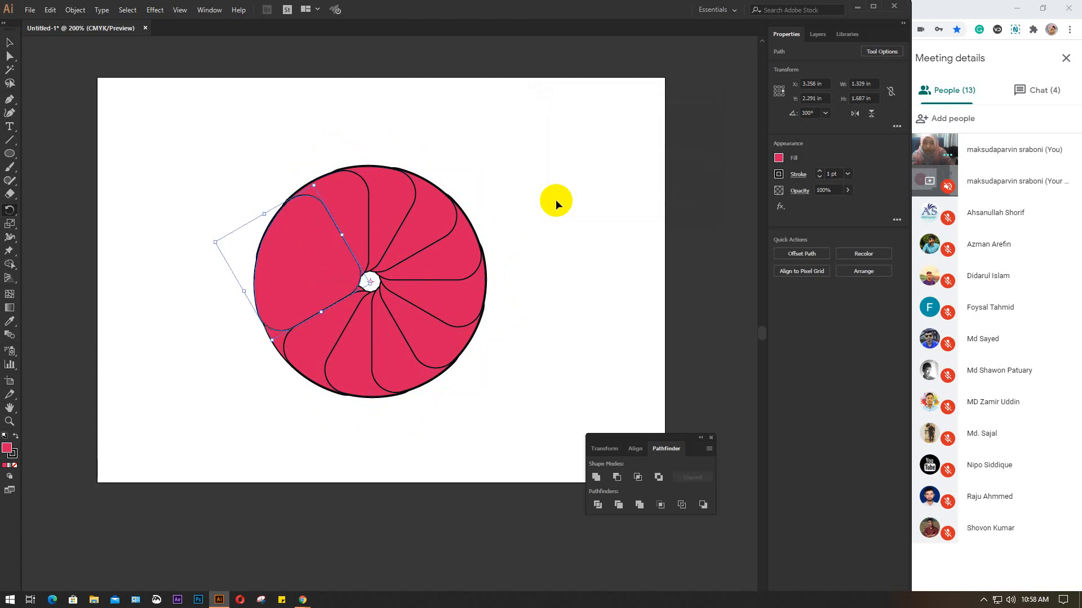
key("ctrl+d")
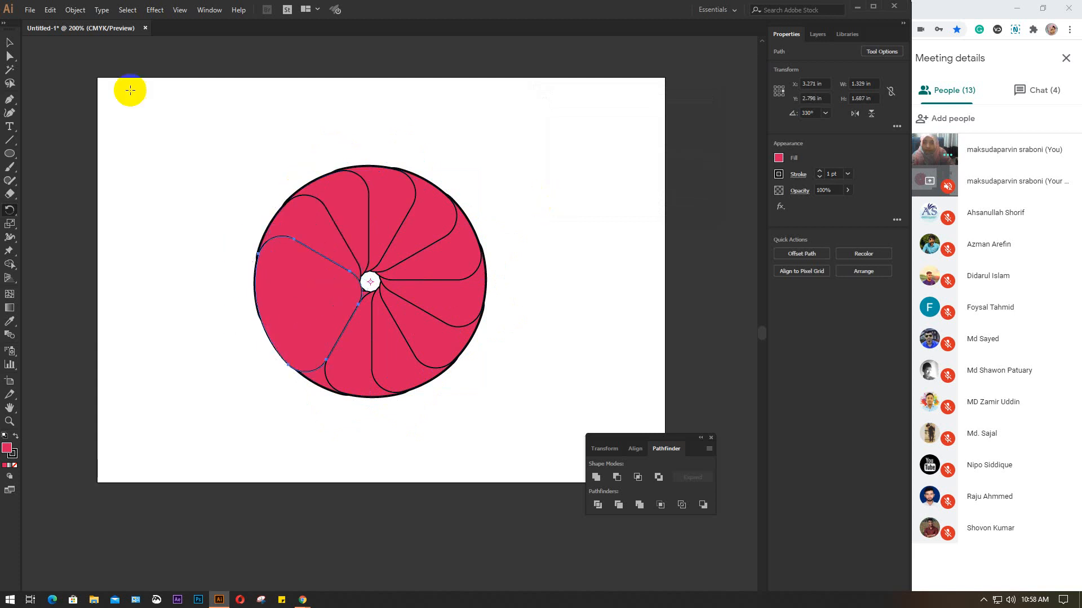
left_click(9, 44)
left_click(216, 176)
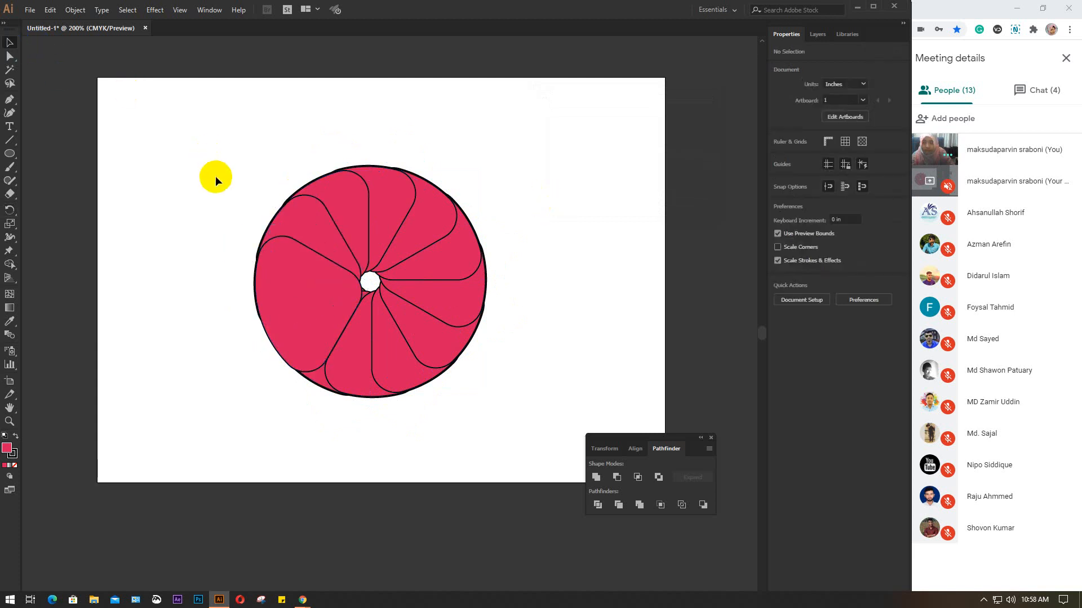
- Set the opacity of all the petals to 40% and deselect them
left_click_drag(229, 150, 522, 382)
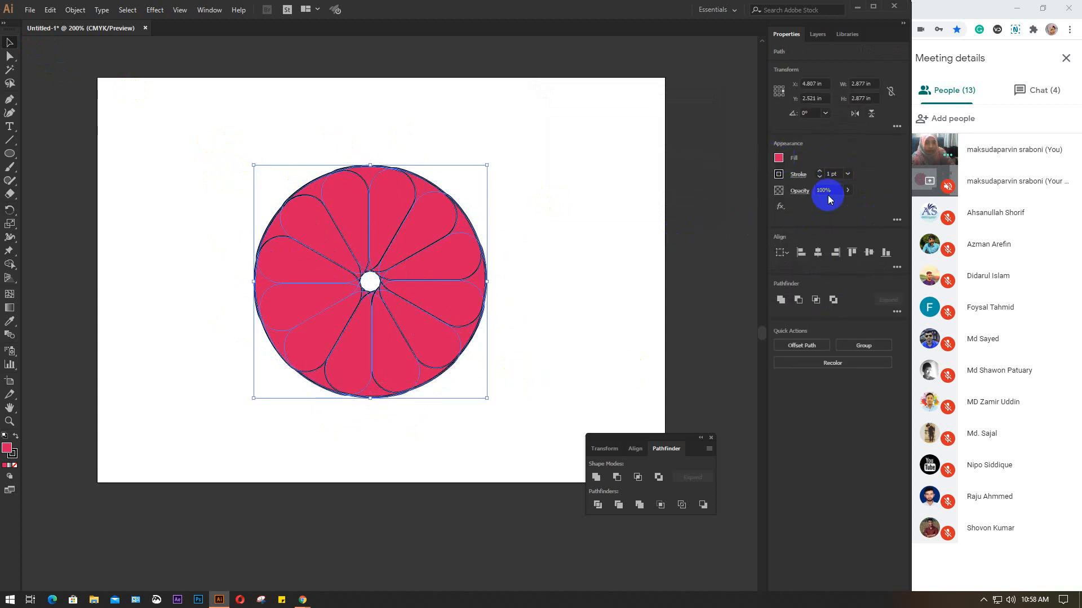
left_click(848, 191)
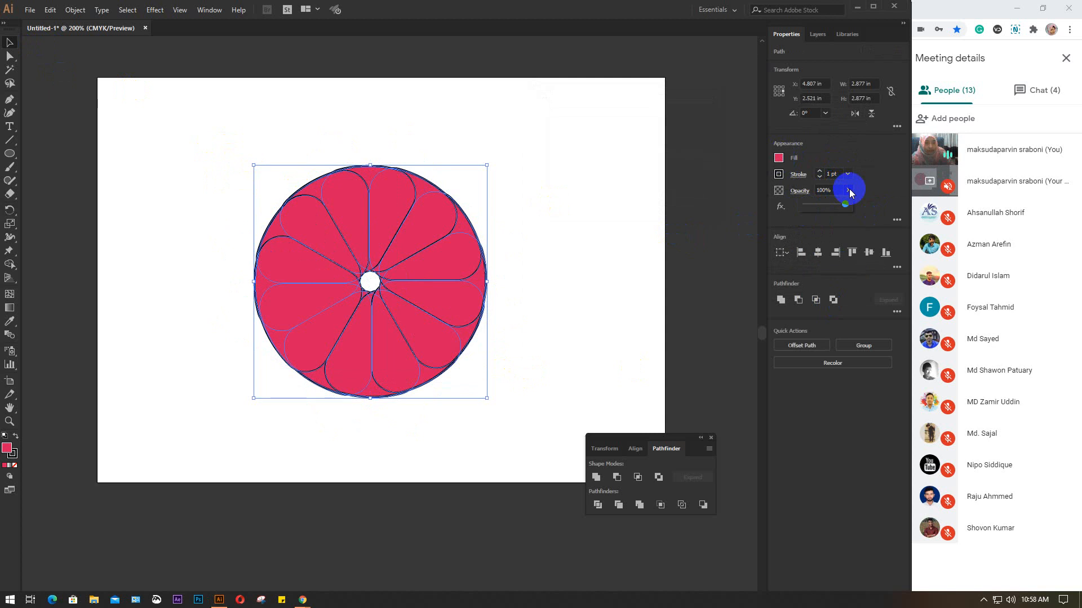
left_click(822, 205)
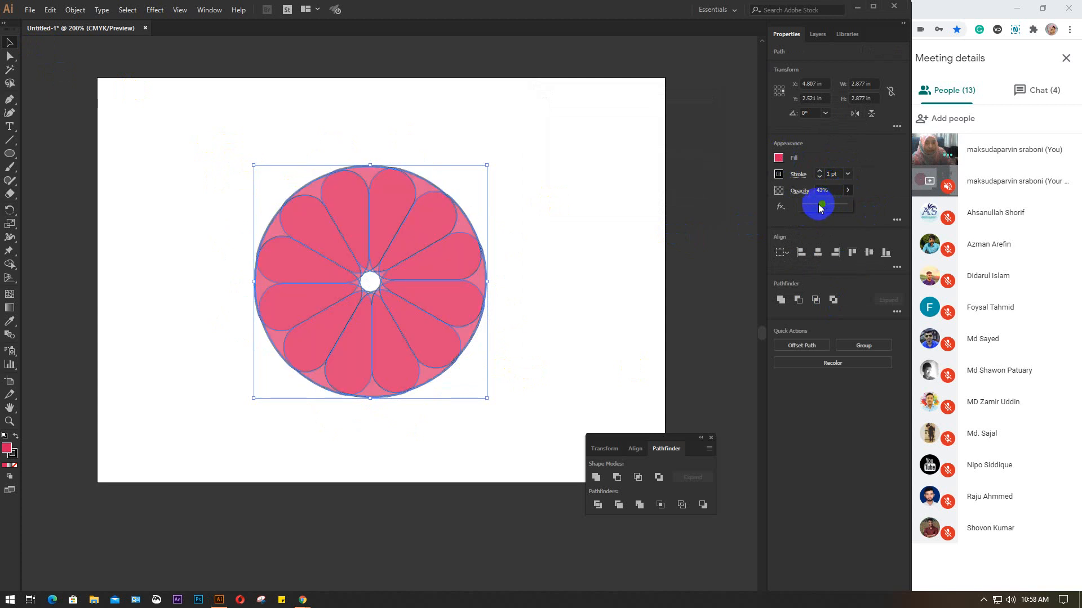
left_click(825, 191)
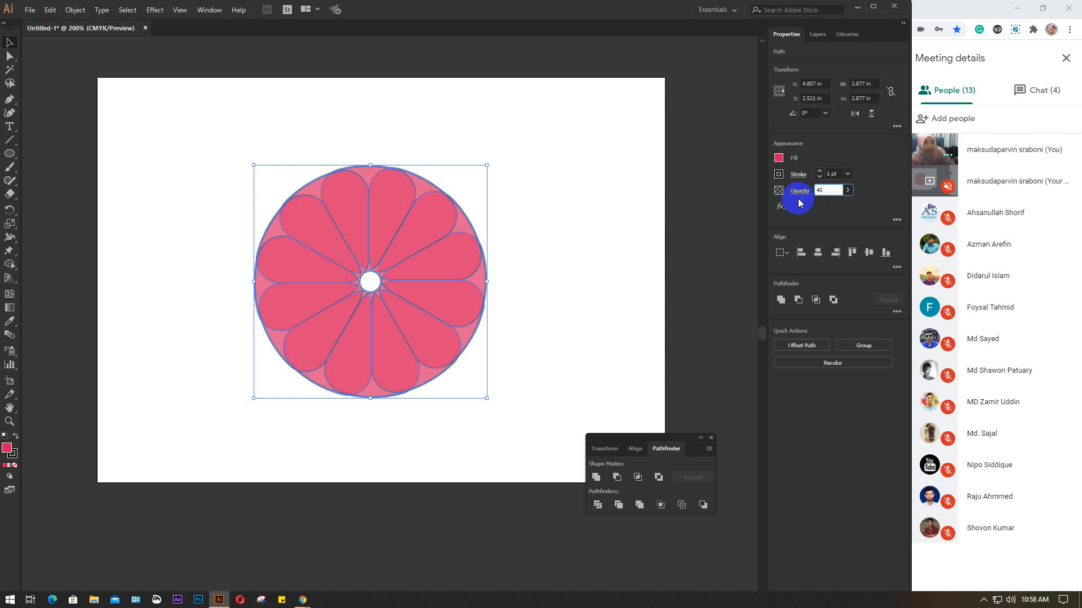
type("40")
left_click(624, 180)
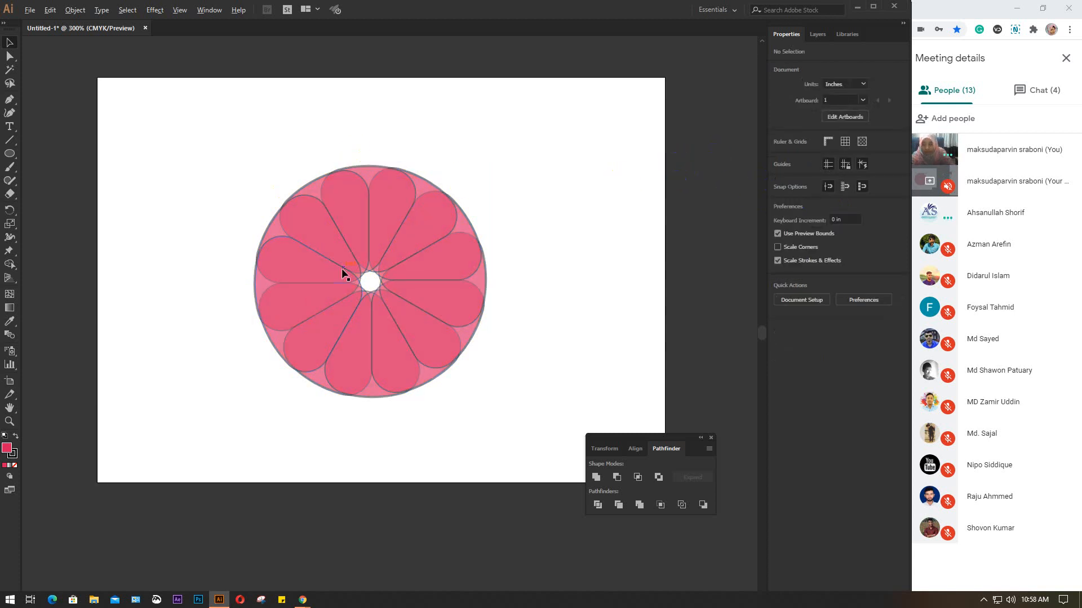
scroll(342, 268, "up", 1)
left_click(609, 201)
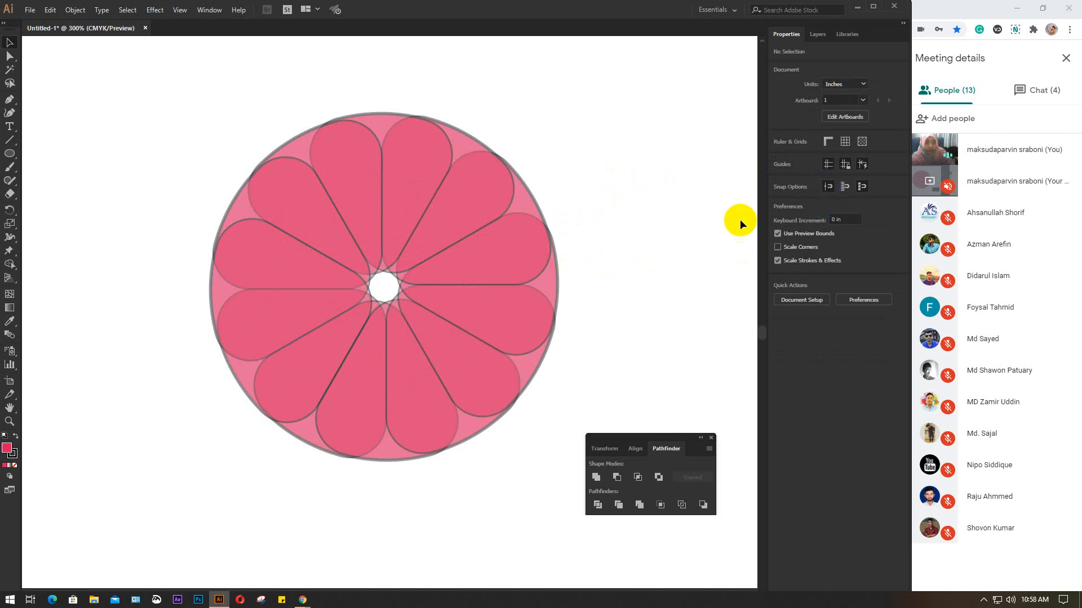
- Select all the petals and set their opacity to 100%
key("ctrl+a")
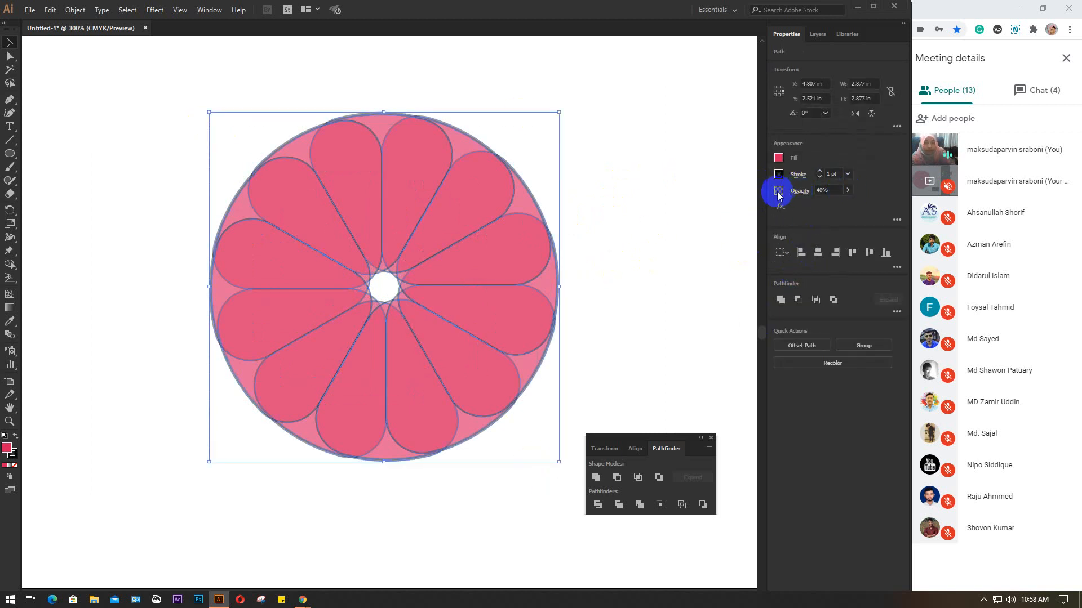
left_click(847, 190)
left_click_drag(834, 206, 863, 208)
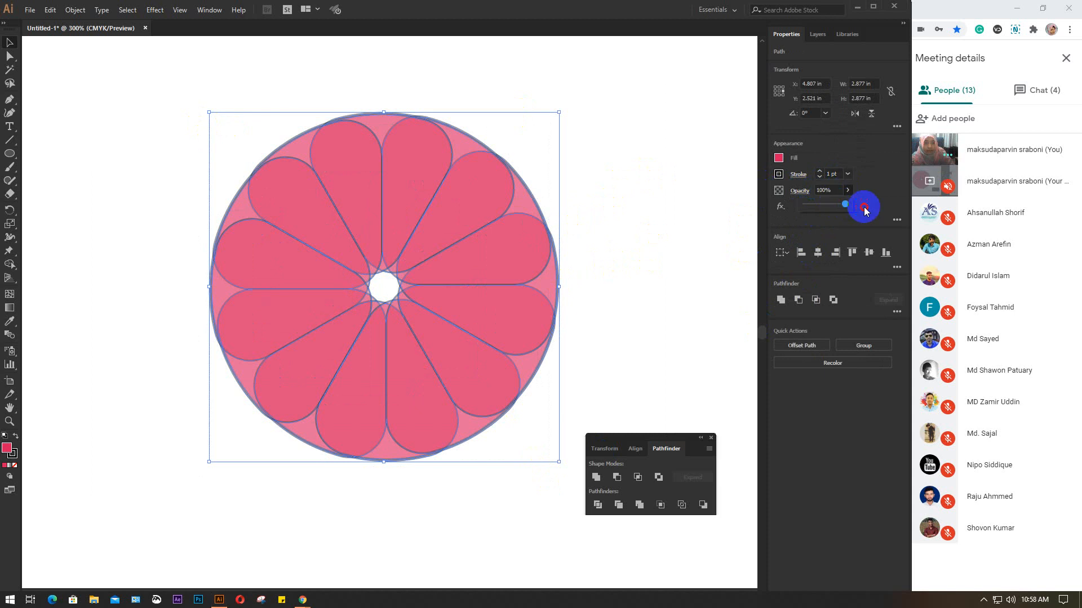
- Select all the overlapping petals and merge the pieces inside each petal outline into whole petals with the Shape Builder
left_click(637, 212)
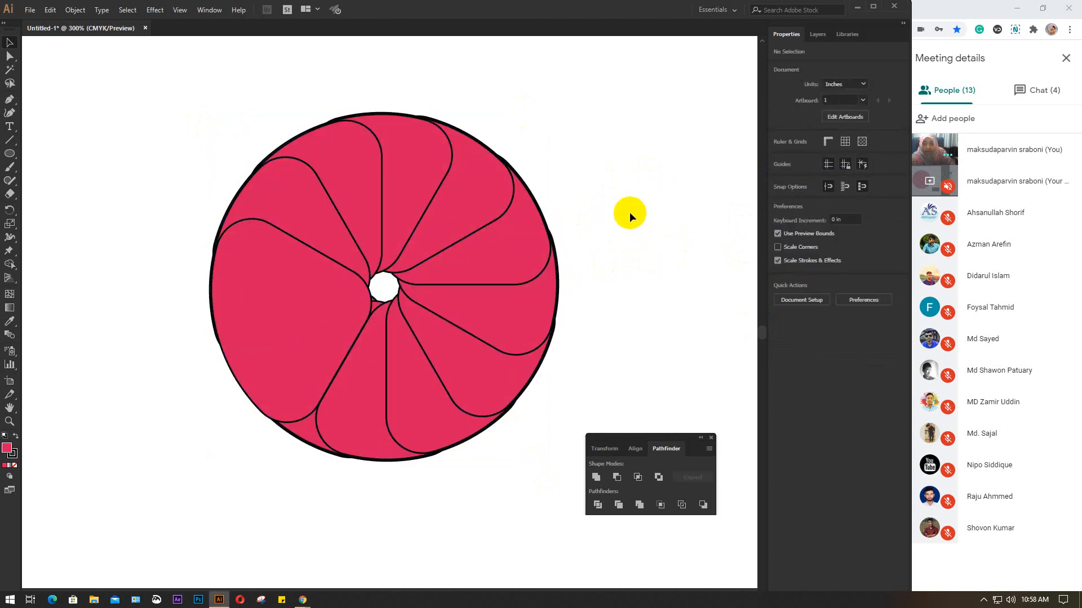
left_click(272, 279)
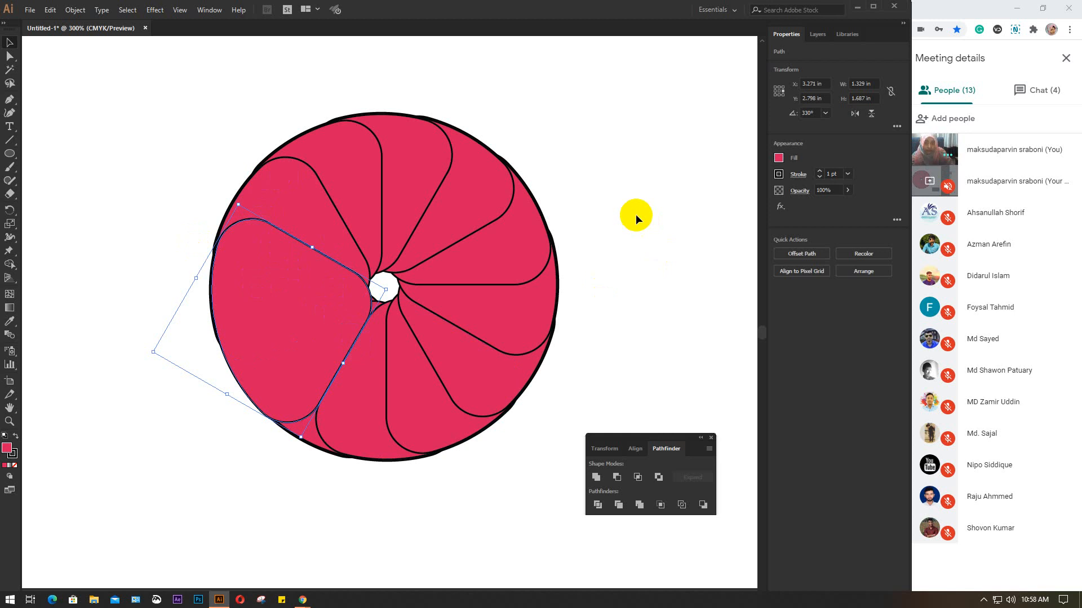
left_click(312, 277)
left_click_drag(157, 102, 556, 486)
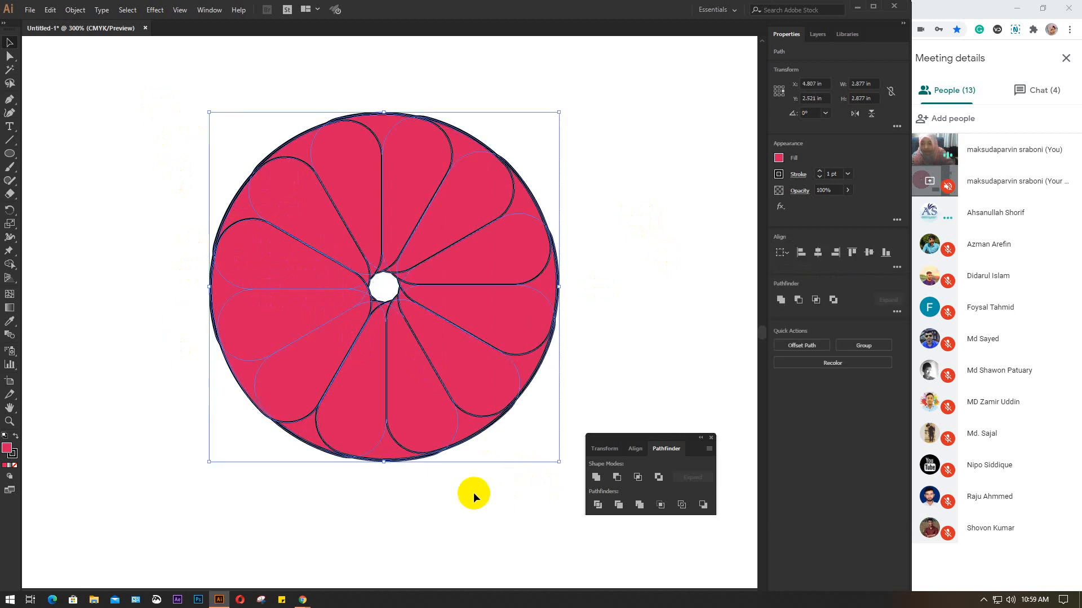
left_click(9, 264)
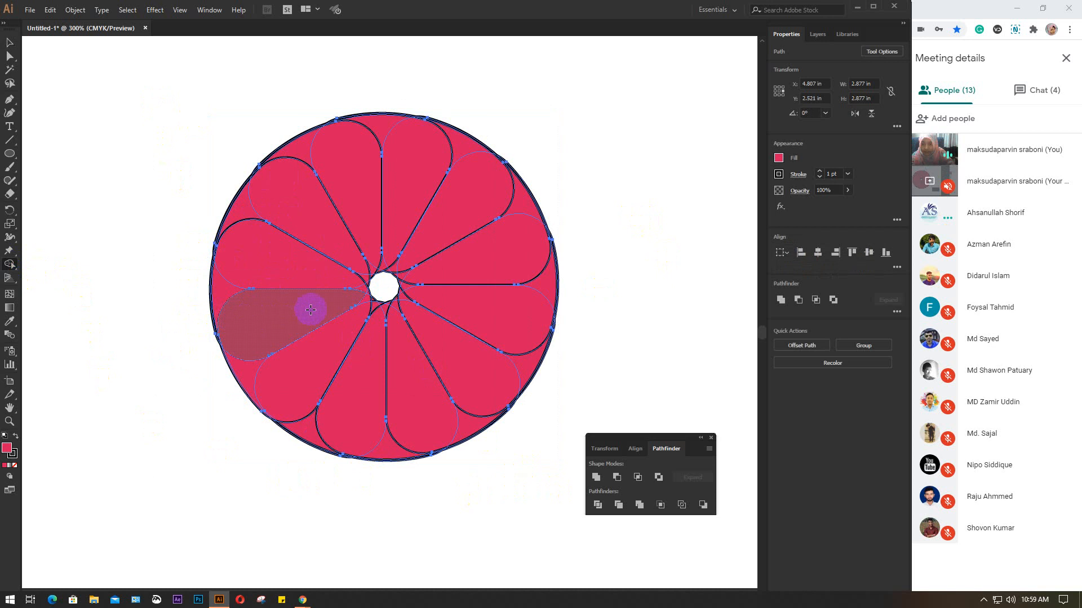
left_click_drag(249, 310, 346, 300)
left_click_drag(237, 236, 341, 284)
left_click_drag(284, 181, 341, 240)
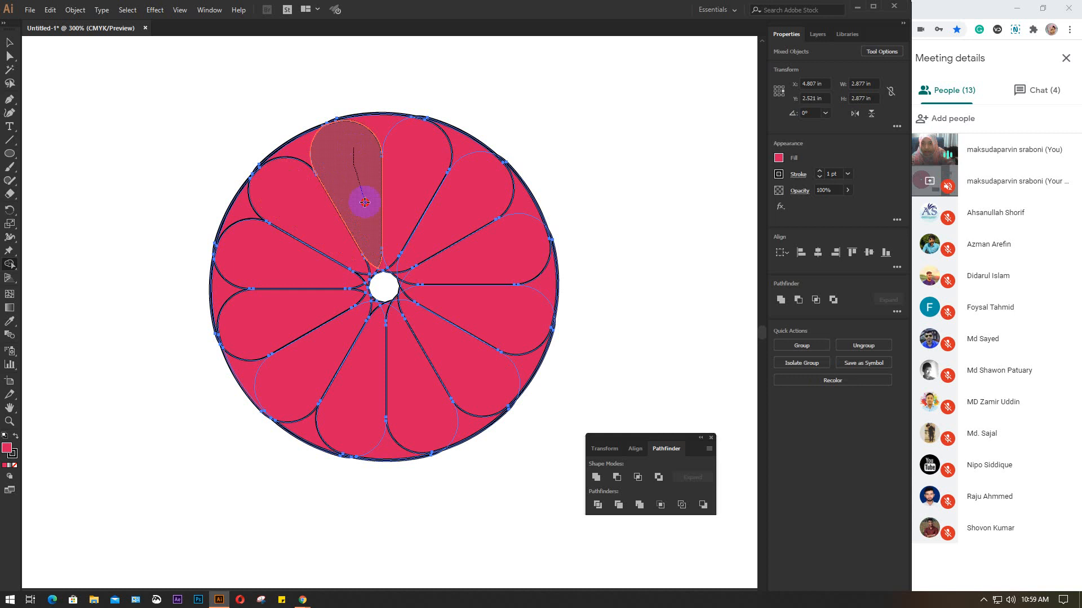
left_click_drag(417, 177, 404, 247)
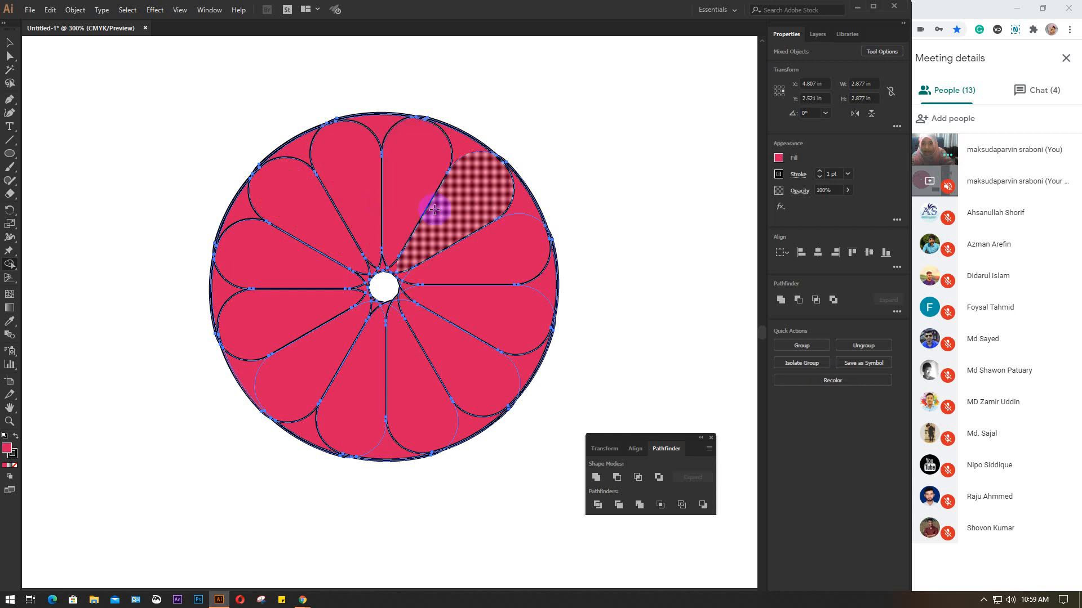
left_click_drag(474, 198, 415, 253)
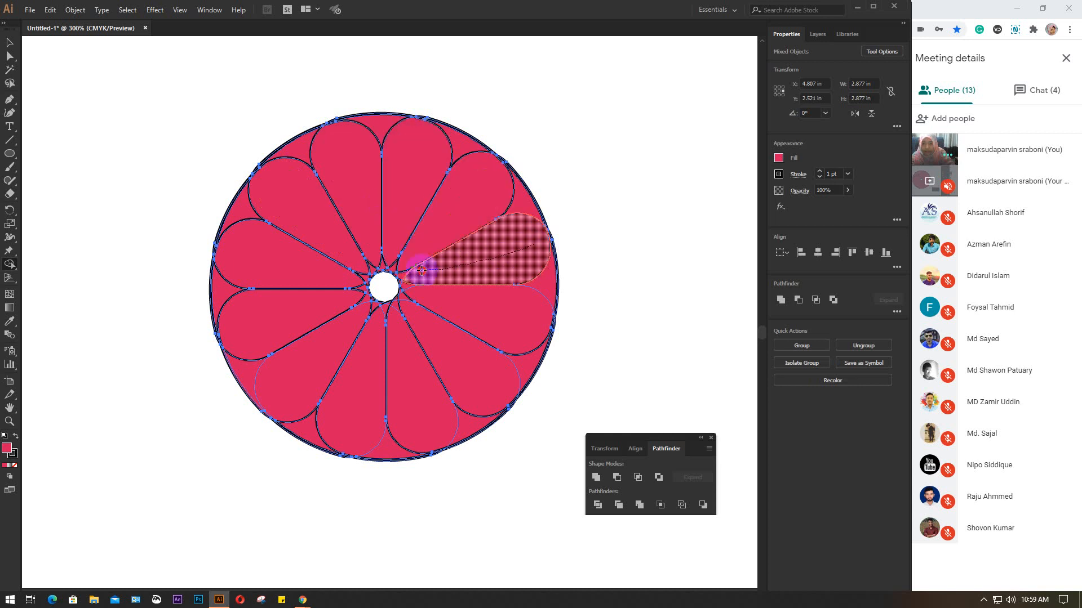
left_click_drag(440, 304, 510, 337)
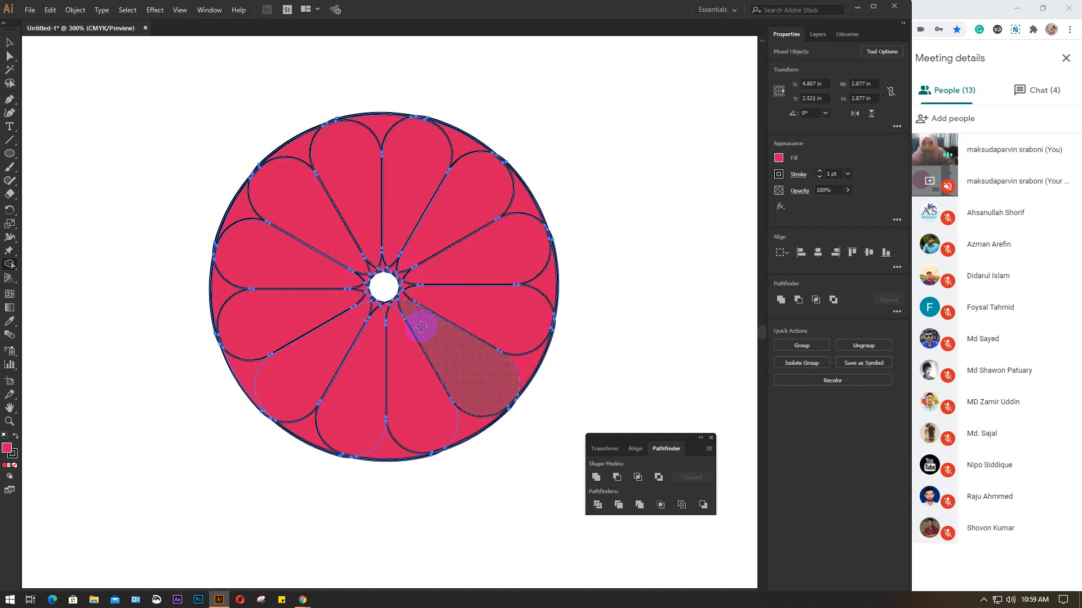
left_click_drag(415, 319, 507, 411)
left_click_drag(398, 345, 409, 418)
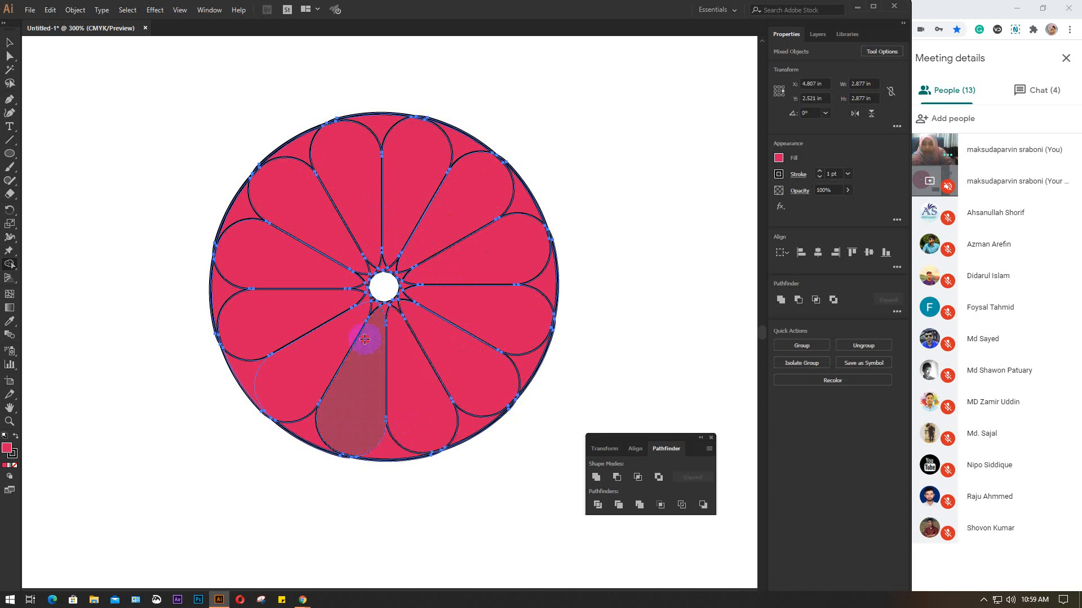
left_click_drag(364, 338, 338, 389)
left_click_drag(343, 326, 297, 389)
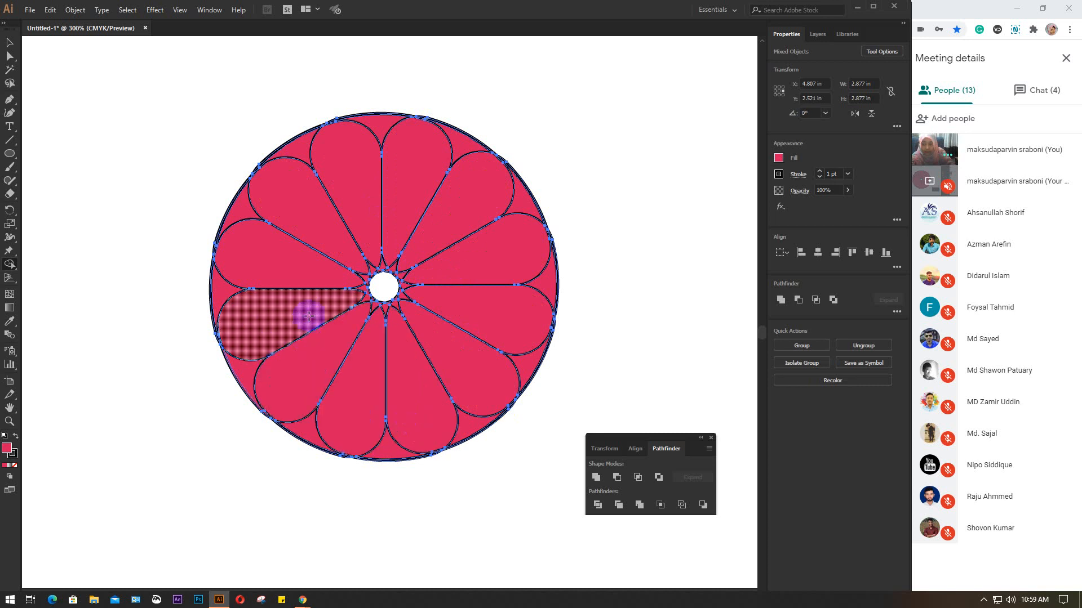
mouse_move(318, 309)
left_mouse_down()
mouse_move(247, 328)
mouse_move(326, 302)
left_mouse_up()
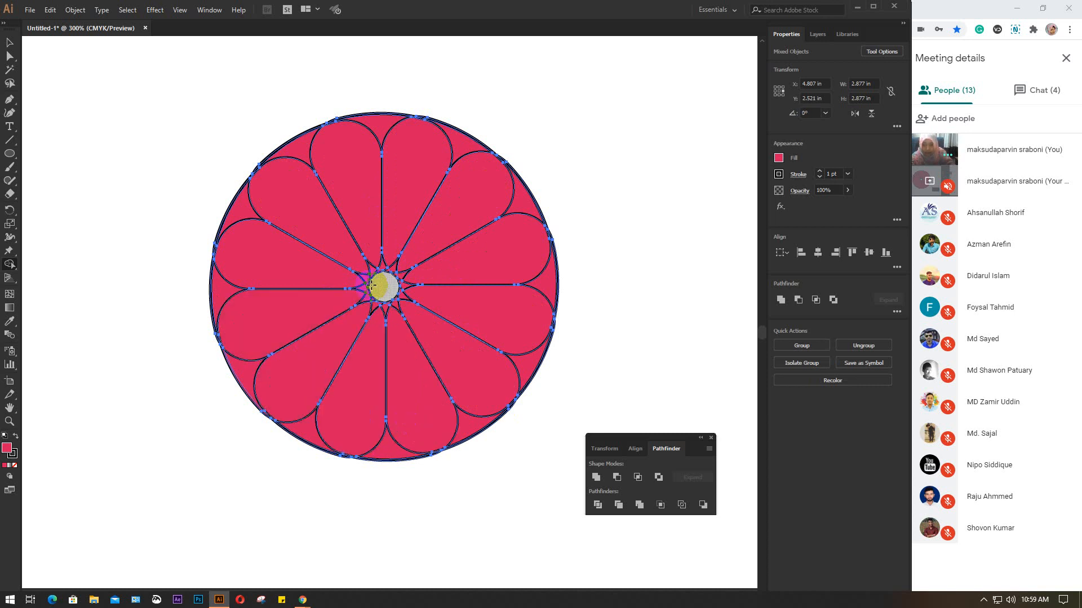
- Merge the small pieces at the flower's centre into one star and combine the leftover pieces outside the petals with the Shape Builder
scroll(382, 282, "up", 4)
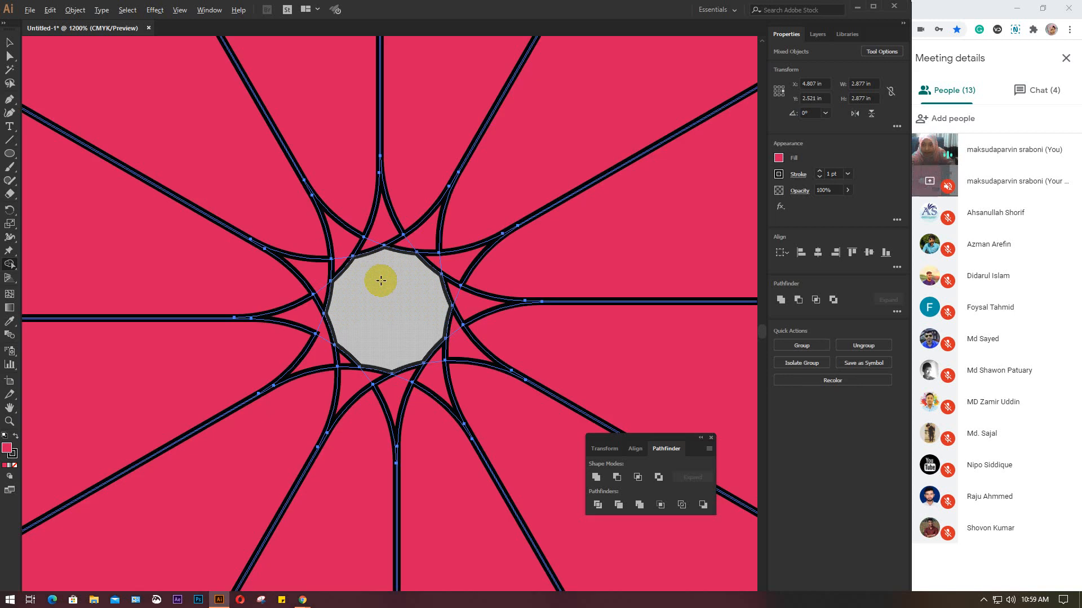
left_click(380, 279, "alt")
mouse_move(312, 270)
left_mouse_down()
mouse_move(348, 249)
mouse_move(364, 258)
mouse_move(382, 228)
mouse_move(392, 252)
mouse_move(424, 238)
mouse_move(431, 270)
mouse_move(466, 264)
mouse_move(447, 289)
mouse_move(471, 305)
mouse_move(435, 331)
mouse_move(462, 352)
mouse_move(431, 337)
mouse_move(422, 357)
mouse_move(438, 381)
mouse_move(407, 353)
mouse_move(394, 395)
mouse_move(378, 368)
mouse_move(347, 390)
mouse_move(341, 354)
mouse_move(324, 361)
mouse_move(339, 329)
mouse_move(293, 313)
mouse_move(329, 286)
left_mouse_up()
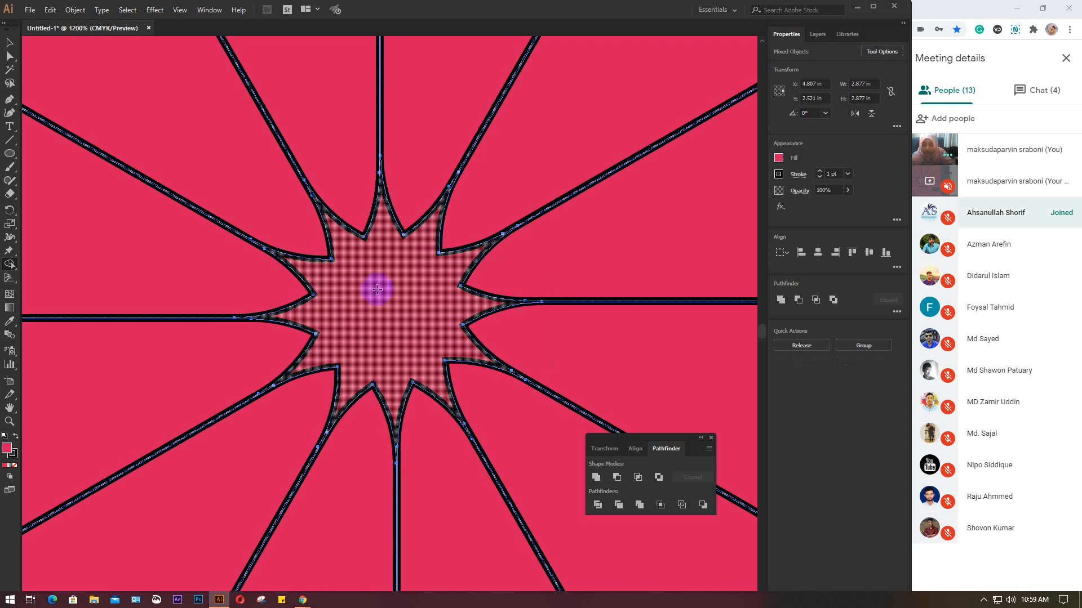
scroll(377, 289, "down", 2)
scroll(377, 289, "down", 2)
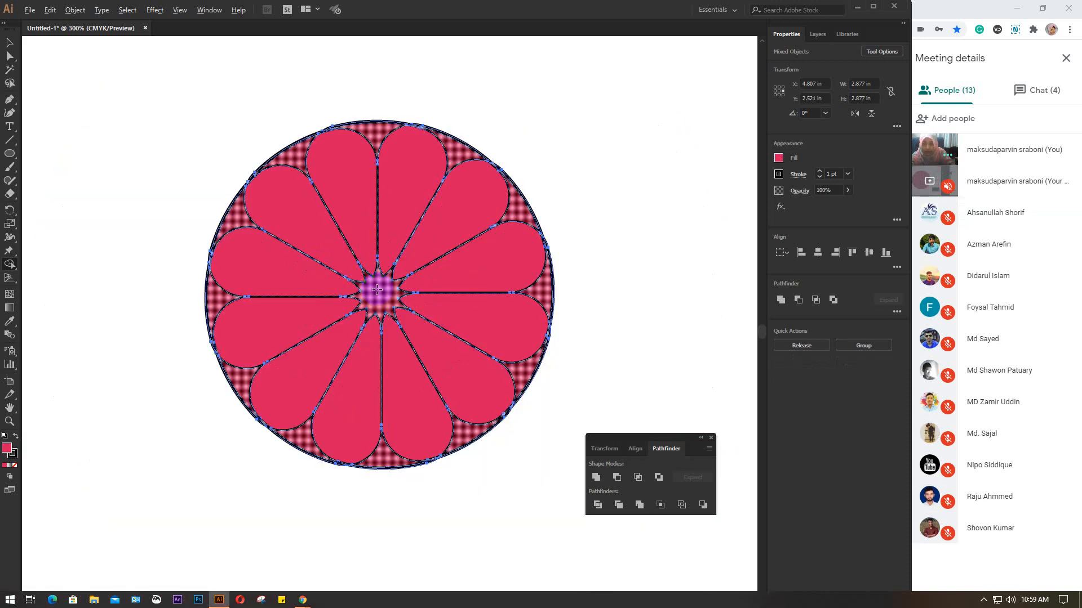
mouse_move(267, 143)
left_mouse_down()
mouse_move(296, 161)
mouse_move(312, 115)
mouse_move(337, 112)
mouse_move(370, 130)
mouse_move(442, 111)
mouse_move(455, 146)
mouse_move(525, 153)
mouse_move(528, 200)
mouse_move(518, 205)
mouse_move(565, 270)
mouse_move(543, 294)
mouse_move(568, 347)
mouse_move(561, 364)
mouse_move(524, 375)
mouse_move(526, 421)
mouse_move(488, 445)
mouse_move(469, 438)
mouse_move(466, 486)
mouse_move(396, 478)
mouse_move(386, 459)
mouse_move(317, 497)
mouse_move(284, 455)
mouse_move(294, 436)
mouse_move(269, 437)
mouse_move(237, 400)
mouse_move(242, 378)
mouse_move(205, 351)
mouse_move(201, 304)
mouse_move(221, 296)
mouse_move(191, 257)
mouse_move(203, 213)
mouse_move(235, 214)
mouse_move(249, 153)
mouse_move(285, 150)
left_mouse_up()
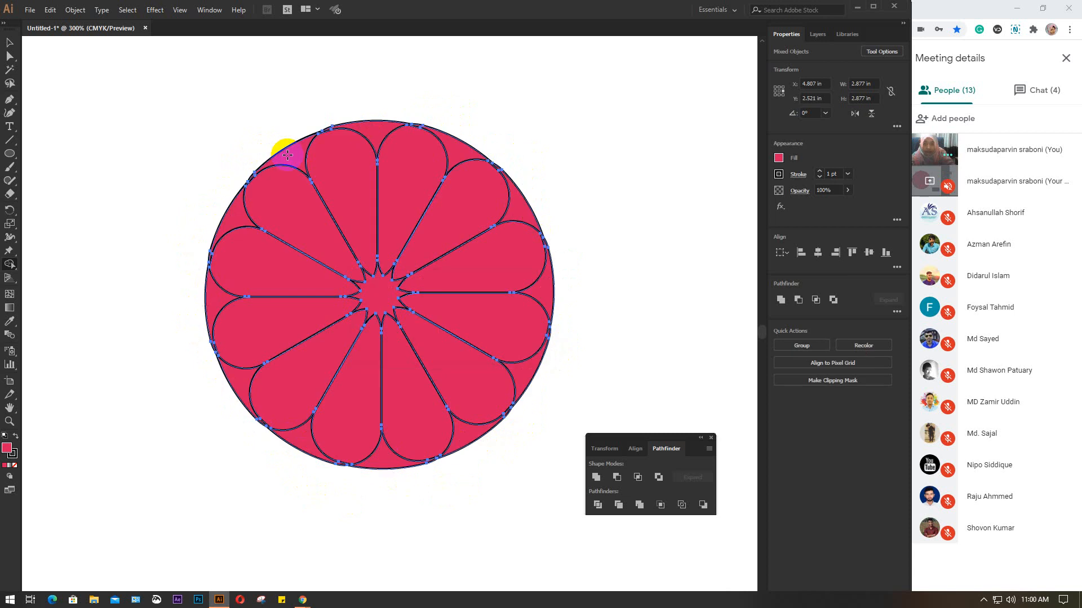
- Move the compound shape of central star and outer ring off the petals to the empty area right of the flower
key("v")
left_click(623, 156)
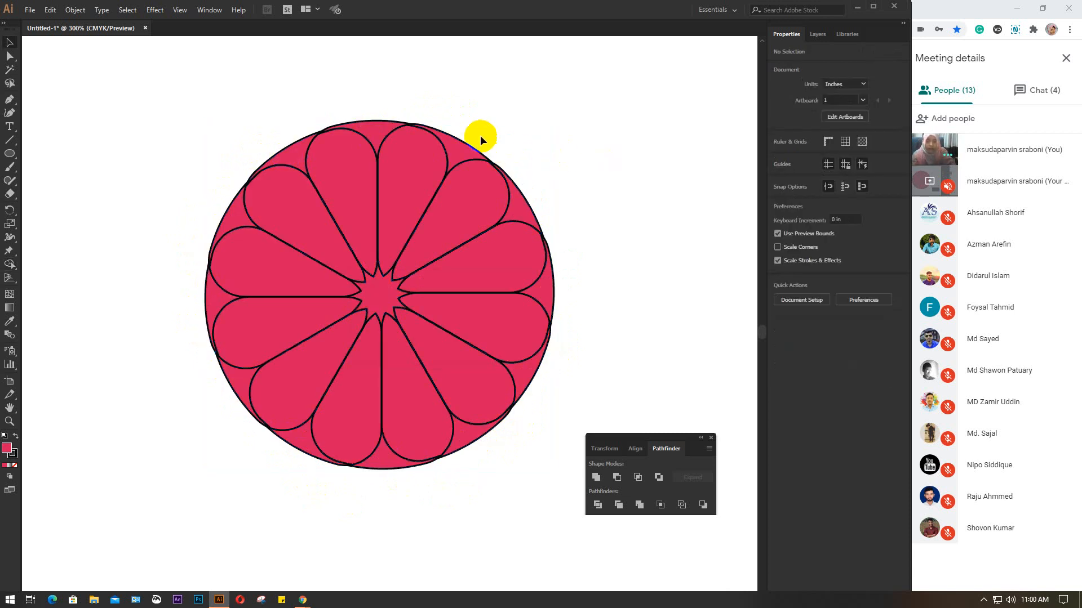
left_click(459, 147)
key("a")
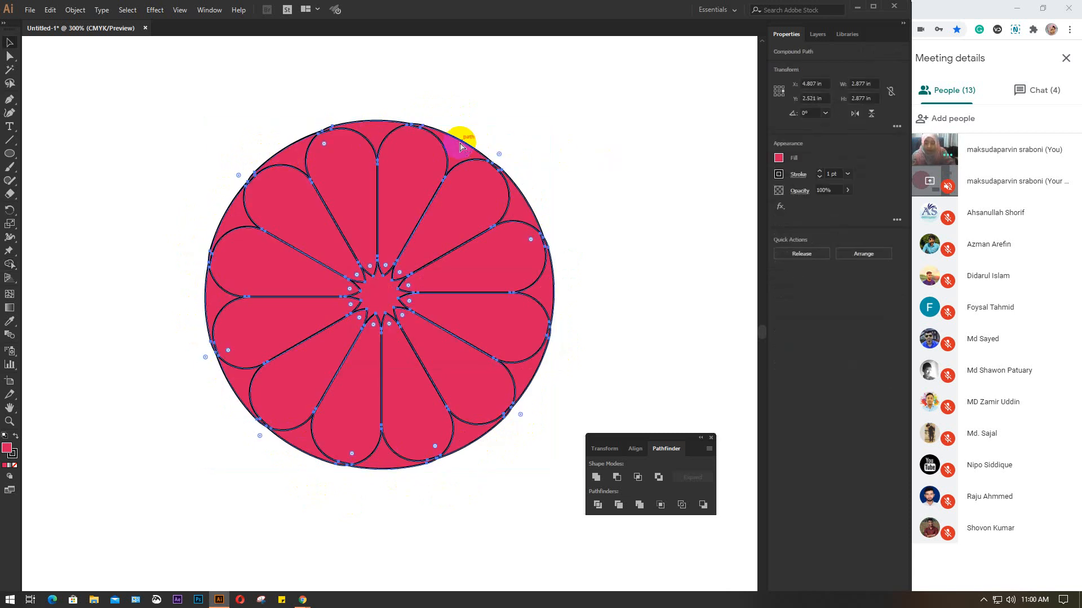
left_click(588, 129)
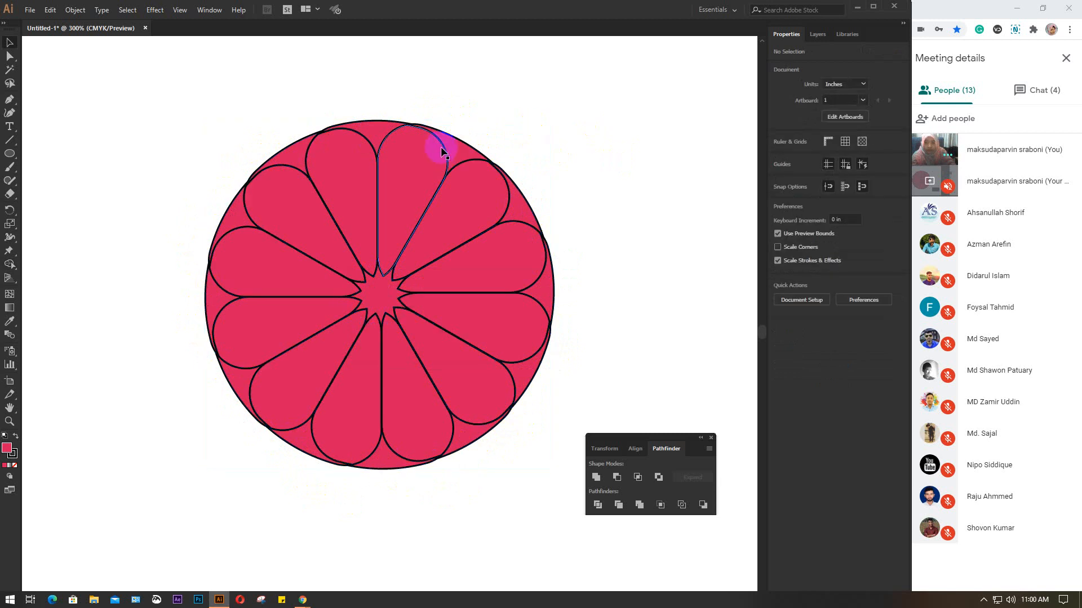
left_click(441, 151)
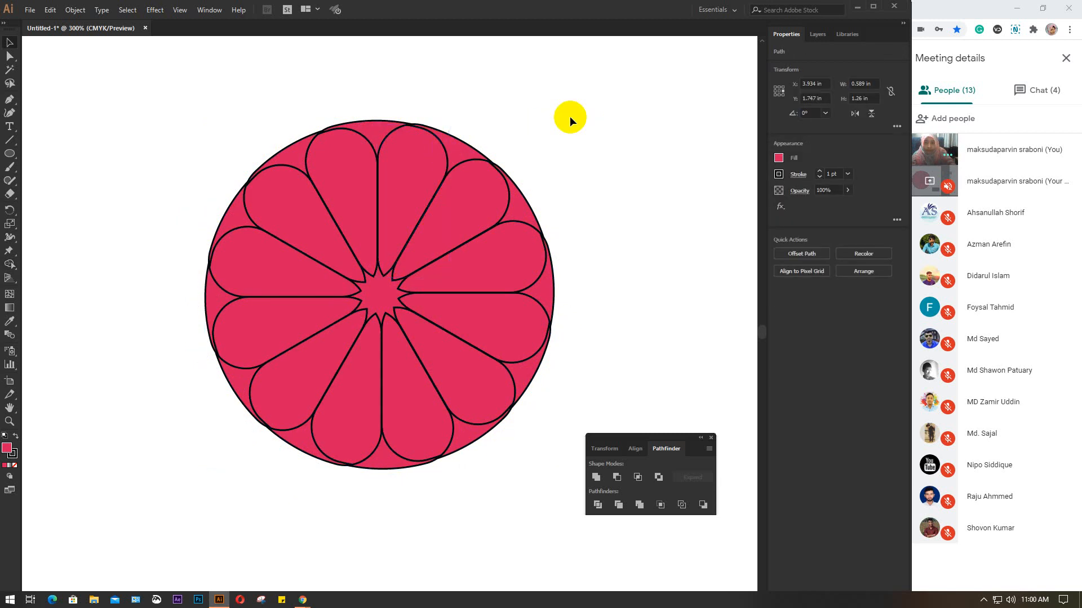
left_click(570, 116)
left_click_drag(463, 147, 672, 192)
key("space")
left_click_drag(660, 230, 429, 222)
left_click_drag(444, 177, 596, 128)
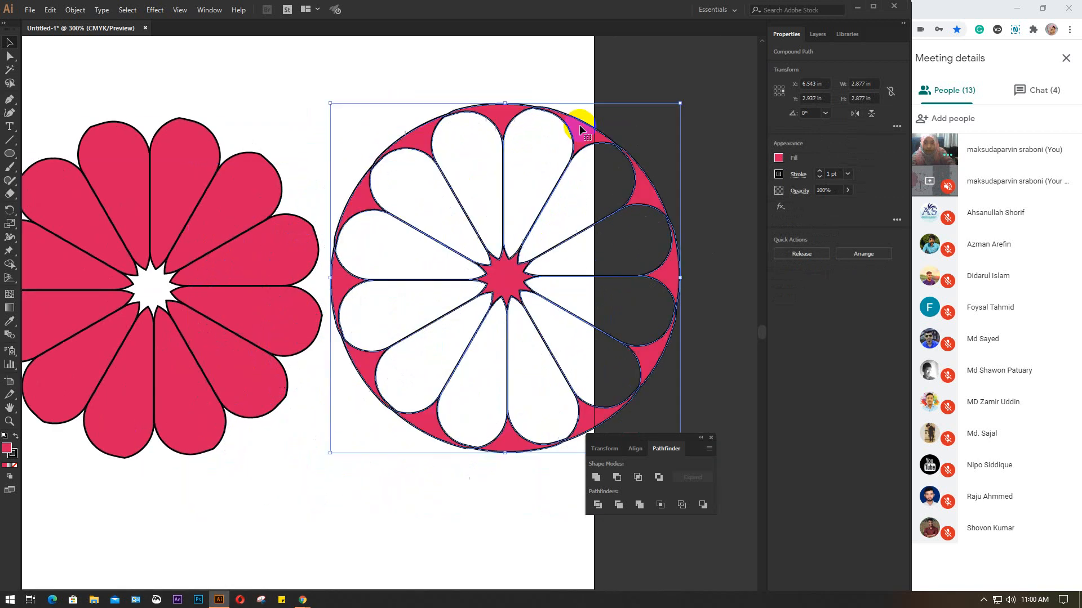
- Select the petal flower together with the separated ring and delete both
left_click(266, 450)
scroll(266, 451, "down", 1)
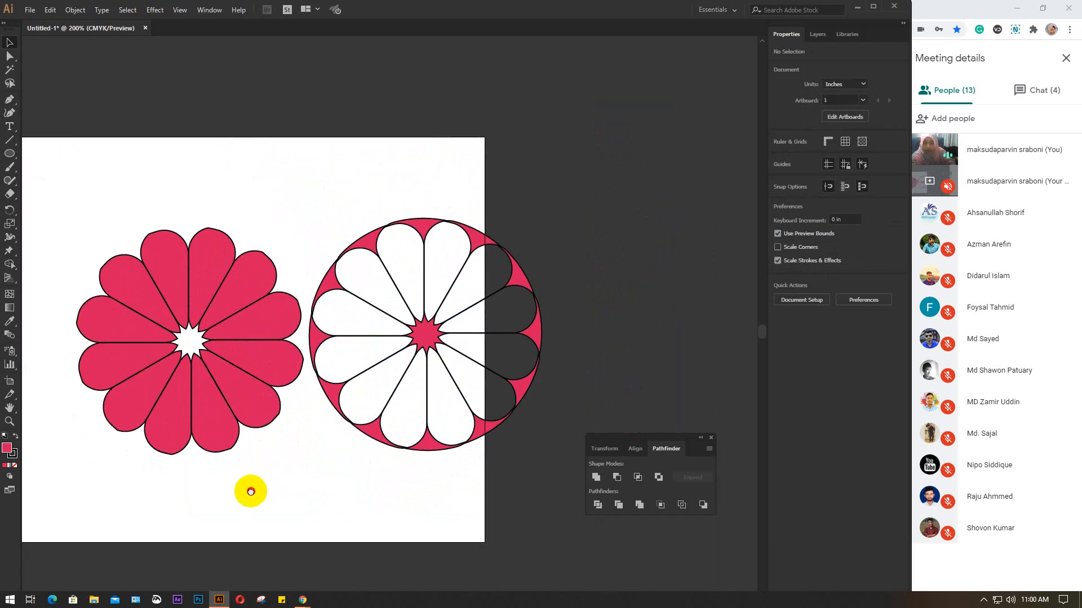
left_click_drag(251, 492, 382, 442)
left_click_drag(142, 131, 599, 394)
left_click(474, 451)
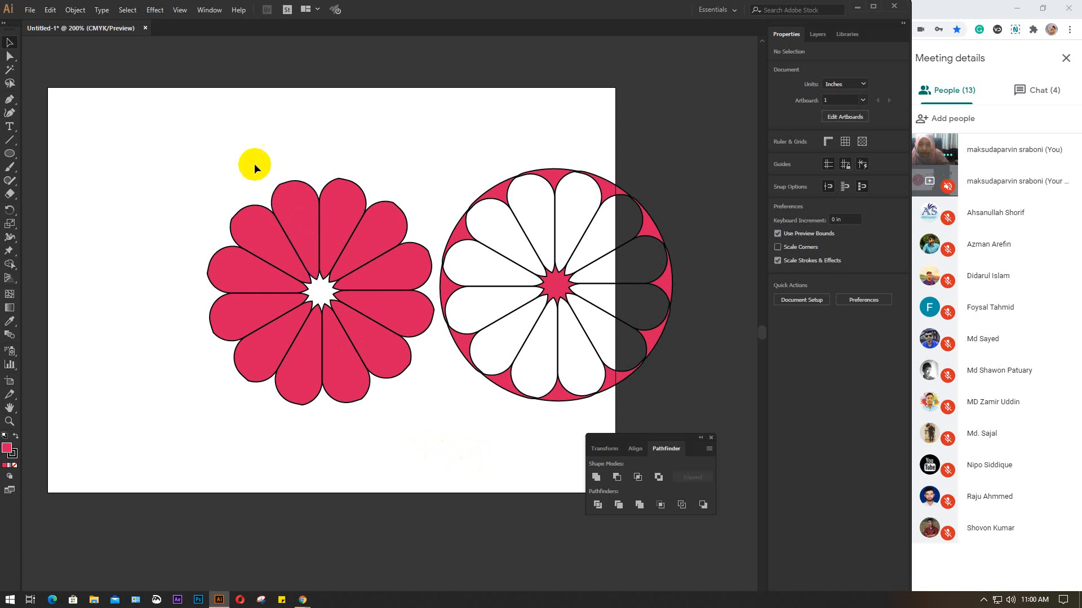
left_click(317, 208)
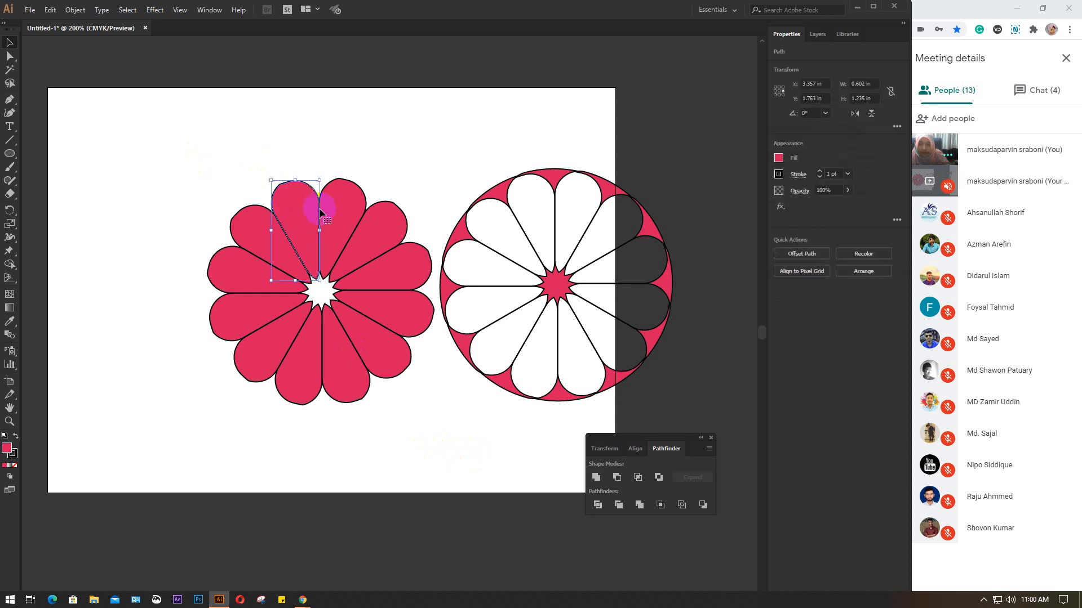
left_click(162, 170)
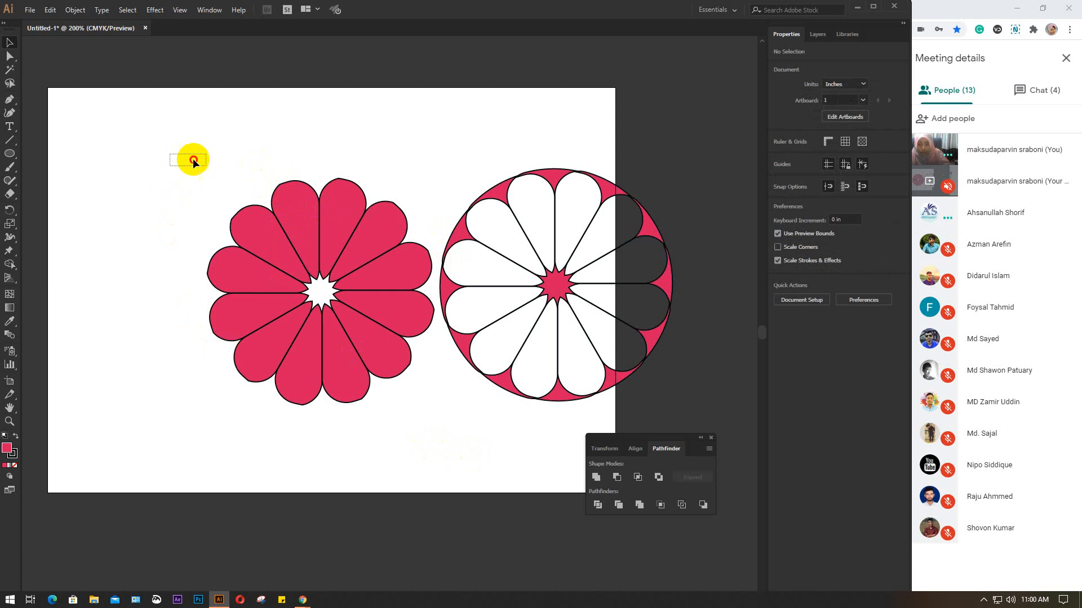
left_click_drag(170, 158, 562, 355)
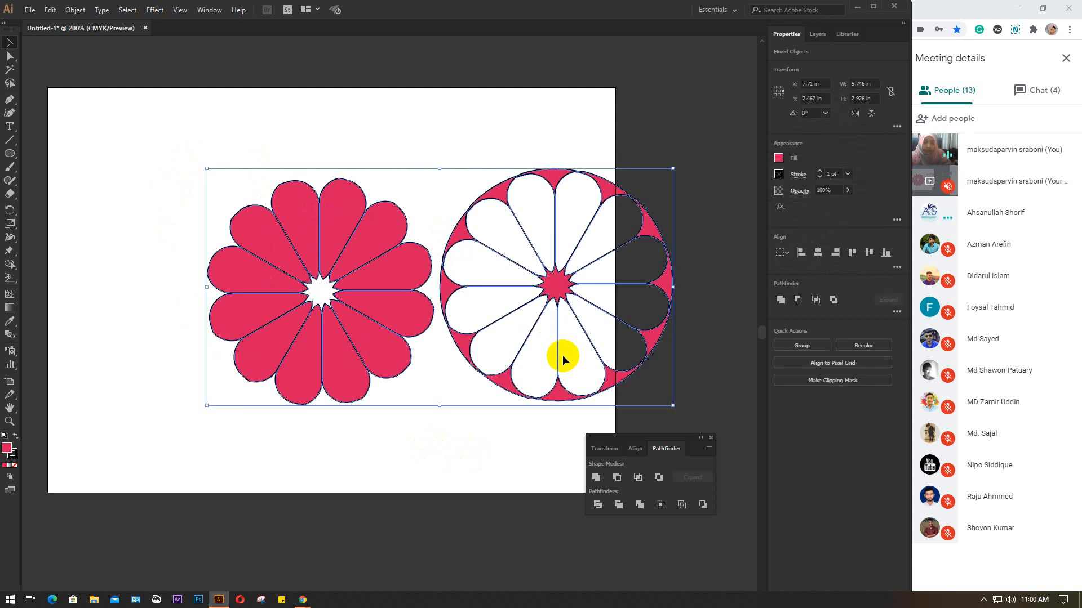
key("Delete")
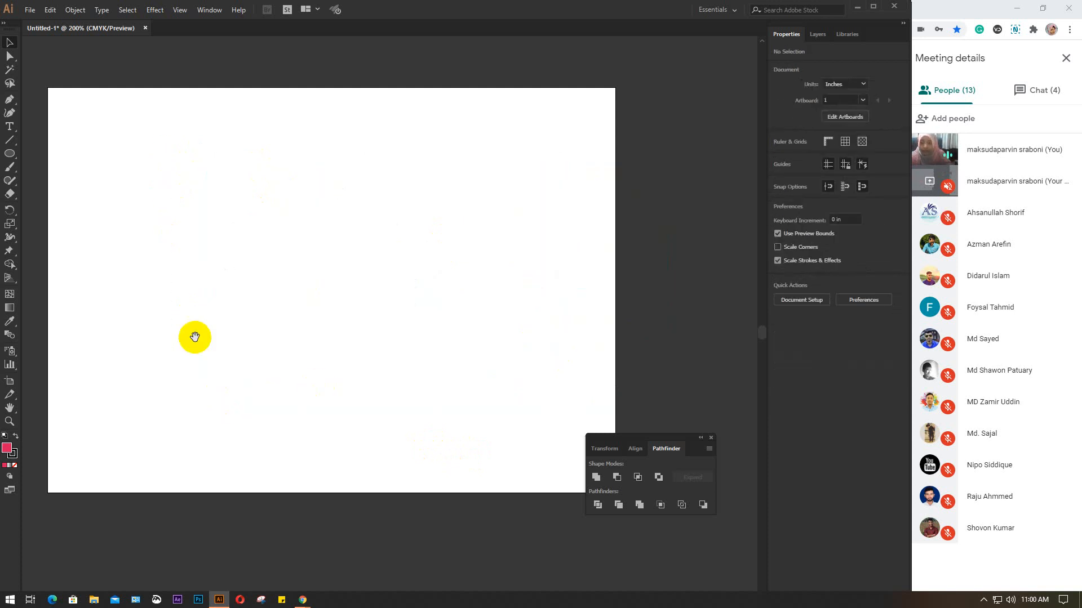
- Draw an upright triangle about 2.29 in wide and 1.98 in high with the Polygon tool in the artboard's upper-left area
left_click_drag(194, 338, 257, 324)
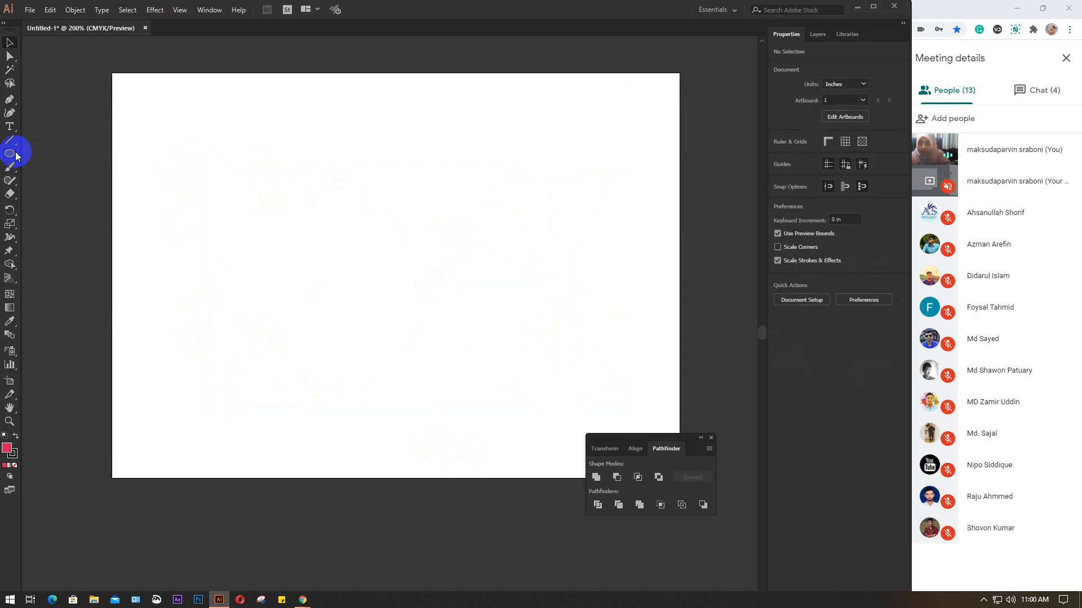
left_click_drag(10, 154, 63, 195)
left_click_drag(285, 257, 374, 304)
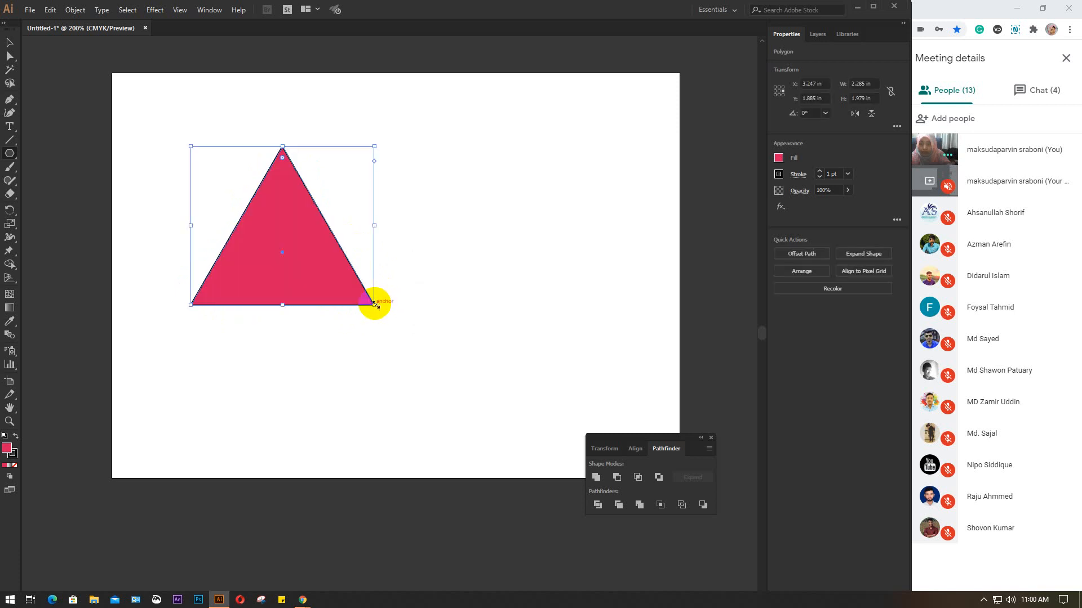
- Round all the triangle's corners to a shape about 1.7 in wide, and move it about 1.18 in to the right
left_click(9, 43)
left_click_drag(282, 160, 288, 209)
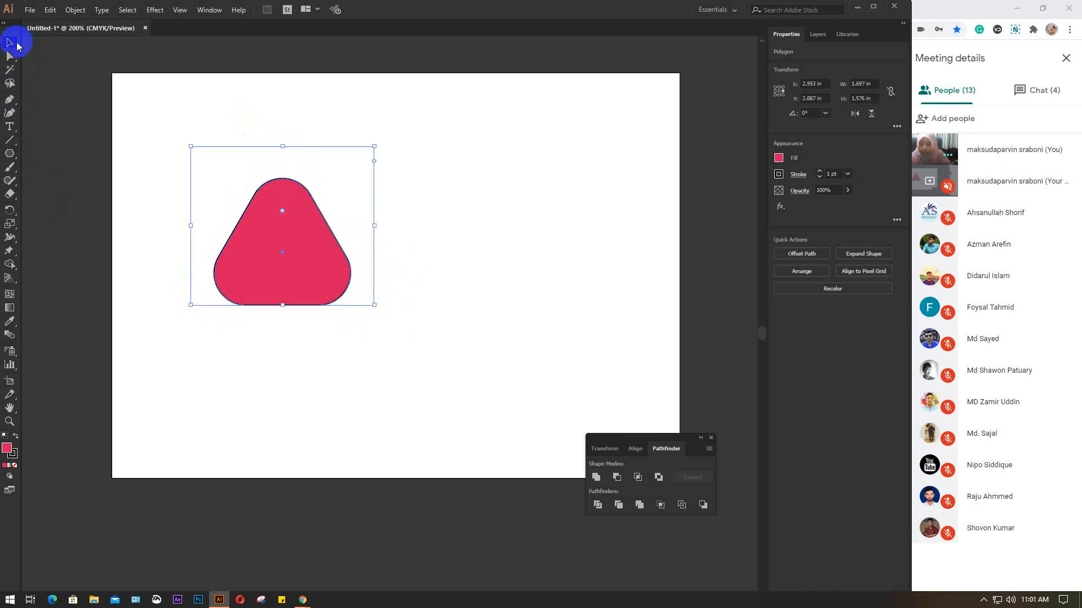
left_click_drag(251, 251, 347, 251)
left_click(520, 256)
left_click(398, 263)
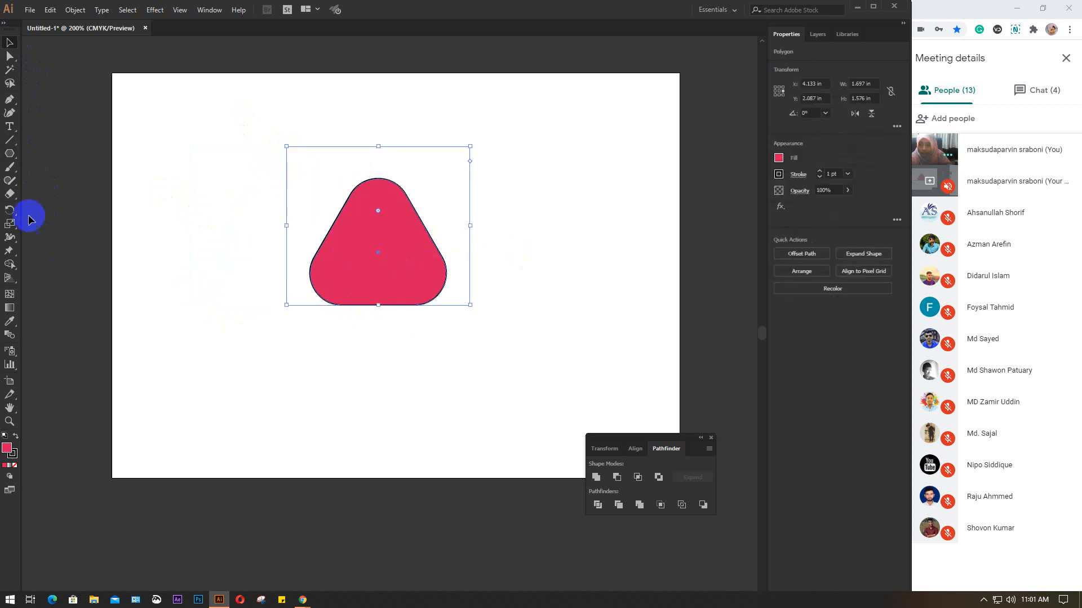
- Rotate a copy of the rounded triangle by 30° about a point just outside its lower-right corner
left_click(9, 209)
left_click(380, 238)
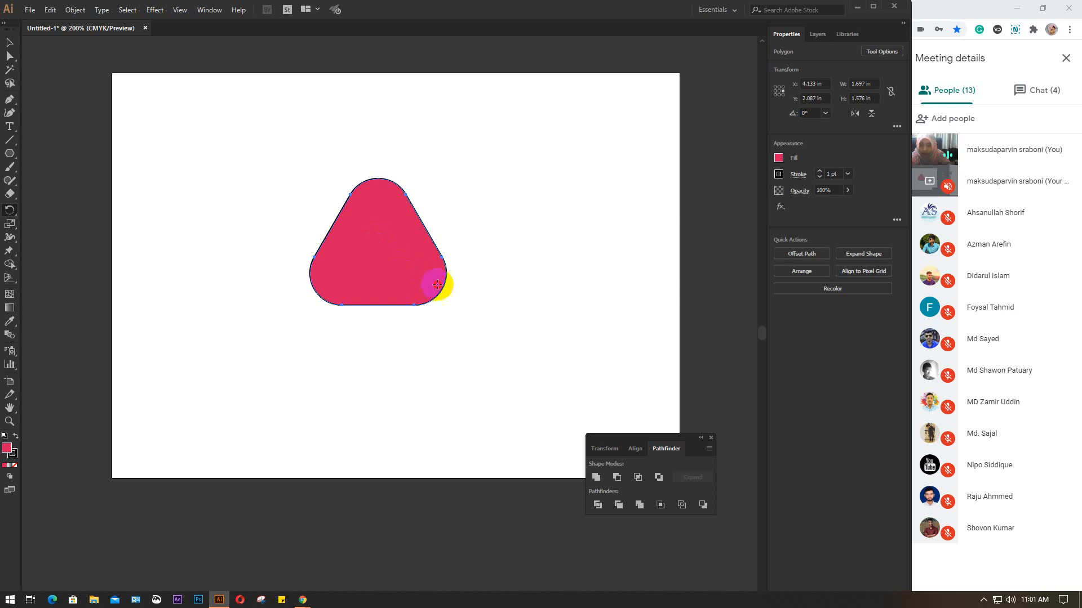
left_click(455, 298, "alt")
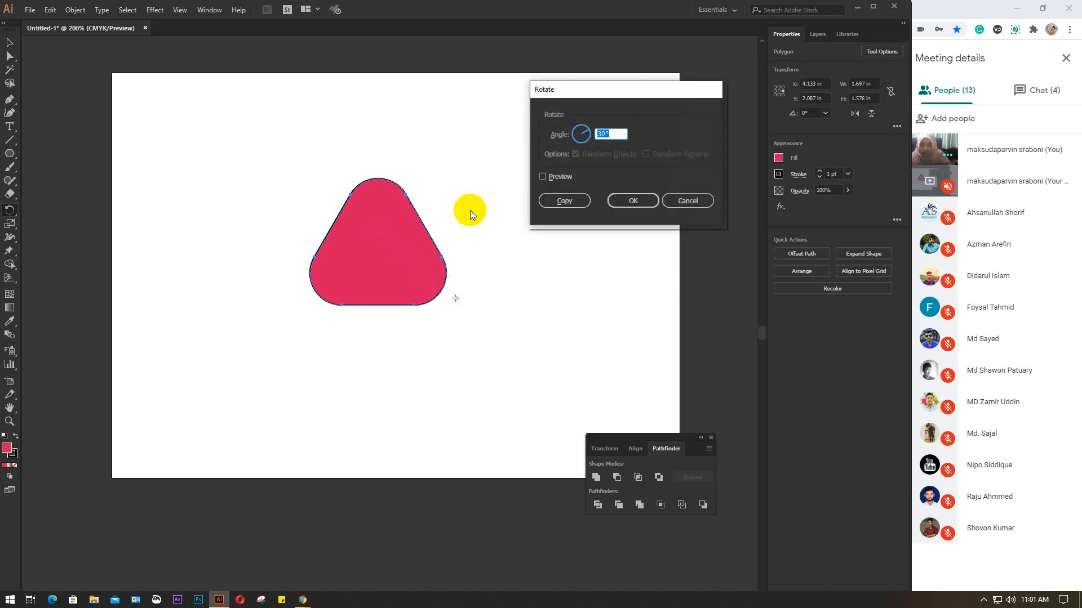
left_click(564, 200)
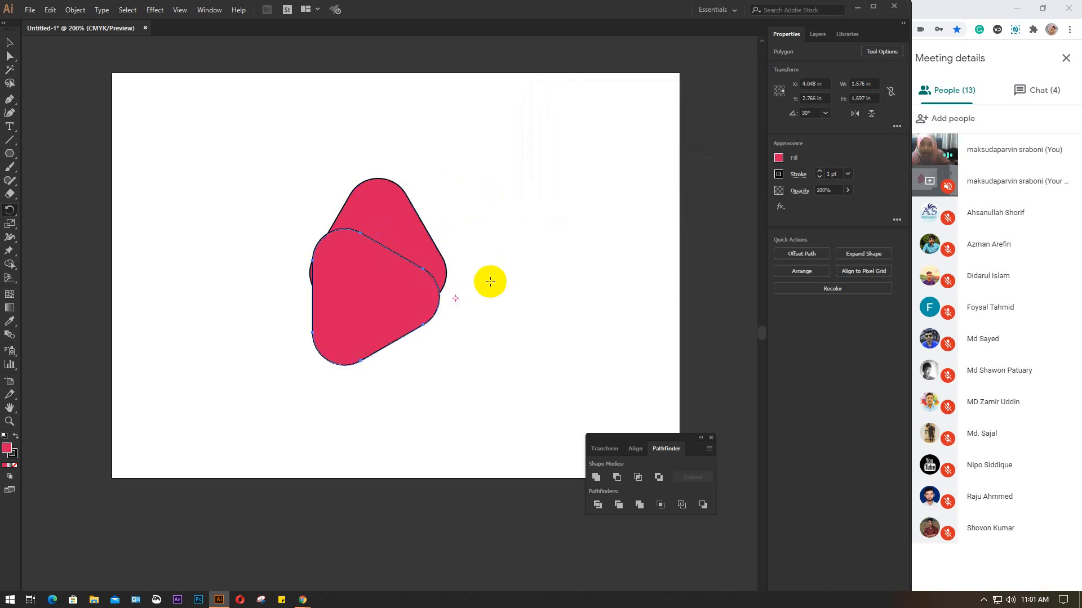
- Repeat the 30° rotated copy around the same point until twelve rounded triangles form a full ring
key("ctrl+d")
key("ctrl+d")
key("ctrl+d")
key("ctrl+d")
key("ctrl+d")
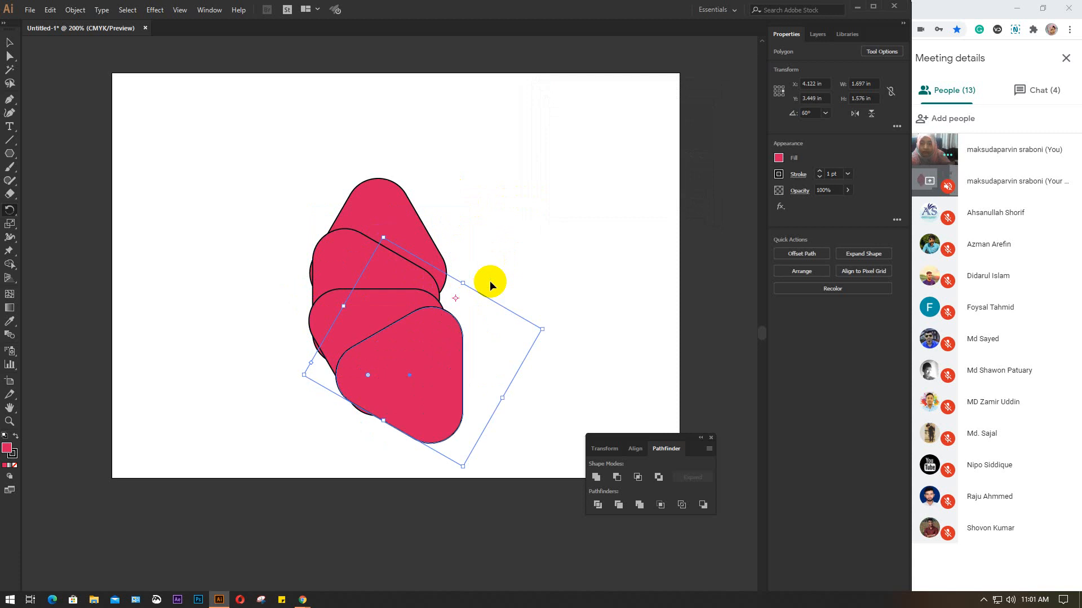
key("ctrl+d")
key("ctrl+d")
key("ctrl+d")
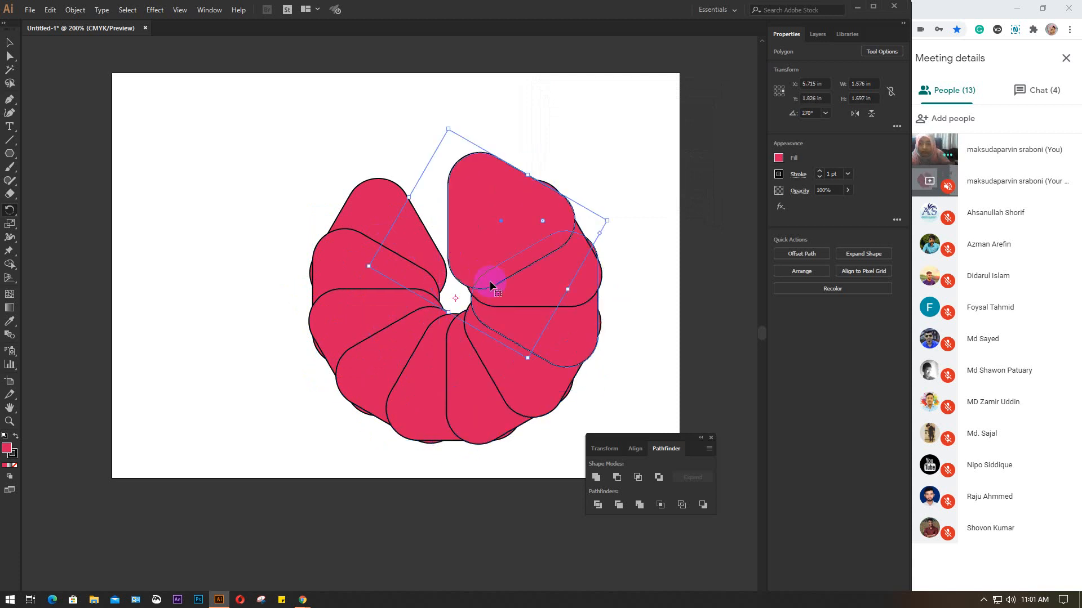
key("ctrl+d")
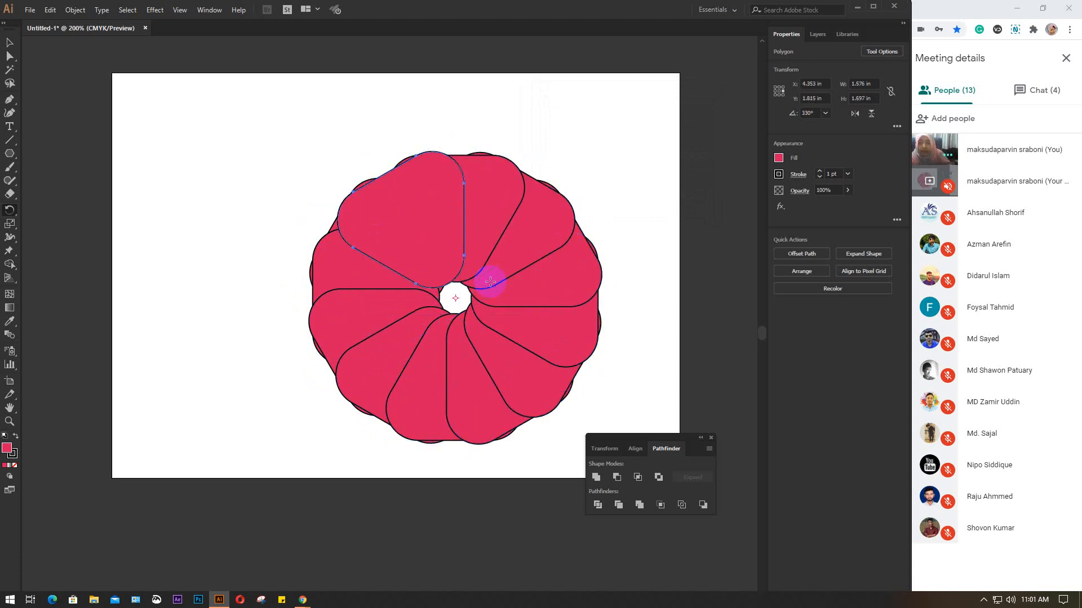
- Select all the rotated triangles and remove their fill, leaving only the black outlines
left_click(7, 44)
left_click_drag(251, 140, 594, 403)
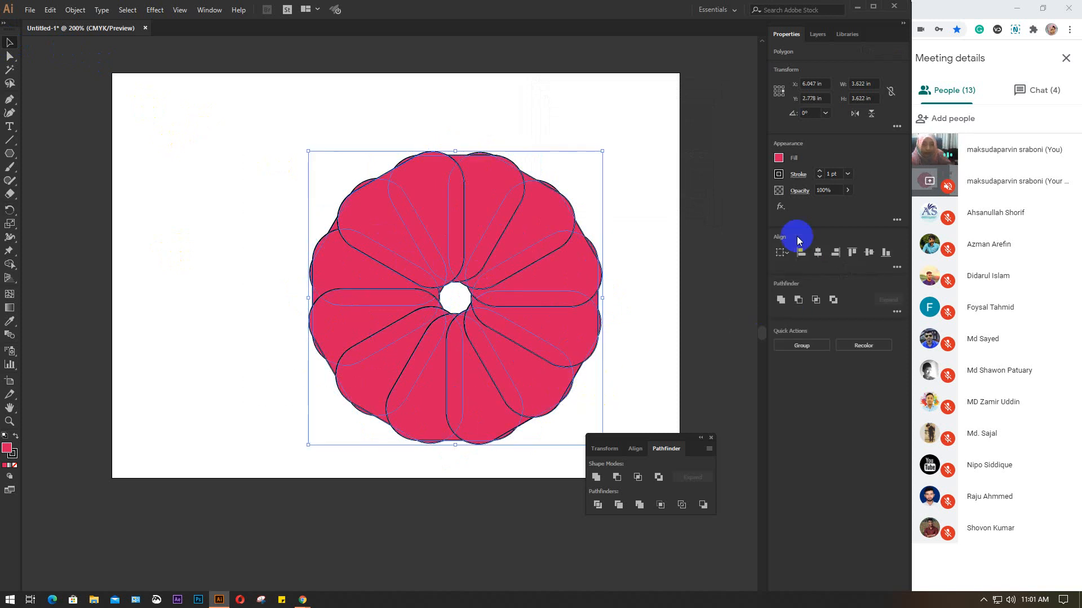
left_click(779, 158)
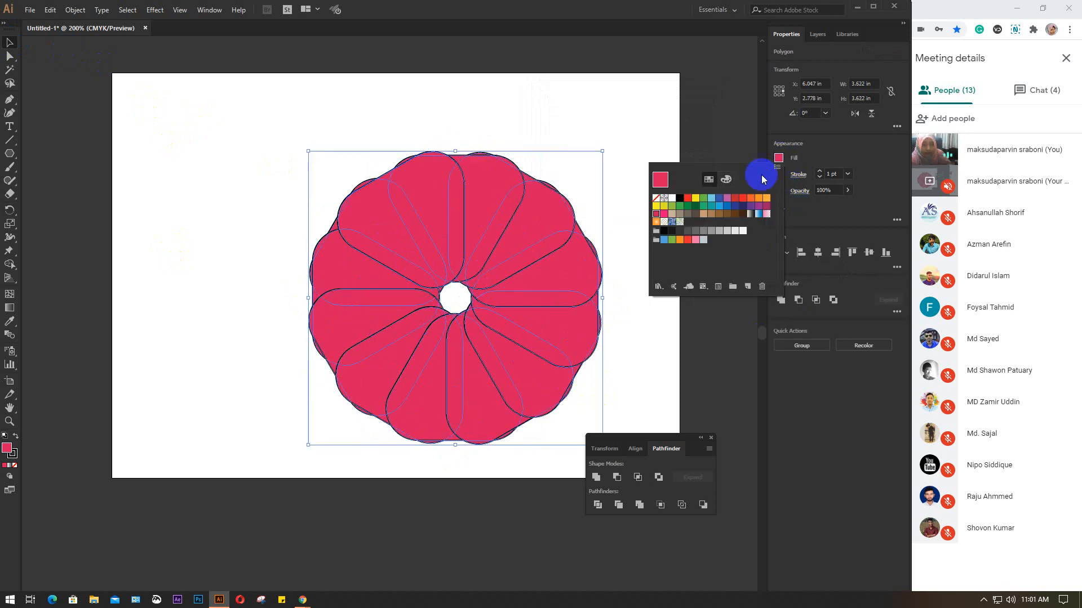
left_click(655, 197)
left_click(608, 123)
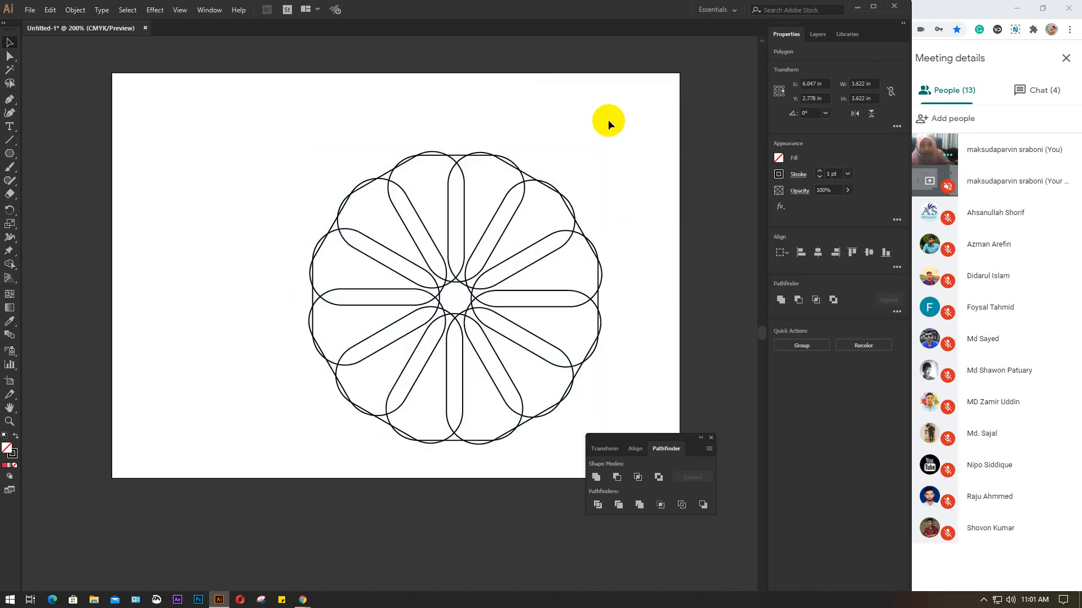
- Move the whole ring of shapes about 1.24 in to the left and fill it with light tan
left_click_drag(244, 141, 635, 399)
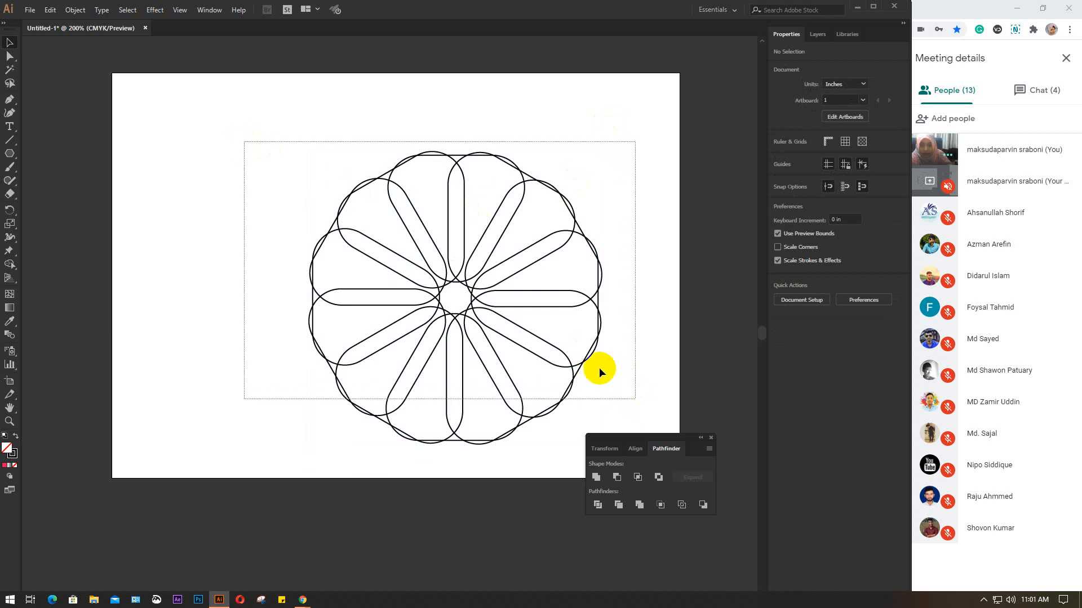
left_click_drag(567, 358, 468, 349)
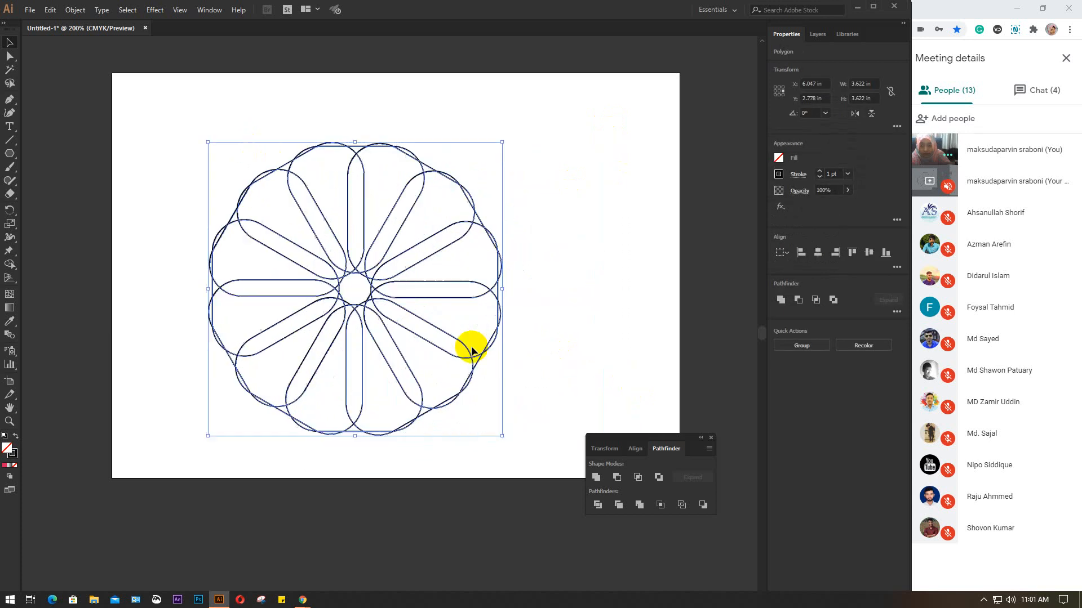
left_click(779, 160)
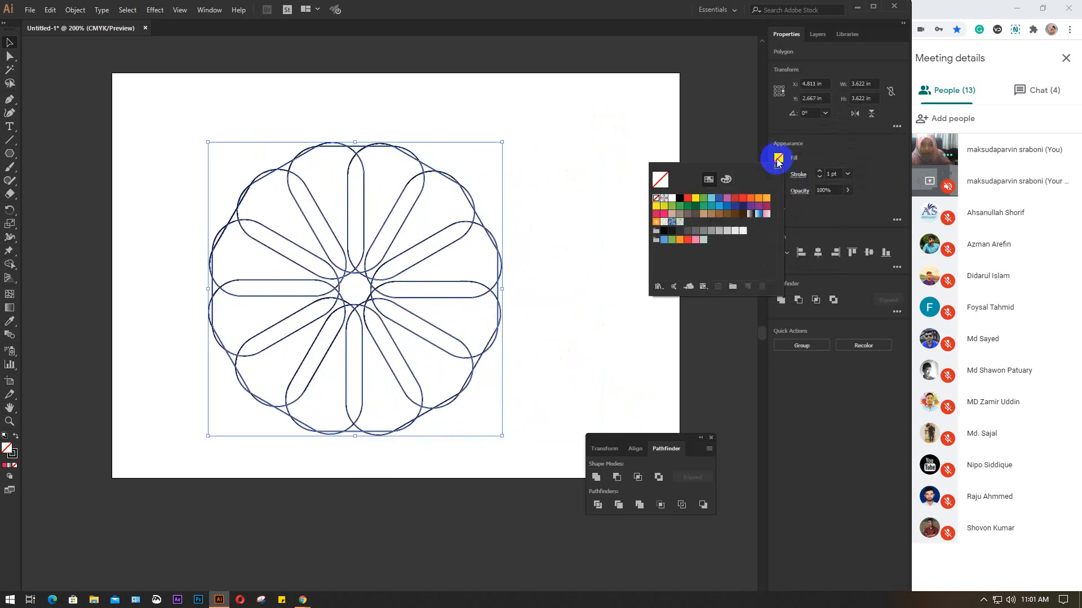
left_click(671, 215)
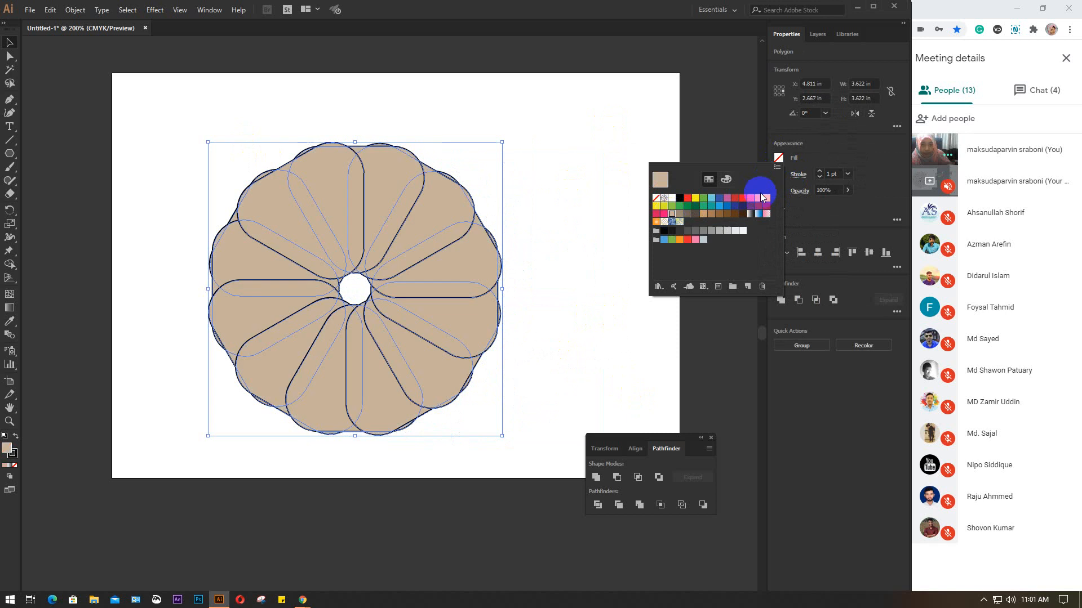
left_click(777, 160)
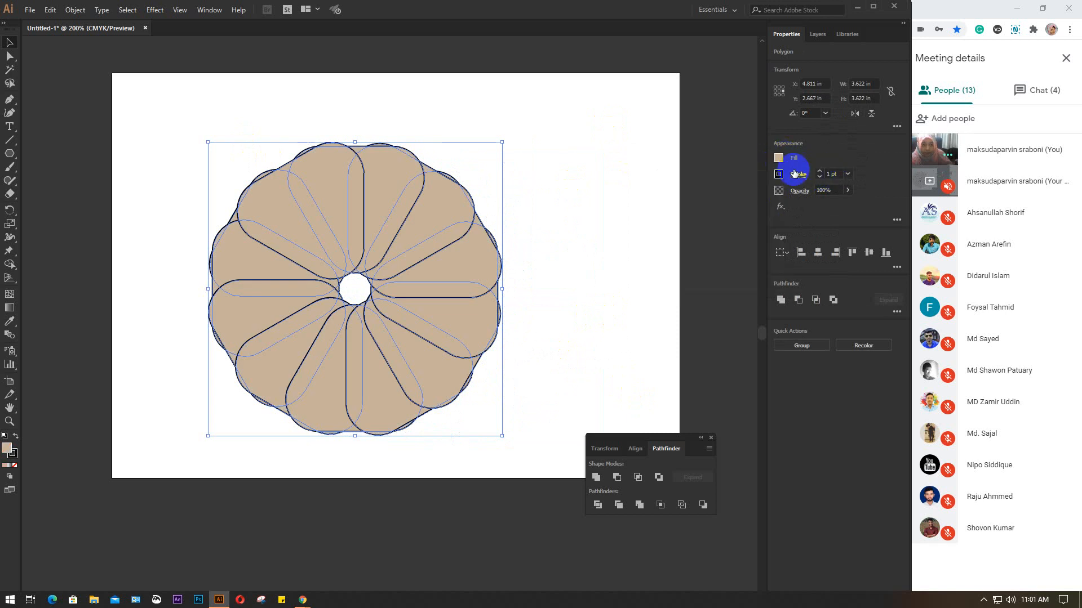
- Set the opacity of the whole ring to 70% and look at the overlaps up close
left_click(822, 190)
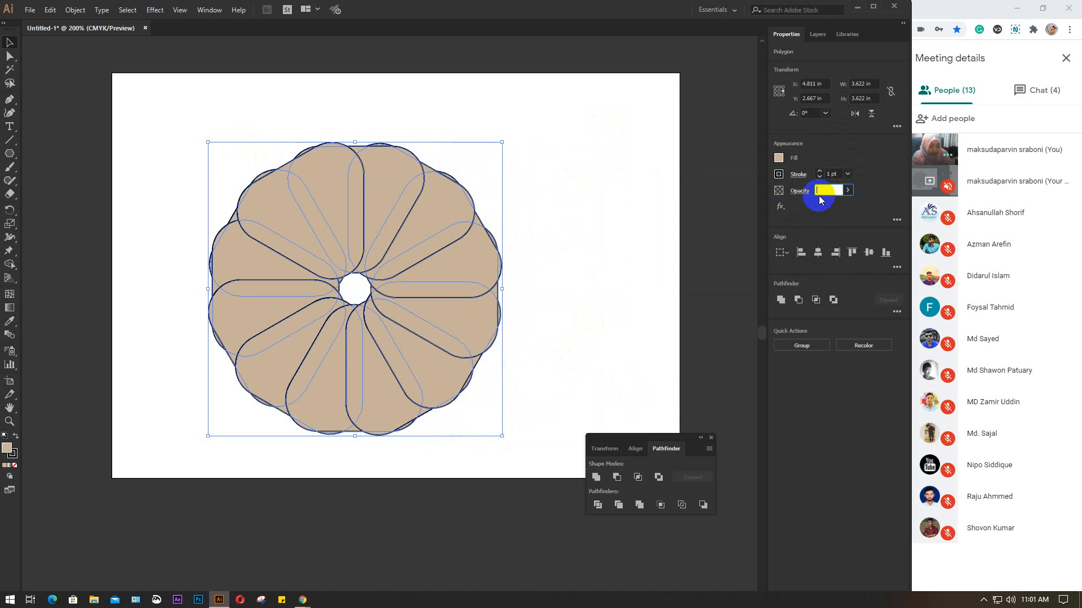
key("Return")
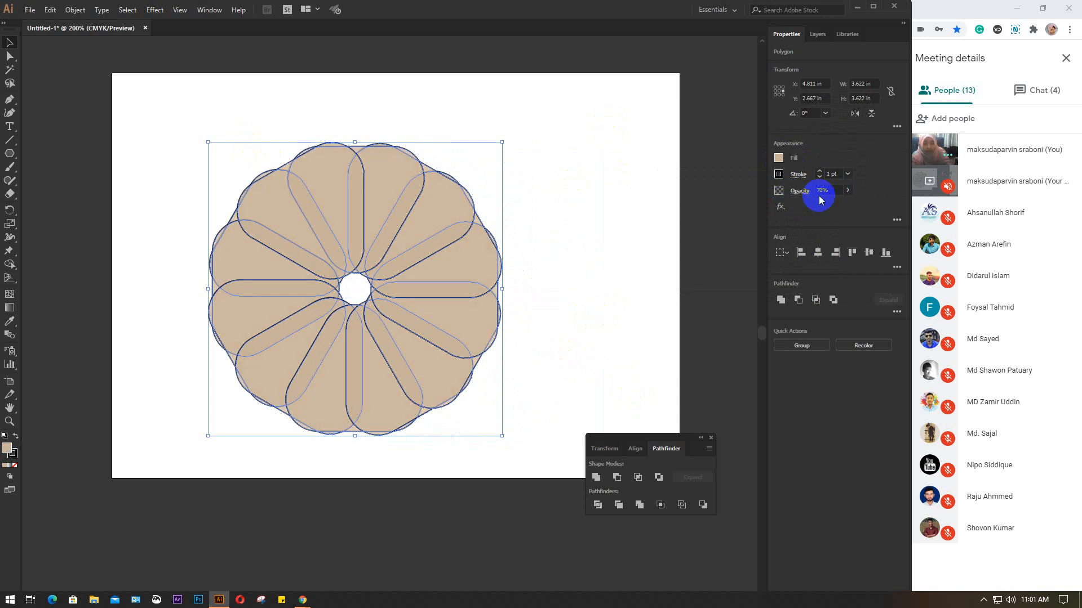
left_click(604, 236)
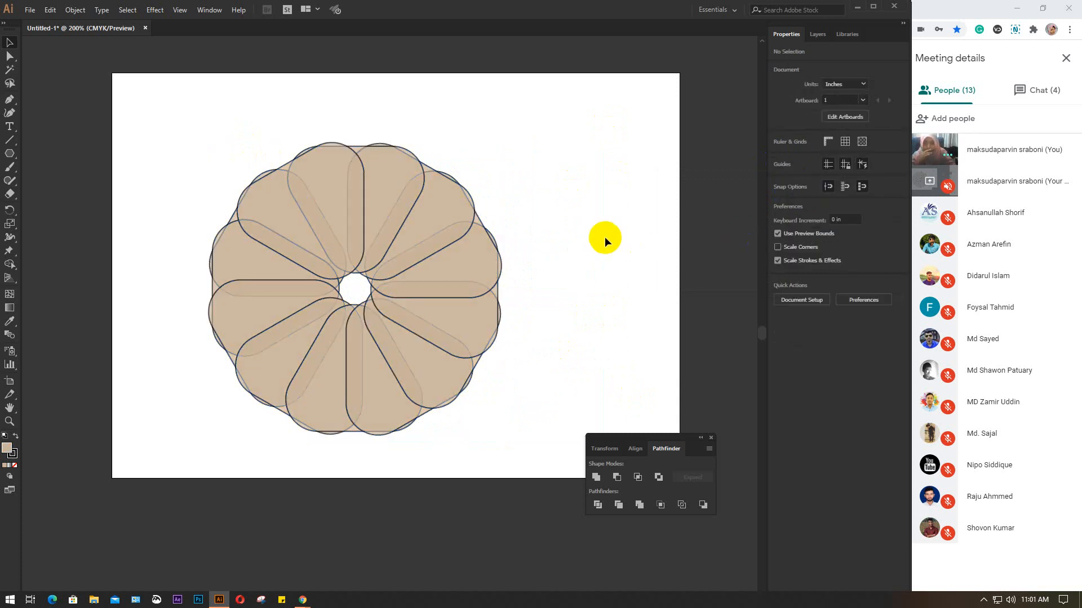
scroll(353, 269, "up", 1)
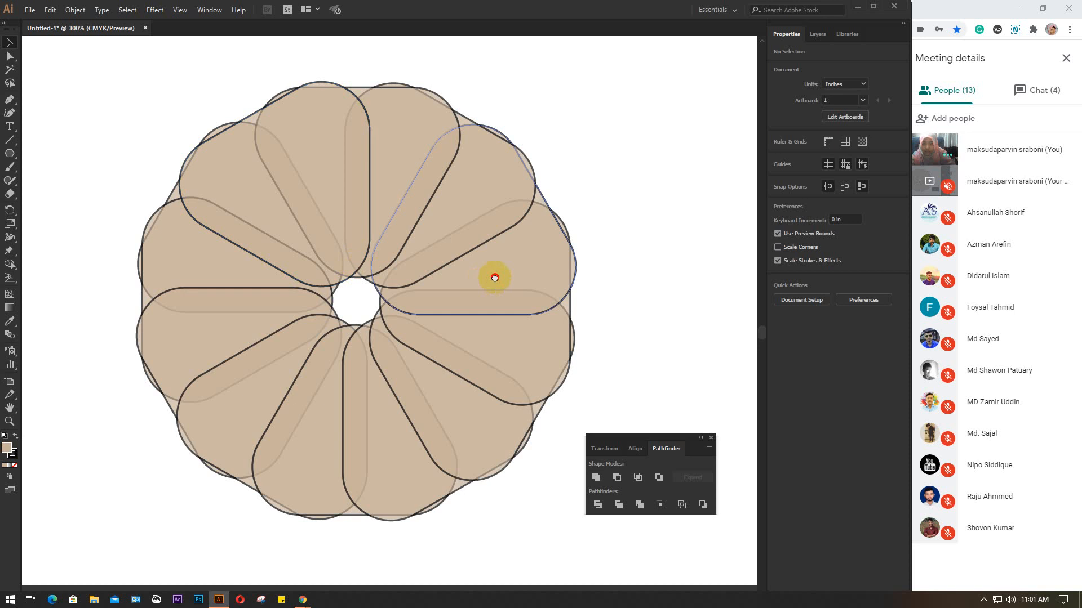
left_click_drag(488, 275, 528, 266)
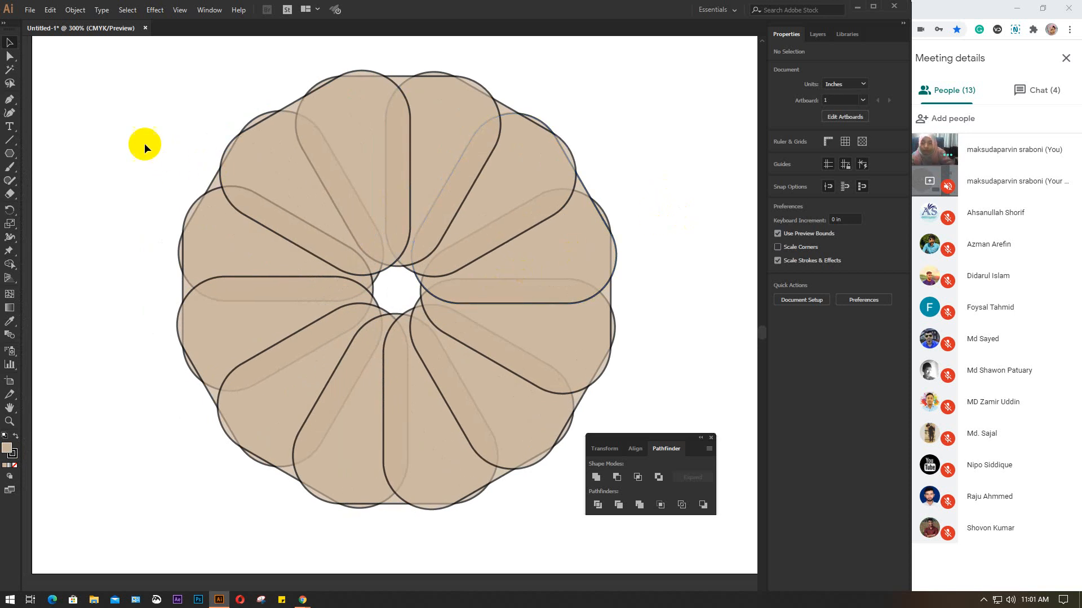
left_click_drag(169, 113, 154, 183)
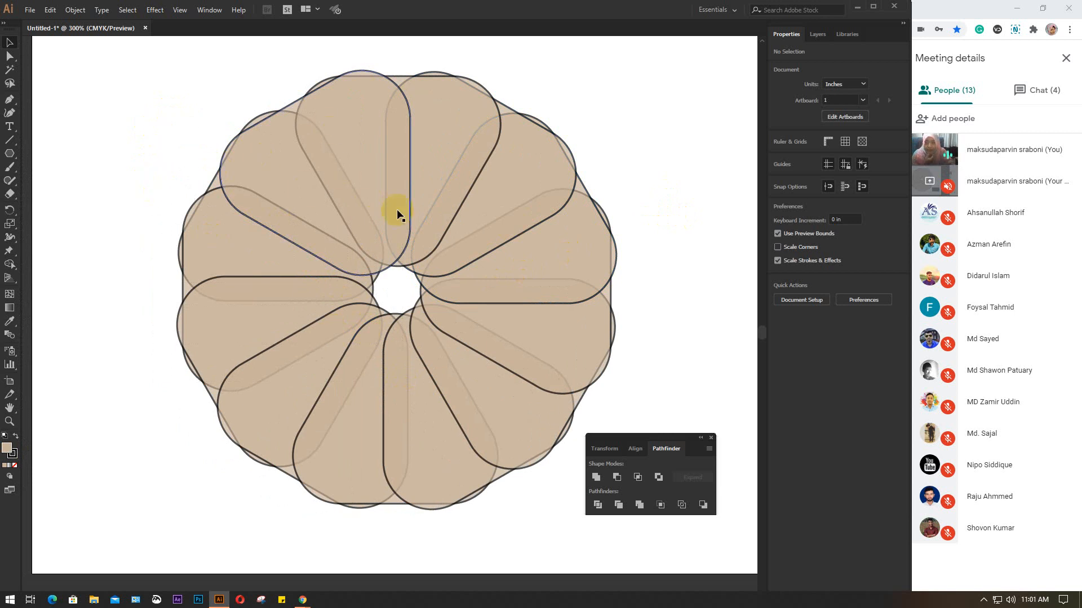
- Select the whole ring and set its opacity back to 100%
left_click_drag(135, 97, 556, 486)
left_click(779, 158)
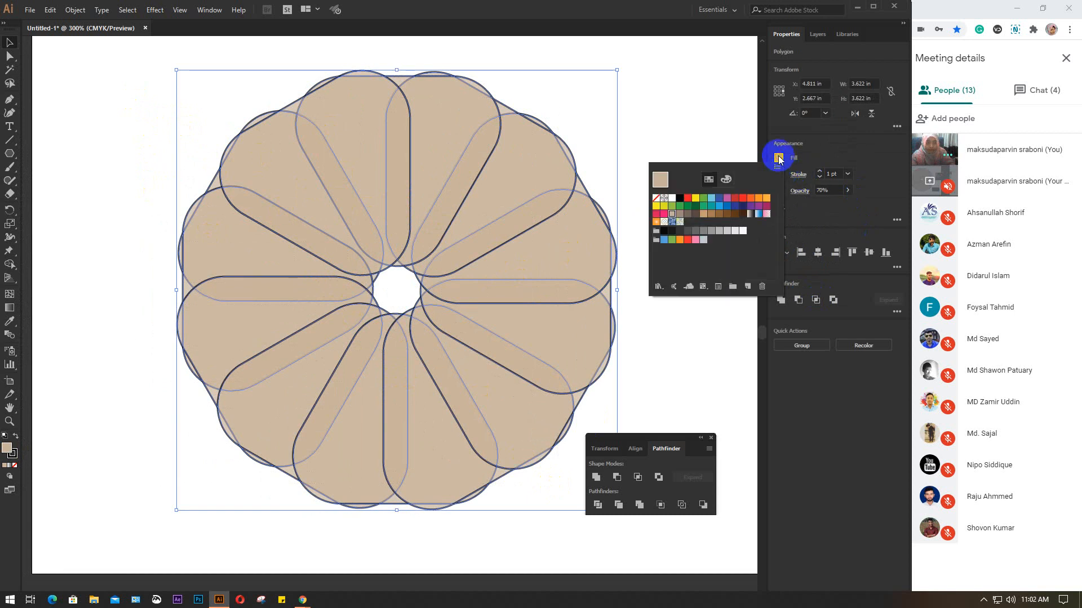
left_click(847, 190)
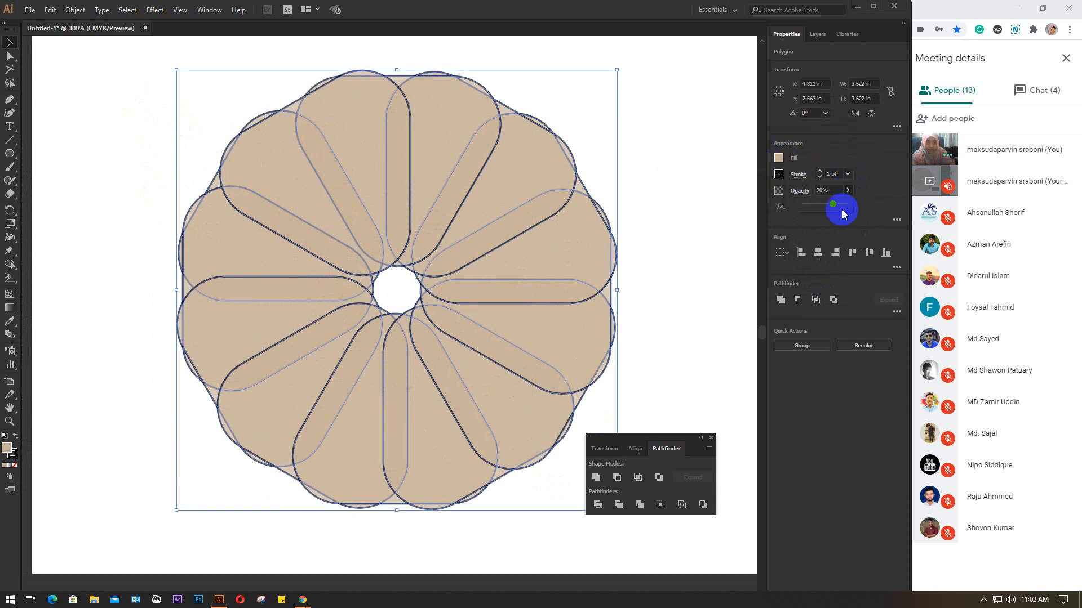
left_click_drag(843, 213, 862, 205)
left_click(766, 218)
left_click(695, 214)
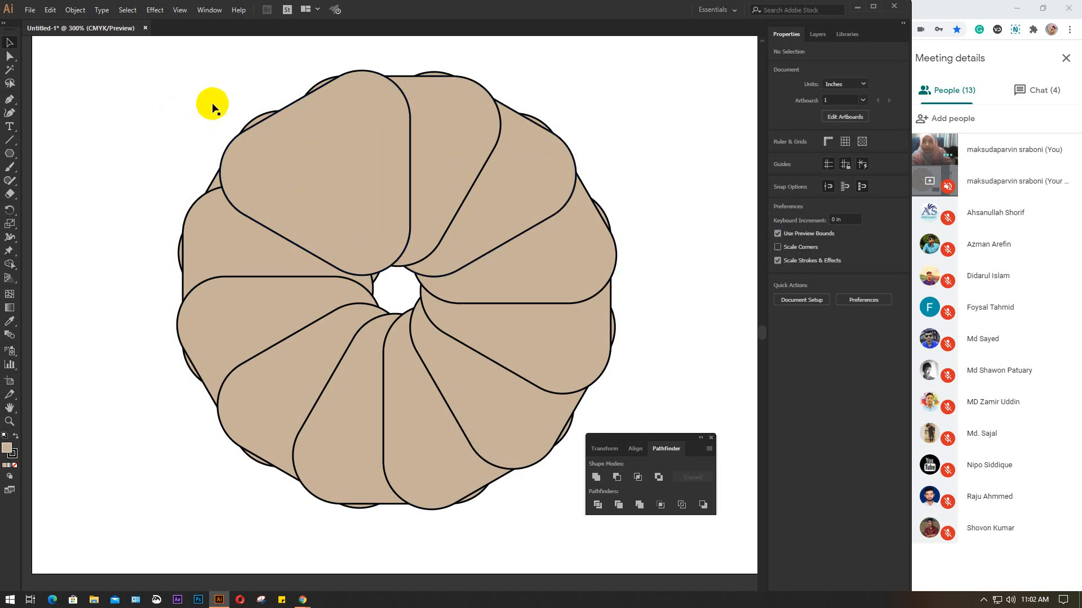
- Lock the topmost rounded triangle and the one partly hidden behind it at the ring's upper left, and delete all the other shapes
left_click(345, 143)
key("a")
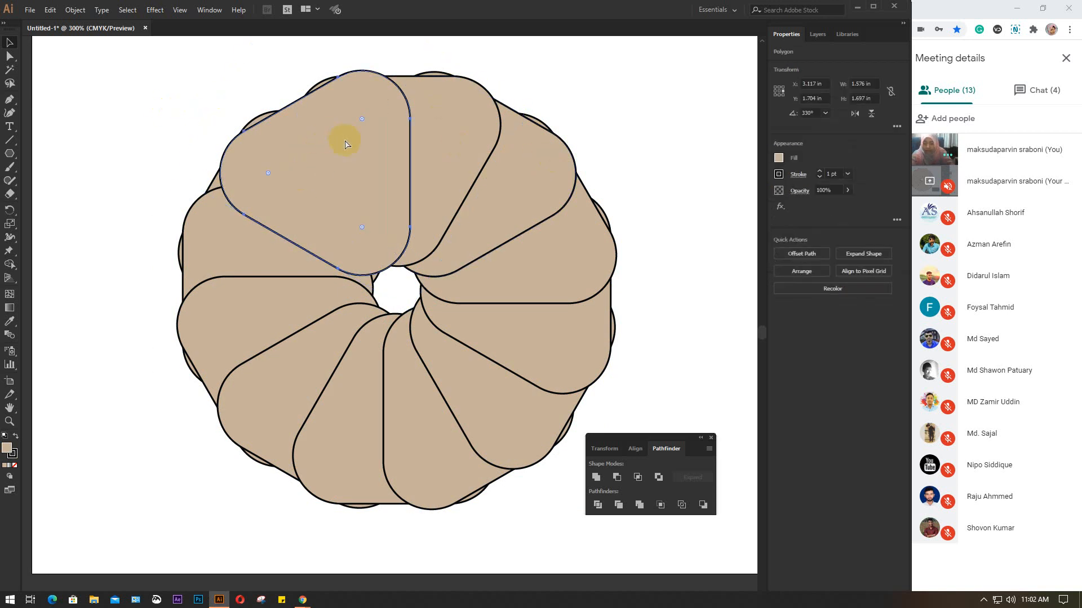
key("ctrl+2")
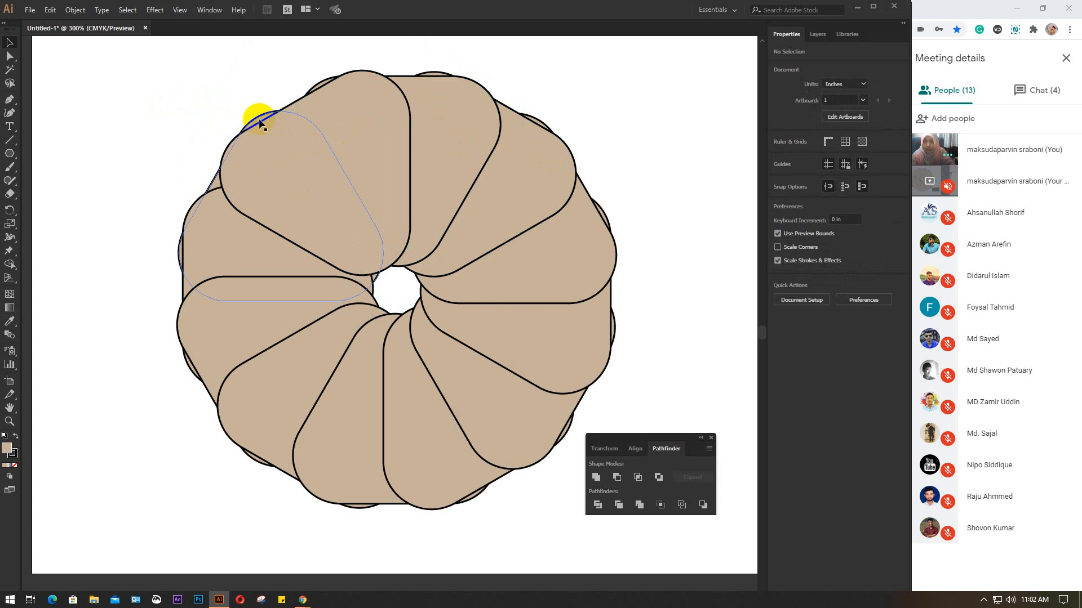
left_click(260, 123)
key("a")
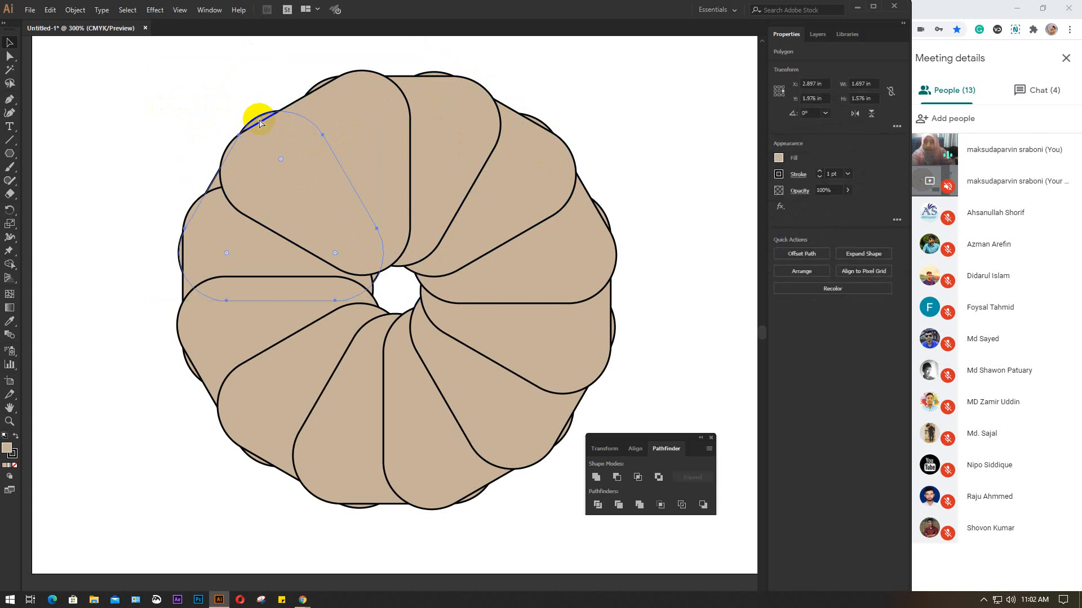
left_click(242, 121)
left_click_drag(127, 91, 590, 502)
left_click(596, 504)
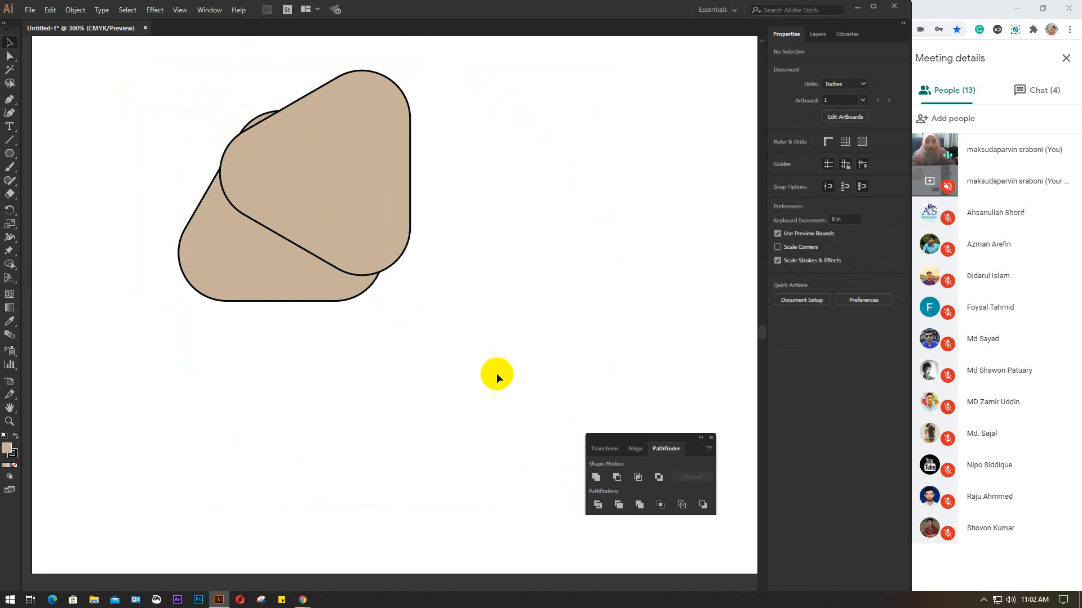
- Unlock the two remaining shapes and split them into separate, ungrouped pieces with the Pathfinder Divide operation
left_click(232, 134)
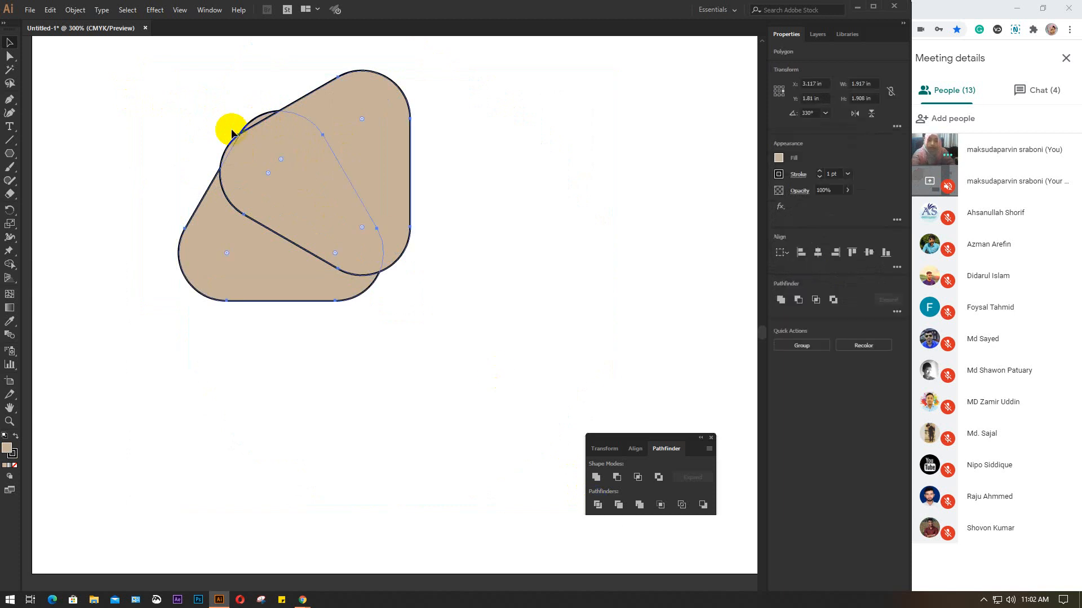
left_click(599, 506)
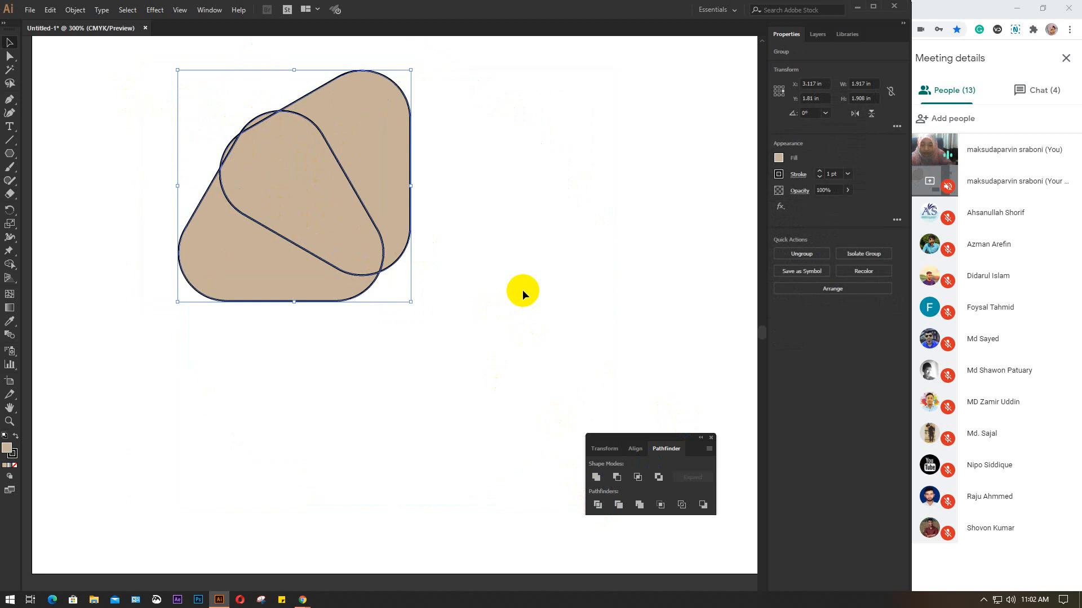
key("ctrl+shift+g")
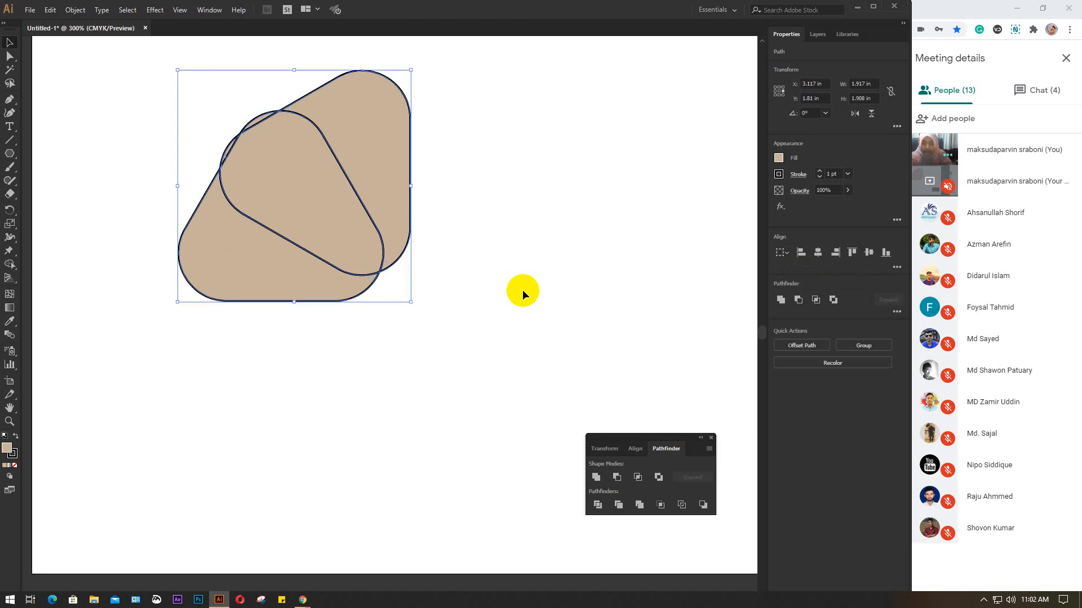
left_click(522, 185)
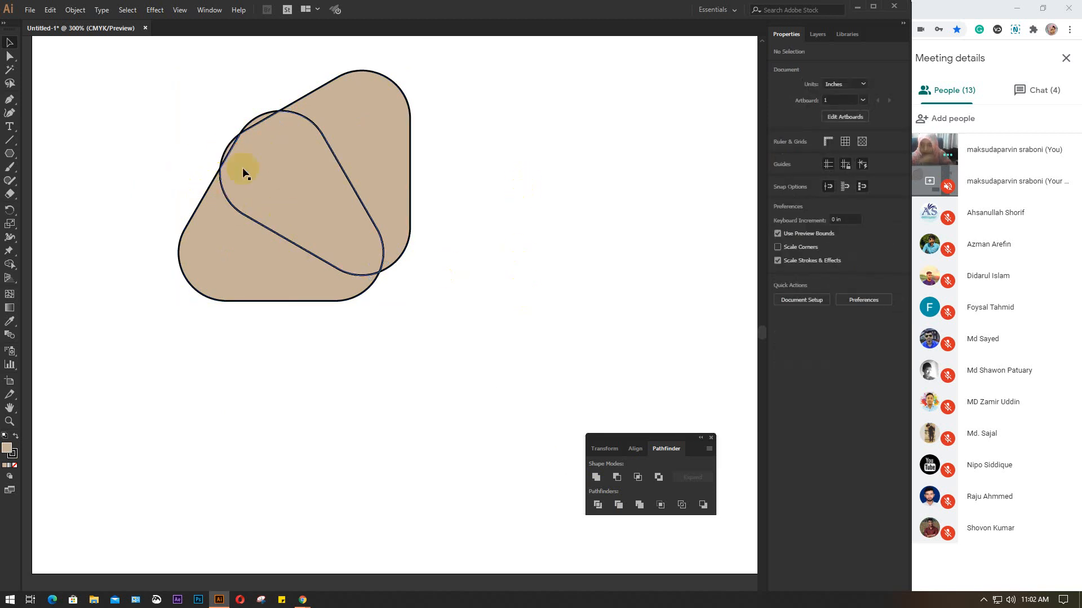
- Pull the lower-left piece and the overlap piece away to check the division, and undo the moves
left_click_drag(225, 237, 203, 309)
left_click_drag(225, 156, 188, 148)
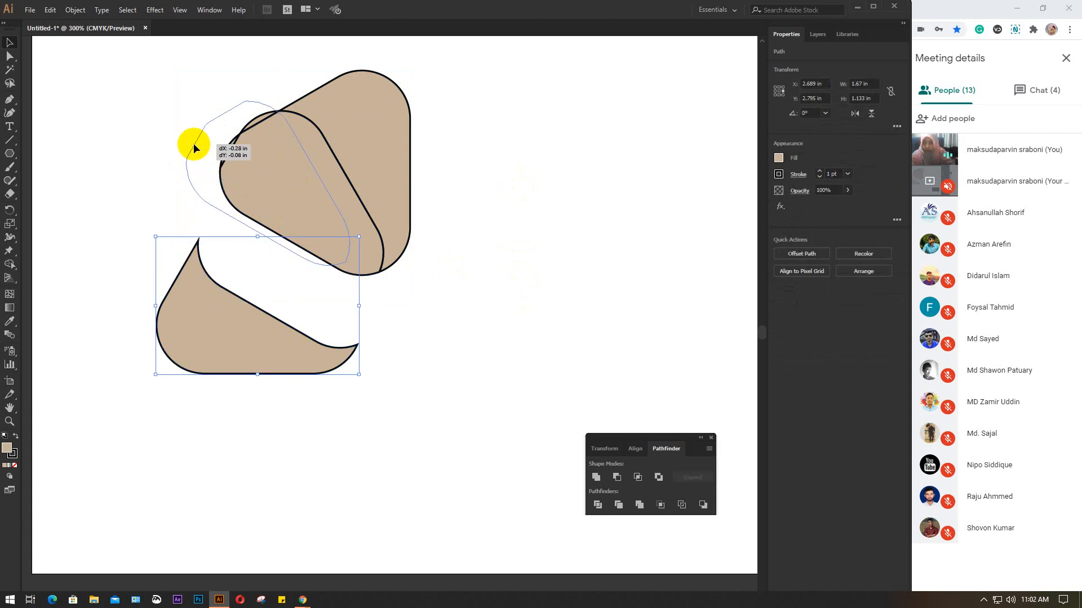
key("ctrl+z")
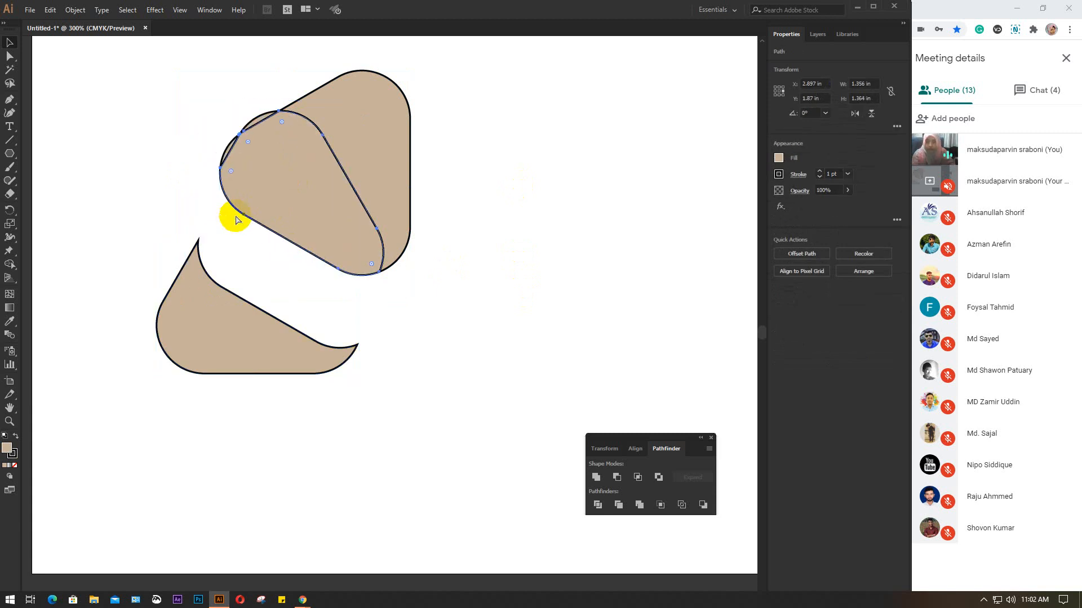
key("ctrl+z")
key("ctrl+z")
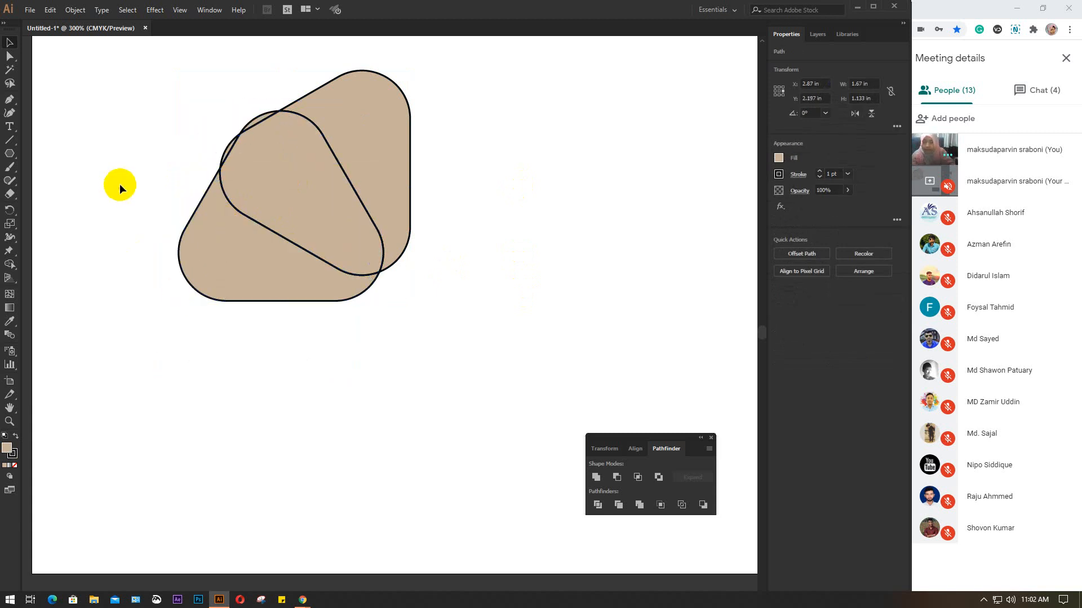
left_click(120, 184)
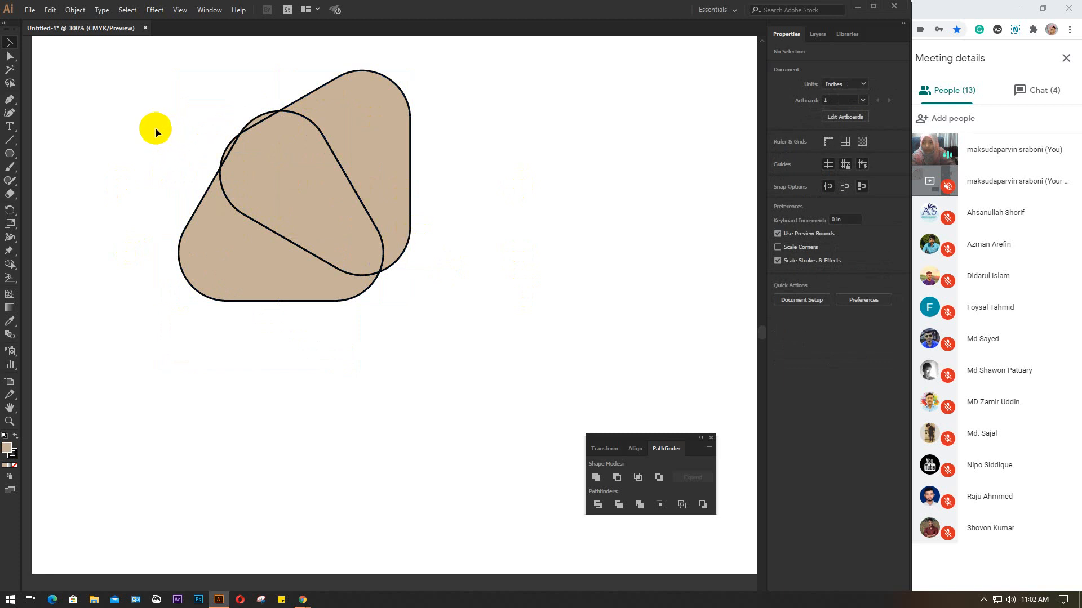
- Select the lower-left piece together with the overlap and the small slivers, and unite them into one shape
left_click_drag(144, 136, 279, 267)
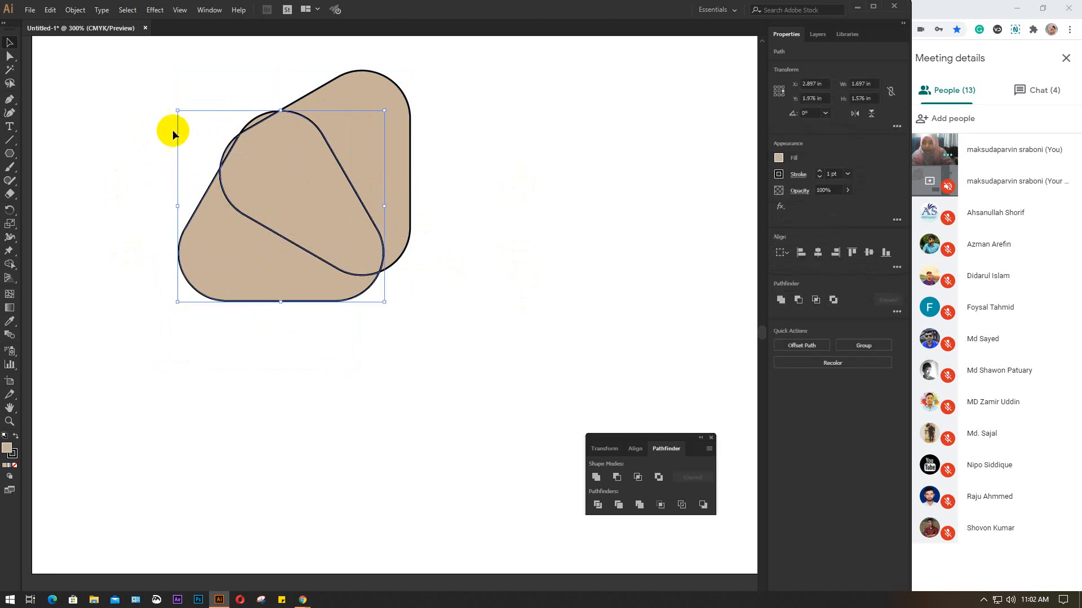
left_click_drag(105, 102, 262, 235)
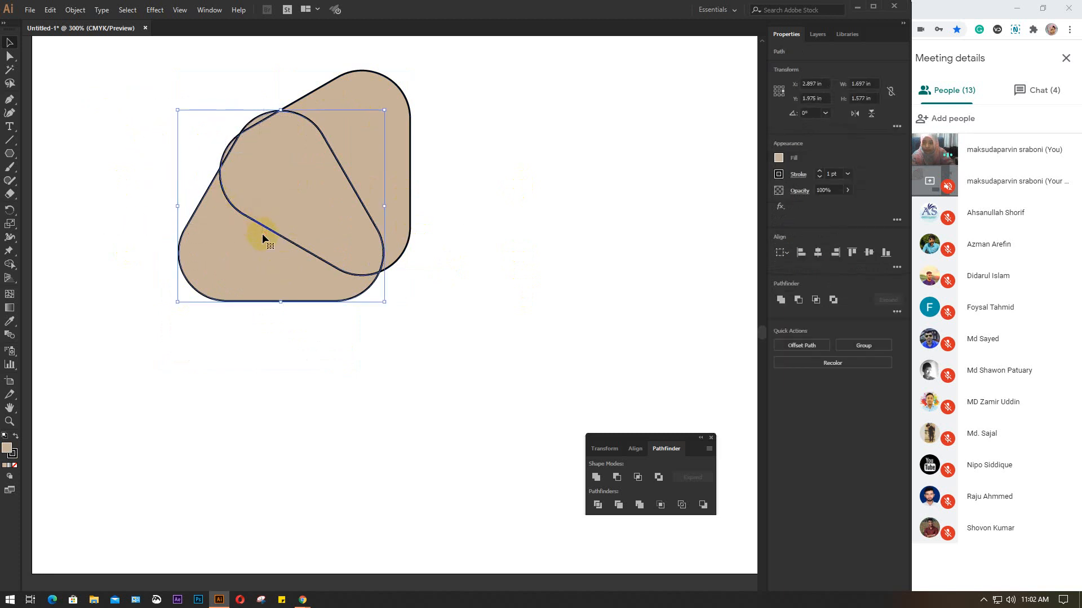
left_click(596, 478)
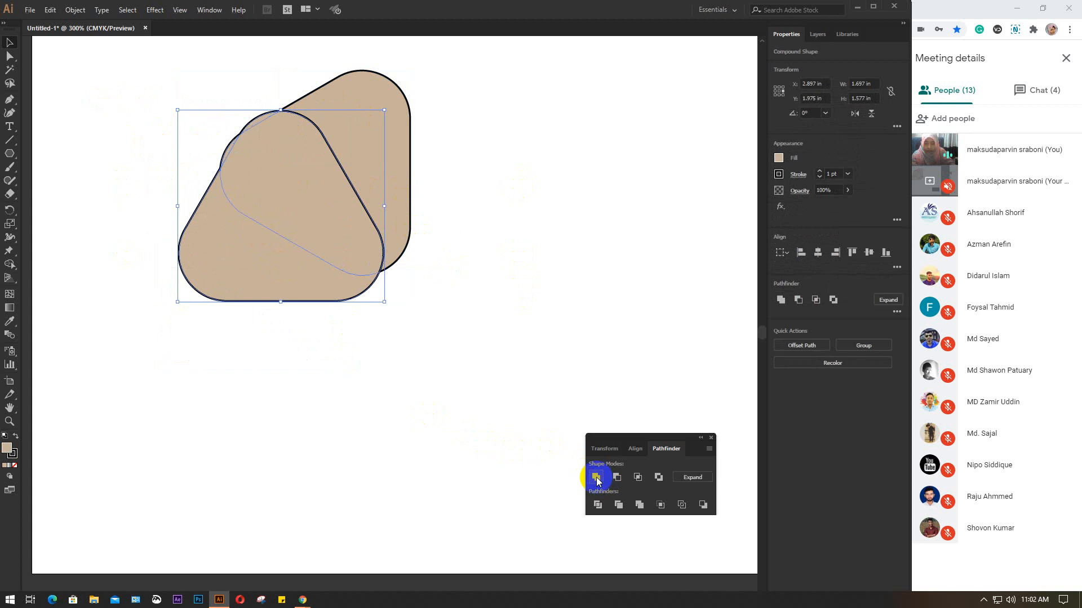
- Expand the united shape into a single path, and undo both the expansion and the union
left_click(682, 478)
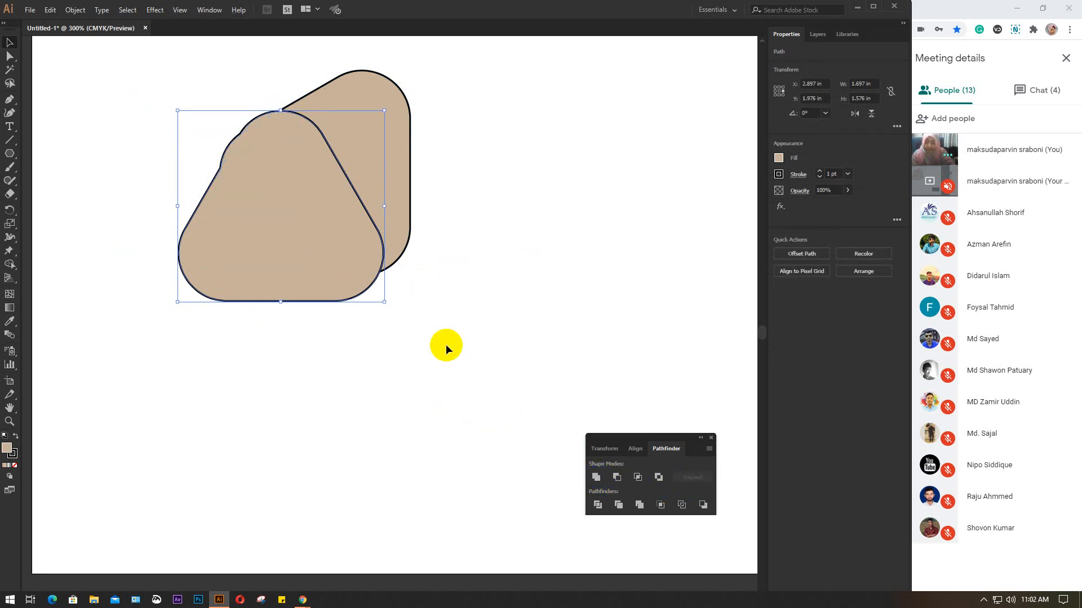
key("ctrl+z")
key("ctrl+z")
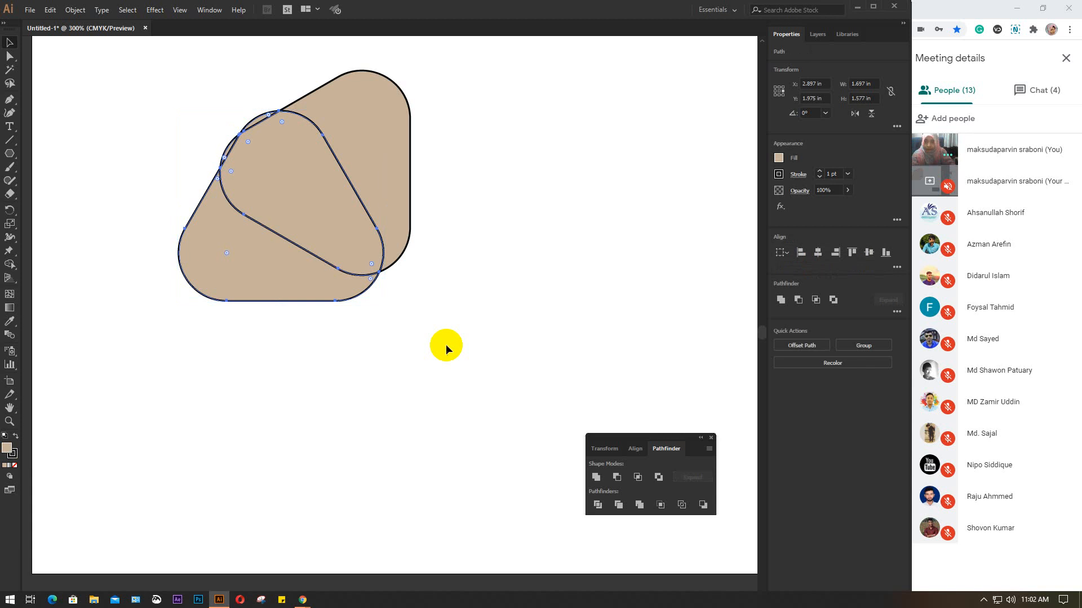
- Unite only the lower-left piece with the overlap piece, leaving out the slivers, and expand the result
left_click(466, 392)
left_click_drag(304, 334, 281, 217)
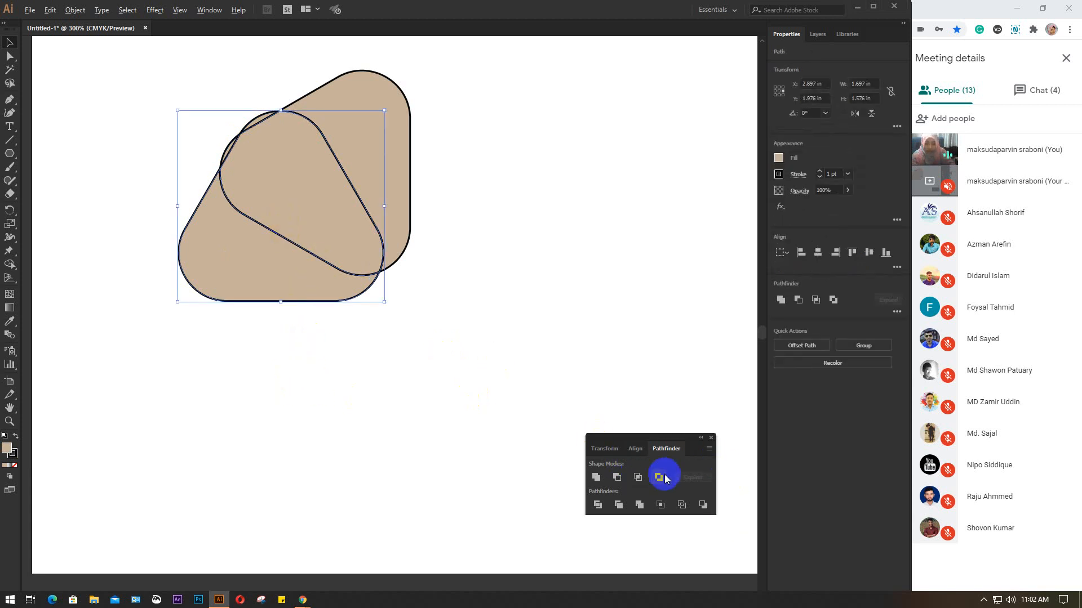
left_click(597, 478)
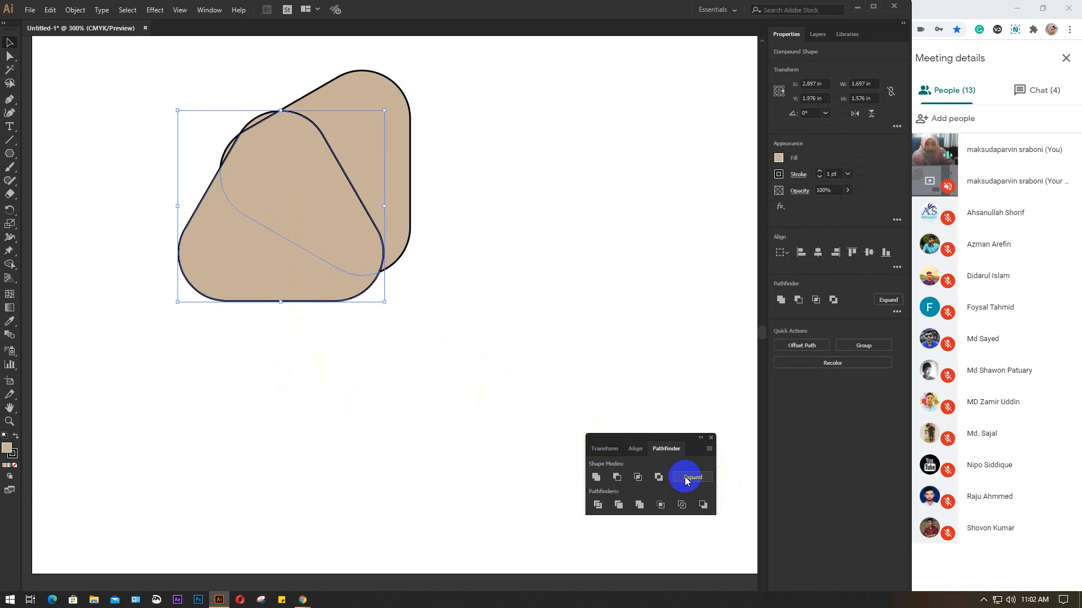
left_click(409, 352)
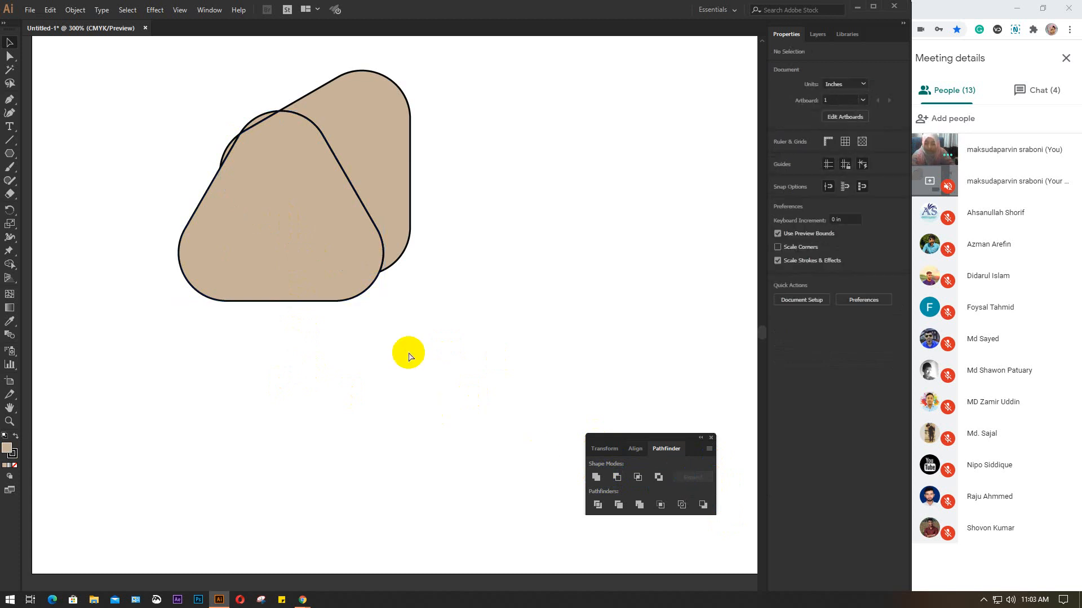
- Show all hidden shapes and send the merged rounded triangle at the ring's upper left to the back
key("ctrl+alt+3")
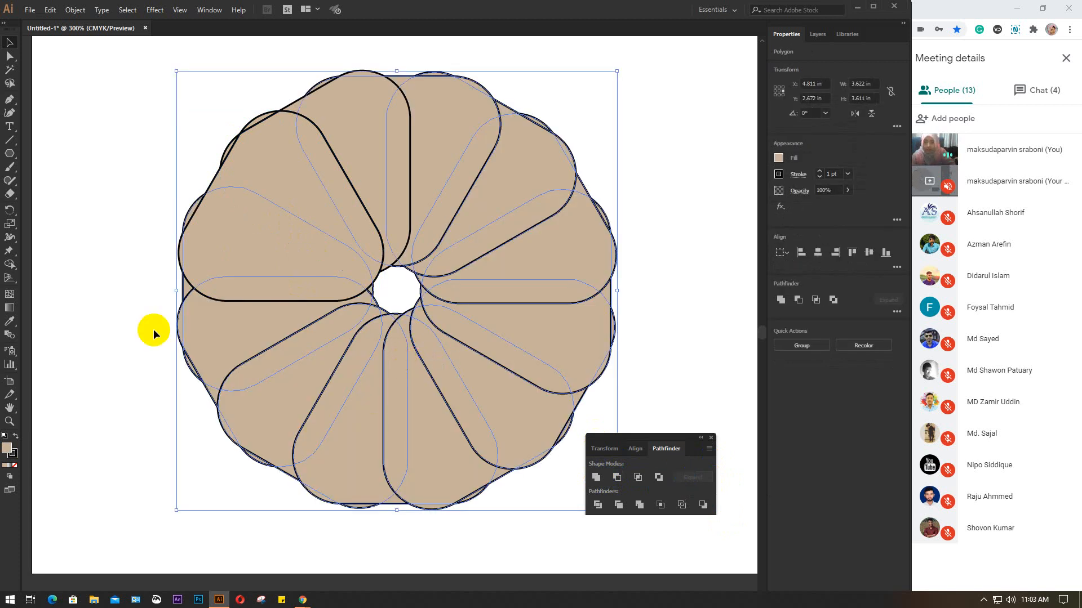
left_click(116, 288)
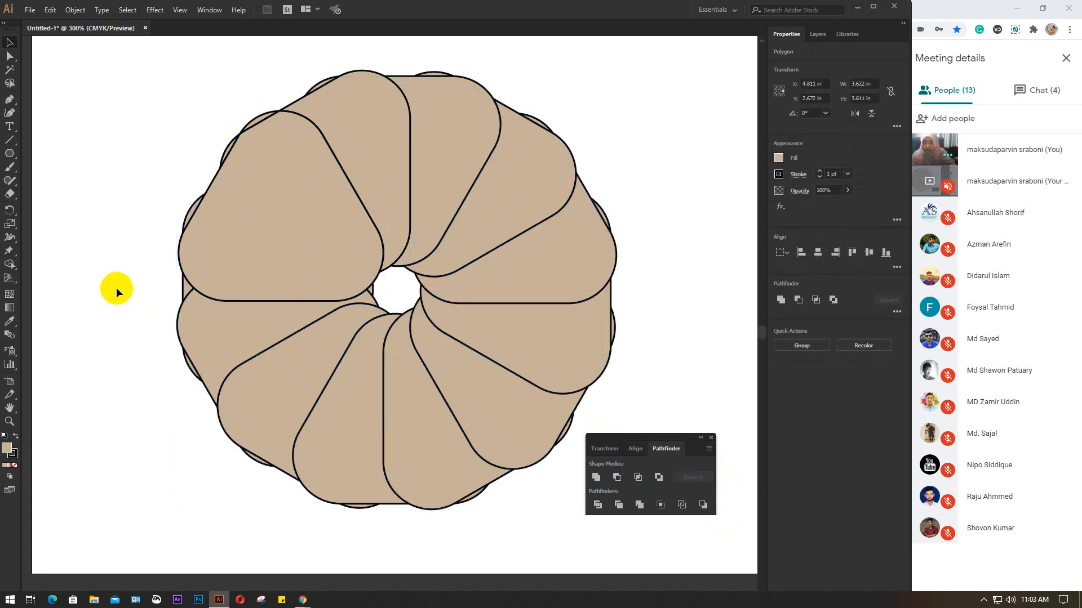
left_click(239, 223)
right_click(239, 225)
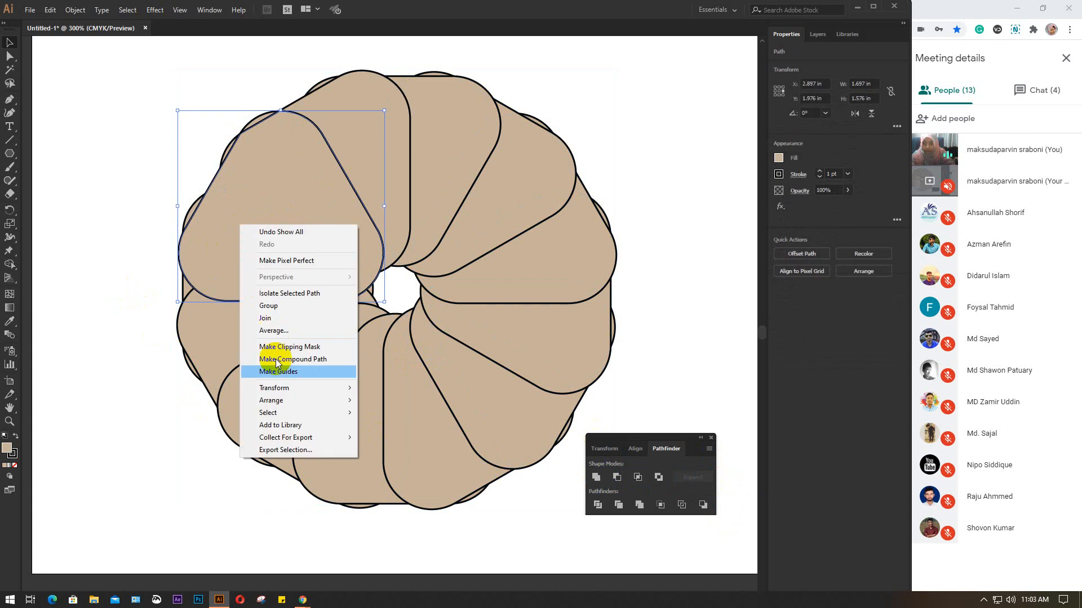
mouse_move(271, 400)
left_click(408, 435)
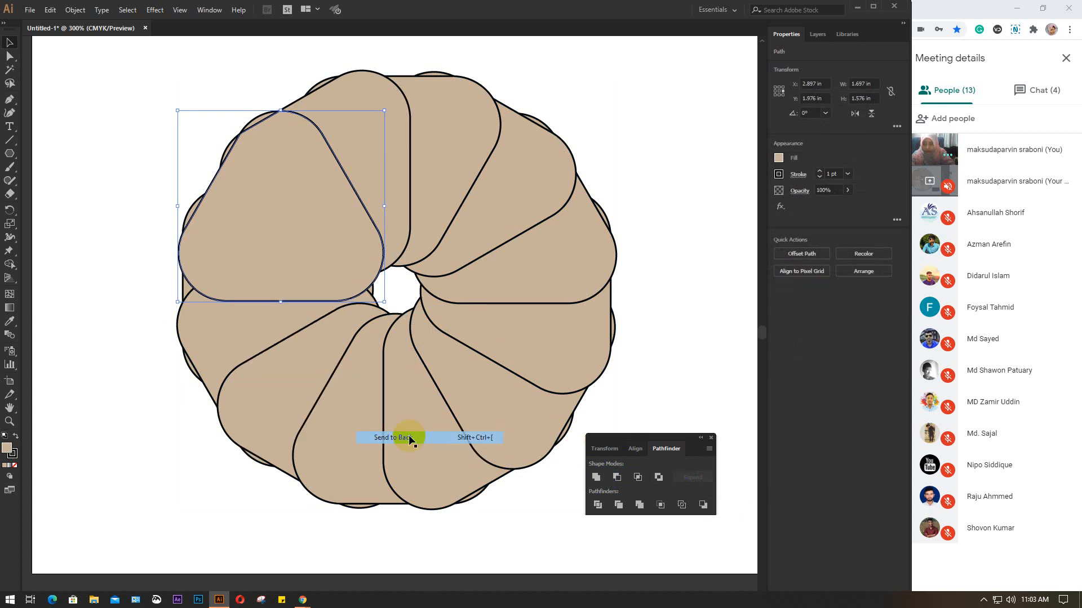
left_click(94, 190)
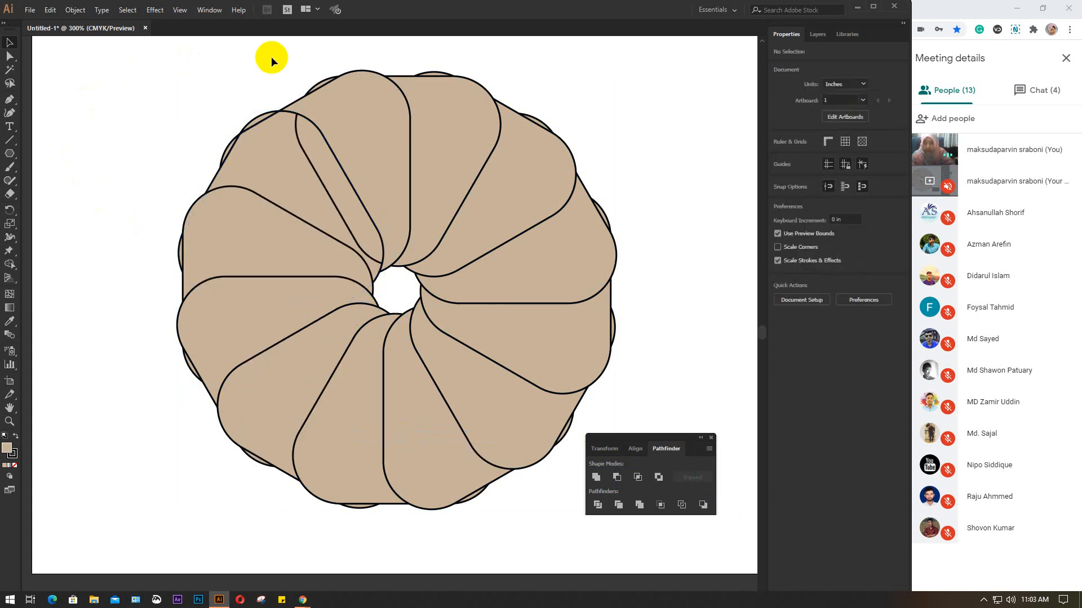
- Erase the left edge of the upper-right rounded triangle where it overlaps the merged triangle
left_click(468, 119)
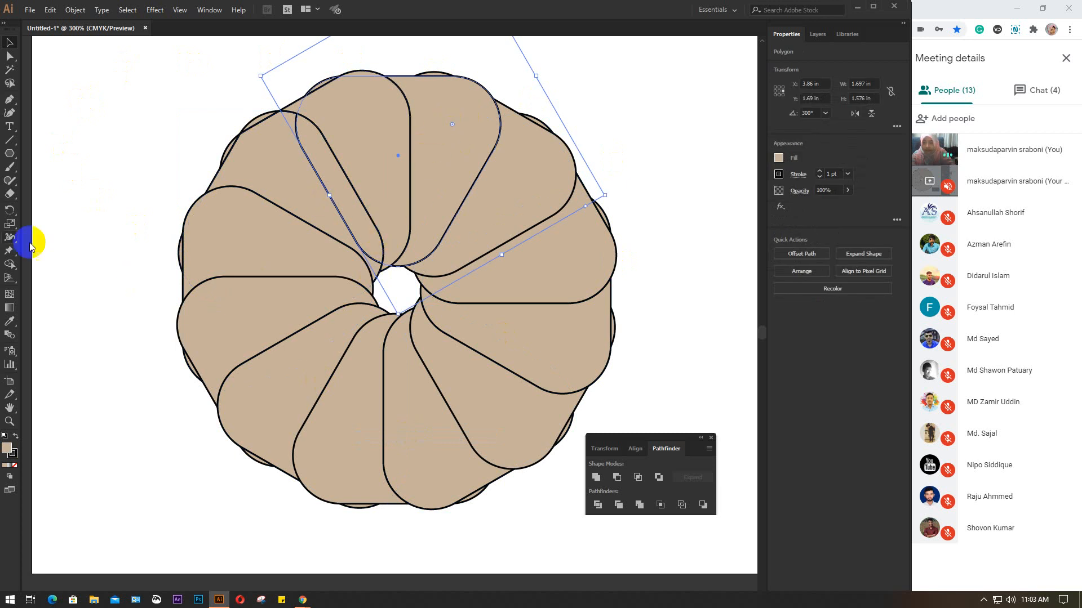
left_click(9, 194)
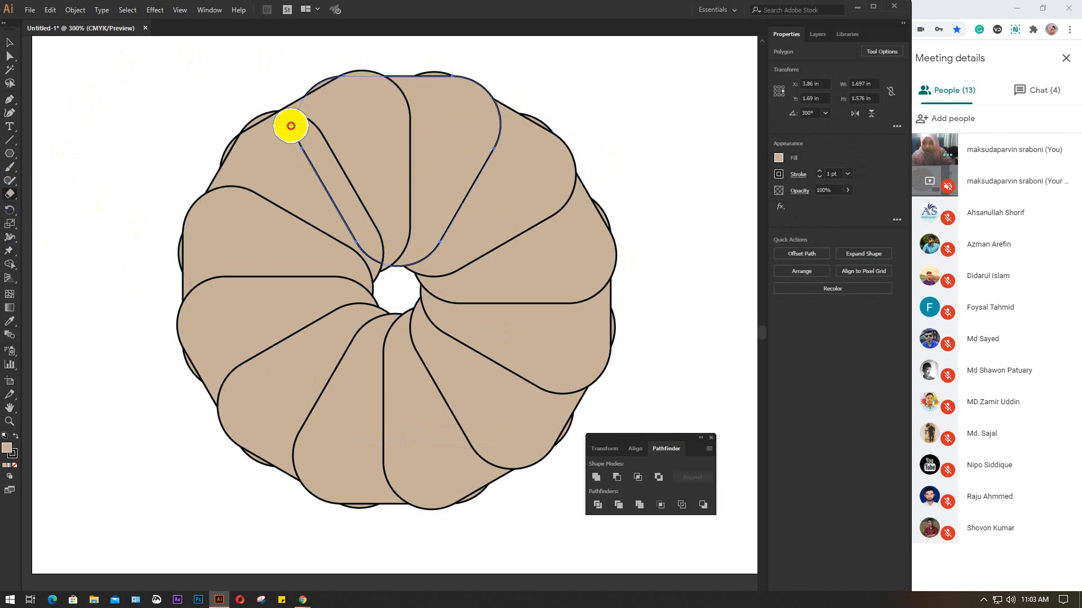
mouse_move(291, 125)
left_mouse_down()
mouse_move(370, 249)
mouse_move(359, 285)
left_mouse_up()
left_click(10, 42)
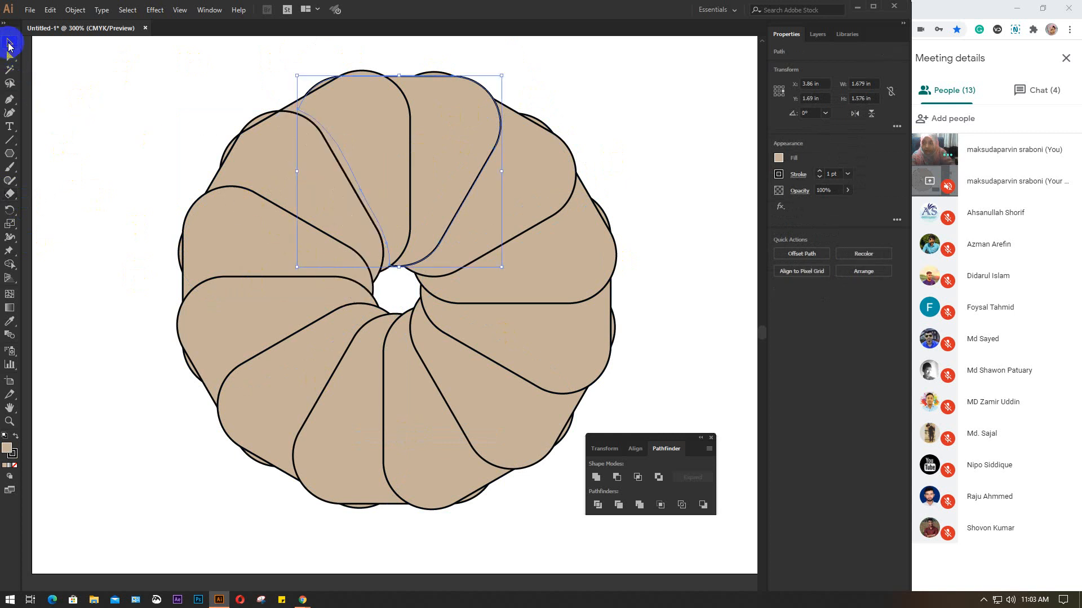
left_click(113, 81)
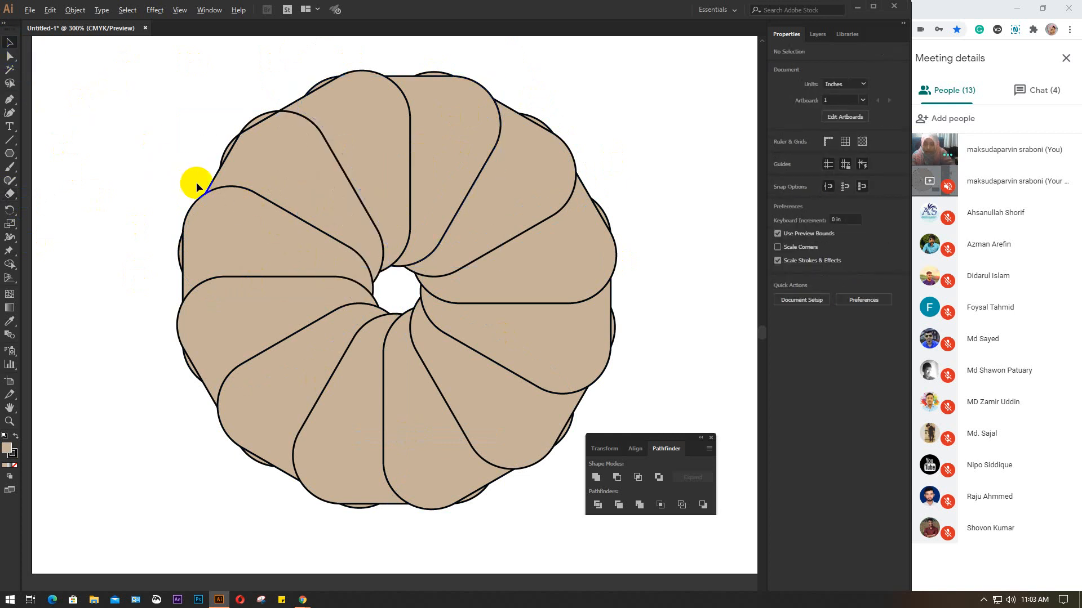
- Unite the small sliver at the tip of the upper-left merged triangle with that triangle, and expand the result
scroll(196, 182, "down", 1)
left_click_drag(137, 189, 188, 171)
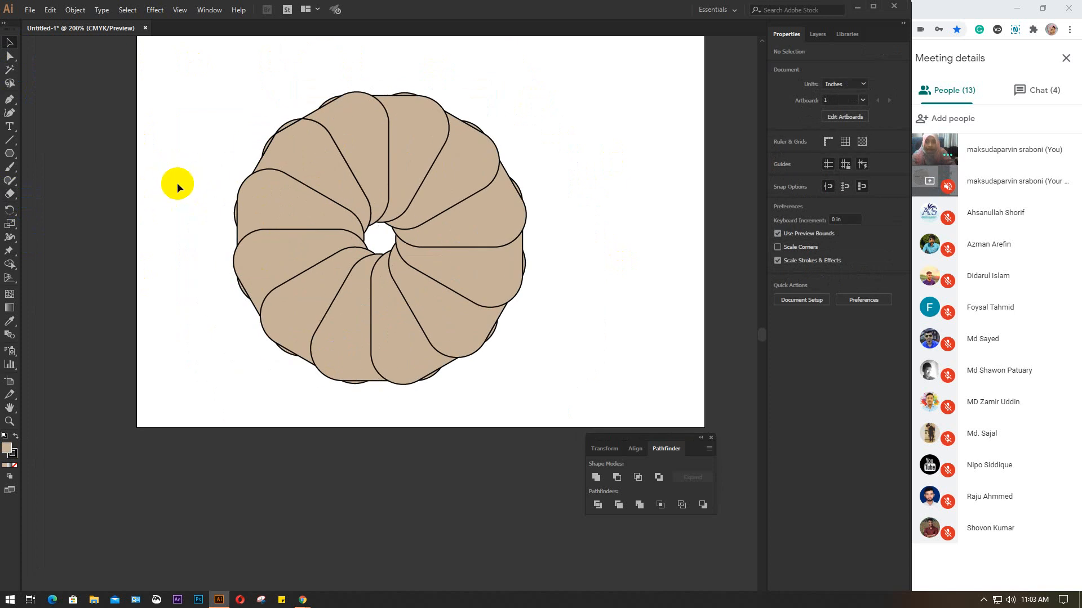
left_click(264, 143)
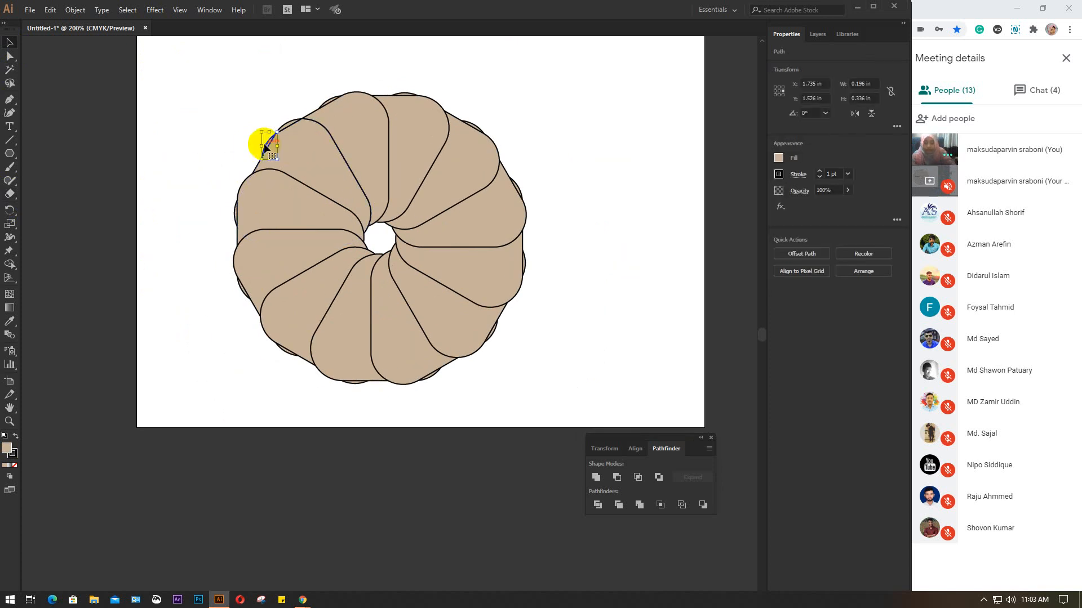
left_click(264, 145)
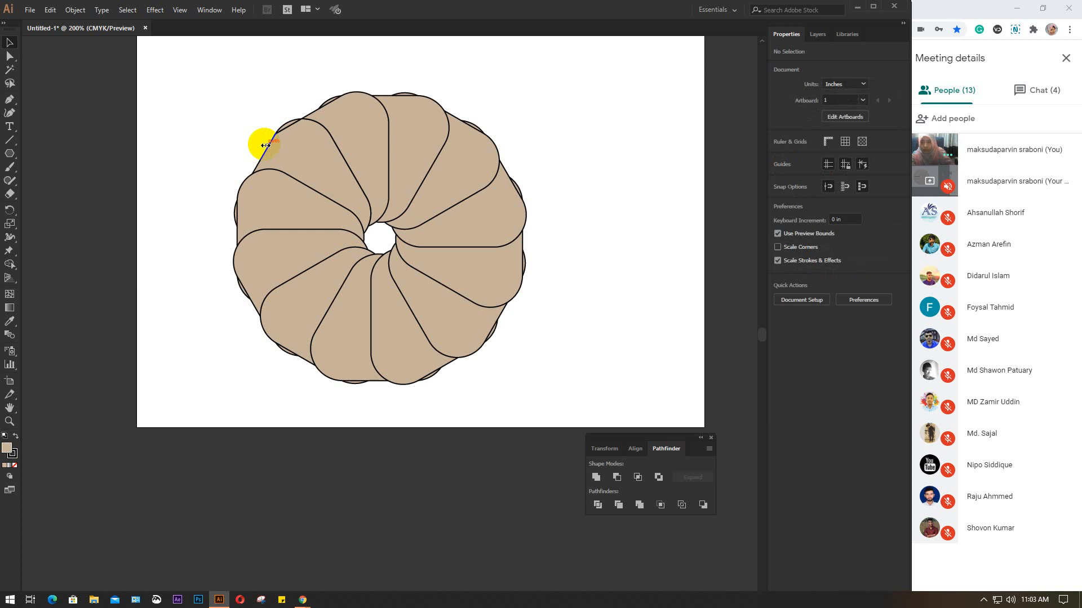
left_click(266, 145)
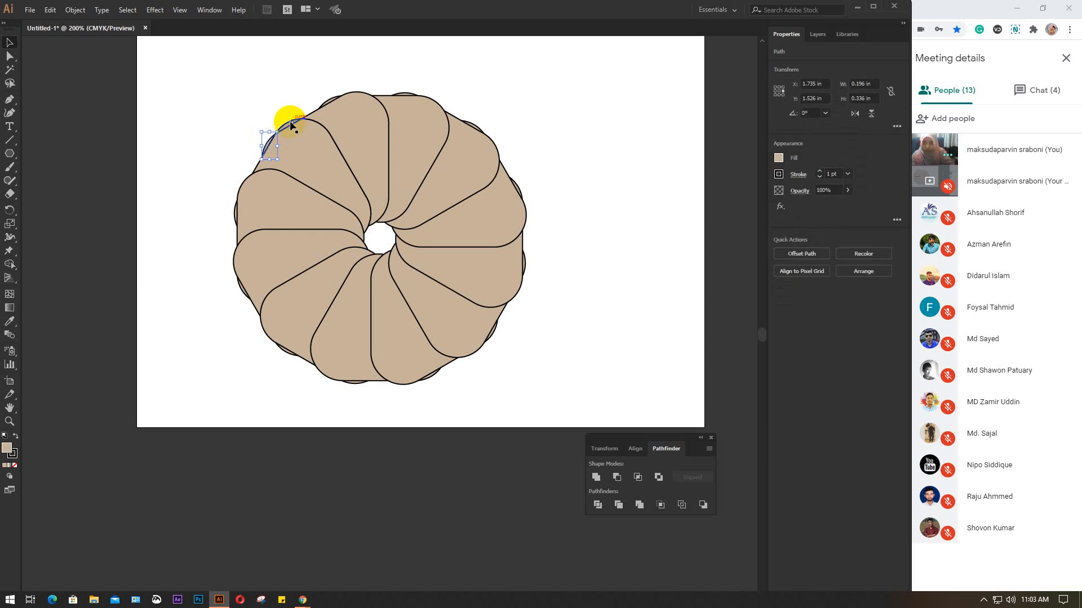
scroll(293, 121, "up", 3)
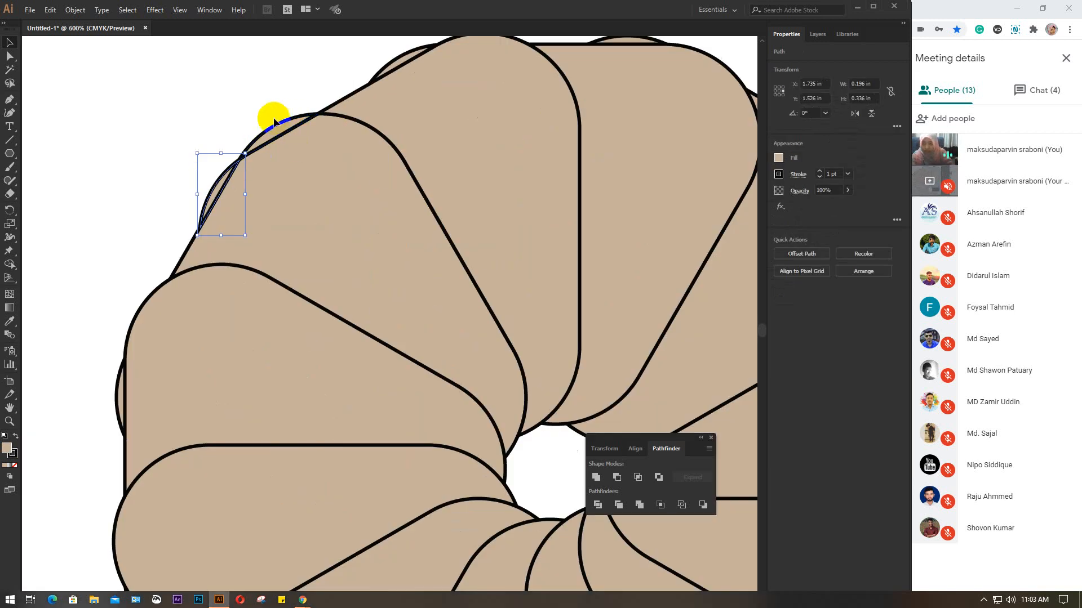
left_click(279, 133)
left_click(321, 204, "shift")
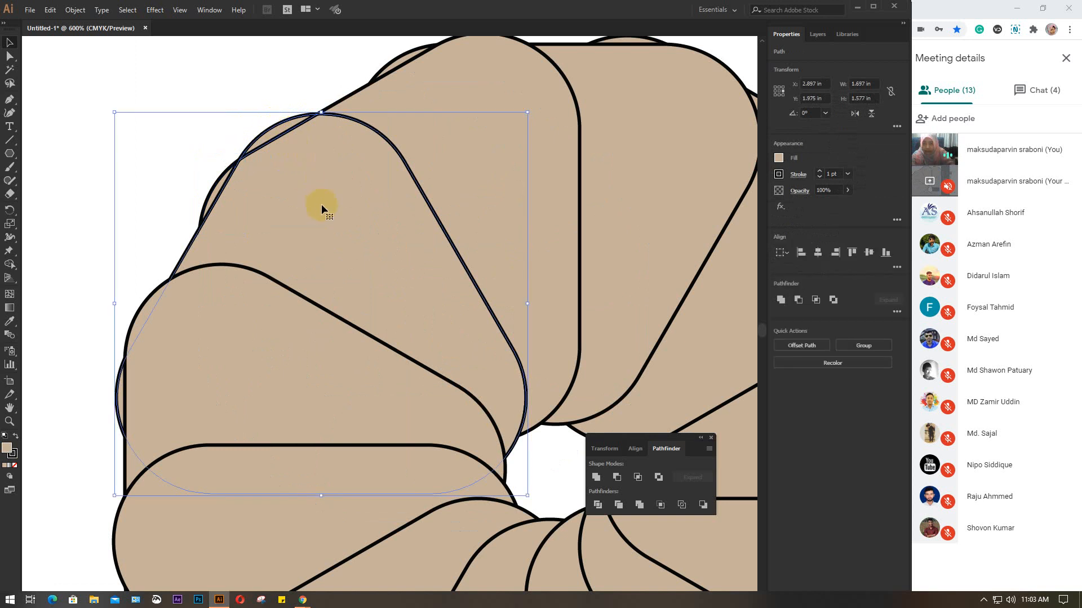
left_click(596, 478)
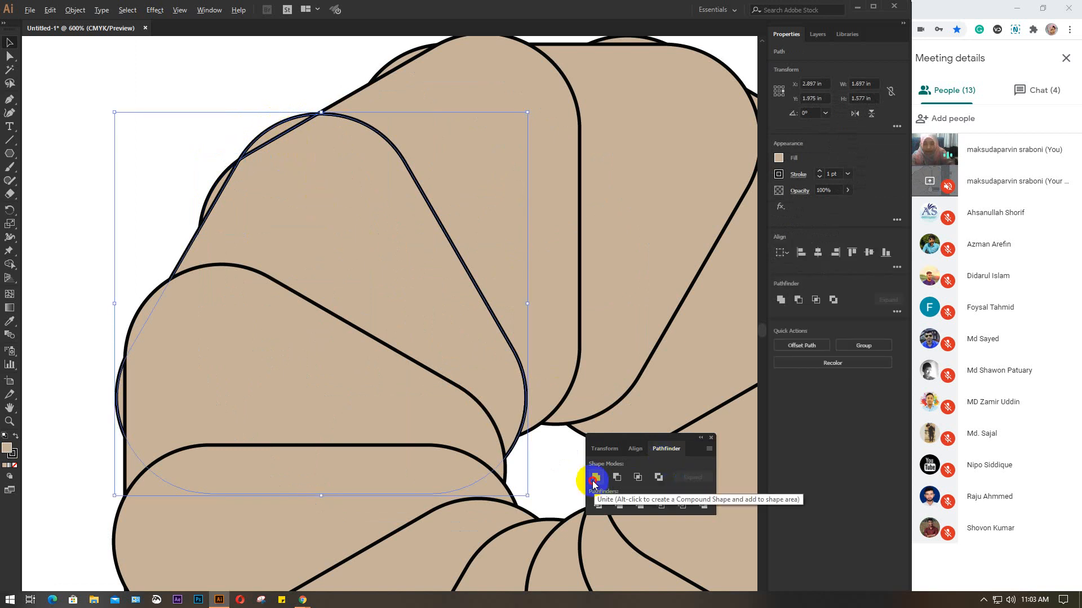
left_click(595, 479)
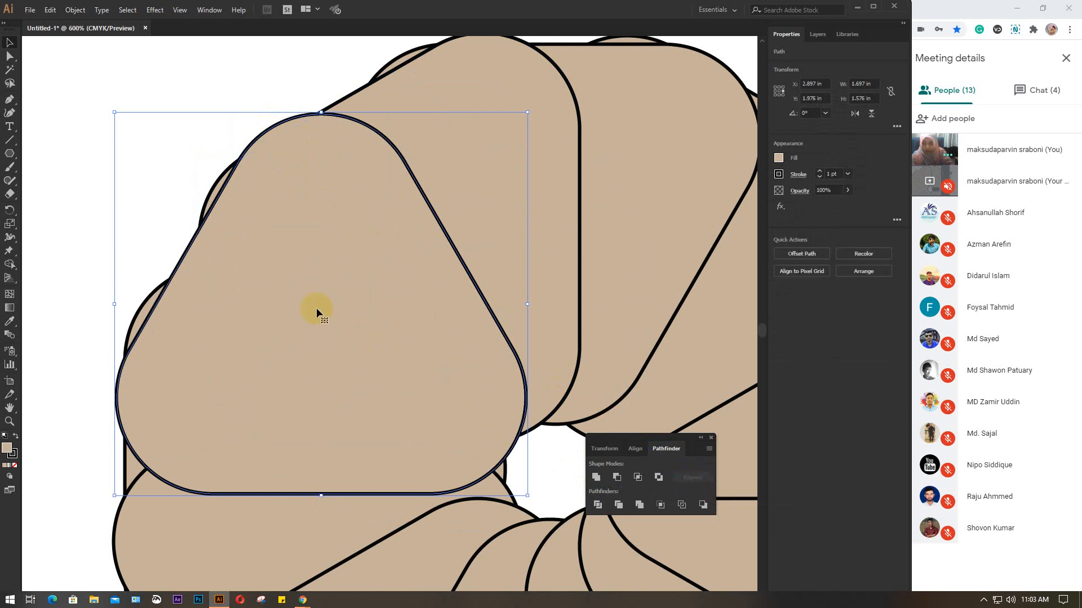
- Send the newly united triangle behind all the other petals and deselect it
right_click(278, 295)
mouse_move(338, 471)
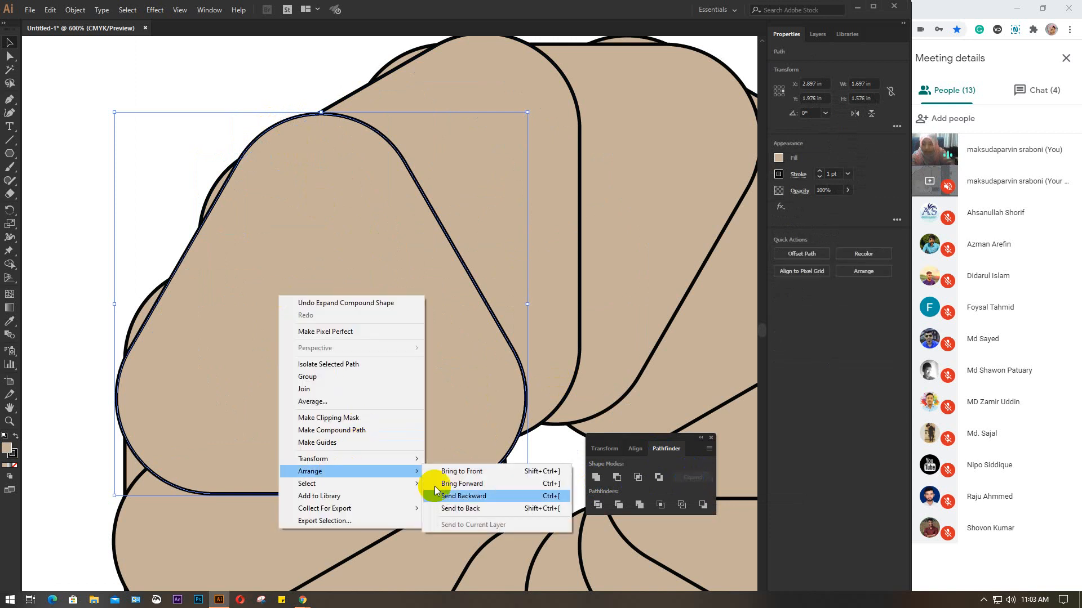
left_click(477, 509)
left_click(83, 201)
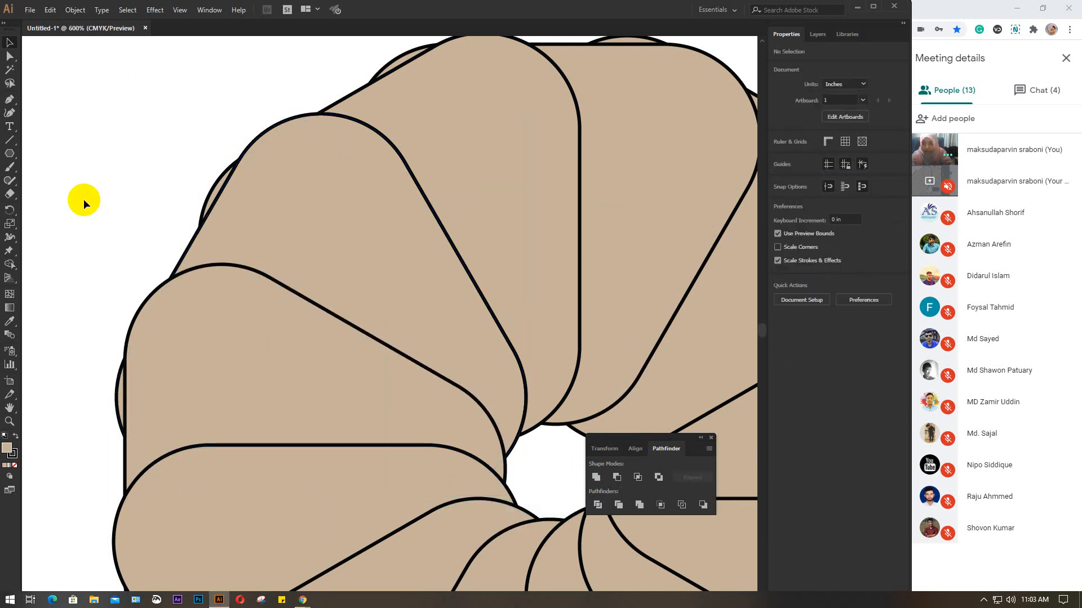
- Select the whole petal ring and delete it from the artboard
key("ctrl+minus")
key("ctrl+minus")
scroll(83, 201, "down", 2)
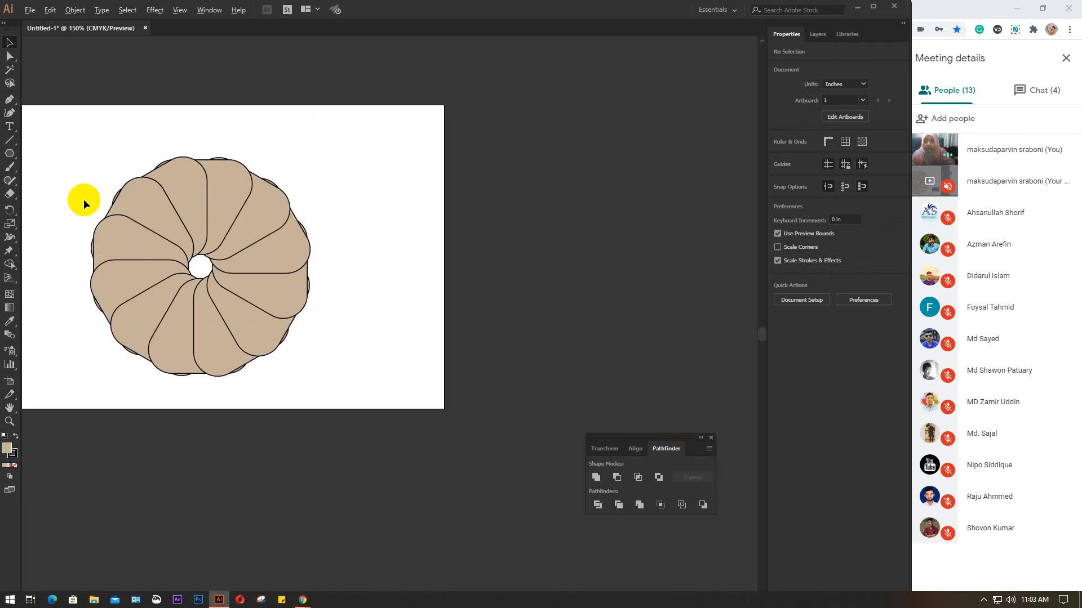
left_click_drag(120, 229, 319, 234)
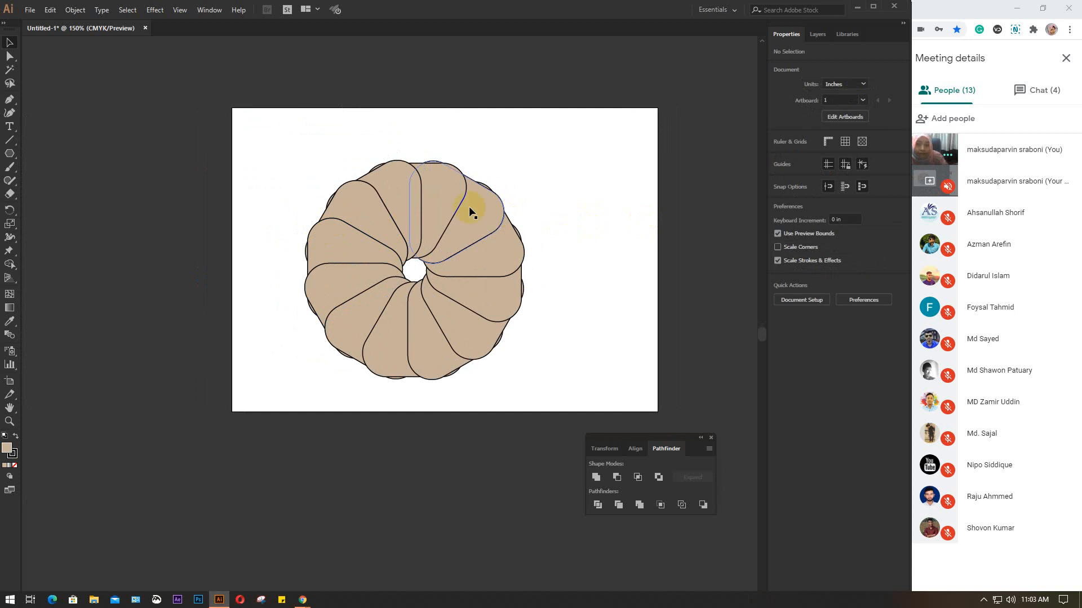
left_click_drag(301, 138, 543, 389)
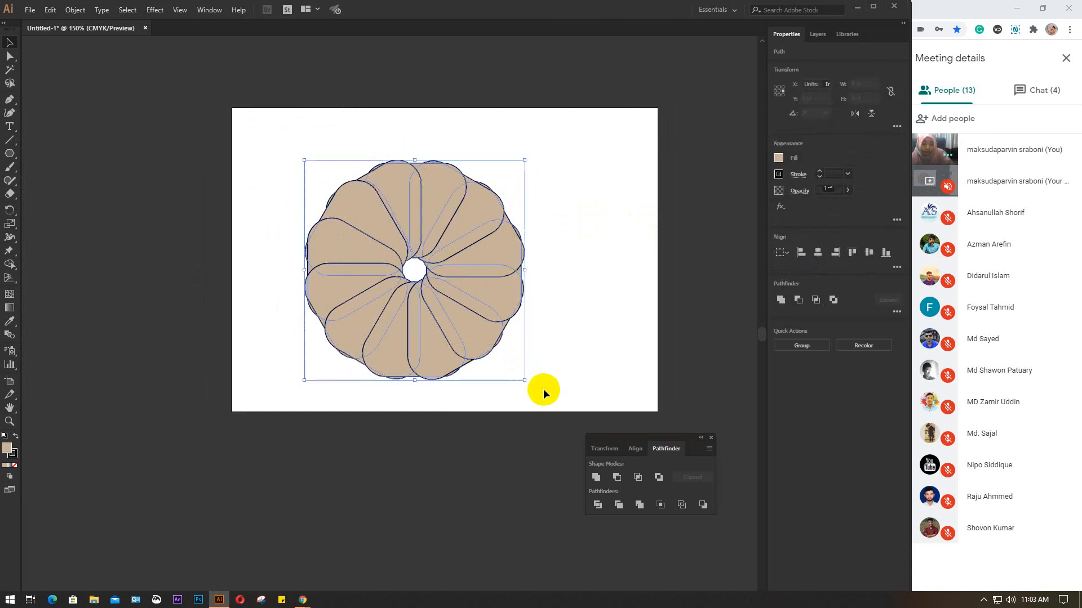
key("Delete")
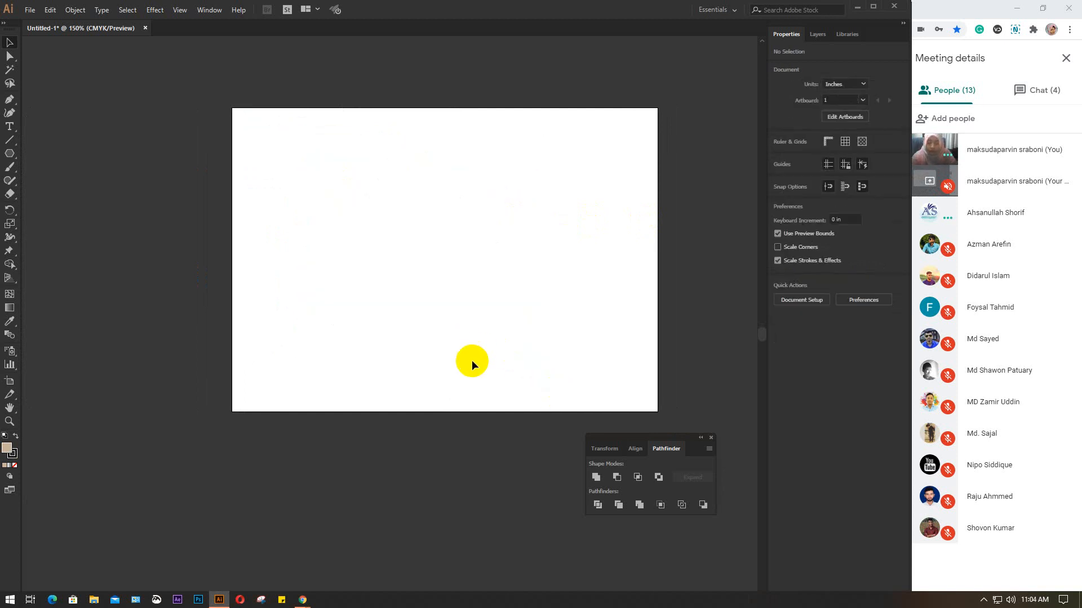
- Draw a nine-sided polygon with a 1.3056 in radius and scale it down about its centre to about 0.65 in wide
scroll(393, 278, "up", 4)
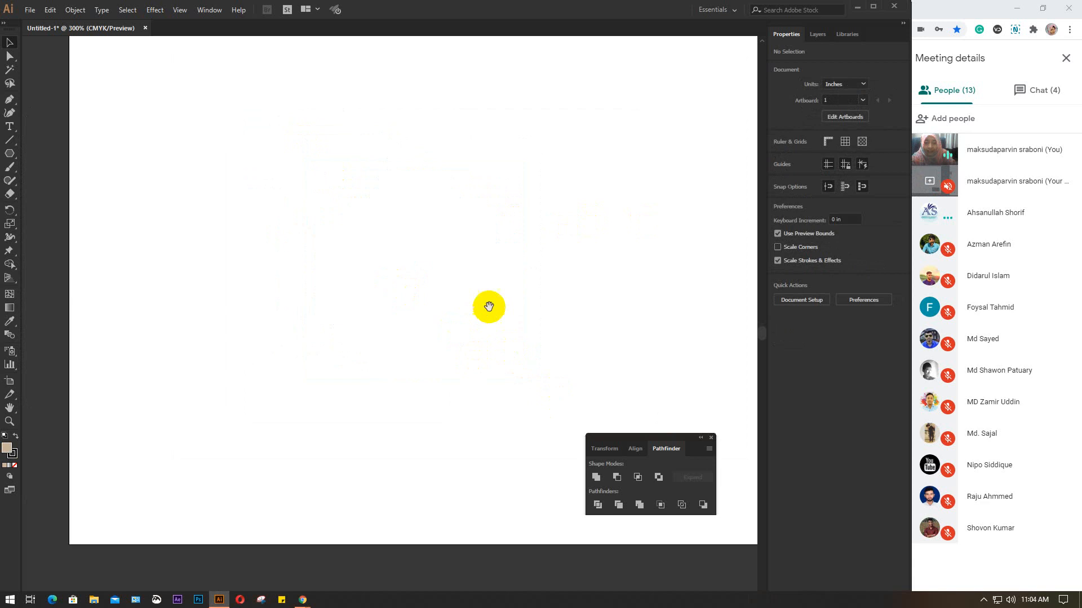
scroll(434, 329, "down", 3)
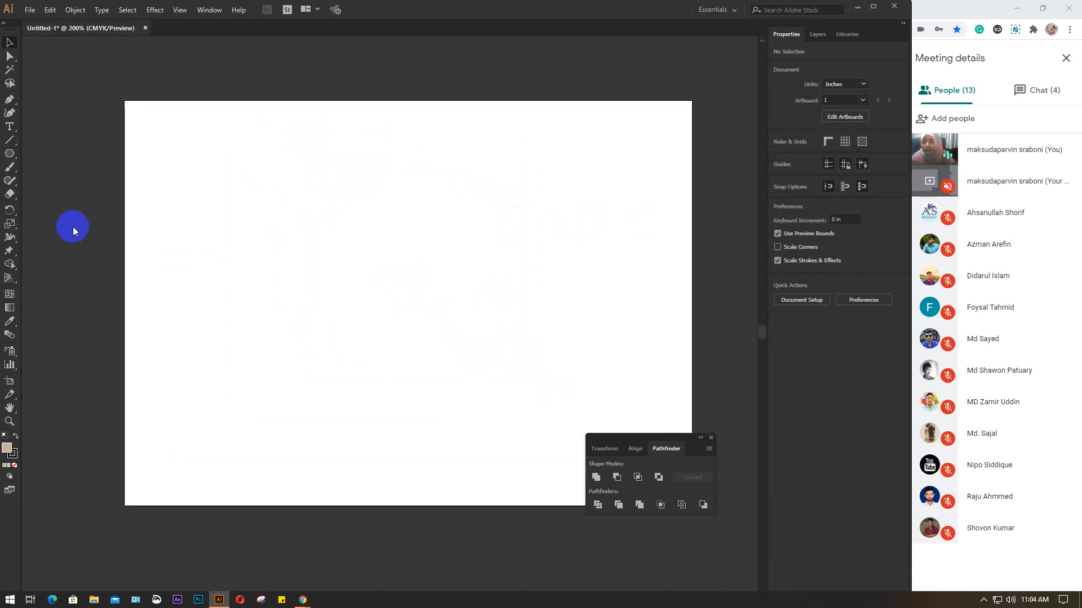
left_click(9, 154)
left_click_drag(9, 157, 68, 194)
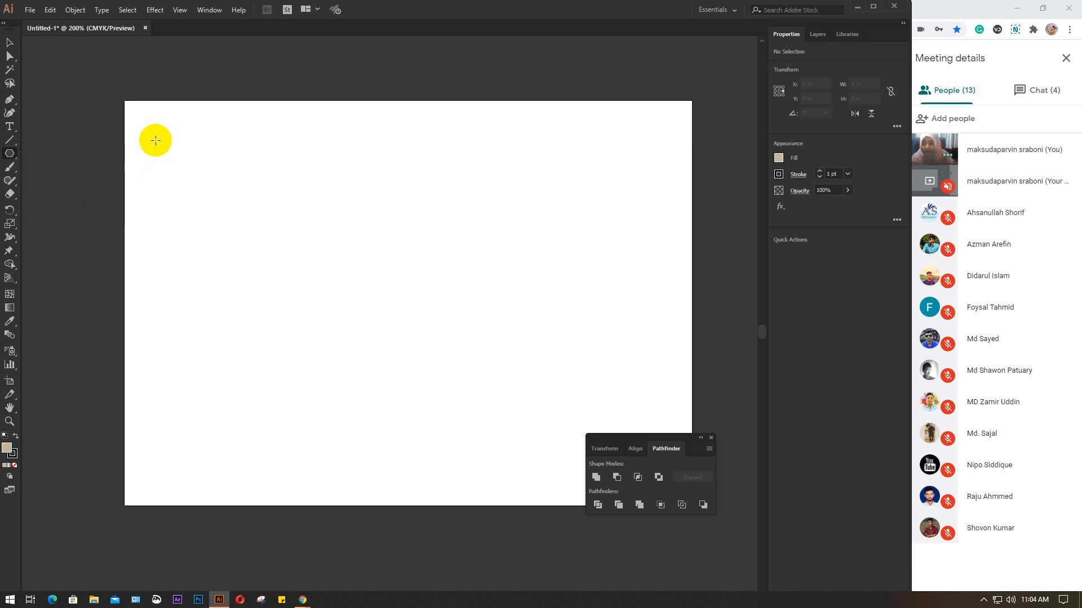
left_click(365, 236)
double_click(549, 308)
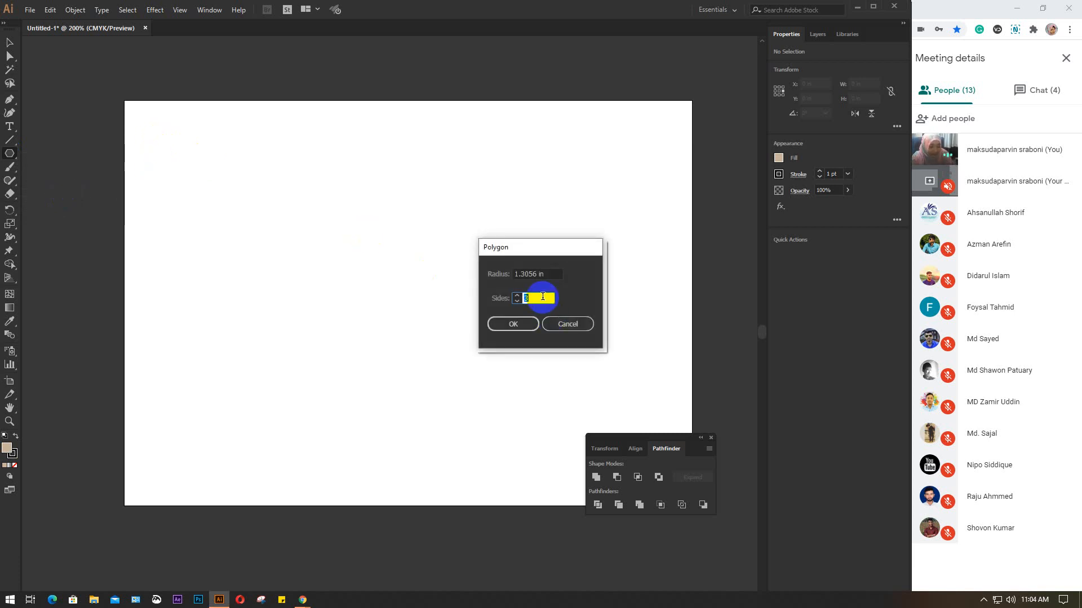
key("Return")
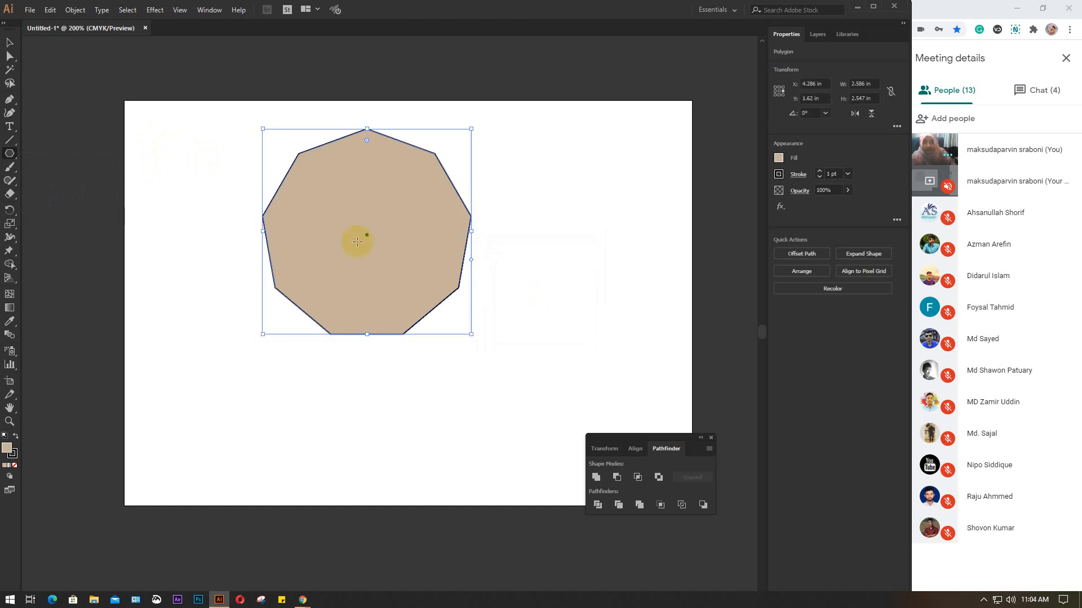
left_click(13, 45)
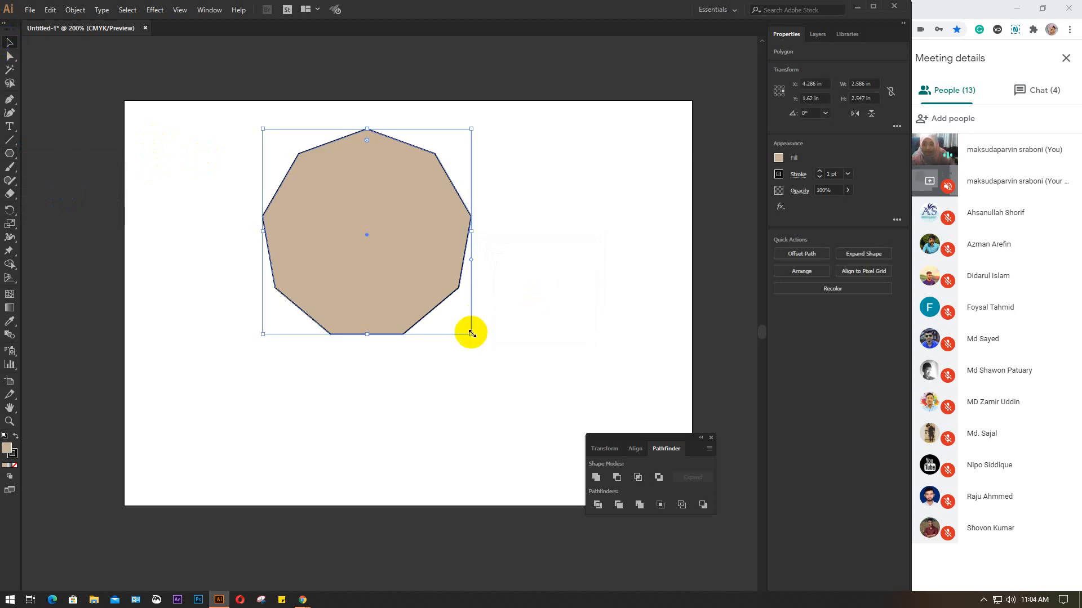
left_click_drag(472, 333, 410, 258)
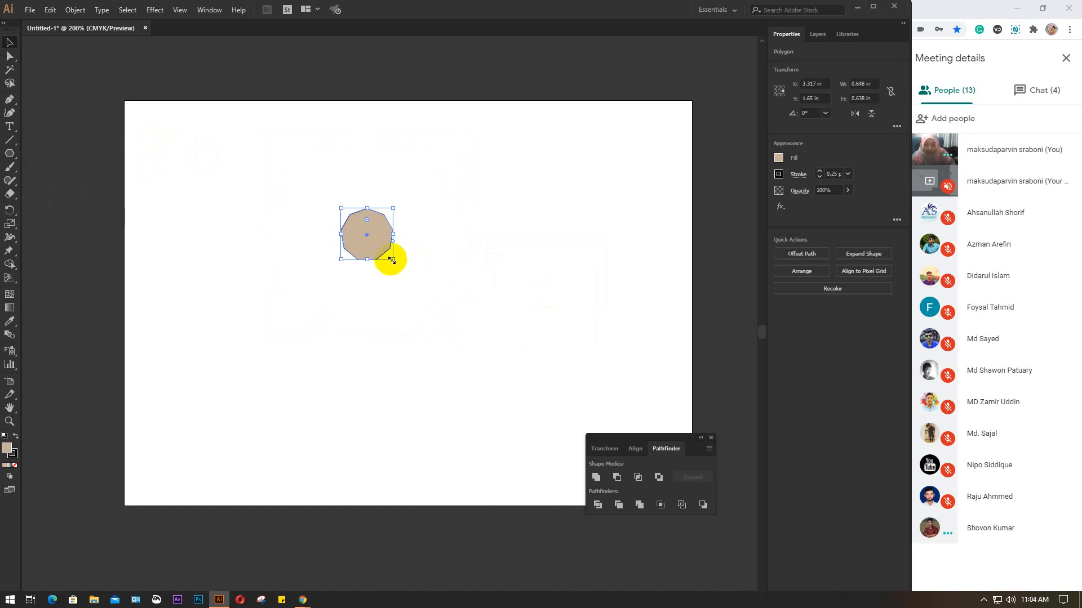
- Scale the nine-sided polygon up about its centre to about 0.77 in wide
mouse_move(392, 261)
left_mouse_down()
mouse_move(401, 280)
mouse_move(399, 271)
left_mouse_up()
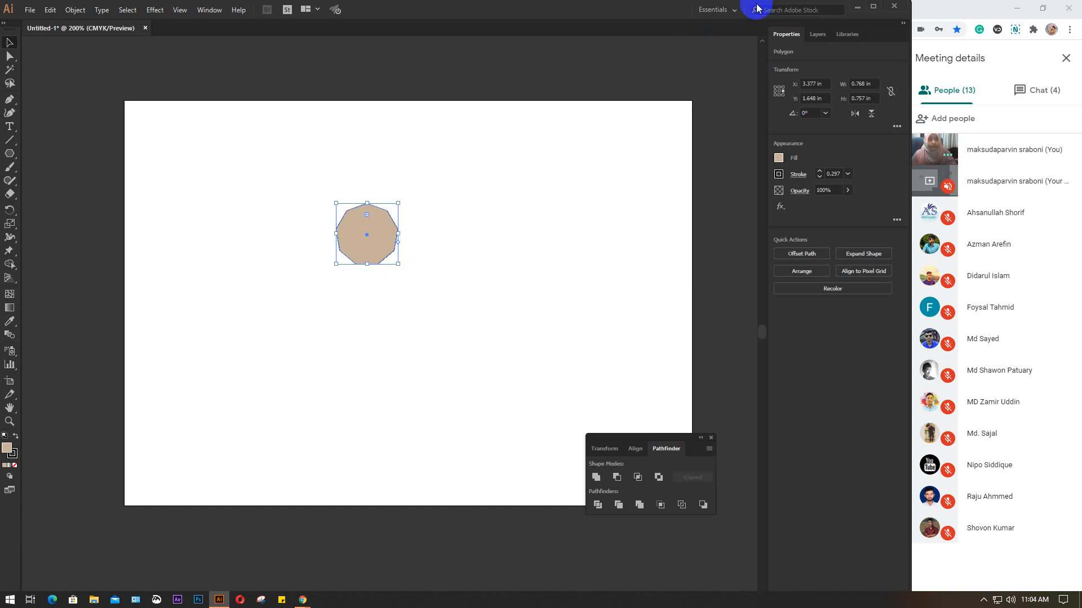
- Switch to the Google Meet window, mute the microphone and turn off the camera
left_click(924, 7)
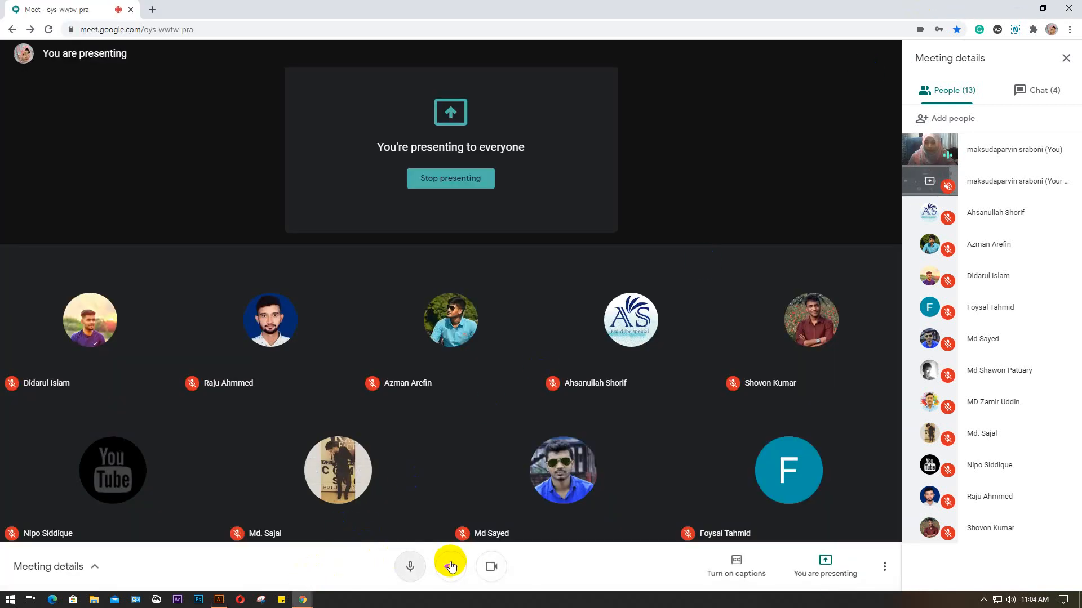
left_click(409, 569)
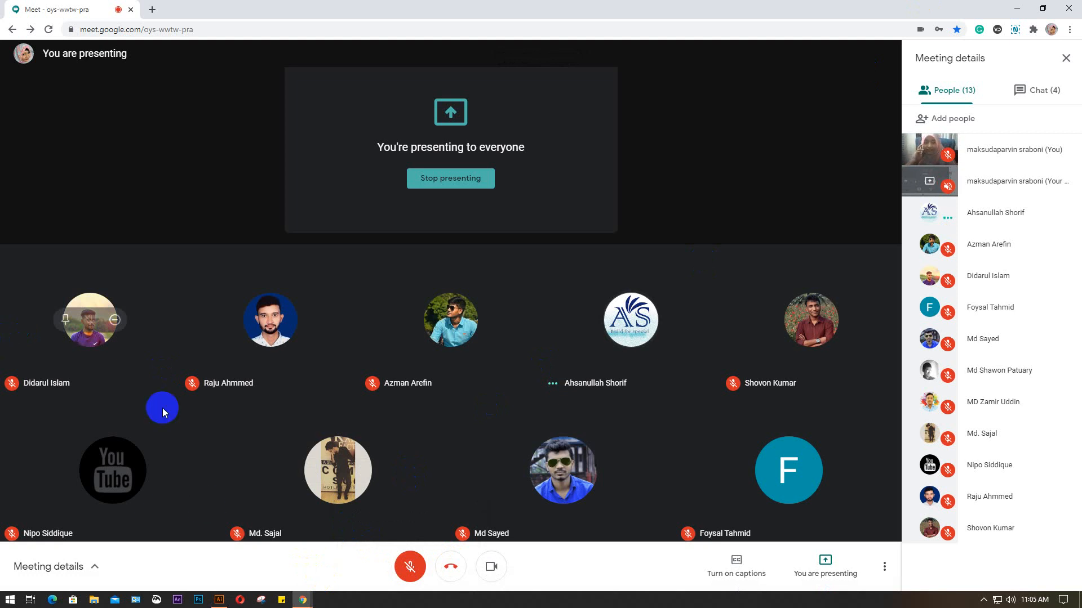
left_click(494, 566)
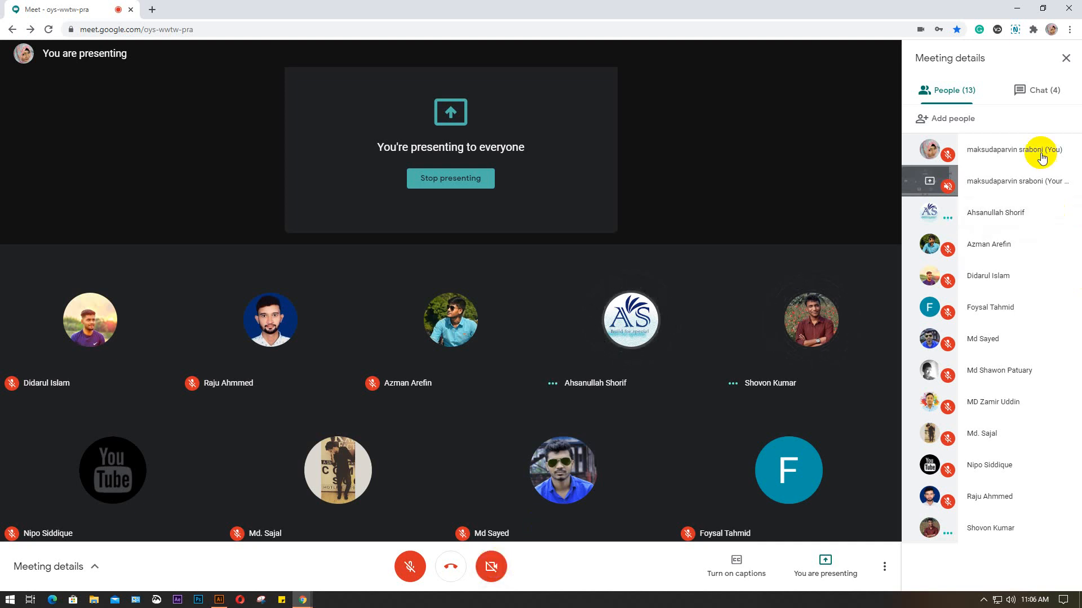
- Send everyone the chat message "sobai study niye kotha bolen" and turn the microphone back on while composing it
left_click(1038, 90)
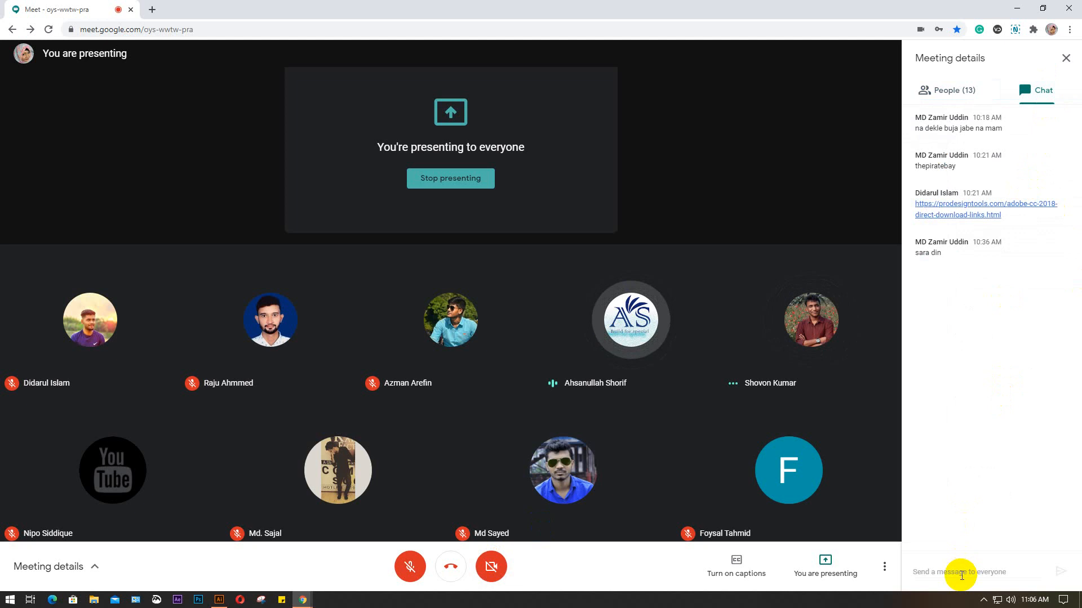
left_click(960, 572)
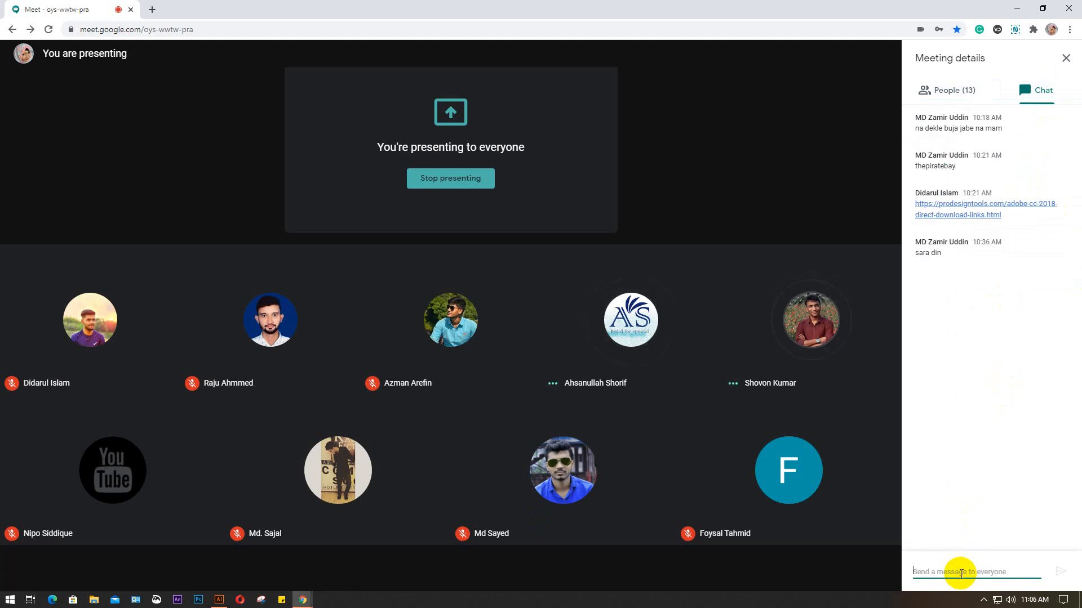
type("v")
key("BackSpace")
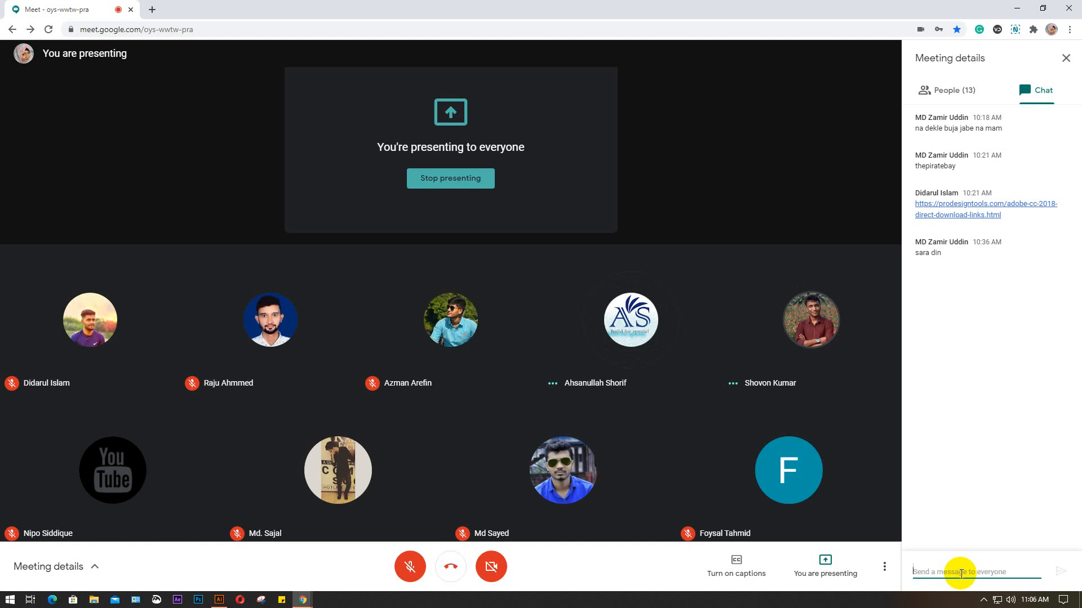
type("so")
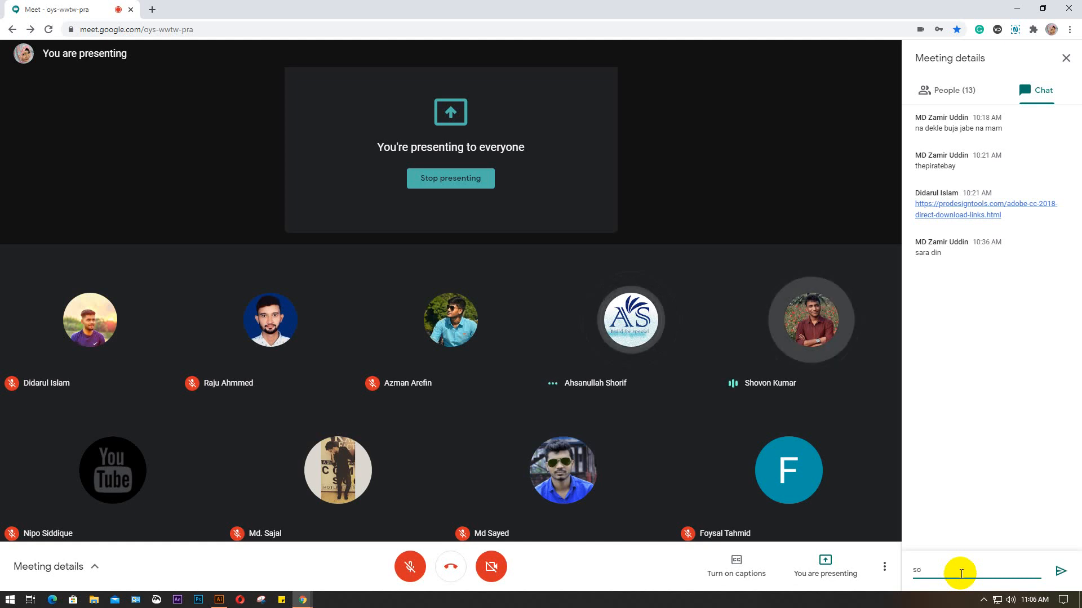
type("bai")
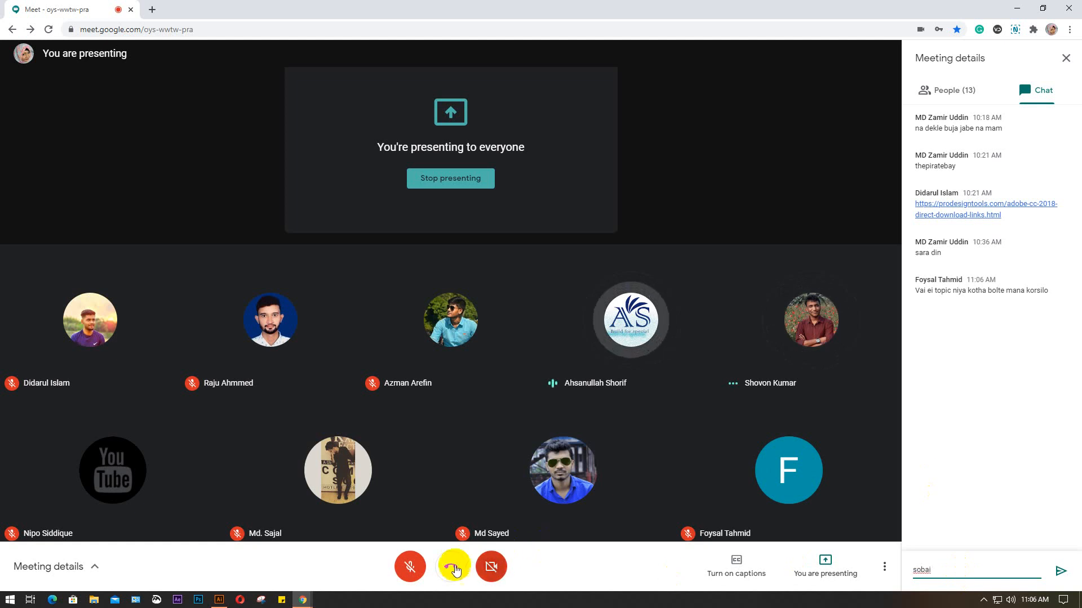
left_click(410, 566)
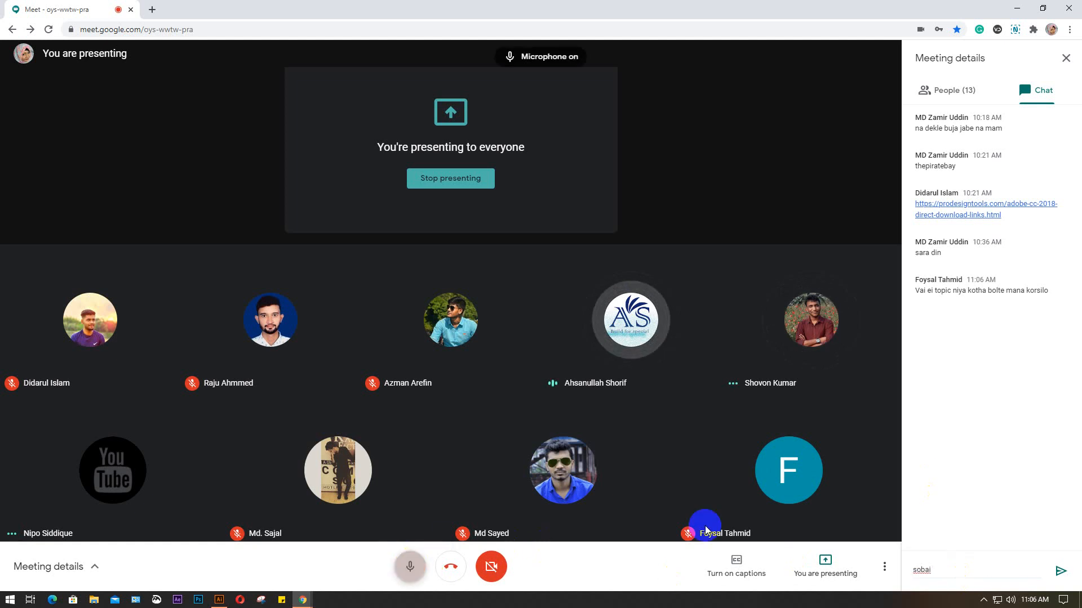
left_click(949, 575)
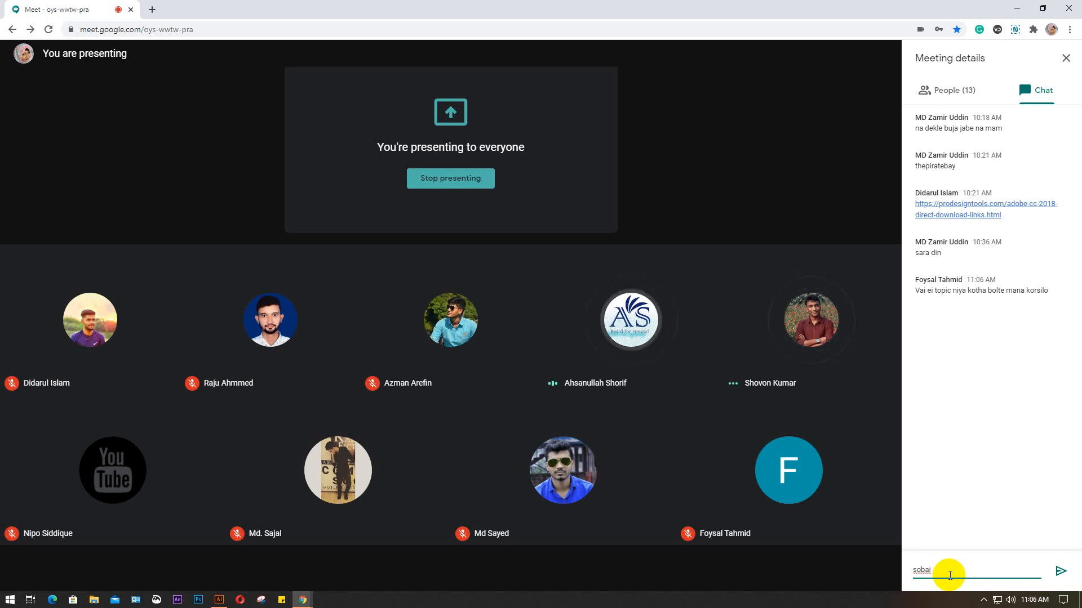
type("st")
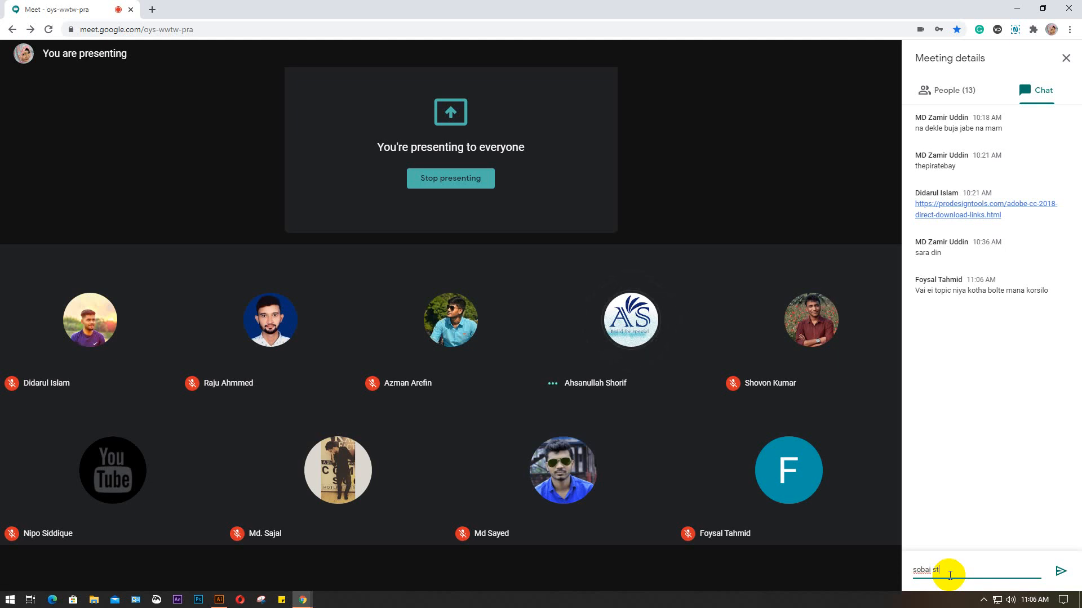
type("ud")
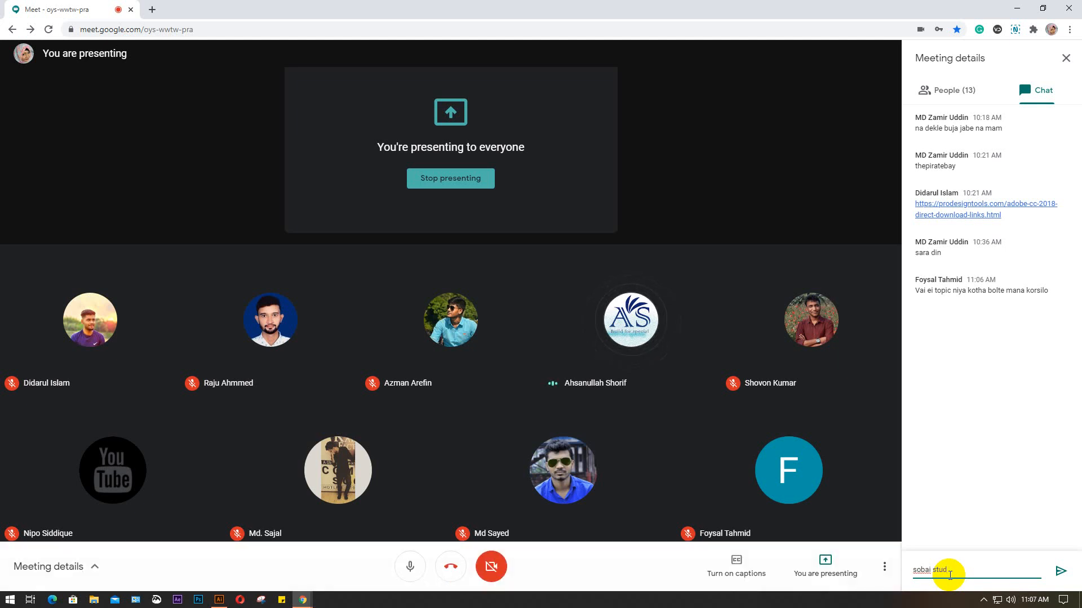
type("y niy")
type("e kotha bolen")
key("Return")
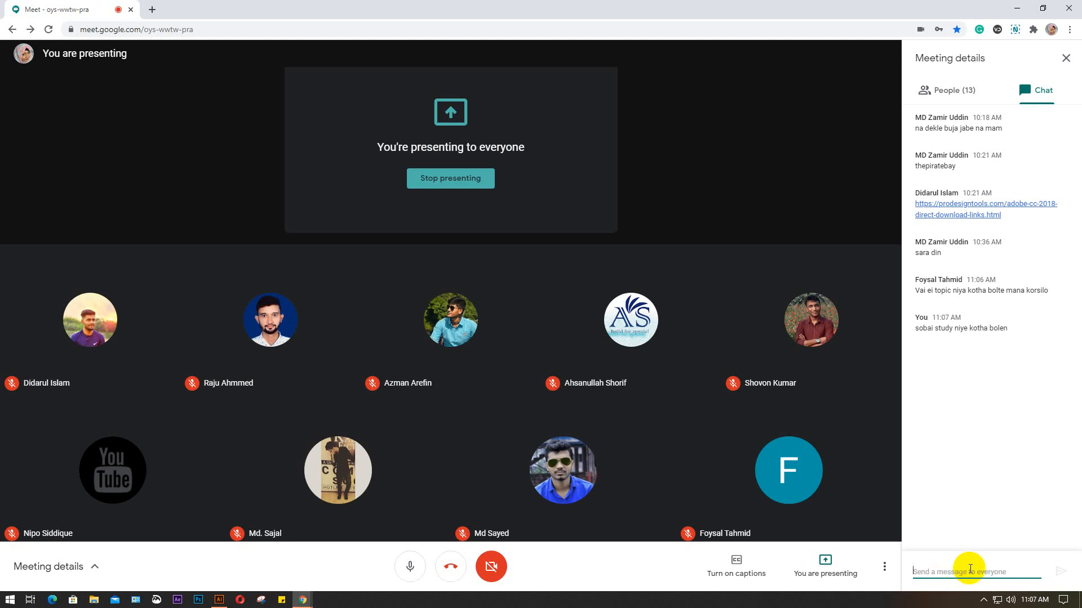
- Show the meeting's participant list, mute and unmute the microphone, and turn the camera back on
left_click(961, 92)
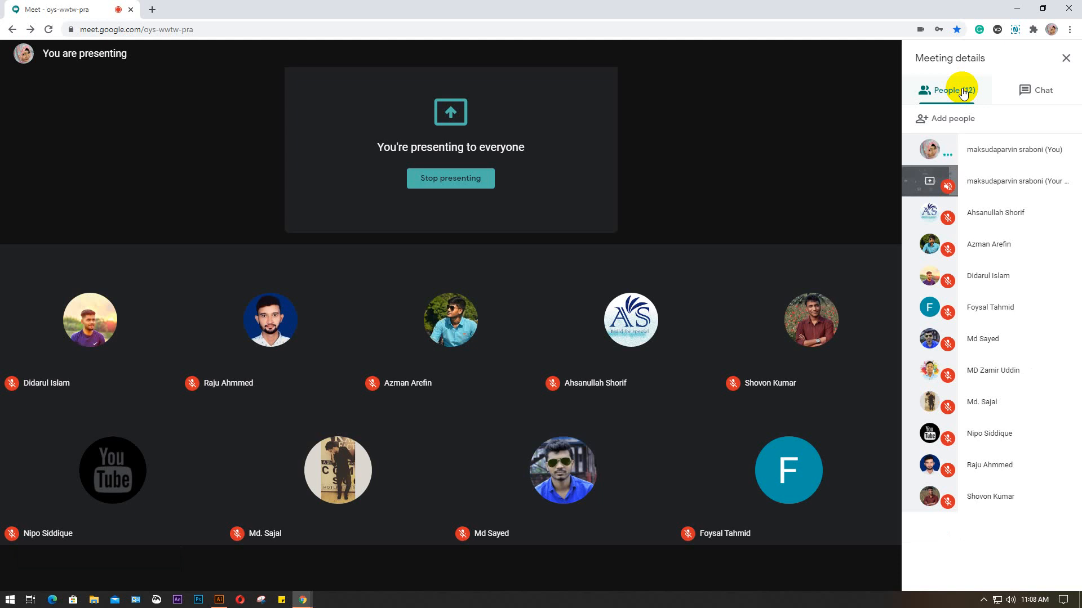
left_click(399, 568)
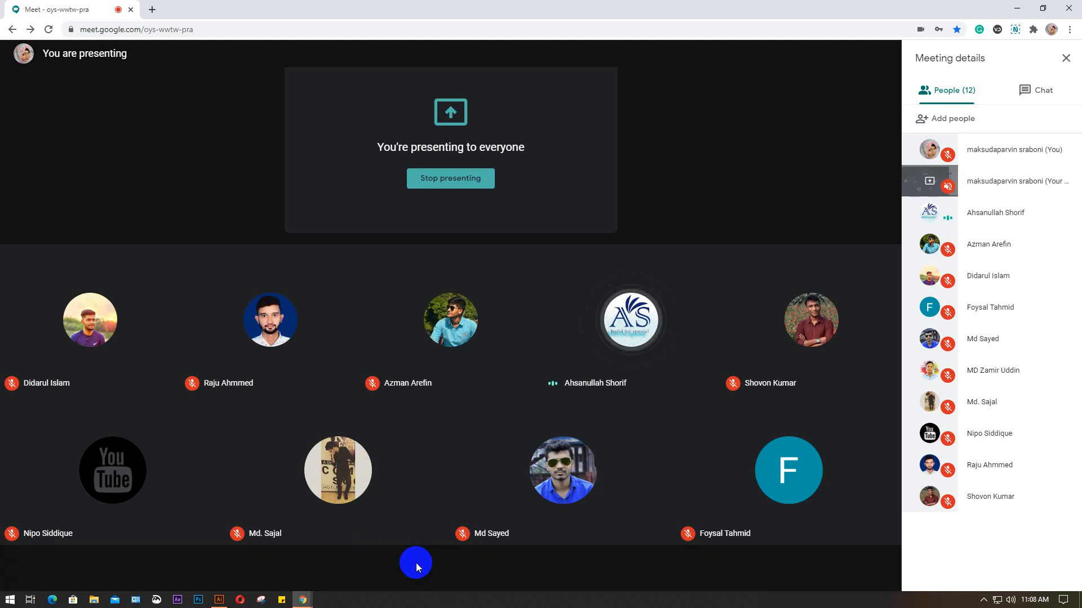
left_click(412, 575)
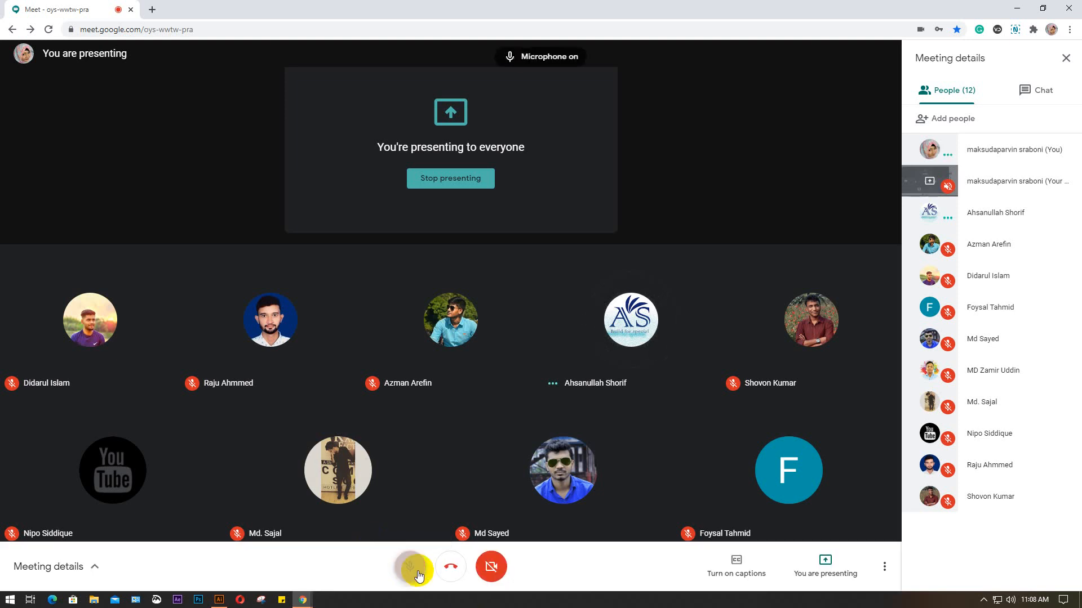
left_click(494, 571)
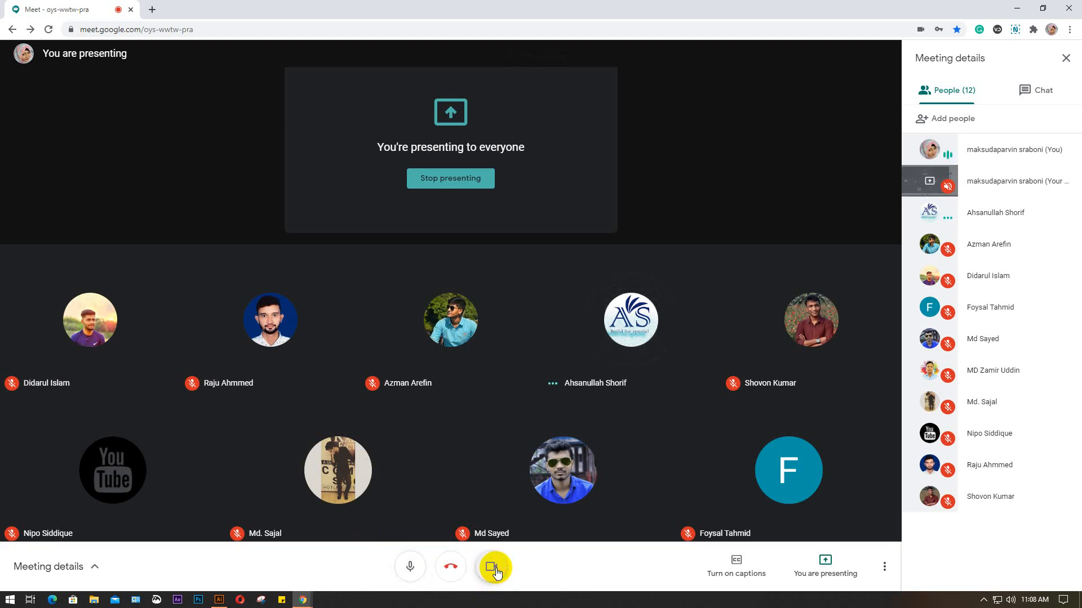
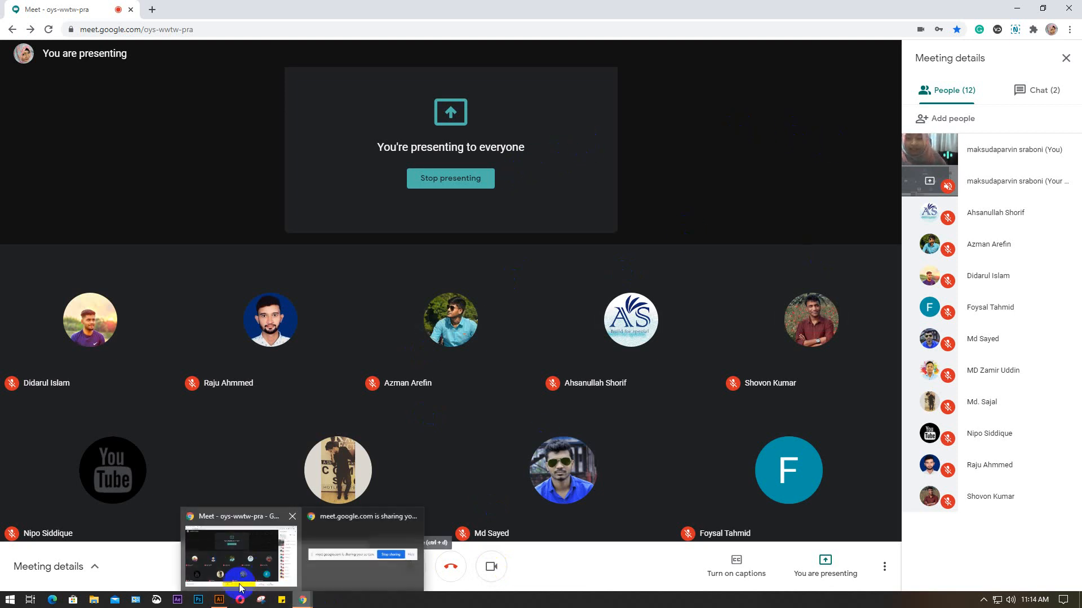
- Switch to Illustrator, move the nine-sided polygon to the artboard's upper-left corner, and delete a trial copy made beside it
left_click(219, 599)
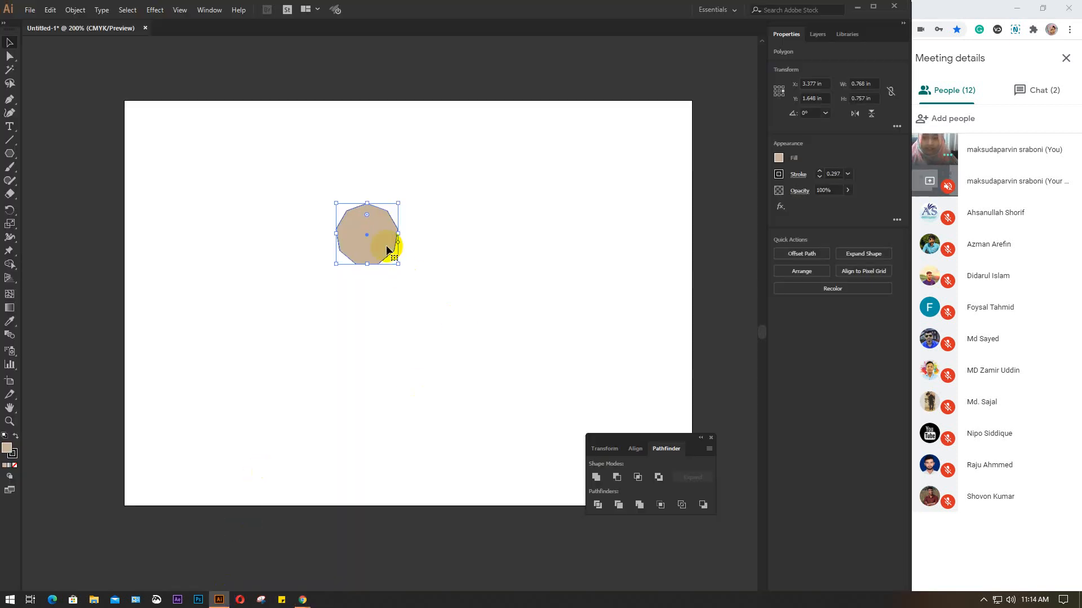
left_click_drag(384, 245, 255, 158)
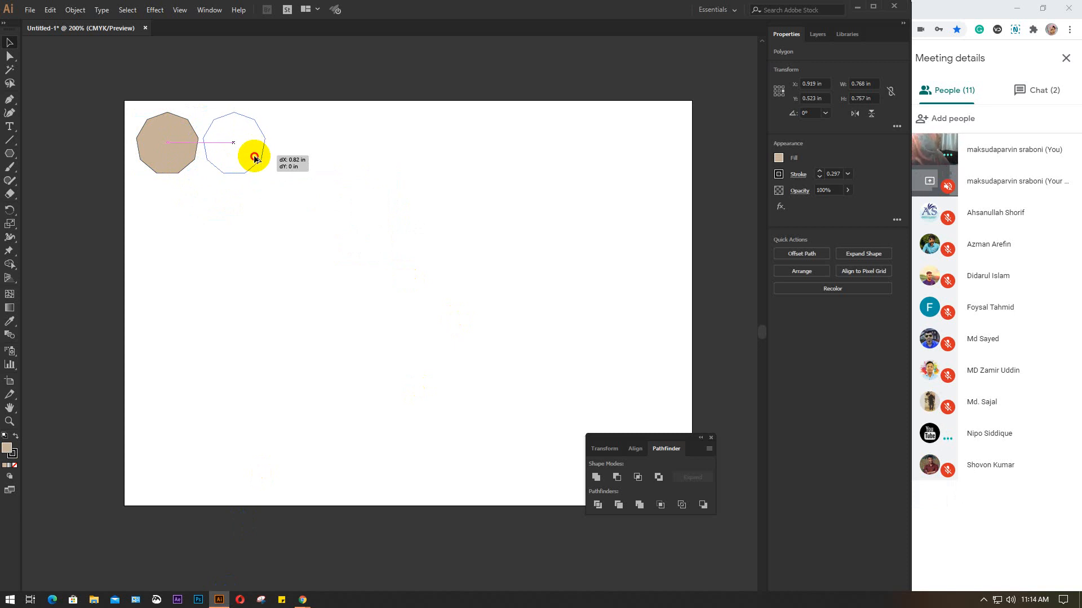
left_click_drag(254, 156, 254, 156)
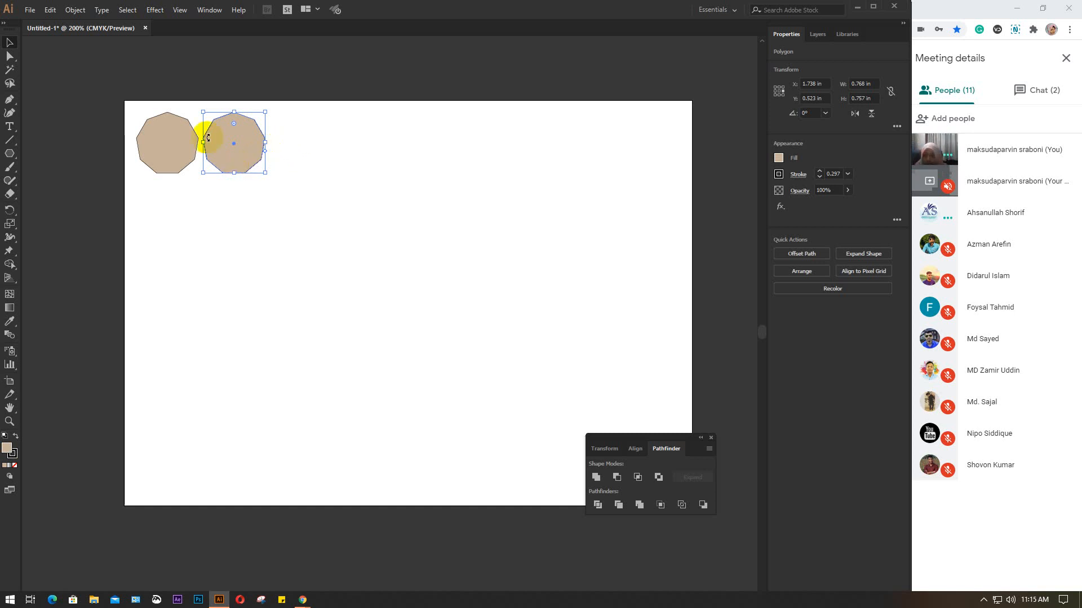
key("Delete")
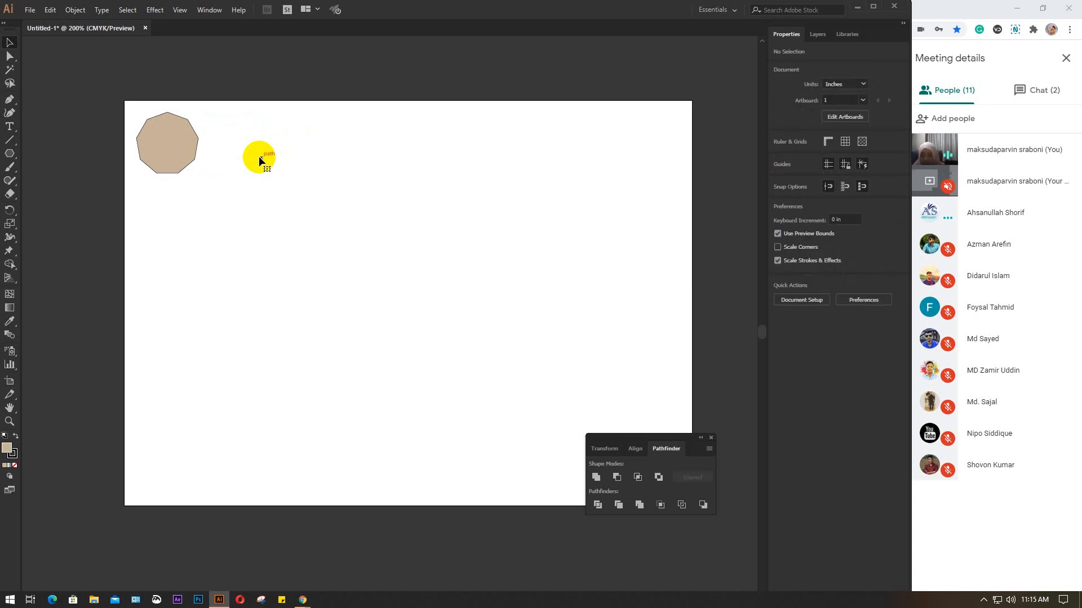
- Copy the polygon 0.82 in horizontally to its right and repeat the copy to make a row of eight
left_click(178, 148)
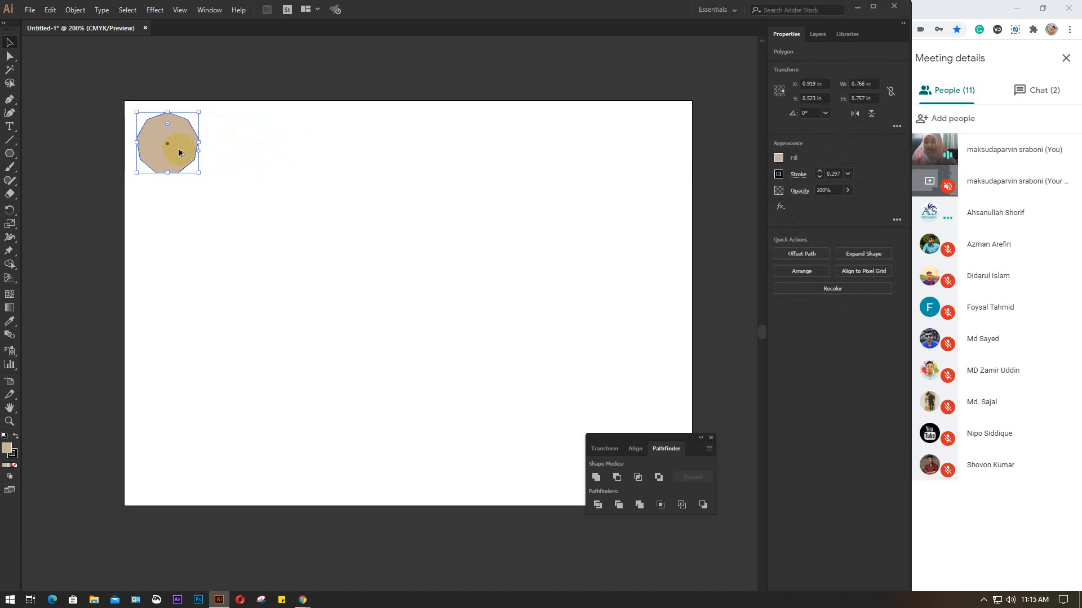
left_click_drag(178, 148, 245, 145)
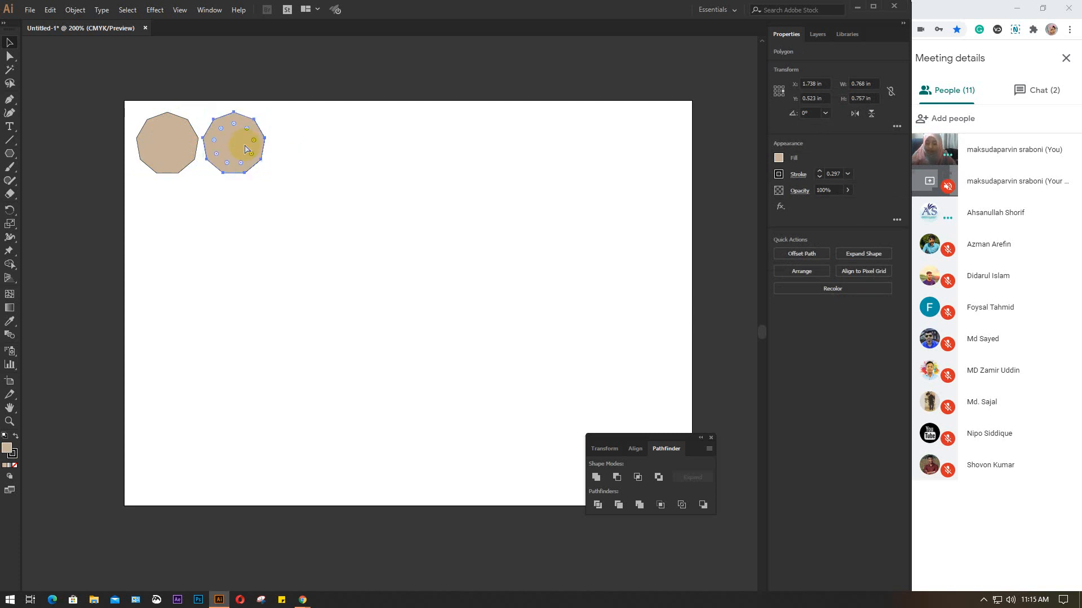
key("ctrl+d")
key("ctrl+d")
key("ctrl+d")
key("ctrl+d")
key("ctrl+d")
key("ctrl+d")
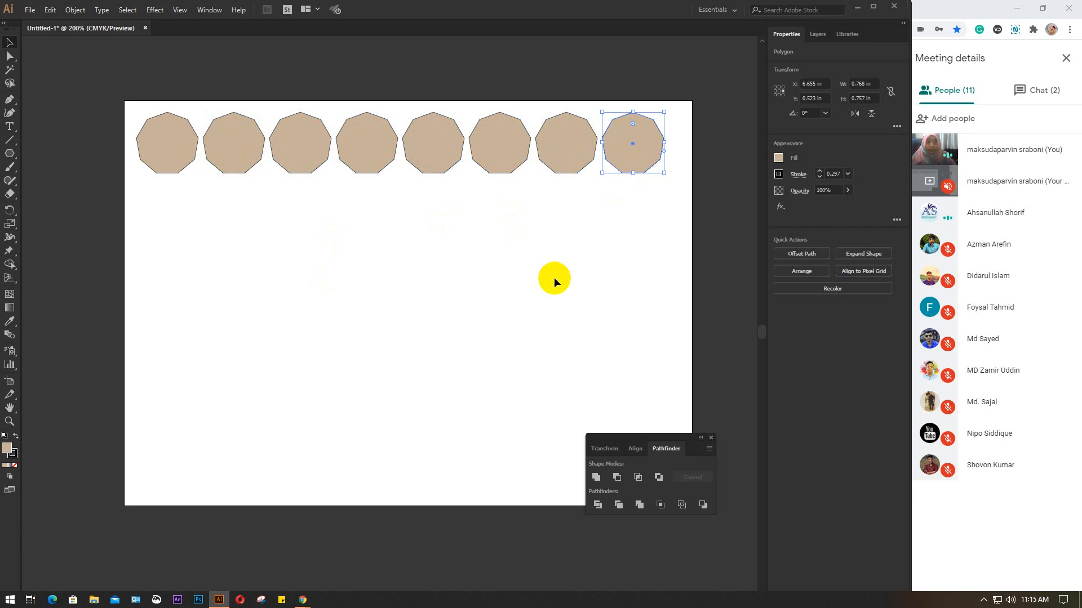
- Copy the whole polygon row about 0.42 in right and 0.69 in down, and repeat it to make seven staggered rows
left_click_drag(655, 238, 205, 202)
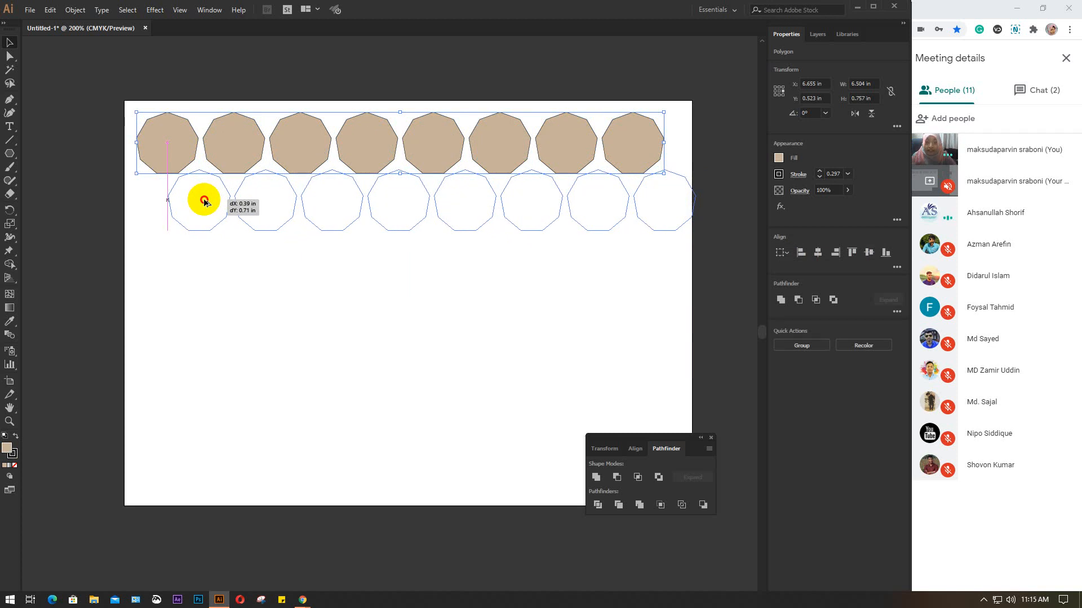
left_click_drag(205, 202, 205, 198)
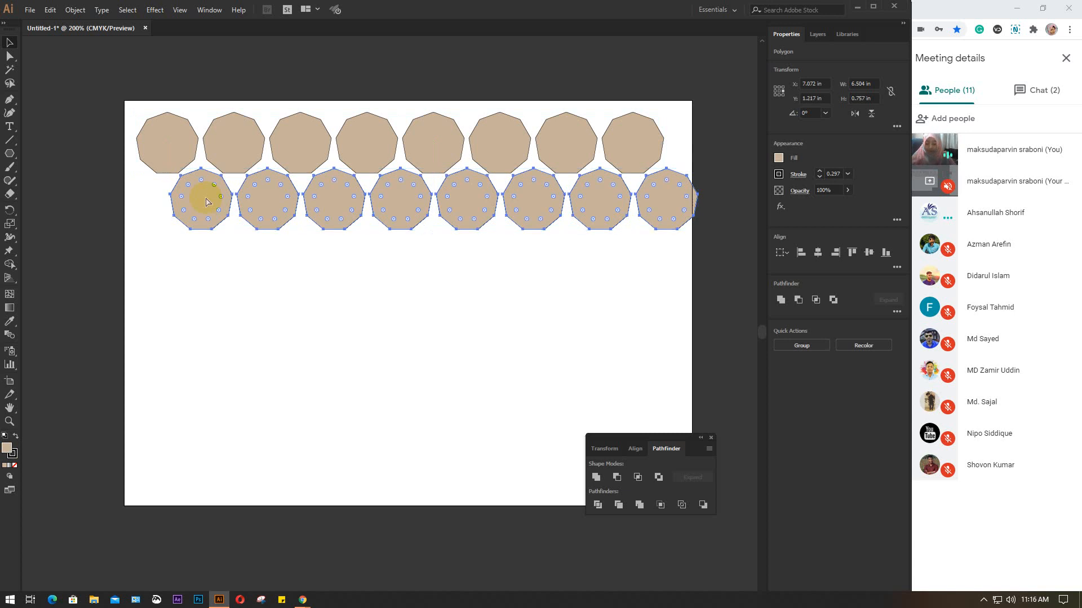
key("ctrl+d")
key("ctrl+d")
key("ctrl+d")
key("ctrl+d")
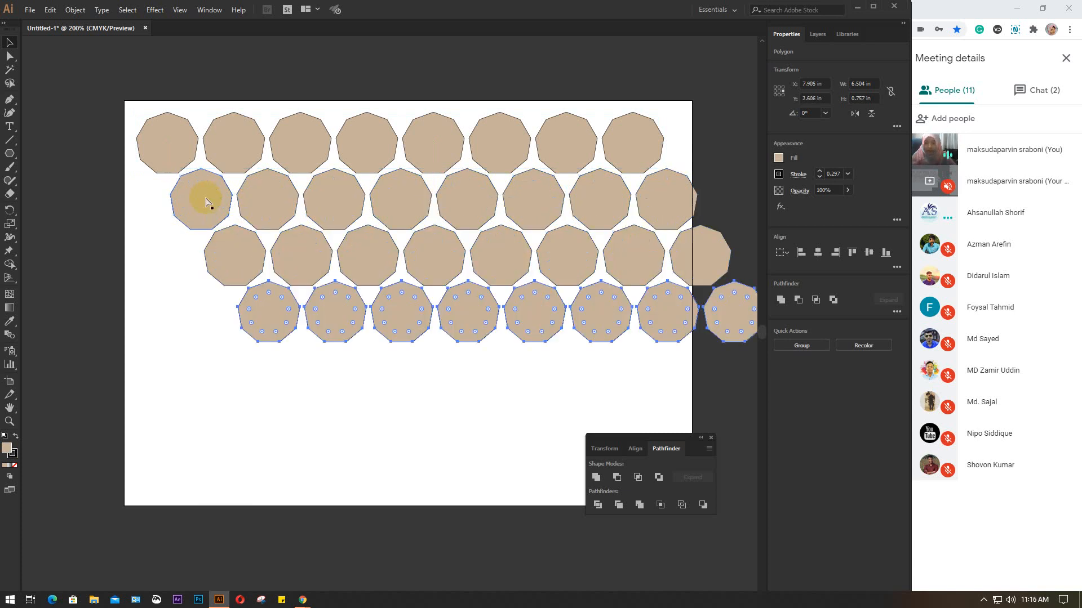
key("ctrl+d")
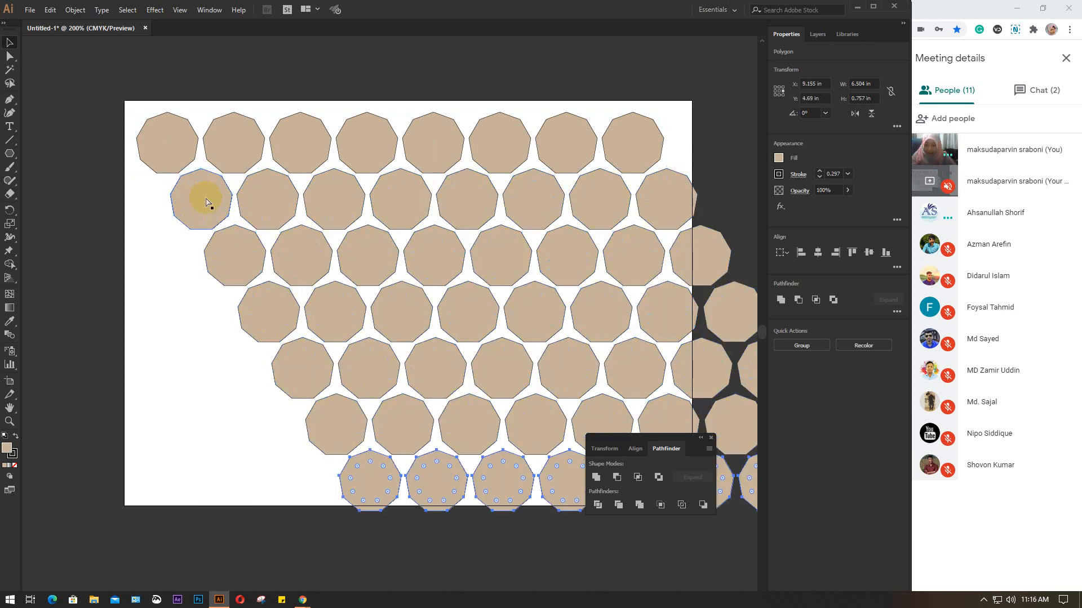
- Select the polygons overhanging the artboard's right edge and copy them 6.6 in horizontally left to fill the empty left side
key("ctrl+minus")
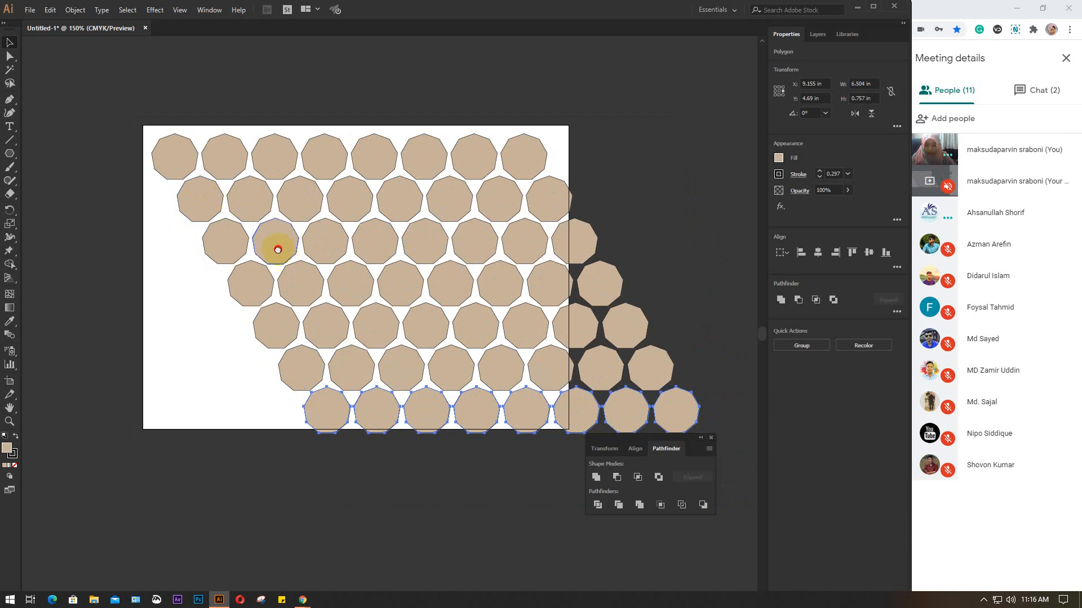
left_click_drag(278, 244, 241, 194)
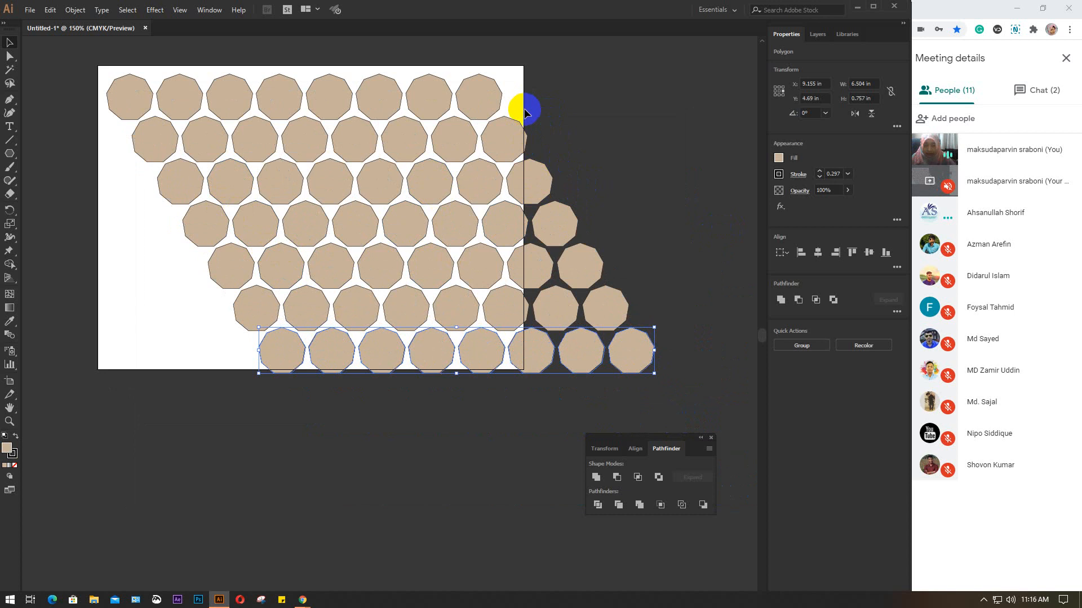
left_click_drag(511, 105, 669, 406)
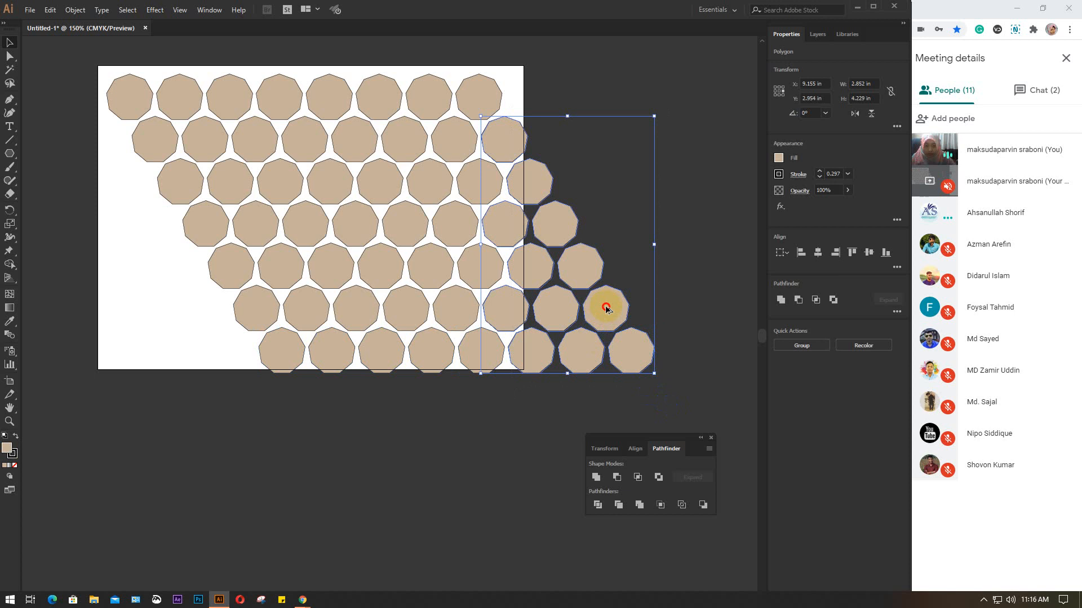
left_click_drag(605, 305, 204, 311)
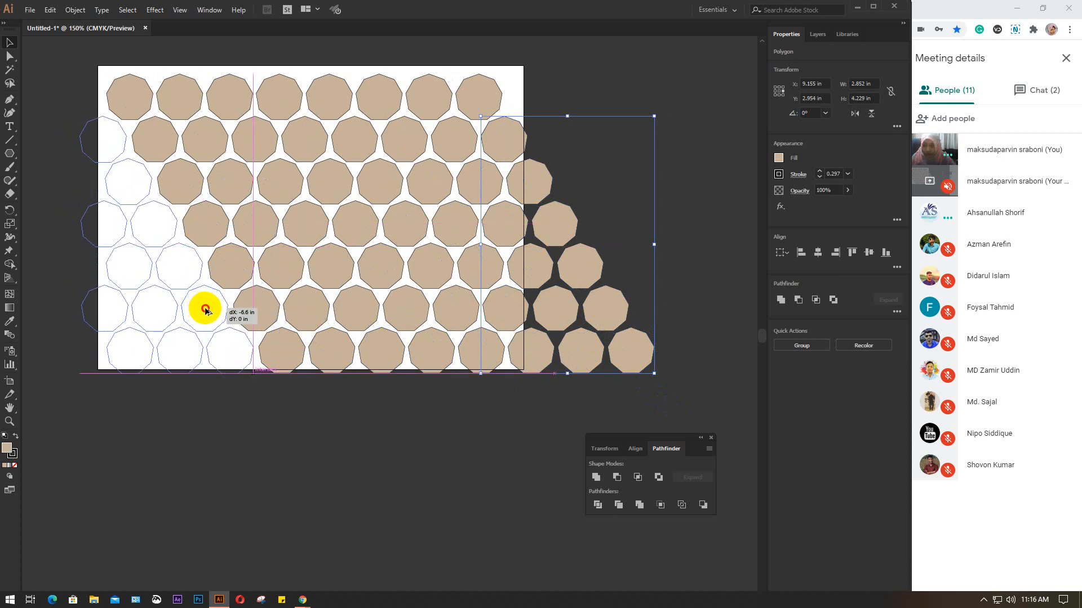
left_click_drag(206, 310, 205, 310)
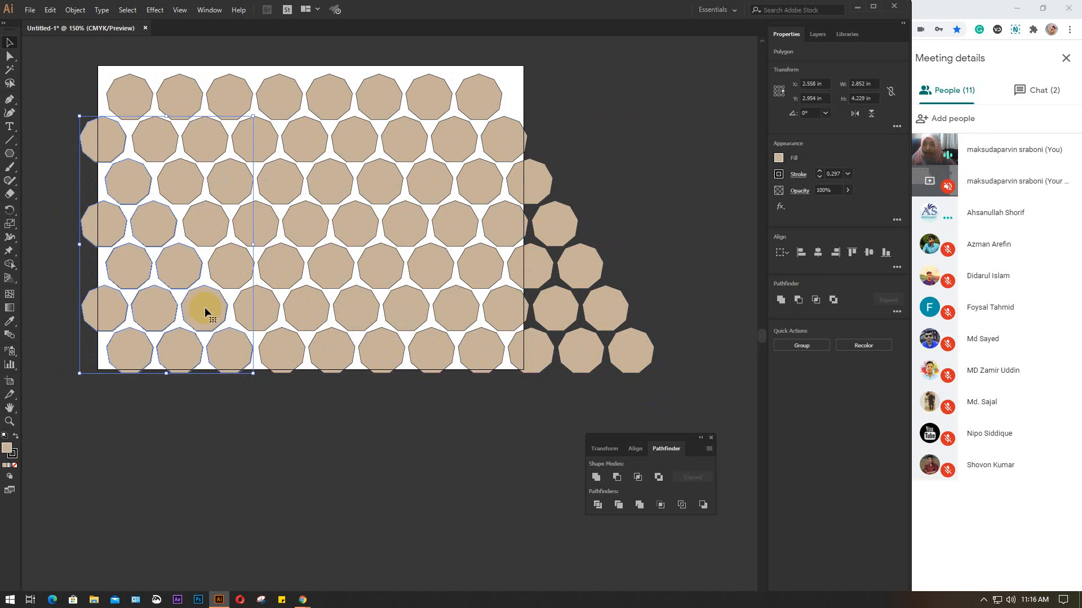
- Delete the surplus polygons beyond the artboard's right edge and scale the remaining pattern down to about 6.27 by 3.95 in
left_click_drag(576, 158, 658, 381)
key("Delete")
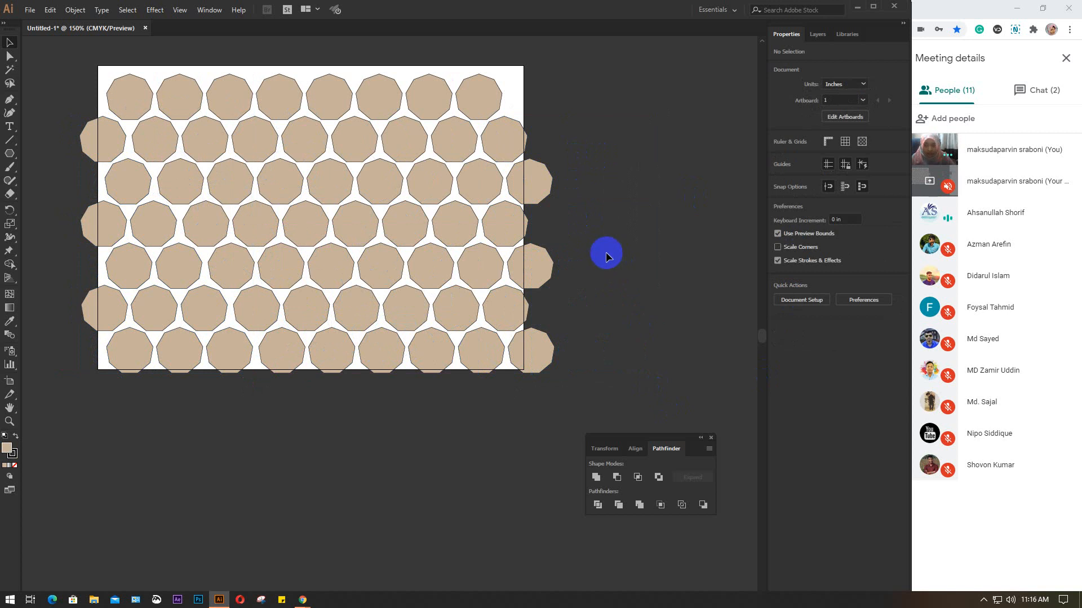
left_click_drag(66, 69, 563, 389)
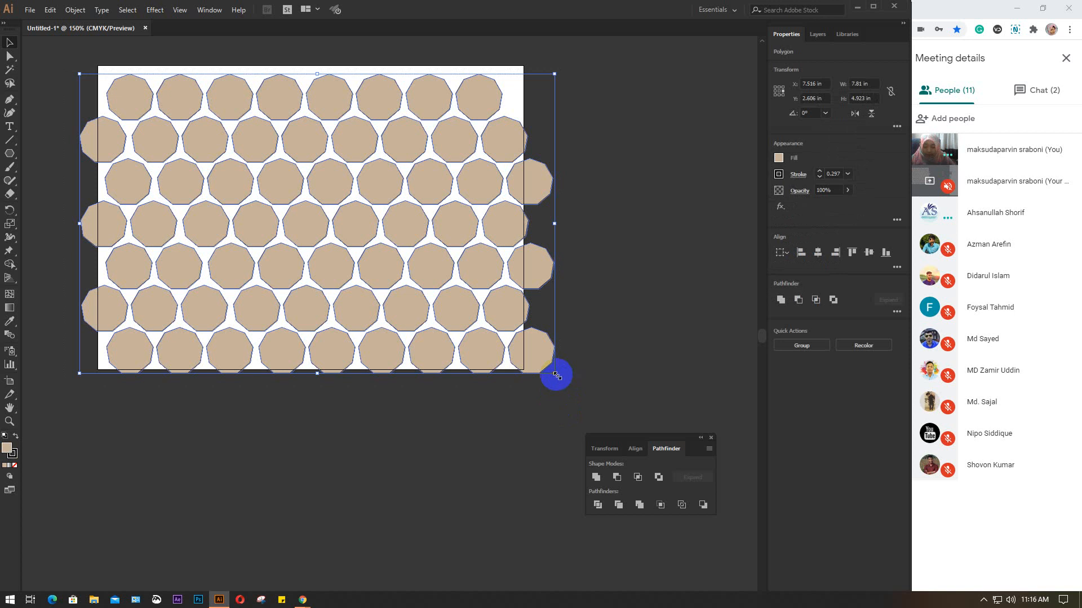
left_click_drag(556, 374, 537, 357)
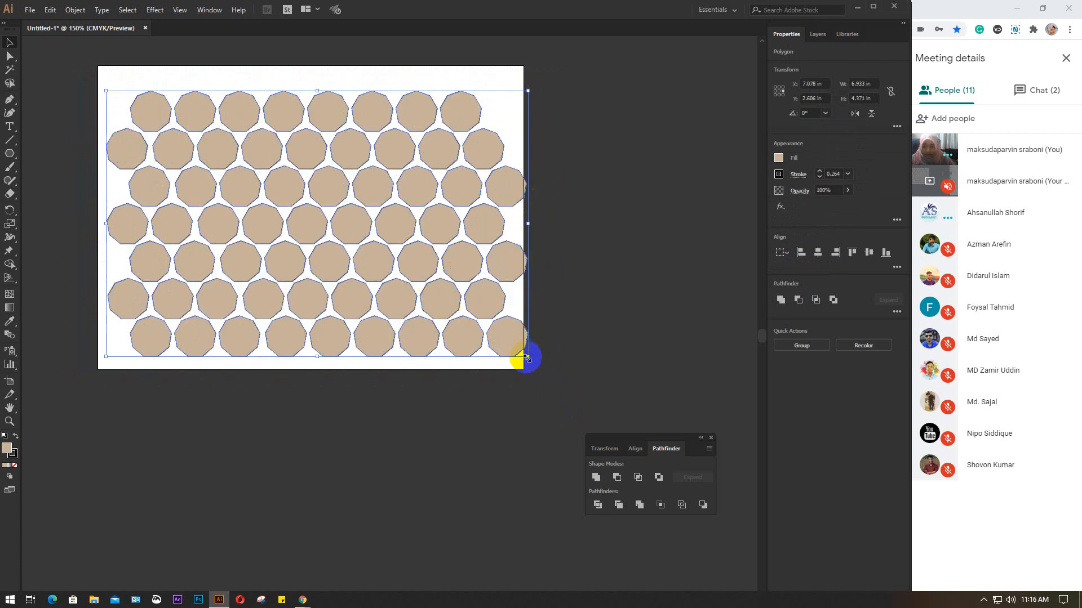
left_click_drag(525, 358, 507, 343)
scroll(370, 295, "up", 3)
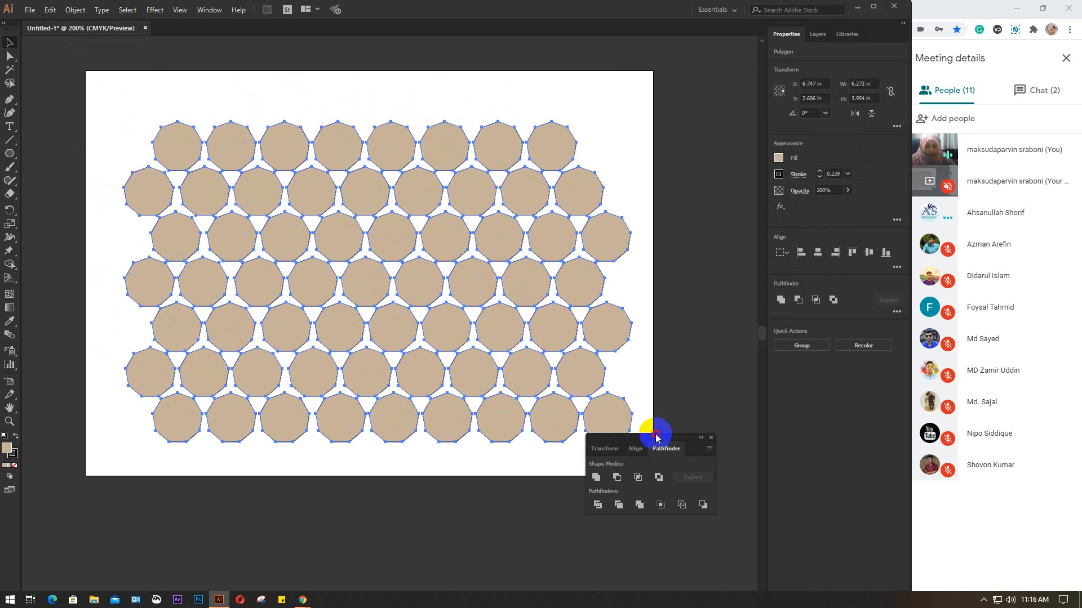
- Collapse the floating Transform, Align and Pathfinder panel group and close it
left_click_drag(652, 434, 760, 454)
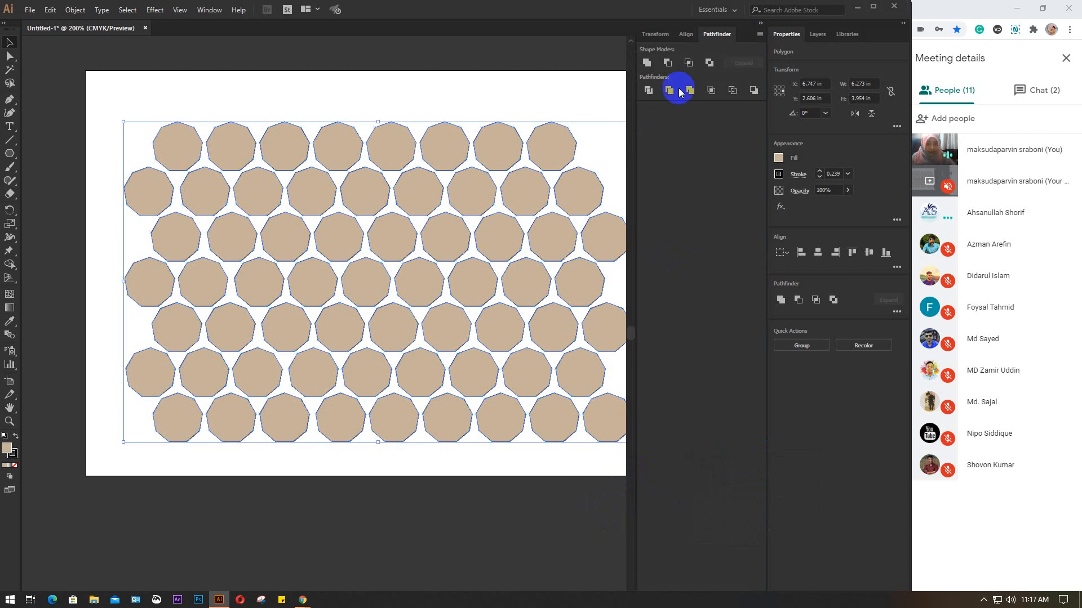
left_click(759, 34)
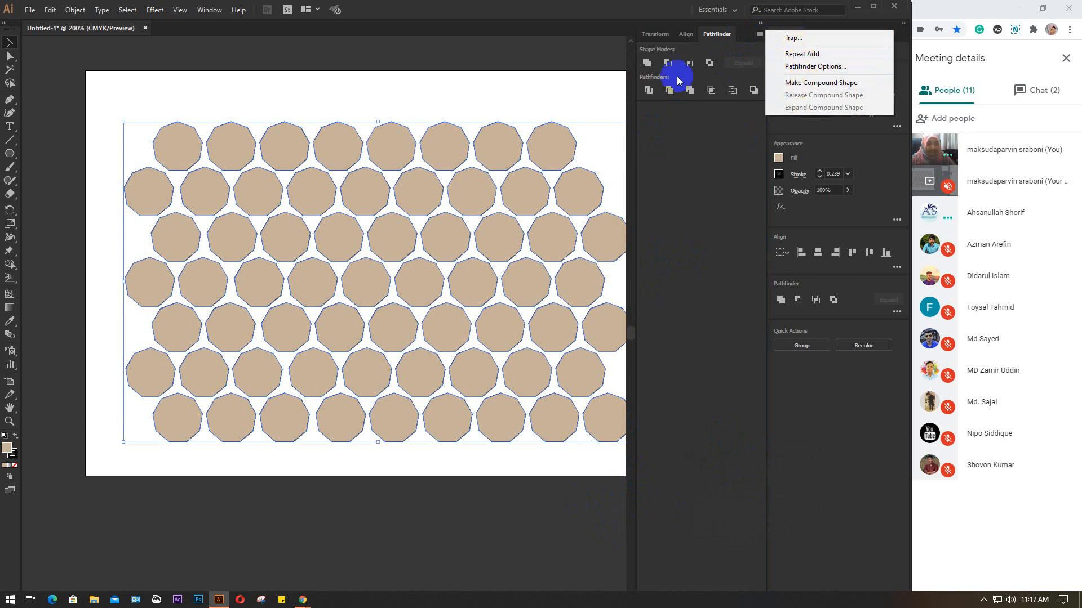
left_click(761, 24)
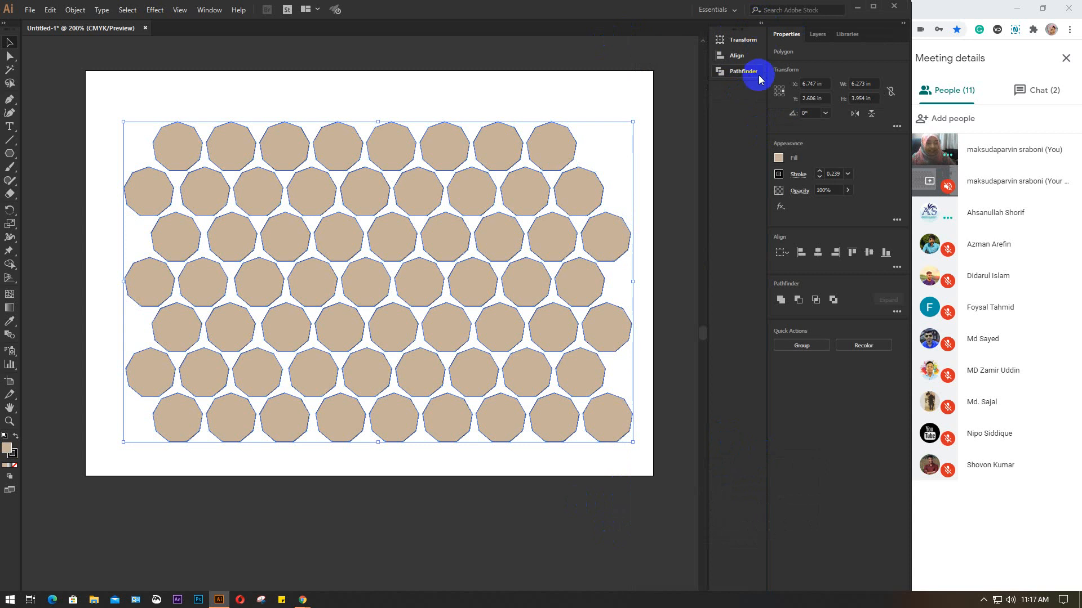
left_click_drag(748, 28, 736, 85)
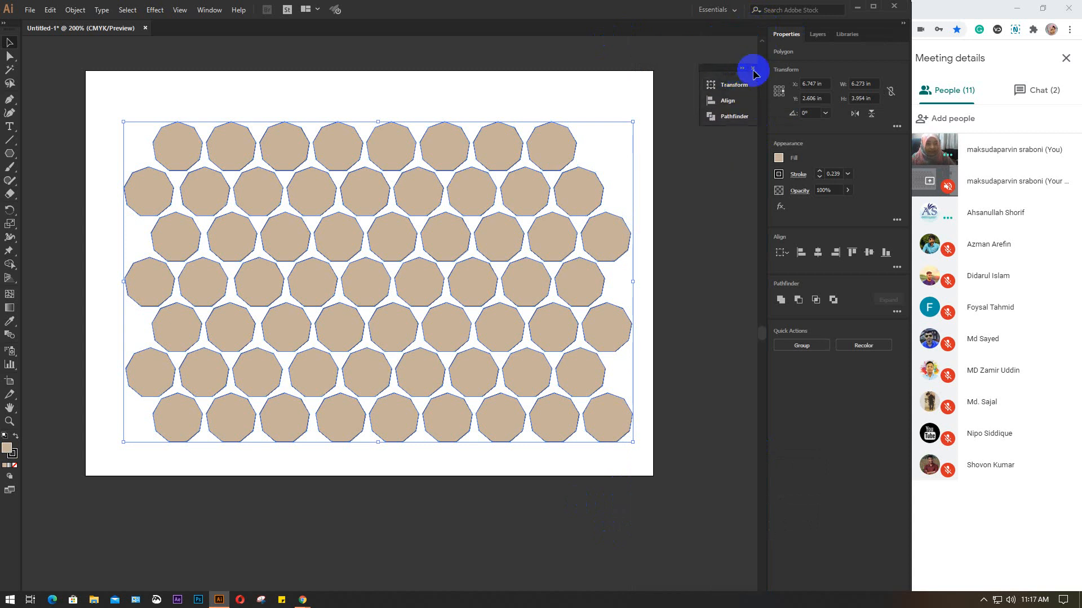
left_click(753, 67)
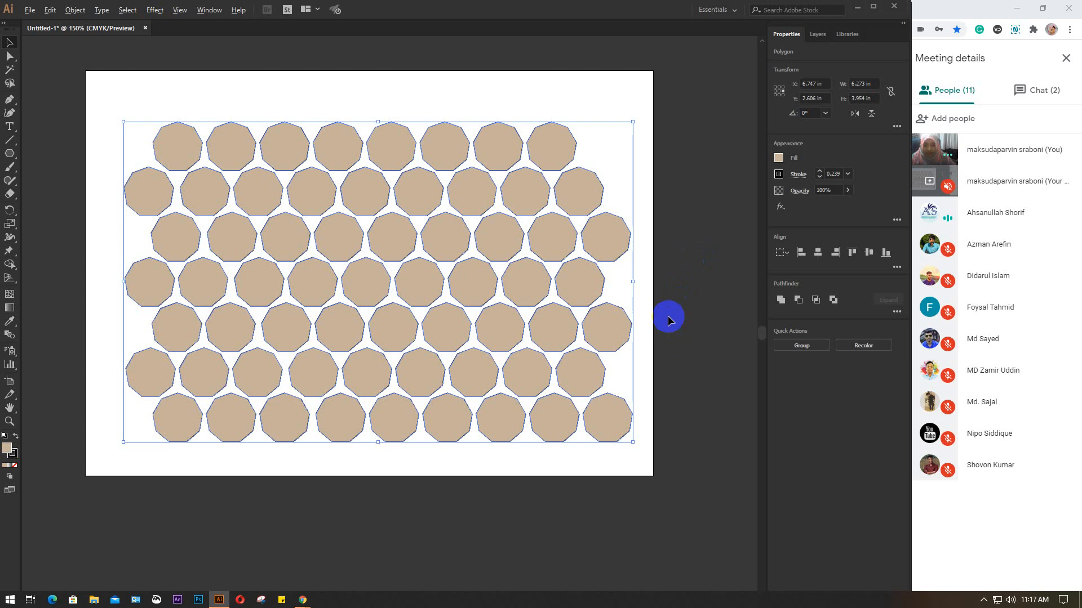
- Delete the bottom row's last polygon and add copies at the ends of the third, fourth and fifth rows to balance the outline
left_click_drag(675, 323, 640, 298)
left_click(657, 282)
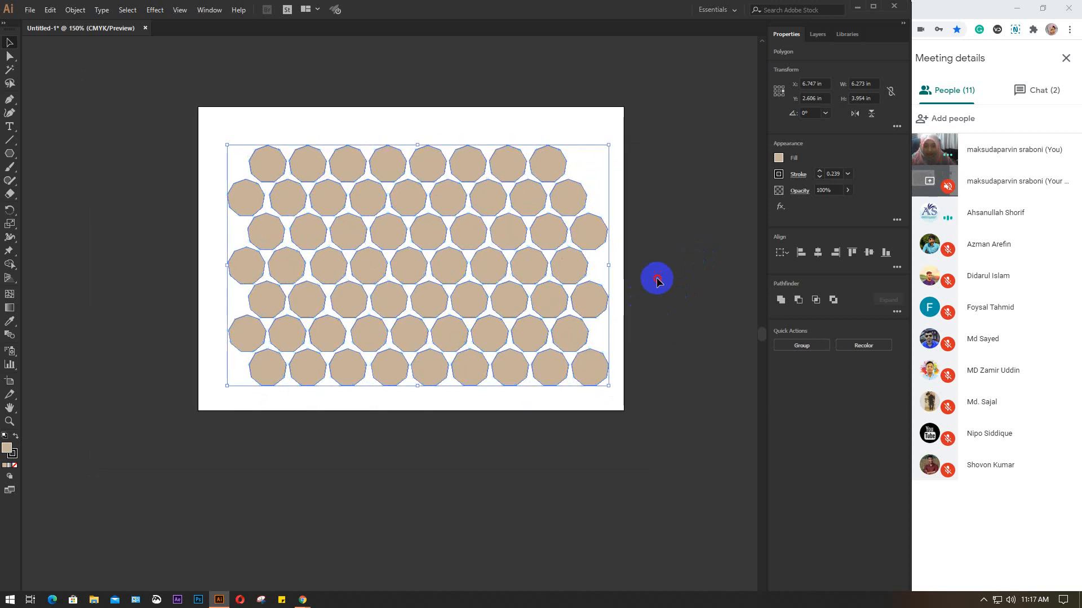
left_click(587, 364)
key("Delete")
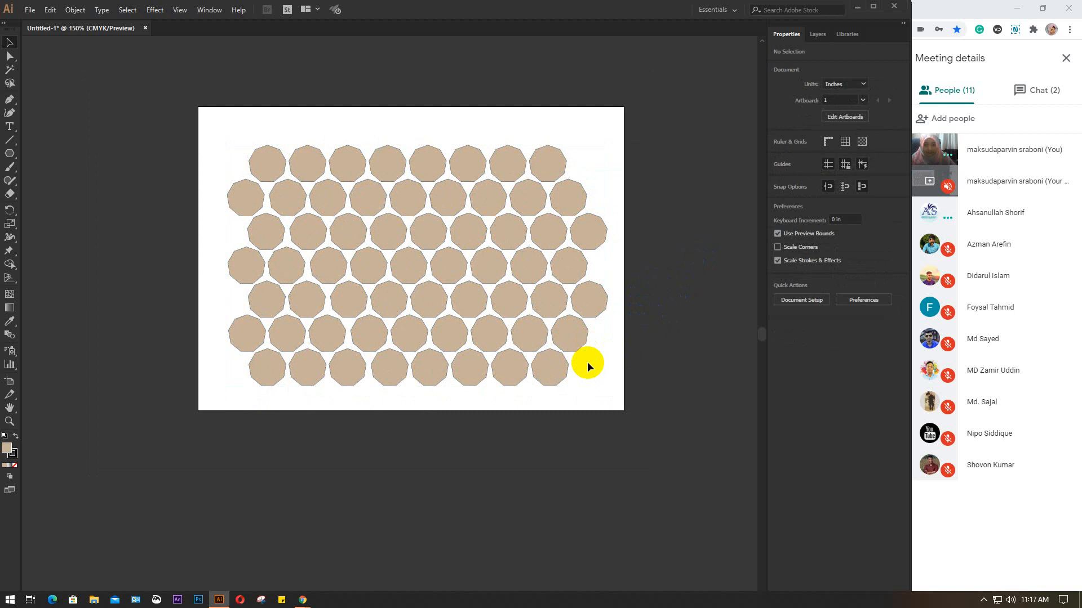
left_click(257, 302)
left_click_drag(270, 304, 212, 241)
key("Delete")
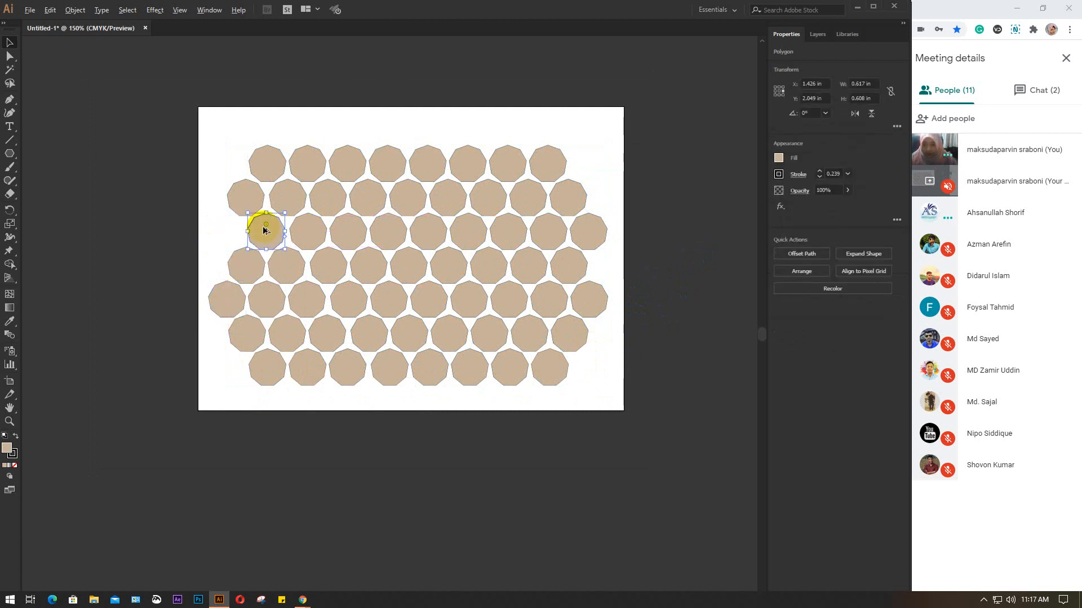
left_click_drag(267, 242, 206, 275)
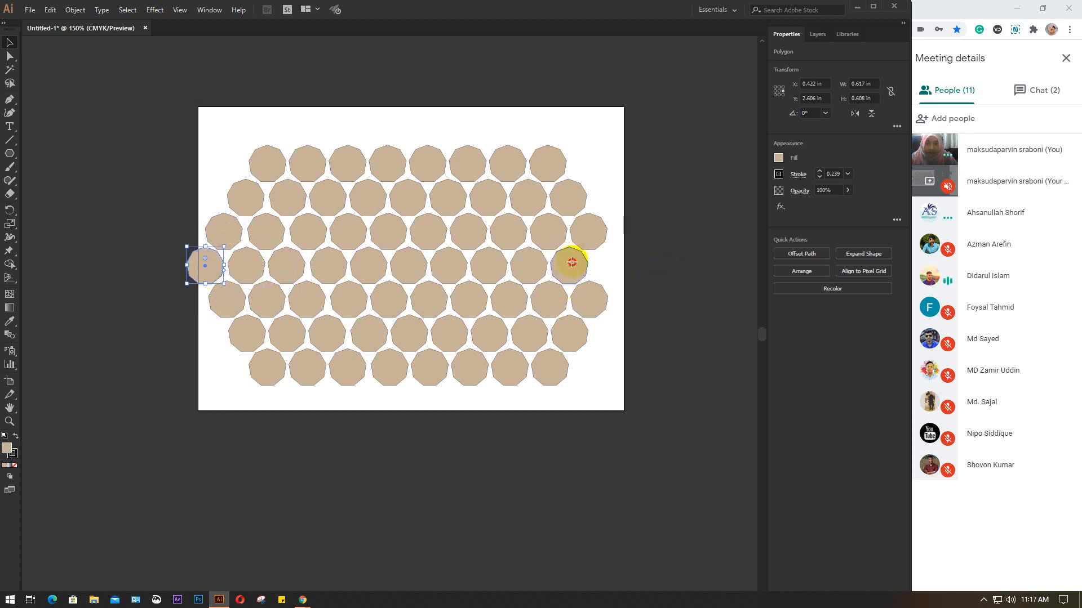
left_click_drag(562, 268, 602, 270)
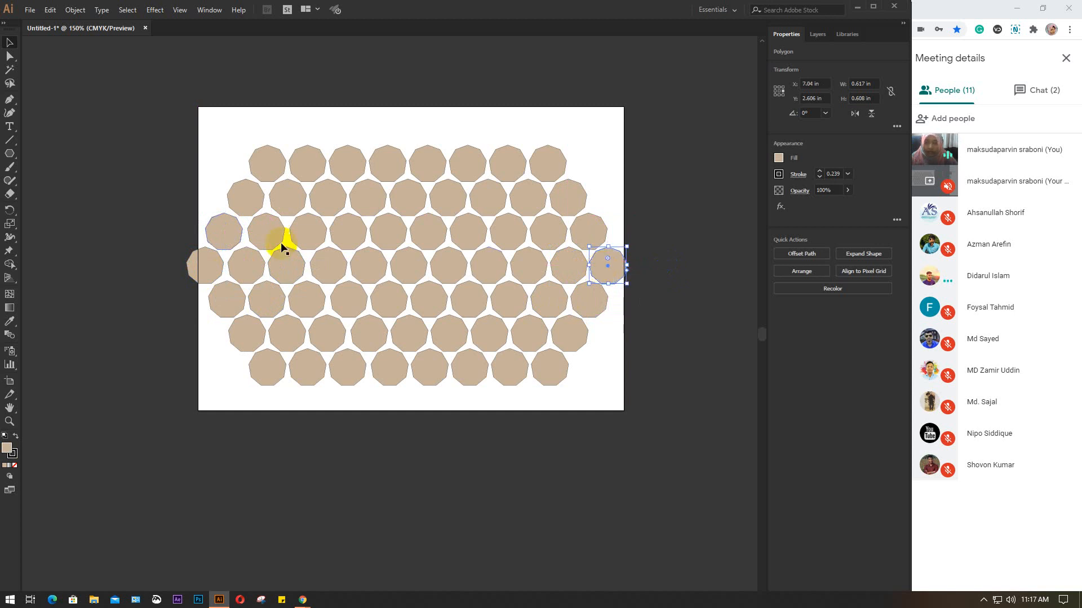
- Scale the whole polygon pattern to about 6.49 by 3.55 in and move it near the artboard's centre
left_click(189, 108)
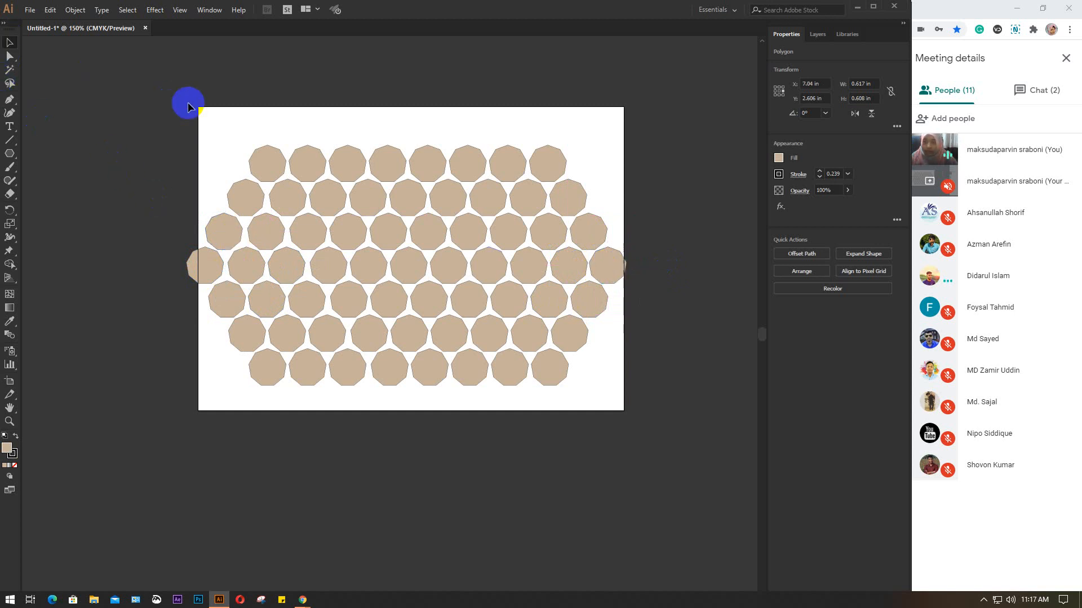
left_click_drag(147, 128, 598, 369)
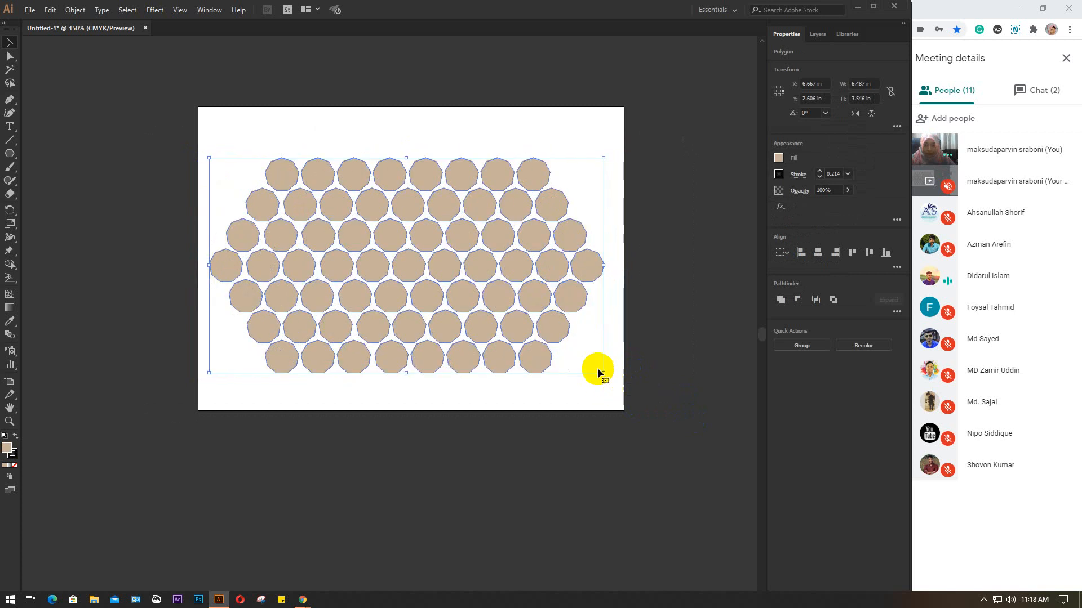
left_click_drag(474, 271, 481, 271)
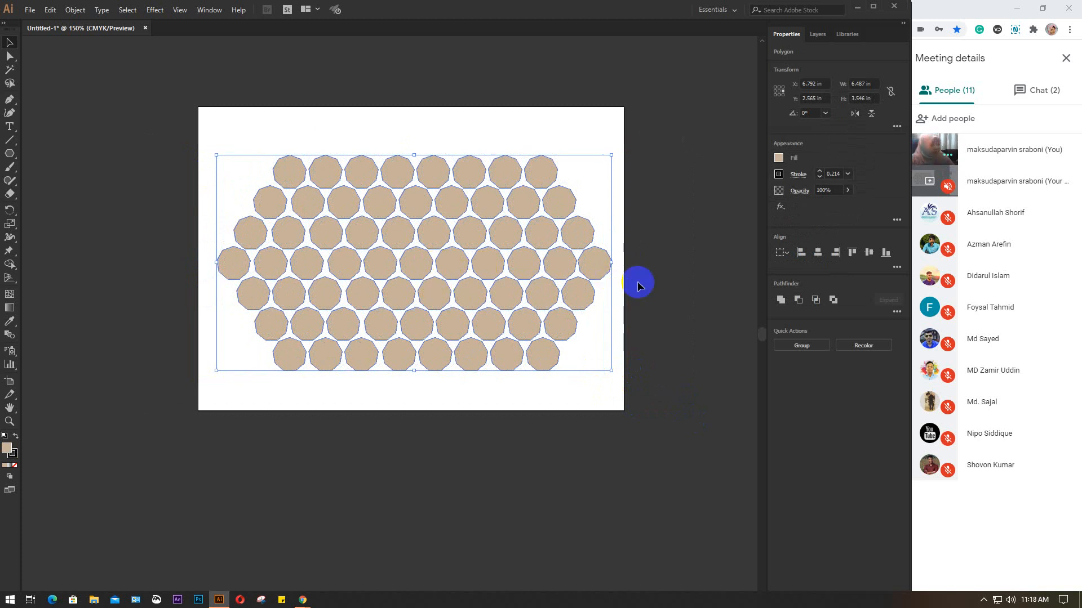
left_click(646, 261)
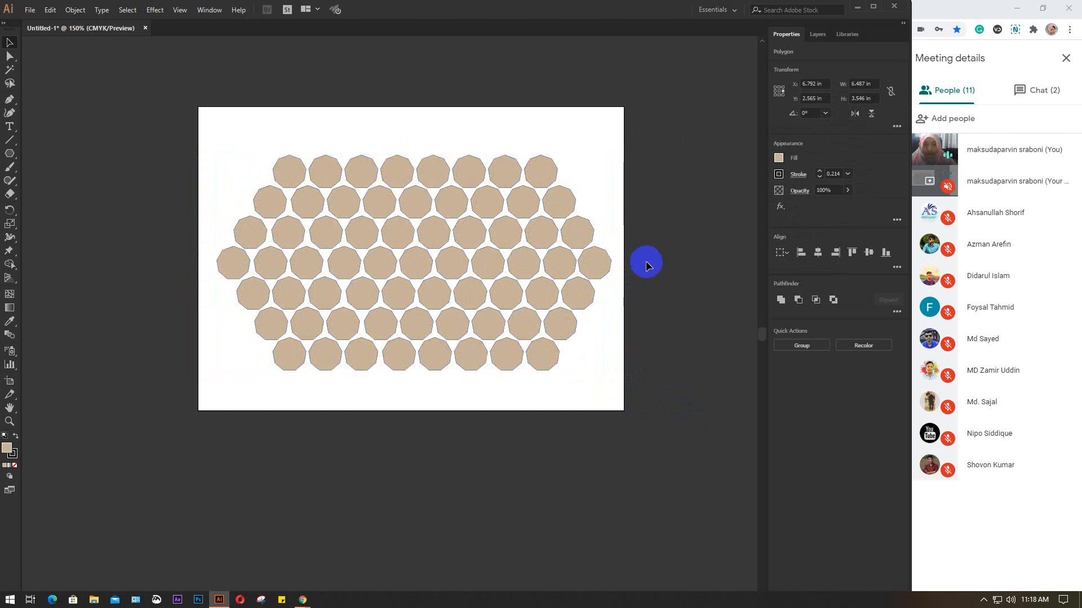
- Switch to File Explorer and place young-girl-student-smiling_101969-599 from the Desktop's class folder into the Illustrator document
left_click(93, 600)
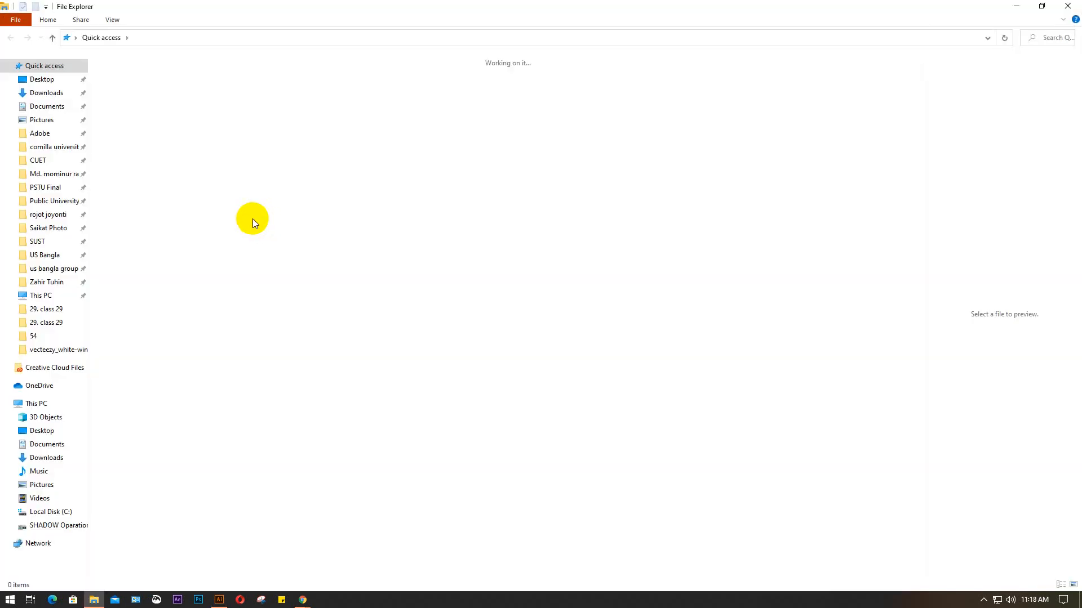
left_click(42, 78)
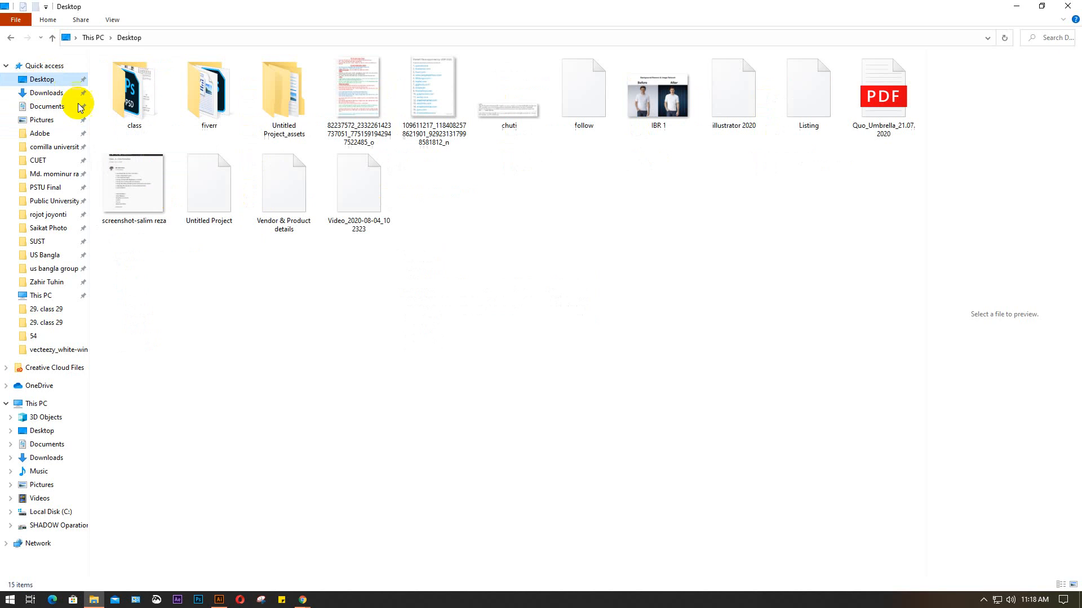
double_click(143, 90)
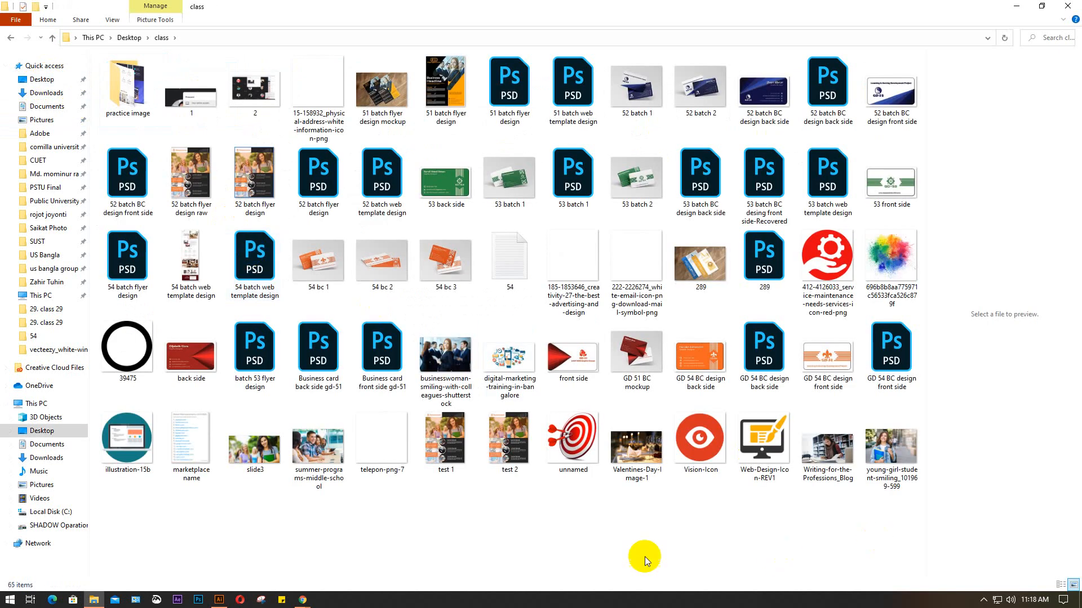
left_click(254, 444)
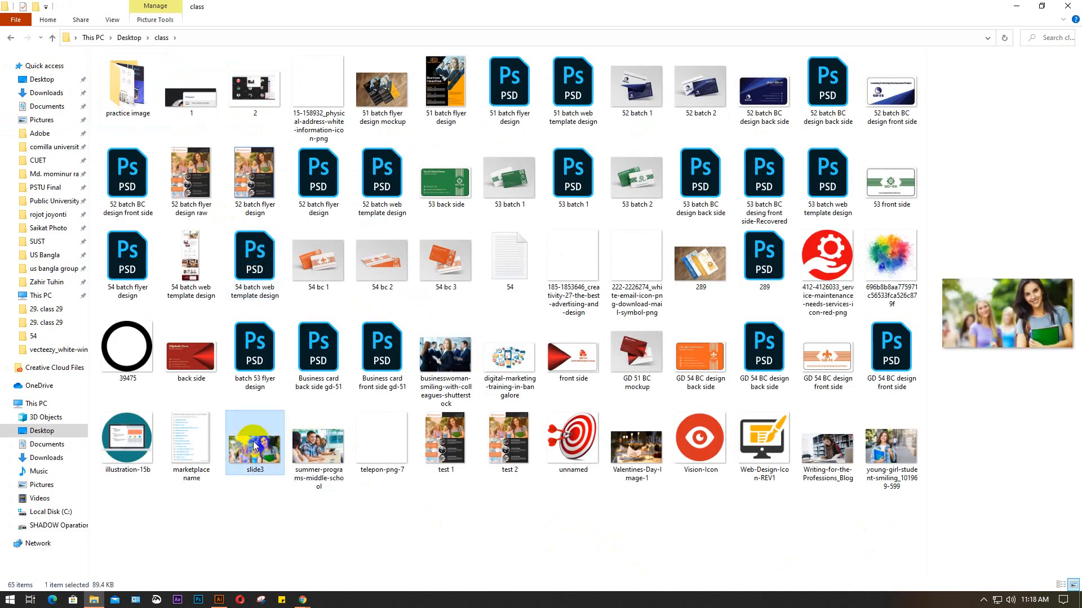
left_click(889, 450)
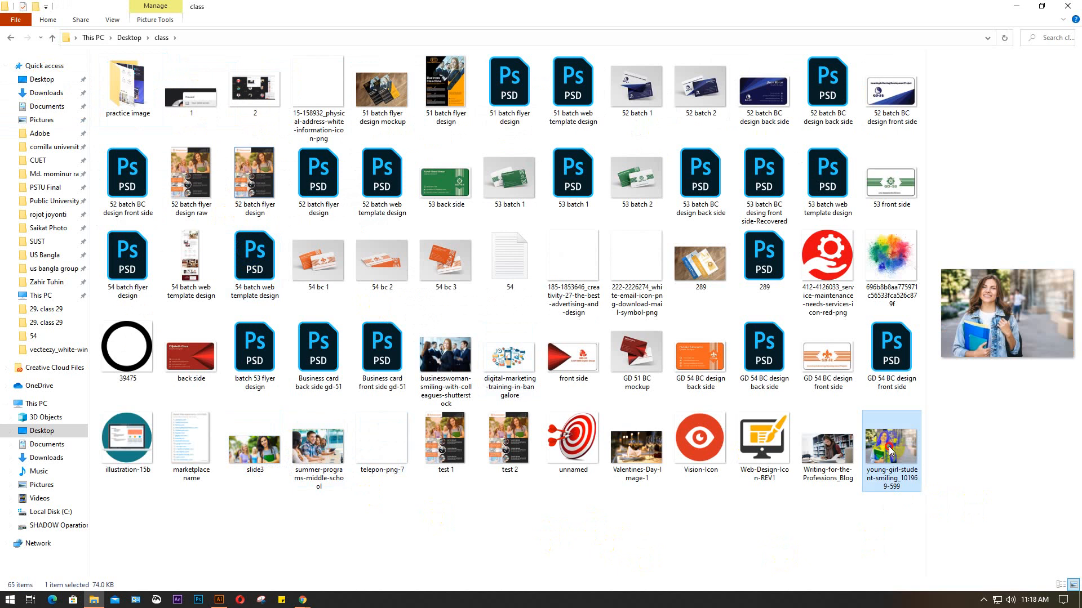
left_click_drag(888, 450, 372, 350)
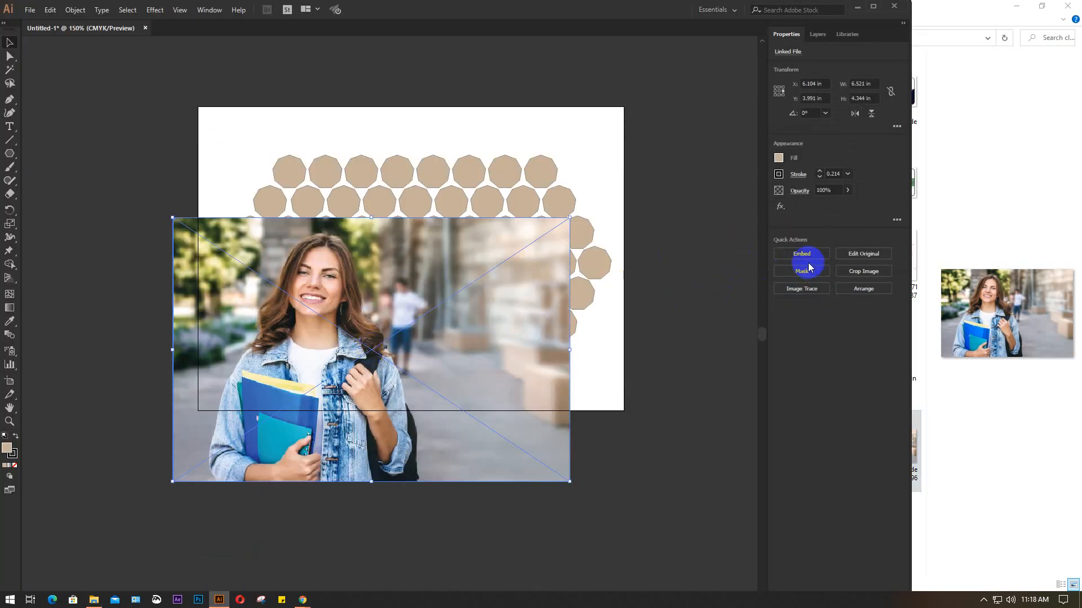
- Embed the placed photo, move it over the polygon pattern and send it to the back
left_click(808, 255)
left_click_drag(419, 396, 479, 292)
right_click(479, 293)
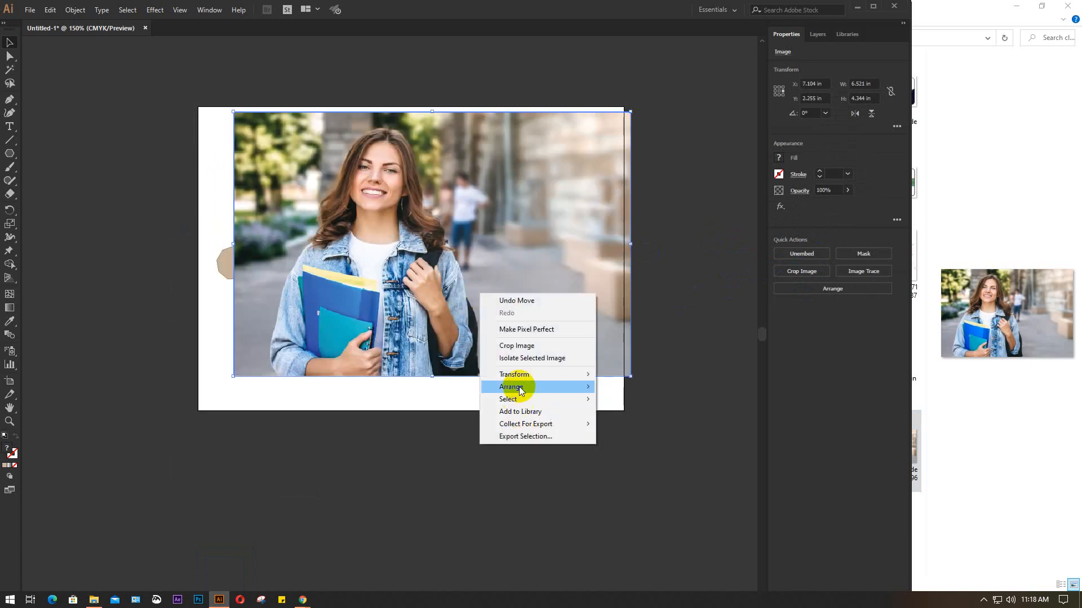
mouse_move(519, 386)
left_click(625, 424)
left_click(553, 442)
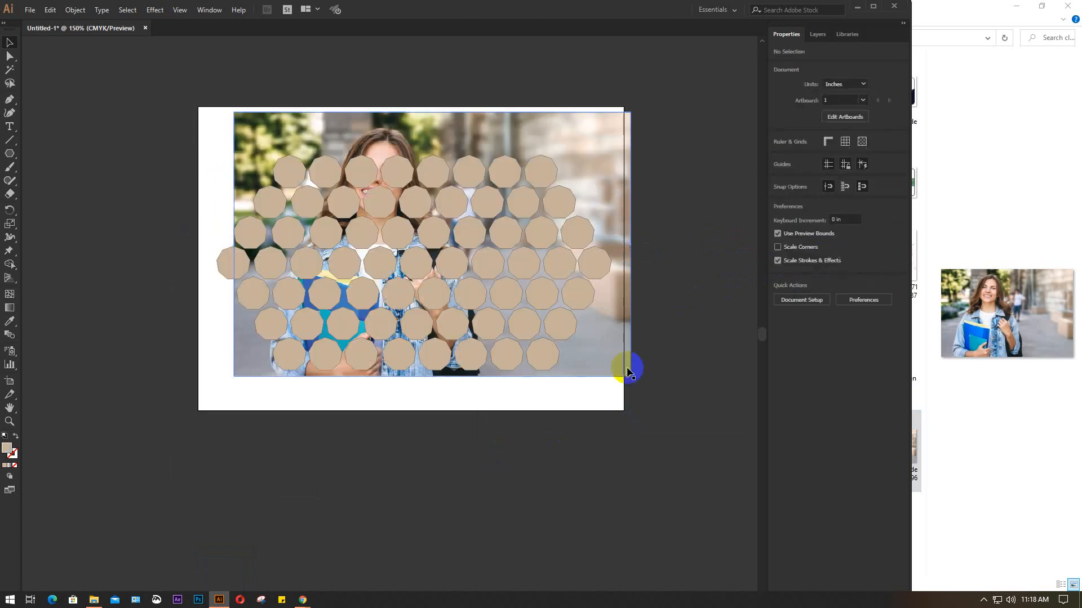
- Enlarge the photo to about 6.7 by 4.46 in and position it behind the polygon pattern
left_click_drag(616, 361, 611, 401)
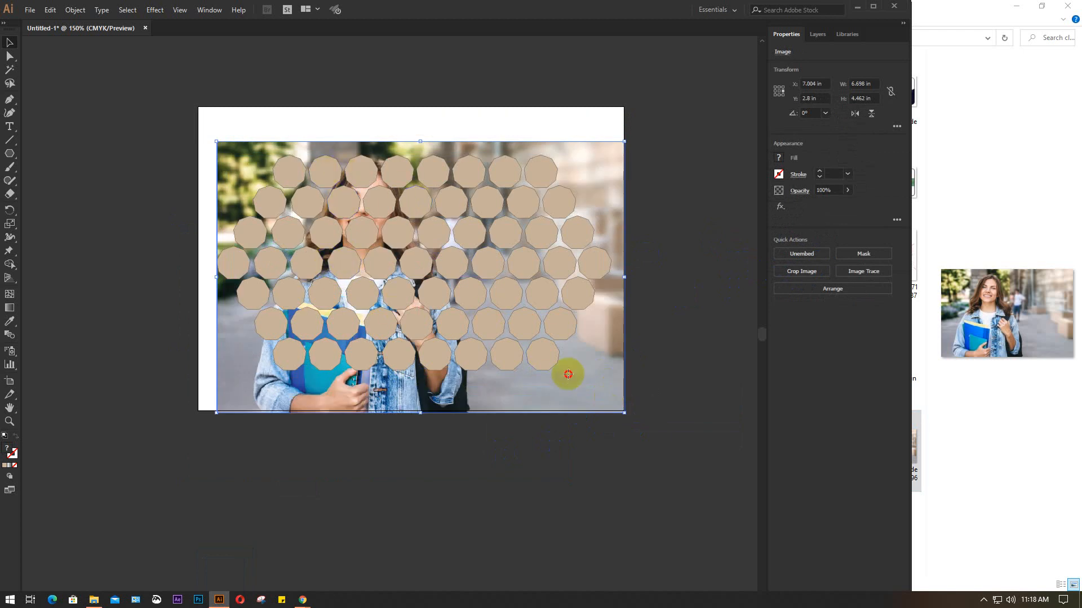
left_click_drag(567, 376, 560, 381)
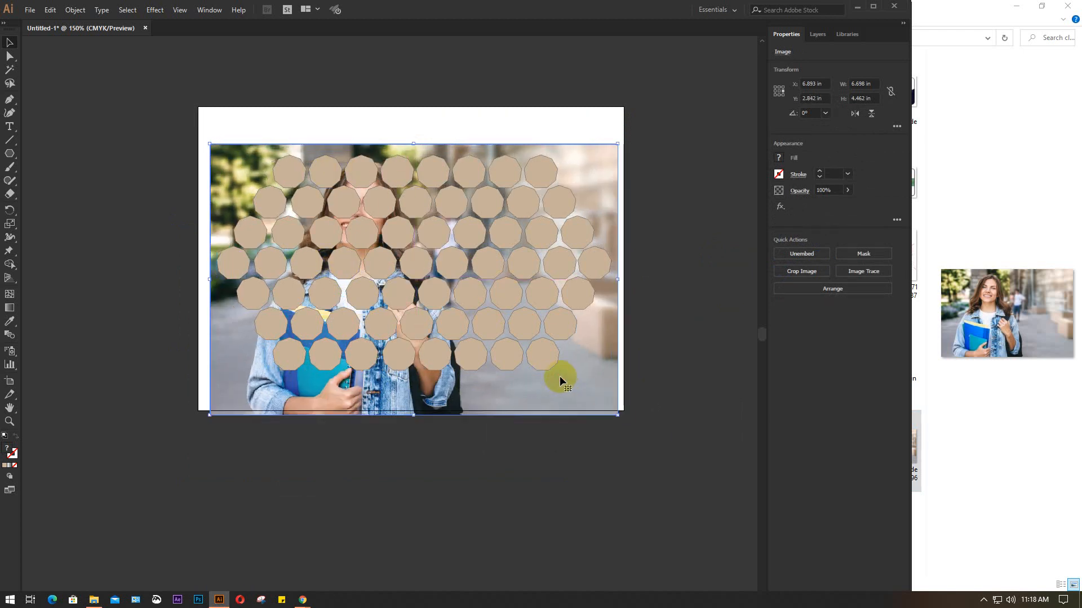
left_click(477, 484)
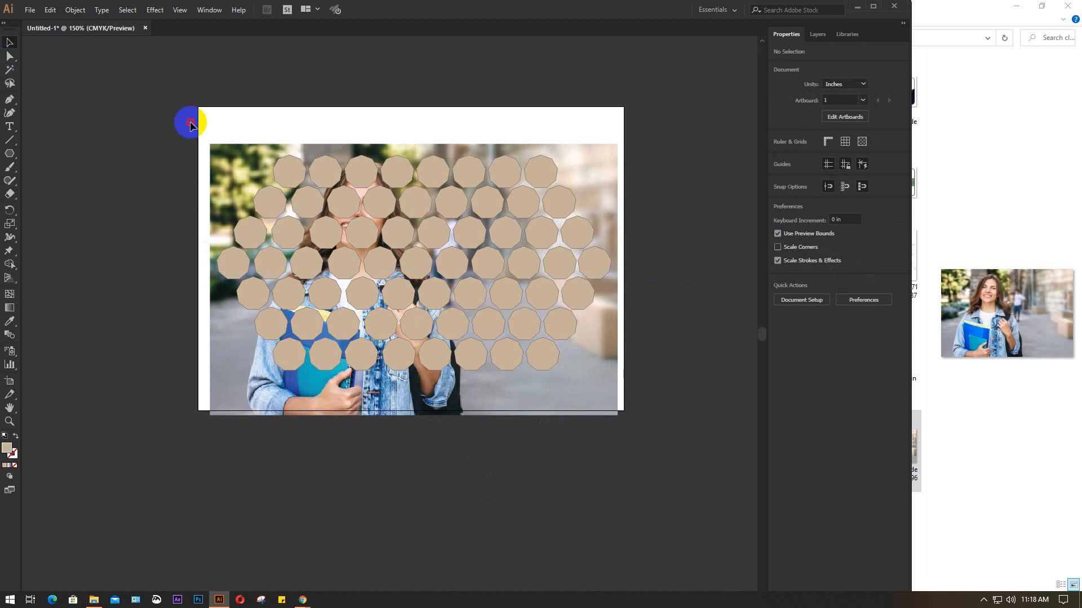
- Try to make a clipping mask from the photo and all the separate polygons
left_click_drag(190, 122, 632, 459)
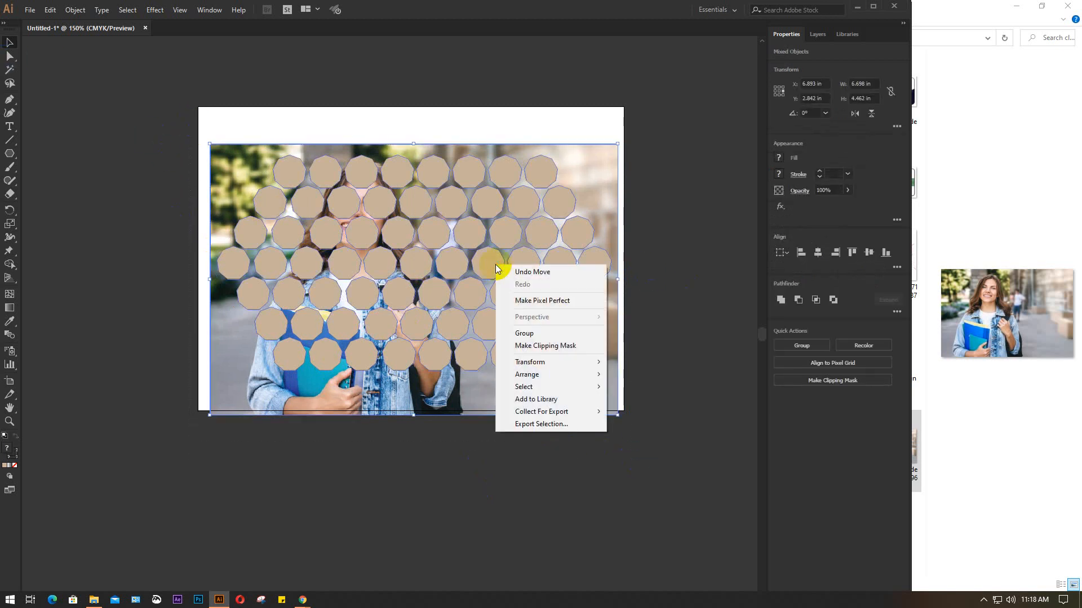
right_click(496, 265)
left_click(537, 345)
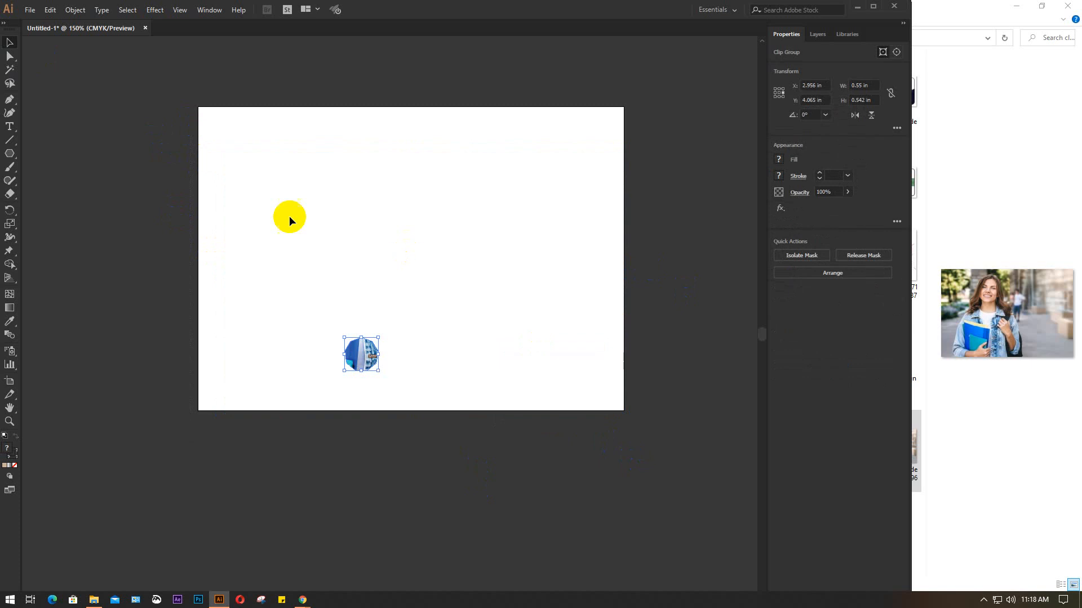
- Undo the clipping mask and delete the photo from behind the polygons
left_click(681, 347)
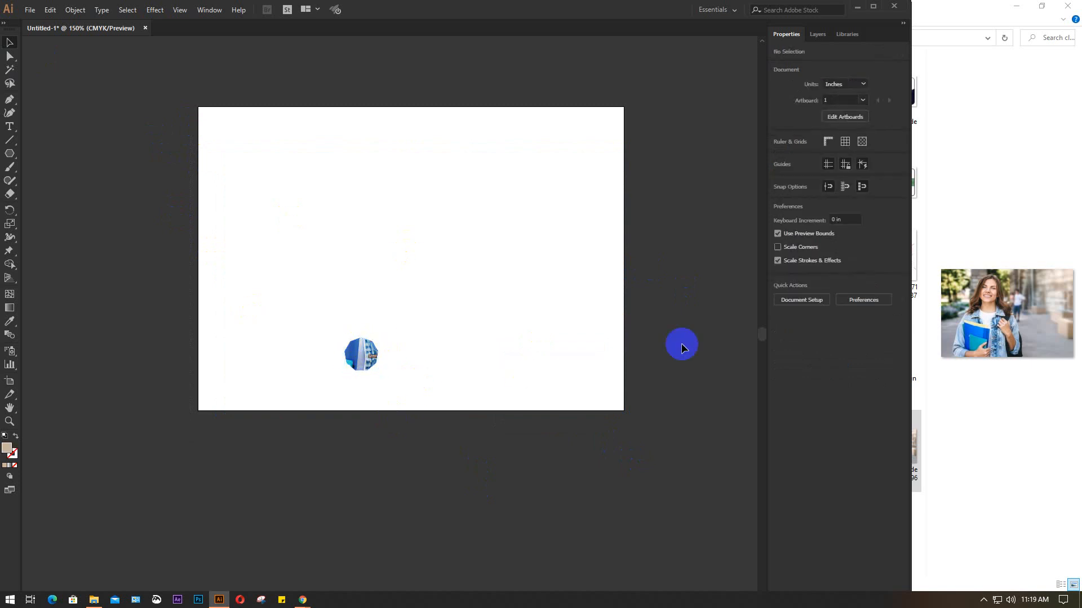
key("ctrl+z")
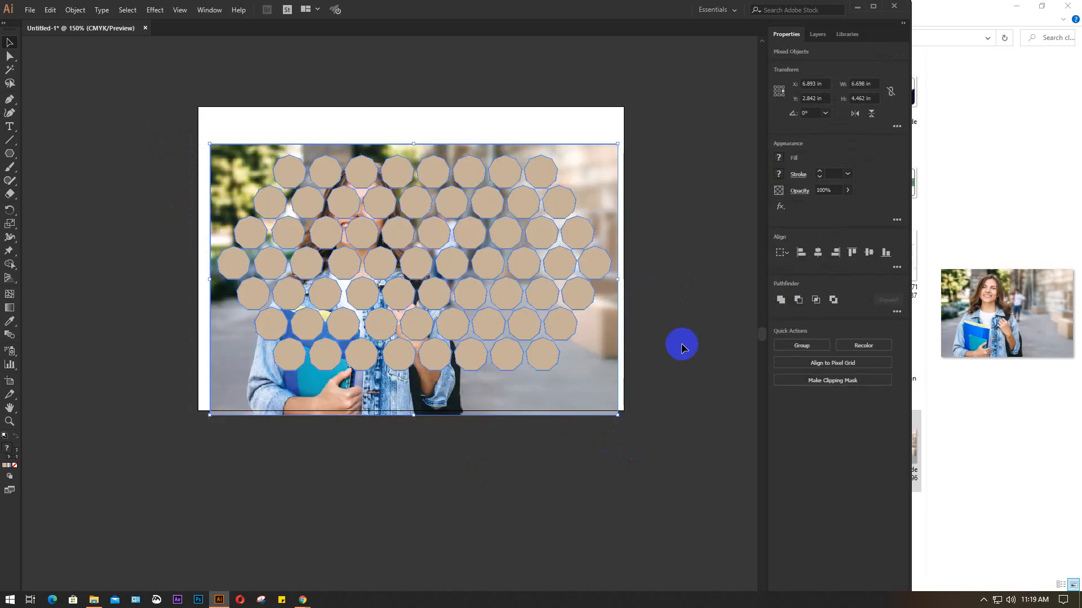
left_click(681, 347)
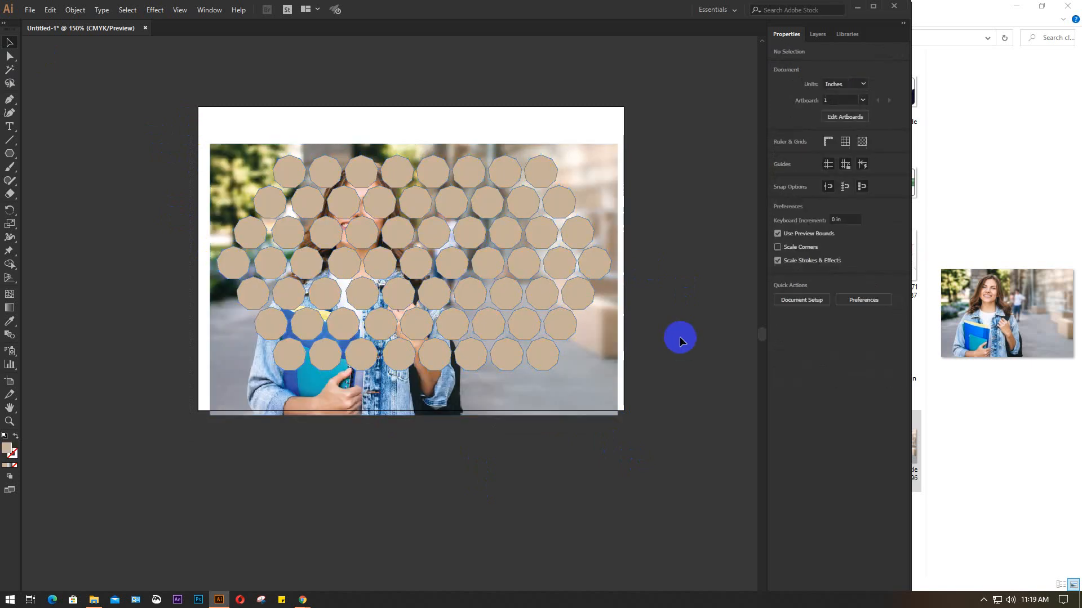
left_click(574, 398)
key("Delete")
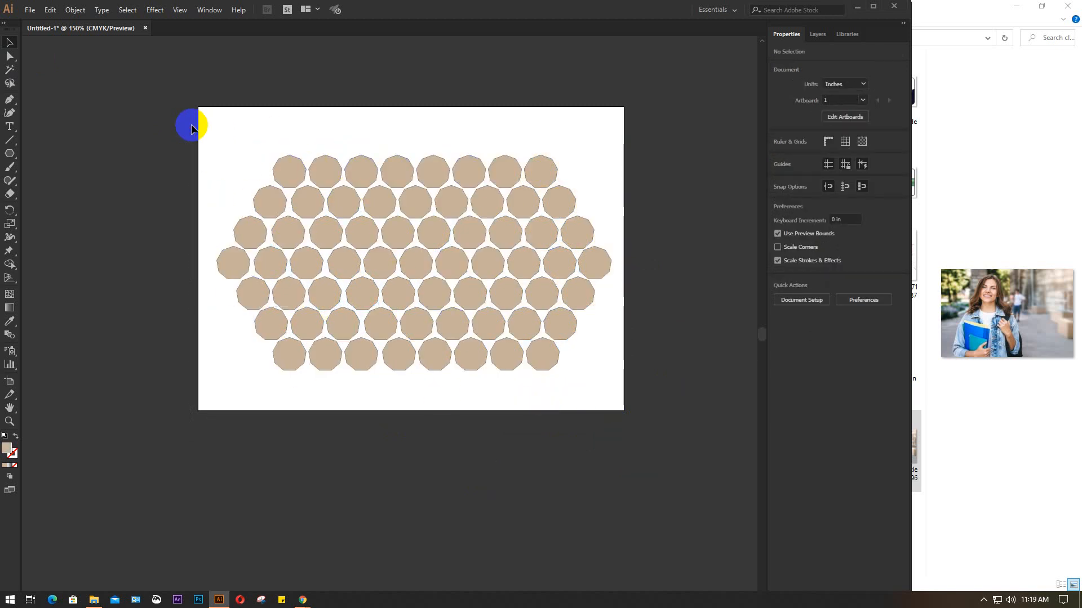
- Group all the polygons on the artboard into one group and check the selection
left_click_drag(191, 128, 623, 401)
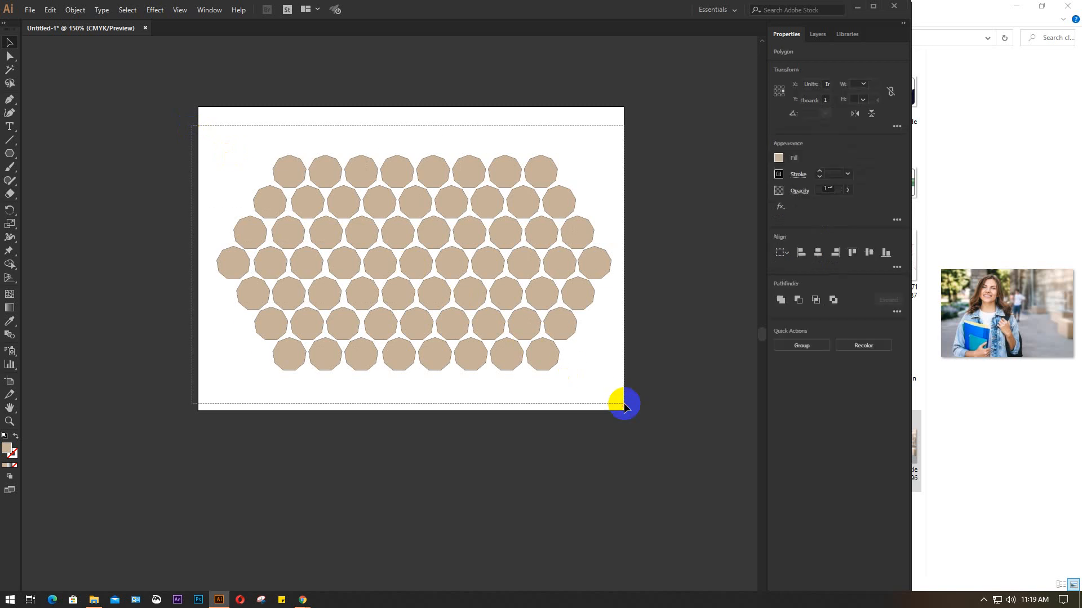
left_click(555, 137)
left_click(495, 172)
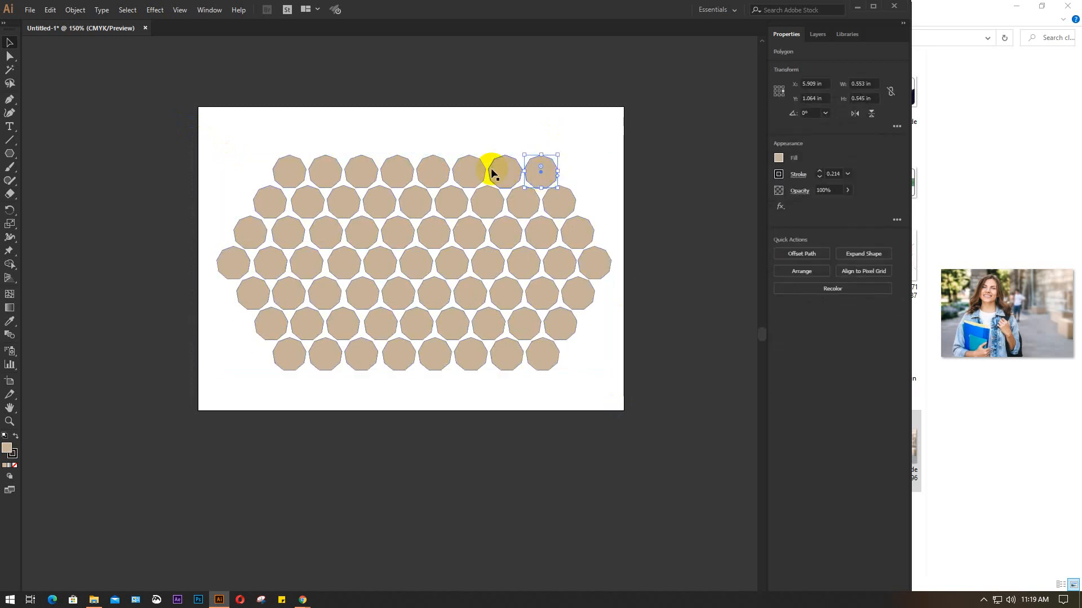
left_click_drag(163, 144, 632, 404)
key("ctrl+g")
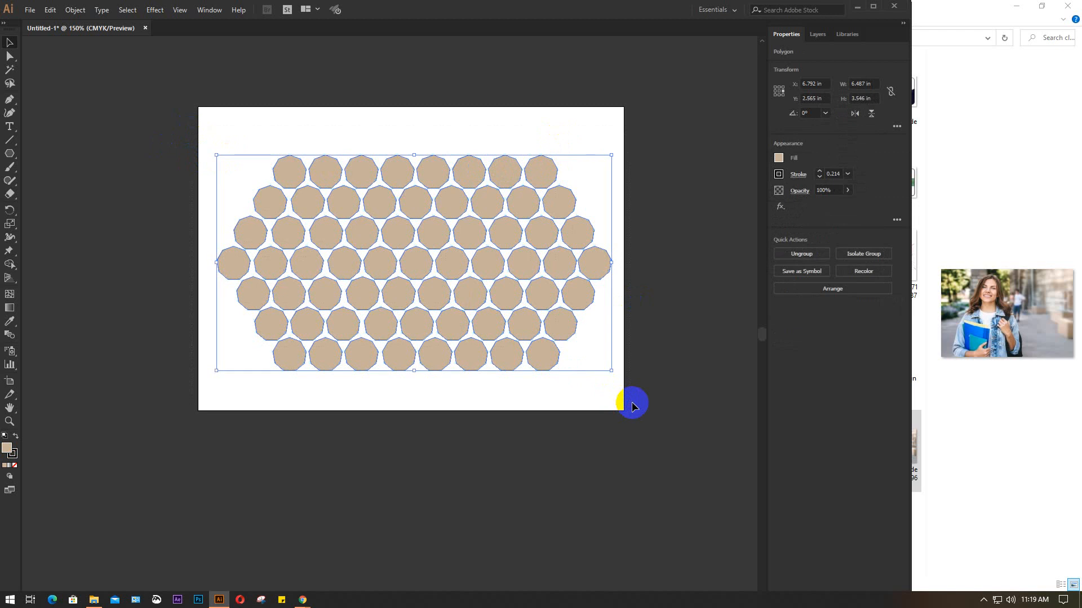
left_click(665, 338)
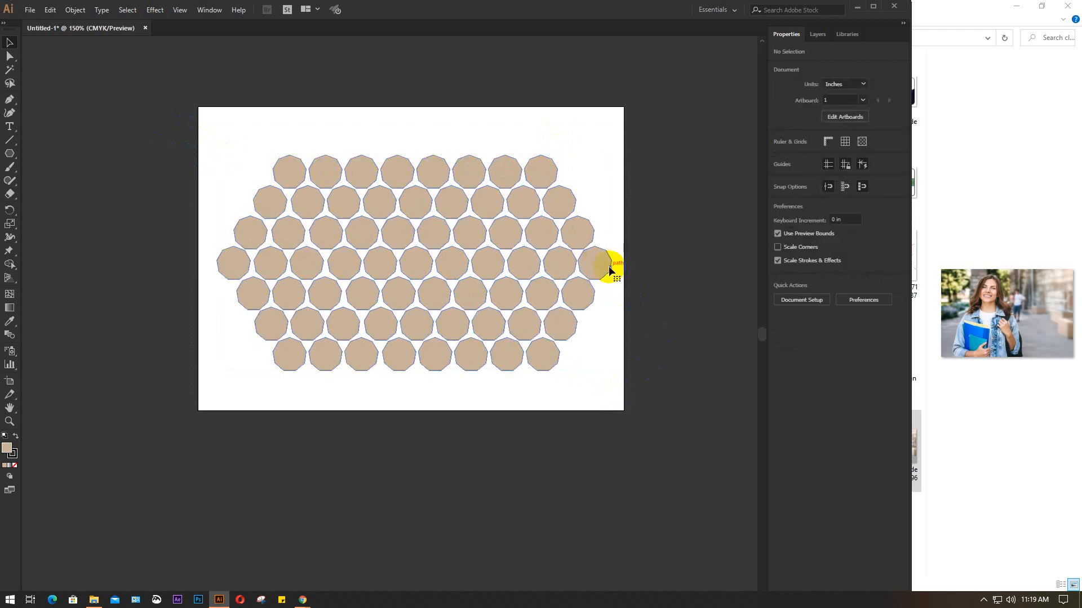
left_click(608, 262)
key("ctrl")
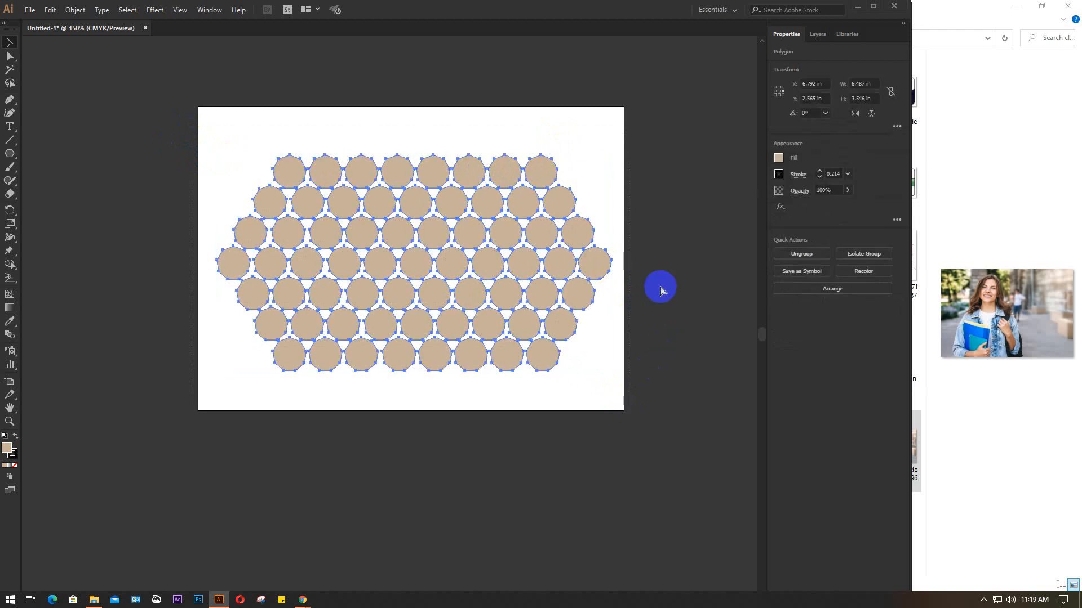
- Show the hidden photo, close the file browser window and try to make a clipping mask from the photo and the polygon group
key("ctrl+b")
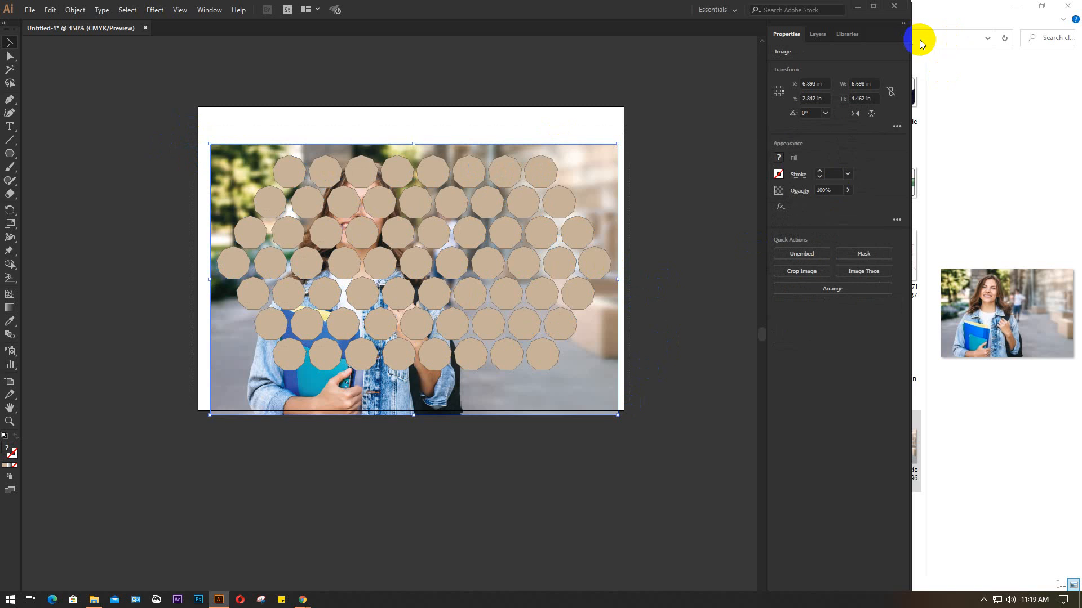
left_click(1067, 7)
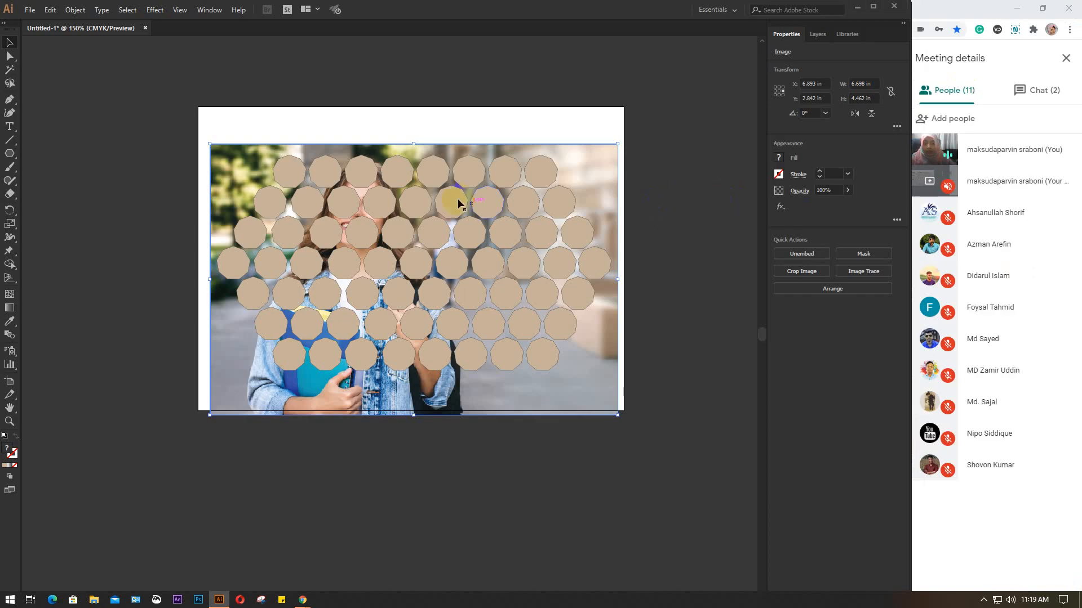
left_click_drag(244, 124, 402, 333)
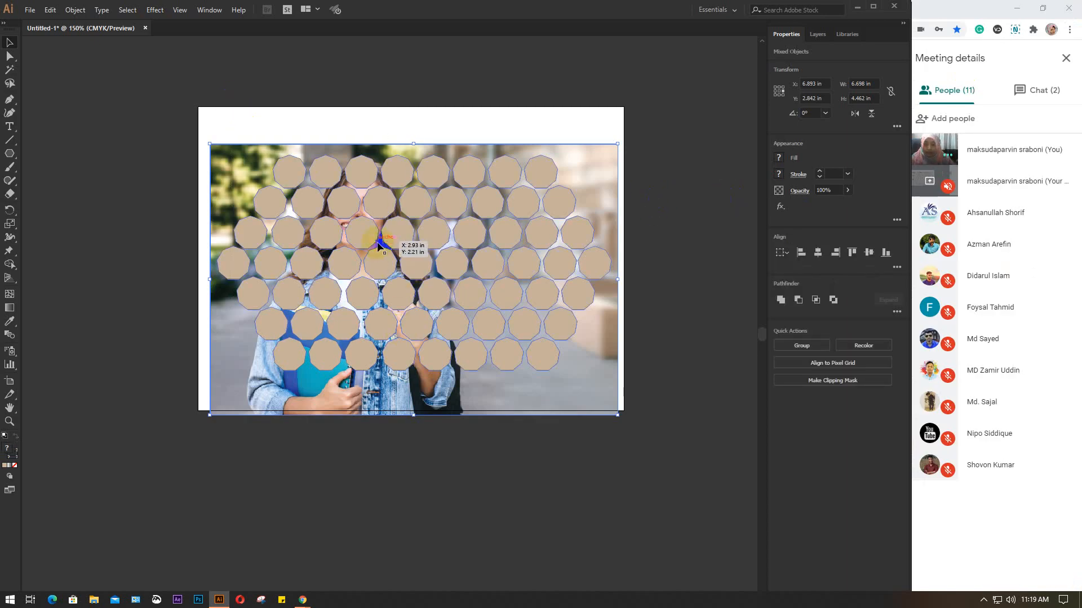
right_click(377, 242)
left_click(422, 322)
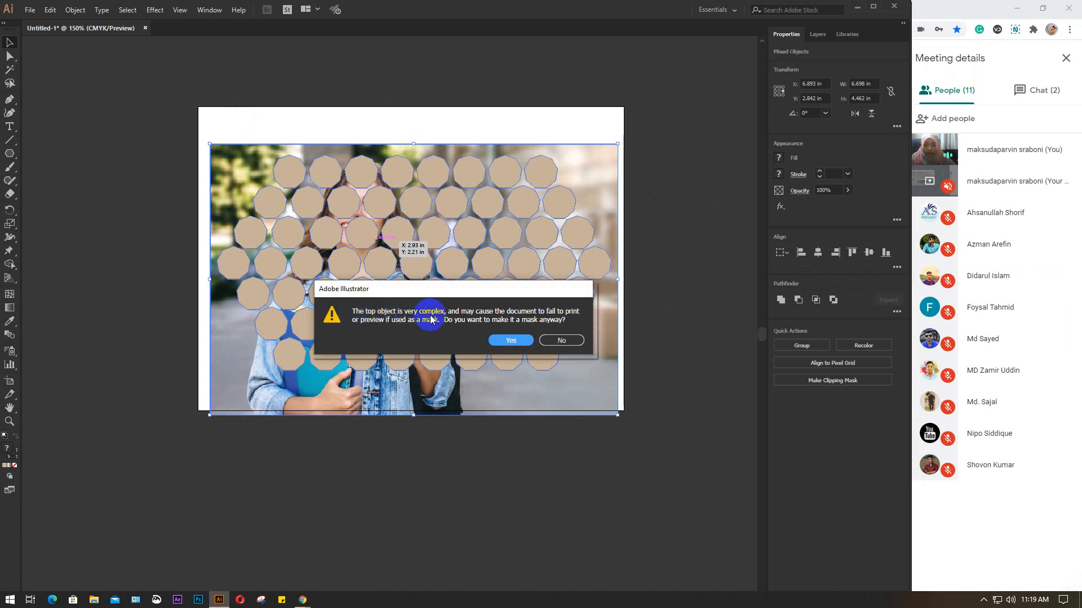
left_click(504, 339)
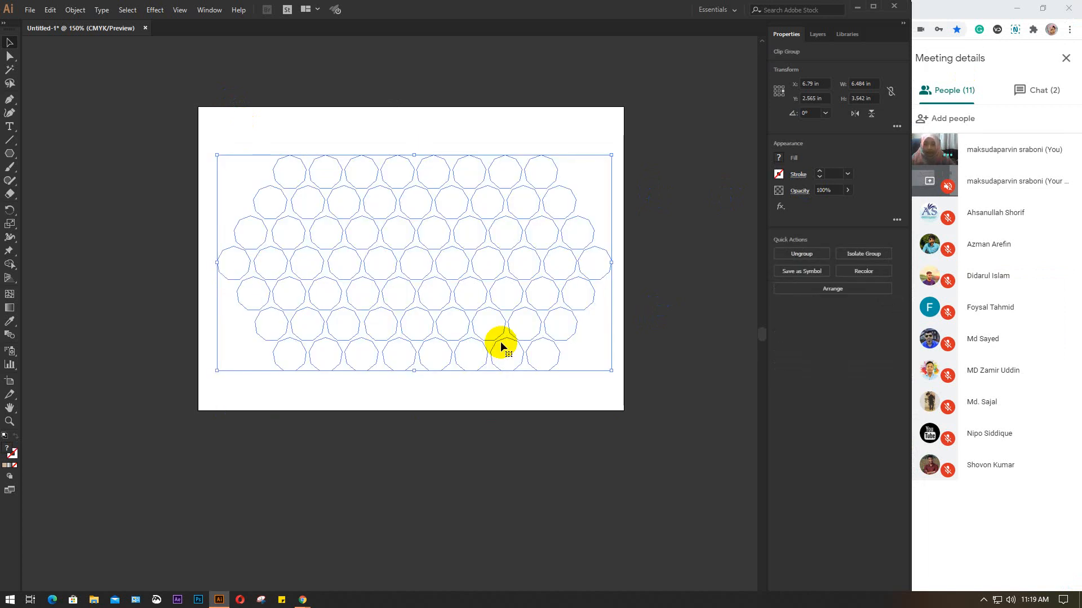
left_click(604, 409)
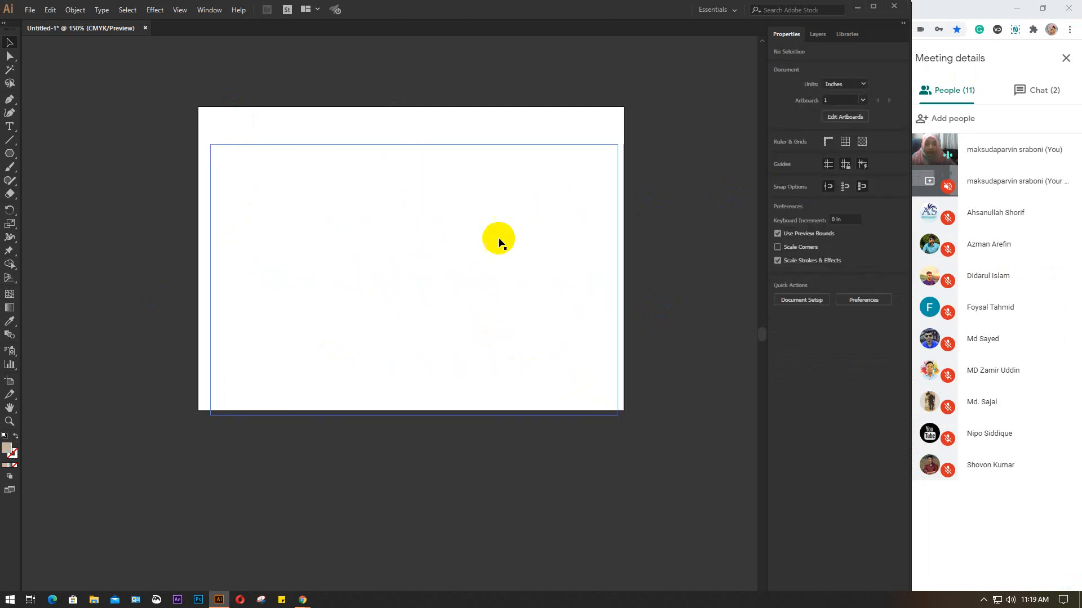
left_click(541, 154)
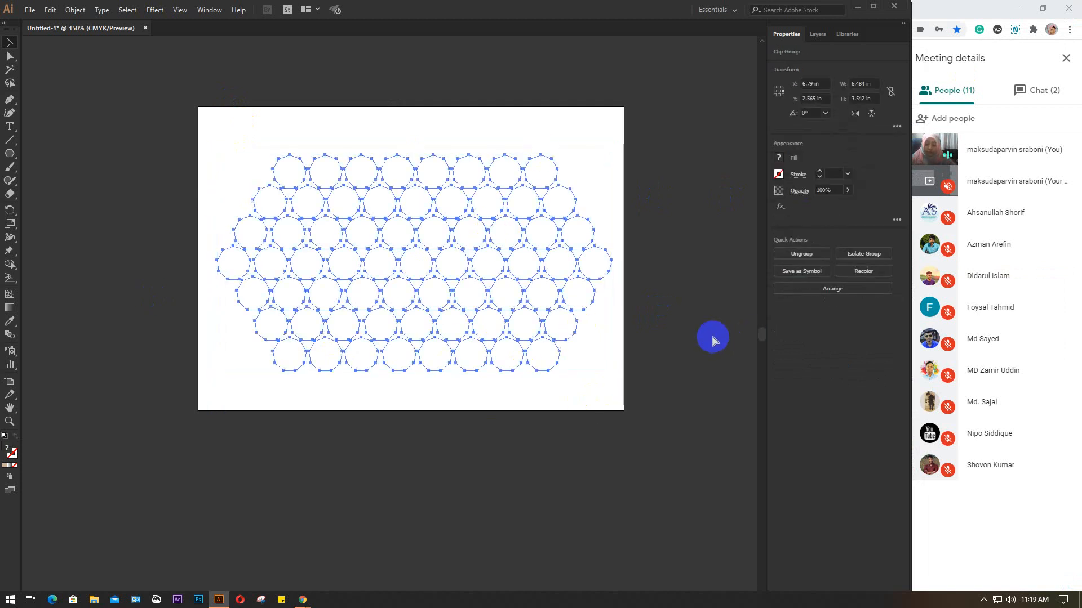
- Undo the clipping mask and the photo's reappearance, and ungroup the polygons
key("ctrl+z")
key("ctrl+z")
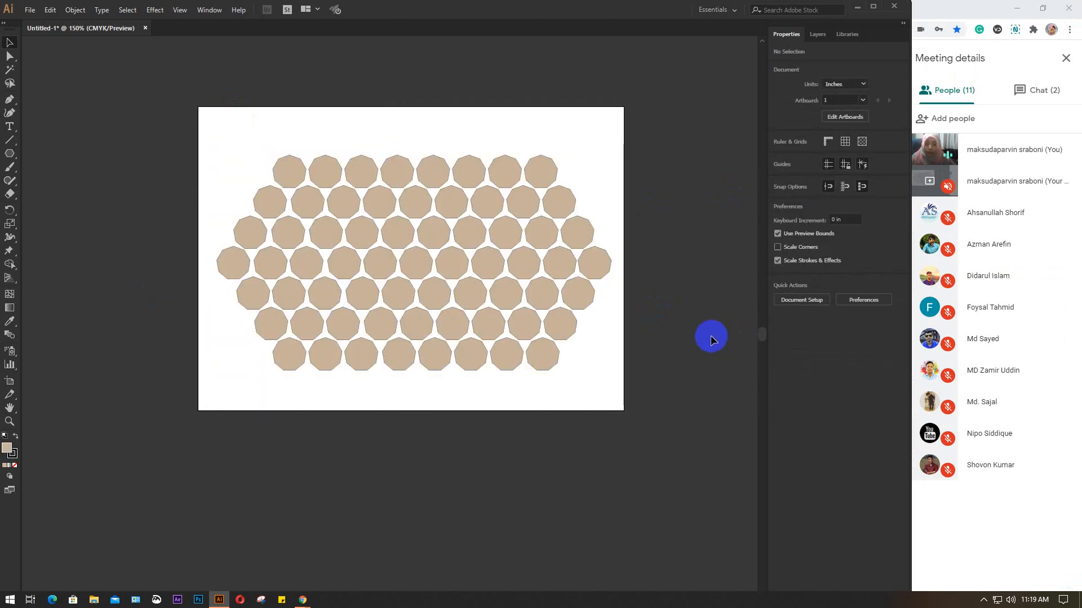
left_click(549, 264)
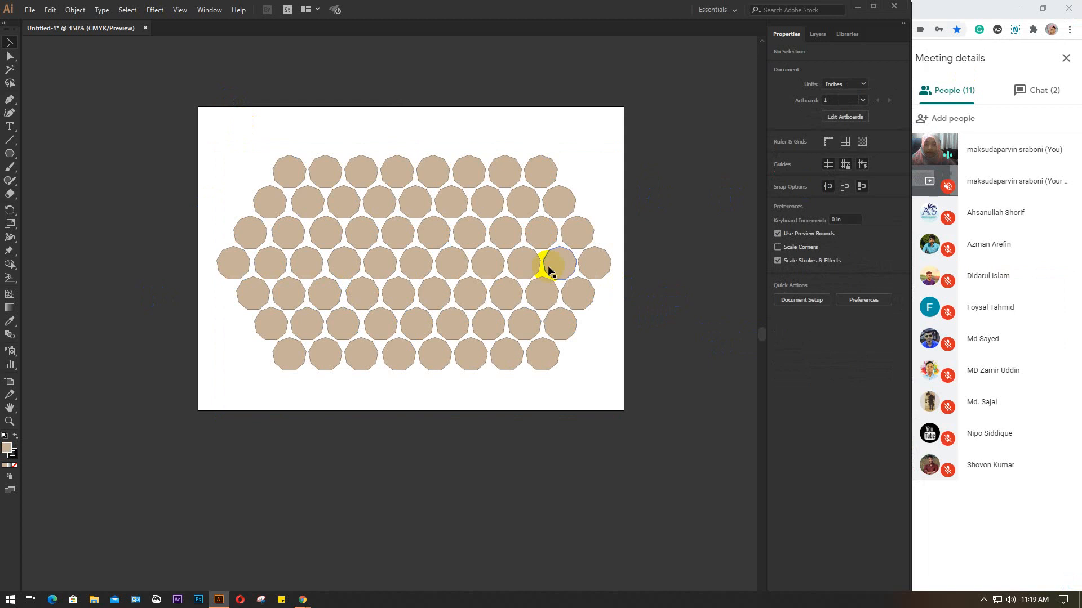
key("ctrl+shift+g")
left_click(687, 259)
left_click(580, 236)
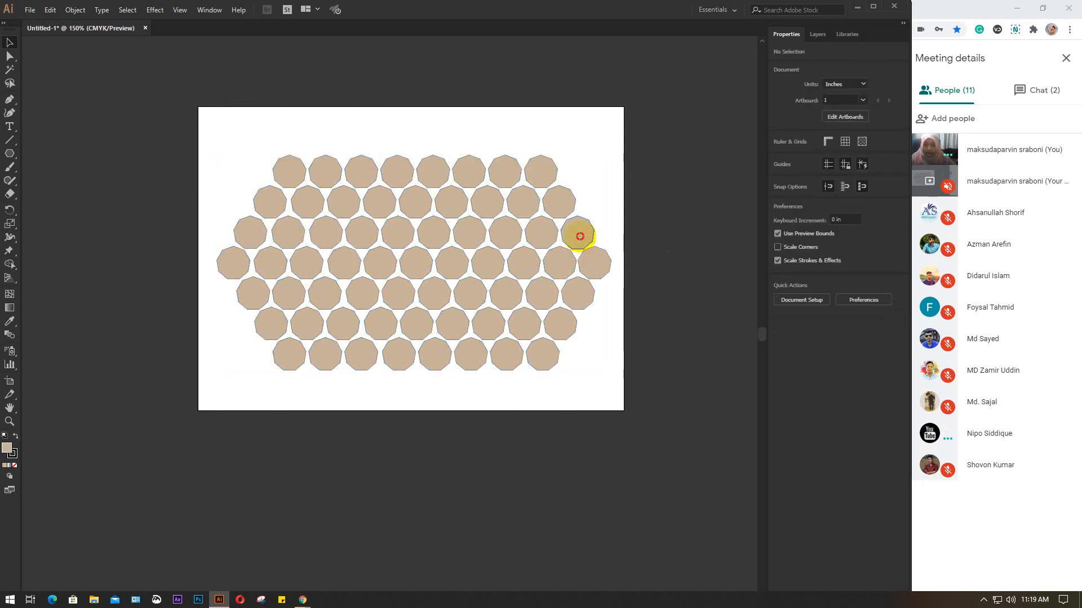
left_click(687, 218)
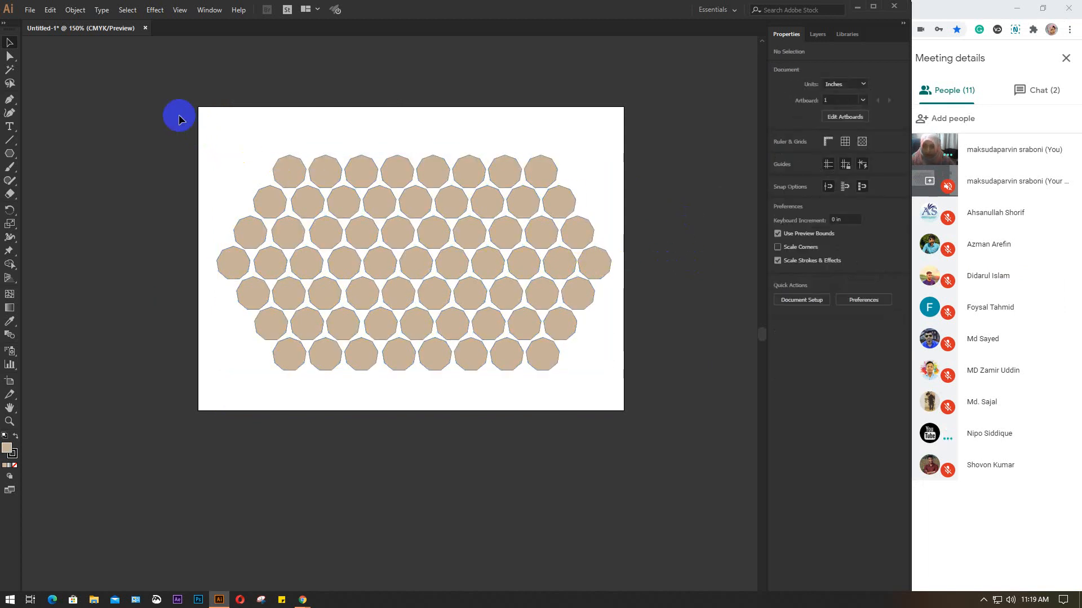
- Combine all the polygons with the Pathfinder's Unite as a compound shape and expand it into a single compound path
left_click_drag(179, 119, 637, 421)
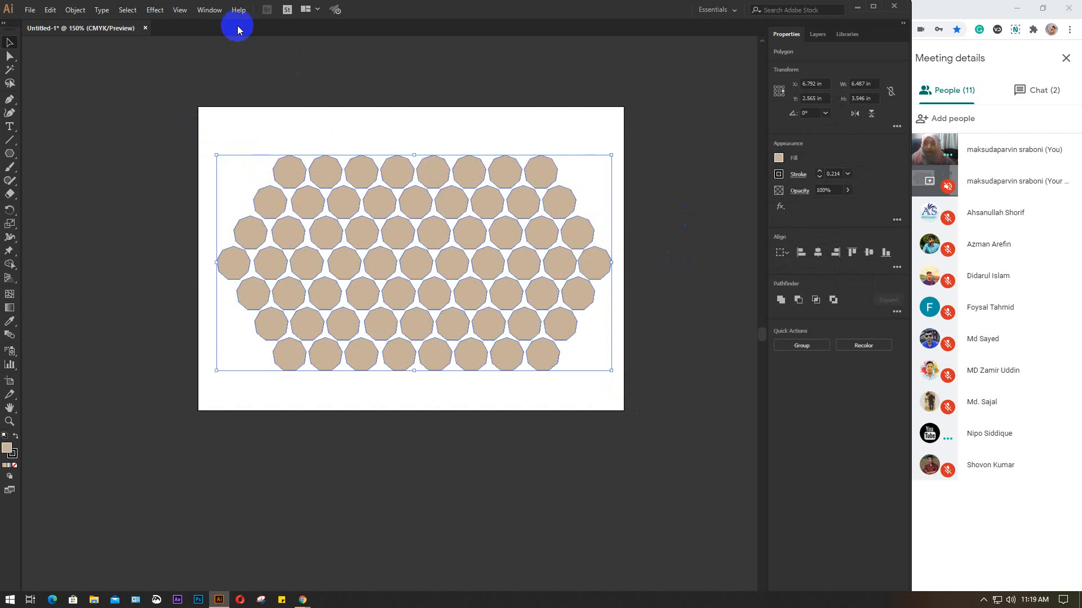
left_click(209, 10)
left_click(324, 404)
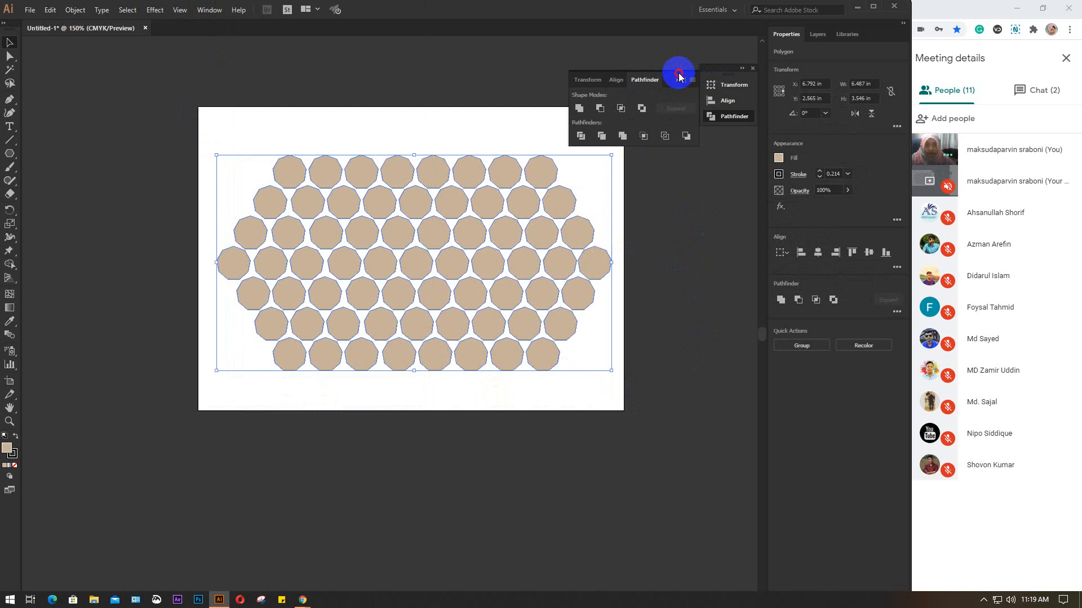
left_click_drag(682, 75, 717, 447)
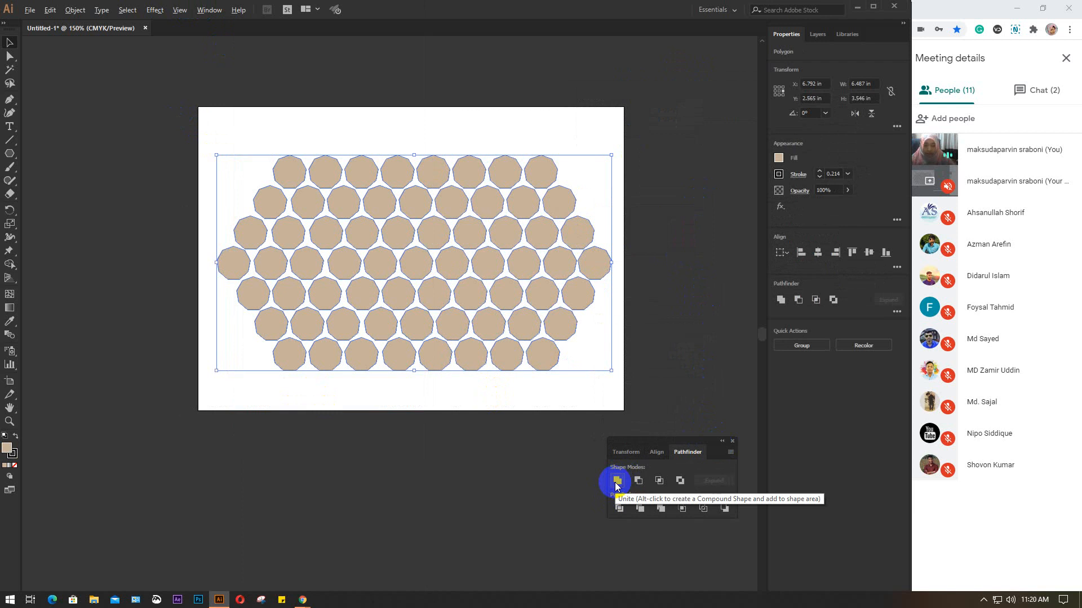
left_click(701, 482)
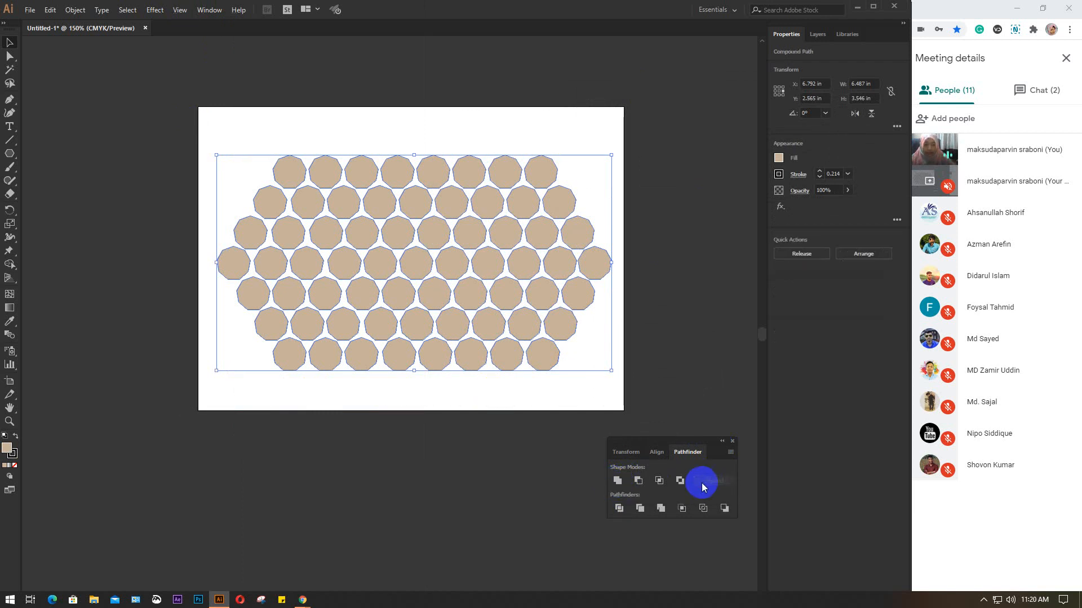
left_click(688, 323)
left_click(563, 264)
key("a")
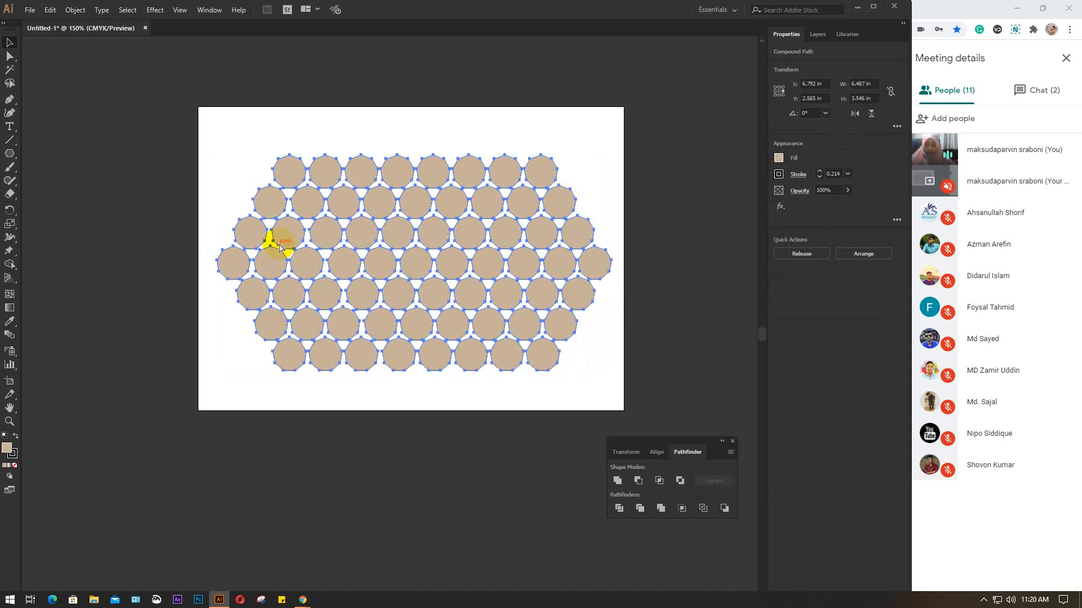
key("v")
- Show the hidden photo and make a clipping mask from it and the compound polygon path, accepting the complex mask
key("ctrl+b")
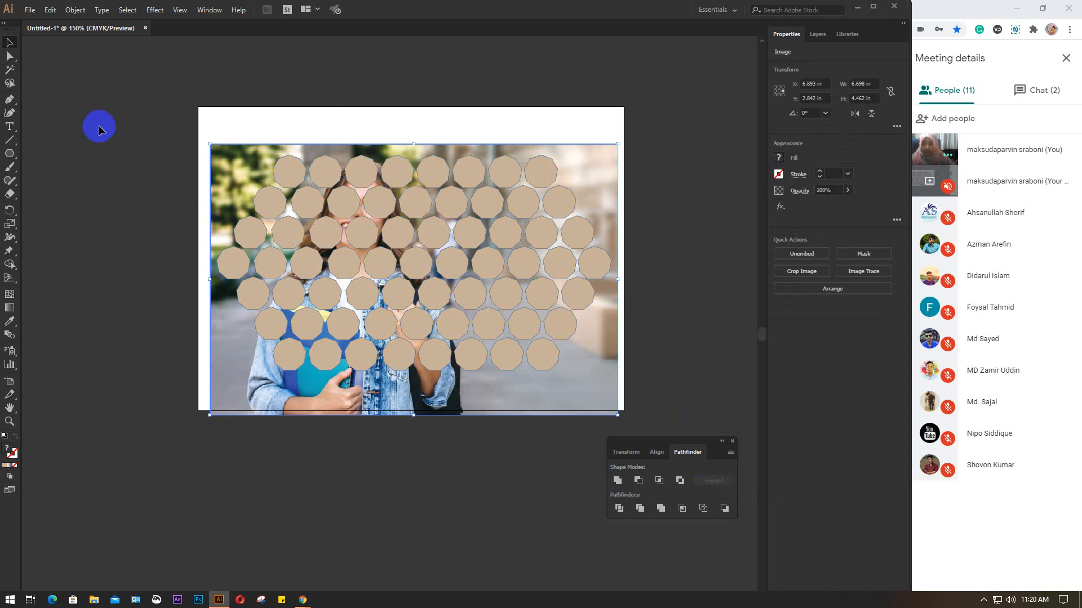
left_click(96, 125)
left_click_drag(138, 121, 305, 216)
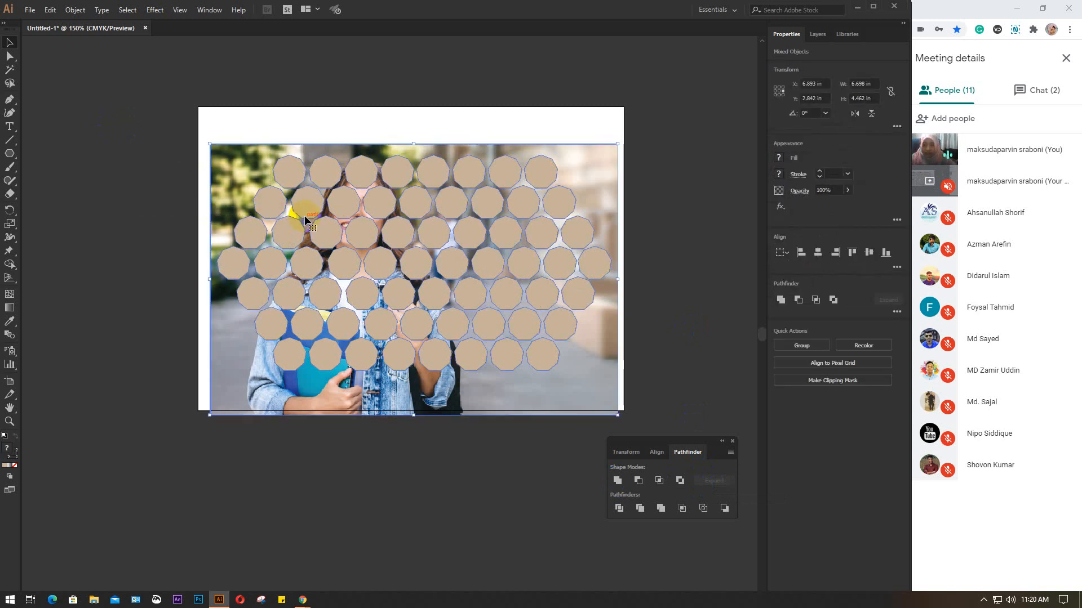
right_click(305, 217)
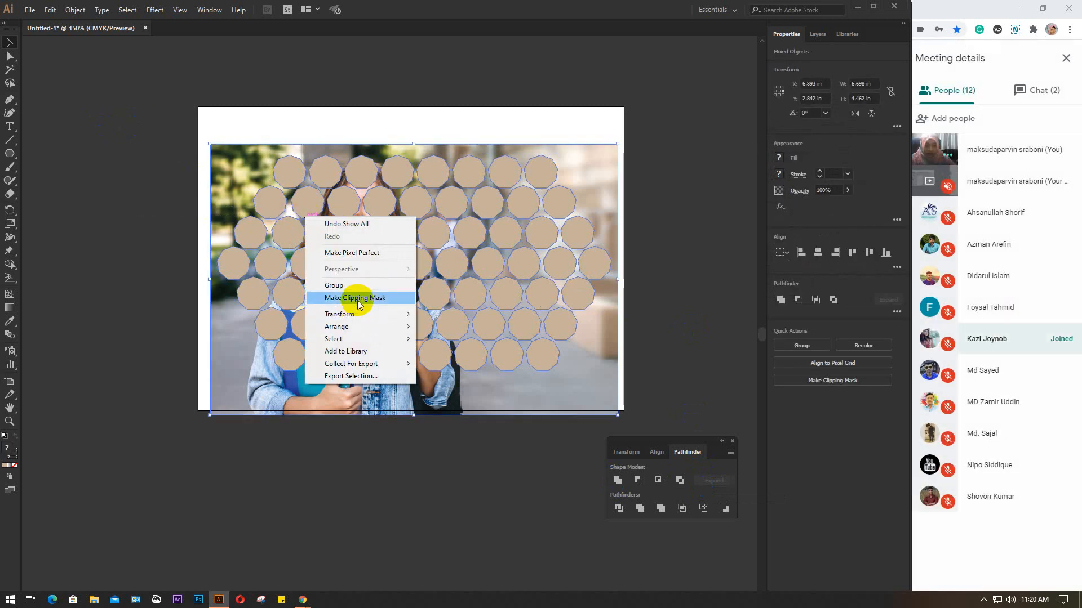
left_click(358, 301)
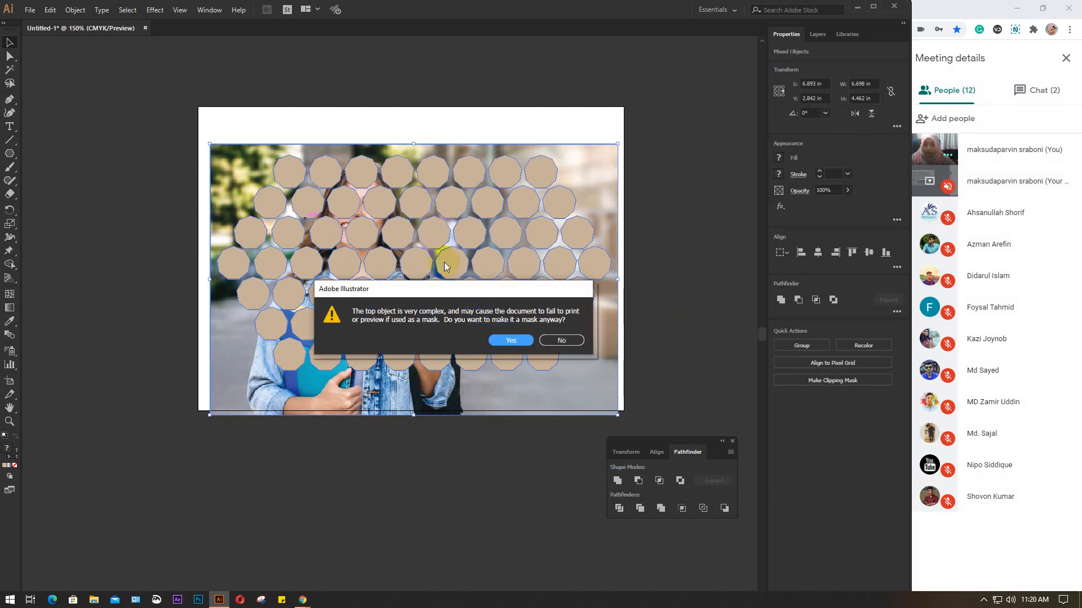
left_click(506, 341)
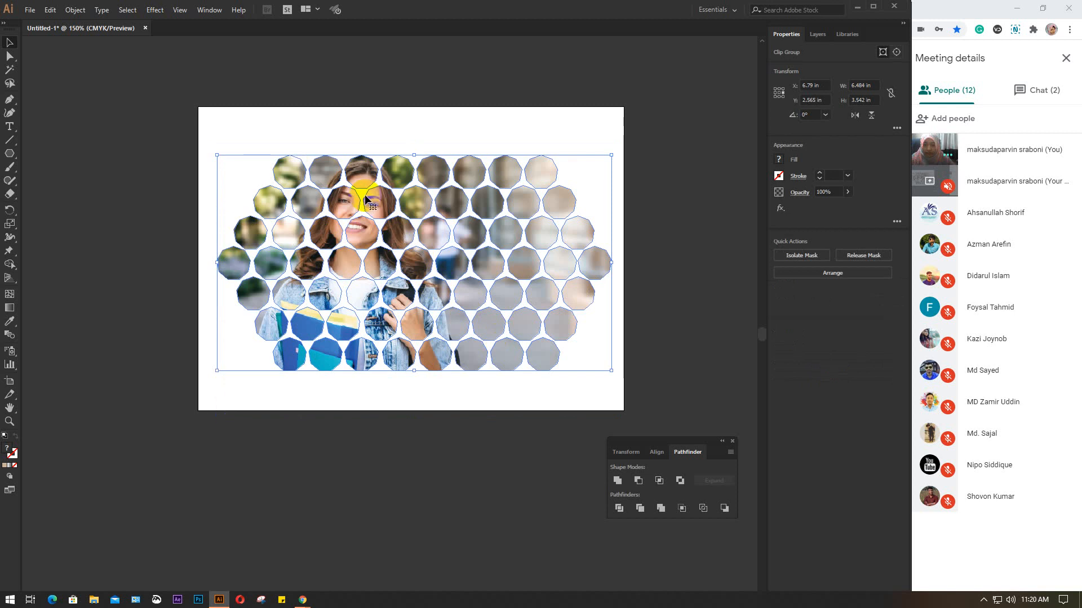
left_click(464, 458)
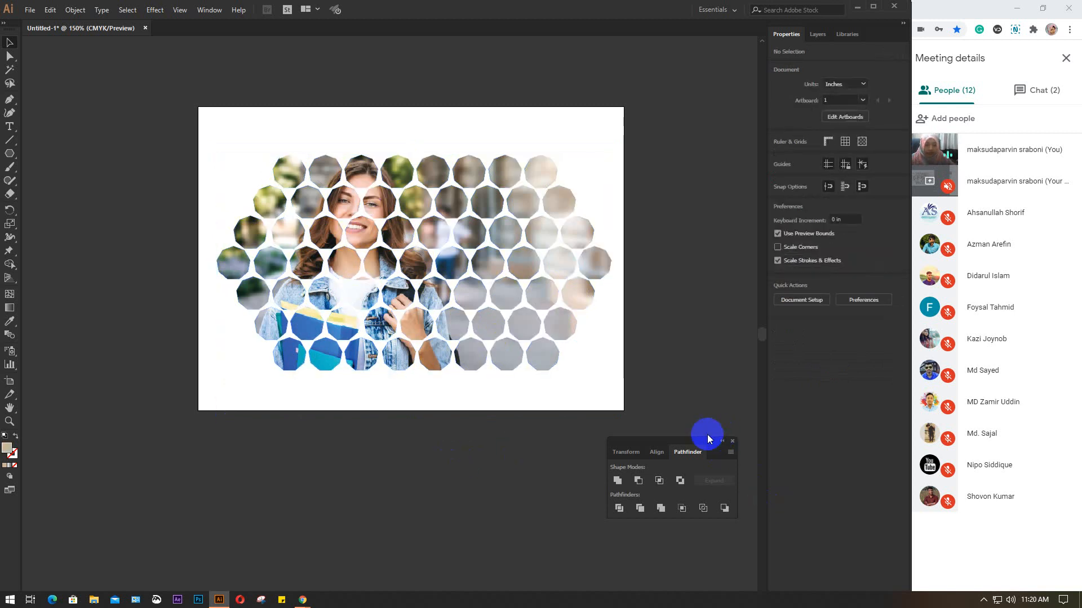
- Collapse the Pathfinder panel group to icons and leave it floating over the empty lower area of the properties
left_click_drag(675, 443, 753, 423)
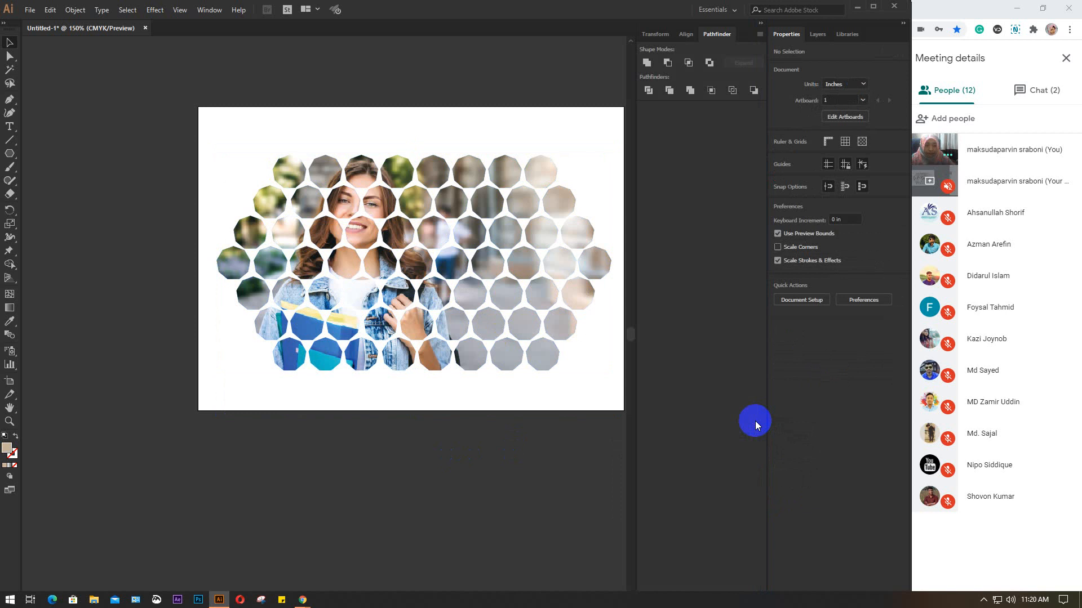
left_click(761, 32)
left_click(760, 23)
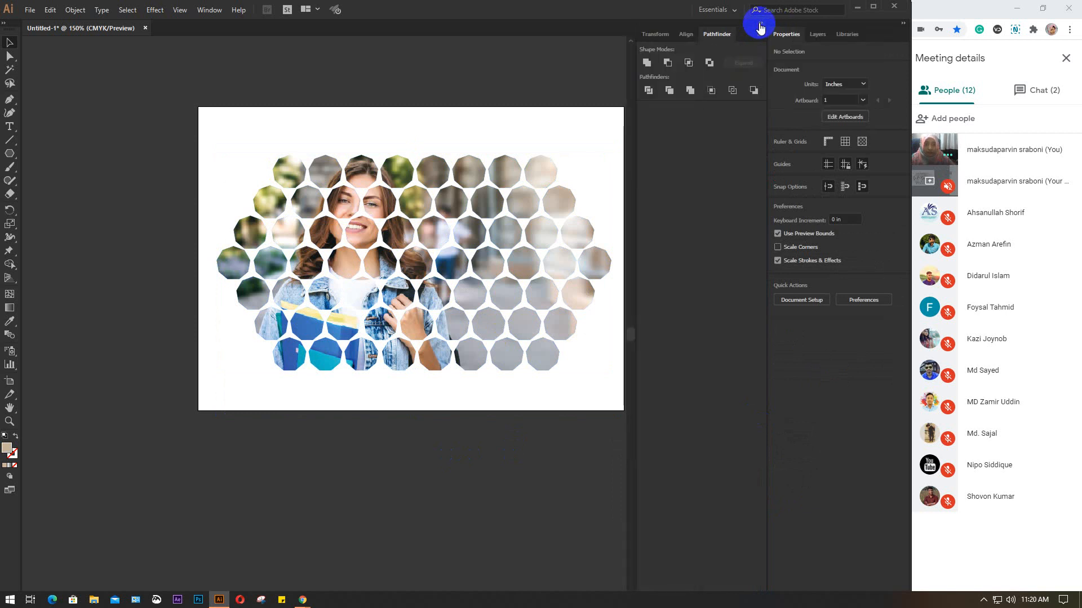
left_click_drag(755, 25, 828, 450)
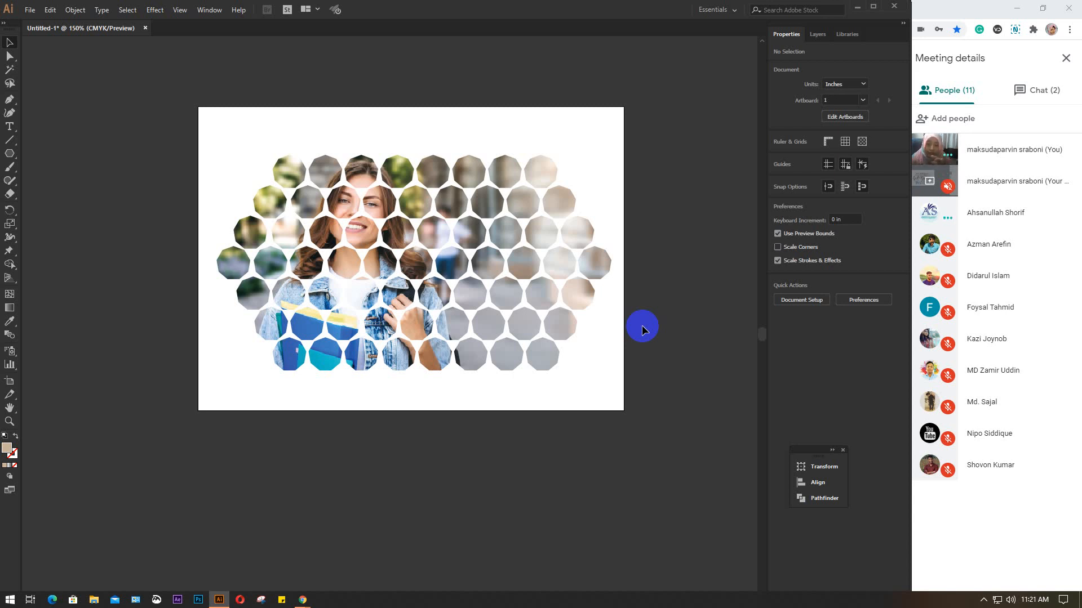
- Release the clipping mask on the polygon-masked photo and deselect everything
left_click(465, 254)
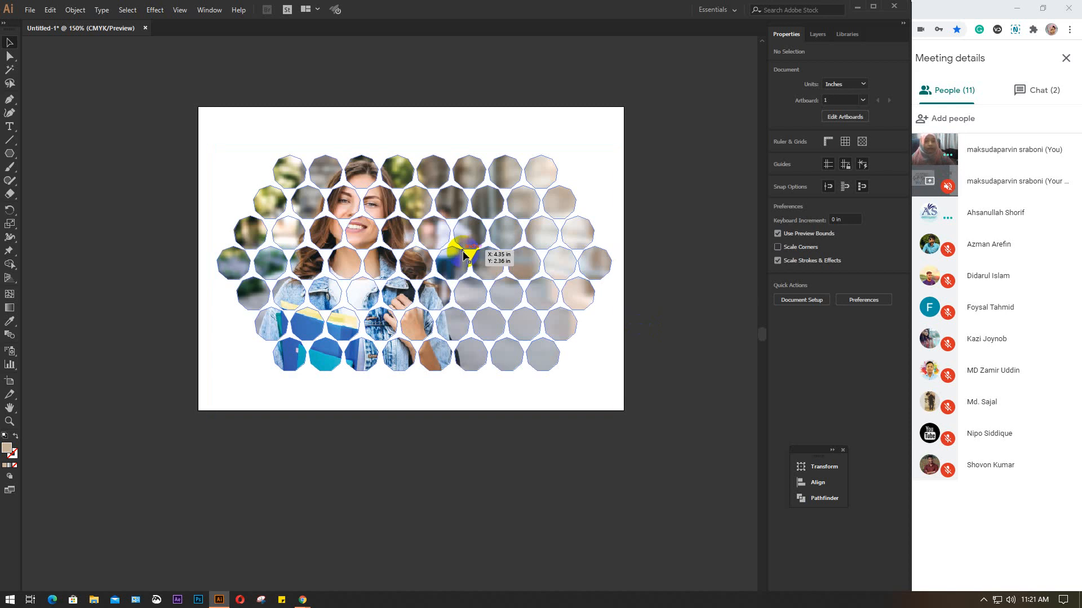
right_click(466, 252)
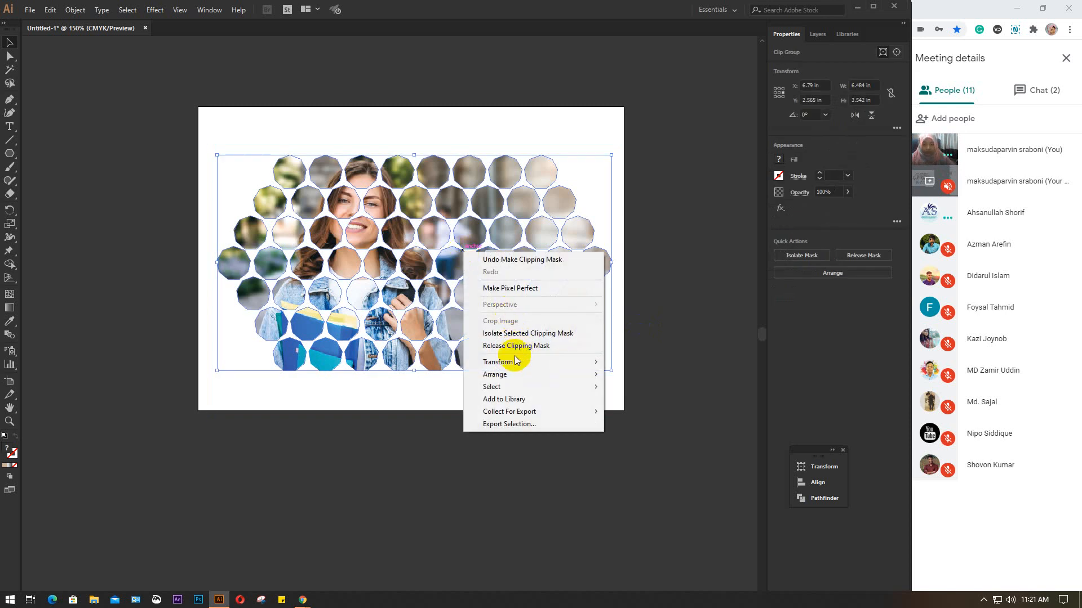
left_click(542, 343)
left_click(662, 248)
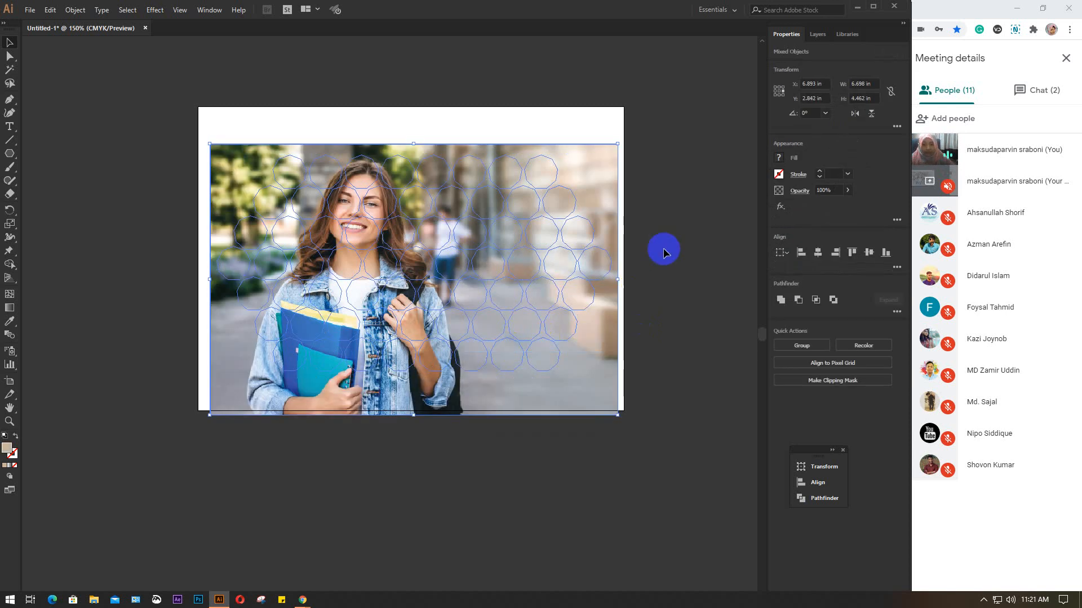
- Delete the released polygon path and move the photo up to about X 6.85 in, Y 2.5 in on the artboard
left_click(527, 186)
key("Delete")
left_click_drag(471, 225, 468, 204)
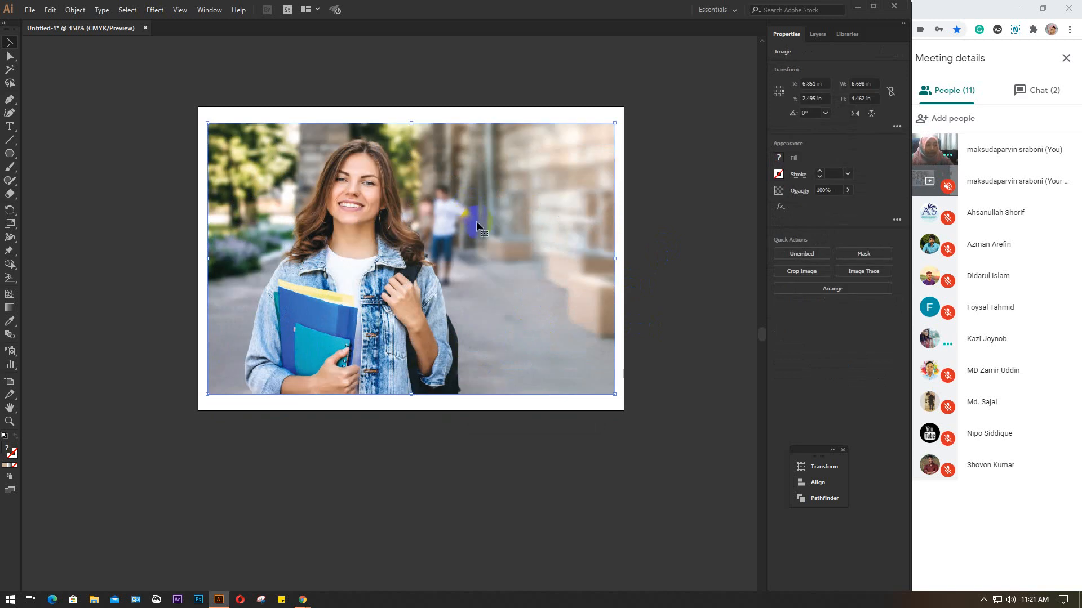
left_click(470, 268)
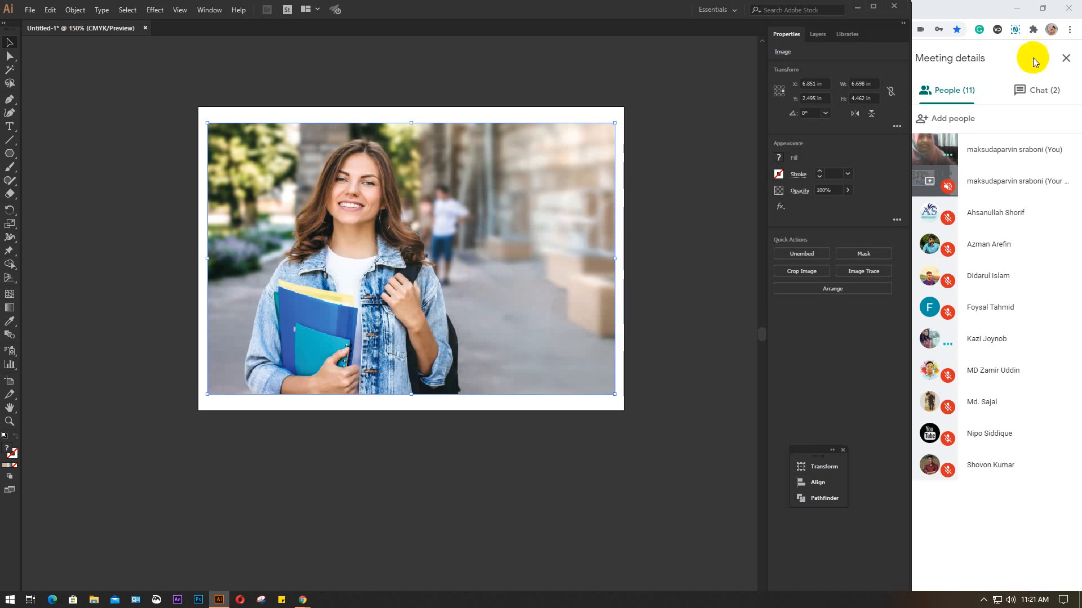
left_click(857, 8)
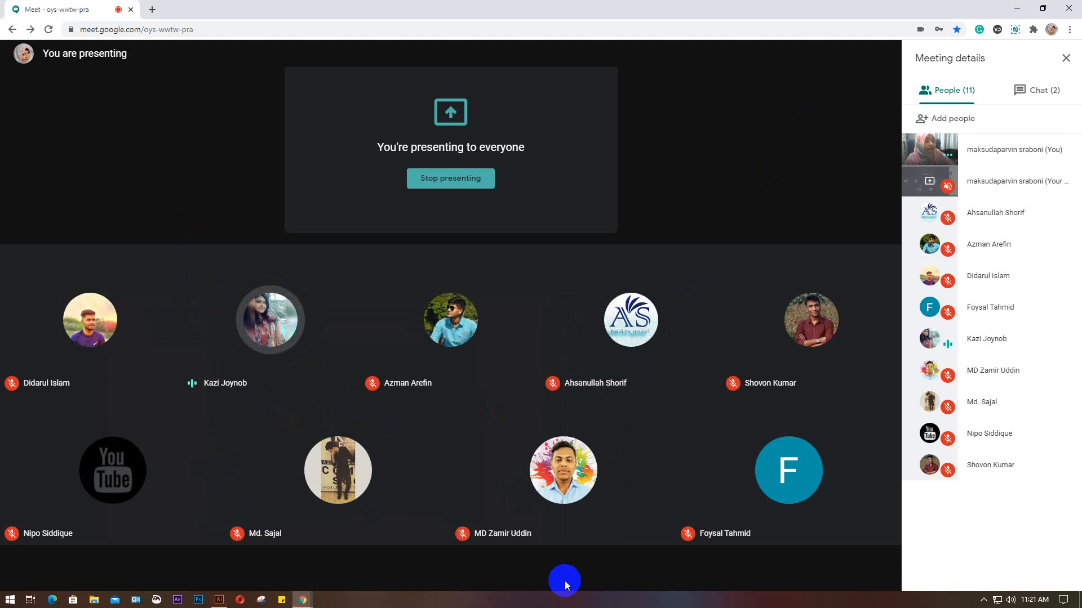
left_click(578, 580)
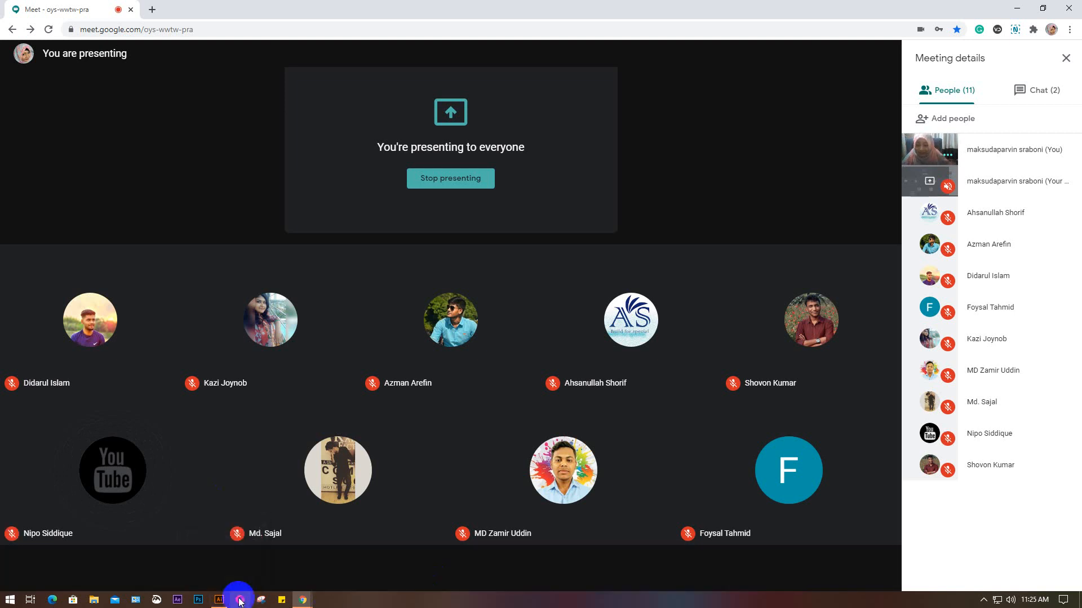
left_click(218, 600)
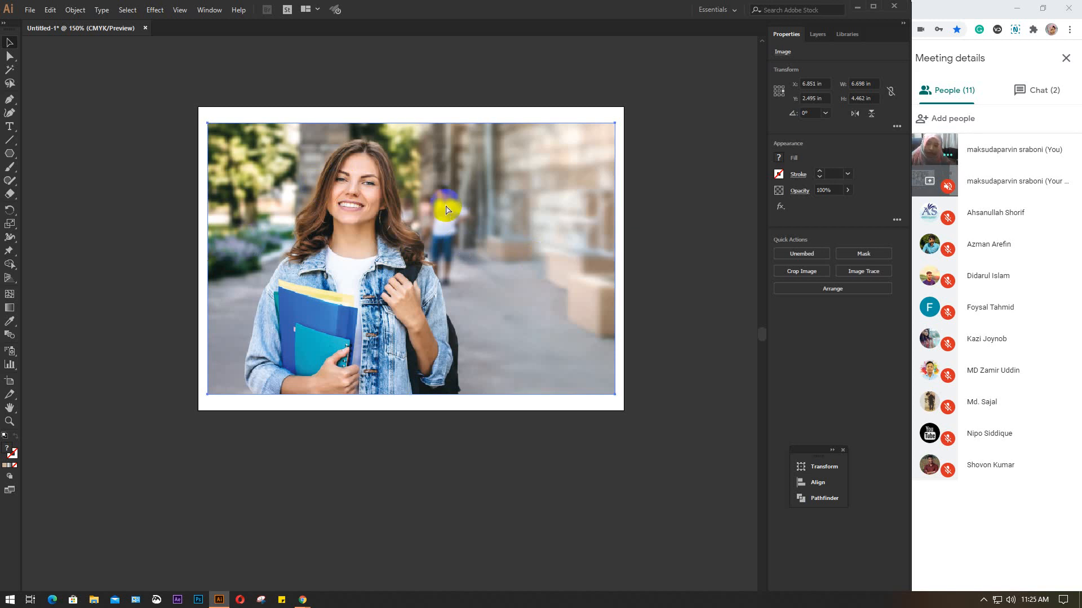
- Lock the photo and draw a rounded rectangle about 0.82 × 0.58 in over its upper-left corner
key("ctrl+2")
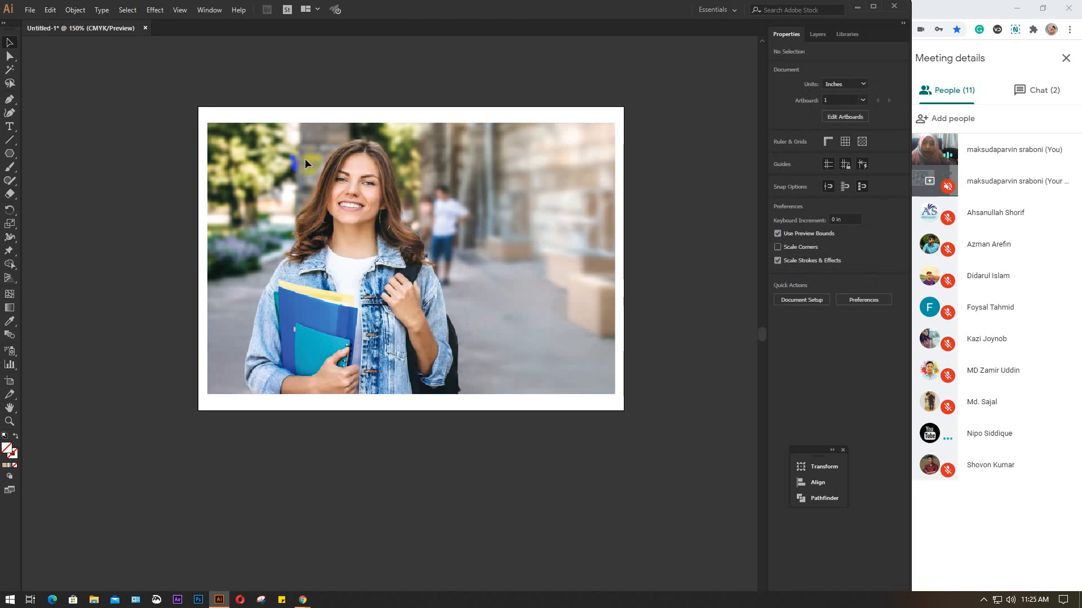
left_click(83, 245)
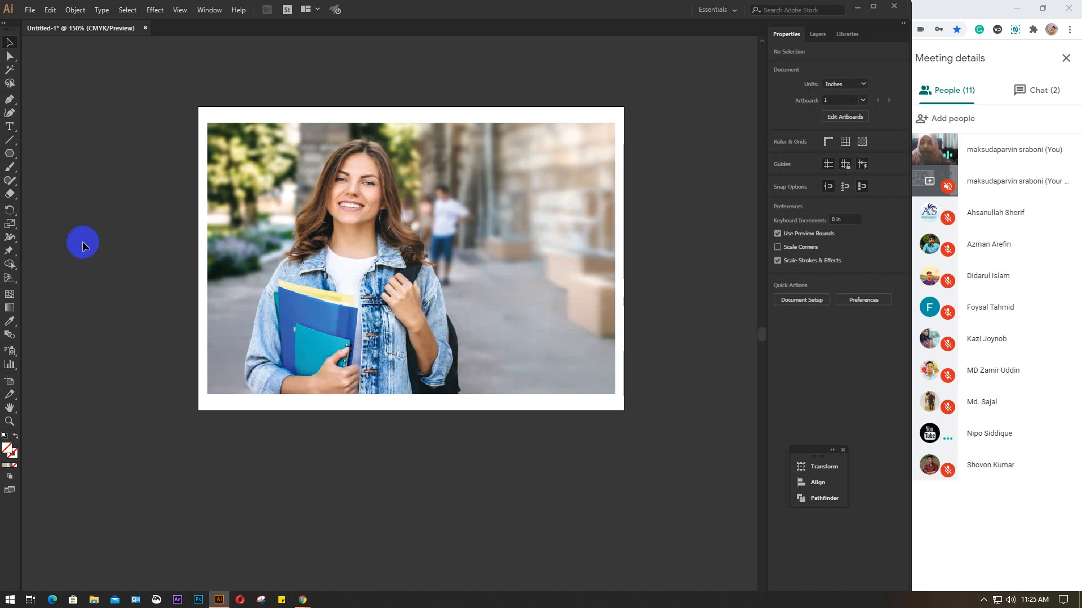
left_click(10, 154)
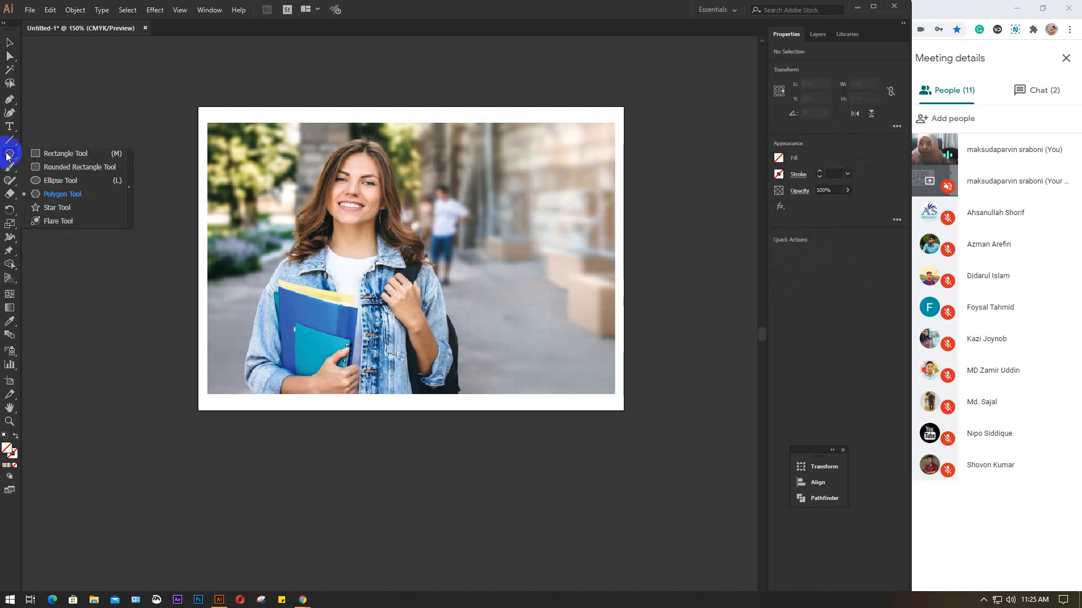
left_click(74, 168)
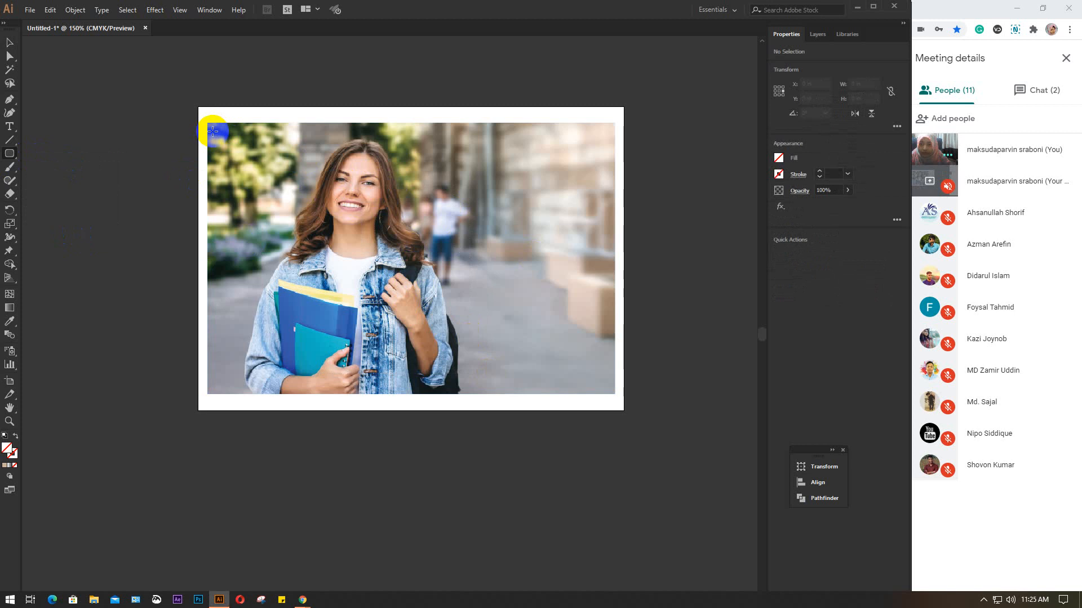
left_click_drag(213, 131, 261, 165)
key("v")
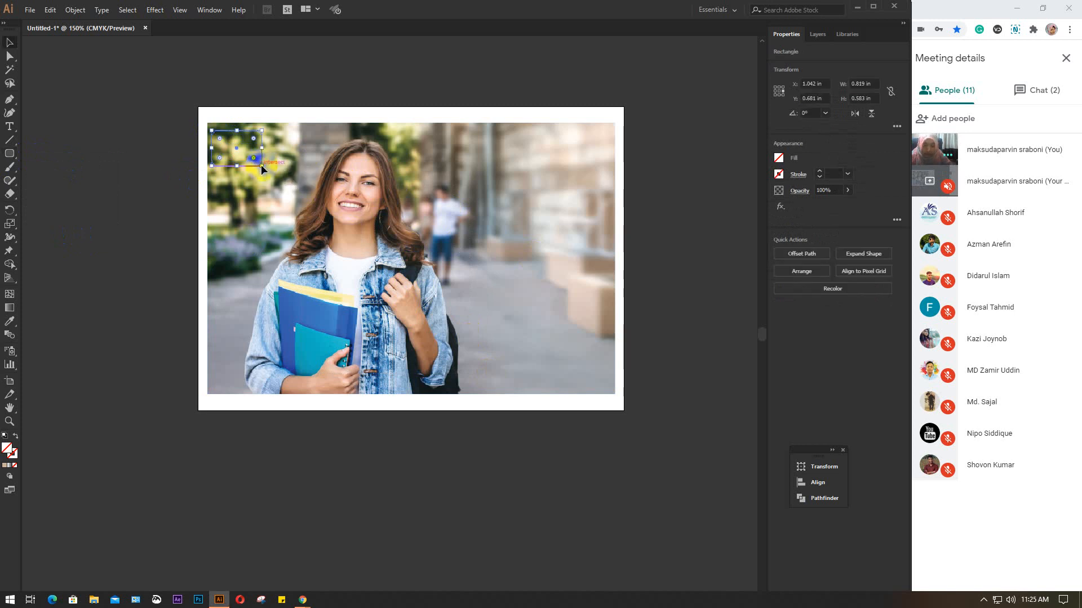
- Fill the rounded rectangle with red and move it up to about Y 0.625 in
left_click(780, 159)
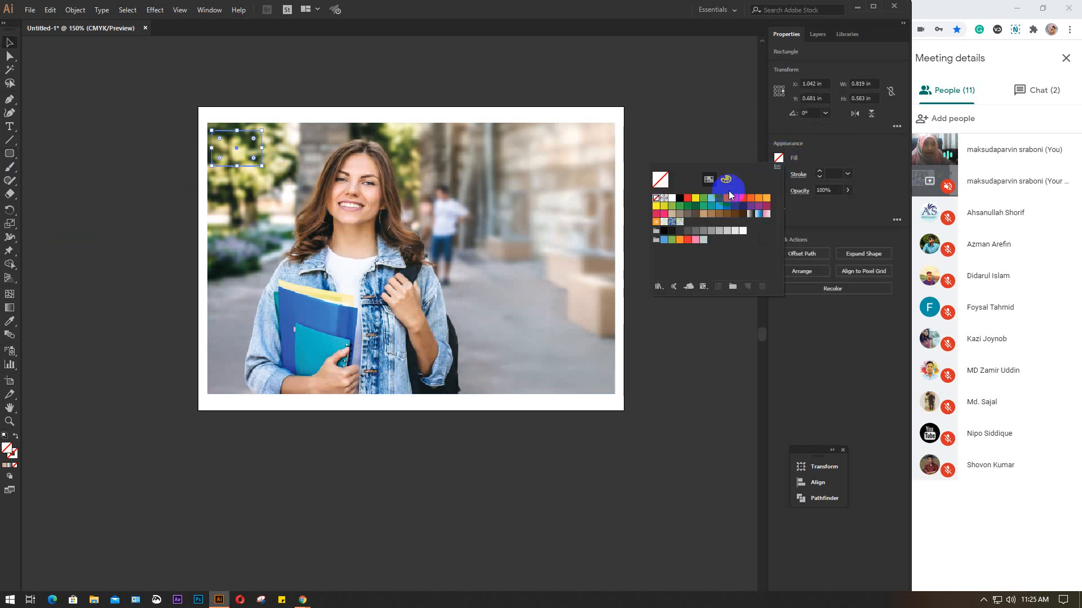
left_click(697, 192)
left_click(243, 145)
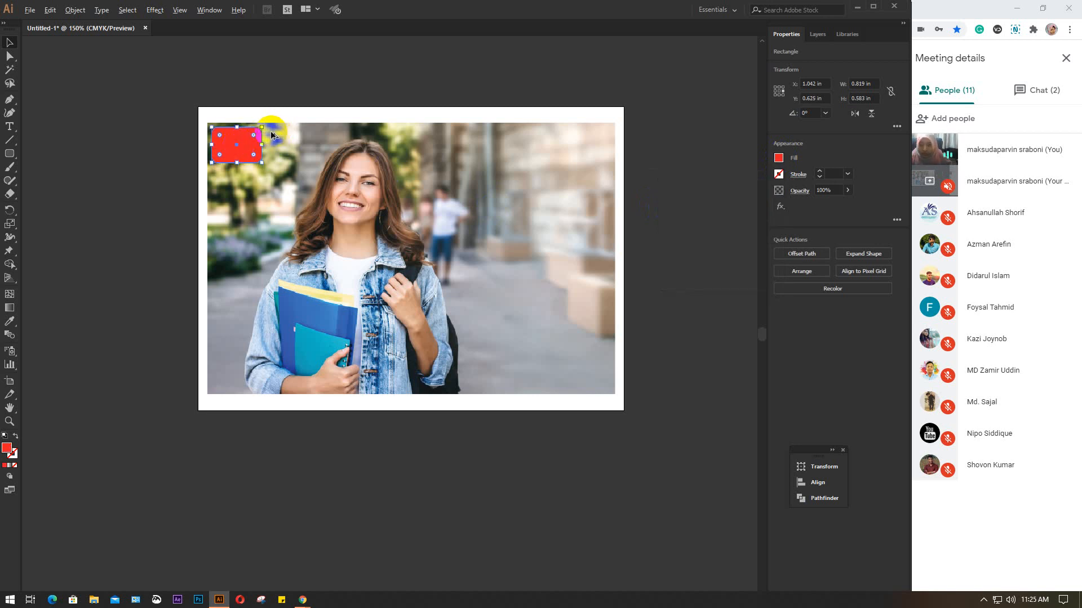
- Duplicate the red rounded rectangle to its right at about X 1.9 in and repeat the copy to make a row of eight
left_click_drag(236, 152, 291, 144)
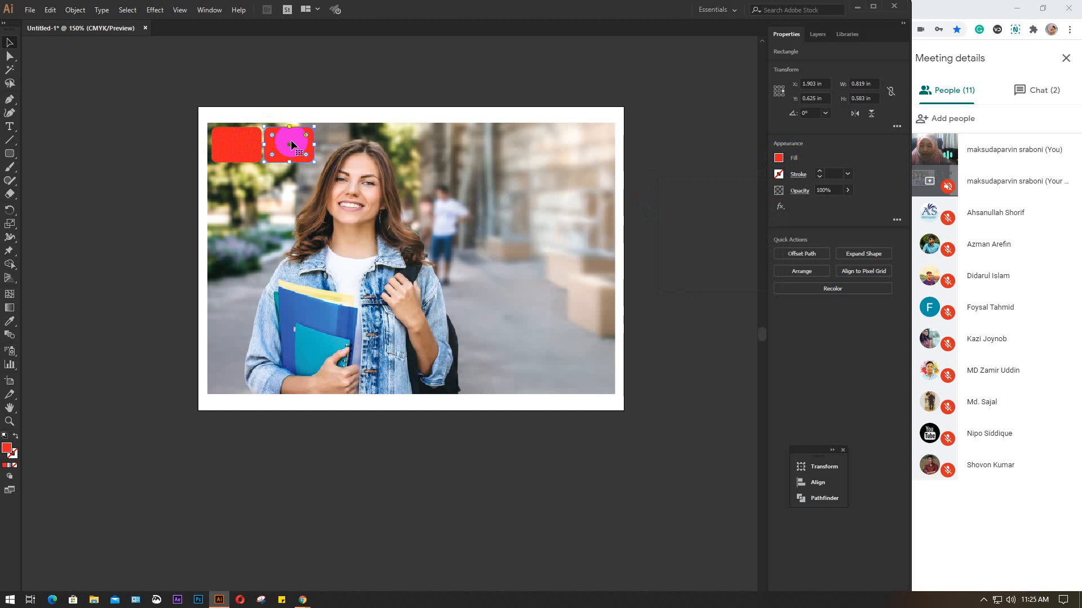
key("ctrl+d")
key("ctrl+d")
key("ctrl+d")
key("ctrl+d")
key("ctrl+d")
key("ctrl+d")
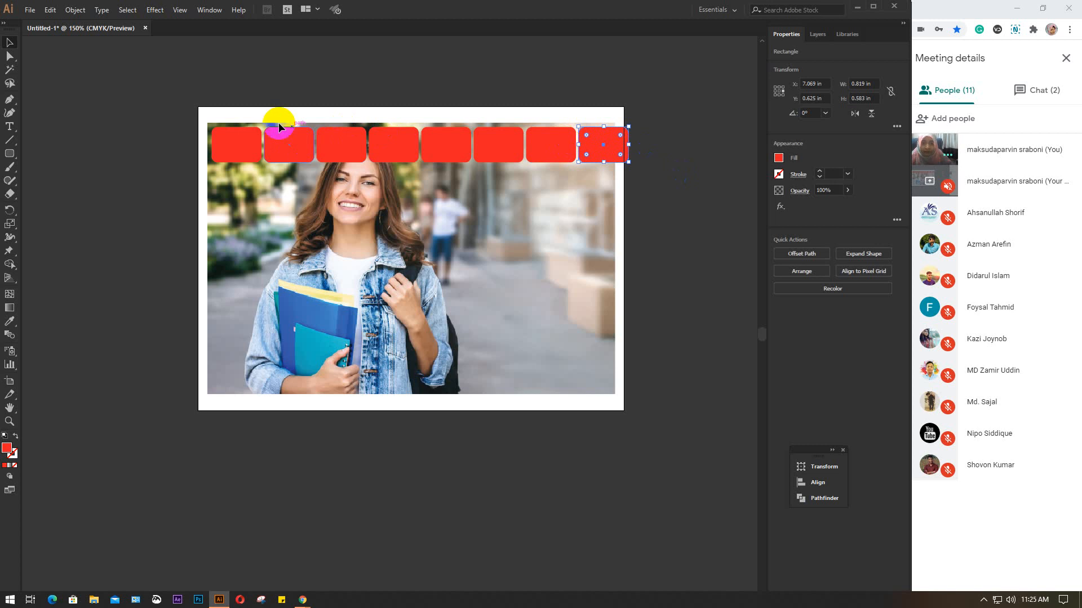
- Narrow the whole row to about 6.625 in wide and nudge it left to about X 6.806 in to fit the photo
left_click_drag(195, 92, 644, 214)
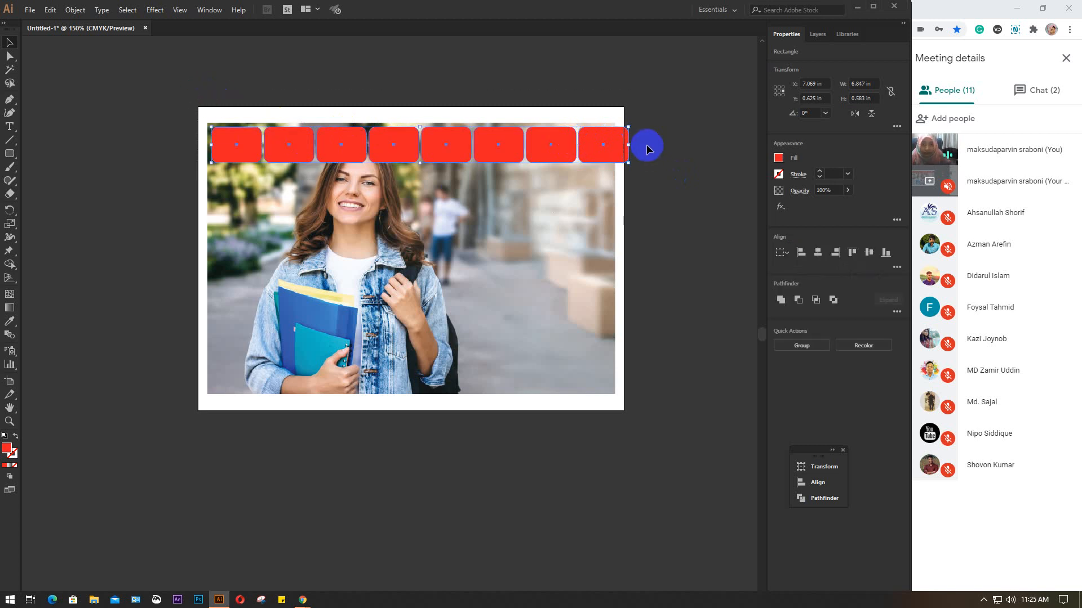
left_click_drag(627, 145, 615, 147)
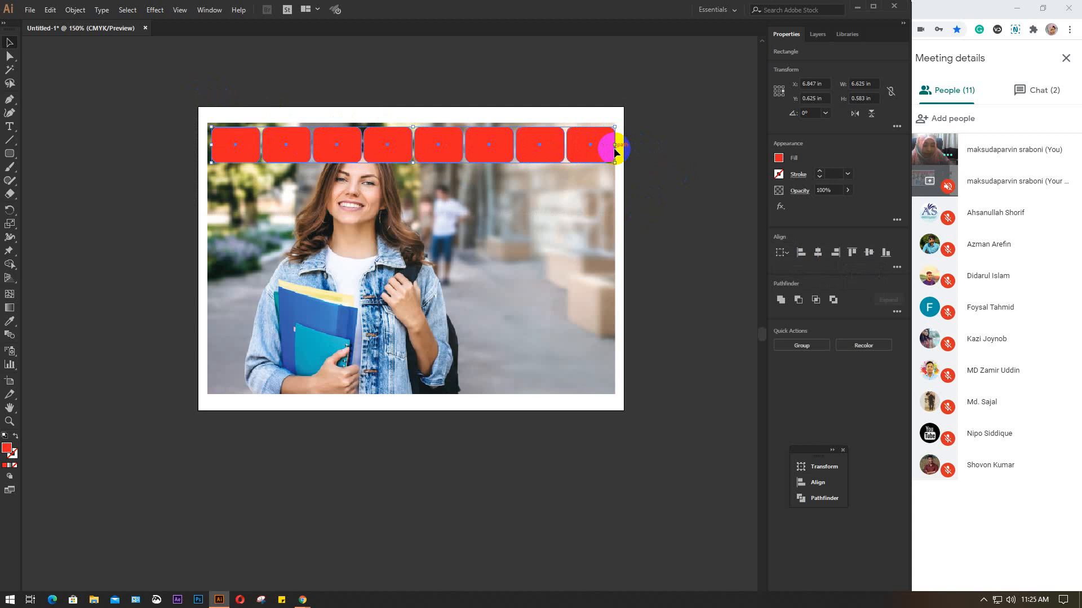
key("Left")
key("Left")
key("Left")
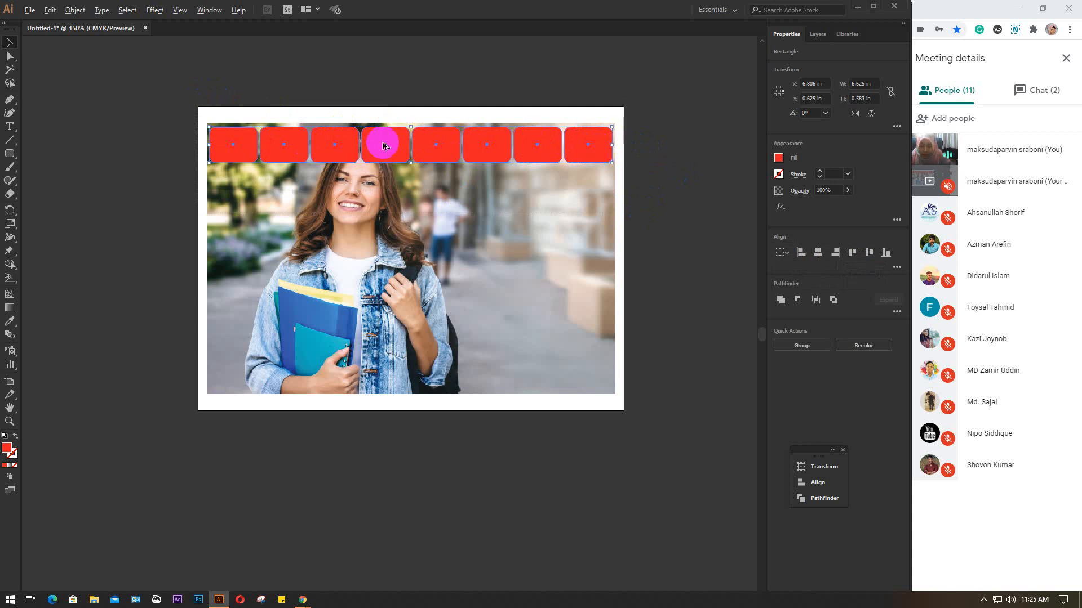
- Duplicate the row of rectangles directly below at about Y 1.25 in and repeat the copy until seven rows cover the photo
left_click_drag(382, 146, 376, 184)
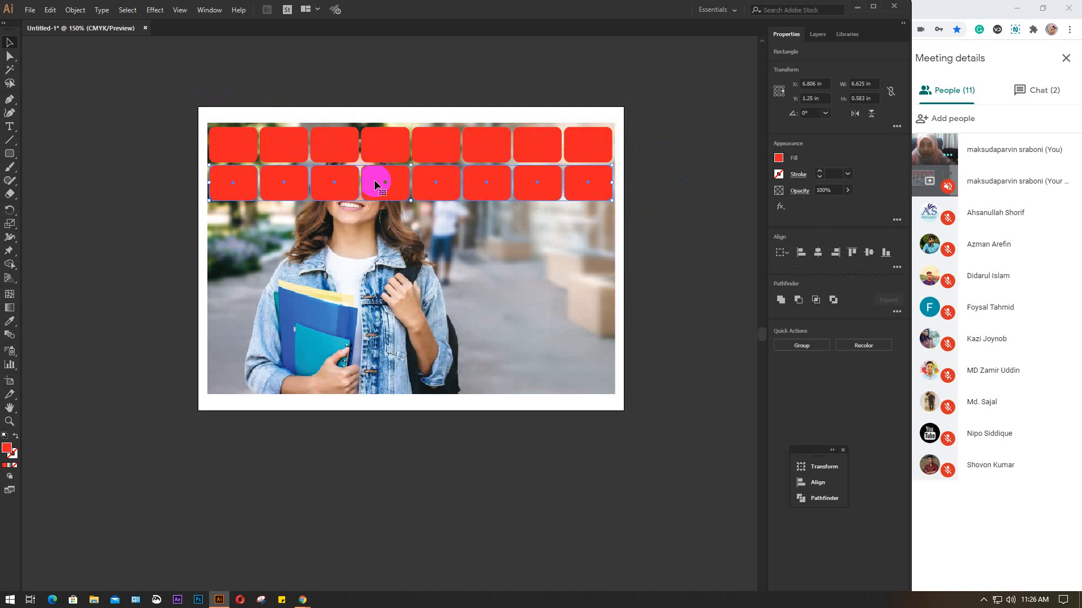
key("ctrl+d")
key("ctrl+d")
key("ctrl+d")
key("ctrl+d")
key("ctrl+d")
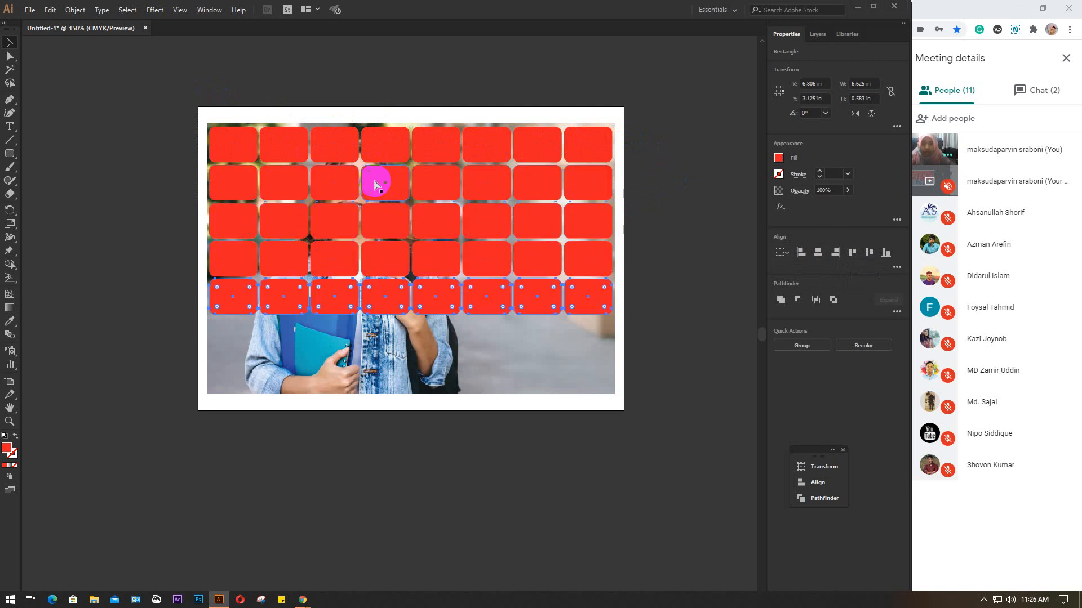
- Unite all the red rounded rectangles into a compound shape with Pathfinder and expand it into one compound path
left_click_drag(181, 99, 644, 442)
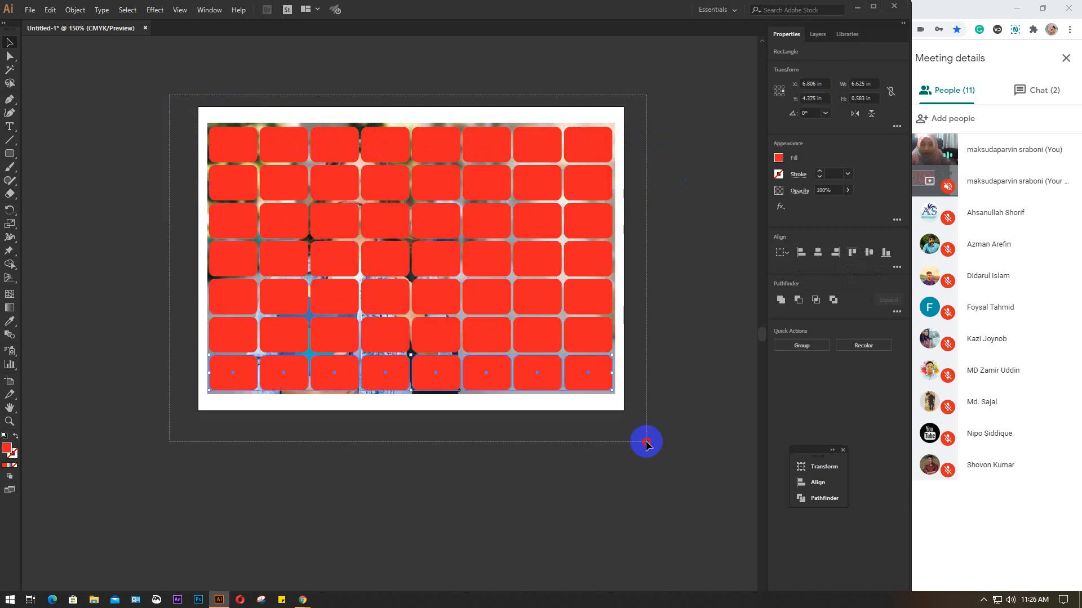
left_click(824, 497)
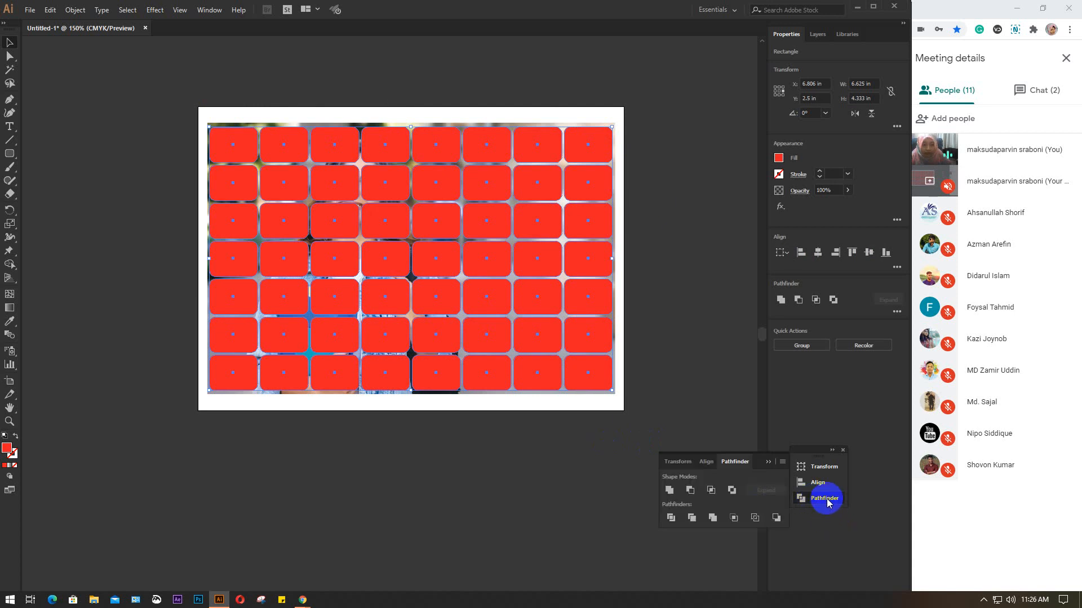
left_click(669, 490, "alt")
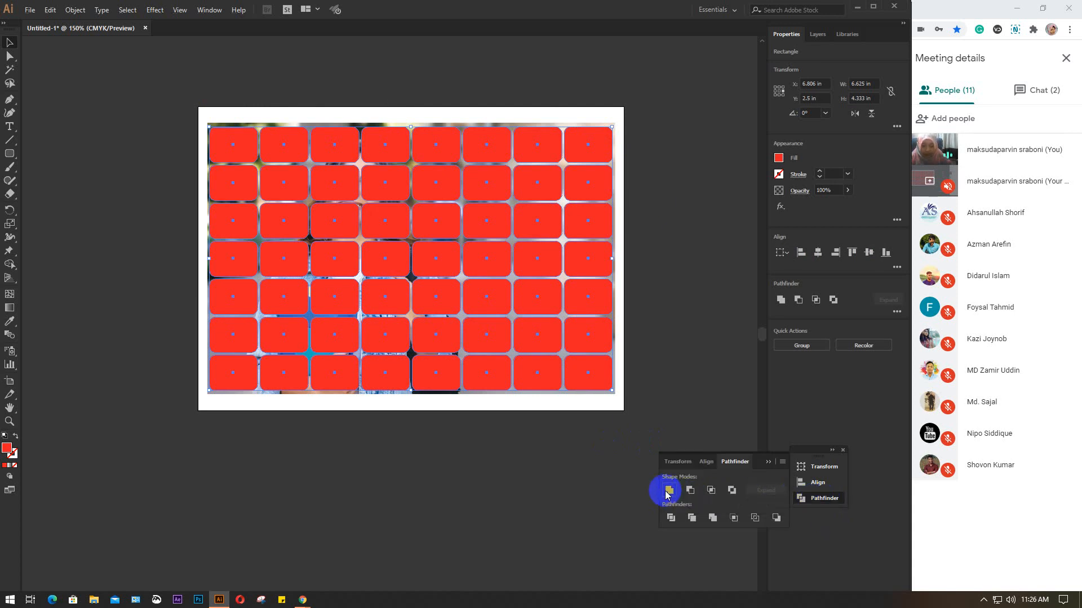
left_click(766, 491)
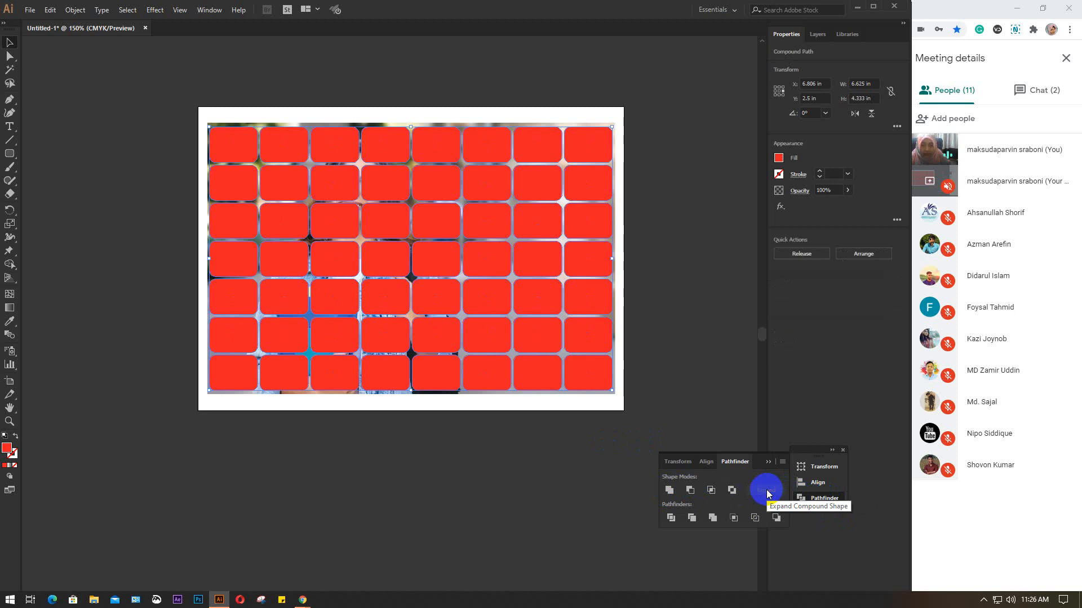
left_click(277, 101)
left_click(409, 173)
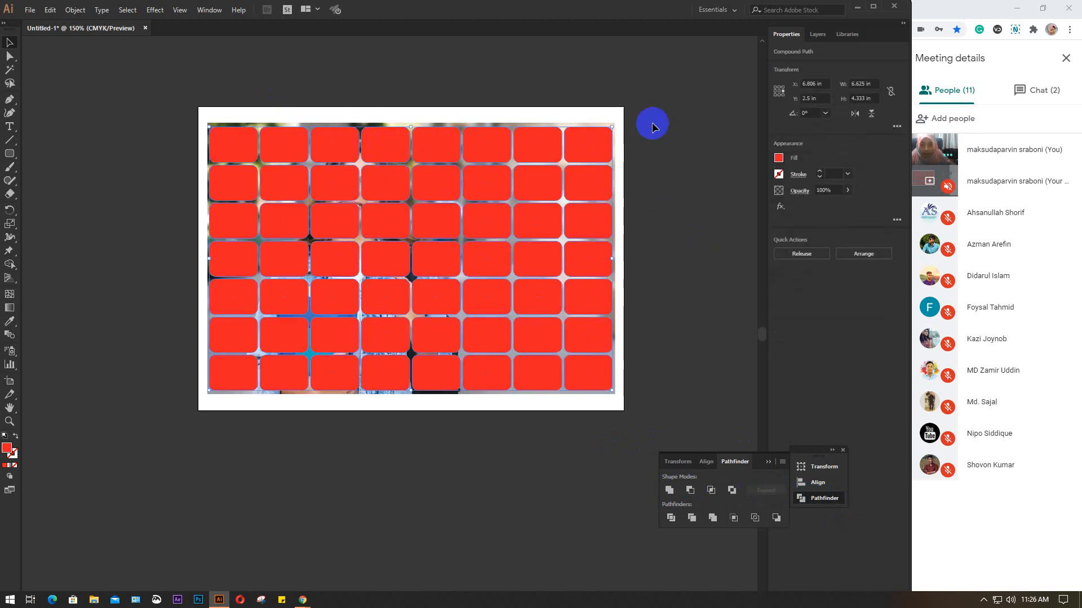
- Unlock the photo, check that it can be selected together with the red compound path, and clear the selection
left_click(580, 120)
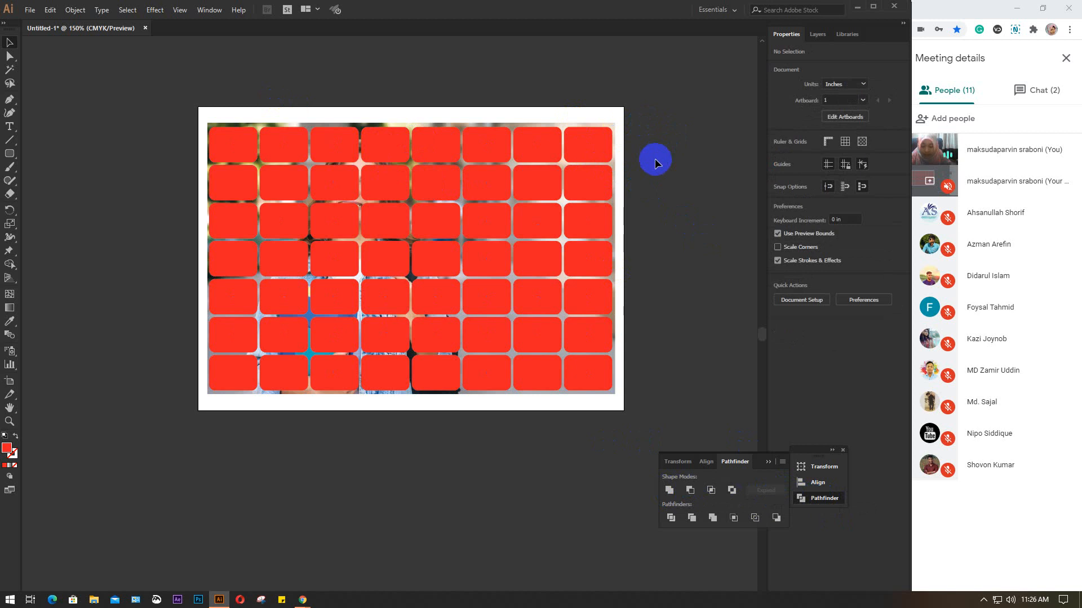
key("ctrl+alt+2")
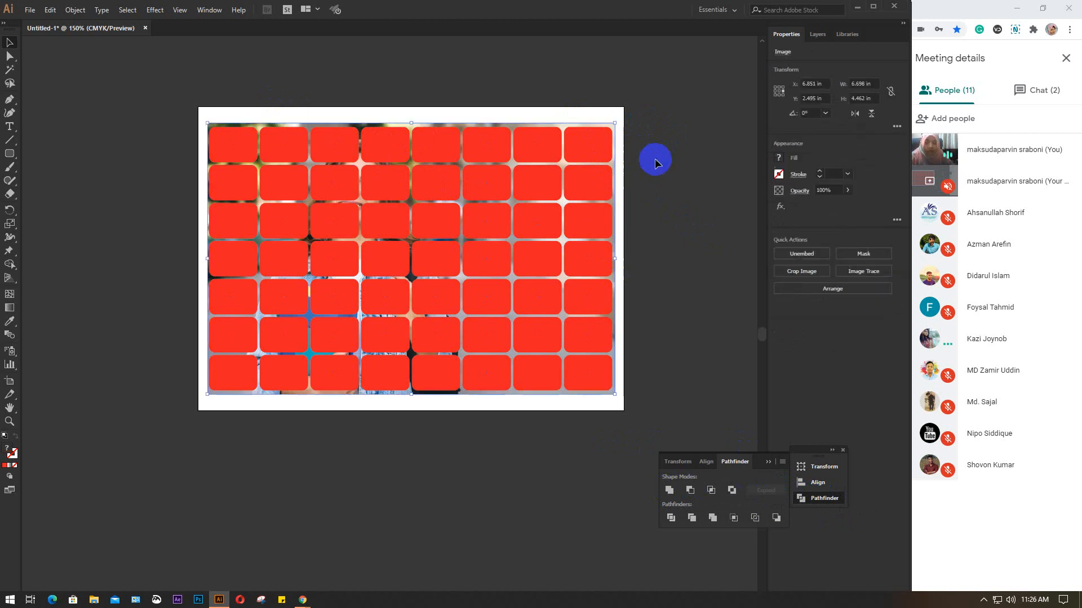
left_click(666, 163)
left_click_drag(266, 108, 403, 245)
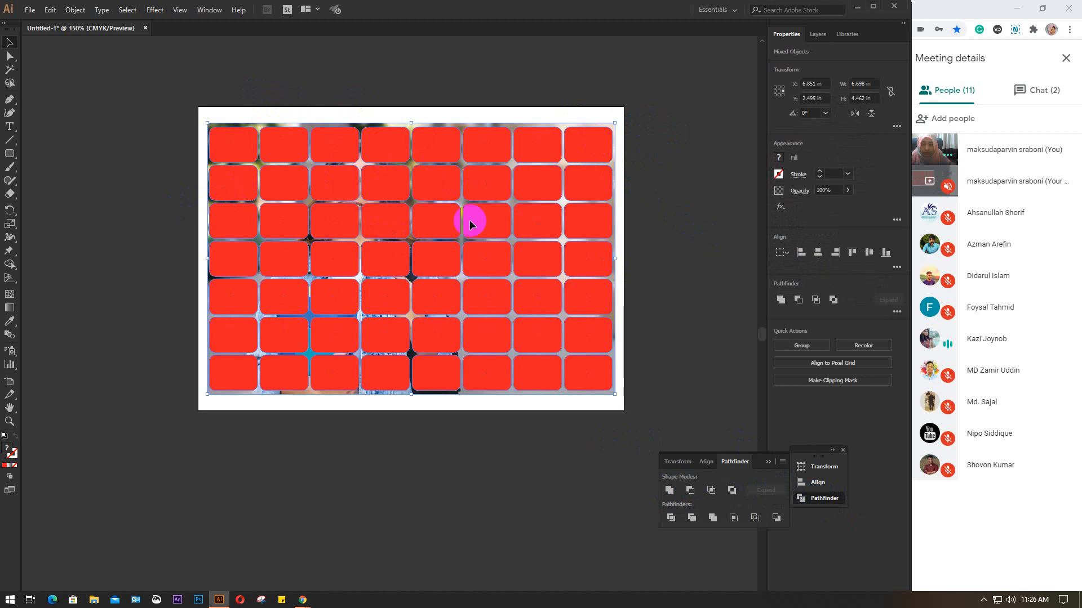
left_click(683, 207)
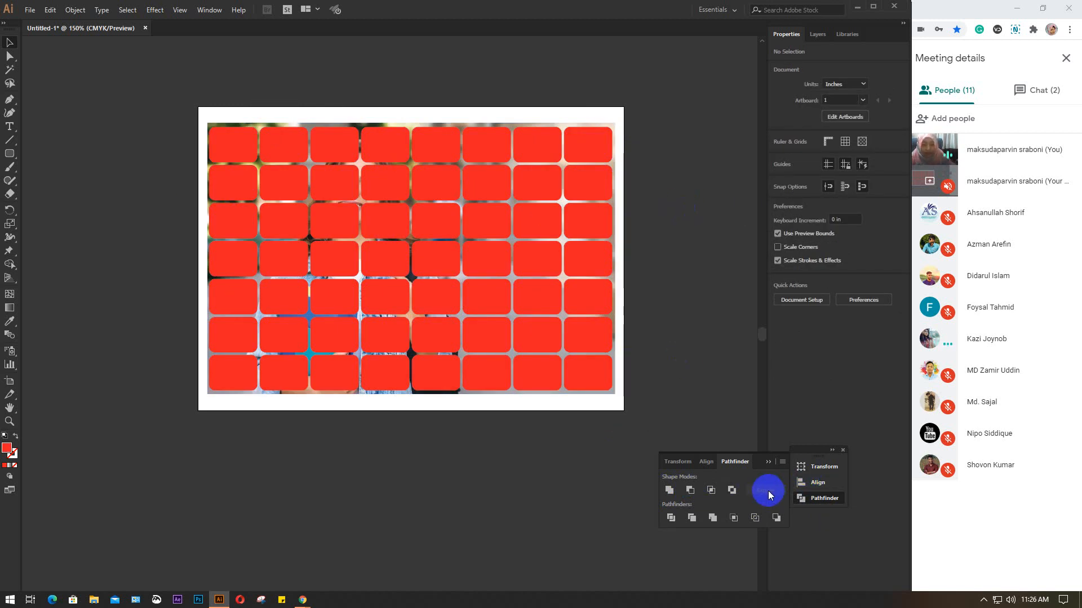
- Draw a wavy vertical red stroke with the Paintbrush on an empty canvas area and delete it
left_click(580, 367)
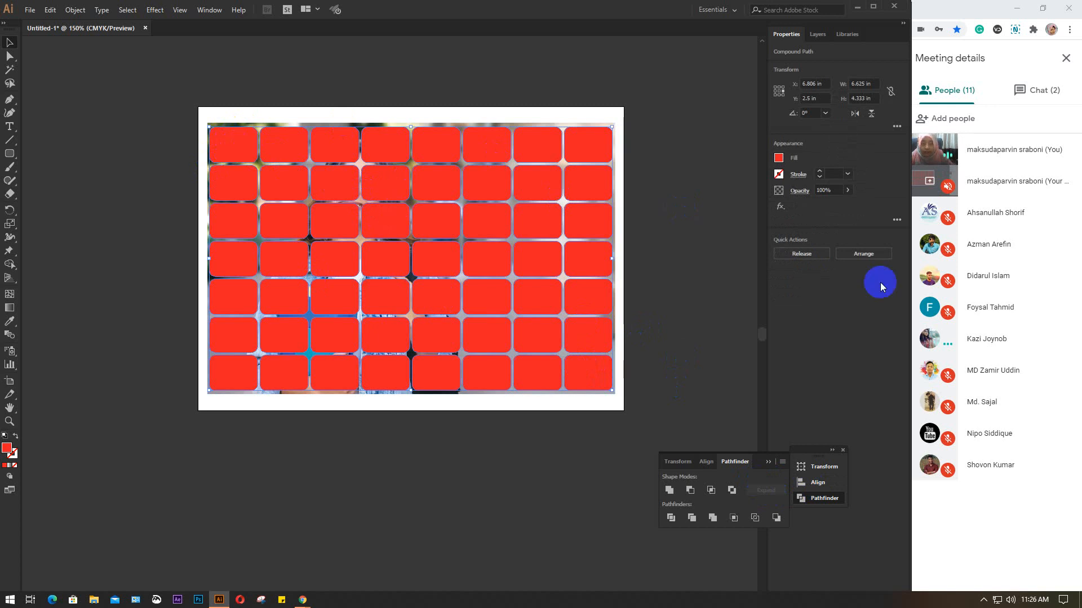
mouse_move(705, 215)
left_mouse_down()
mouse_move(353, 280)
mouse_move(197, 224)
left_mouse_up()
mouse_move(654, 268)
left_mouse_down()
mouse_move(539, 291)
mouse_move(326, 244)
left_mouse_up()
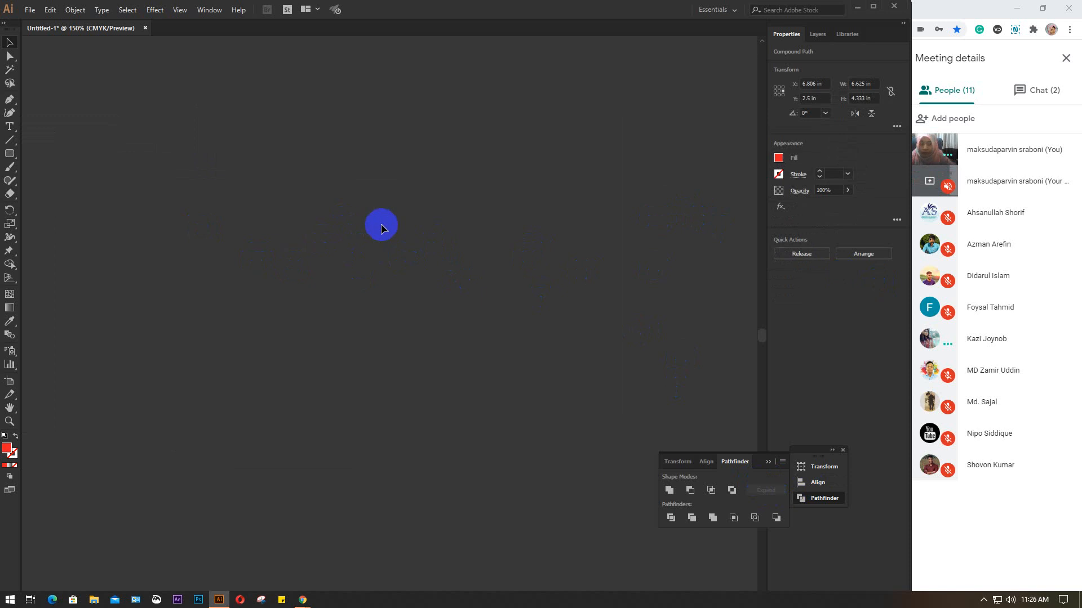
left_click(779, 159)
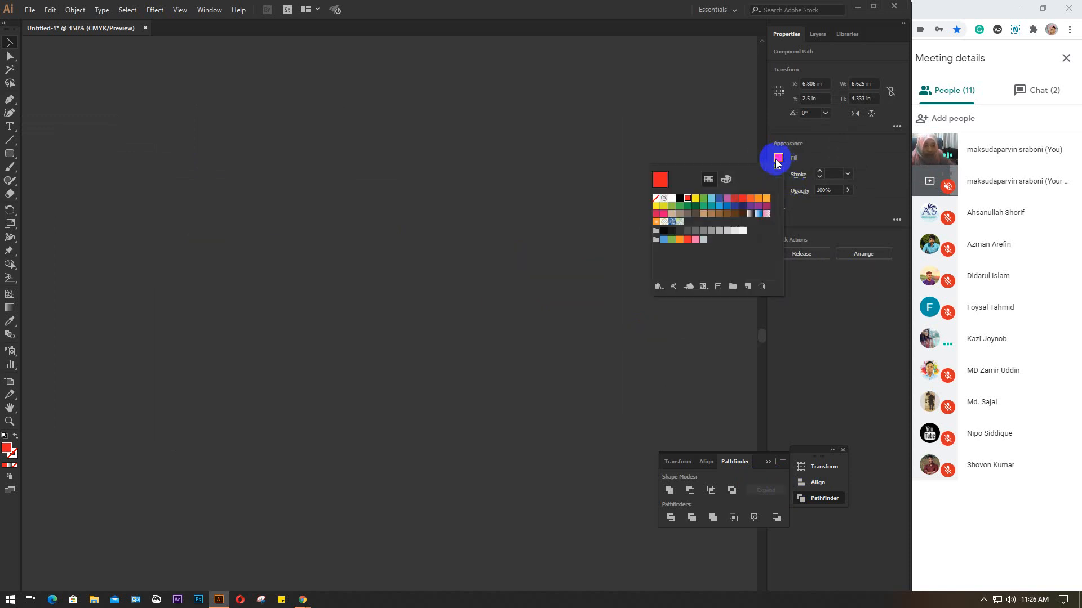
left_click(348, 166)
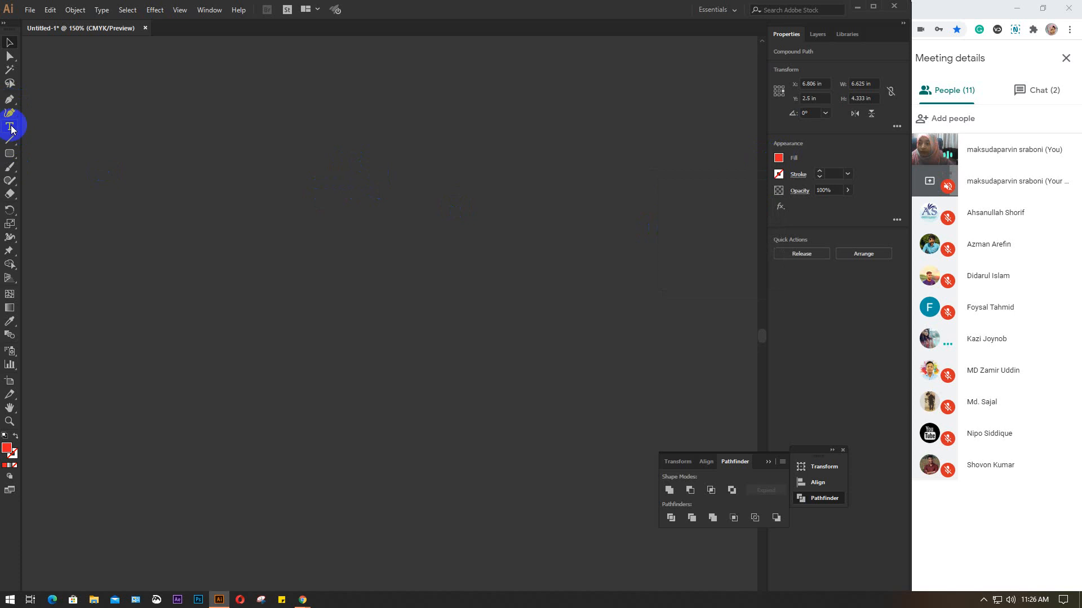
left_click(9, 167)
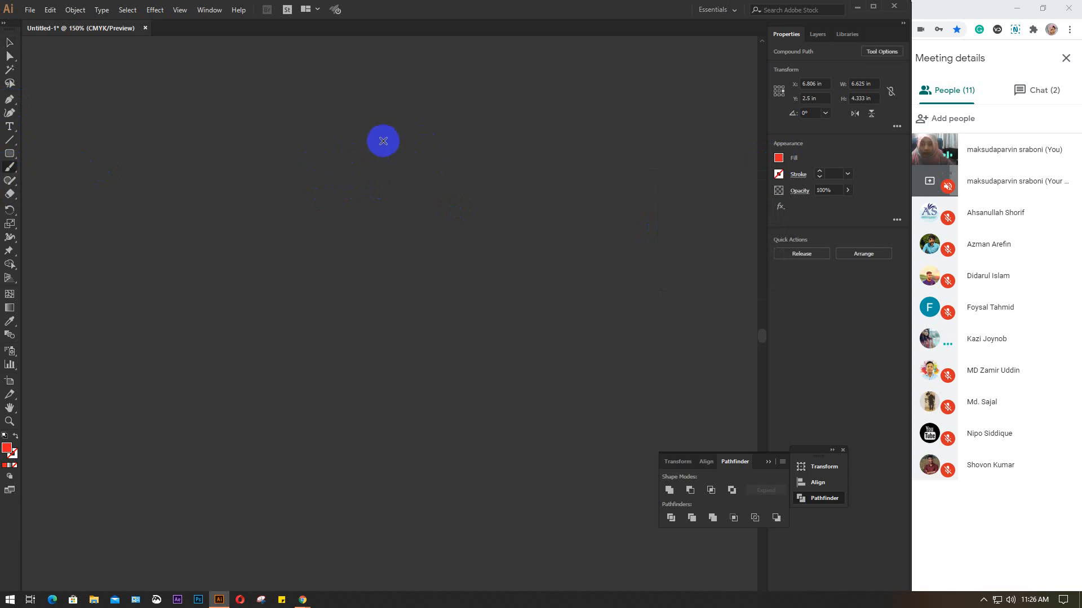
left_click(798, 175)
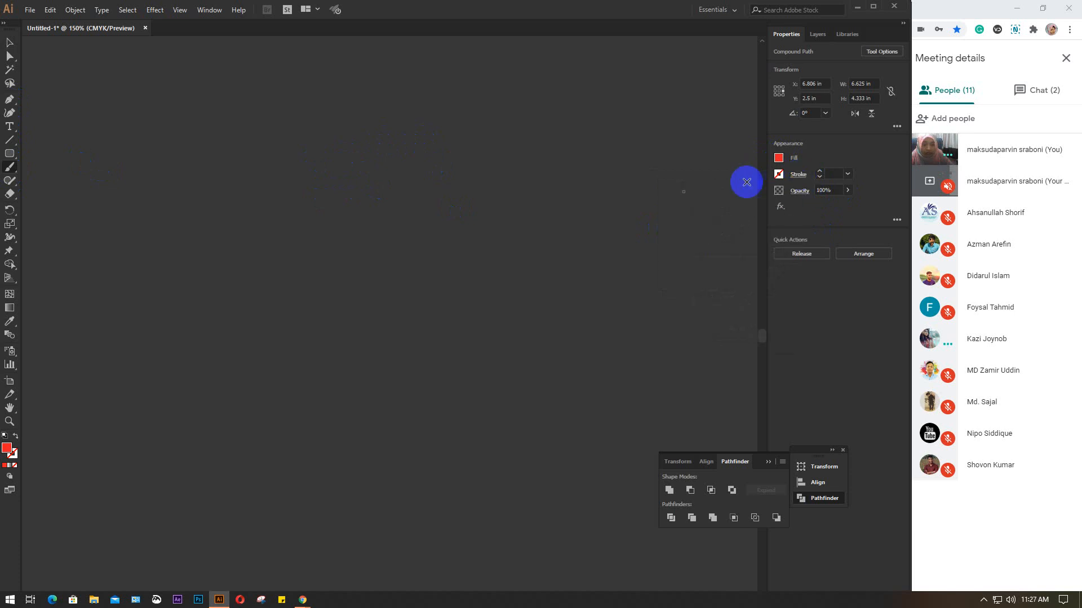
mouse_move(383, 123)
left_mouse_down()
mouse_move(350, 221)
mouse_move(387, 293)
mouse_move(329, 438)
left_mouse_up()
left_click(9, 42)
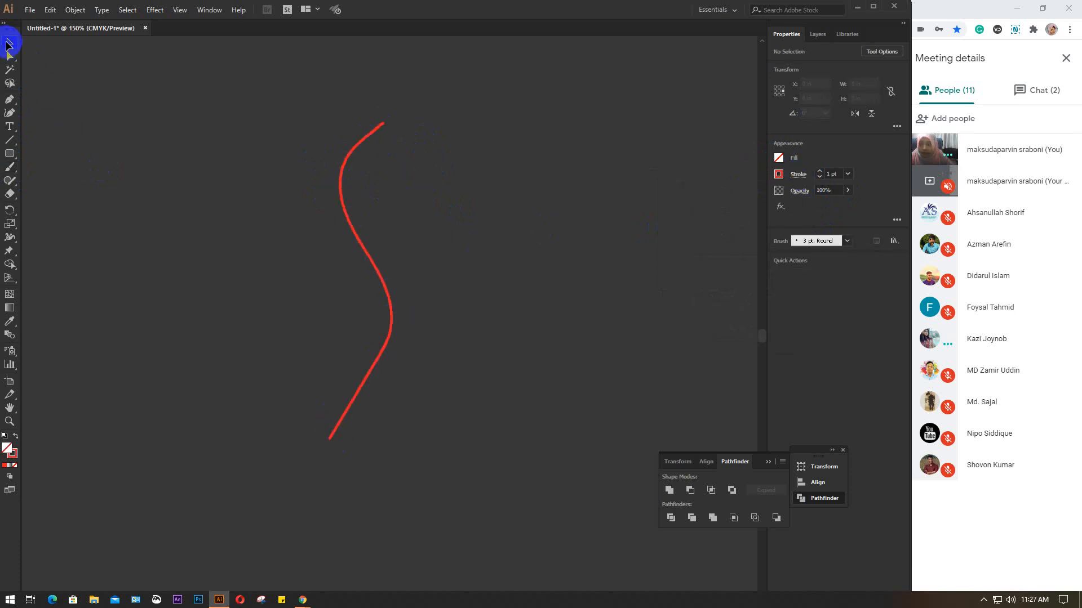
left_click_drag(297, 125, 475, 251)
key("Delete")
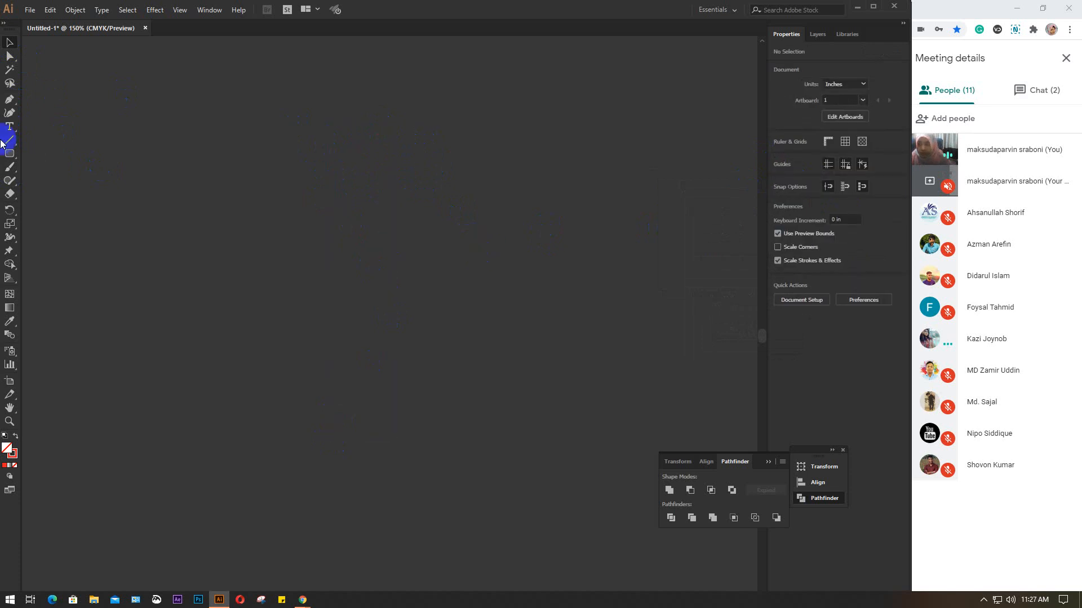
- Draw an S-shaped freehand red curve about 1.5 in wide and 5.5 in high with the Pencil tool on an empty canvas area
left_click(9, 180)
left_click(69, 196)
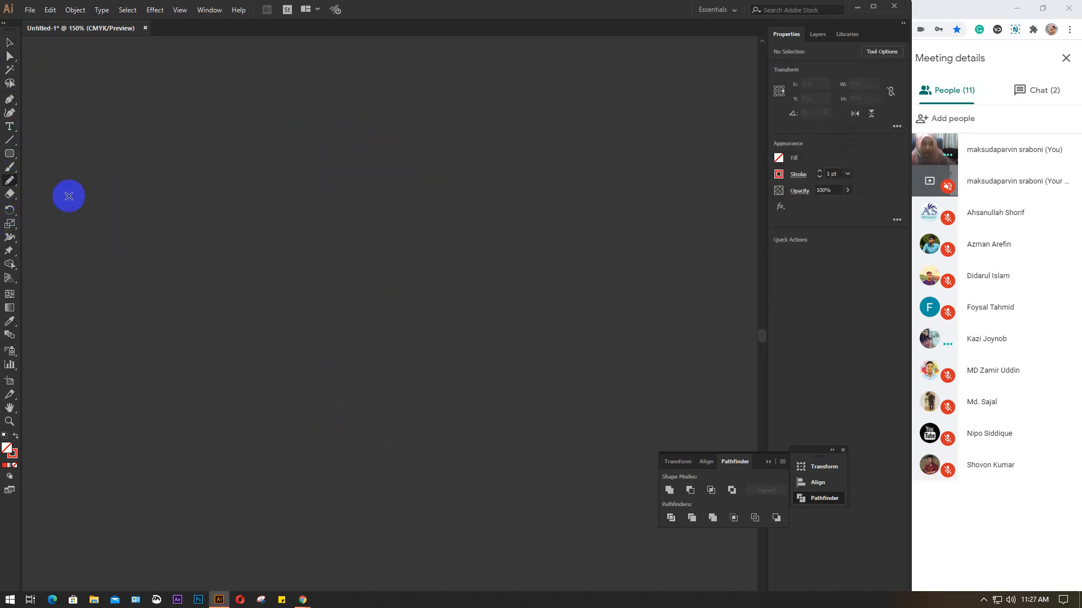
mouse_move(486, 114)
left_mouse_down()
mouse_move(423, 159)
mouse_move(450, 341)
mouse_move(434, 417)
mouse_move(394, 446)
left_mouse_up()
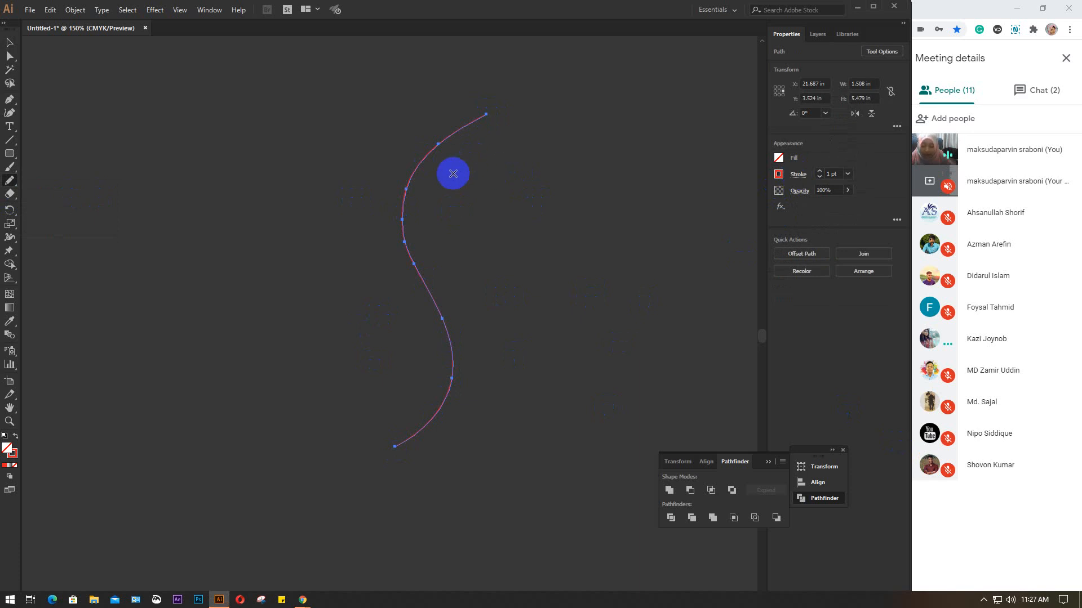
scroll(452, 174, "up", 1)
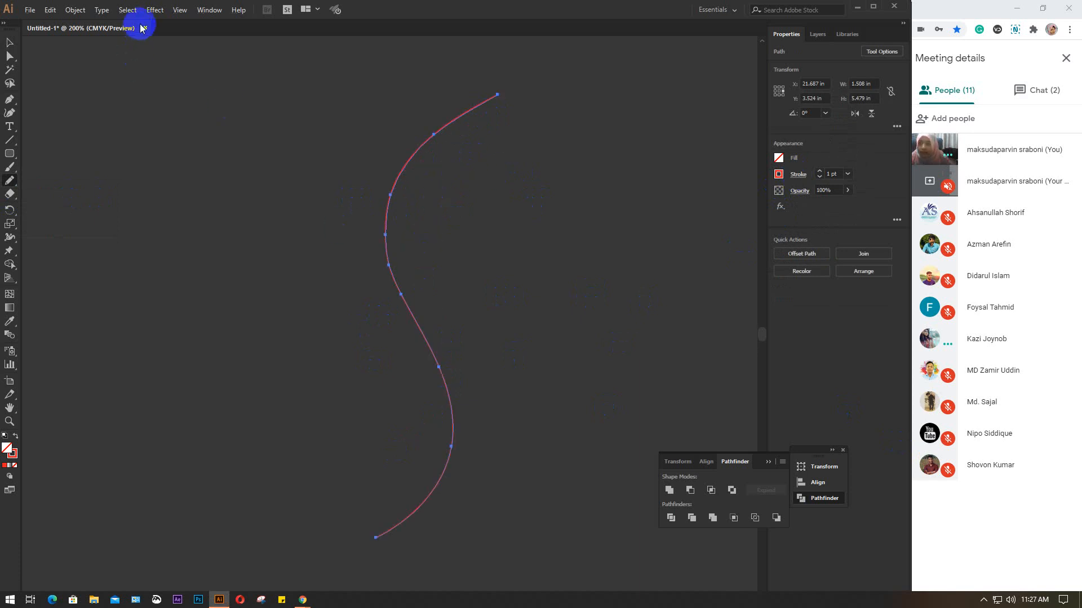
- Look over the Pencil tool's fidelity and path-editing options and dismiss them without changes
left_click(72, 10)
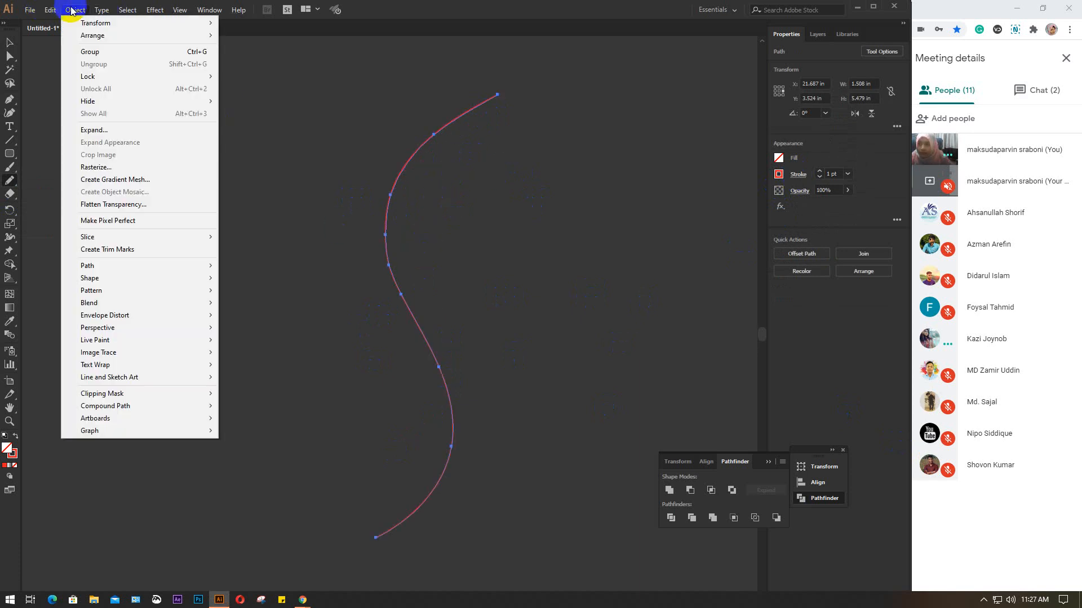
left_click(72, 9)
left_click(912, 128)
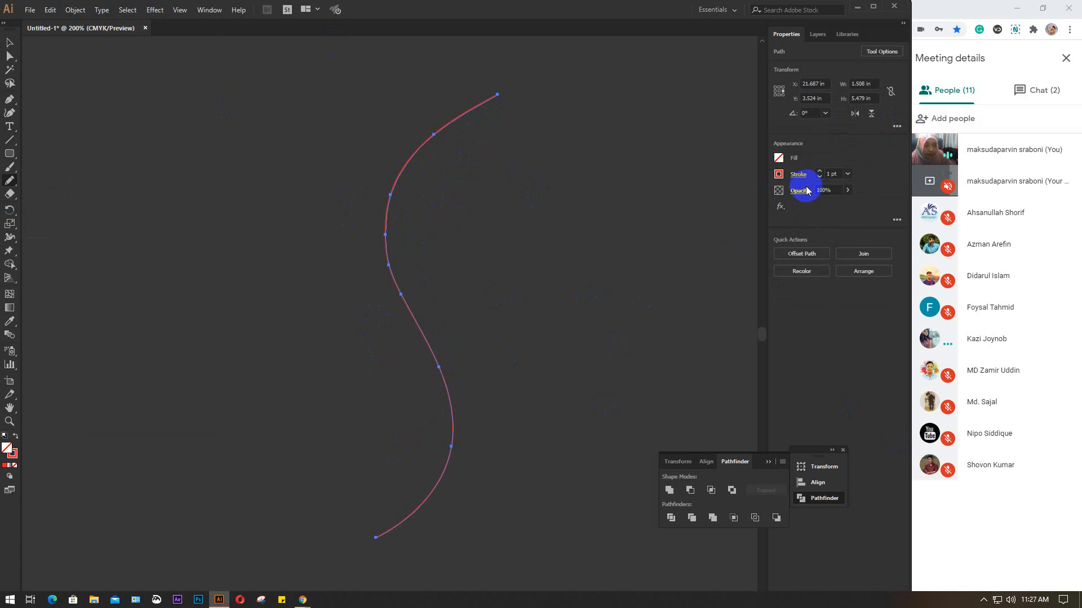
left_click(884, 52)
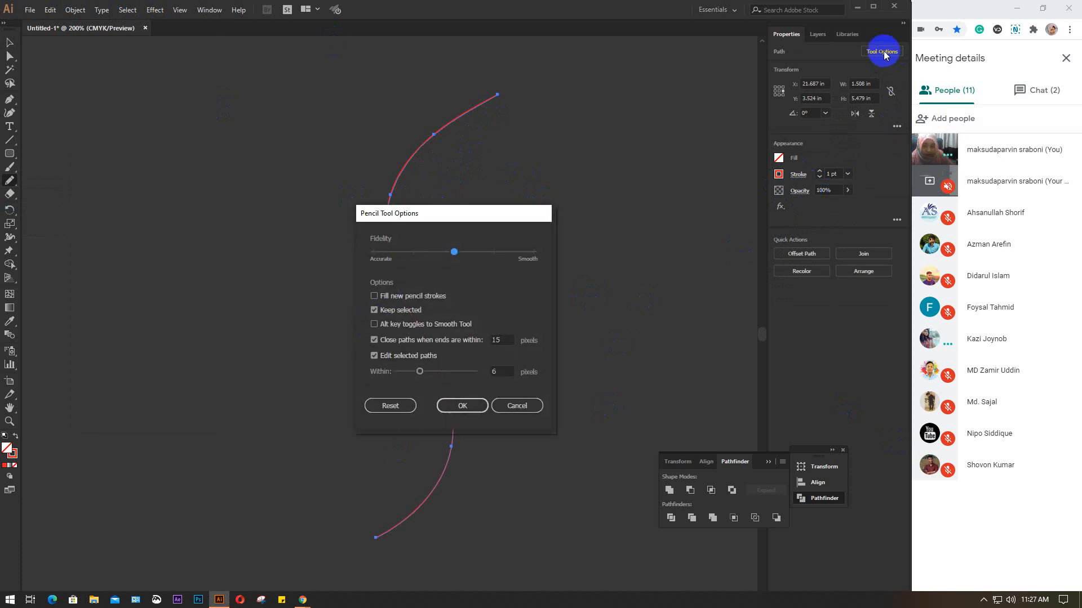
left_click(517, 402)
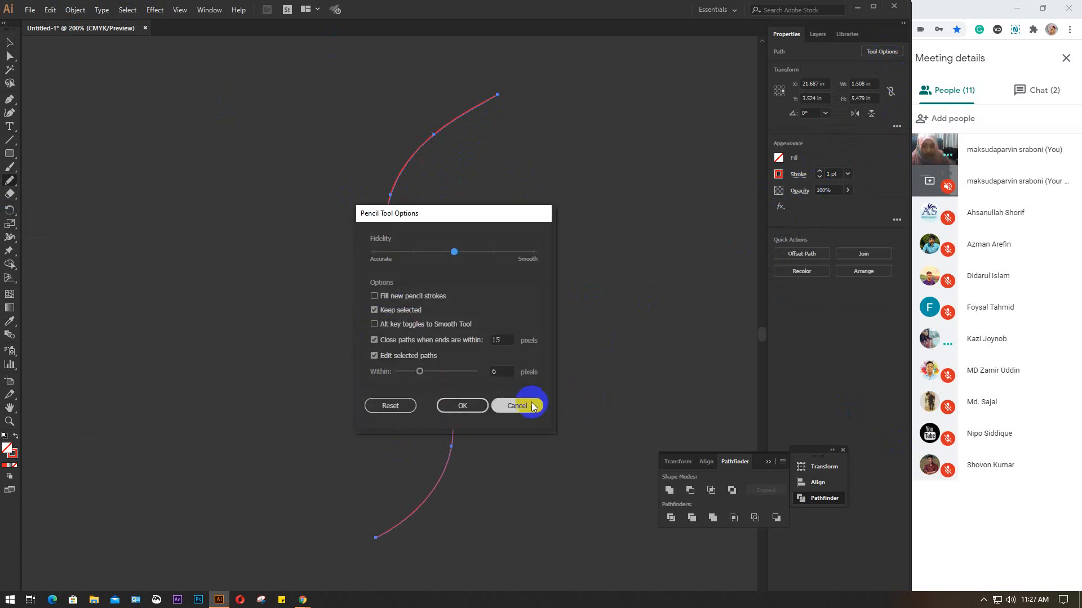
- Examine the curve's stroke weight, width profile, arrowhead and appearance settings, leaving them as they are
left_click(847, 173)
left_click(846, 173)
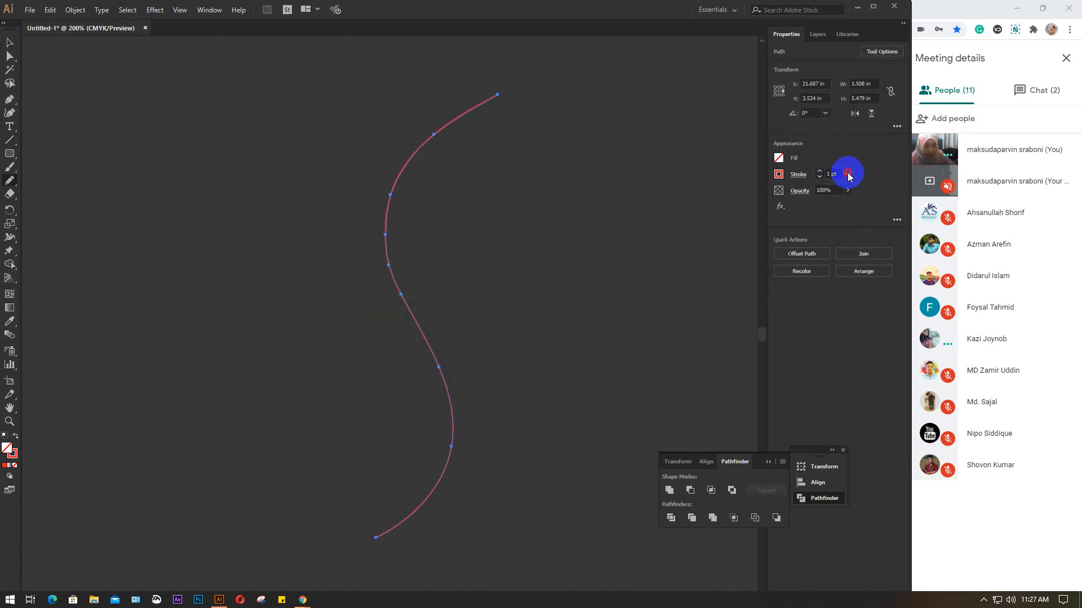
left_click(796, 176)
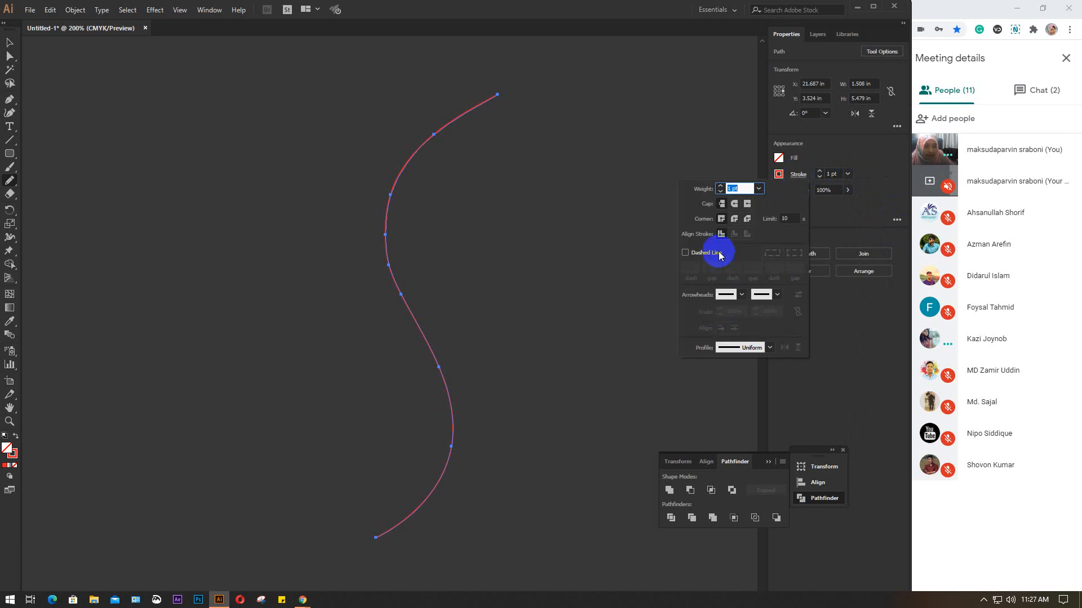
left_click(770, 348)
left_click(767, 349)
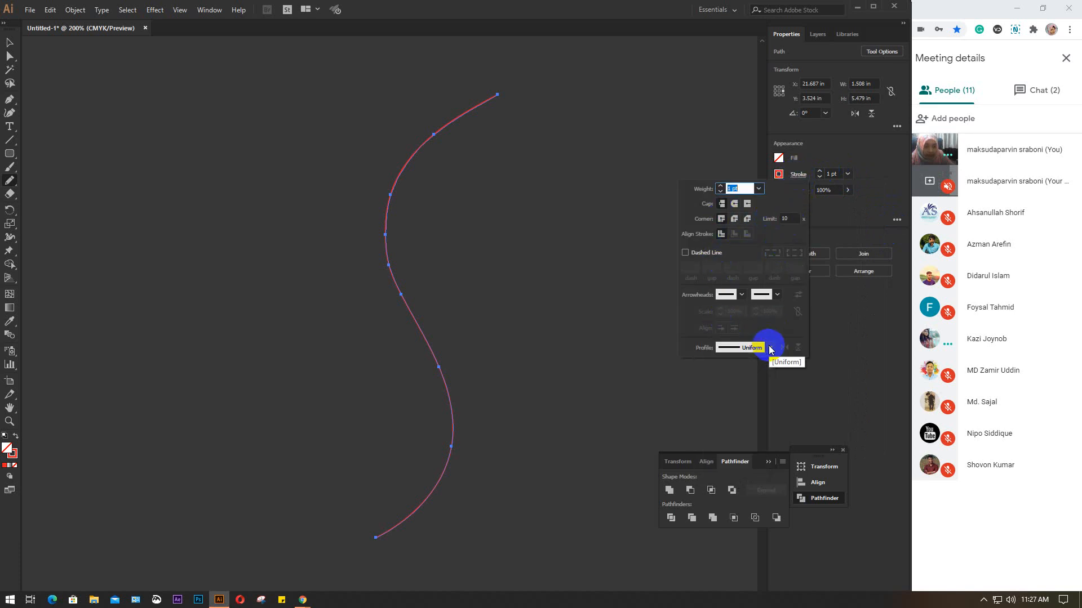
left_click(742, 295)
left_click(742, 296)
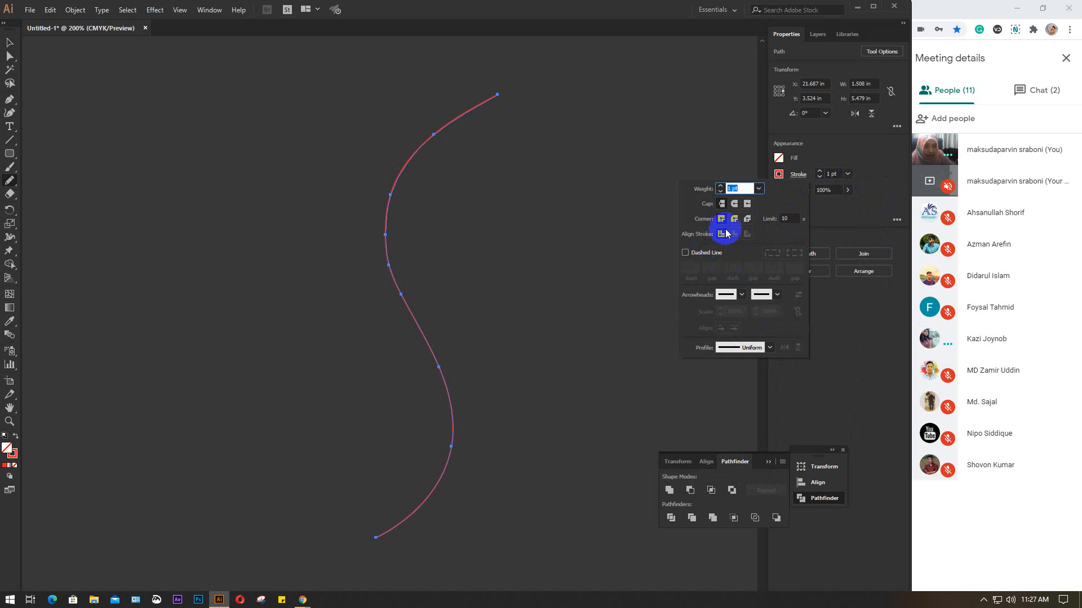
left_click(795, 175)
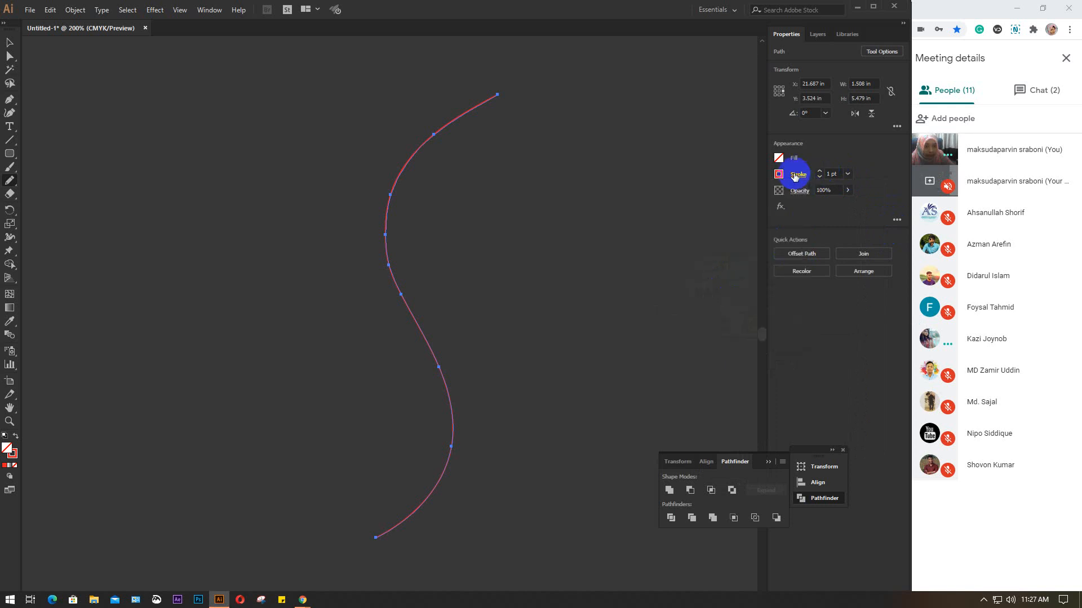
left_click(898, 219)
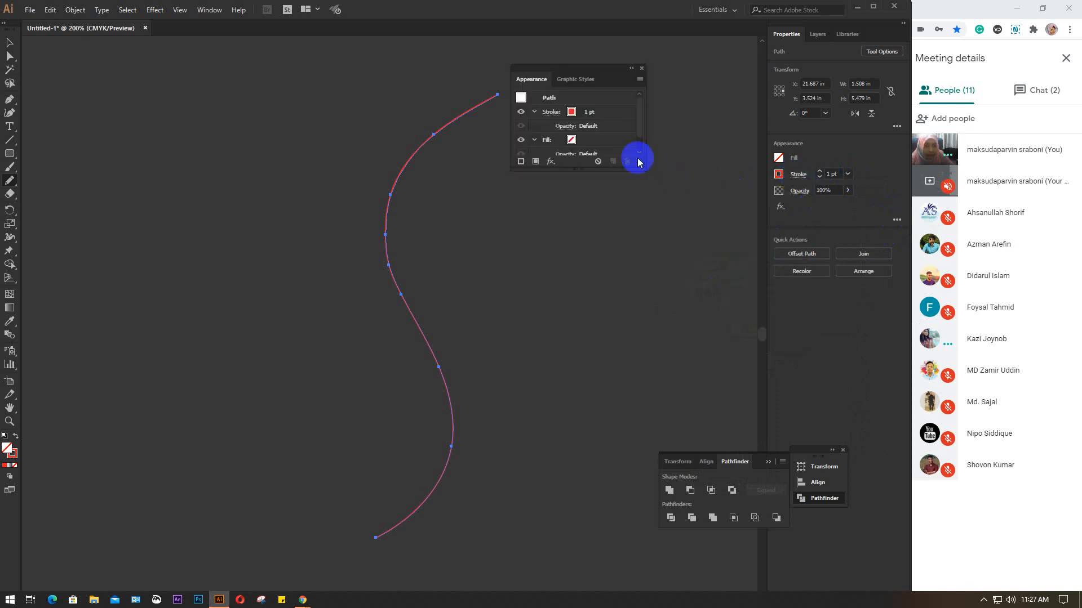
left_click(643, 67)
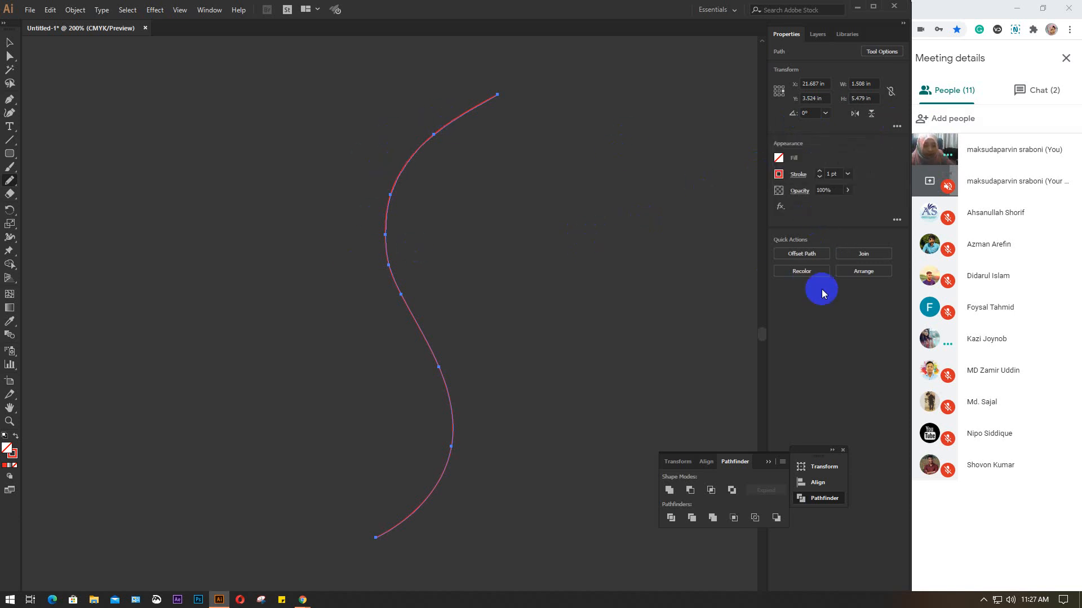
- Show the available brushes beside the pencil curve, delete the curve and put the brush collection away
left_click(210, 10)
left_click(251, 193)
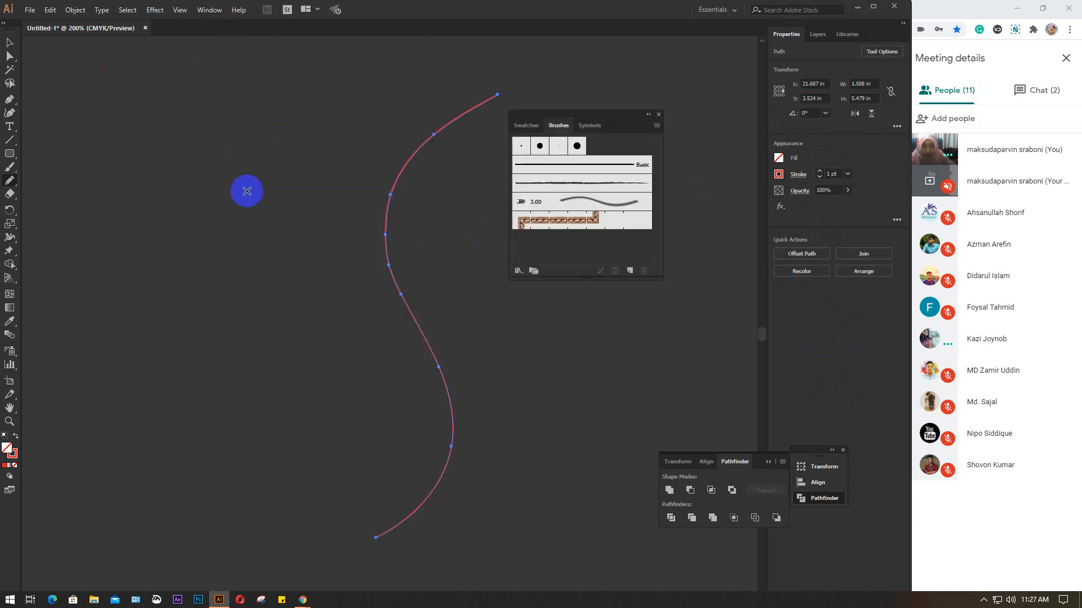
left_click_drag(592, 118, 664, 231)
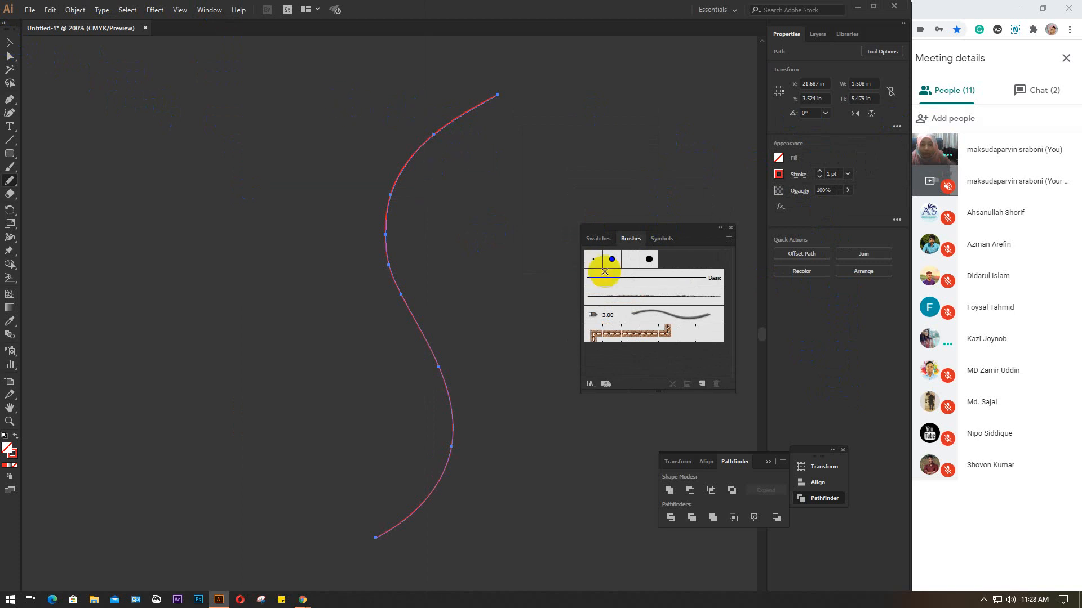
key("Delete")
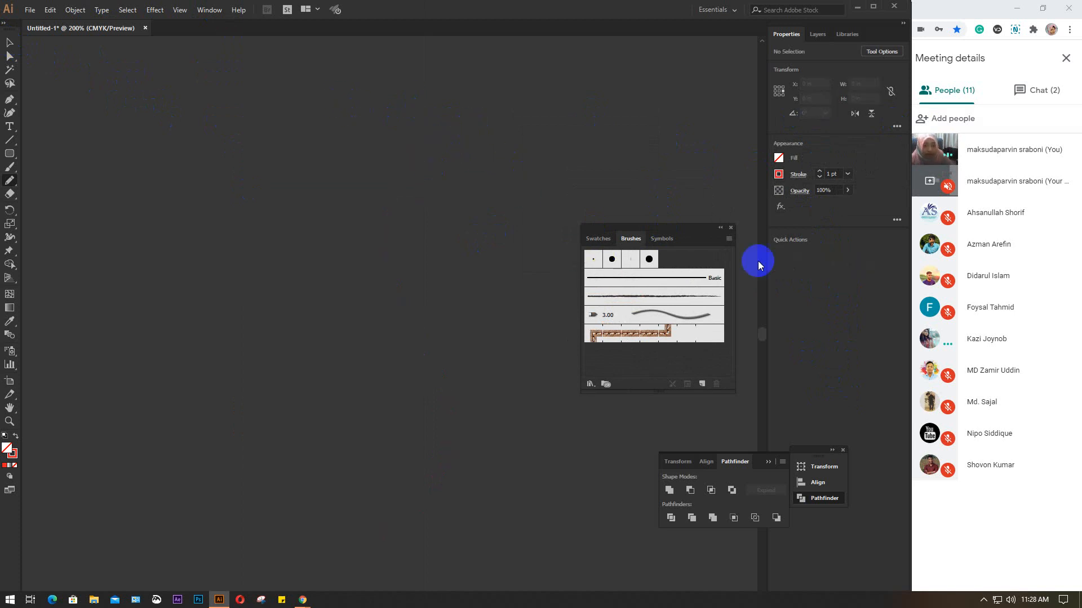
left_click(731, 228)
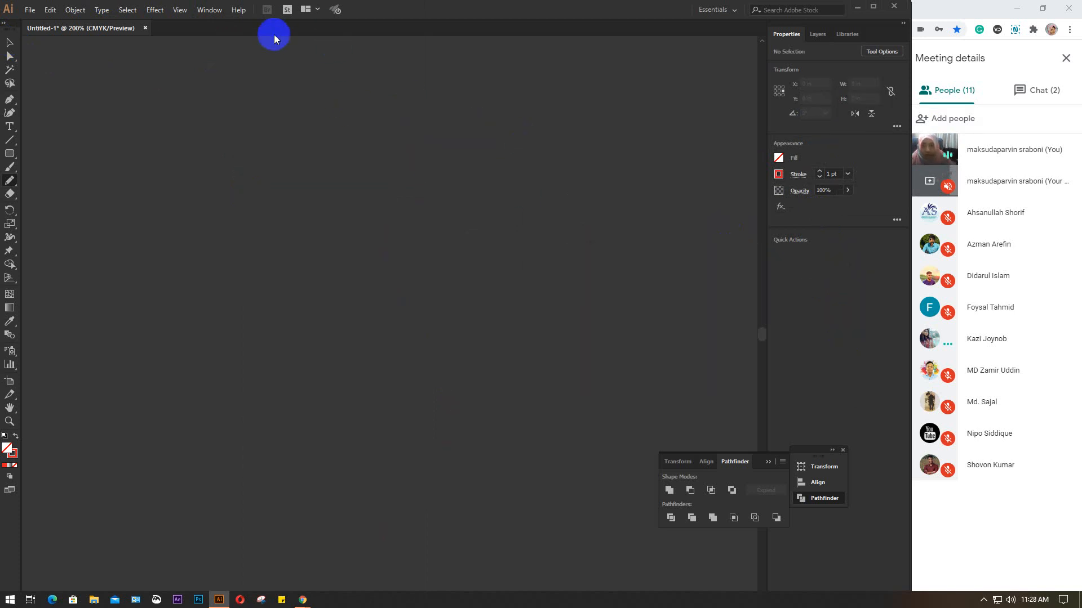
- Bring up the document's brushes again and choose the first, small round calligraphic brush
left_click(208, 10)
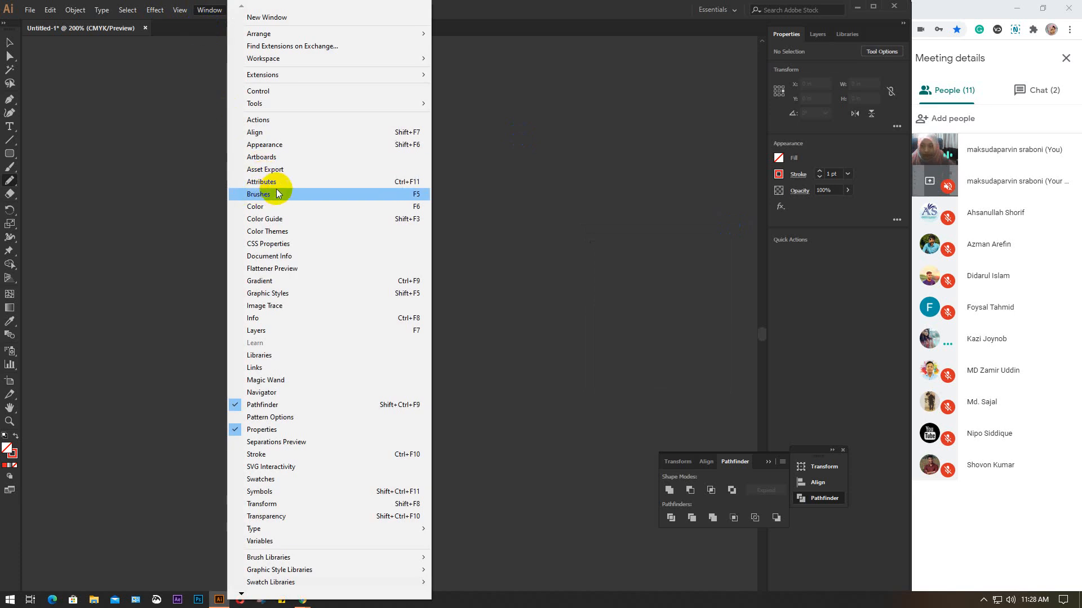
left_click(277, 194)
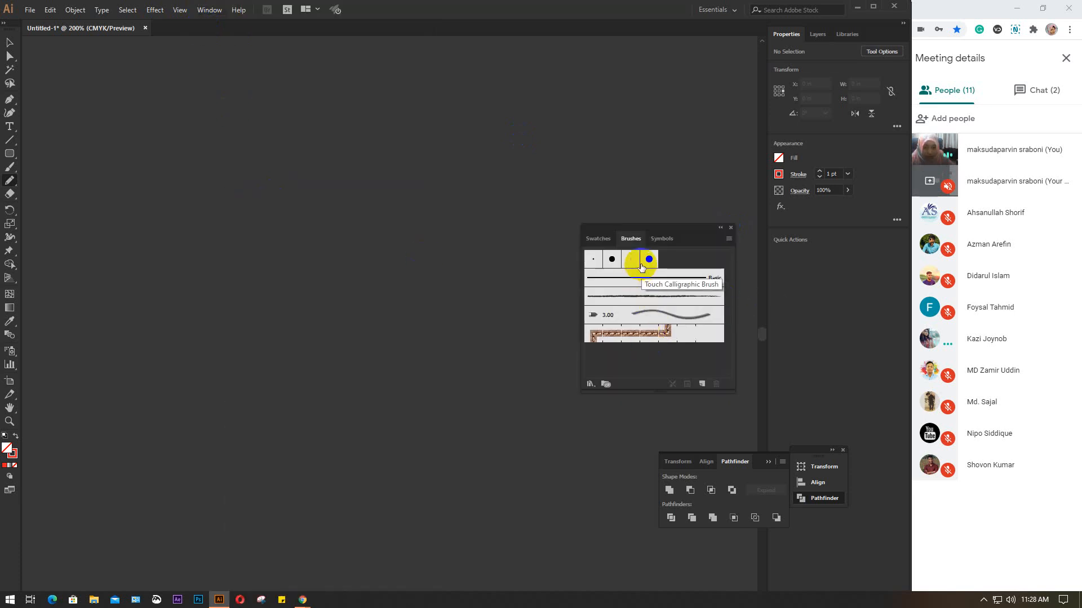
left_click(611, 259)
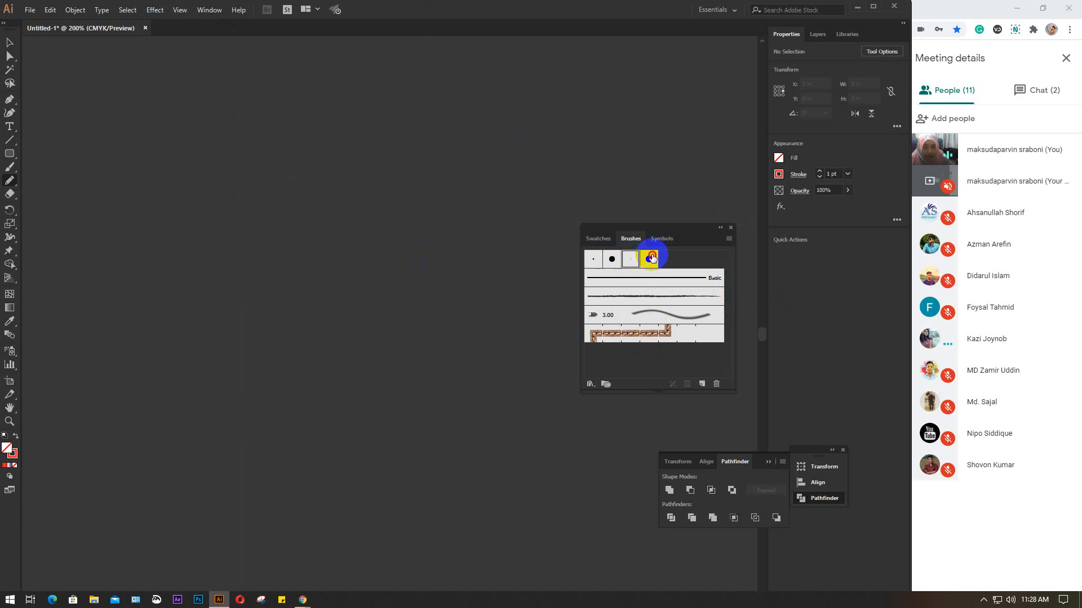
left_click(590, 258)
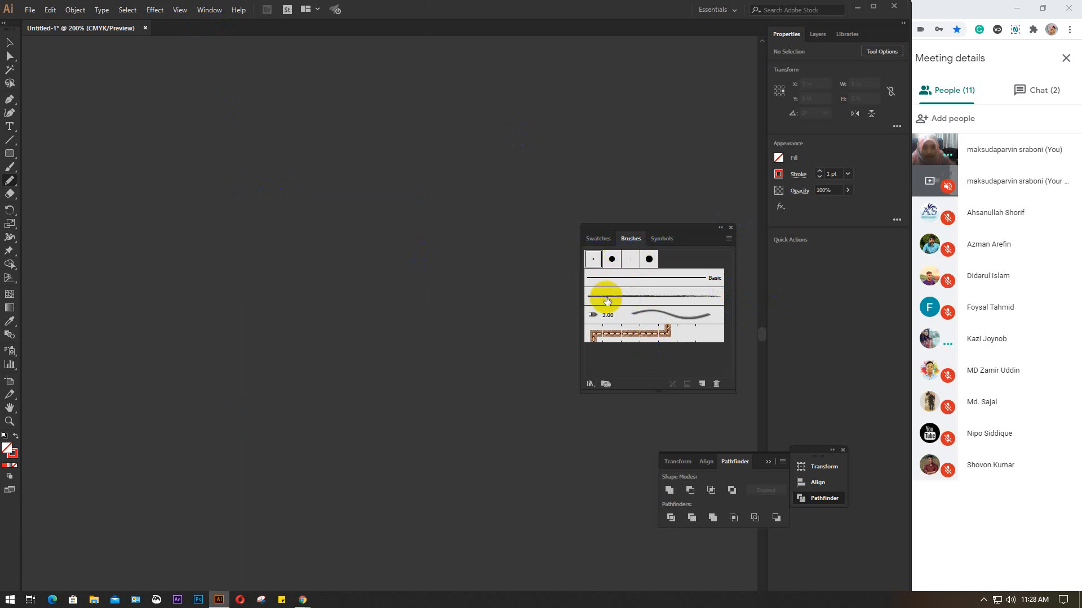
- Open the Bristle Brush Library and browse its brushes
left_click(729, 239)
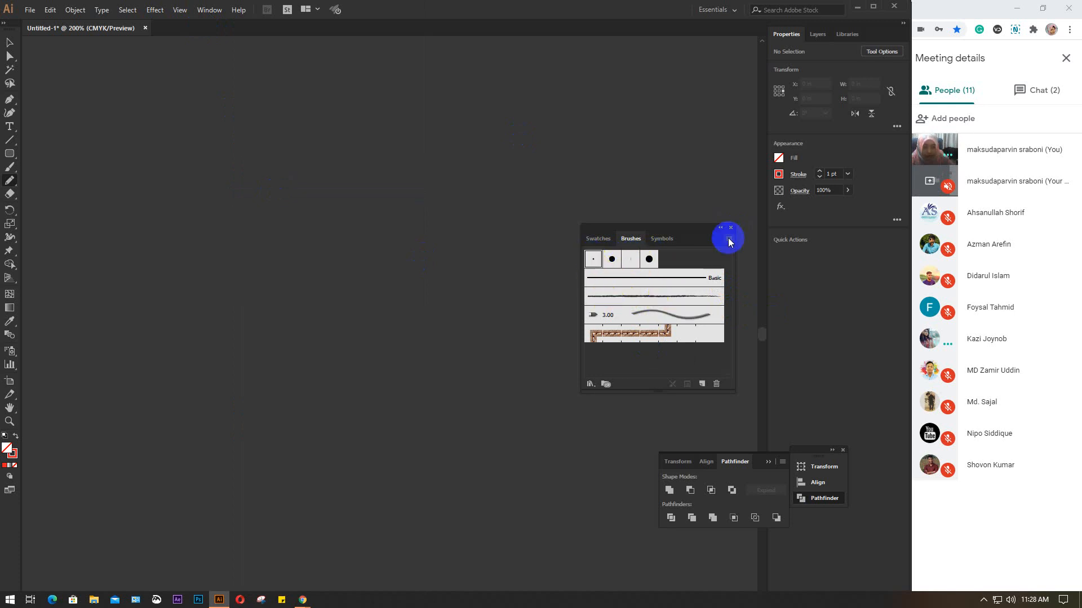
mouse_move(775, 440)
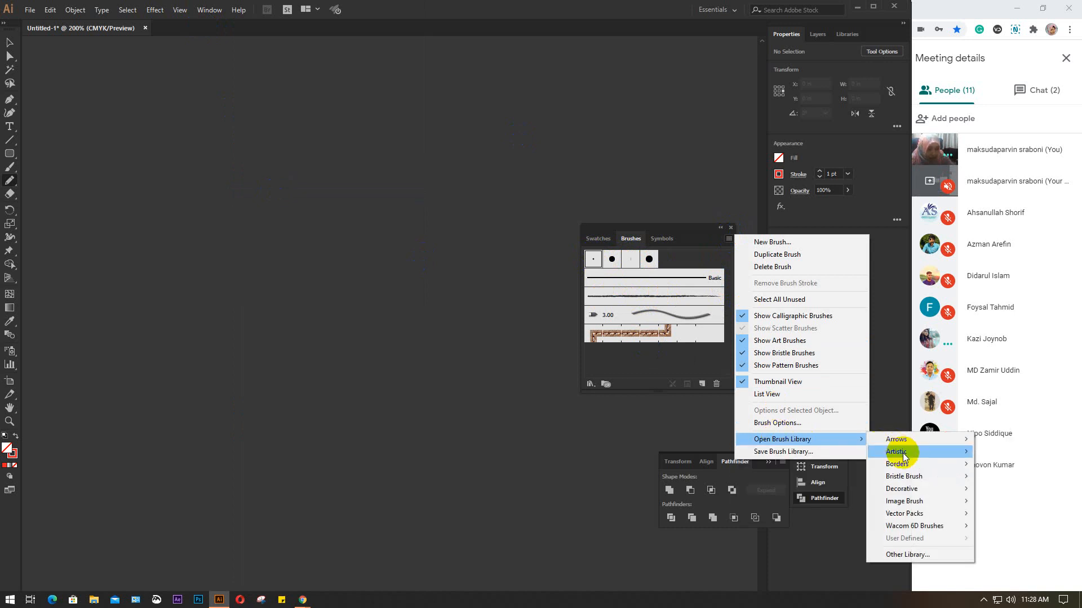
mouse_move(899, 477)
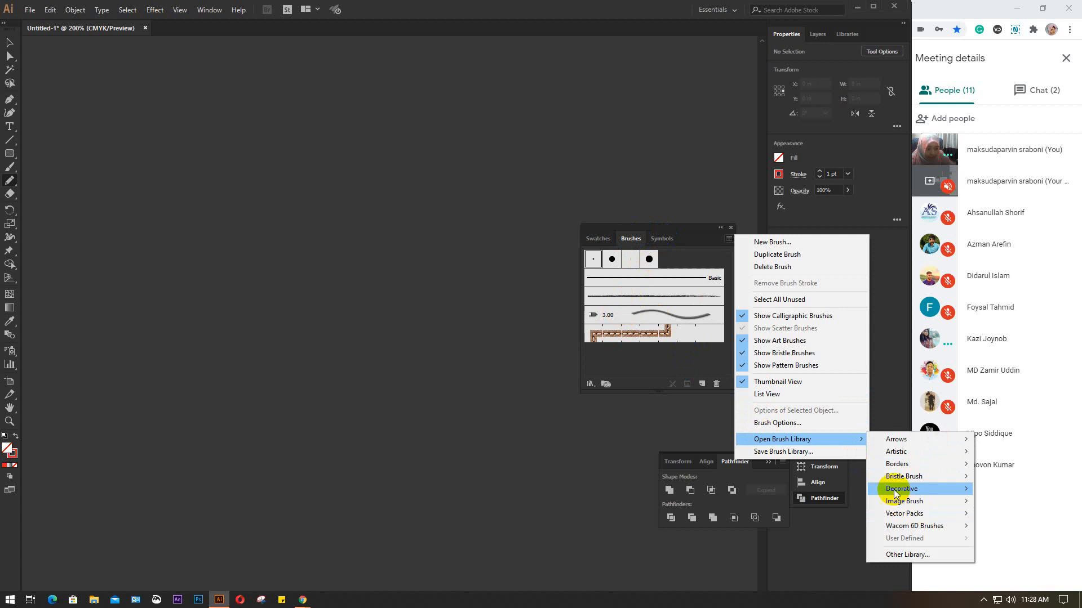
left_click(1018, 477)
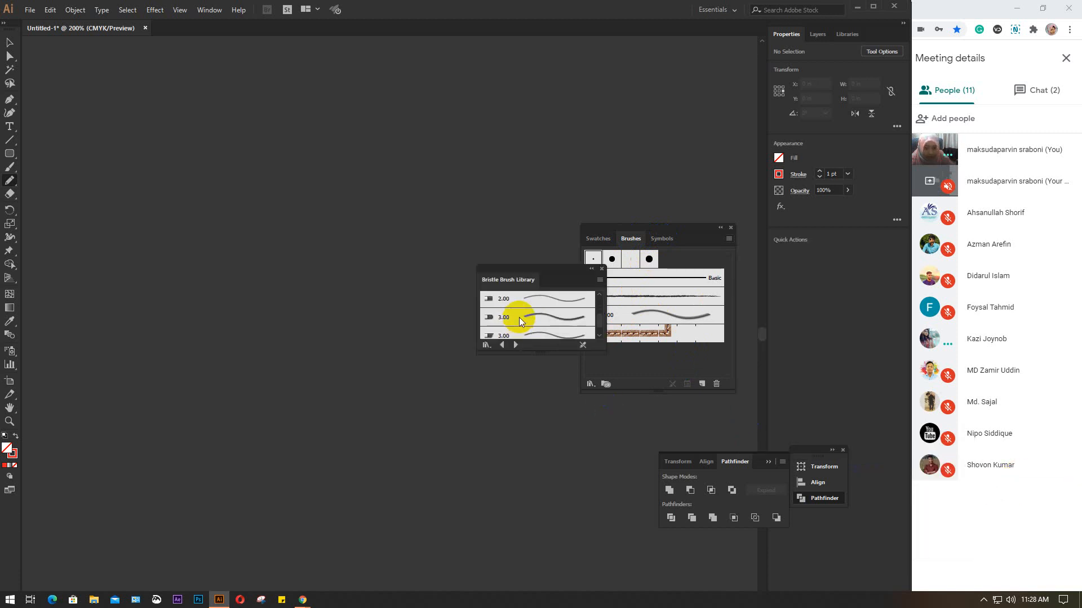
scroll(519, 320, "down", 3)
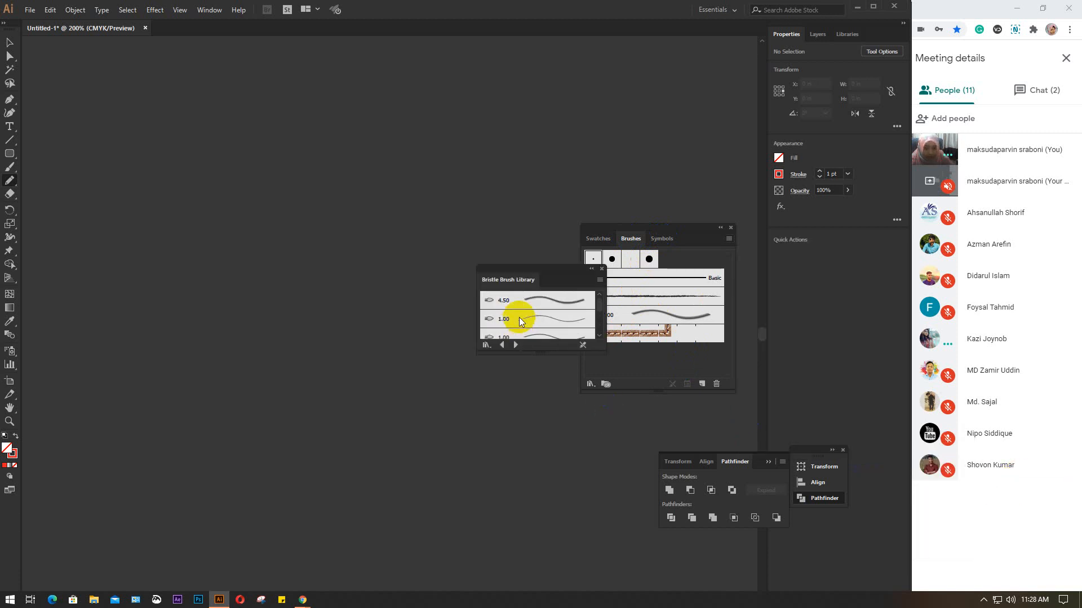
- Open the Borders_Decorative brush library, browse its border patterns and switch back to the Bristle Brush Library
left_click(729, 242)
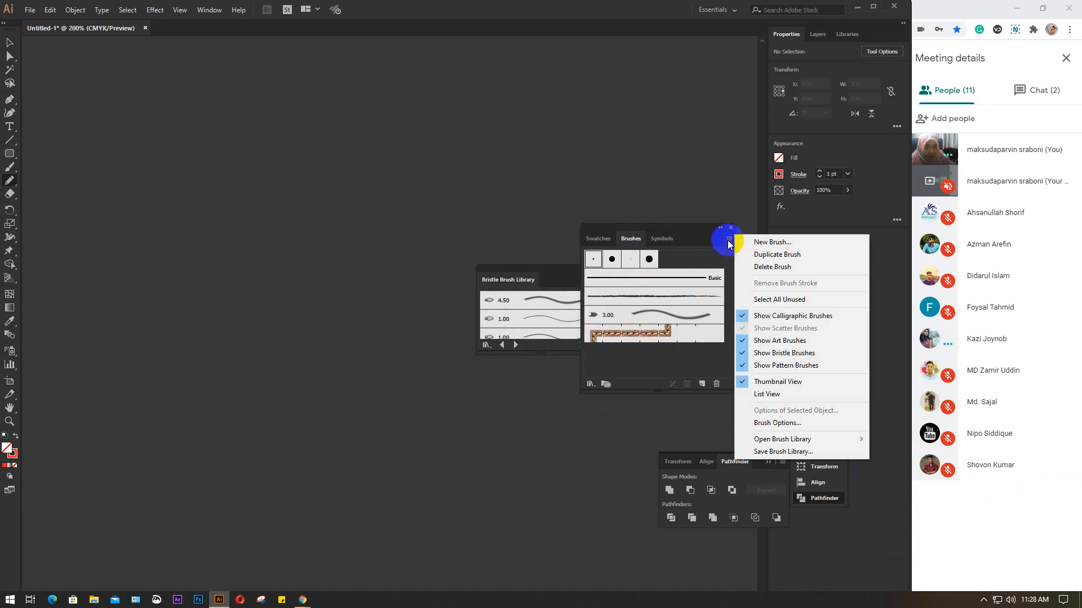
mouse_move(770, 443)
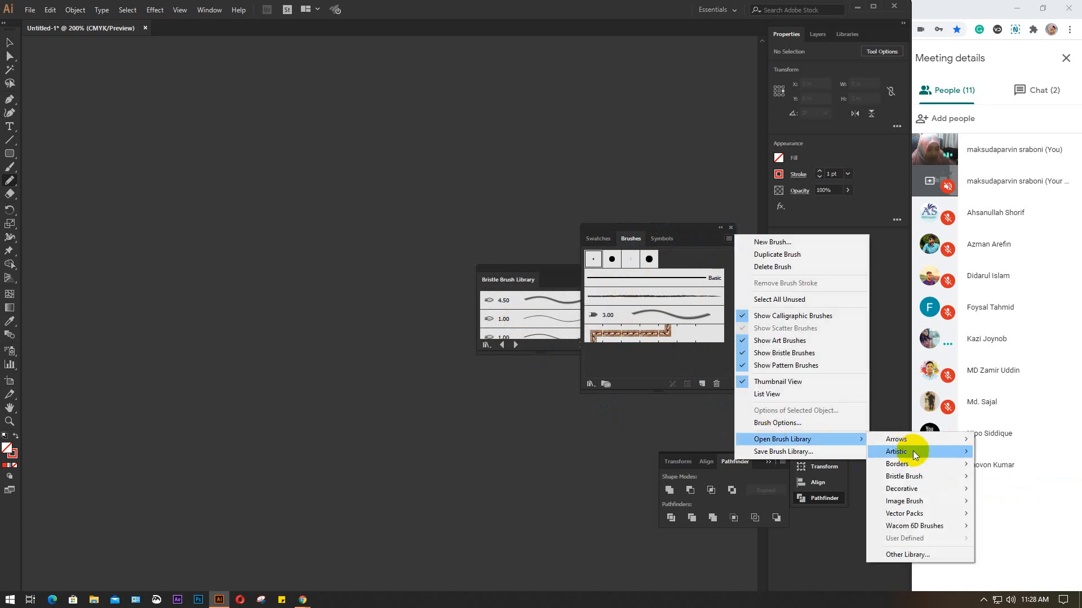
mouse_move(919, 517)
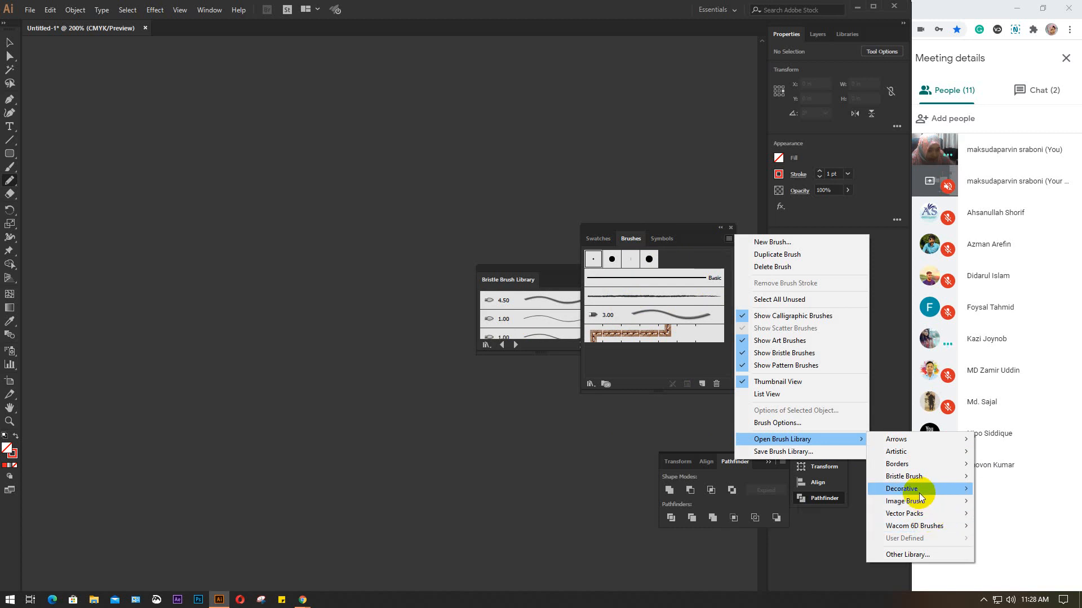
mouse_move(927, 476)
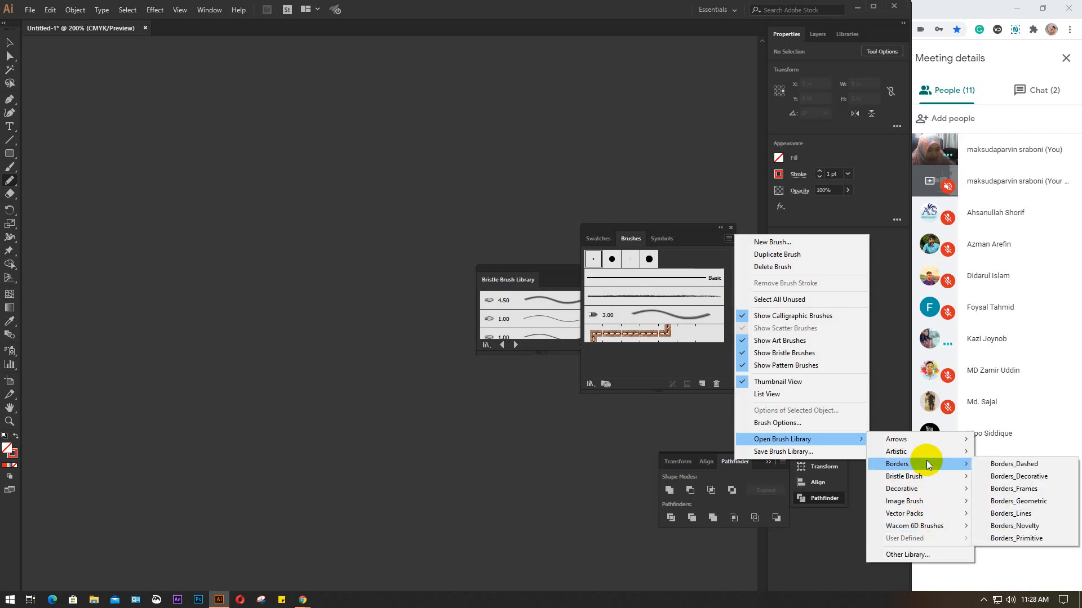
left_click(1016, 476)
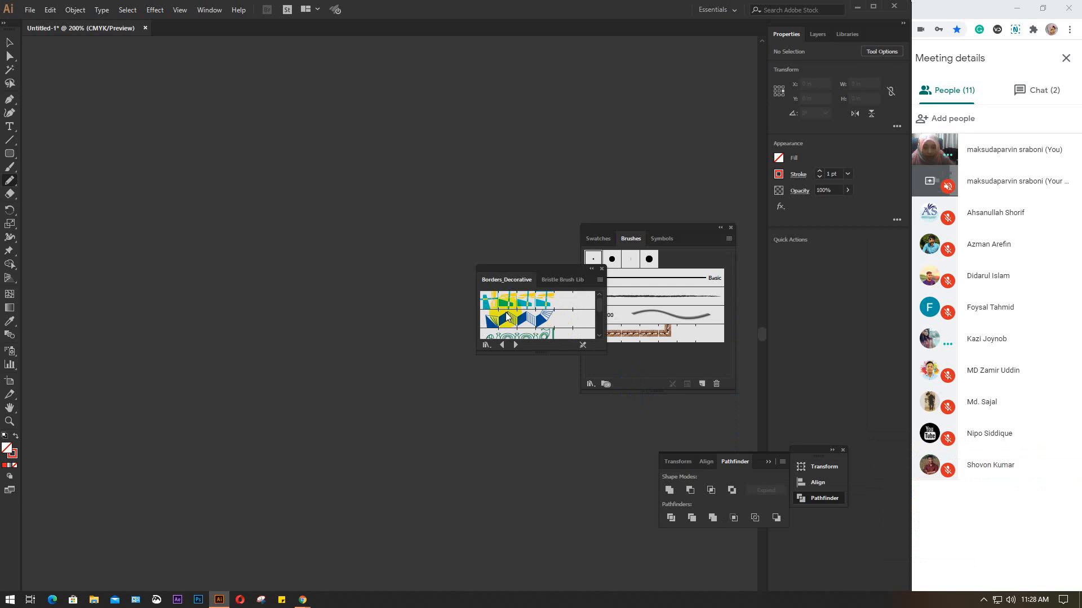
scroll(507, 317, "down", 5)
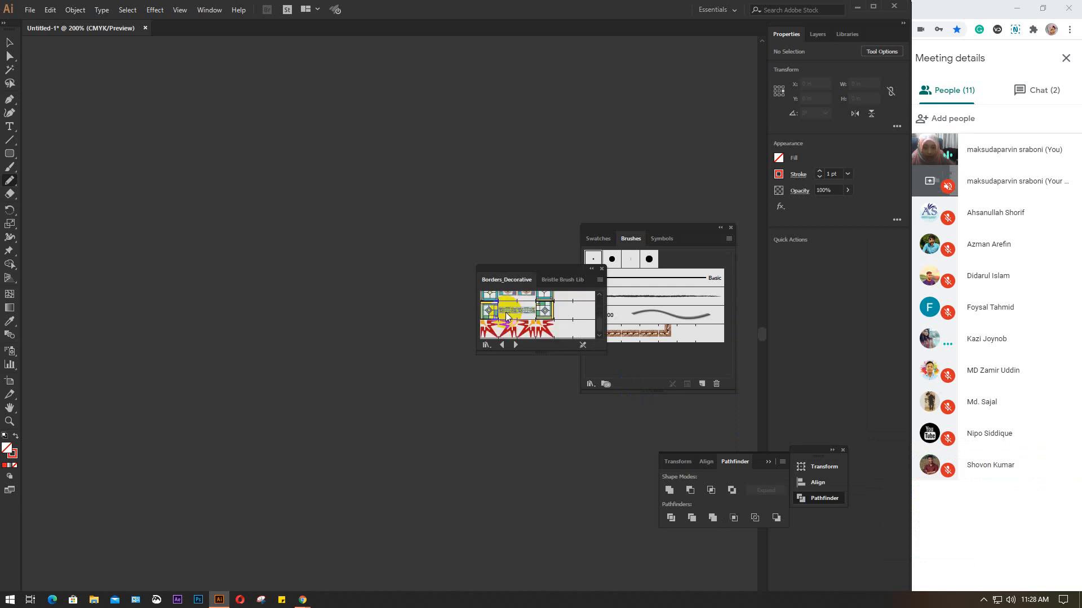
scroll(507, 316, "down", 5)
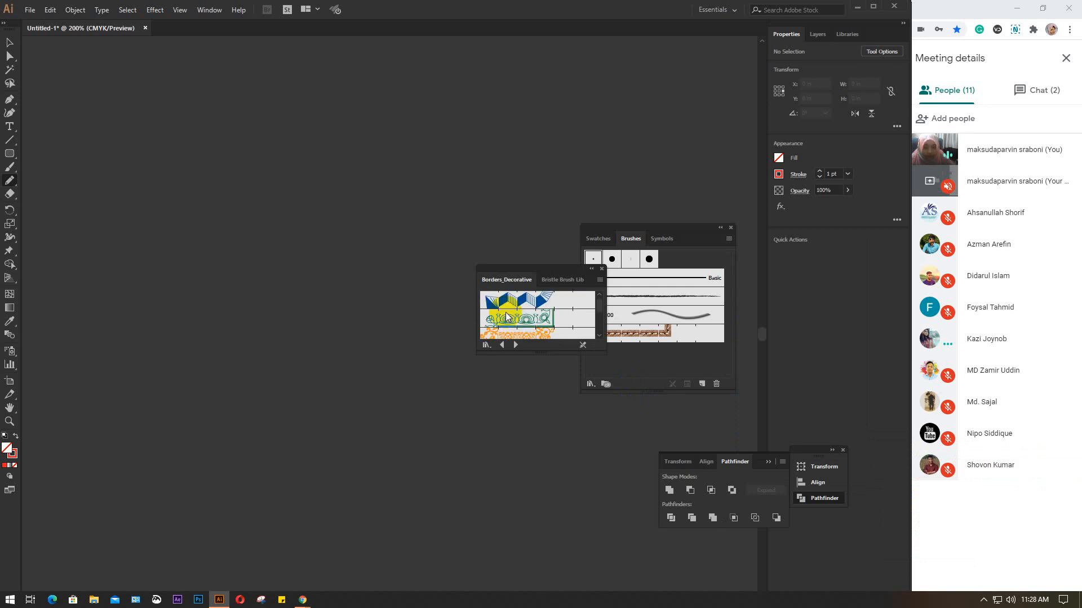
left_click(558, 280)
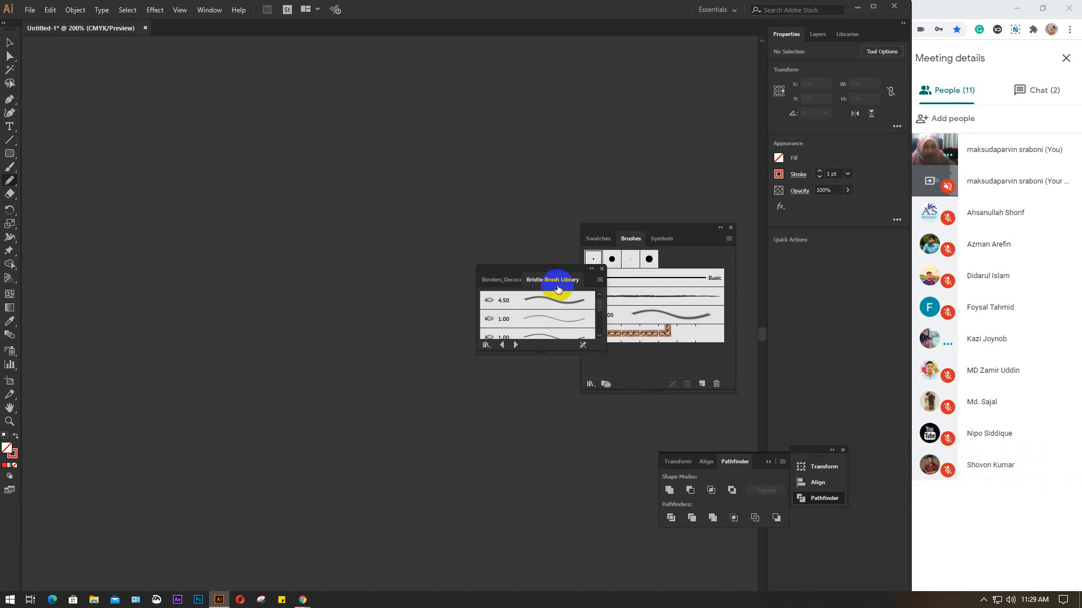
- Add the 3.00 fan-shaped bristle brush from the Bristle Brush Library to the document's brushes and put the library away
scroll(543, 319, "down", 3)
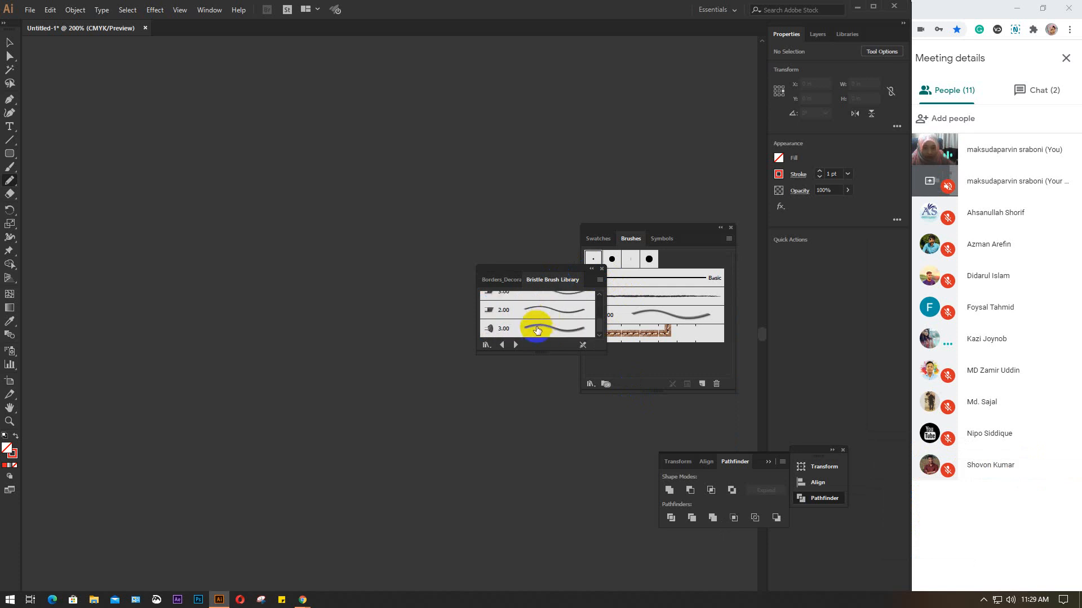
left_click(536, 327)
left_click(602, 269)
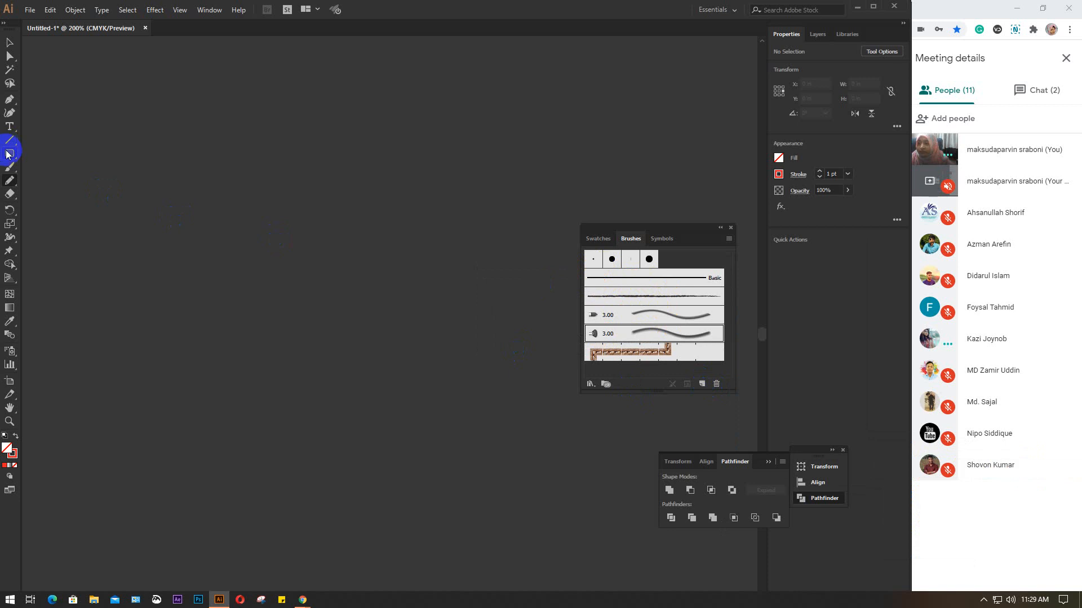
- Draw an S-shaped Pencil curve about 1.03 in wide and 4.77 in high, and apply the newly added 3.00 bristle brush
left_click(10, 180)
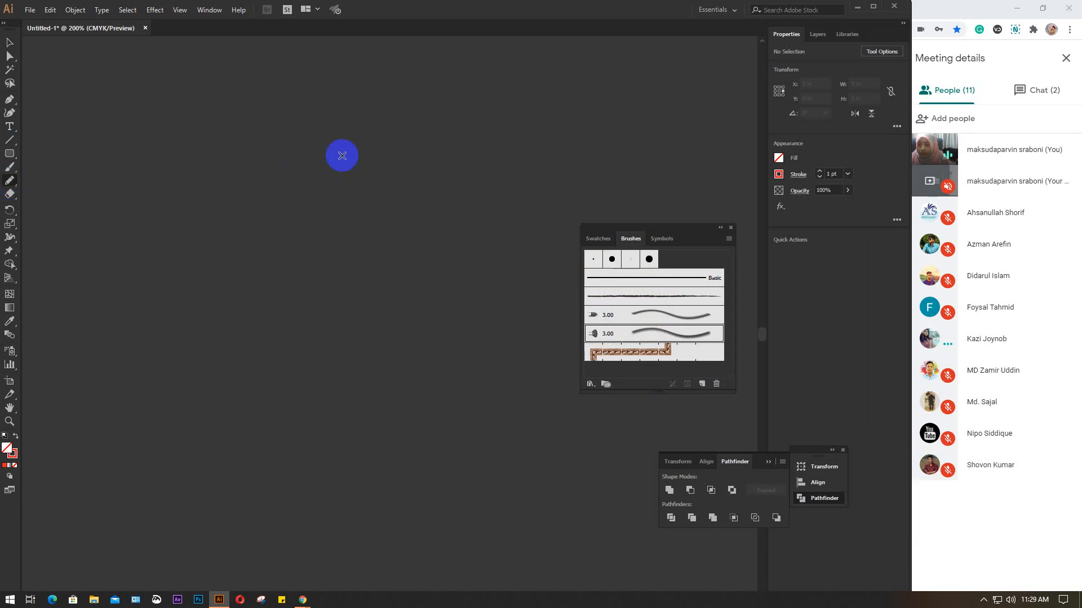
mouse_move(339, 137)
left_mouse_down()
mouse_move(267, 226)
mouse_move(312, 316)
mouse_move(311, 483)
mouse_move(260, 524)
left_mouse_up()
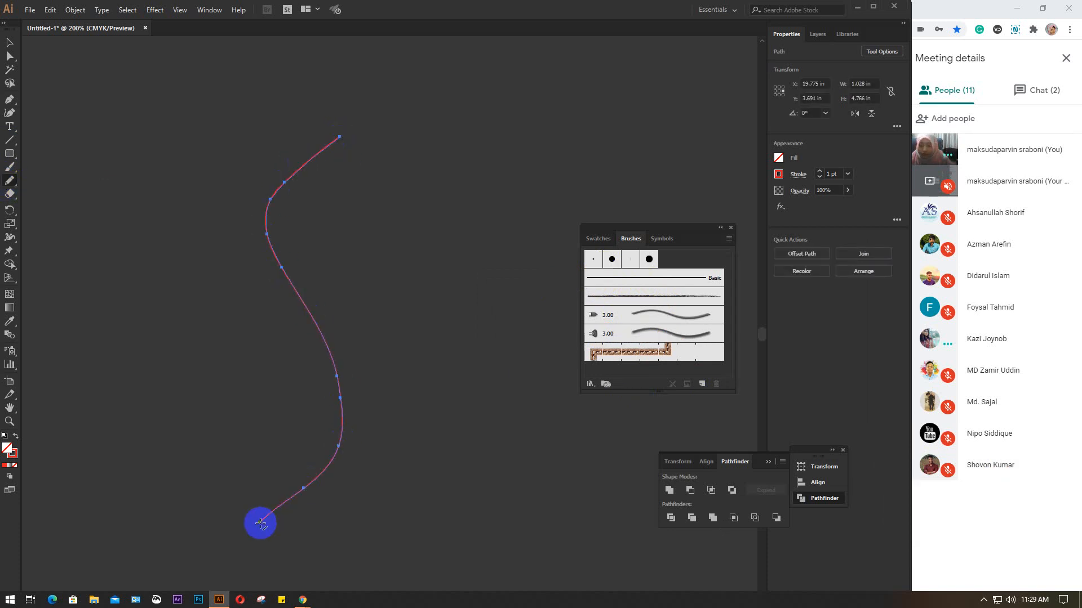
left_click(657, 335)
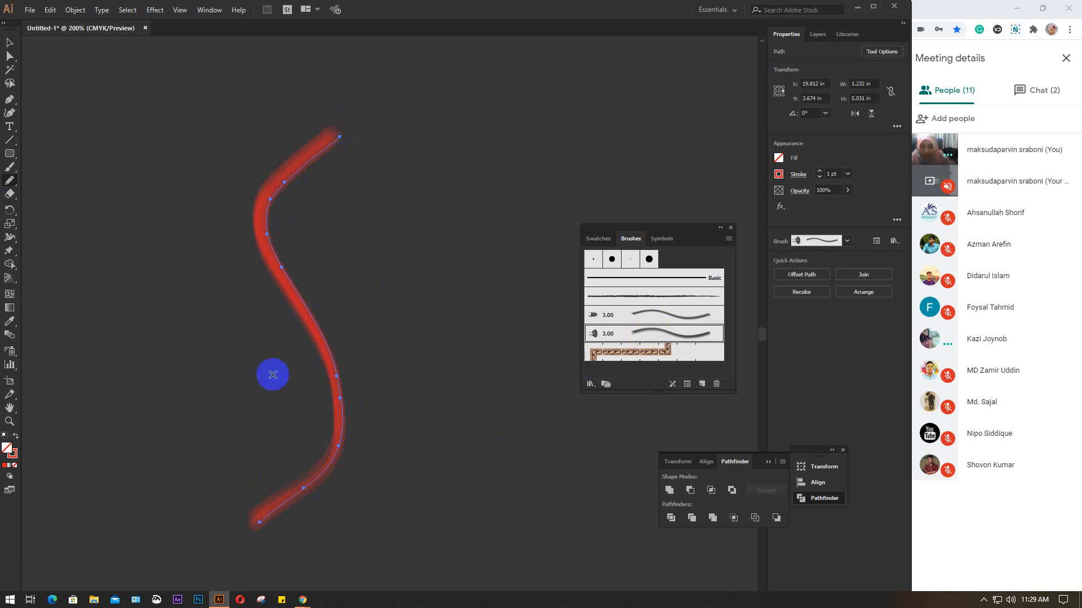
- Set the curve's stroke weight to 5 pt and recolour it with the orange gradient, followed by the white-to-black gradient
left_click(9, 43)
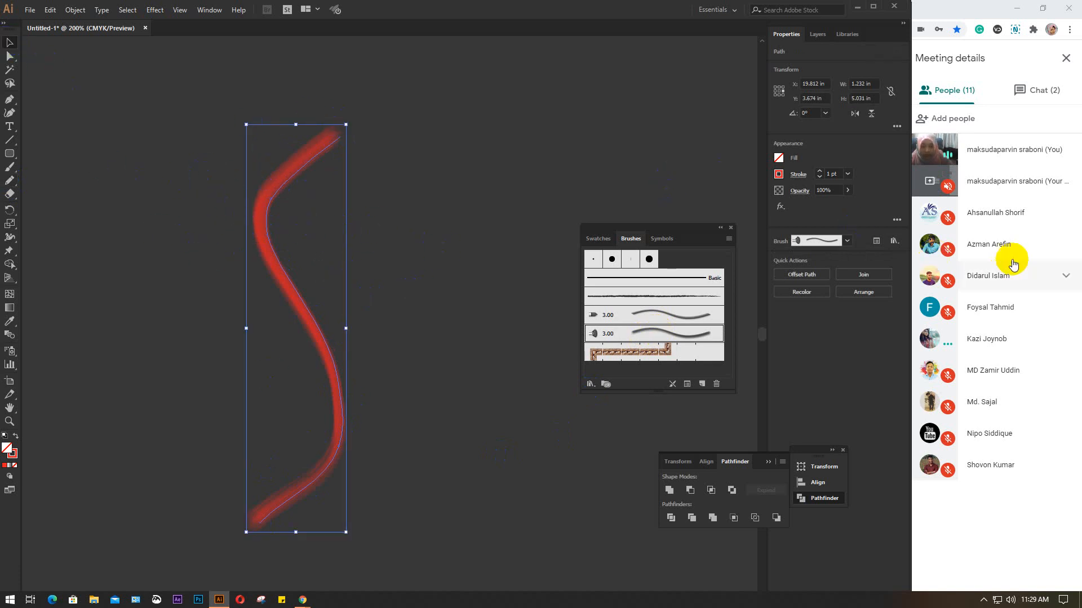
scroll(834, 173, "up", 3)
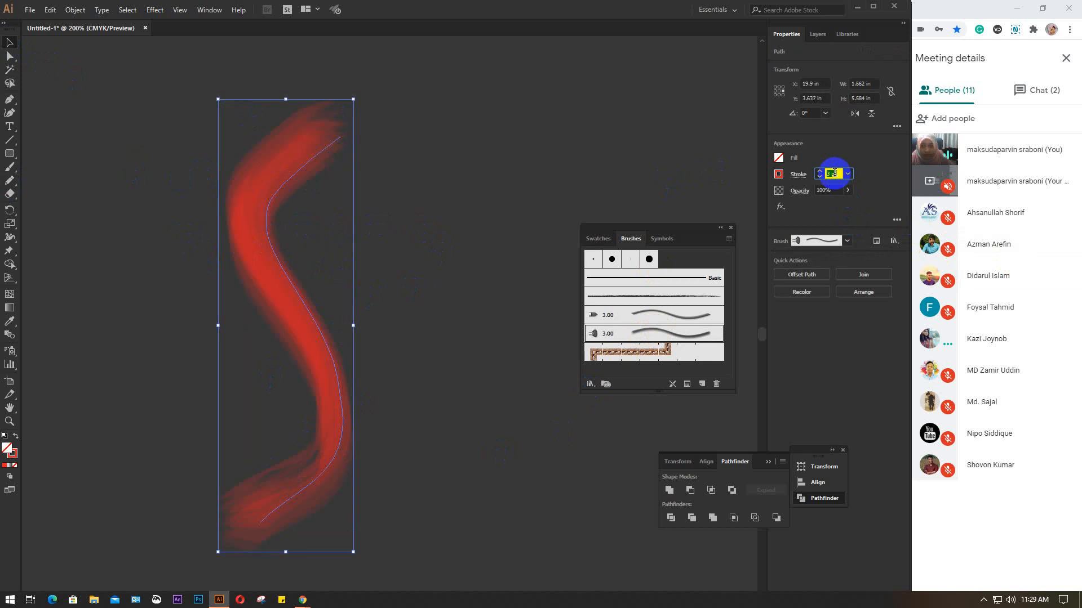
left_click(776, 176)
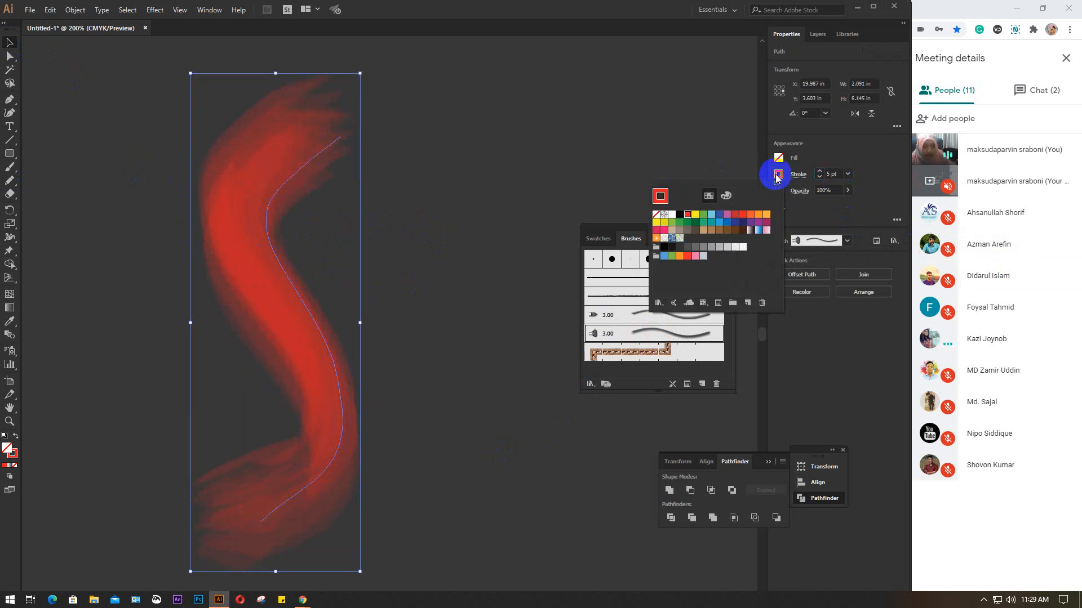
left_click(656, 239)
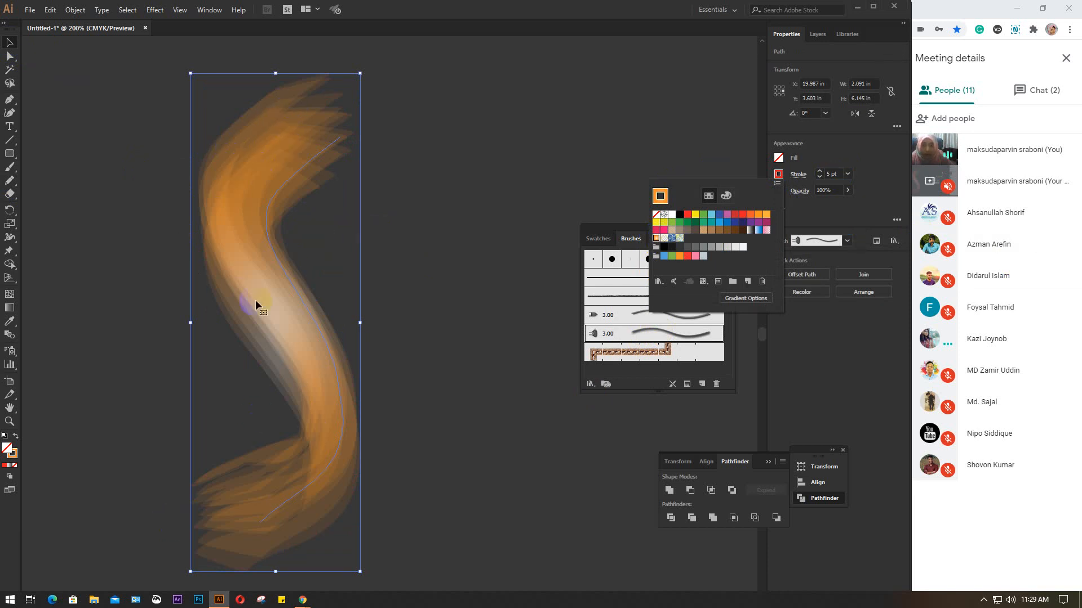
left_click(750, 232)
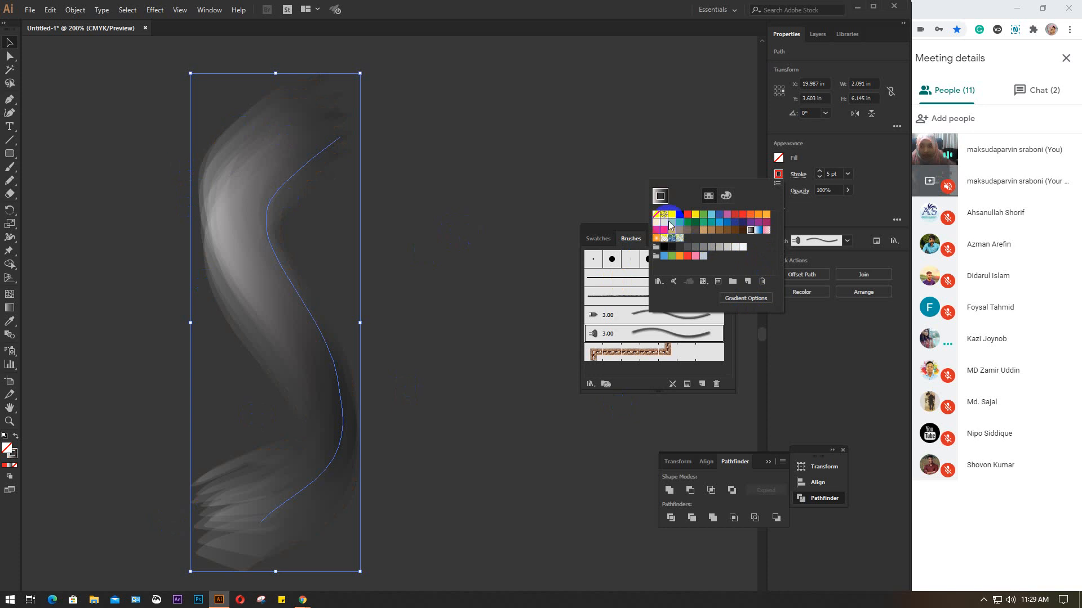
left_click(797, 175)
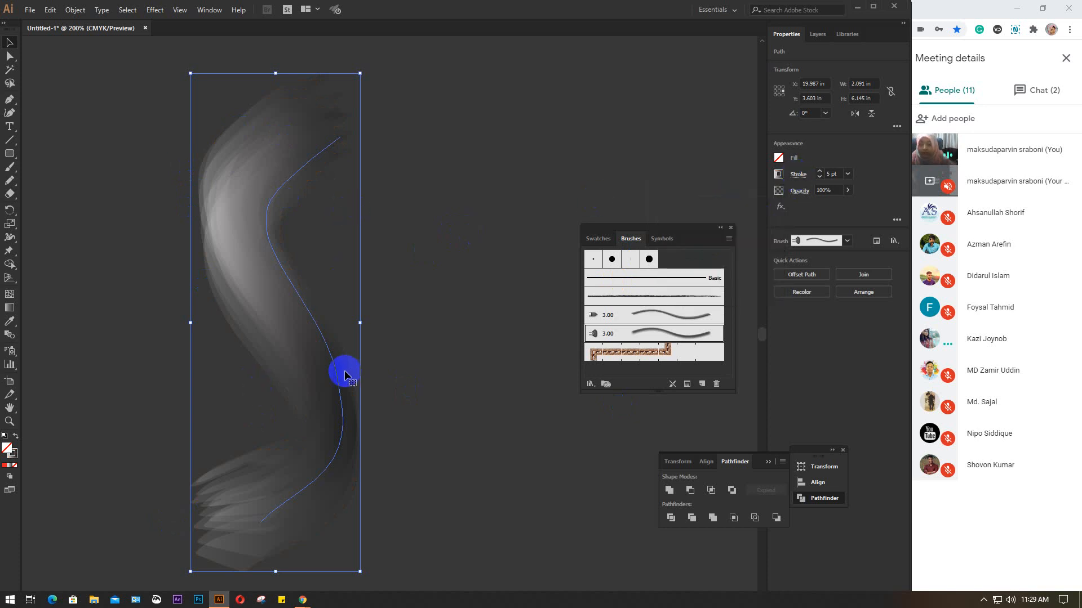
- Move the brushed curve toward the canvas's left edge, expand its appearance and undo the expansion
left_click_drag(345, 375, 207, 357)
left_click(75, 10)
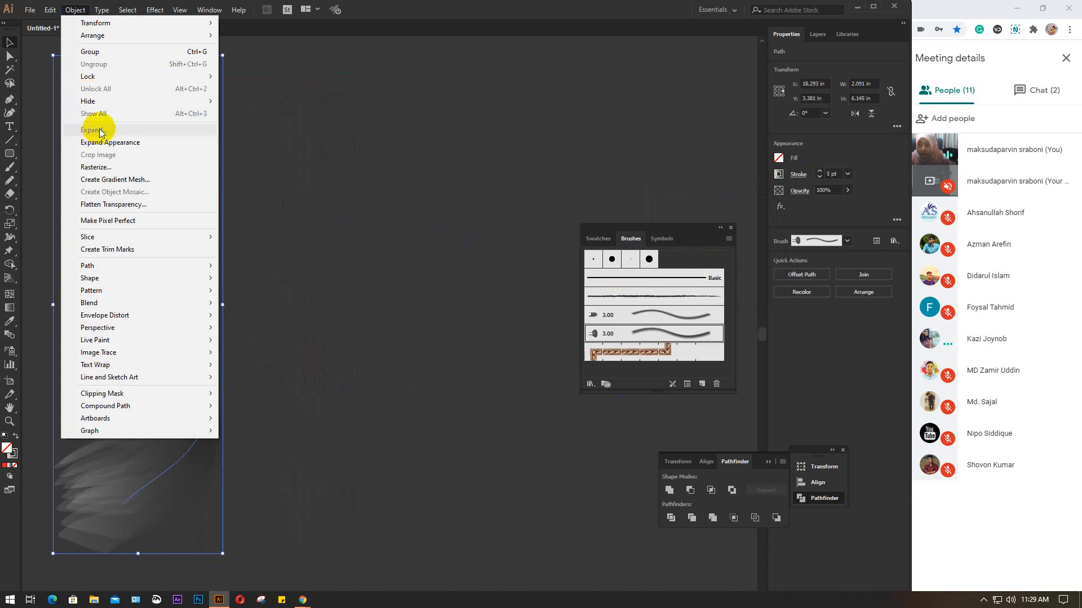
left_click(121, 142)
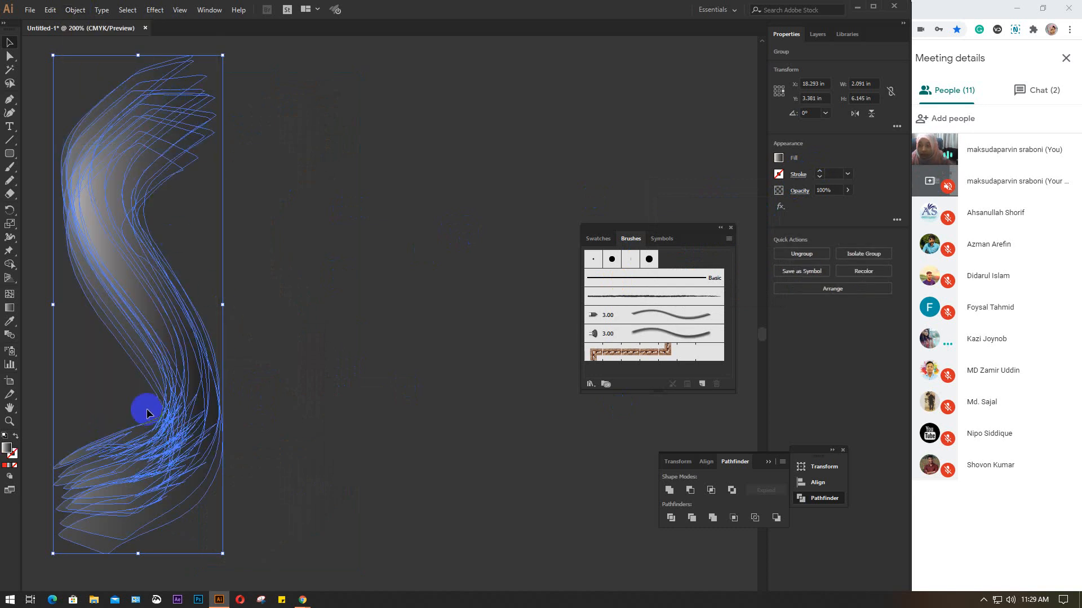
key("ctrl+z")
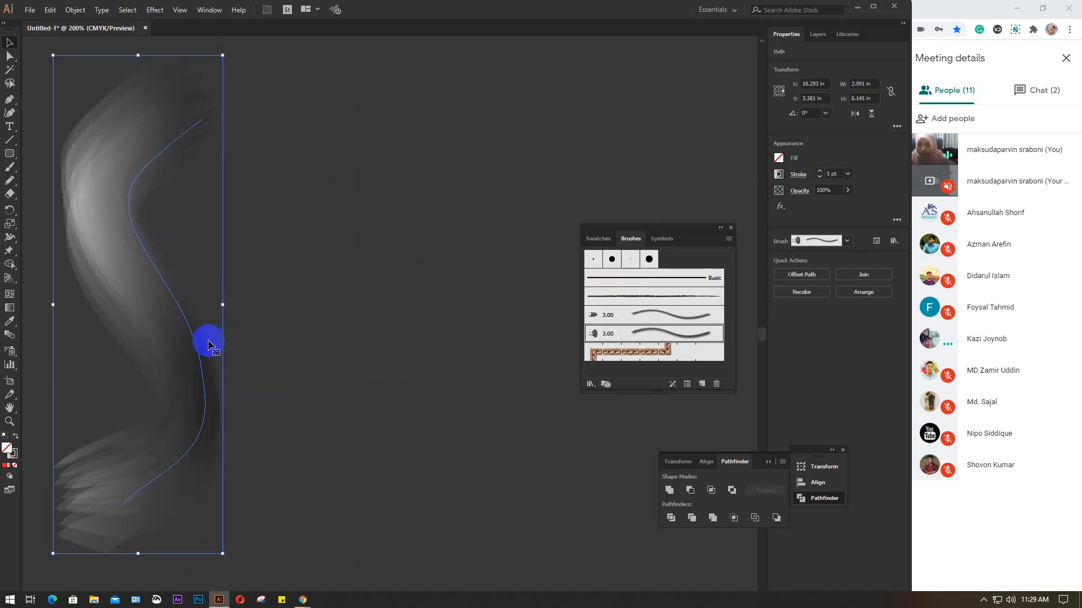
- Expand the brushed curve's appearance again into a group of separate filled outlines
left_click(77, 11)
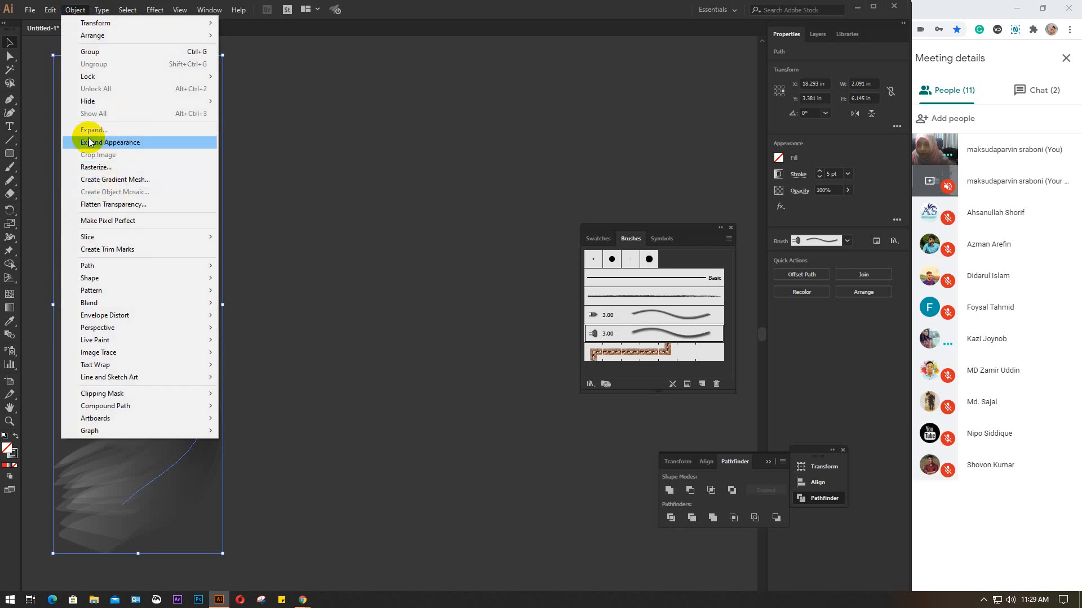
left_click(116, 142)
left_click(290, 212)
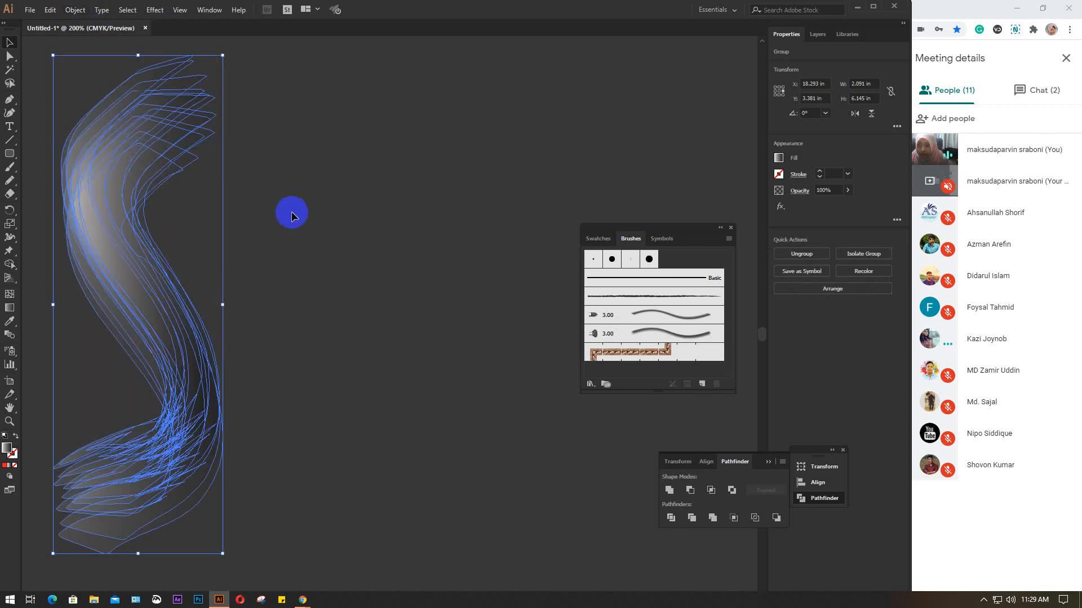
- Delete the expanded brush-stroke group and put the brush collection away
left_click(139, 151)
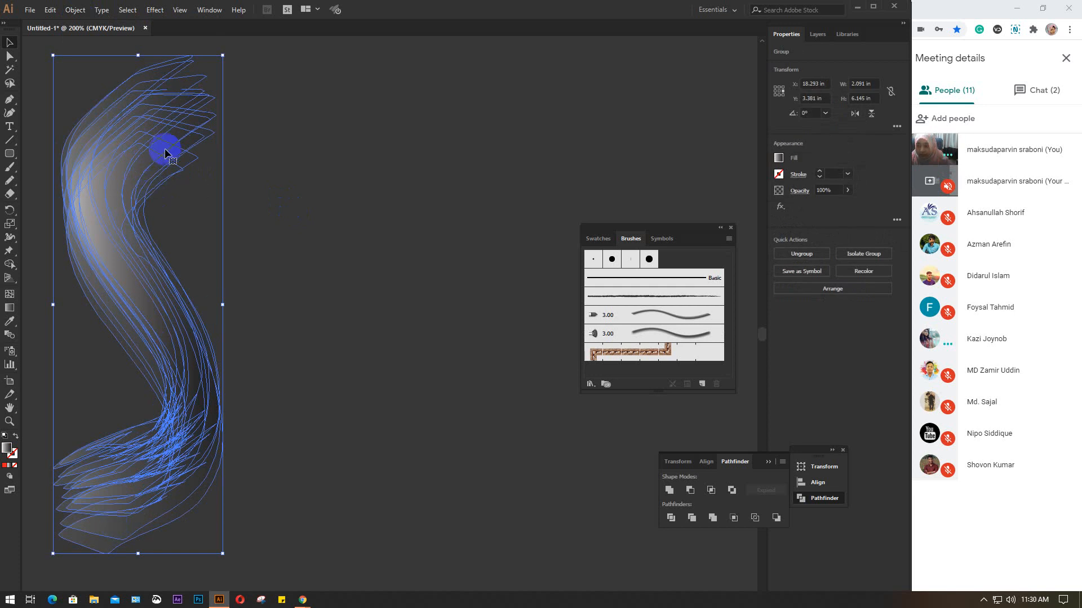
key("Delete")
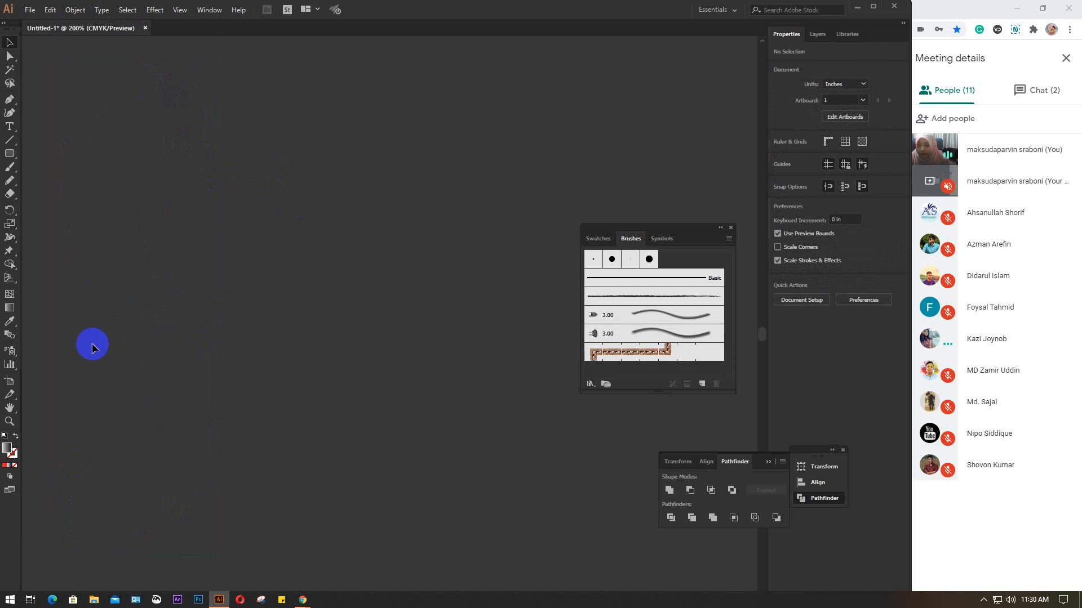
left_click(731, 228)
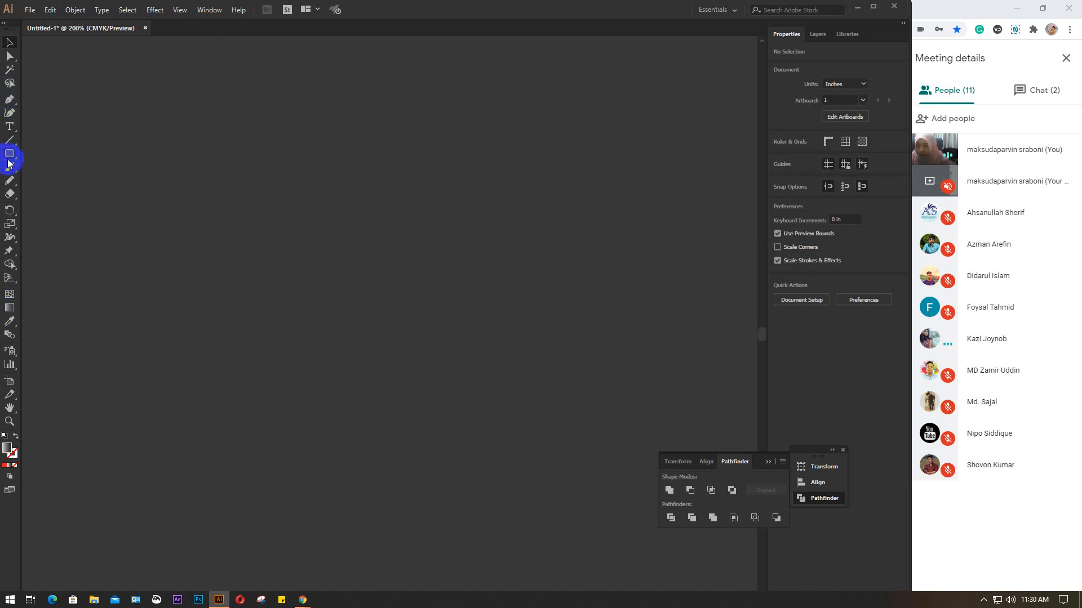
- Draw a circle about 1.35 in across with the Ellipse tool and fill it with the pinkish-red swatch
left_click_drag(8, 158, 22, 153)
left_click(59, 180)
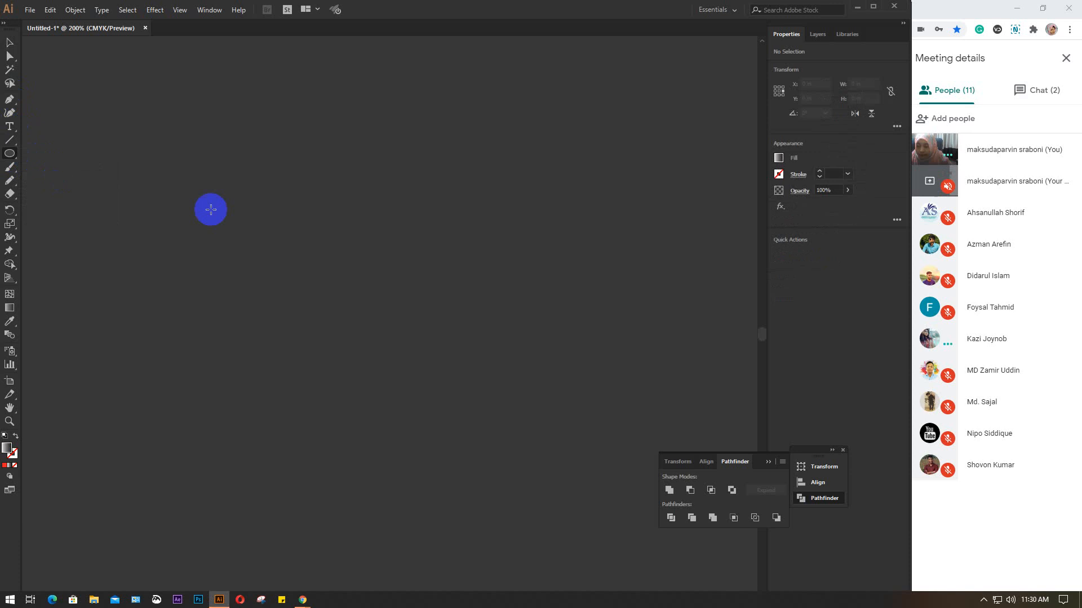
left_click_drag(196, 196, 291, 303)
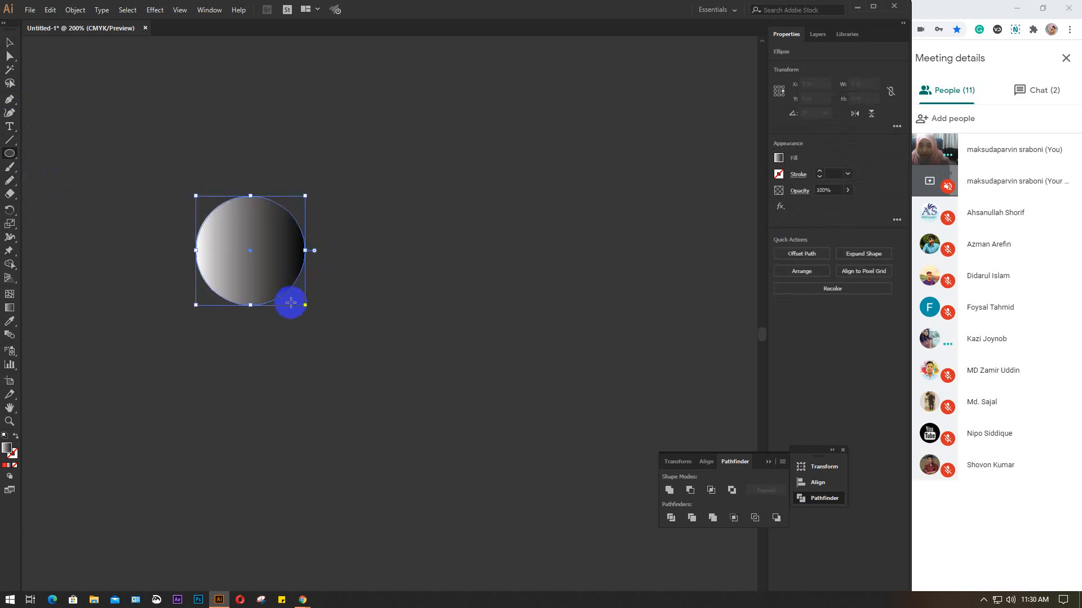
left_click(779, 159)
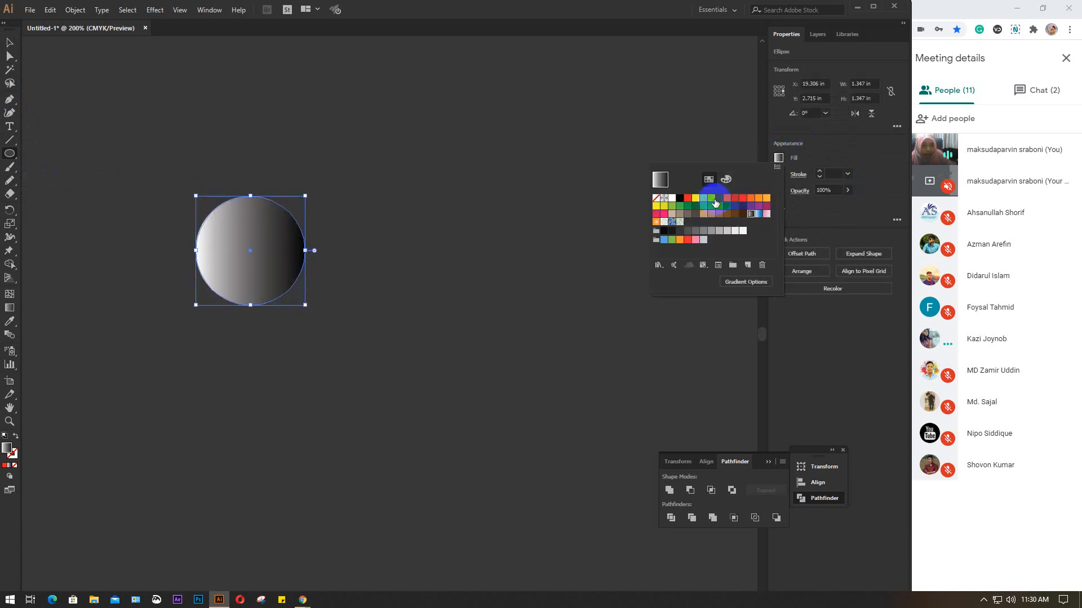
left_click(655, 213)
left_click(246, 257)
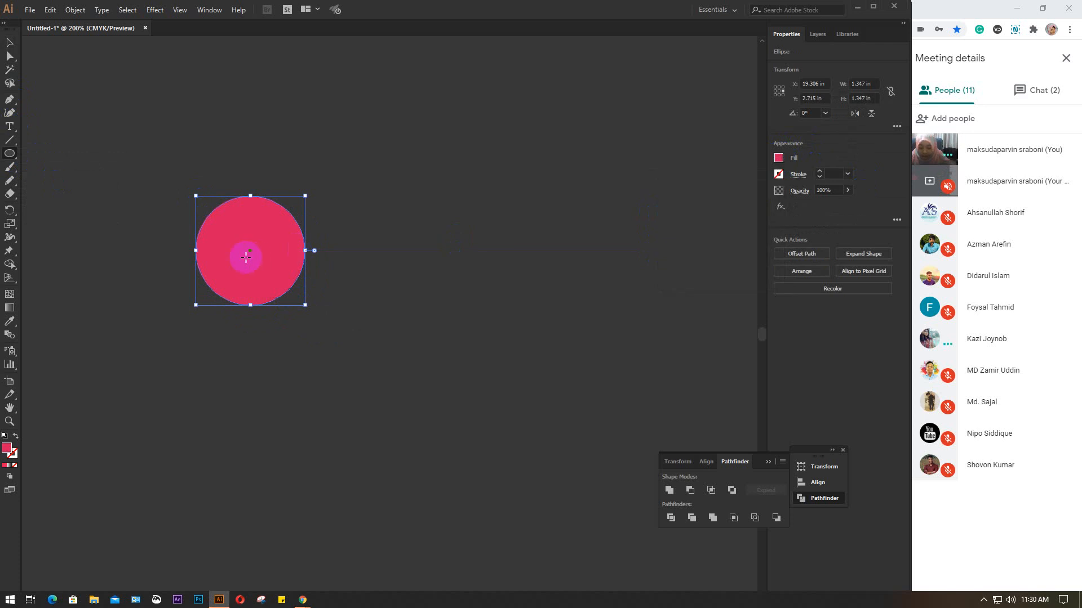
- Place a small circle about 0.1 in across to the right of the pinkish-red one, level with its centre, and fill it light orange
left_click_drag(265, 268, 567, 252)
left_click(778, 158)
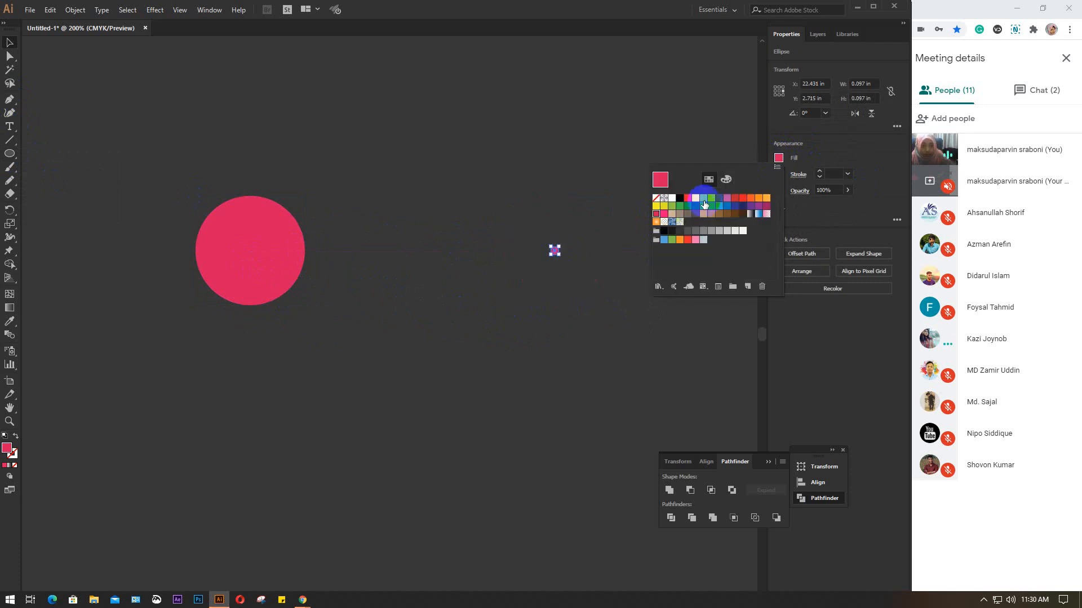
left_click(766, 197)
left_click(463, 209)
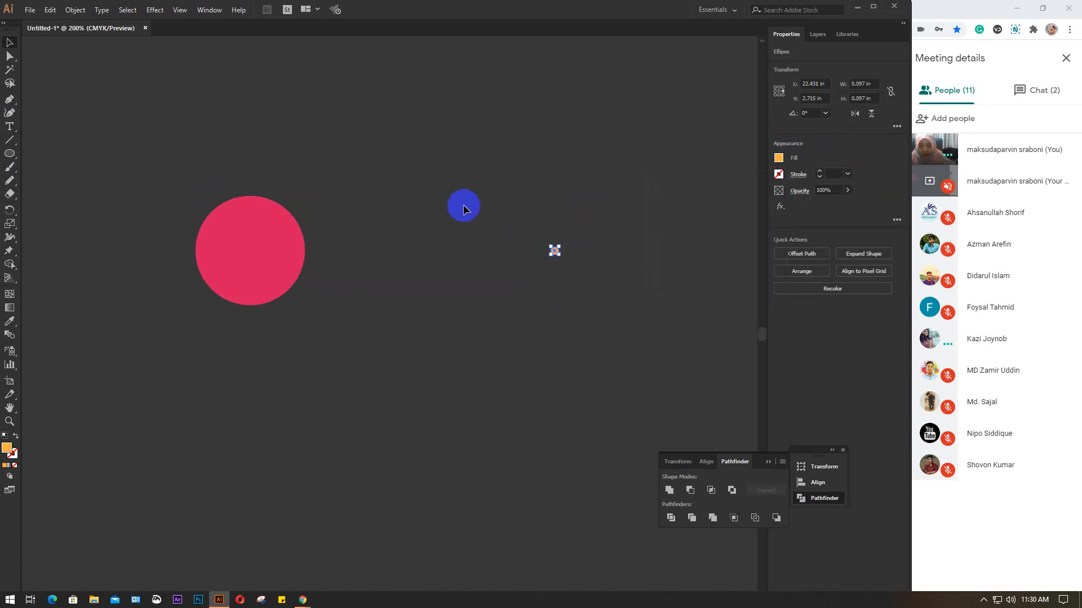
left_click(331, 383)
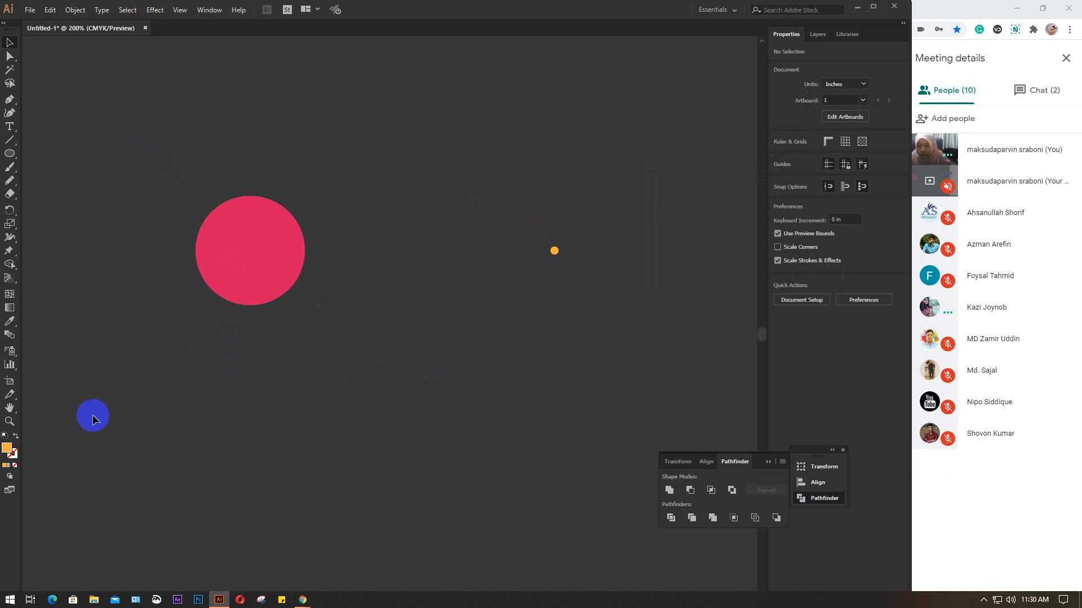
- Blend the large pinkish-red circle into the small orange circle with the Blend tool
left_click(10, 335)
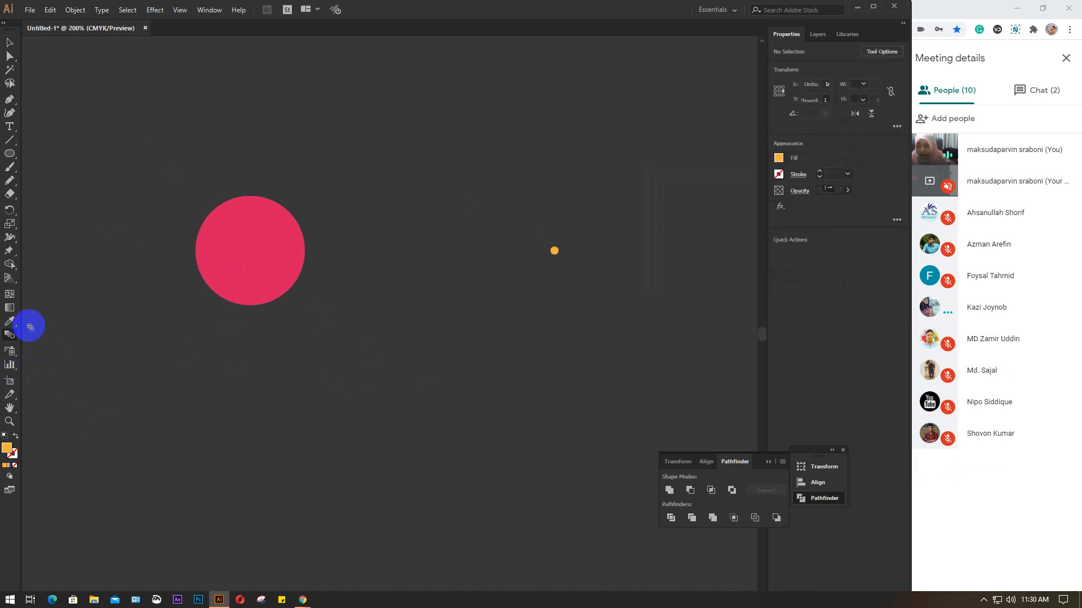
left_click(240, 240)
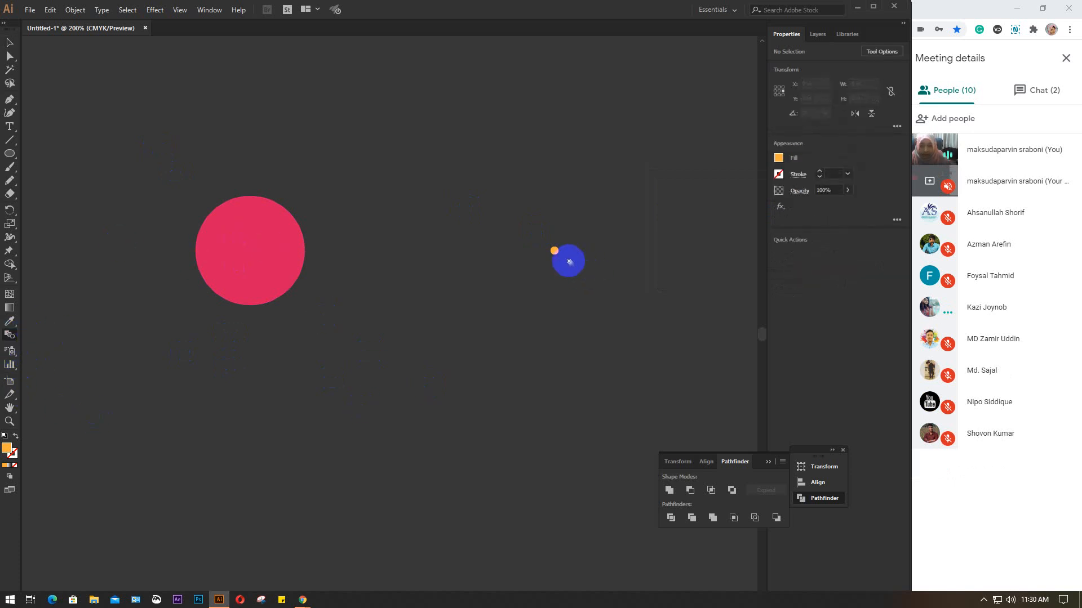
left_click(555, 251)
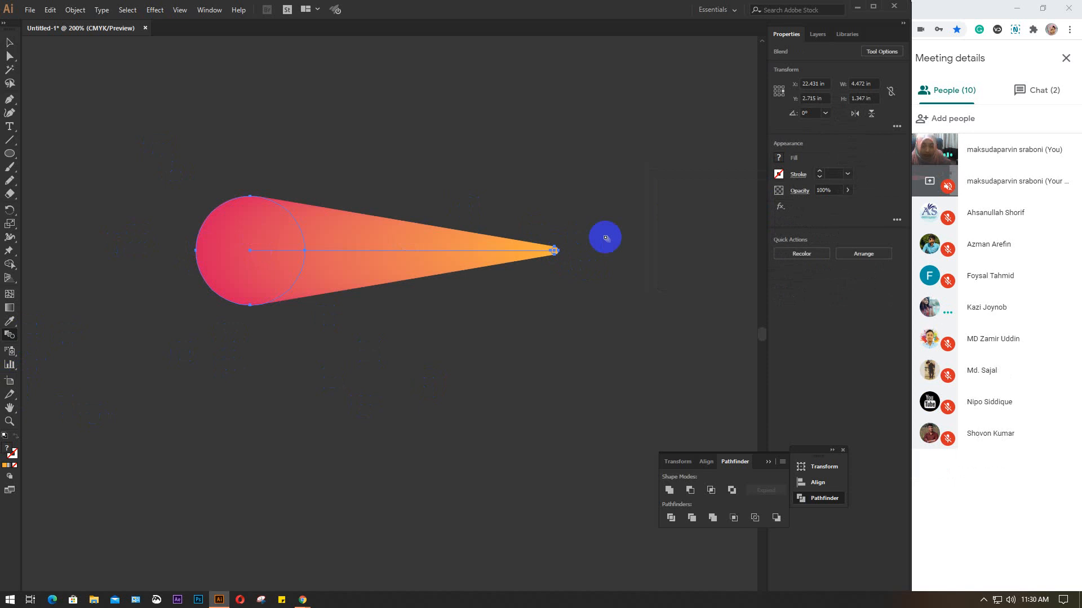
left_click(9, 44)
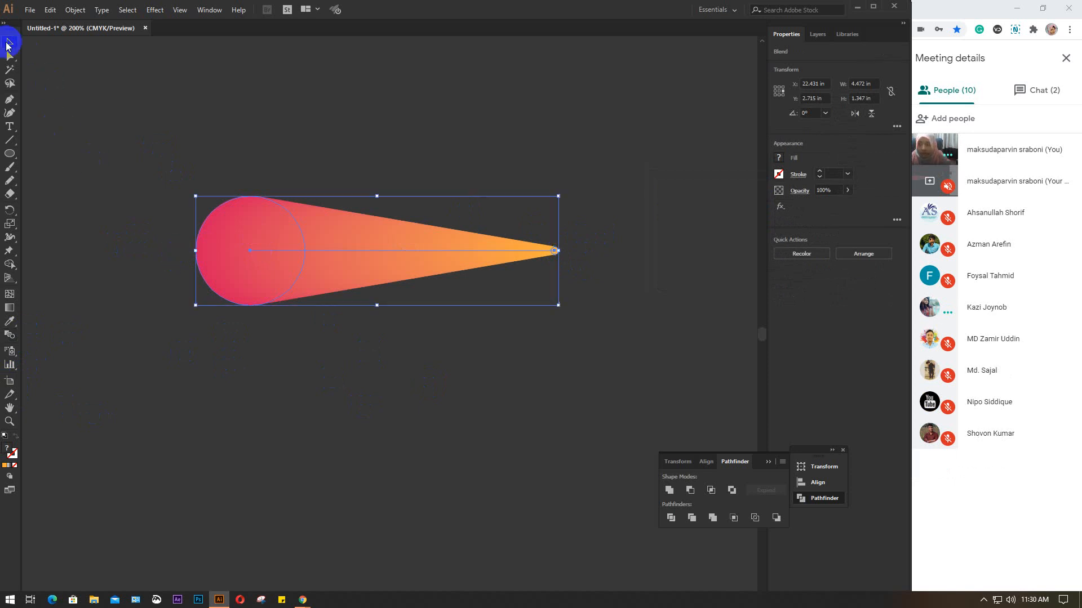
left_click(319, 139)
- Examine the colour and size transition of the blend between the two circles
left_click(222, 251)
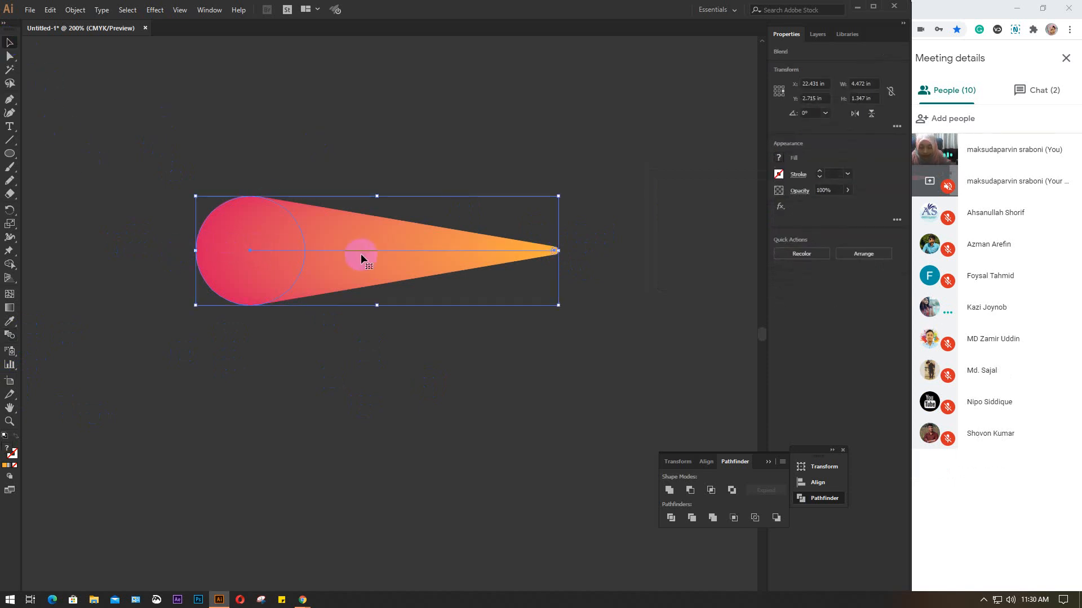
scroll(361, 253, "up", 1)
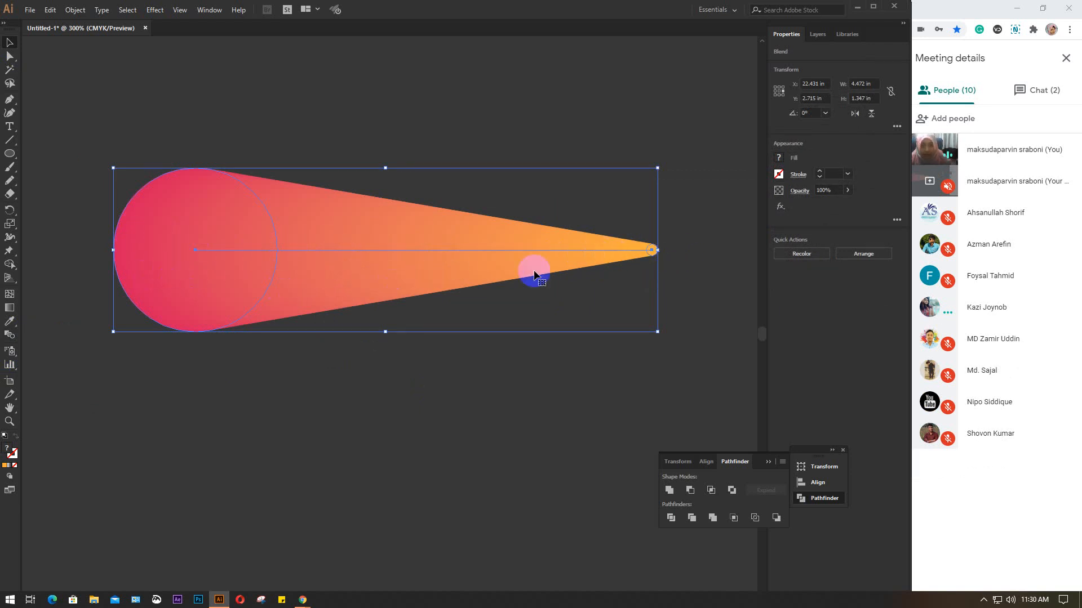
left_click(277, 349)
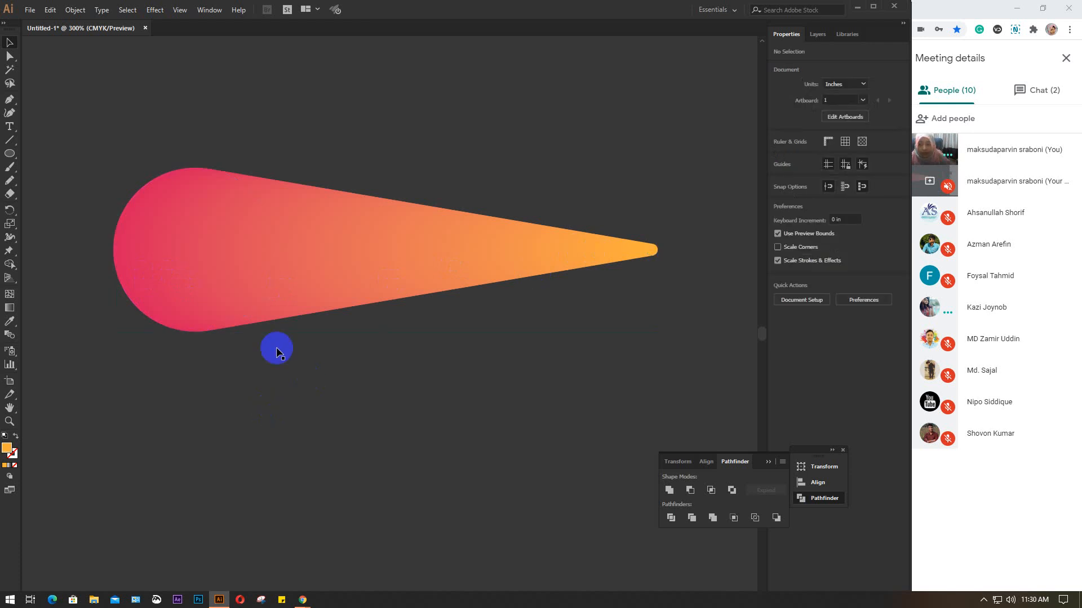
left_click(241, 240)
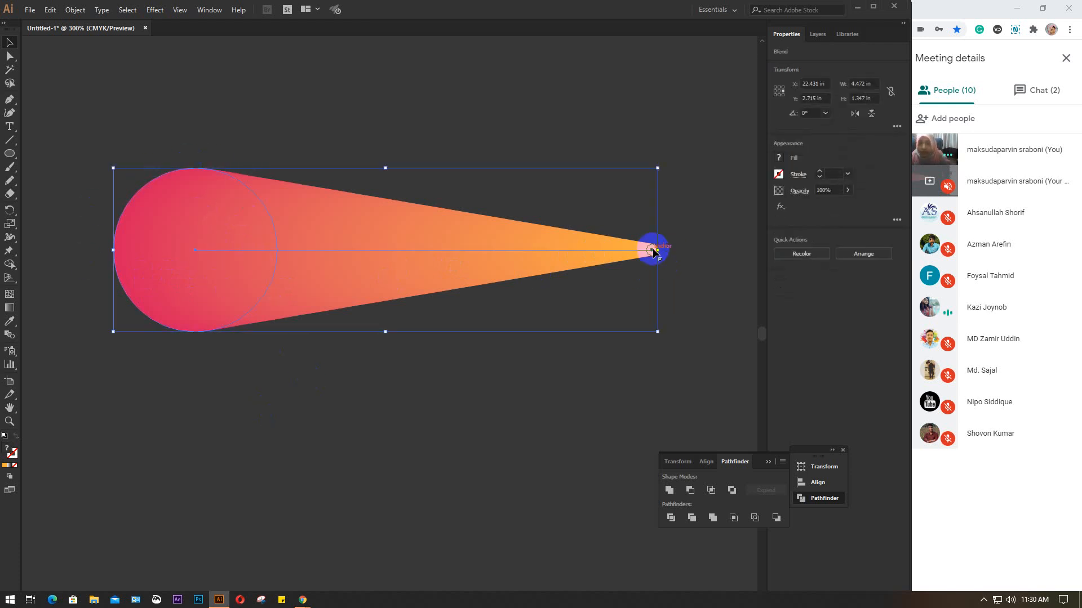
left_click(386, 387)
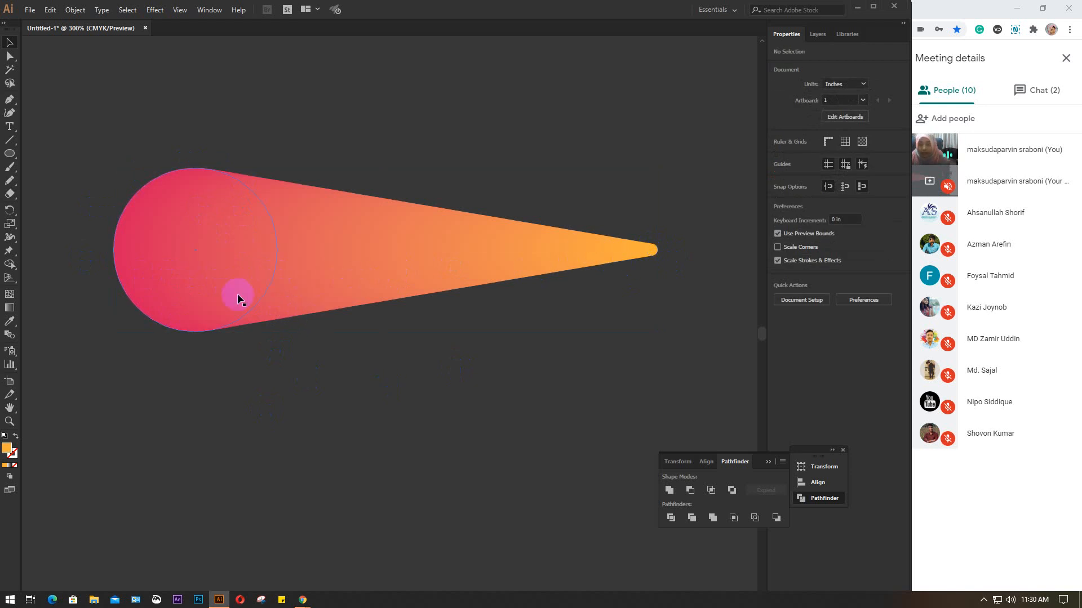
- Expand the pink-to-orange blend with Object and Fill enabled
left_click(181, 230)
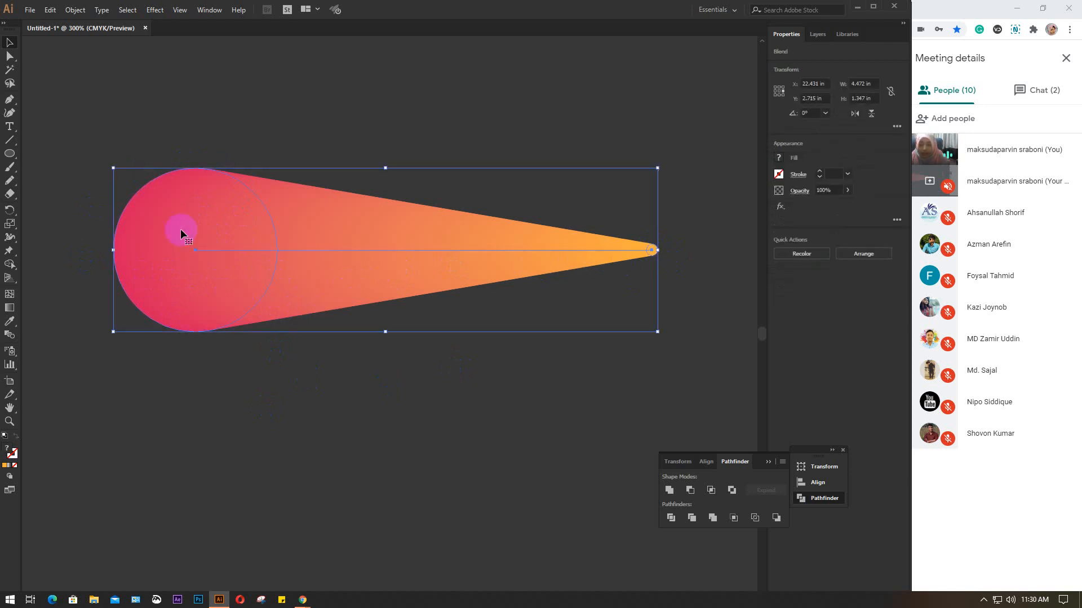
left_click(75, 11)
left_click(93, 130)
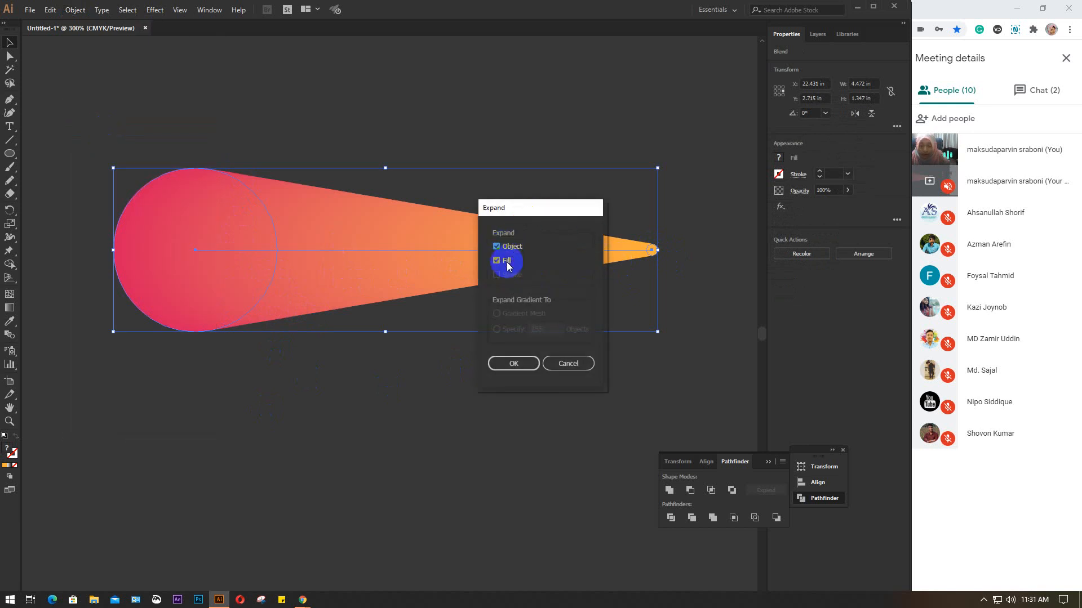
left_click(504, 365)
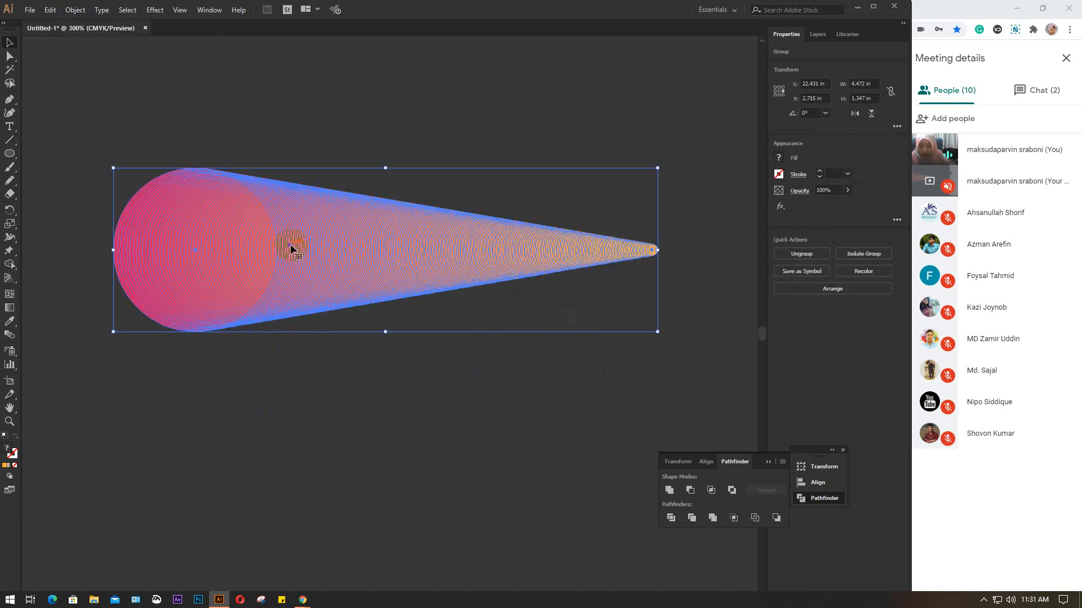
left_click(424, 407)
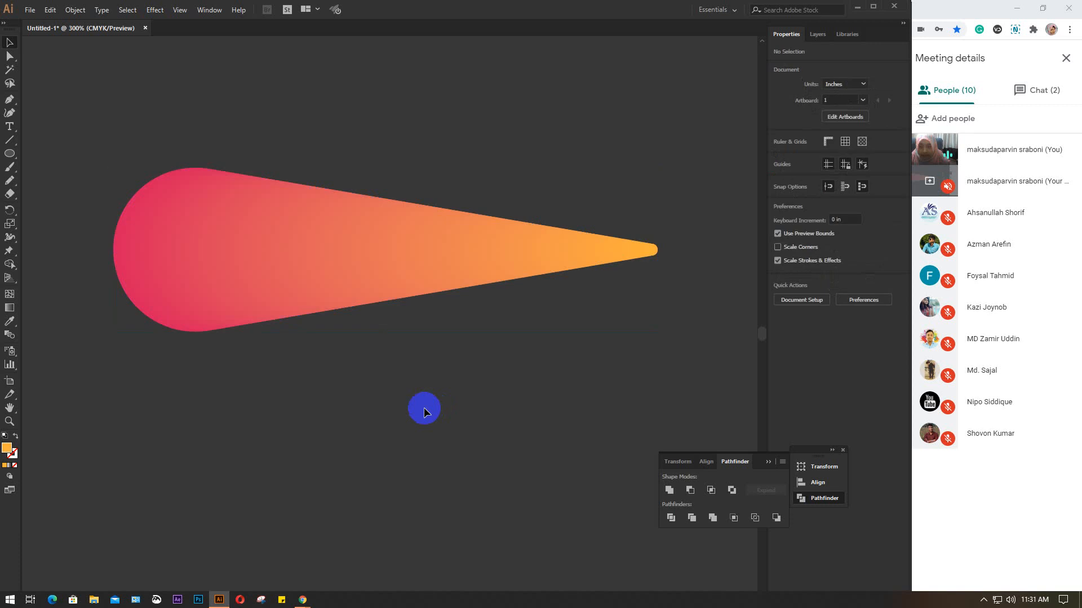
- Ungroup the expanded blend into separate circles and clear the selection
left_click(278, 282)
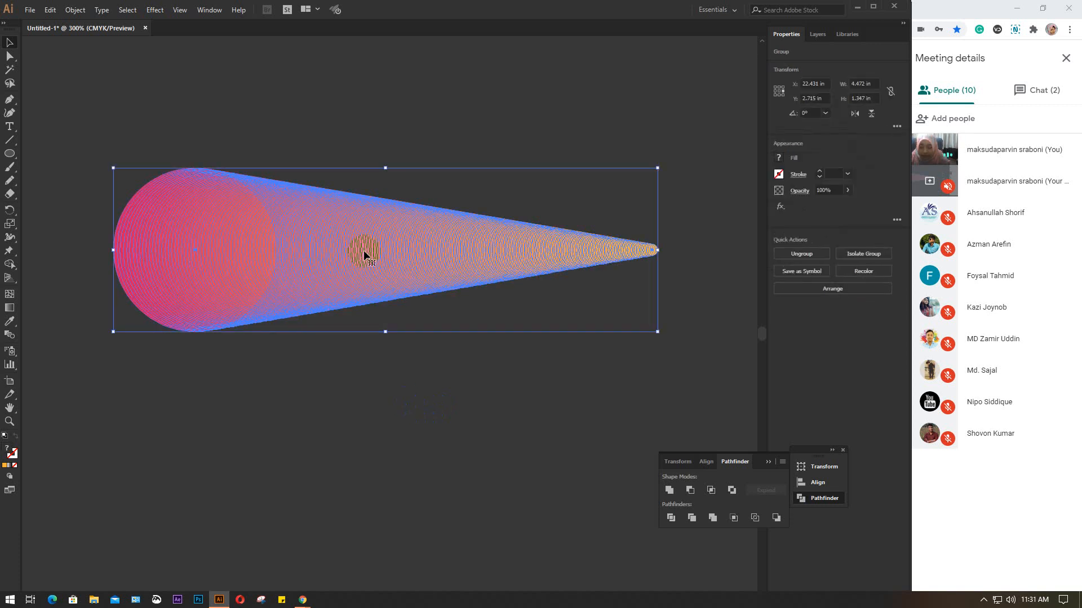
scroll(363, 252, "up", 2)
scroll(334, 262, "down", 2)
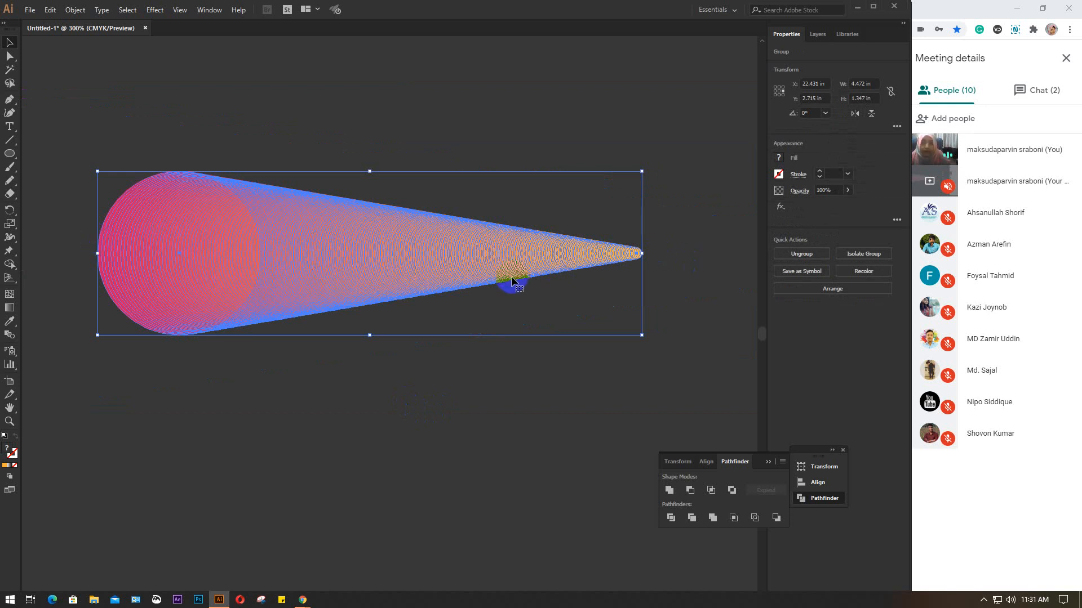
left_click(75, 10)
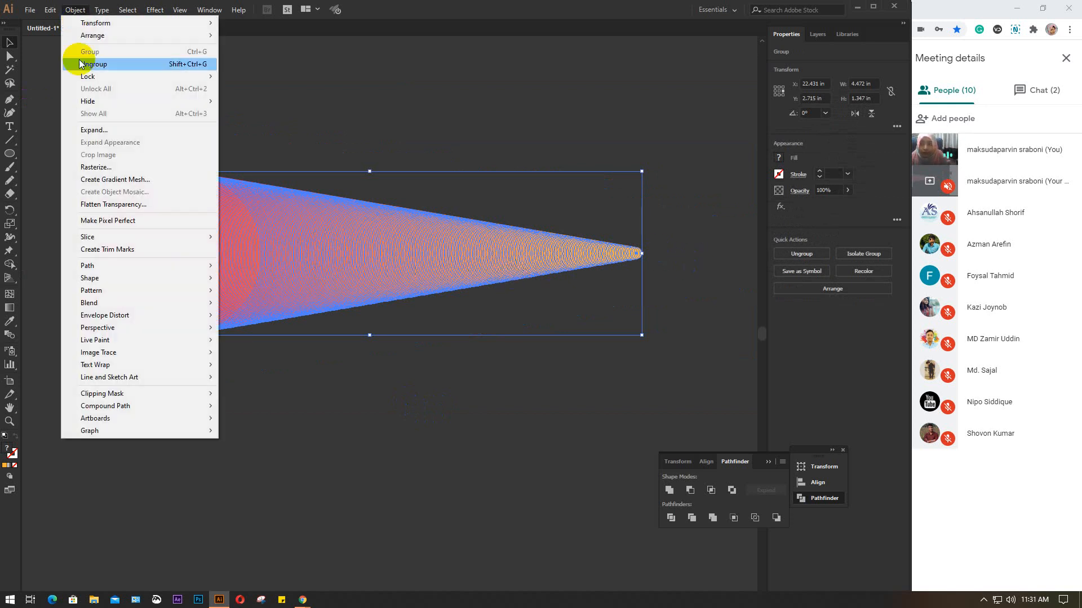
left_click(104, 130)
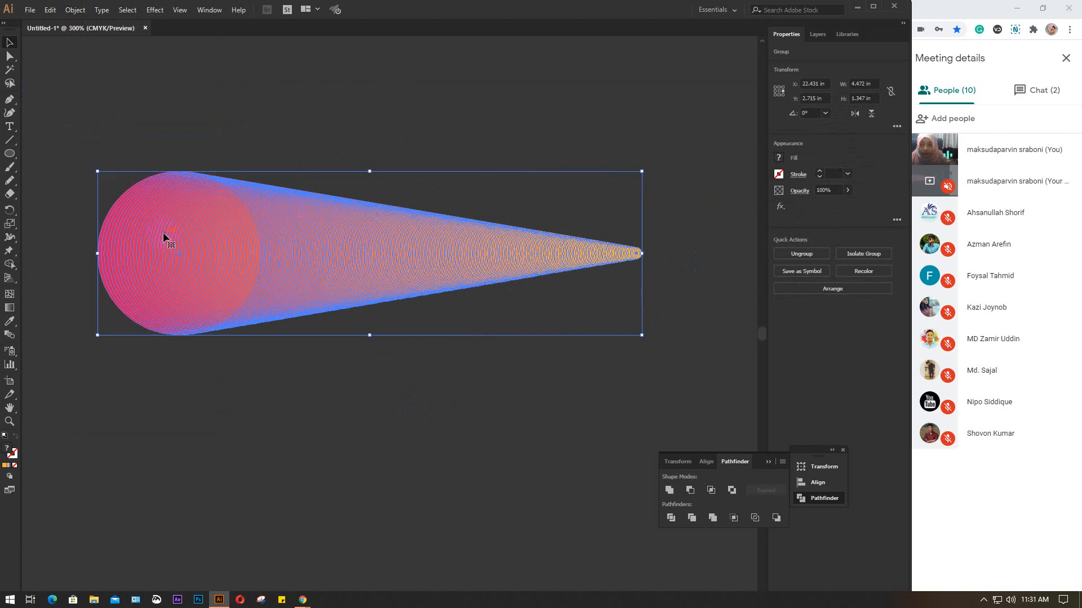
scroll(435, 256, "up", 1)
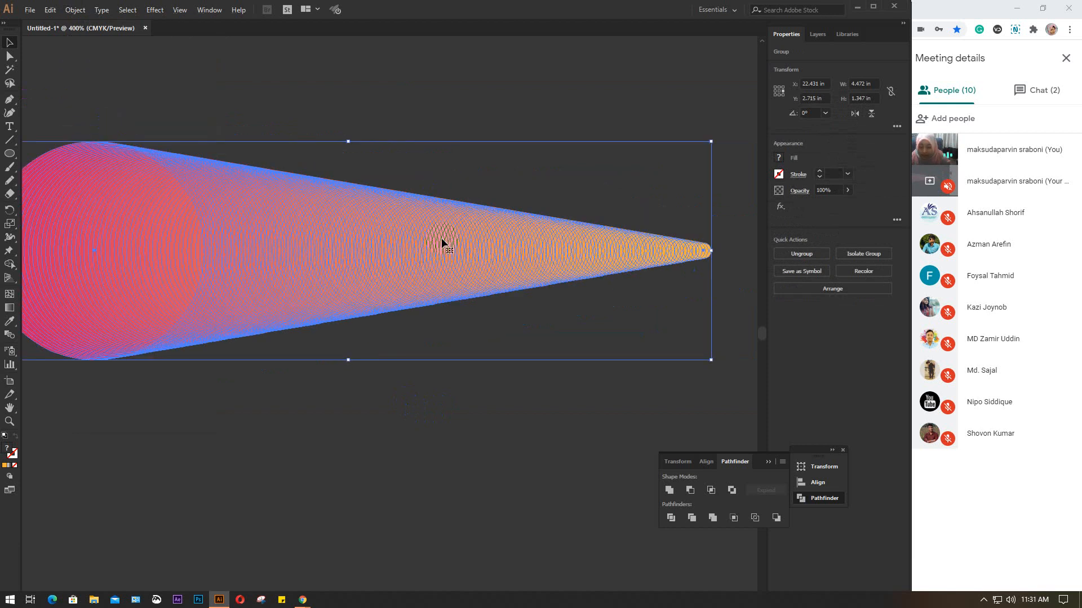
key("ctrl")
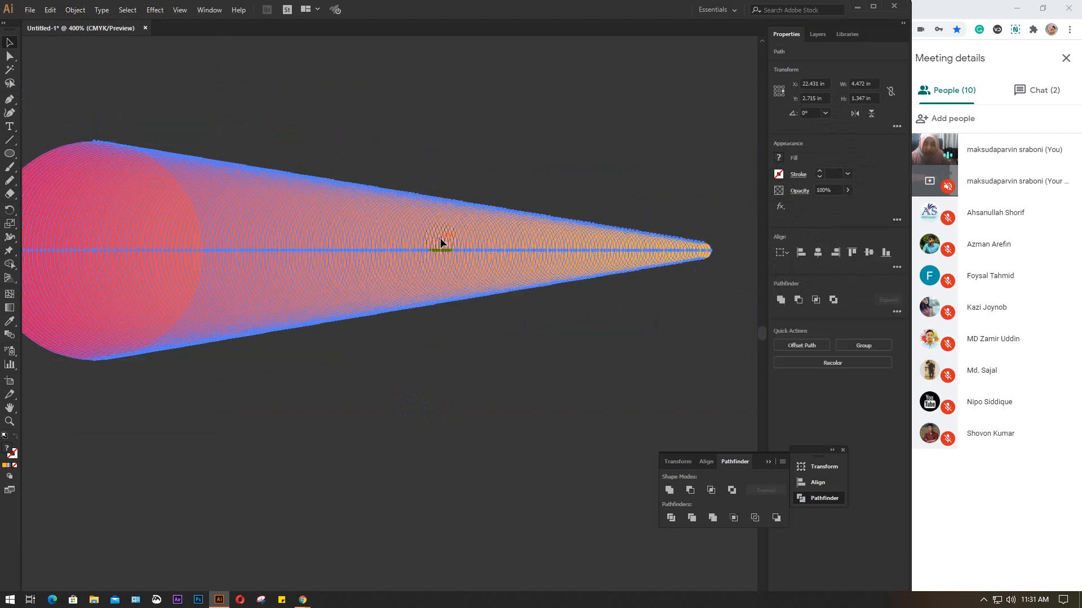
left_click(387, 96)
- Fill one circle near the middle of the cone shape with blue
left_click_drag(308, 201, 39, 203)
left_click_drag(153, 249, 218, 254)
left_click(321, 202)
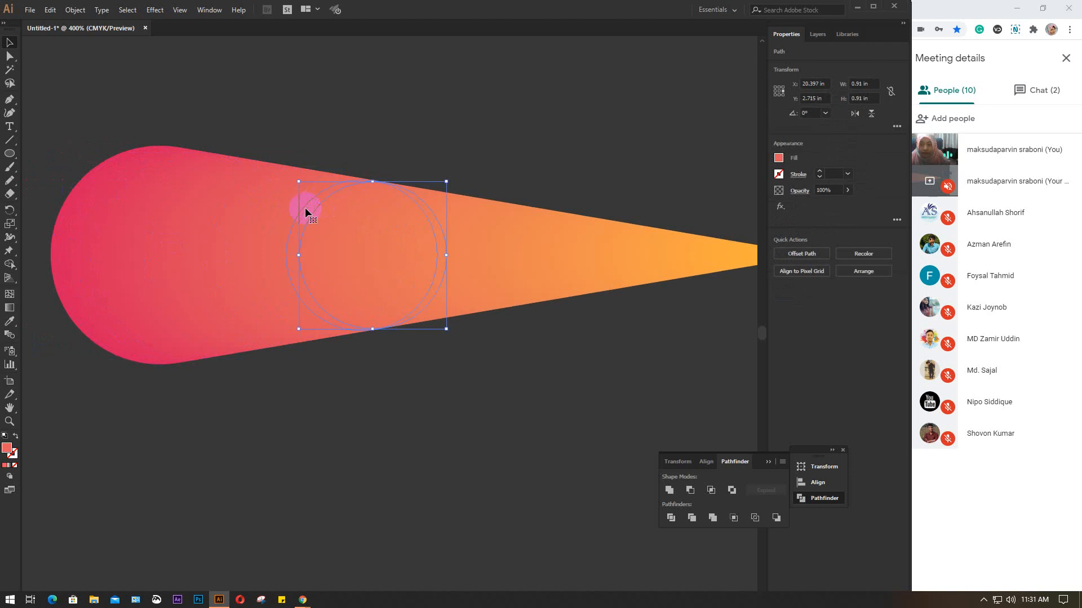
left_click(779, 158)
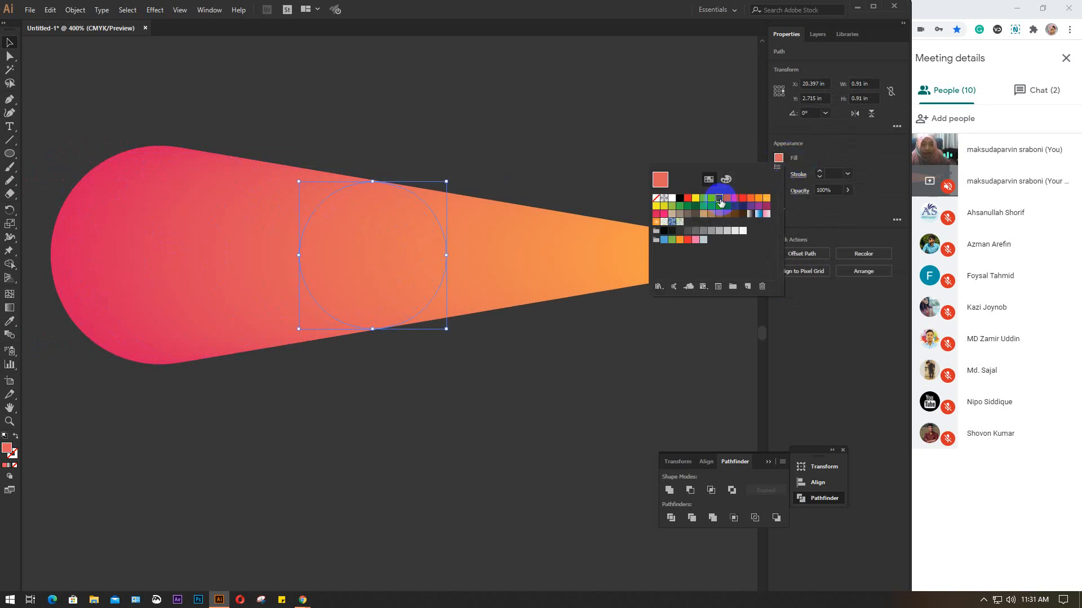
left_click(728, 206)
- Fill a circle to the right of the blue one with yellow and one between them with dark brown
left_click(357, 205)
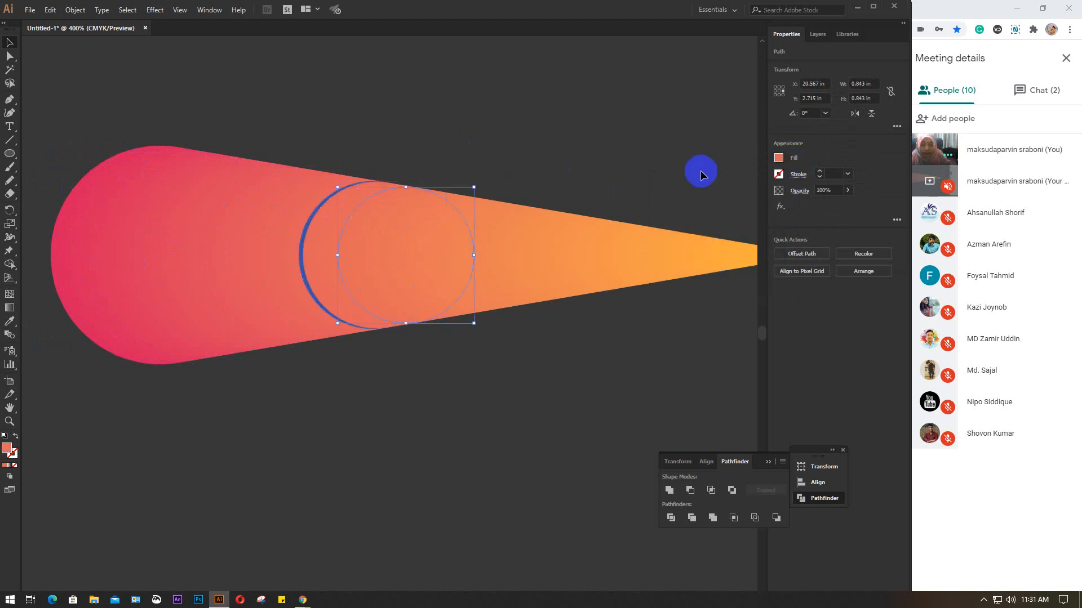
left_click(778, 158)
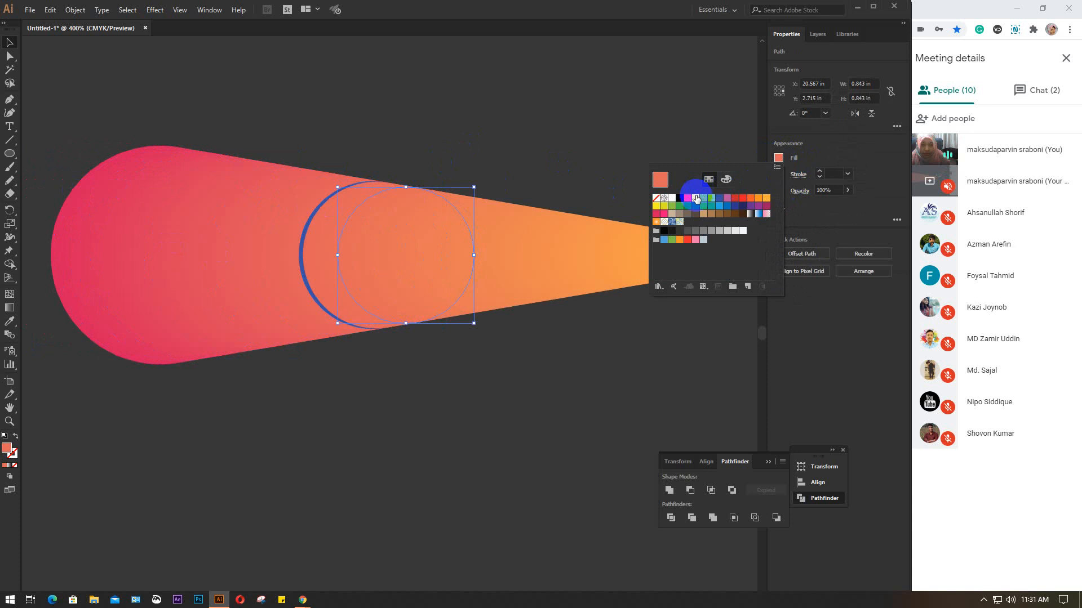
left_click(656, 206)
left_click(331, 234)
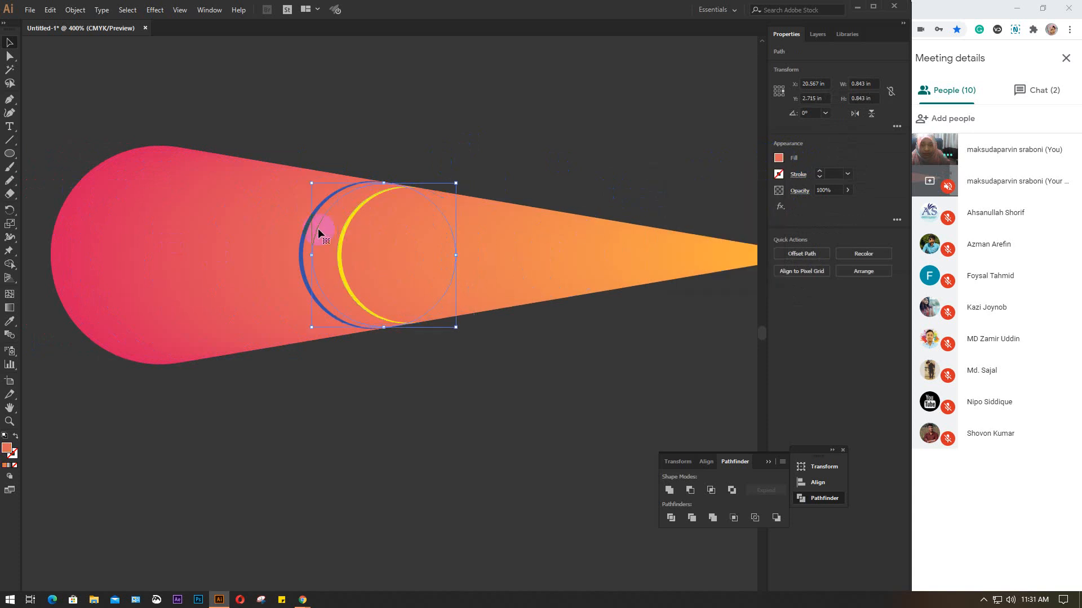
left_click(778, 158)
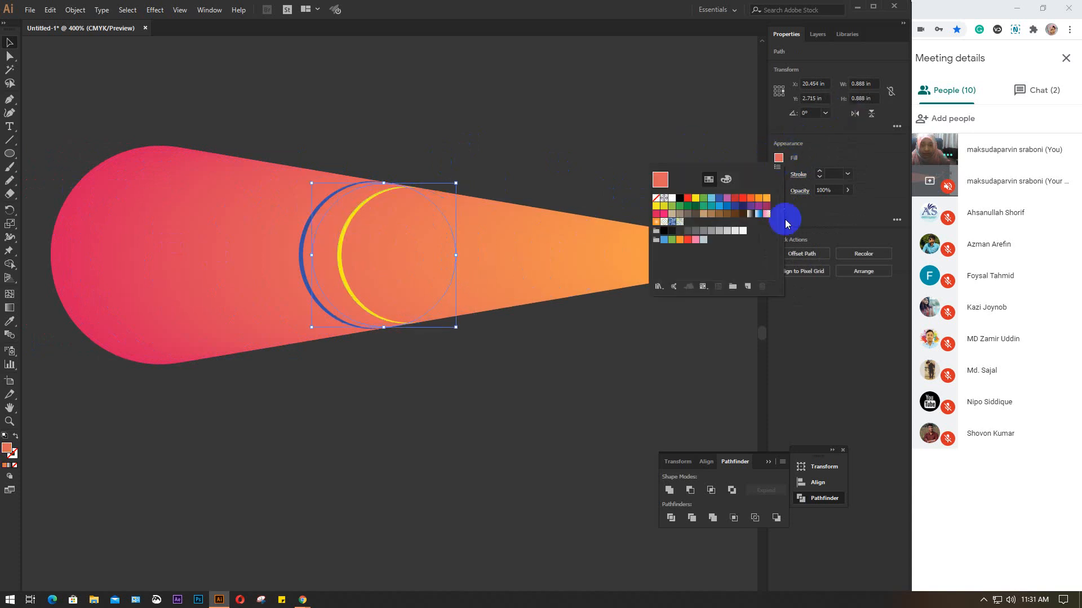
left_click(735, 214)
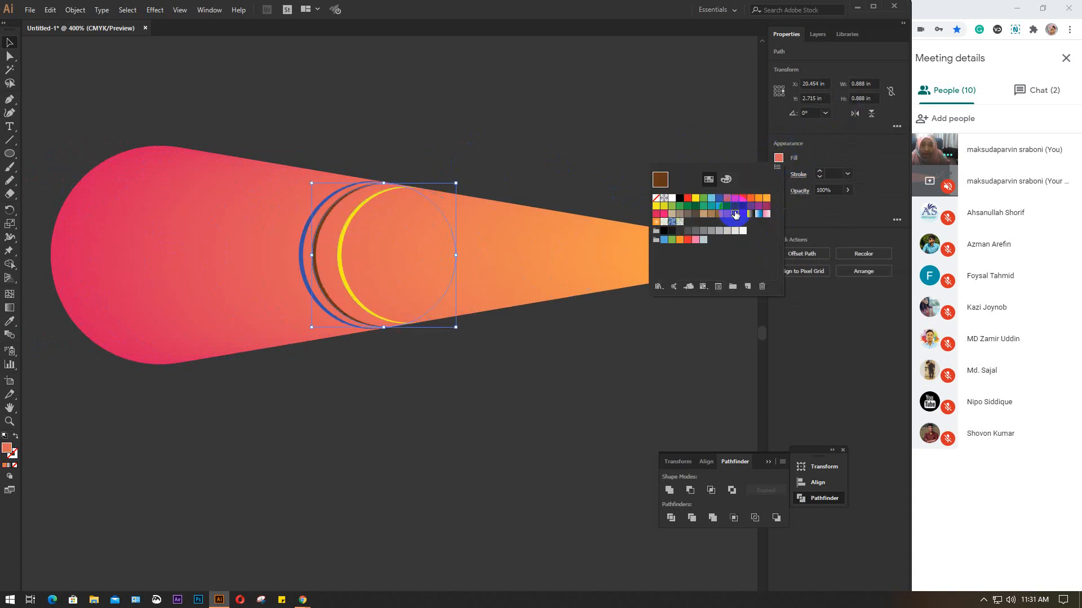
left_click(447, 135)
- Delete all the circles of the cone shape, including the leftover ones at its narrow tip
left_click_drag(79, 127, 708, 345)
key("Delete")
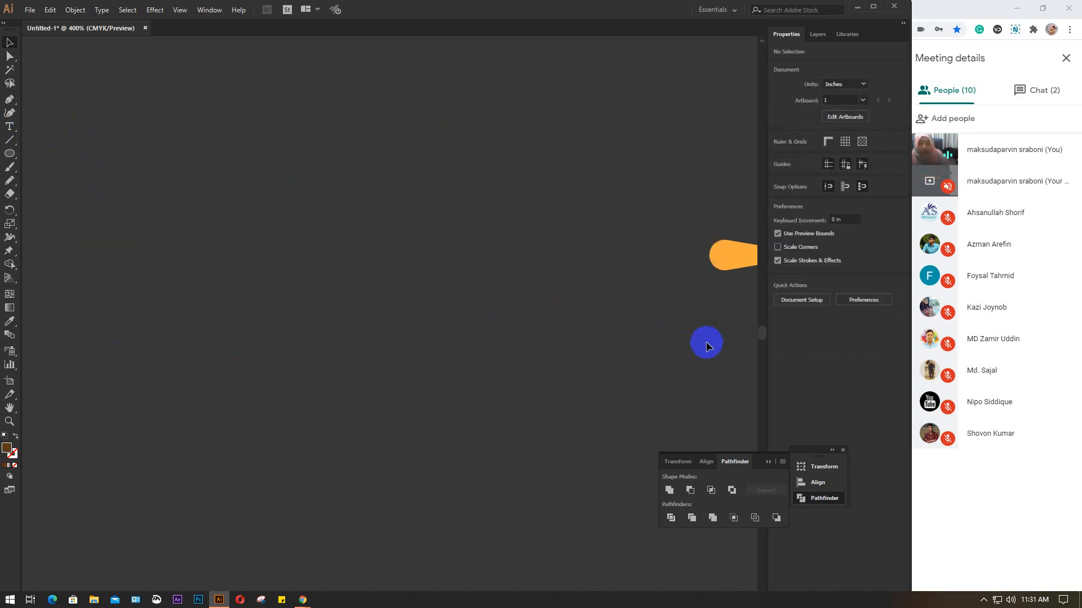
scroll(514, 340, "down", 2)
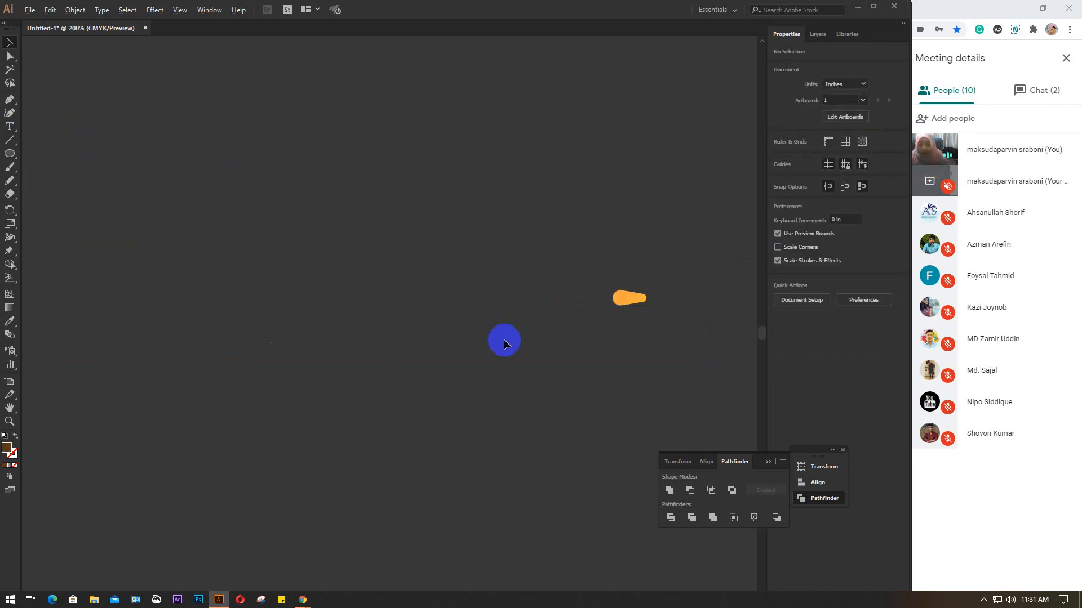
left_click_drag(204, 232, 696, 335)
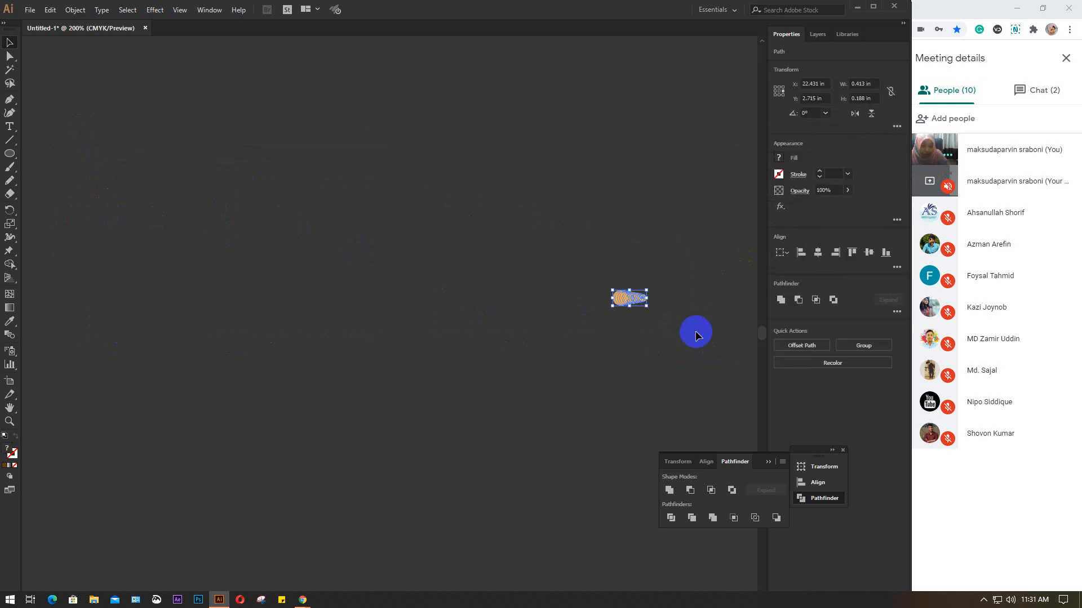
key("Delete")
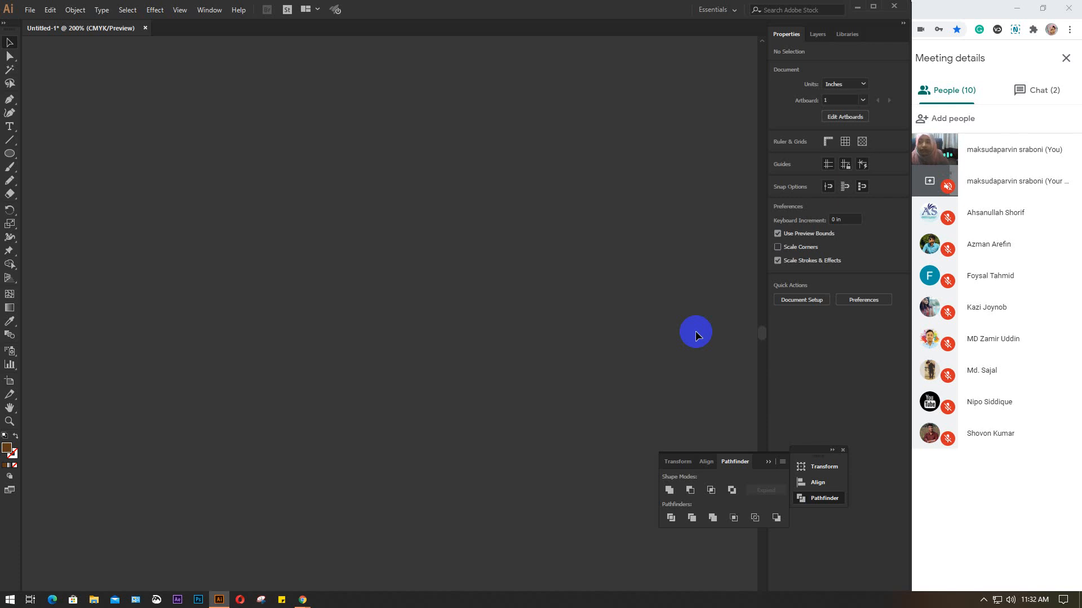
left_click(14, 132)
left_click_drag(188, 185, 551, 417)
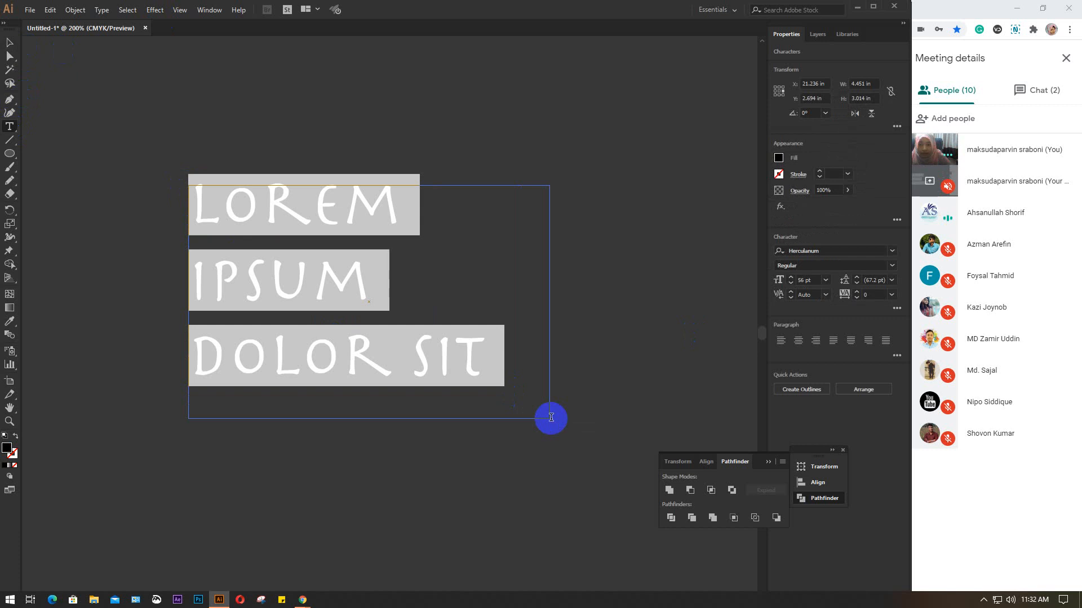
left_click(826, 282)
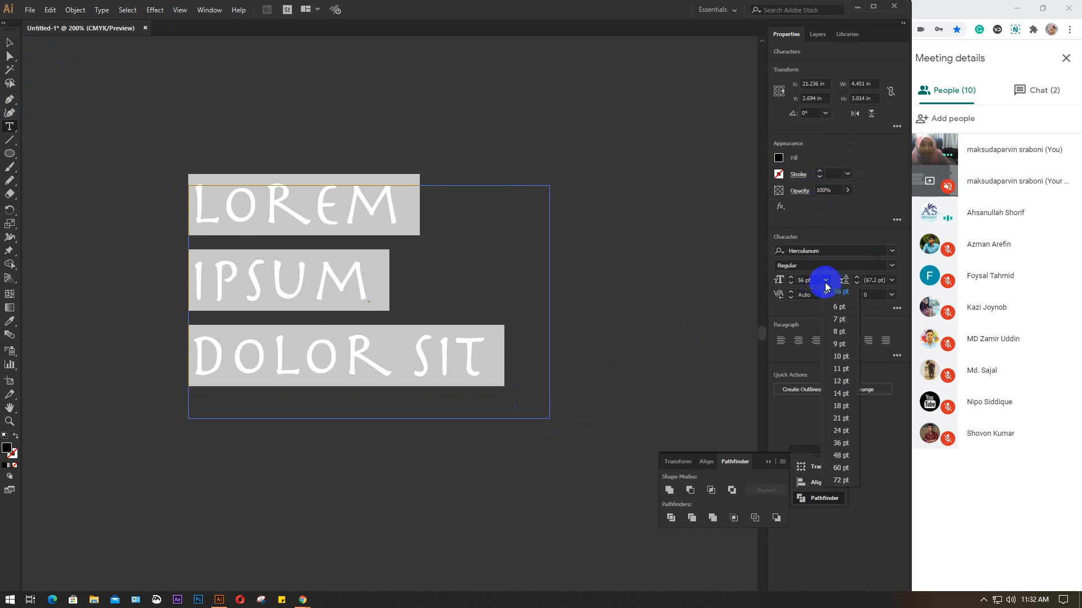
left_click(841, 320)
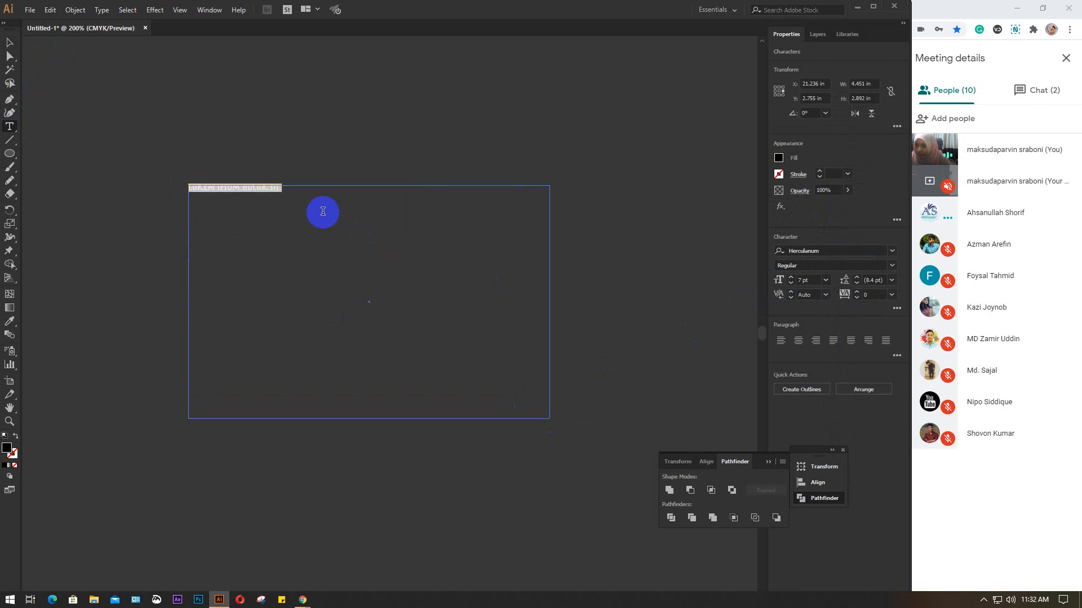
left_click(10, 43)
left_click(166, 121)
left_click_drag(227, 163, 266, 223)
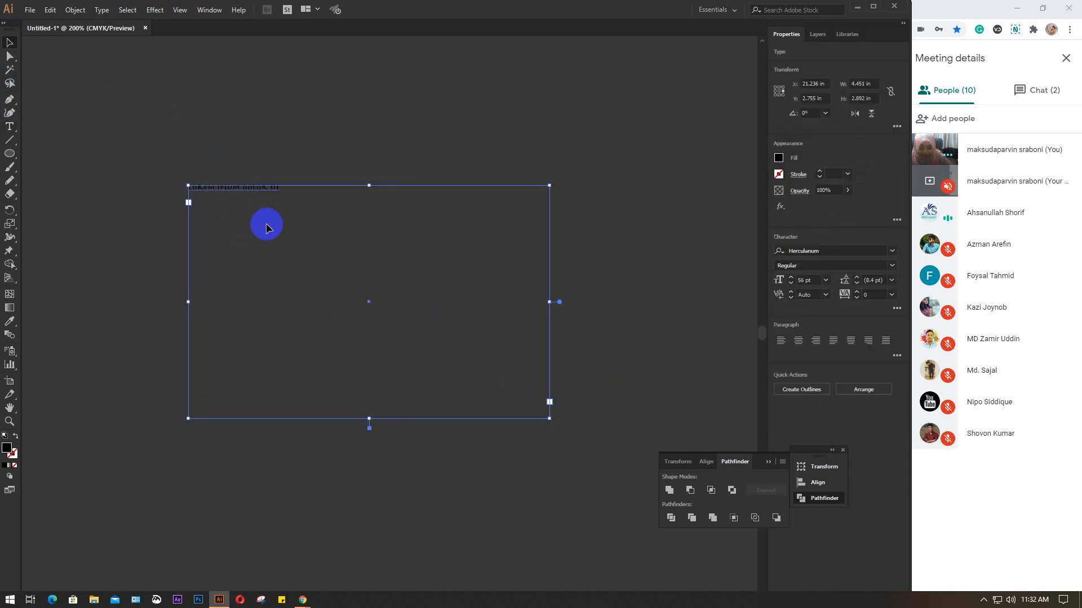
key("Delete")
- Draw an area-text frame about 4.3 by 2.6 in with placeholder text and set its font size to 8 pt
left_click(9, 126)
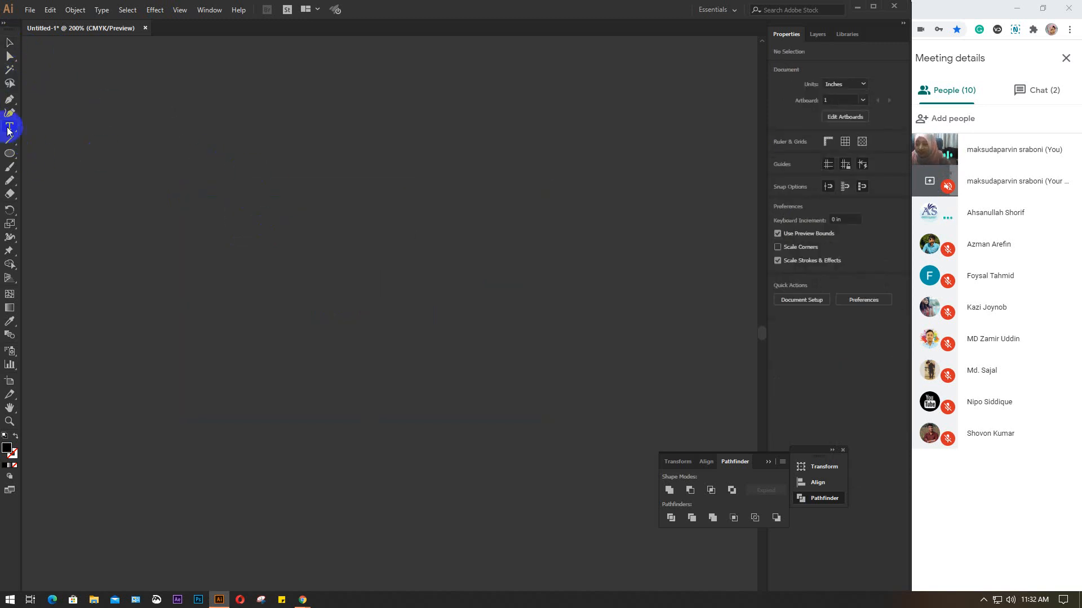
left_click_drag(127, 184, 475, 392)
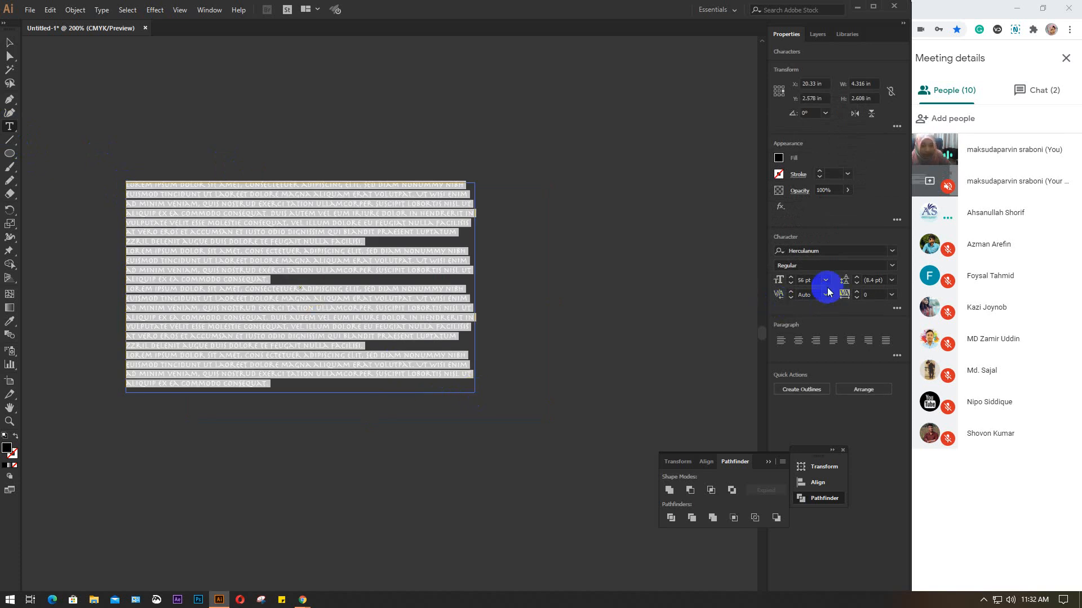
left_click(813, 280)
scroll(813, 280, "down", 2)
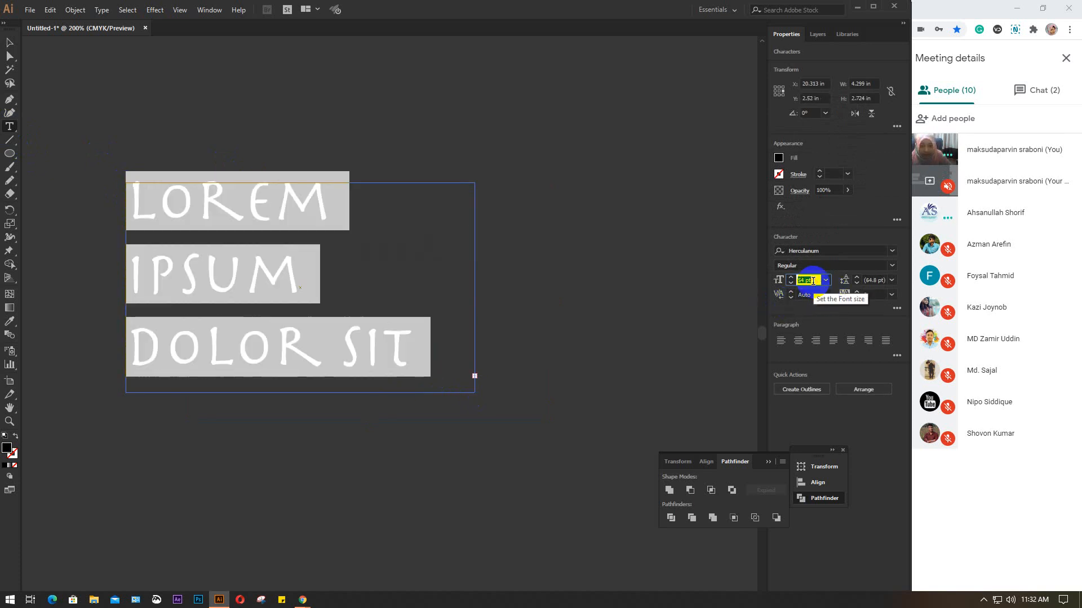
scroll(813, 281, "up", 4)
scroll(812, 281, "down", 20)
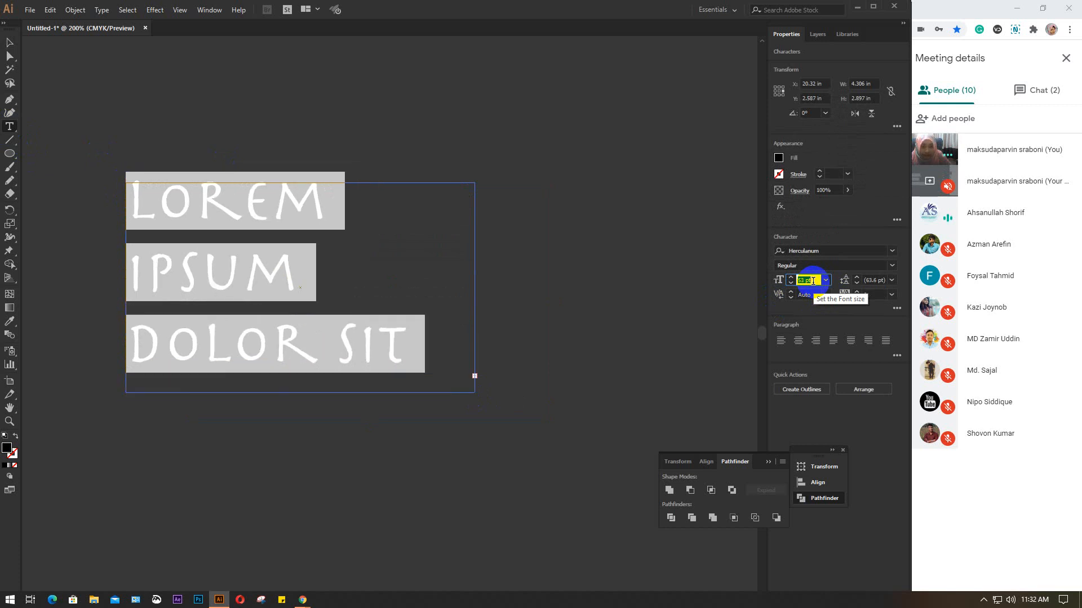
scroll(813, 281, "down", 20)
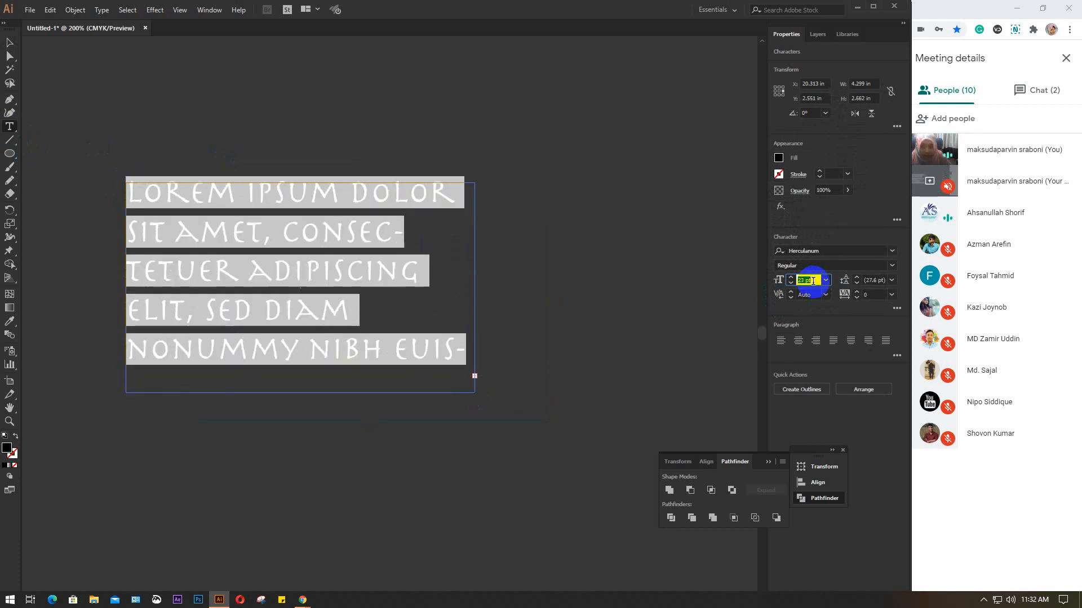
scroll(812, 281, "down", 4)
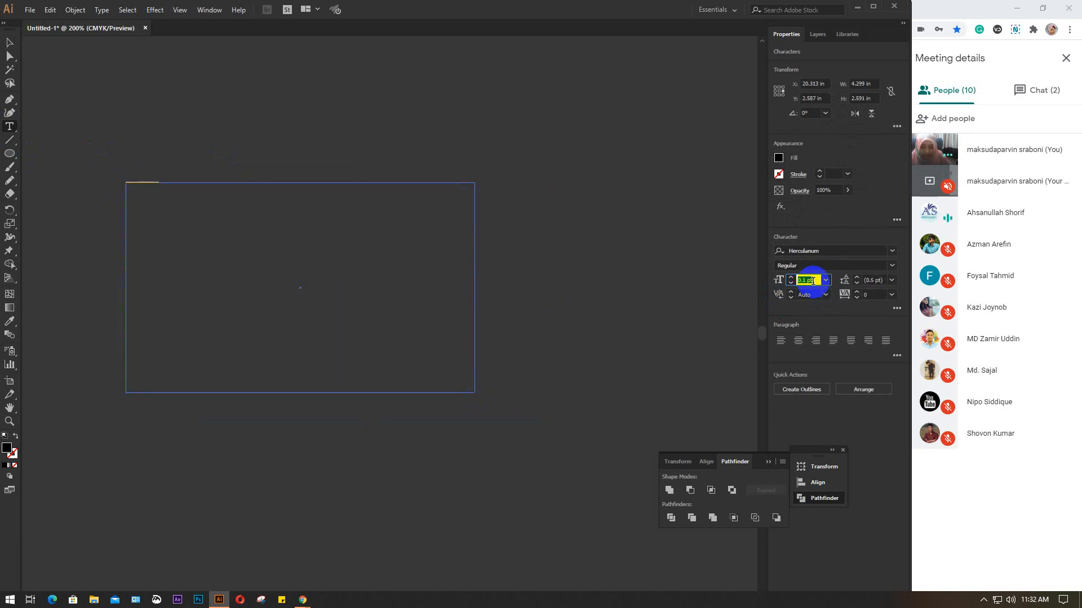
scroll(812, 281, "up", 3)
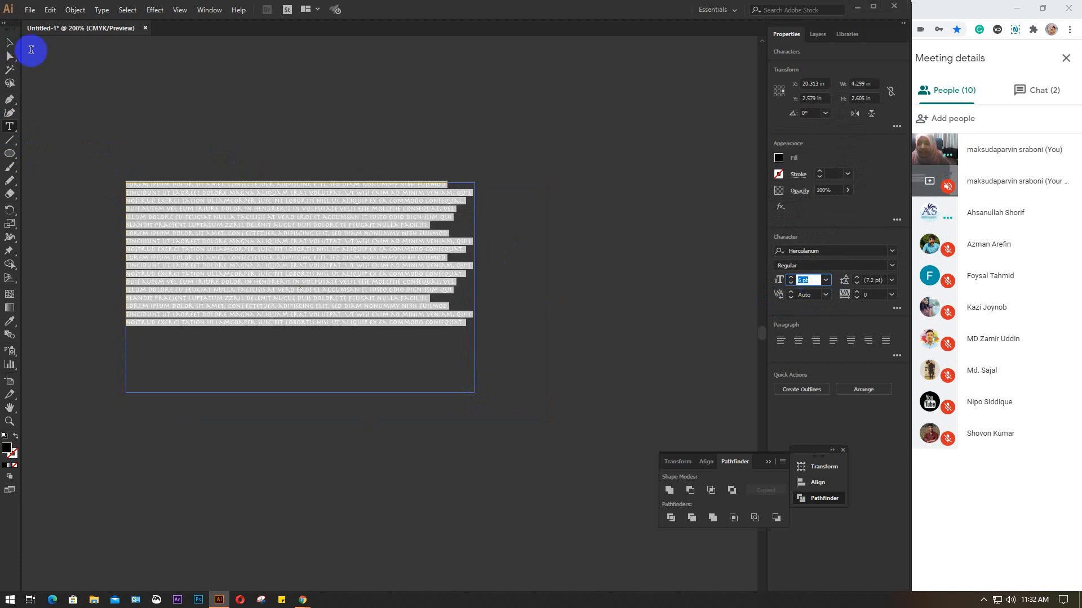
scroll(815, 281, "up", 1)
scroll(815, 281, "up", 1)
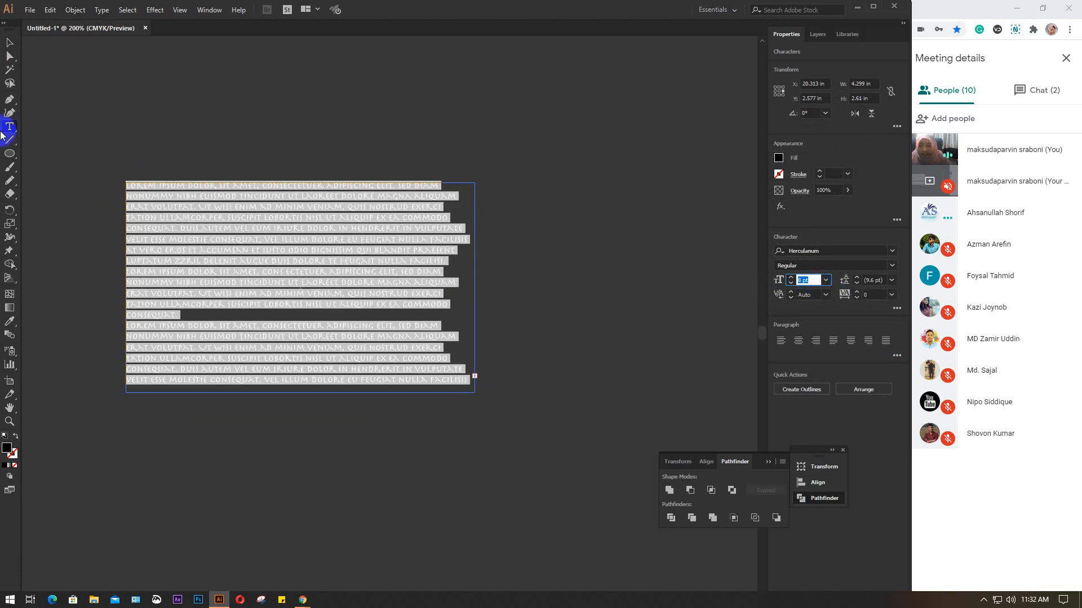
left_click(9, 45)
left_click(507, 150)
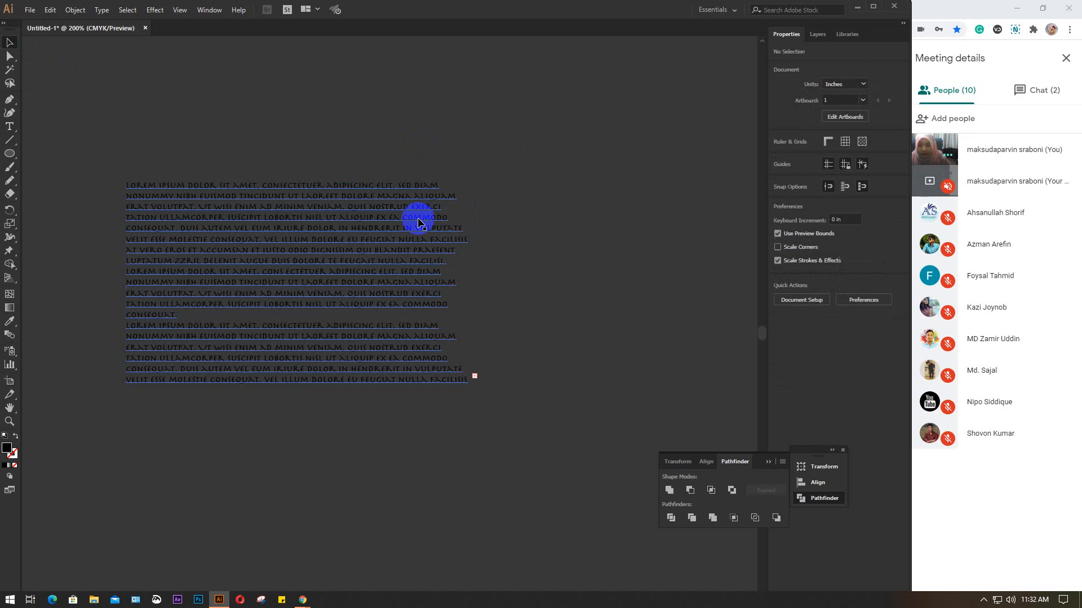
- Fill the placeholder text block with white
left_click(387, 239)
left_click(779, 158)
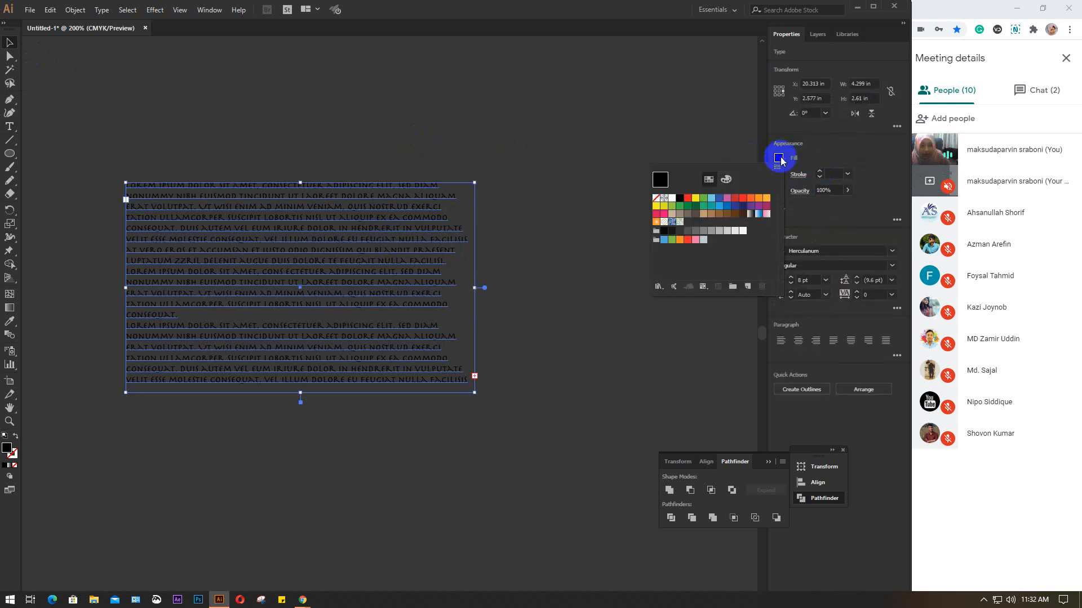
left_click(673, 200)
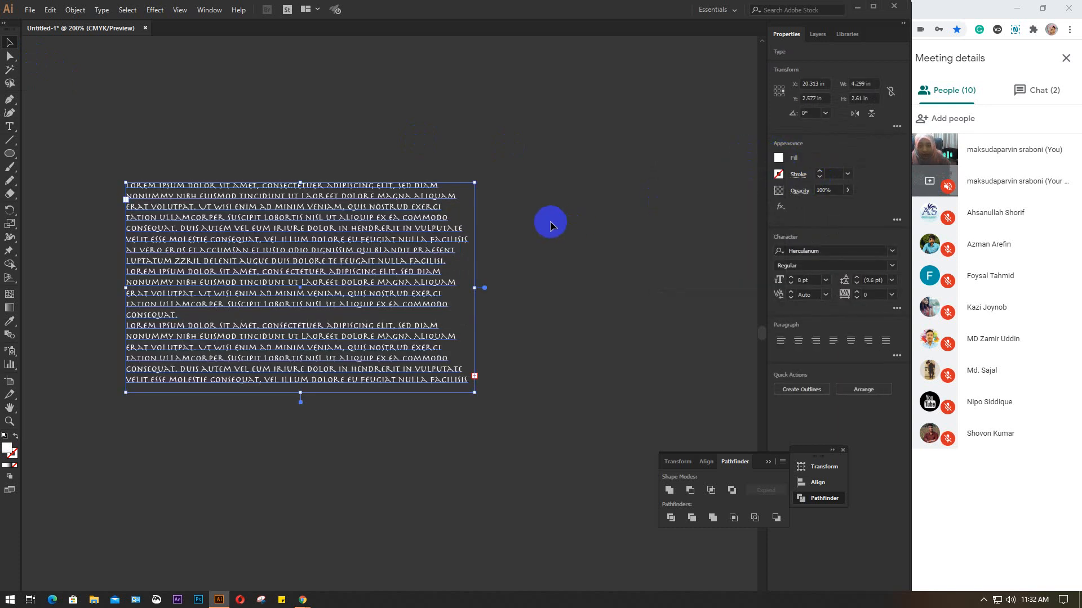
left_click(259, 137)
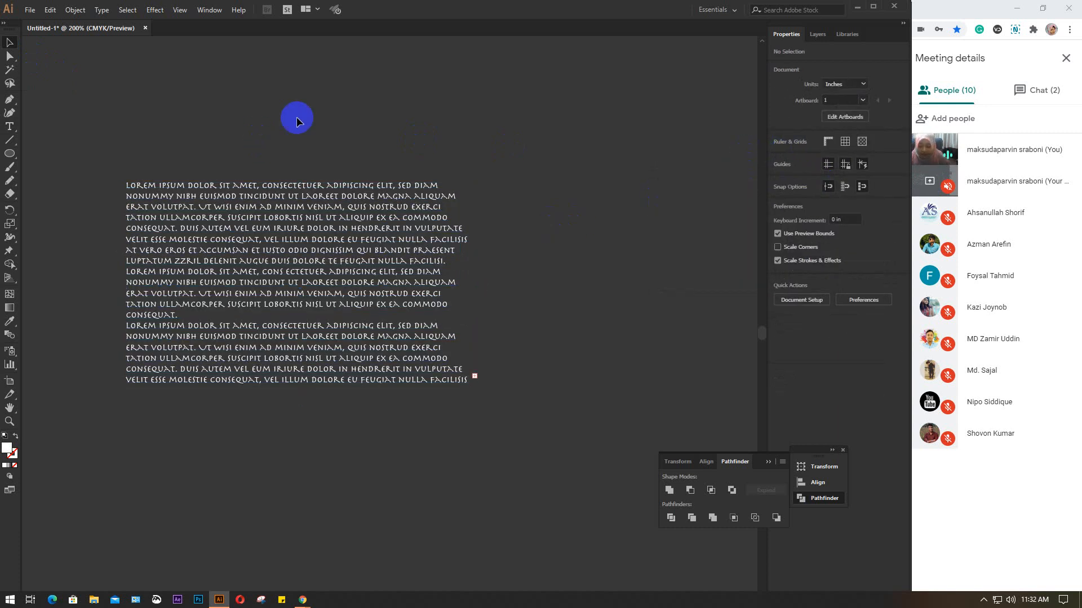
- Examine the letter shapes of the word AMET in the text block's first line at very high magnification
scroll(231, 200, "up", 3)
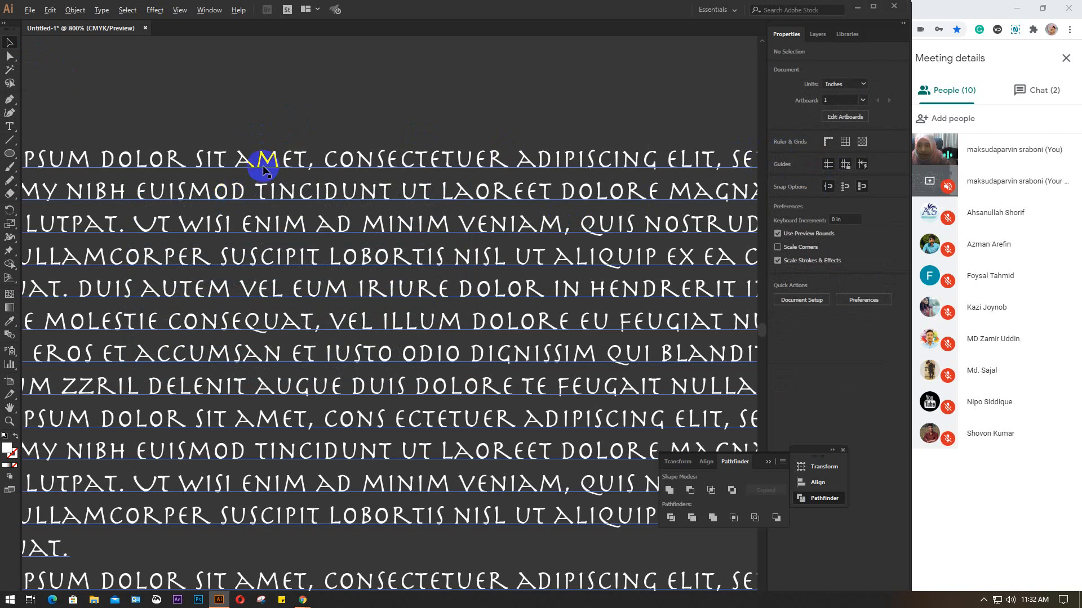
scroll(261, 163, "up", 2)
scroll(274, 151, "up", 5)
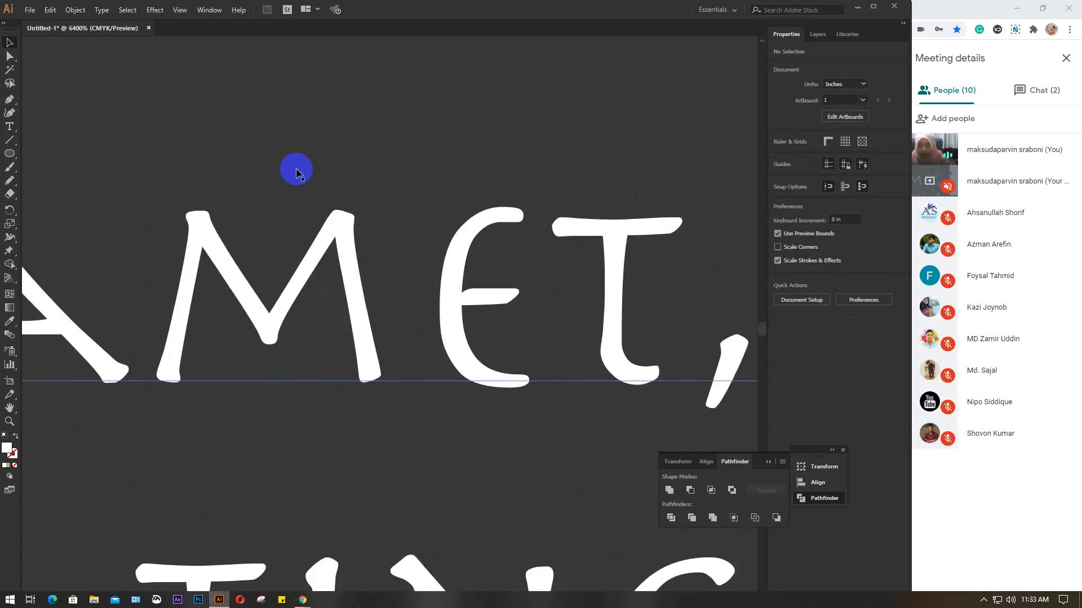
scroll(296, 172, "down", 4)
left_click(298, 194)
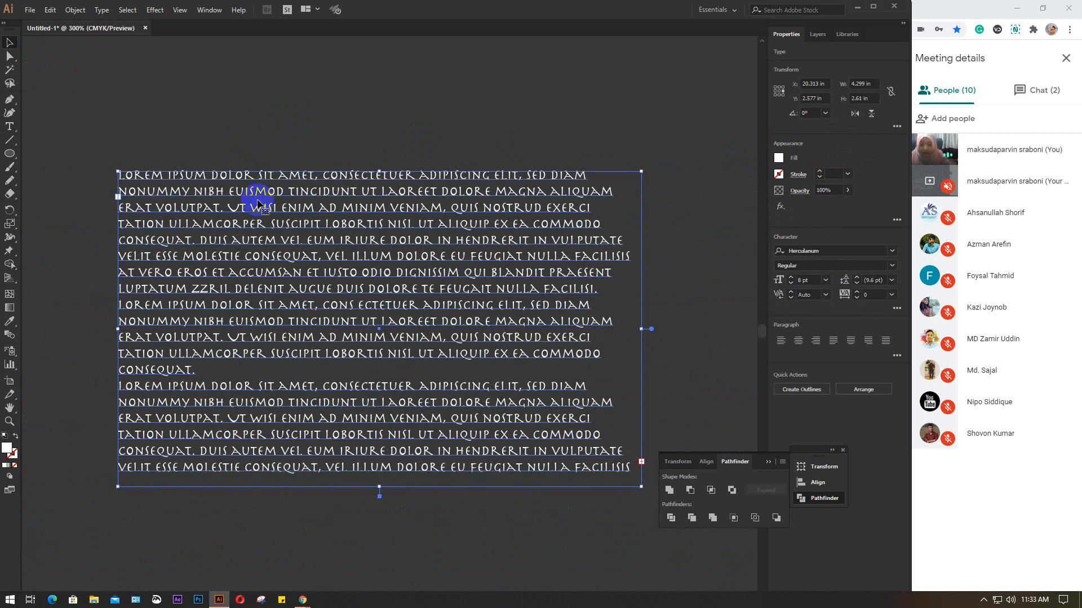
scroll(304, 161, "up", 4)
scroll(297, 198, "up", 3)
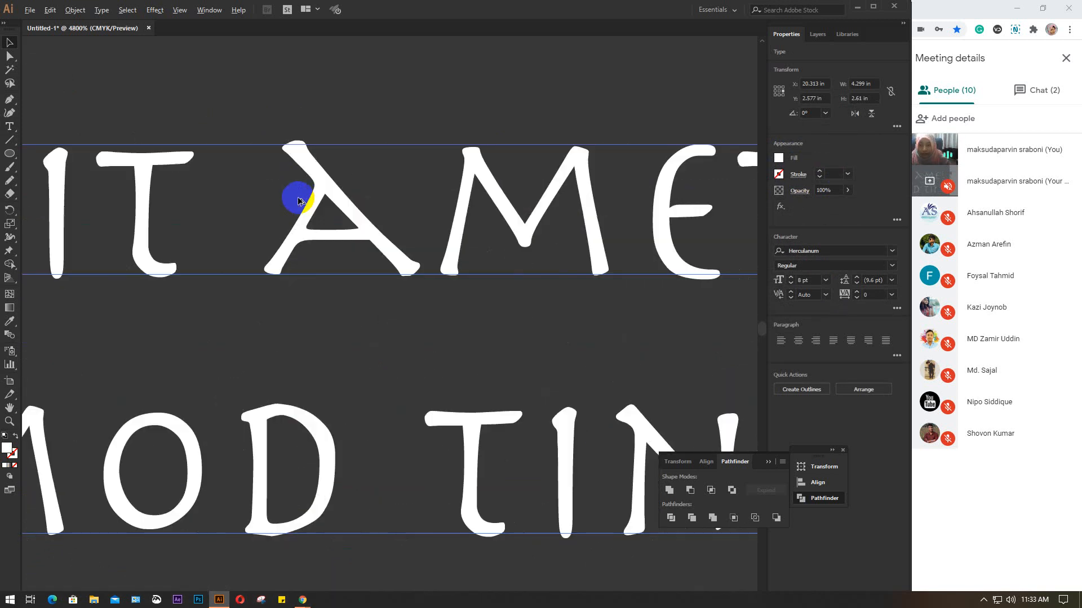
scroll(299, 201, "up", 3)
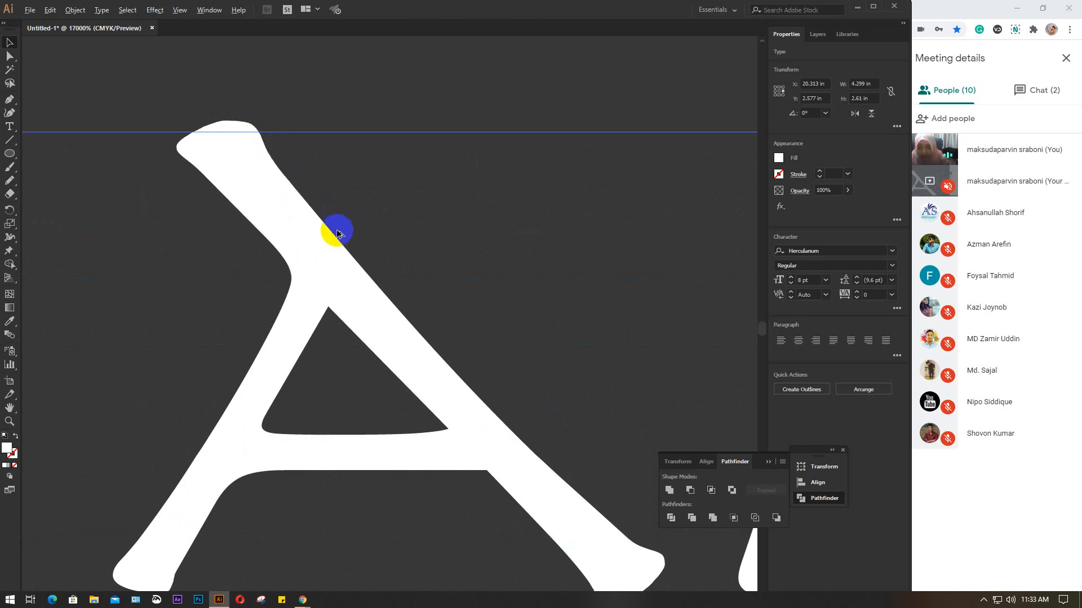
scroll(337, 234, "up", 3)
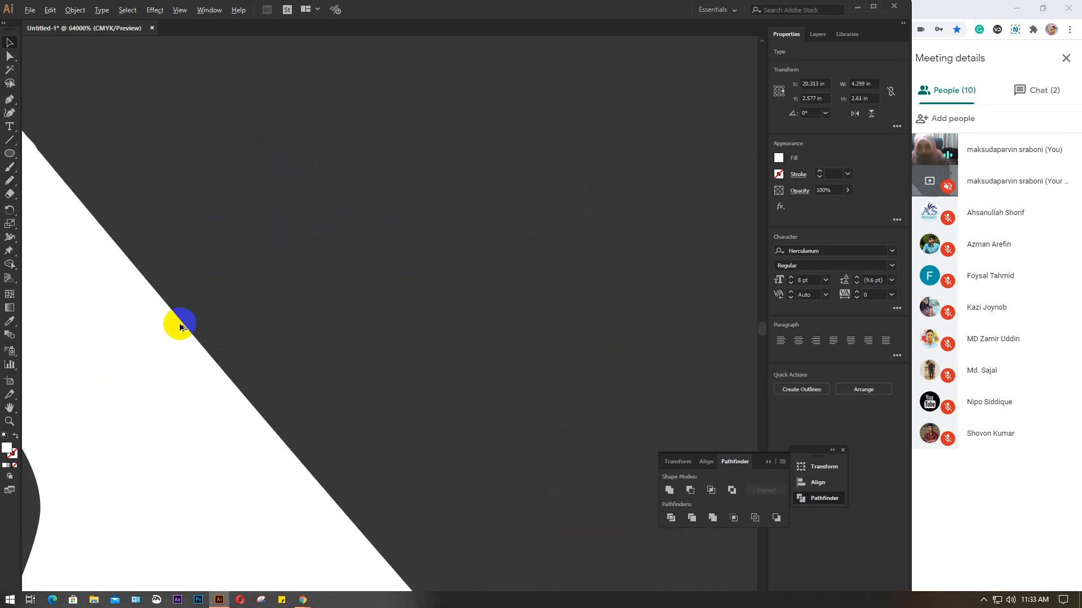
left_click_drag(181, 332, 425, 358)
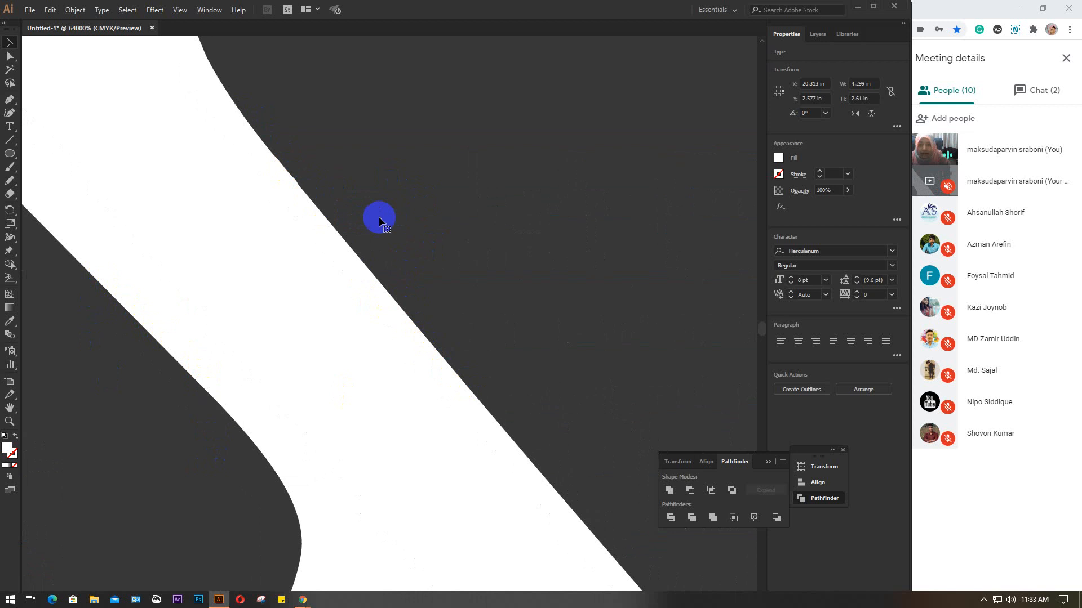
scroll(418, 292, "down", 5)
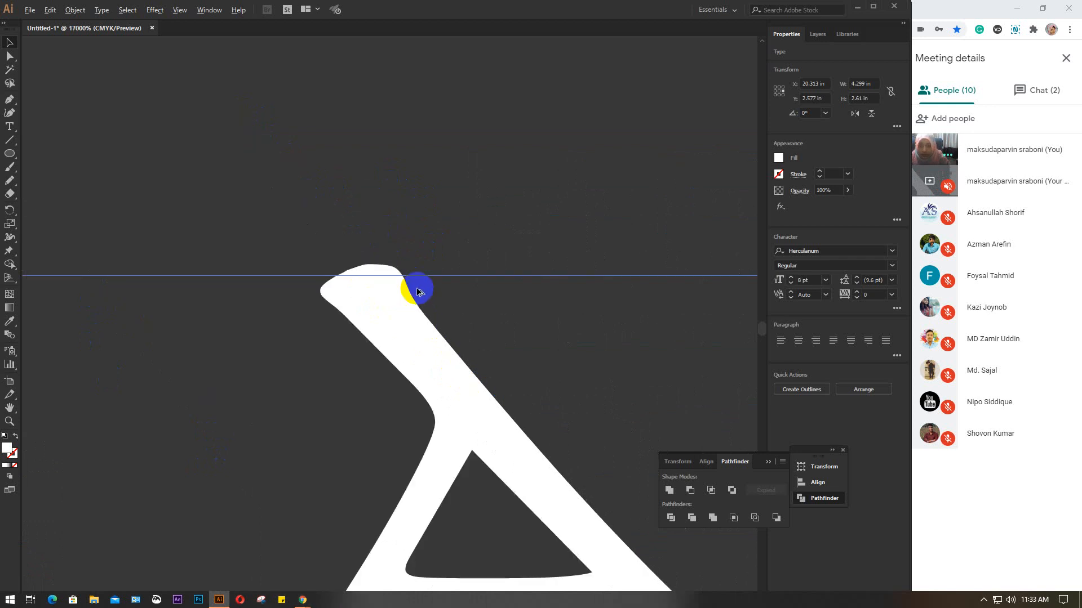
scroll(417, 292, "down", 3)
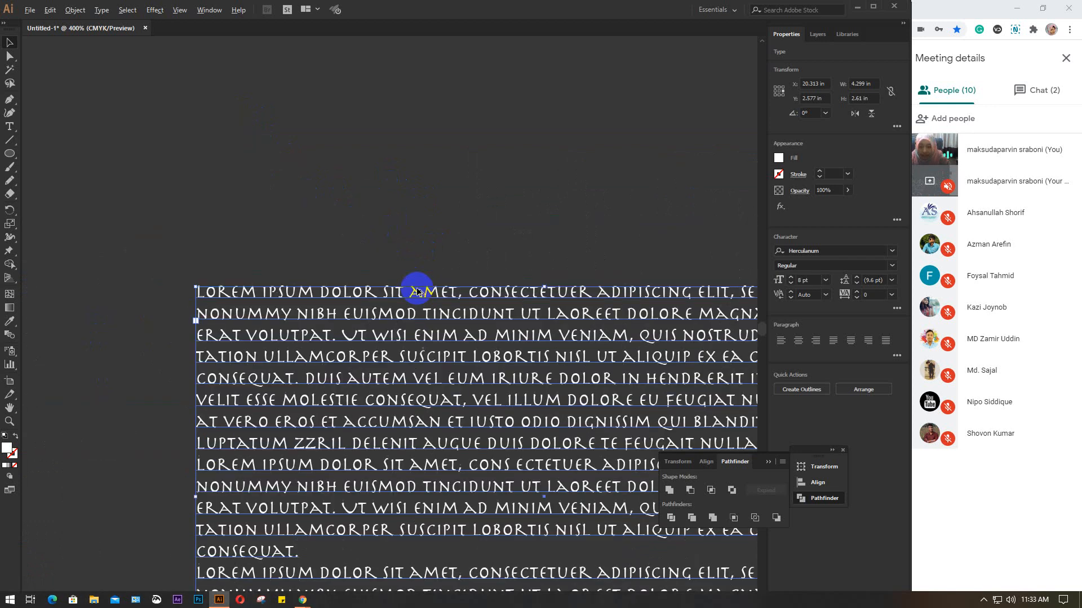
scroll(372, 290, "down", 2)
left_click_drag(474, 302, 331, 214)
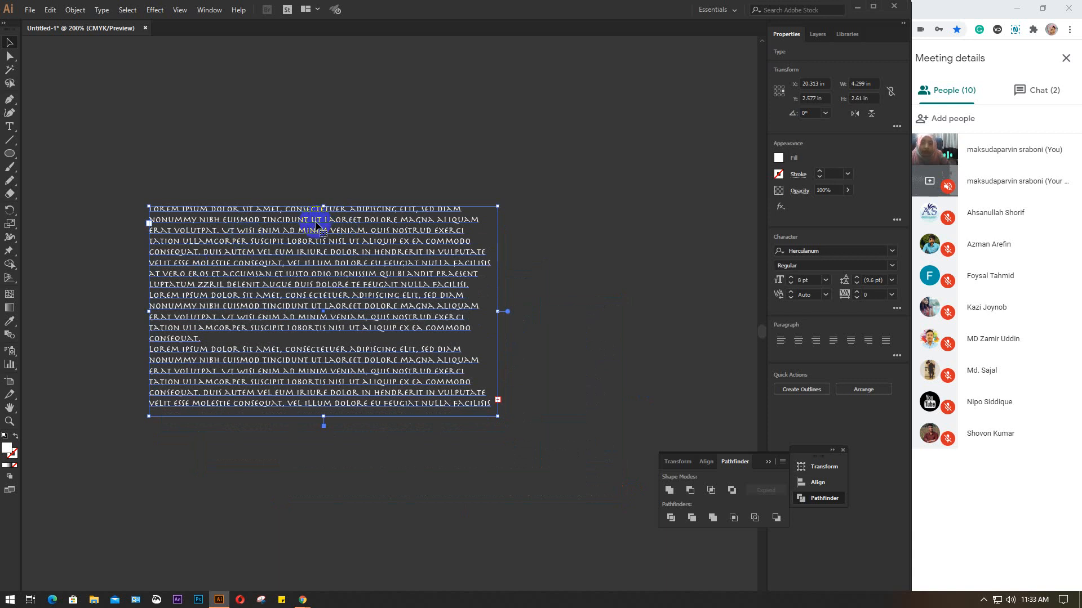
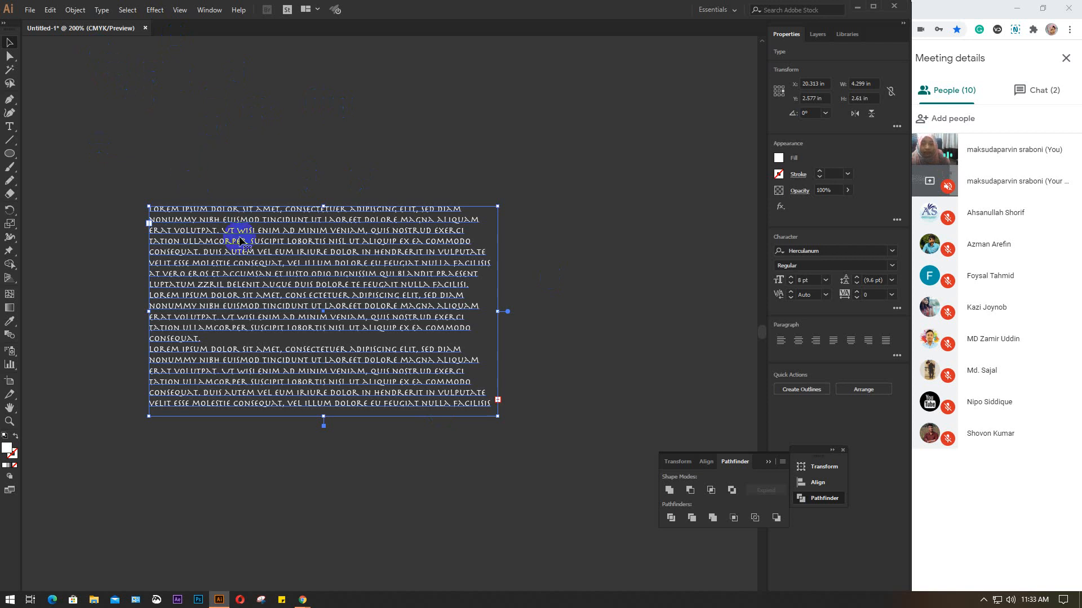
- Convert the placeholder text block to outlines, inspect the letters, and undo the conversion
left_click(102, 10)
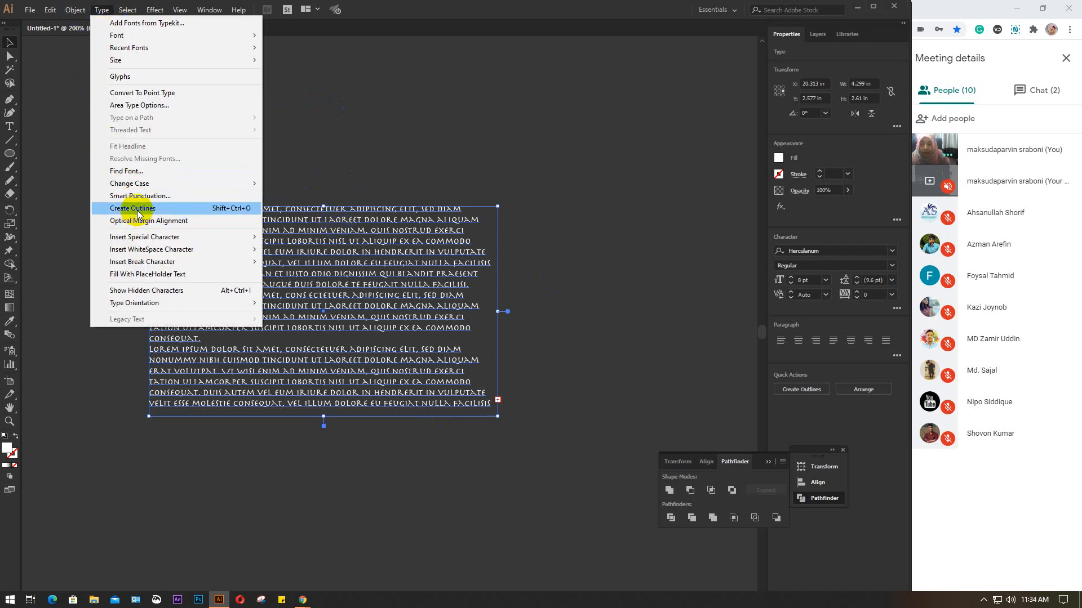
right_click(417, 248)
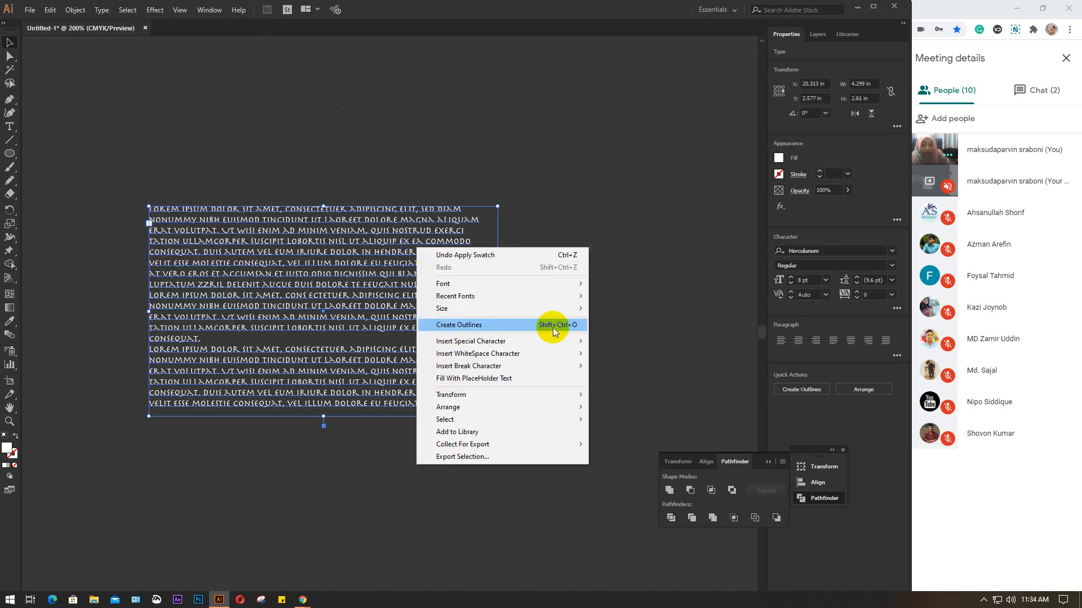
left_click(476, 325)
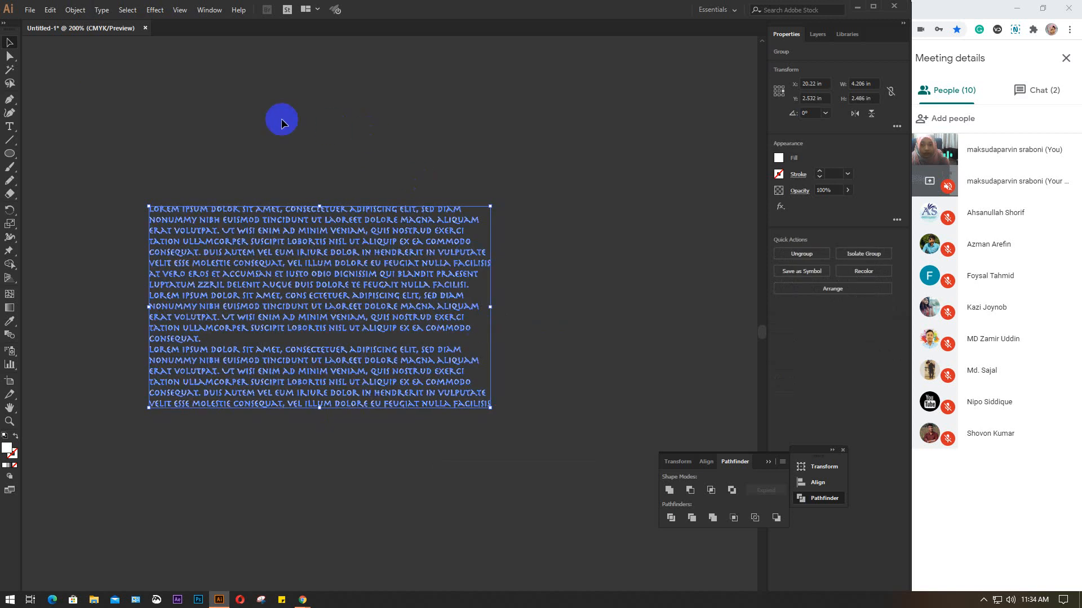
scroll(330, 279, "up", 3)
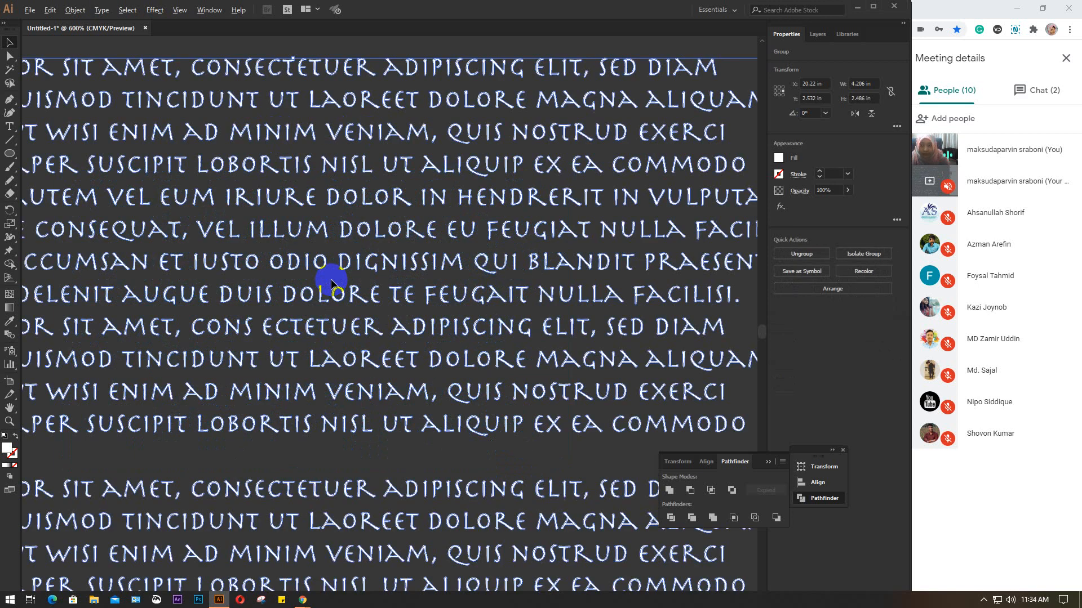
scroll(396, 228, "down", 2)
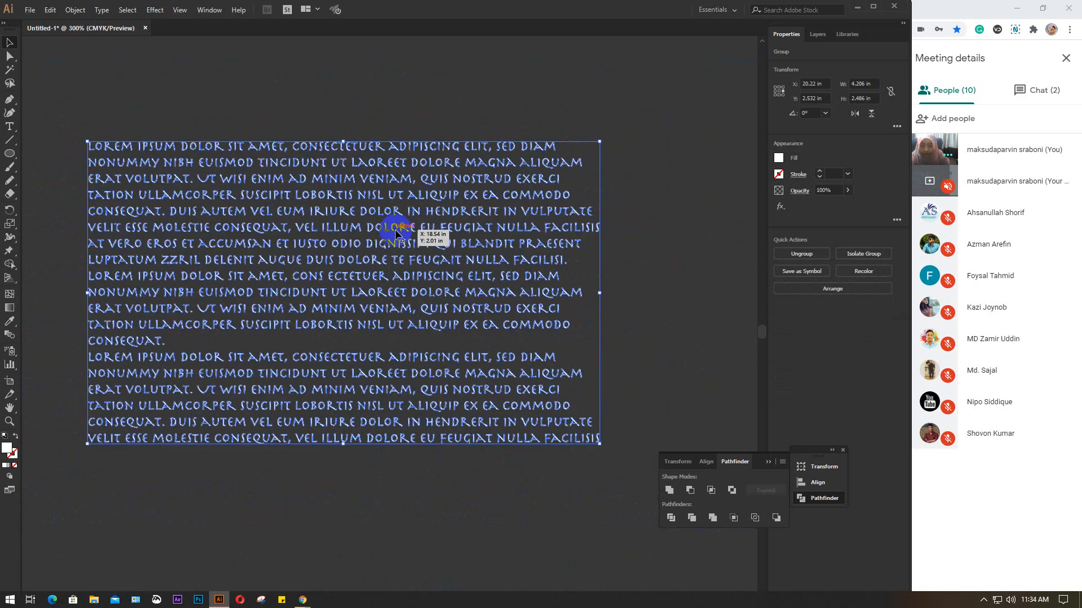
key("ctrl+z")
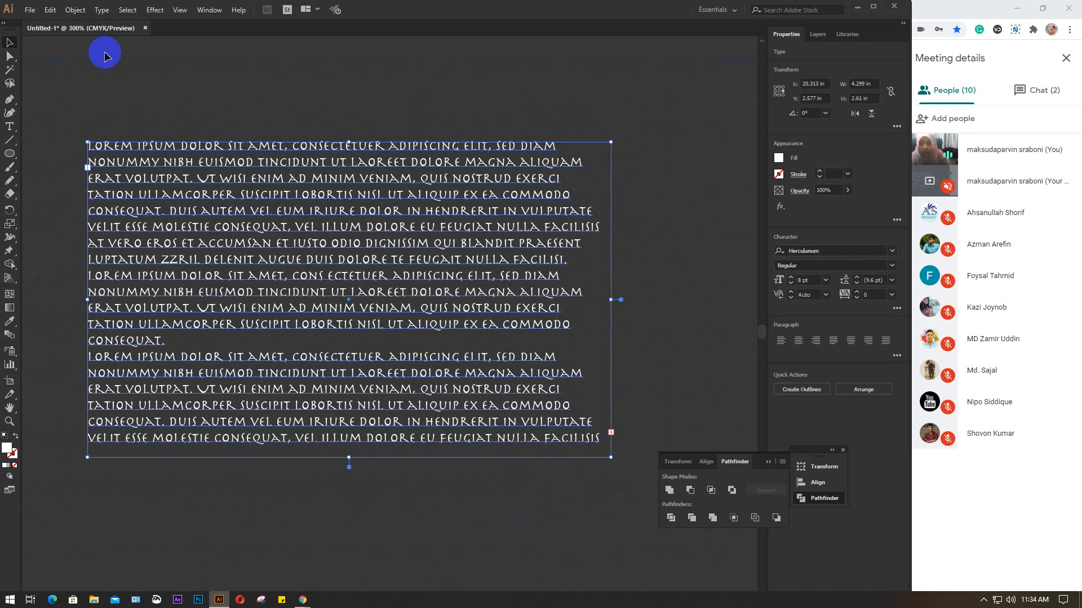
- Expand the placeholder text block with Object and Fill enabled, and inspect the resulting letter paths up close
left_click(75, 13)
left_click(103, 131)
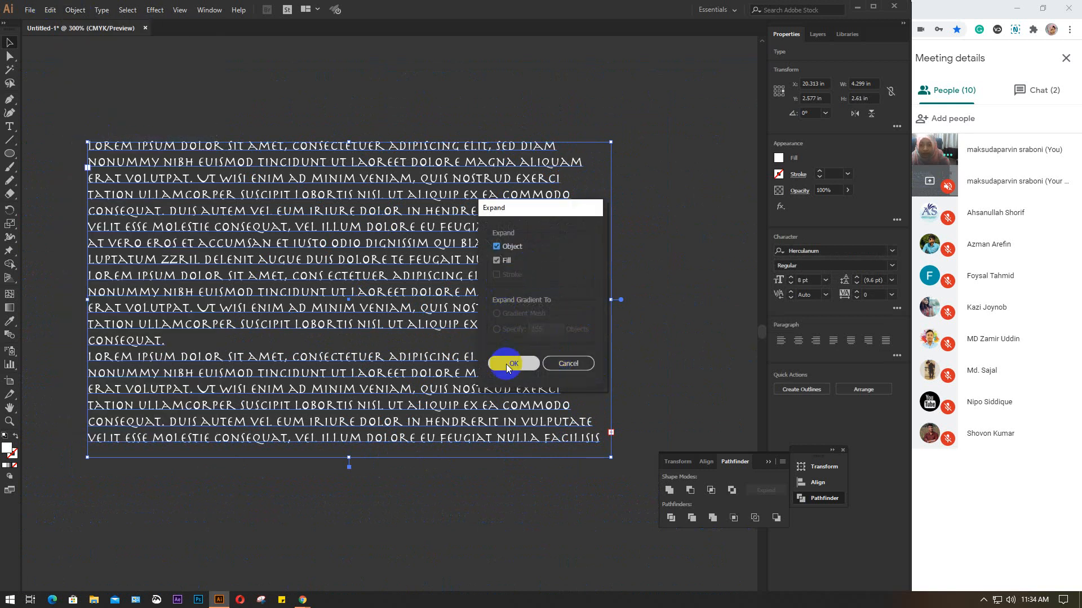
left_click(506, 363)
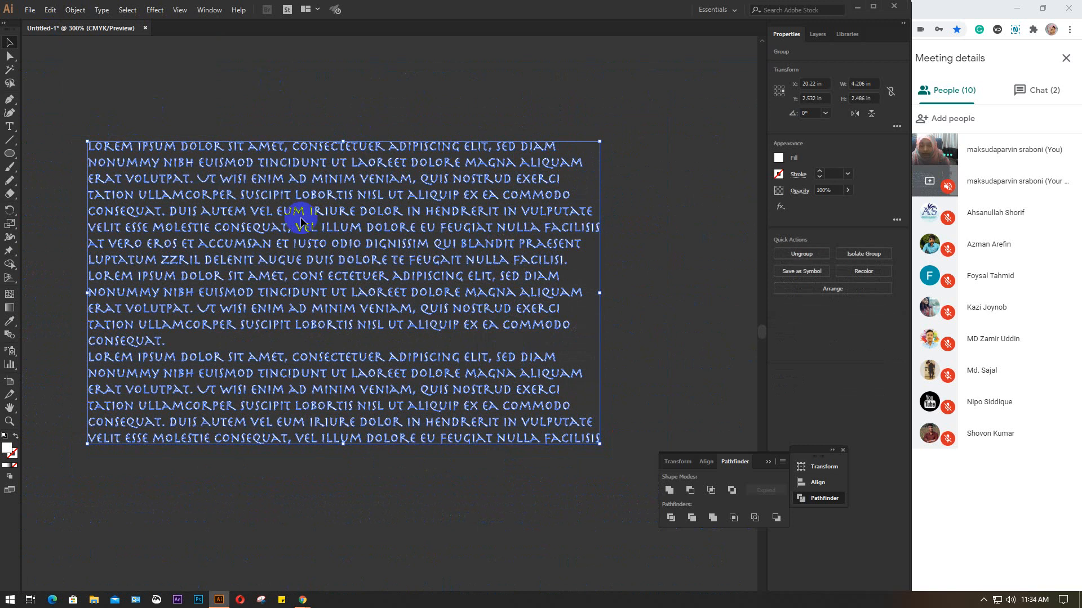
scroll(300, 221, "up", 3)
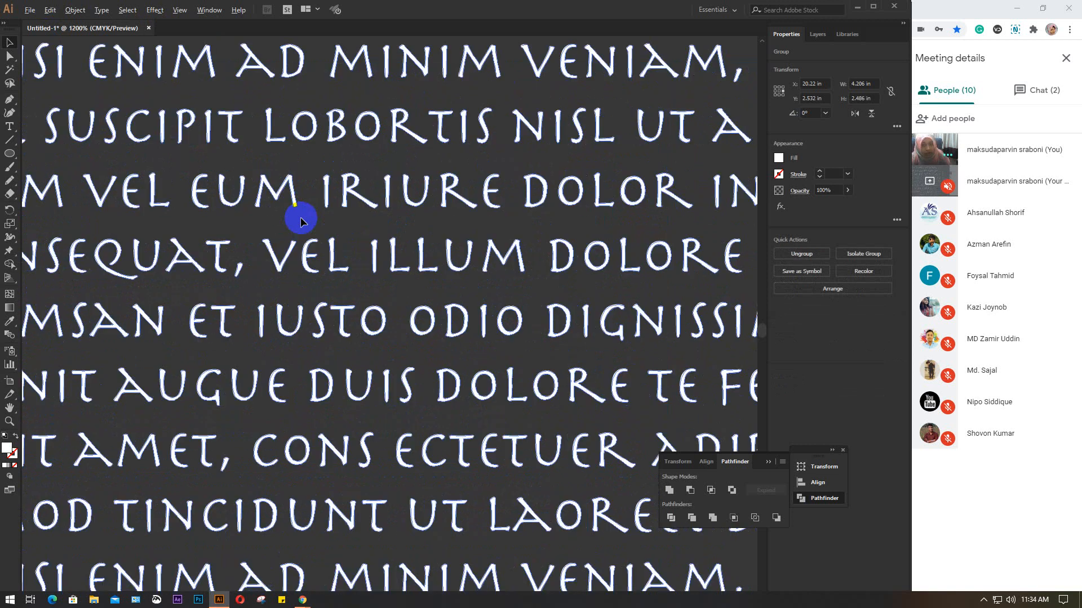
scroll(362, 169, "up", 4)
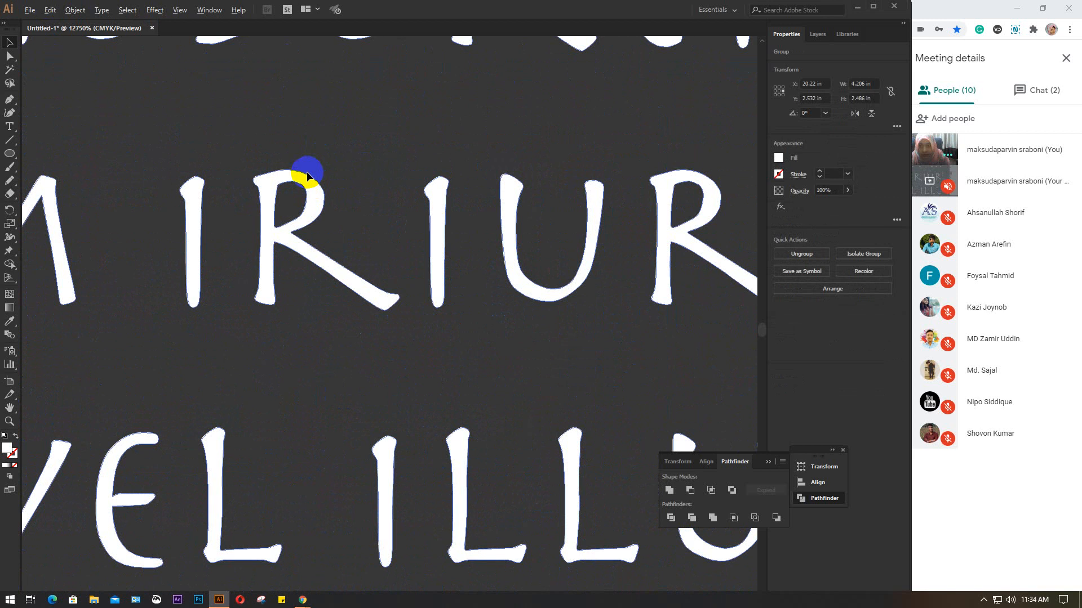
scroll(307, 176, "up", 3)
scroll(313, 193, "down", 15)
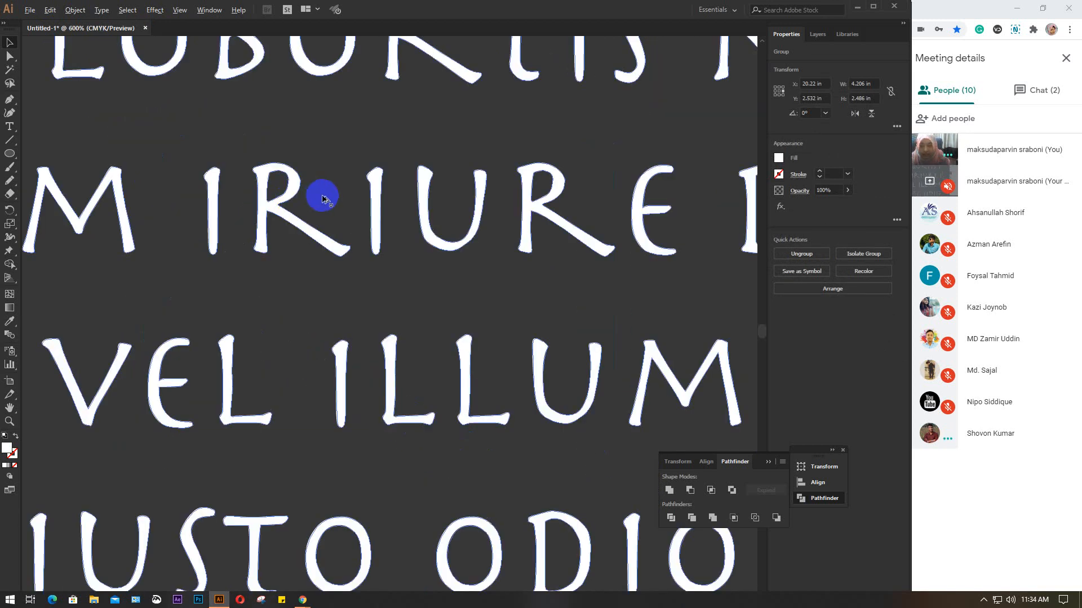
- Ungroup the expanded text and select several single letters of the word HENDRERIT one after another
left_click(409, 209)
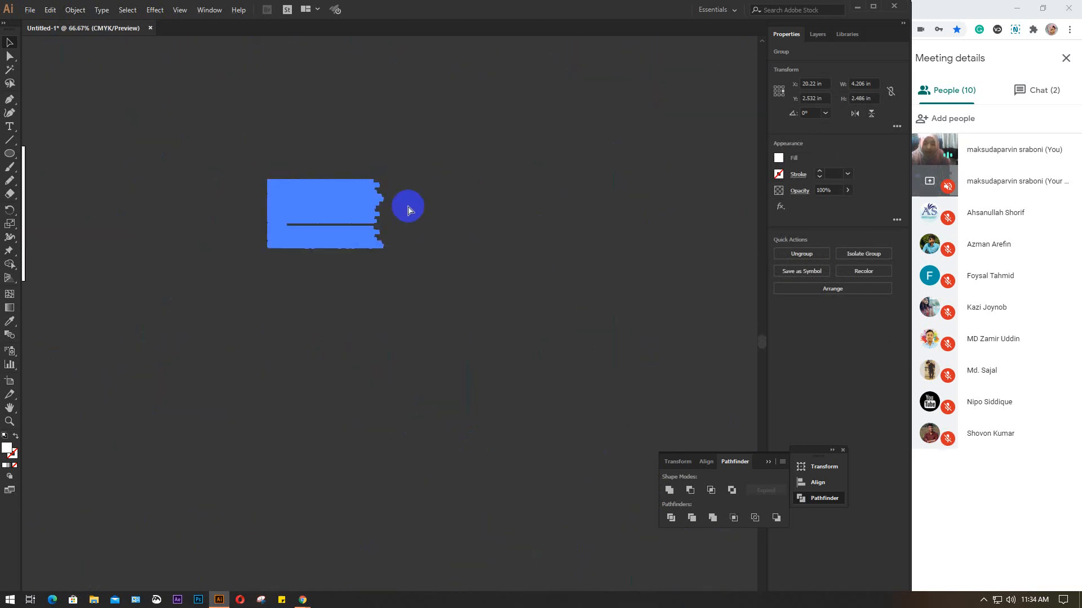
scroll(347, 198, "up", 5)
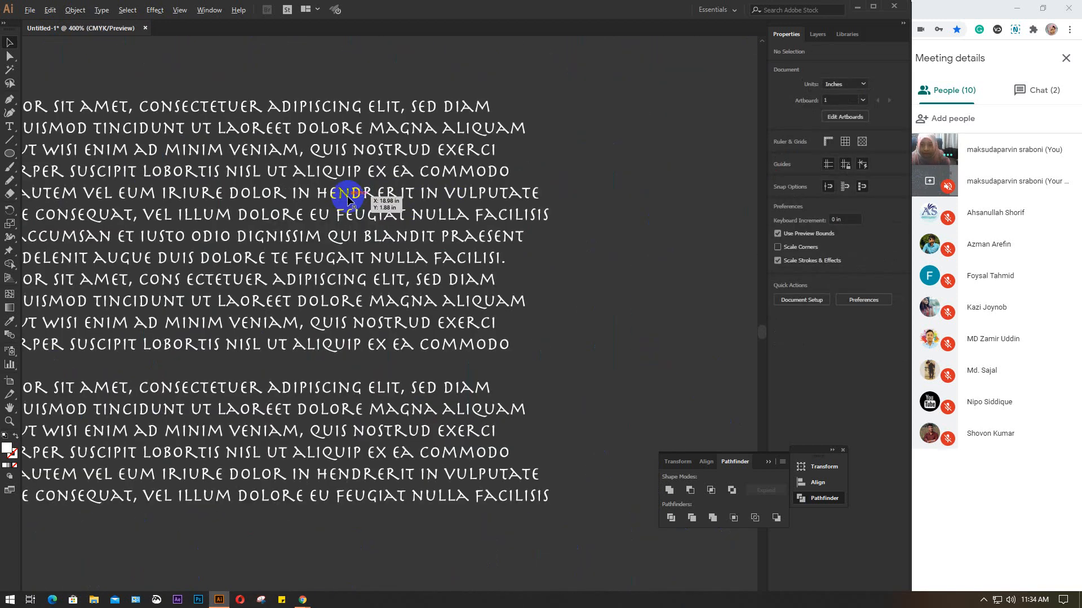
scroll(347, 199, "up", 4)
left_click(515, 172)
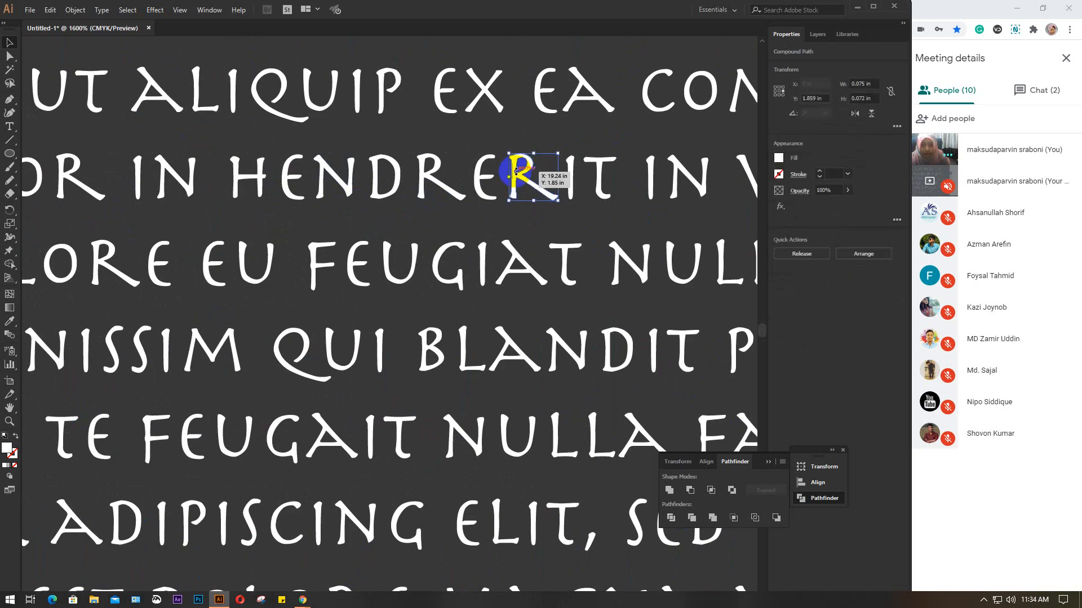
left_click(476, 174)
left_click(427, 175)
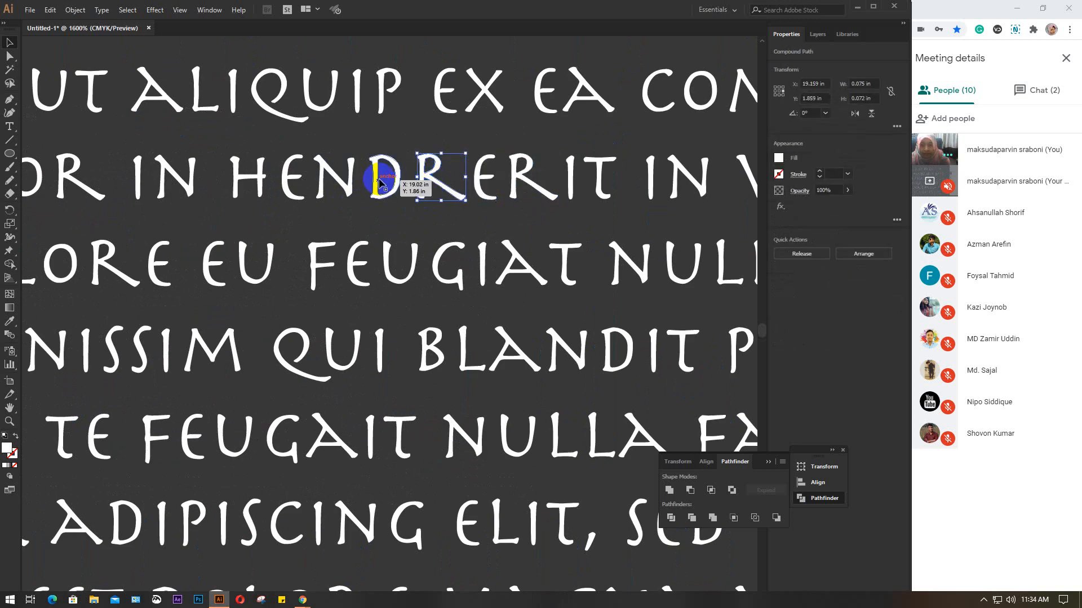
left_click(379, 182)
left_click(349, 181)
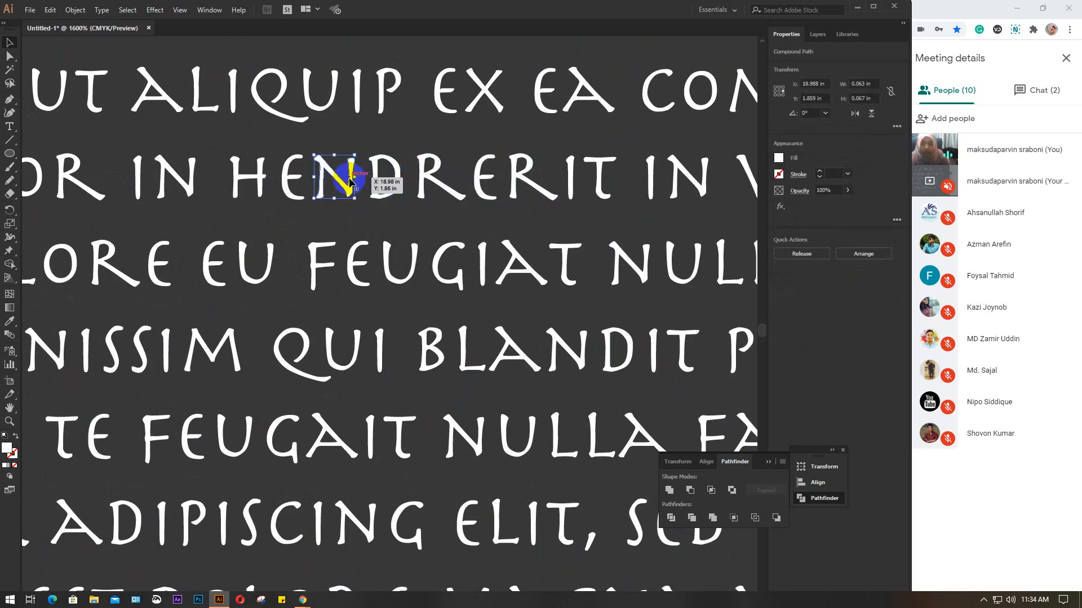
scroll(350, 180, "down", 3)
scroll(350, 179, "down", 5)
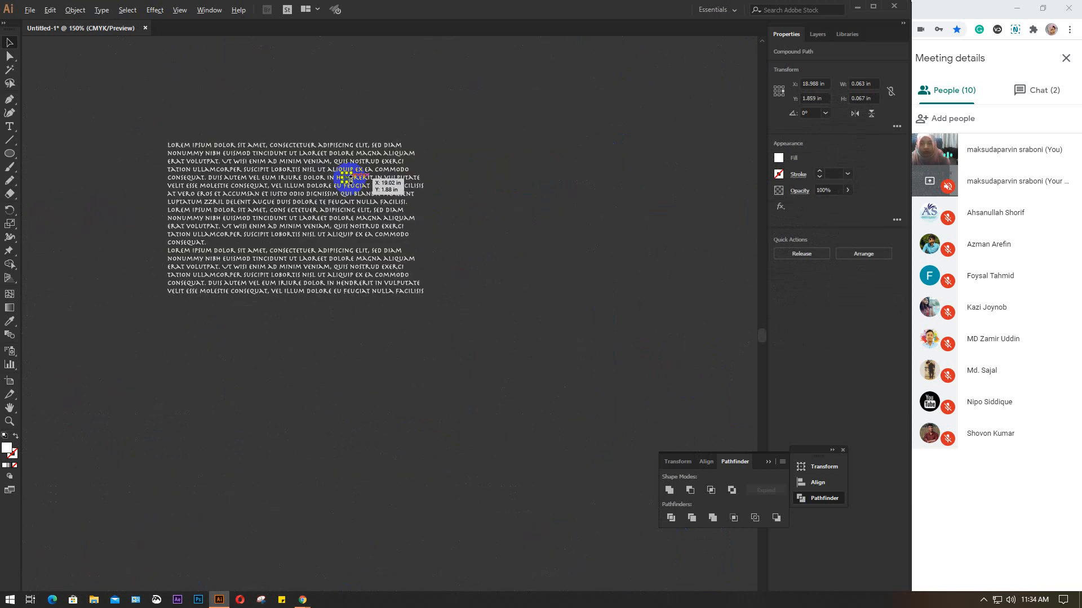
- Delete all the expanded letters of the text block
left_click_drag(133, 124, 570, 431)
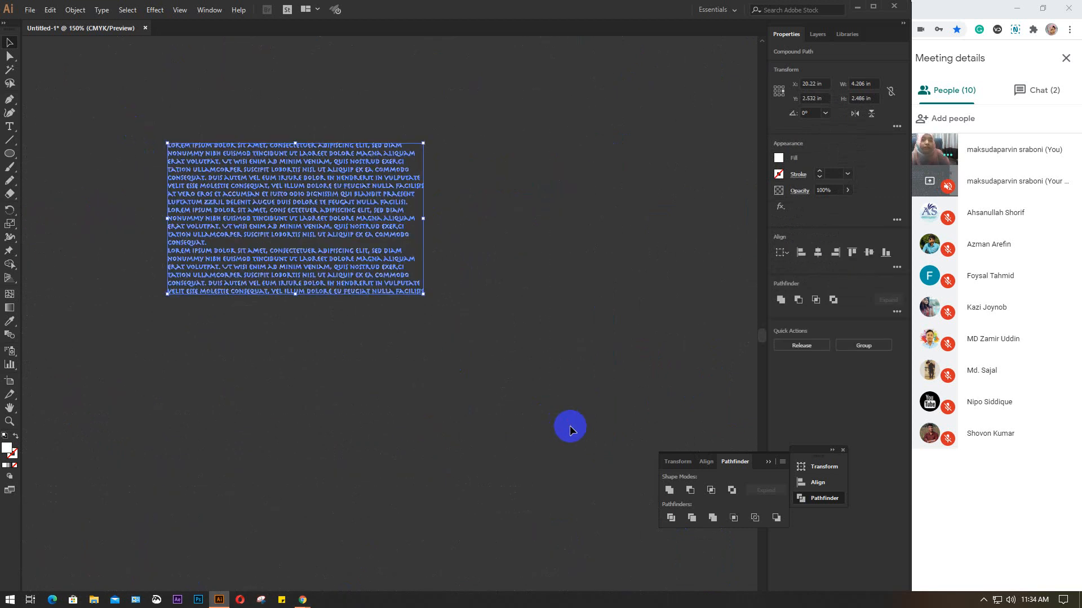
key("Delete")
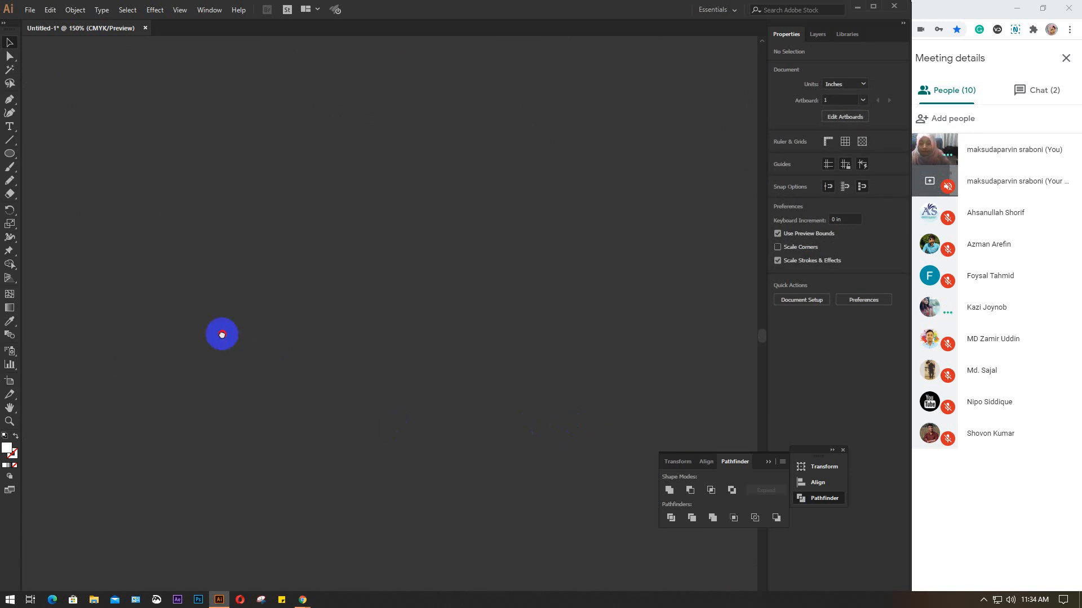
- Make a clipping mask from the red rounded-rectangle grid and the photo beneath it
left_click_drag(272, 337, 451, 329)
left_click_drag(174, 292, 516, 382)
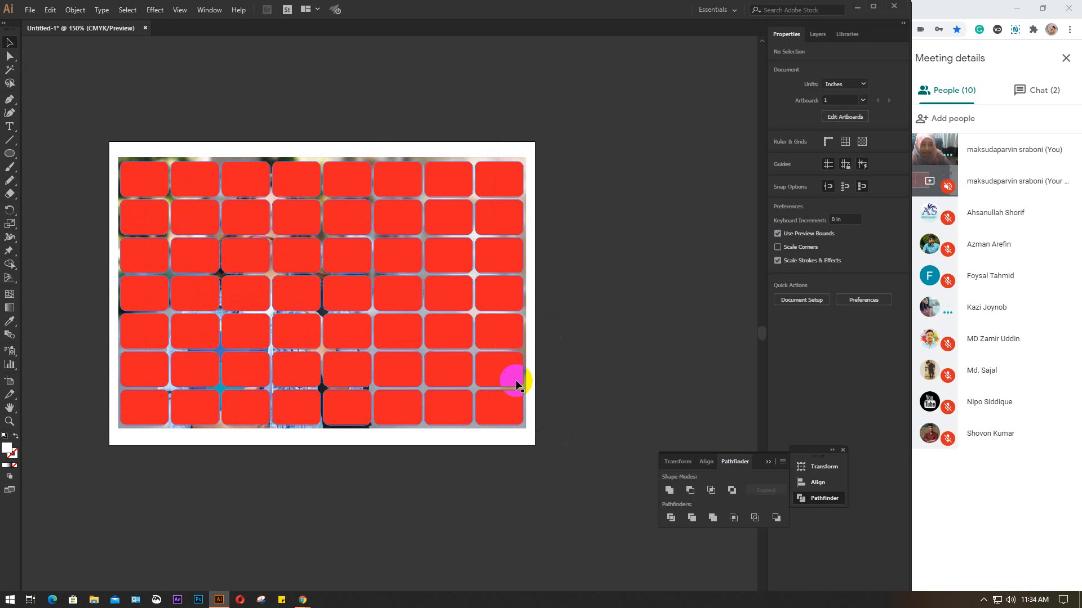
left_click(158, 179)
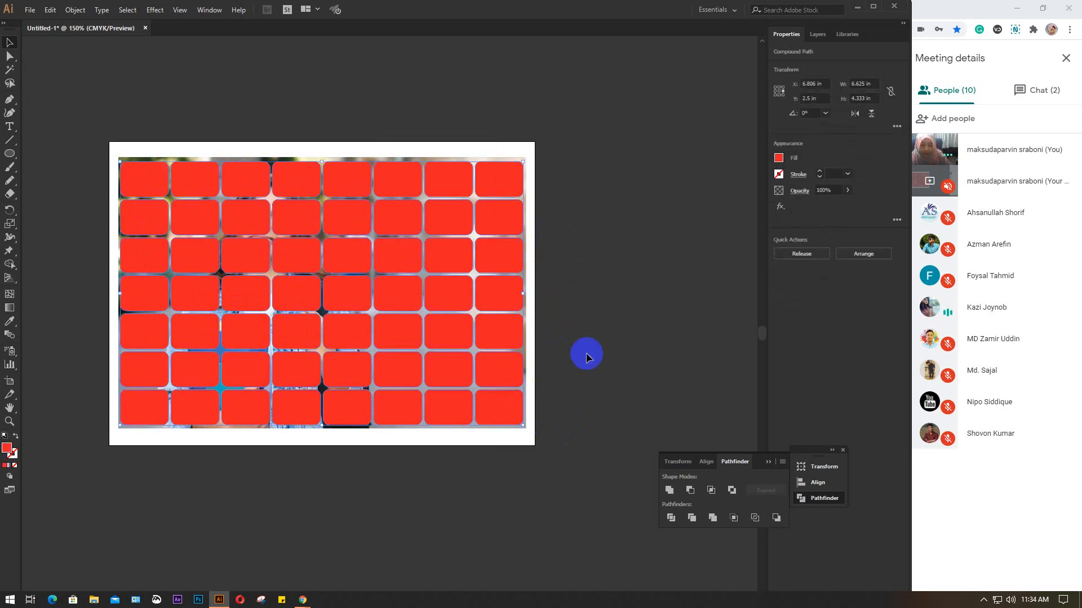
left_click(601, 252)
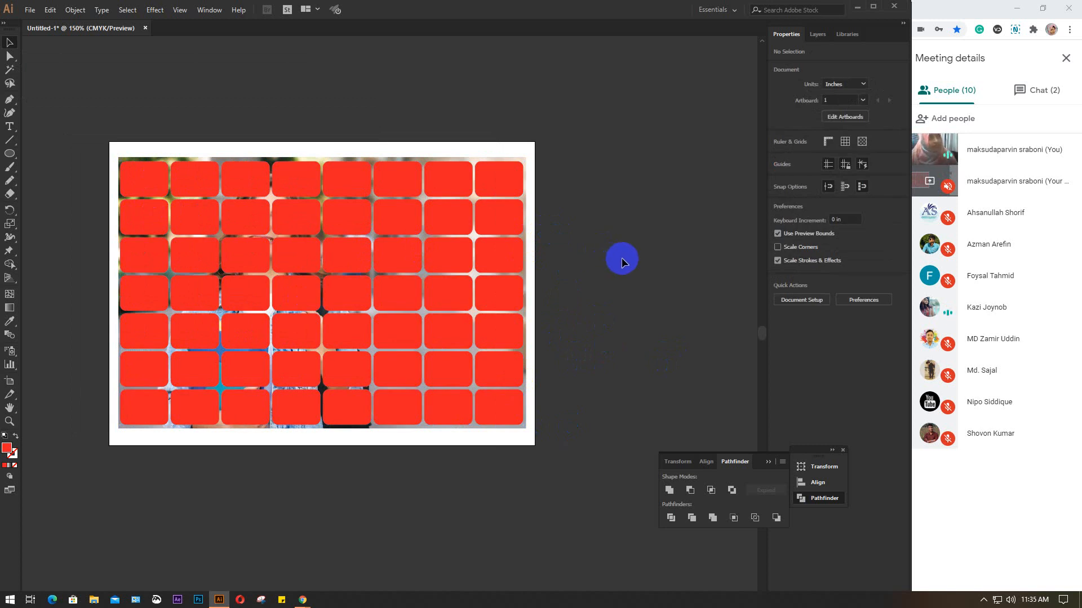
left_click(497, 172)
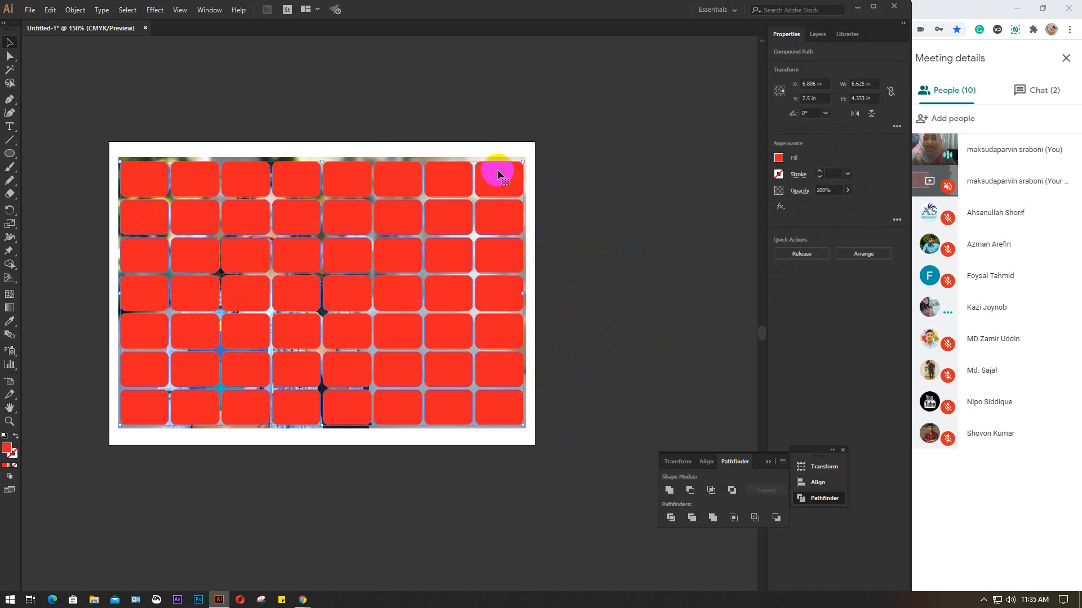
left_click_drag(124, 125, 218, 207)
left_click(665, 172)
left_click_drag(65, 106, 445, 411)
right_click(354, 304)
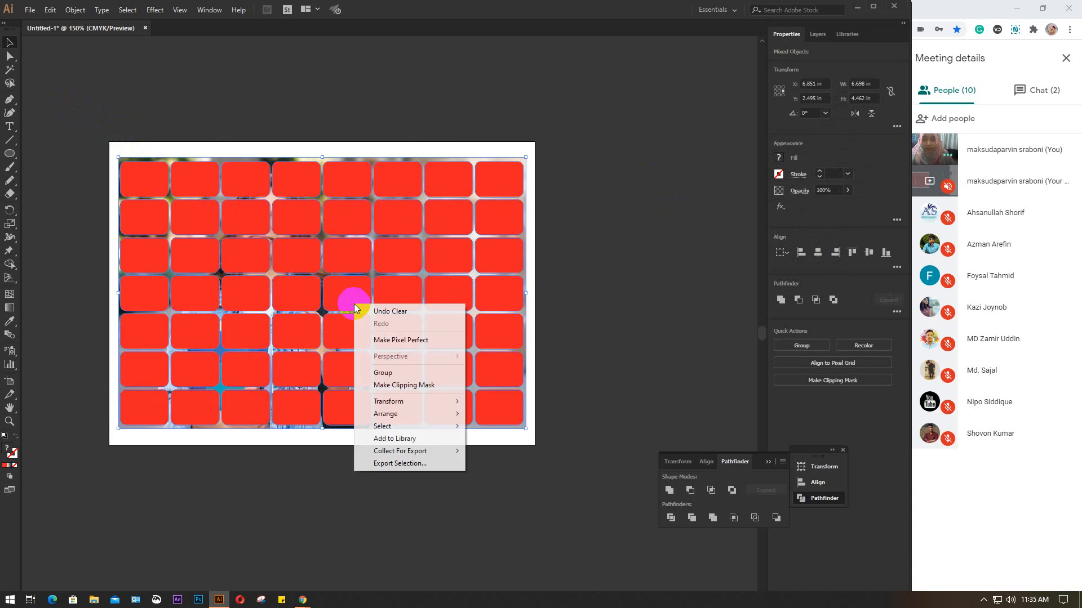
left_click(372, 384)
left_click(618, 294)
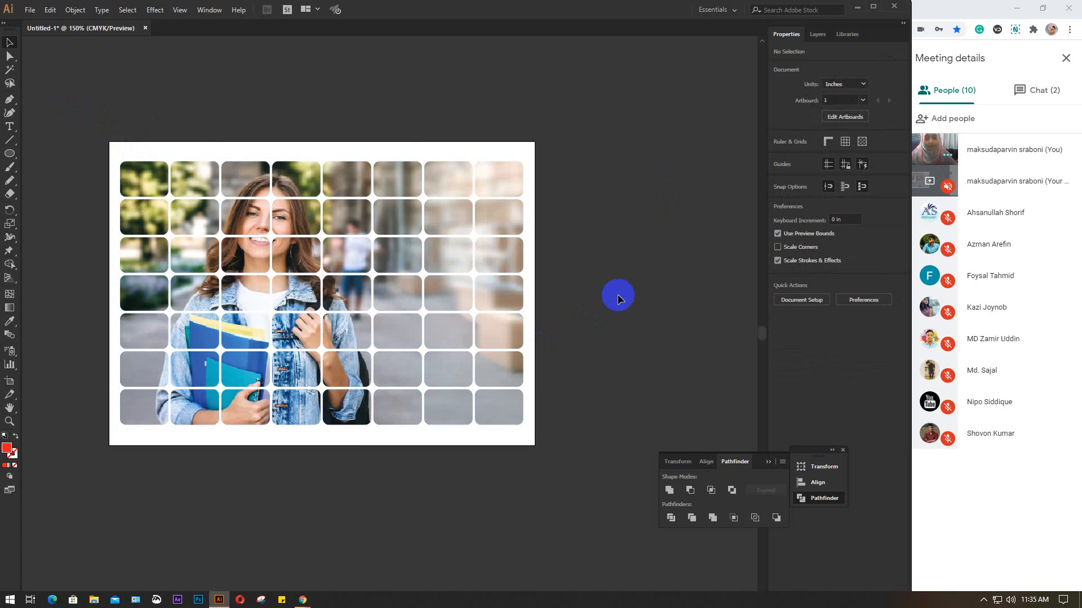
- Delete the masked photo and draw a circle about 3.32 in in diameter in the middle of the artboard
left_click(435, 226)
key("Delete")
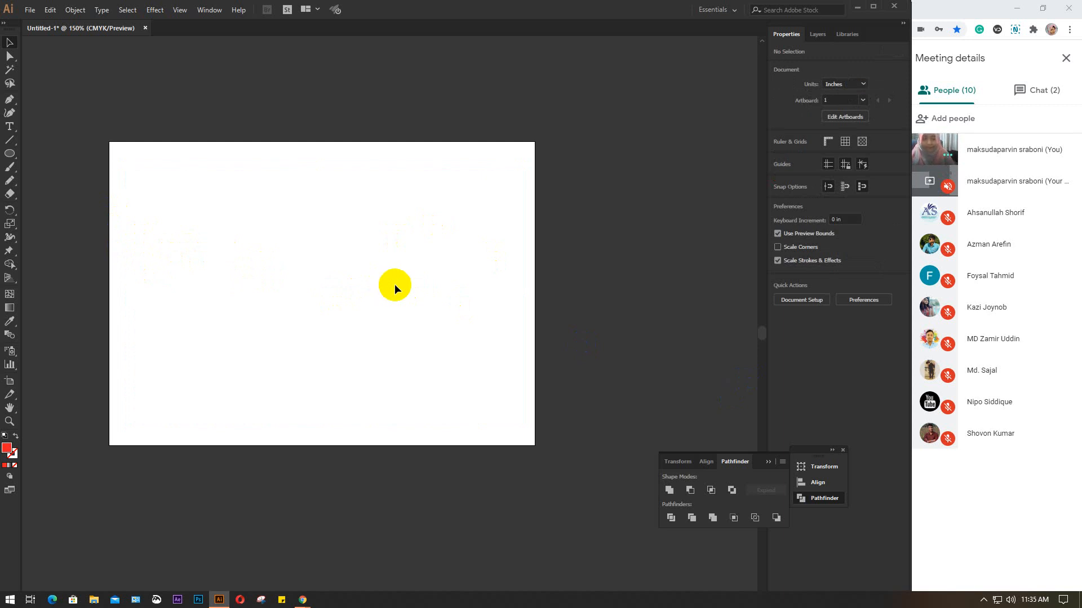
left_click(10, 153)
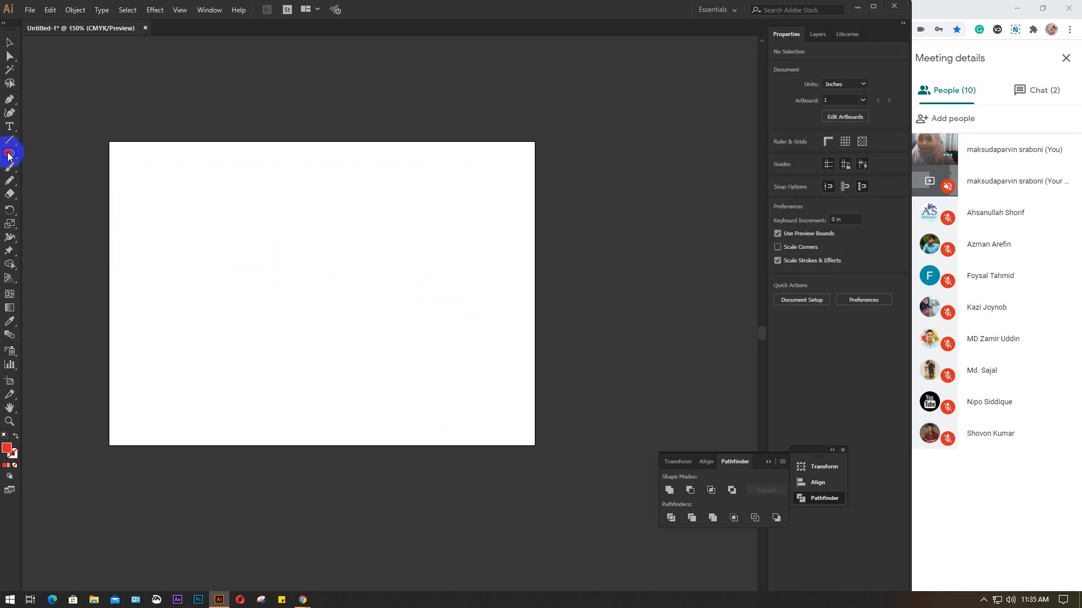
mouse_move(247, 208)
left_mouse_down()
mouse_move(399, 347)
mouse_move(403, 362)
mouse_move(394, 365)
mouse_move(413, 396)
mouse_move(393, 389)
left_mouse_up()
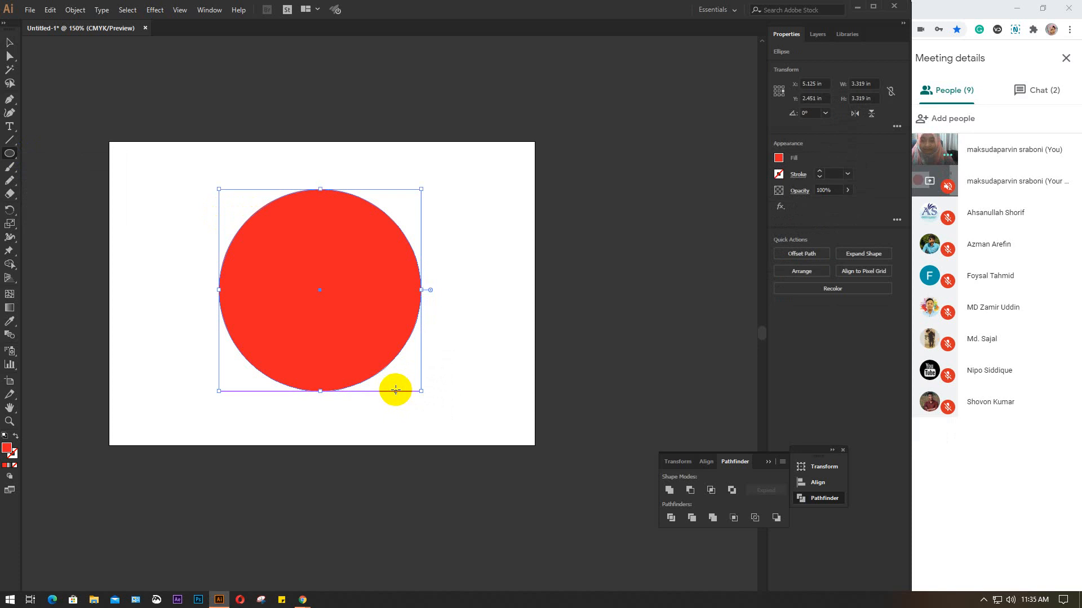
left_click(10, 42)
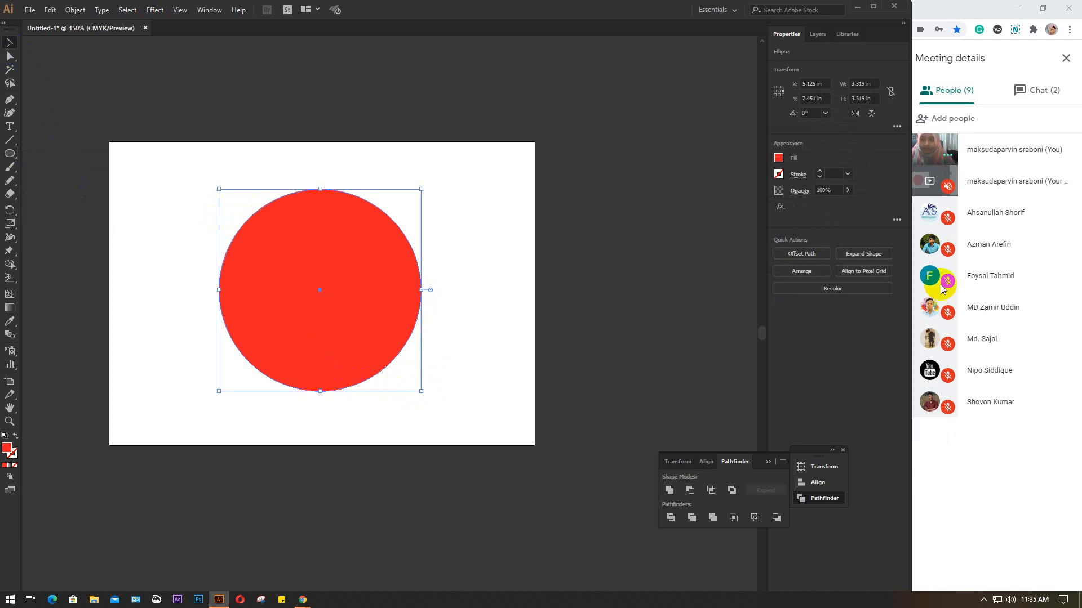
- Fill the circle with black
left_click(779, 158)
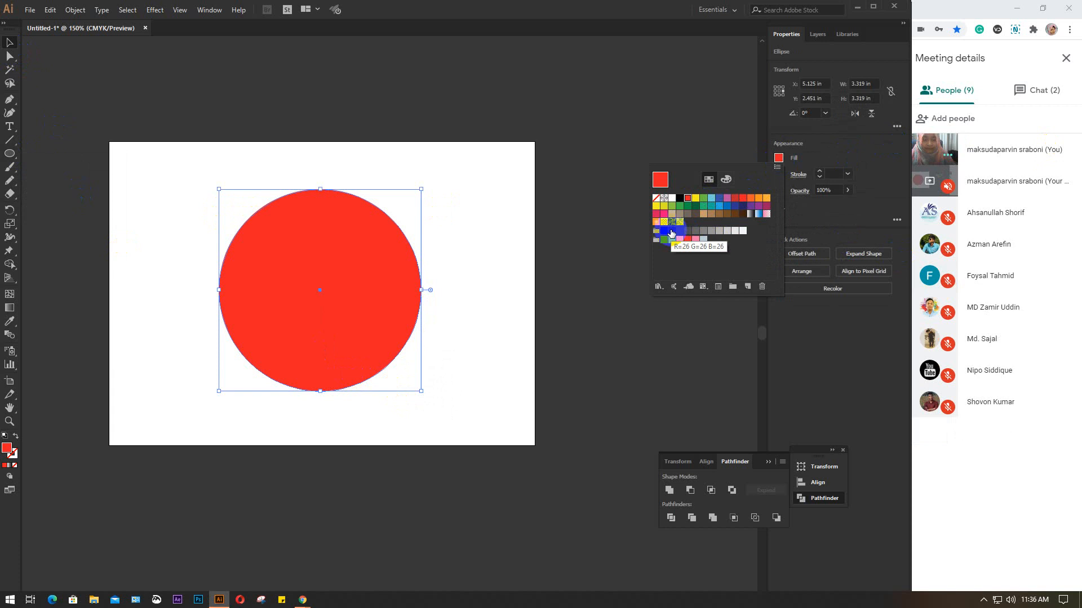
left_click(679, 198)
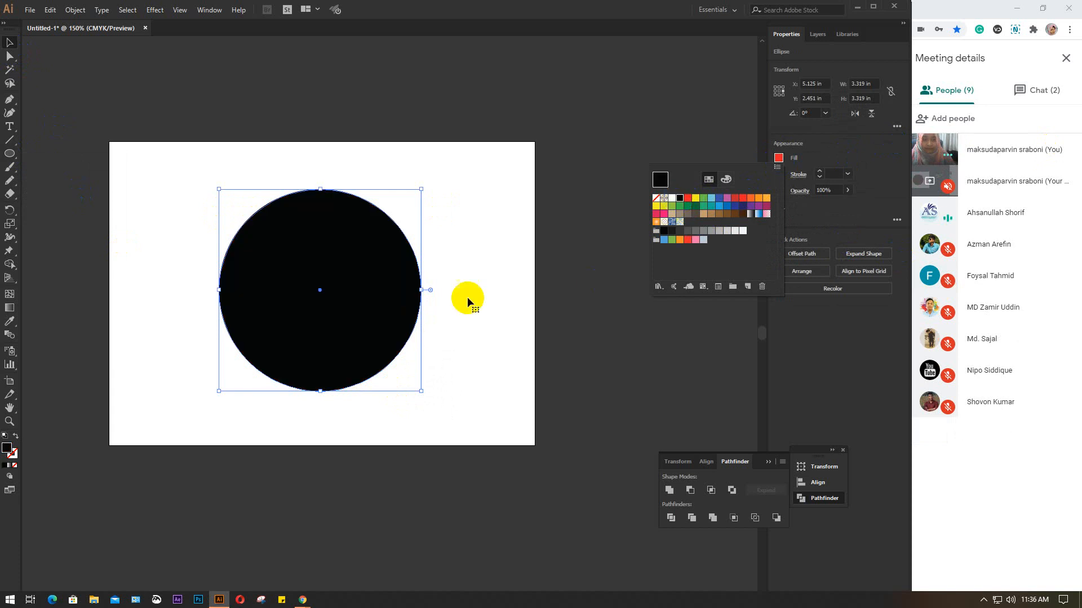
left_click(430, 275)
- Duplicate the black circle in place in front of the original and fill the copy with dark gray
scroll(352, 314, "up", 2)
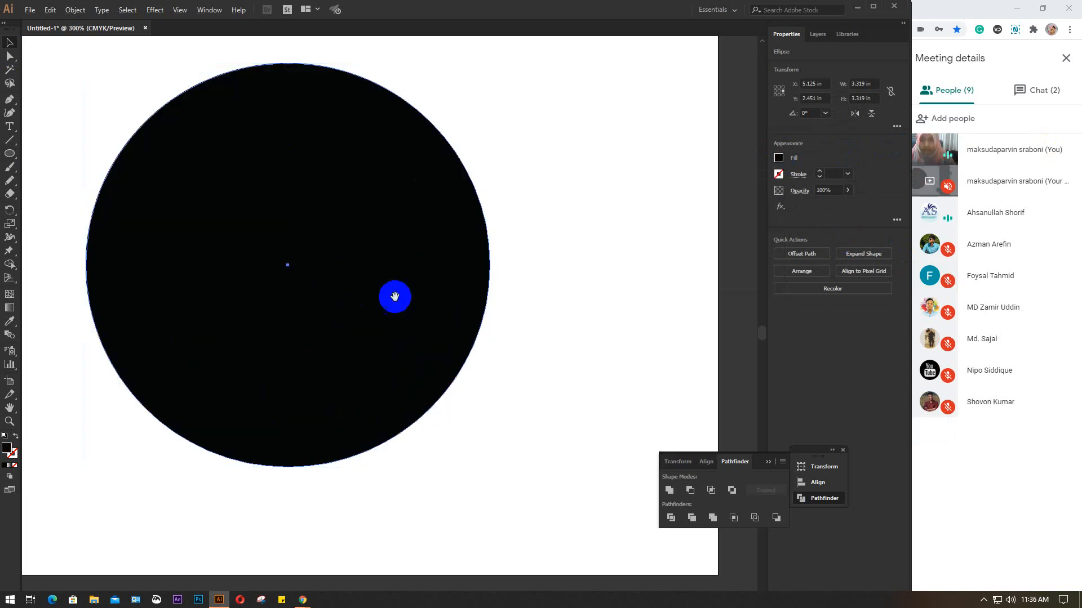
left_click_drag(394, 297, 481, 309)
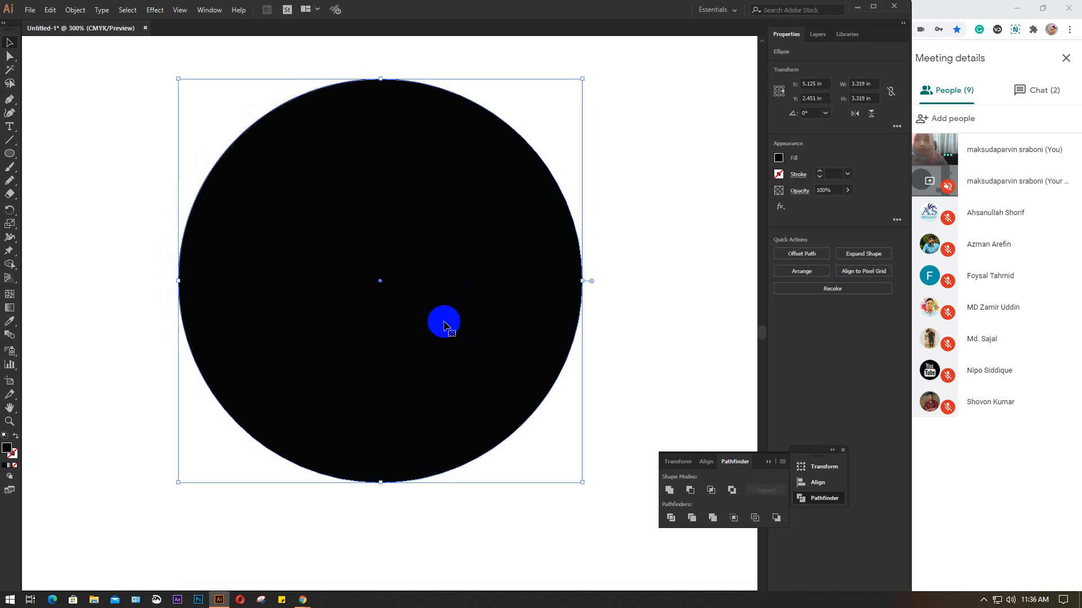
key("a")
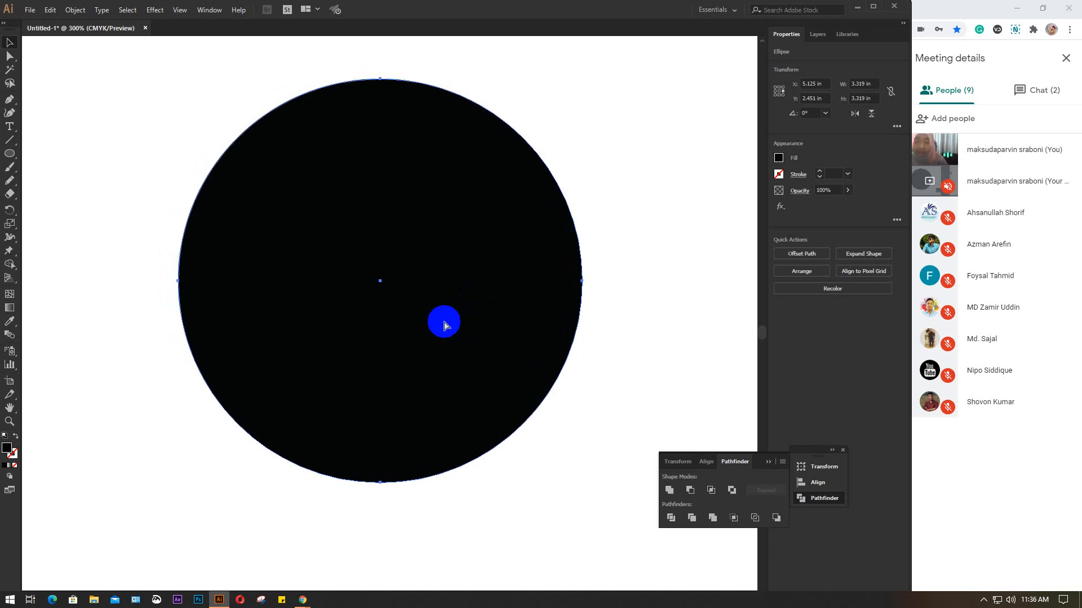
key("v")
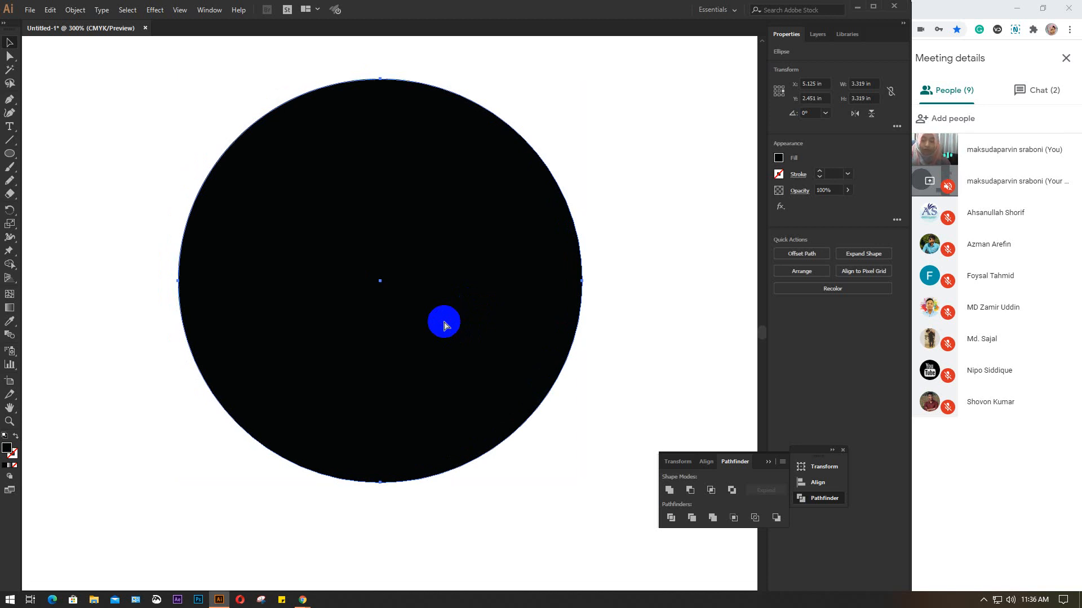
left_click(779, 158)
left_click(691, 232)
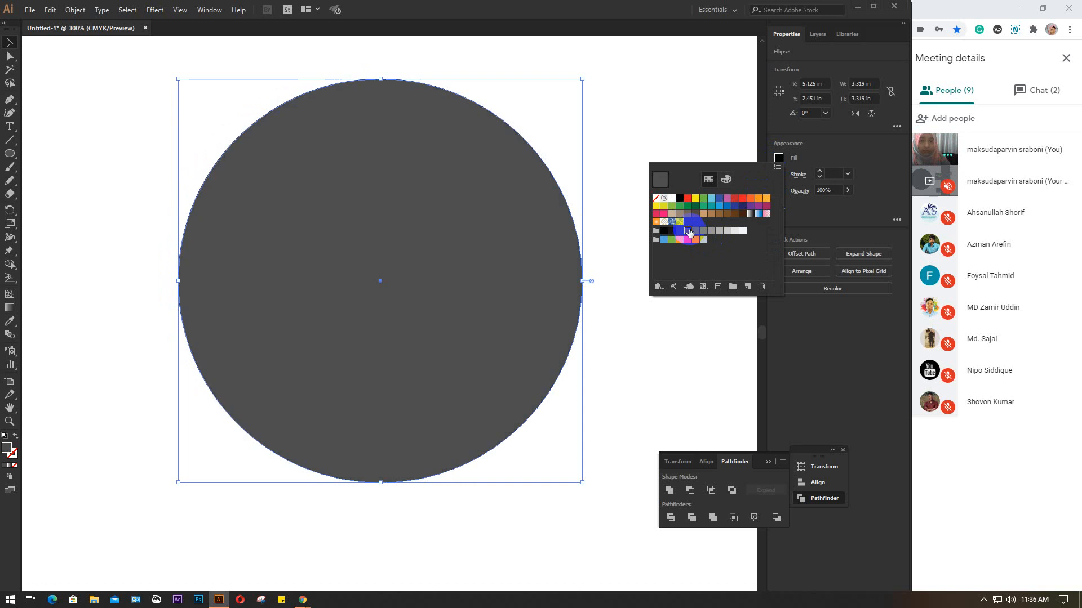
left_click(555, 184)
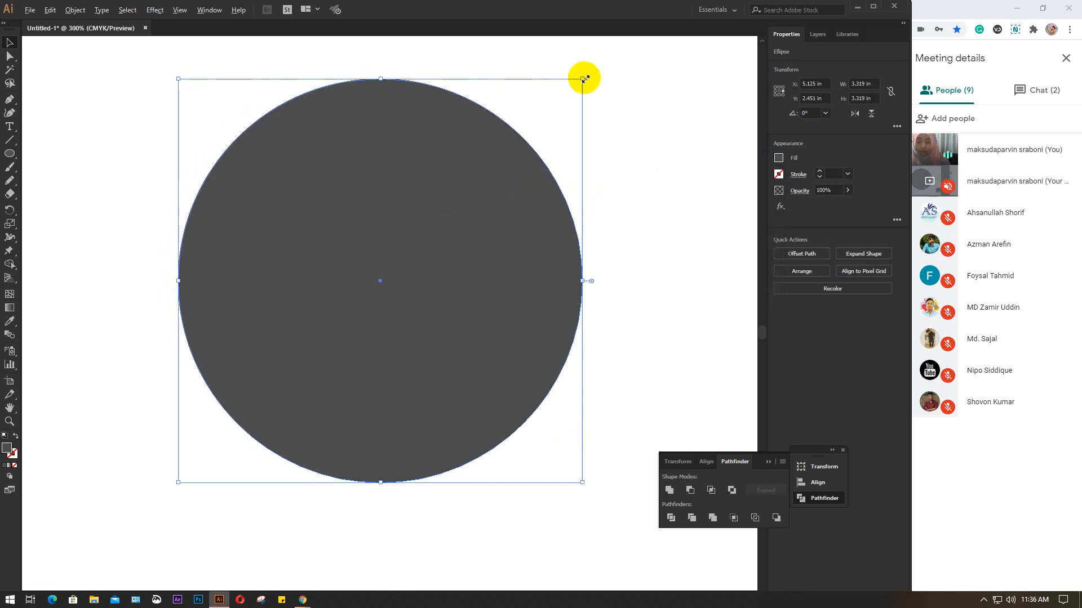
- Scale the gray circle to half size and place it centered inside the black circle, touching its lower edge
left_click_drag(582, 79, 515, 177)
left_click_drag(398, 189, 389, 310)
left_click(391, 237)
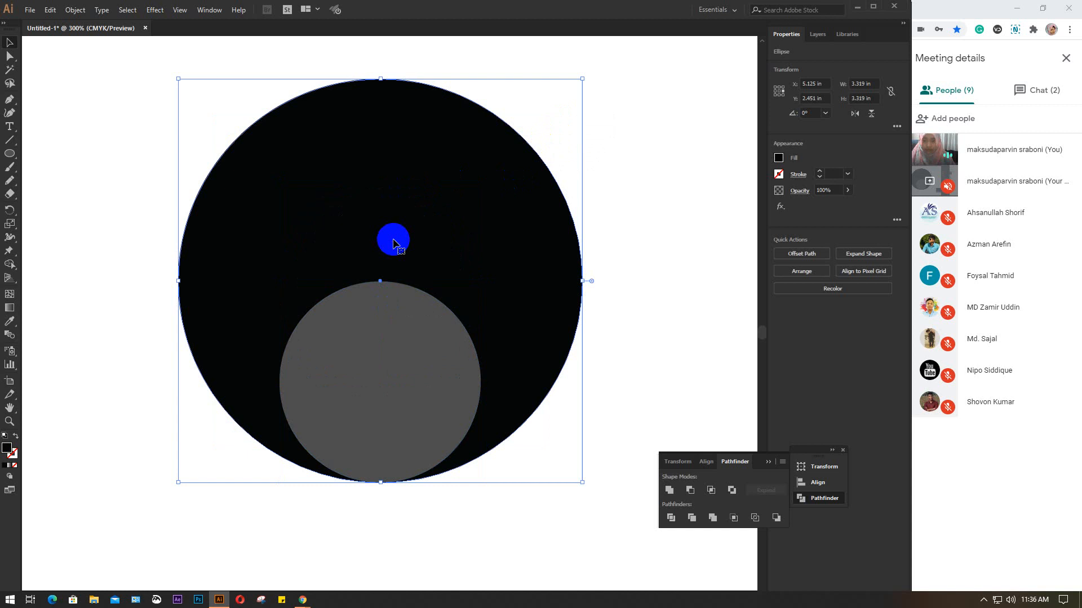
left_click_drag(590, 411, 387, 304)
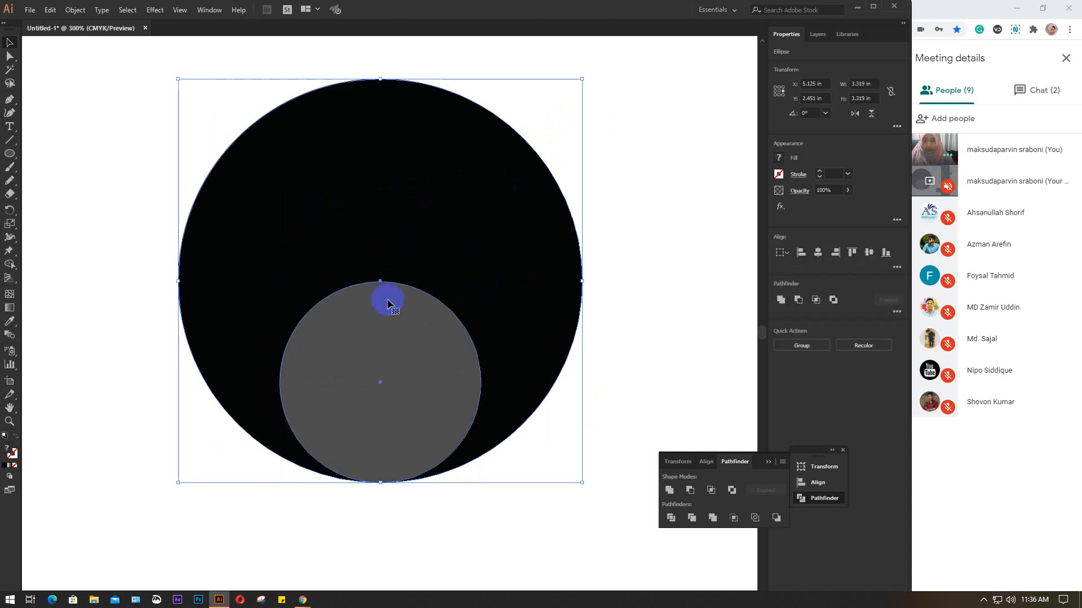
left_click(607, 228)
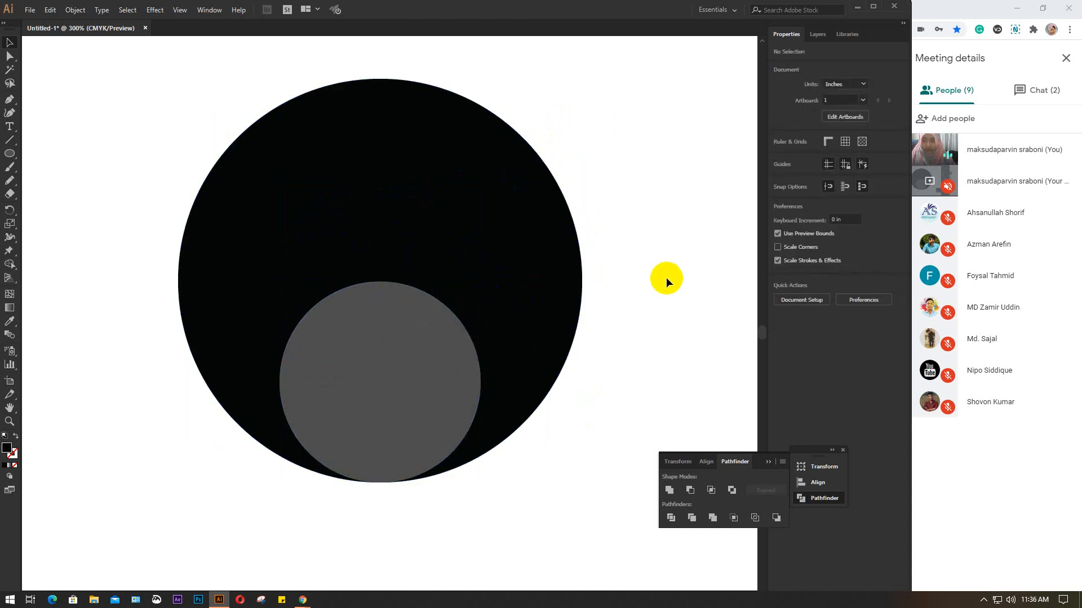
- Show the rulers and try a horizontal guide through the center of the black circle
left_click_drag(664, 277, 393, 439)
key("ctrl")
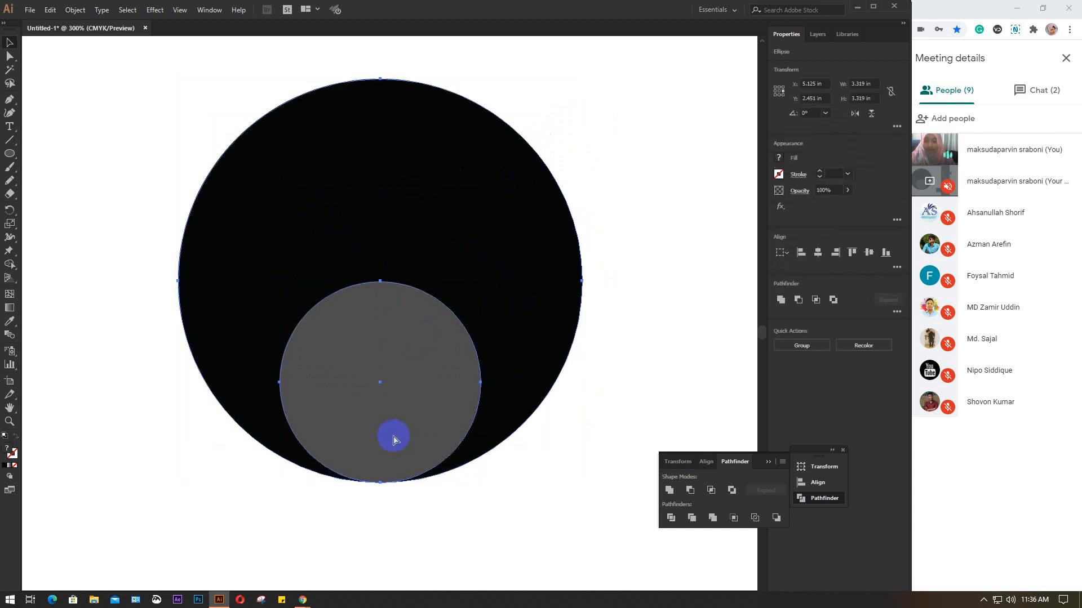
key("ctrl+r")
left_click_drag(340, 40, 343, 280)
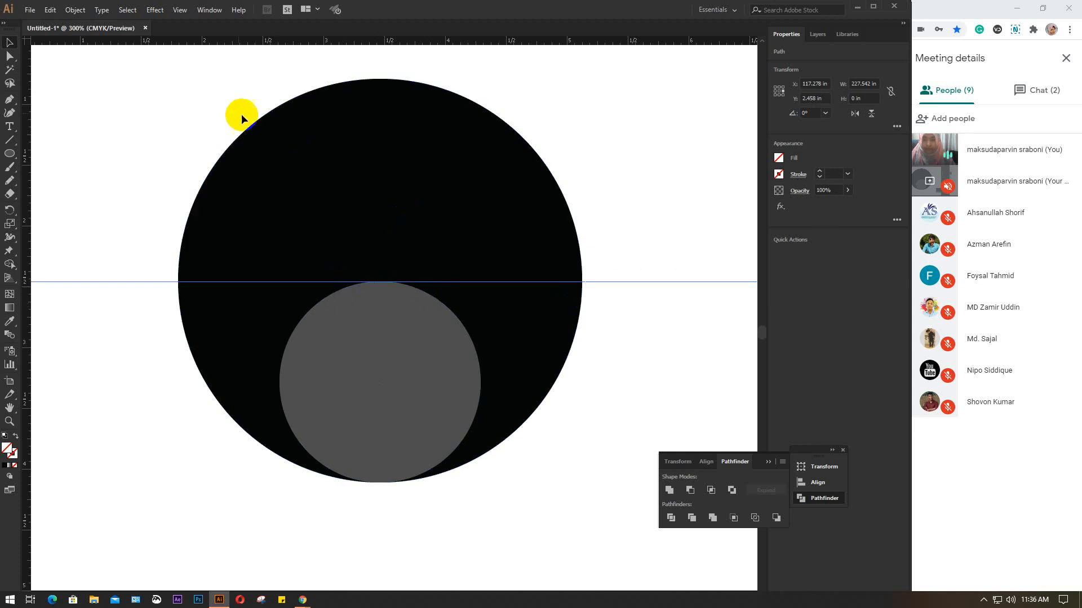
left_click(127, 332)
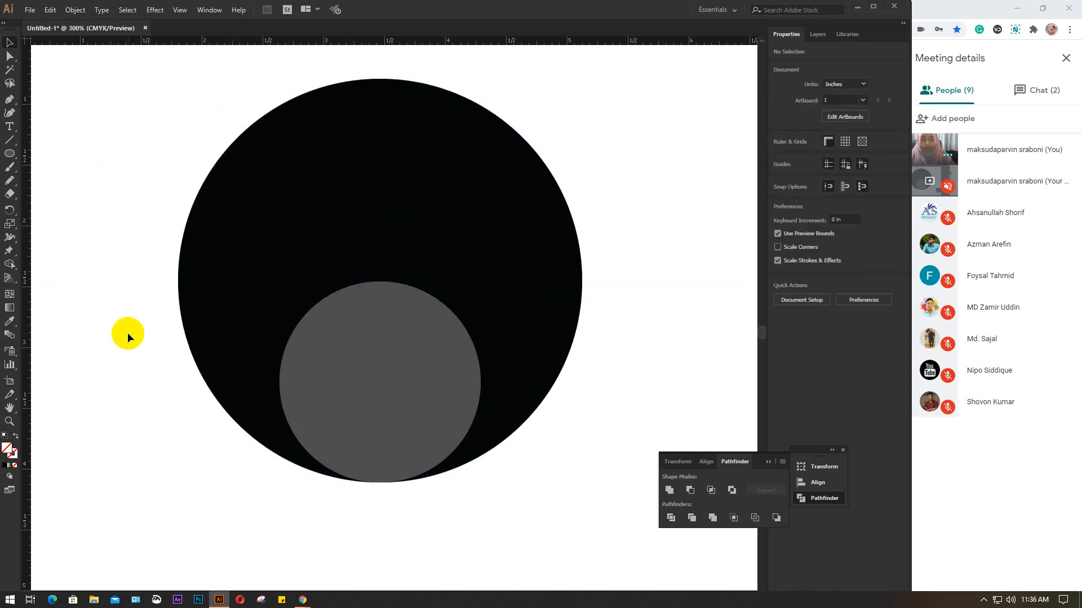
left_click_drag(147, 140, 552, 461)
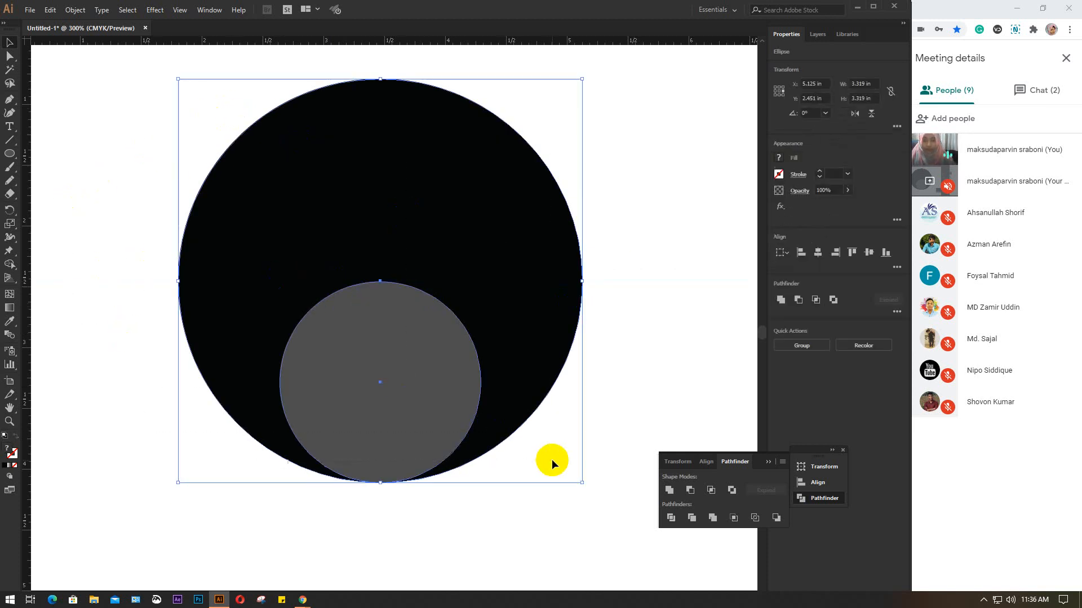
left_click(674, 296)
left_click_drag(197, 90, 578, 462)
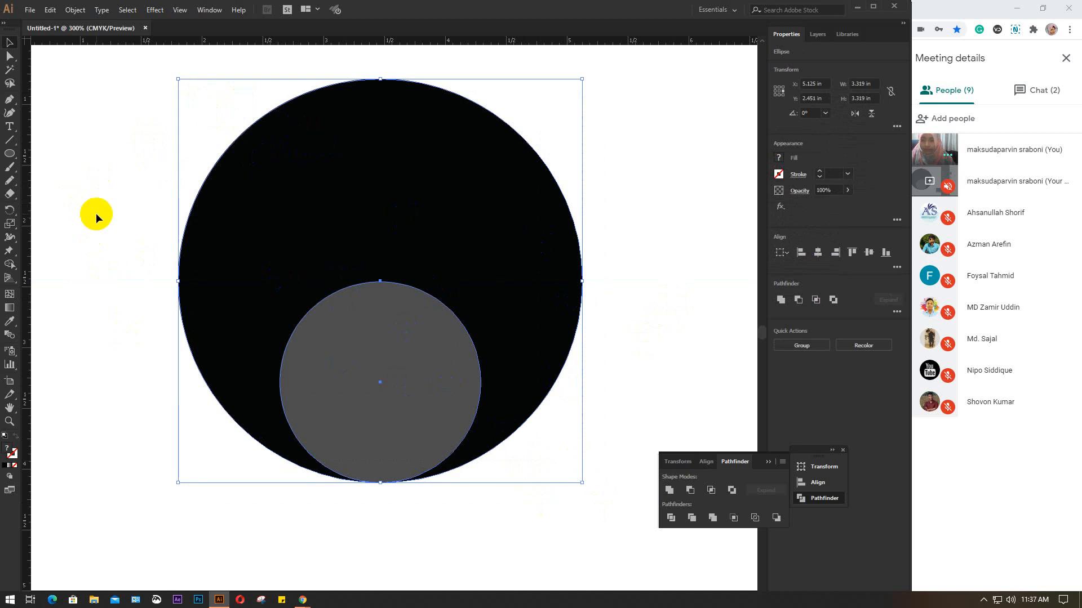
left_click(53, 162)
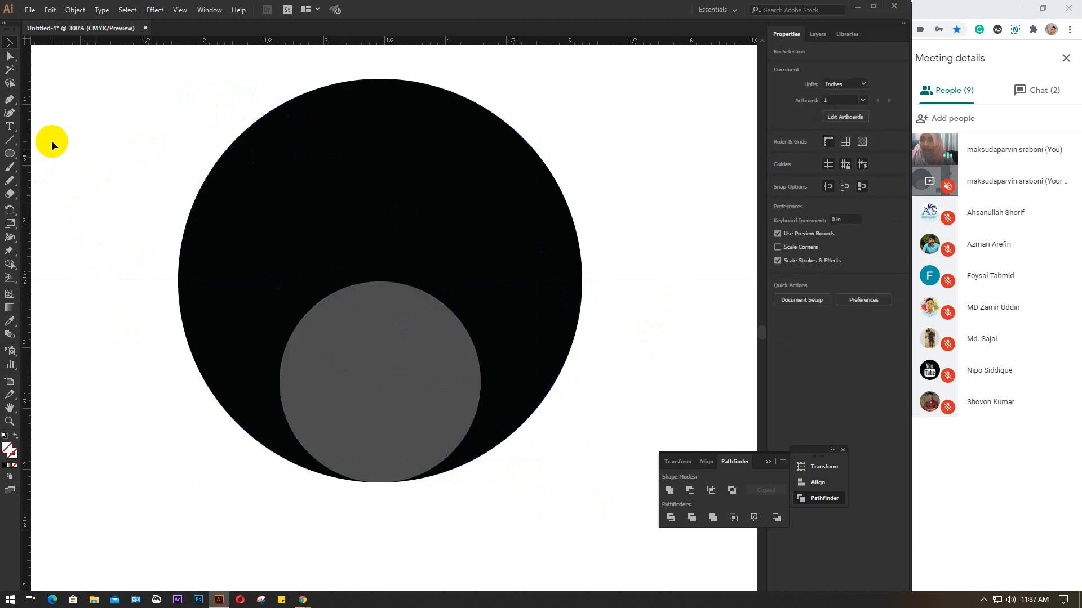
- Draw a horizontal line about 4.08 in long across the black circle near its center and give it a thin black stroke
left_click(10, 140)
left_click_drag(129, 276, 626, 276)
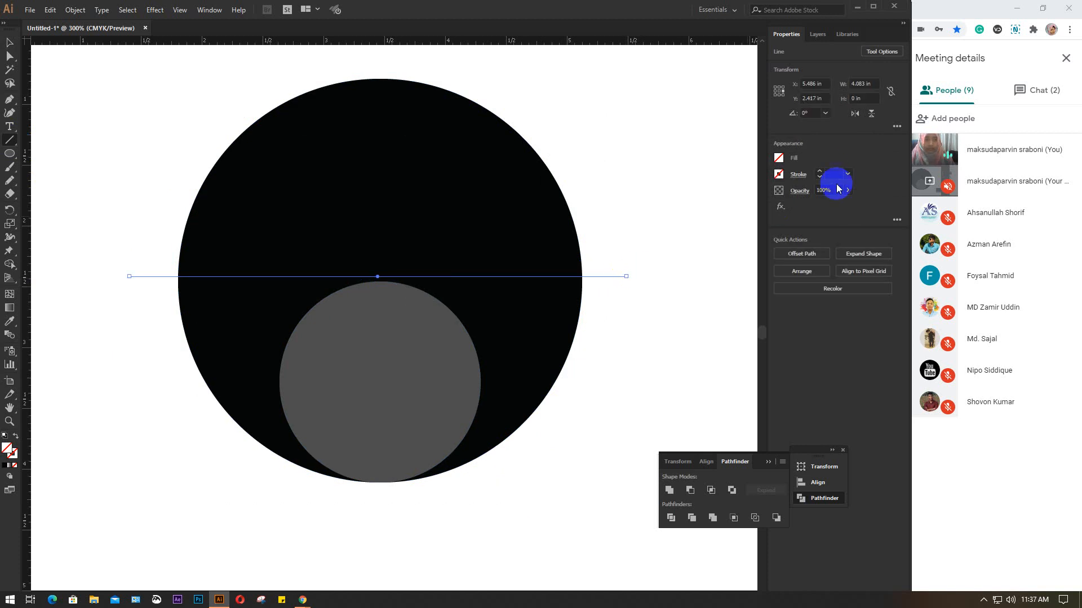
left_click(832, 172)
scroll(832, 174, "up", 1)
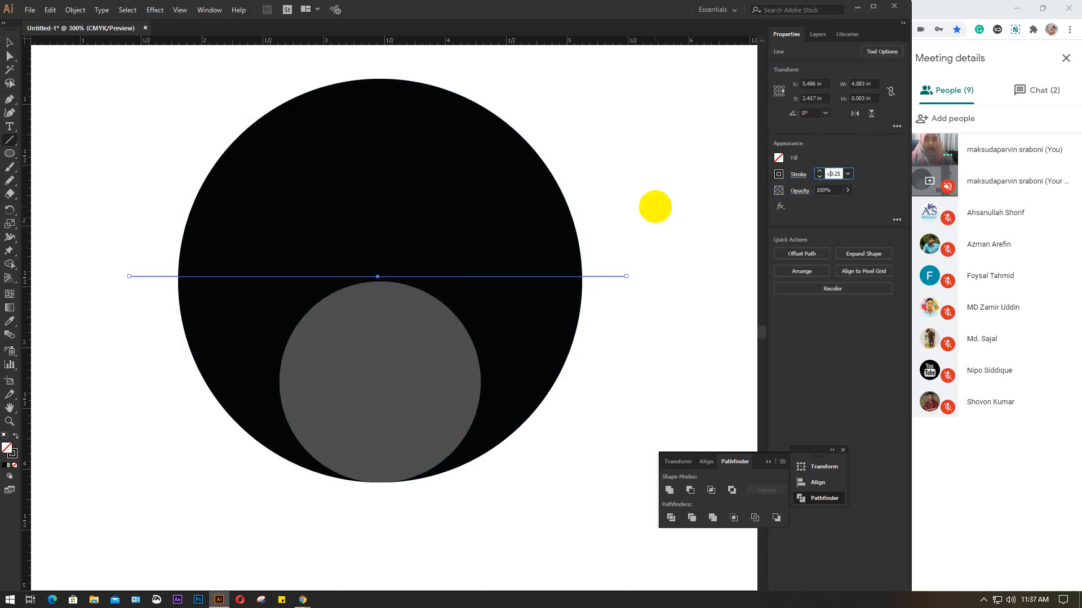
scroll(828, 174, "down", 1)
left_click(644, 175)
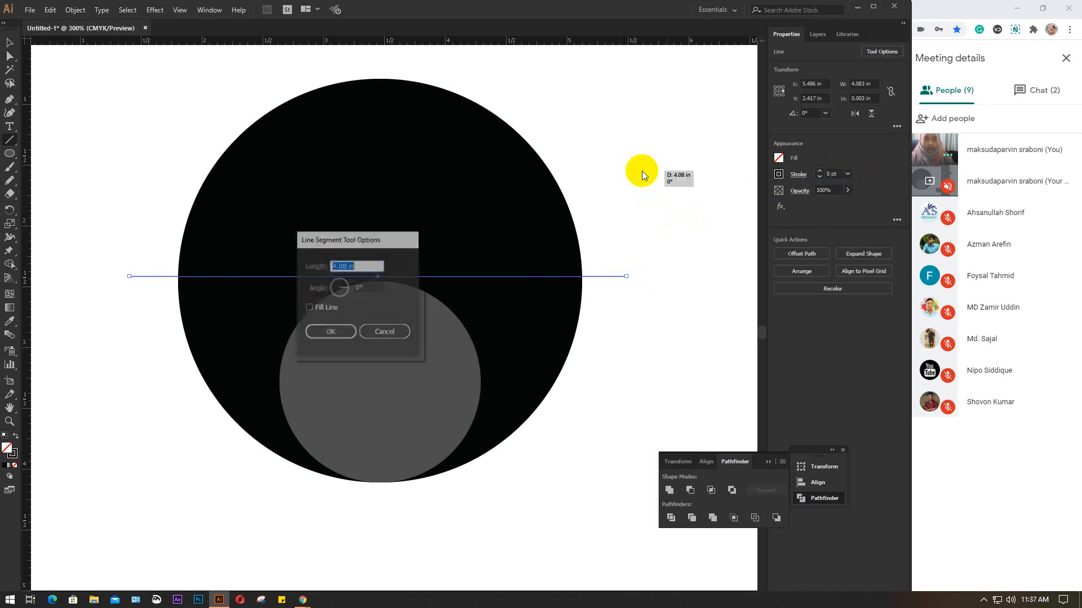
left_click(390, 341)
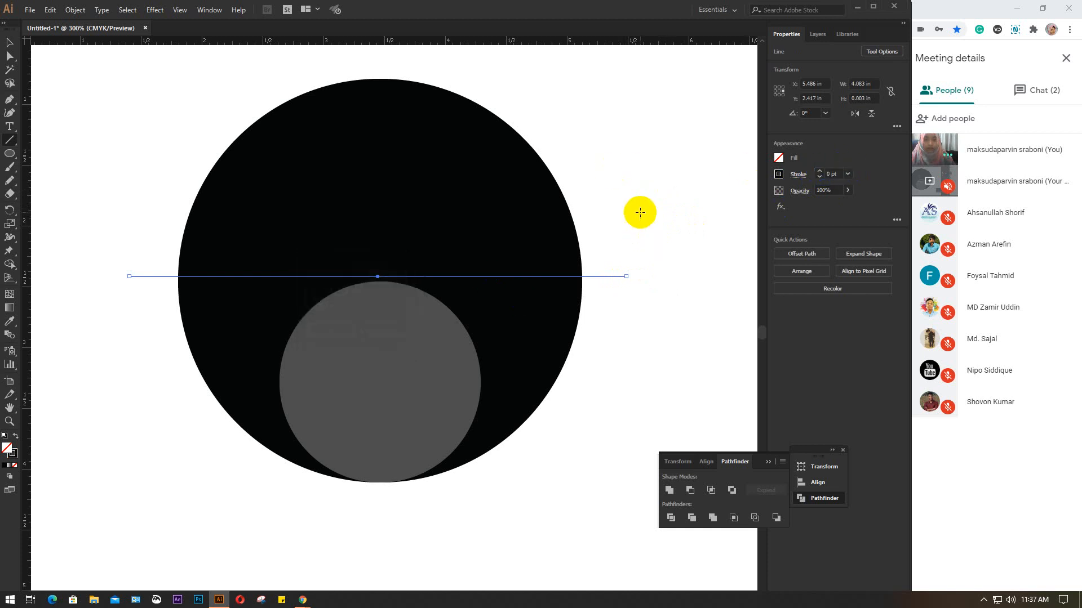
- Align the line to the vertical center of the black circle, using the circle as the key object
key("v")
left_click_drag(627, 186, 569, 310)
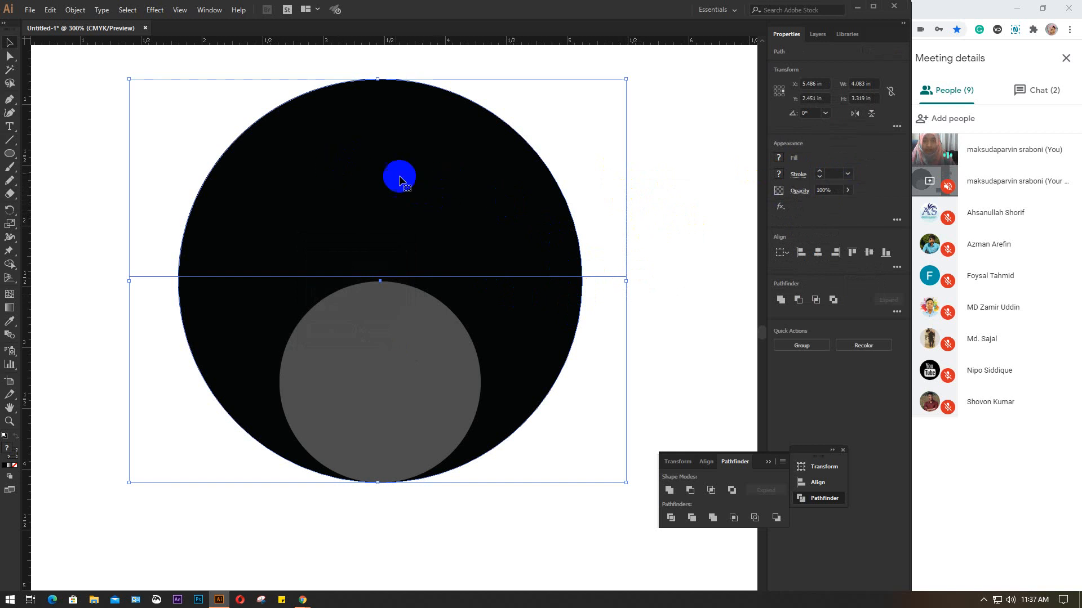
left_click(868, 252)
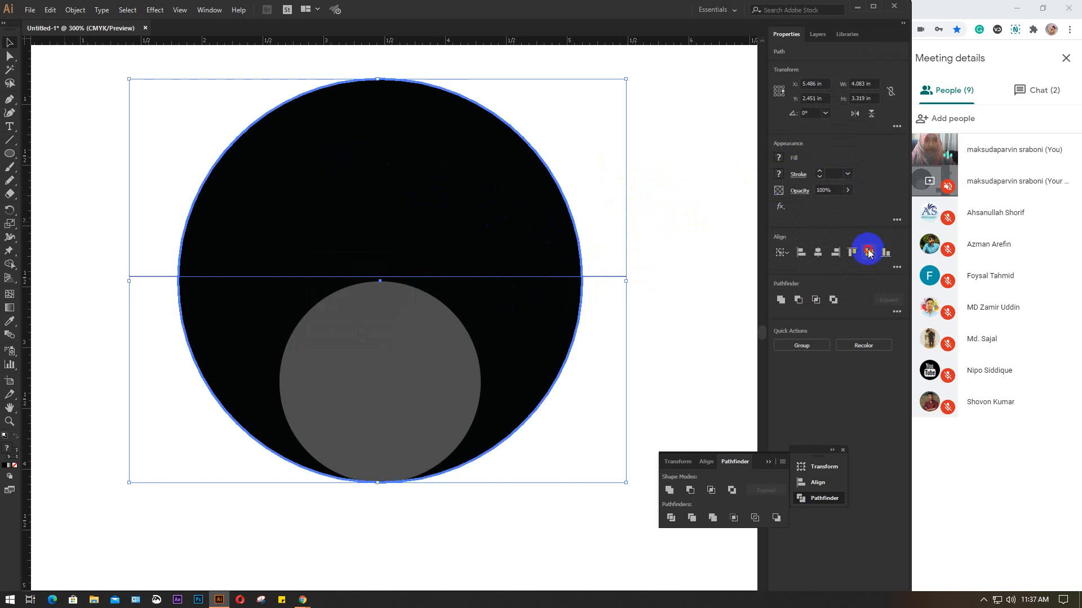
left_click(684, 246)
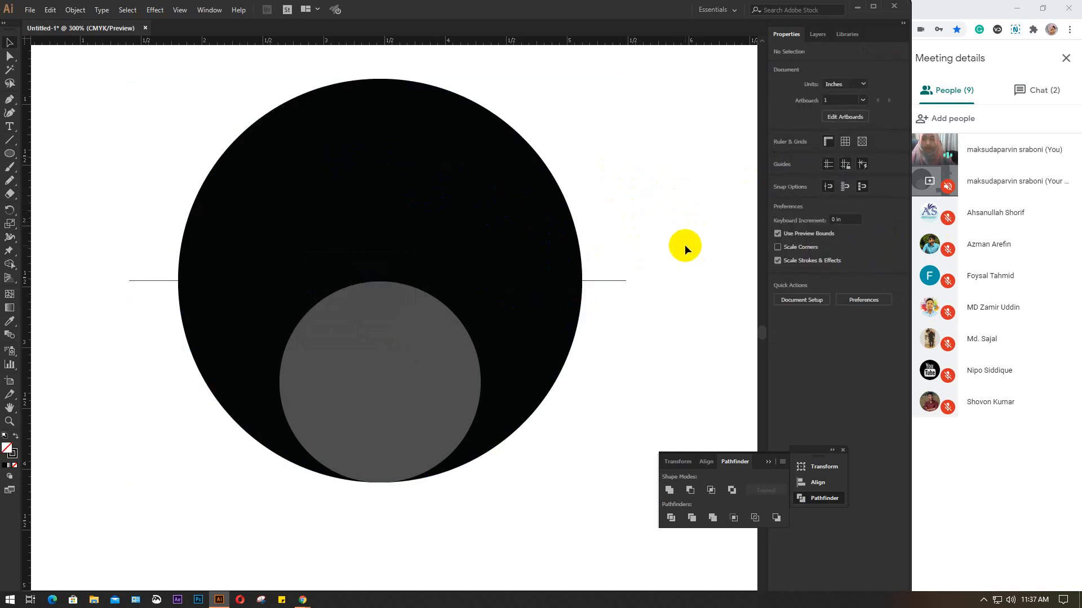
- Try splitting both circles along the horizontal line with Pathfinder Divide and ungrouping the resulting pieces
left_click_drag(167, 147, 525, 506)
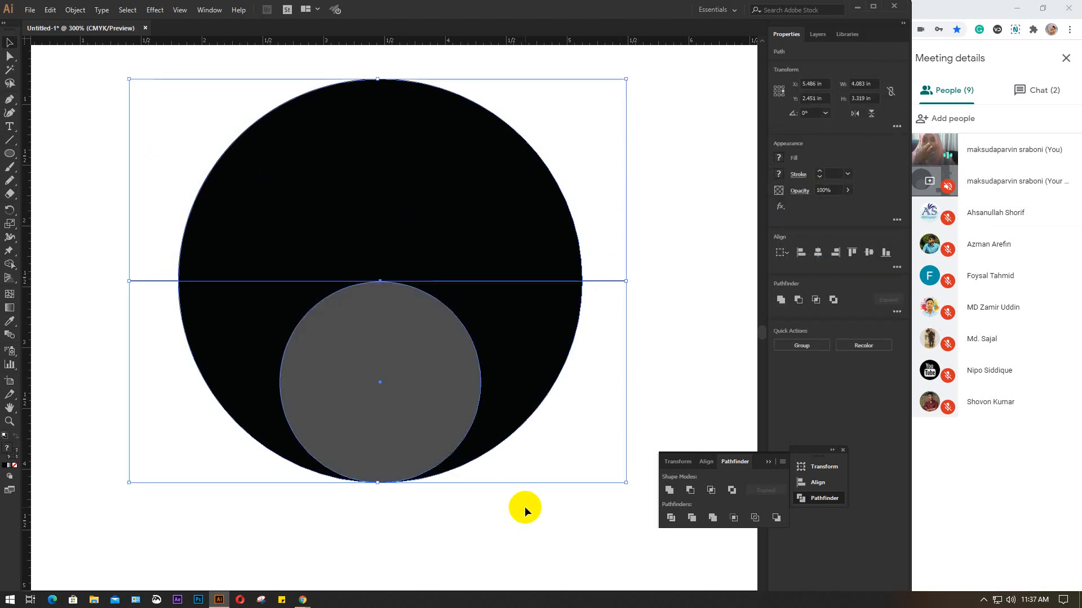
left_click(670, 518)
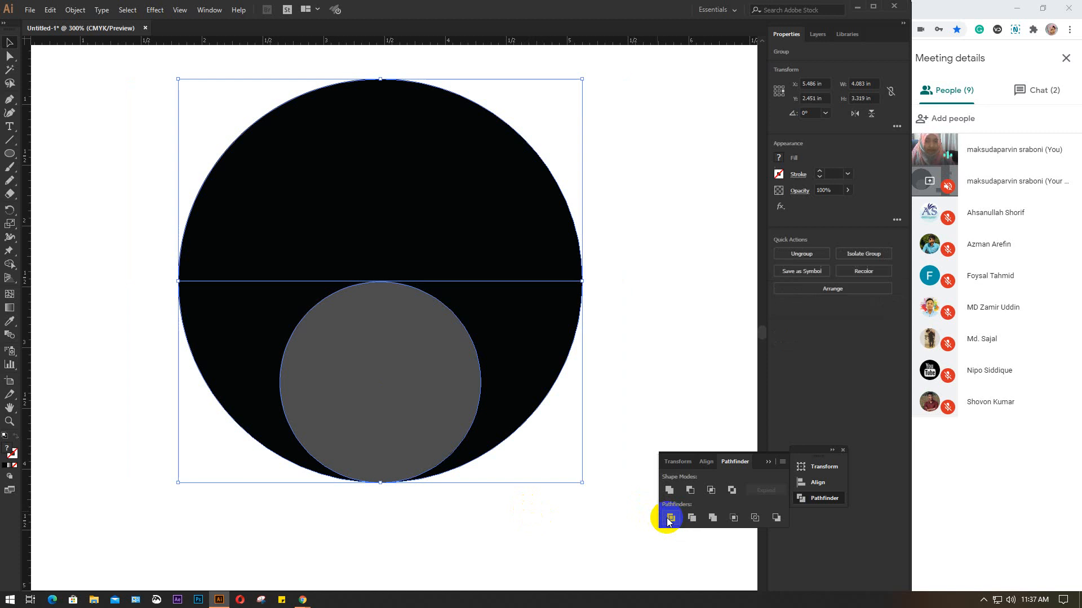
left_click(399, 168)
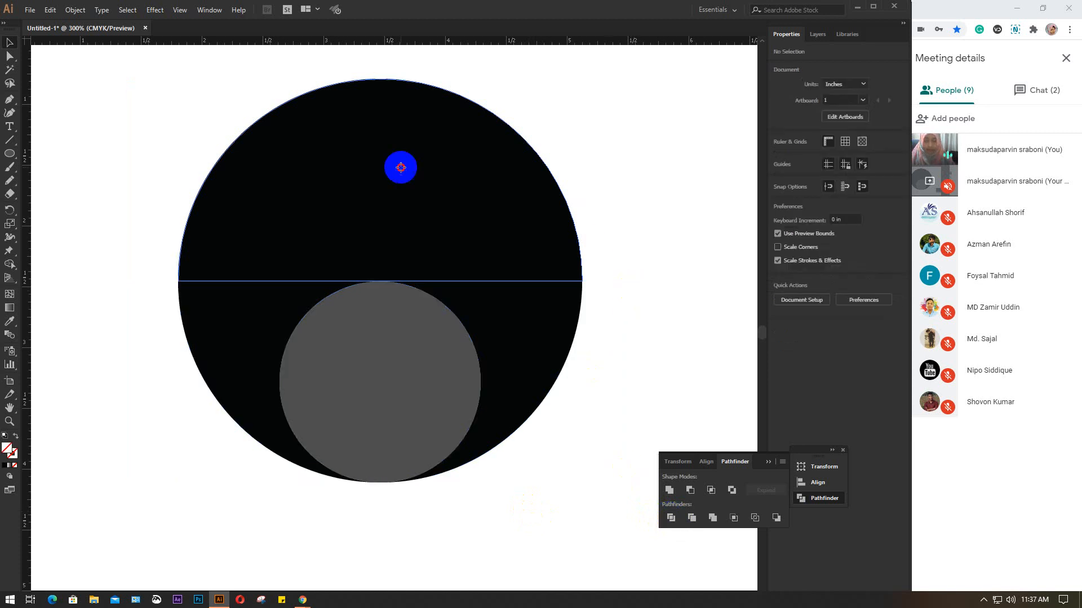
left_click(580, 219)
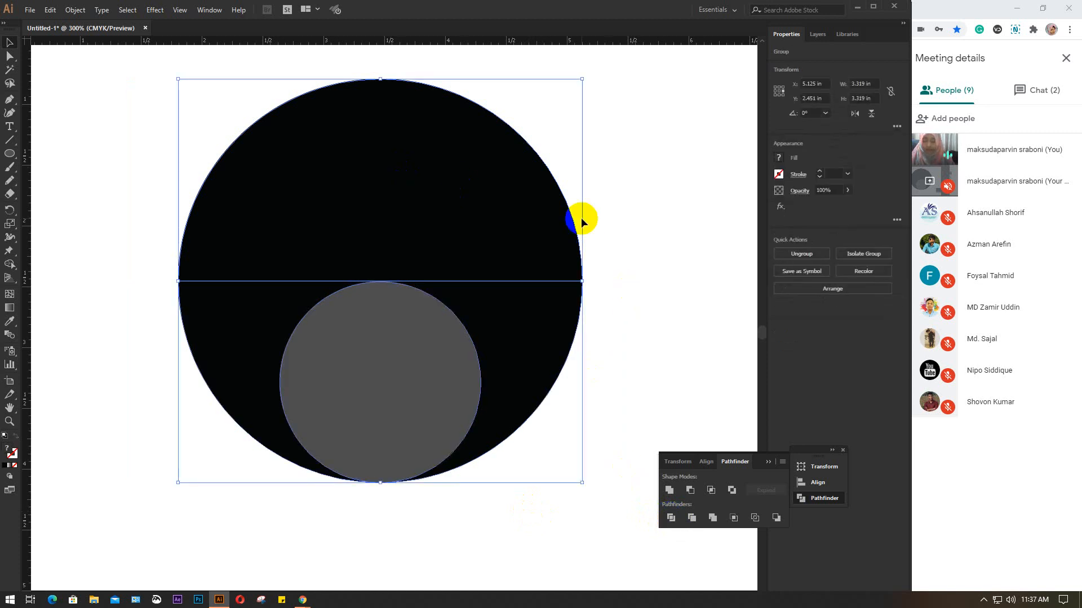
left_click(647, 174)
left_click(557, 327)
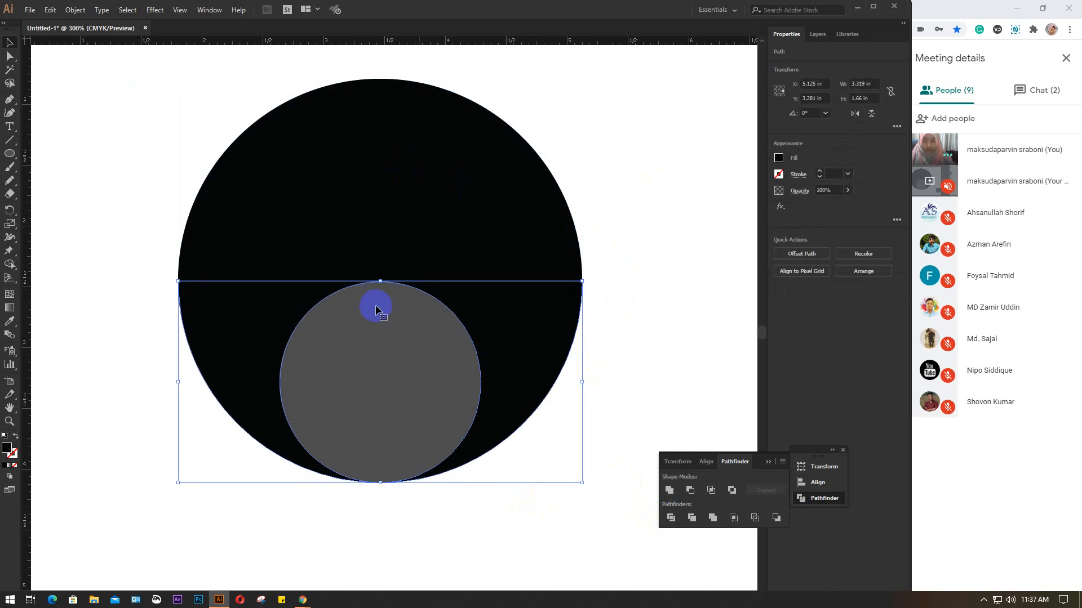
key("ctrl+a")
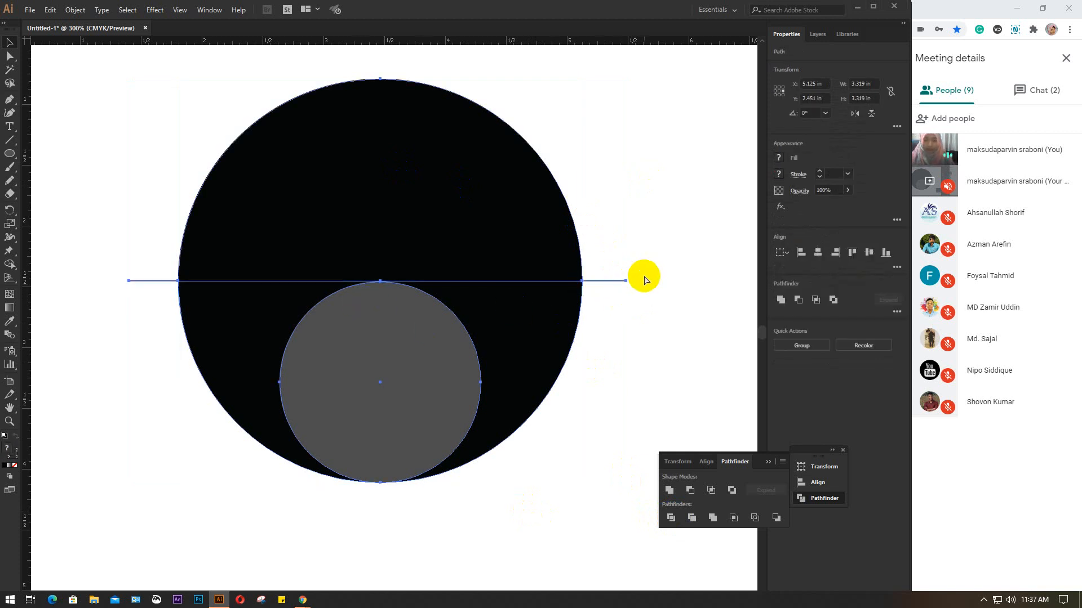
left_click(695, 201)
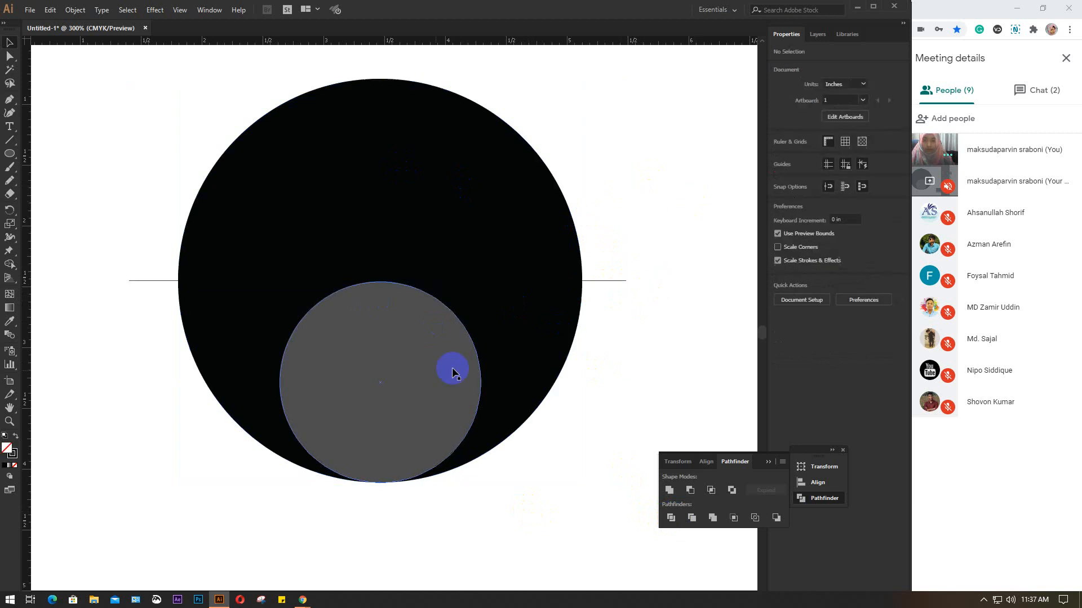
- Enlarge the gray circle slightly and proportionally to about 1.68 in so its upper edge slightly overlaps the horizontal line
left_click(387, 374)
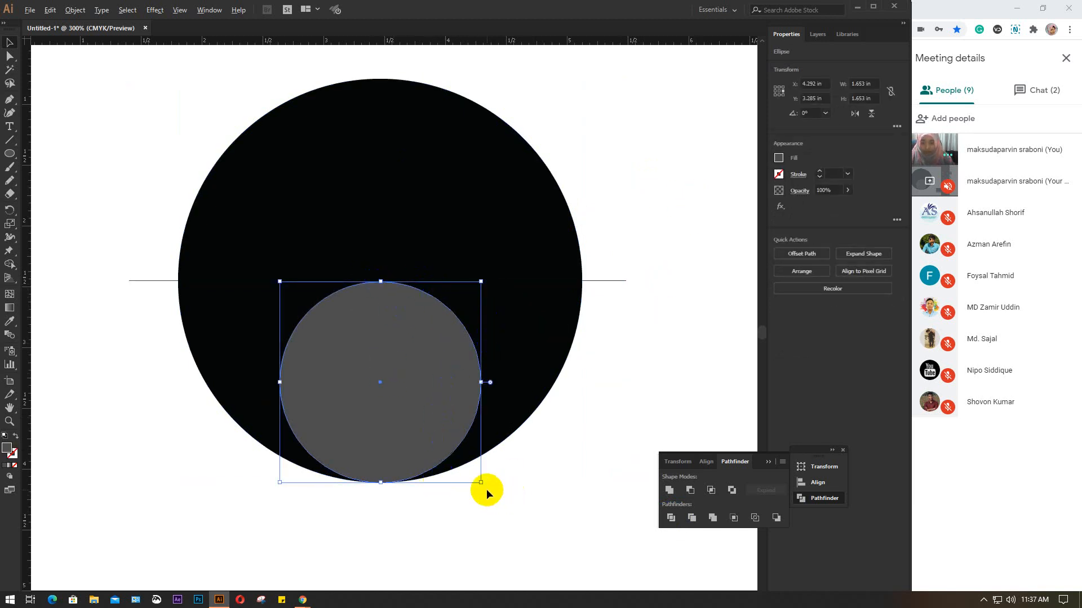
scroll(485, 489, "up", 4)
scroll(470, 457, "up", 2)
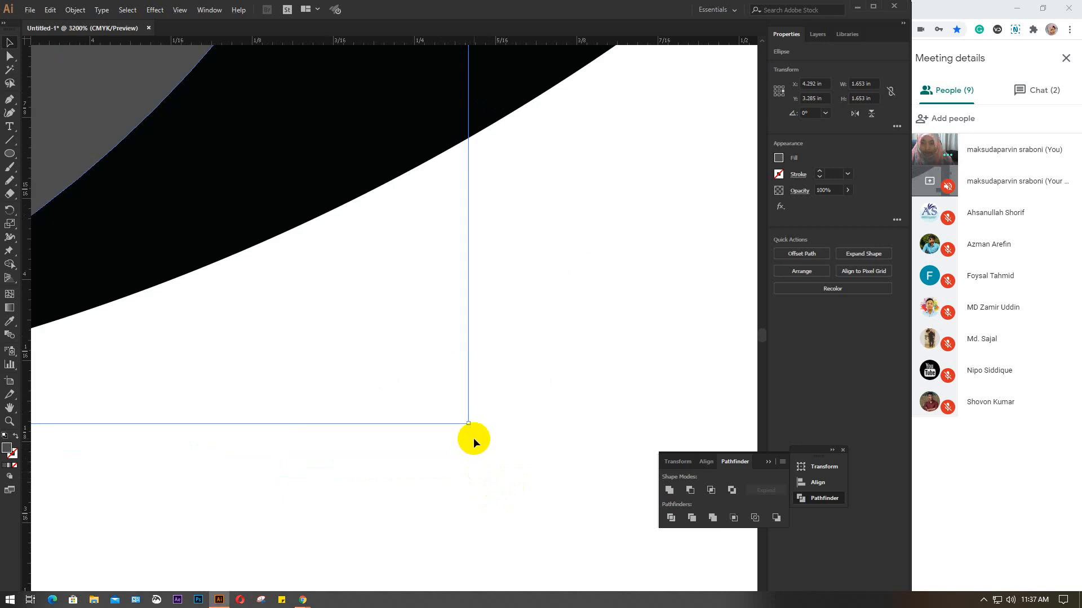
scroll(472, 423, "up", 3)
scroll(465, 408, "up", 2)
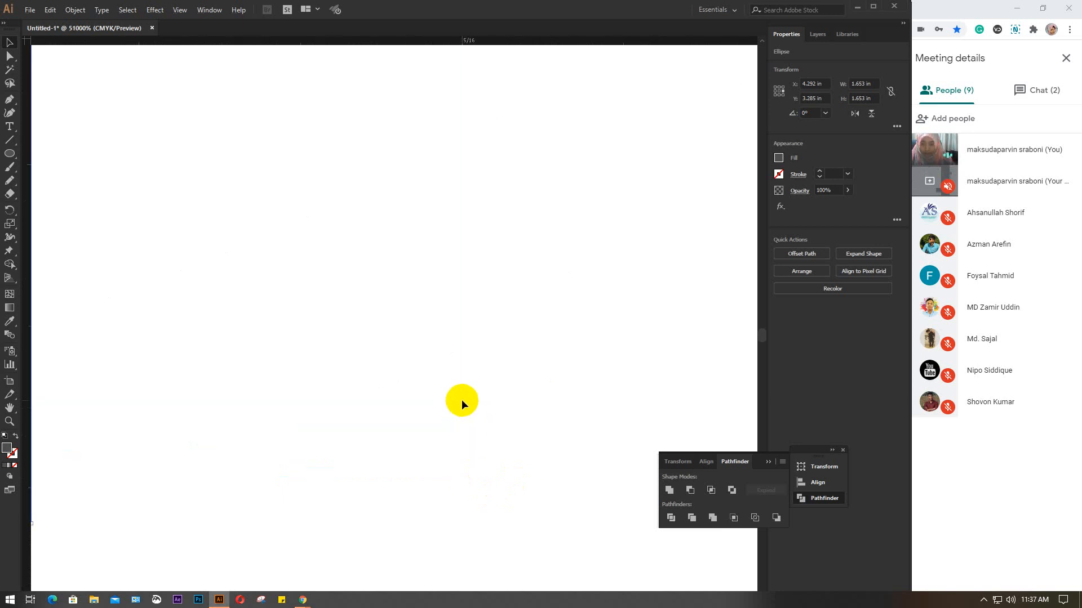
left_click_drag(245, 291, 513, 482)
left_click_drag(373, 499, 542, 267)
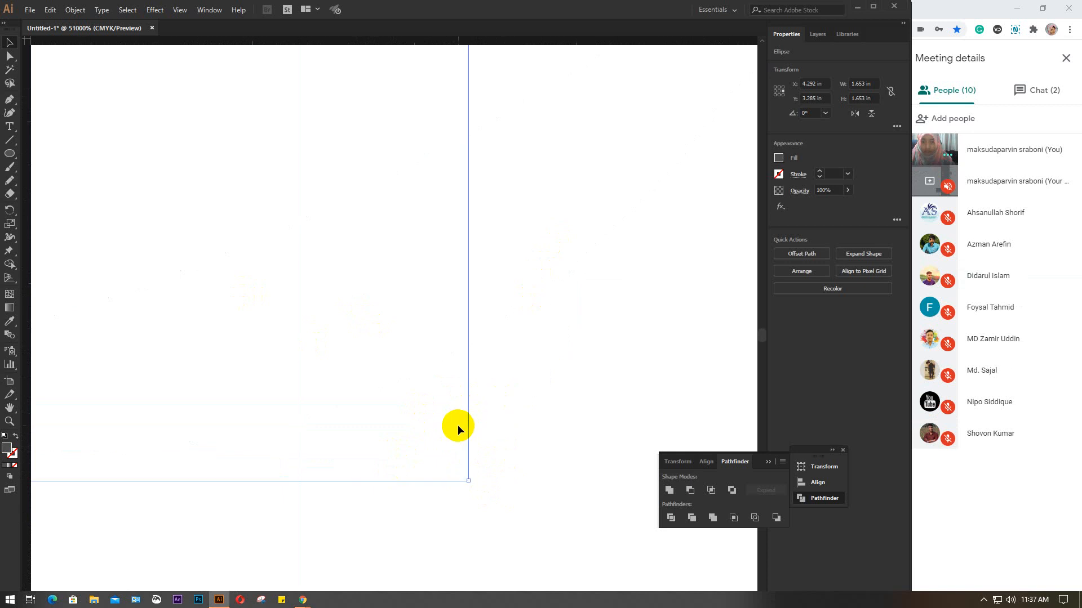
left_click_drag(469, 484, 519, 548)
left_click_drag(444, 467, 526, 536)
key("ctrl+minus")
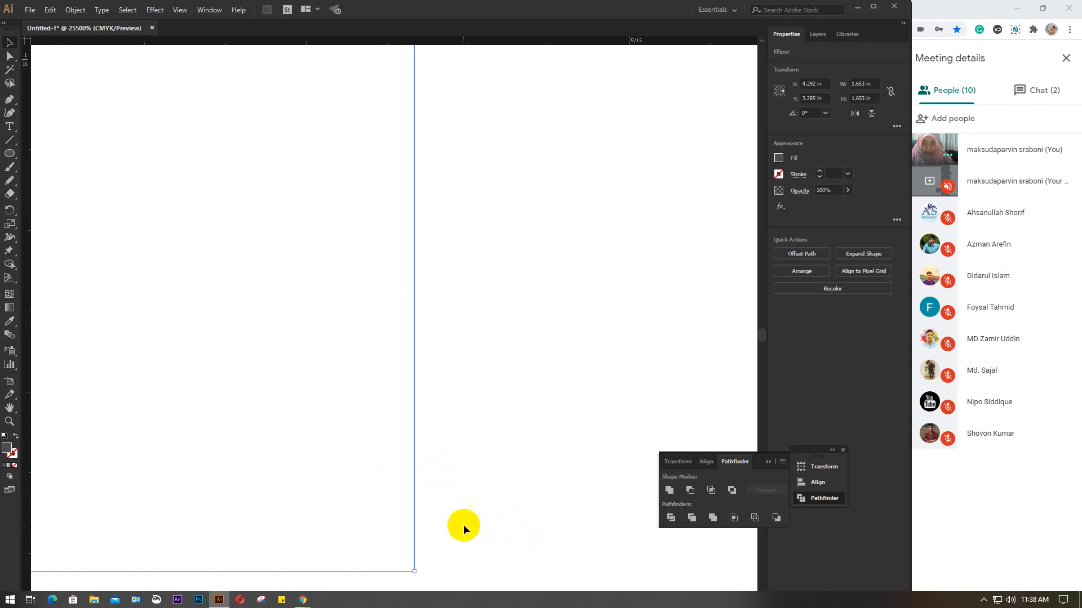
left_click_drag(471, 509, 521, 290)
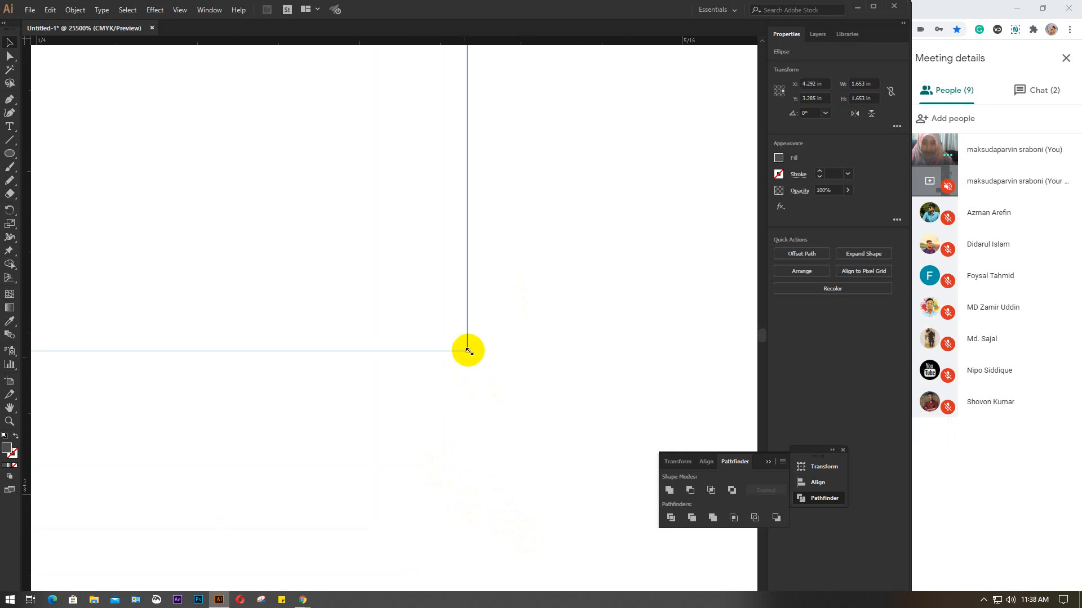
left_click_drag(467, 350, 566, 454)
scroll(566, 448, "down", 5)
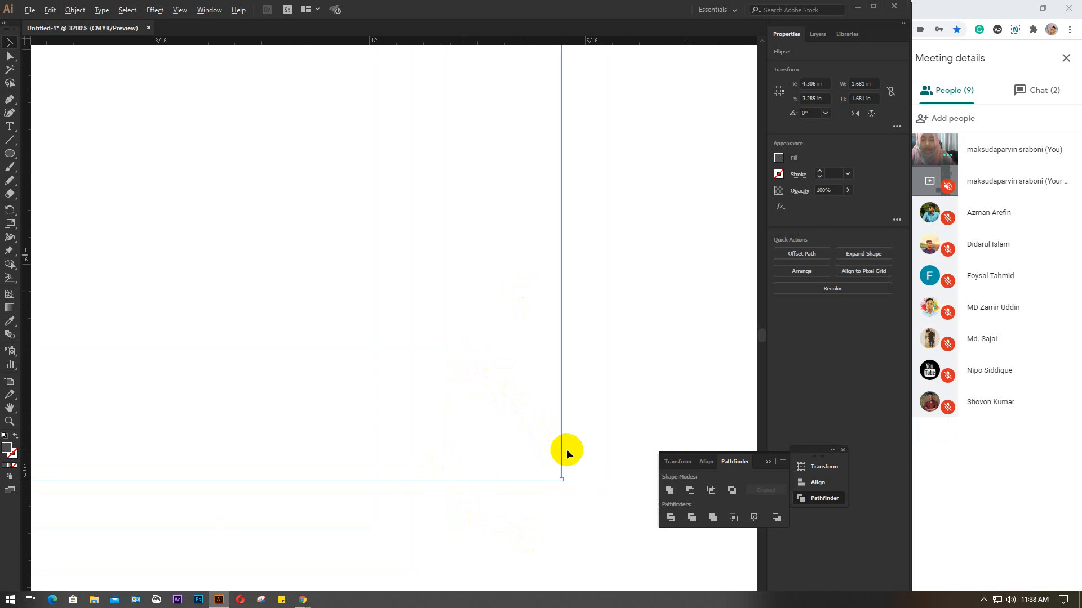
scroll(566, 451, "down", 3)
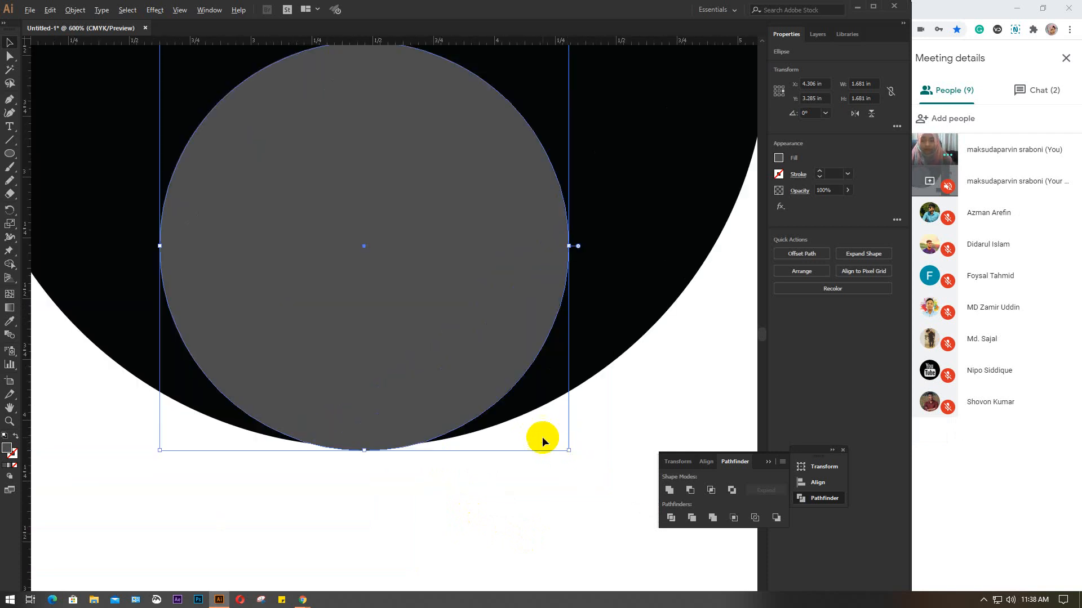
left_click_drag(478, 300, 454, 314)
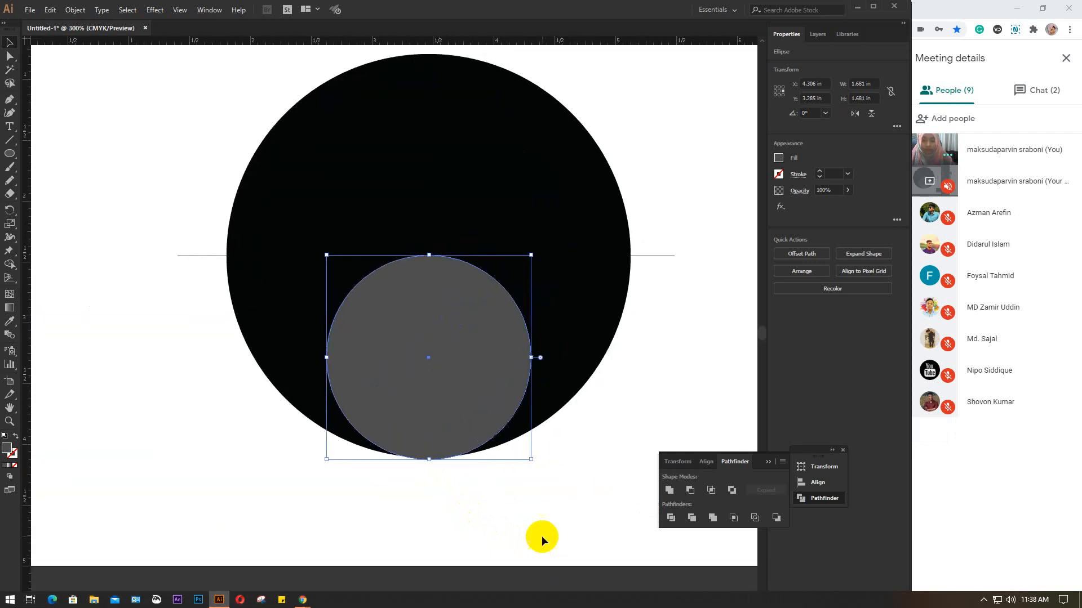
- Align the gray circle to the bottom edge of the black circle, using the black circle as the key object
left_click_drag(542, 536, 417, 373)
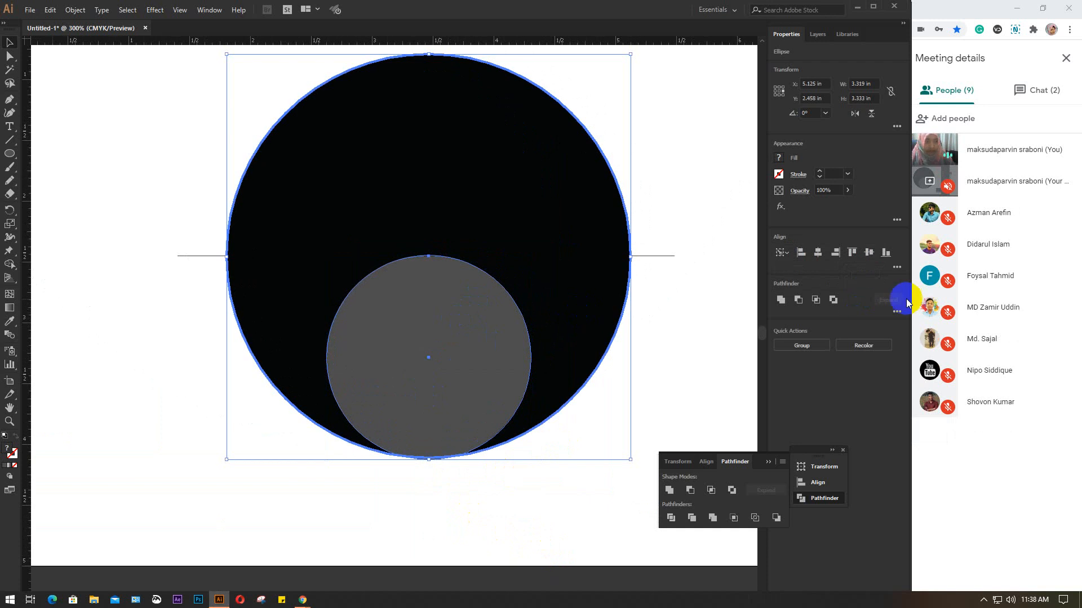
left_click(868, 253)
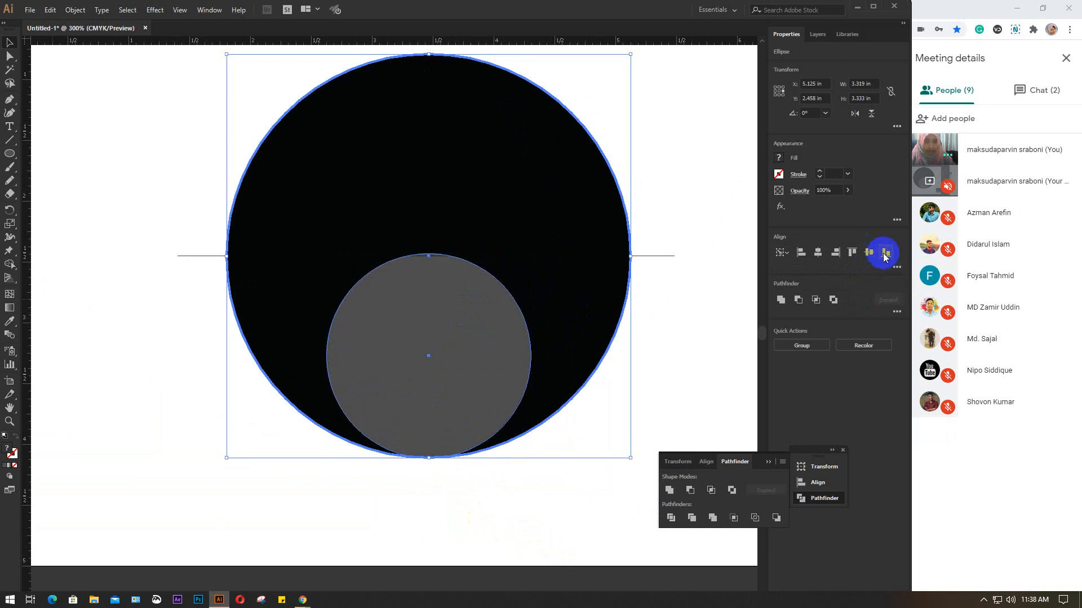
left_click(671, 251)
left_click(668, 256)
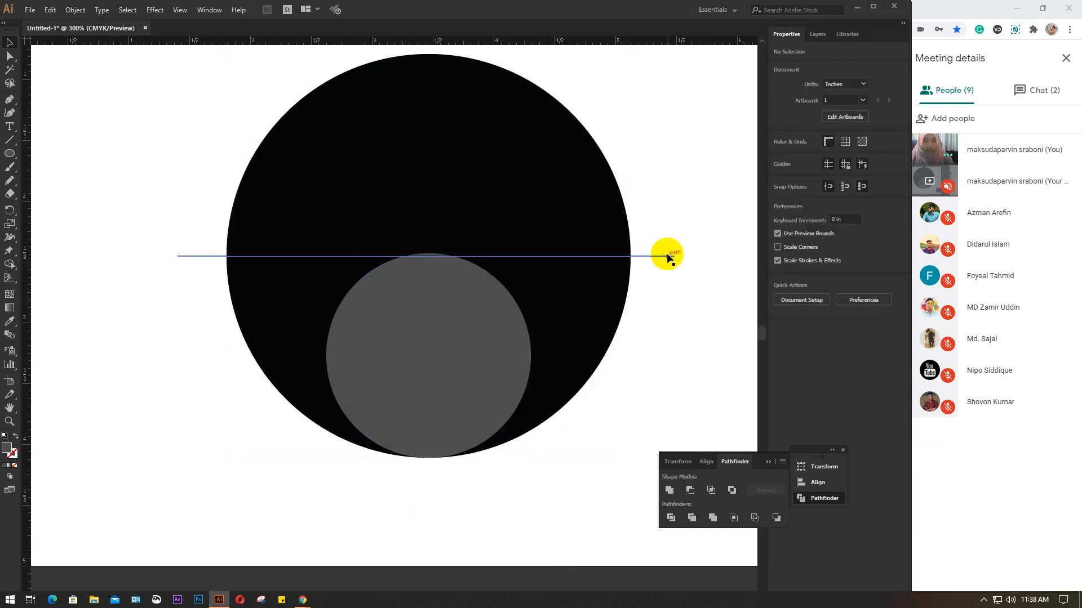
- Split the two circles and the horizontal line with Pathfinder Divide and ungroup the resulting pieces
left_click_drag(162, 145, 580, 486)
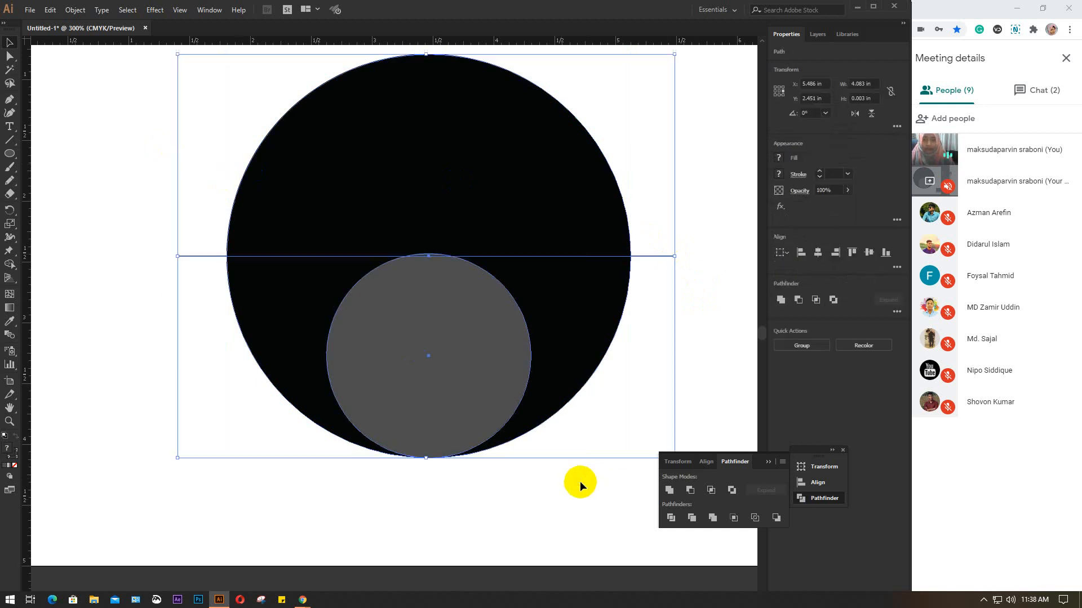
left_click(670, 518)
key("a")
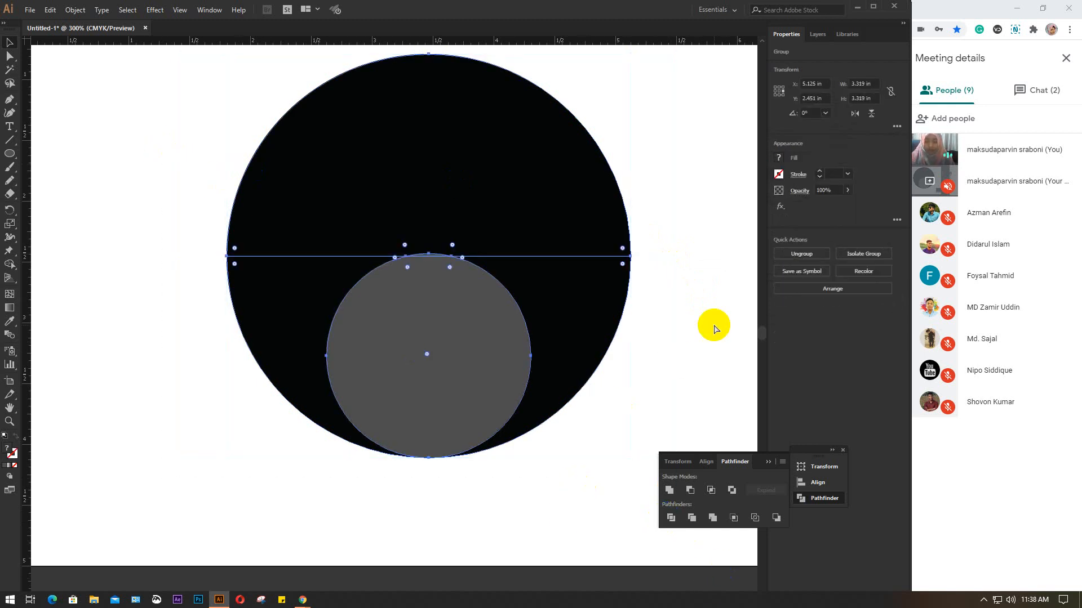
key("ctrl+shift+g")
left_click(705, 253)
- Delete the lower-right black piece, the gray circle and the upper half, then select the remaining lower-left horn-shaped piece
left_click(574, 302)
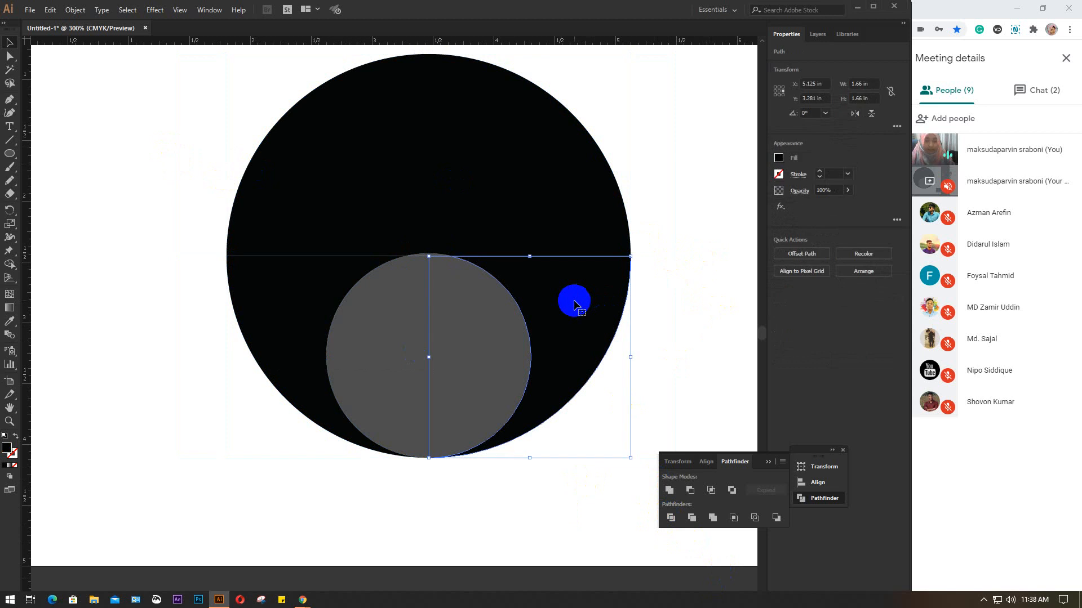
key("Delete")
left_click(472, 329)
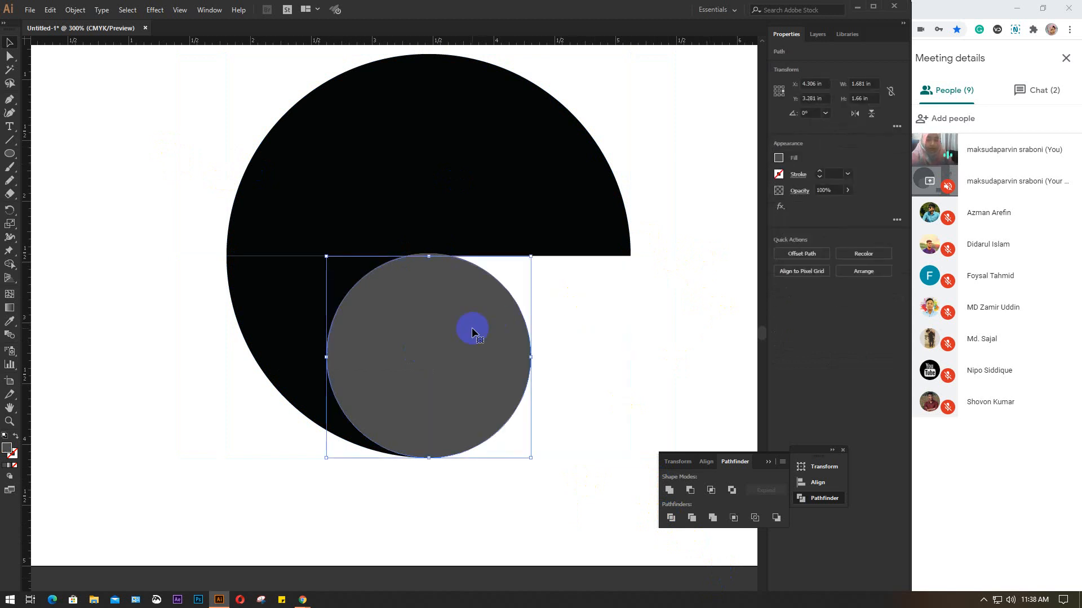
key("Delete")
left_click_drag(545, 331, 418, 183)
key("Delete")
left_click(276, 303)
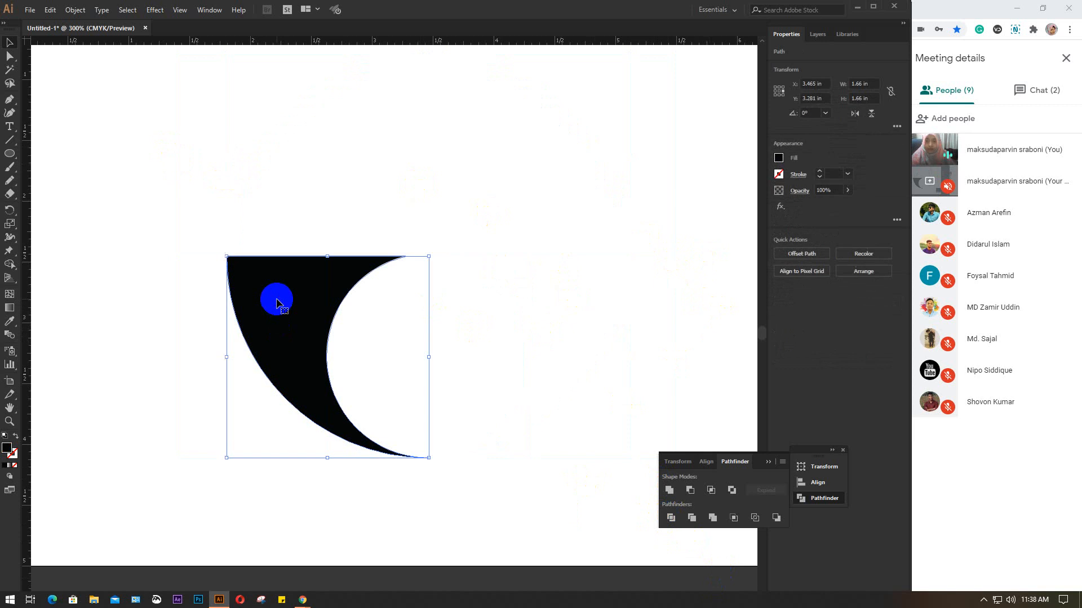
left_click(258, 242)
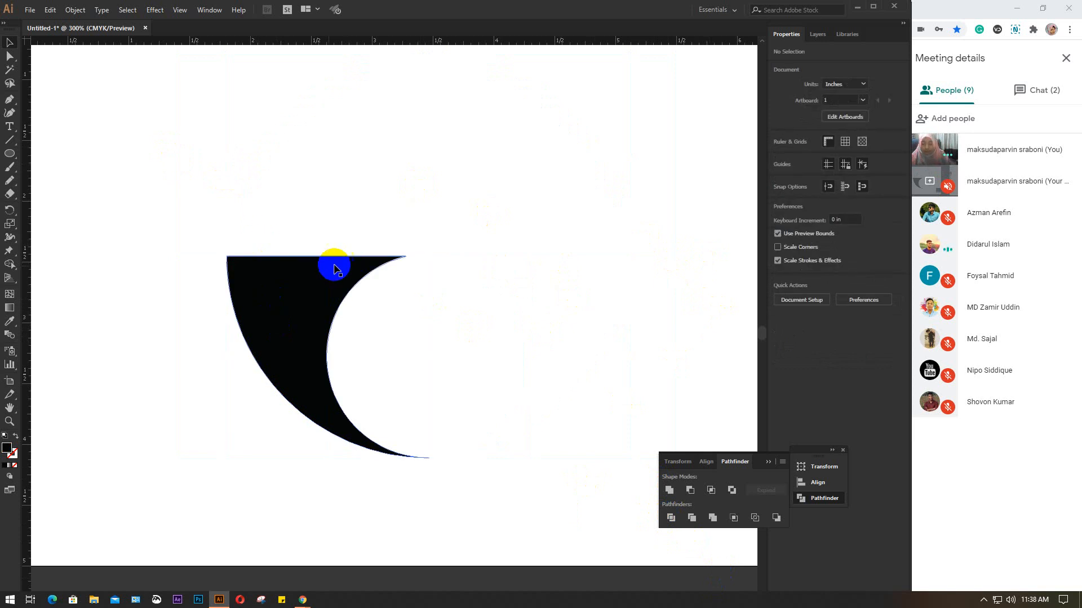
left_click(314, 297)
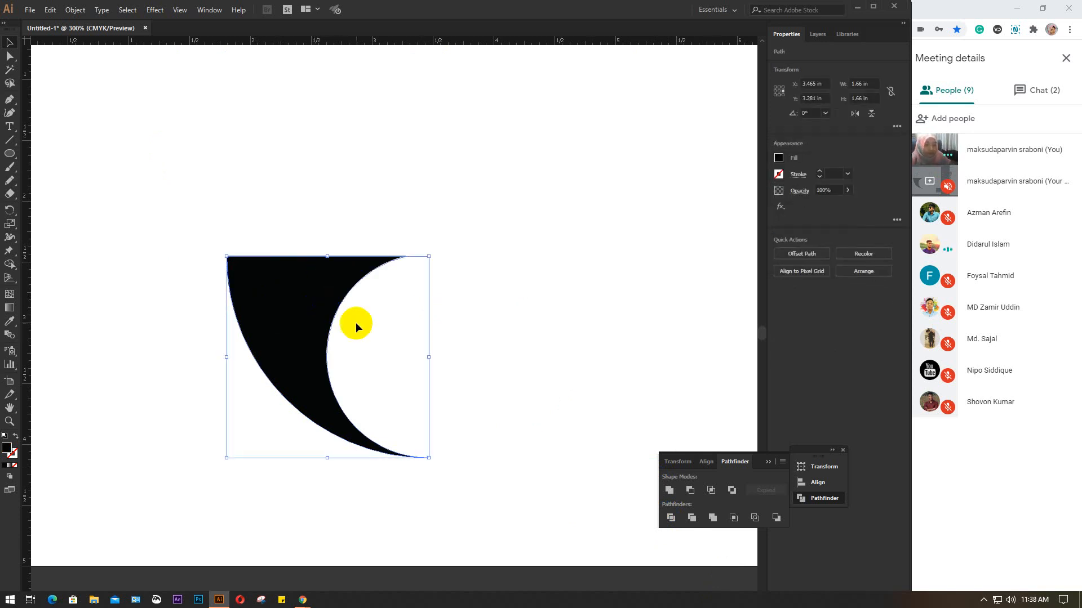
- Switch to Chrome and open the bookmarked attendance page of Google Drive in a new tab
left_click(855, 9)
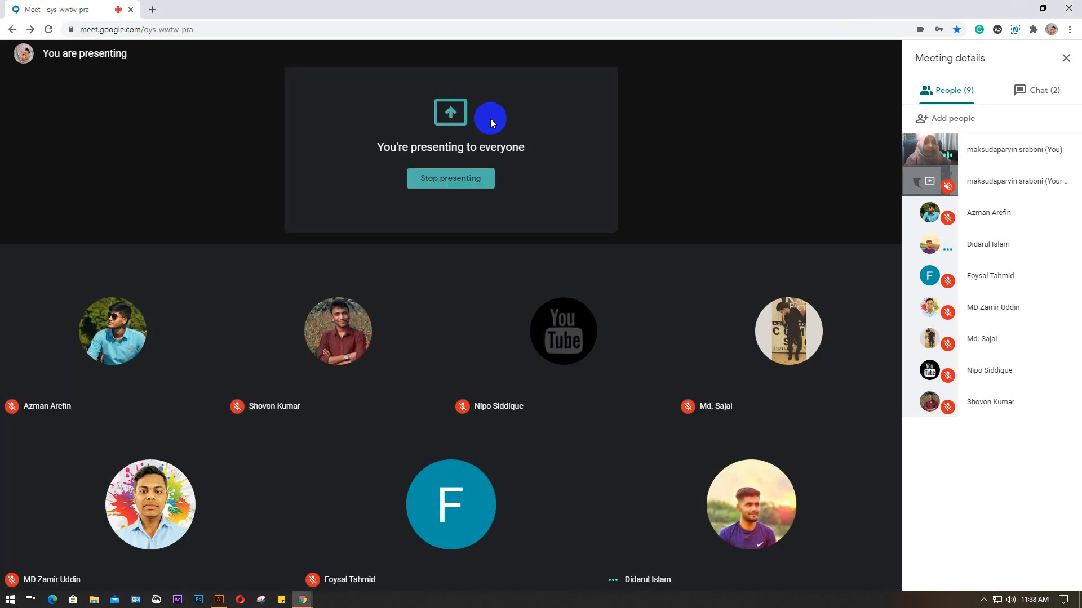
left_click(154, 9)
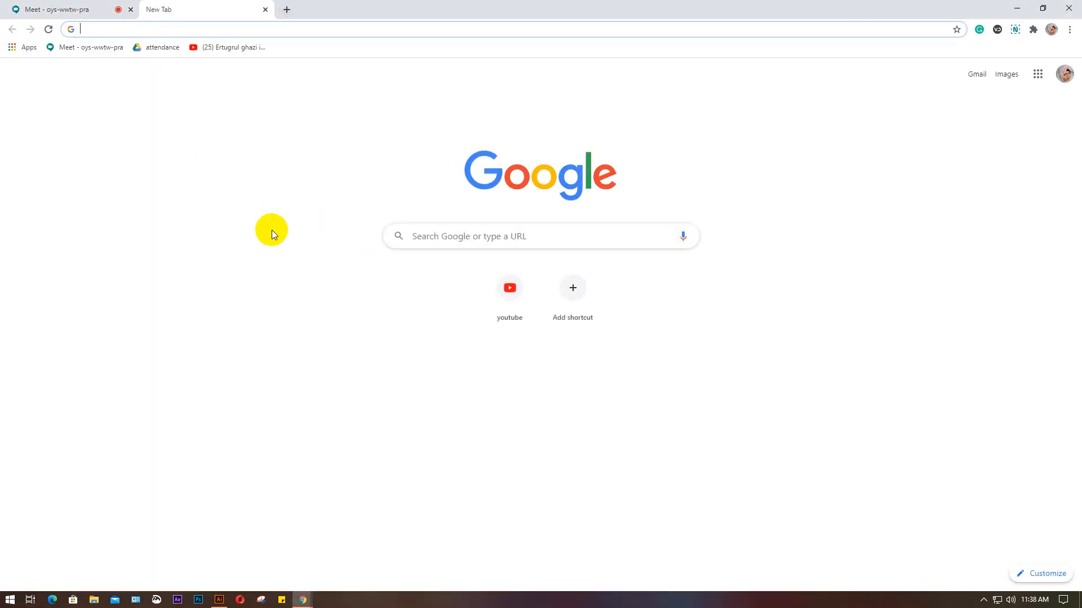
left_click(160, 48)
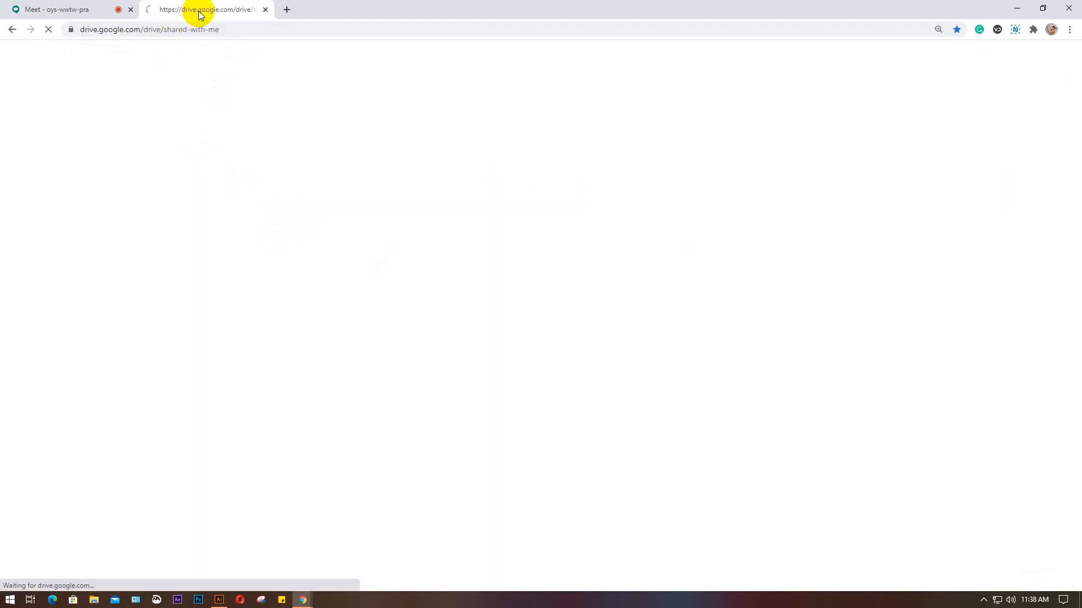
- Detach the Google Drive tab into its own window, restore it to a smaller size and extend it to the screen's edge
left_click_drag(186, 10, 164, 84)
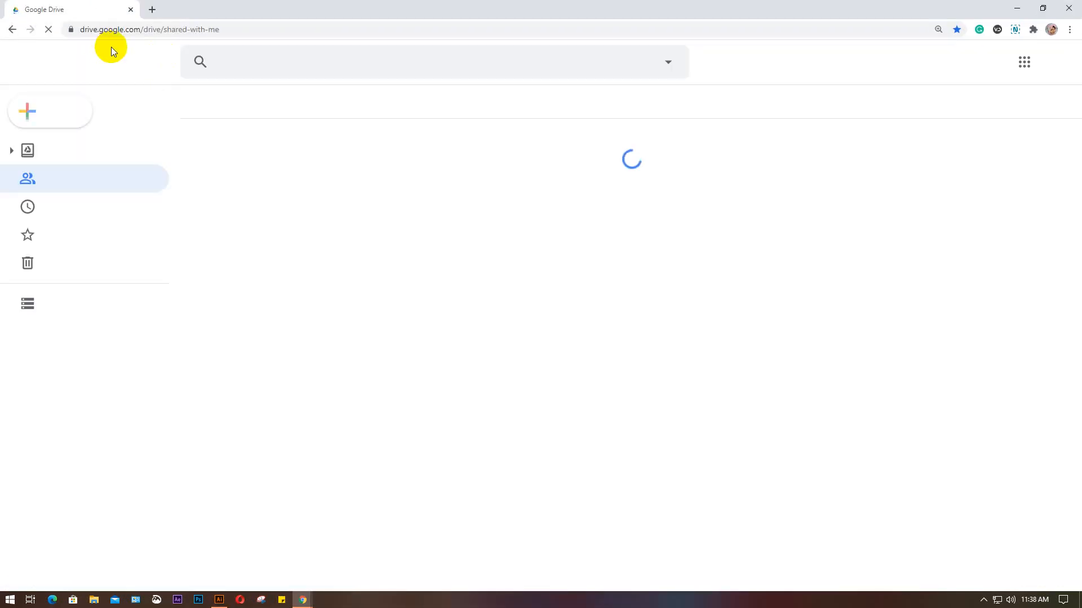
left_click(1042, 8)
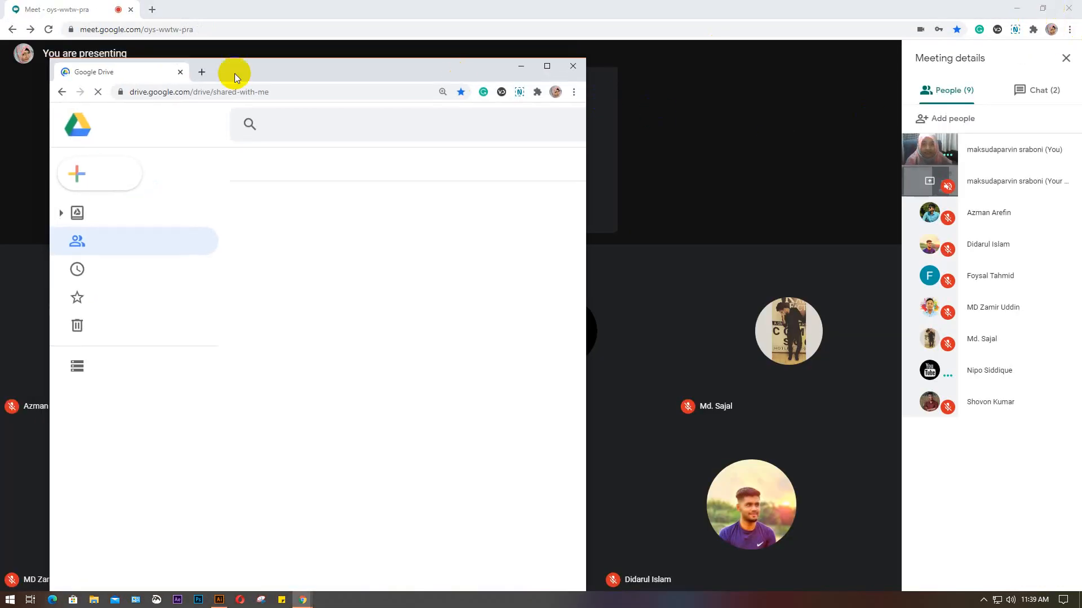
left_click_drag(239, 59, 235, 2)
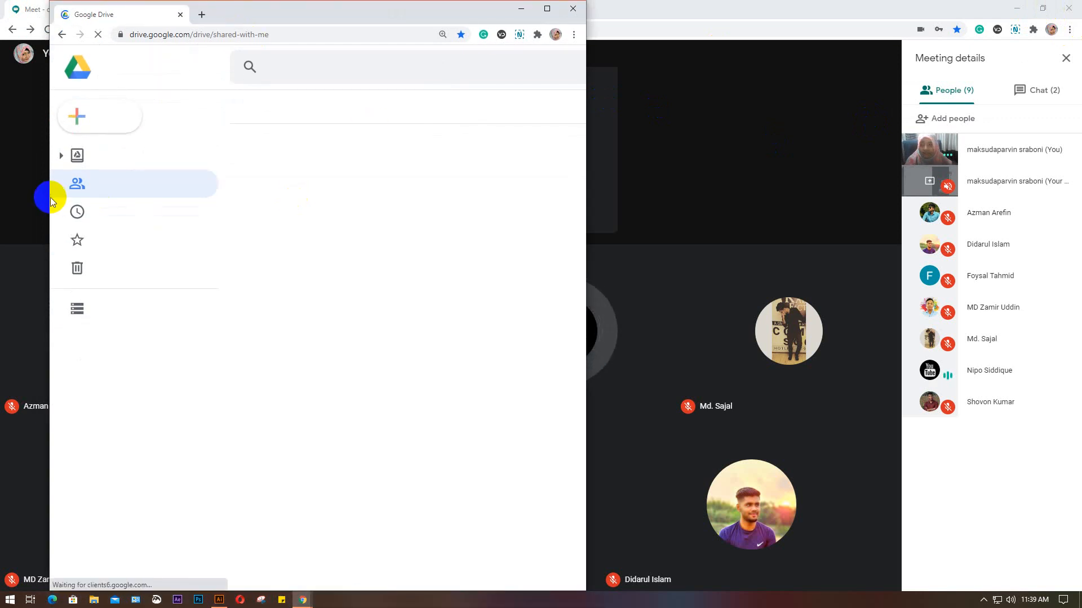
left_click_drag(50, 197, 2, 177)
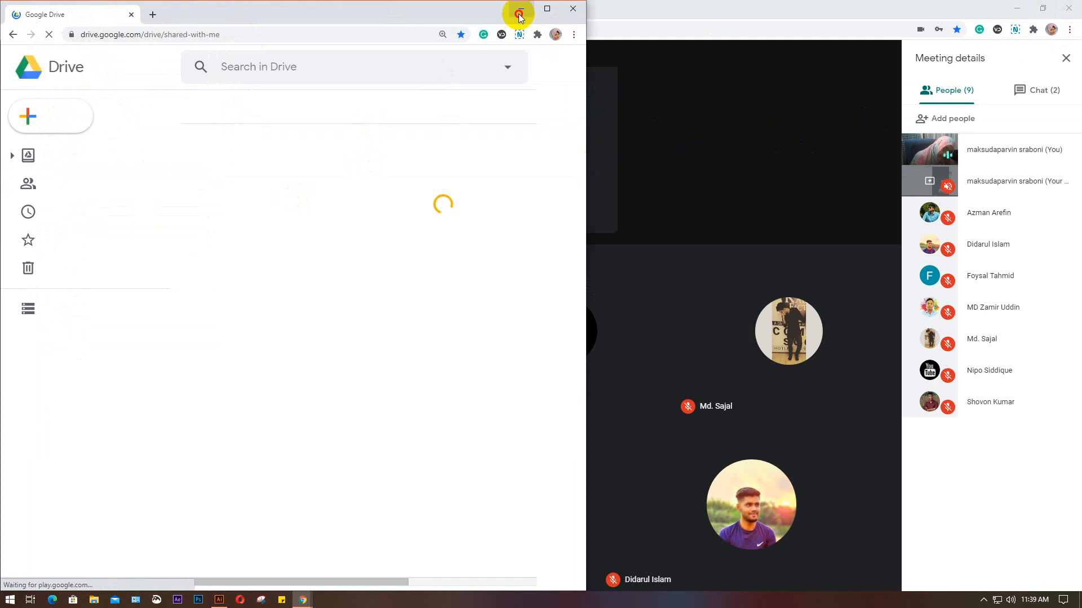
- Minimize the Google Drive window and show the chat messages of the Google Meet session
left_click(520, 10)
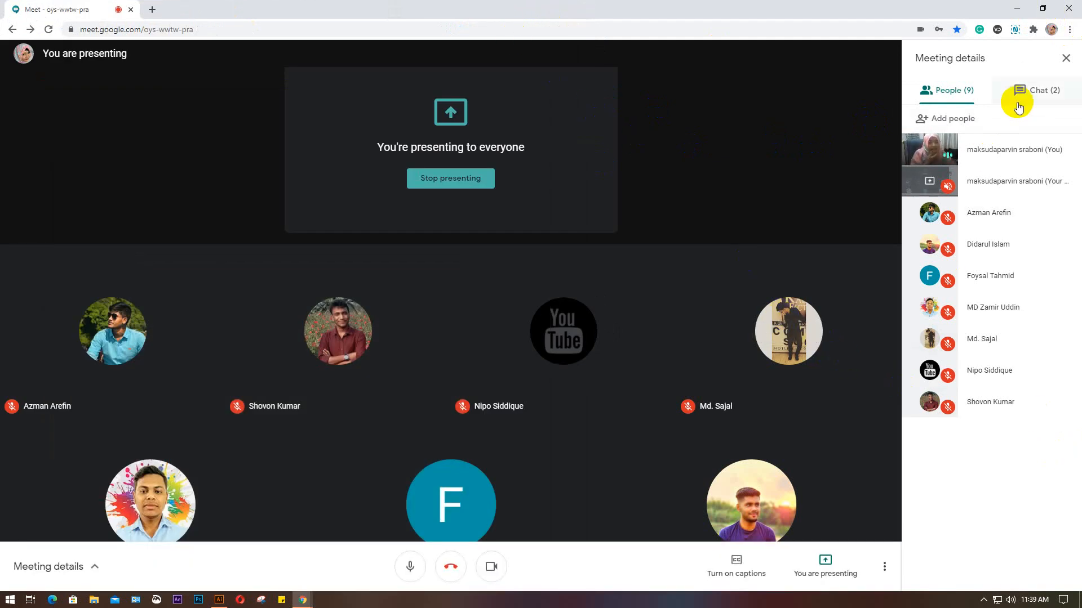
left_click(1052, 93)
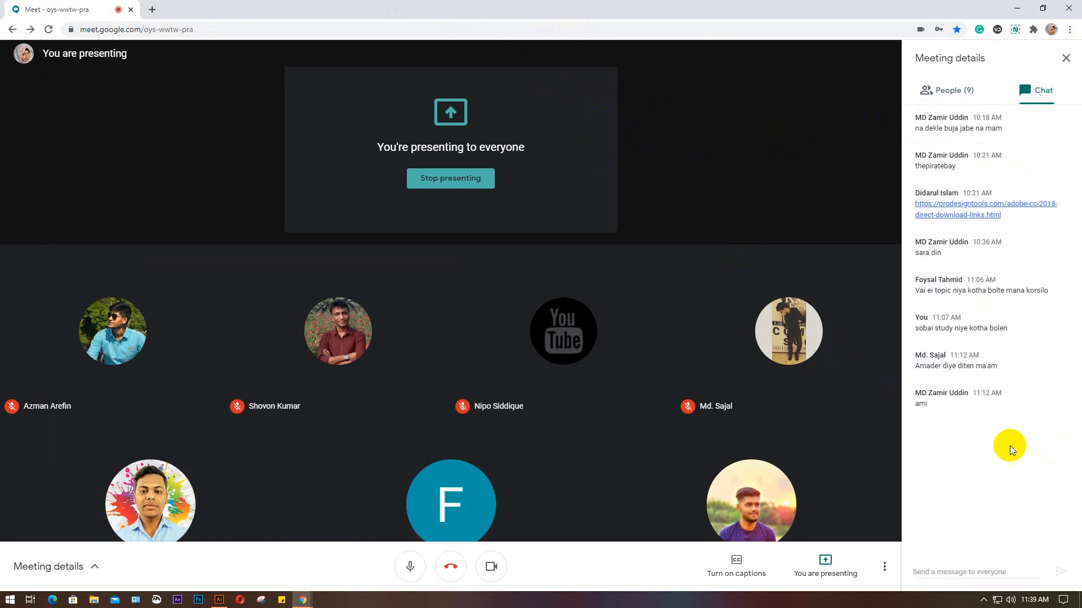
- Show the participant list of the Google Meet session and switch back to Illustrator
left_click(948, 90)
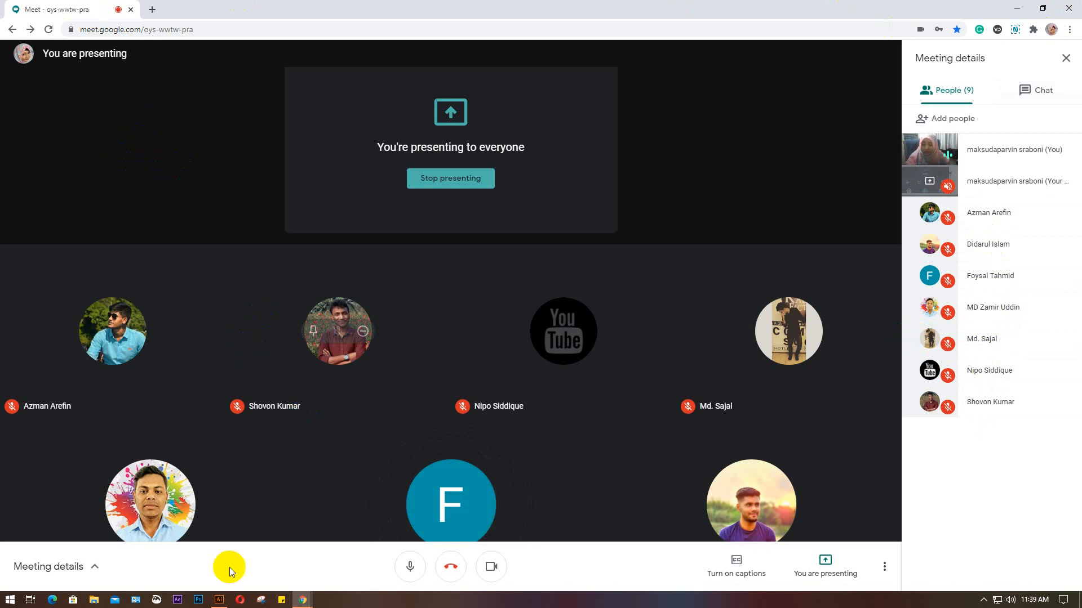
left_click(219, 600)
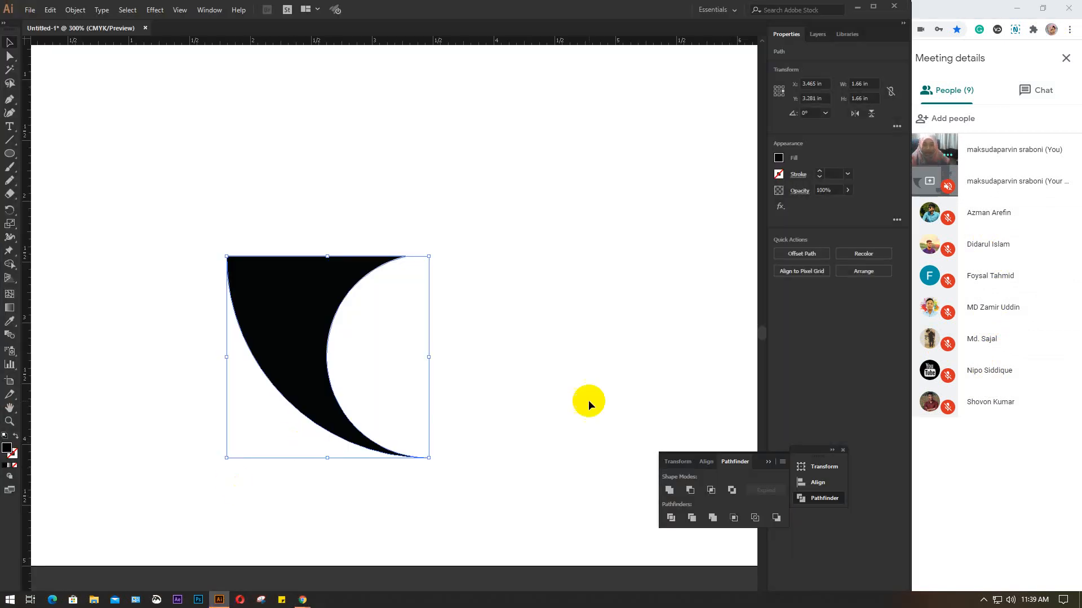
- Round the upper-right corner of the horn-shaped piece to the maximum with its corner widget, forming a feather shape
left_click(309, 296)
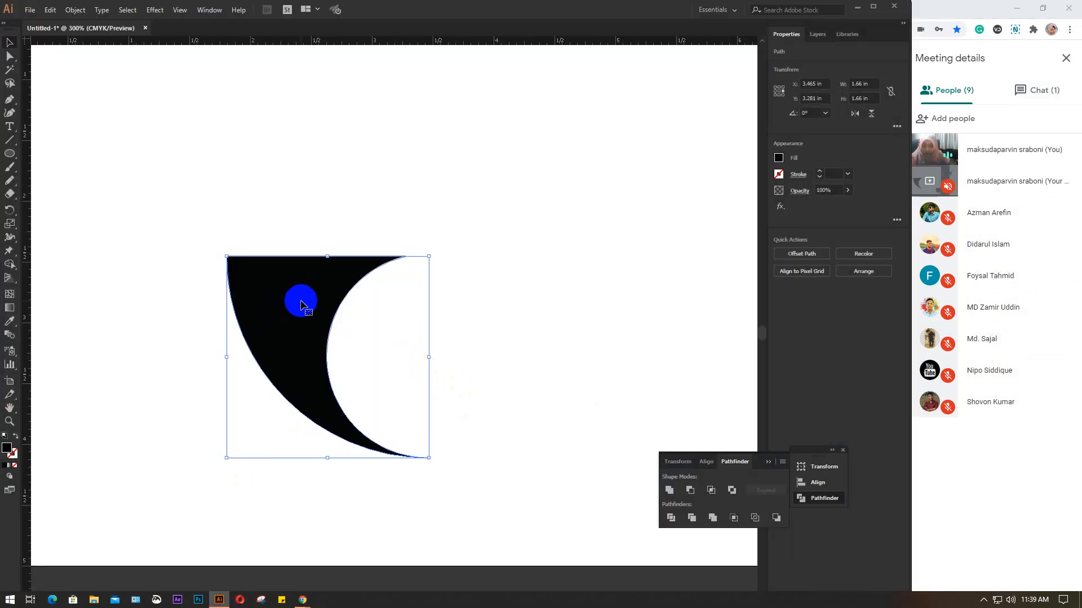
left_click(9, 57)
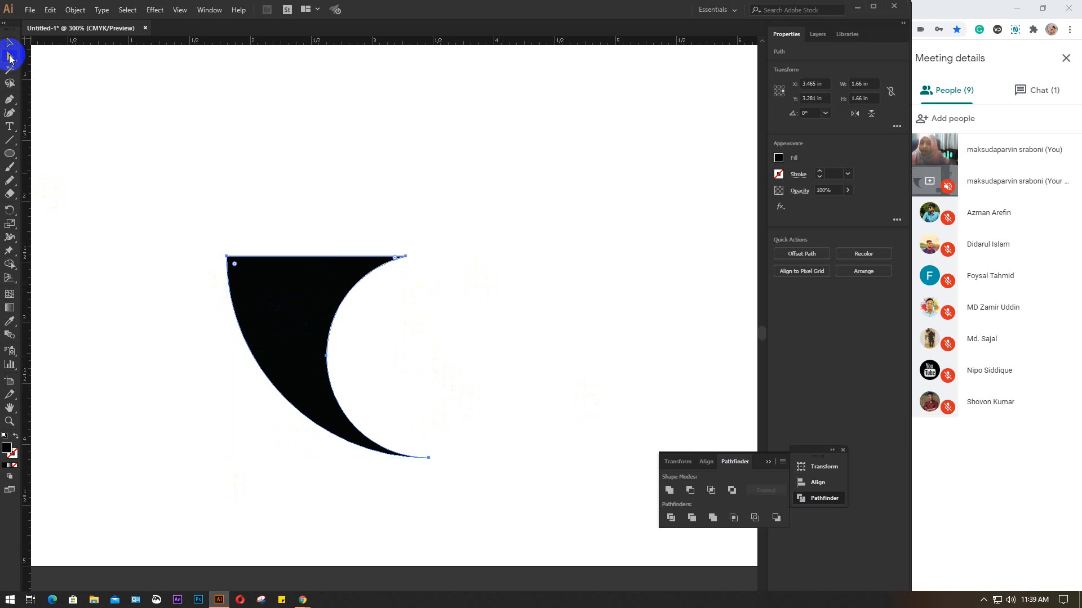
left_click(406, 258)
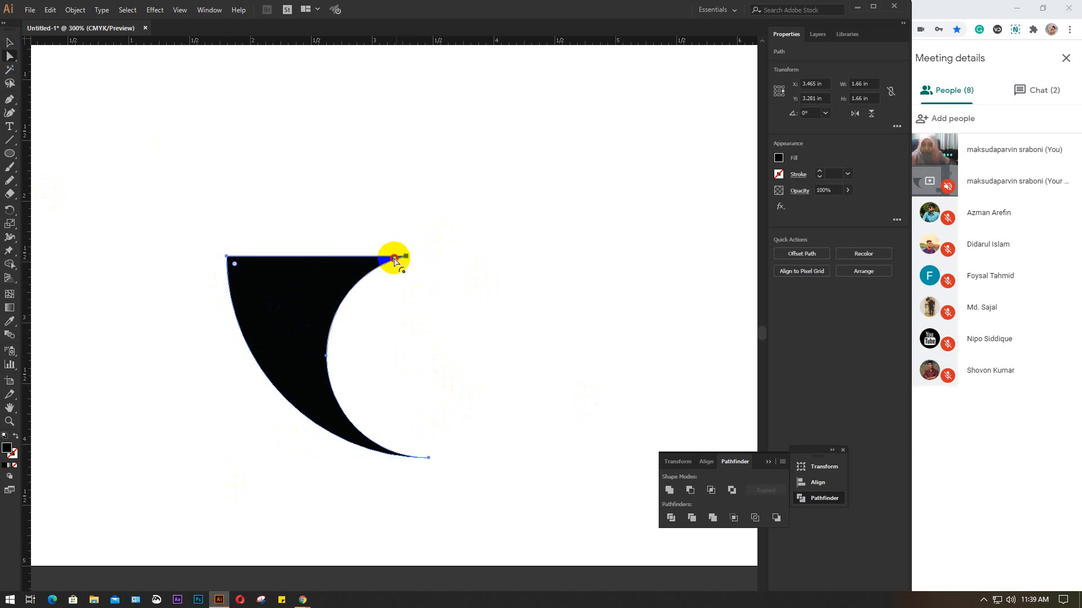
left_click_drag(394, 260, 245, 407)
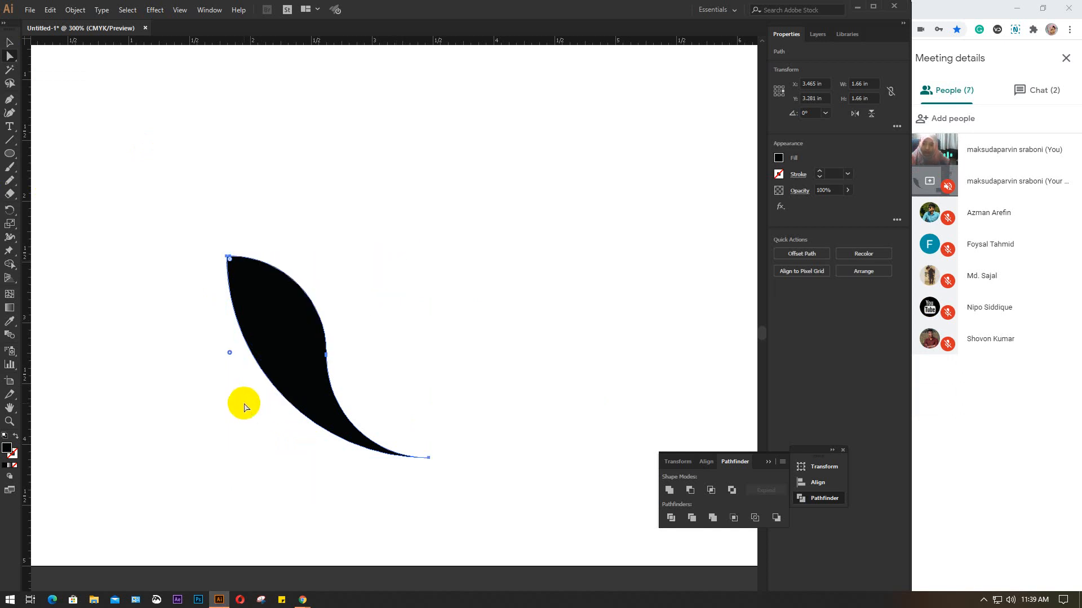
left_click(10, 42)
left_click(510, 164)
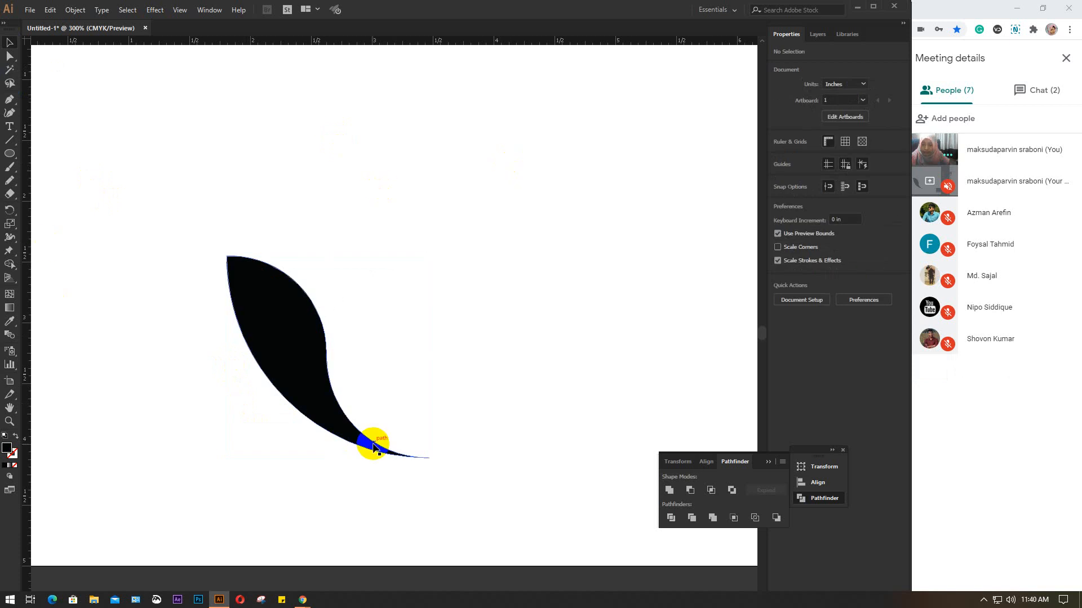
- Move the feather shape to the upper middle of the artboard and keep it selected
left_click(297, 365)
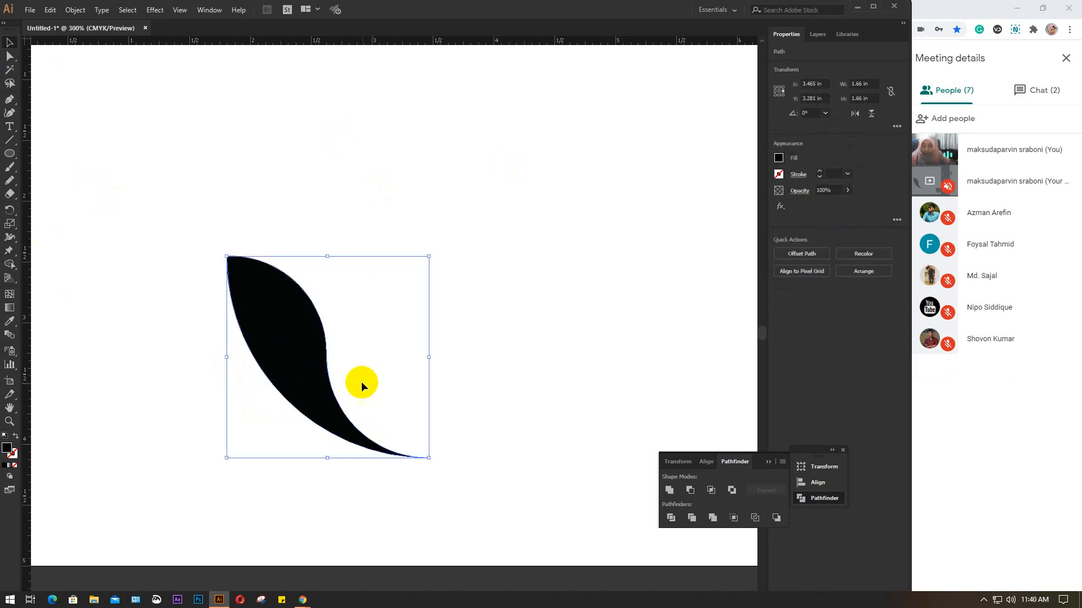
scroll(361, 378, "down", 4)
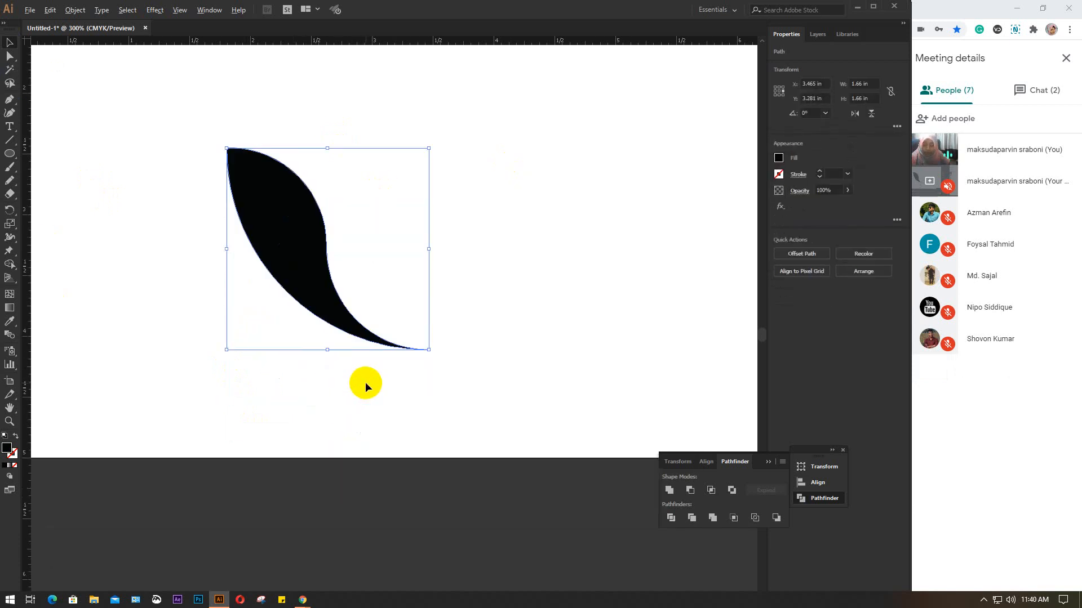
scroll(365, 382, "down", 2)
left_click_drag(334, 322, 381, 219)
scroll(382, 219, "up", 1)
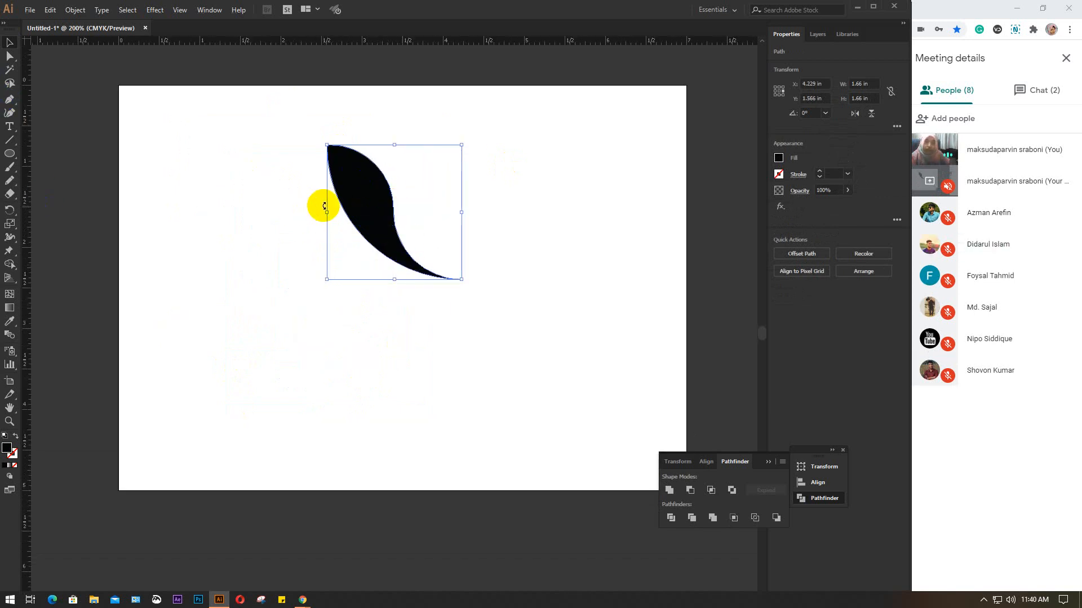
left_click(501, 209)
left_click(367, 206)
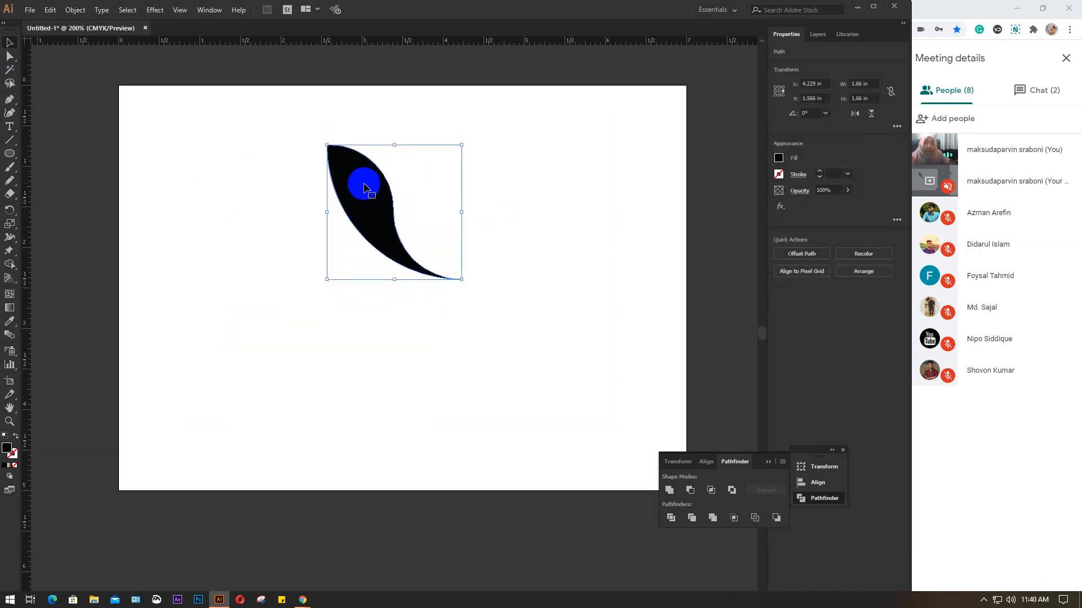
- Try making a rotated copy of the feather about its lower-right tip with the Rotate tool
left_click(8, 59)
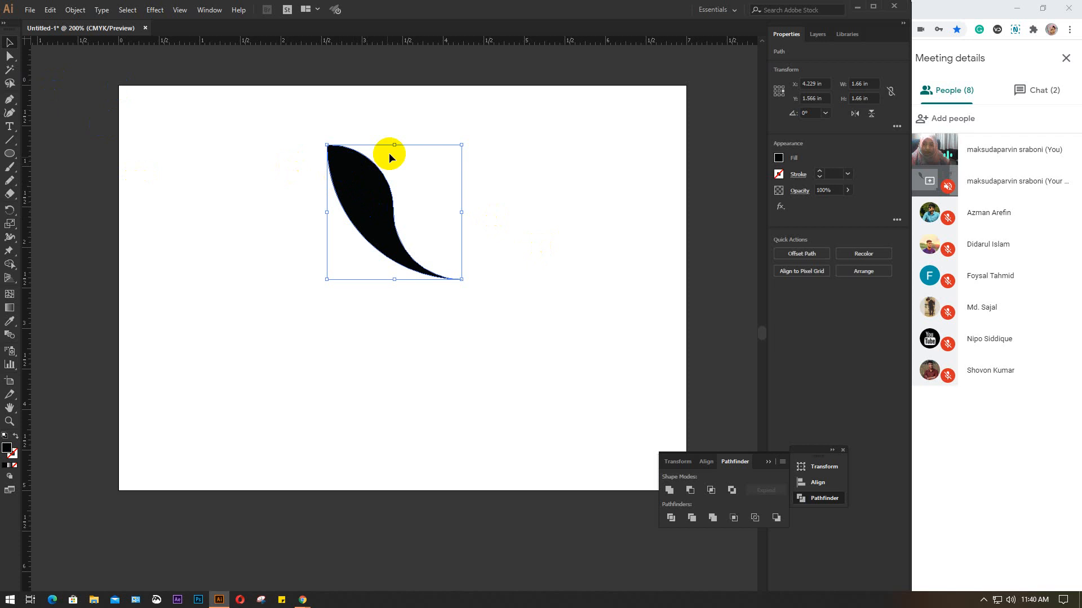
left_click(359, 224)
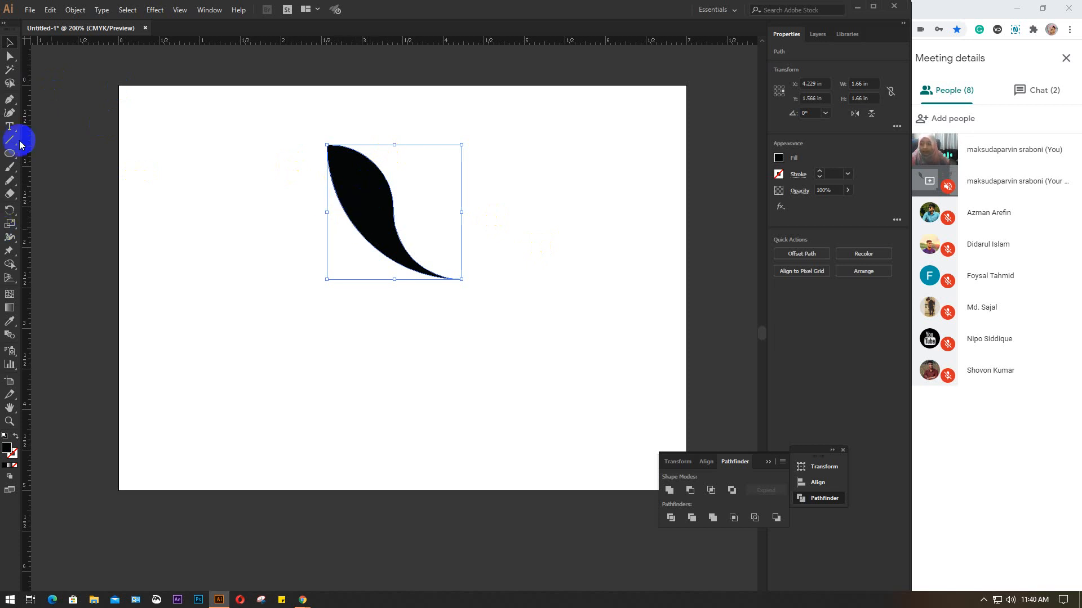
left_click(9, 210)
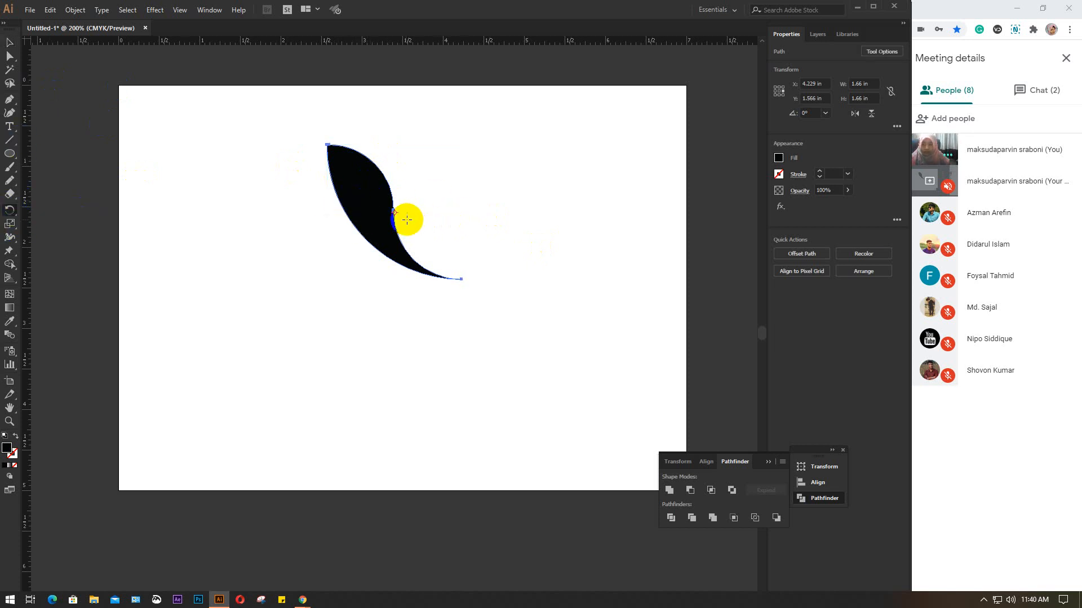
left_click_drag(394, 211, 462, 276)
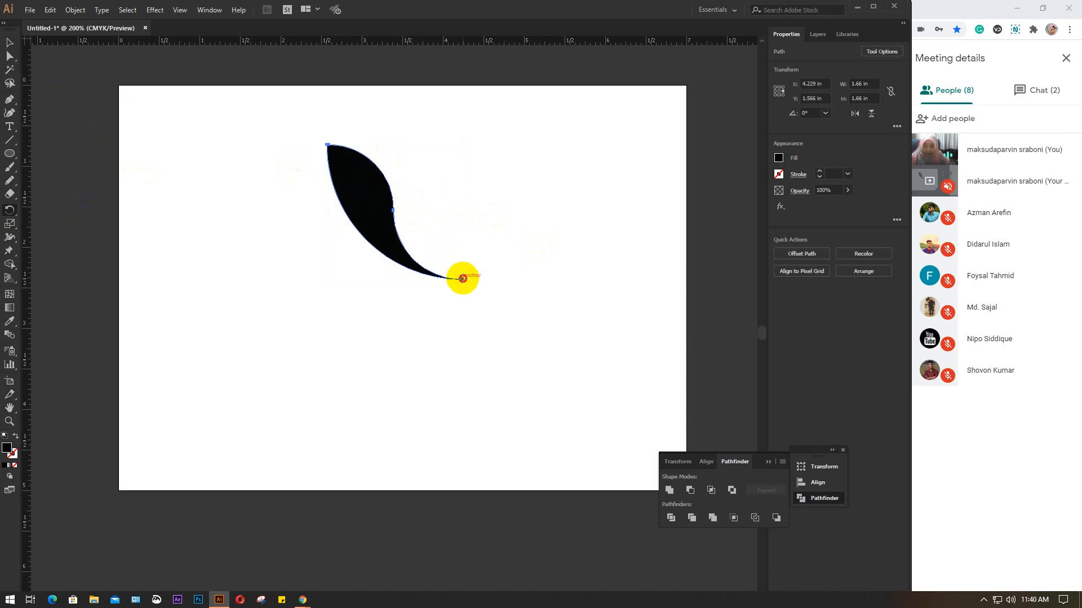
left_click(462, 279, "alt")
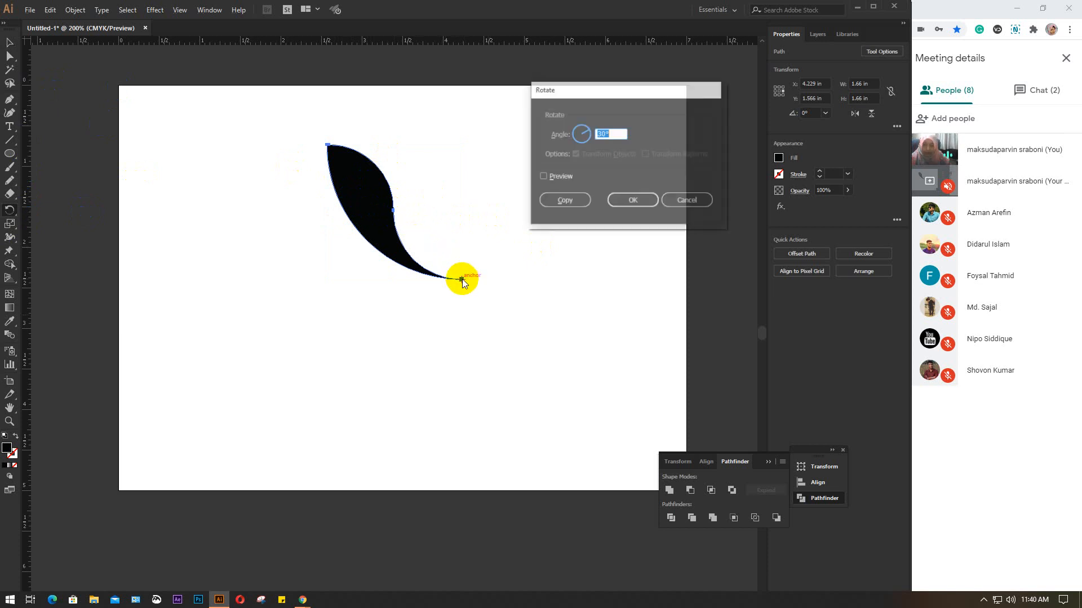
left_click(566, 201)
key("ctrl+z")
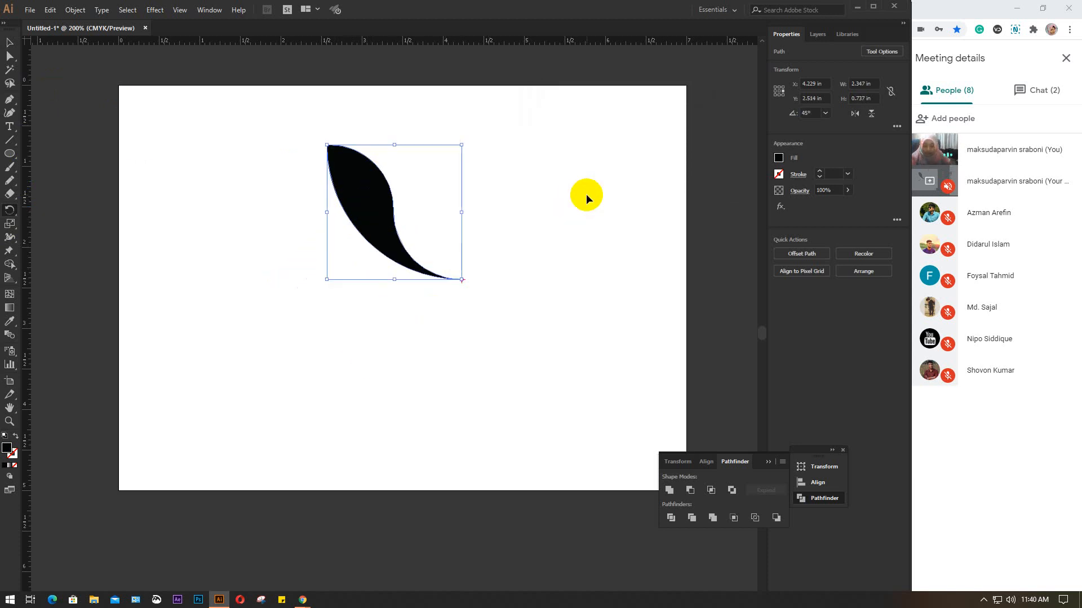
- Preview a 30° rotation of the feather about its lower-right tip
left_click(462, 280, "alt")
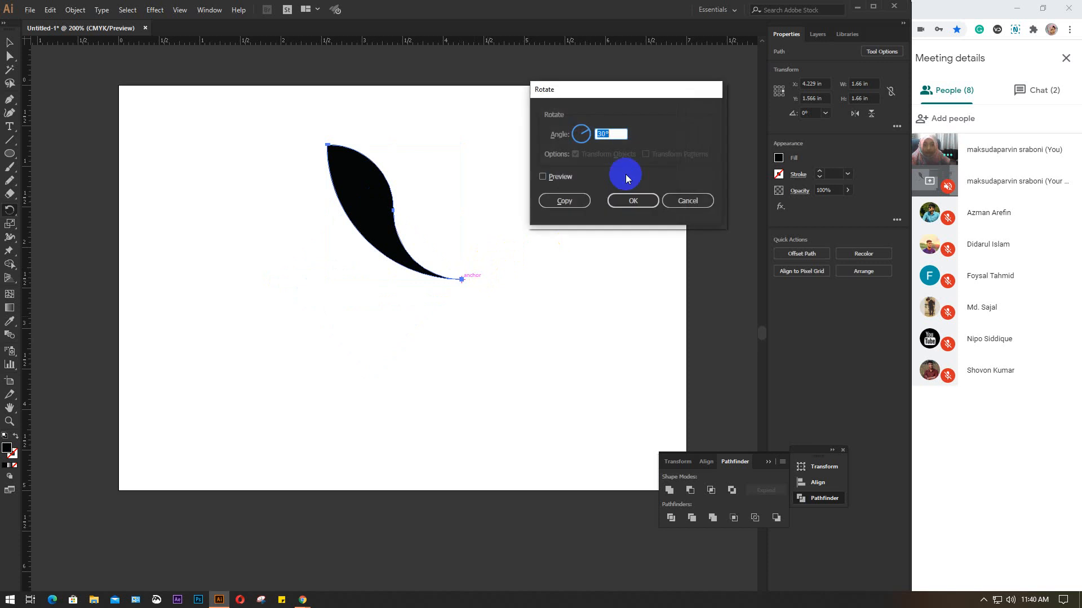
left_click(569, 178)
left_click(563, 178)
left_click(564, 177)
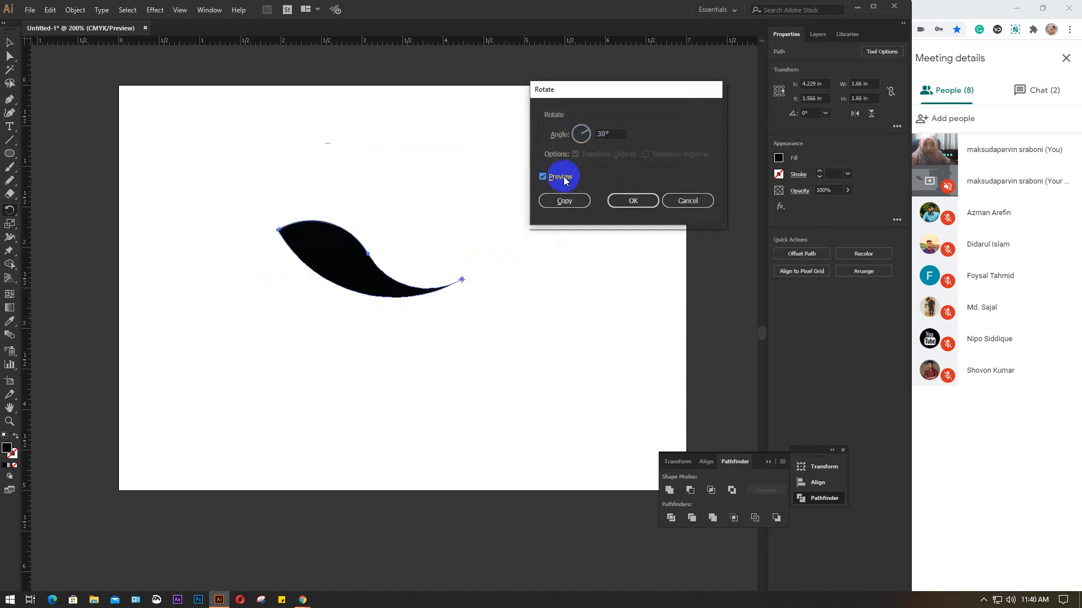
left_click(563, 176)
- Try a 15° rotated copy of the feather about its lower-right tip, previewing the angle first
double_click(601, 135)
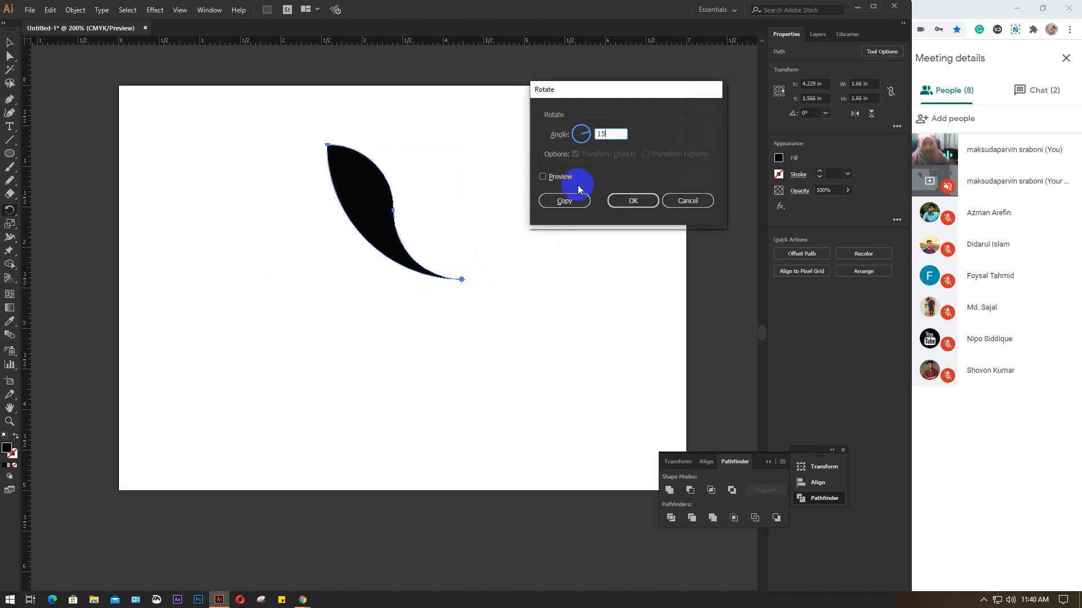
left_click(559, 177)
left_click(560, 177)
left_click(559, 178)
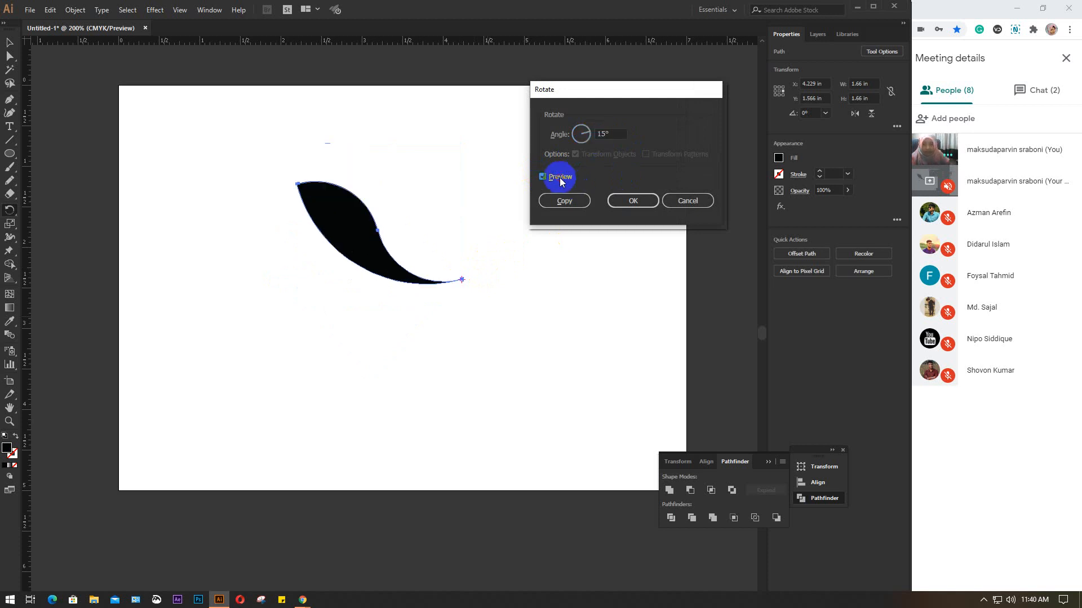
left_click(559, 177)
left_click(564, 201)
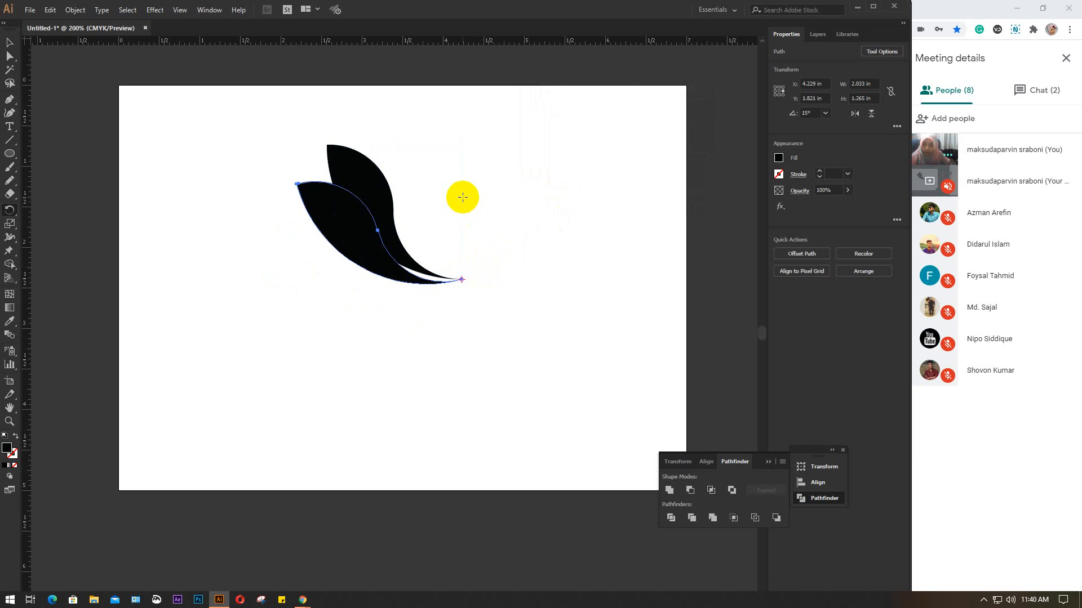
key("v")
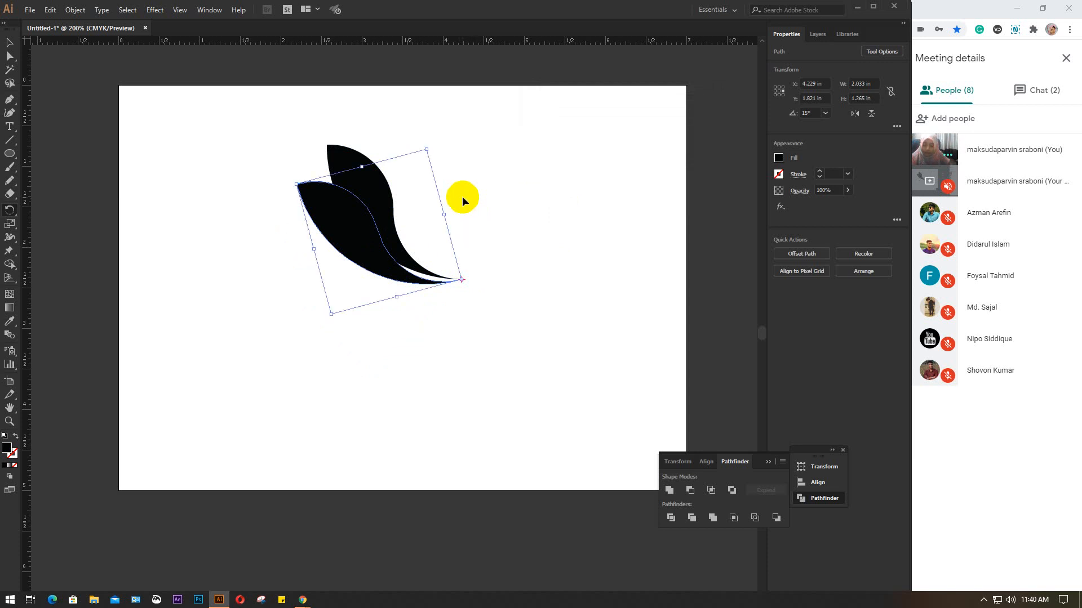
key("ctrl+z")
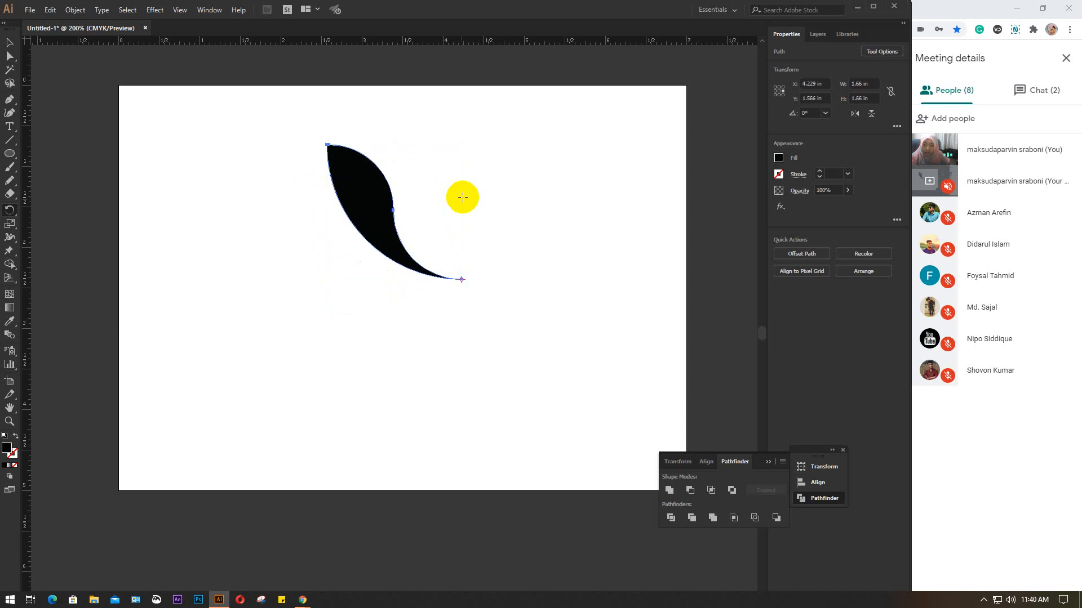
- Create a copy of the feather rotated 10° about its lower-right tip
left_click(462, 279, "alt")
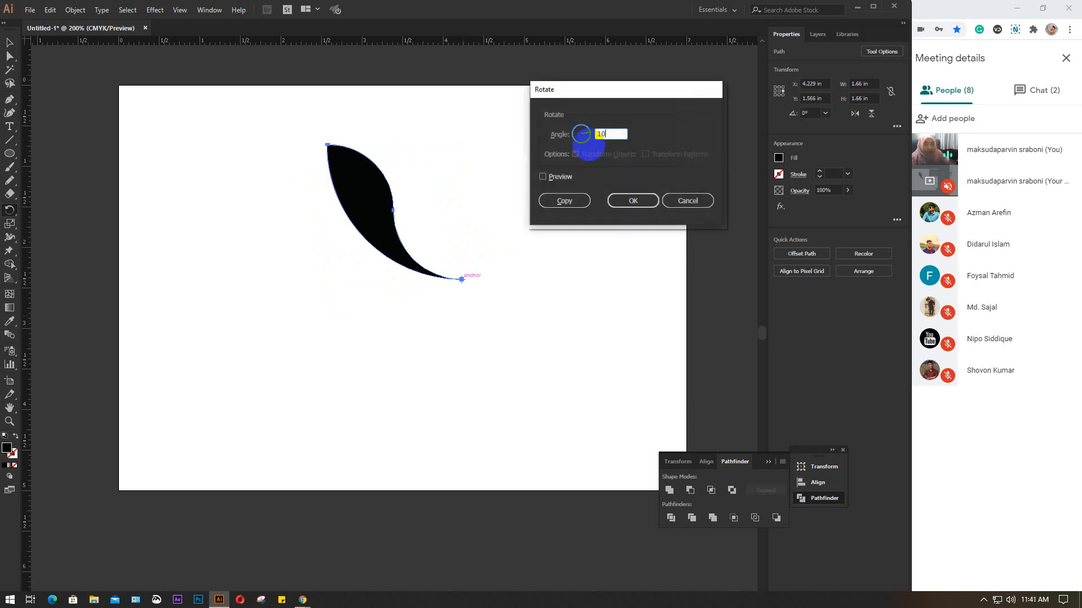
type("10")
left_click(560, 178)
left_click(564, 179)
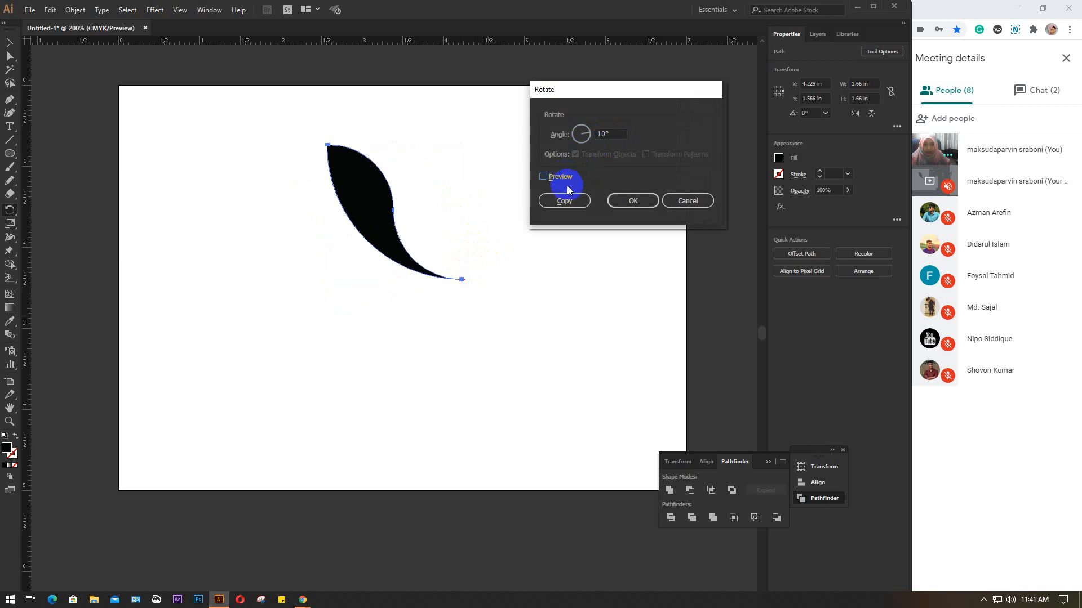
left_click(564, 201)
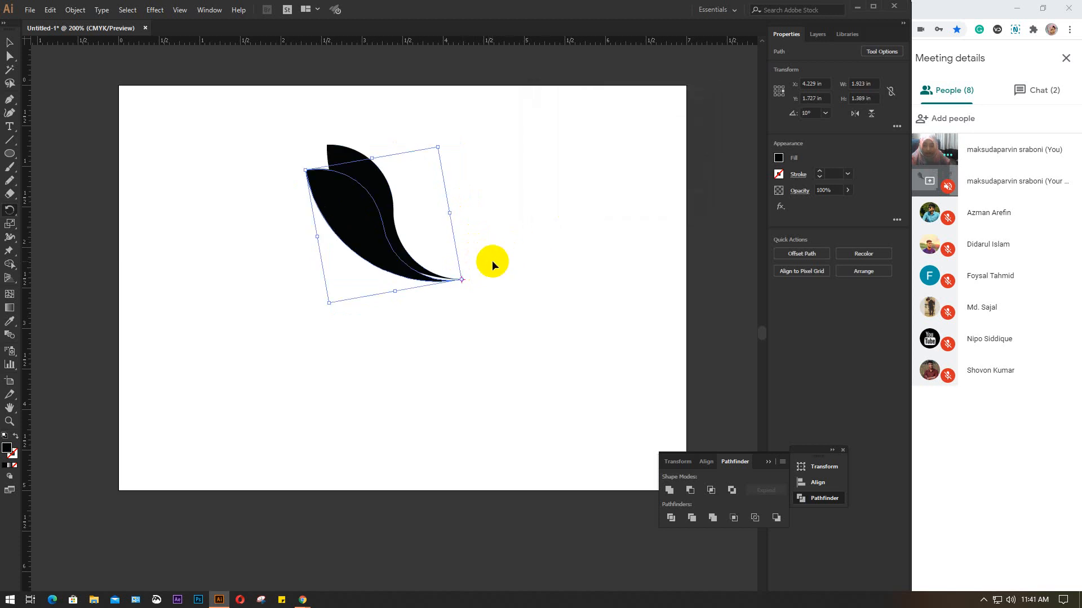
- Repeat the 10° rotated copy until seven feathers fan out into a wing
key("ctrl+d")
key("ctrl+d")
key("ctrl+d")
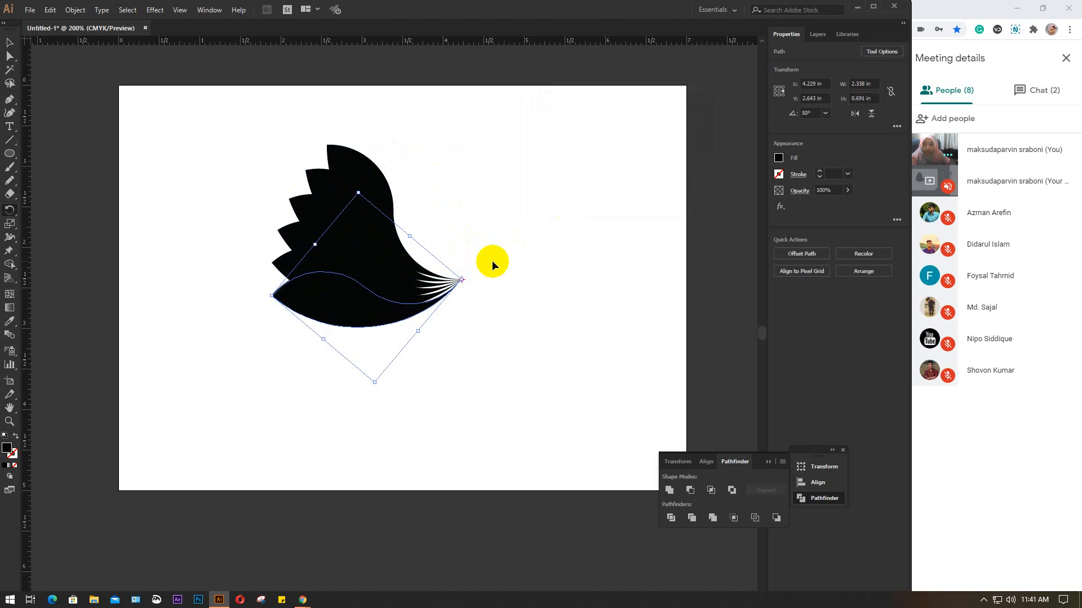
key("ctrl+d")
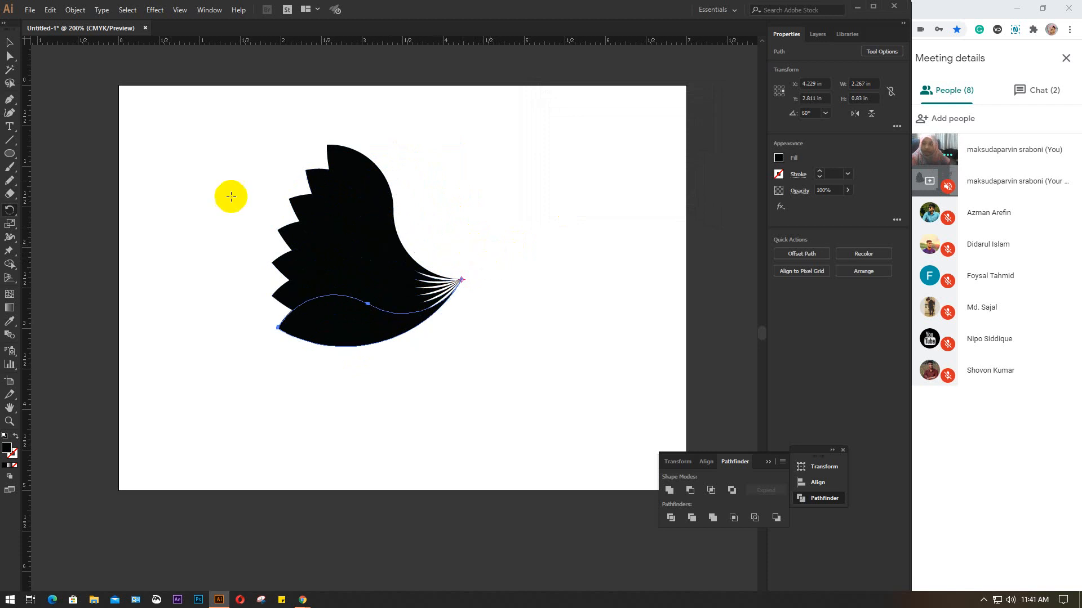
- Select all seven feathers of the wing and examine their overlapping outlines up close
left_click(10, 42)
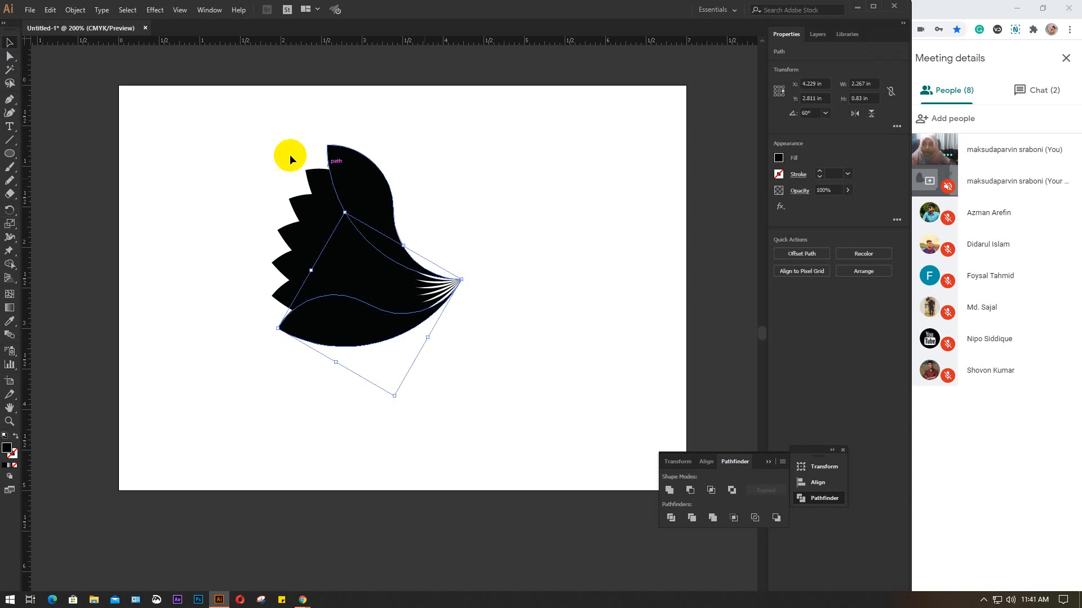
left_click(443, 188)
left_click_drag(241, 133, 490, 422)
scroll(387, 259, "up", 2)
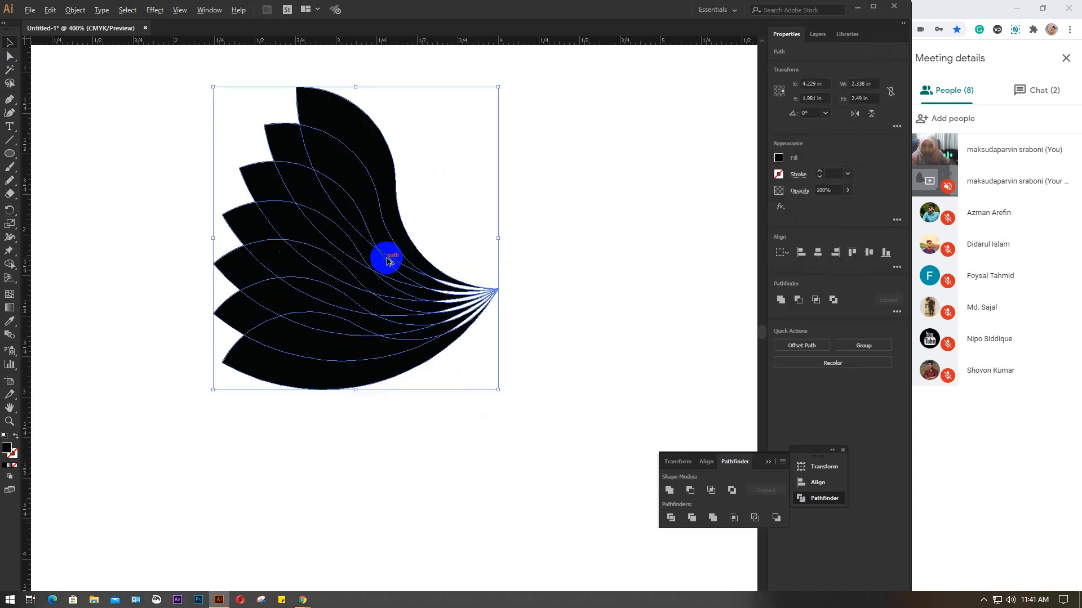
left_click_drag(390, 187, 444, 281)
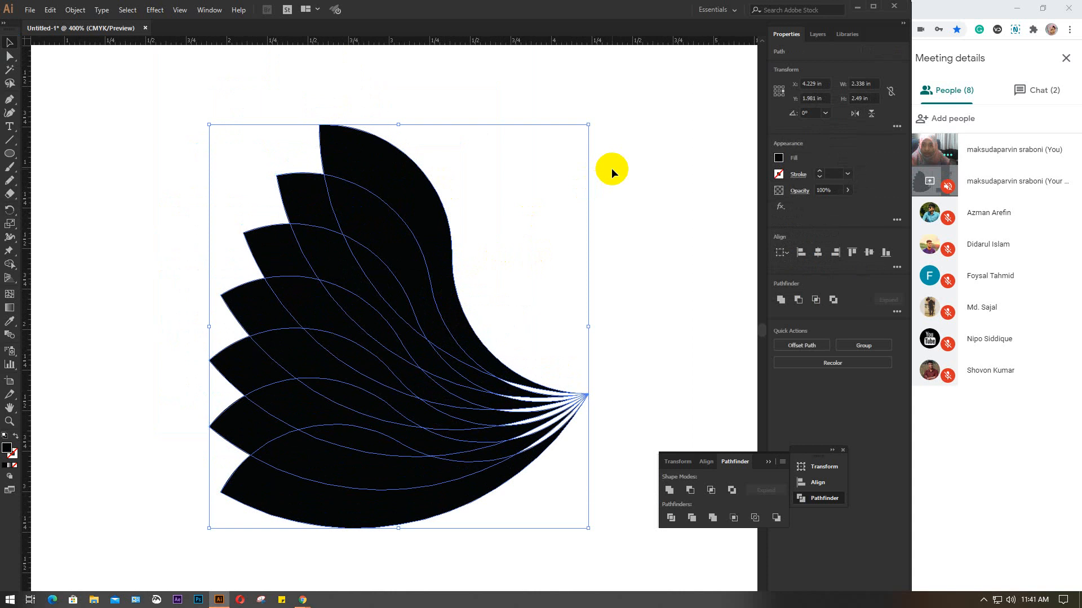
- Fill the second feather from the top with the very dark gray swatch of the grays group
left_click(364, 169)
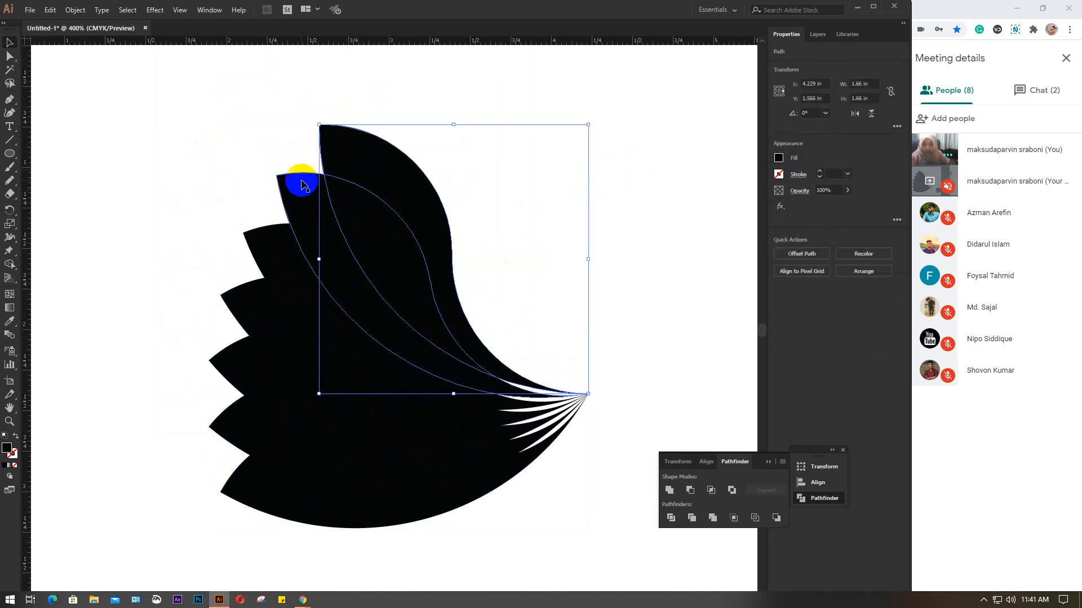
left_click(302, 181)
left_click(778, 159)
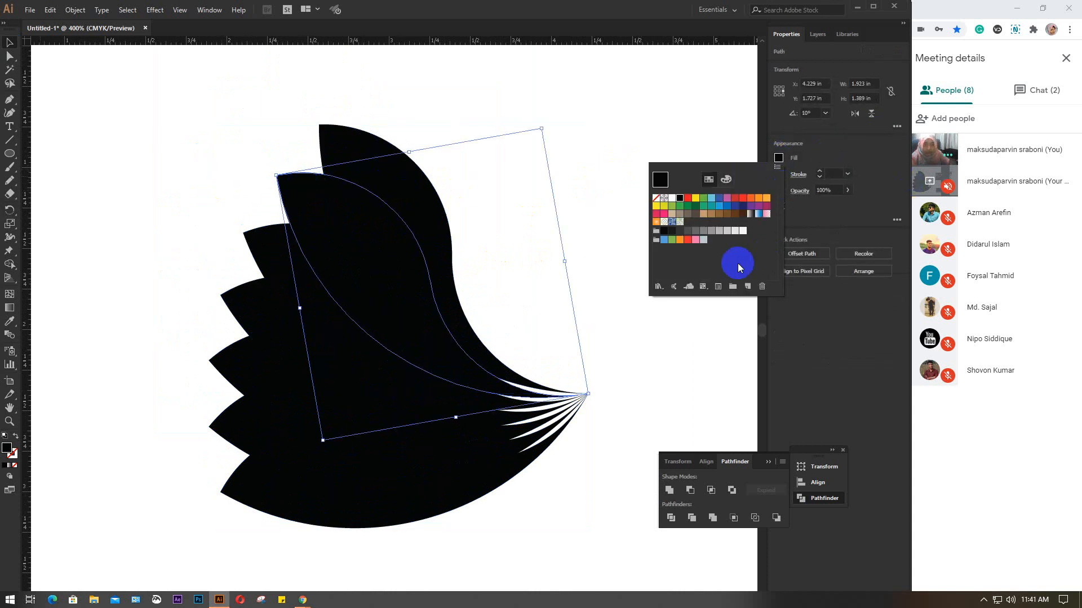
left_click(675, 233)
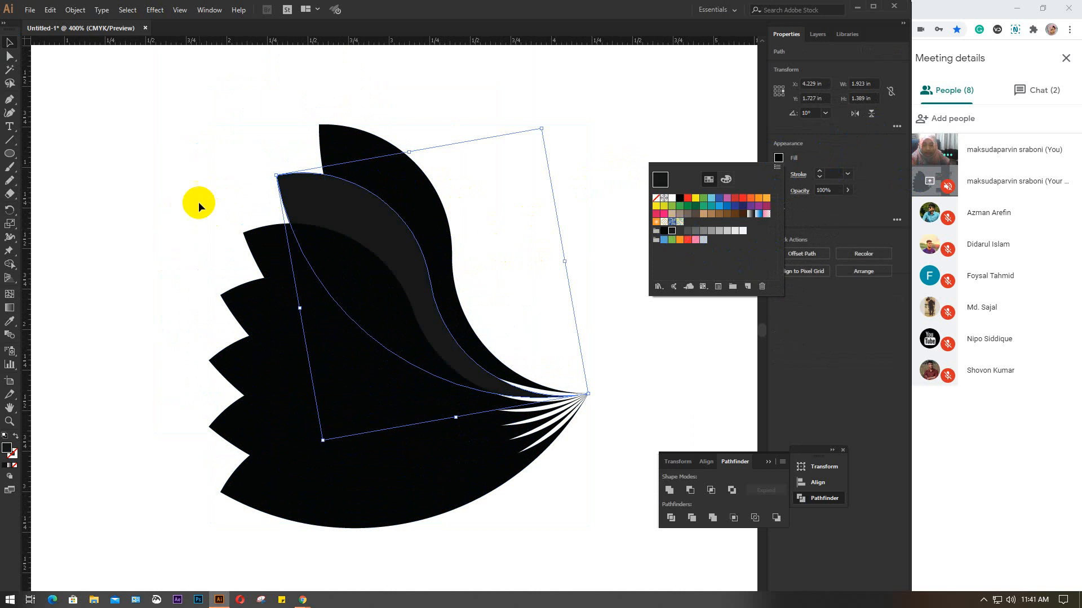
- Fill the third feather from the top with the dark gray third swatch of the grays group
left_click(282, 231)
left_click(337, 241)
left_click(779, 166)
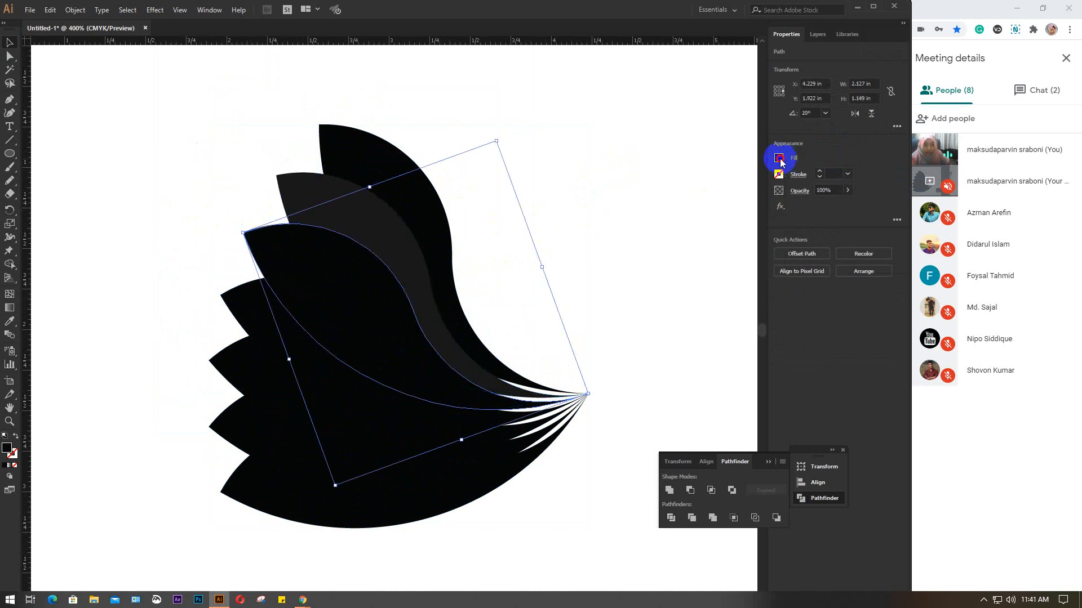
left_click(780, 158)
left_click(685, 234)
- Fill the fourth feather from the top with the slightly lighter fourth swatch of the grays group
left_click(258, 314)
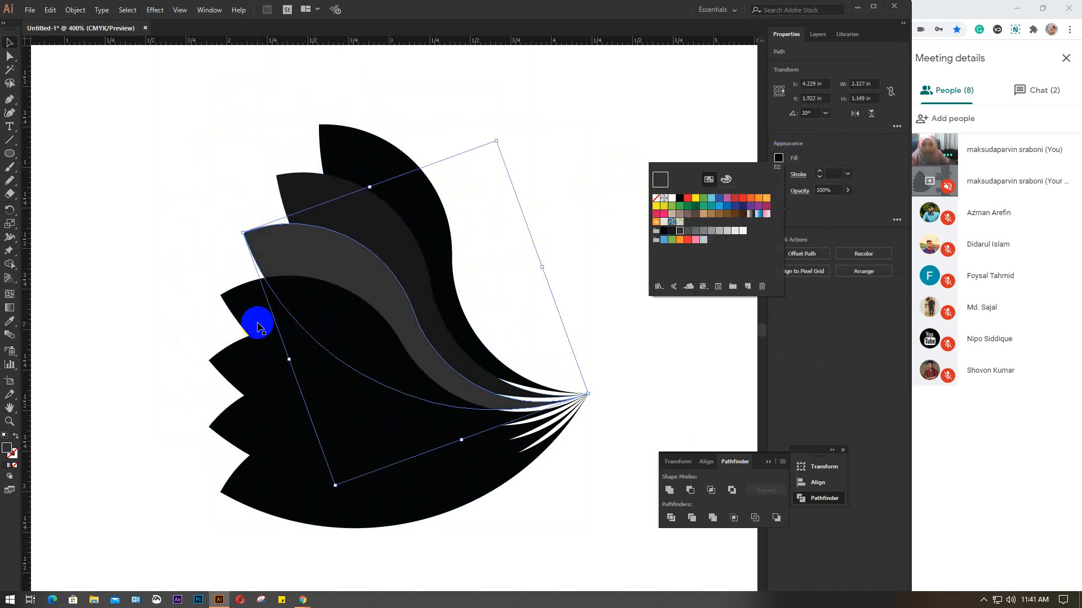
left_click(258, 314)
left_click(780, 159)
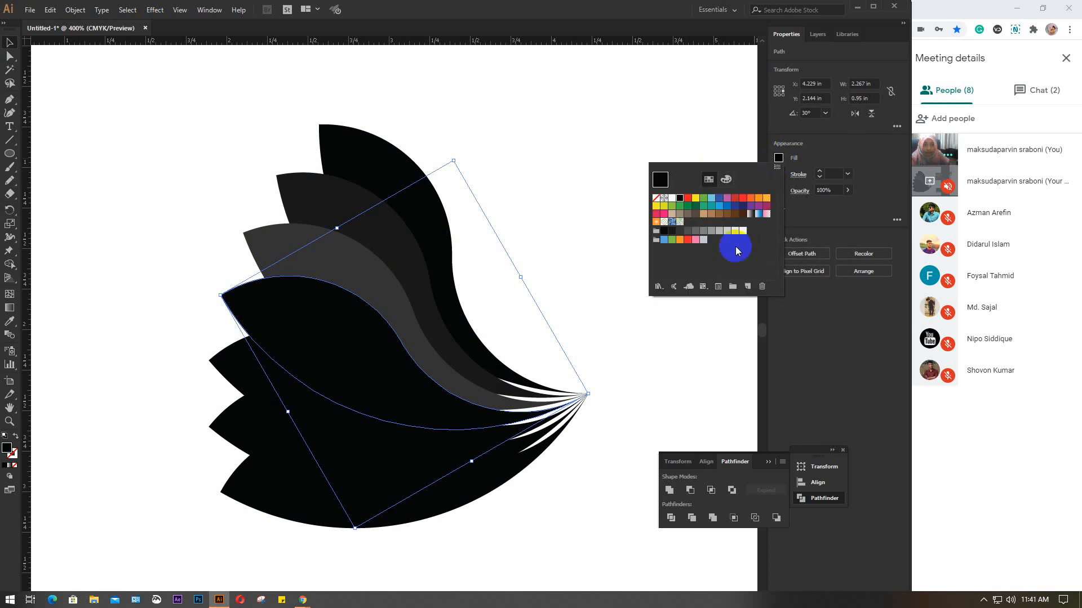
left_click(689, 232)
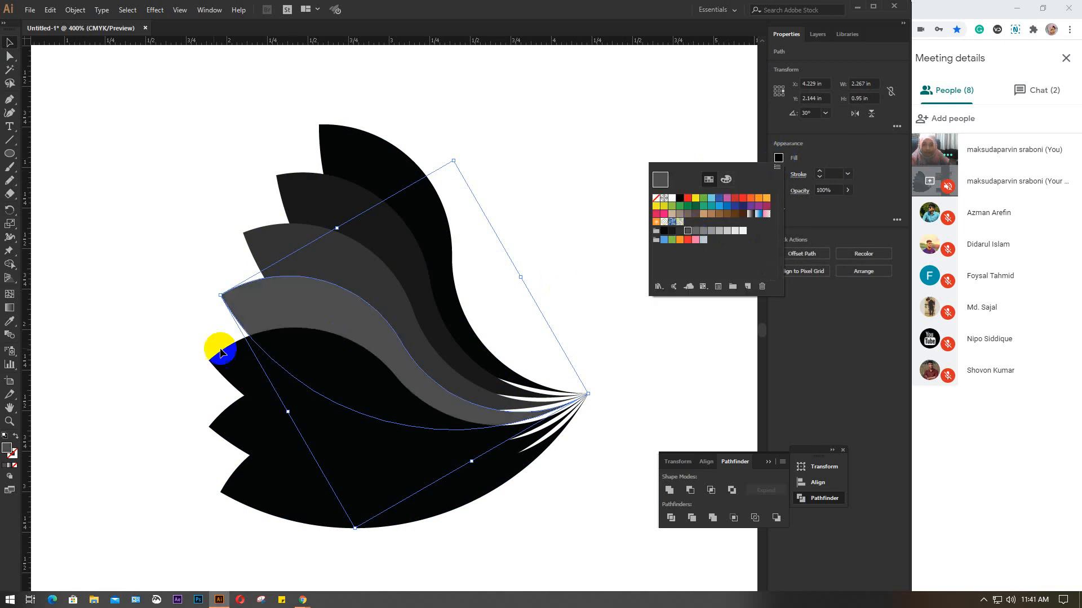
- Fill the fifth feather from the top with the medium gray fifth swatch of the grays group
left_click(225, 360)
left_click(241, 362)
left_click(779, 158)
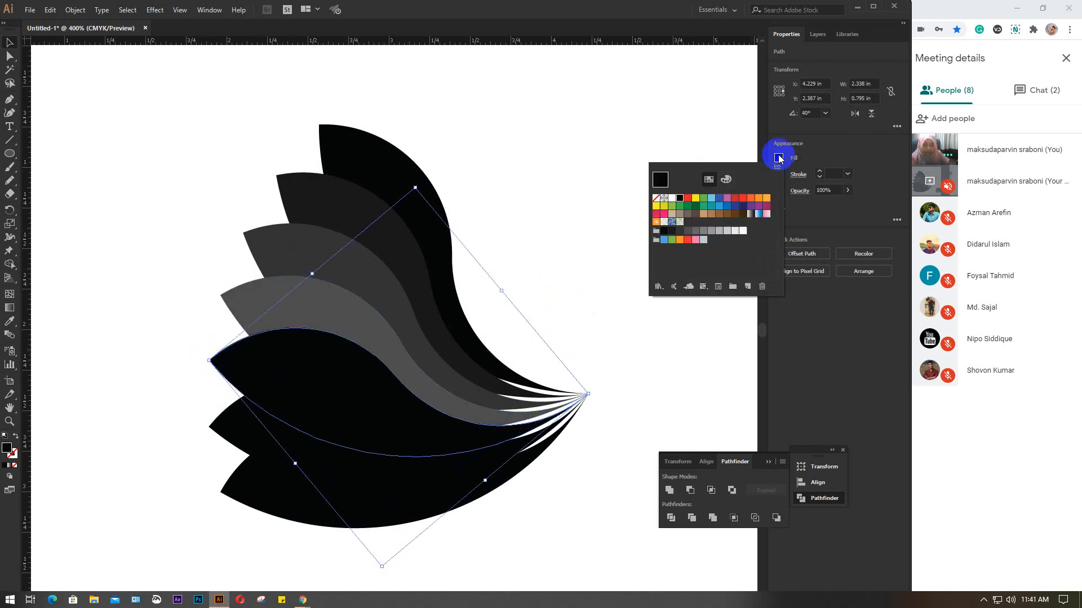
left_click(696, 232)
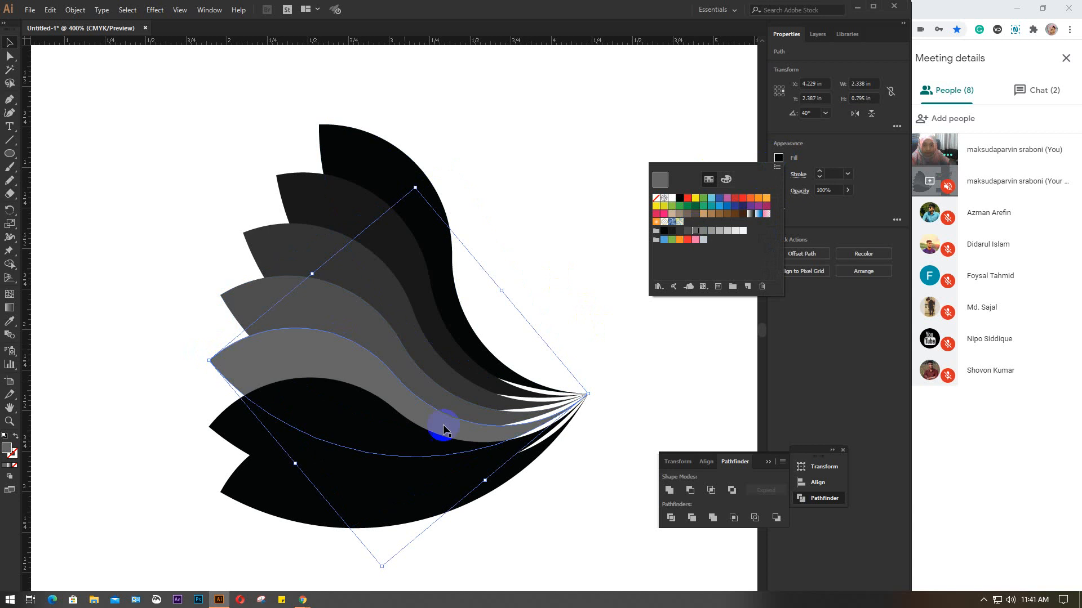
- Fill the sixth feather from the top with the mid-gray sixth swatch of the grays group
left_click(234, 427)
left_click(235, 426)
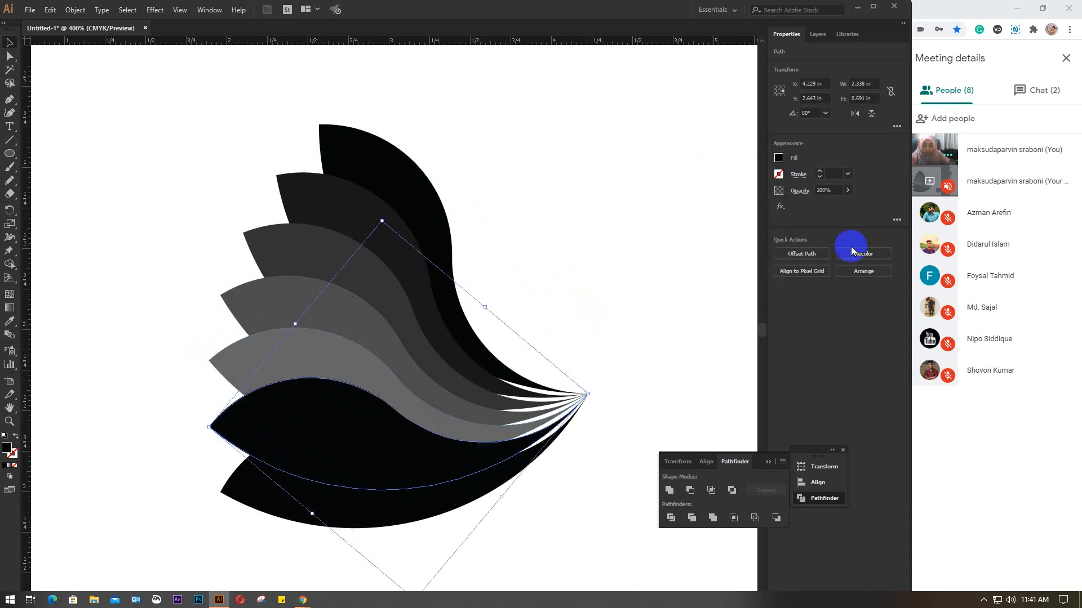
left_click(779, 158)
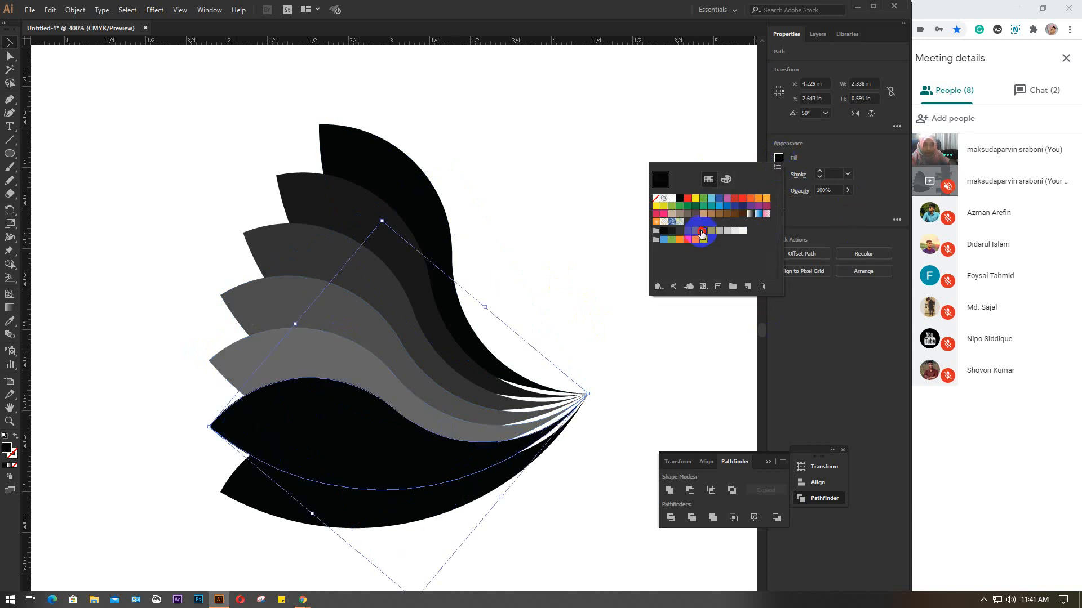
left_click(701, 233)
- Fill the bottom feather with the light gray eighth swatch of the grays group and deselect it
left_click(258, 495)
left_click(782, 175)
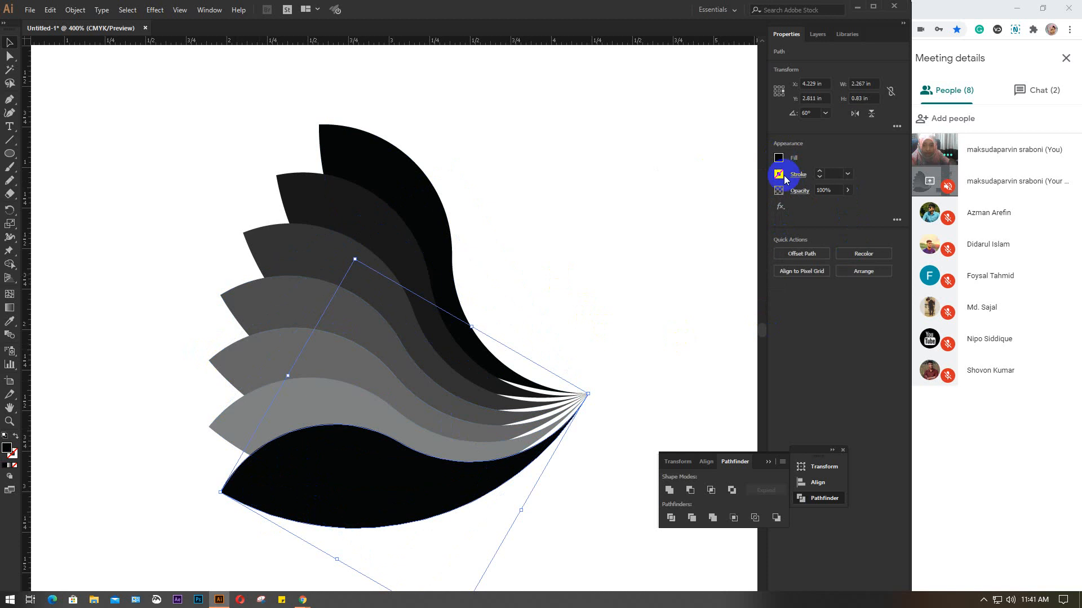
left_click(778, 157)
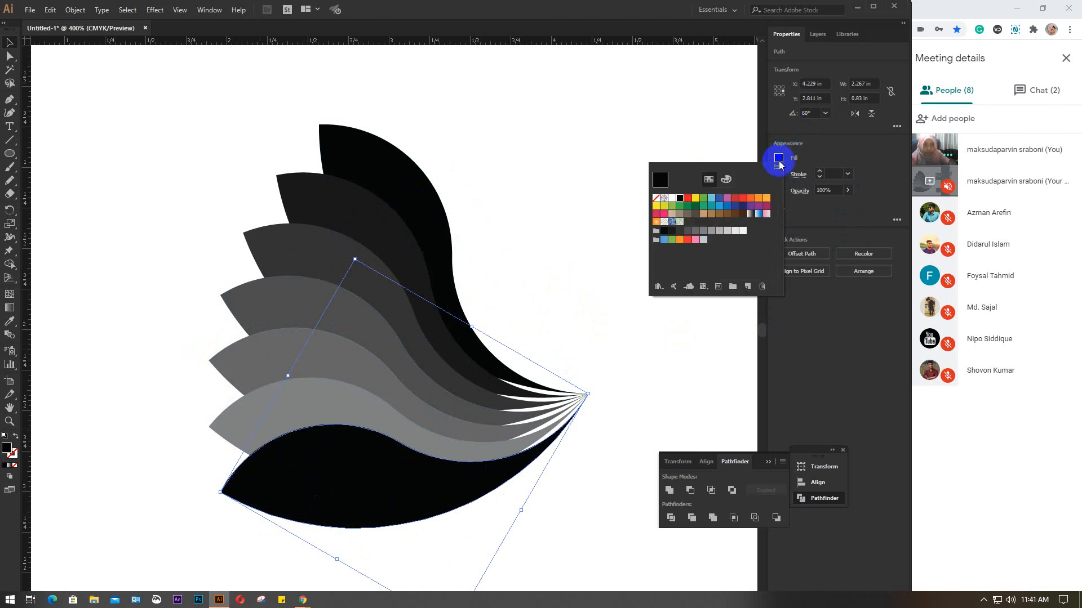
left_click(711, 233)
left_click(720, 231)
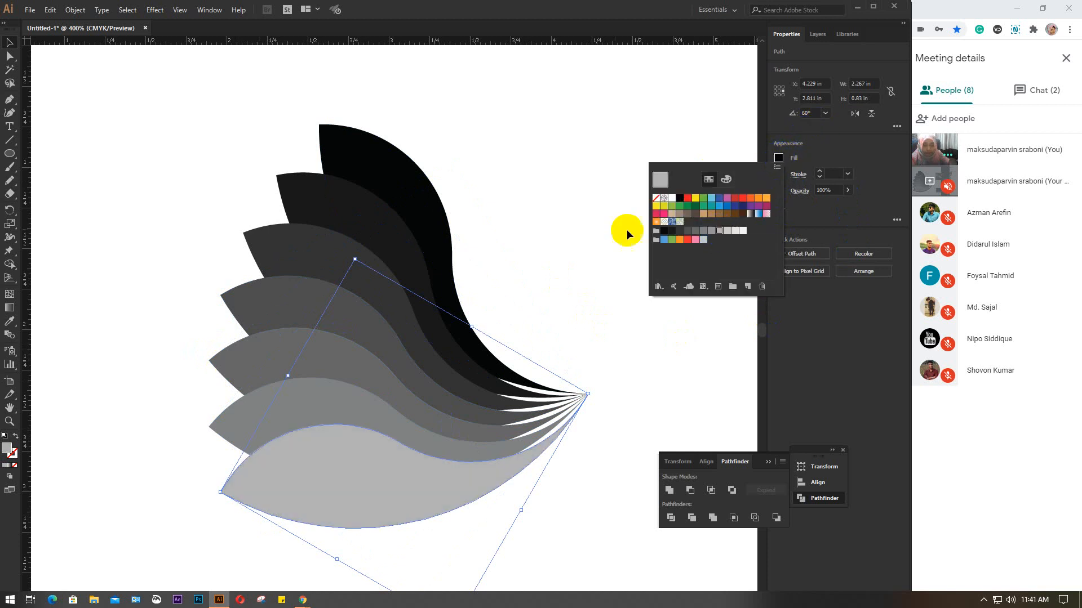
left_click(573, 205)
- Select all seven feathers of the wing and split them along their overlaps with the Divide pathfinder
key("ctrl+minus")
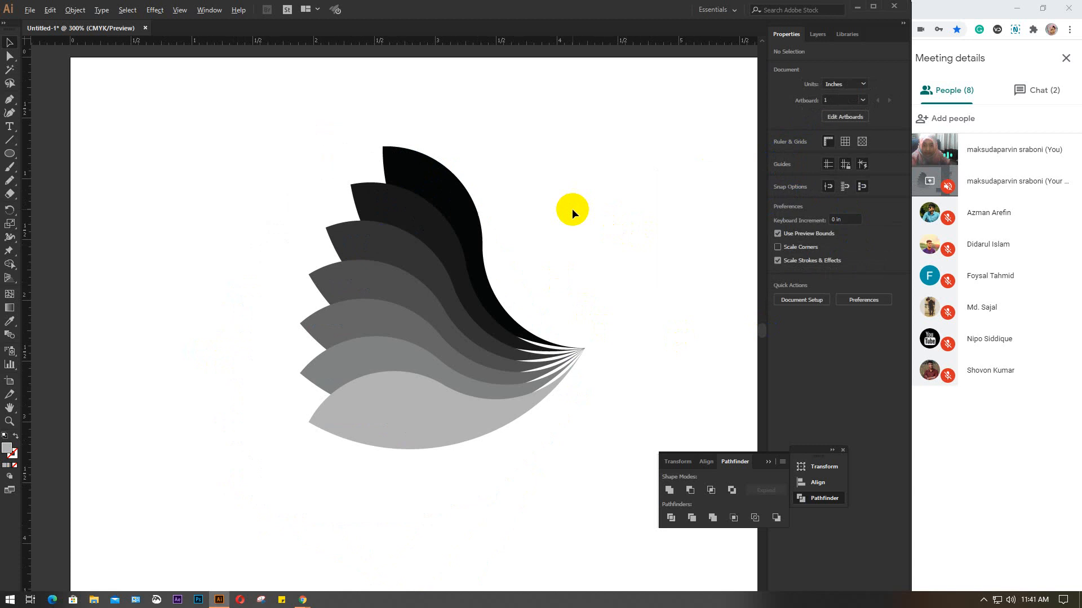
left_click_drag(594, 272, 495, 244)
left_click_drag(181, 133, 476, 461)
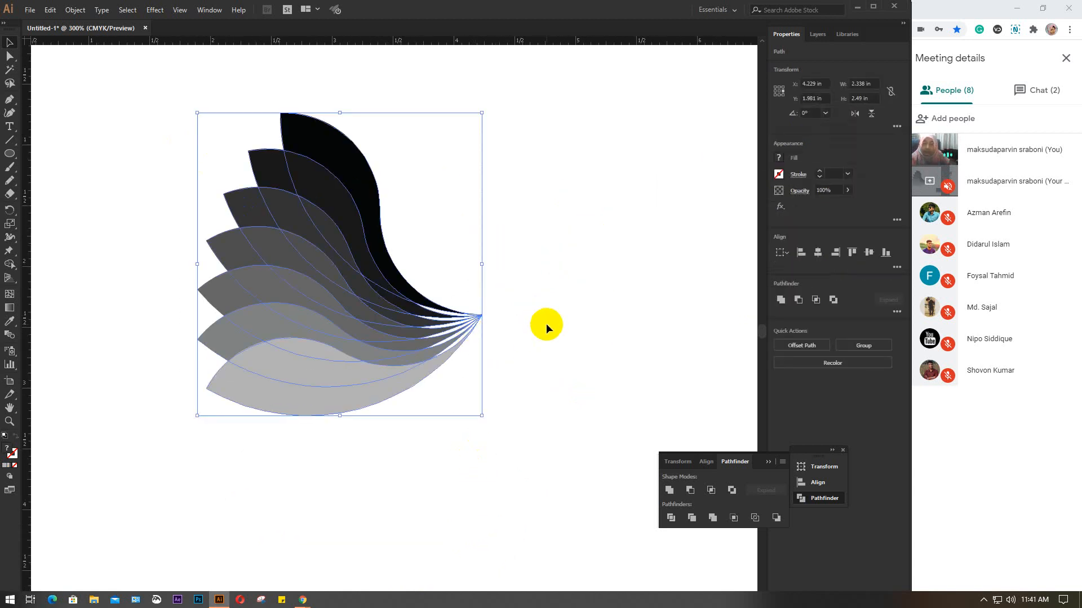
left_click_drag(151, 97, 451, 472)
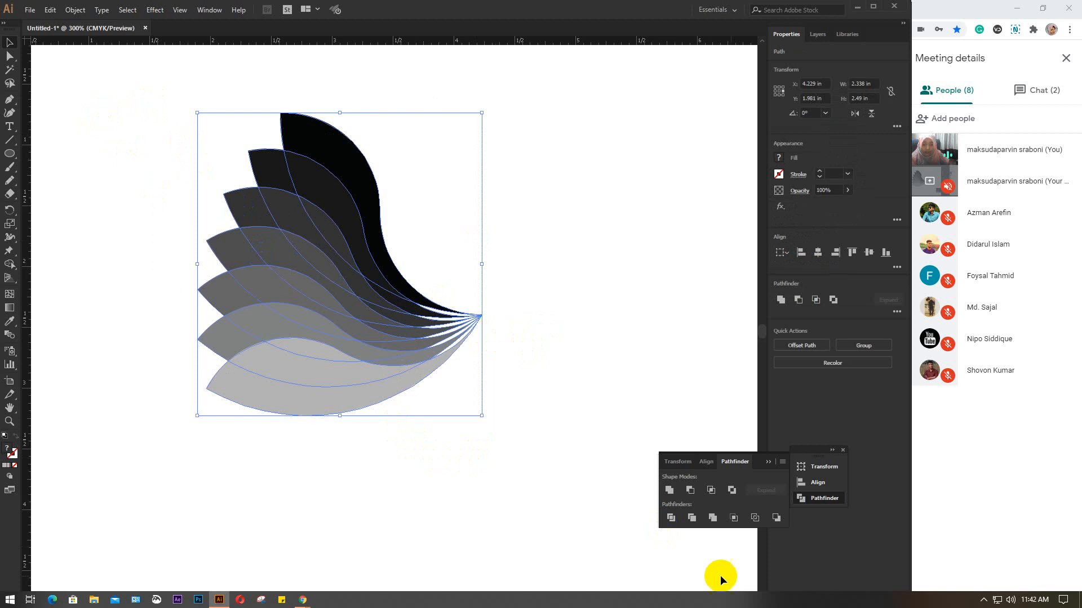
left_click(669, 519)
- Ungroup the divided wing into separate pieces and clear the selection
left_click(342, 249)
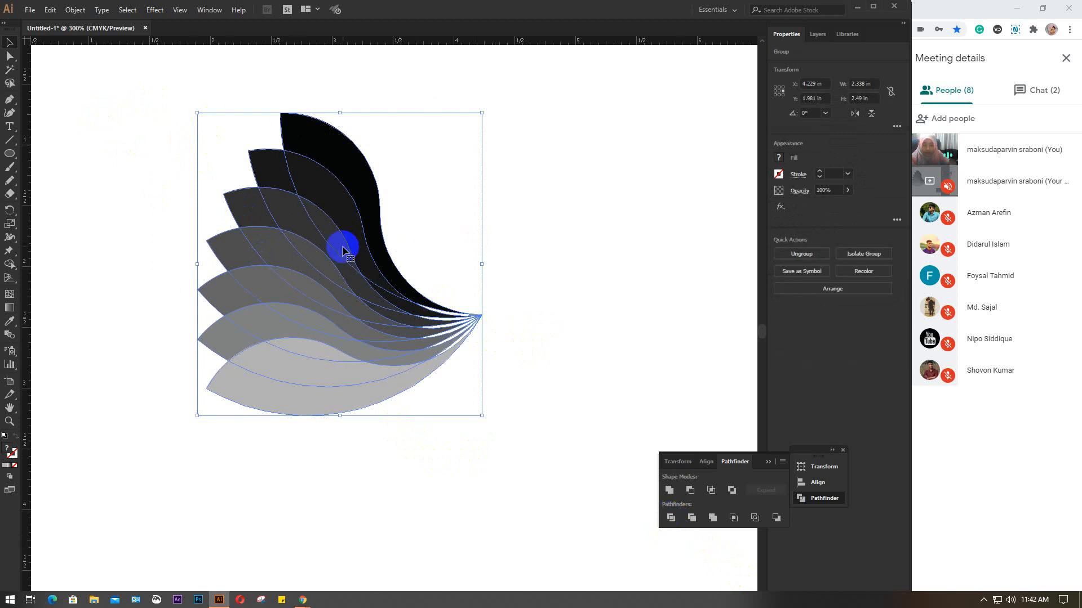
key("a")
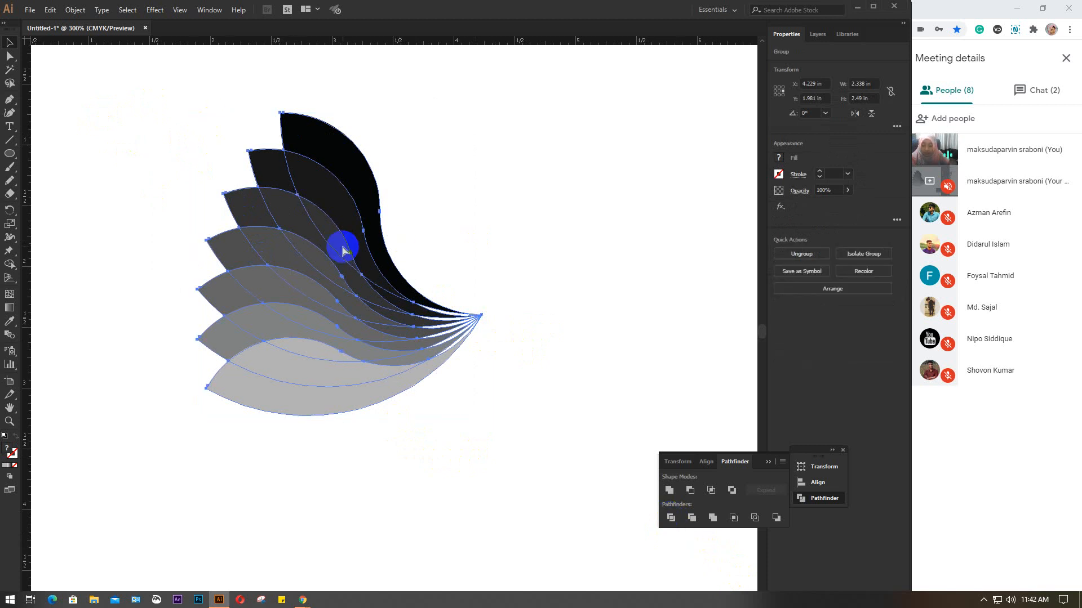
key("ctrl+shift+g")
left_click(535, 195)
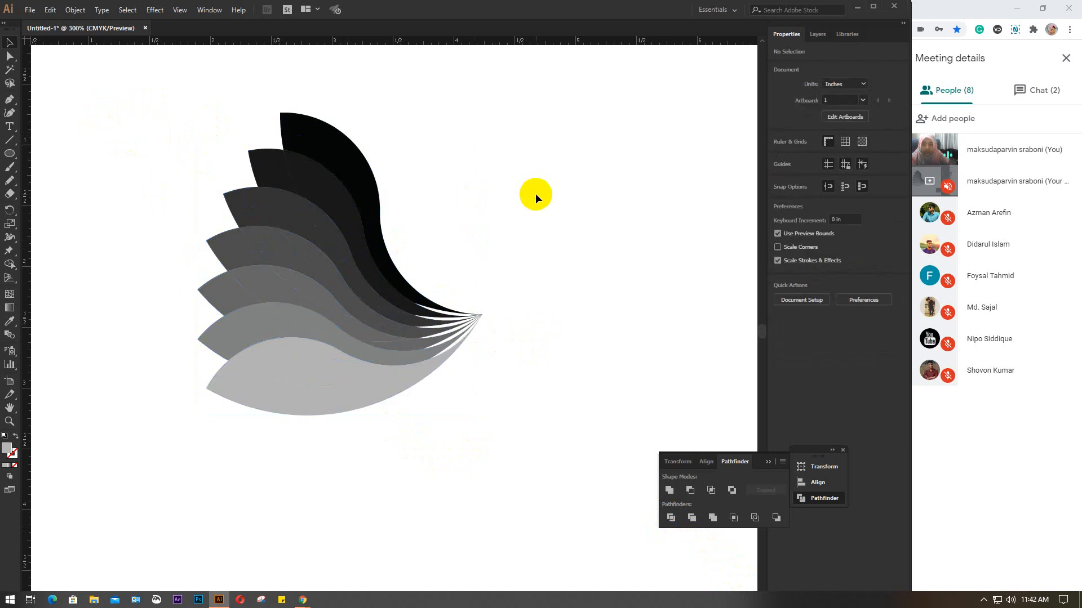
- Select individual pieces of the upper feathers to examine how the overlaps divide each feather
left_click(346, 159)
left_click(327, 184)
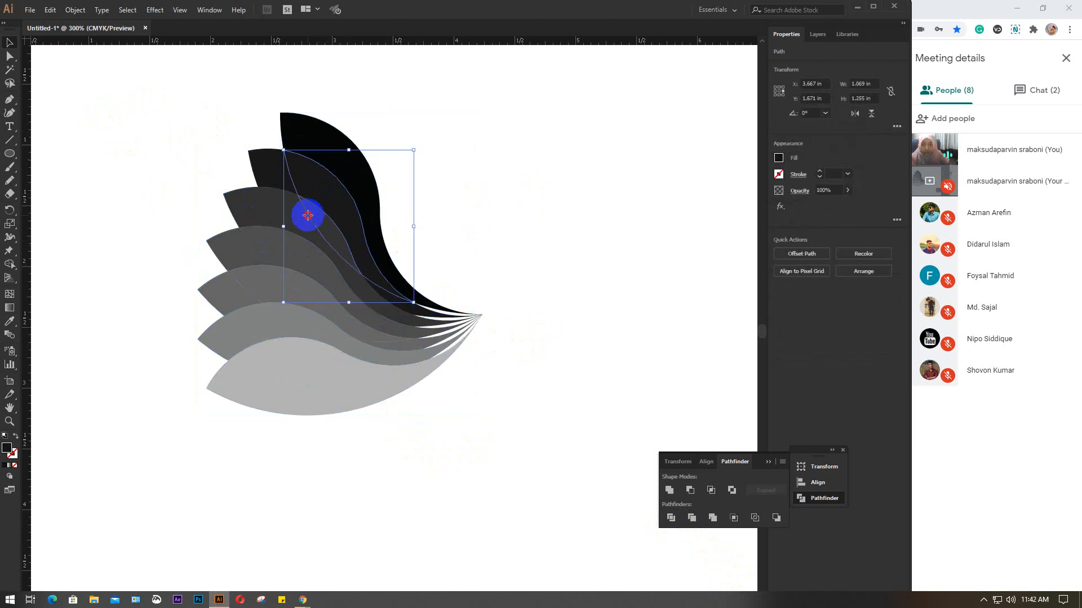
left_click(310, 218)
left_click(277, 171)
left_click(287, 210)
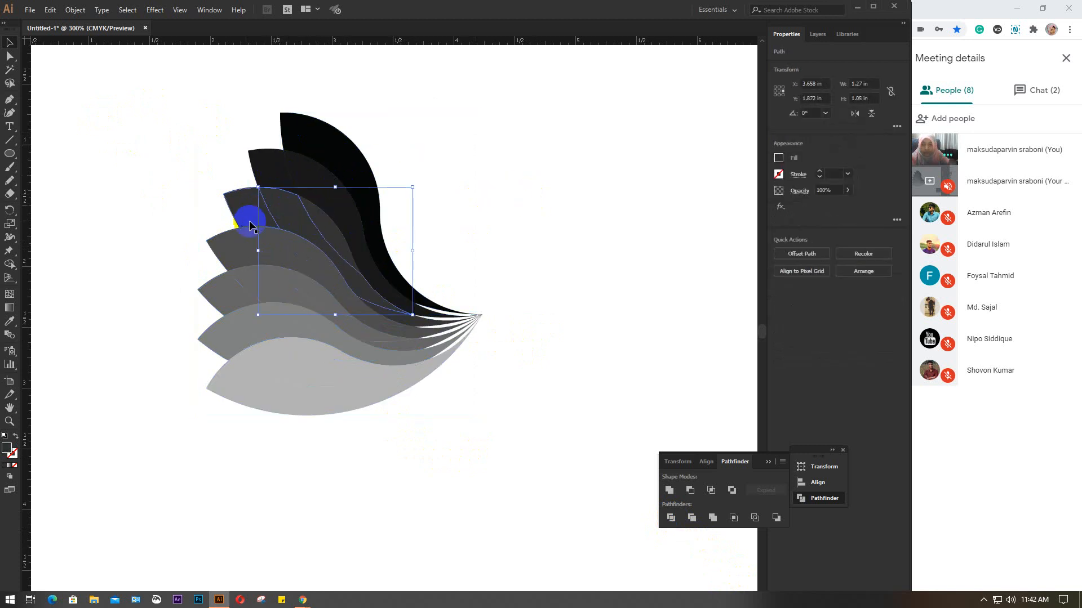
left_click(237, 216)
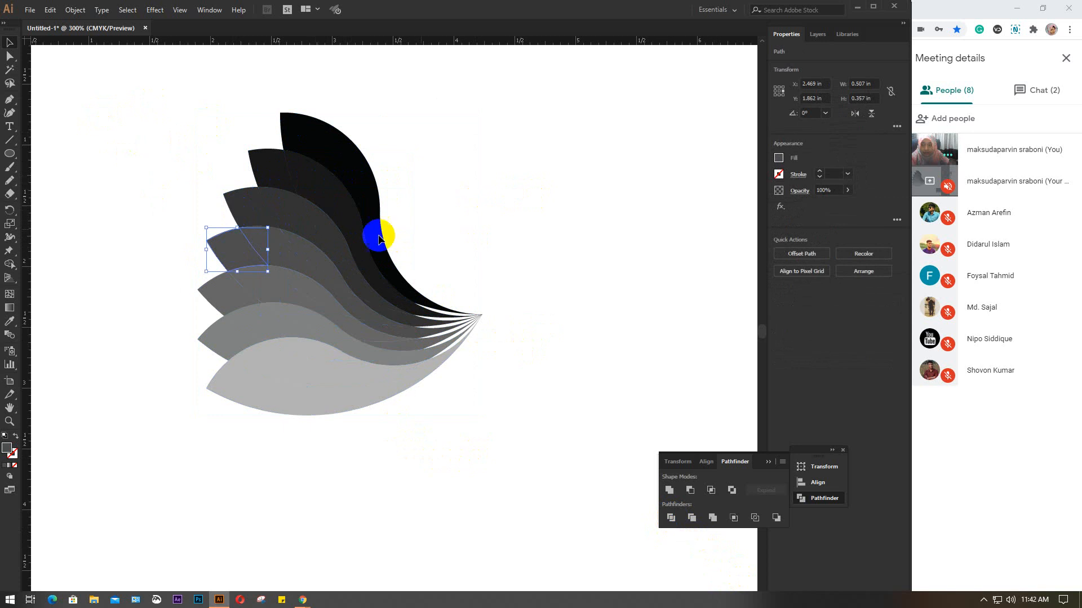
left_click(479, 209)
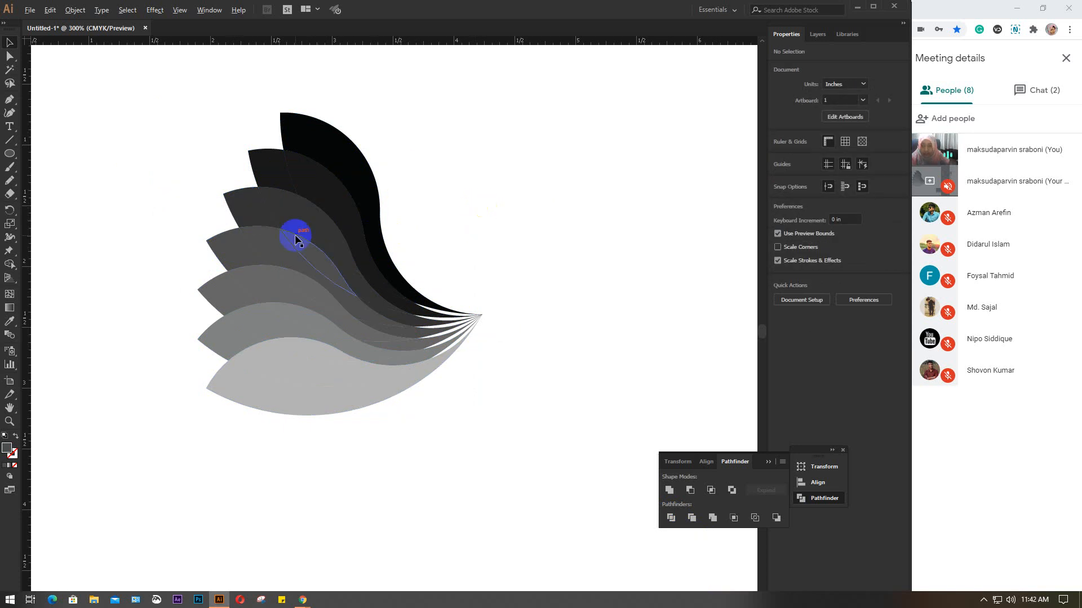
scroll(295, 235, "up", 1)
left_click_drag(445, 176, 484, 196)
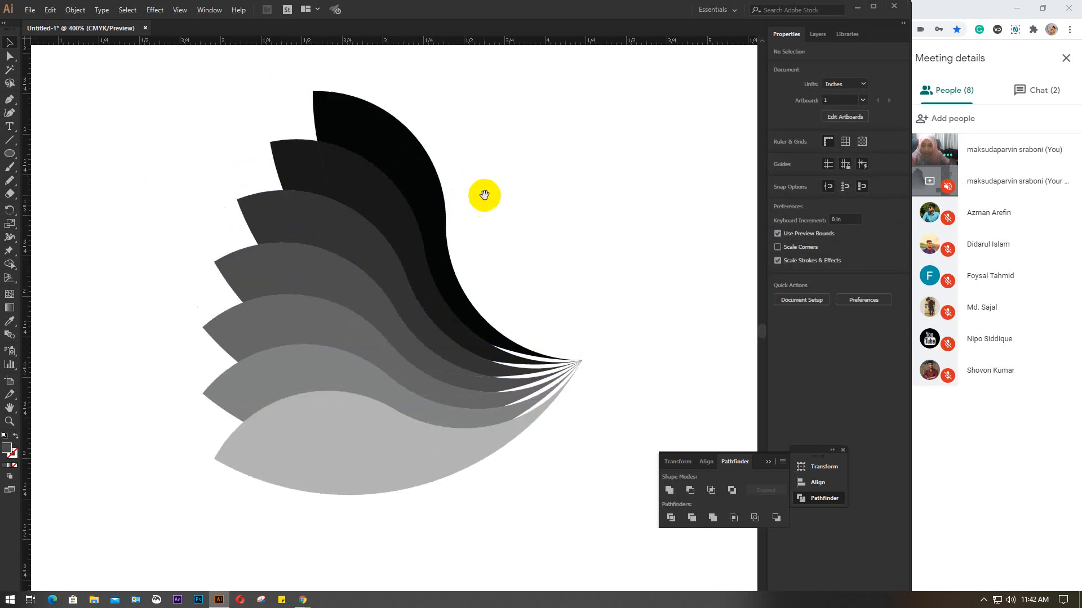
left_click(353, 186)
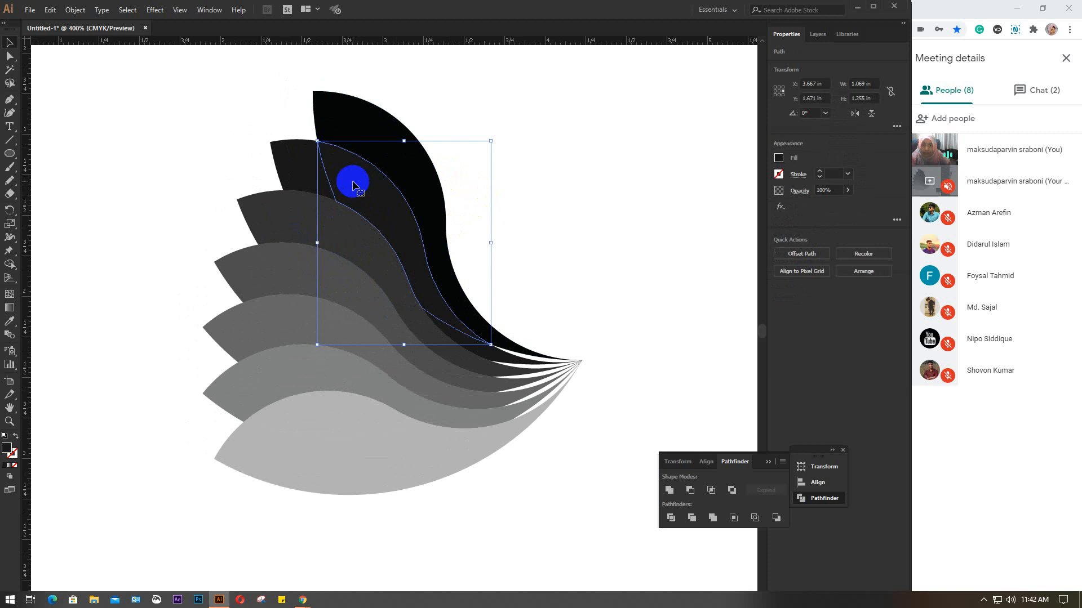
left_click(343, 118)
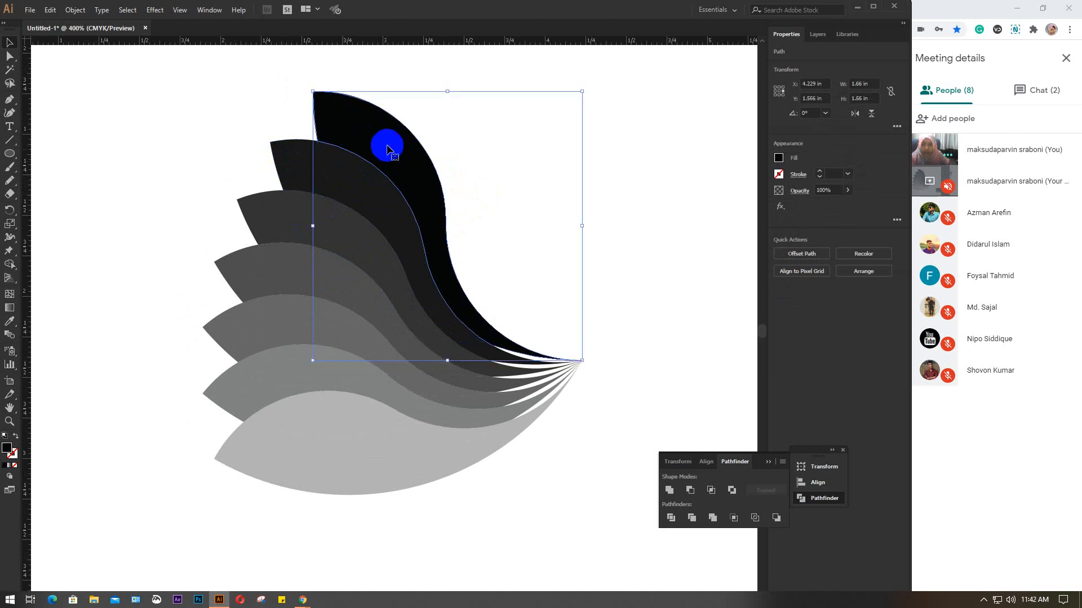
left_click(357, 193)
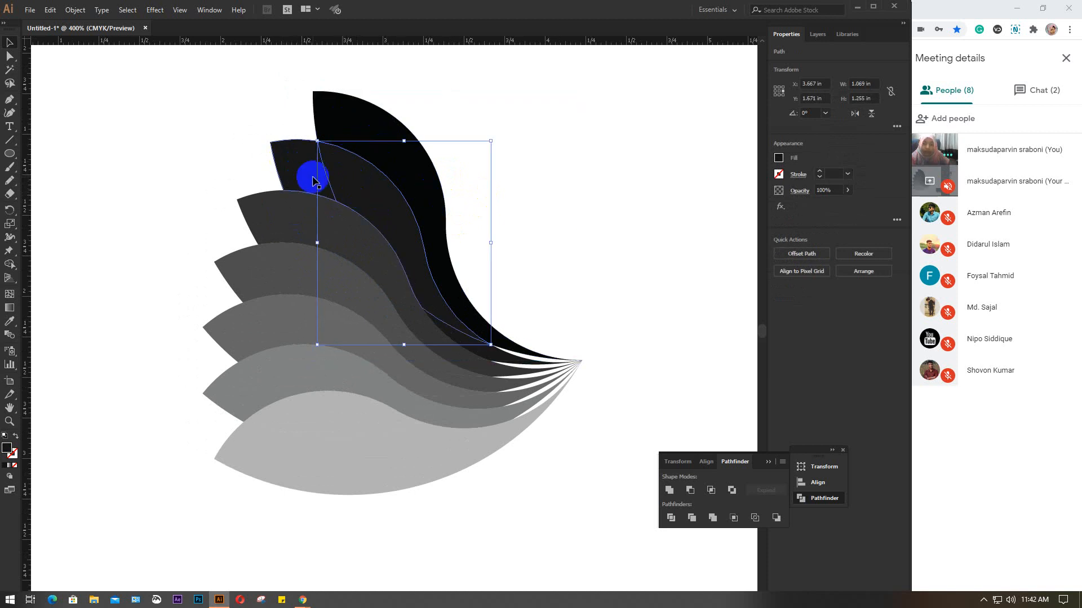
left_click(292, 161, "shift")
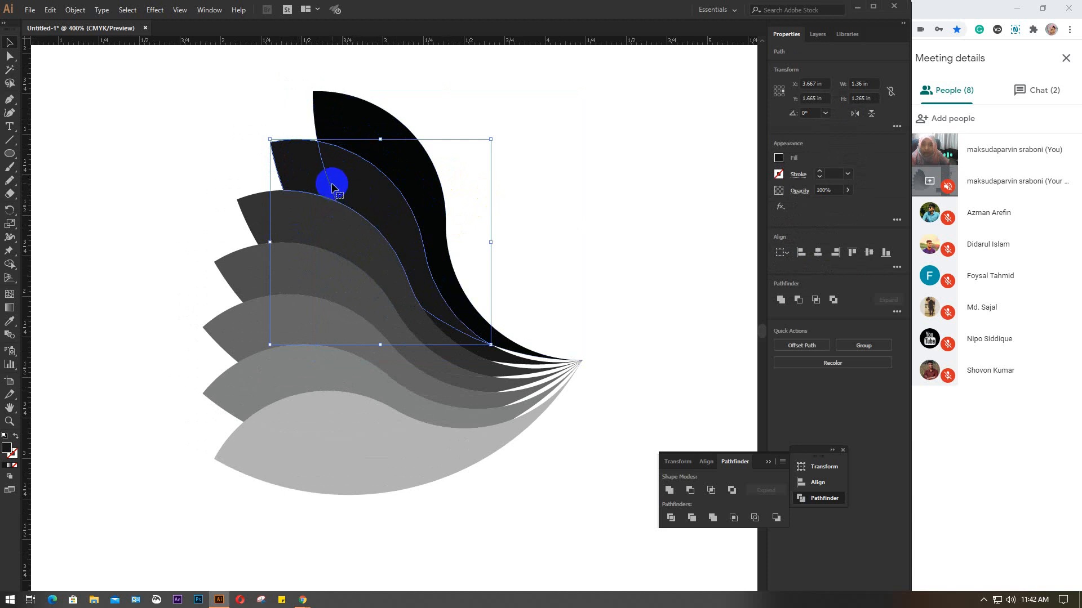
left_click(572, 137)
- Fill the outer tip piece of the second feather from the top with the bright red swatch
left_click(278, 156)
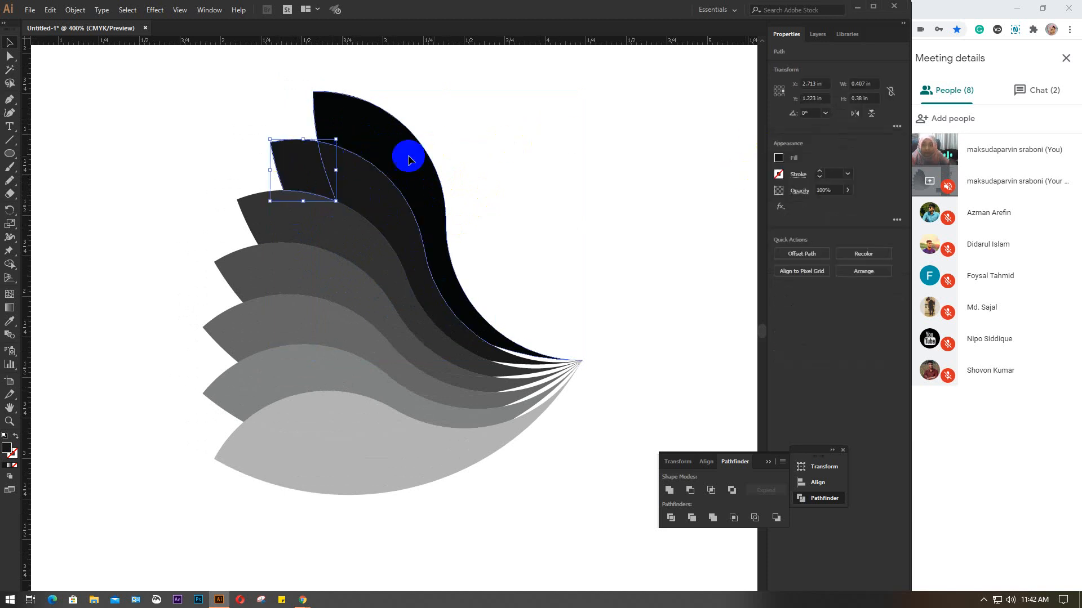
left_click(778, 158)
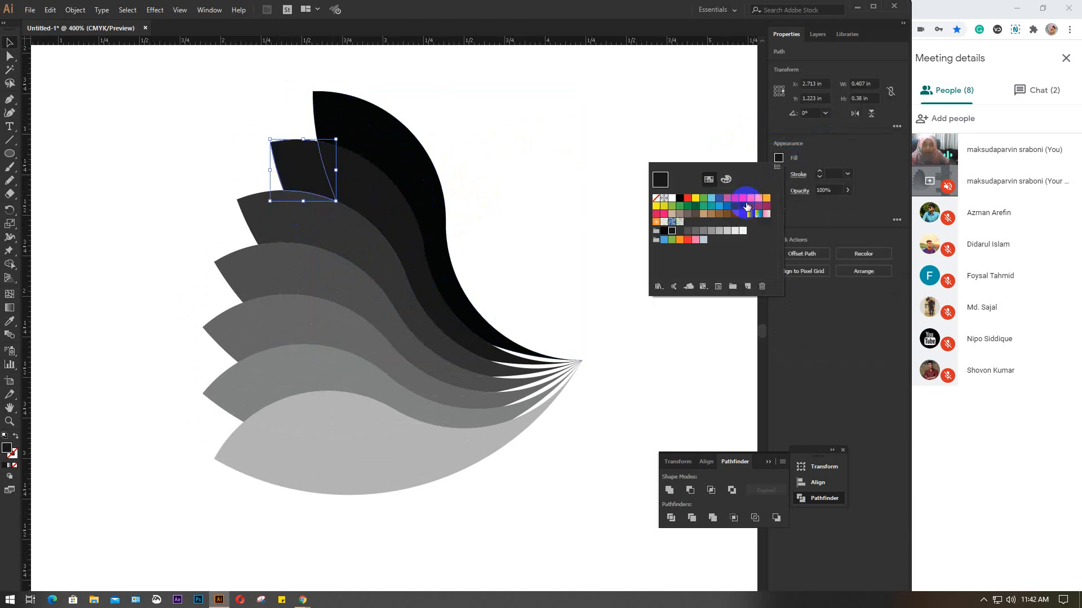
left_click(687, 199)
- Fill the top feather with the darker red swatch and deselect it
left_click(362, 101)
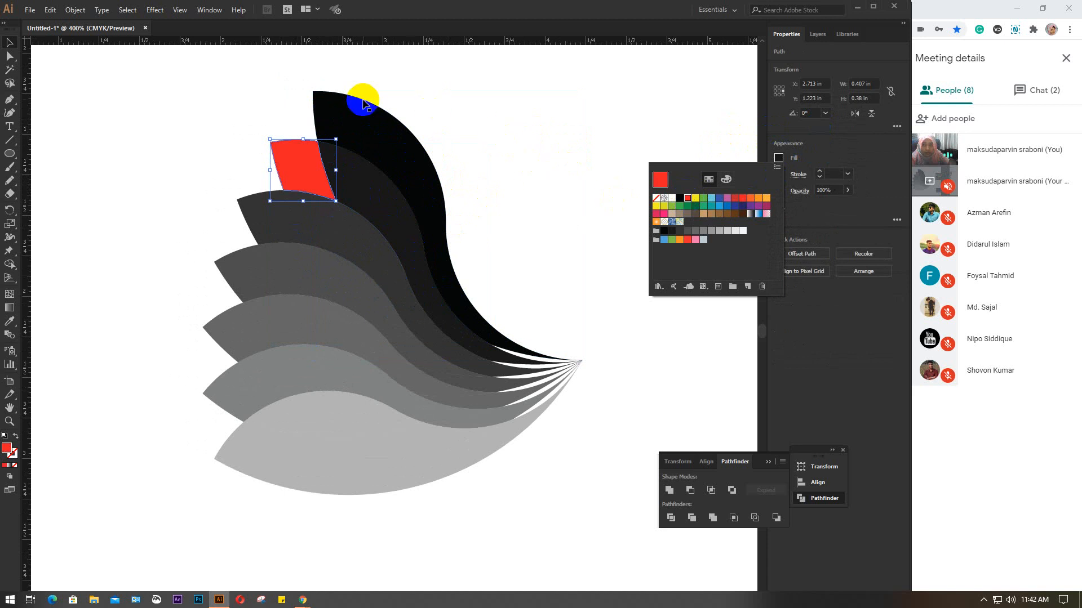
left_click(337, 107)
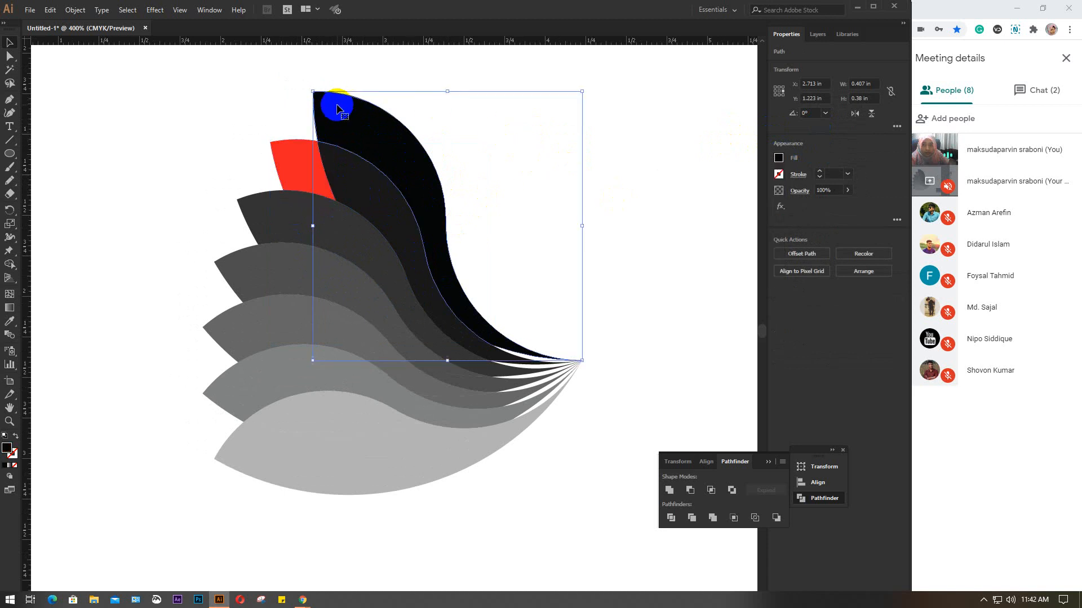
left_click(779, 158)
left_click(734, 198)
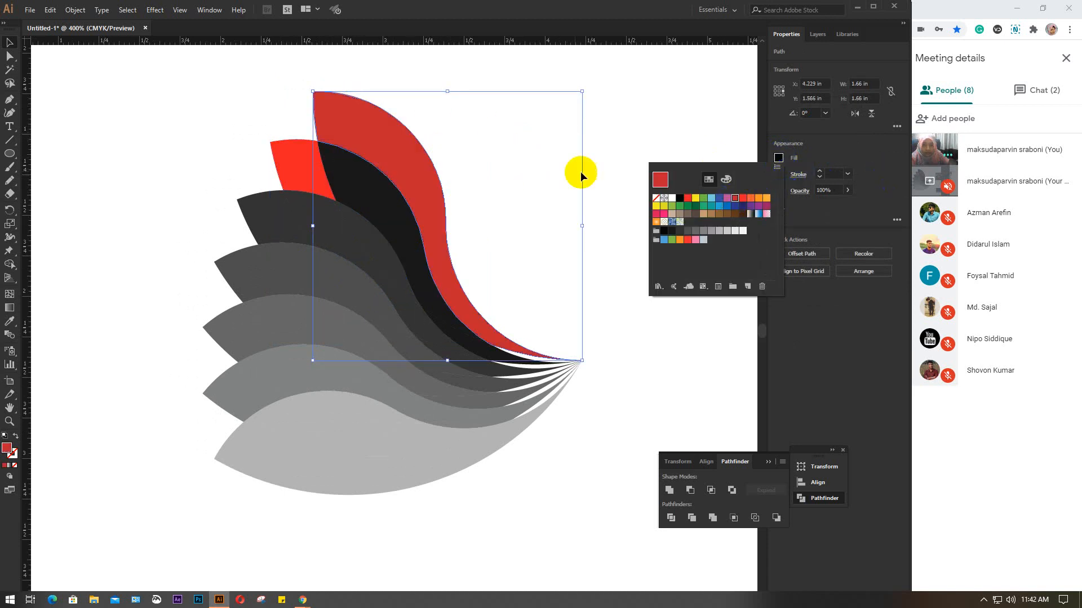
left_click(551, 162)
left_click(623, 133)
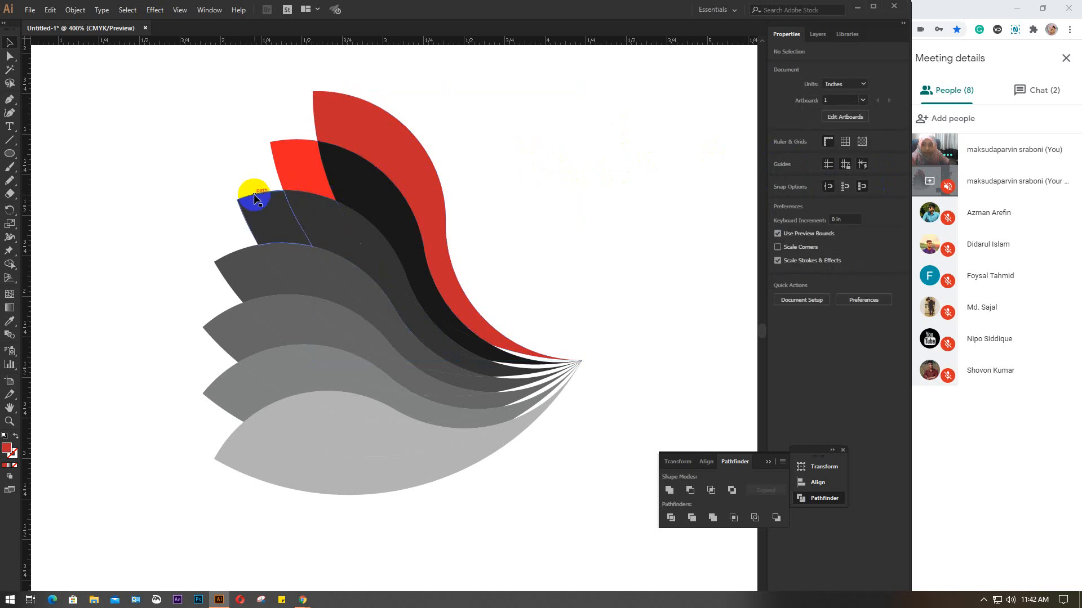
- Fill the outer tip piece of the third feather from the top with the crimson pink swatch
left_click(256, 217)
left_click(779, 158)
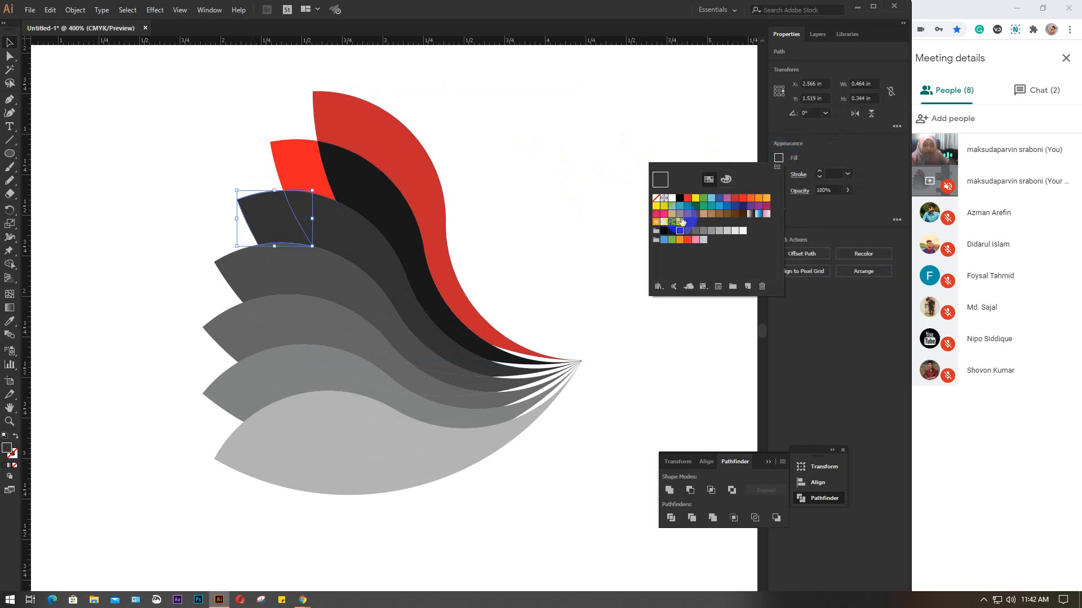
left_click(655, 214)
left_click(77, 248)
- Fill the outer tip piece of the fourth feather from the top with the medium blue swatch
left_click(222, 268)
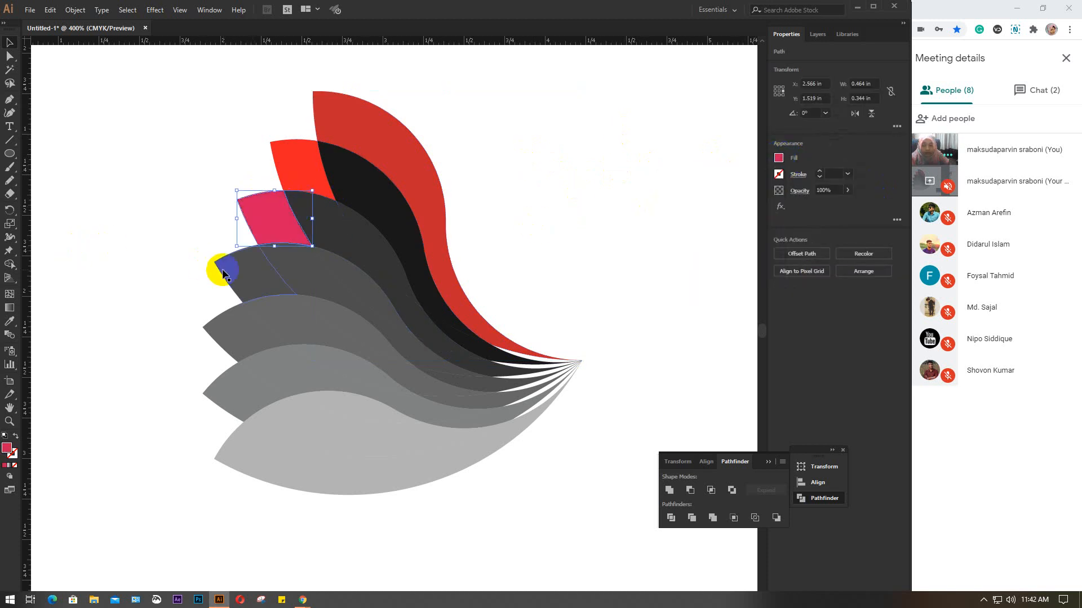
left_click(779, 158)
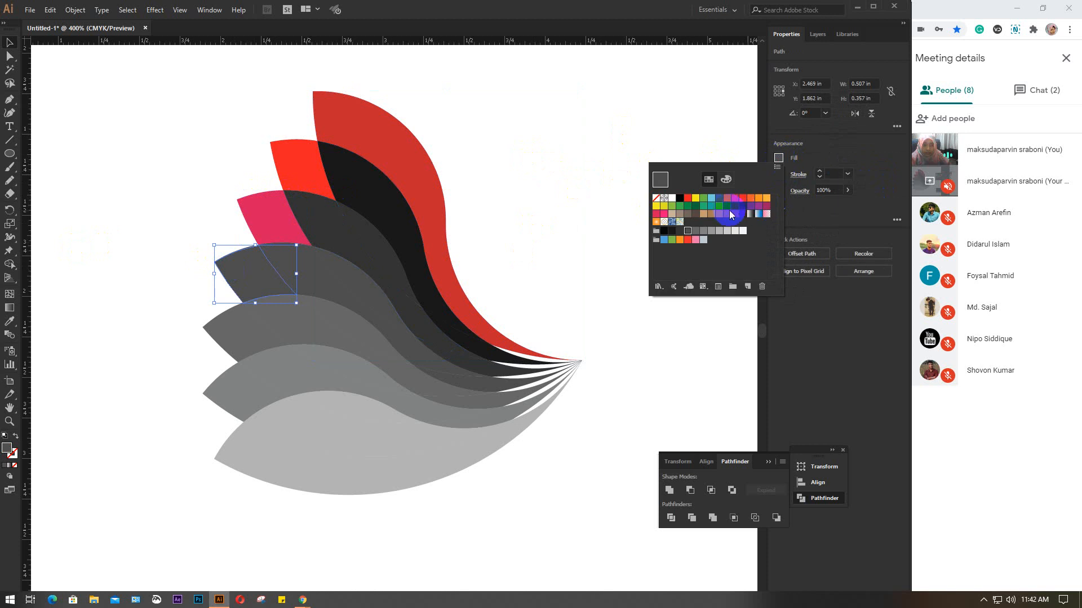
left_click(727, 206)
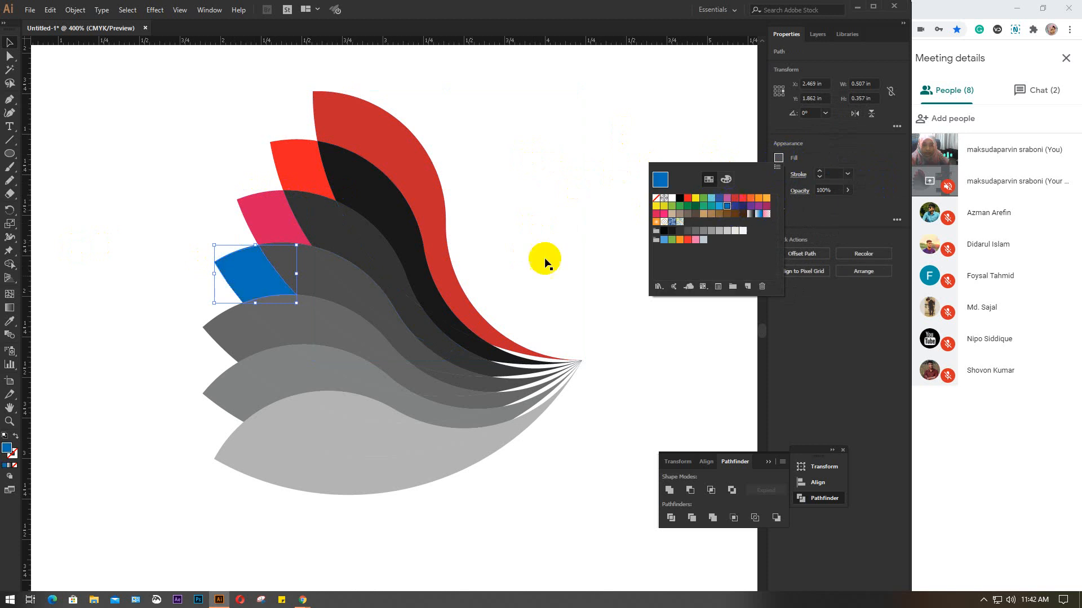
- Fill the outer tip piece of the fifth feather from the top with the orange swatch
left_click(238, 331)
left_click(238, 330)
left_click(778, 158)
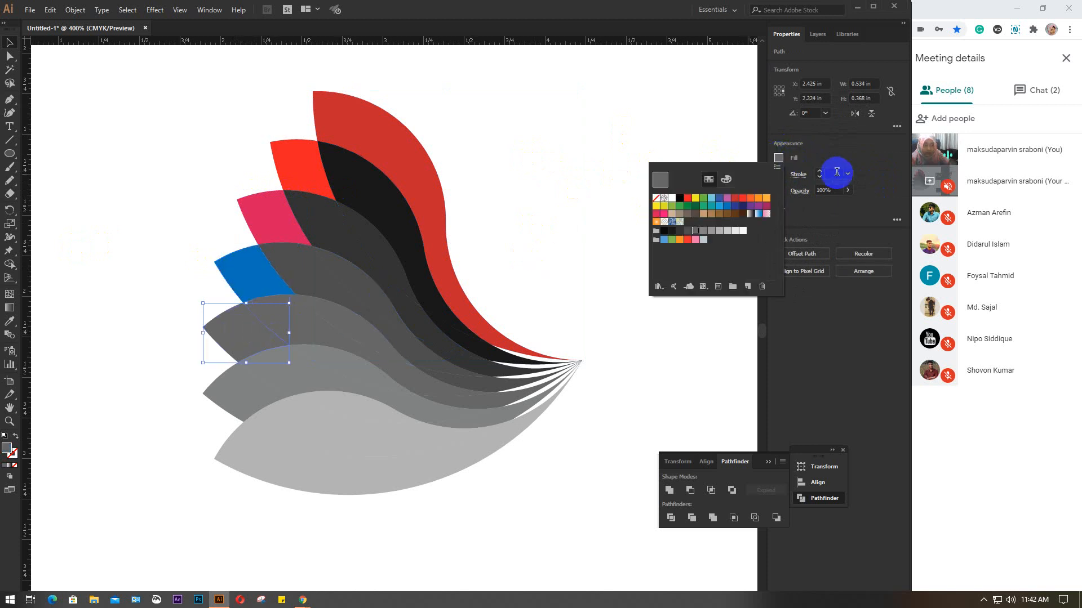
left_click(759, 198)
- Fill the outer tip piece of the sixth feather from the top with the dark green swatch
left_click(233, 381)
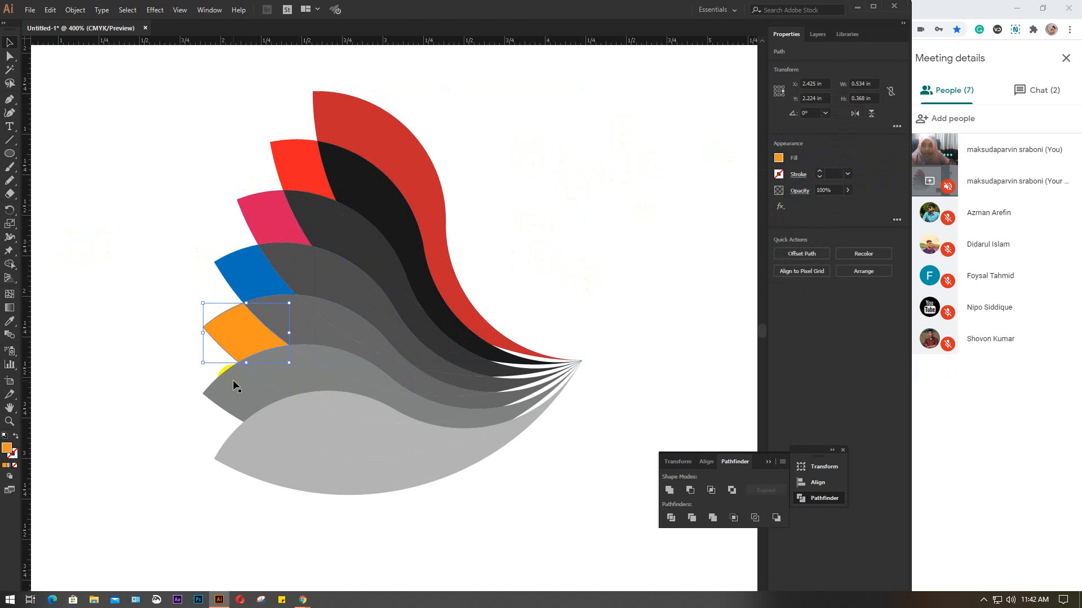
left_click(232, 380)
left_click(779, 158)
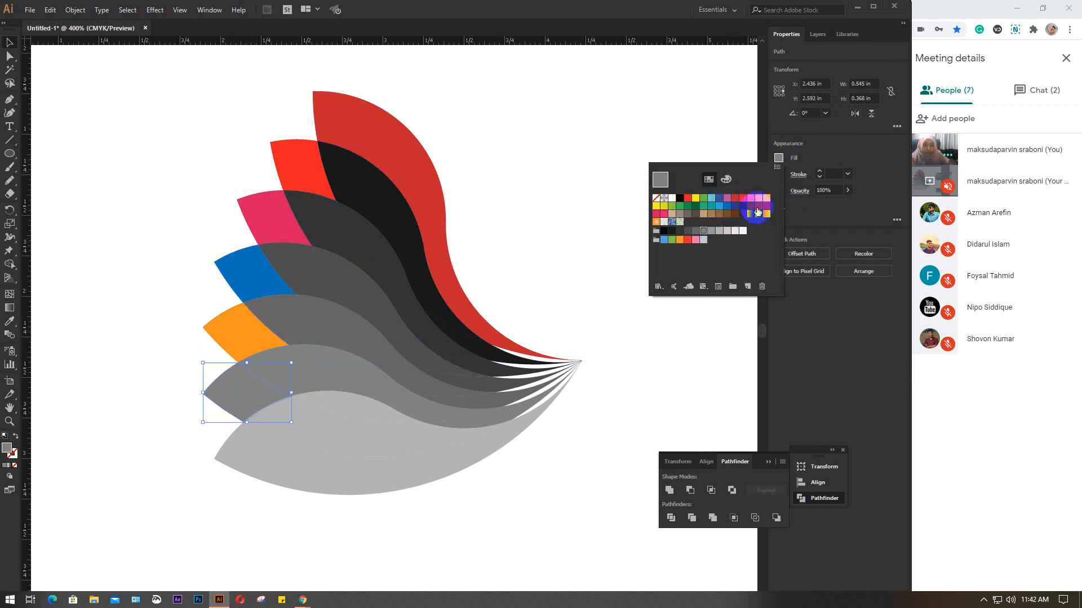
left_click(687, 206)
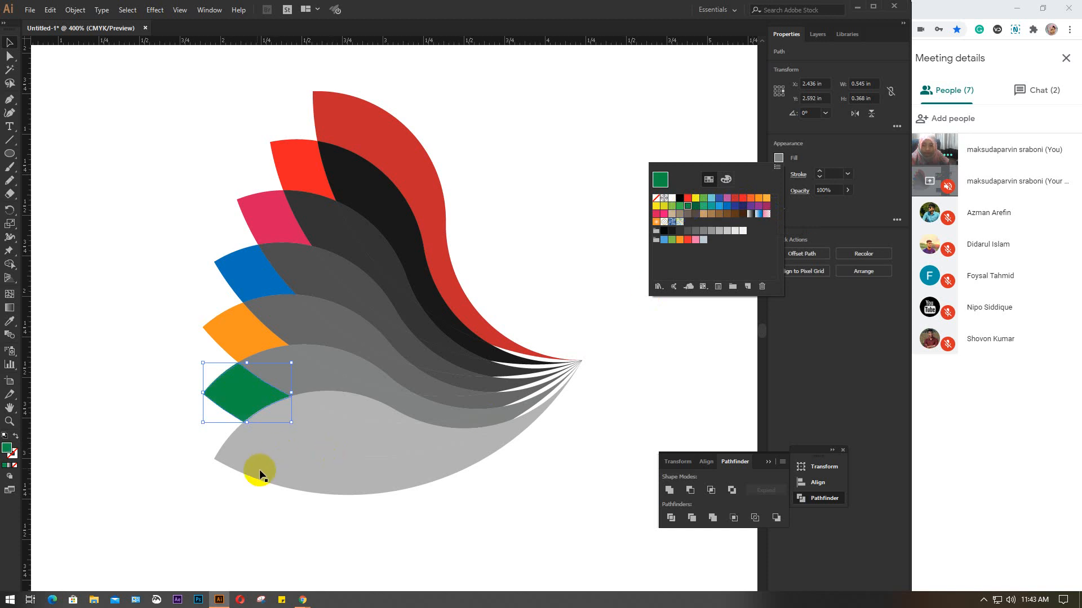
- Fill the long lower piece of the bottom feather with the tan swatch and deselect it
left_click(235, 453)
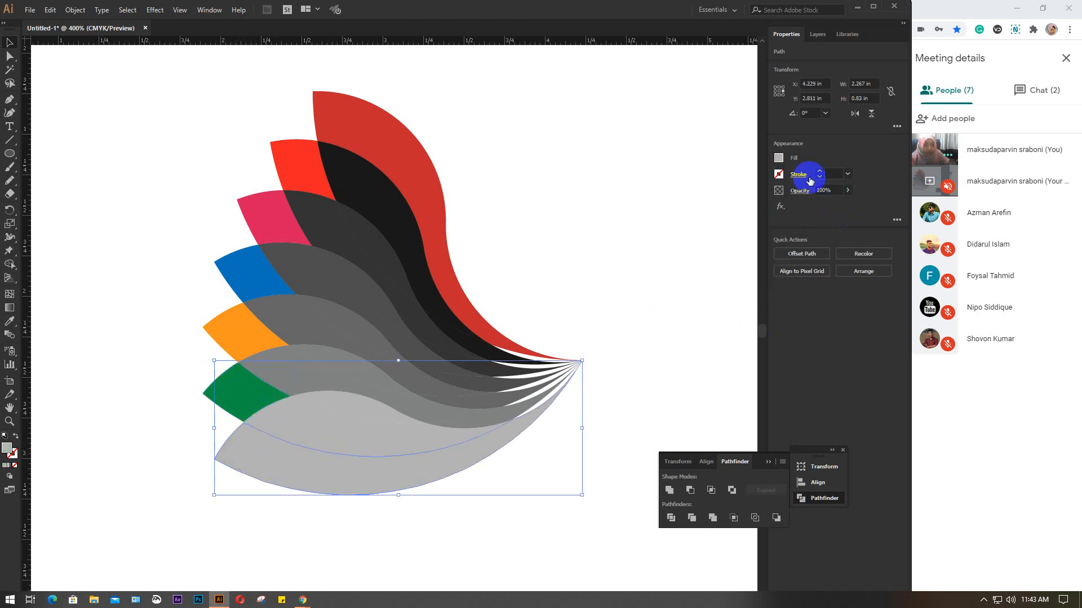
left_click(777, 158)
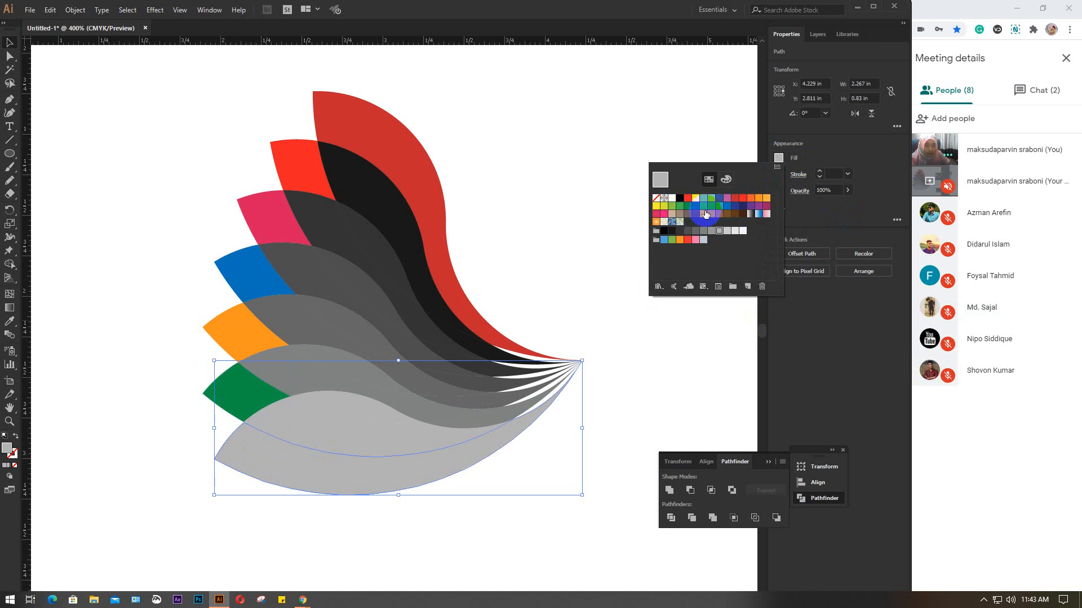
left_click(705, 214)
left_click(527, 218)
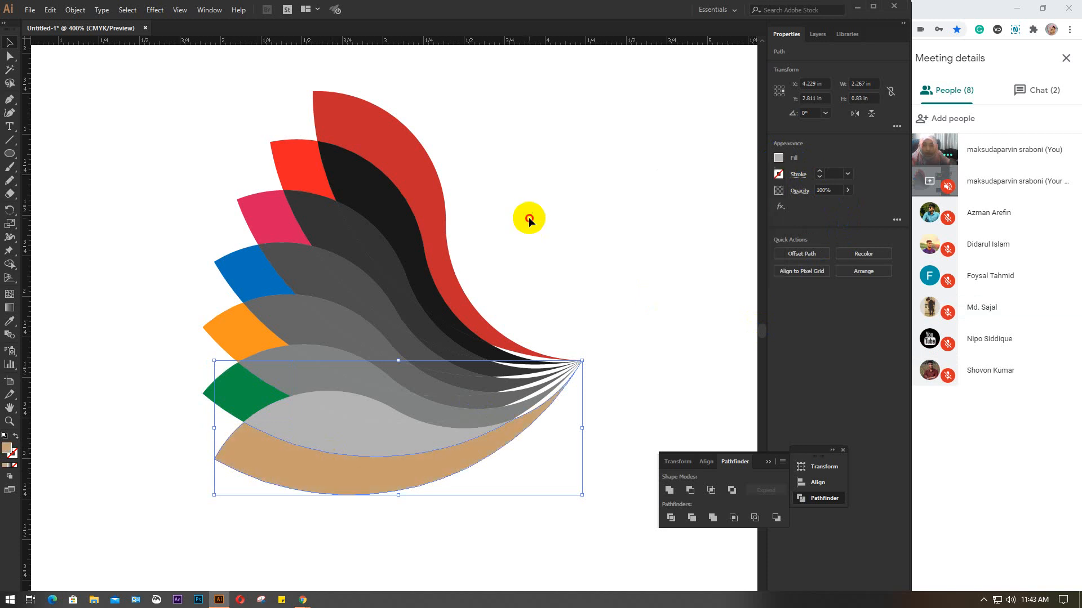
left_click(528, 217)
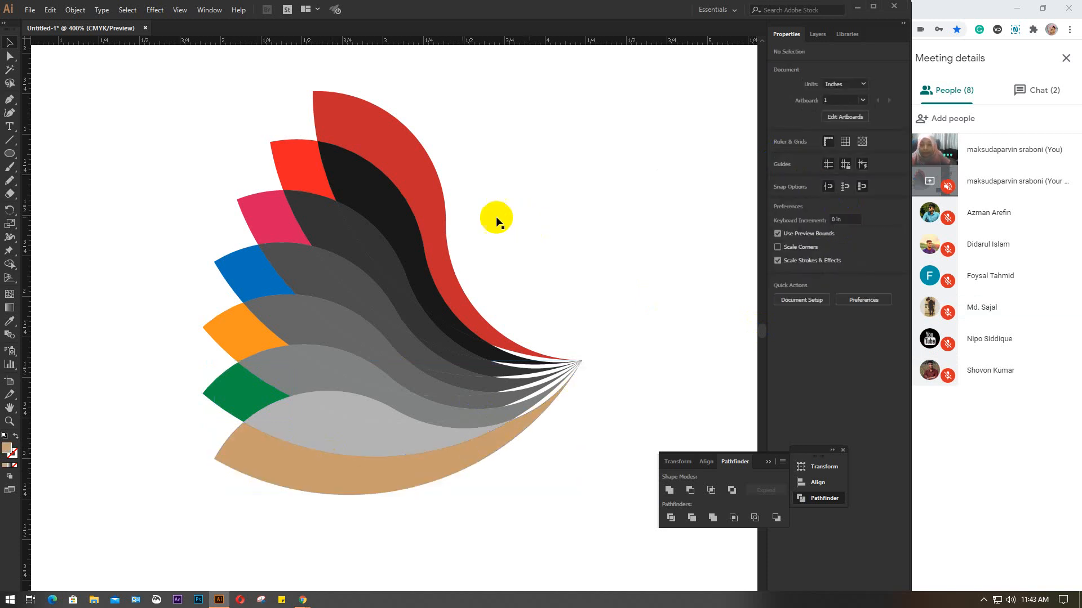
- Give the second feather's large black piece the bright red sampled from its tip and set its opacity to 80%
left_click(377, 187)
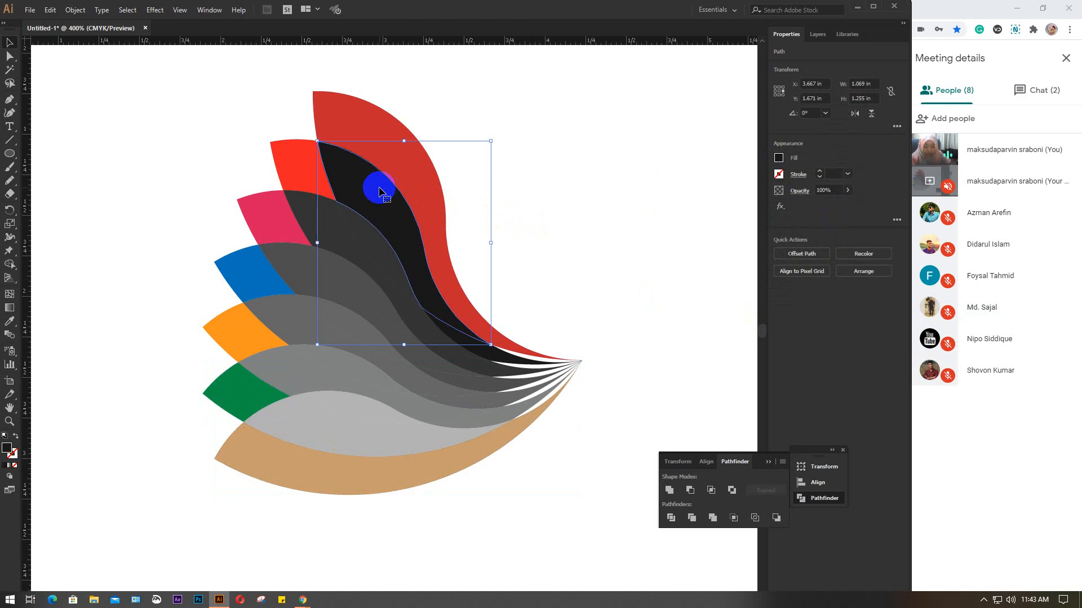
key("i")
left_click(299, 162)
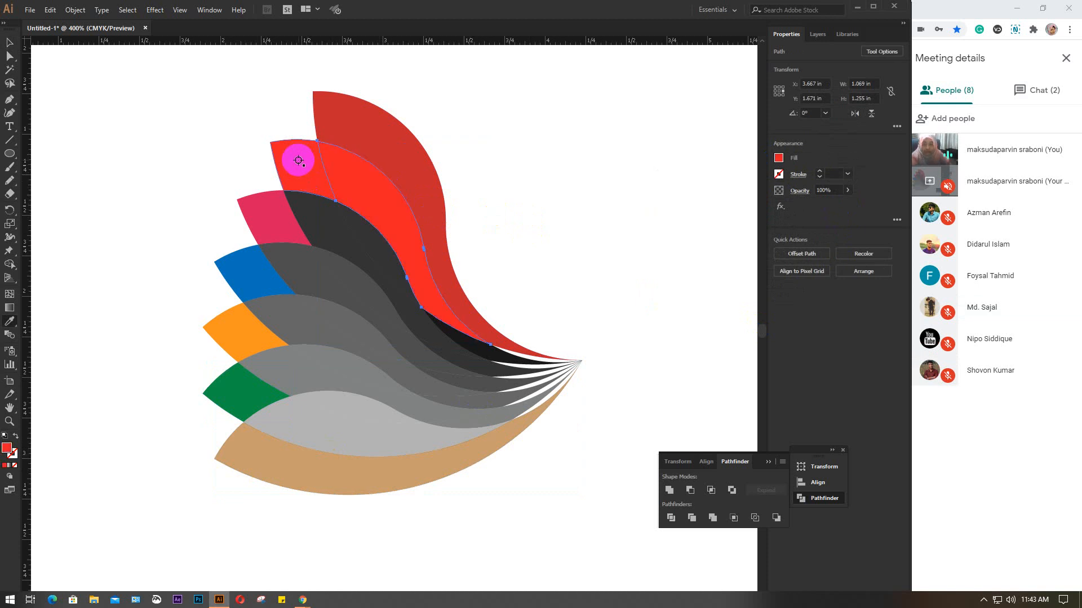
key("v")
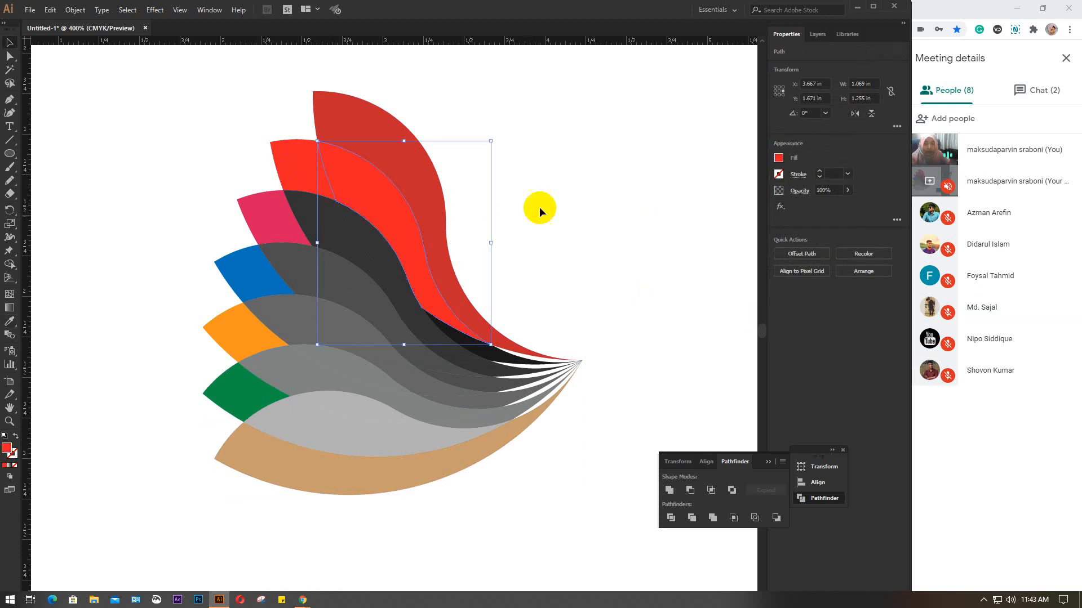
left_click(823, 191)
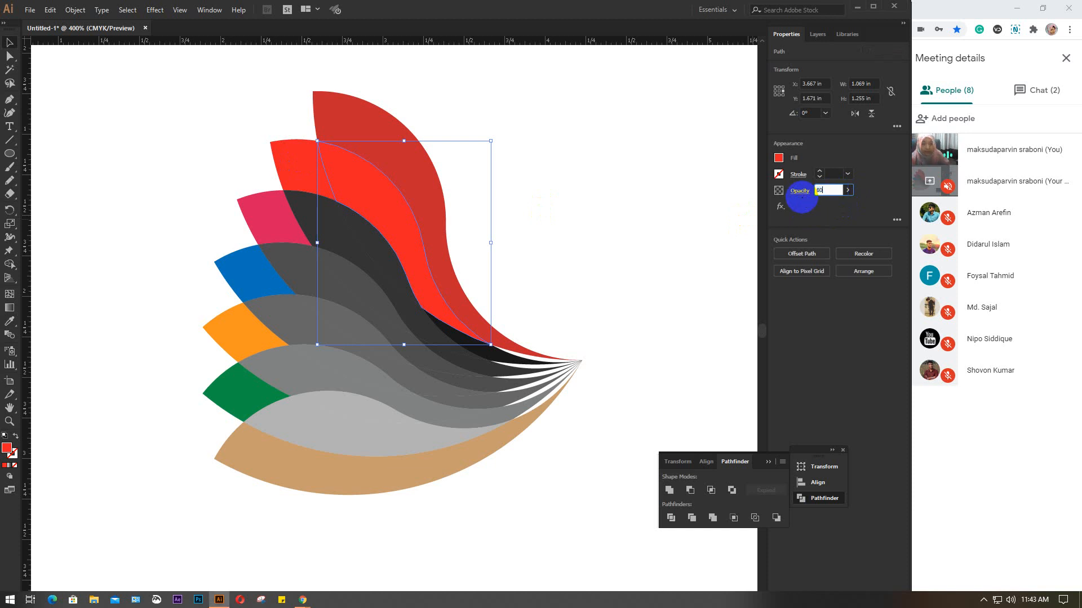
key("Return")
left_click(596, 222)
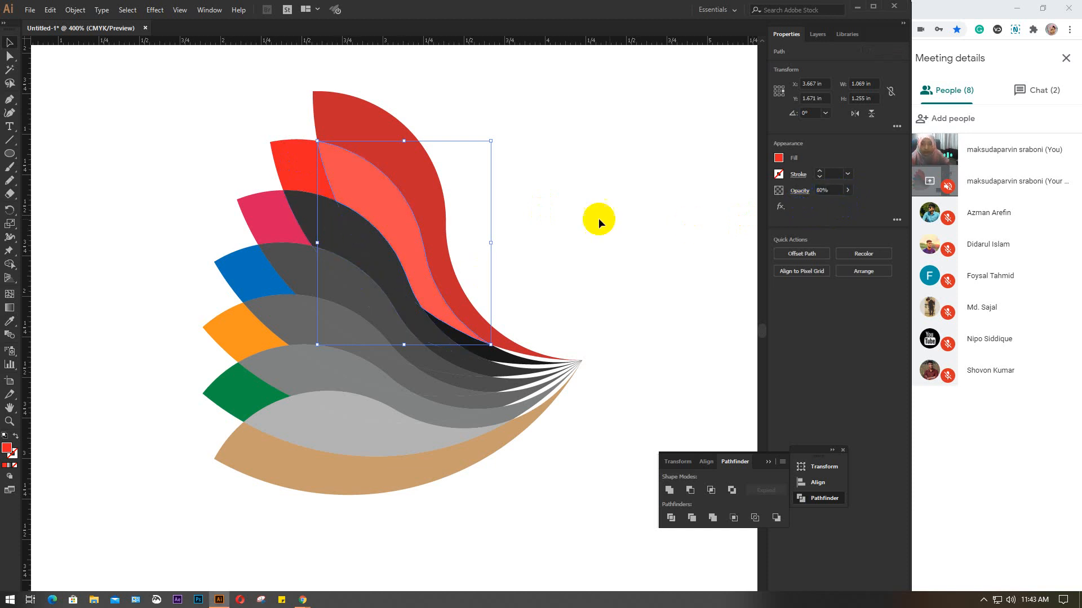
- Color the narrow dark overlap piece between the second and third feathers with the crimson pink tip color at 50% opacity
left_click(359, 227)
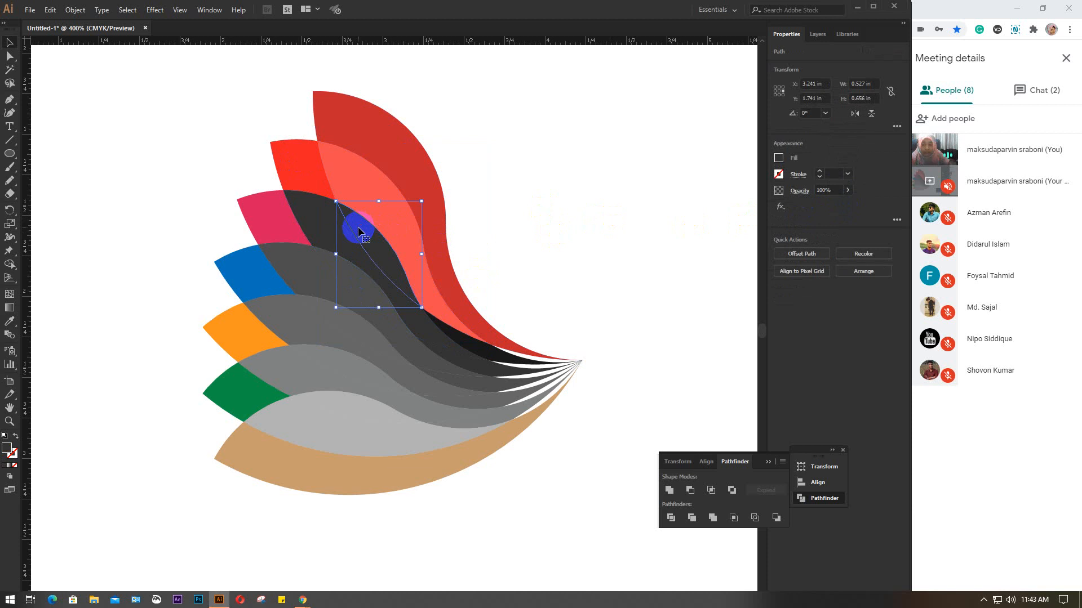
key("i")
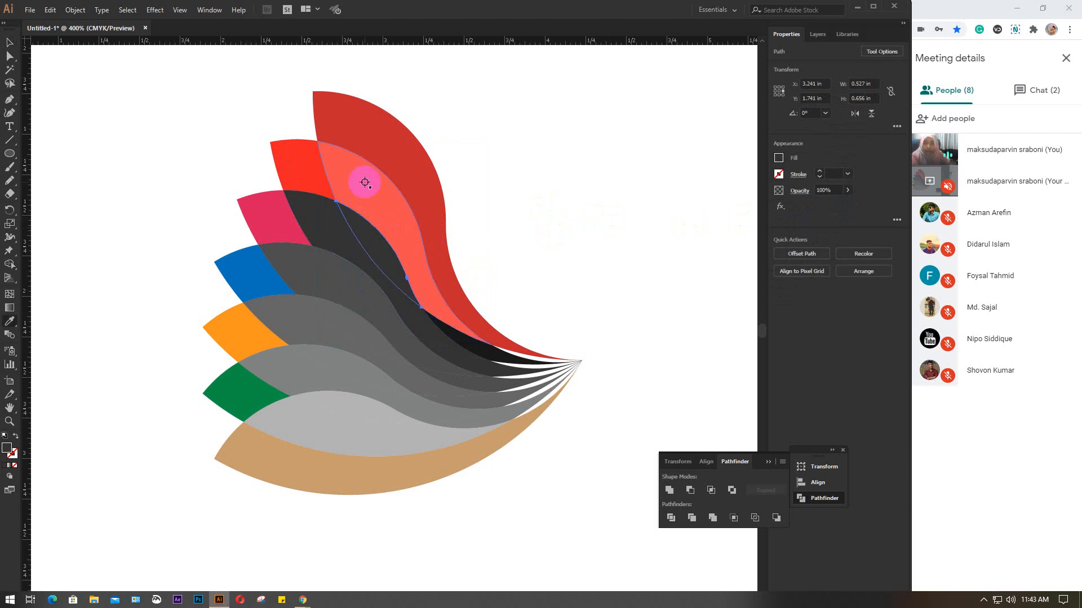
left_click(274, 223)
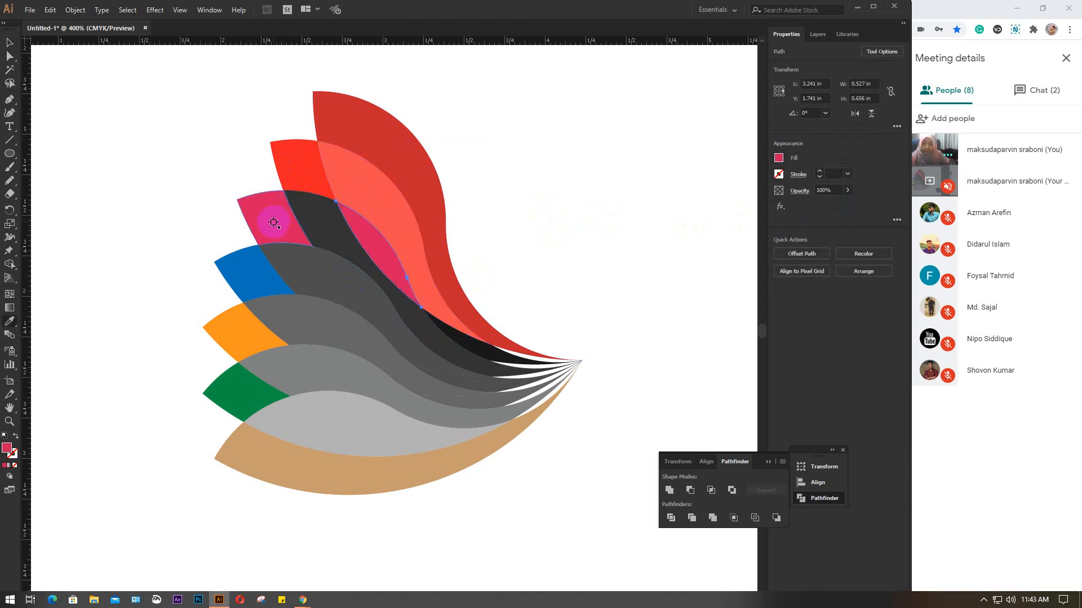
left_click(825, 190)
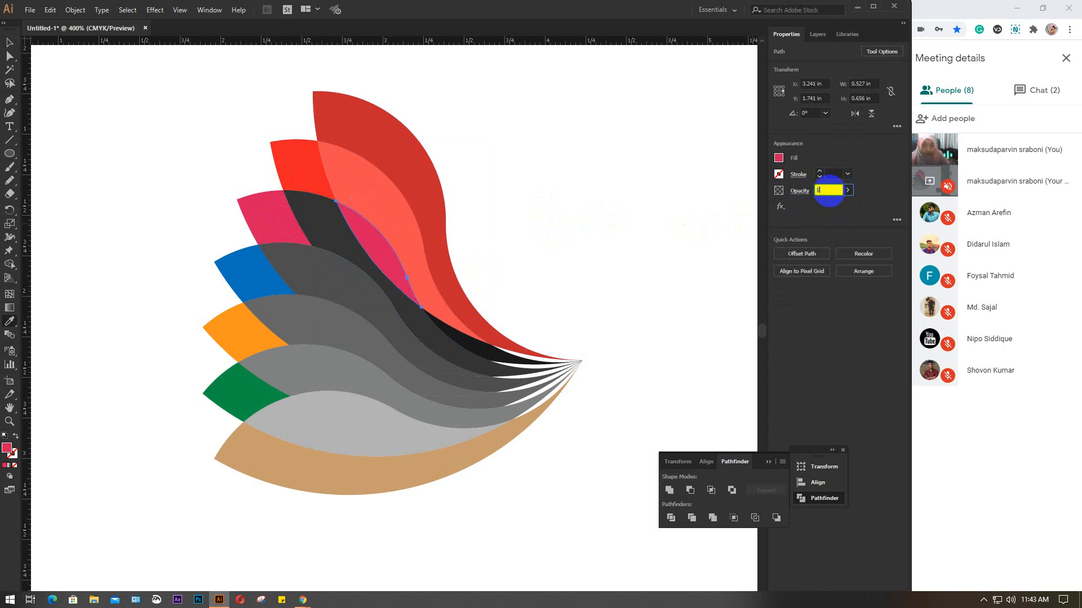
type("50%")
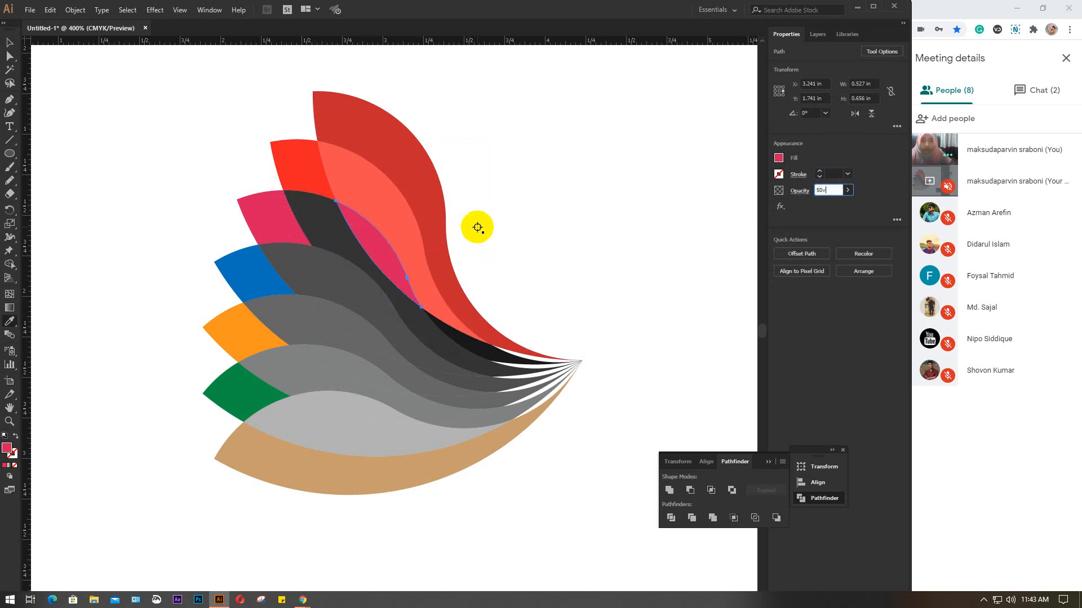
key("Return")
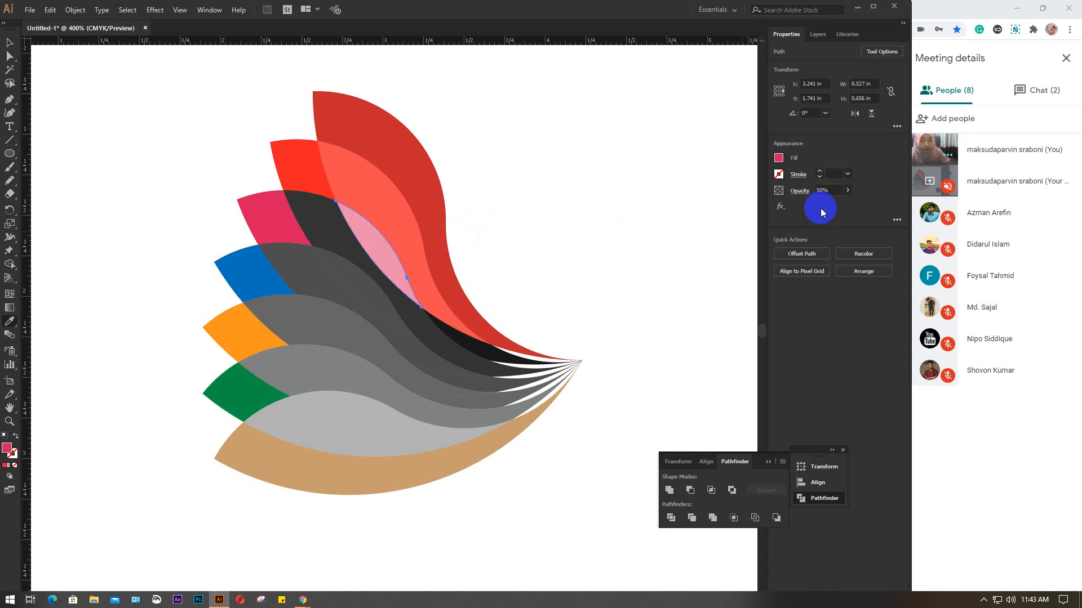
- Give the third feather's large dark piece the crimson pink sampled from its tip, set its opacity to 80%, and deselect it
left_click(307, 212)
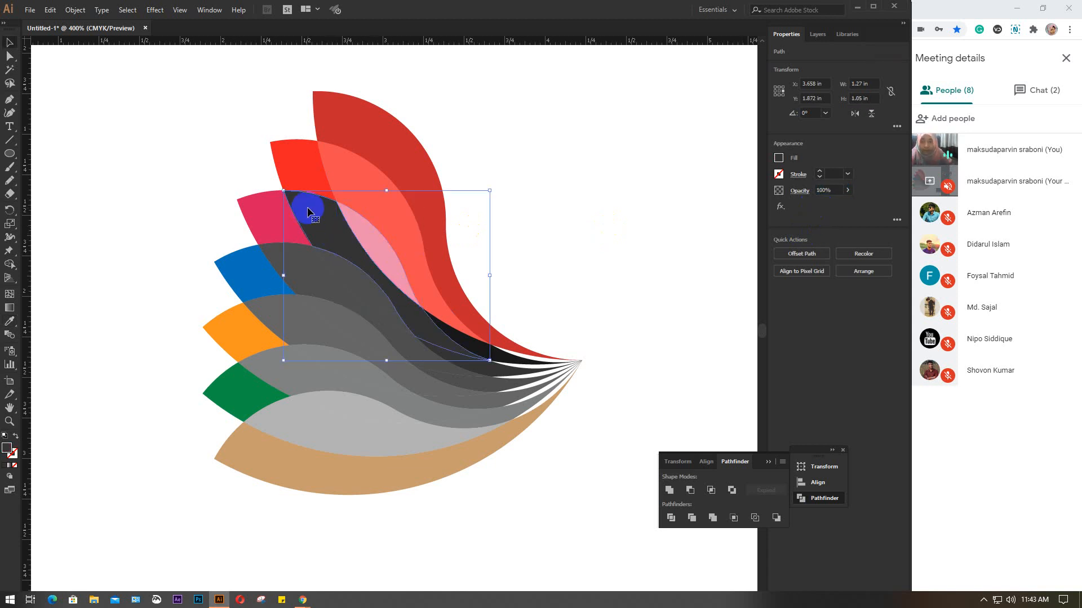
key("i")
left_click(265, 214)
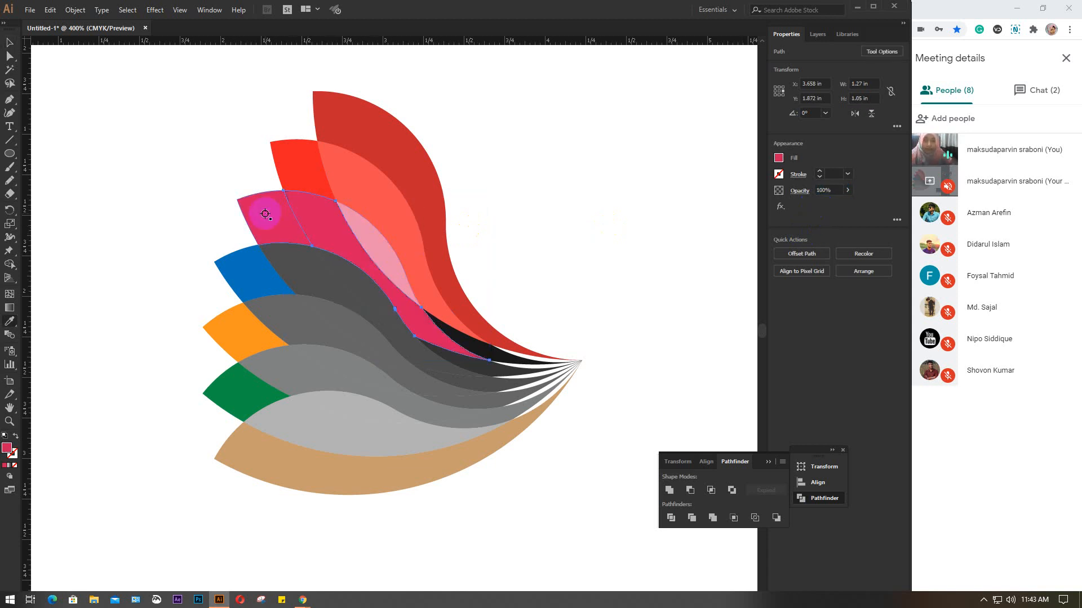
key("v")
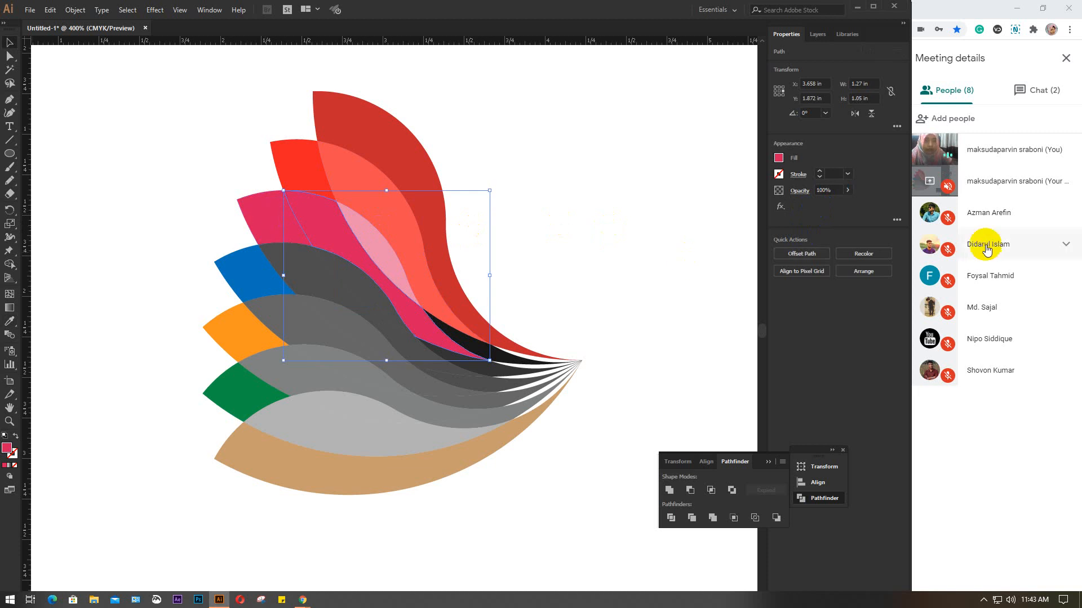
left_click(832, 193)
left_click_drag(835, 187, 802, 200)
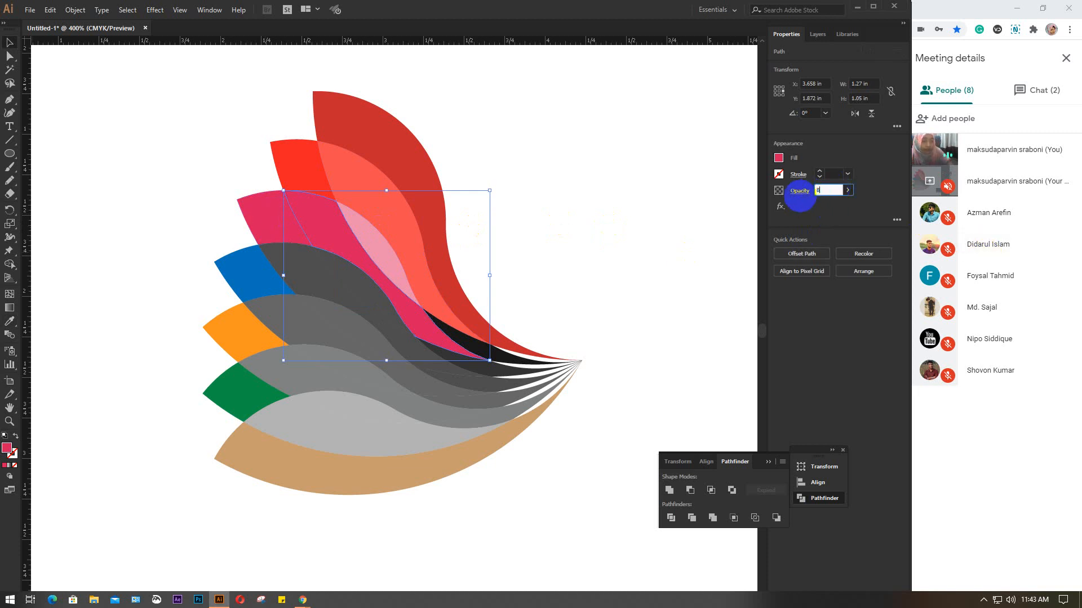
key("Return")
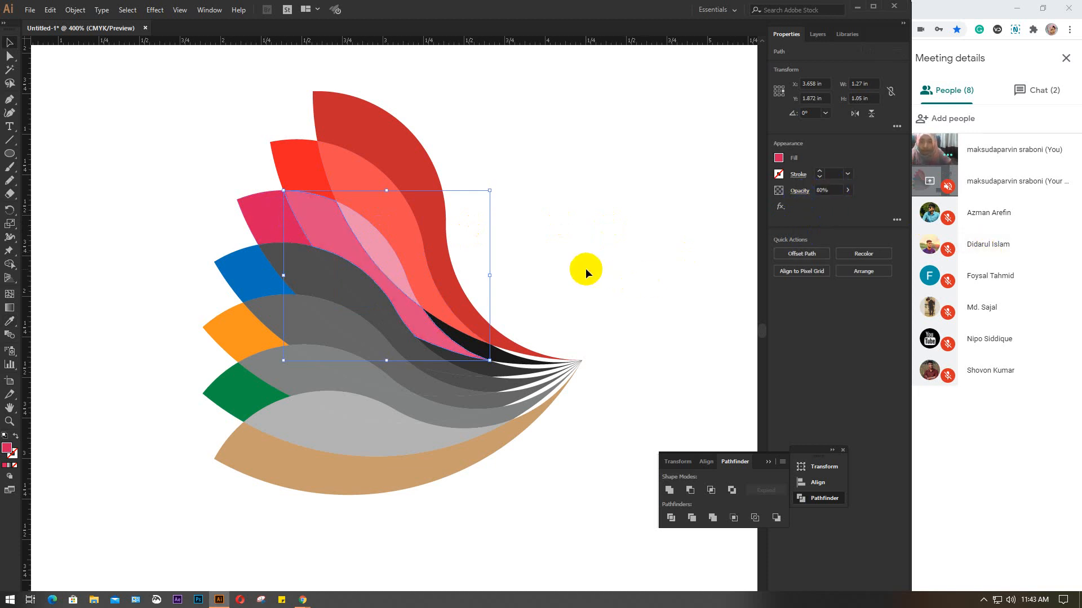
left_click(583, 269)
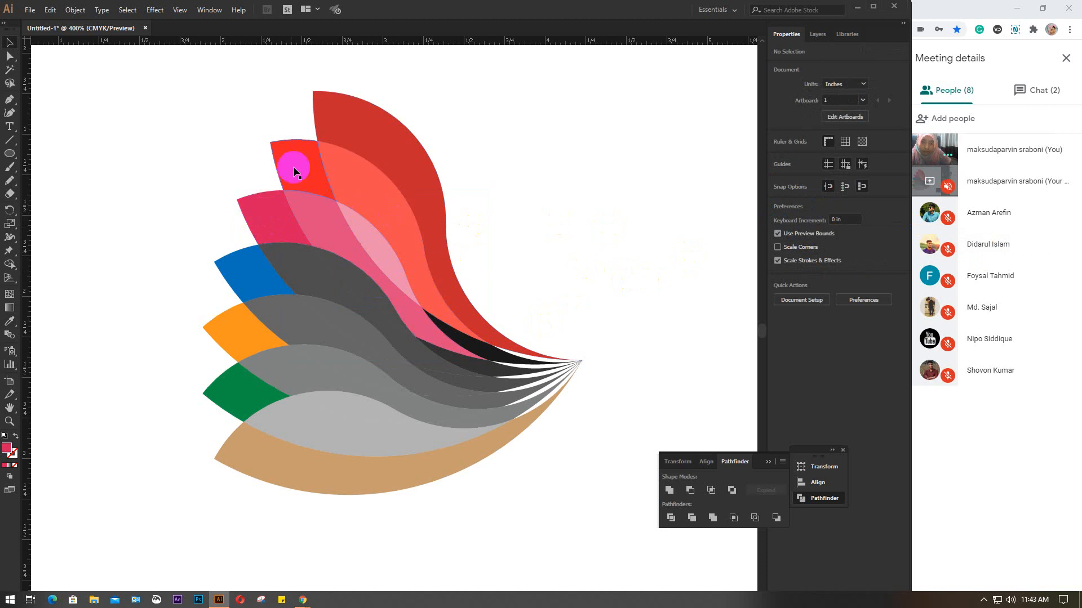
- Color the second feather's black inner end piece with the bright red sampled from its tip, set its opacity to 50%, and deselect it
left_click(467, 346)
key("i")
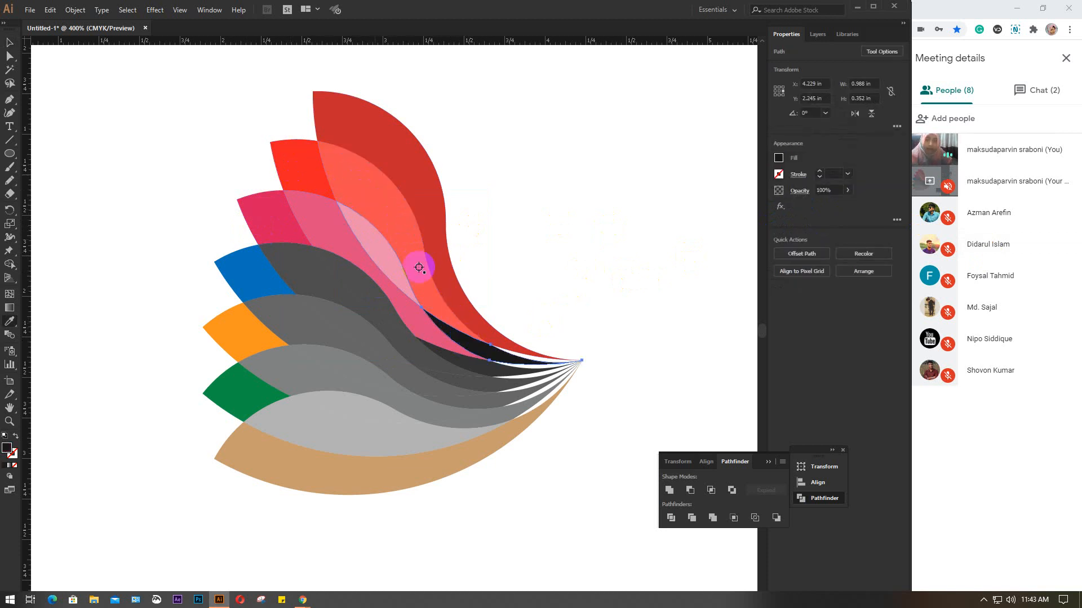
left_click(291, 165)
key("v")
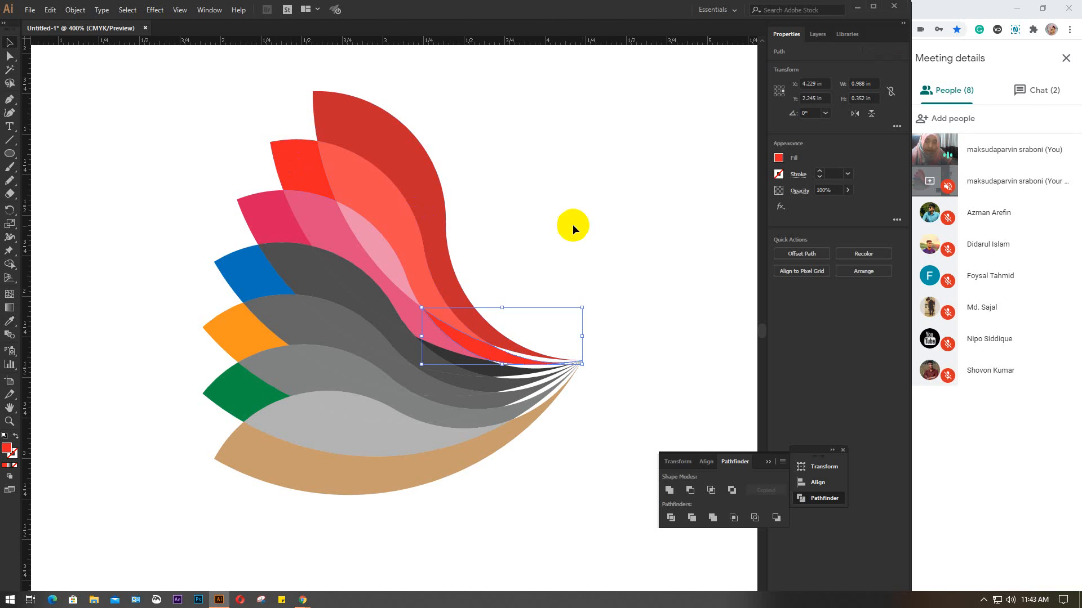
left_click(833, 186)
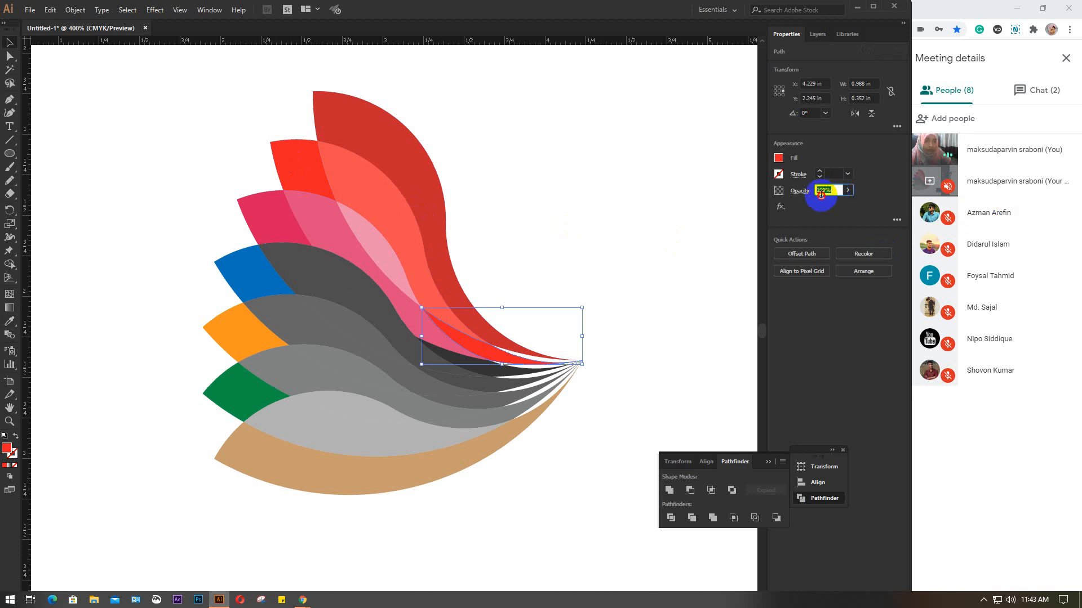
type("50")
key("Return")
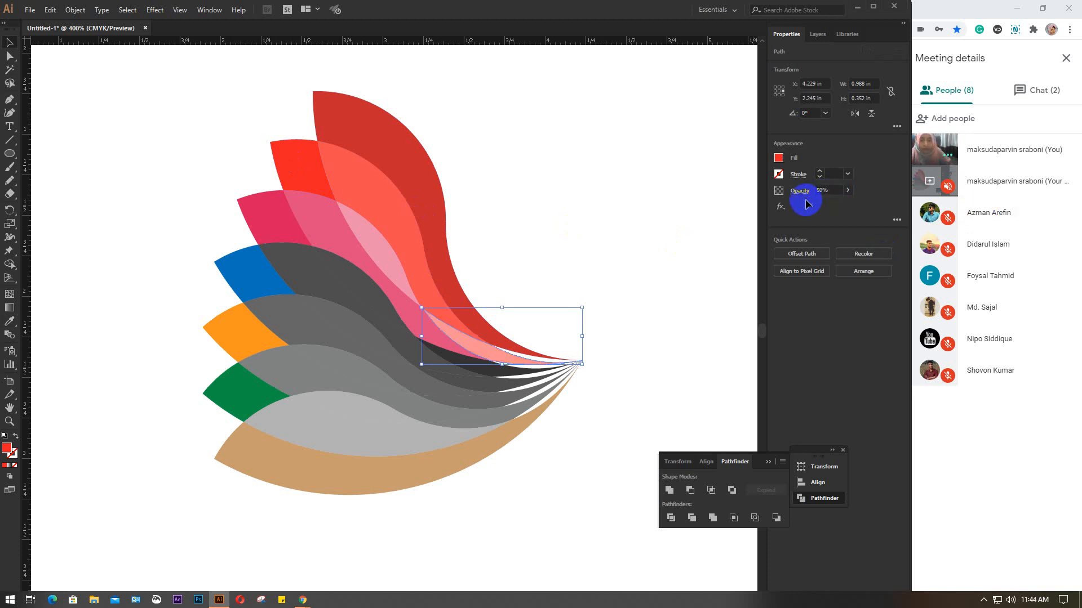
left_click(492, 210)
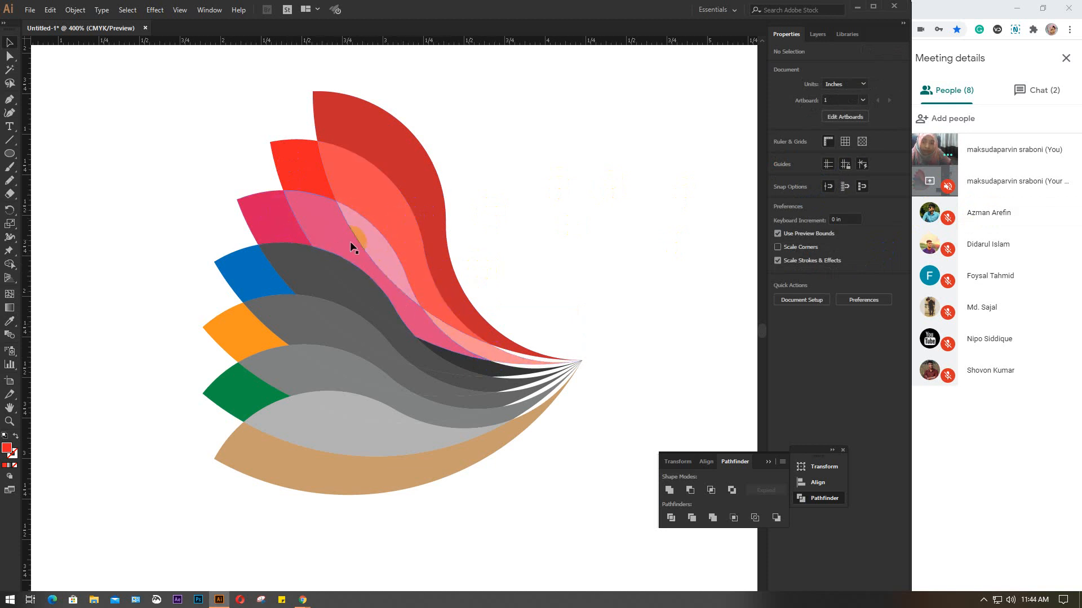
- Color the third feather's dark inner end piece with the crimson pink sampled from its tip, set its opacity to 50%, and deselect it
left_click(460, 366)
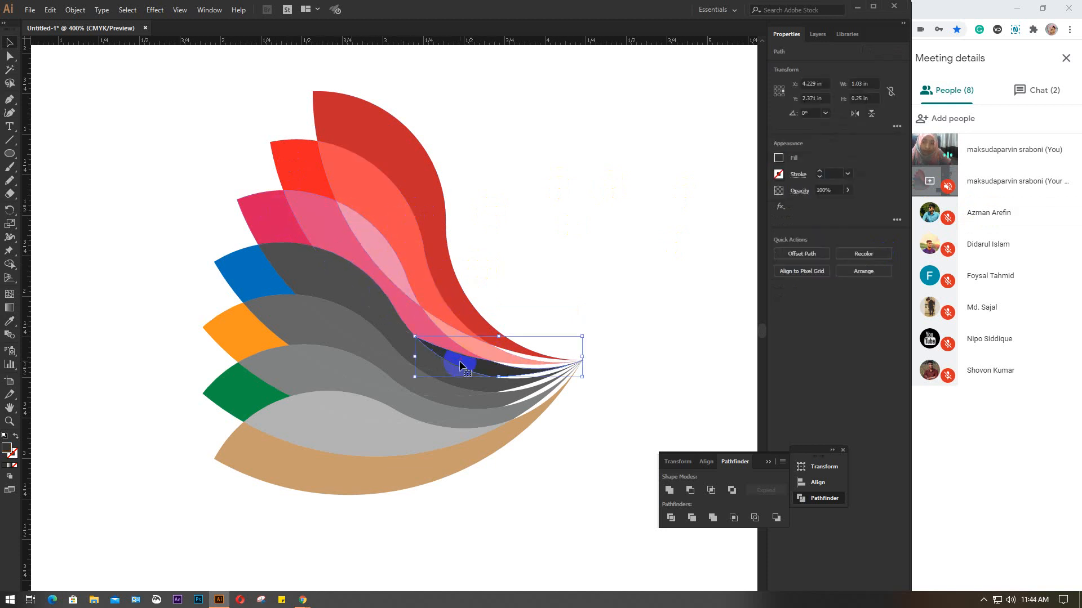
key("i")
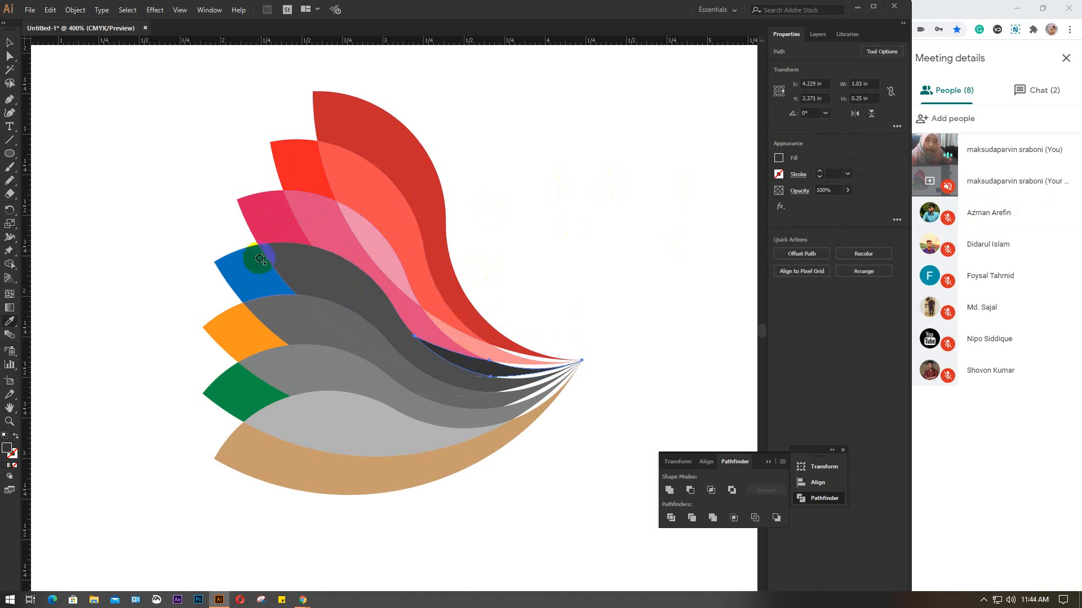
left_click(263, 219)
key("v")
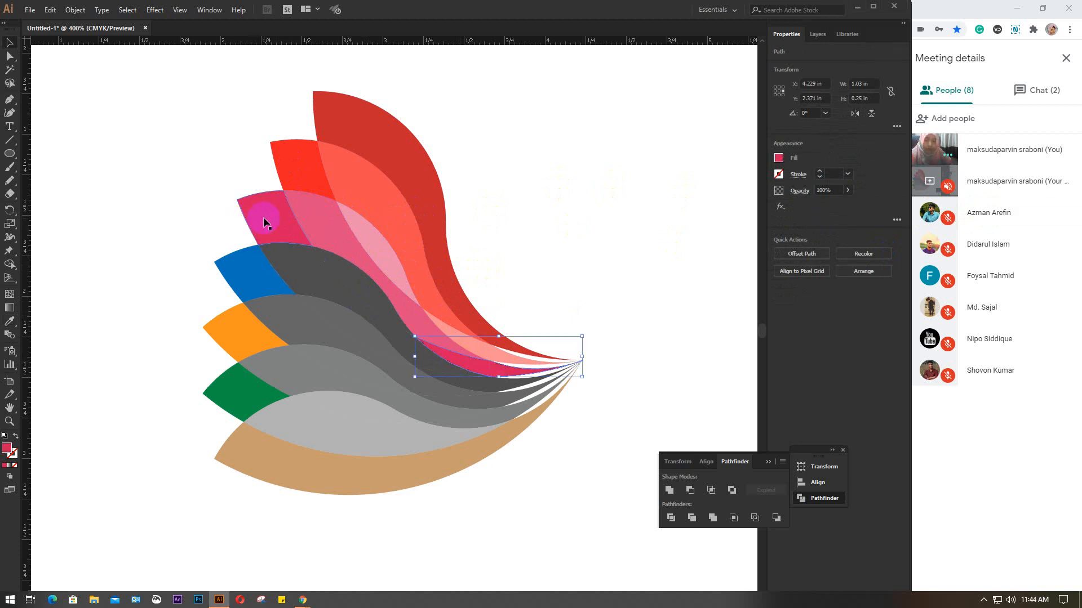
left_click(827, 190)
type("50")
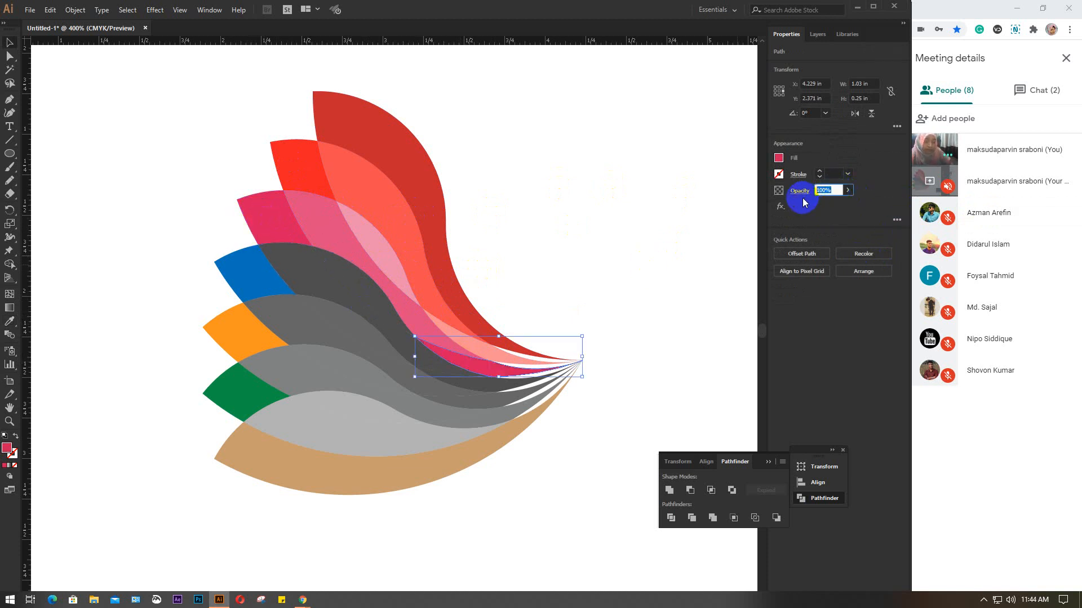
key("Return")
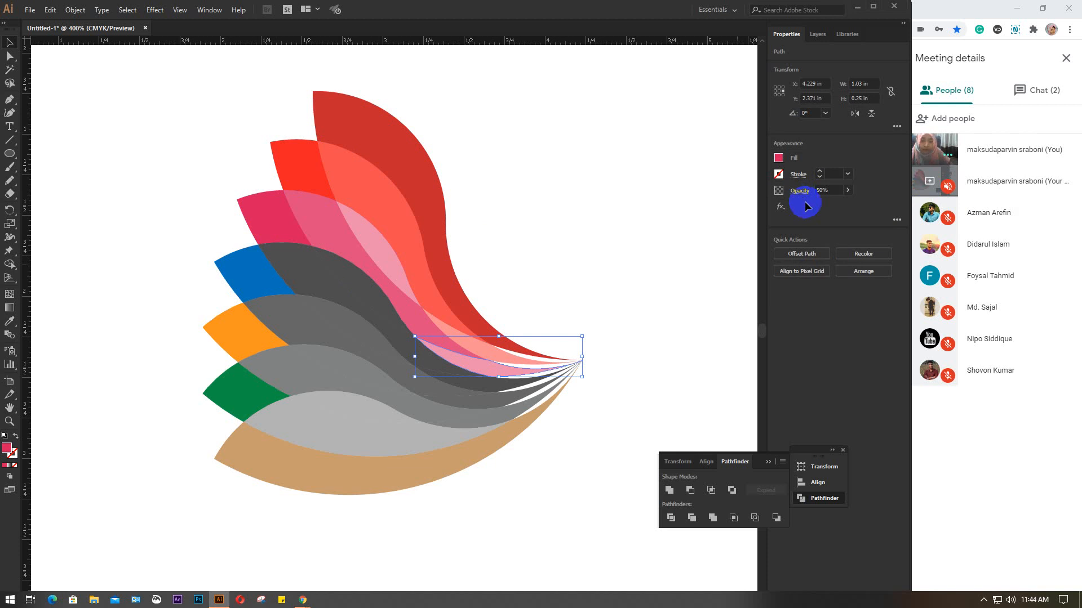
left_click(509, 239)
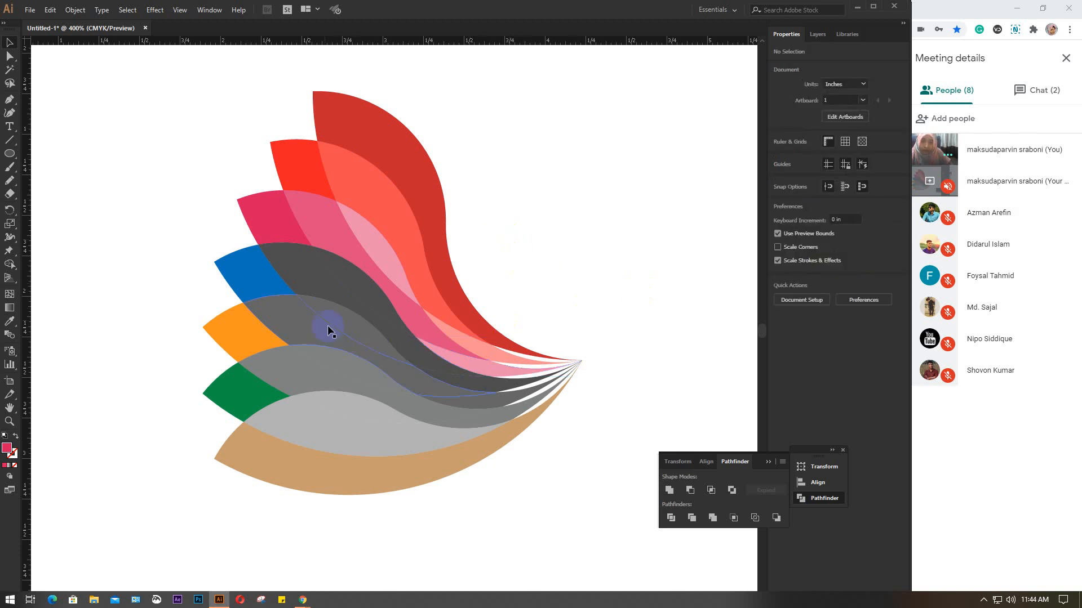
- Color all the fourth feather's dark gray pieces with the blue sampled from its tip and deselect them
left_click(309, 273)
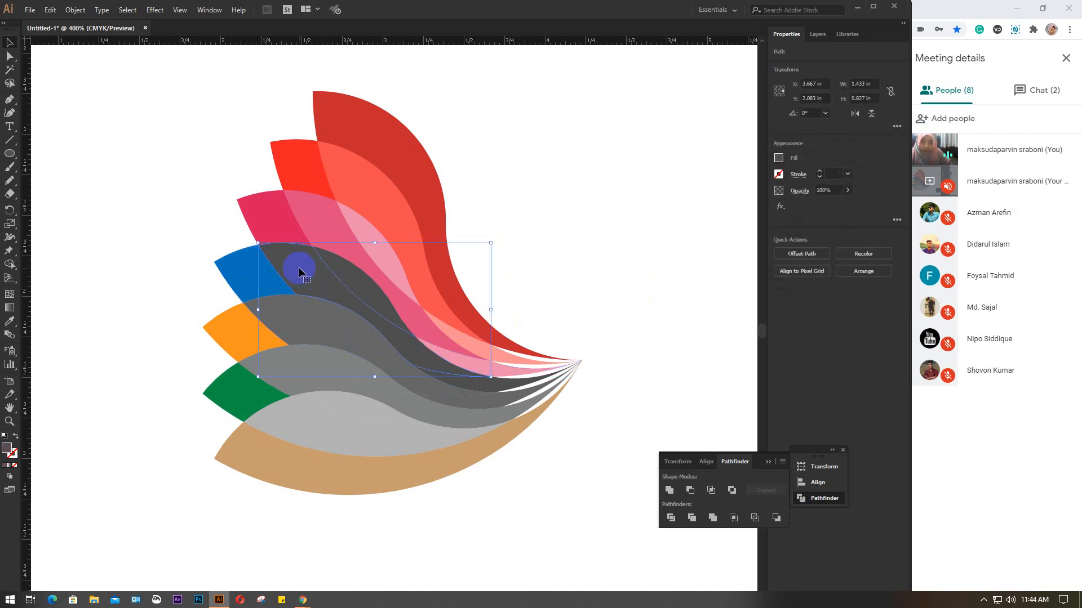
left_click(472, 389, "shift")
key("i")
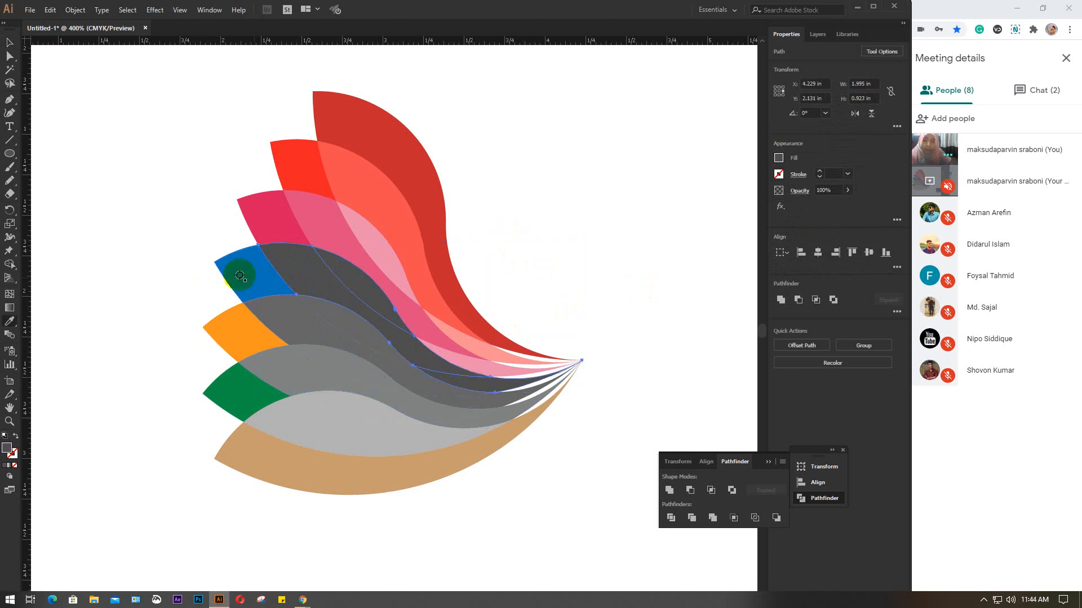
left_click(250, 276)
key("v")
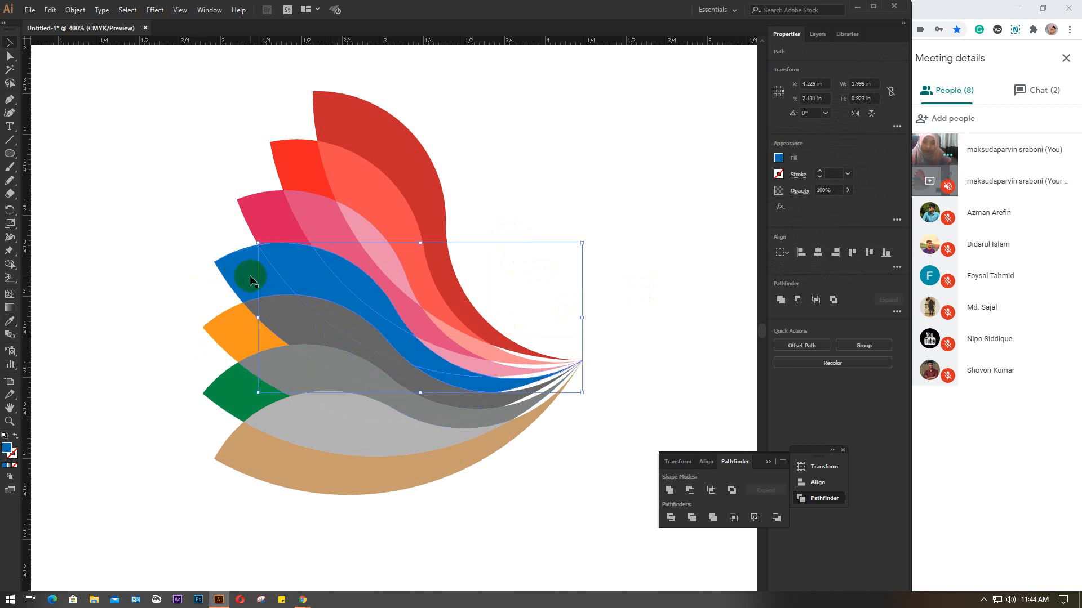
left_click(588, 200)
- Try to set the opacity of the fourth feather's large blue piece to 80%
left_click(313, 269)
left_click(831, 189)
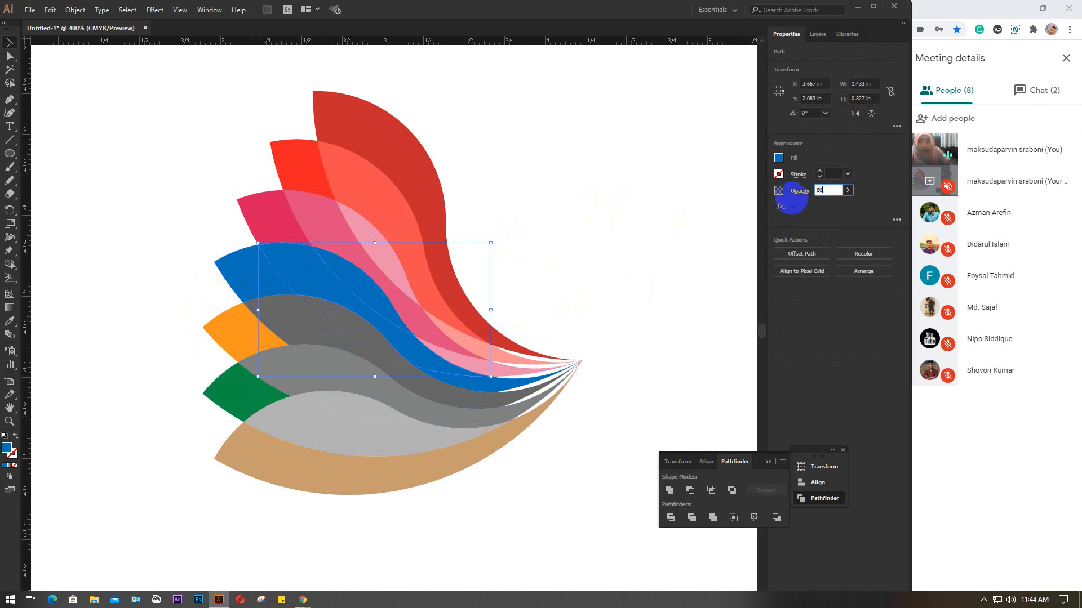
type("80")
left_click(344, 282)
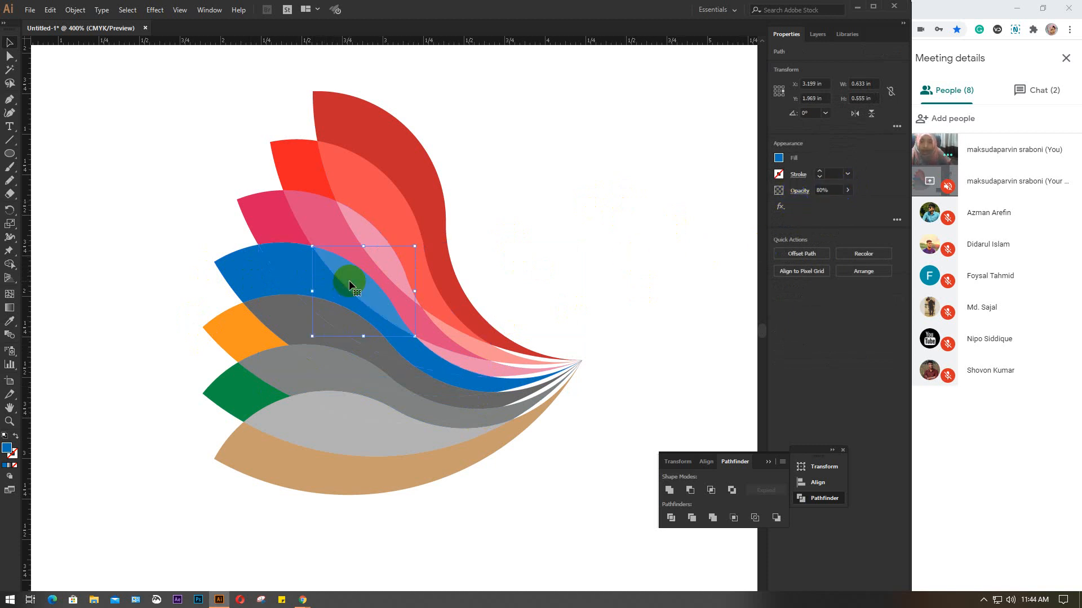
- Set the opacity of the fourth feather's large blue middle piece to 80% and deselect it
left_click(303, 266)
left_click(830, 190)
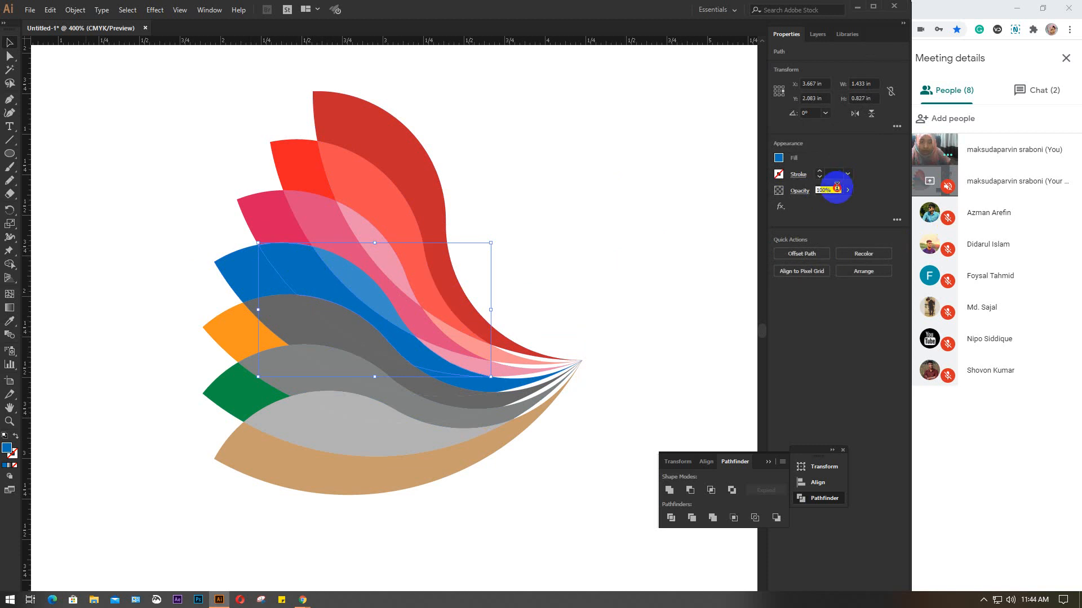
type("80")
key("Return")
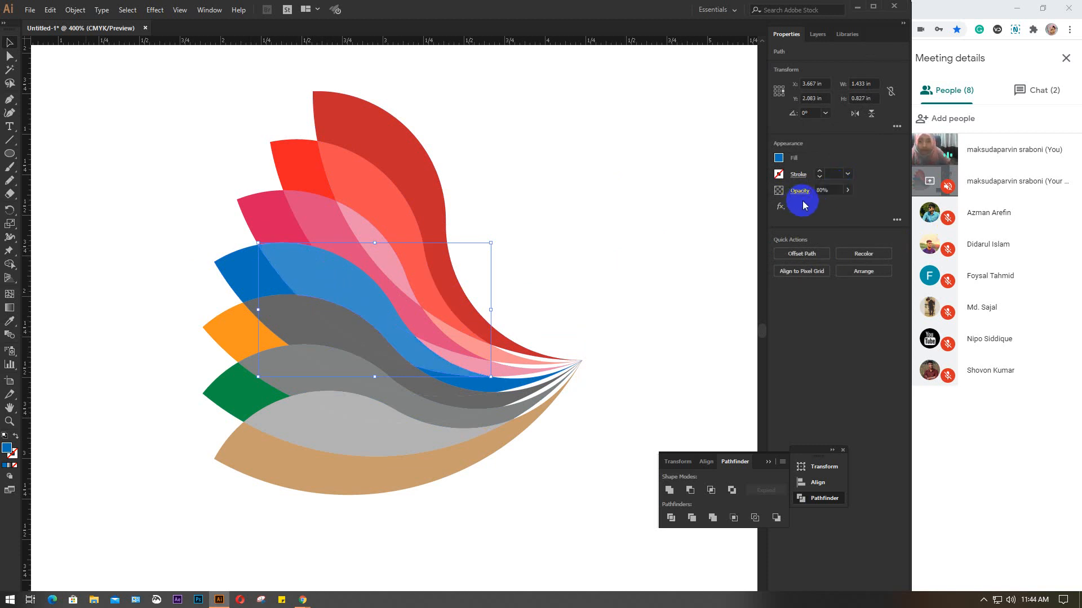
left_click(589, 207)
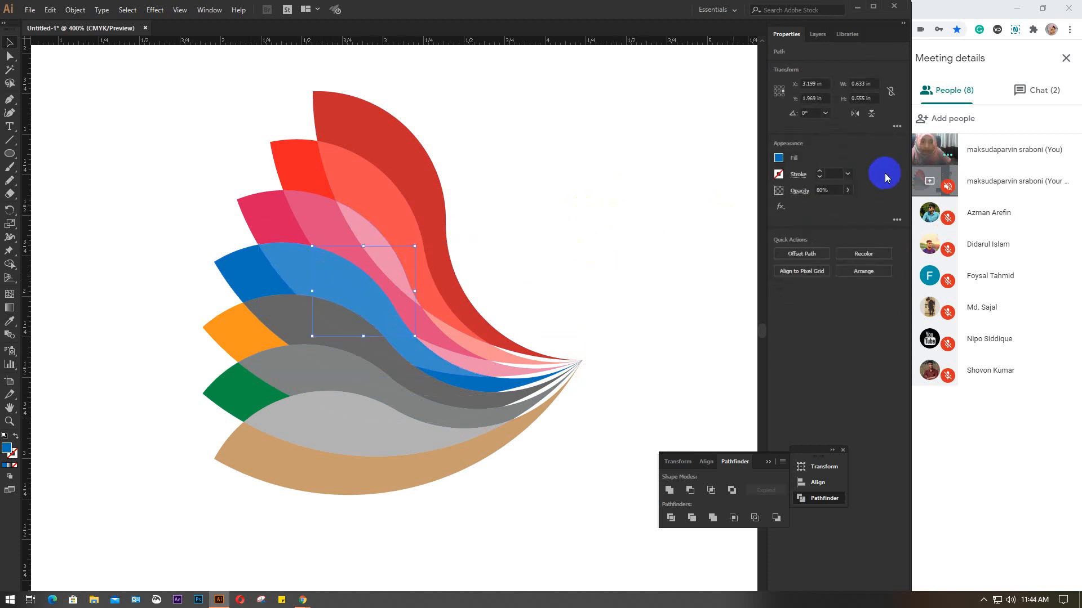
- Set the blue overlap piece below the third feather and the fourth feather's inner end piece to 50% opacity each
left_click(828, 190)
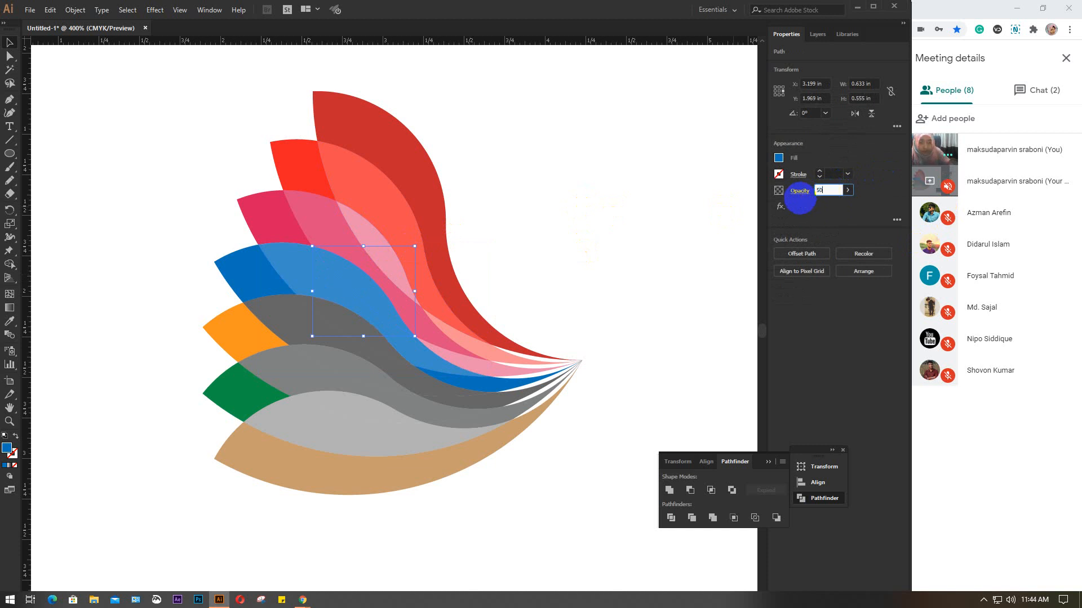
type("50")
key("Return")
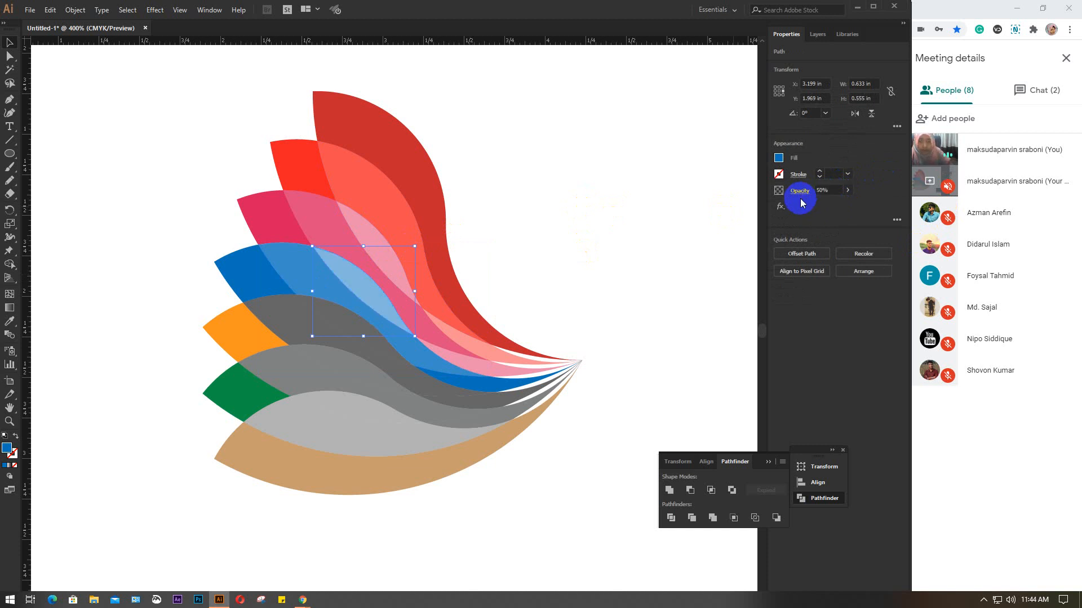
left_click(445, 375)
left_click(836, 190)
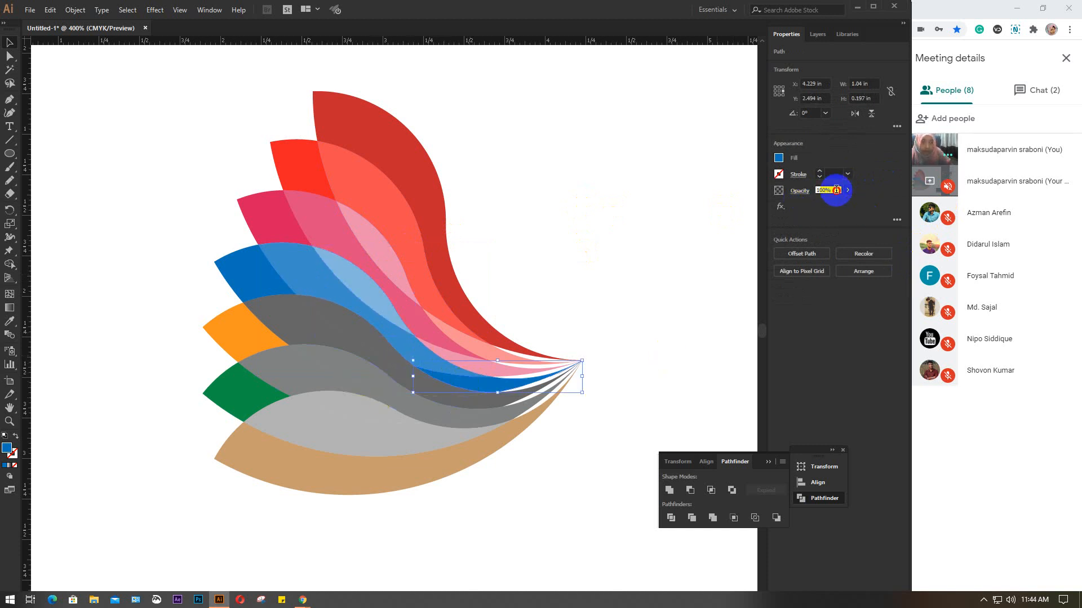
type("50")
key("Return")
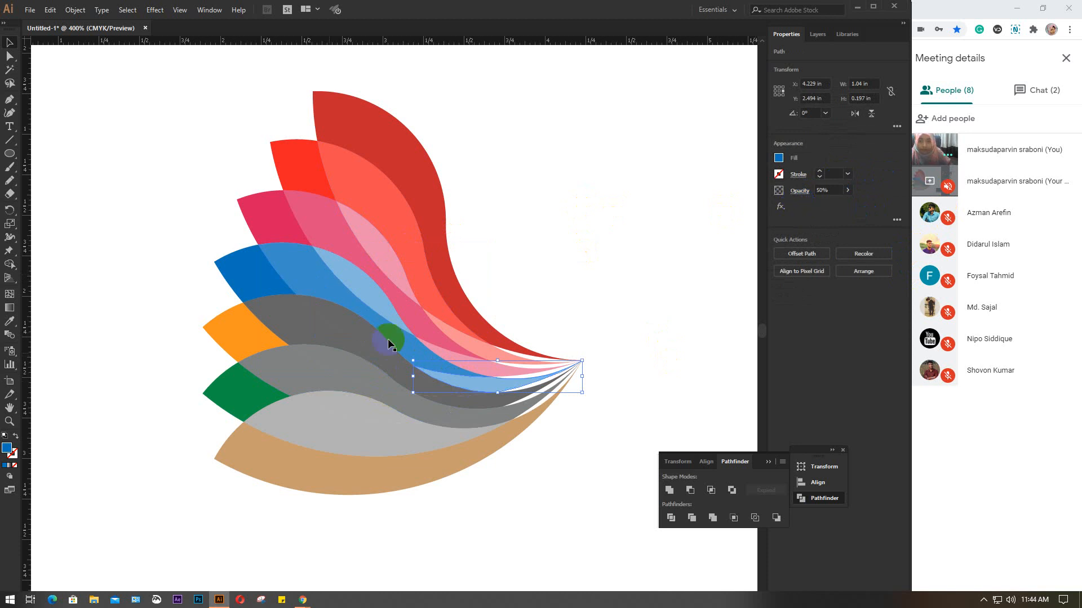
- Color the fifth feather's three gray pieces with the orange sampled from its tip and deselect them
left_click(288, 314)
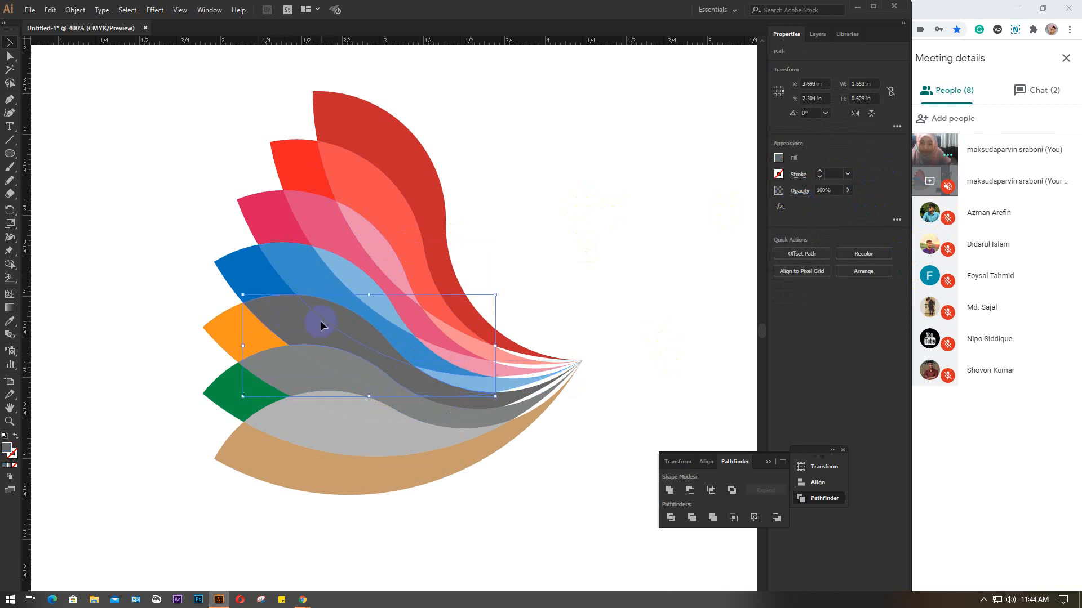
left_click(476, 388, "shift")
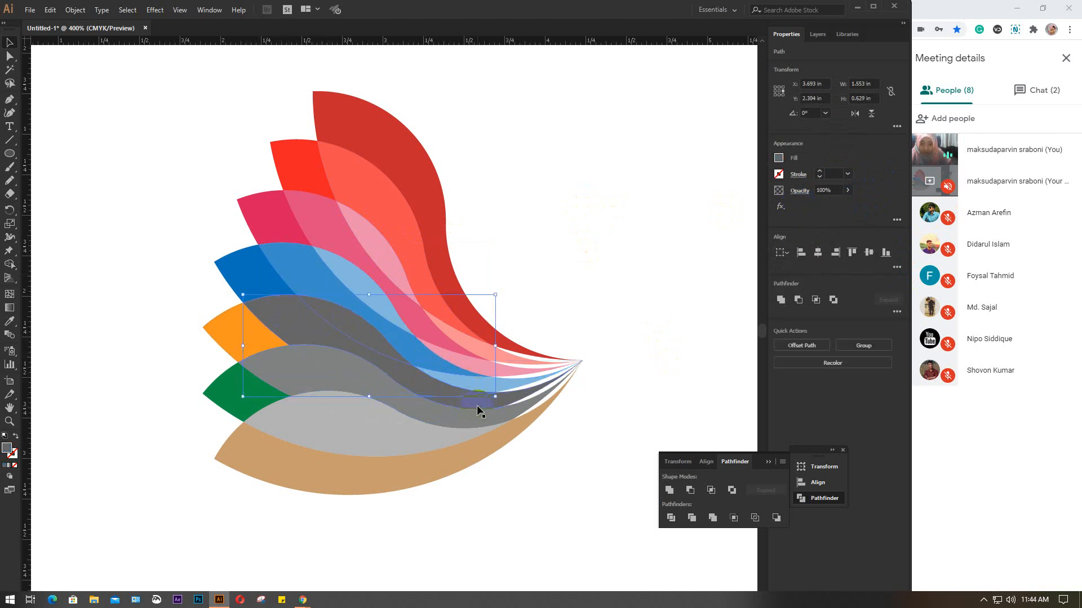
left_click(476, 403, "shift")
key("i")
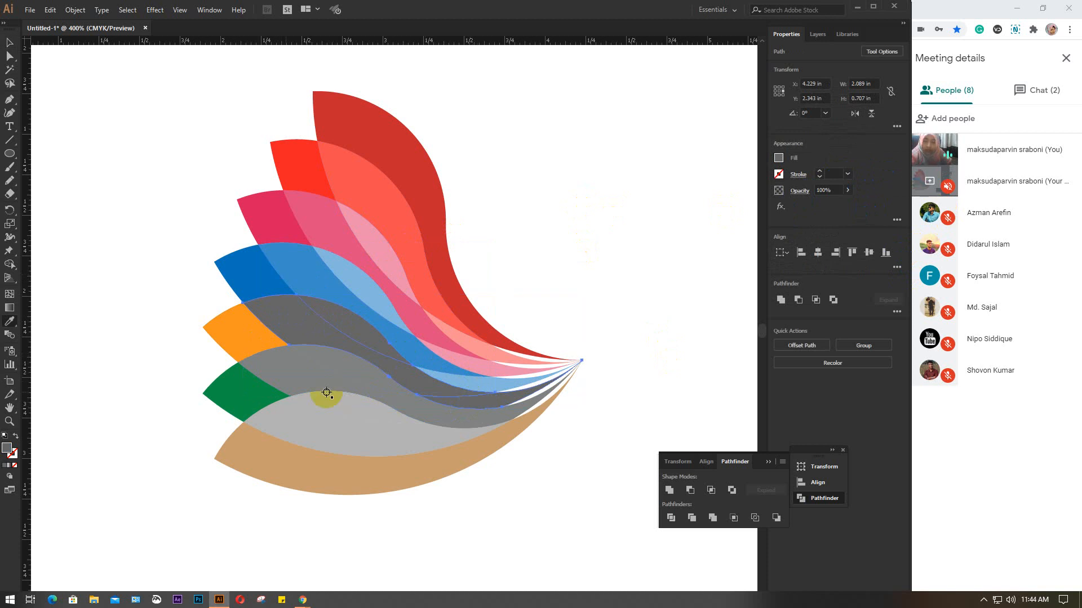
left_click(241, 329)
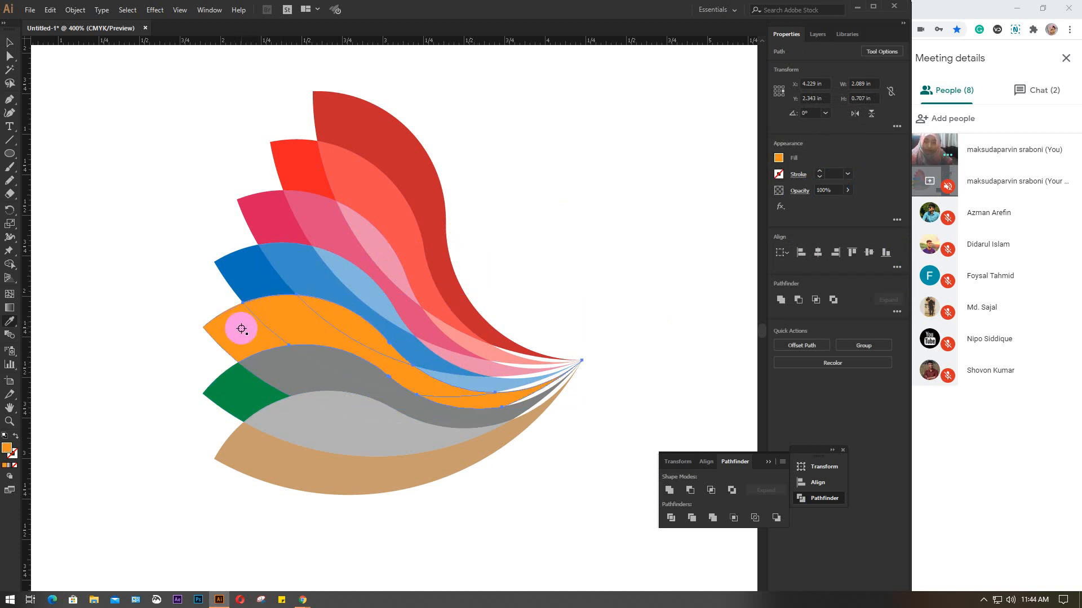
key("v")
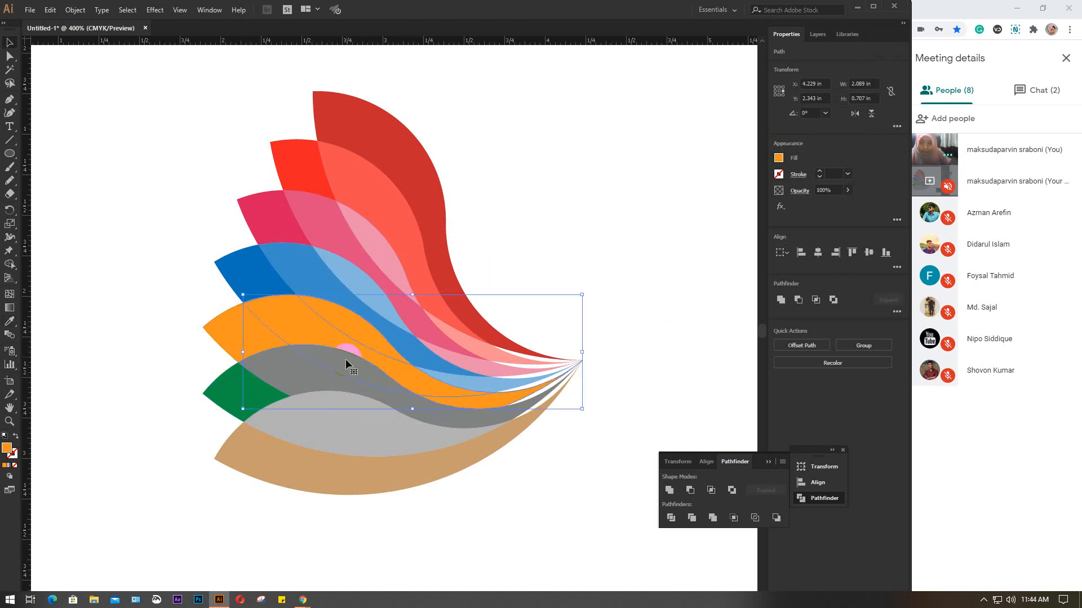
left_click(501, 220)
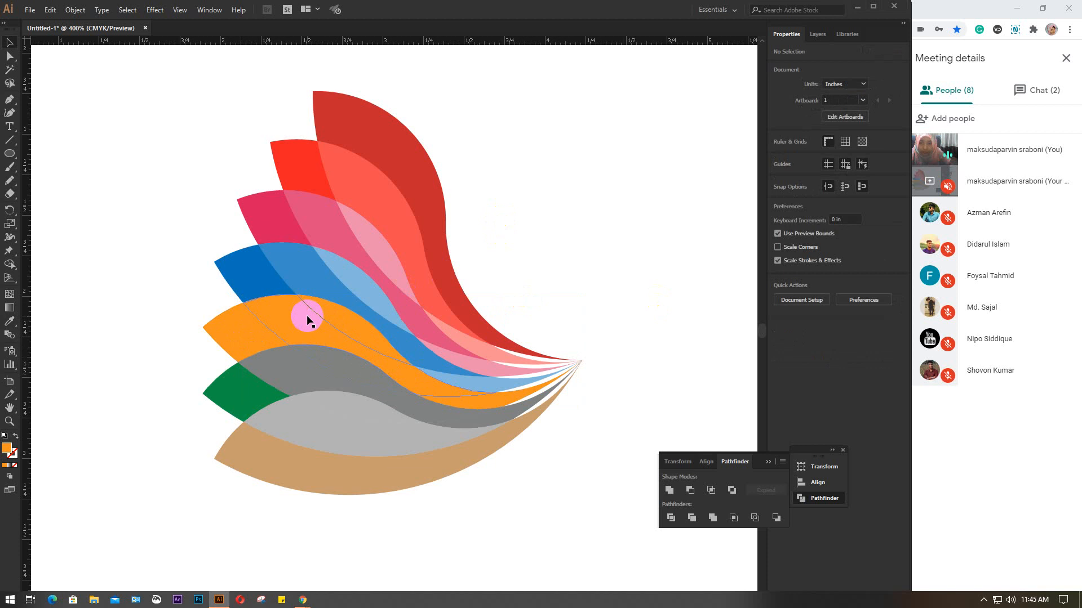
- Set the opacity of the fifth feather's large orange middle piece to 80%
left_click(309, 321)
left_click(823, 191)
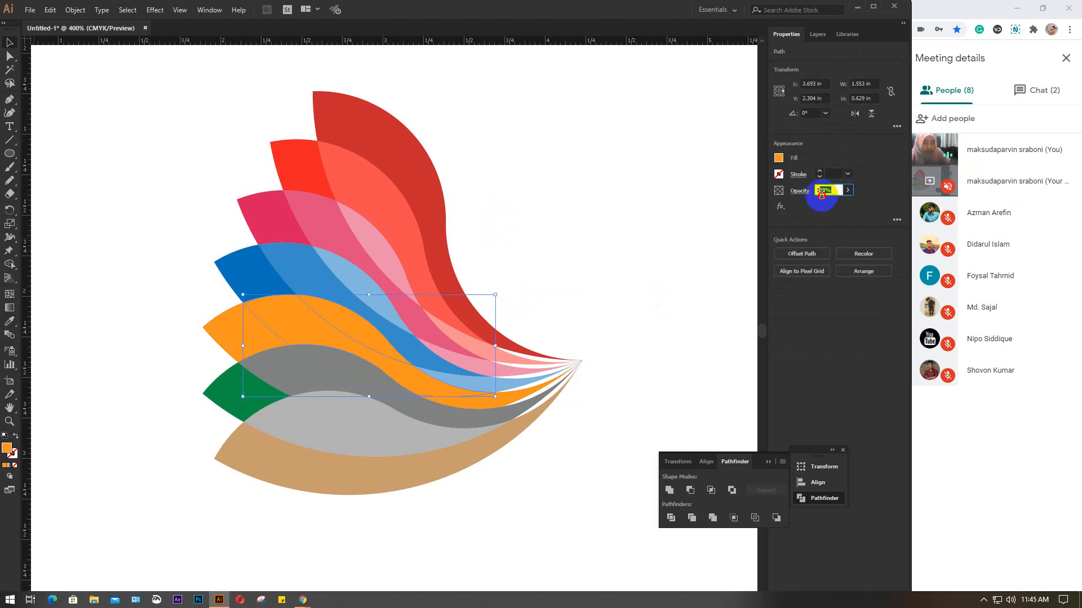
left_click(817, 200)
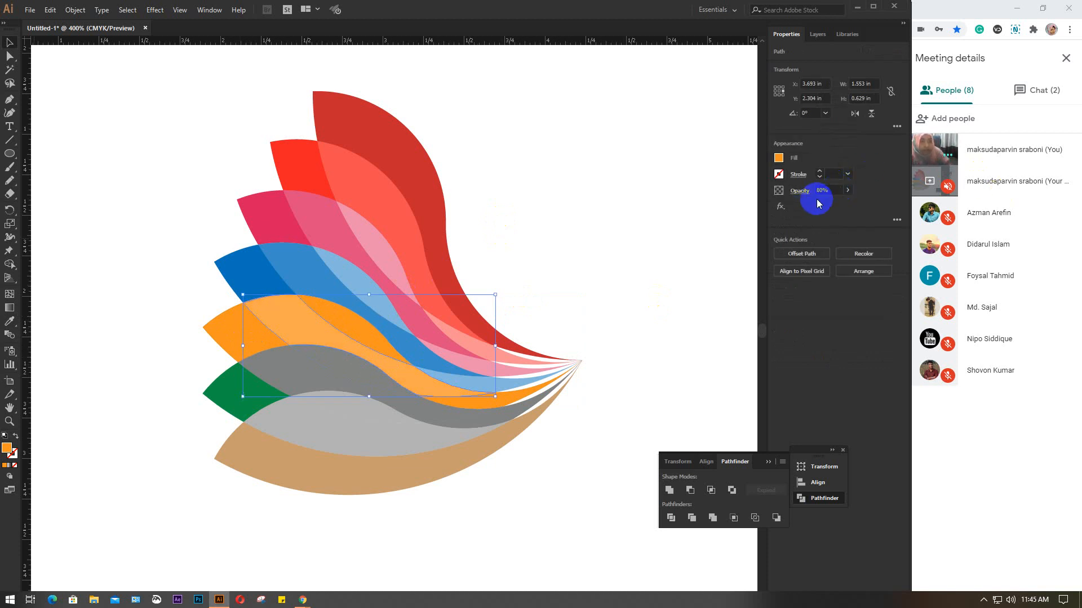
- Set the fifth feather's upper overlap piece and inner end piece together to 50% opacity and deselect them
left_click(353, 299)
left_click(340, 320)
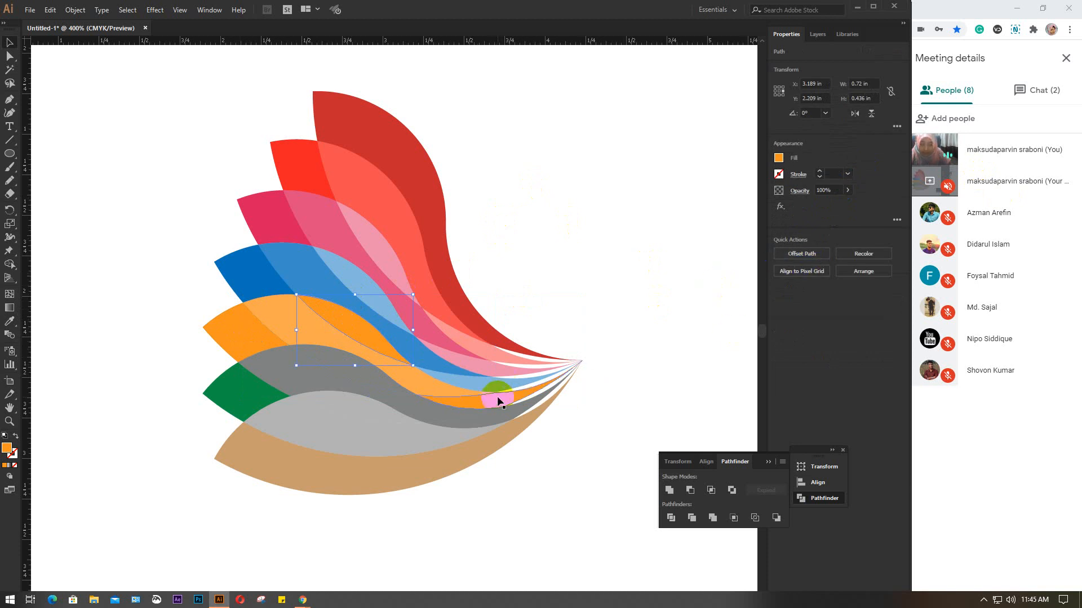
left_click(547, 388, "shift")
left_click(833, 190)
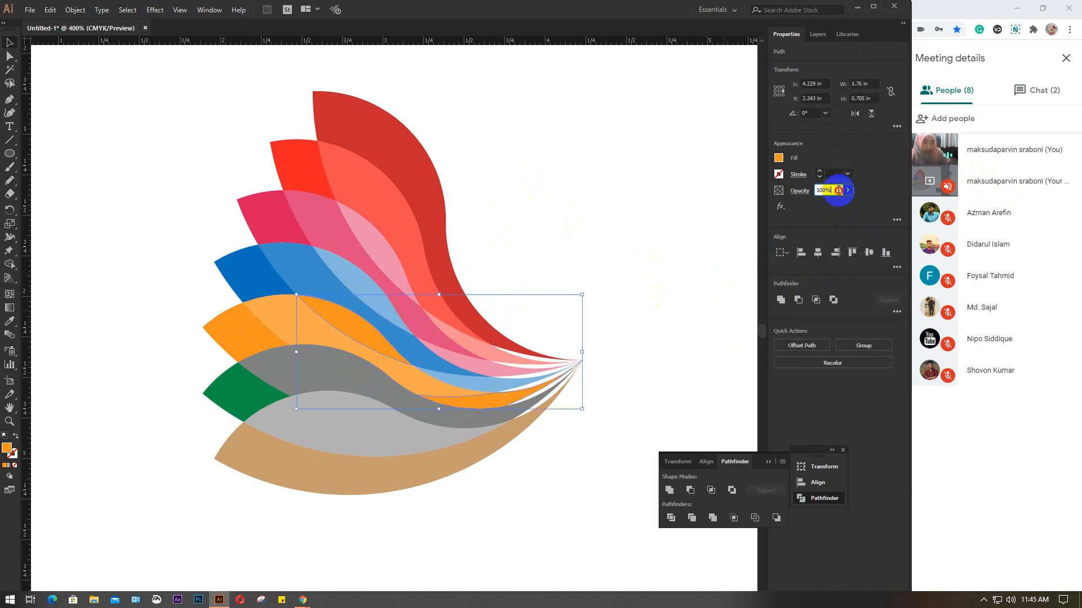
type("50")
key("Return")
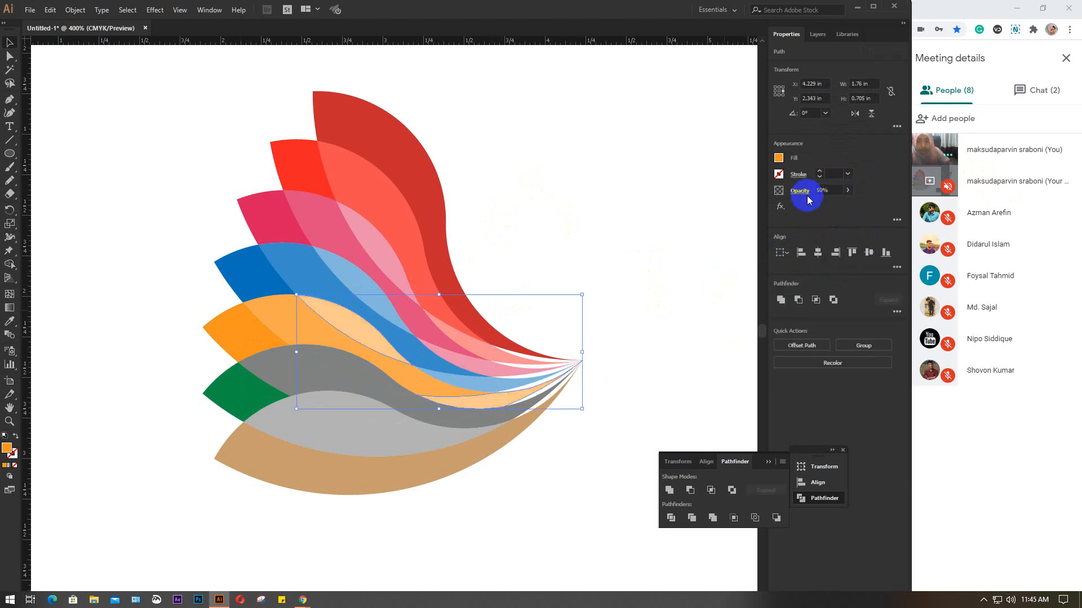
left_click(594, 189)
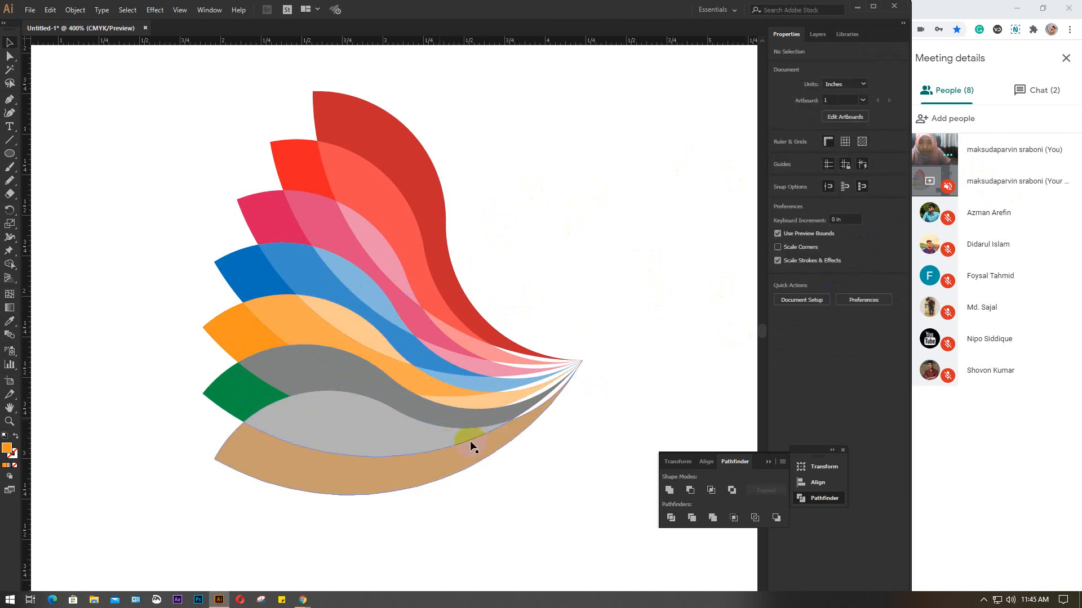
- Color the sixth feather's three gray pieces with the green sampled from its tip and deselect them
left_click(291, 373)
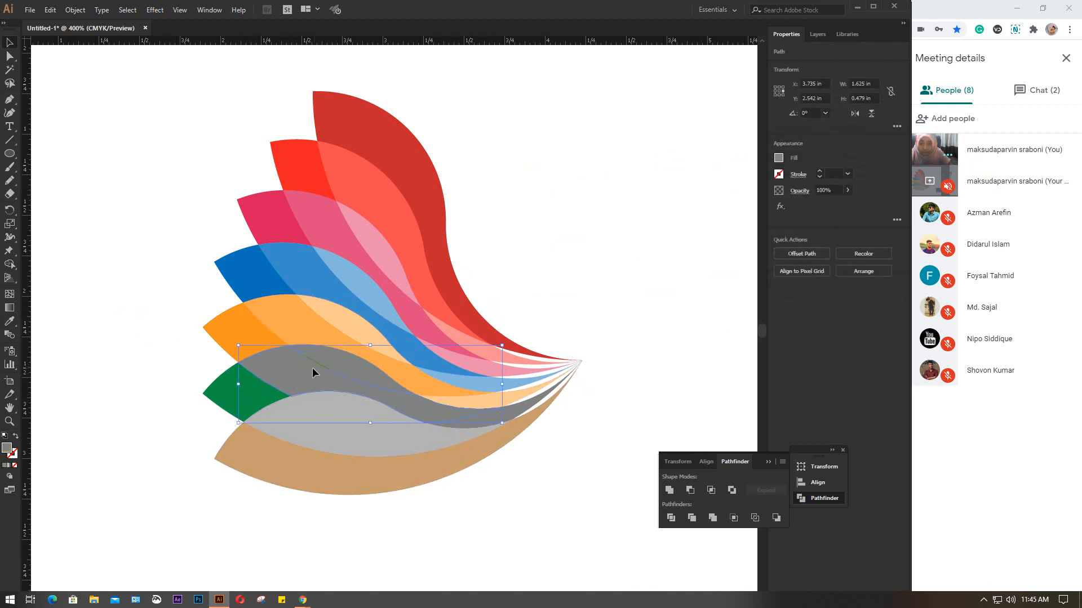
left_click(349, 362, "shift")
left_click(517, 408, "shift")
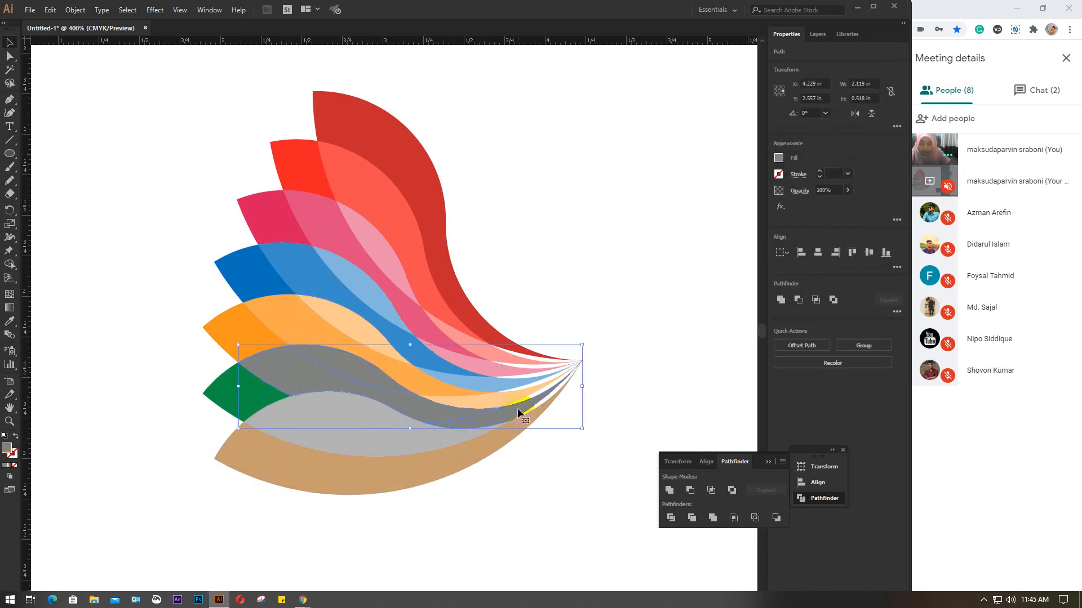
key("i")
left_click(235, 388)
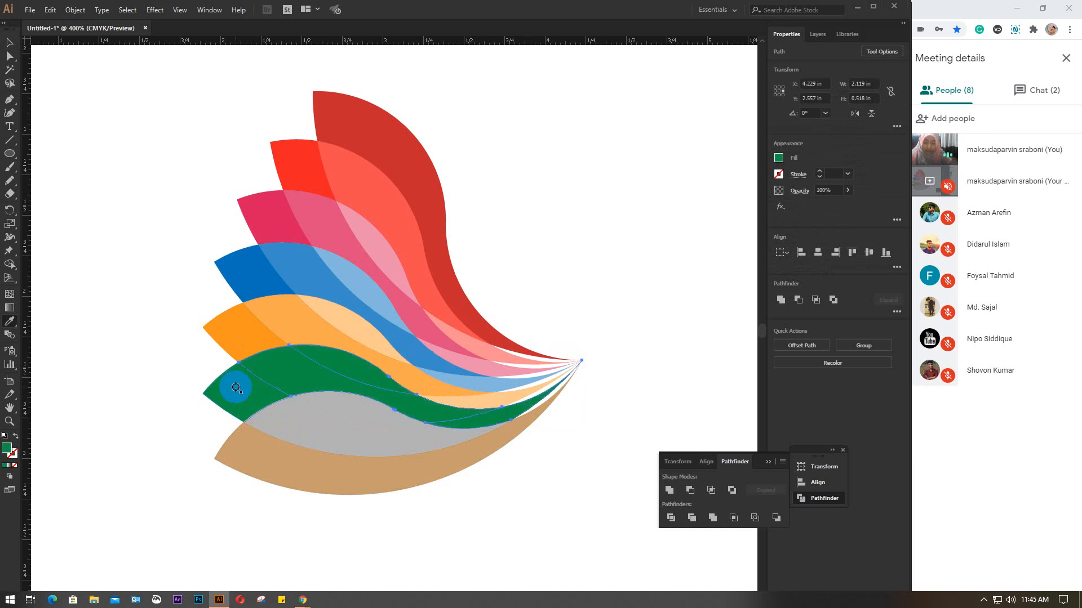
key("v")
left_click(538, 230)
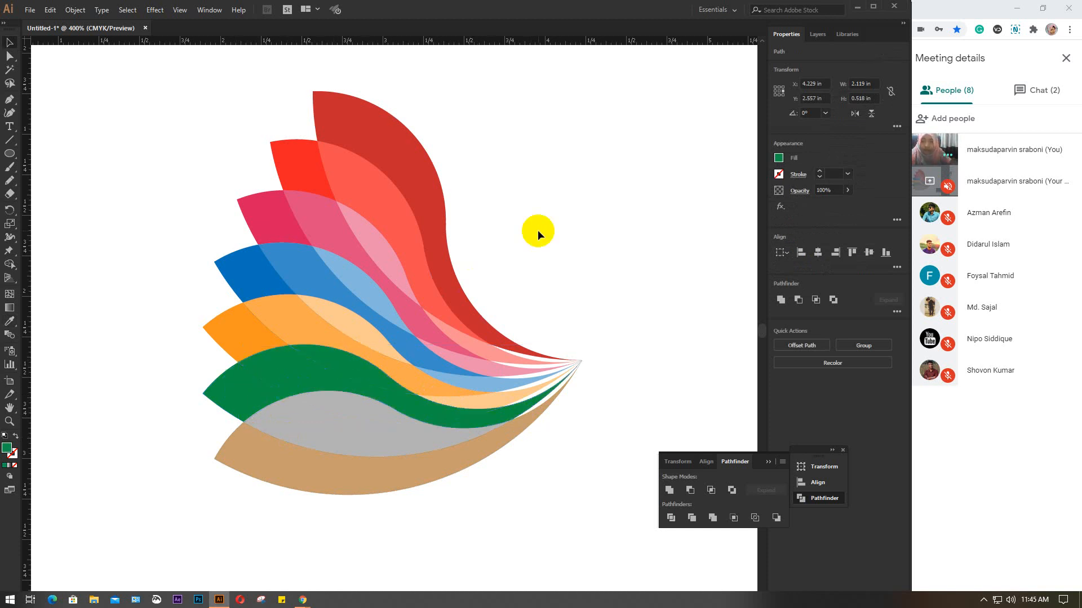
- Set the sixth feather's upper overlap piece and inner end piece together to 50% opacity and deselect them
left_click(517, 416)
left_click(333, 355, "shift")
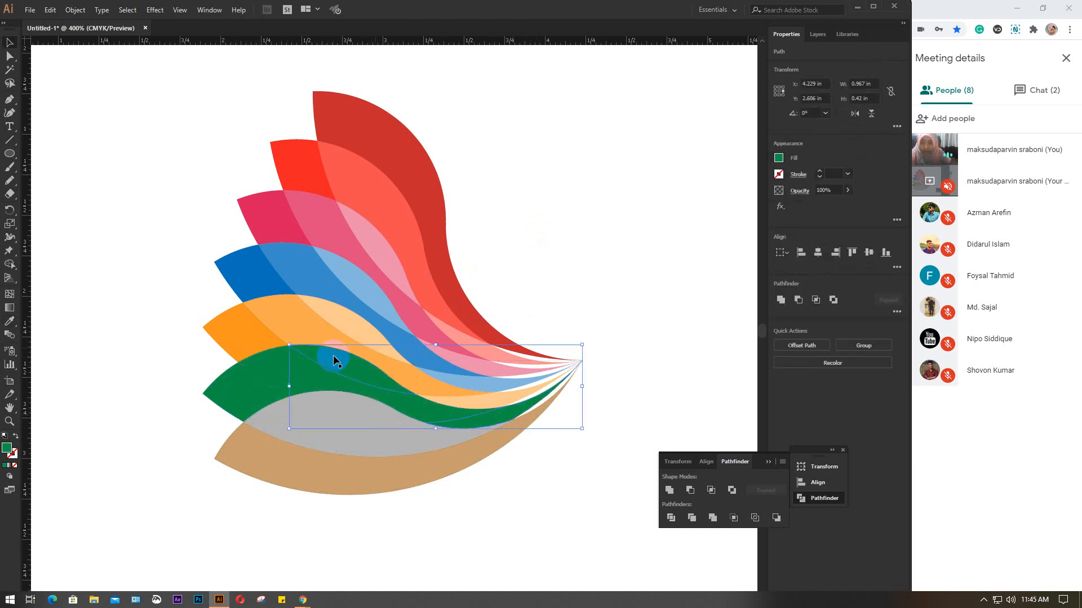
left_click(823, 190)
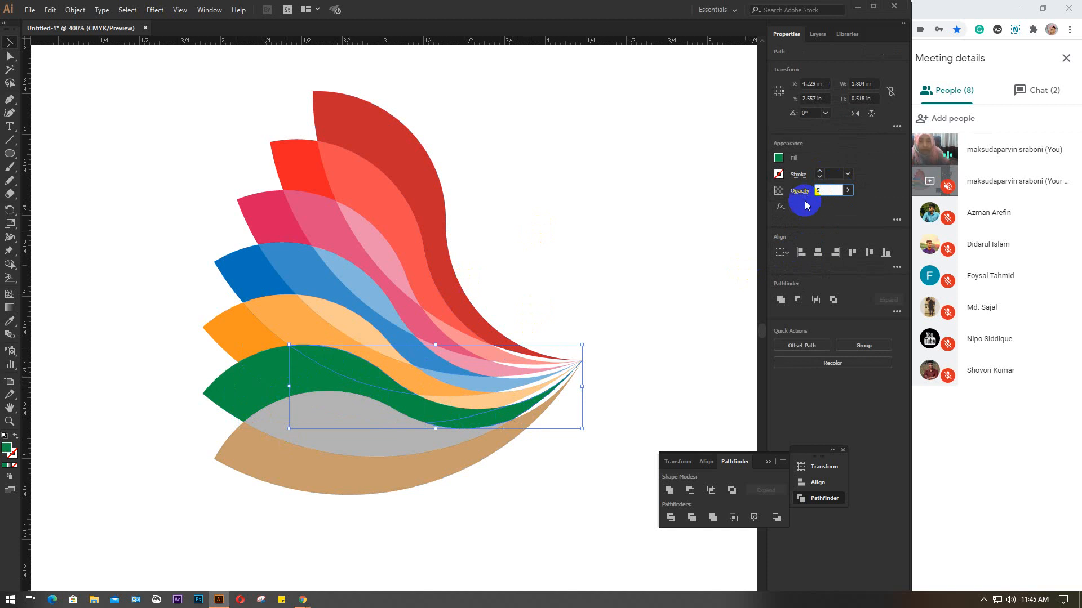
key("Return")
left_click(502, 328)
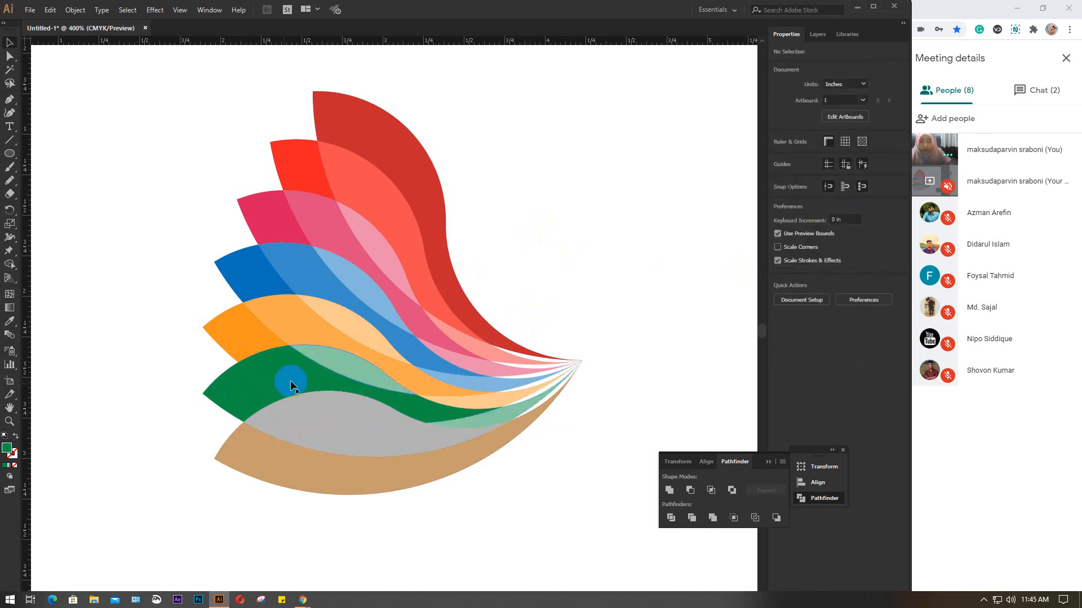
- Set the opacity of the sixth feather's large green middle piece to 80% and deselect it
left_click(282, 372)
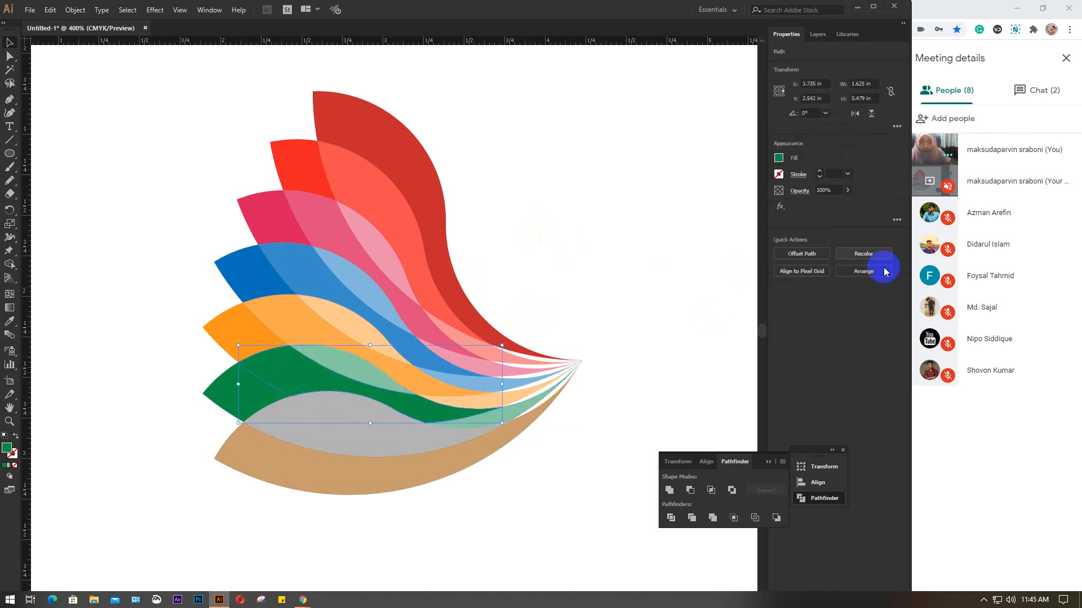
left_click(832, 190)
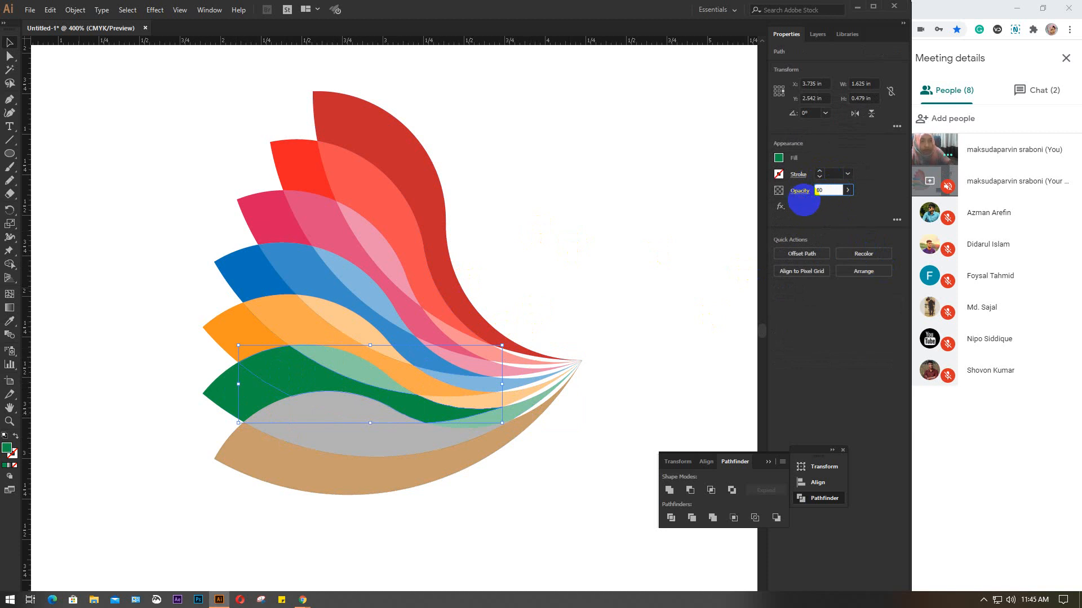
type("80")
key("Return")
left_click(340, 520)
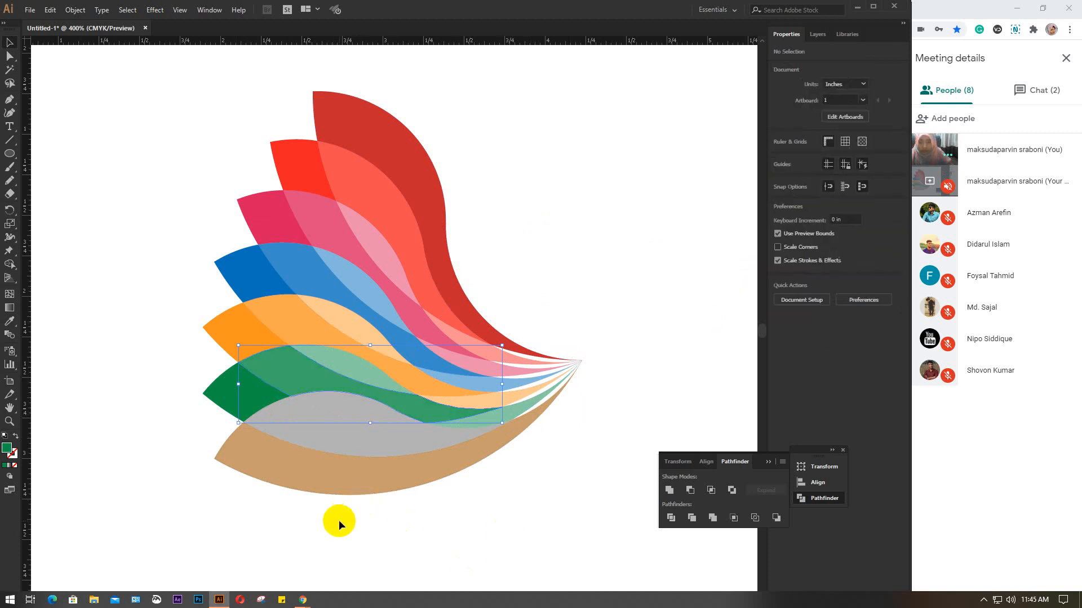
- Color the seventh feather's two gray pieces with the tan sampled from its lower body and deselect them
left_click(294, 430)
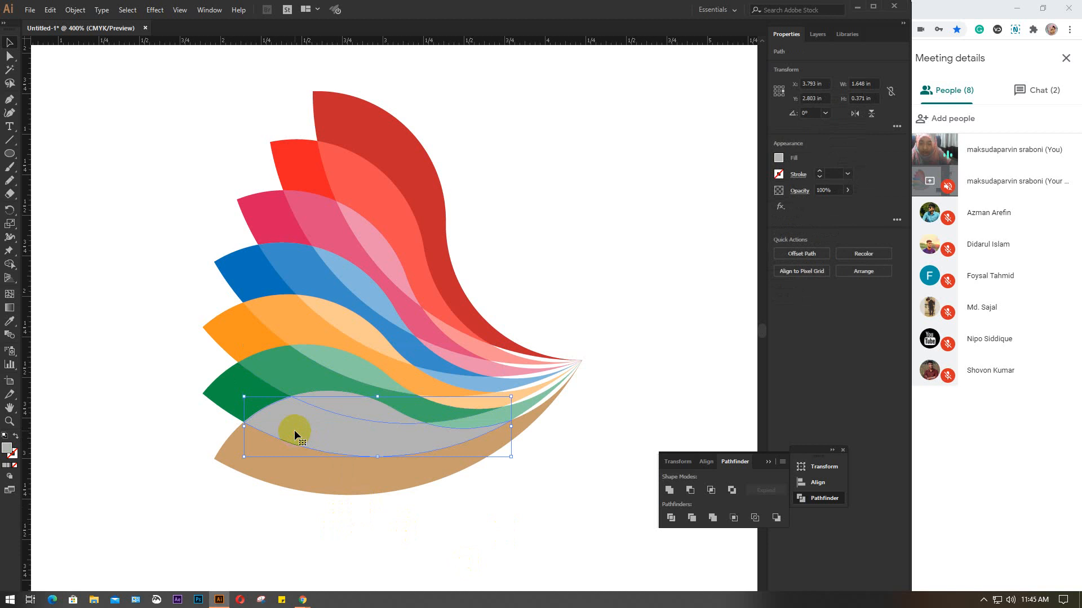
left_click(359, 400, "shift")
key("i")
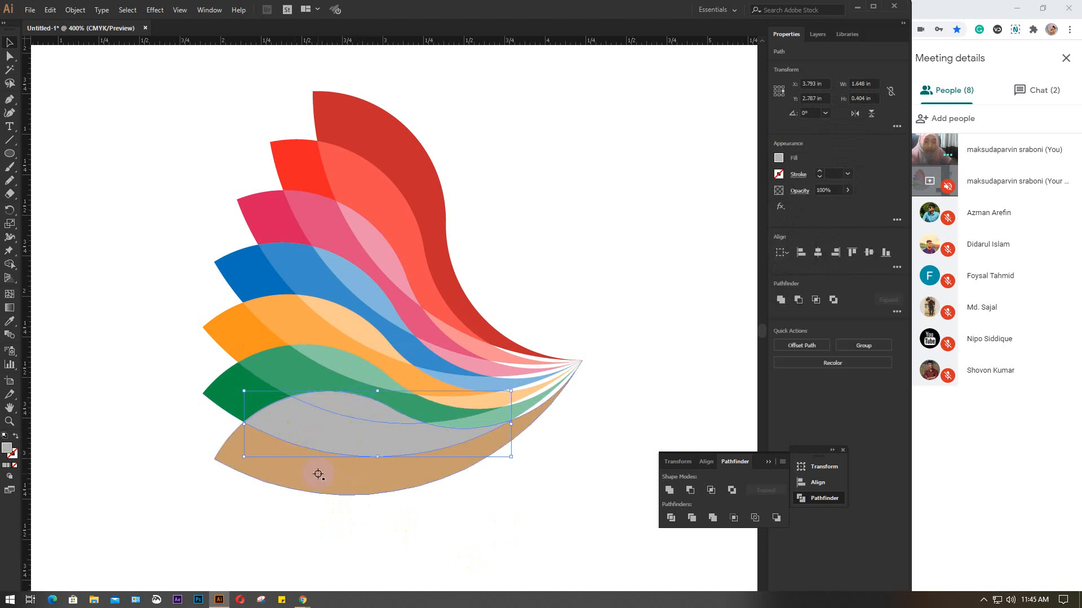
left_click(317, 473)
key("v")
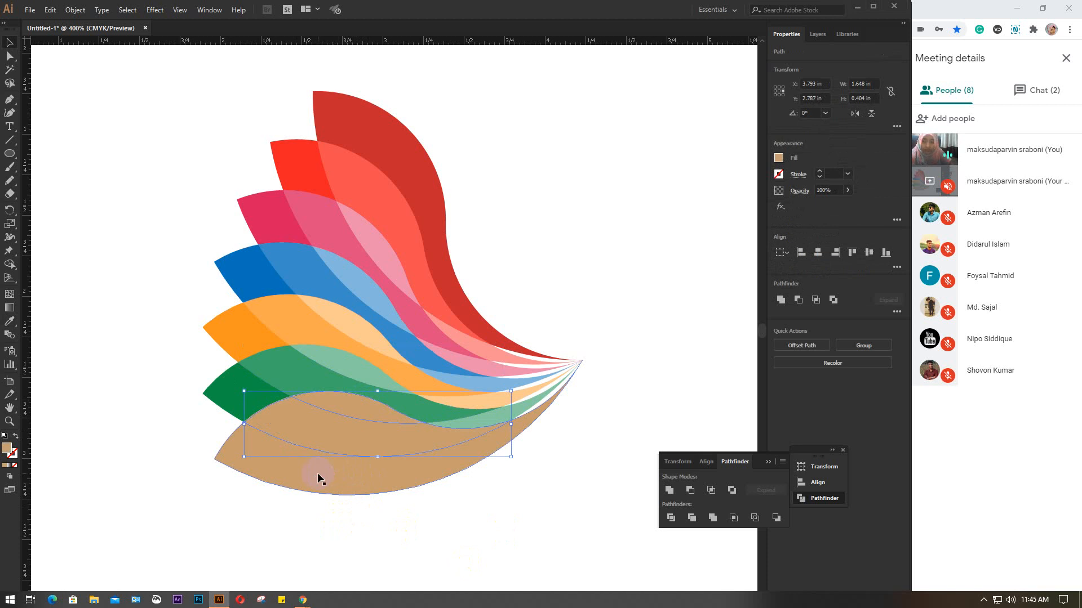
left_click(505, 321)
- Set the opacity of the seventh feather's large tan inner piece to 80% and deselect it
left_click(309, 430)
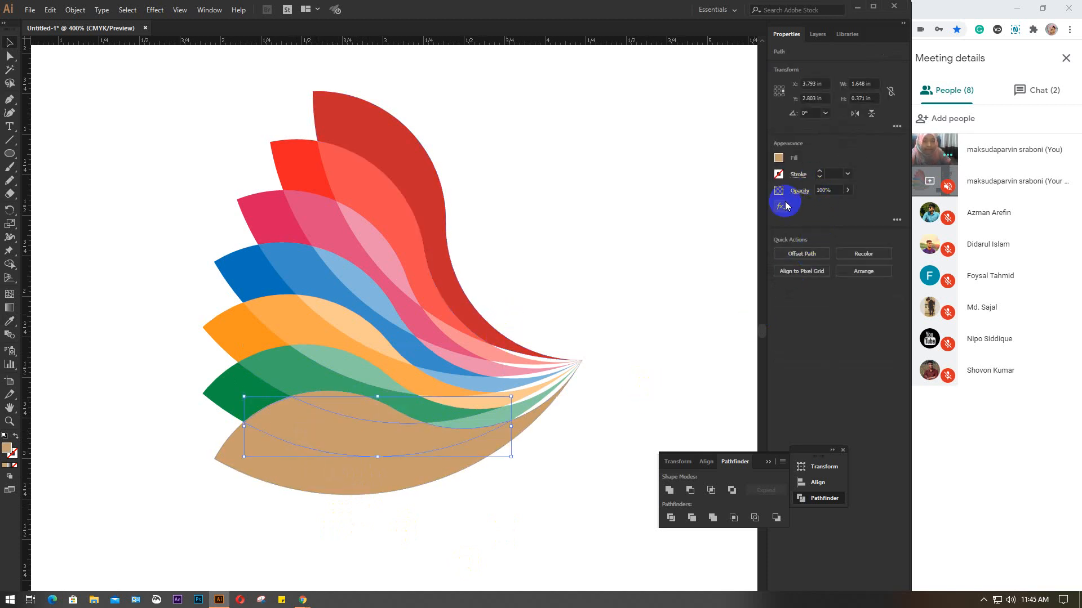
left_click(831, 190)
type("80")
key("Return")
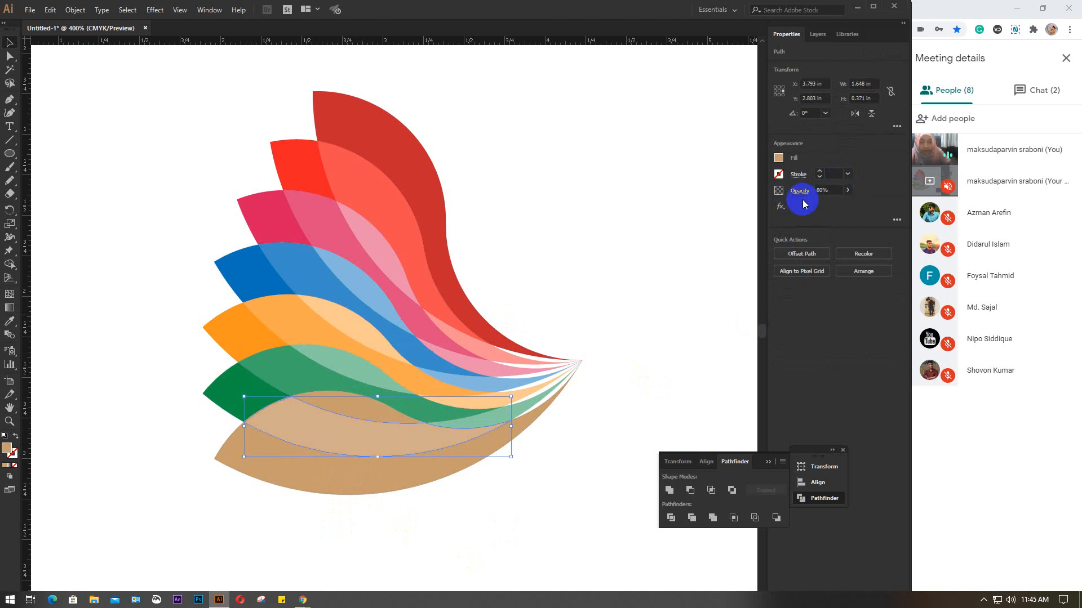
left_click(576, 267)
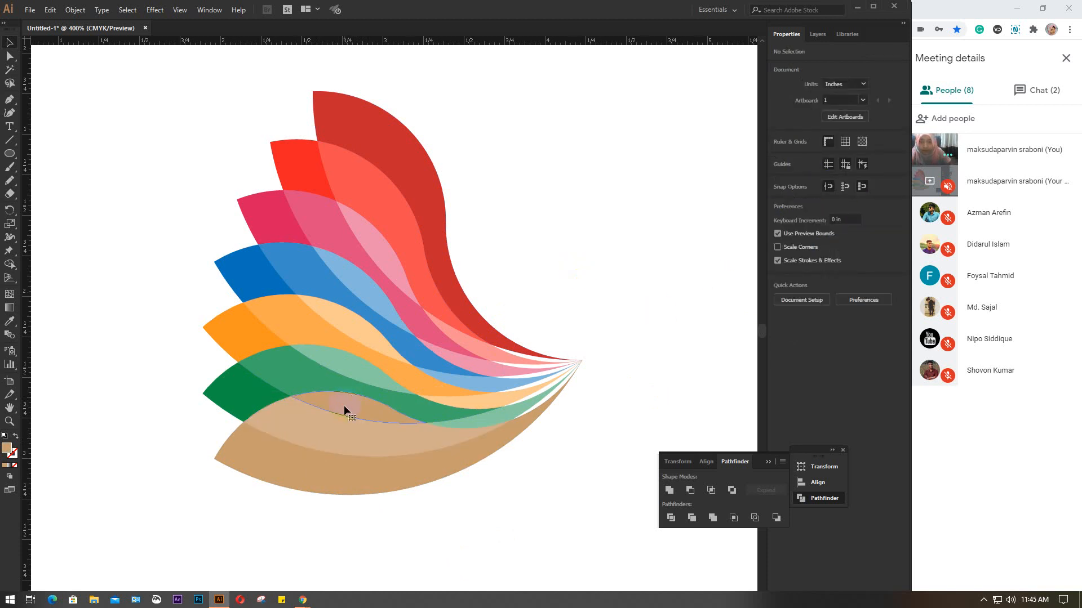
- Set the seventh feather's small upper overlap piece to 50% opacity and deselect it
left_click(344, 404)
left_click(839, 187)
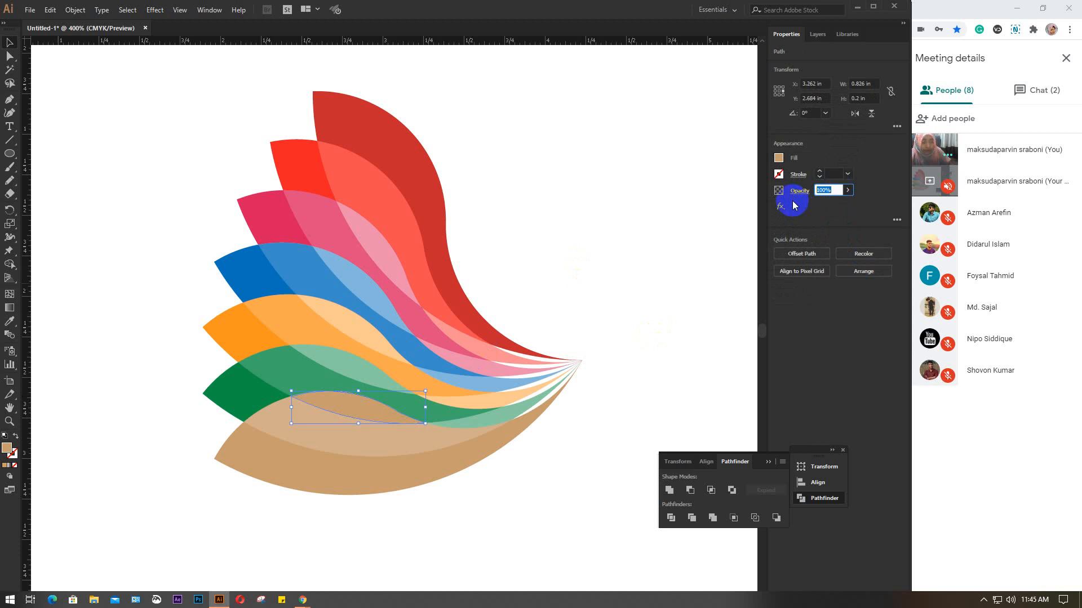
type("50")
key("Return")
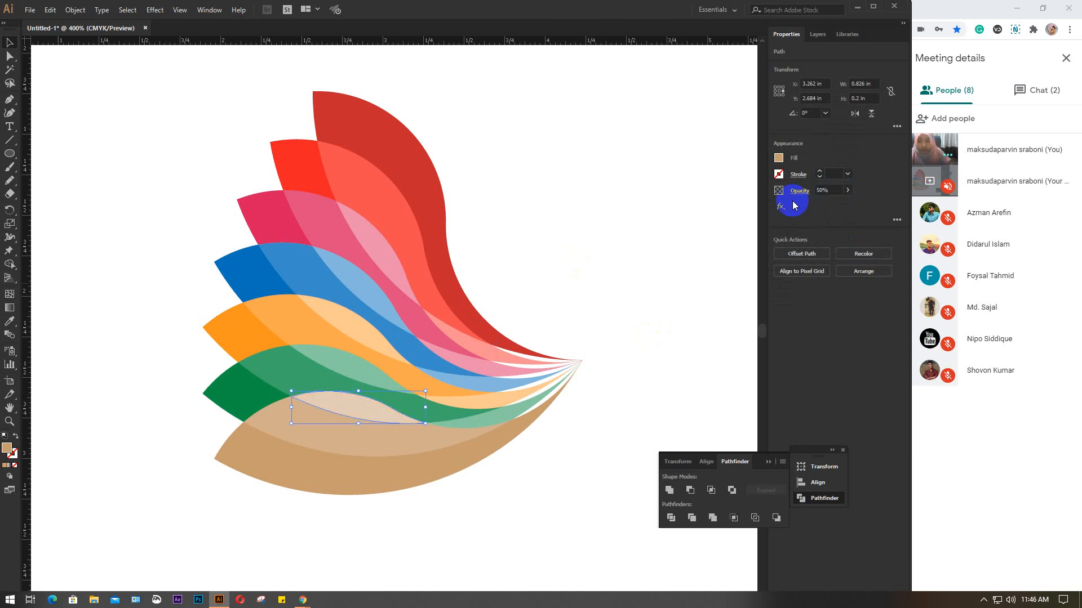
left_click(538, 210)
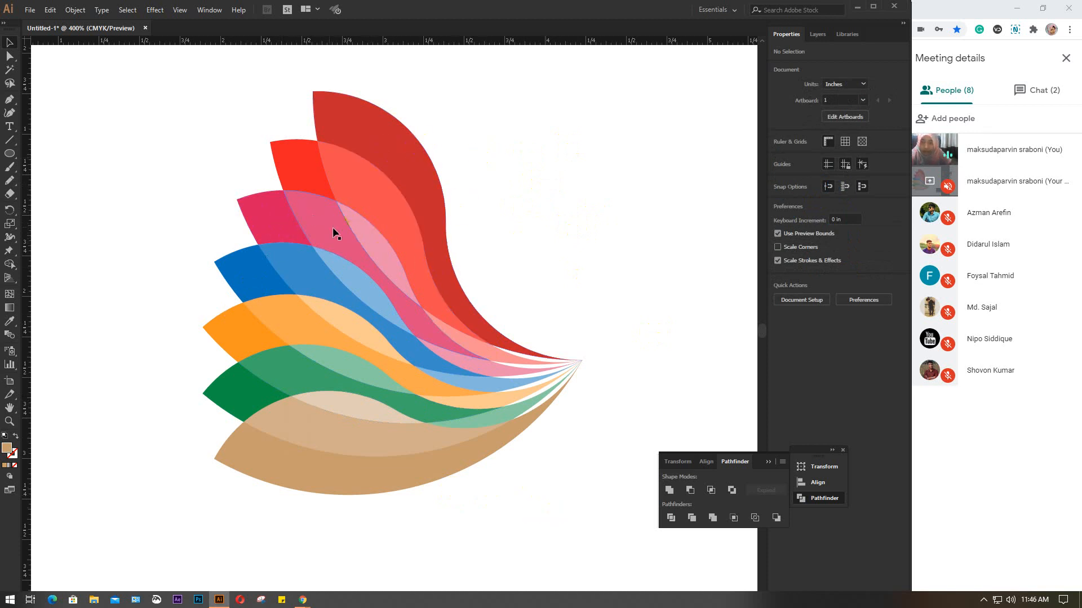
- Try to unite the third feather's pink middle piece with its upper overlap piece using Pathfinder
left_click(339, 240)
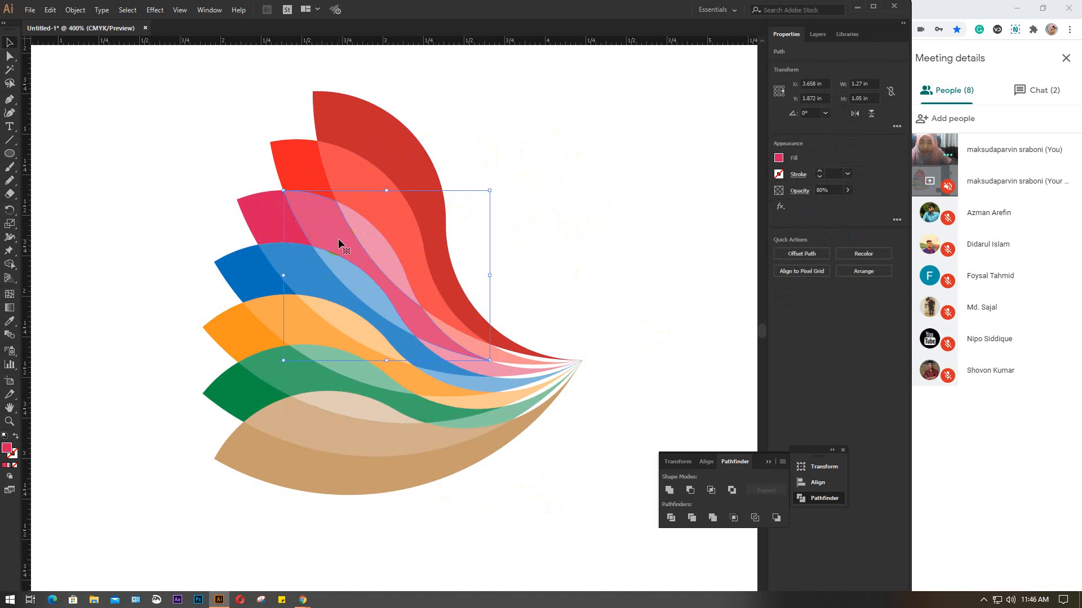
left_click(380, 238, "shift")
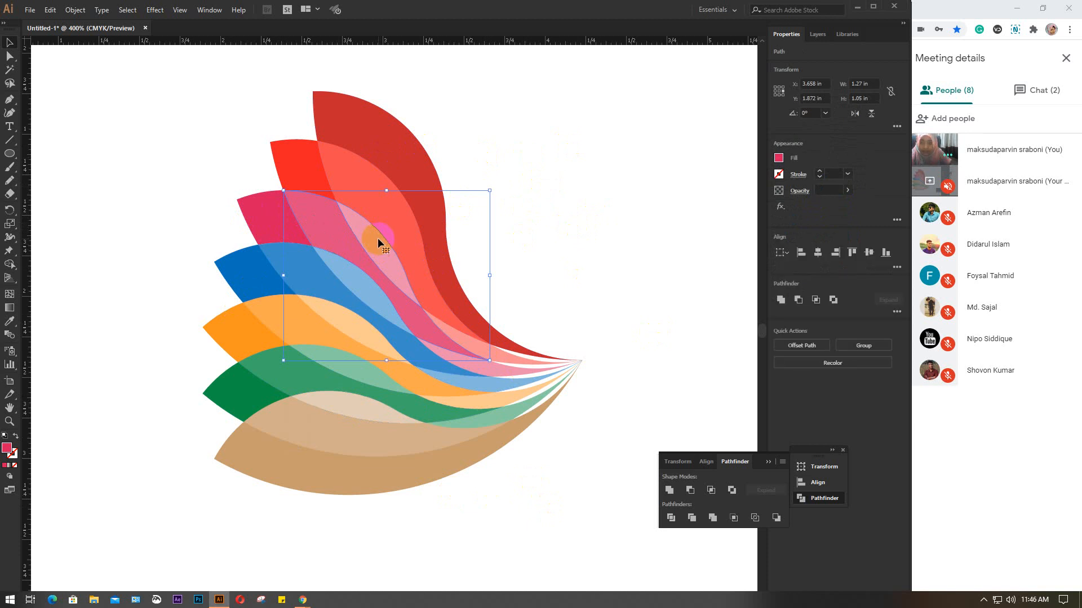
left_click(670, 490)
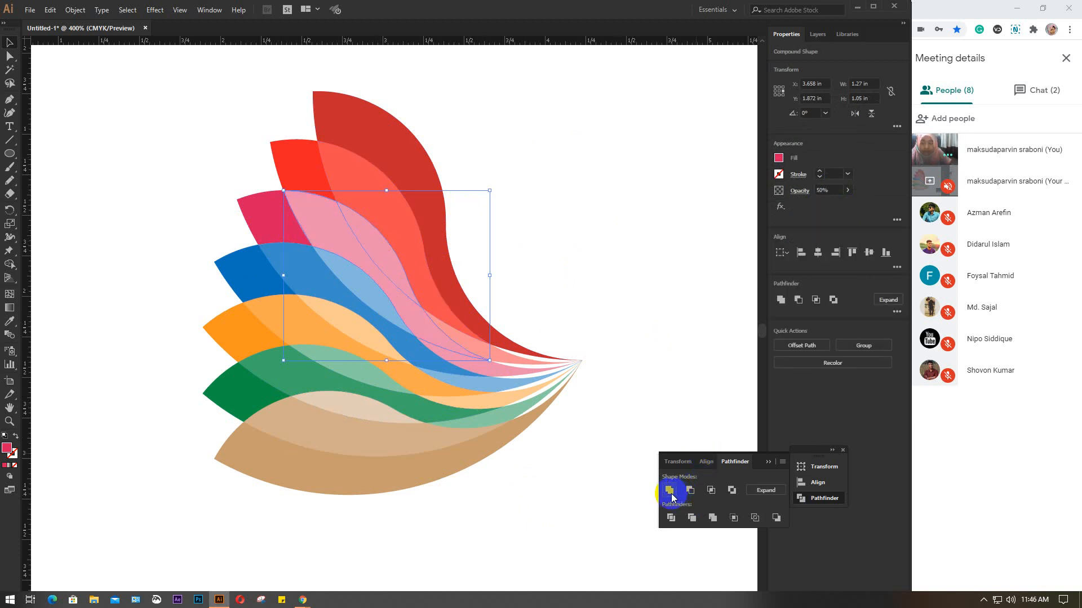
left_click(669, 491)
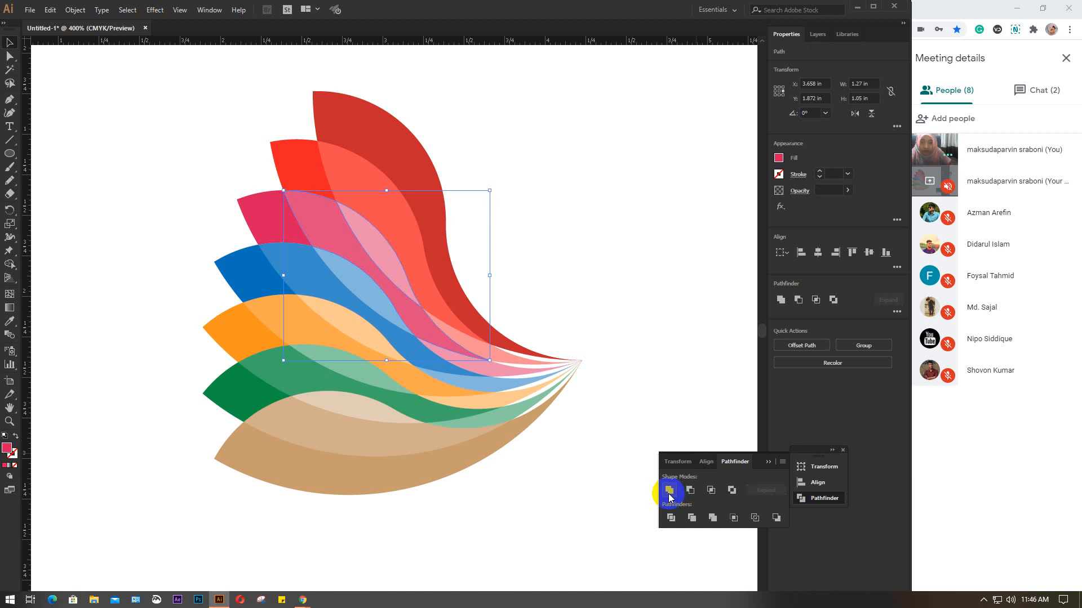
left_click(513, 179)
- Match the third feather's upper overlap piece to its 80% pink middle piece and merge the two with the Shape Builder tool
left_click(366, 241)
key("i")
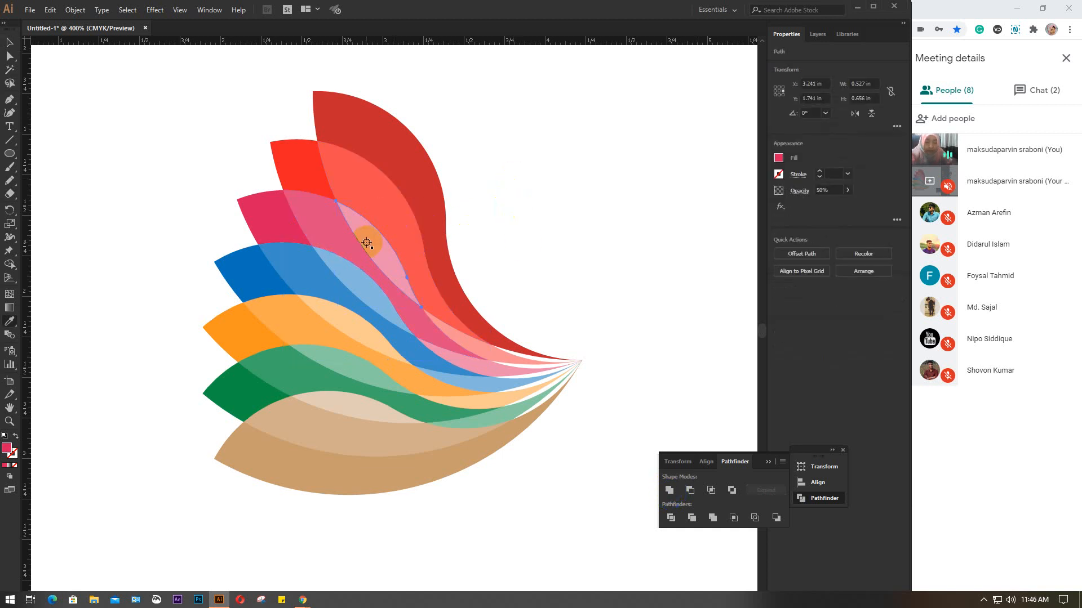
left_click(328, 216)
key("v")
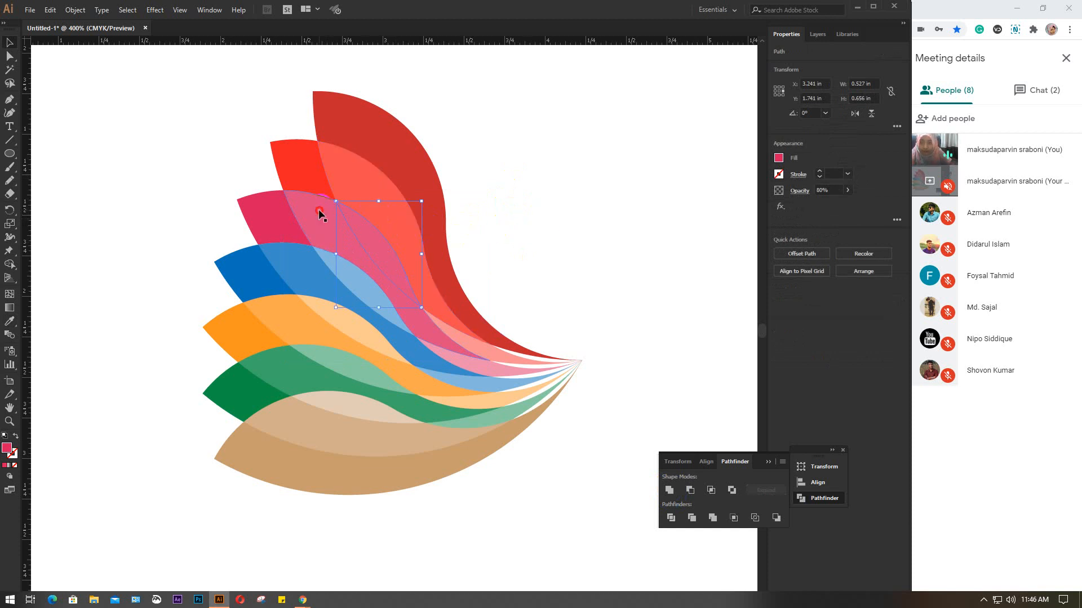
left_click(295, 252, "shift")
key("shift+m")
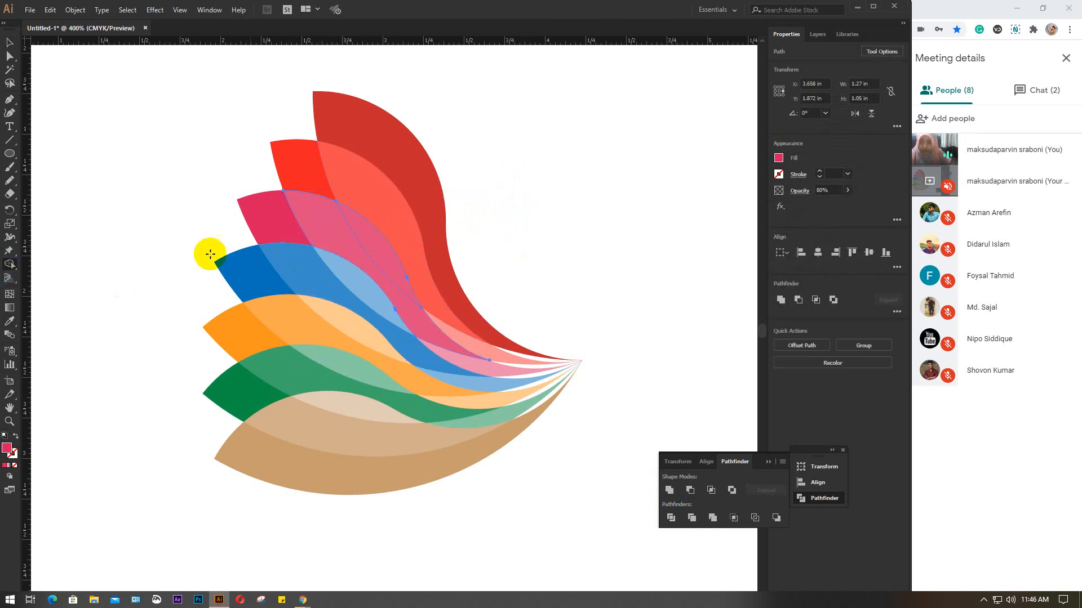
mouse_move(270, 242)
left_mouse_down()
mouse_move(332, 221)
mouse_move(370, 235)
left_mouse_up()
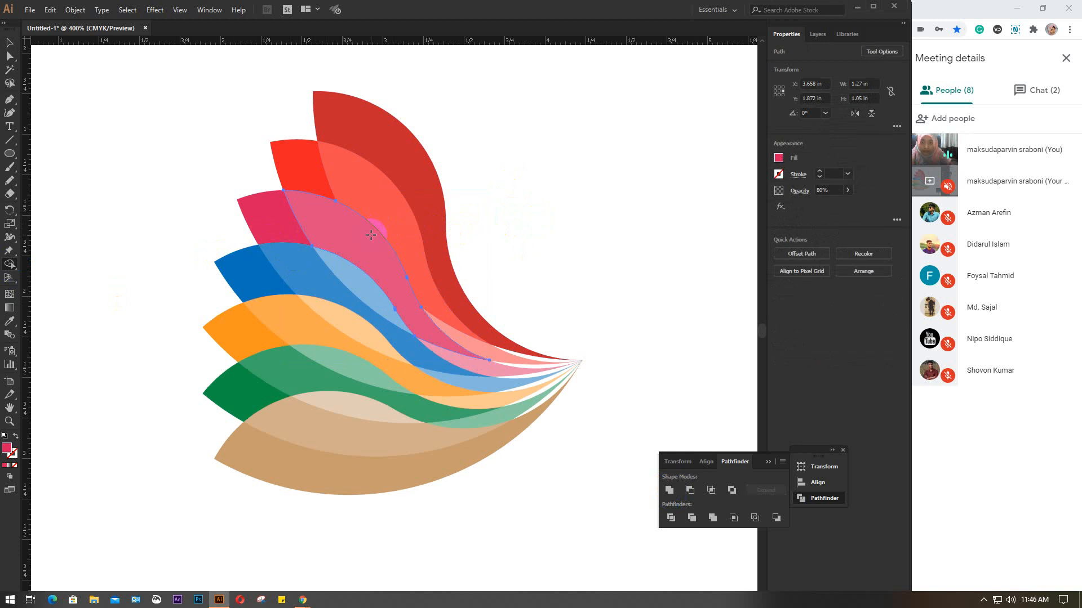
key("v")
- Select the whole wing and merge the middle and upper overlap pieces within each of the fourth to seventh feathers using Shape Builder
left_click_drag(135, 104, 590, 526)
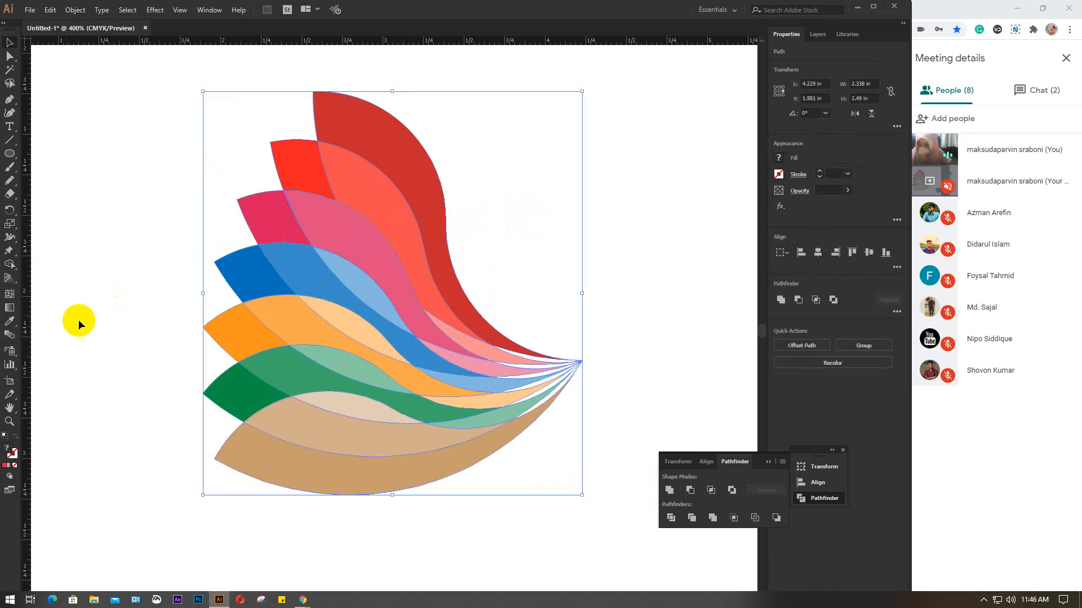
left_click(10, 263)
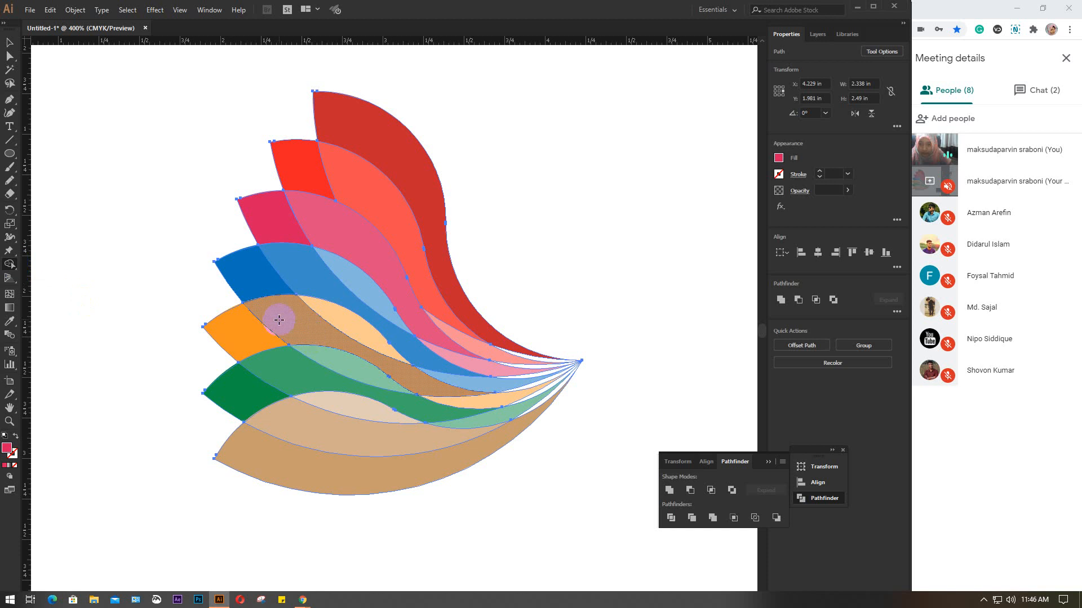
left_click_drag(319, 316, 333, 314)
left_click_drag(307, 254, 364, 280)
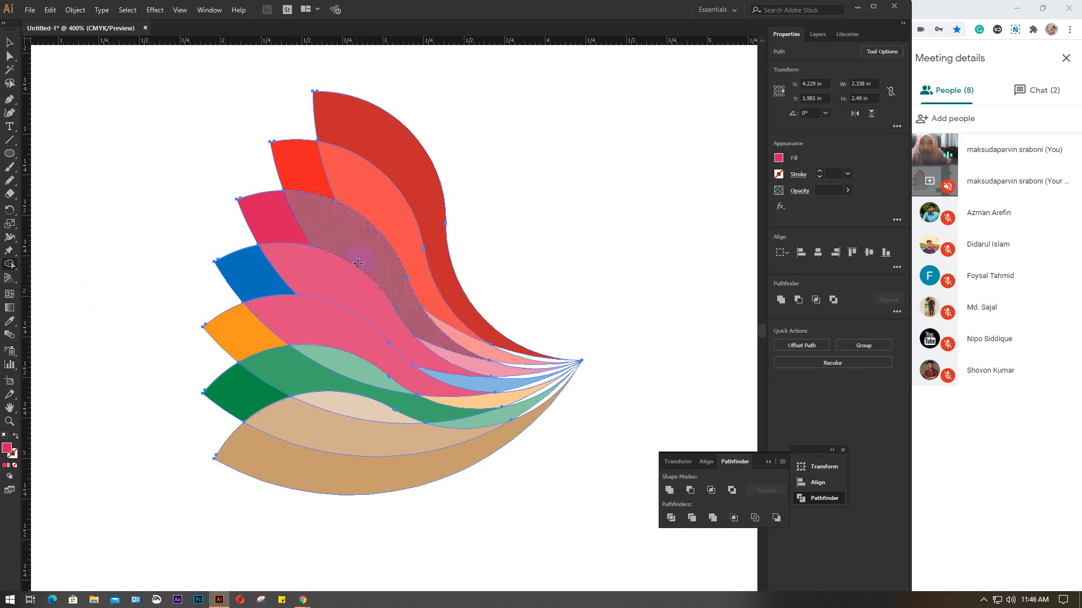
left_click_drag(302, 374, 340, 361)
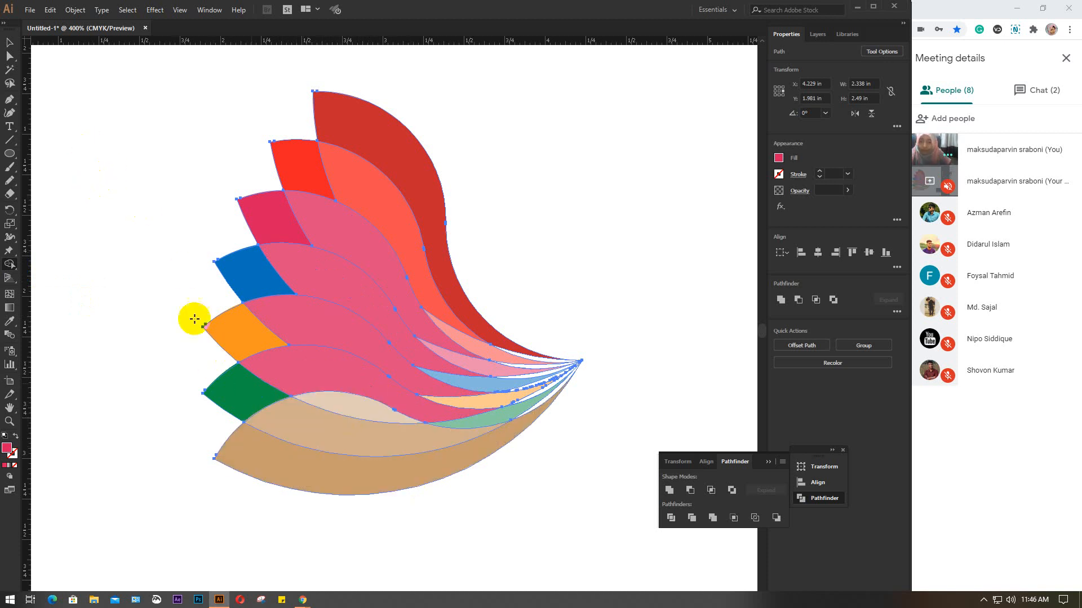
left_click_drag(297, 426, 325, 409)
left_click(9, 42)
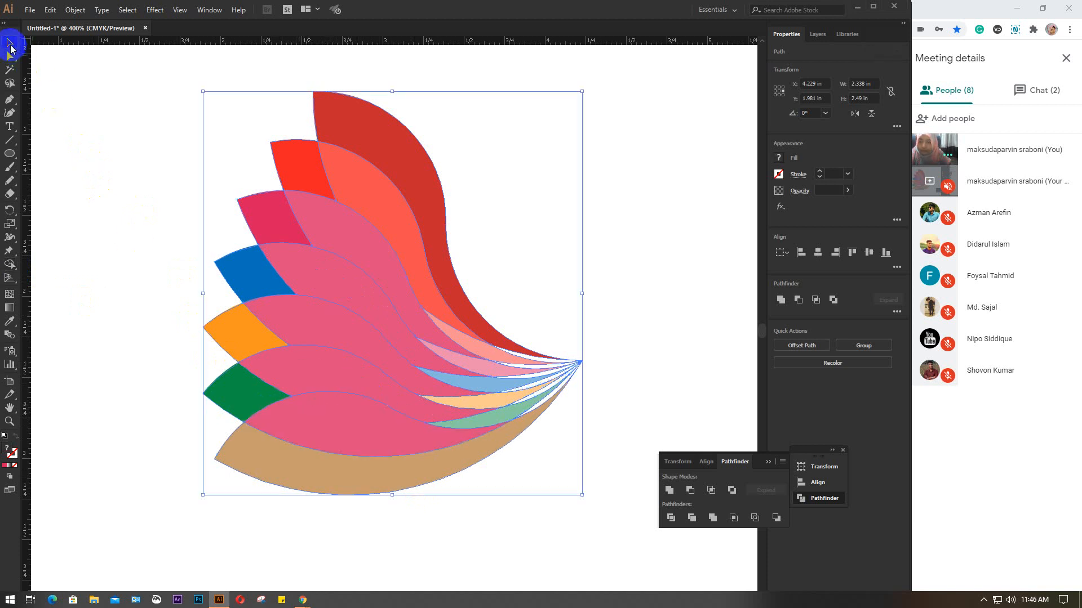
left_click(137, 231)
- Recolor the merged pieces of the third and fourth feathers with the solid crimson and blue sampled from their own tips
left_click(343, 227)
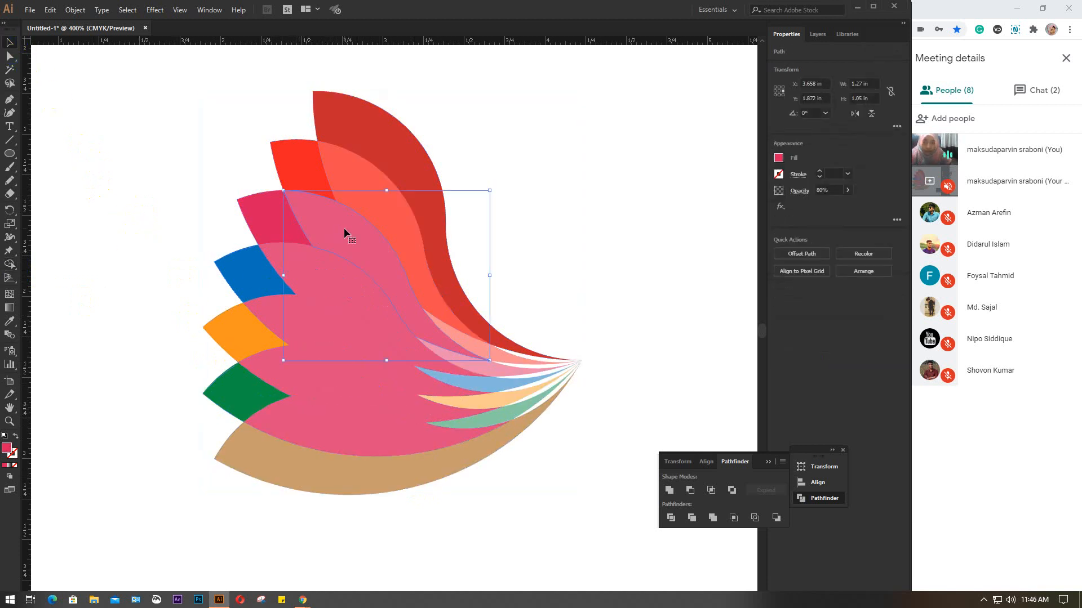
key("i")
left_click(280, 222)
left_click(271, 220)
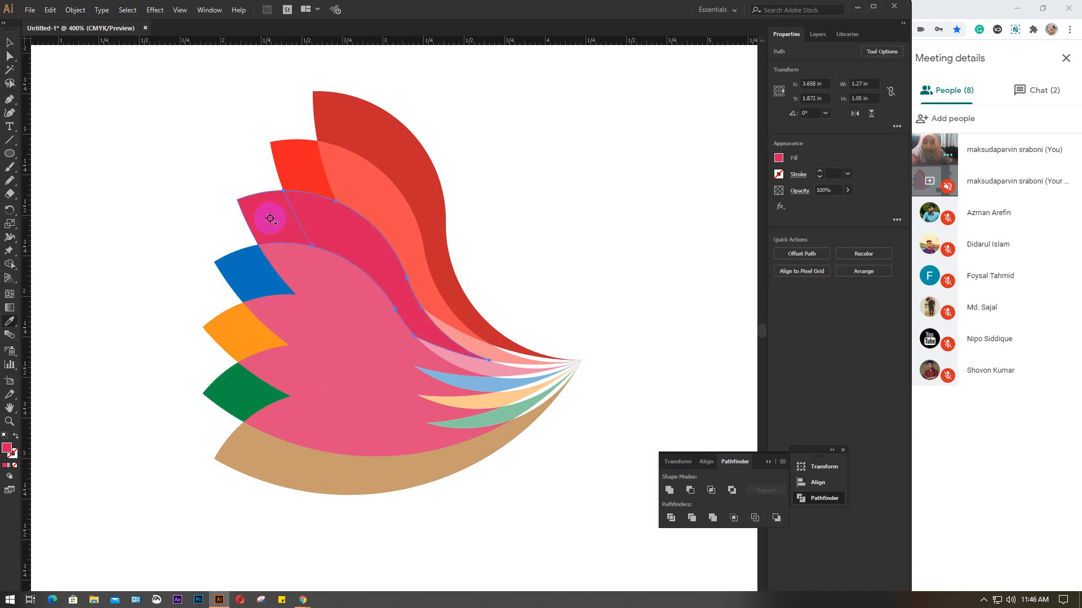
key("v")
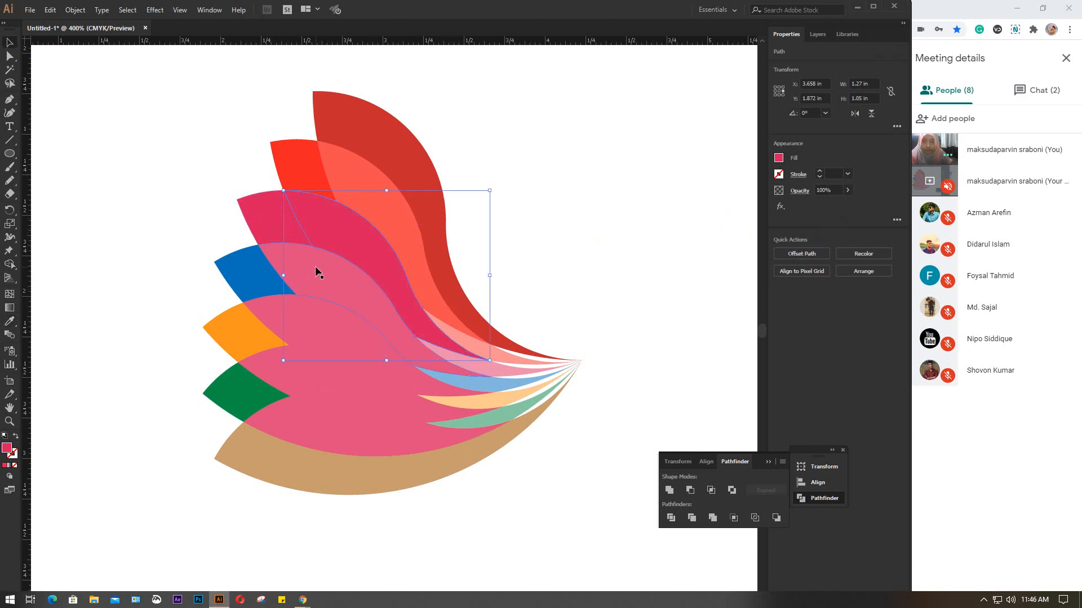
key("i")
left_click(246, 263)
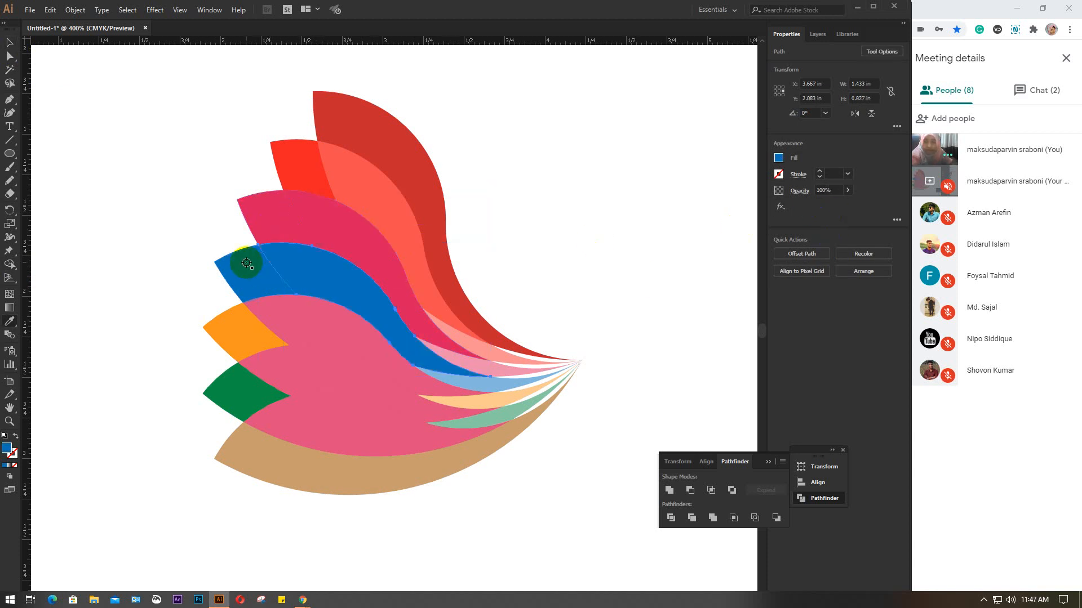
key("v")
- Recolor the merged pieces of the fifth and sixth feathers with the solid orange and green sampled from their own tips
left_click(312, 321)
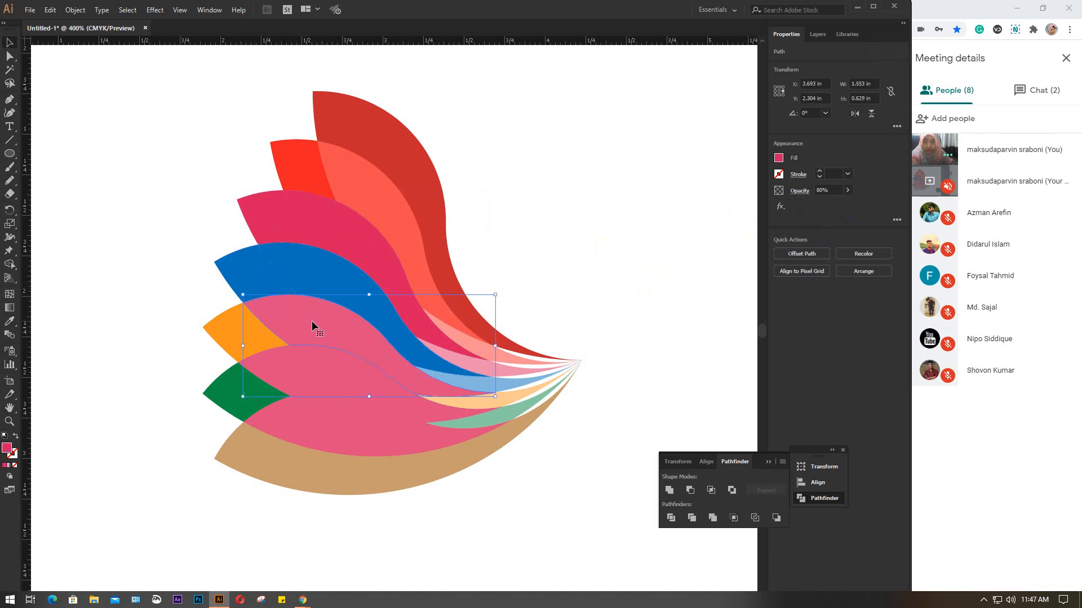
key("i")
left_click(269, 340)
key("v")
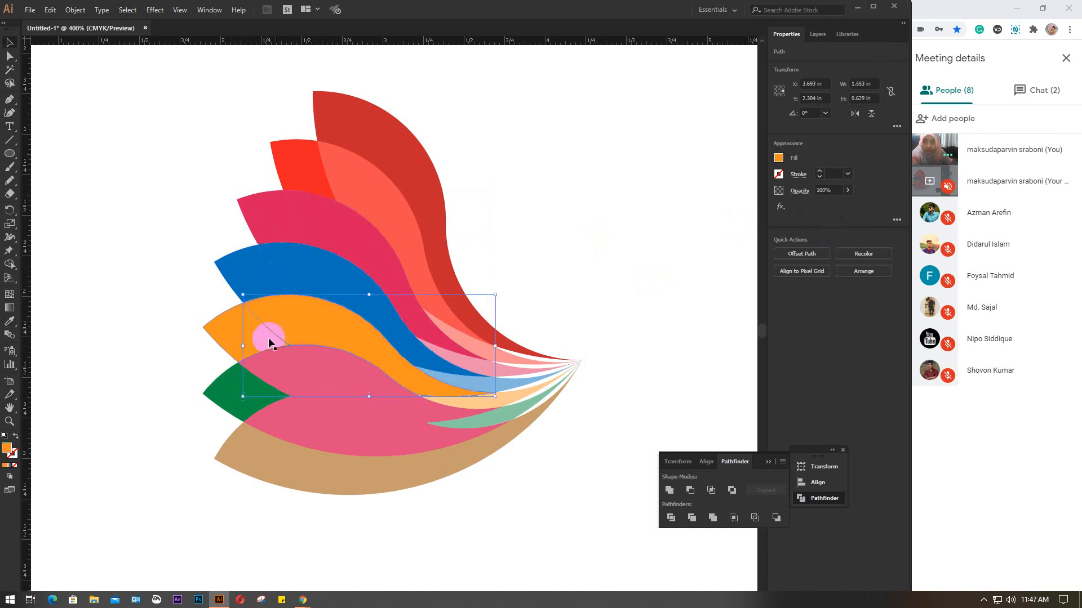
left_click(295, 354)
key("i")
left_click(241, 402)
key("v")
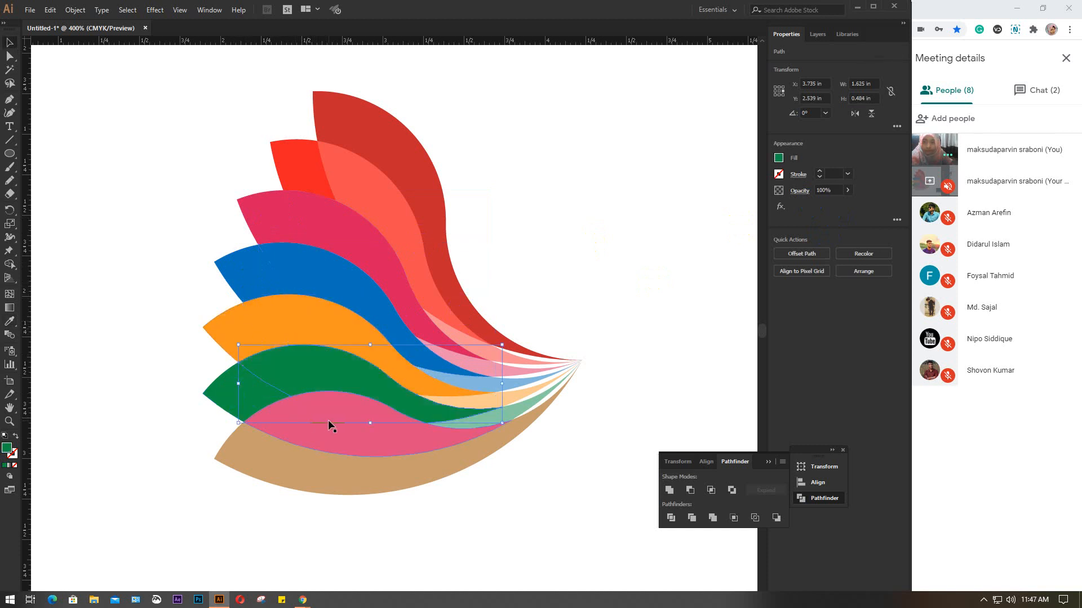
- Recolor the seventh feather's pink merged piece with the solid tan sampled from the rest of that feather
left_click(332, 438)
key("i")
left_click(254, 460)
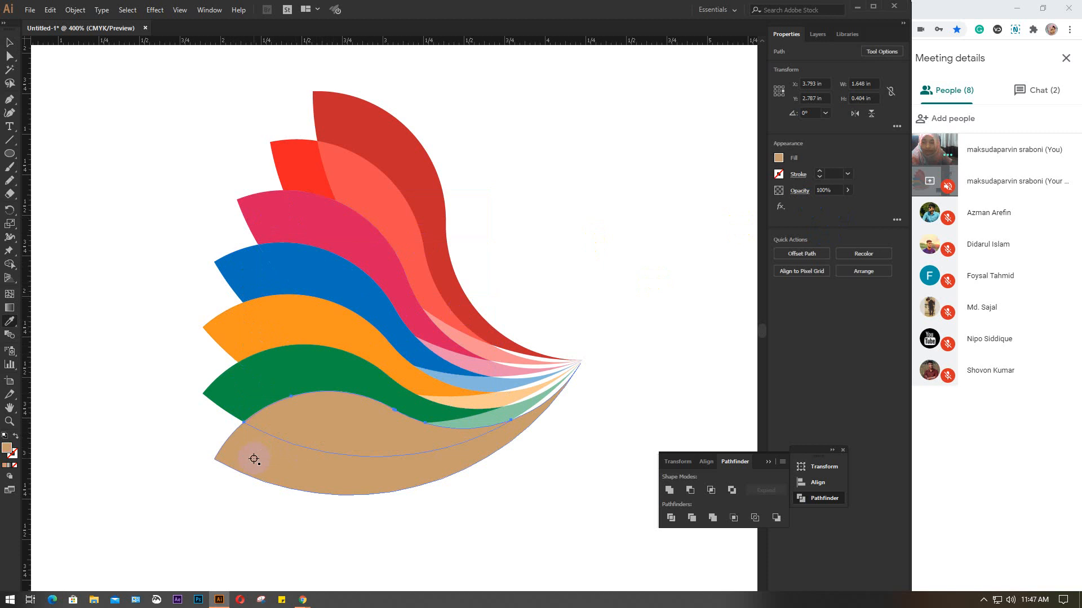
- Set the opacity of the merged middle pieces of the third to seventh feathers to 80%
key("v")
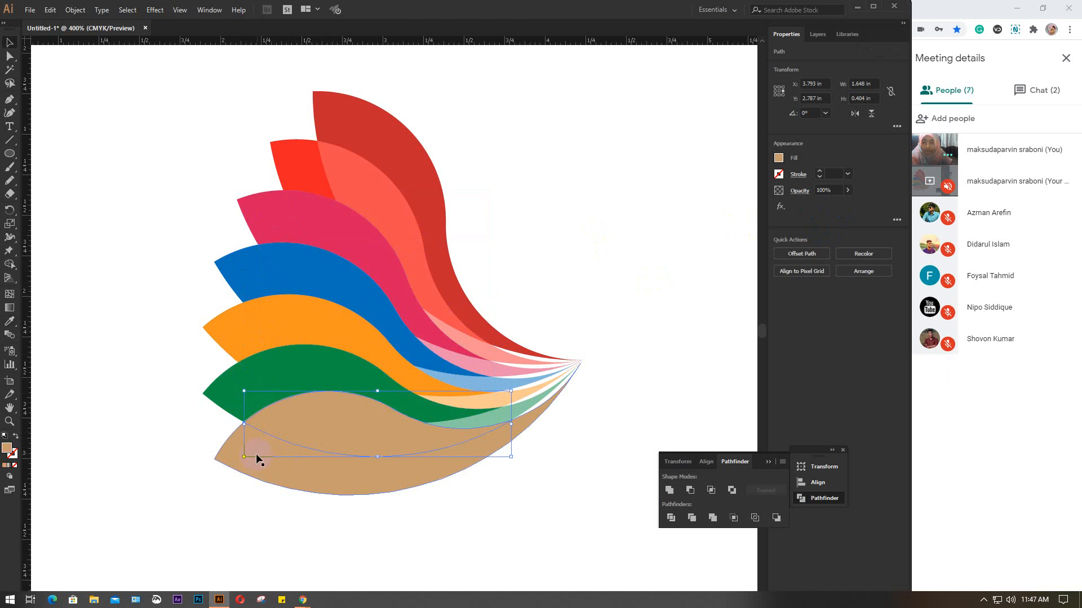
left_click(317, 364, "shift")
left_click(315, 309, "shift")
left_click(304, 251, "shift")
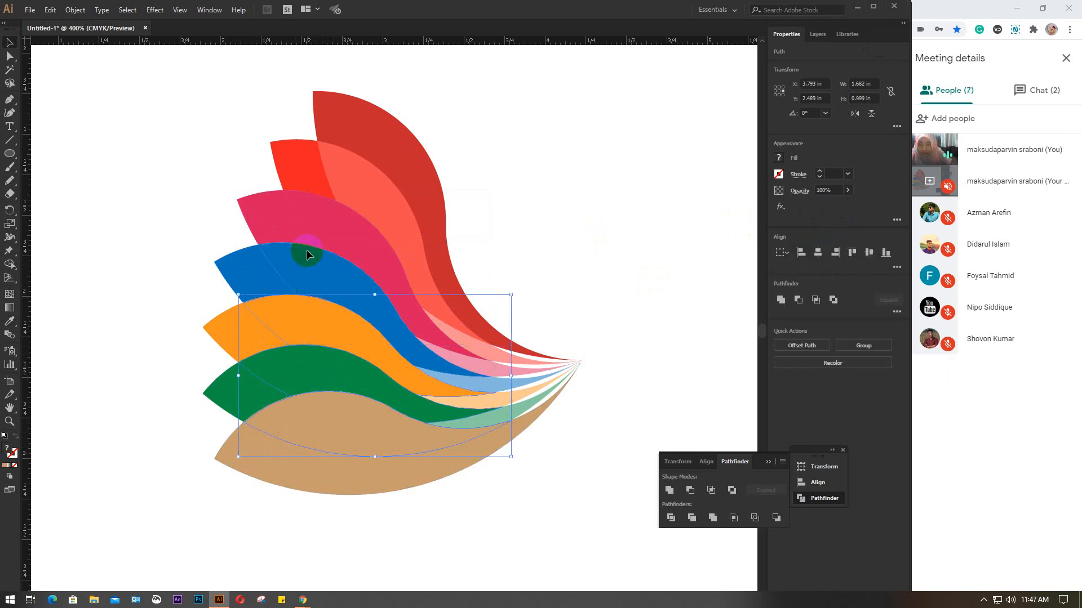
left_click(315, 216, "shift")
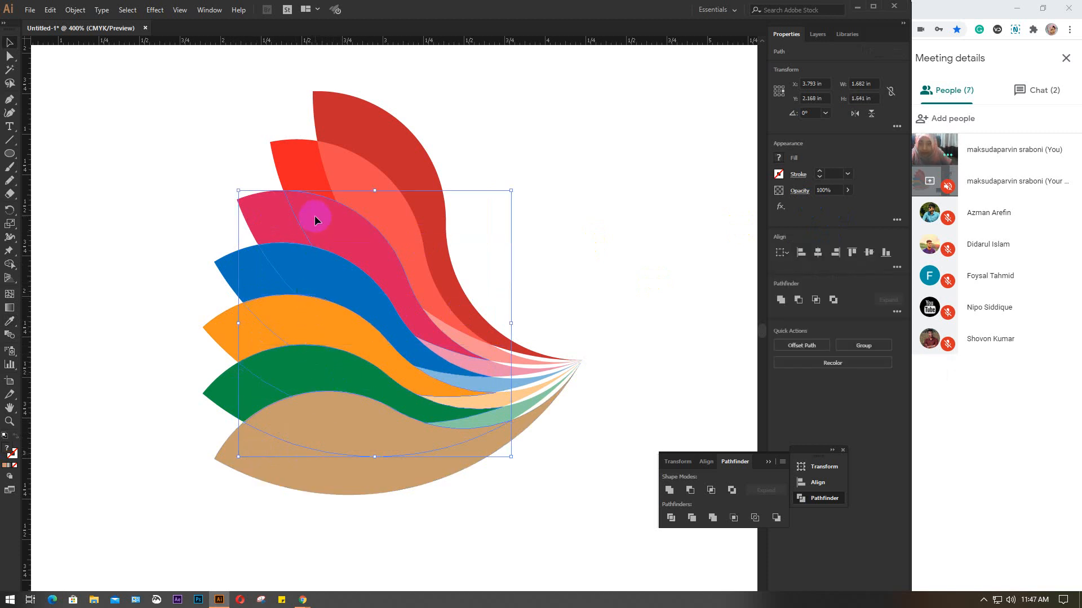
left_click(842, 192)
type("0")
key("Return")
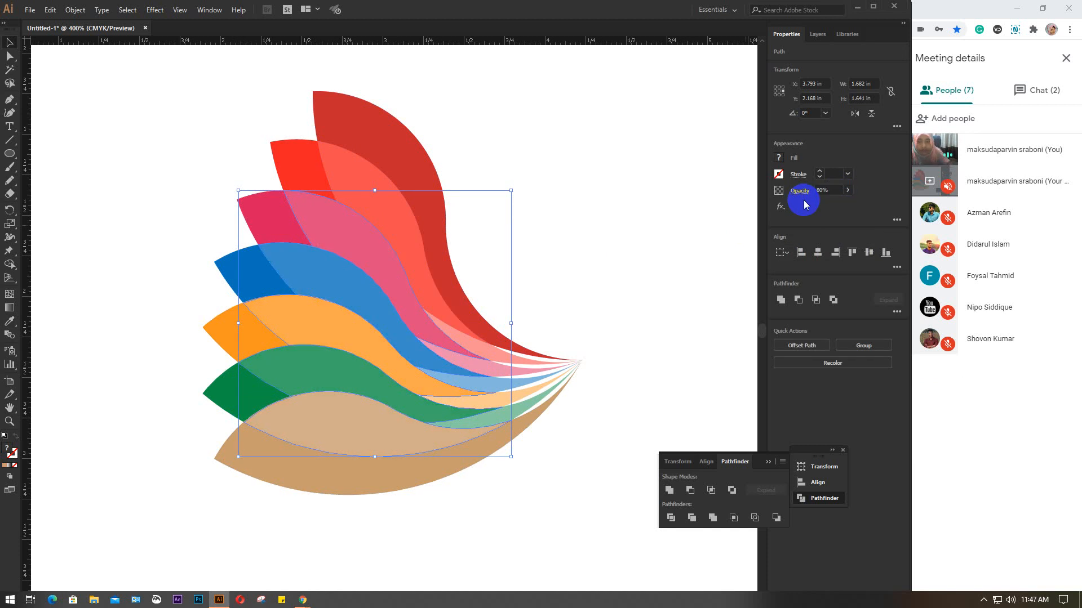
left_click(576, 252)
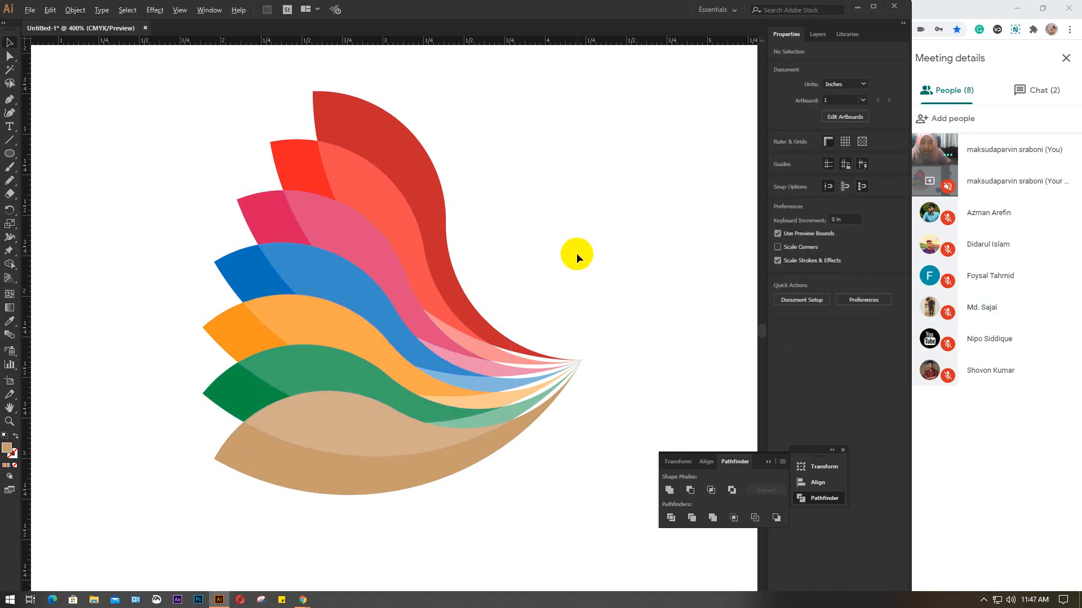
- Group the whole wing and move it toward the lower-left part of the artboard
scroll(576, 252, "down", 1)
scroll(577, 259, "down", 2)
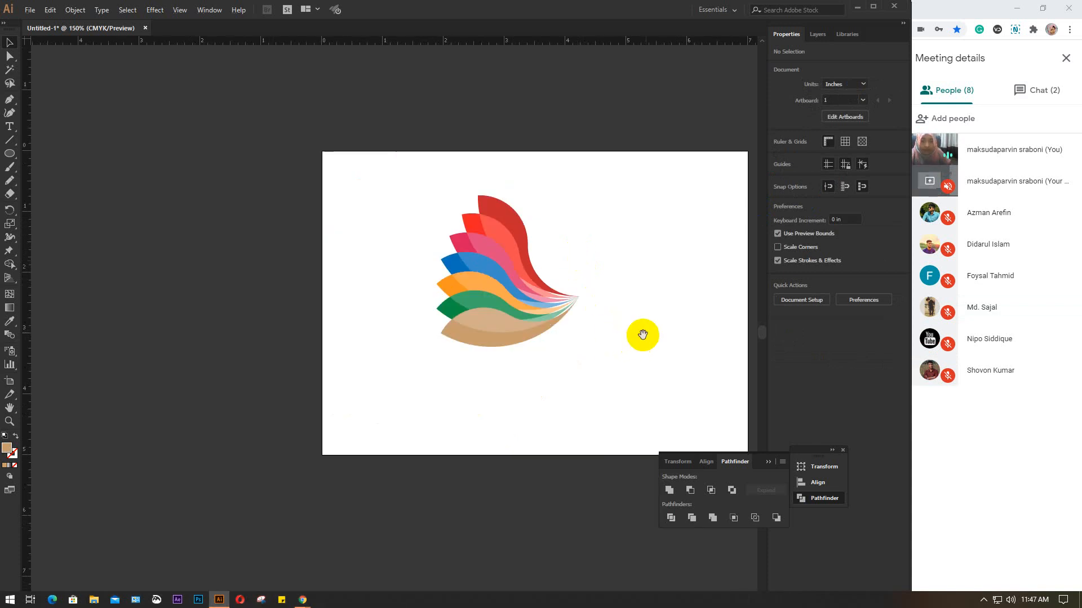
left_click_drag(639, 333, 533, 338)
left_click_drag(275, 207, 526, 408)
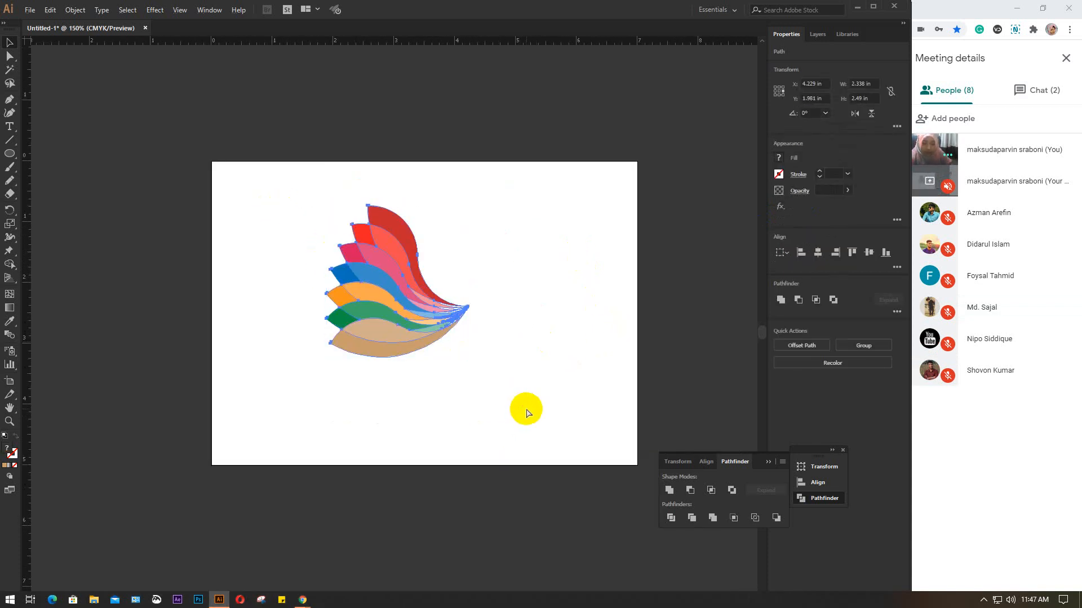
key("ctrl+g")
left_click_drag(422, 310, 343, 348)
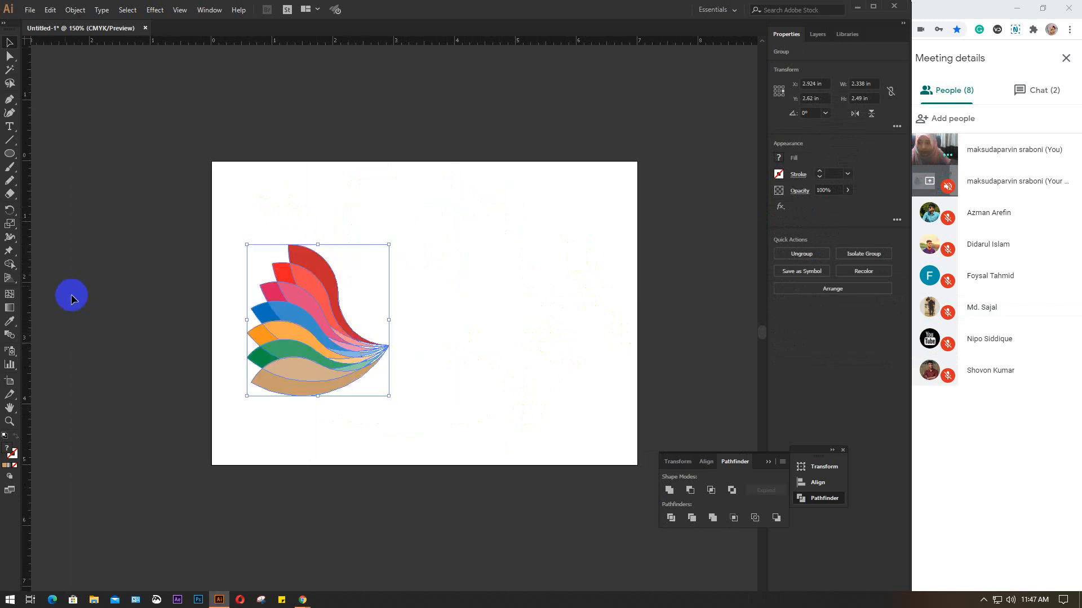
- Make a copy of the wing group rotated 45° about a point just beside the feathers' converging inner tips
left_click(13, 214)
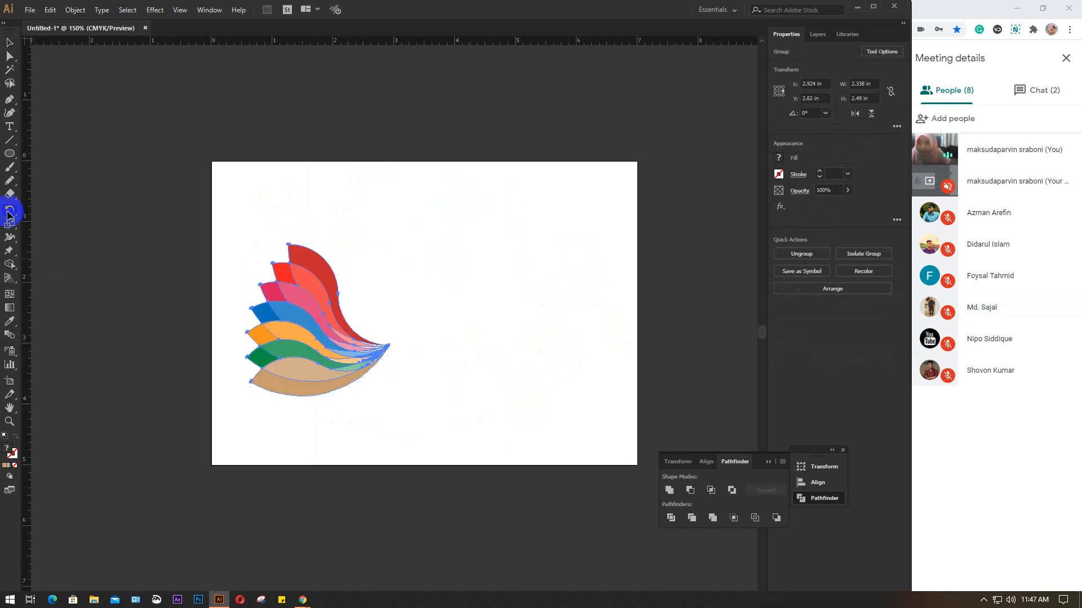
left_click(395, 343, "alt")
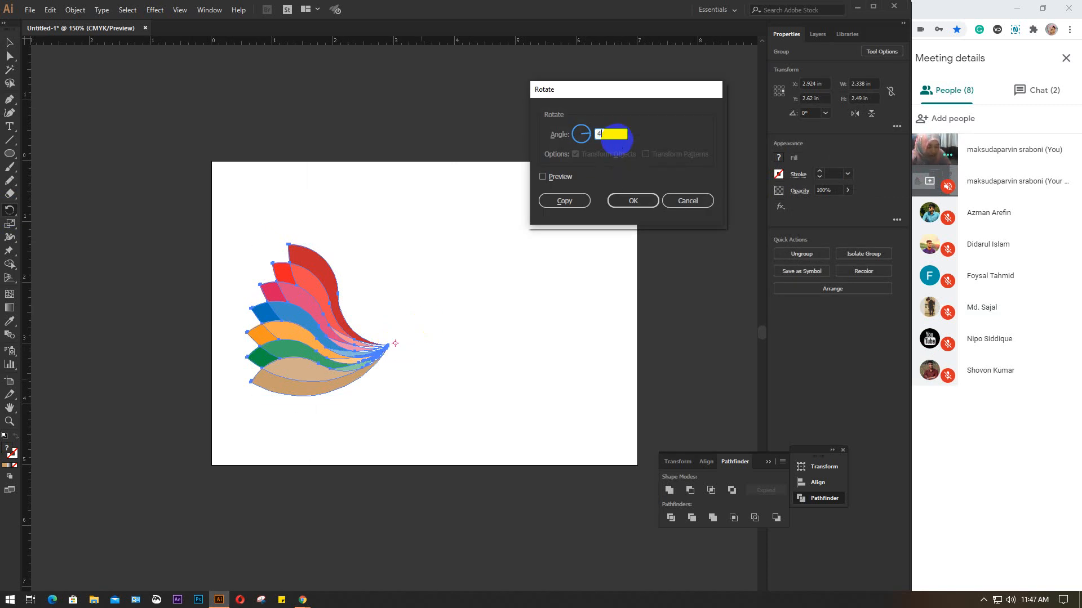
type("45")
left_click(543, 177)
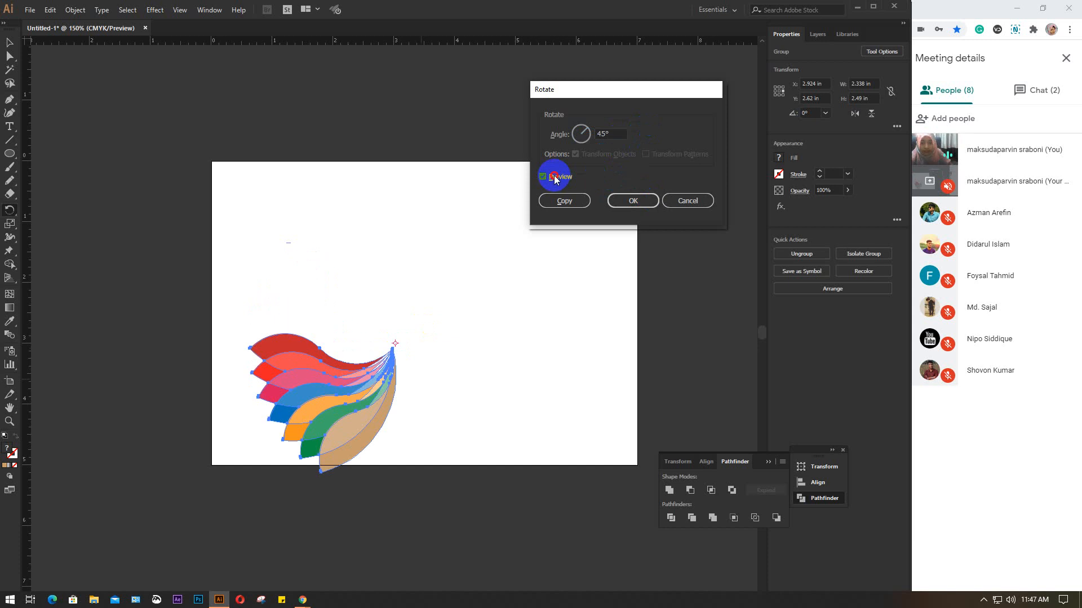
left_click(543, 177)
left_click(564, 202)
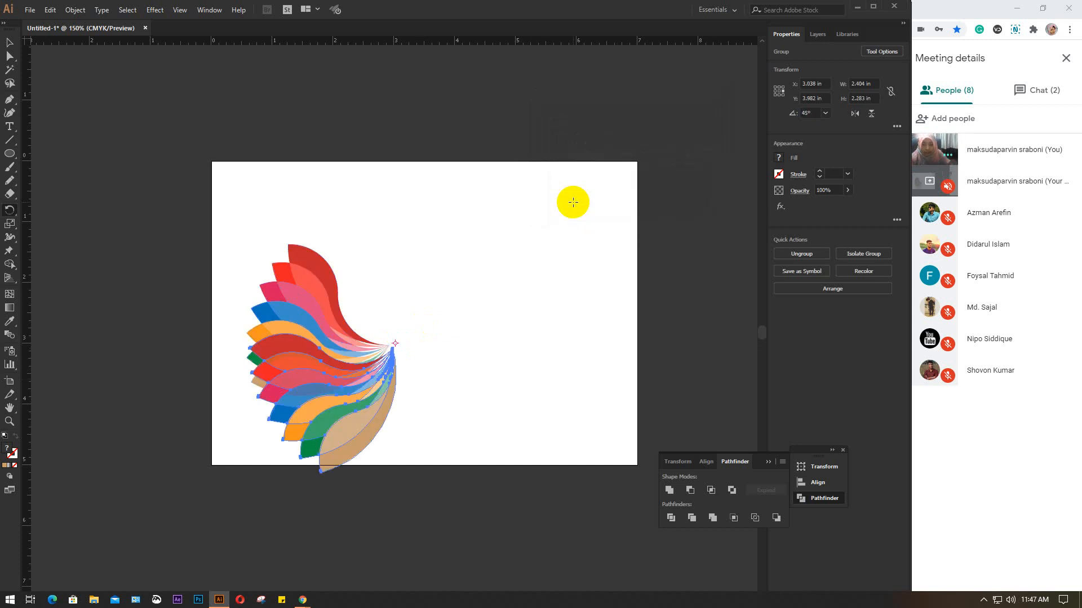
- Repeat the rotated copy until eight wings form a full circular flower
key("ctrl+d")
key("ctrl+d")
key("ctrl+d")
key("ctrl+d")
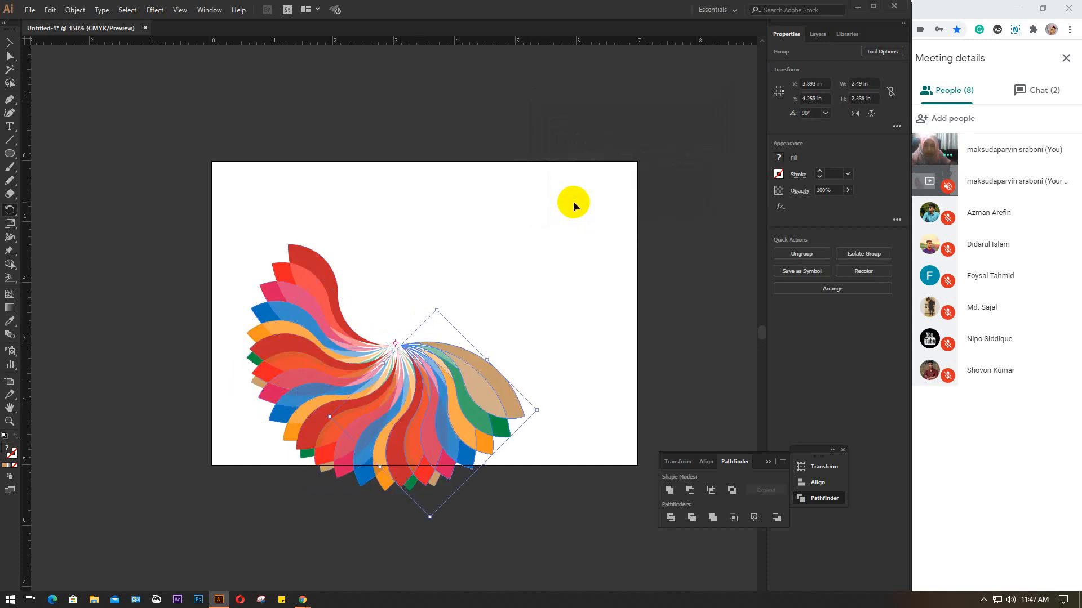
key("ctrl+d")
key("ctrl+d")
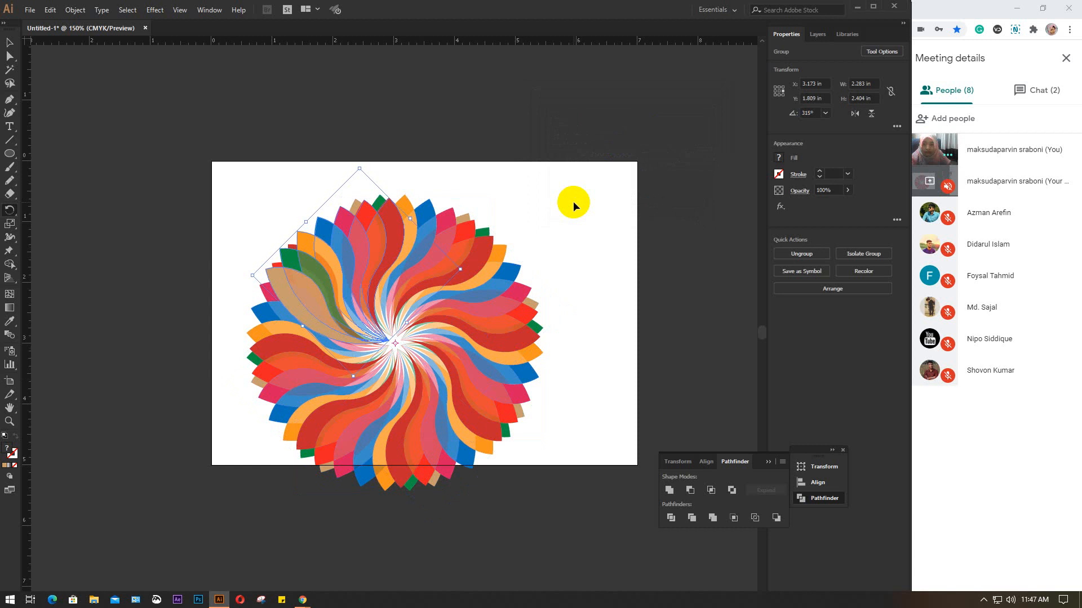
left_click(10, 42)
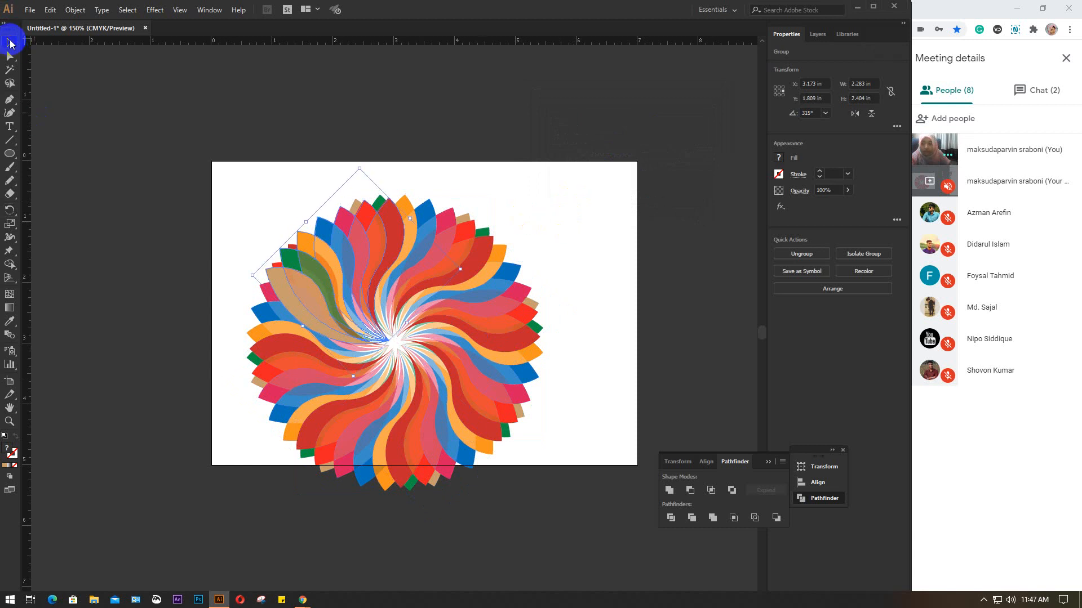
left_click(515, 212)
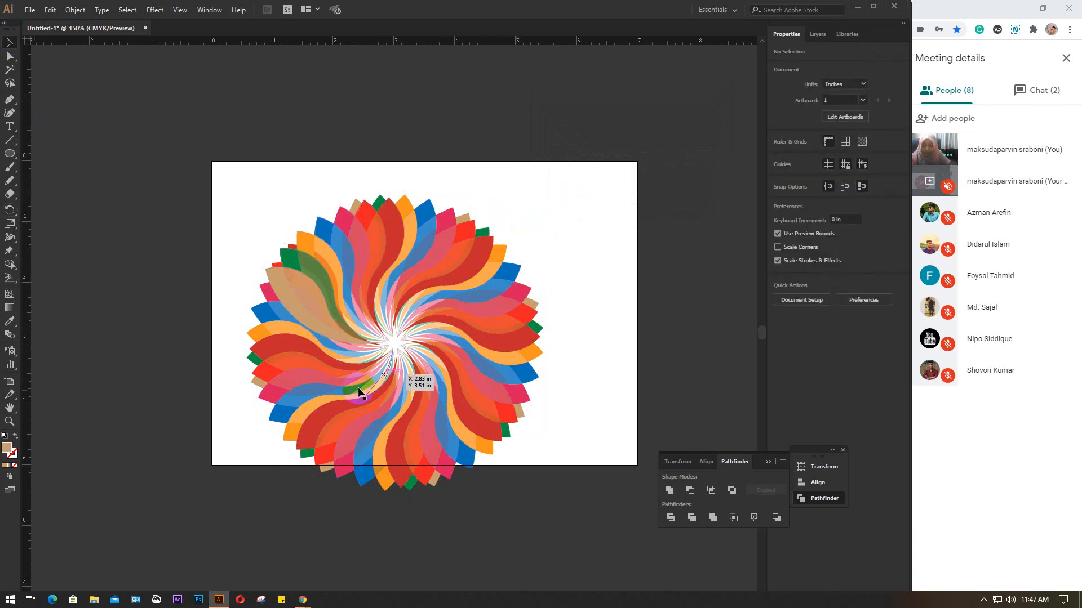
- Select the whole flower and move it so that it lies fully within the artboard
scroll(338, 399, "up", 1)
left_click_drag(445, 383, 469, 315)
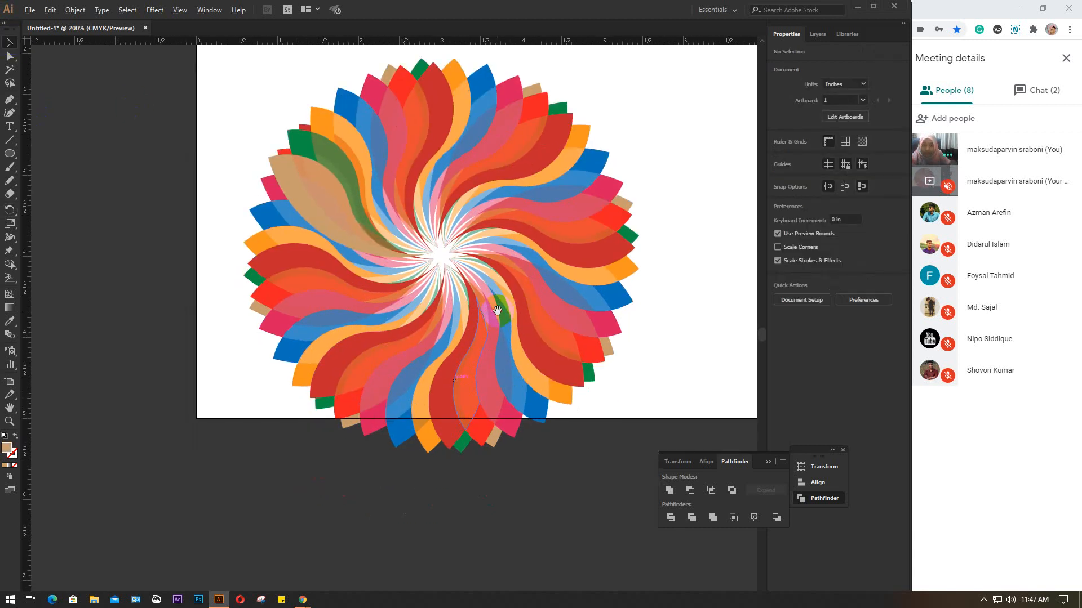
left_click_drag(630, 298, 572, 384)
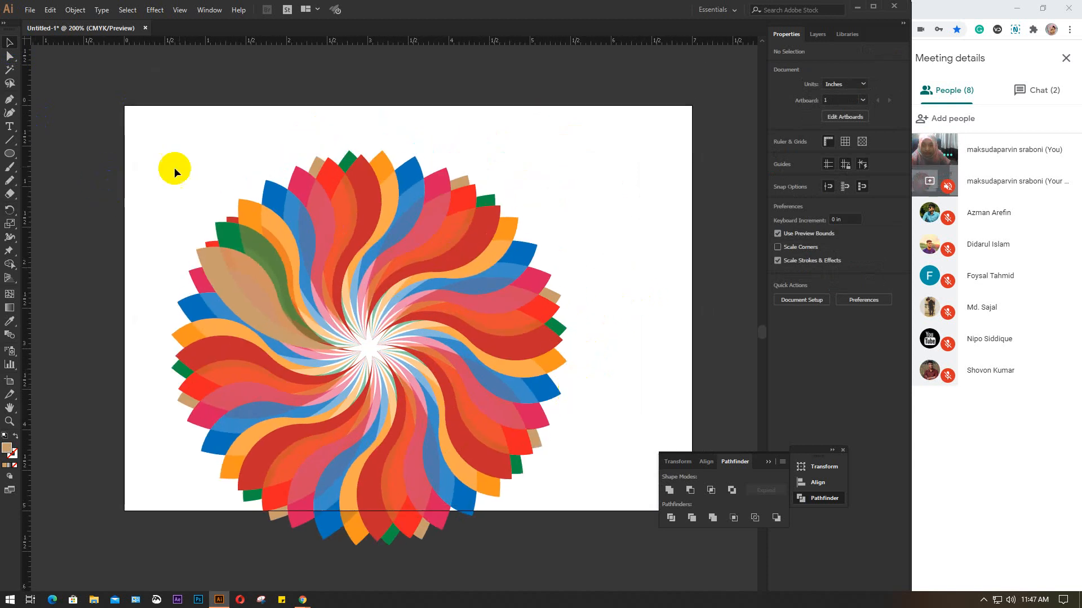
left_click_drag(190, 162, 558, 589)
left_click_drag(449, 429, 503, 394)
left_click(130, 271)
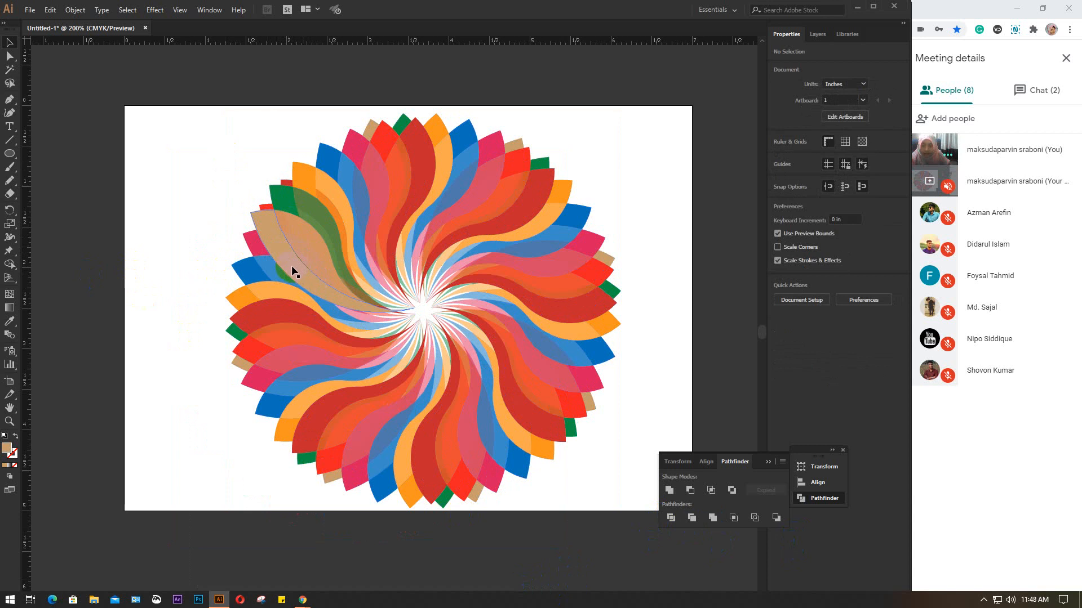
left_click(279, 251)
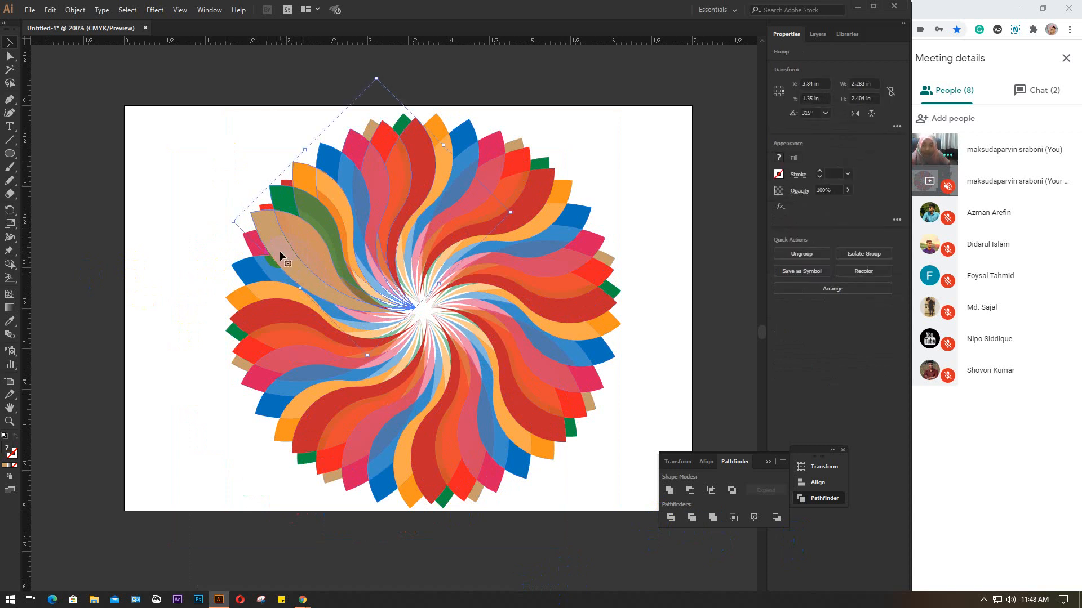
left_click(635, 207)
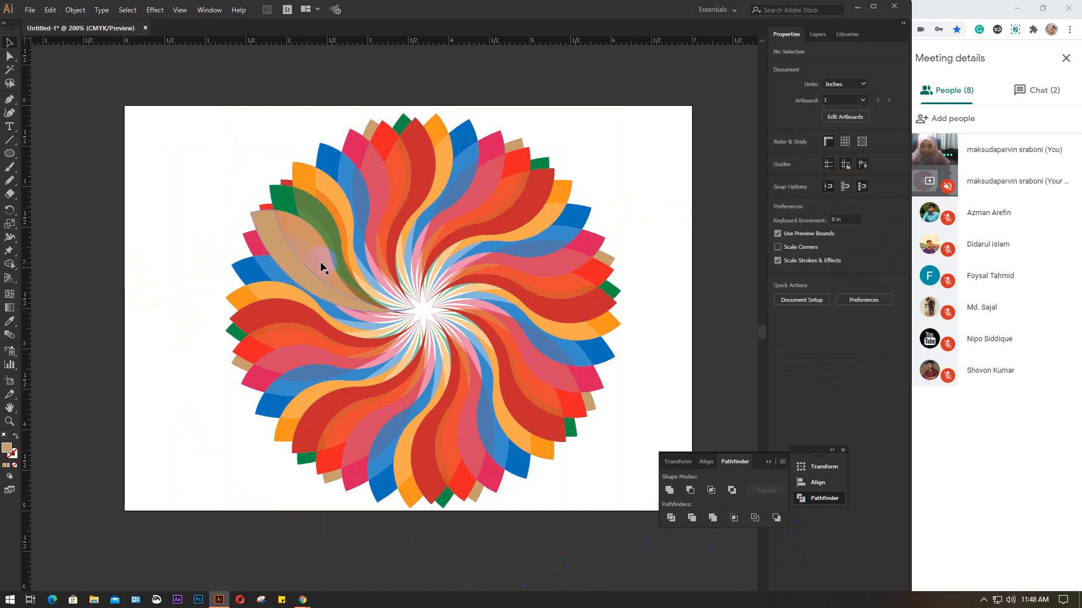
left_click(255, 262)
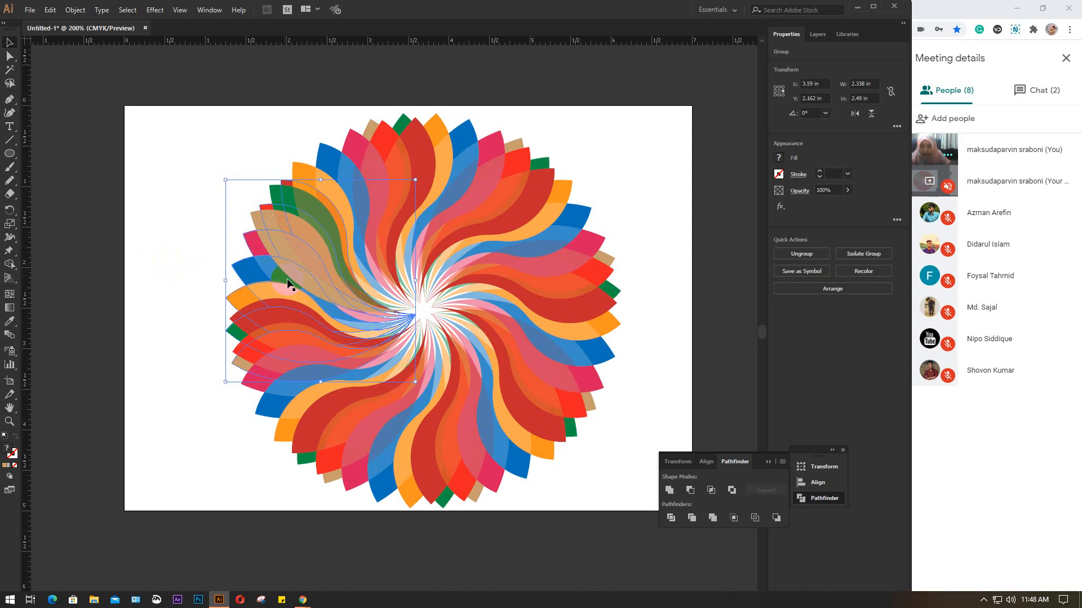
left_click_drag(161, 143, 559, 510)
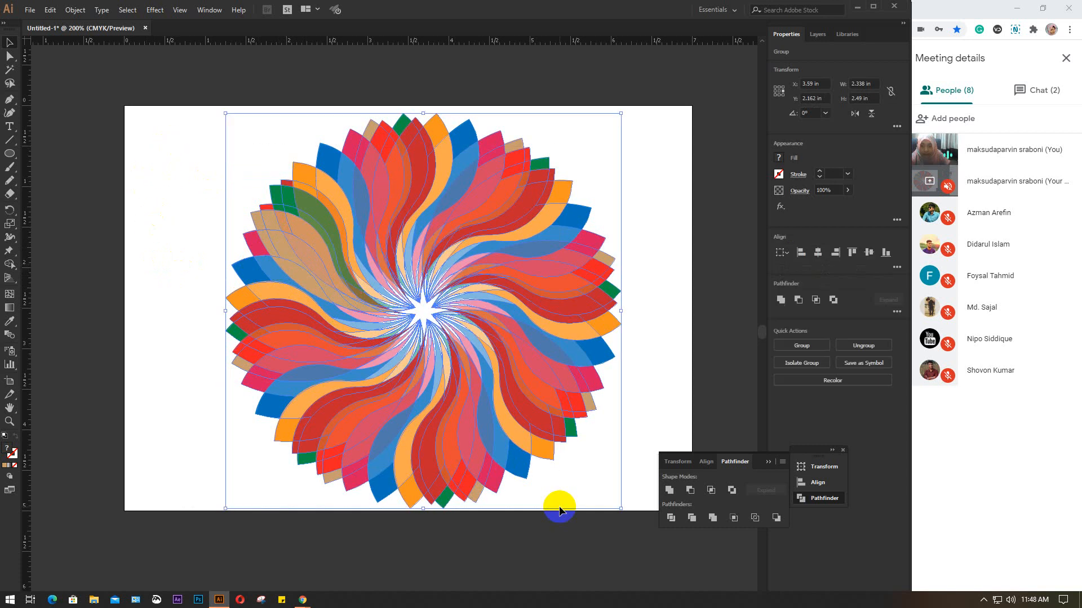
left_click(657, 349)
- Delete the whole flower from the artboard and hide the rulers
scroll(657, 349, "down", 2)
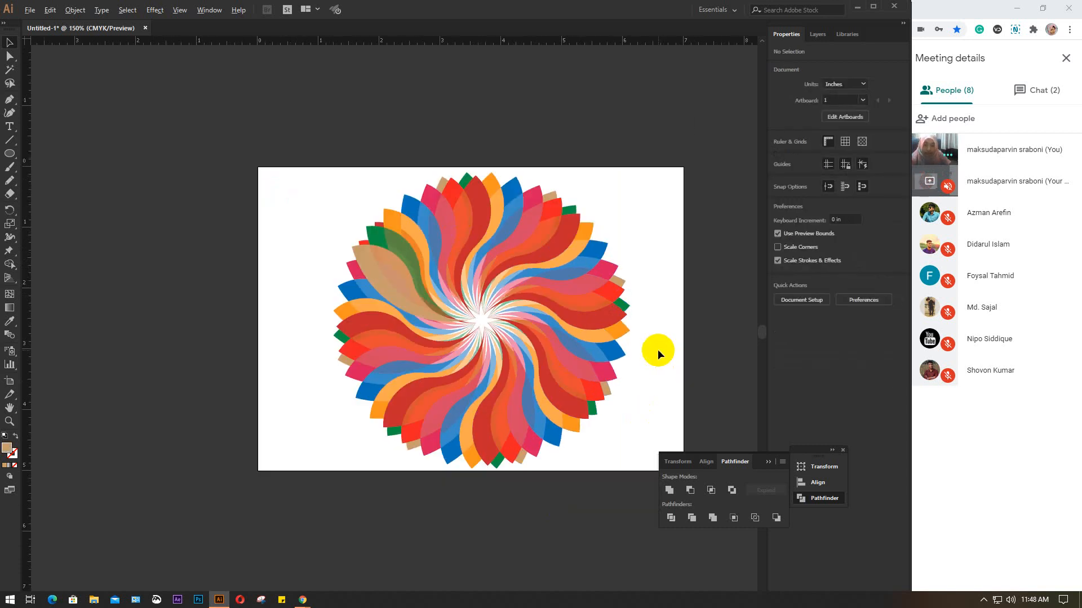
left_click_drag(660, 360, 600, 361)
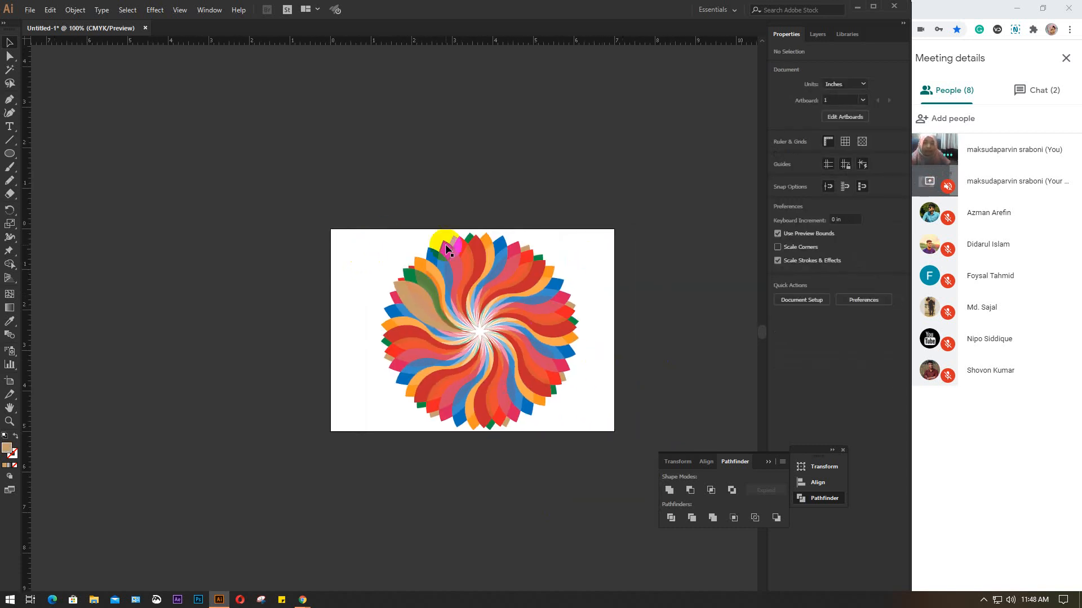
left_click_drag(423, 227, 616, 464)
key("Delete")
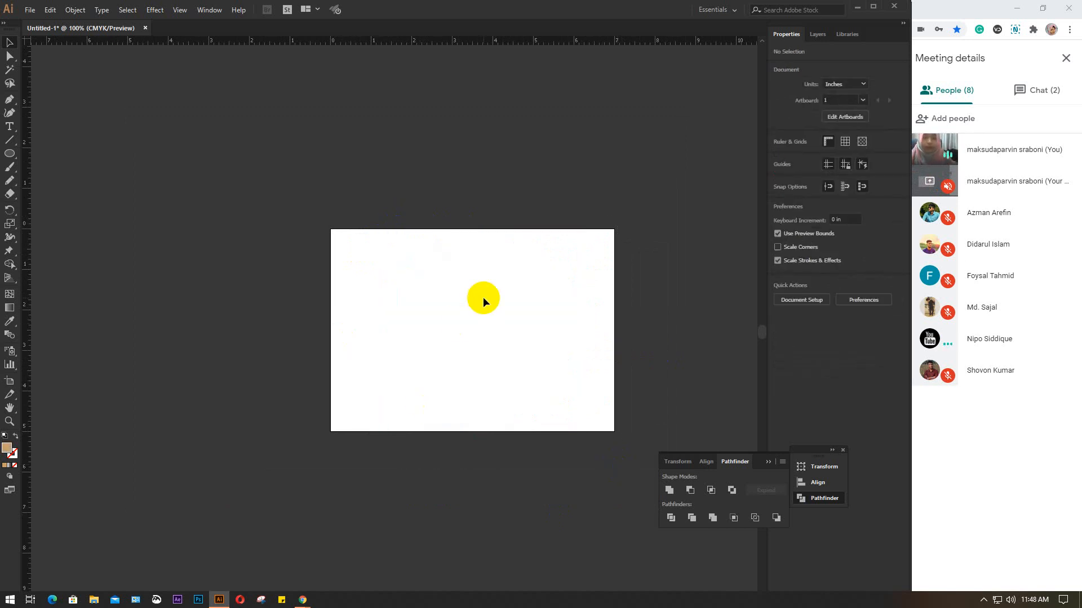
key("ctrl+r")
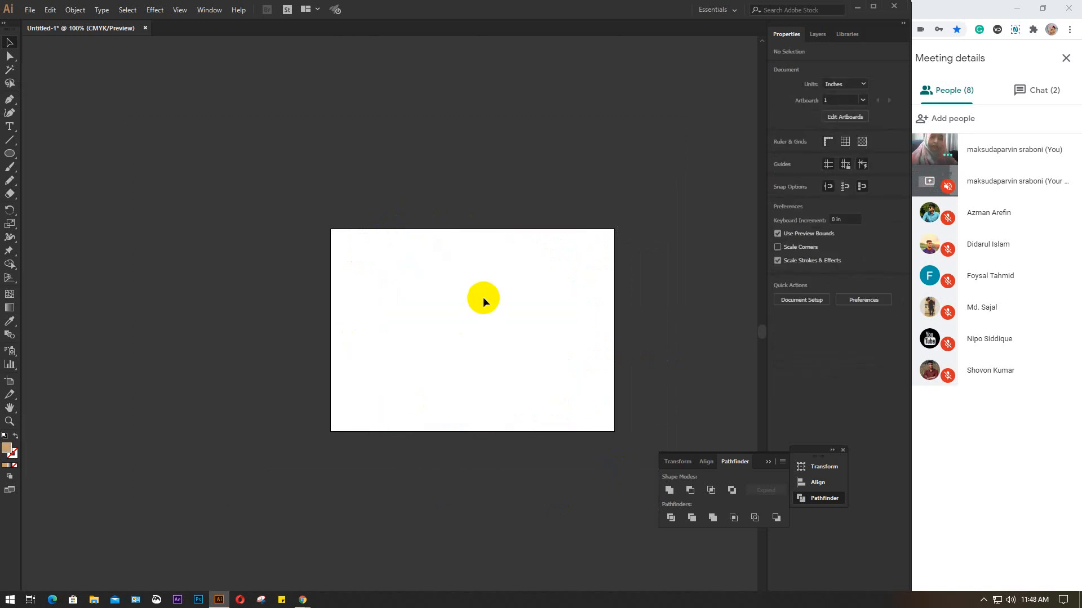
- Minimize Illustrator, switch to the browser window with Google Drive's shared files and widen that window
left_click(857, 6)
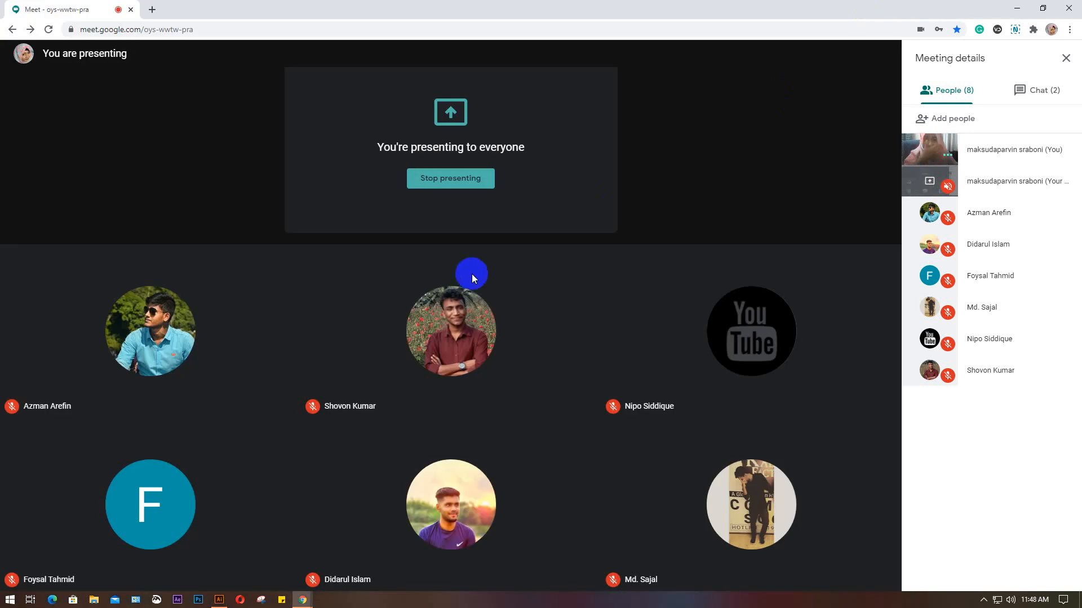
left_click(302, 600)
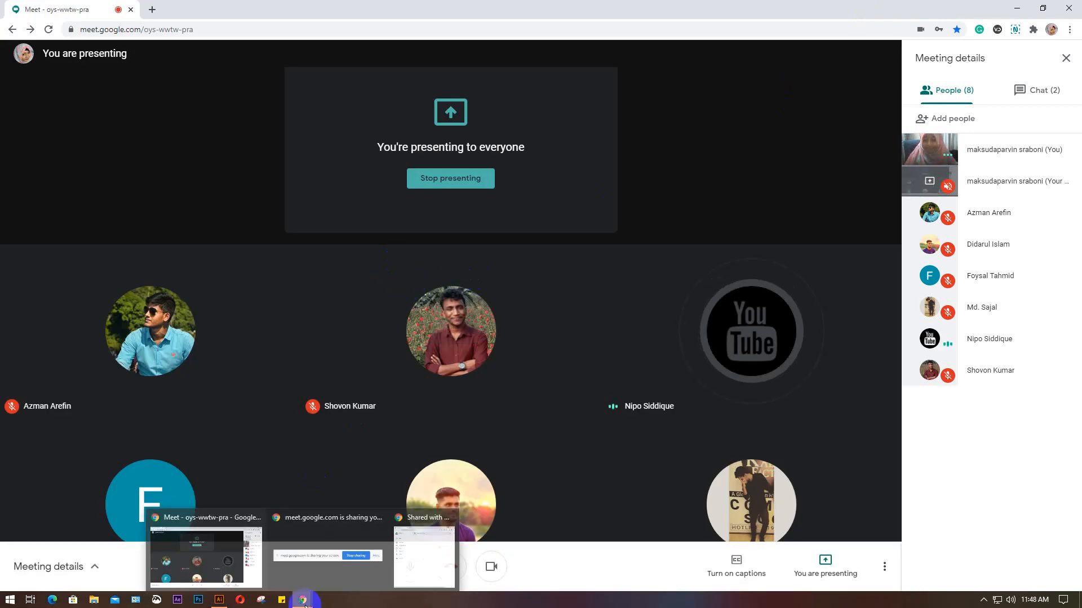
left_click(413, 562)
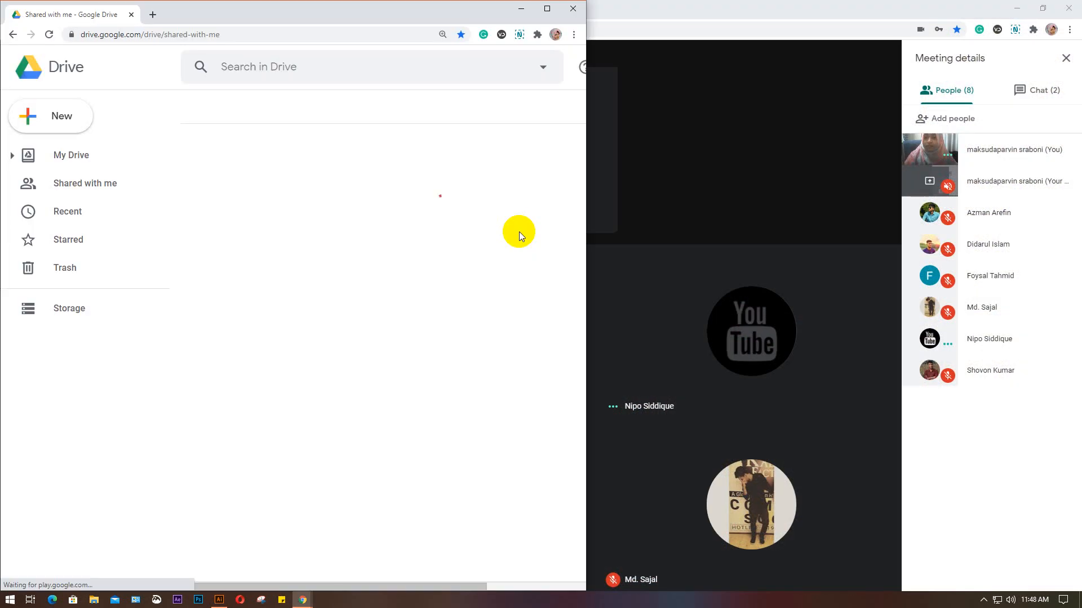
left_click_drag(584, 243, 881, 252)
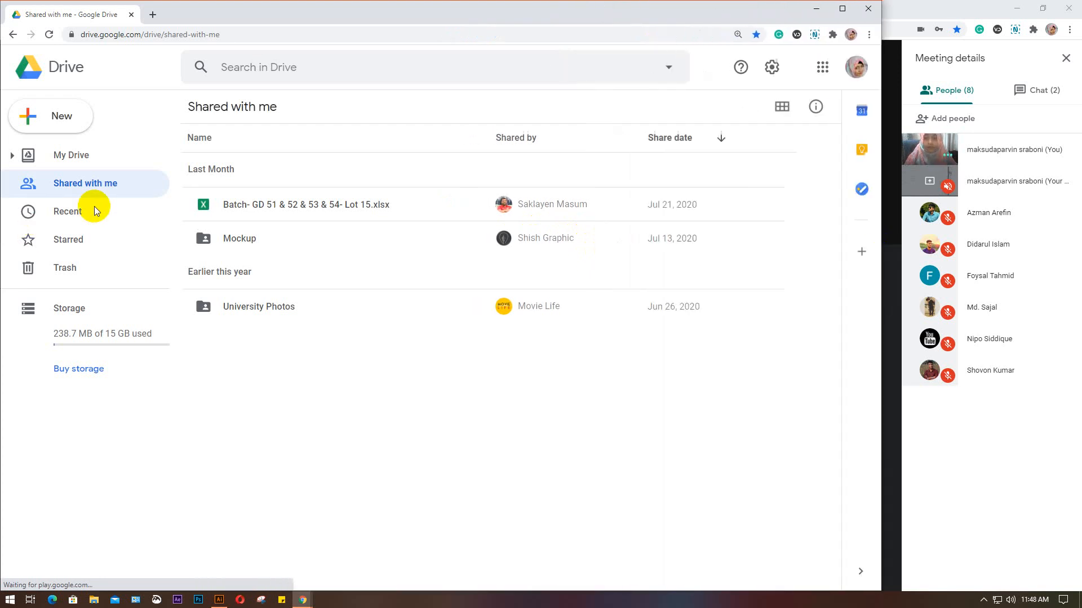
- Open the shared file "Batch- GD 51 & 52 & 53 & 54- Lot 15.xlsx" in Google Sheets and close the Drive page
double_click(276, 208)
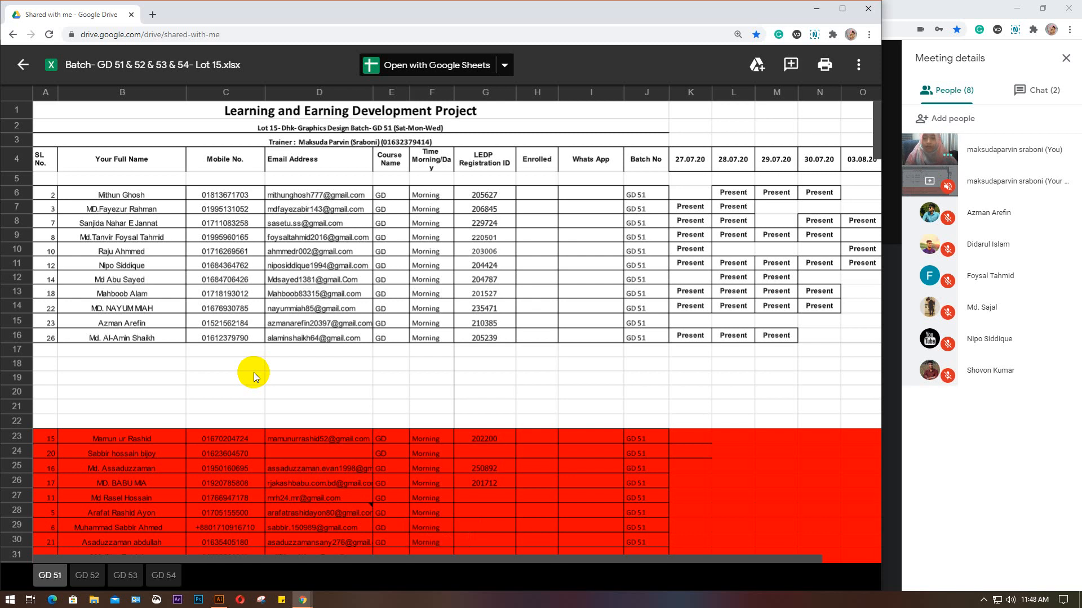
left_click(444, 65)
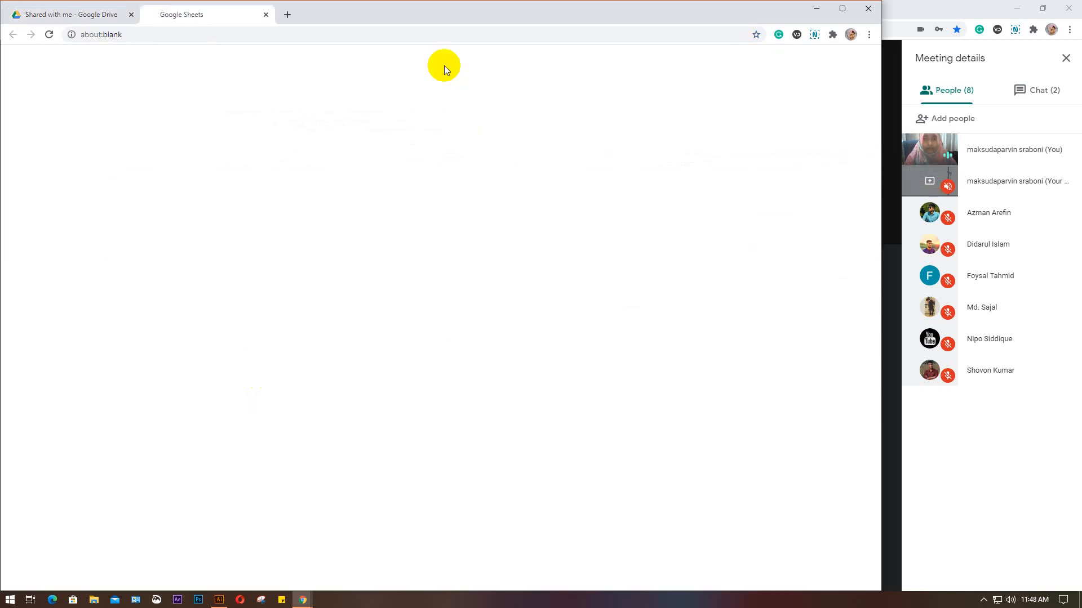
left_click(131, 15)
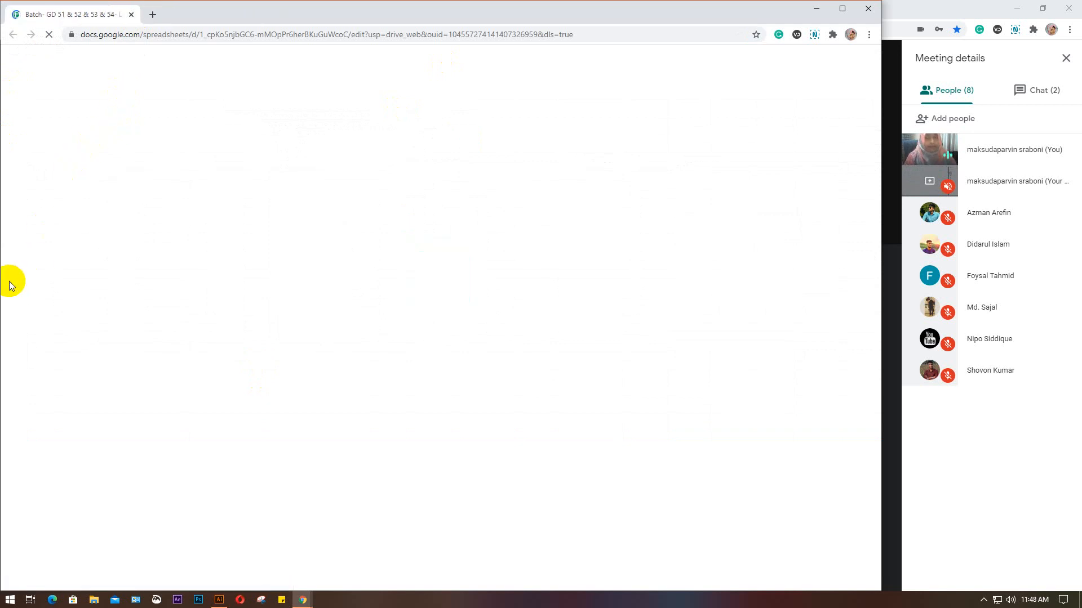
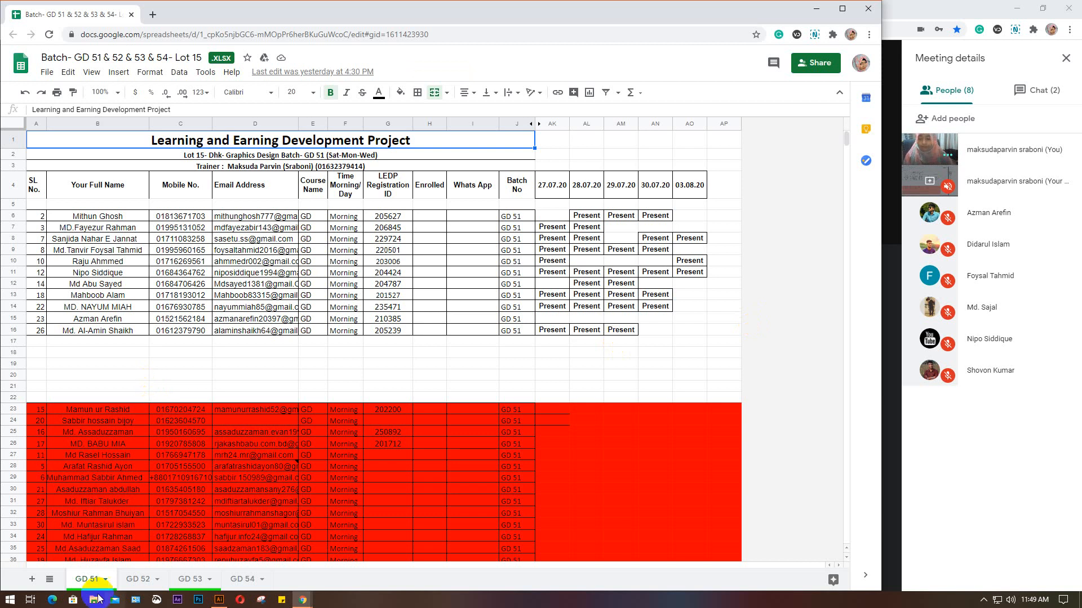
- Copy the 03.08.20 date heading on sheet GD 51 into cell AP4 and change it to 04.08.20
left_click(690, 191)
key("ctrl+c")
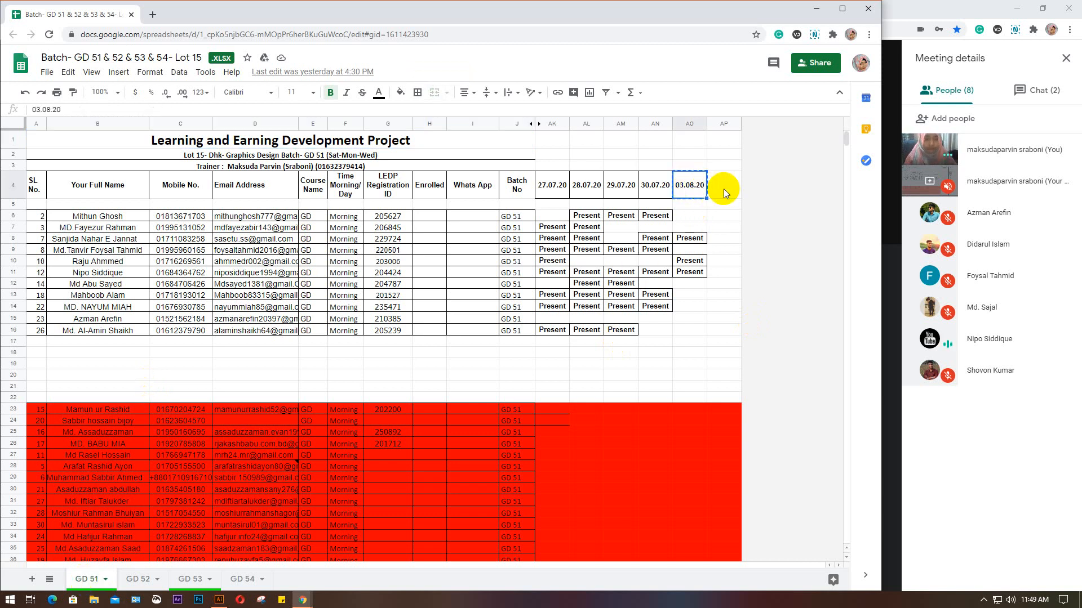
left_click(723, 190)
key("ctrl+v")
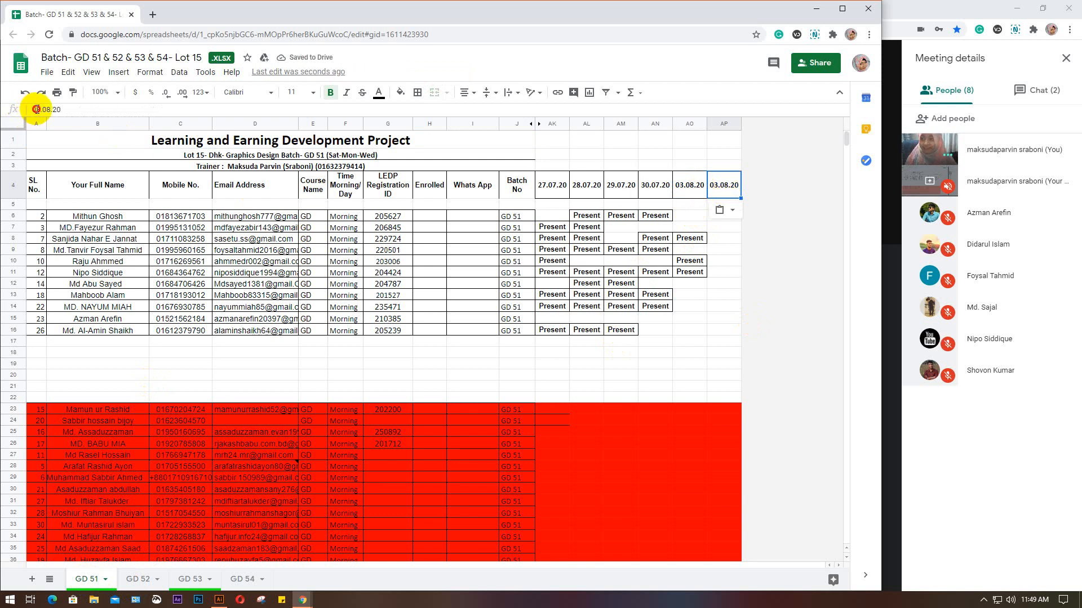
left_click(36, 110)
key("BackSpace")
type("4")
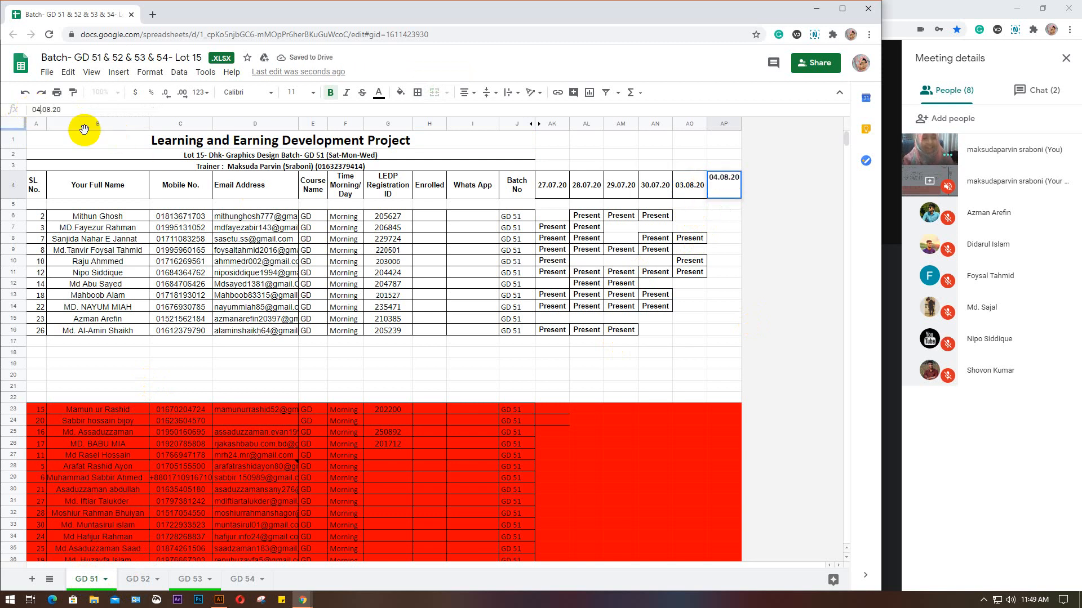
- Copy the Present mark from cell AN6 on sheet GD 51 into cell AP15 of the 04.08.20 column
left_click(657, 219)
key("ctrl+c")
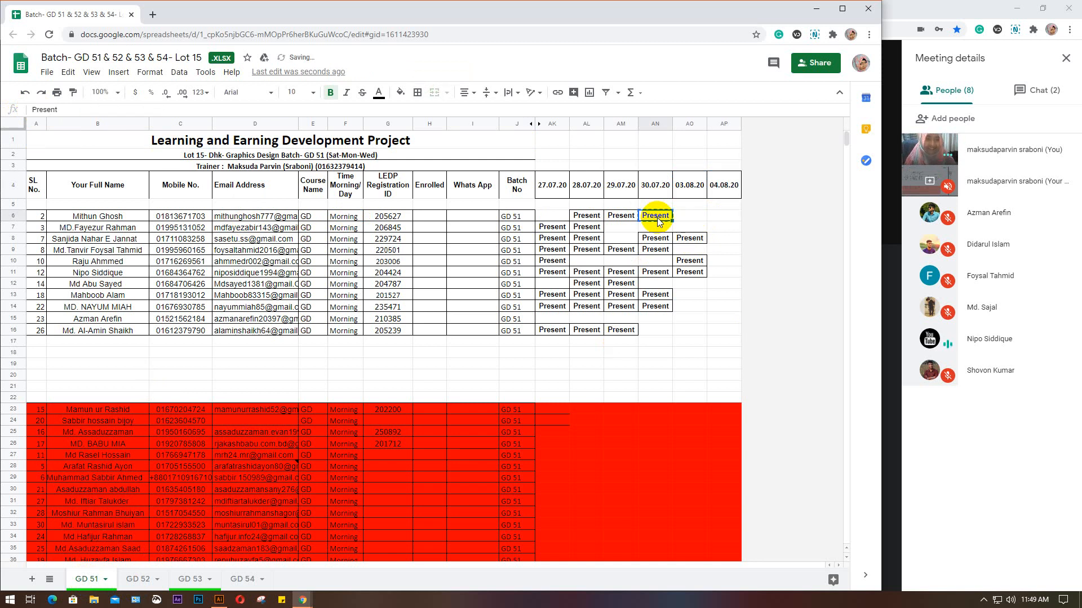
left_click(723, 333)
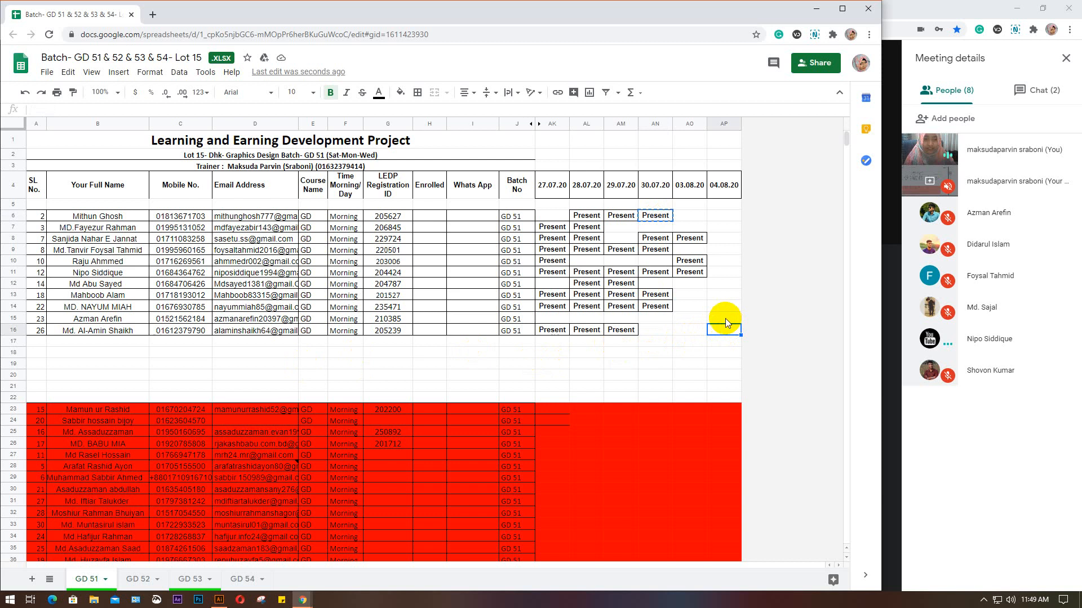
left_click(725, 319)
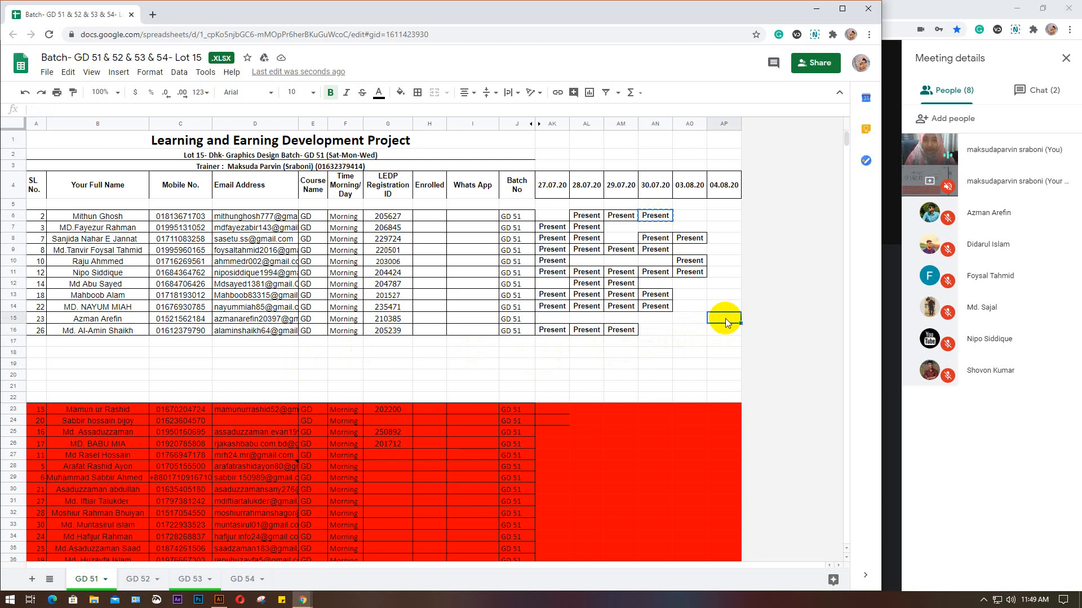
key("ctrl+v")
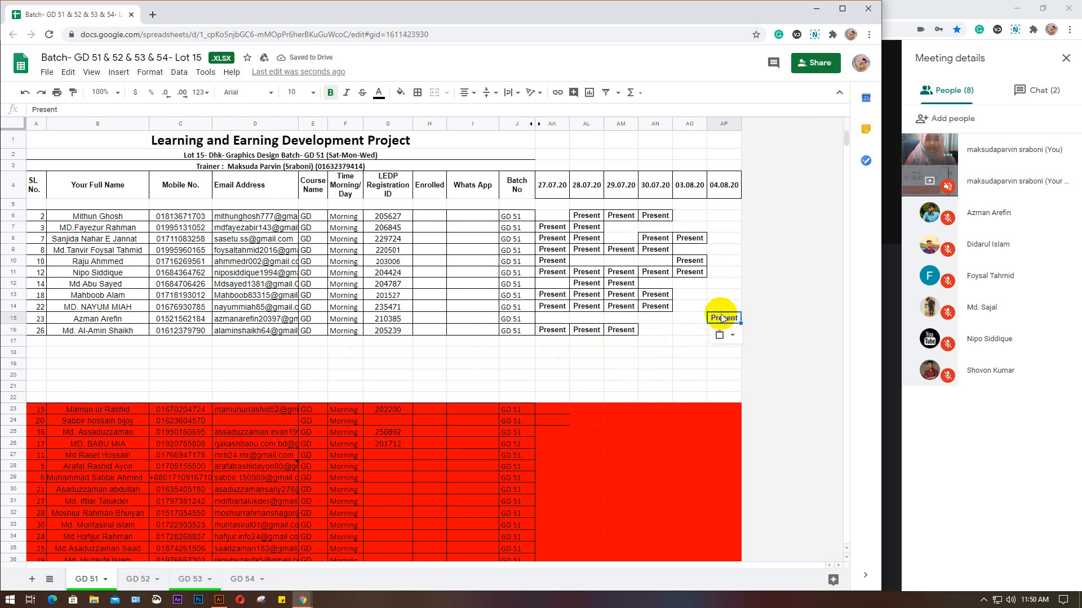
- Mark the students in rows 12, 11, 10 and 9 of sheet GD 51 as Present in the 04.08.20 column
left_click(722, 309)
left_click(722, 295)
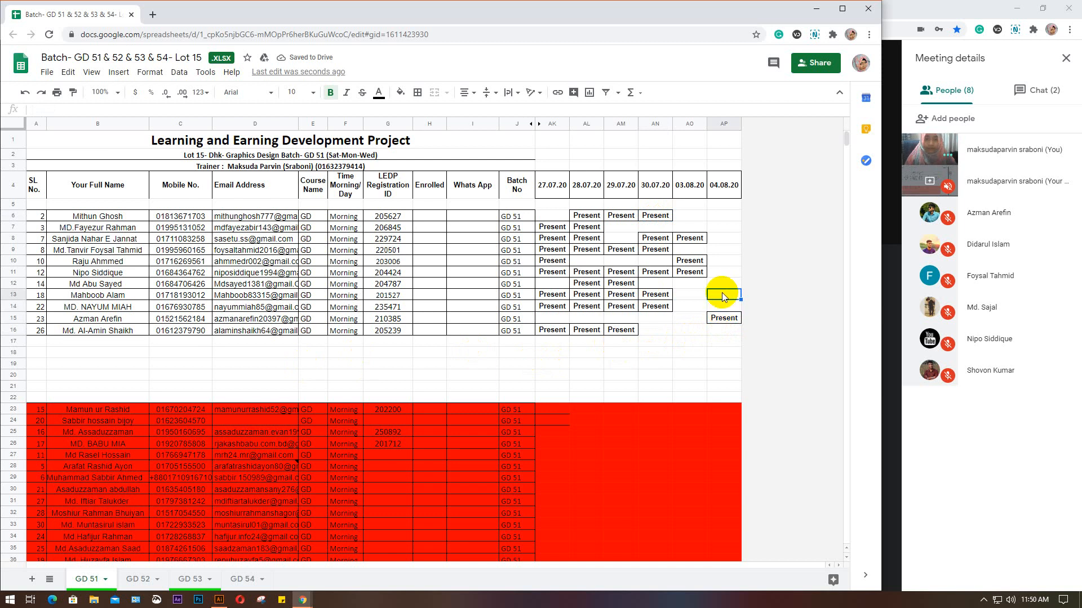
left_click(725, 284)
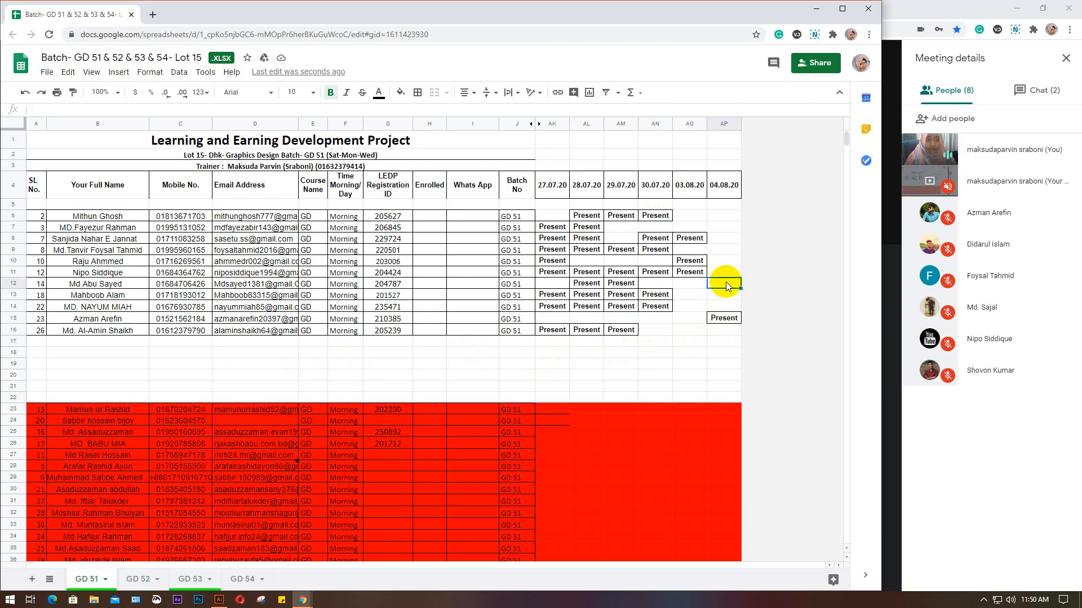
type("Present")
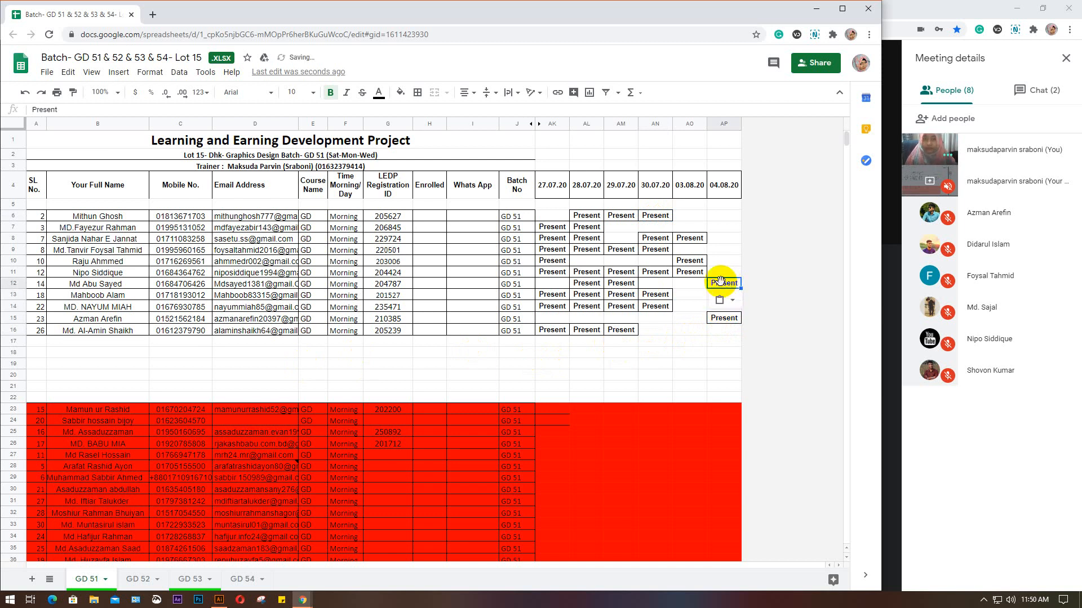
left_click(721, 271)
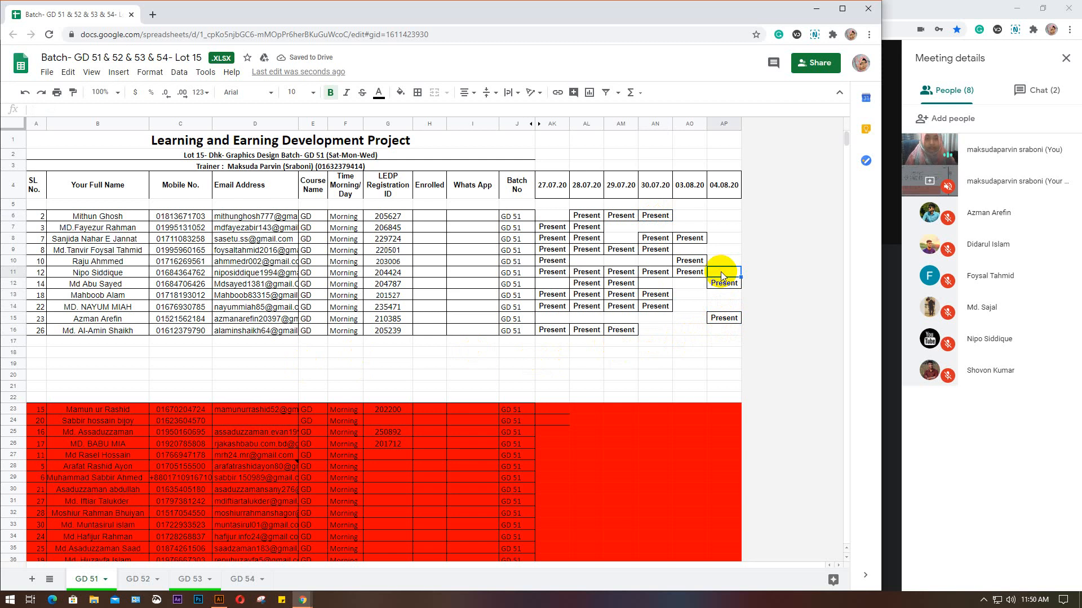
type("Present")
left_click(721, 260)
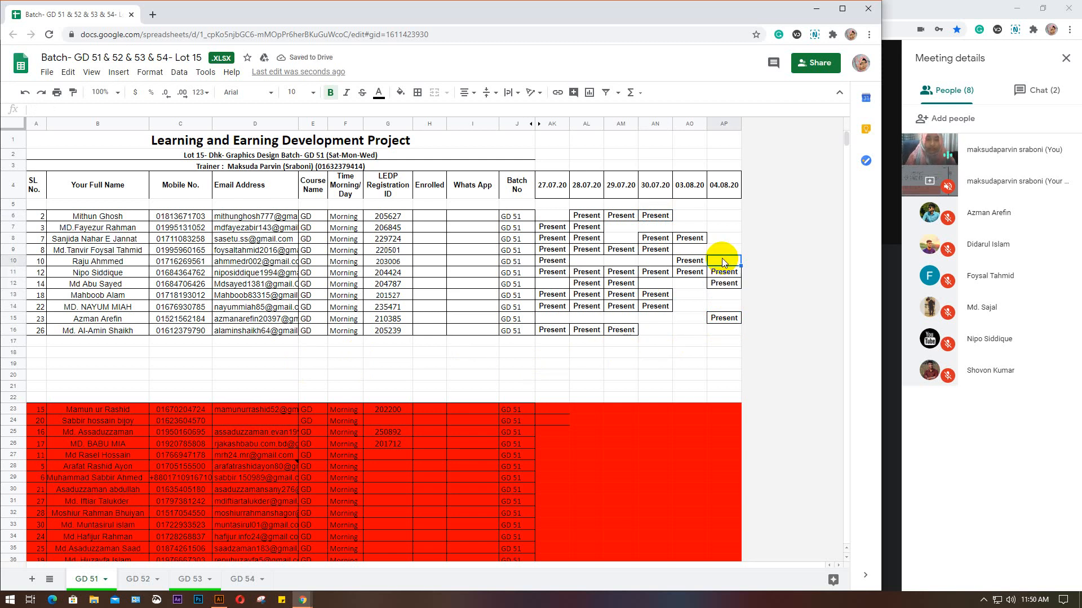
type("Present")
left_click(718, 249)
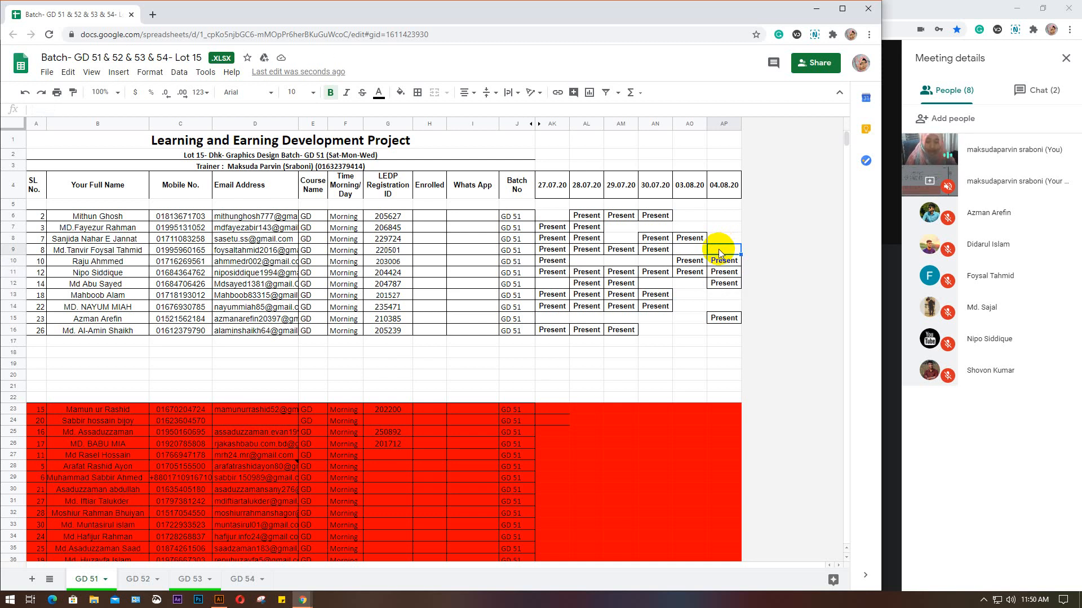
type("Present")
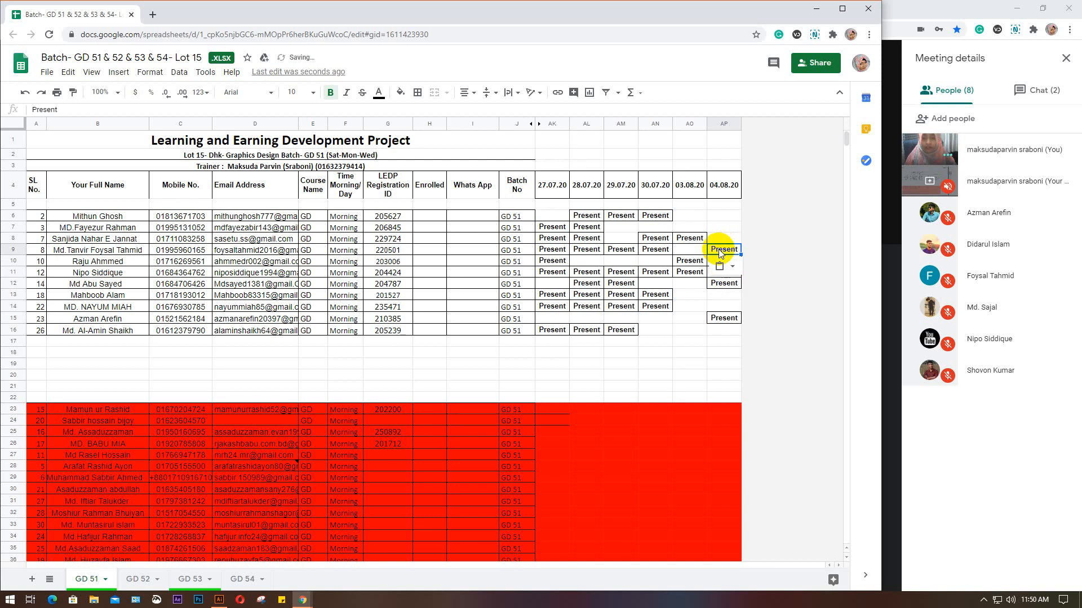
left_click(724, 235)
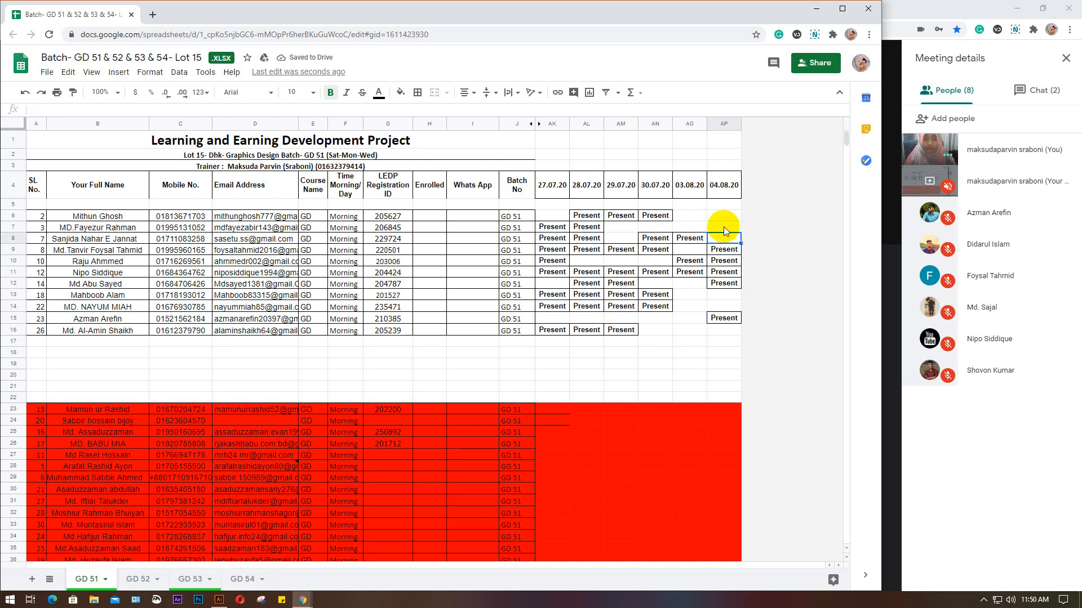
left_click(723, 228)
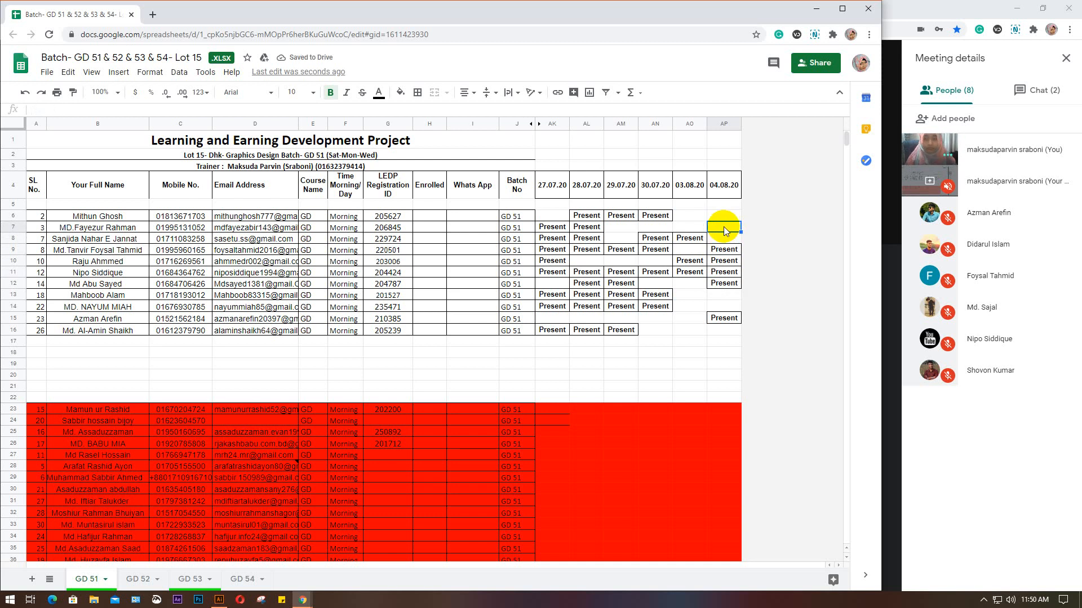
left_click(727, 214)
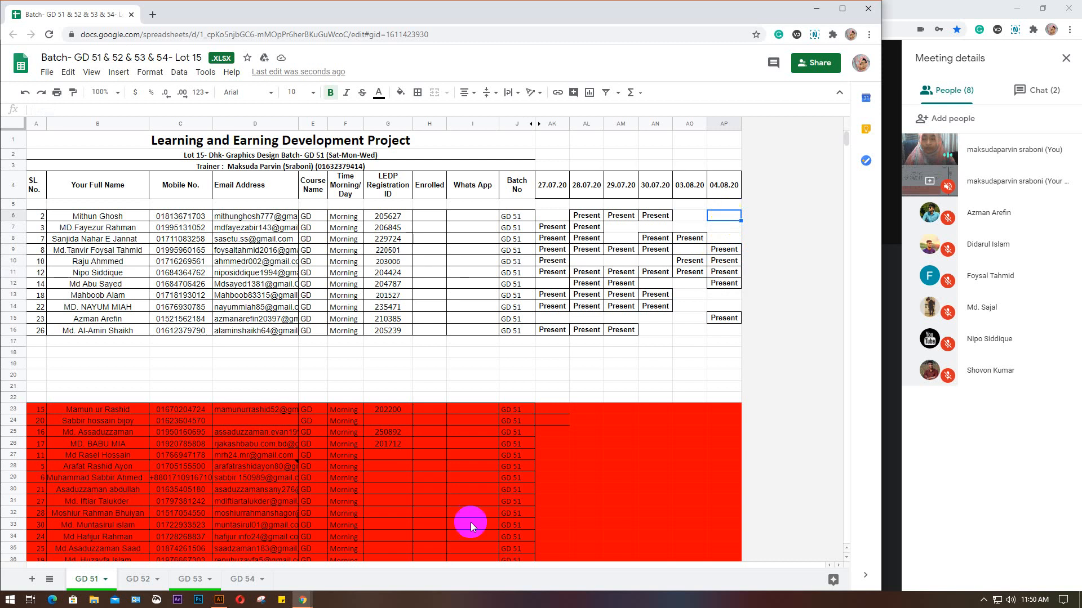
- Open sheet GD 52 and mark the students in rows 21 and 20 as Present in column AP
left_click(135, 578)
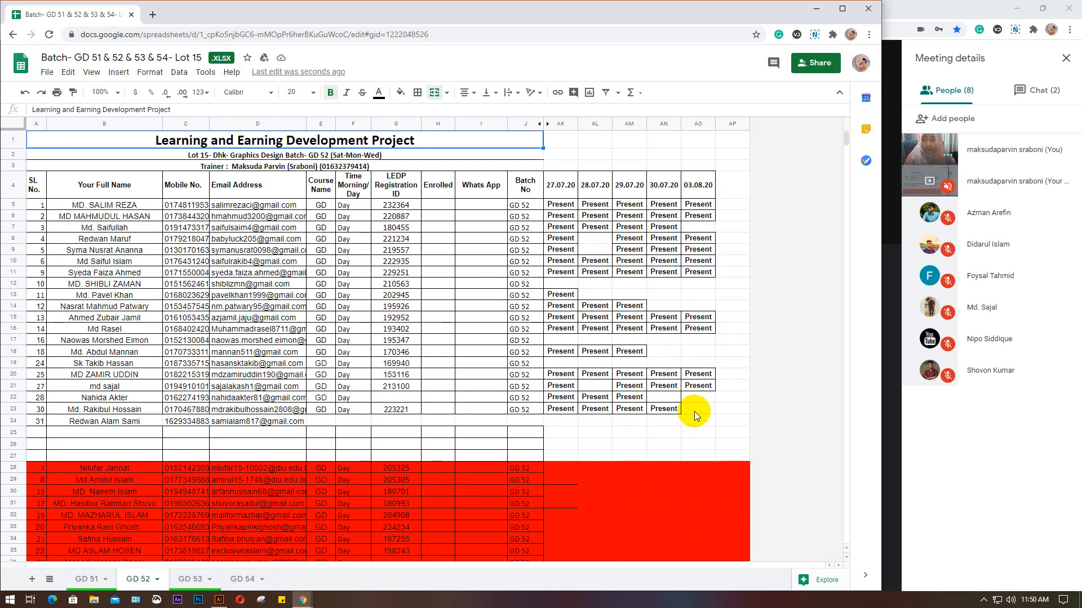
left_click(12, 422)
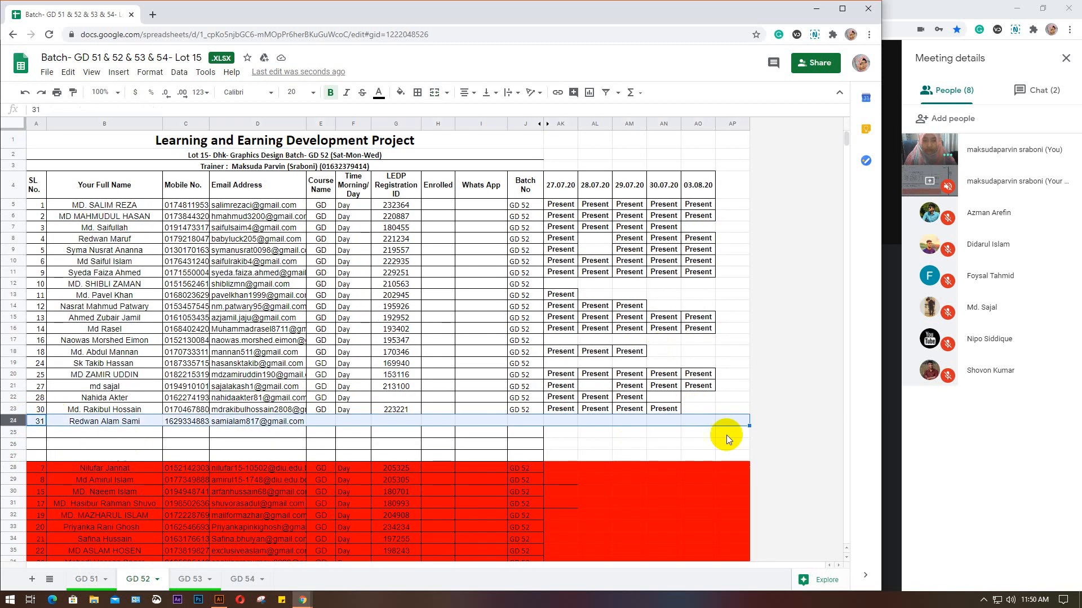
left_click(727, 405)
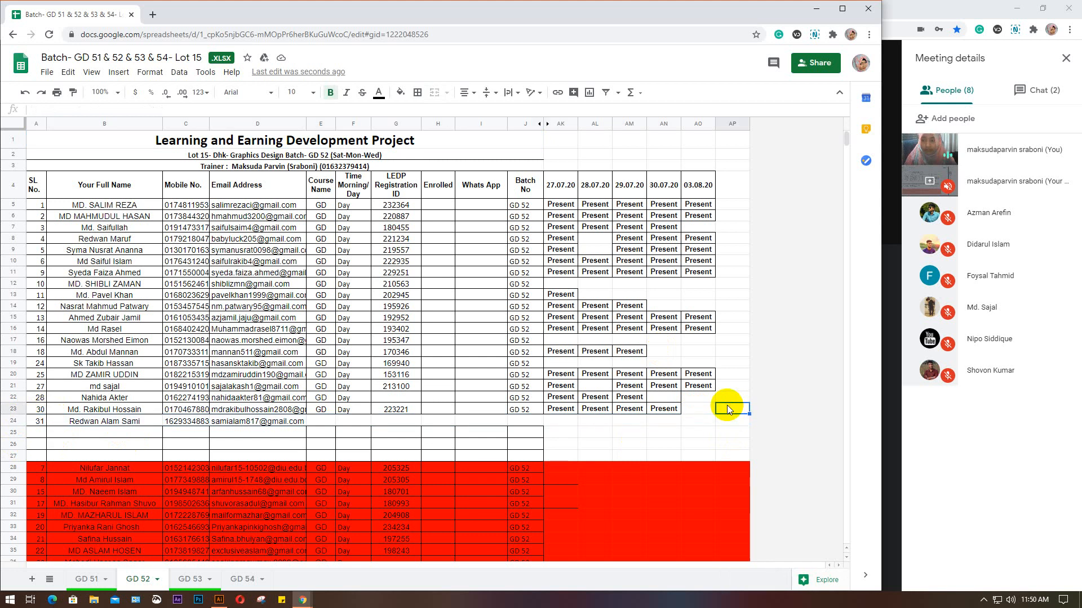
left_click(731, 395)
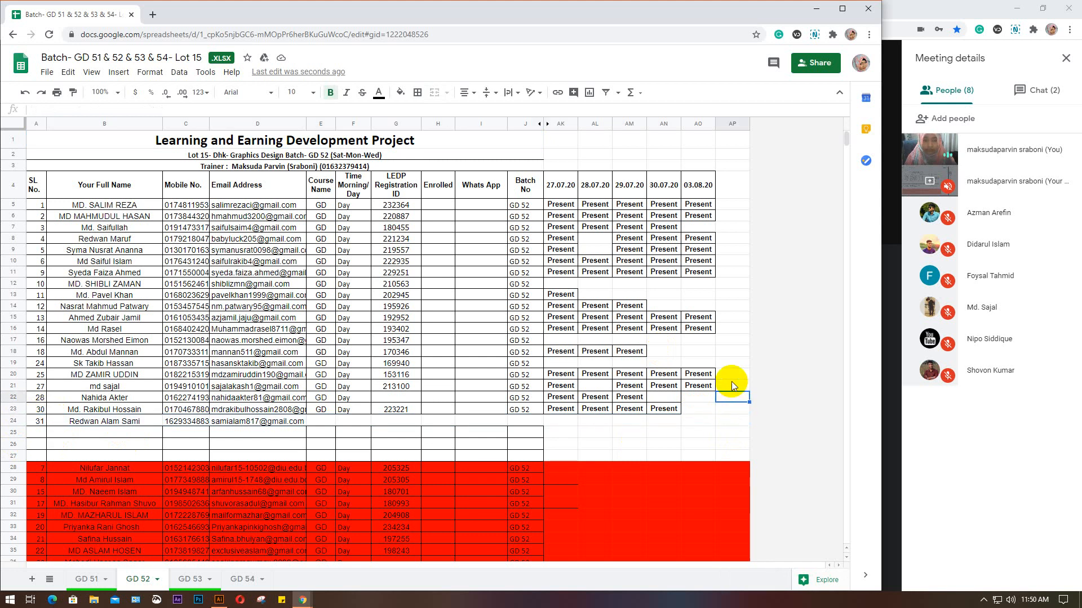
left_click(731, 385)
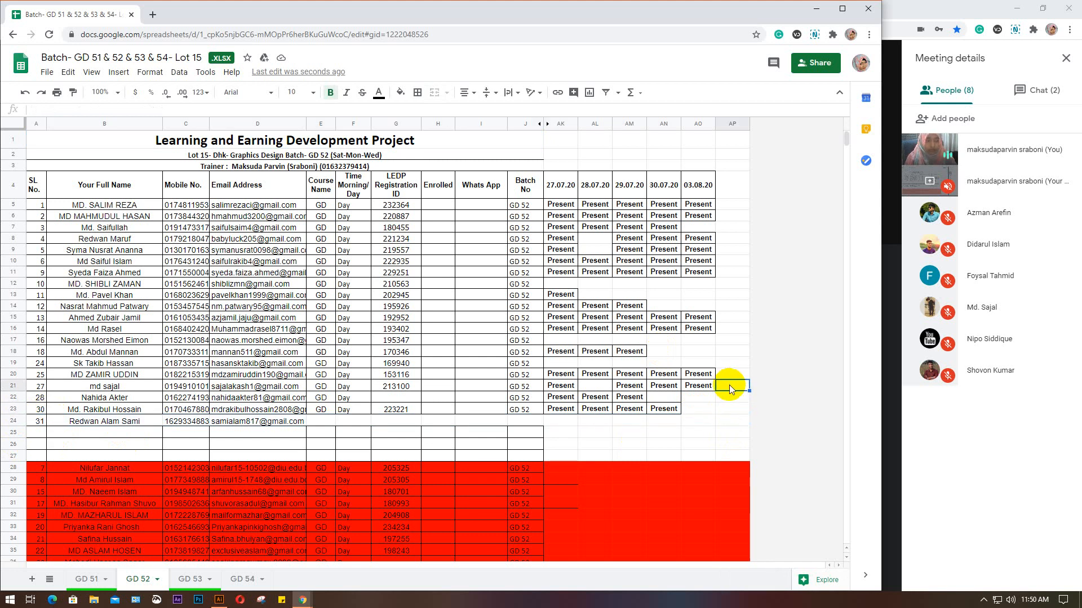
type("Present")
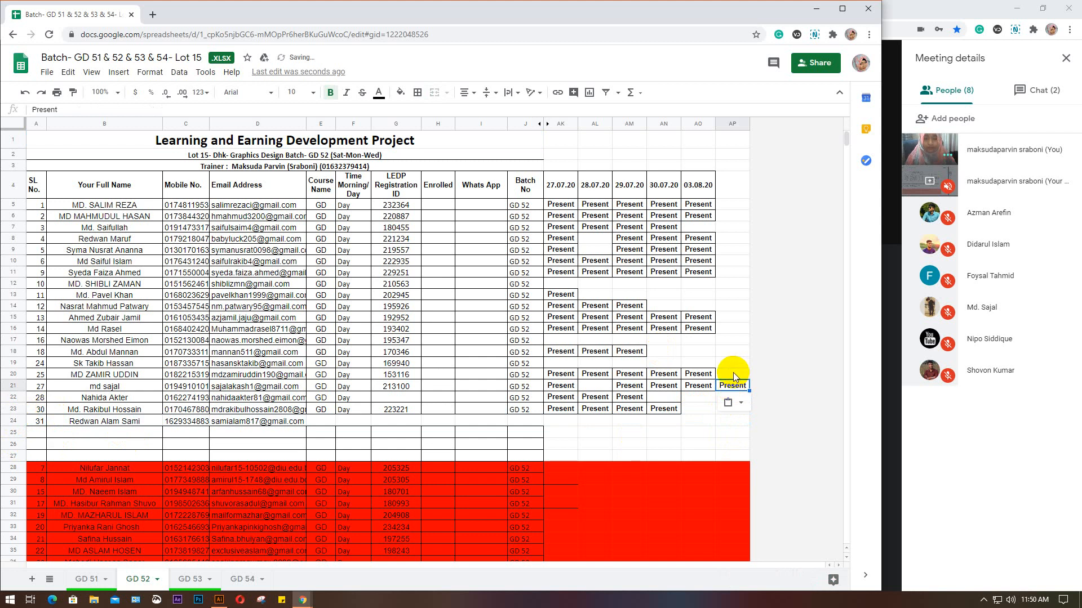
left_click(734, 375)
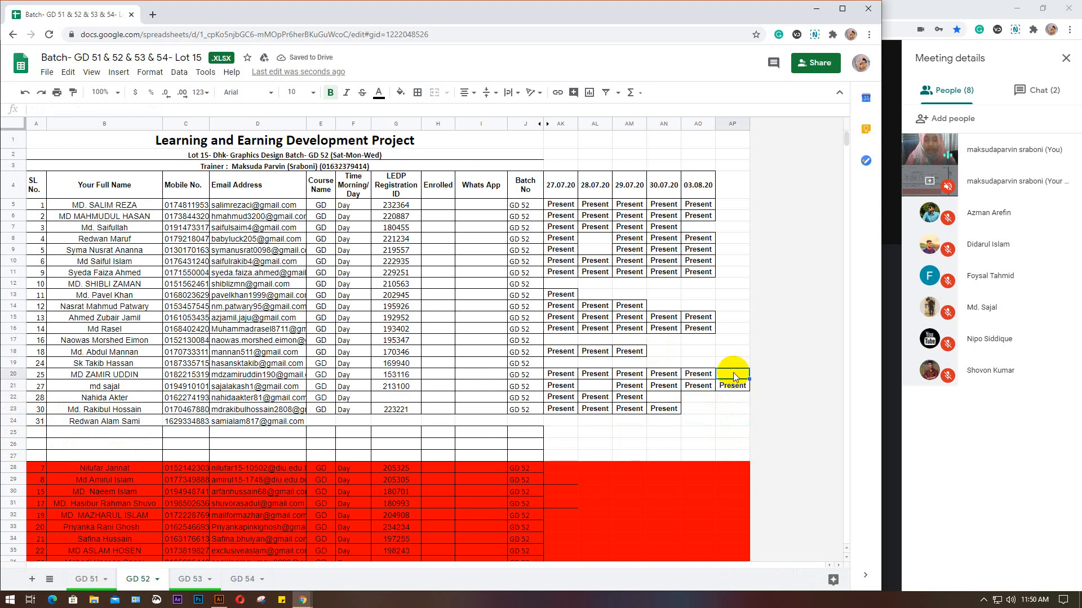
type("Present")
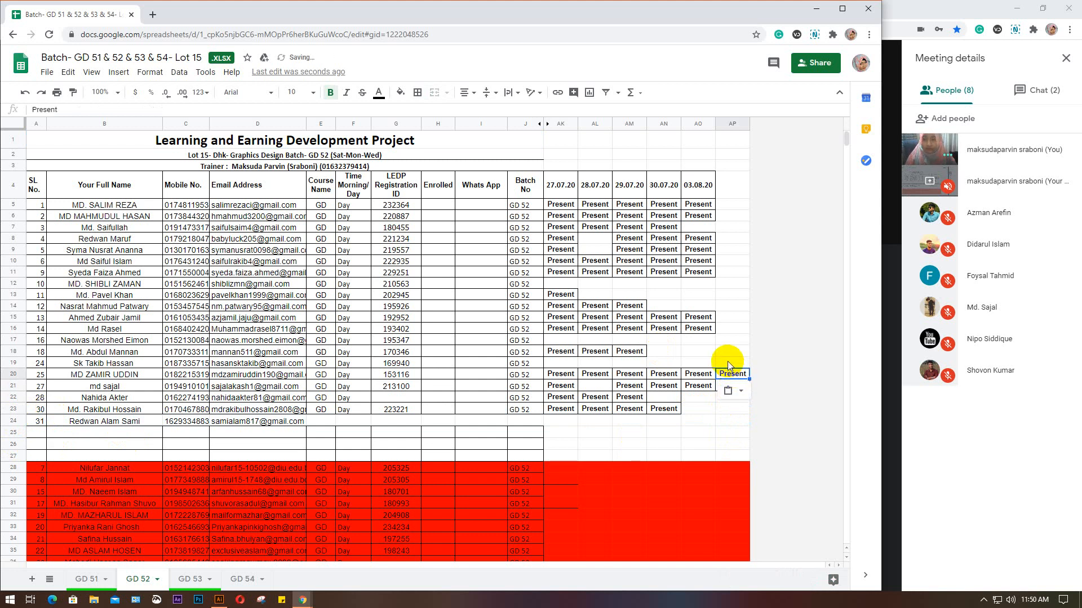
- Check the remaining GD 52 students from row 19 up to row 8 for attendance, cell by cell in column AP
left_click(727, 364)
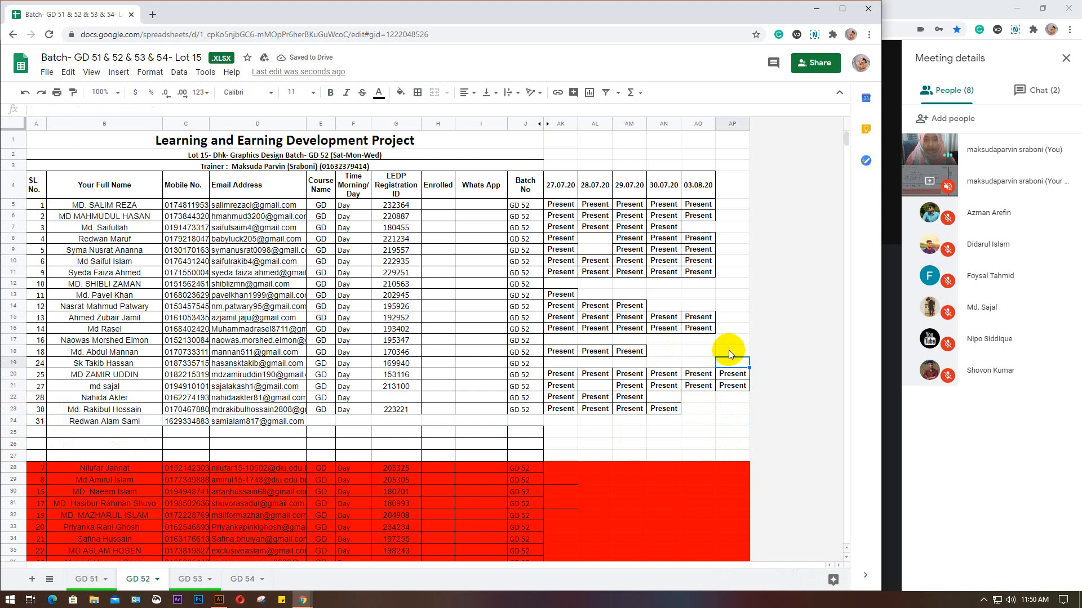
left_click(734, 339)
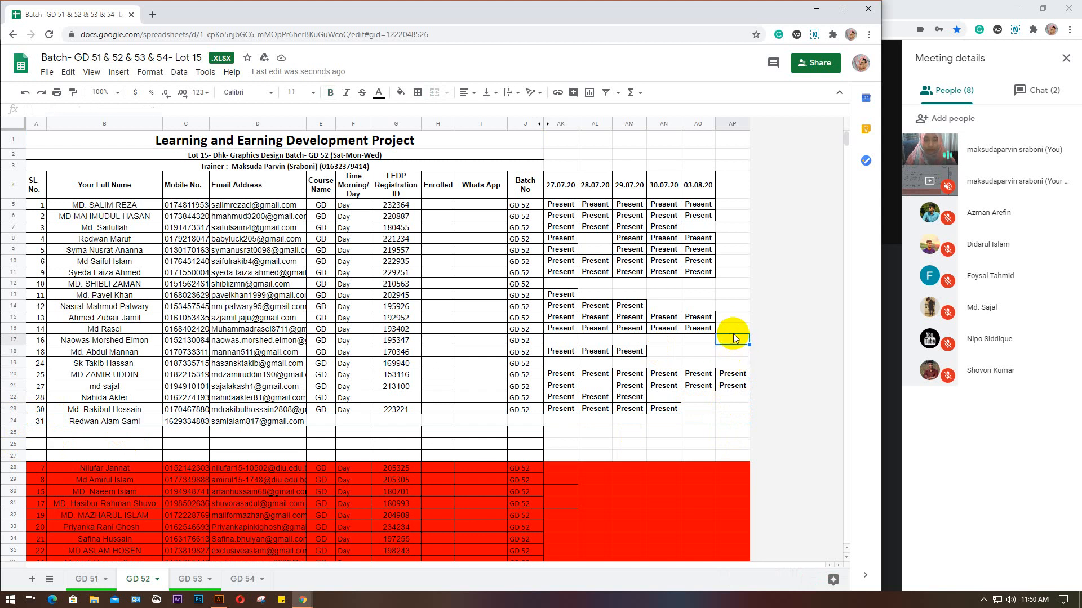
left_click(732, 328)
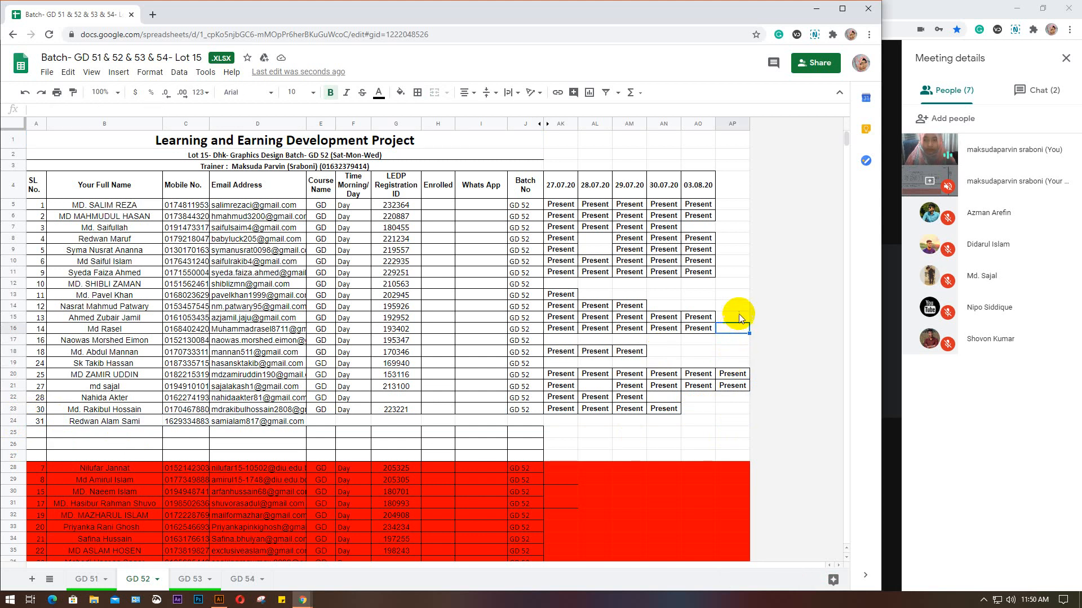
left_click(734, 317)
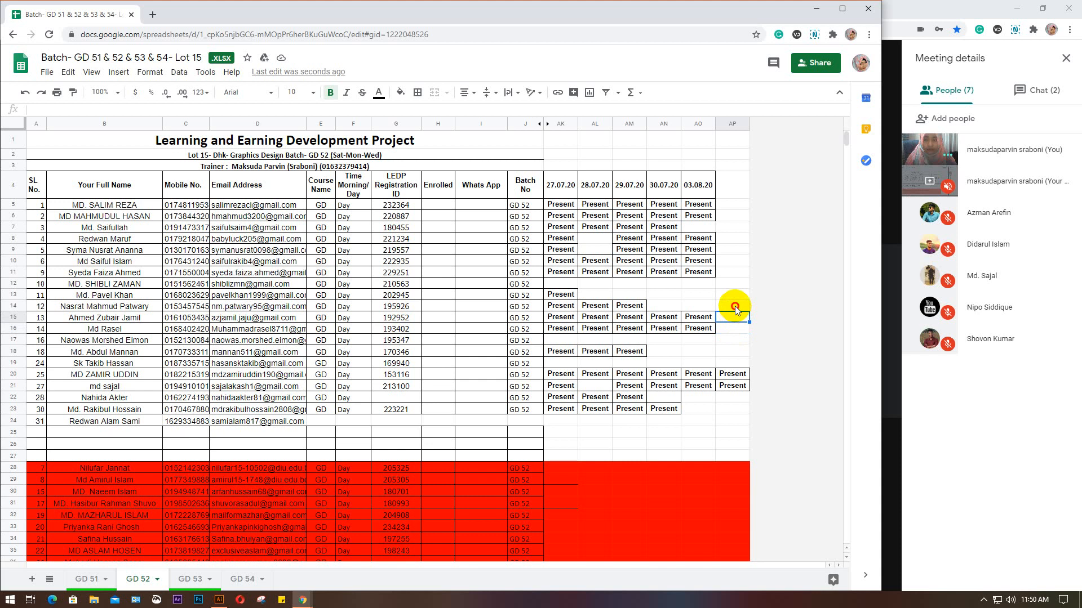
left_click(735, 307)
left_click(731, 295)
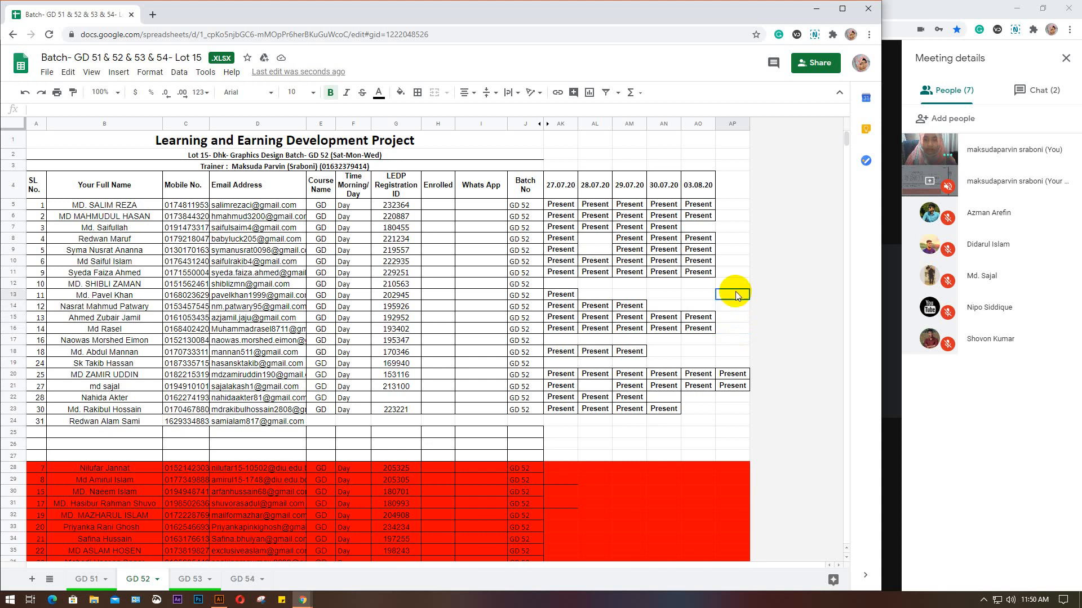
left_click(730, 286)
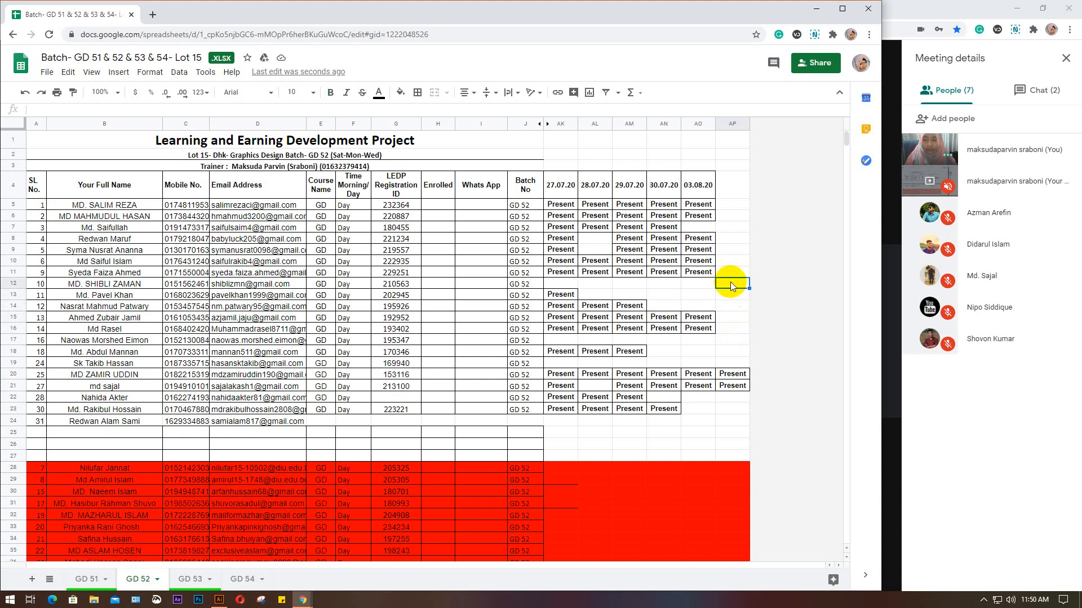
left_click(729, 272)
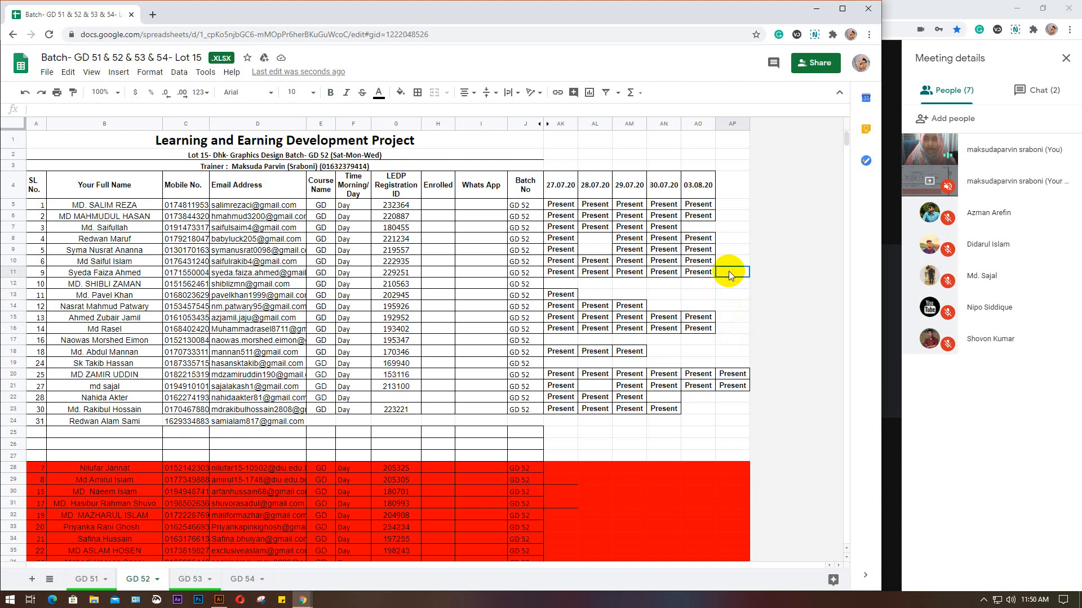
left_click(730, 261)
left_click(729, 239)
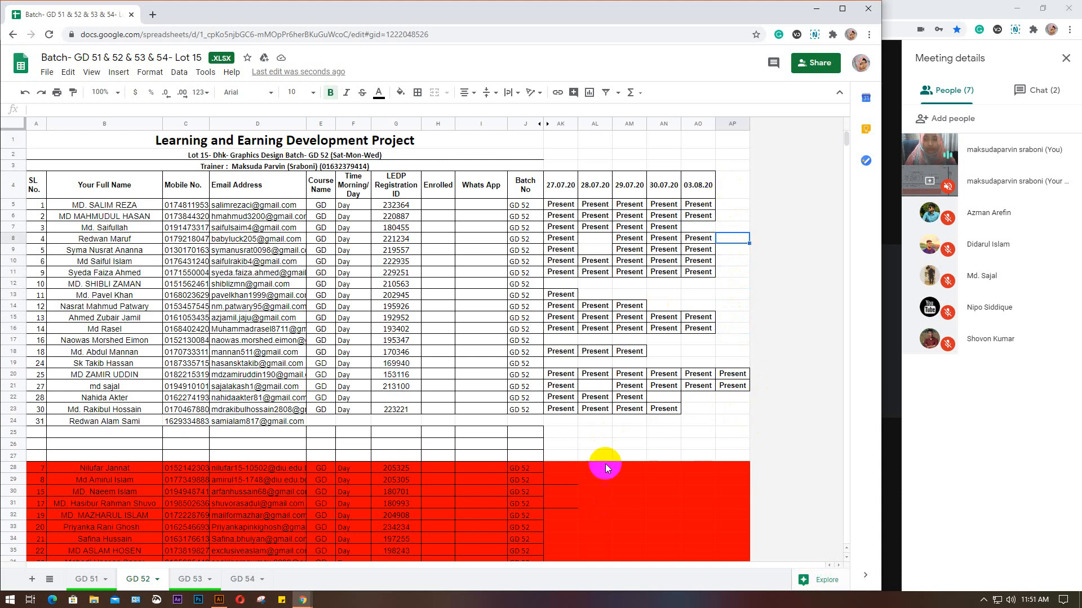
mouse_move(220, 600)
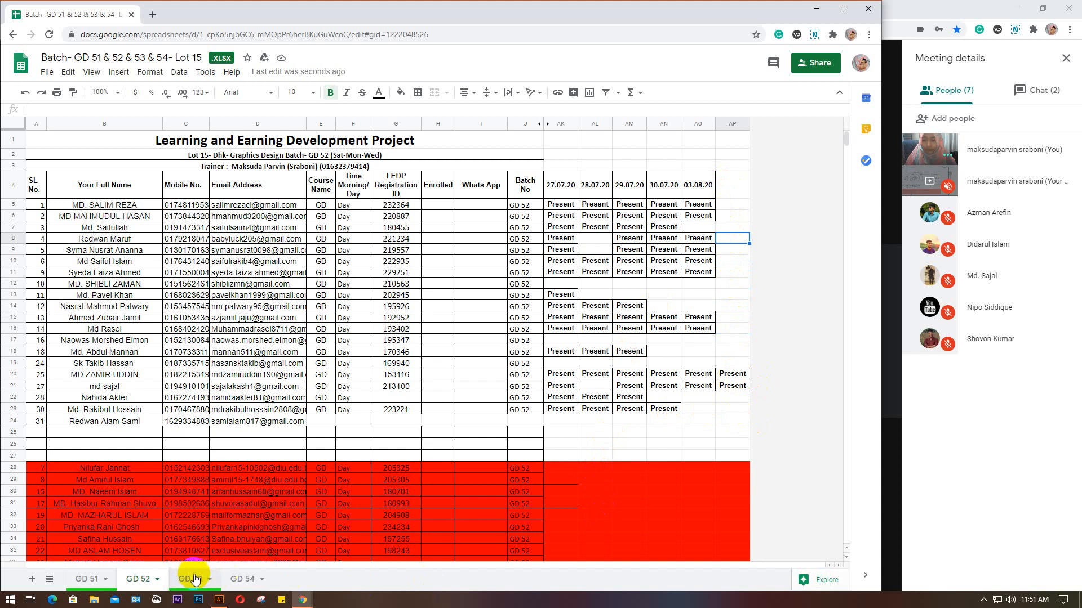
- Open sheet GD 53 and check the students from row 18 up to row 13 for attendance, cell by cell in column AO
left_click(192, 579)
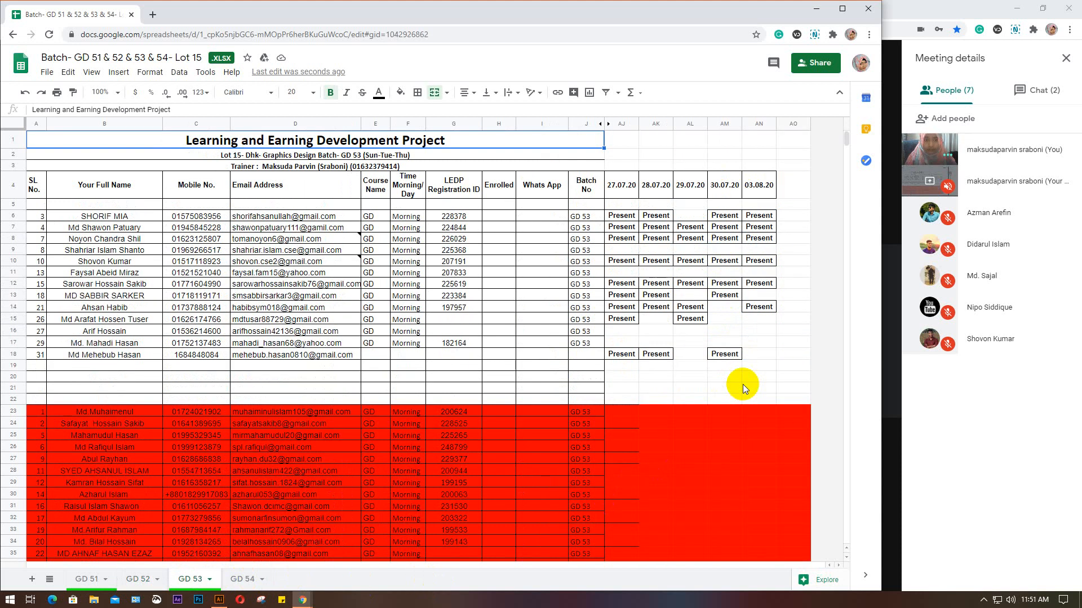
left_click(794, 356)
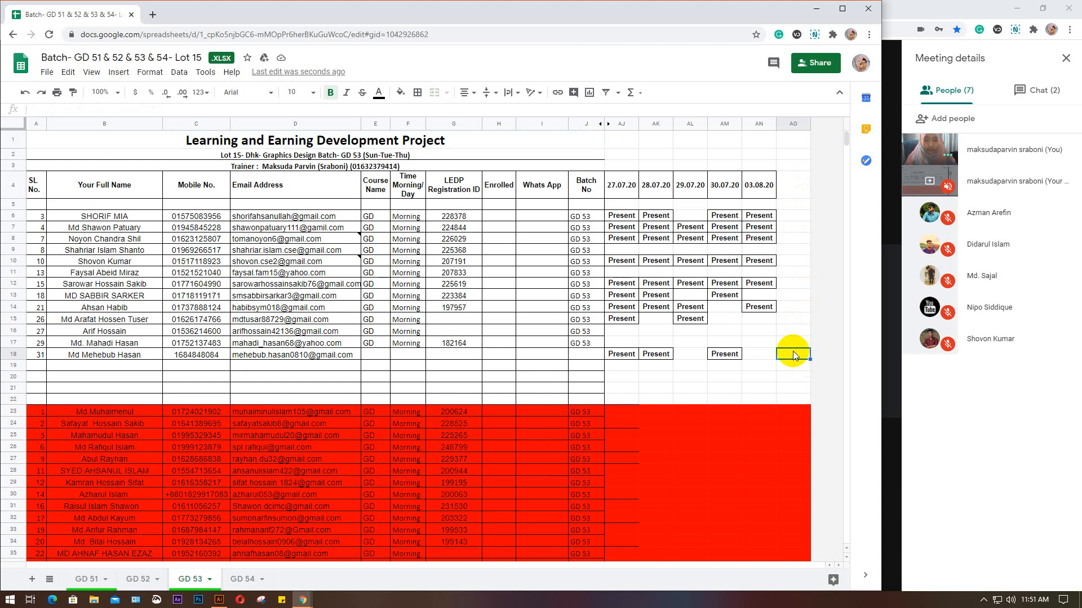
left_click(793, 343)
left_click(796, 334)
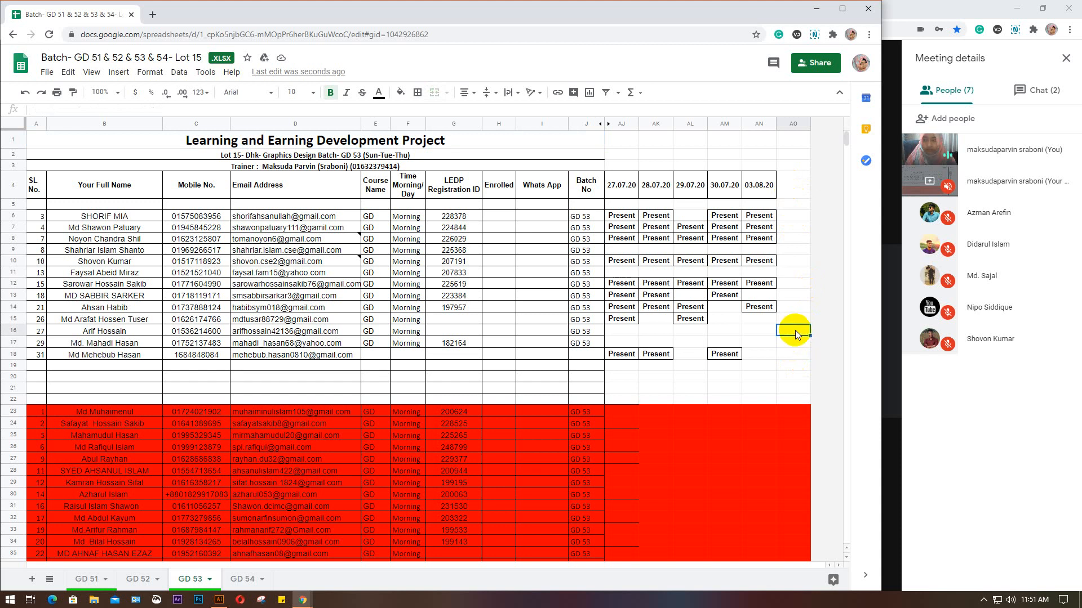
left_click(798, 318)
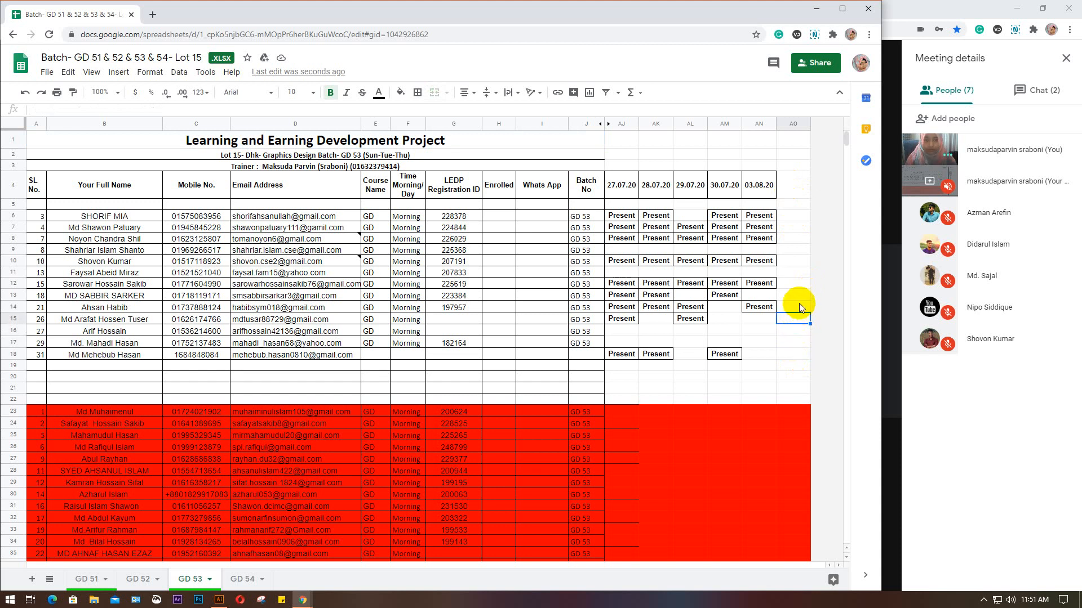
left_click(799, 307)
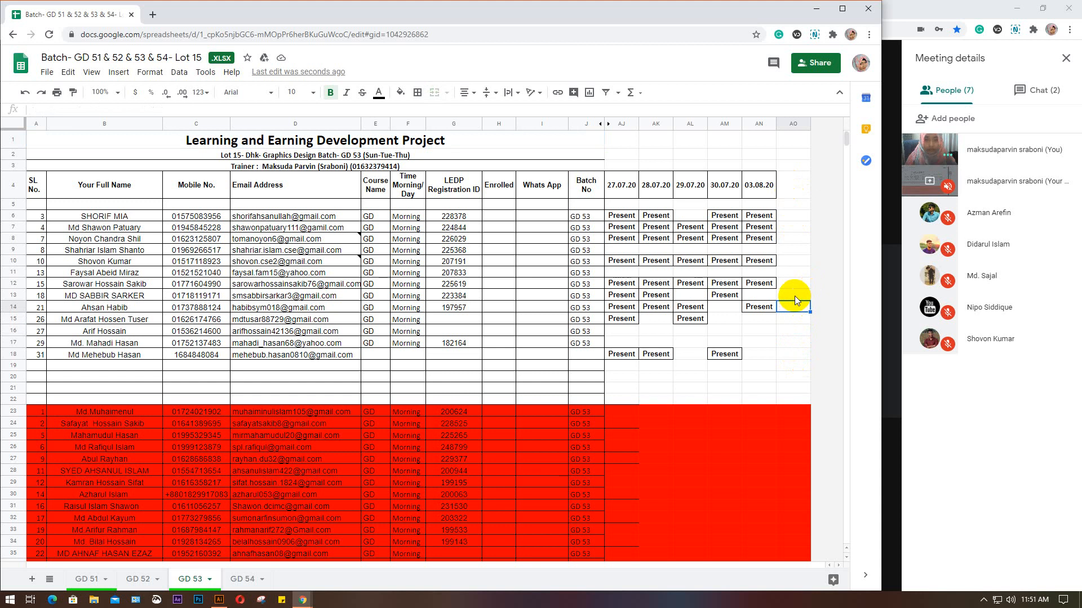
left_click(805, 294)
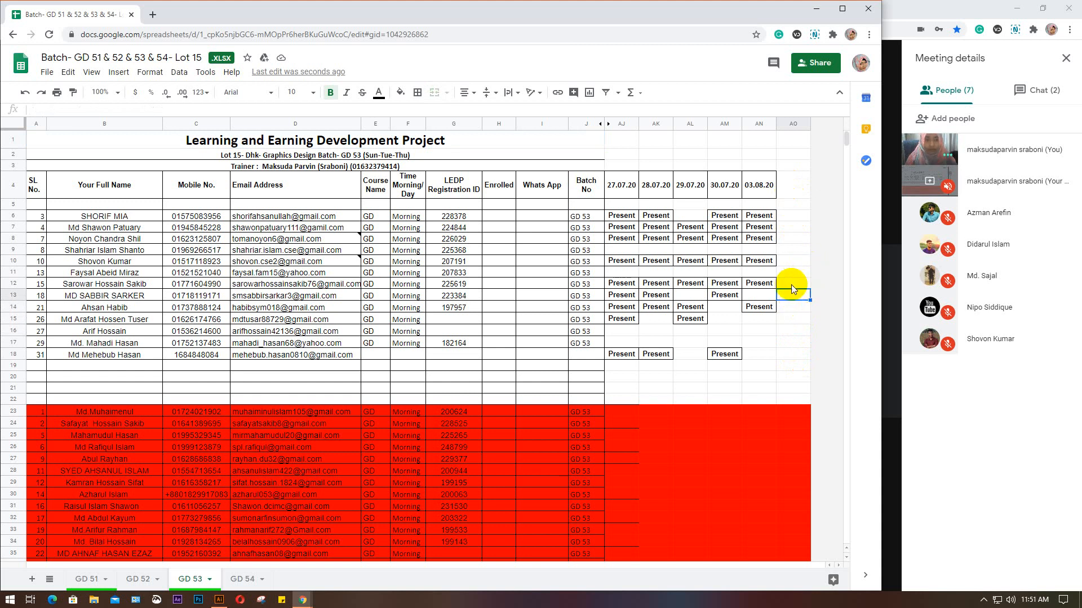
- Enter "Present" in cells AO12 and AO10 of the GD 53 attendance sheet
left_click(791, 282)
type("Present")
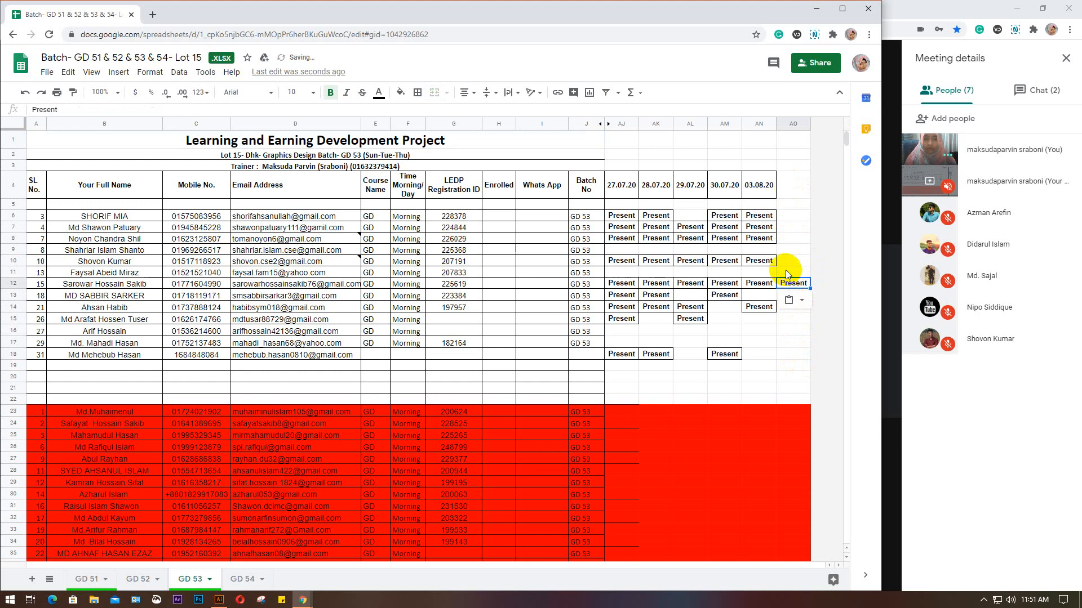
left_click(788, 271)
left_click(789, 262)
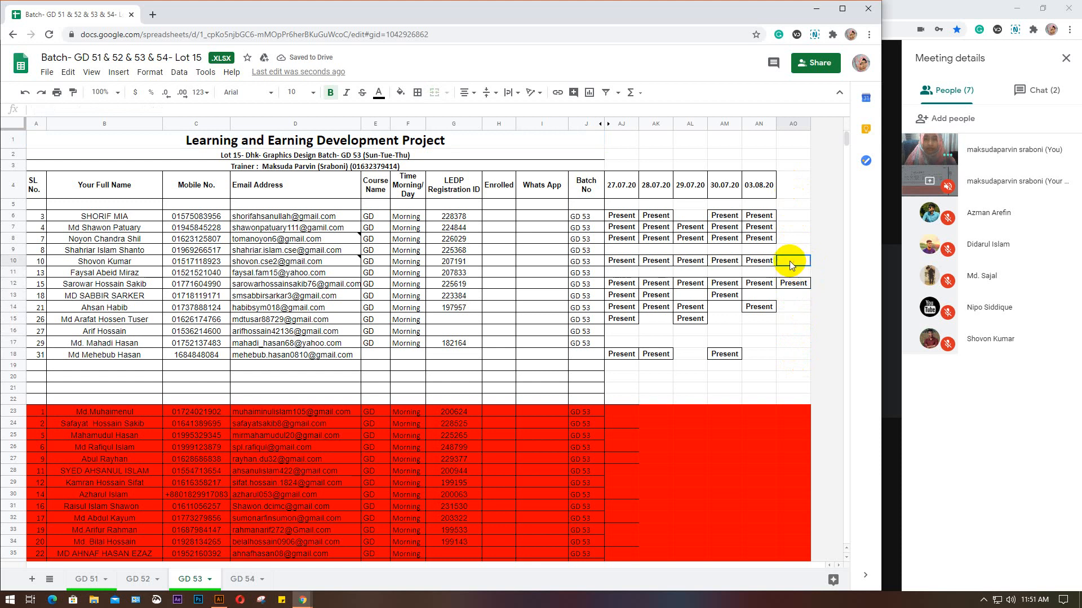
type("Present")
- Mark the student with serial number 3 as "Present" in cell AO6 of the GD 53 sheet
left_click(786, 249)
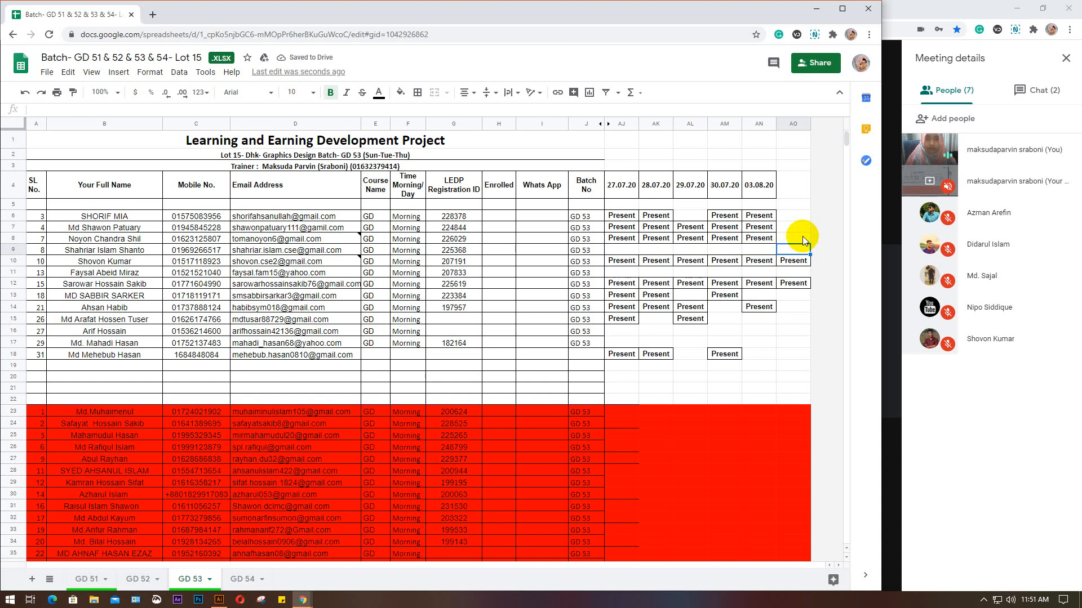
left_click(800, 239)
left_click(795, 228)
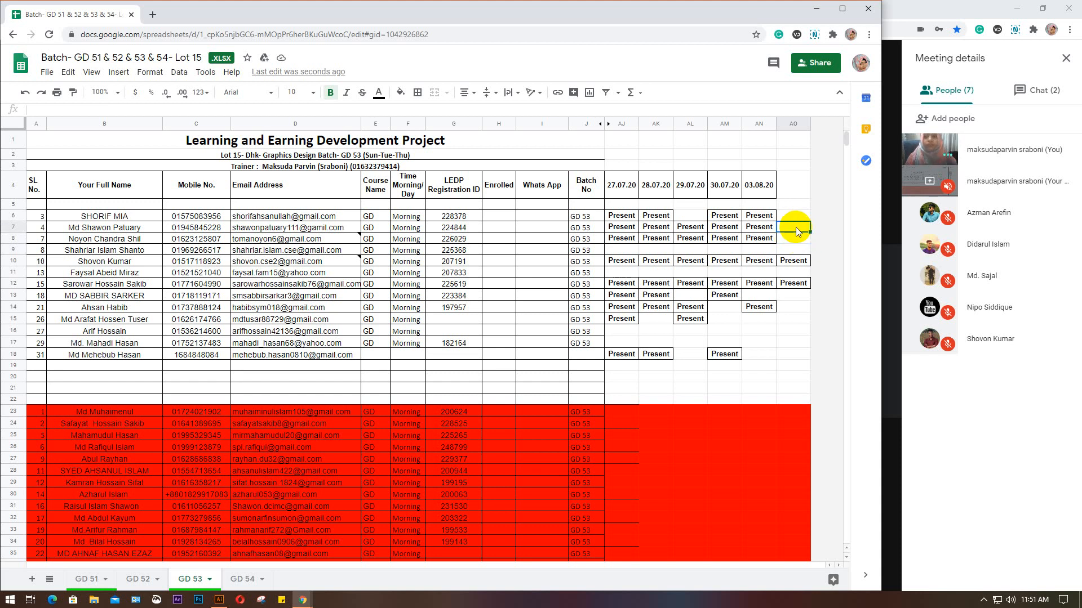
left_click(792, 208)
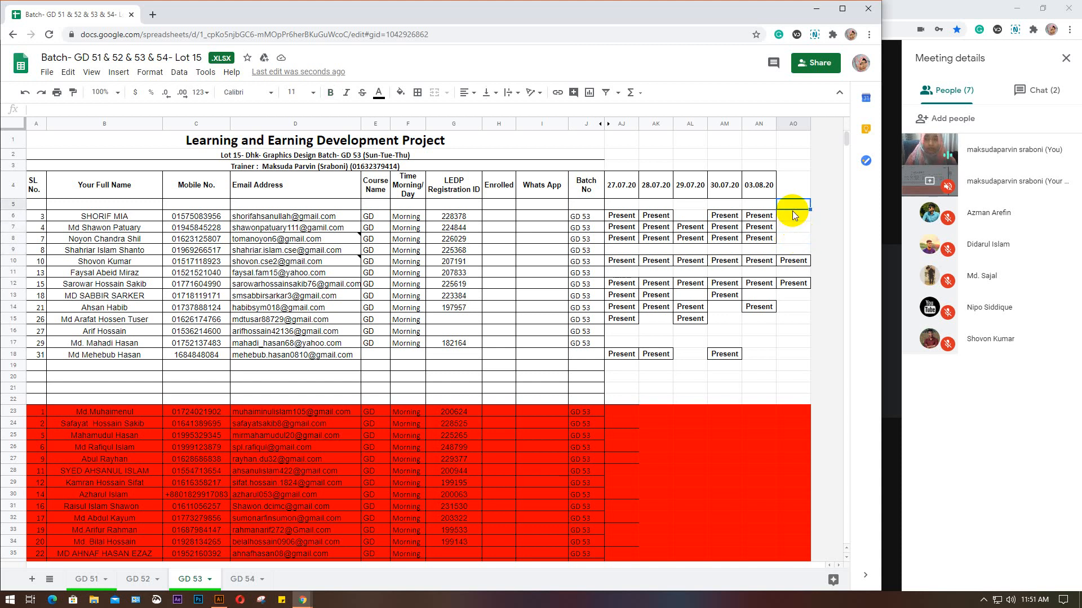
left_click(791, 219)
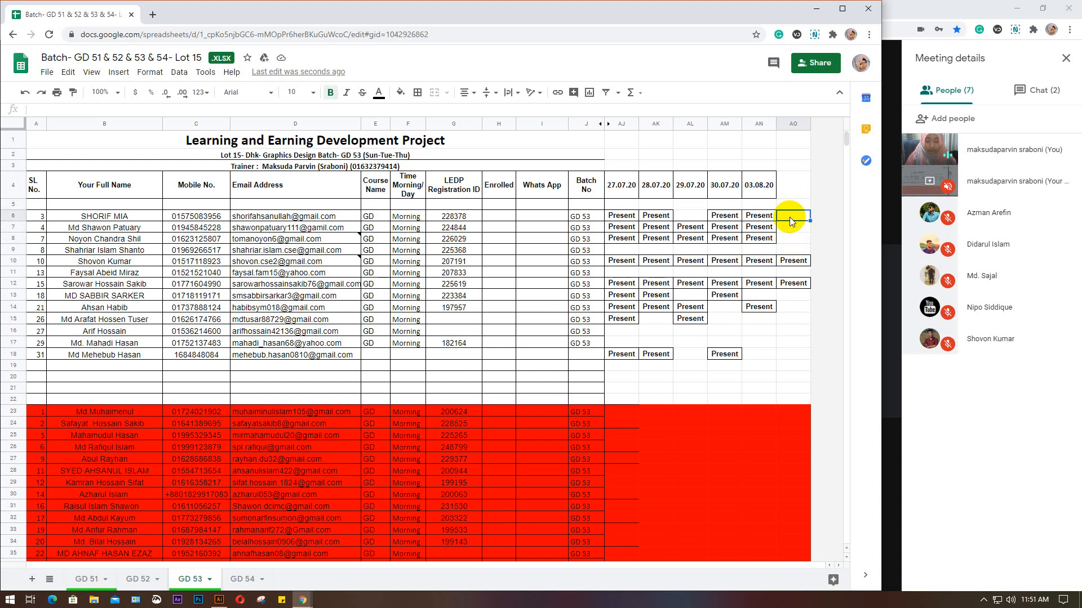
type("Present")
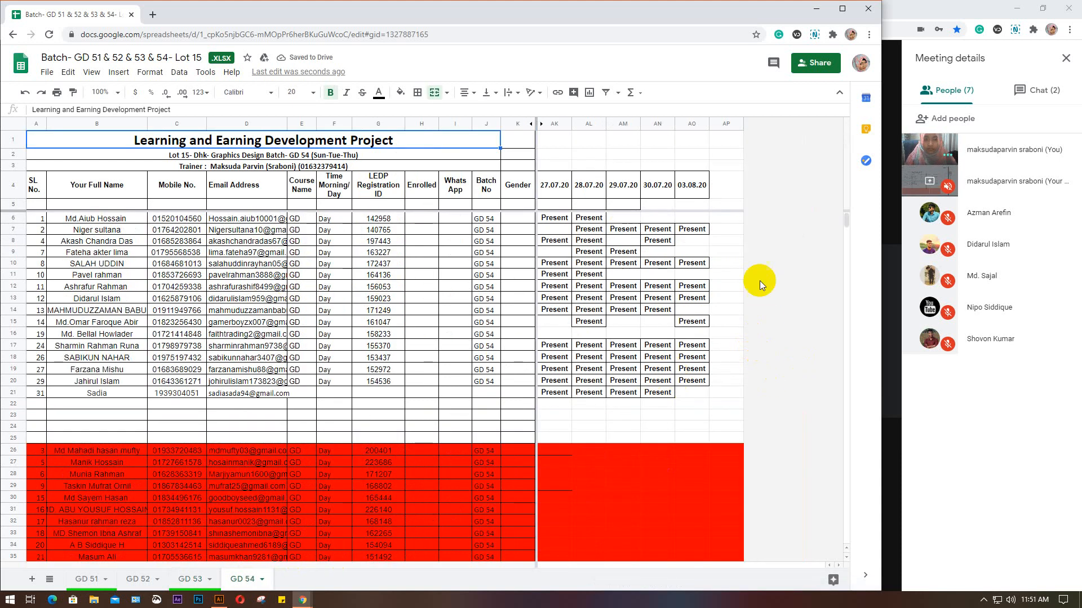
- On the GD 54 sheet, enter "Present" in cell AP13 for the student with serial number 12
left_click(9, 297)
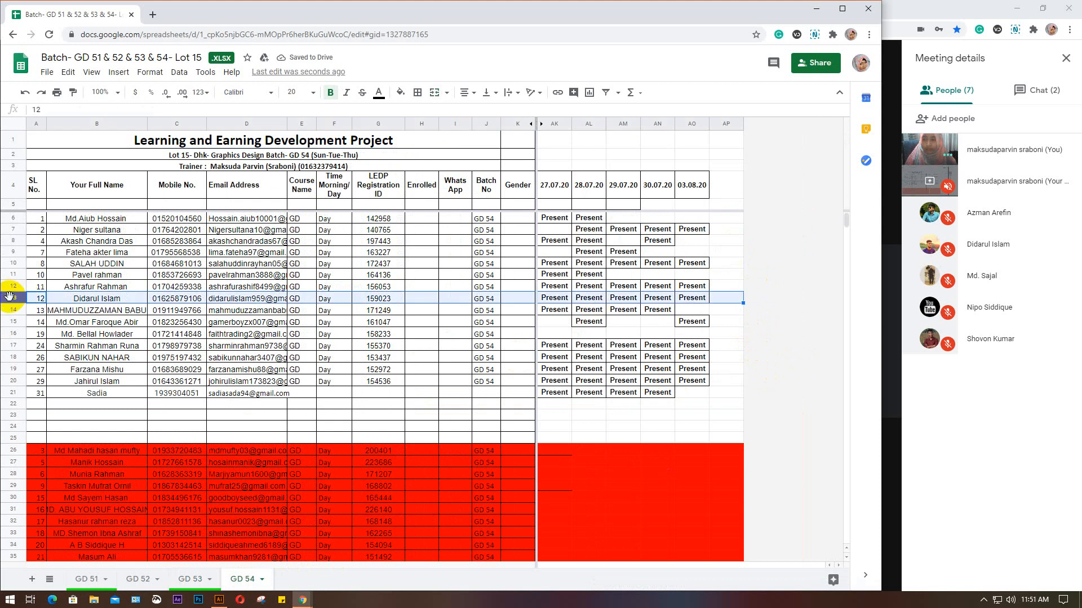
left_click(721, 299)
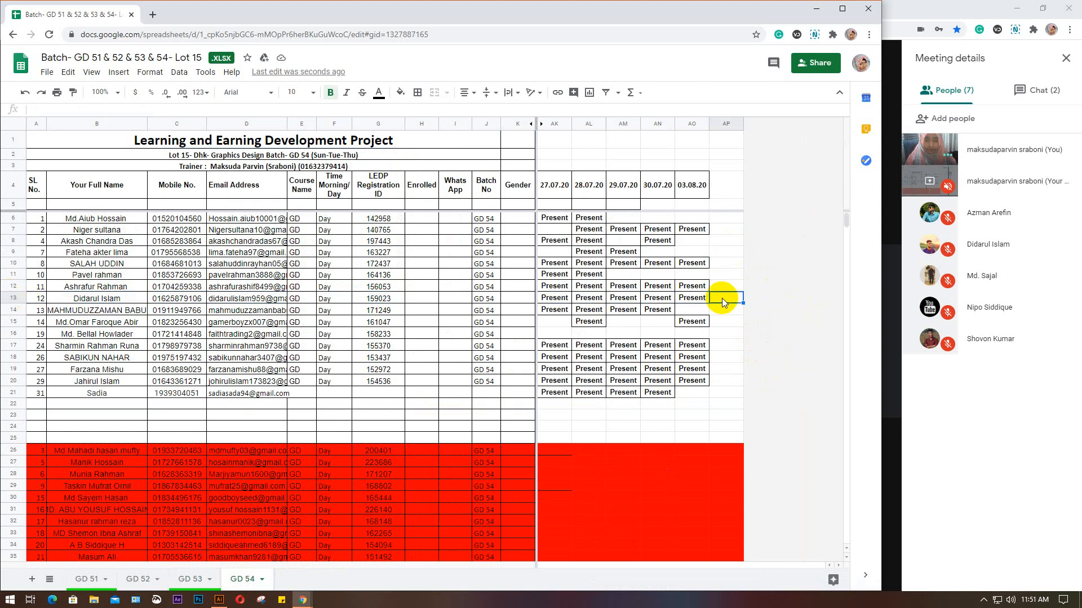
type("Present")
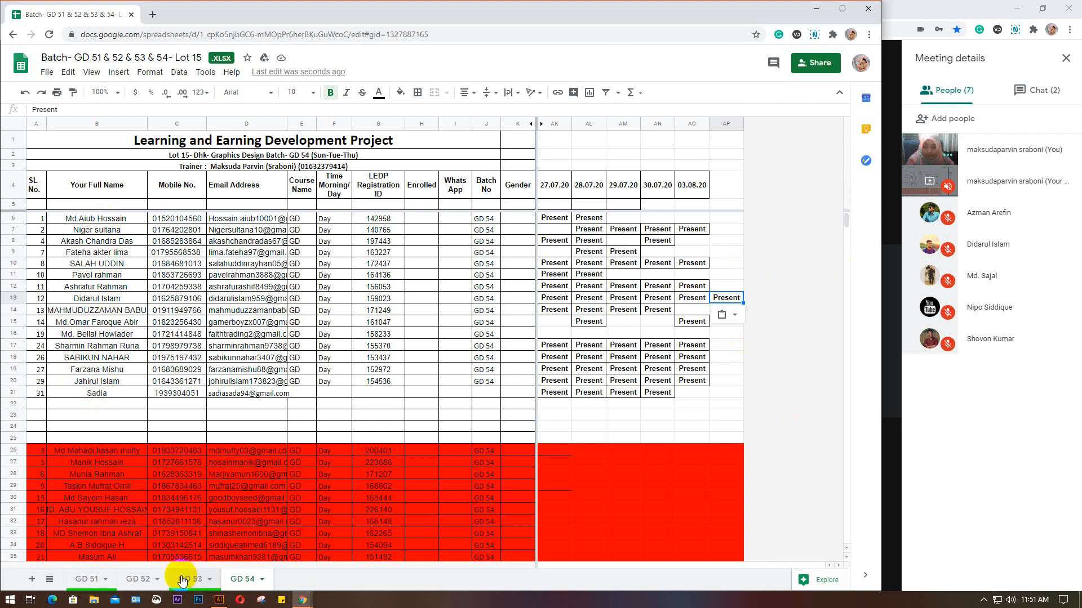
- Review the latest attendance marks on the GD 53, GD 52 and GD 51 sheets
left_click(181, 580)
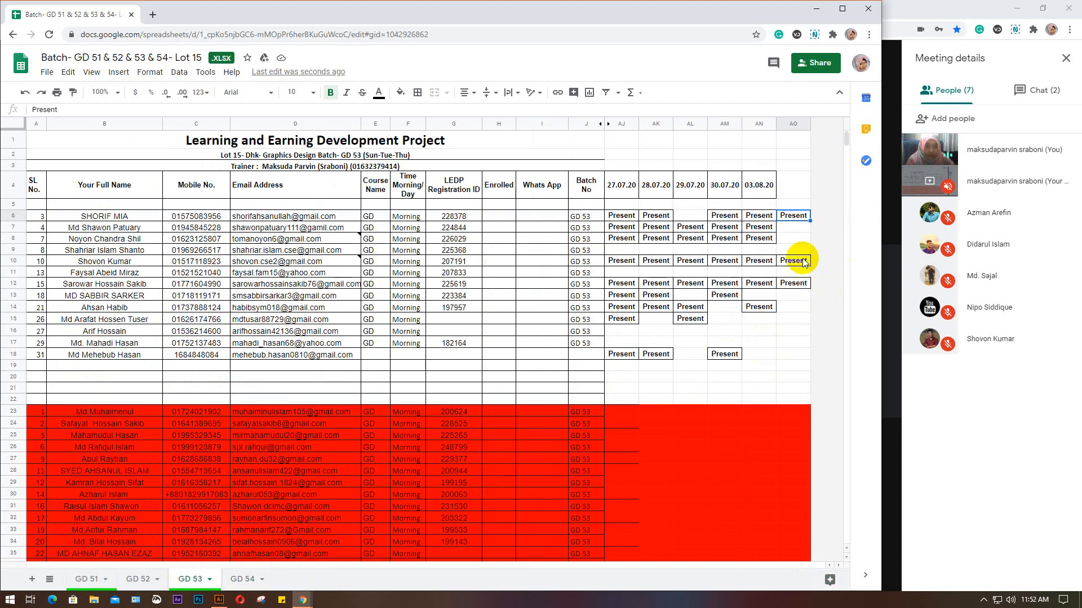
left_click(135, 578)
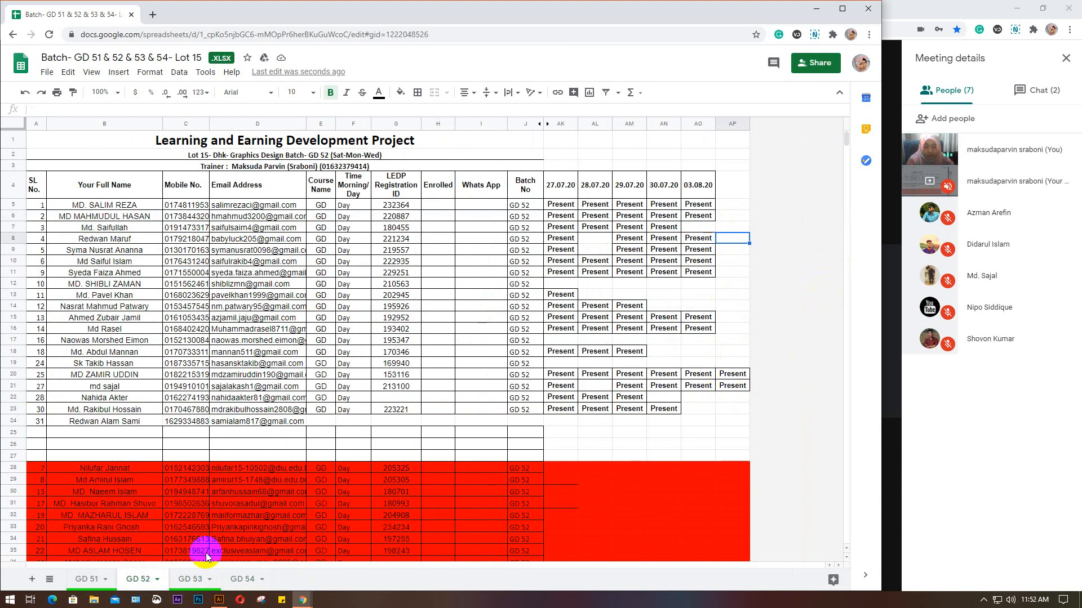
left_click(86, 578)
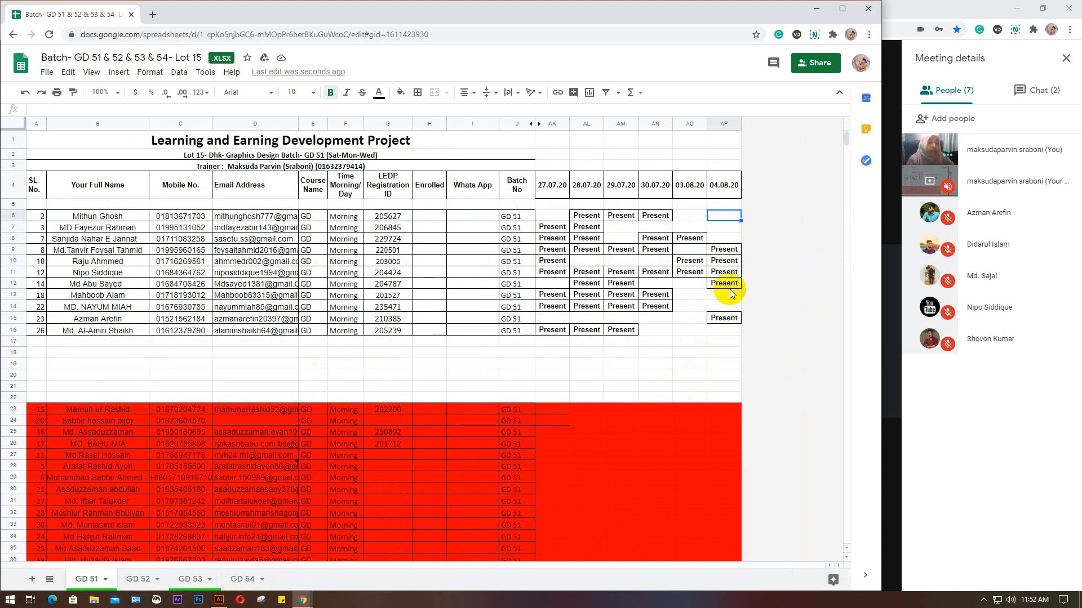
left_click(783, 269)
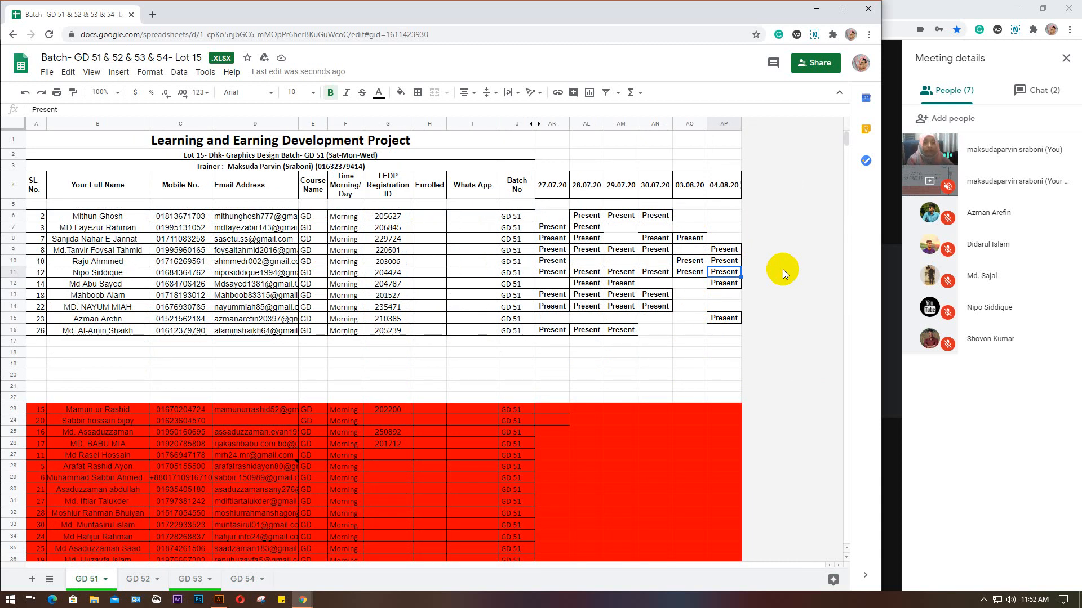
- Minimize the attendance spreadsheet, switch to Illustrator and close the floating Transform, Align and Pathfinder panels
left_click(817, 9)
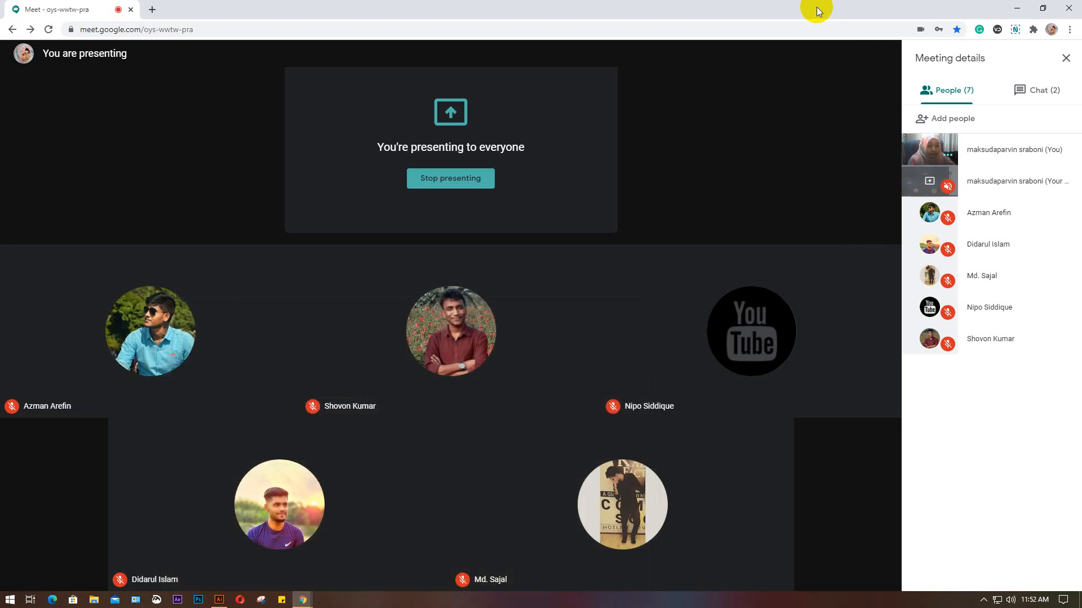
left_click(216, 602)
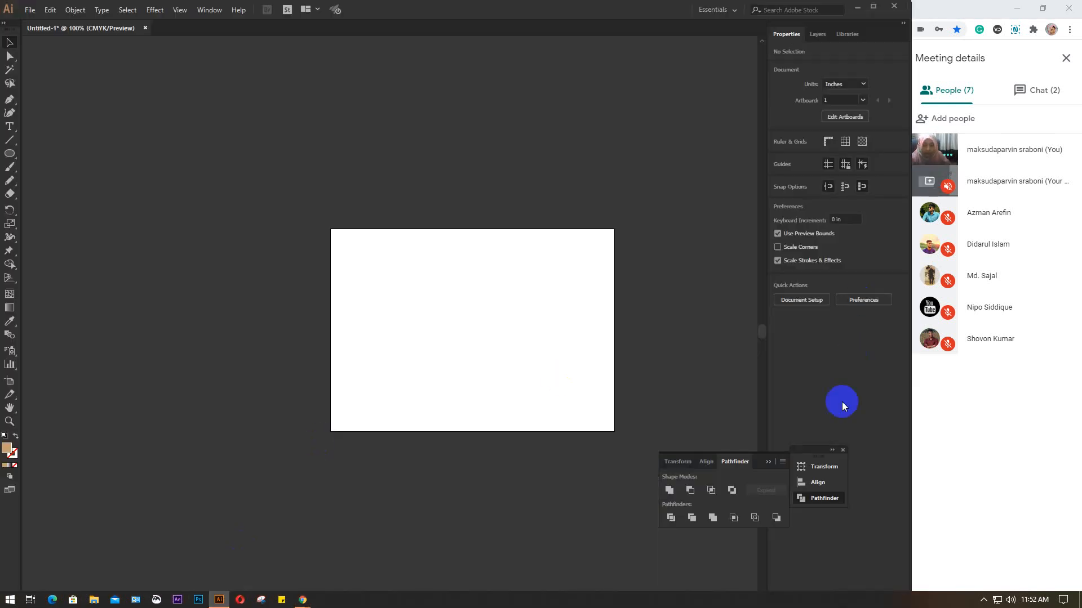
left_click(843, 448)
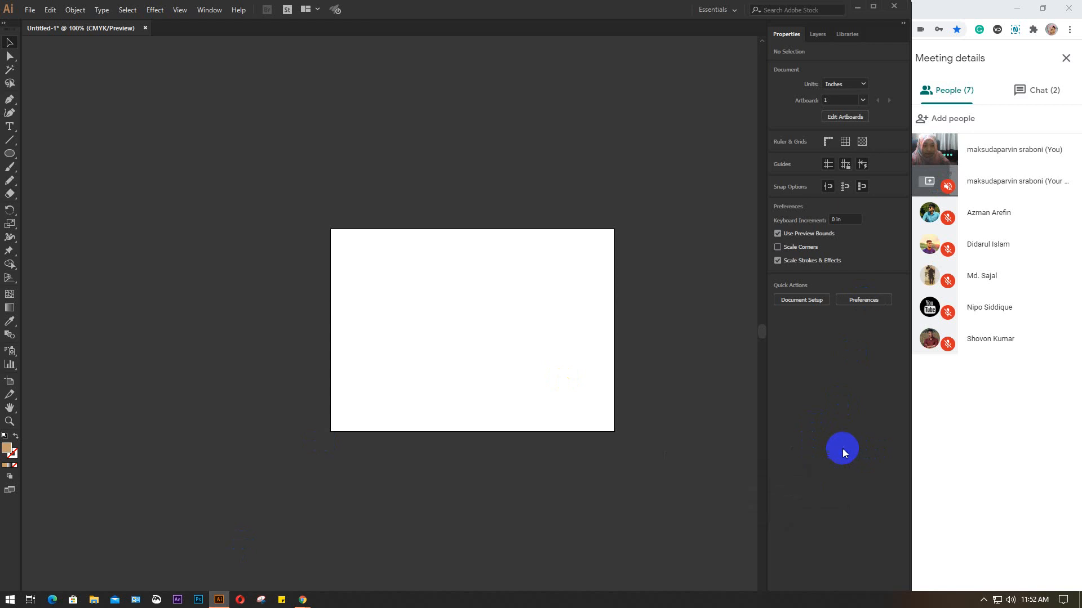
left_click_drag(558, 374, 475, 339)
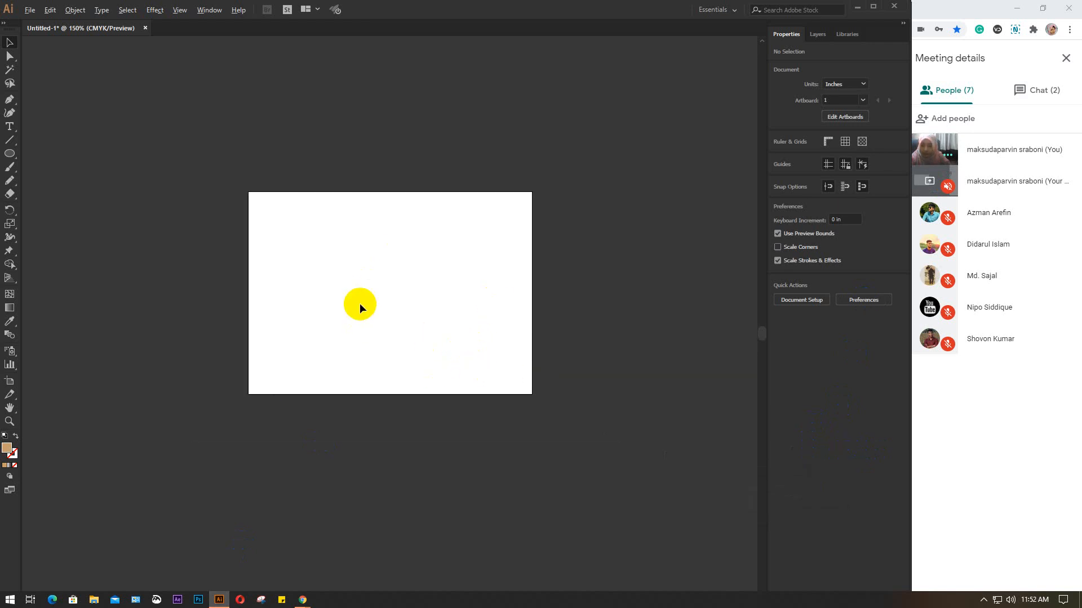
scroll(359, 303, "up", 1)
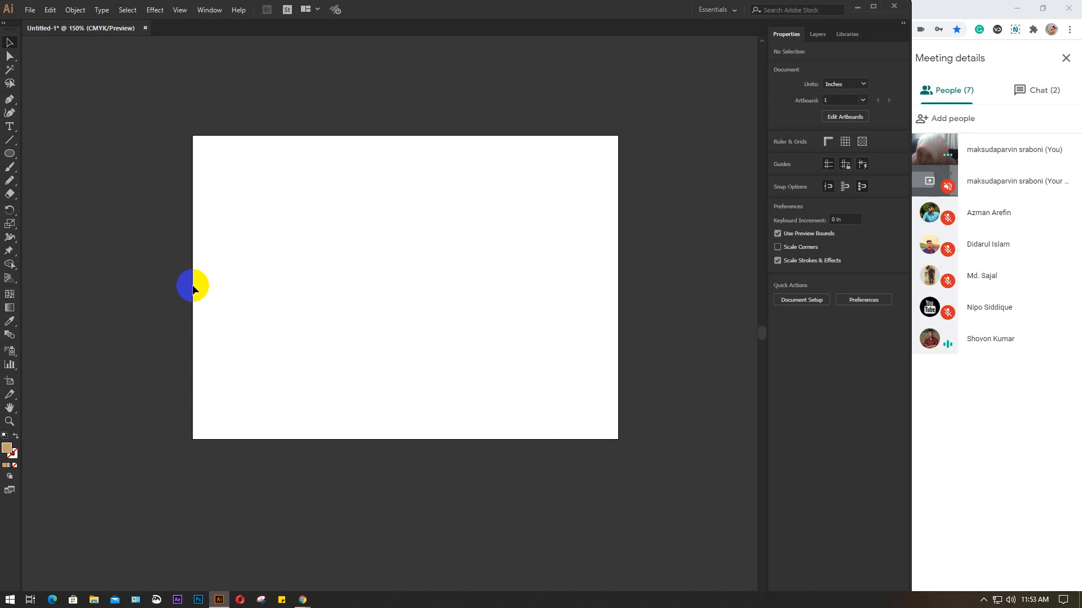
- Draw a tan ellipse about 2.03 in wide and 1.94 in high in the upper-left area of the artboard
left_click(10, 154)
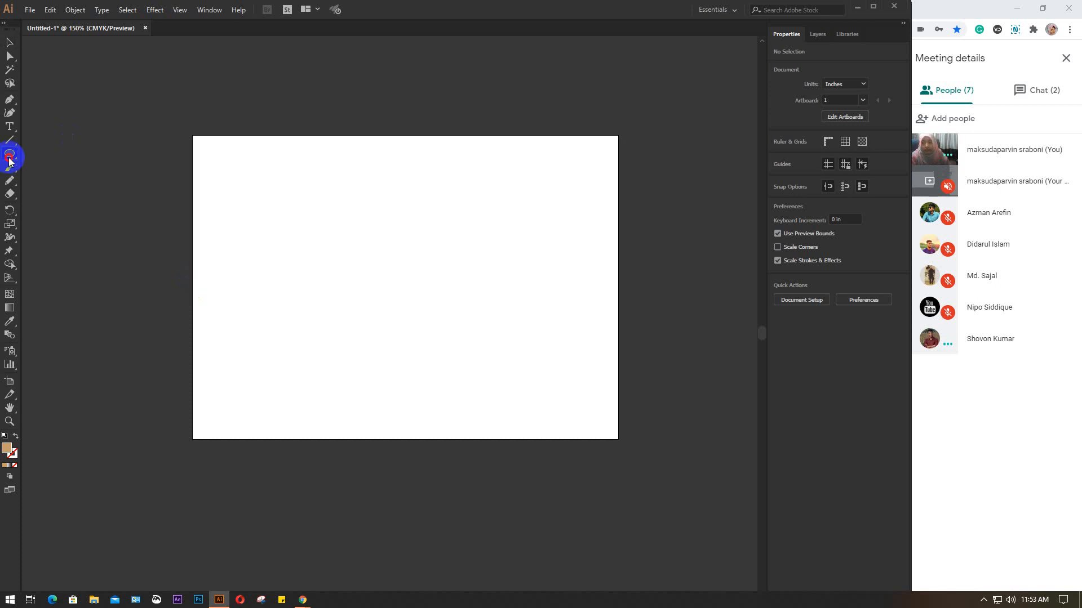
left_click_drag(245, 165, 369, 284)
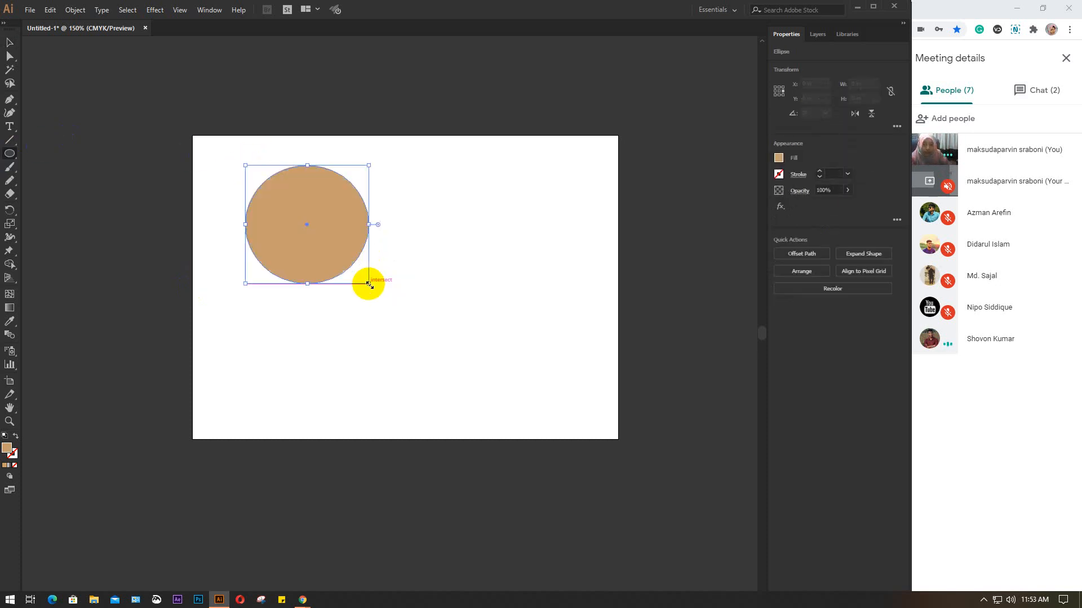
key("v")
- Copy the ellipse, paste a duplicate onto the artboard, and delete the duplicate
left_click(324, 251)
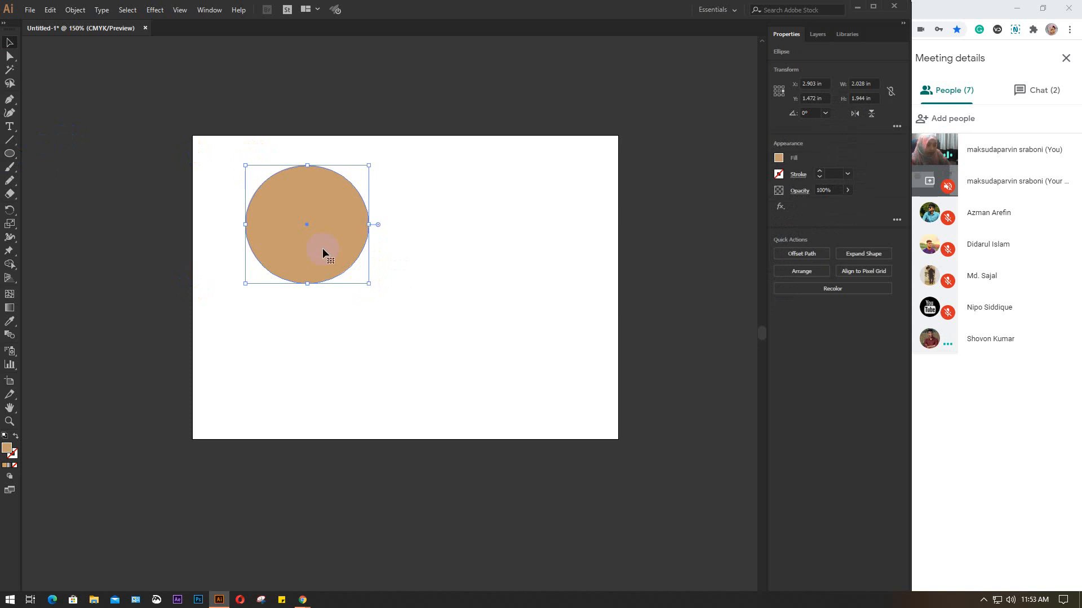
key("ctrl")
key("ctrl+v")
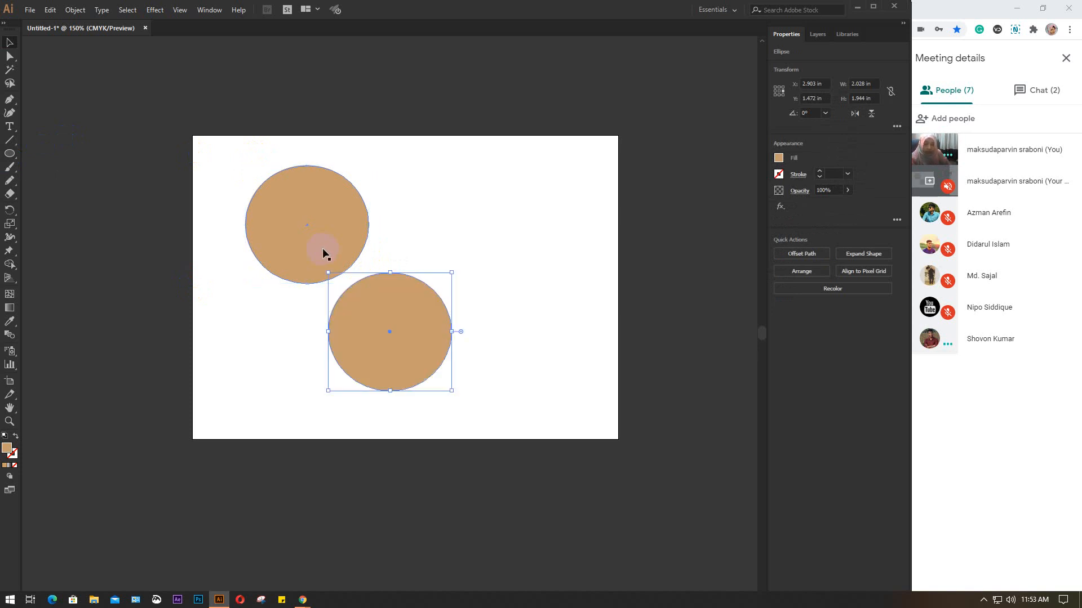
left_click(379, 317)
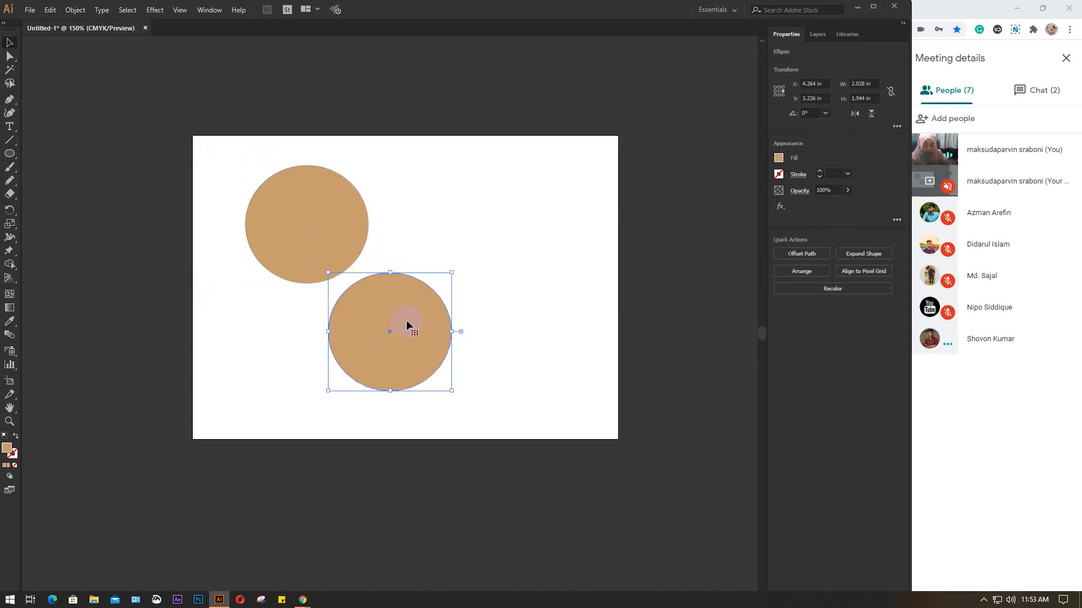
key("Delete")
- Paste a copy of the ellipse on the empty canvas well to the right of the artboard and delete it
left_click_drag(618, 326, 199, 355)
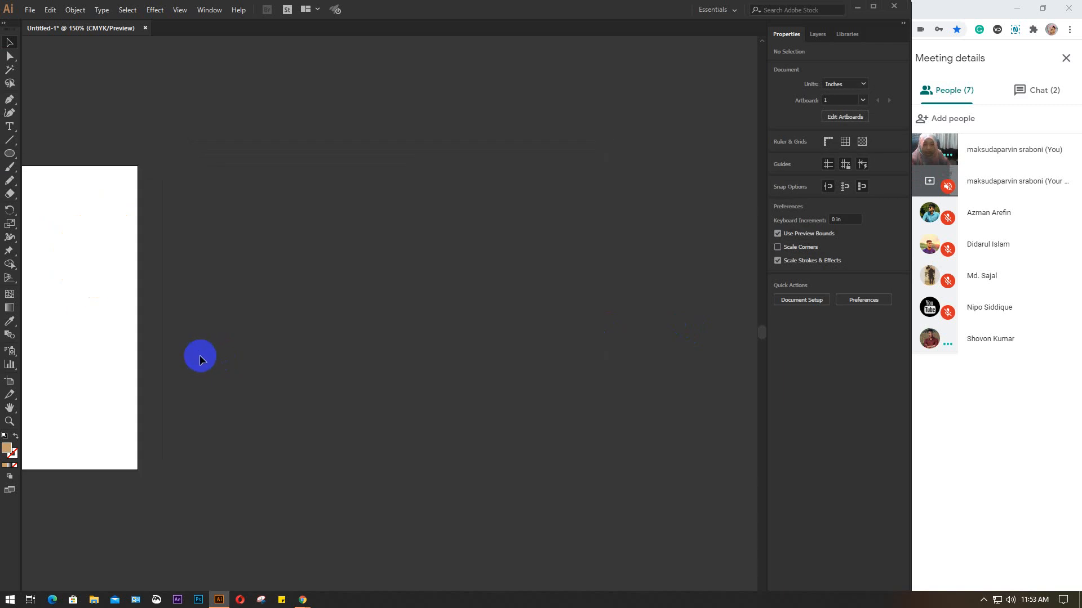
key("ctrl+v")
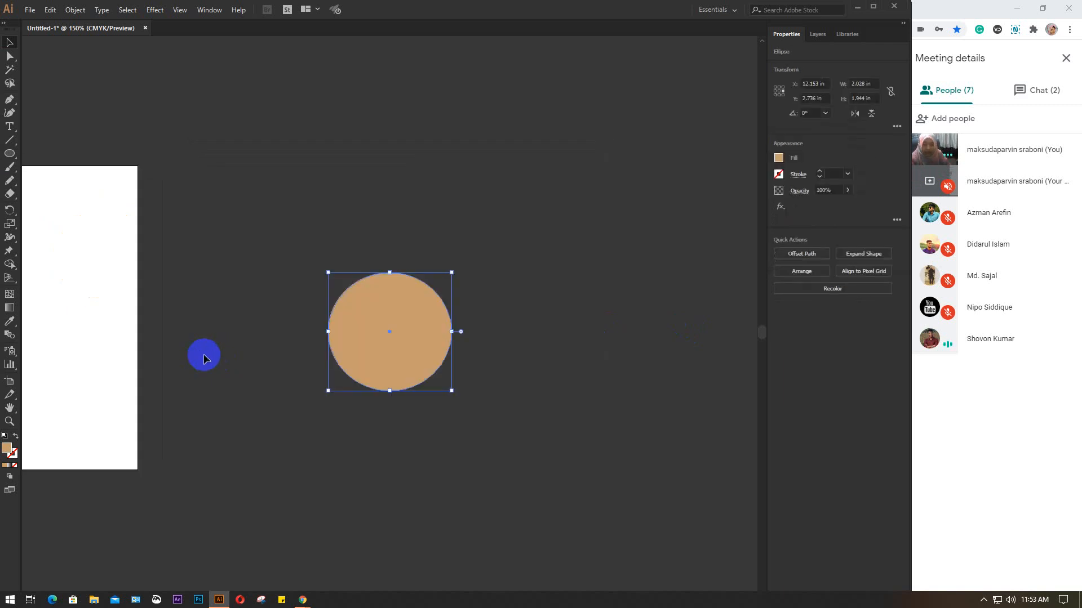
left_click(359, 333)
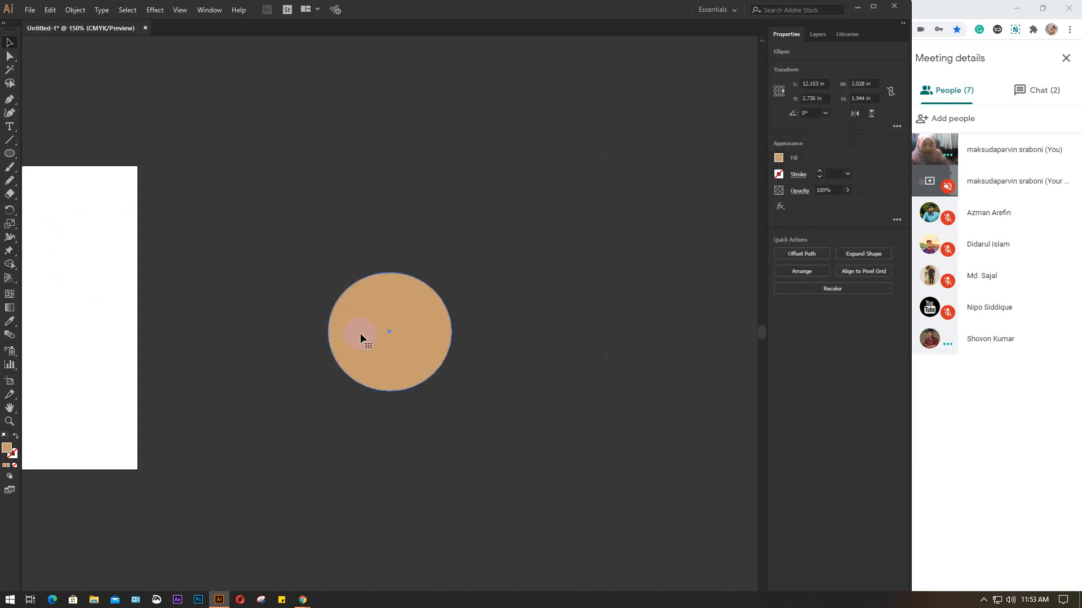
key("Delete")
- Paste and delete a copy of the ellipse just beyond the artboard's right edge, and repeat this near the artboard's centre
left_click_drag(360, 333, 387, 321)
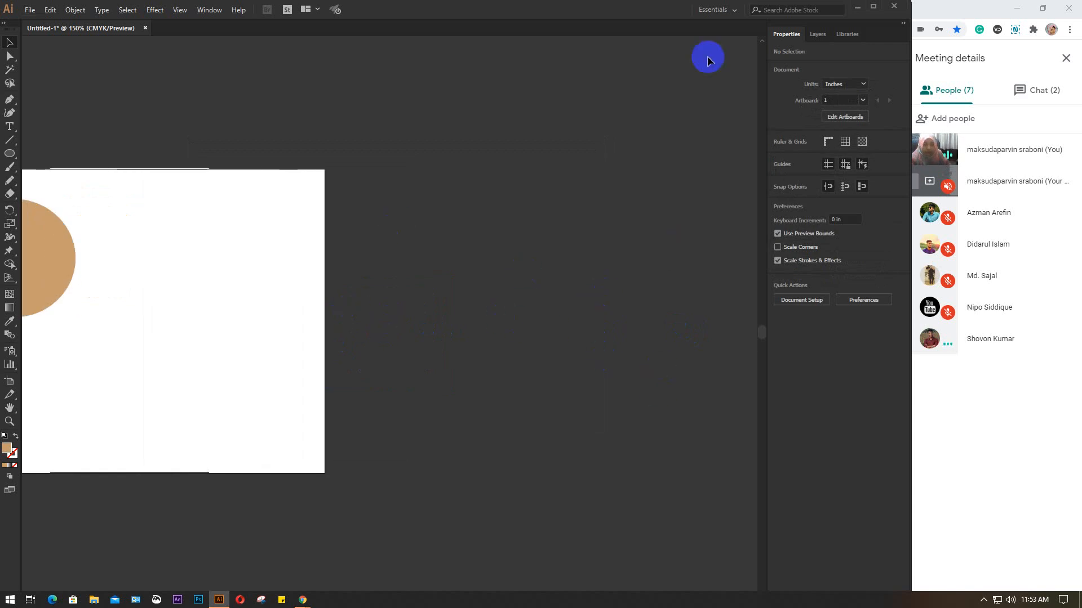
key("ctrl+z")
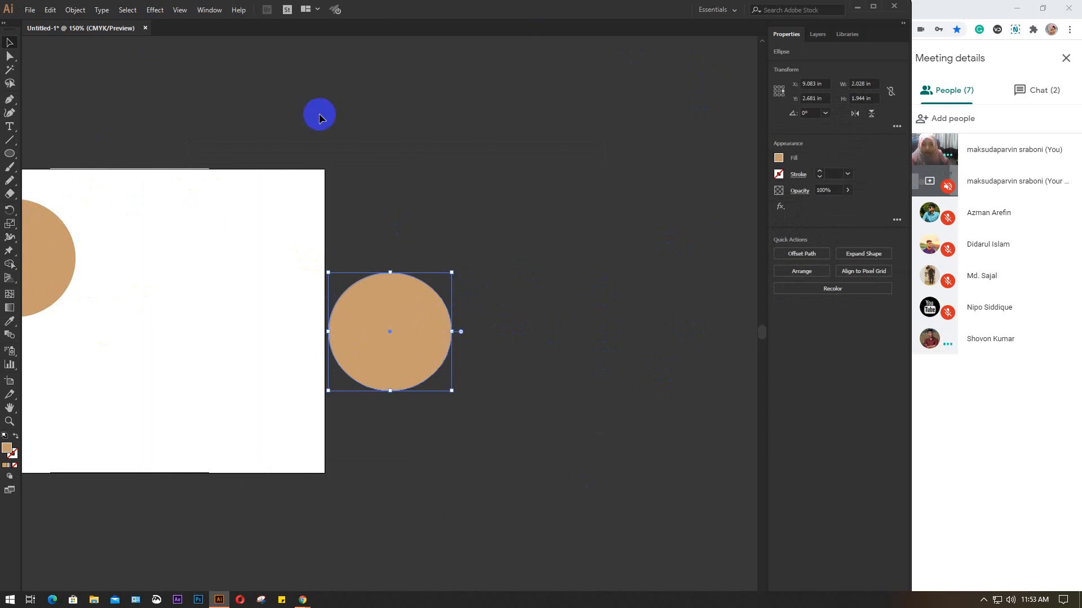
key("Delete")
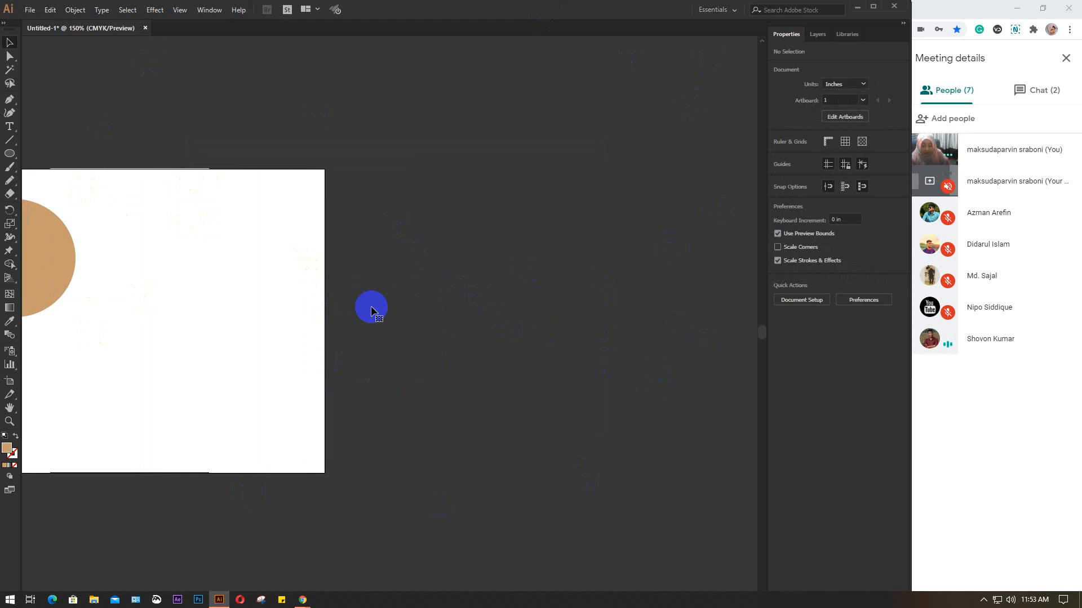
left_click_drag(153, 326, 432, 335)
key("ctrl+v")
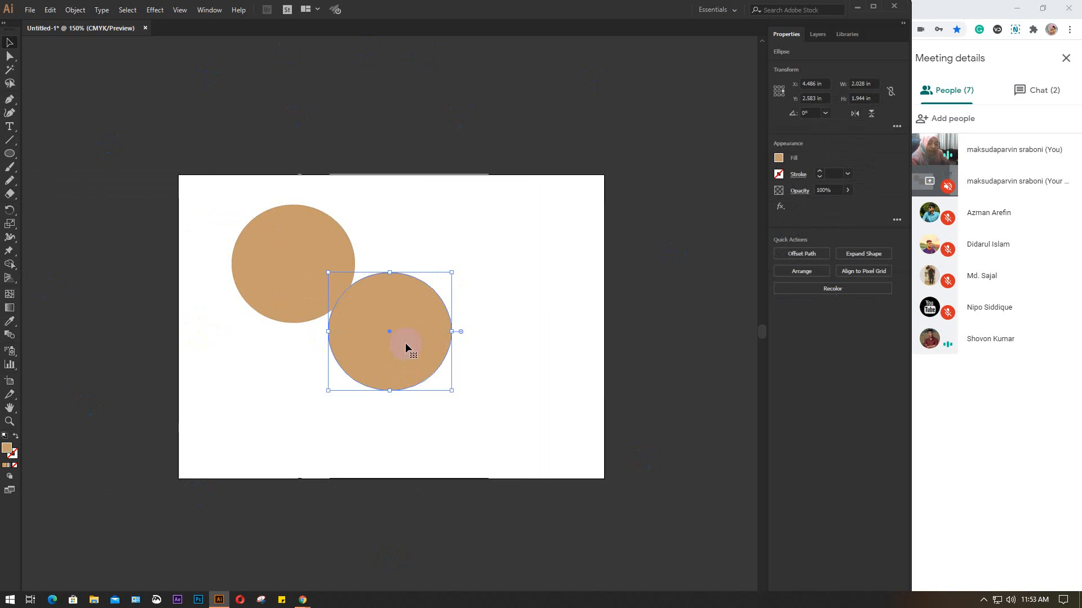
key("Delete")
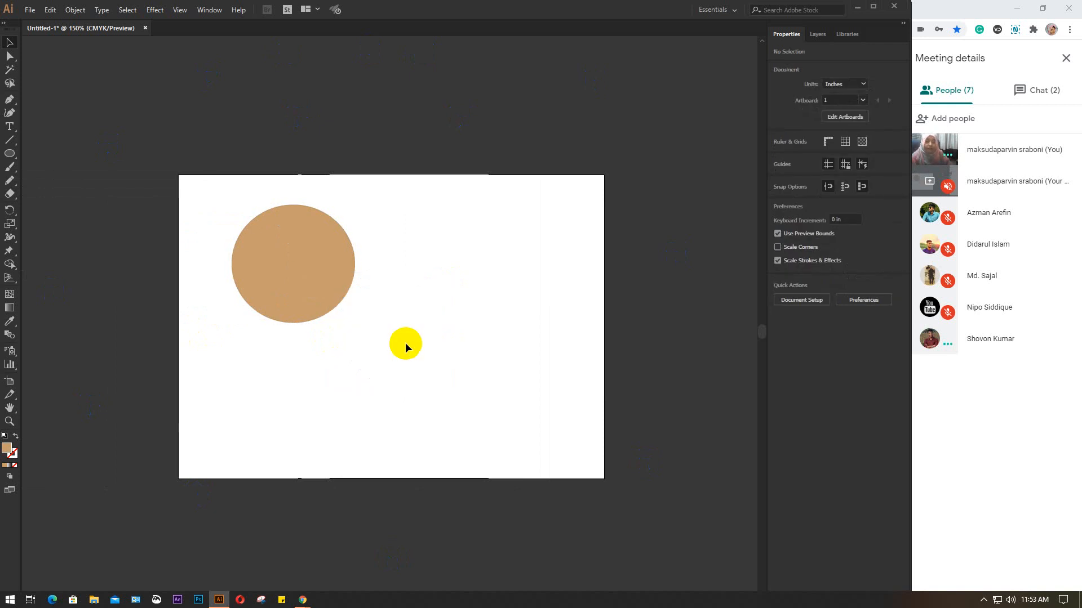
- Paste a copy of the ellipse at the artboard's centre while viewing the entire canvas
left_click(268, 258)
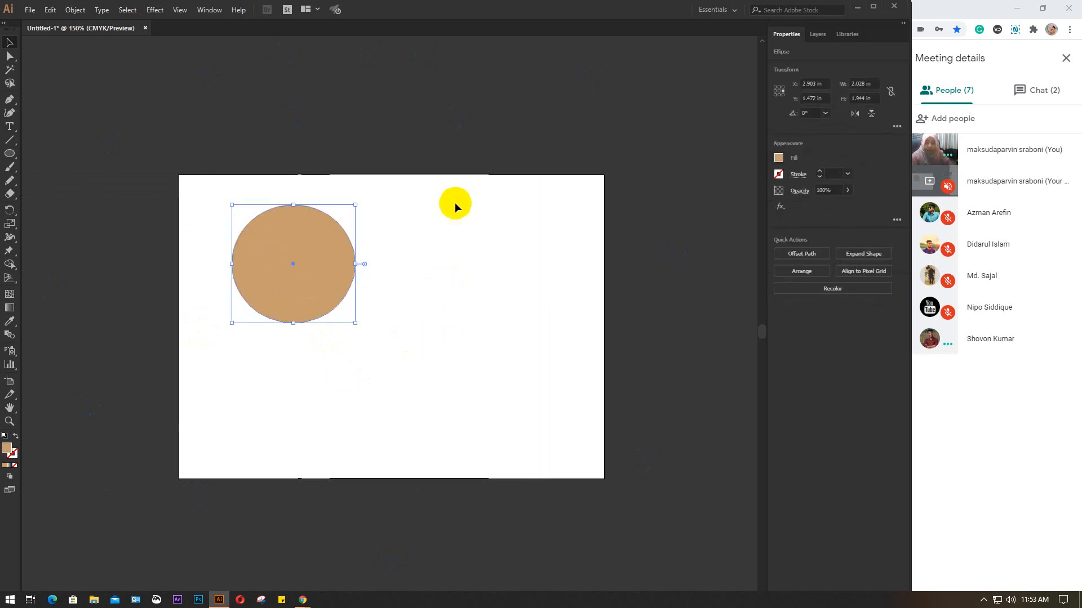
scroll(591, 265, "down", 10)
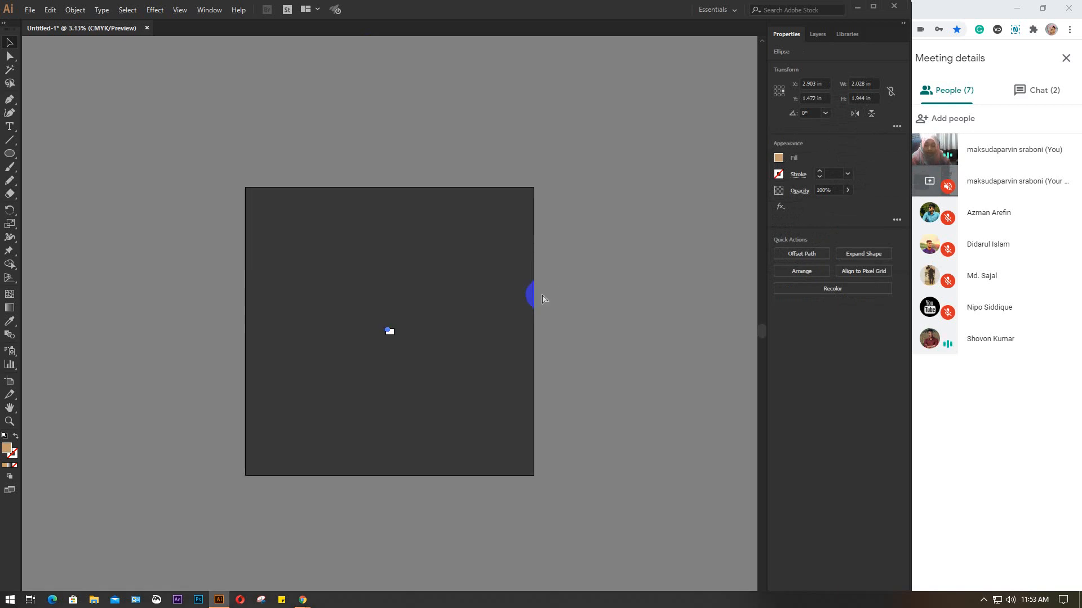
key("ctrl+z")
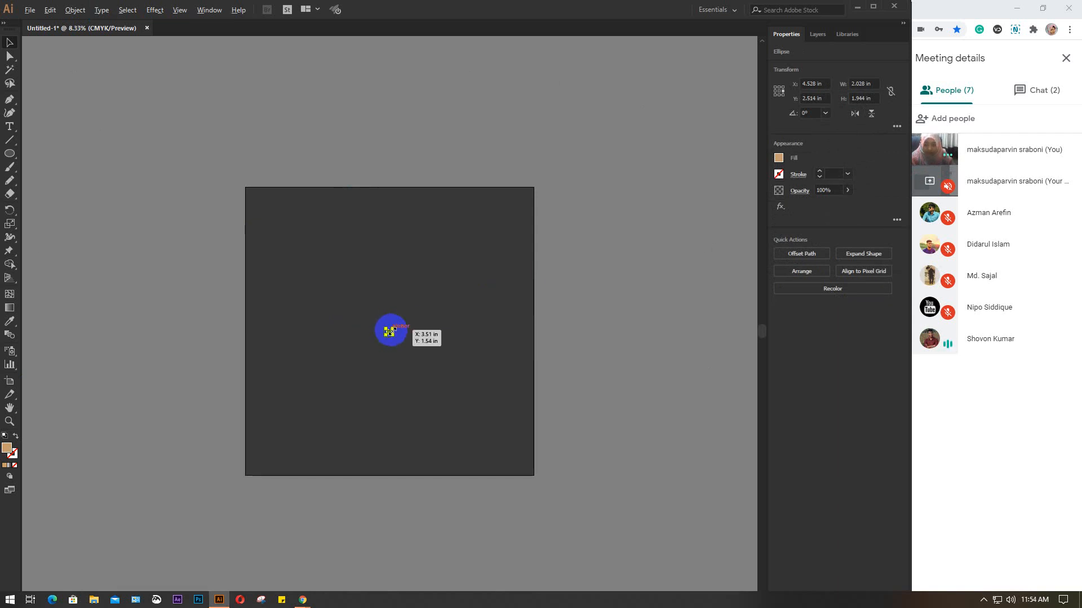
- Move the pasted ellipse copy onto the original, pull it back off toward the artboard's centre, and delete it
scroll(390, 332, "up", 7)
scroll(389, 332, "up", 4)
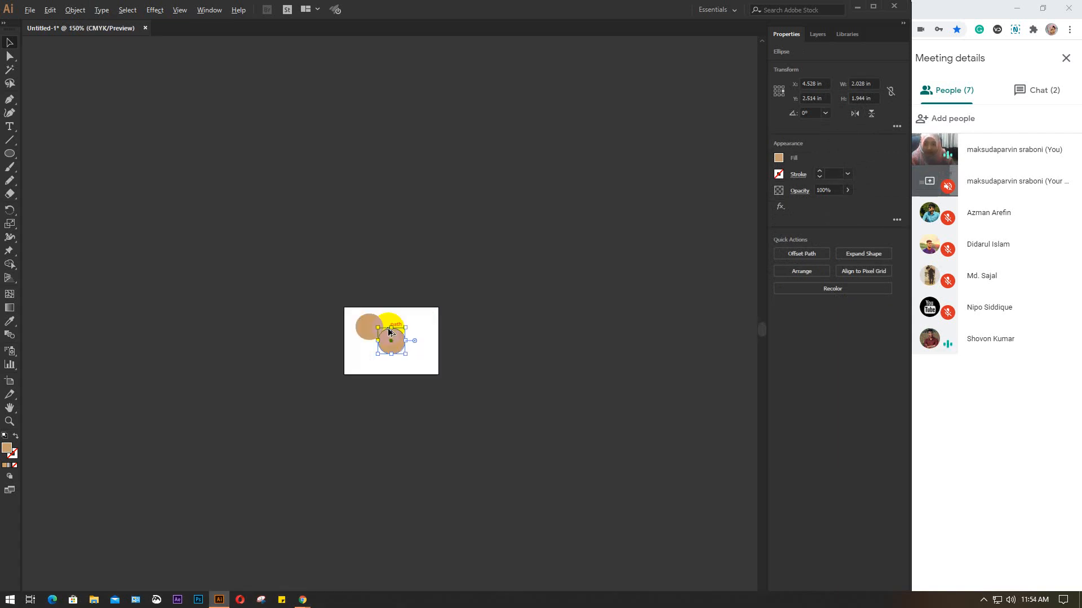
left_click_drag(514, 400, 499, 324)
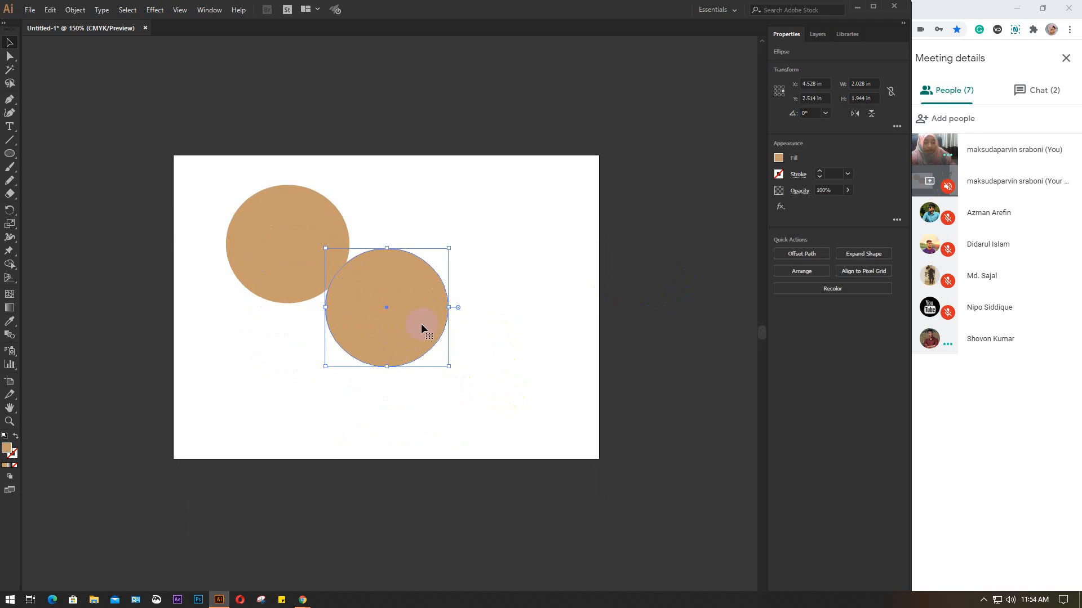
left_click_drag(420, 323, 284, 256)
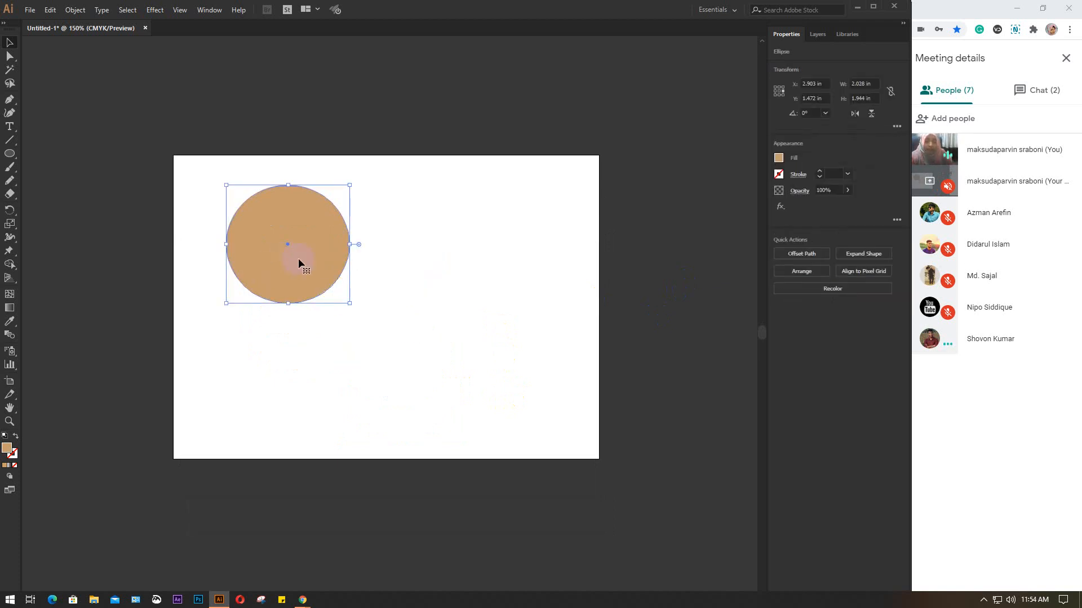
left_click_drag(298, 258, 415, 346)
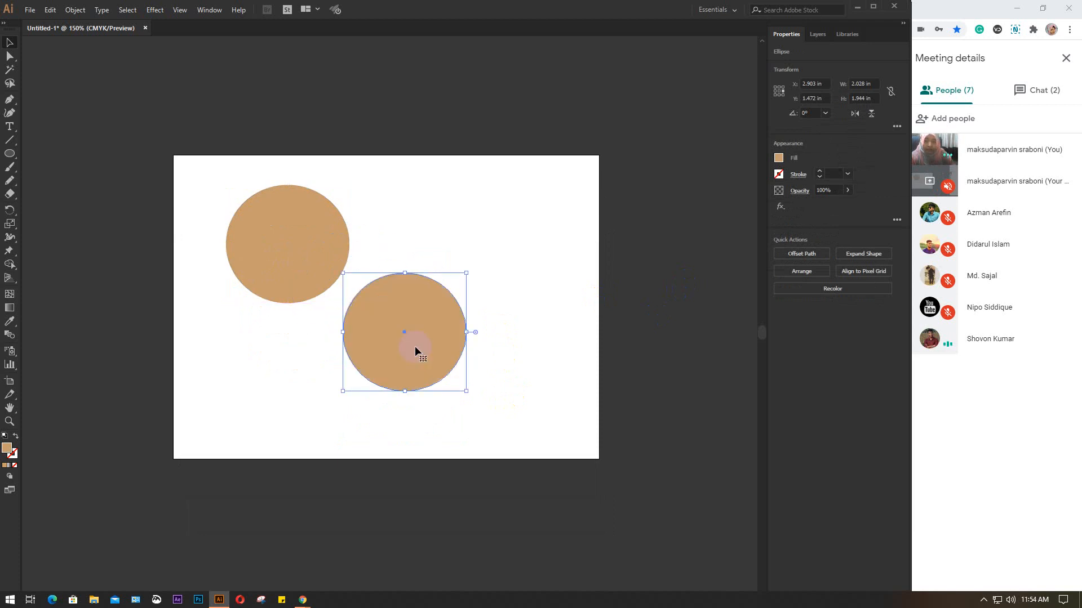
key("Delete")
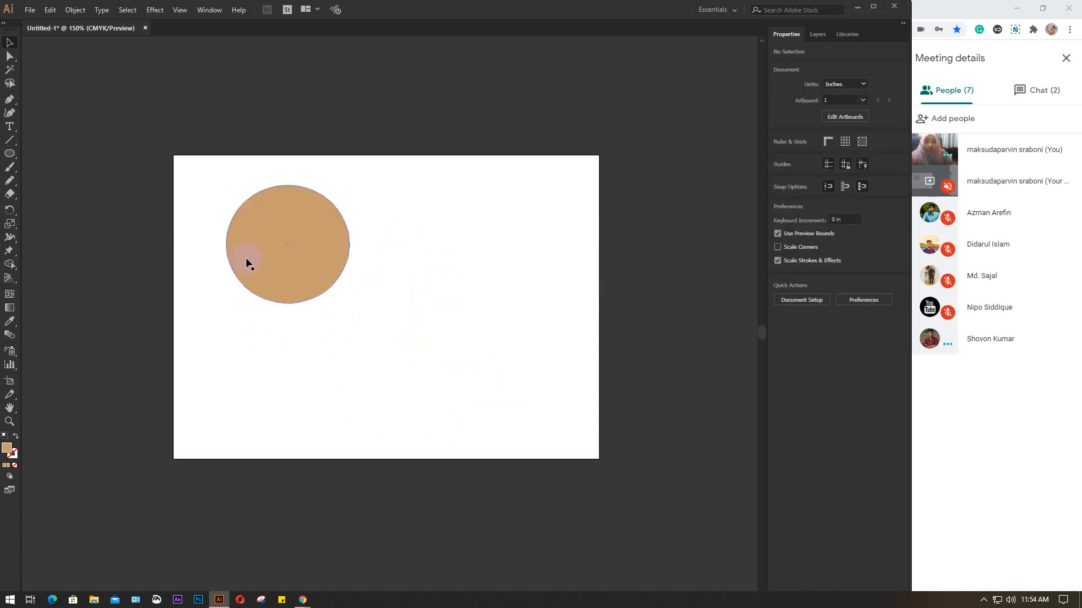
- Duplicate the tan ellipse diagonally down and to its right, and fill the duplicate with red
left_click(50, 10)
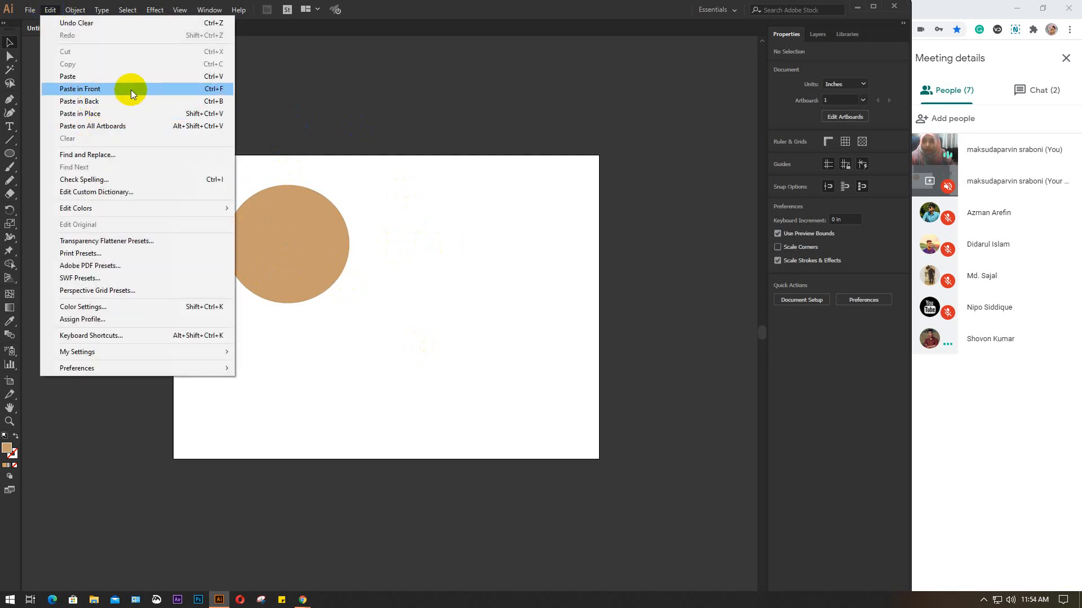
left_click(322, 253)
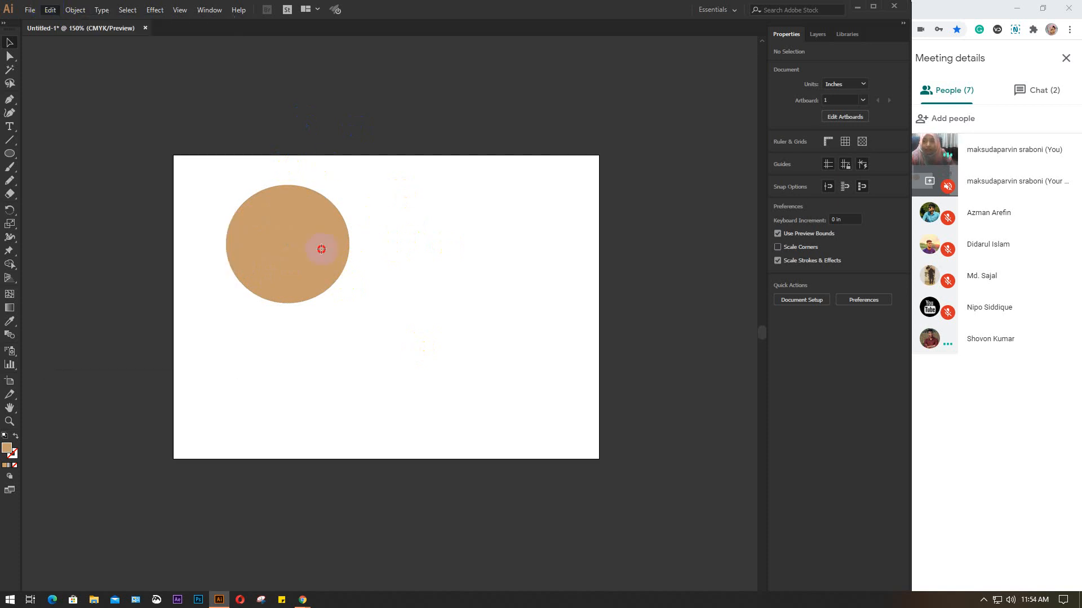
left_click(322, 253)
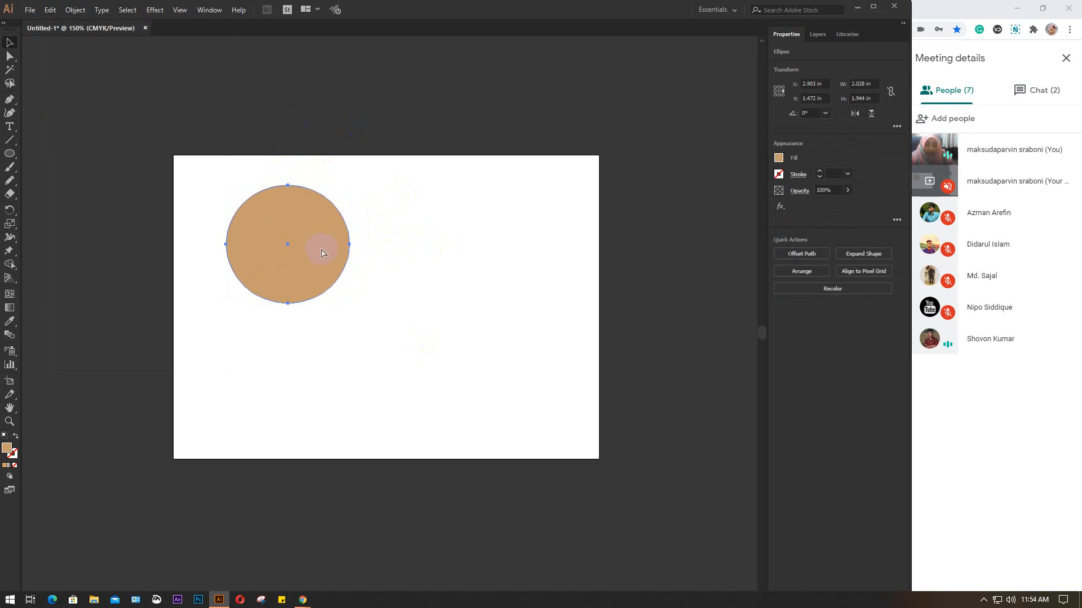
left_click_drag(322, 254, 425, 340, "alt")
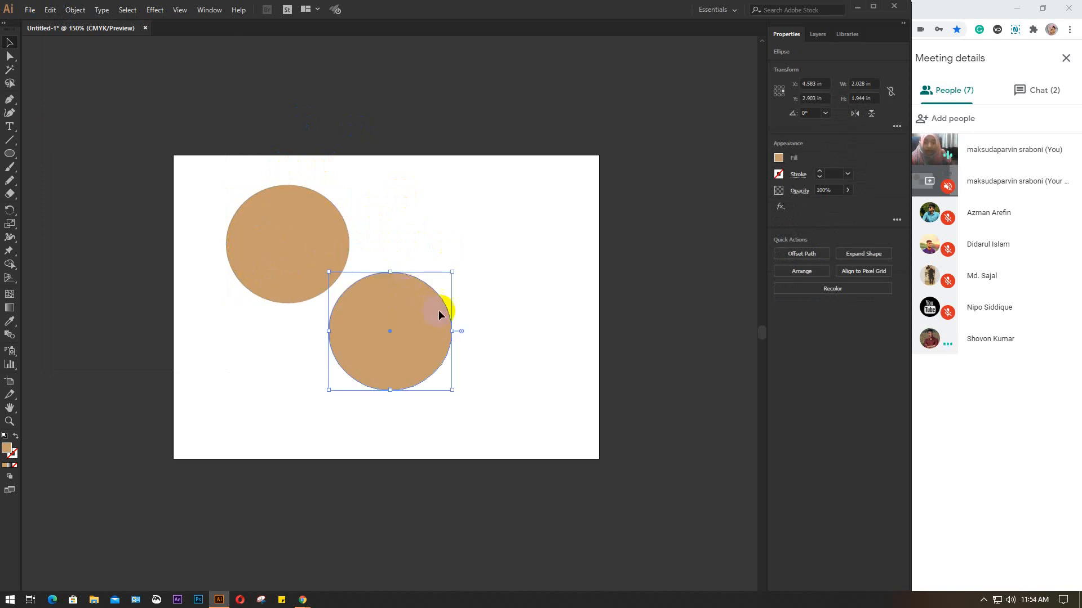
left_click(779, 157)
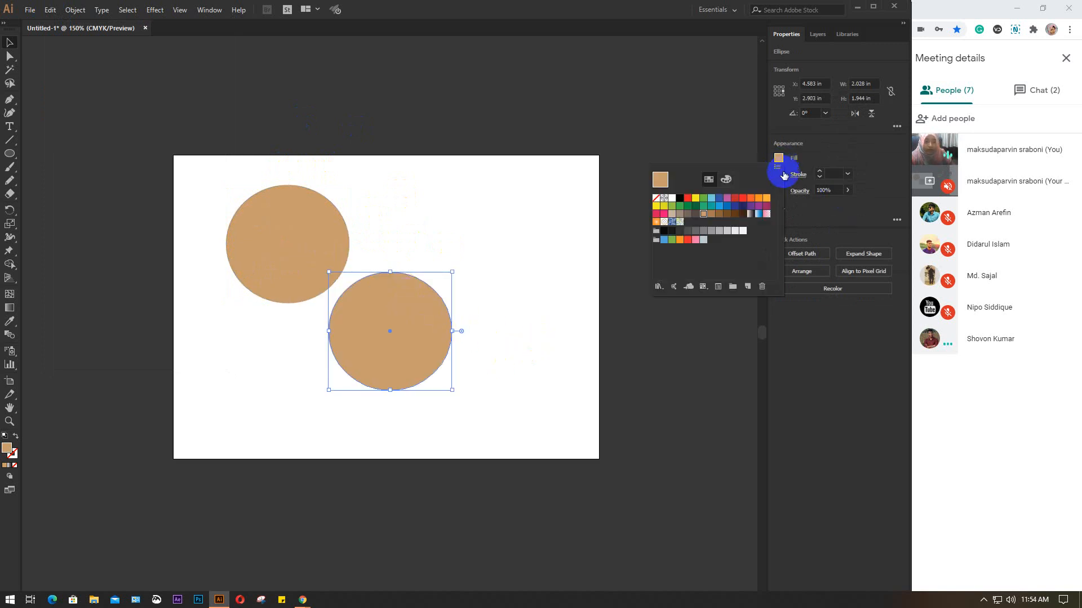
left_click(691, 200)
left_click(401, 307)
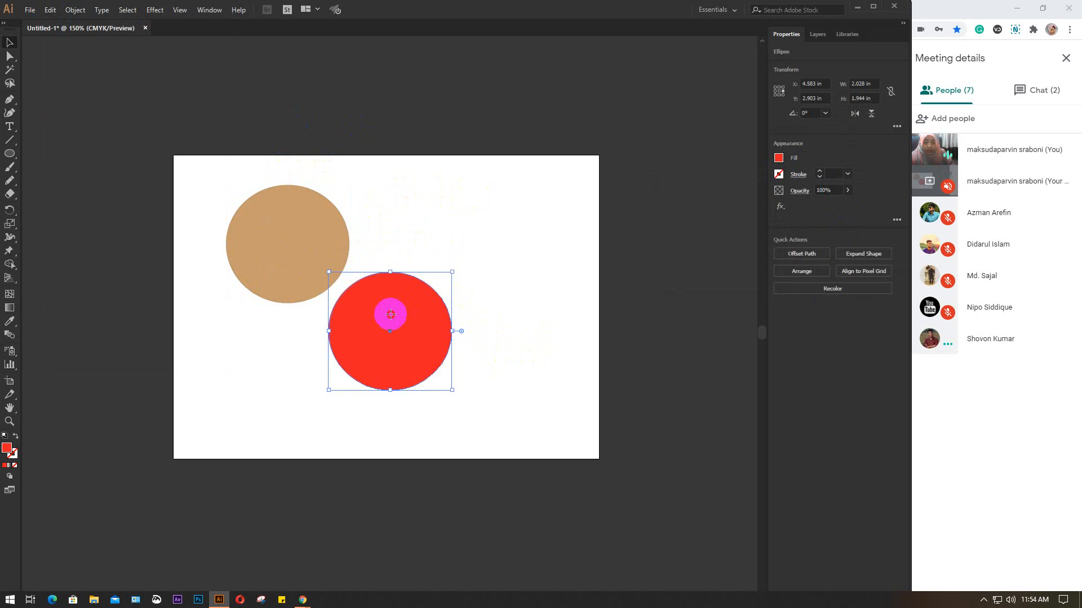
- Bring the red ellipse over the tan one and centre-align both horizontally and vertically so they coincide
left_click_drag(390, 315, 329, 263)
left_click_drag(243, 178, 394, 307)
left_click(818, 252)
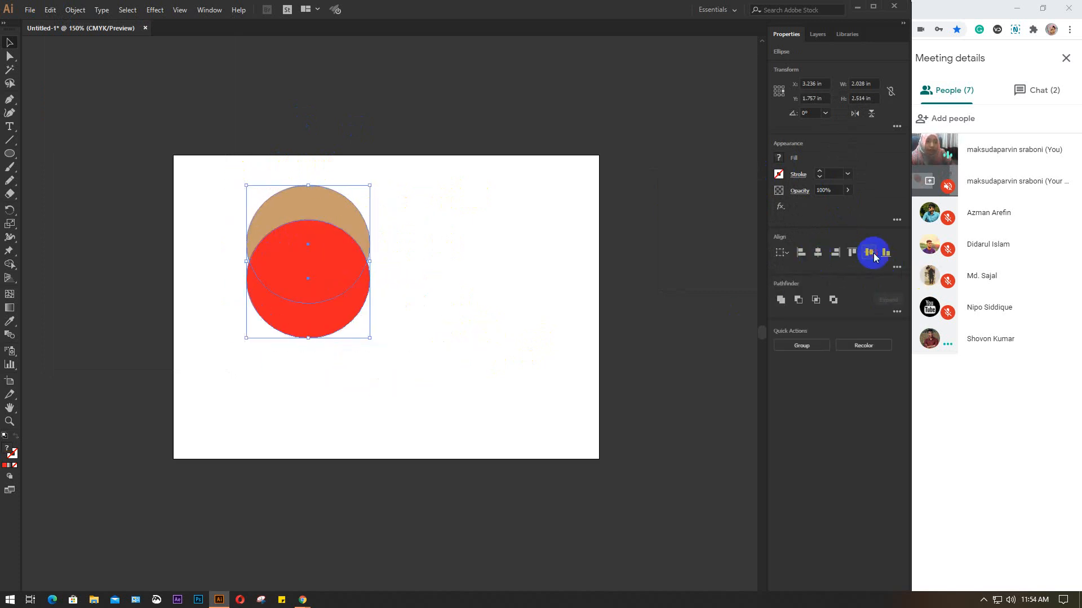
left_click(872, 254)
left_click(505, 280)
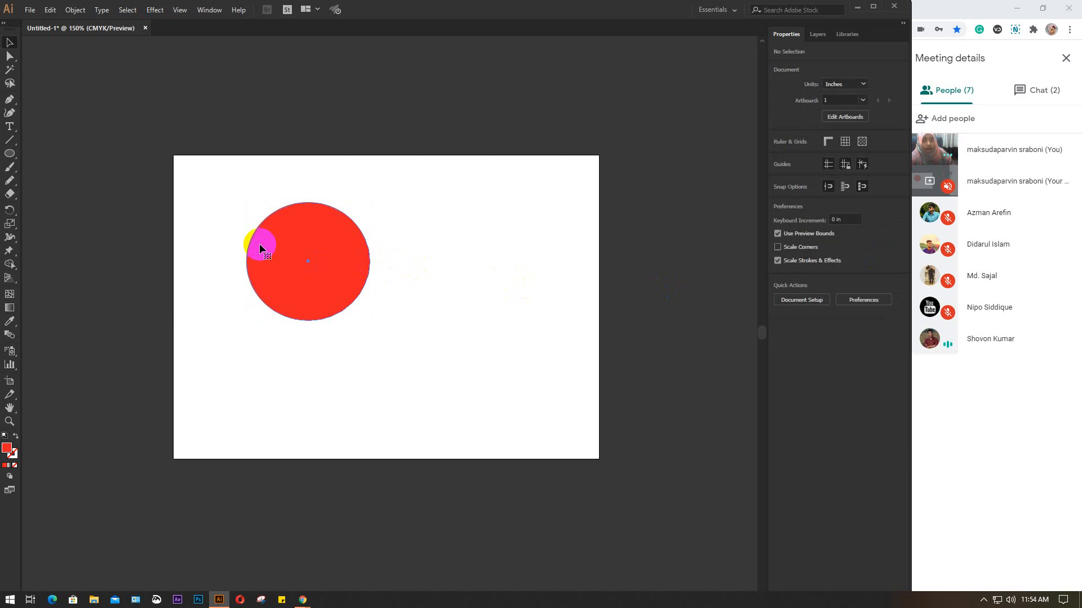
- Move the red ellipse off the tan one, down toward the artboard's lower right
left_click(259, 243)
left_click_drag(207, 164, 469, 371)
left_click(251, 216)
left_click_drag(295, 227, 442, 306)
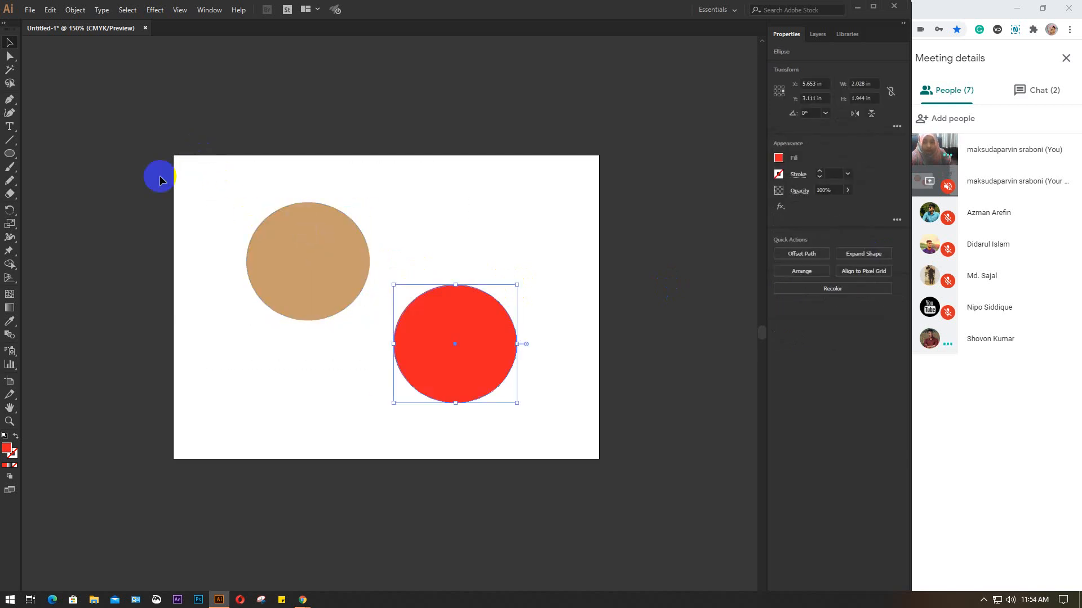
- Select both ellipses, make the tan one the key object, and align them by their horizontal and vertical centres
left_click_drag(160, 180, 575, 404)
left_click(282, 232)
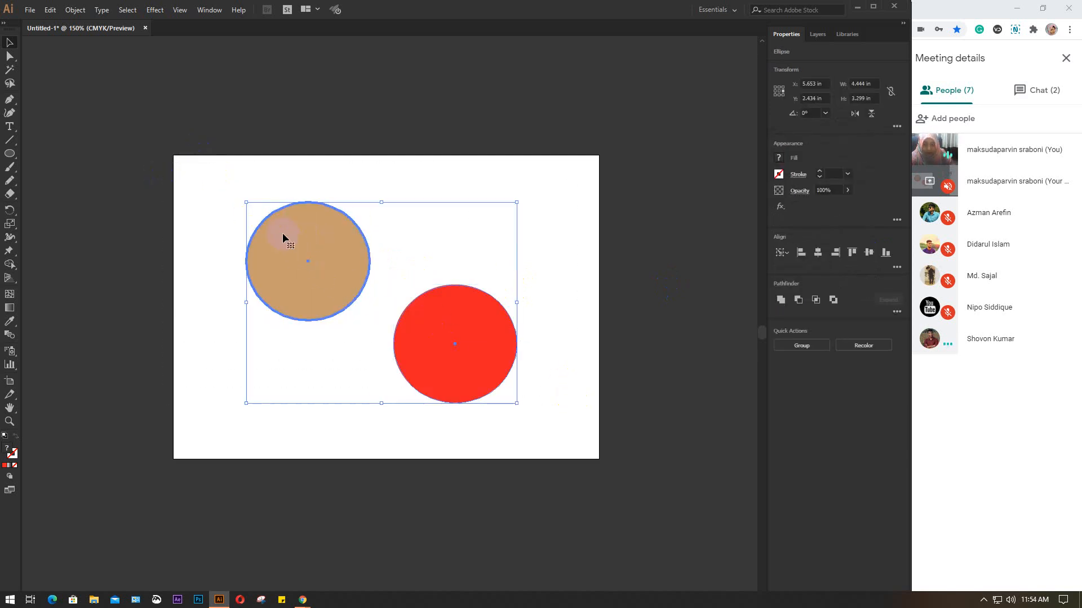
left_click(818, 251)
left_click(868, 252)
- Send the red ellipse to the back of the stack, behind the tan ellipse
left_click(310, 239)
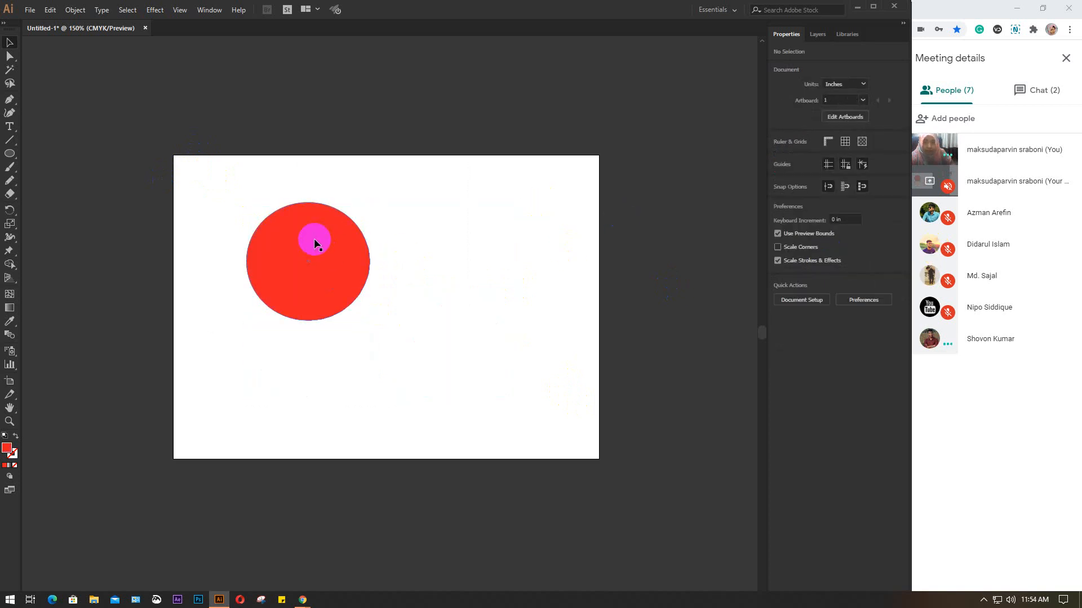
right_click(310, 239)
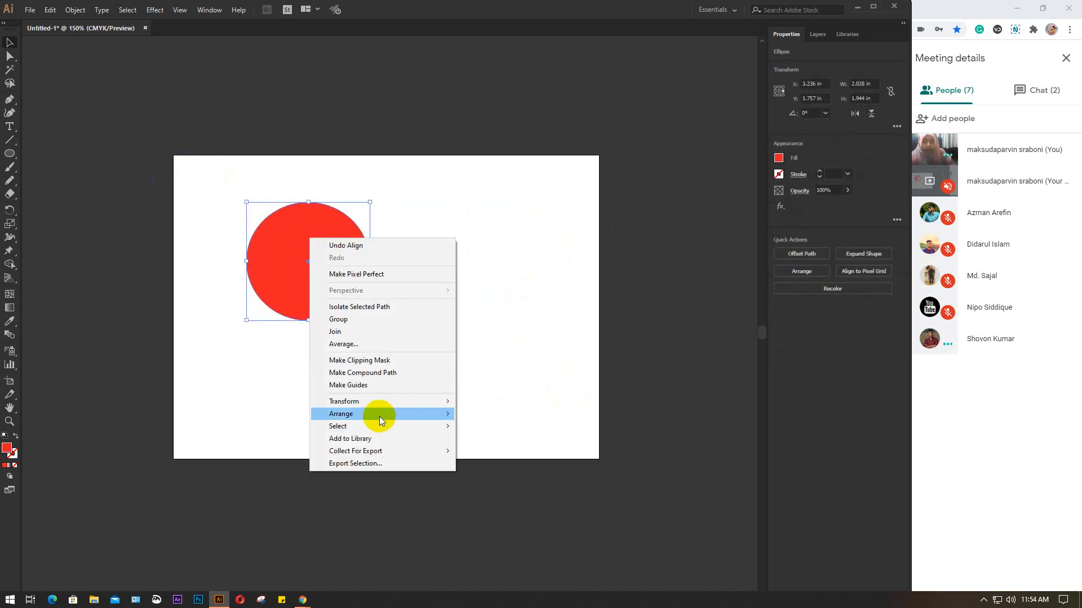
mouse_move(379, 415)
left_click(490, 451)
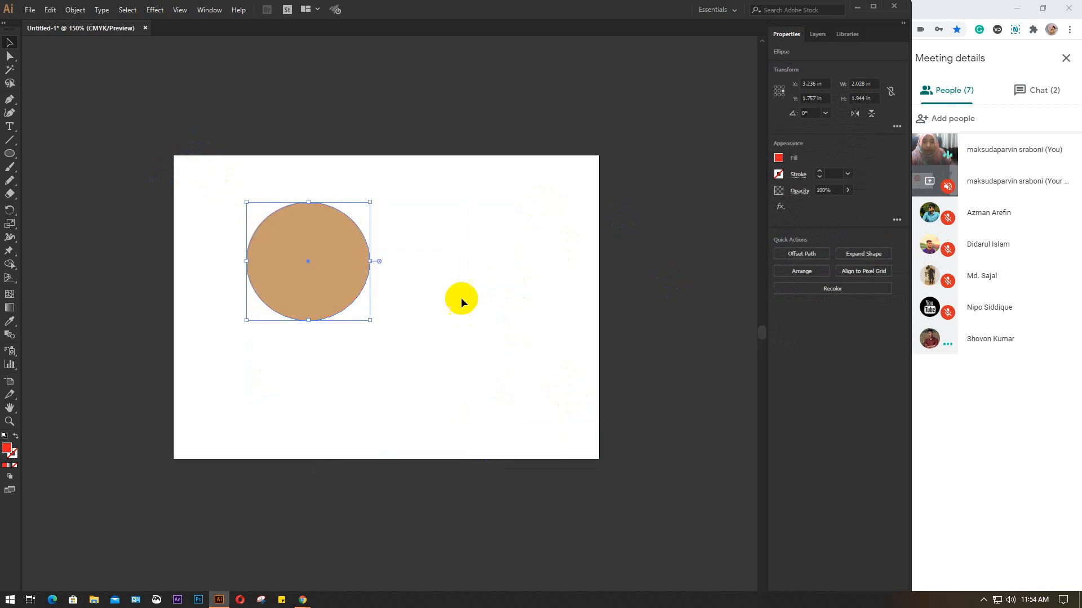
left_click(461, 298)
- Send the tan ellipse to the back, behind the red one, and delete both ellipses from the artboard
left_click(301, 221)
right_click(302, 223)
mouse_move(353, 398)
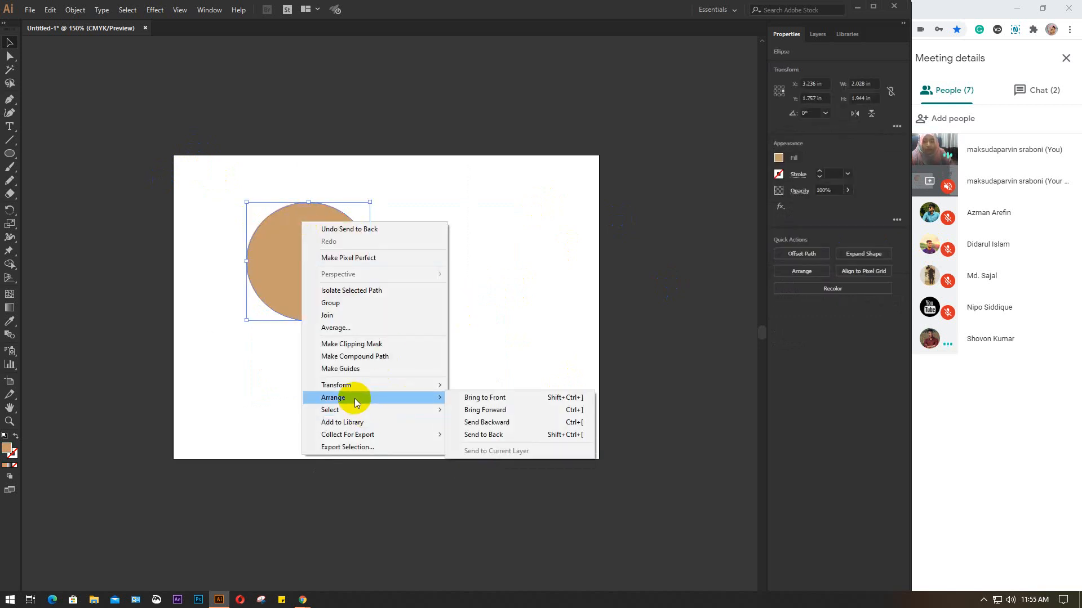
left_click(490, 434)
left_click(462, 299)
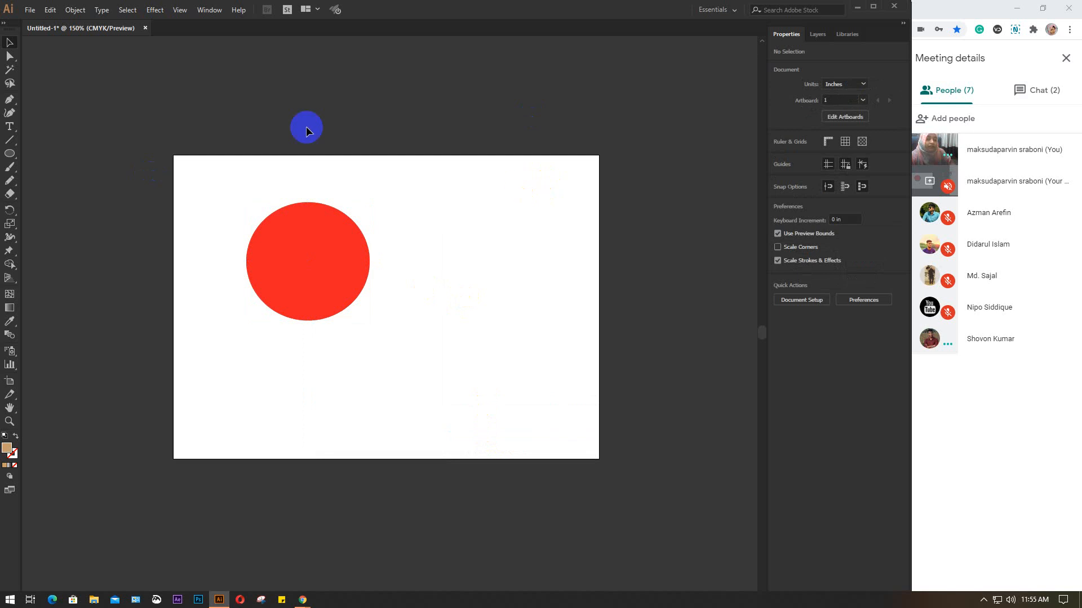
left_click_drag(259, 145, 444, 340)
key("Delete")
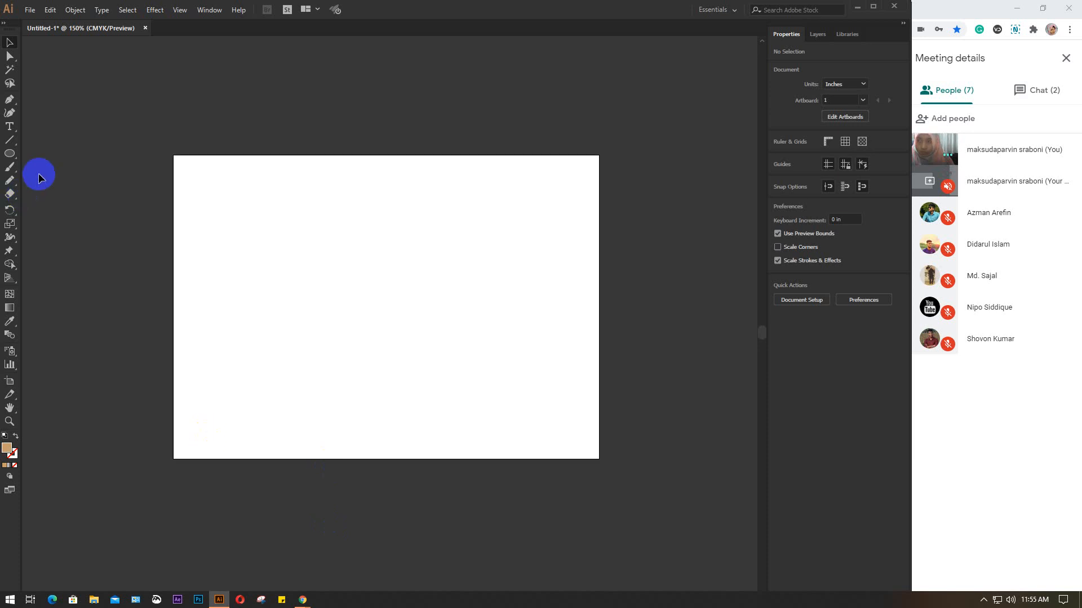
- Add the point text "s" near the artboard's centre and enlarge it to about 284 pt
left_click(10, 126)
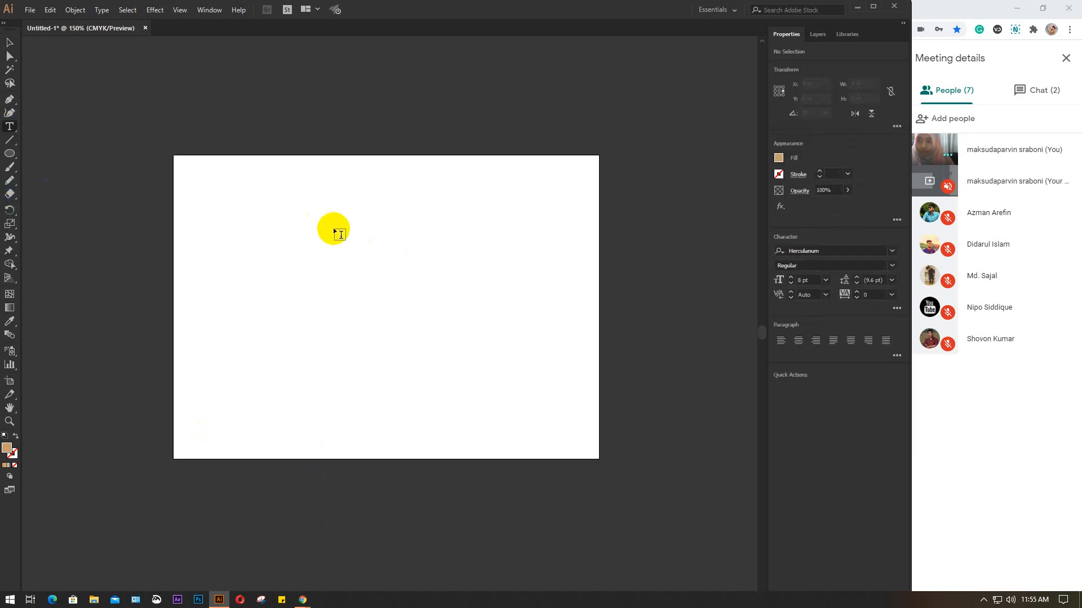
left_click(346, 294)
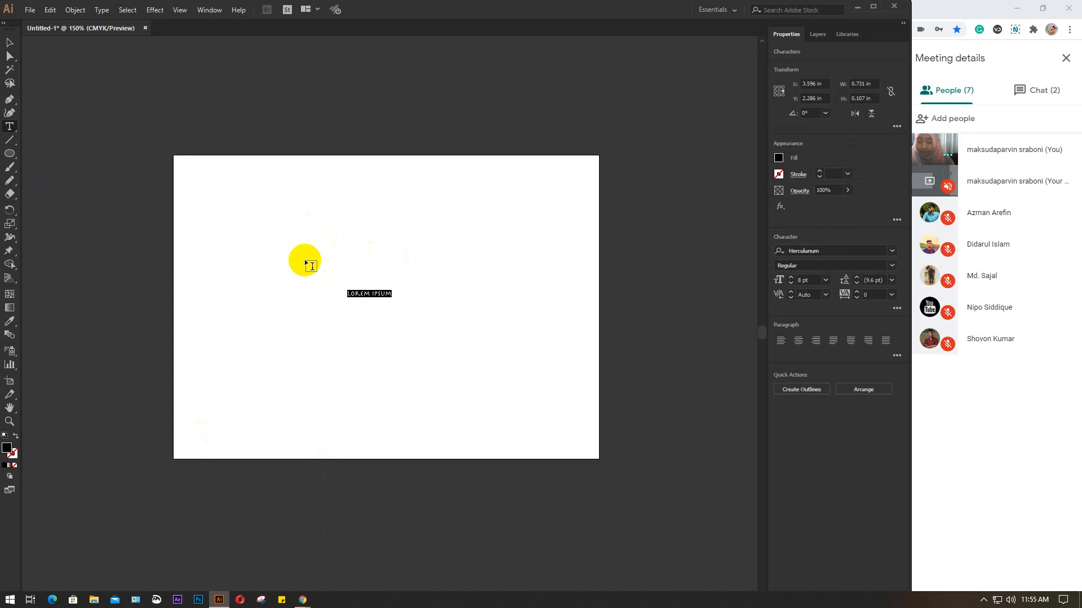
type("s")
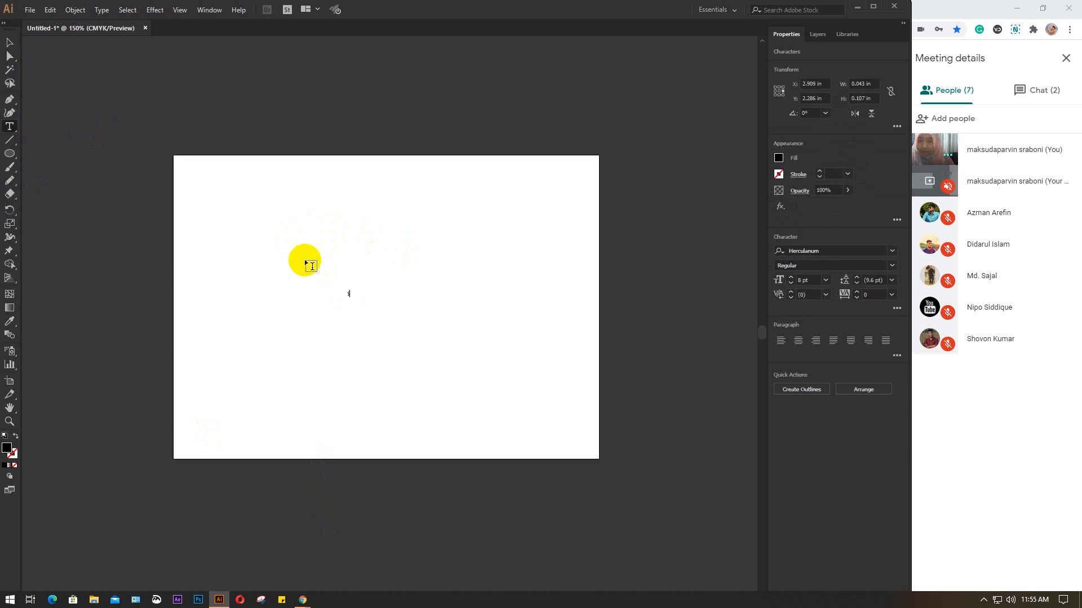
left_click(9, 43)
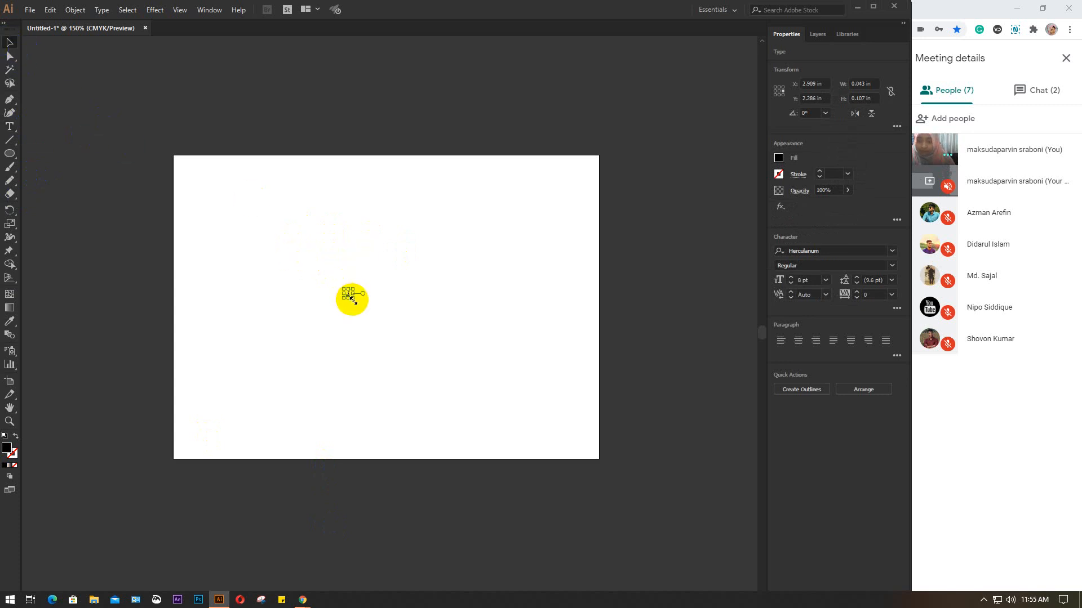
left_click_drag(351, 297, 541, 450)
- Highlight the large letter S with the Type tool, then delete the text object
left_click(10, 127)
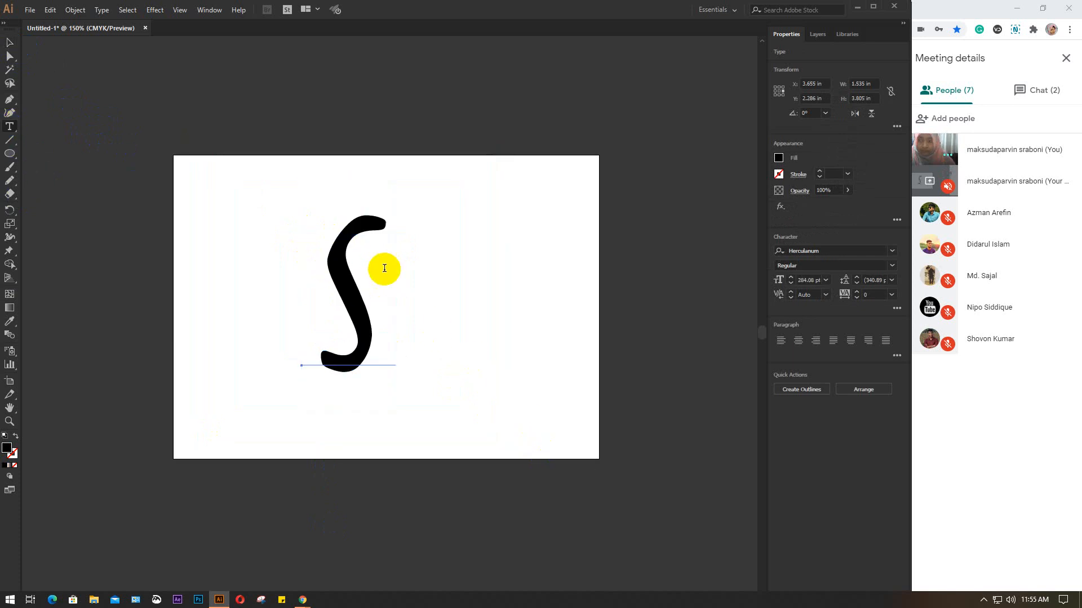
left_click(332, 270)
left_click_drag(332, 271, 388, 276)
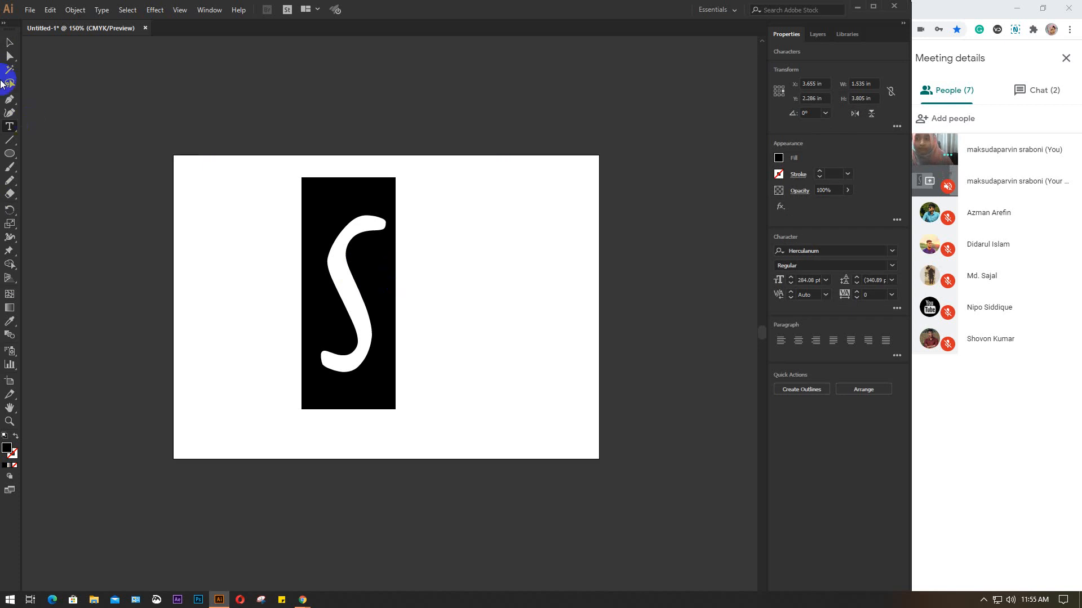
left_click(10, 42)
key("Delete")
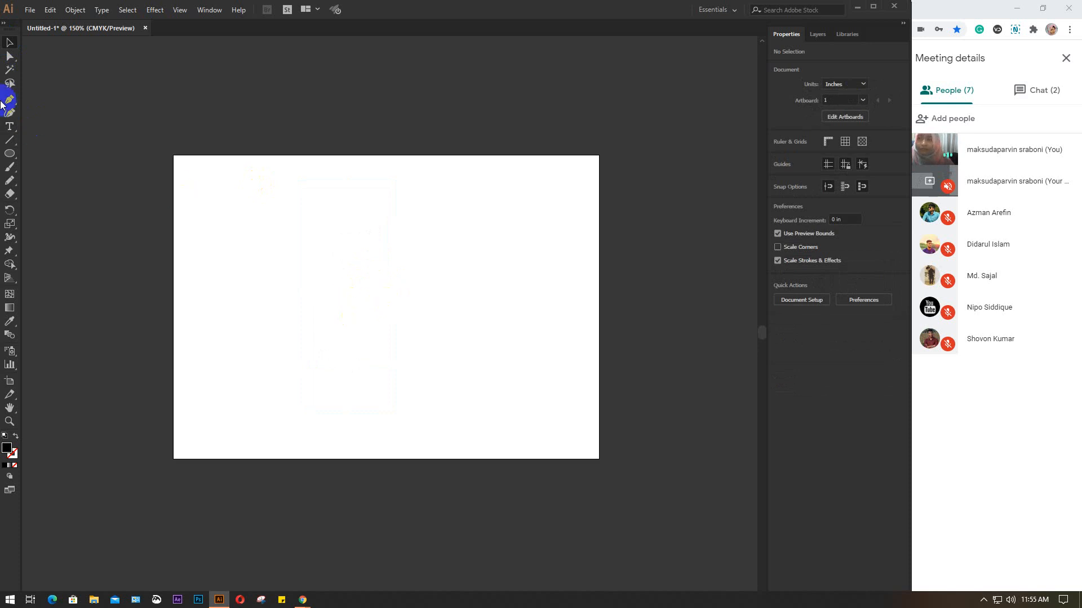
- Add the point text "HUNTING" left of the artboard's centre and enlarge it to about 98 pt, roughly 6.7 in wide
left_click(9, 129)
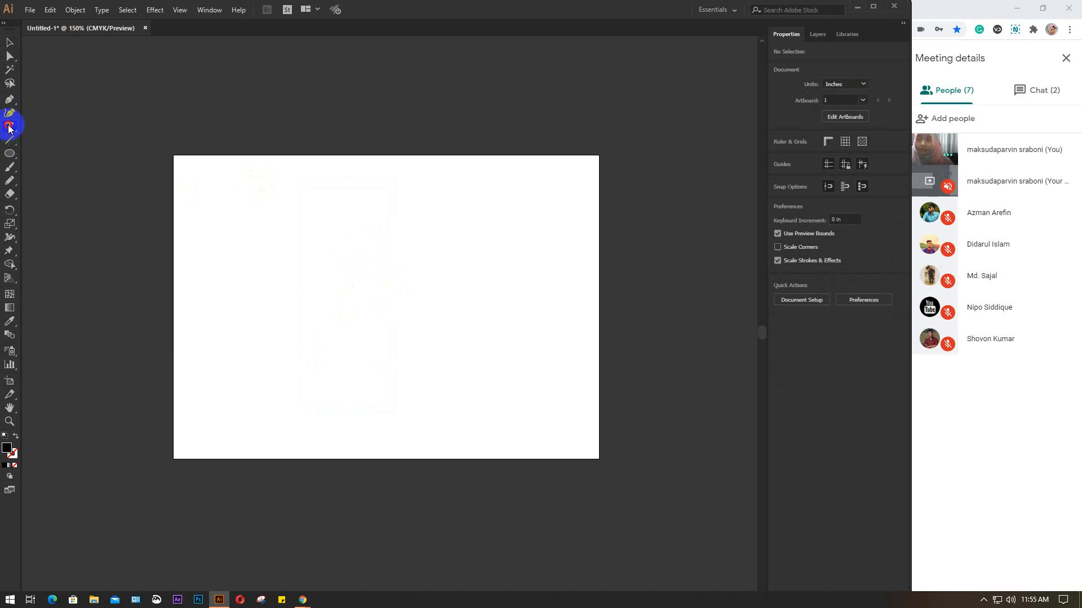
left_click_drag(9, 129, 66, 127)
left_click(252, 295)
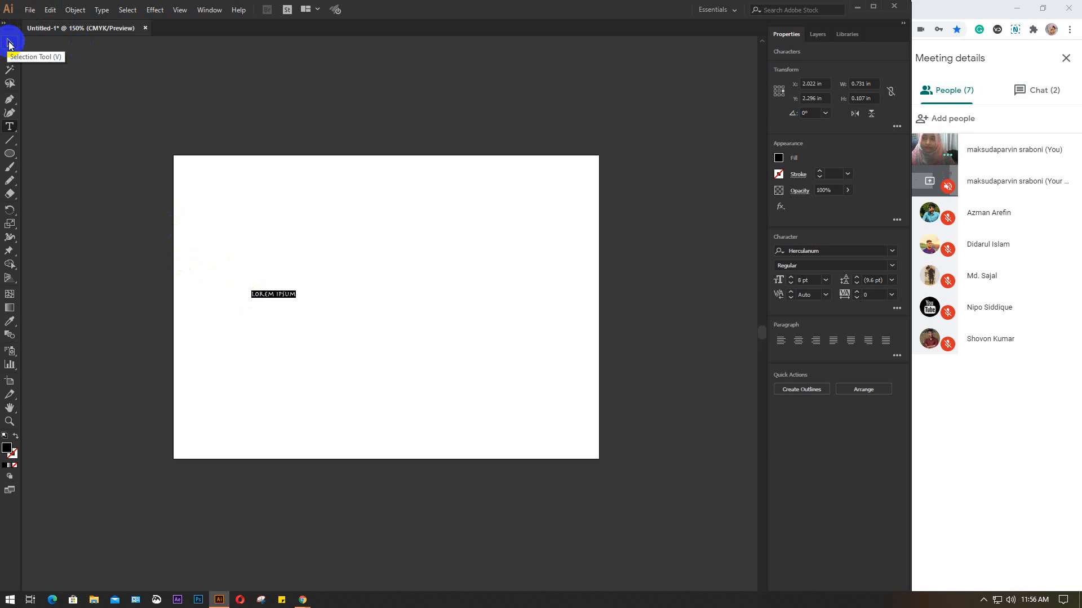
left_click_drag(251, 296, 321, 297)
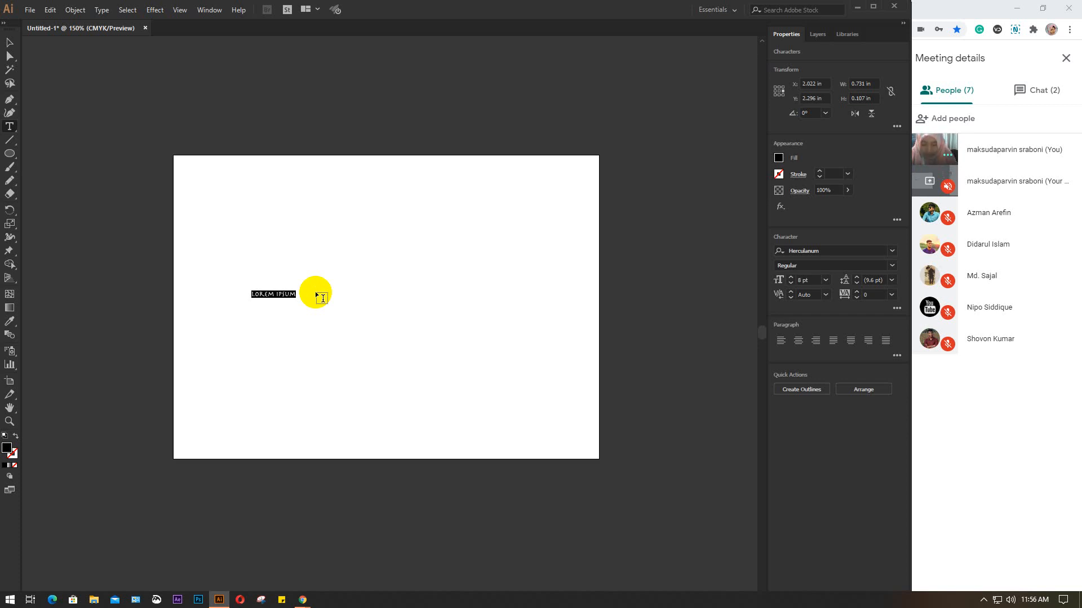
type("HU")
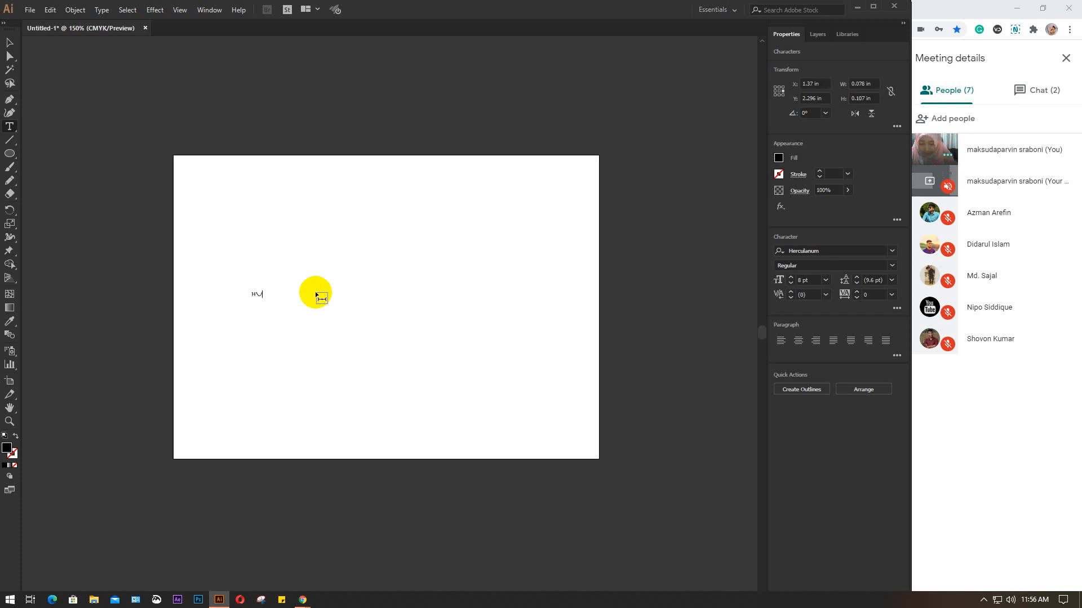
type("NTING")
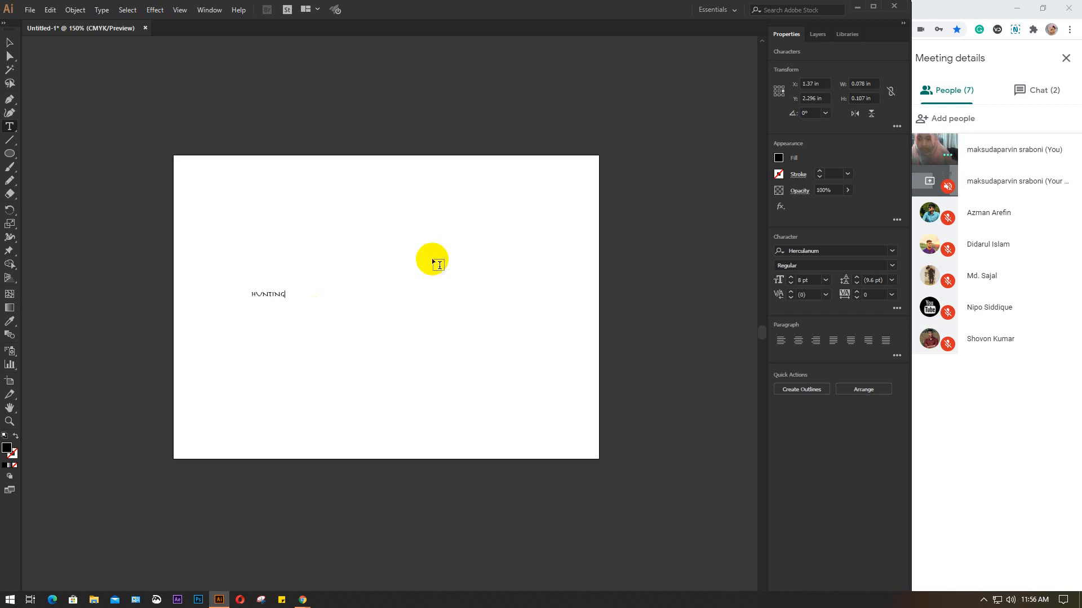
left_click(10, 43)
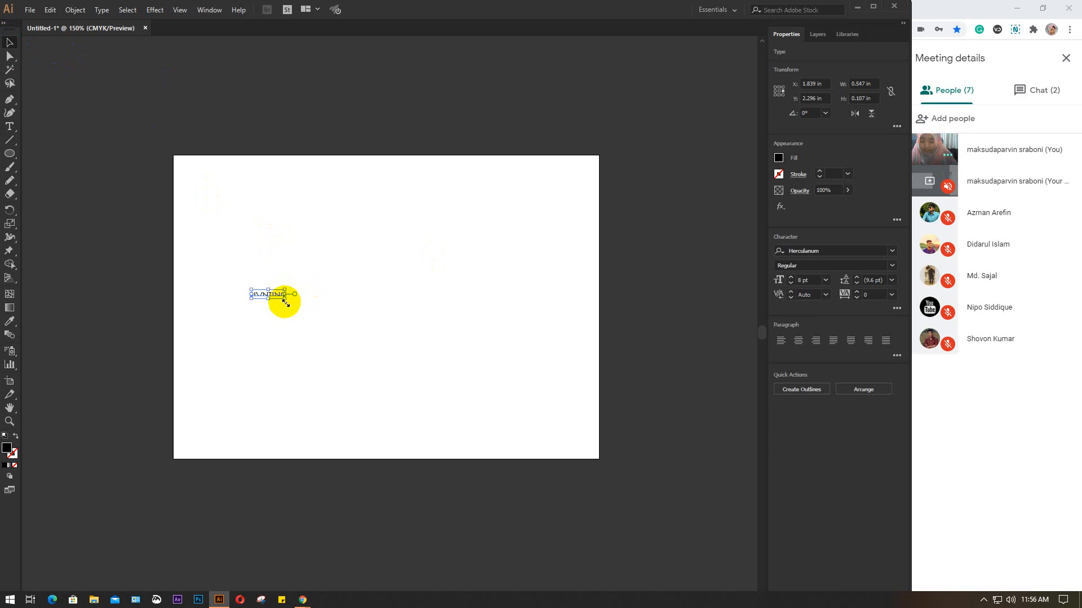
left_click_drag(285, 298, 471, 449)
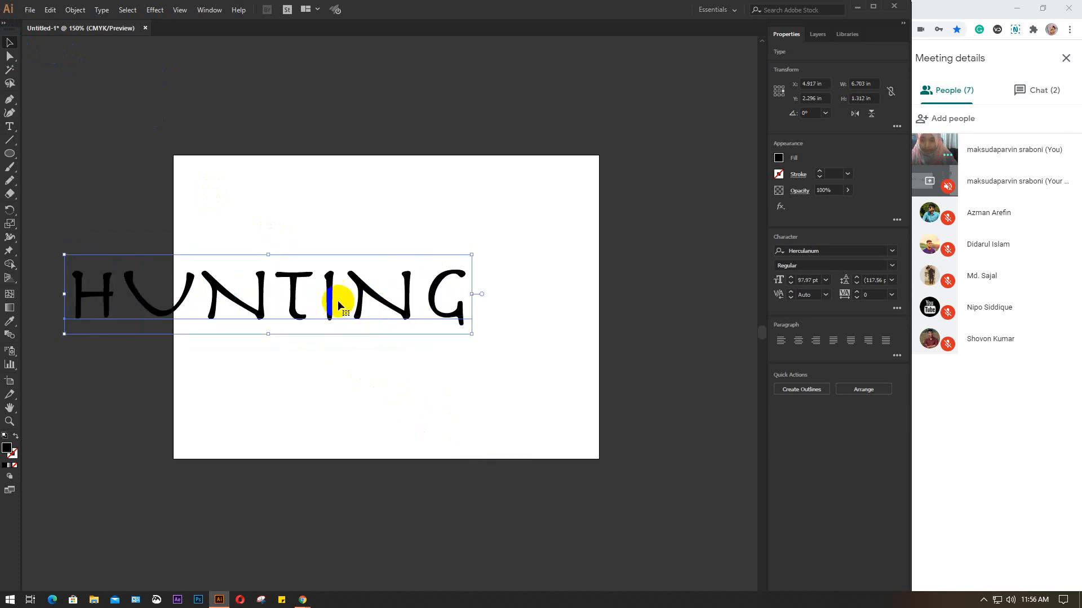
- Move the "HUNTING" text fully onto the artboard and set its font to Bauhaus 93
left_click_drag(337, 300, 445, 312)
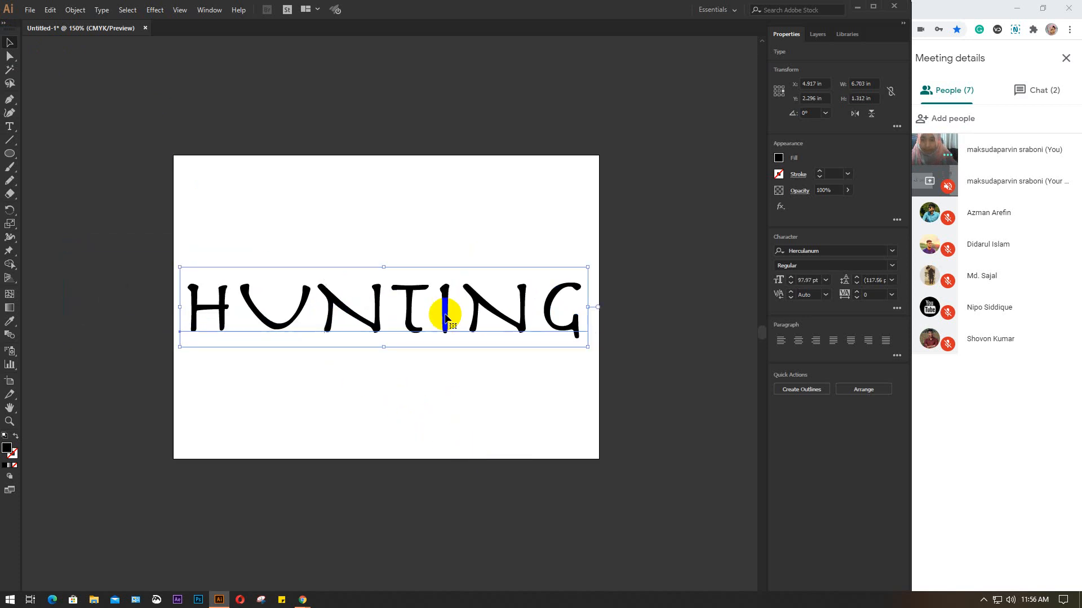
left_click(892, 257)
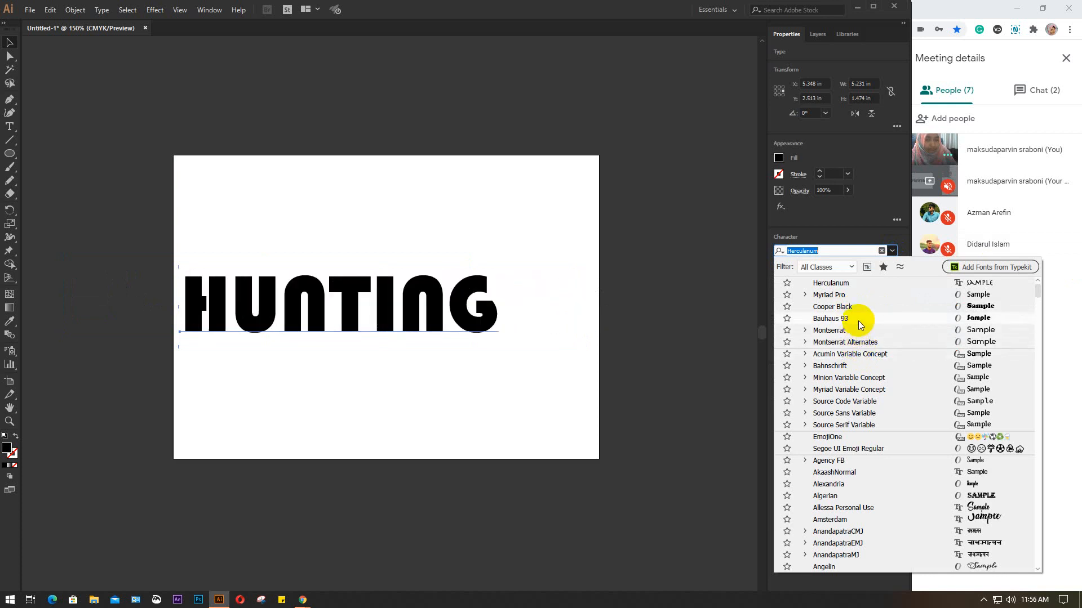
left_click(858, 320)
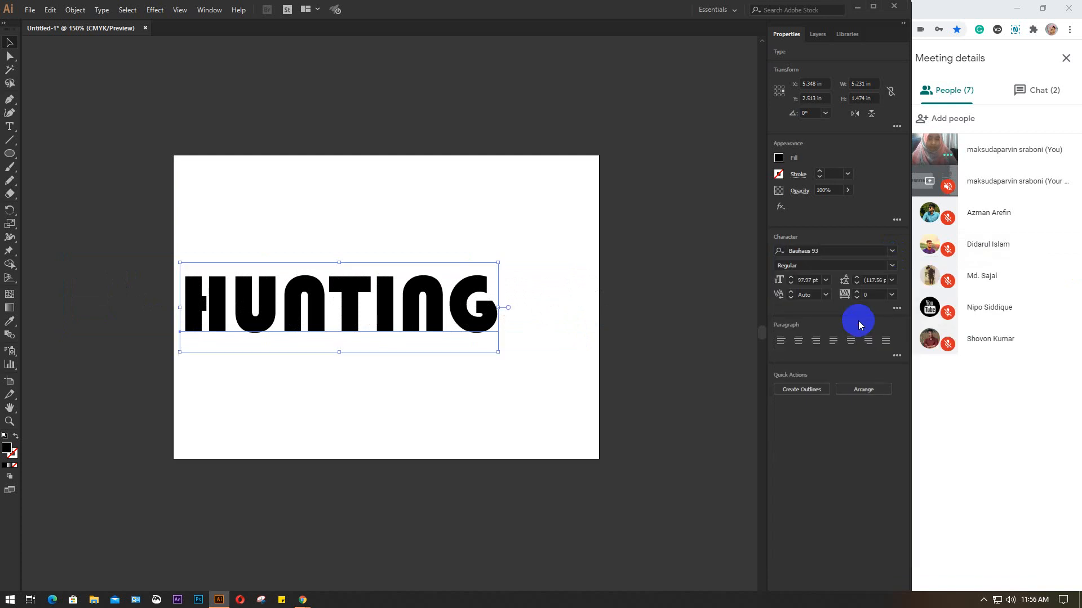
- Shift the "HUNTING" text toward the artboard's centre and scale it up to about 118 pt, roughly 6.3 in wide
left_click(471, 309)
left_click_drag(464, 316, 505, 313)
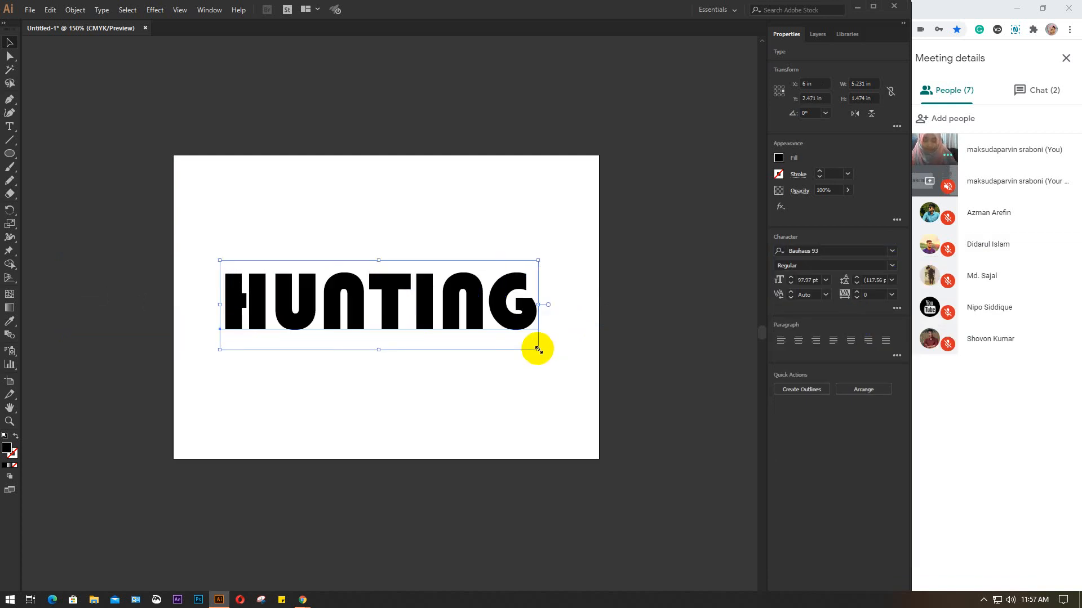
left_click_drag(538, 349, 571, 361)
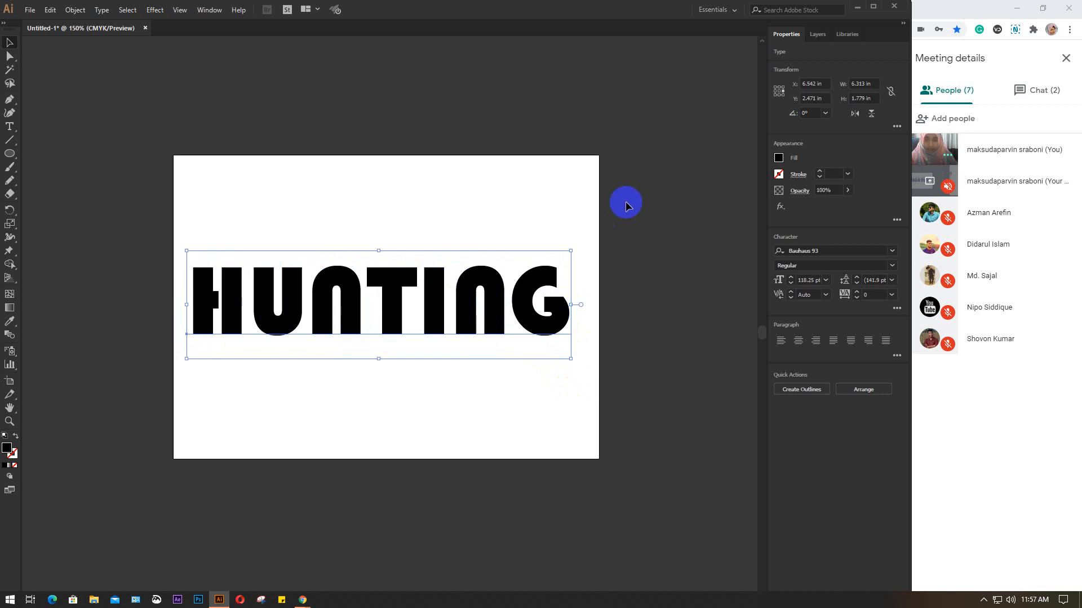
- Switch to Chrome and run a Google image search for "hunting icon" in a new tab
double_click(968, 6)
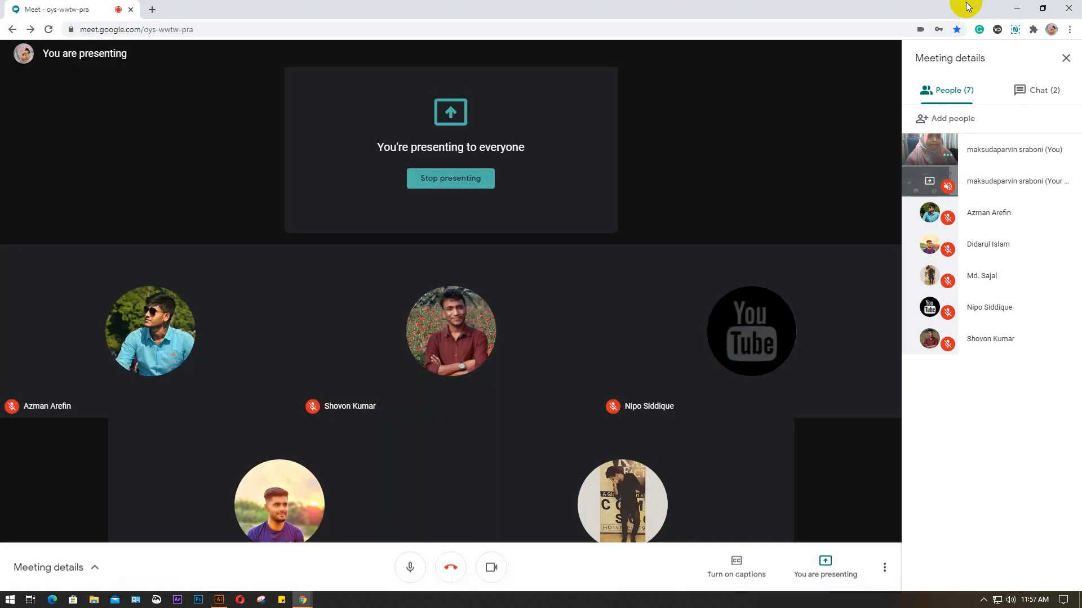
left_click(152, 10)
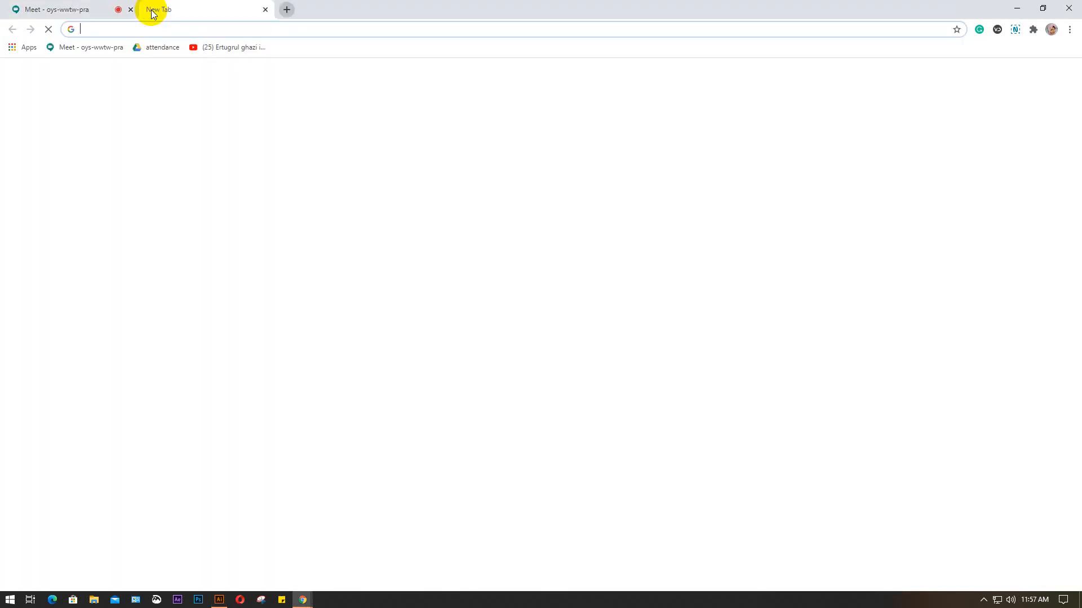
type("huntin")
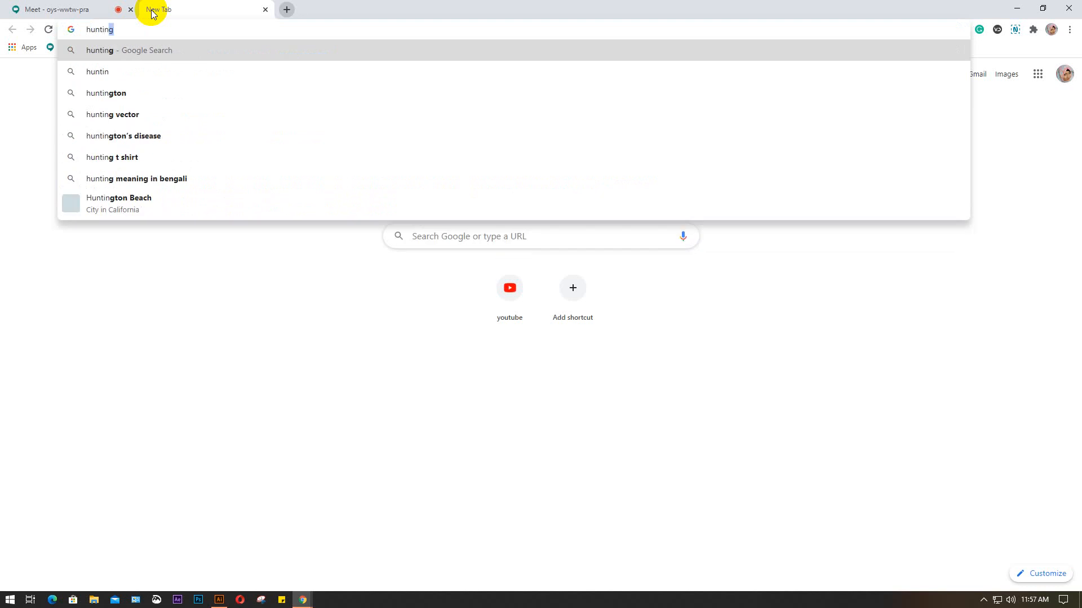
type("g ic")
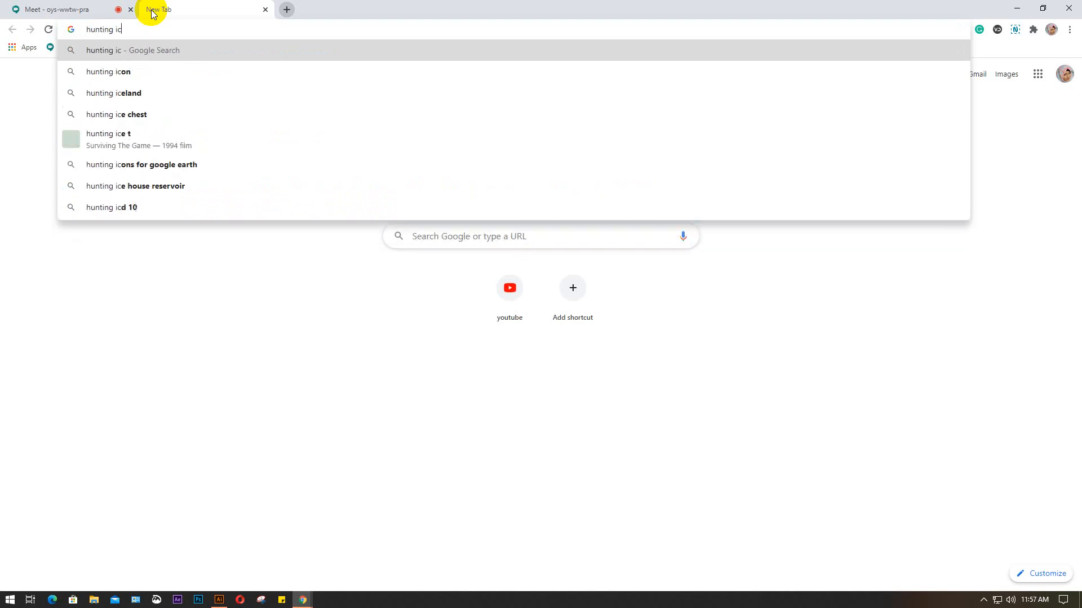
type("on")
key("Return")
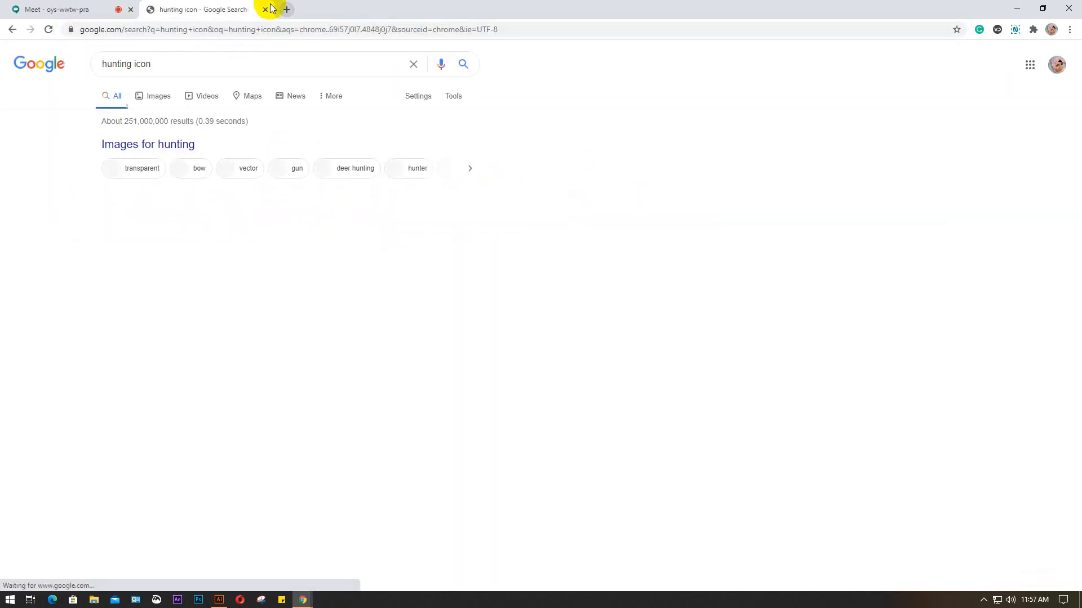
left_click(156, 100)
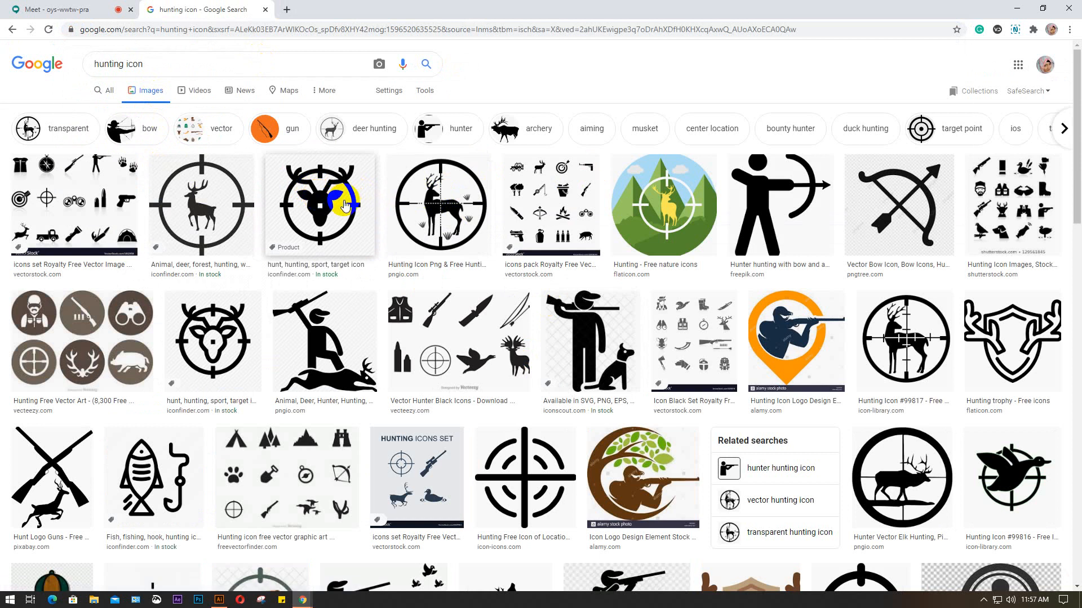
- Browse the hunting icon images and refine the search to "hunting icon png"
scroll(344, 205, "down", 2)
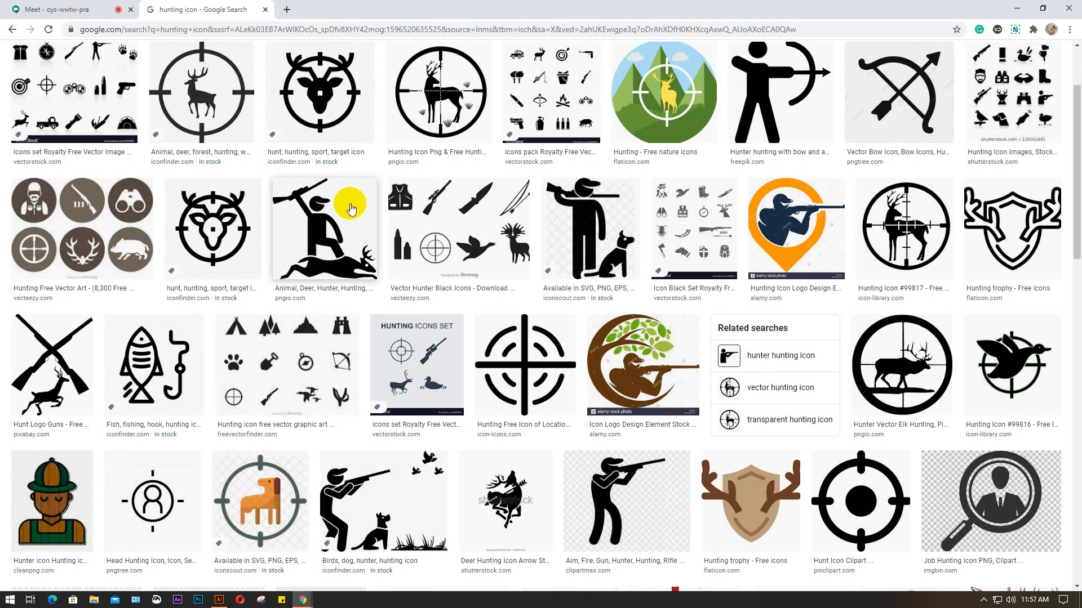
scroll(351, 209, "down", 2)
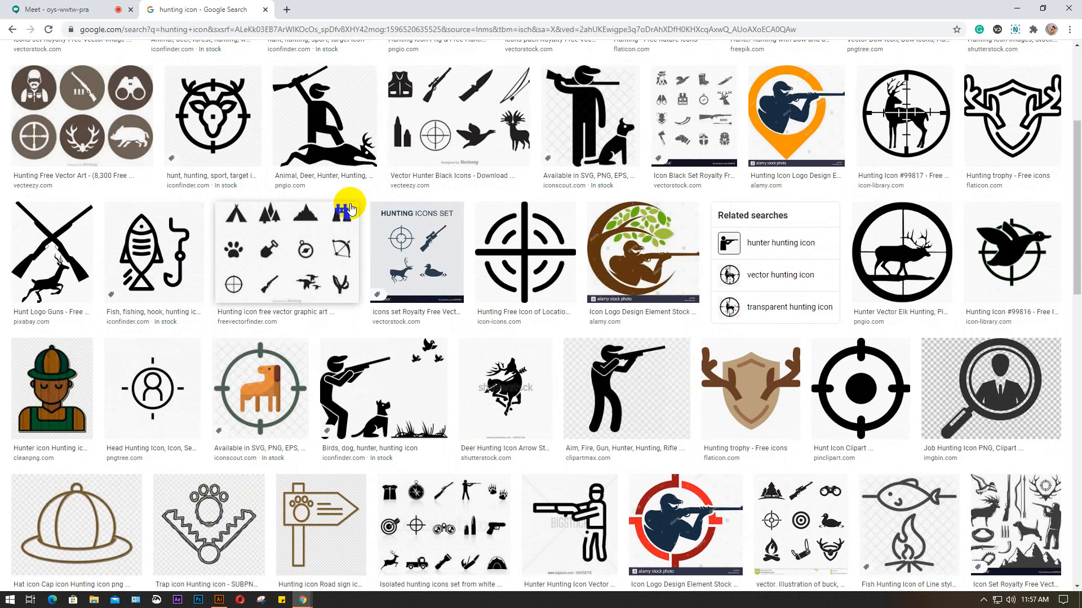
scroll(350, 209, "down", 3)
scroll(350, 206, "down", 2)
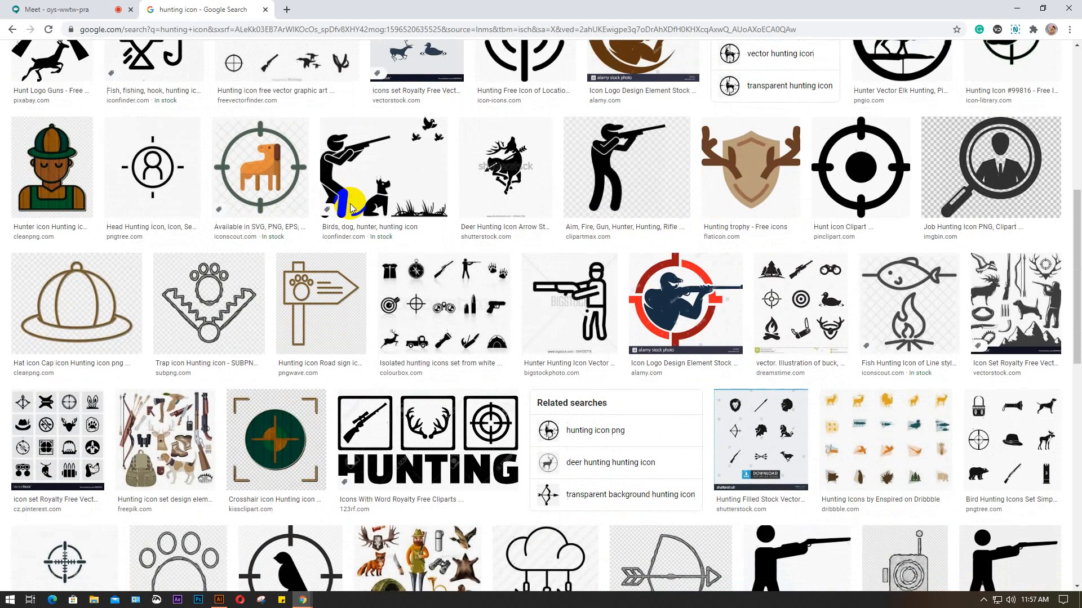
scroll(350, 208, "down", 2)
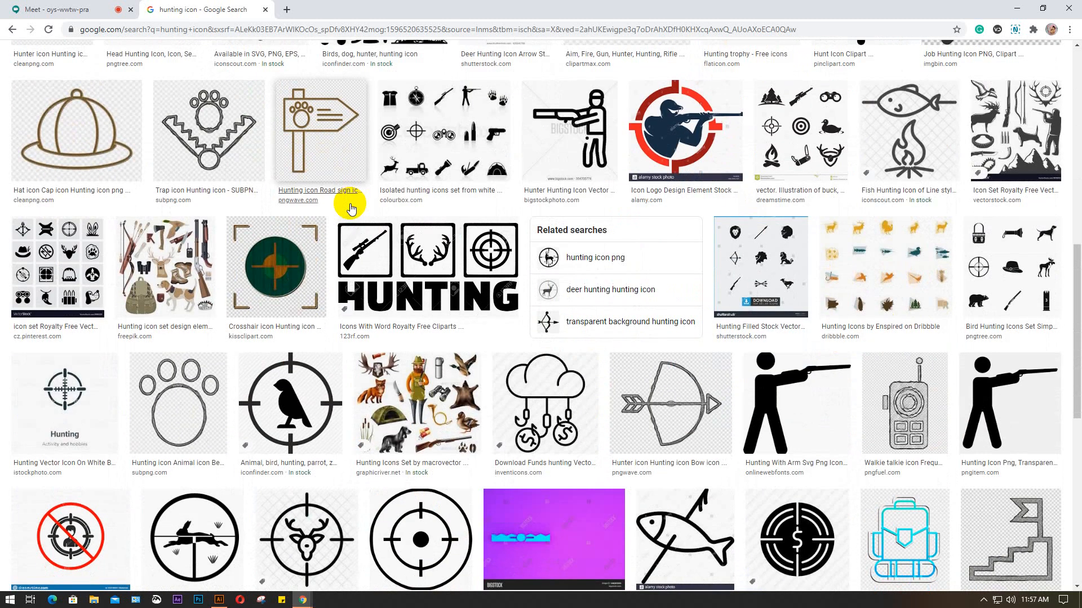
scroll(351, 207, "up", 12)
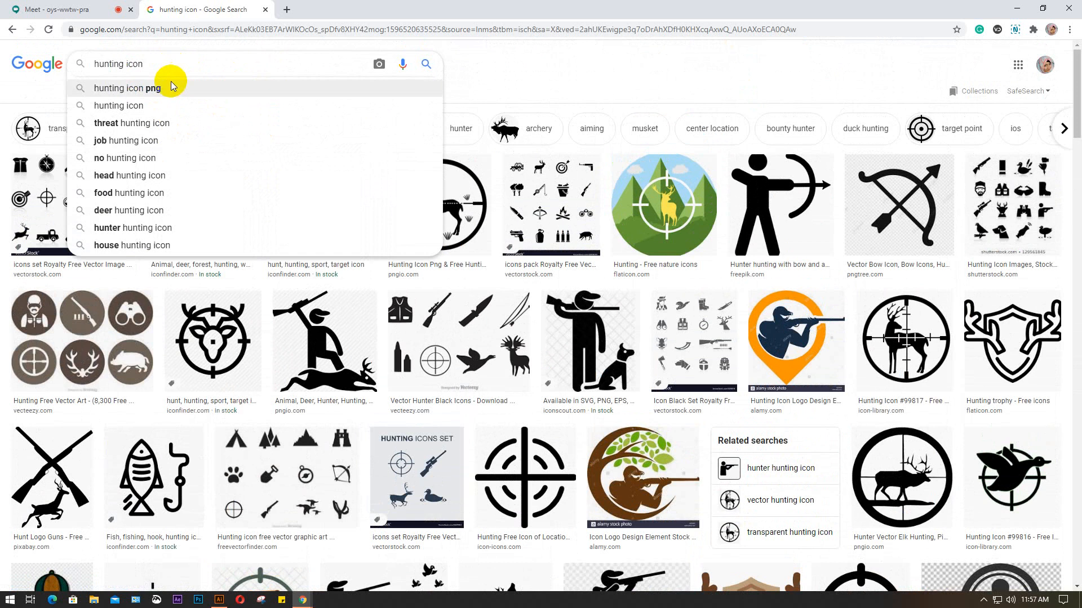
left_click(169, 88)
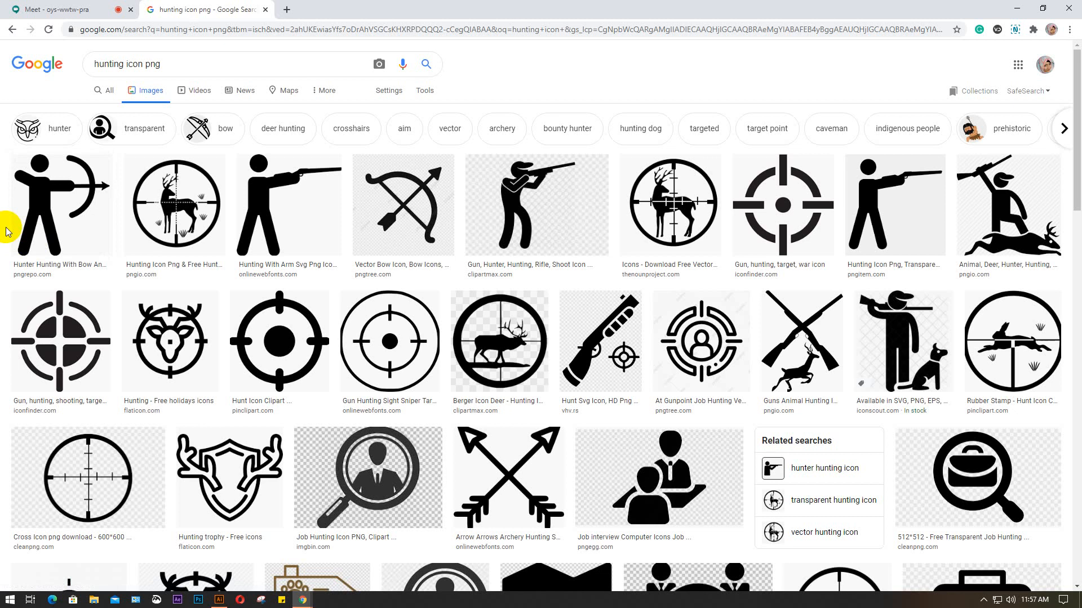
- Open the preview of Flaticon's deer head in a crosshair icon and copy the image
scroll(6, 231, "down", 2)
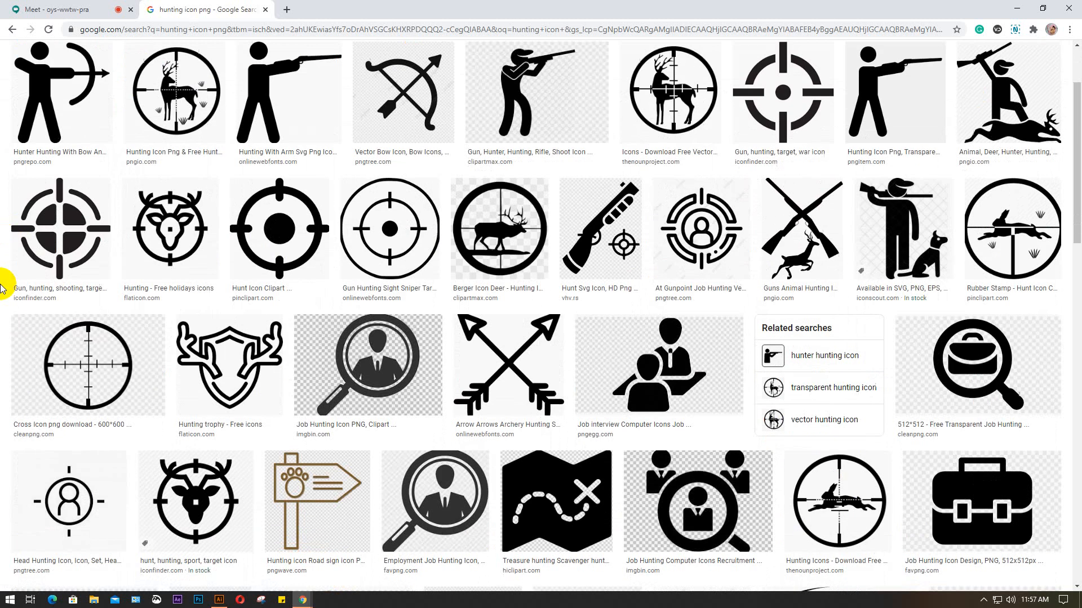
left_click(176, 236)
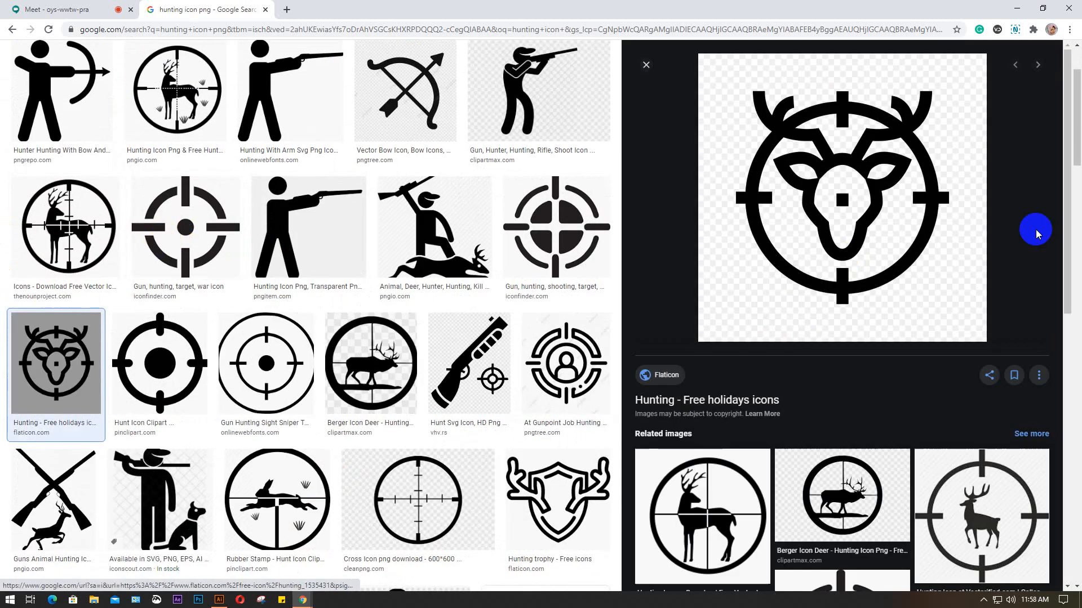
scroll(1033, 233, "down", 5)
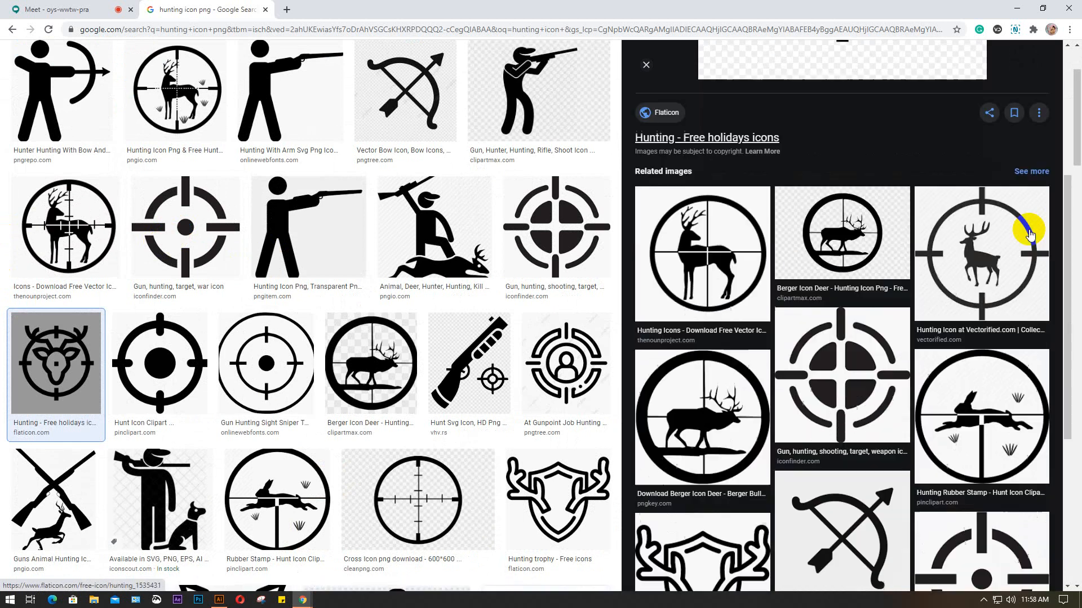
scroll(1030, 234, "down", 3)
scroll(1029, 234, "up", 10)
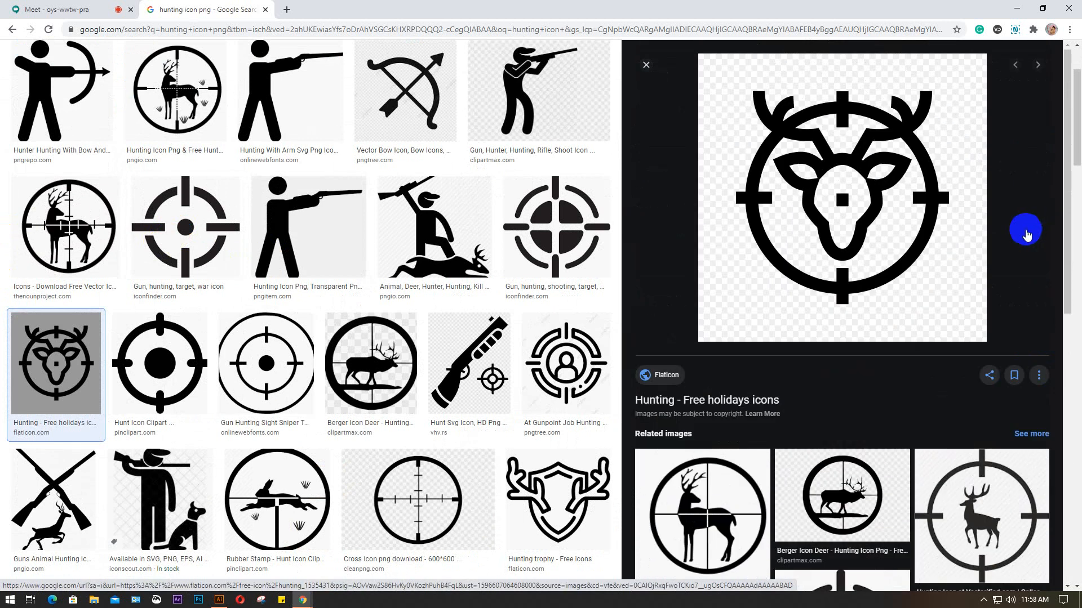
right_click(837, 192)
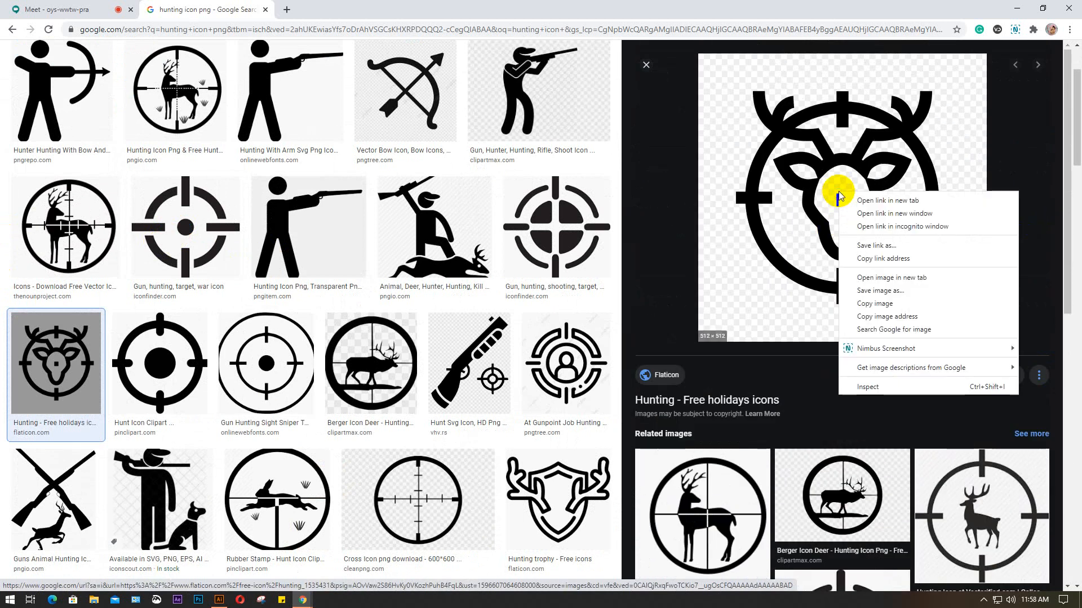
left_click(880, 304)
- Switch to Illustrator, try pasting the copied deer icon over the "HUNTING" text, and delete the pasted image
left_click(49, 10)
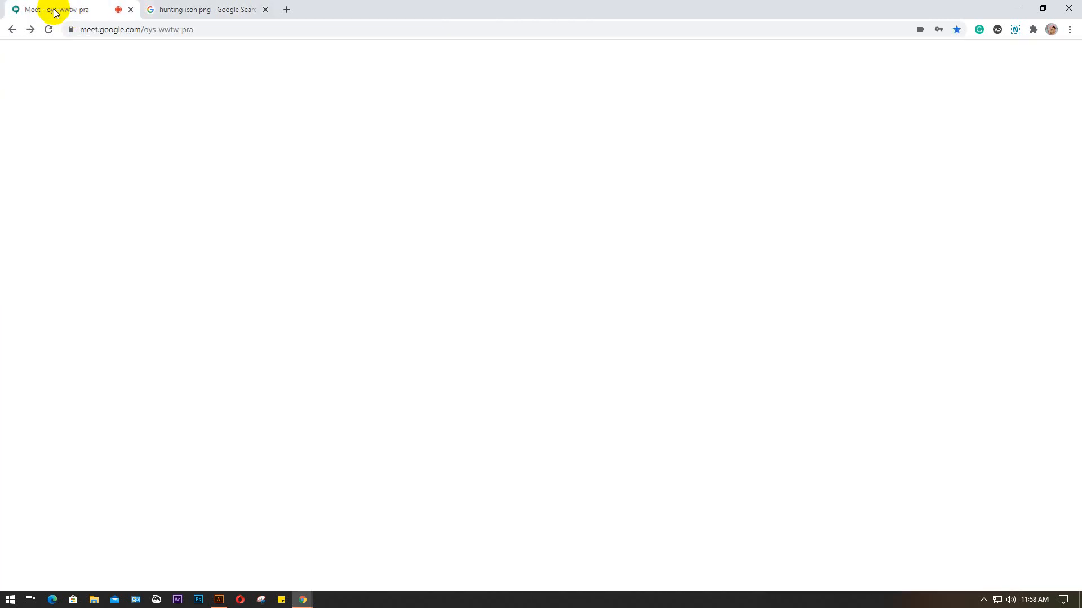
left_click(219, 600)
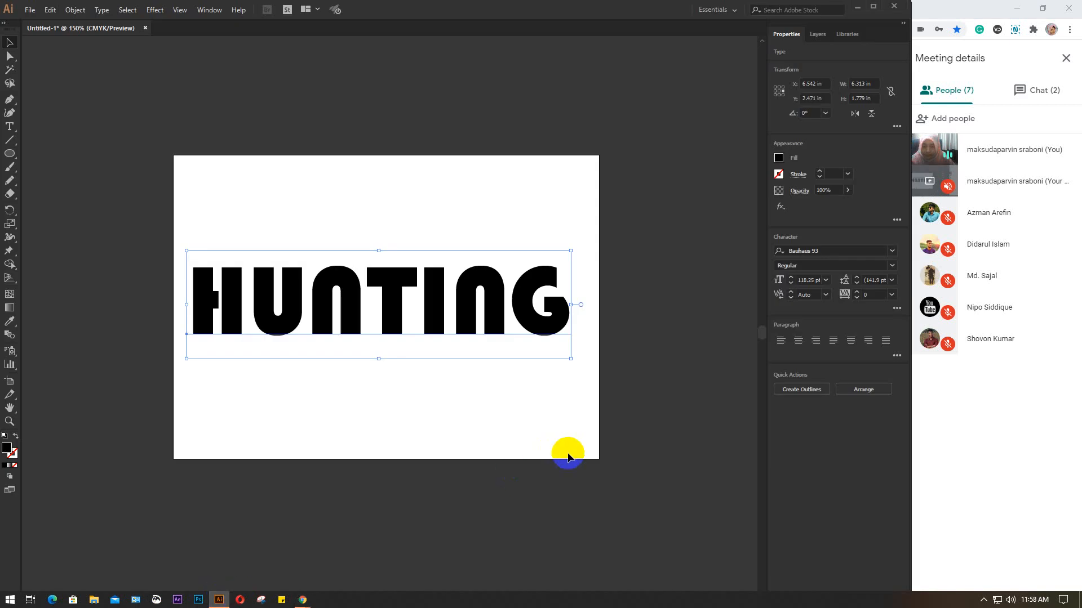
key("ctrl+v")
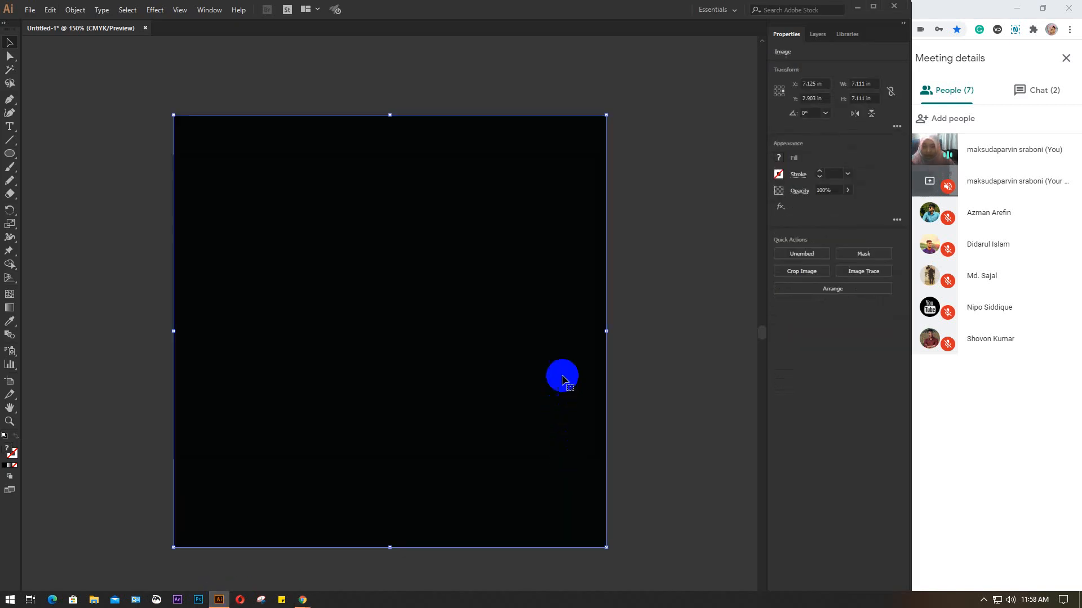
left_click_drag(474, 355, 561, 434)
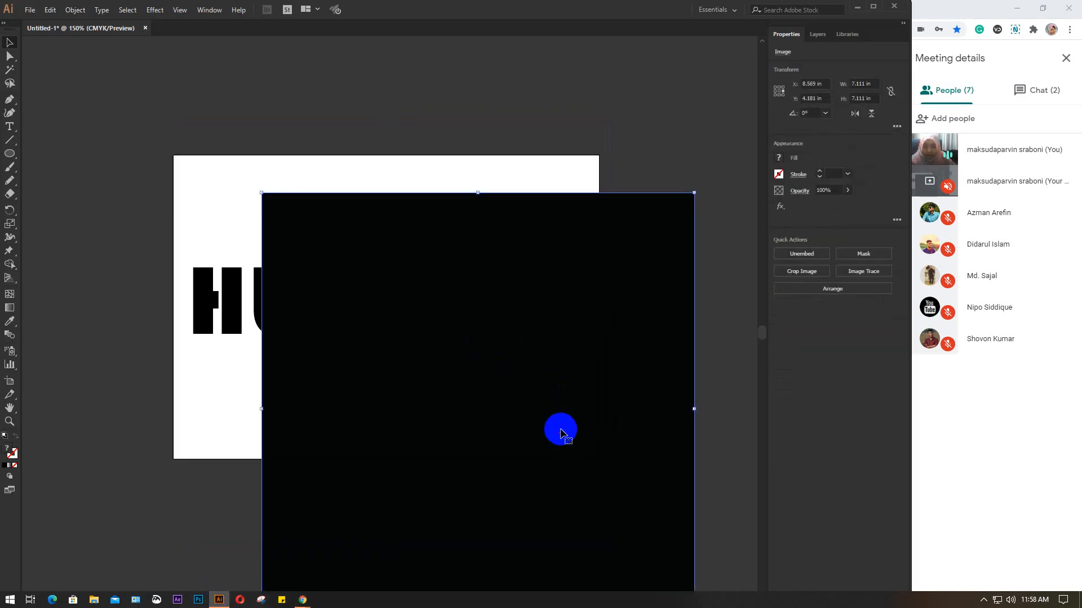
key("Delete")
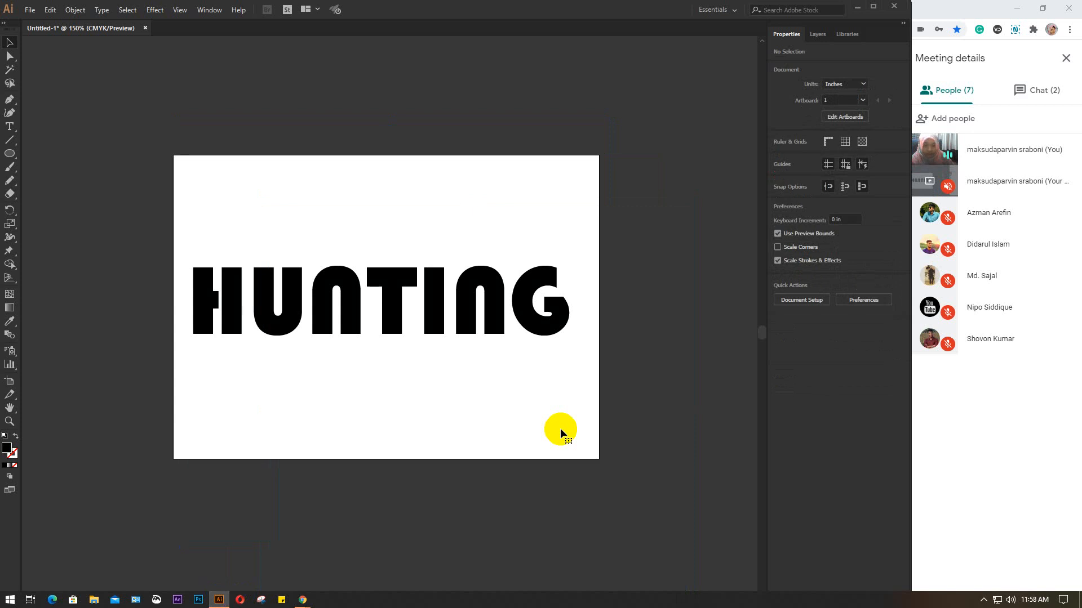
- Return to the deer icon preview in Chrome and save the image to the Desktop as the PNG file 1535431
mouse_move(303, 601)
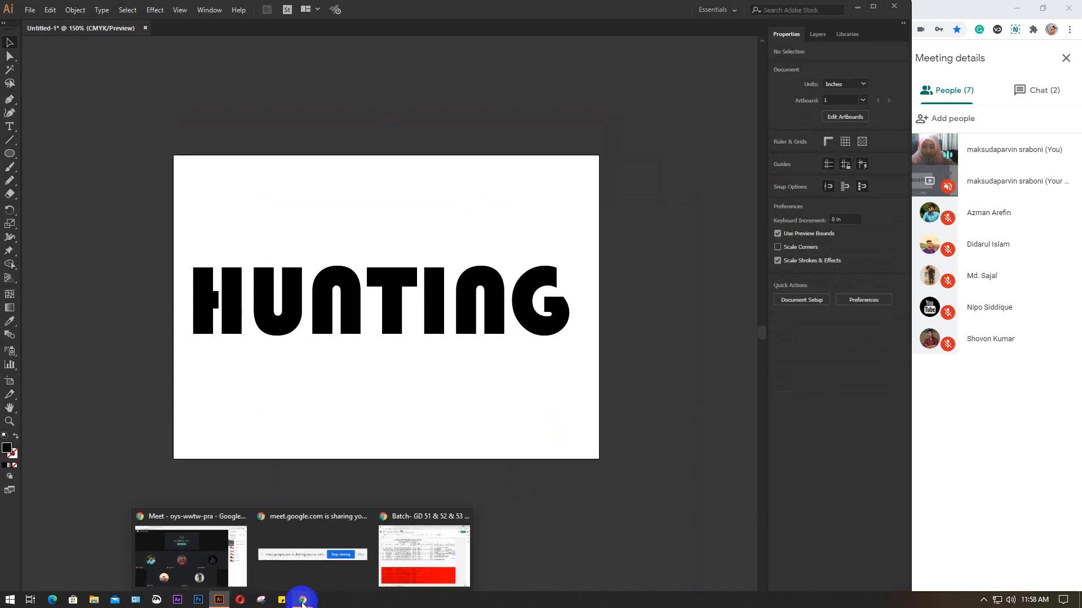
left_click(242, 535)
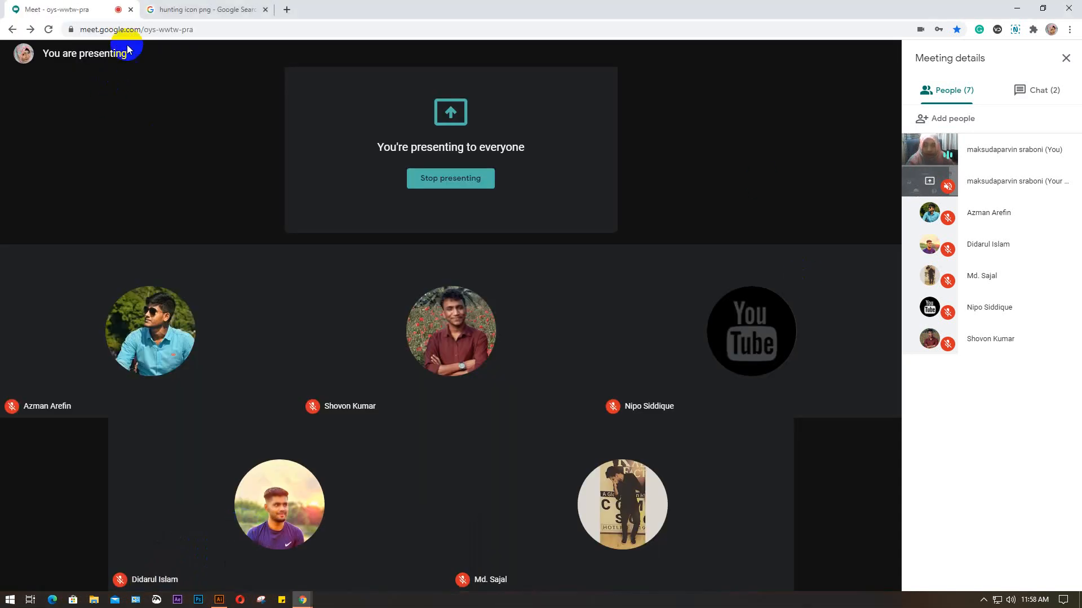
left_click(169, 10)
right_click(908, 212)
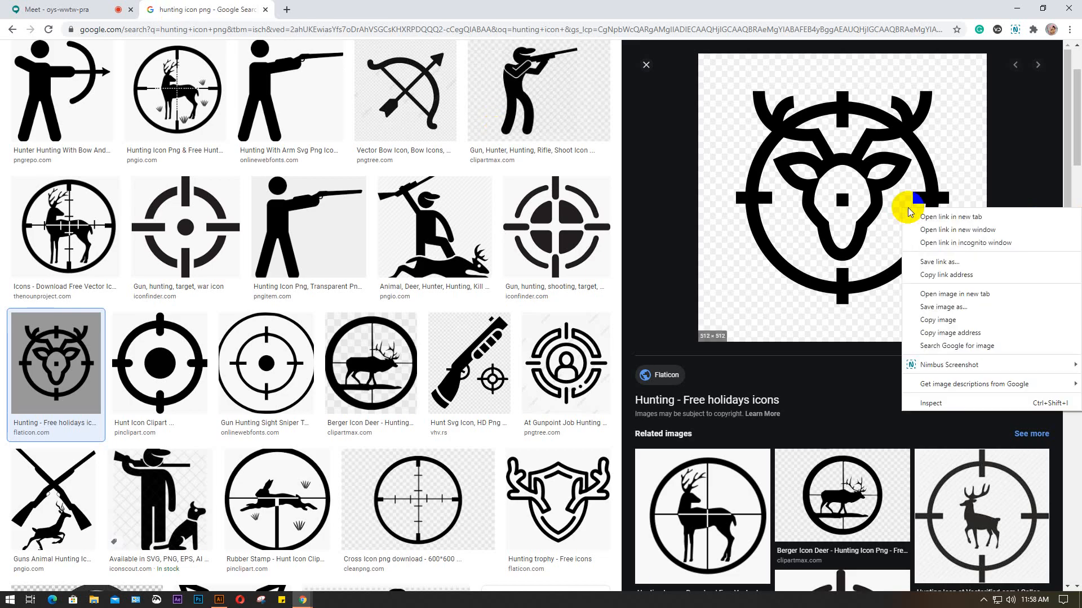
left_click(928, 307)
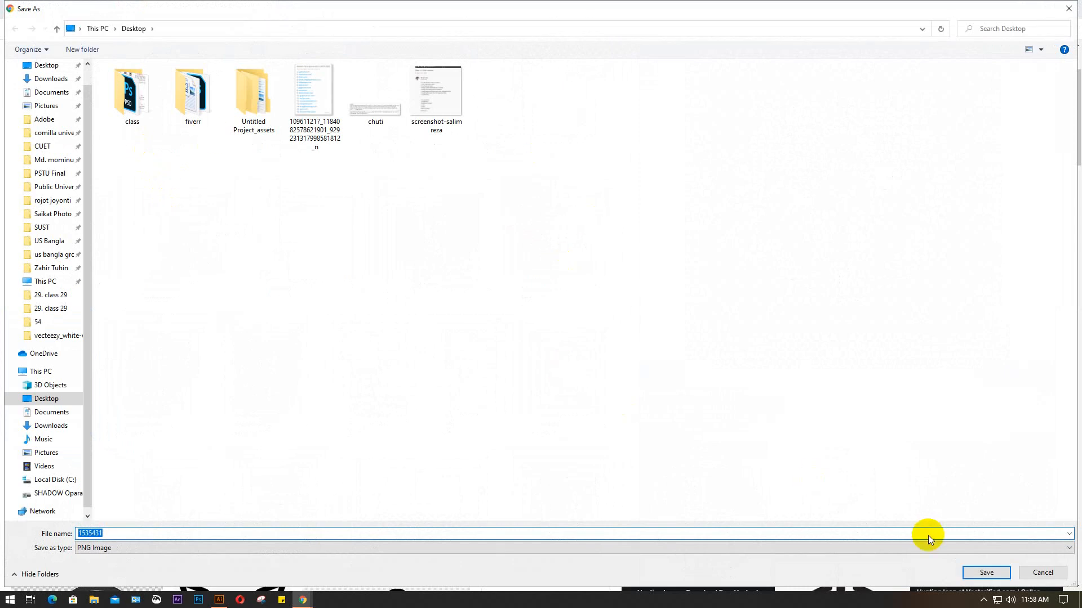
left_click(985, 572)
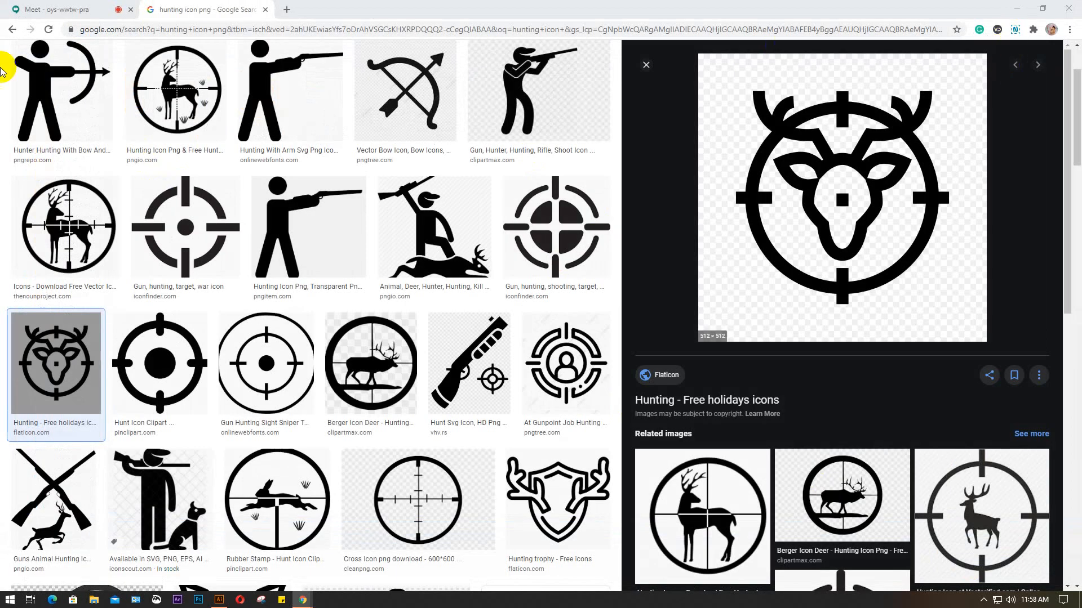
- Switch back to Illustrator and move the "HUNTING" text slightly higher on the artboard
left_click(49, 5)
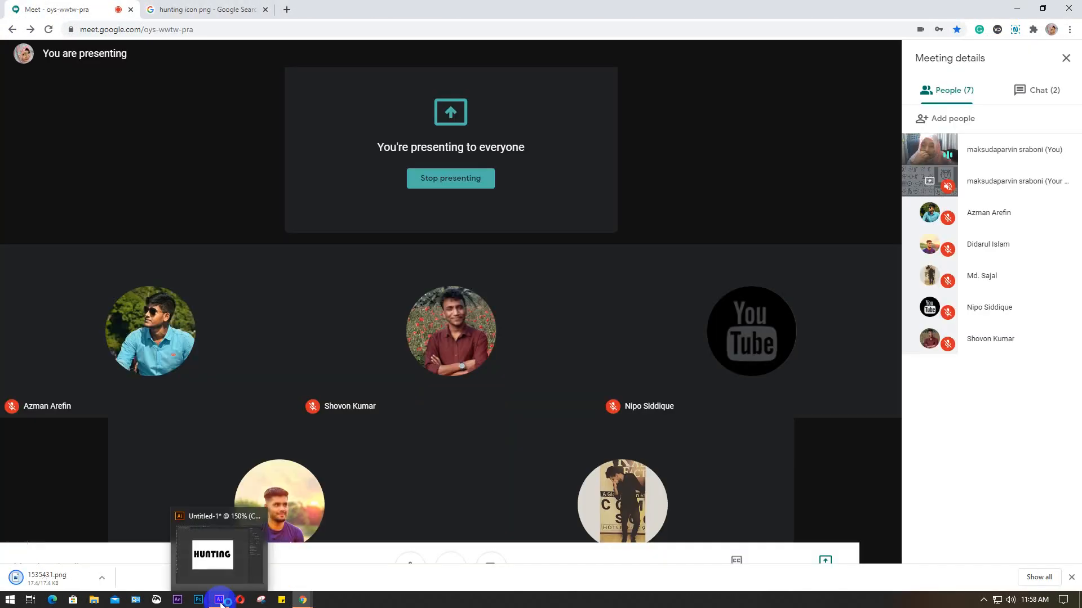
left_click(220, 600)
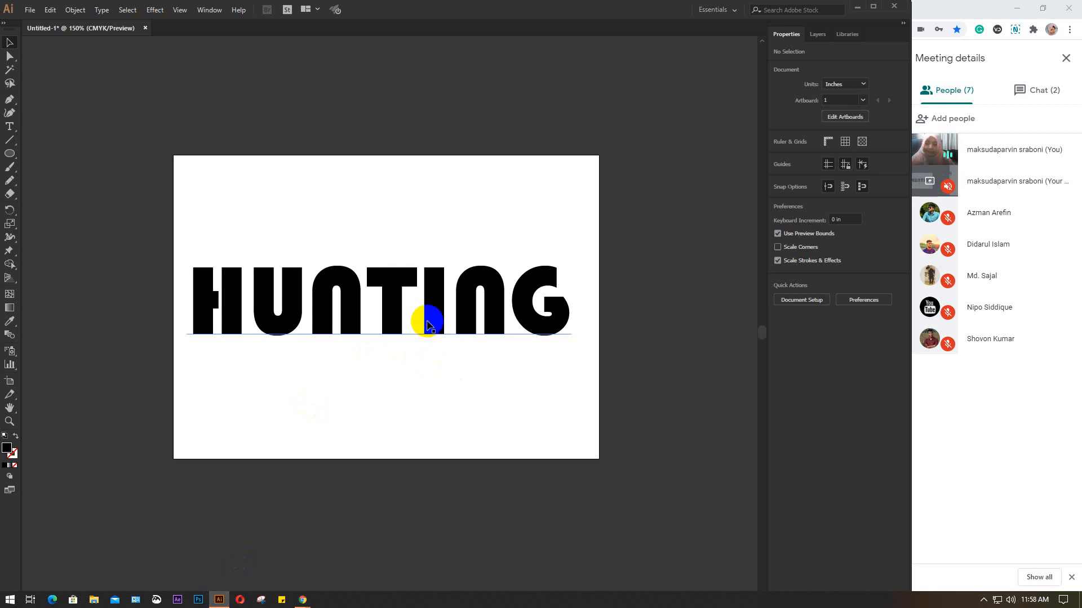
left_click_drag(428, 325, 432, 309)
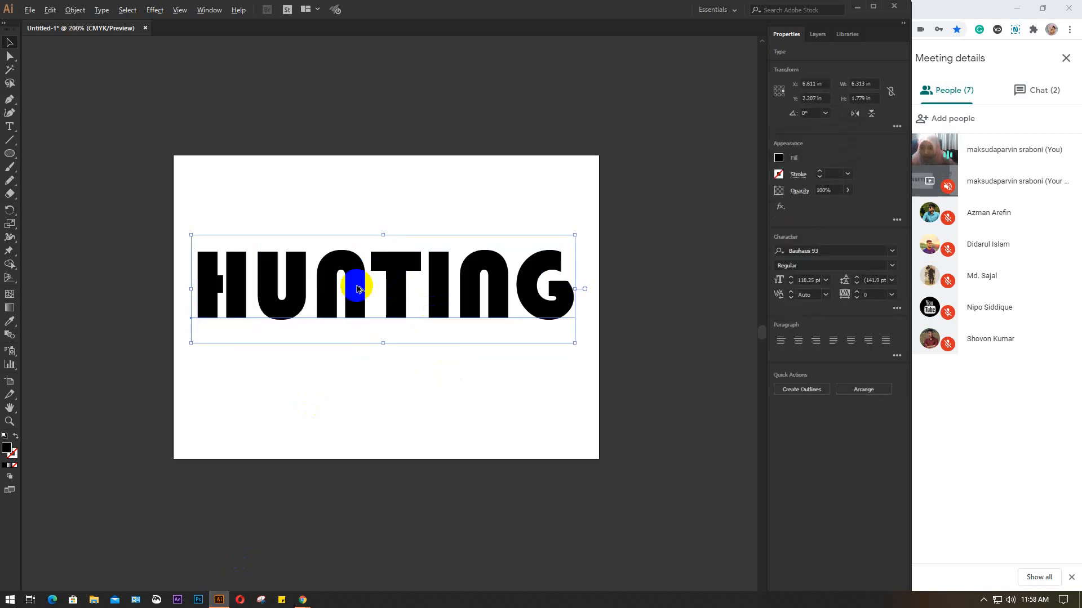
- Convert the "HUNTING" text to outlines and ungroup it into individually selectable letters
scroll(352, 283, "up", 1)
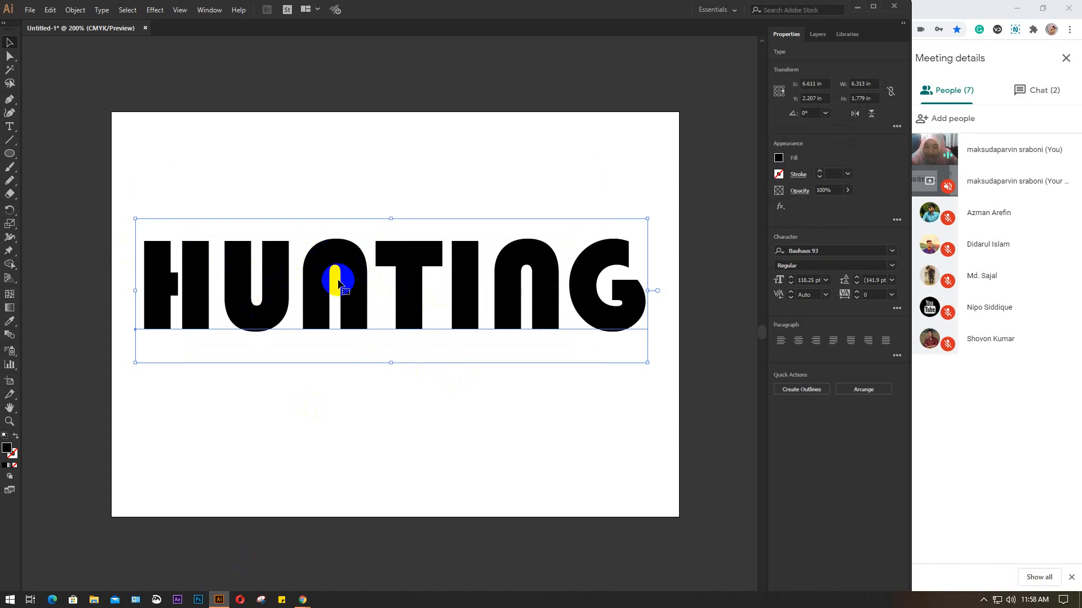
key("ctrl+shift+b")
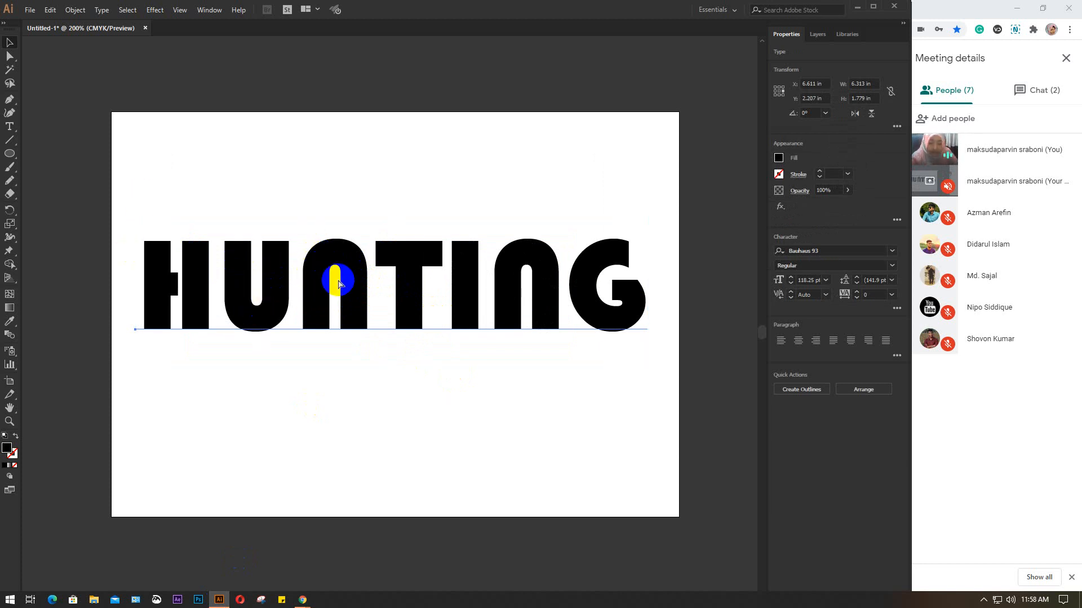
key("ctrl+shift+o")
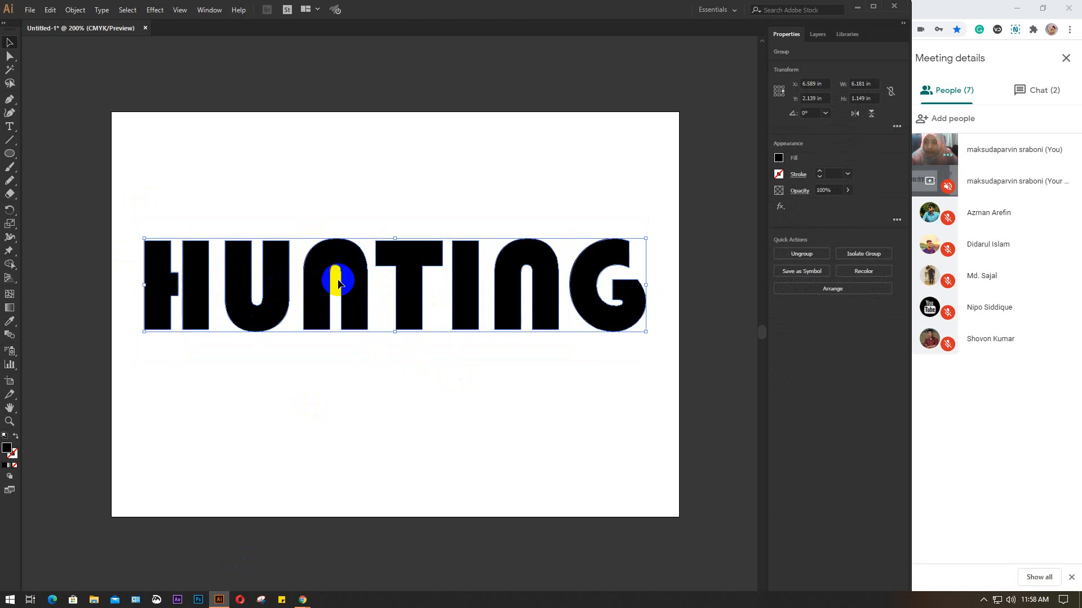
left_click(234, 203)
left_click(191, 276)
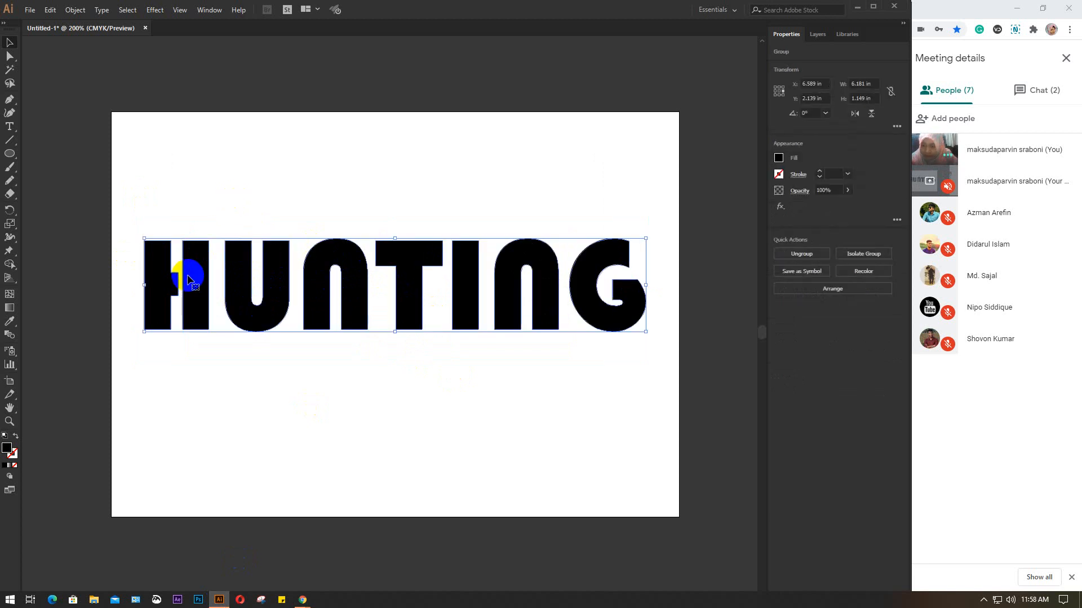
key("a")
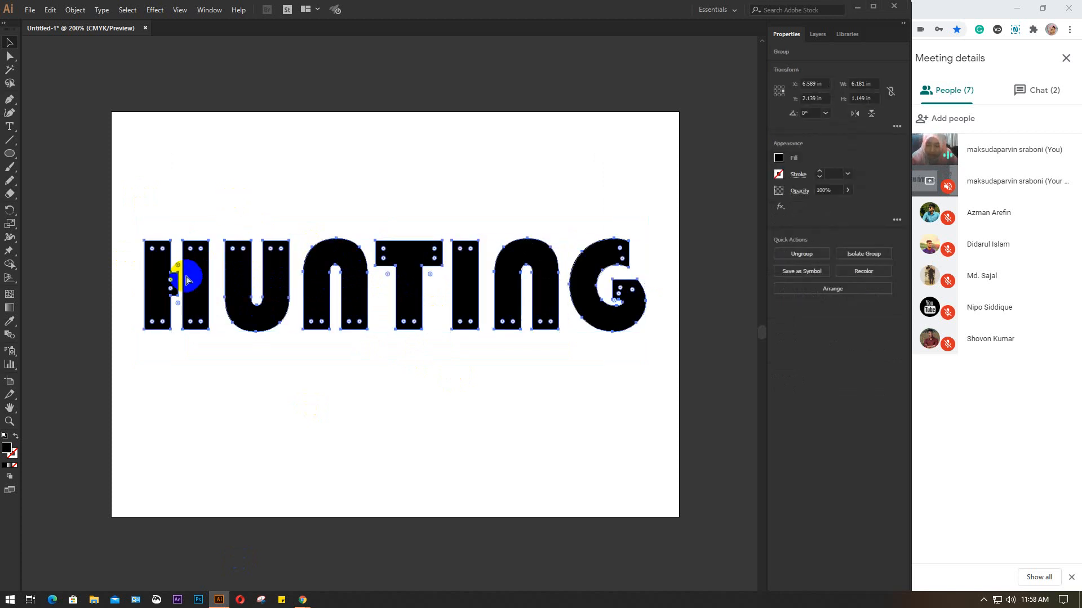
key("ctrl+shift+g")
left_click(221, 225)
left_click(206, 266)
left_click(244, 263)
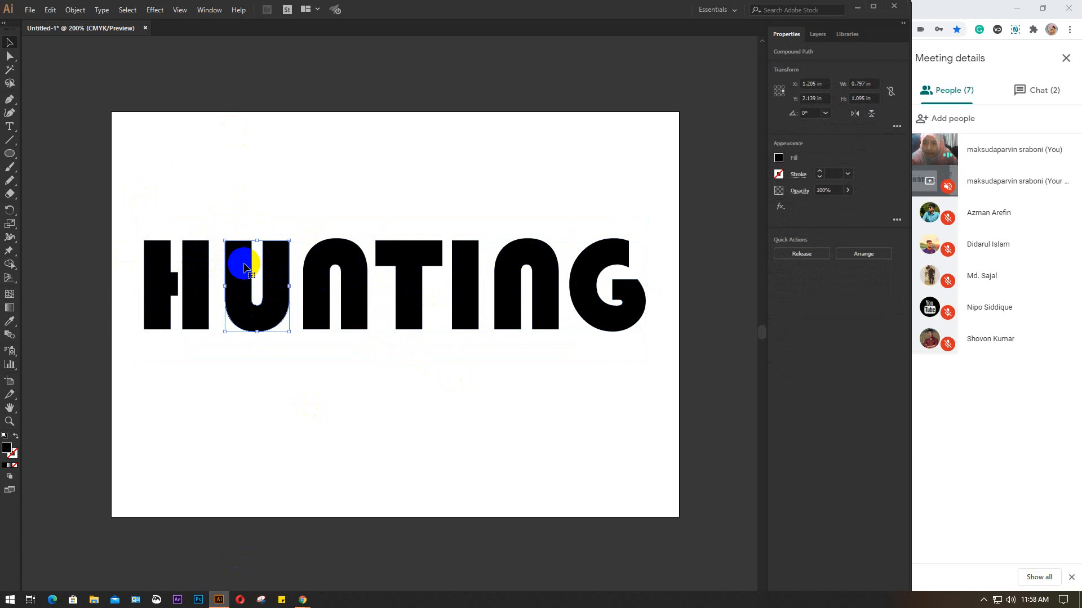
left_click(222, 223)
- Slightly round all corners of the letter H with the Direct Selection tool
left_click(152, 255)
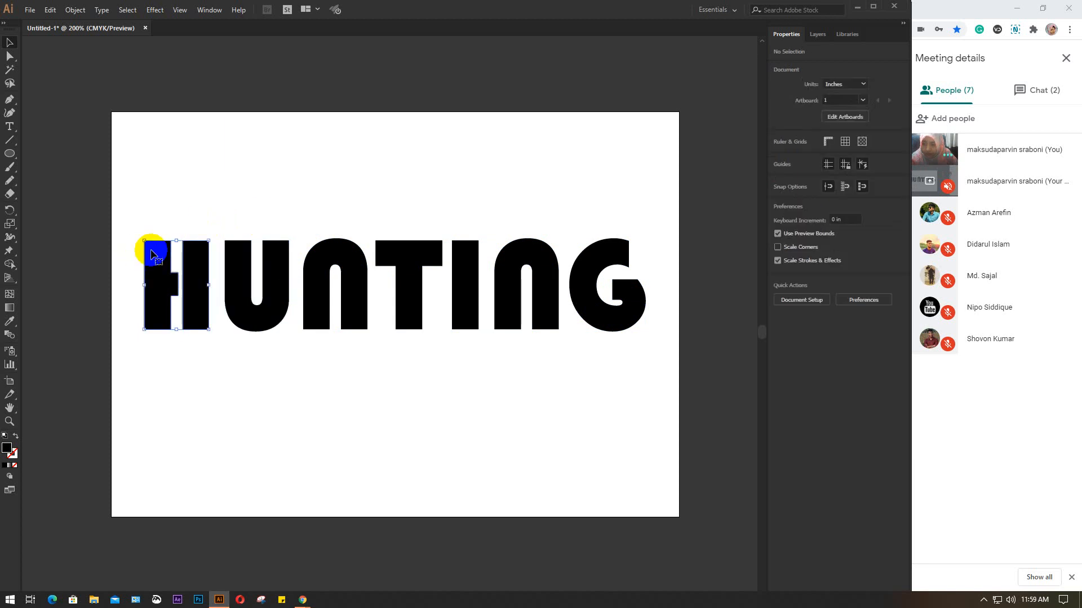
scroll(152, 249, "up", 2)
left_click(161, 334)
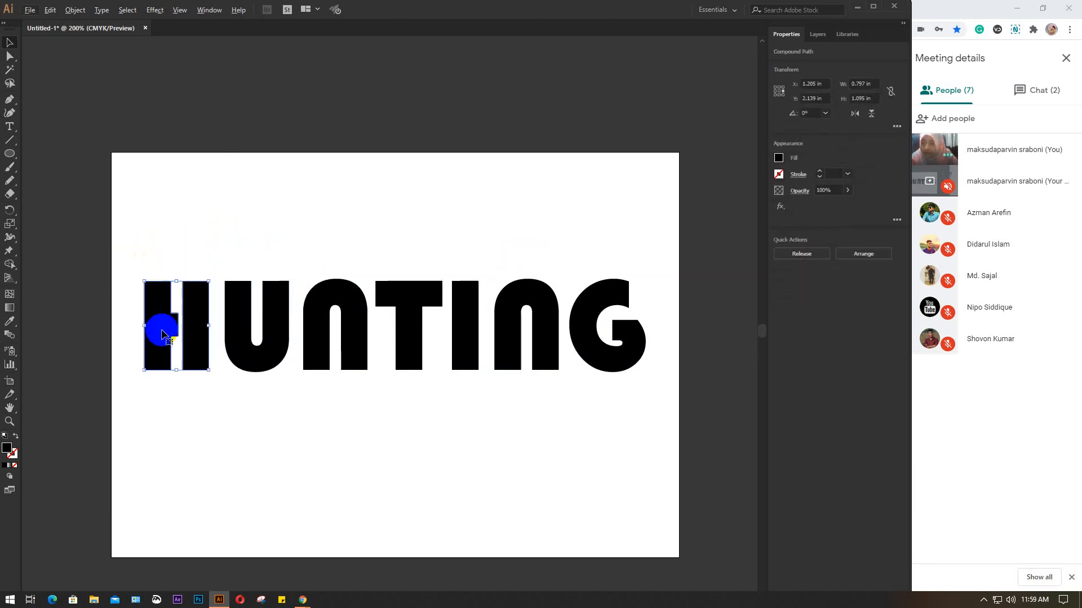
scroll(162, 334, "up", 2)
left_click(10, 55)
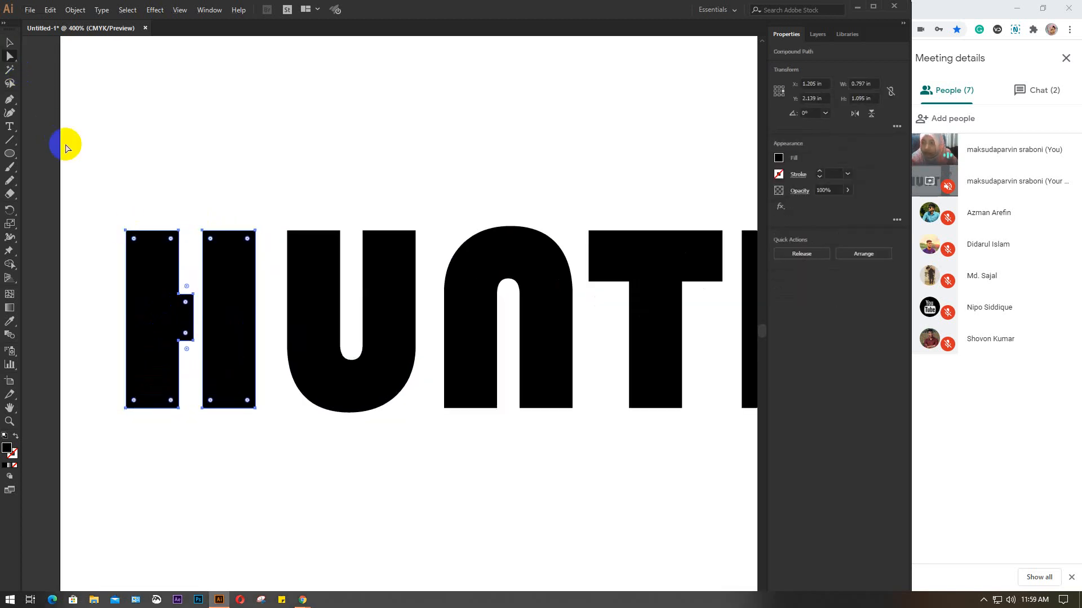
left_click_drag(133, 241, 147, 255)
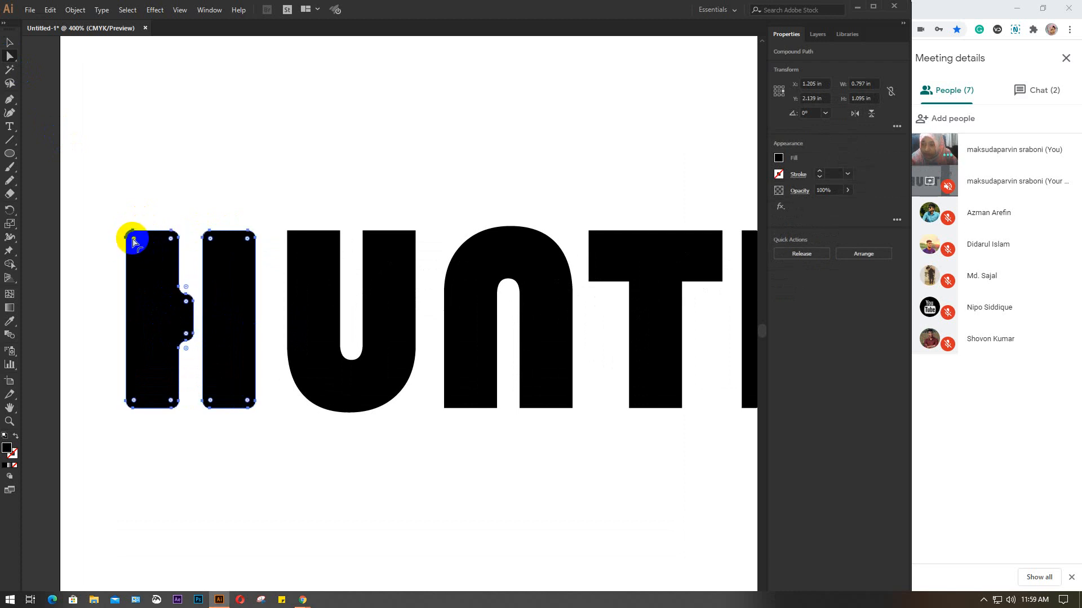
mouse_move(133, 241)
left_mouse_down()
mouse_move(156, 262)
mouse_move(133, 241)
left_mouse_up()
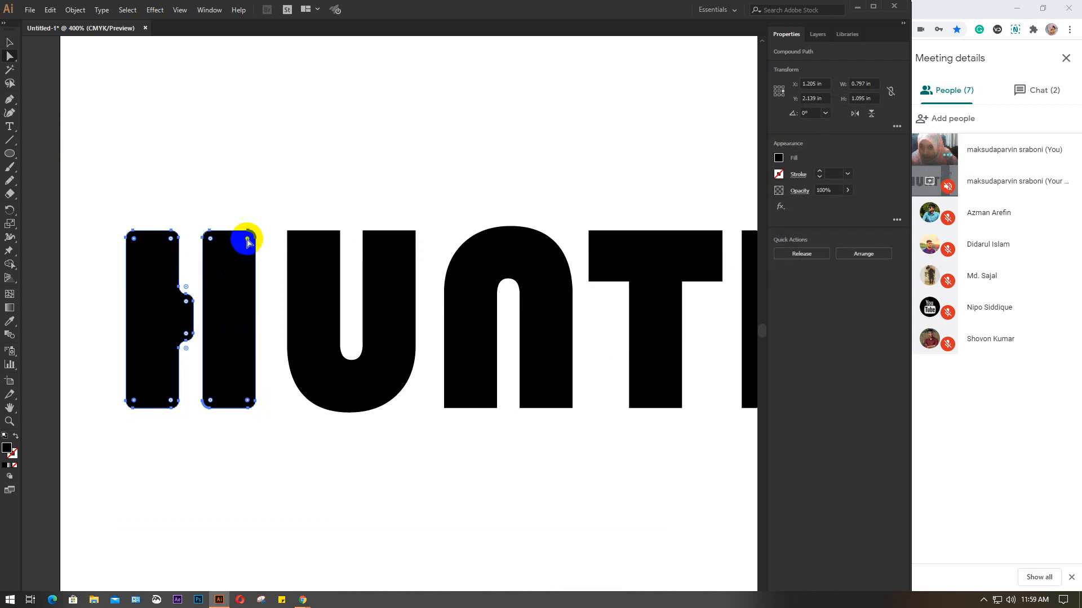
- Round the four outer corners of the H much more strongly than its inner corners, and deselect it
left_click_drag(134, 241, 159, 272)
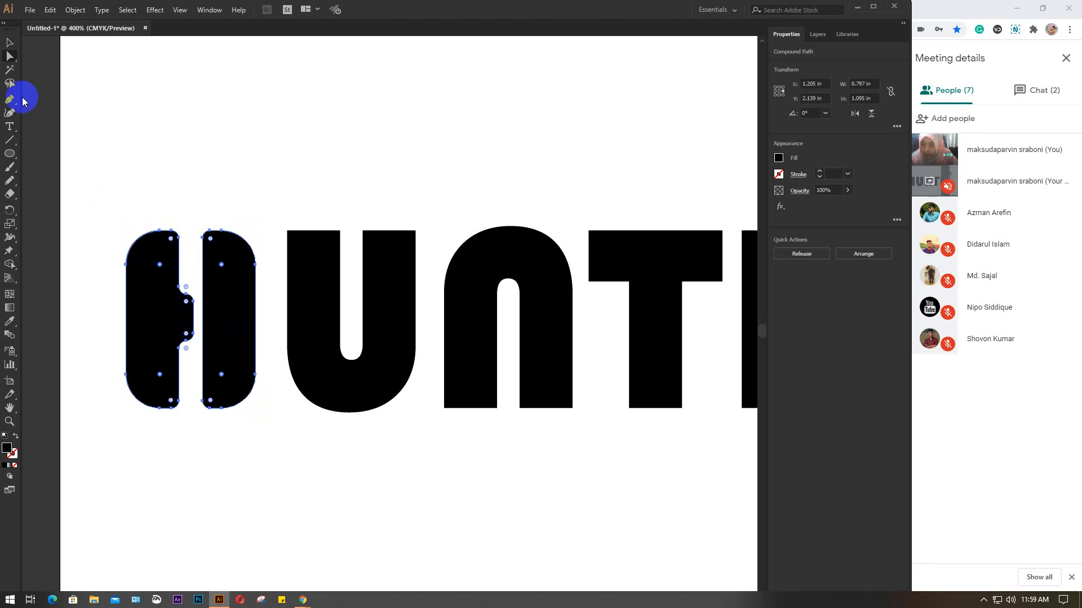
left_click(8, 43)
left_click(217, 127)
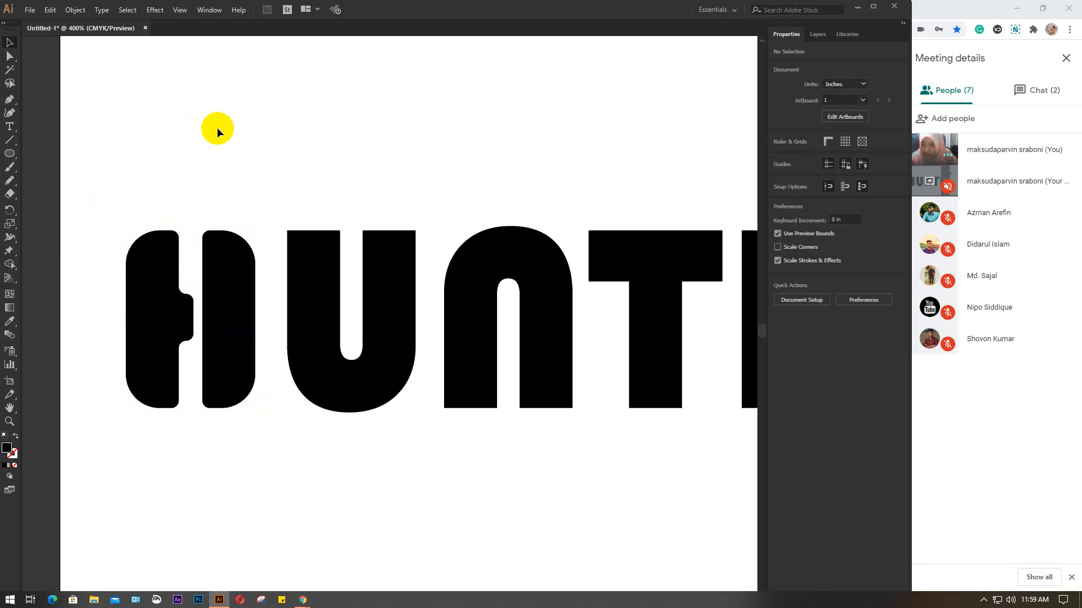
- Lengthen the H's crossbar by shifting its end anchor points toward the right stem, leaving a narrow gap
left_click(164, 289)
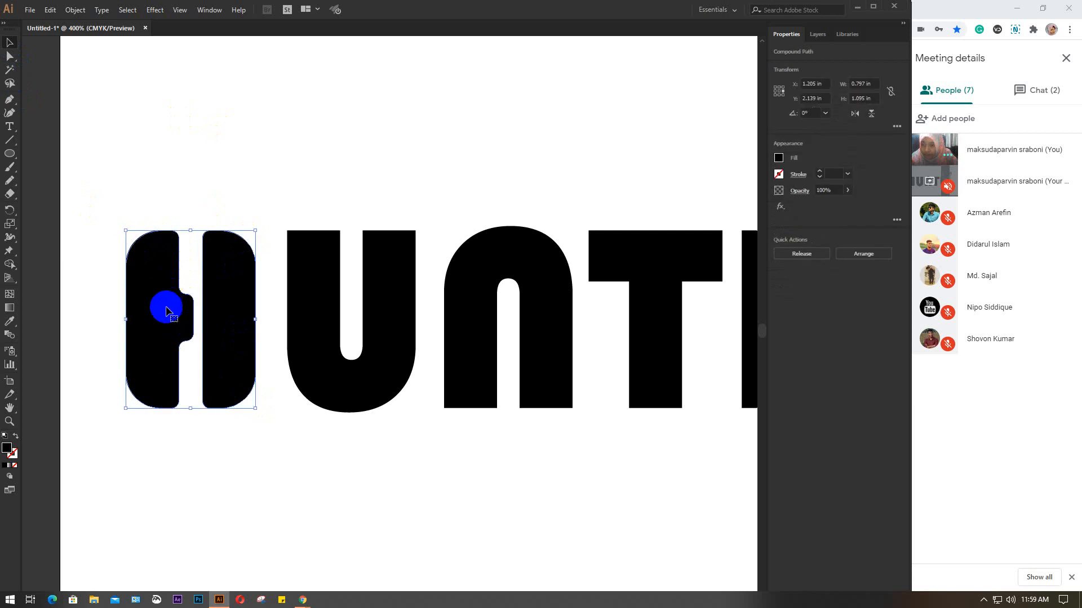
left_click(10, 56)
scroll(205, 307, "up", 4)
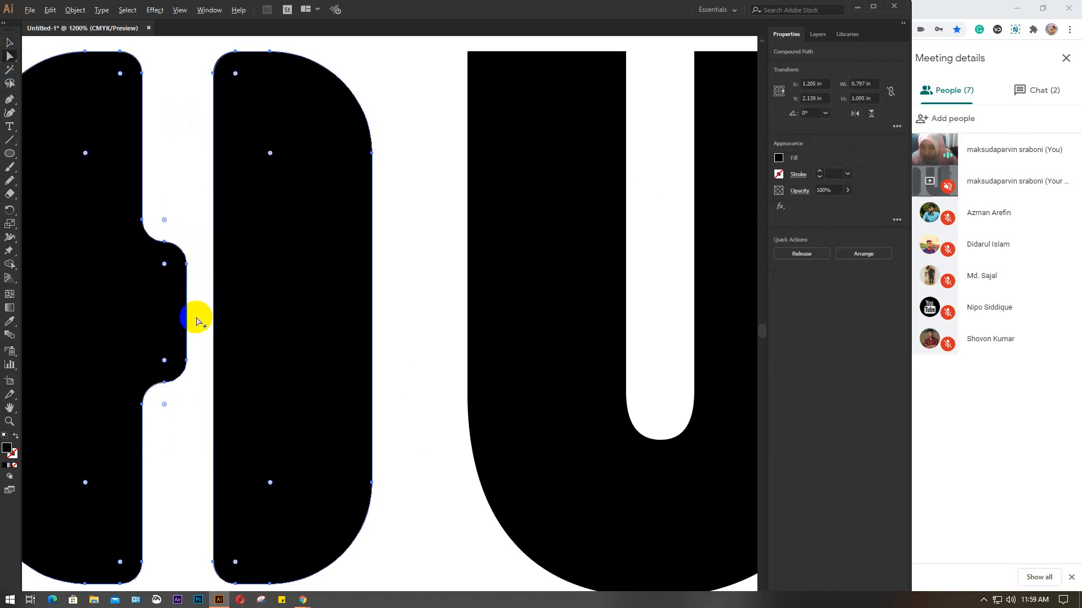
left_click_drag(148, 169, 203, 432)
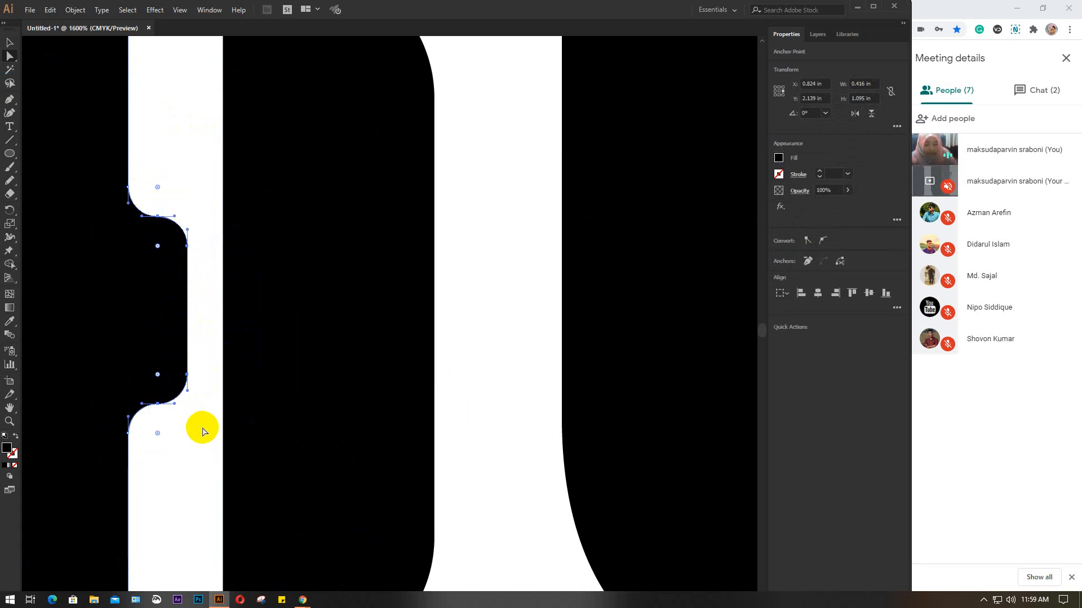
key("Right")
key("Right")
key("Right")
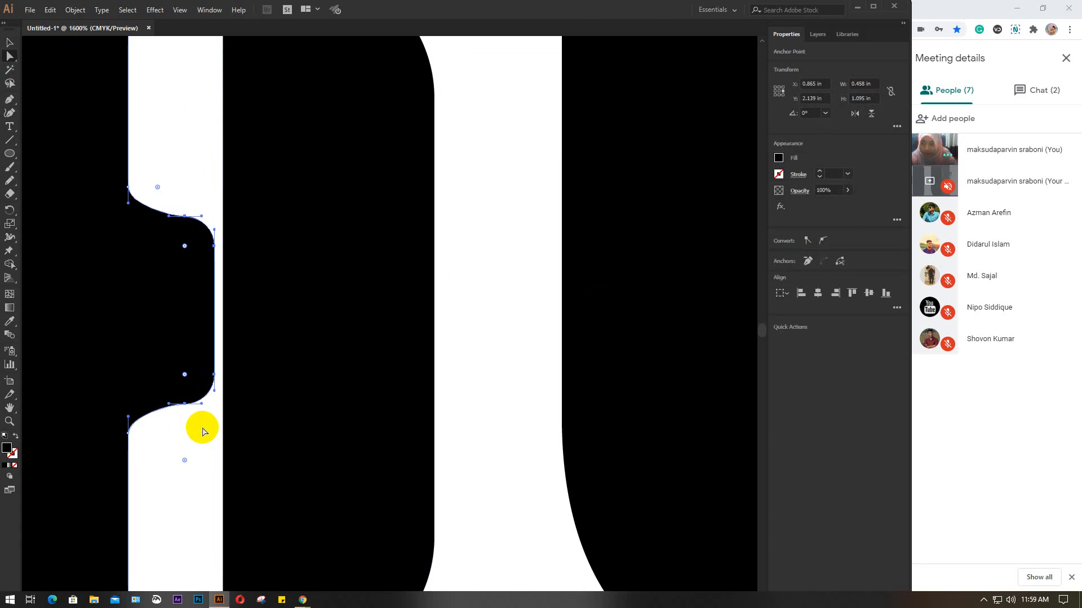
key("Left")
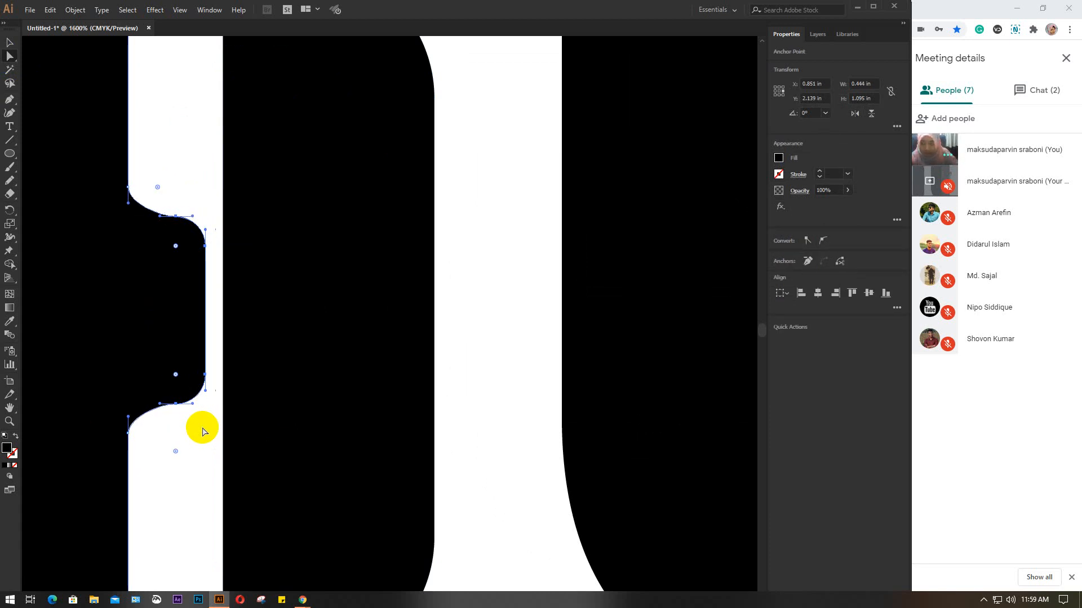
scroll(201, 432, "down", 2)
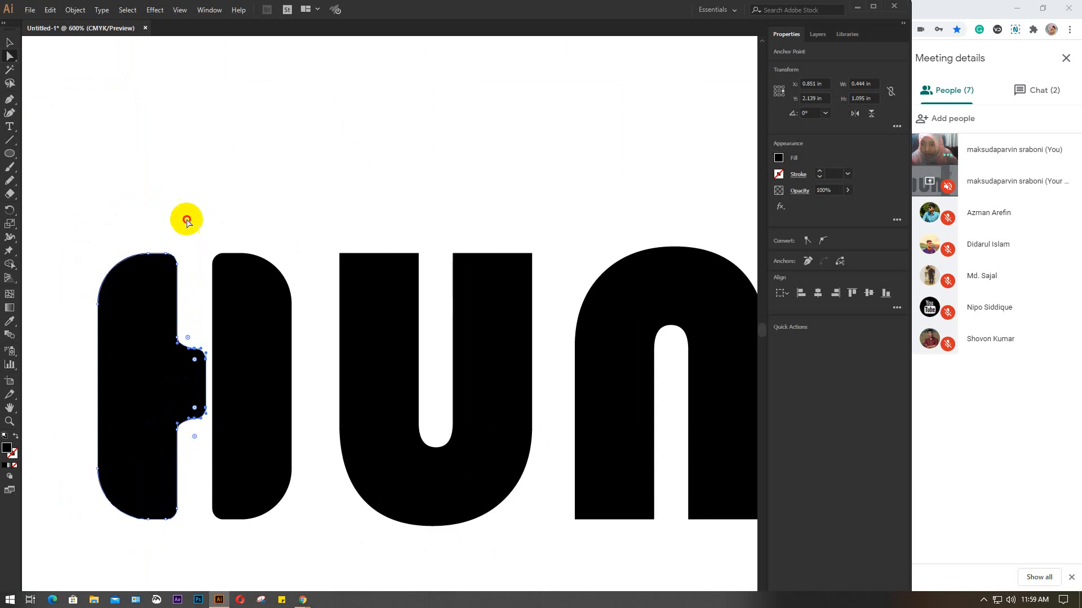
left_click(186, 223)
- Round all corners of the letter T evenly, including the inner corners beneath its crossbar
left_click_drag(302, 326, 137, 253)
left_click_drag(379, 287, 202, 289)
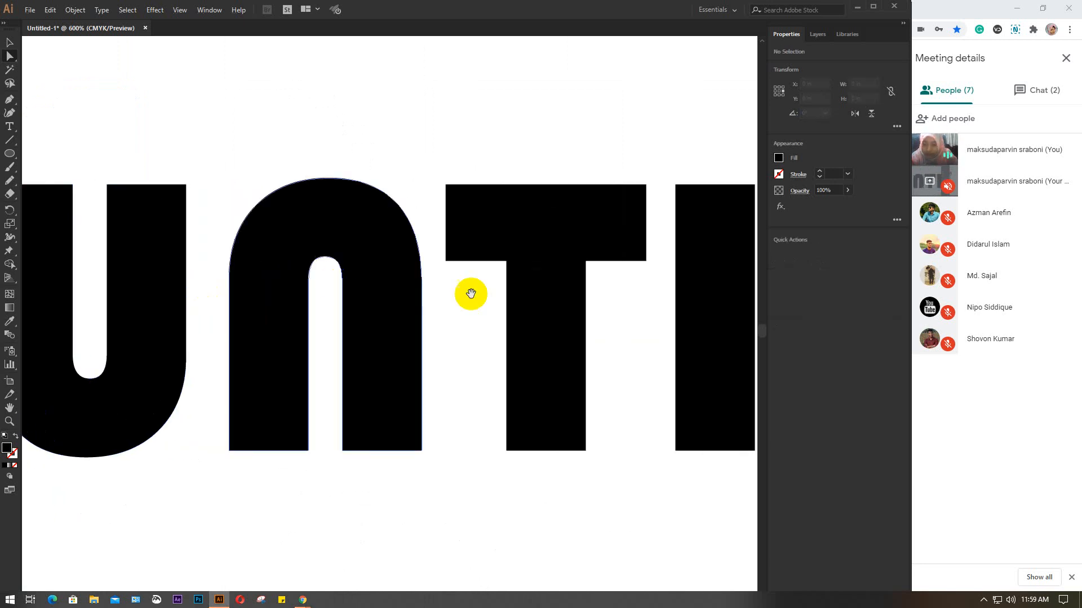
left_click_drag(468, 292, 261, 299)
left_click(315, 243)
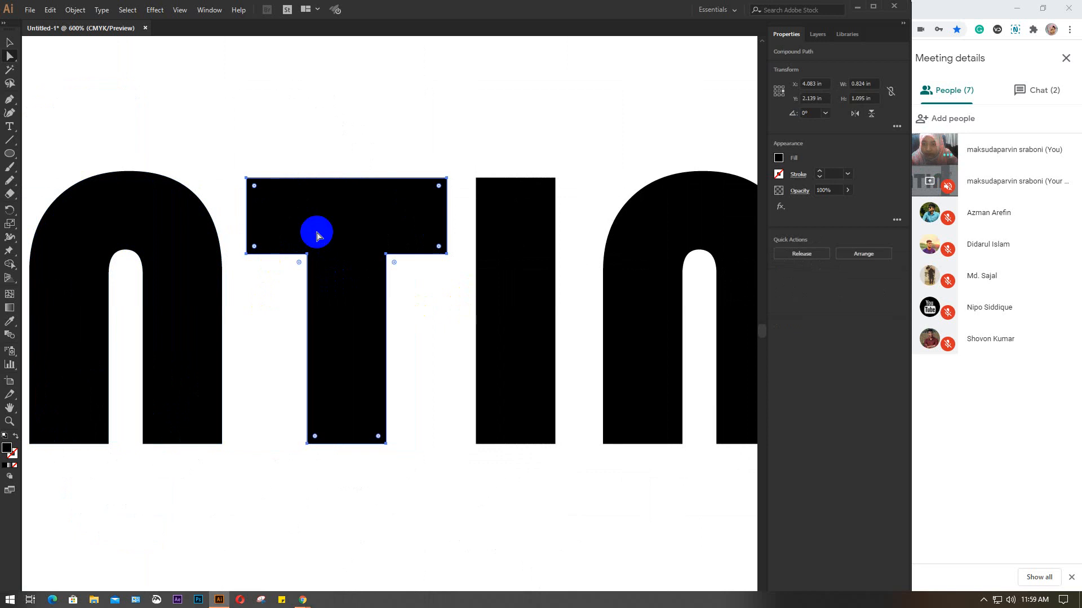
left_click(5, 43)
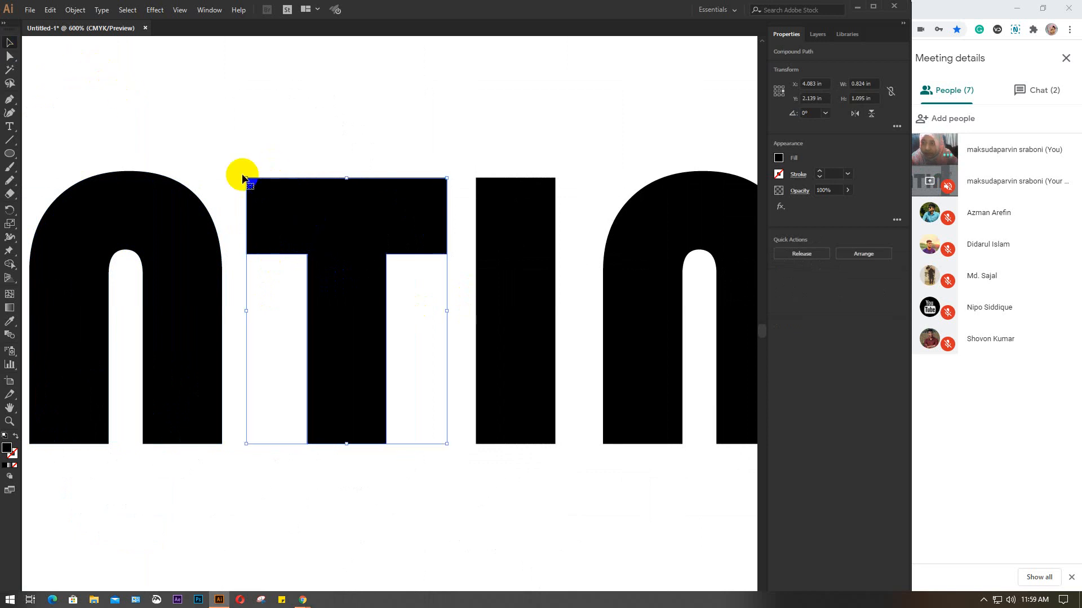
left_click(9, 56)
left_click(260, 193)
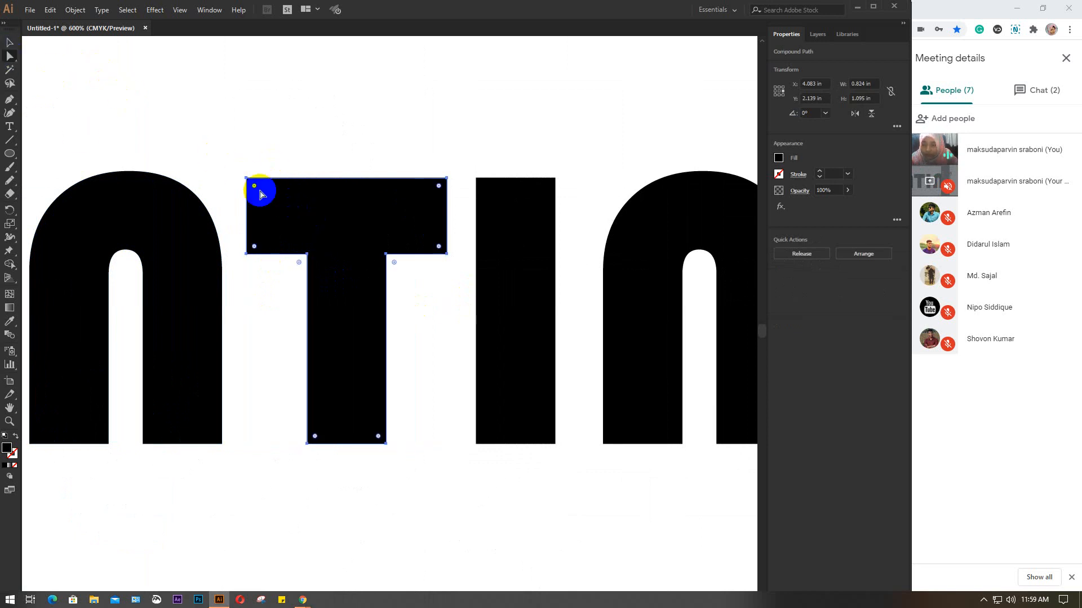
mouse_move(256, 189)
left_mouse_down()
mouse_move(276, 202)
mouse_move(258, 209)
mouse_move(264, 195)
left_mouse_up()
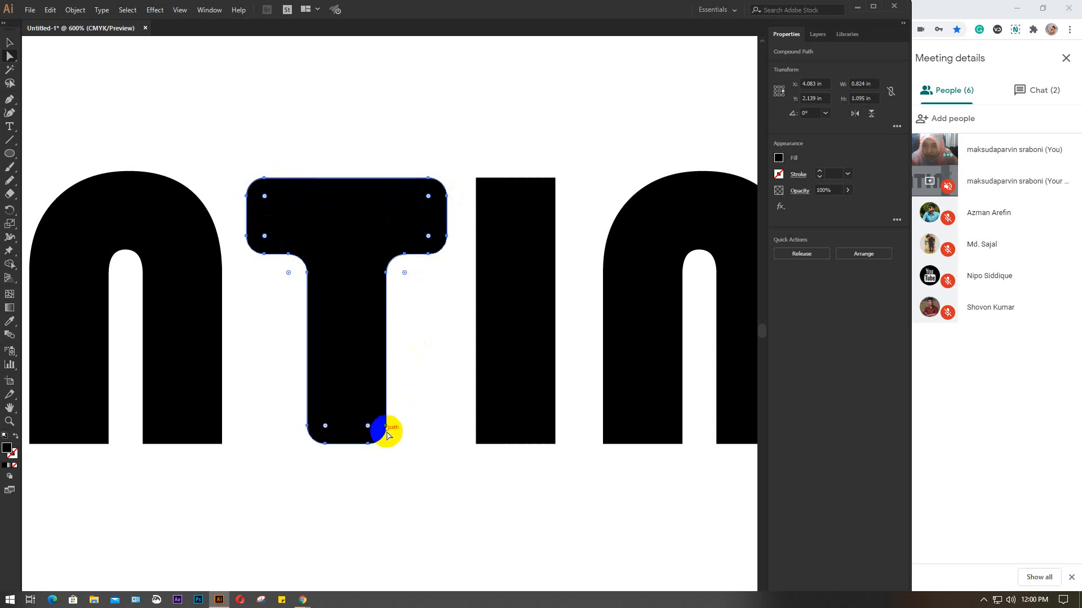
- Increase the rounding of the T's crossbar ends and stem base, excluding the two inner corners
left_click(449, 372)
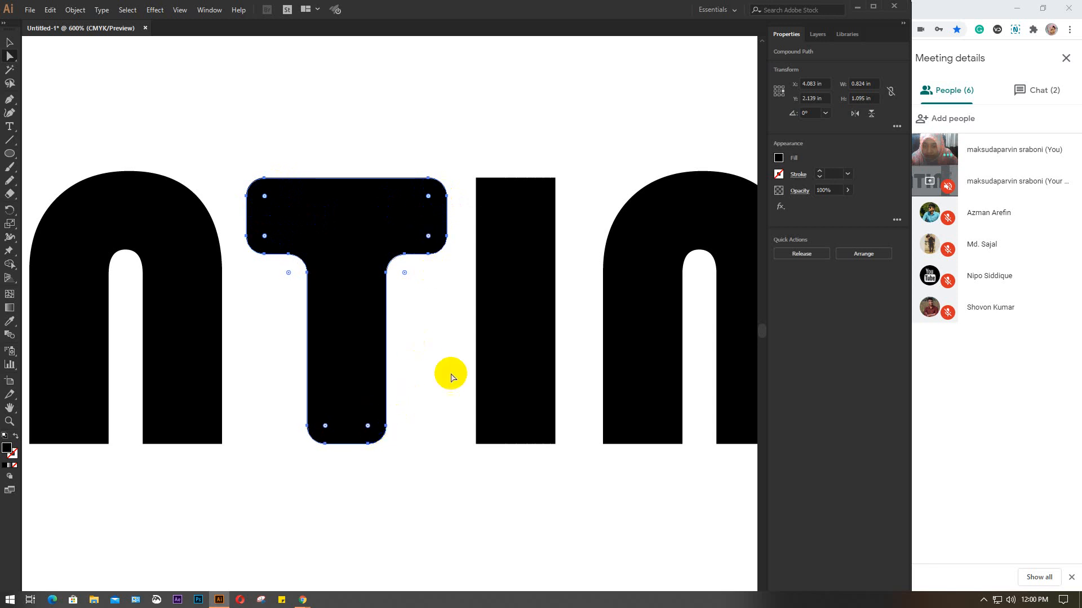
left_click(431, 203)
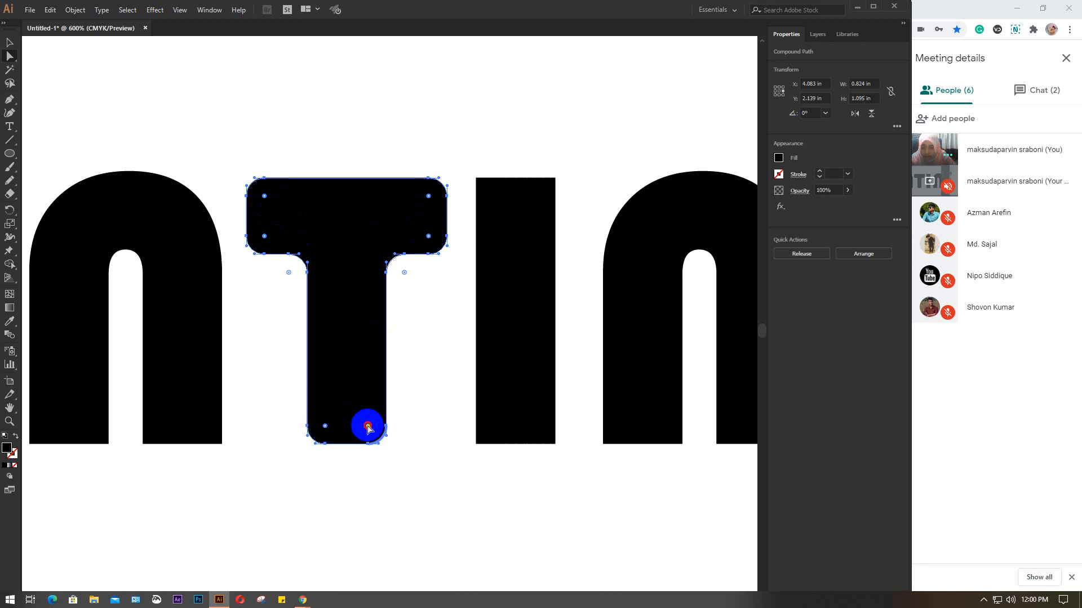
left_click_drag(369, 428, 358, 413)
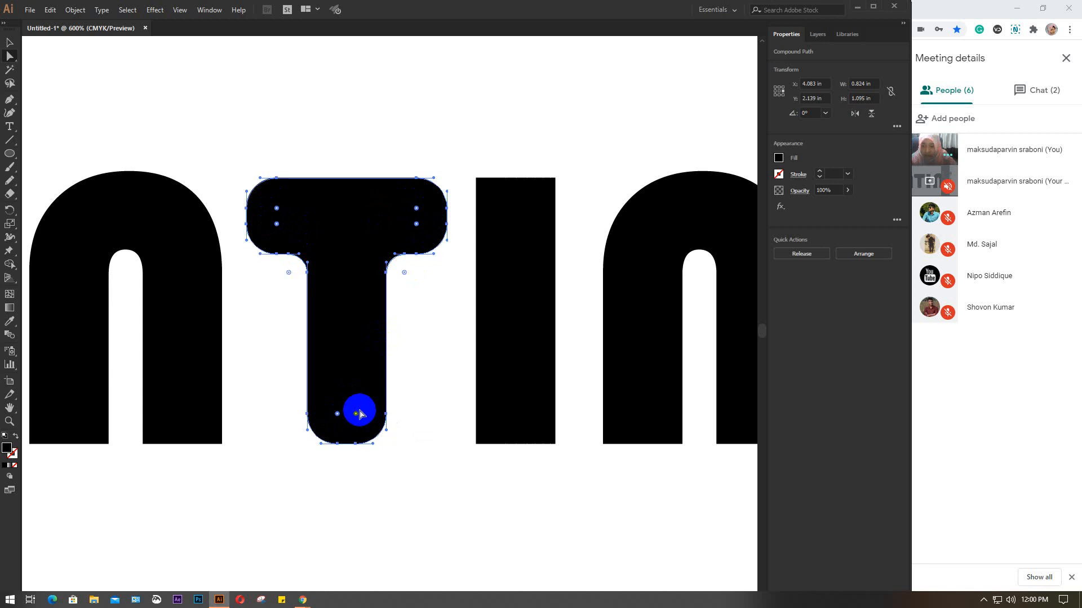
- Round the four bottom corners of the first N's legs
left_click_drag(437, 382, 537, 388)
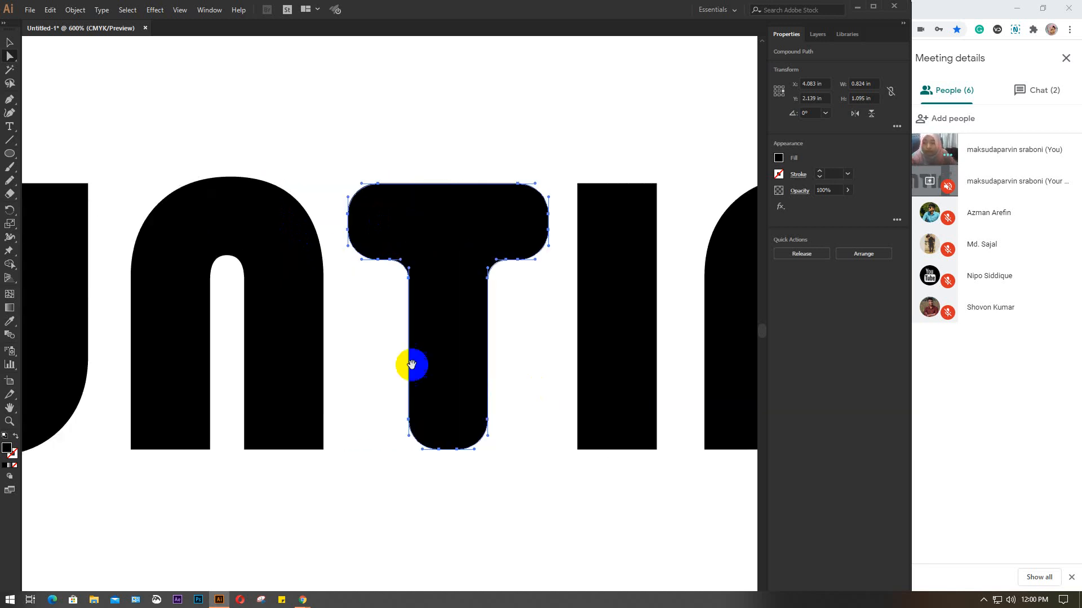
left_click_drag(286, 356, 365, 343)
left_click(365, 345)
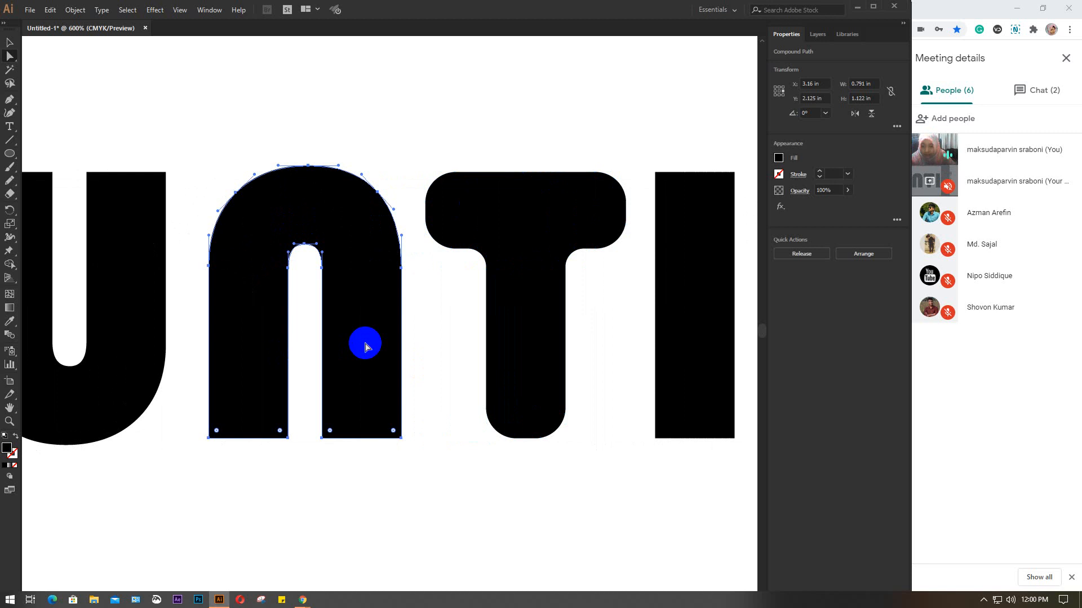
left_click_drag(180, 425, 437, 473)
left_click(217, 434)
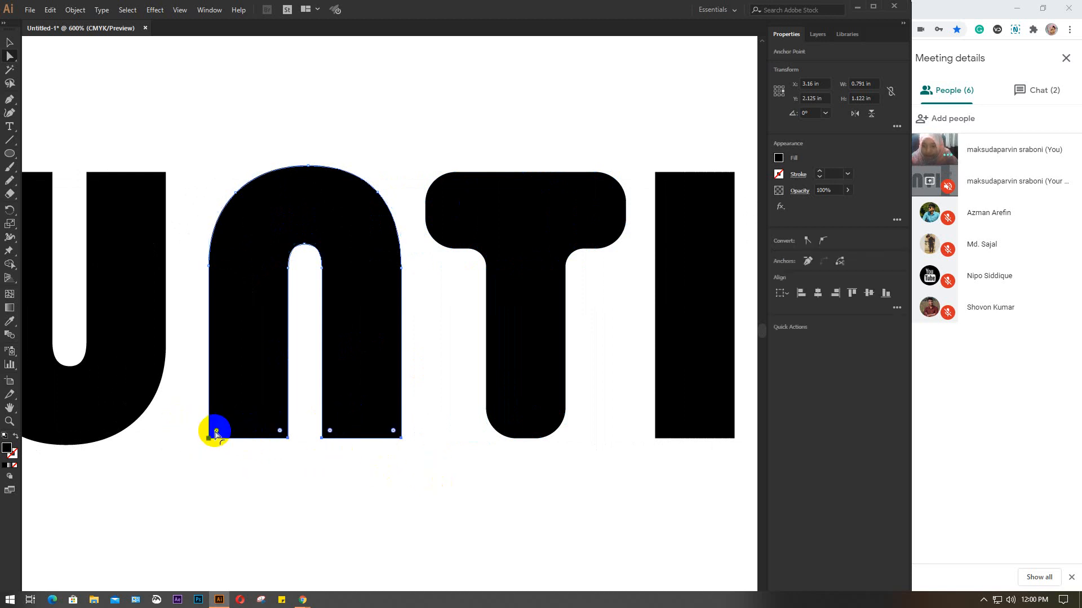
left_click_drag(217, 432, 367, 391)
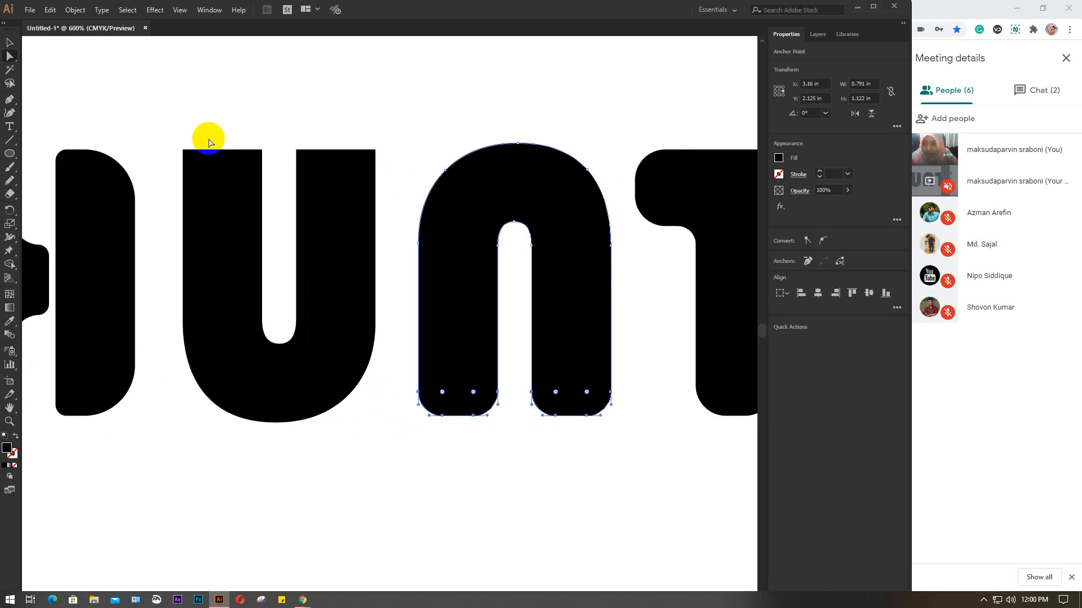
- Round the U's four top corners to about 0.1 in radius and increase the rounding at the first N's feet
left_click_drag(171, 117, 392, 182)
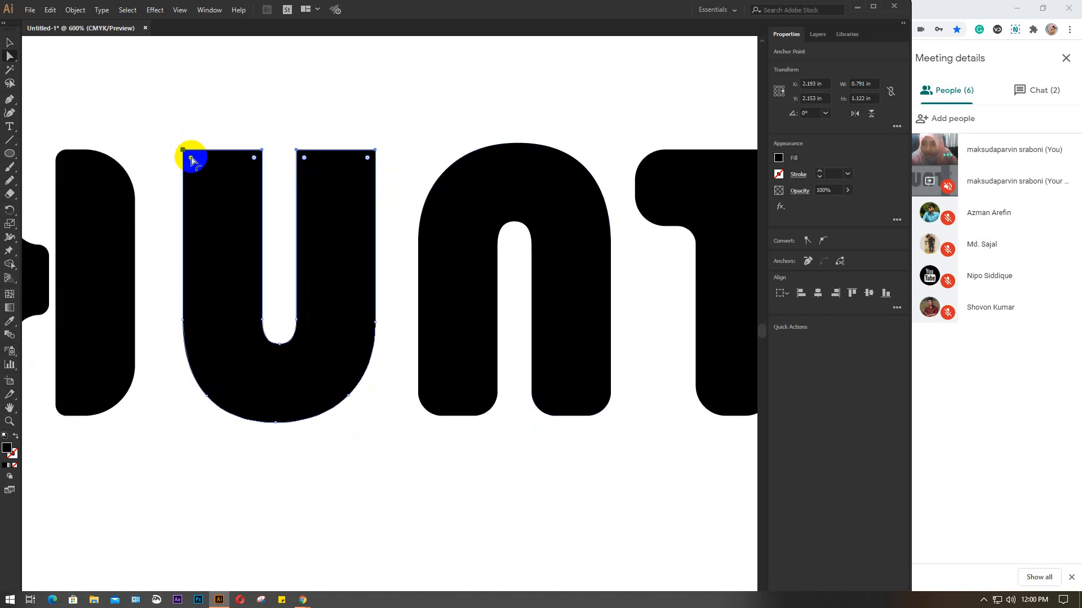
left_click_drag(191, 161, 206, 179)
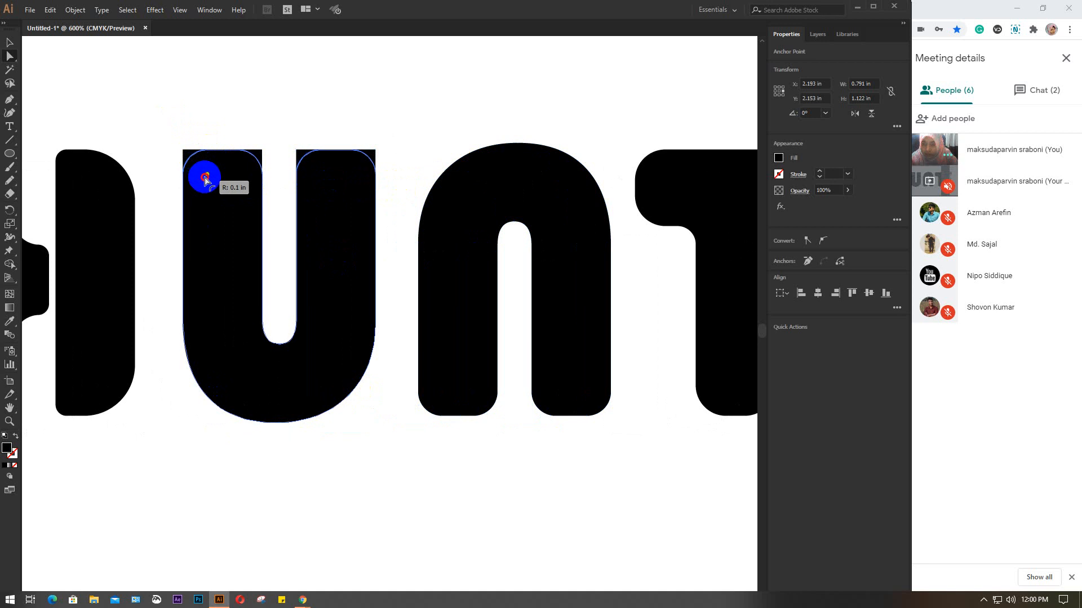
left_click_drag(396, 398, 629, 458)
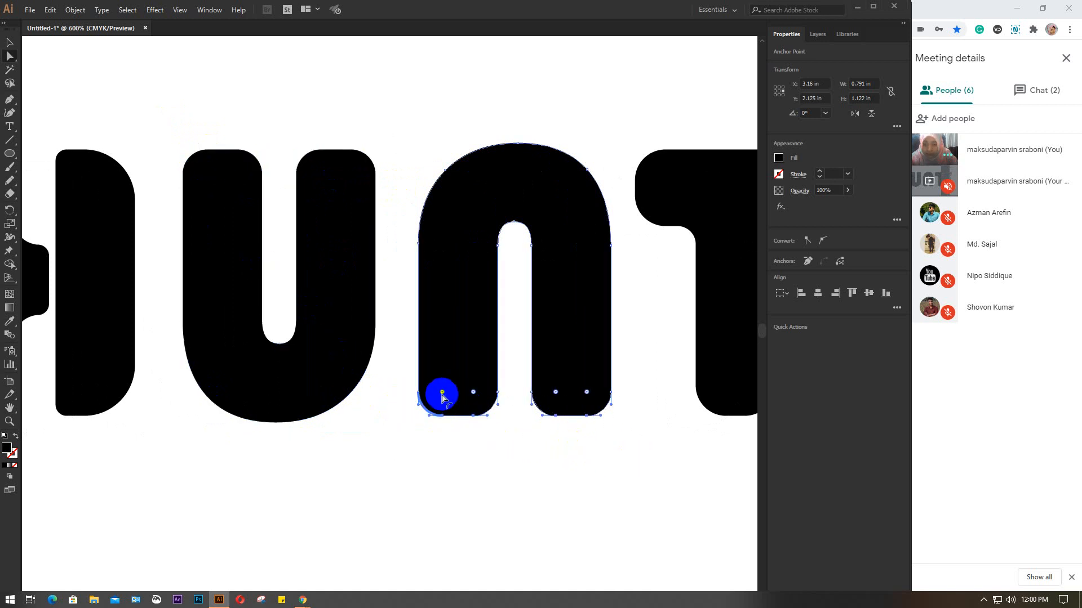
left_click_drag(442, 393, 445, 389)
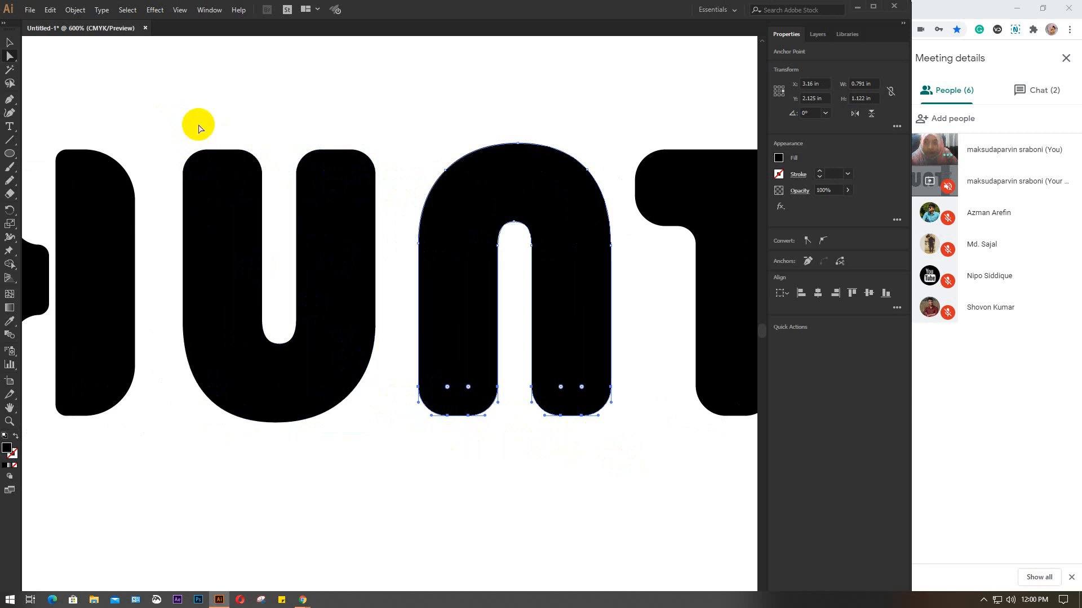
- Round the letter I's upper-left and lower-right corners to the maximum, keeping its other two corners square
left_click_drag(181, 125, 324, 179)
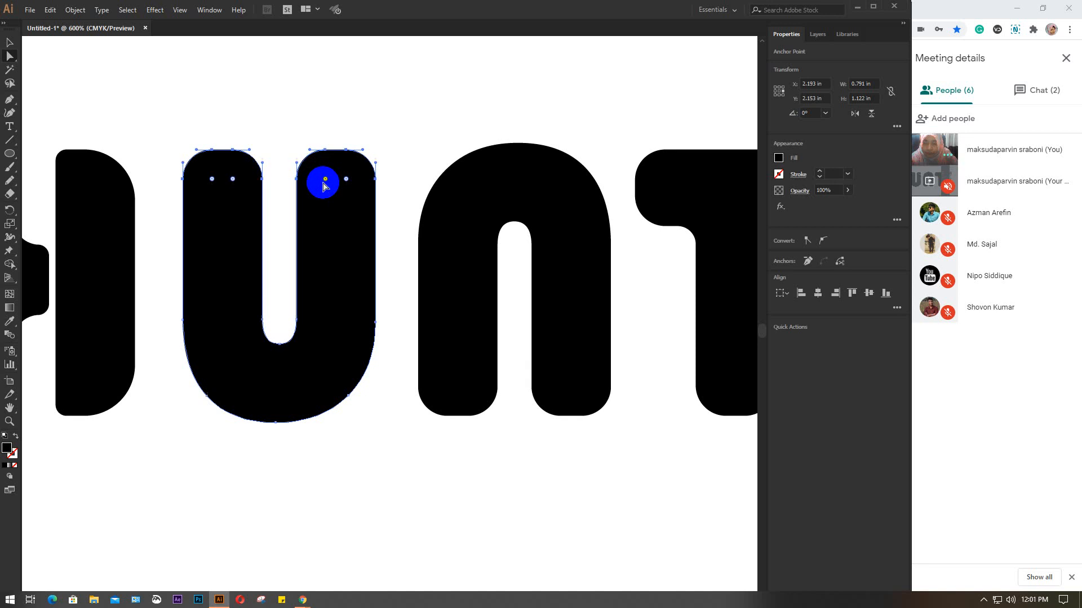
scroll(441, 486, "down", 1)
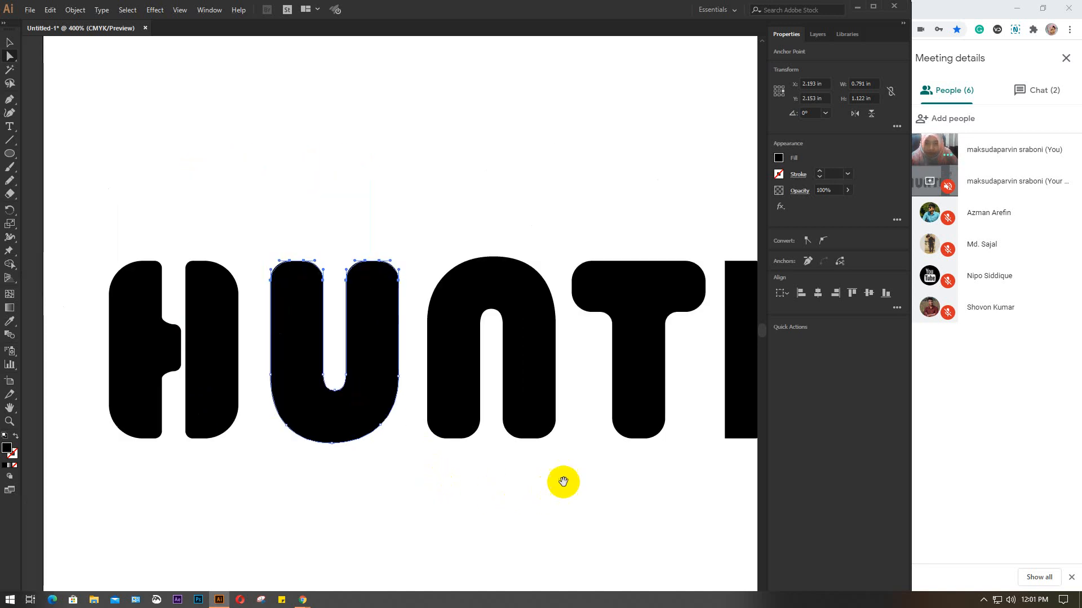
left_click_drag(562, 481, 386, 451)
left_click_drag(570, 461, 343, 451)
left_click(343, 321)
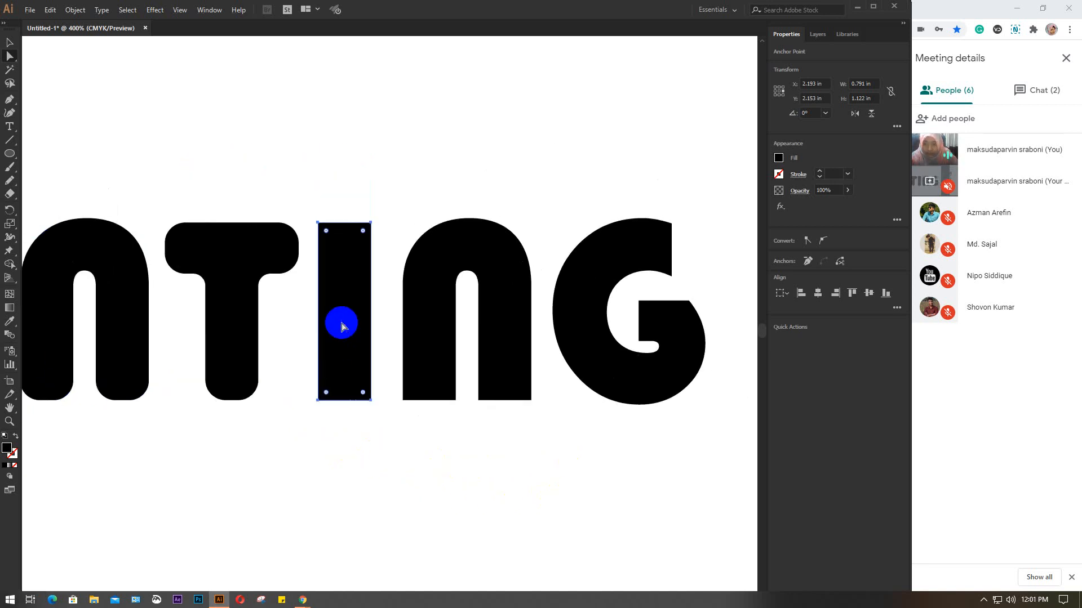
left_click(370, 332)
left_click(337, 246)
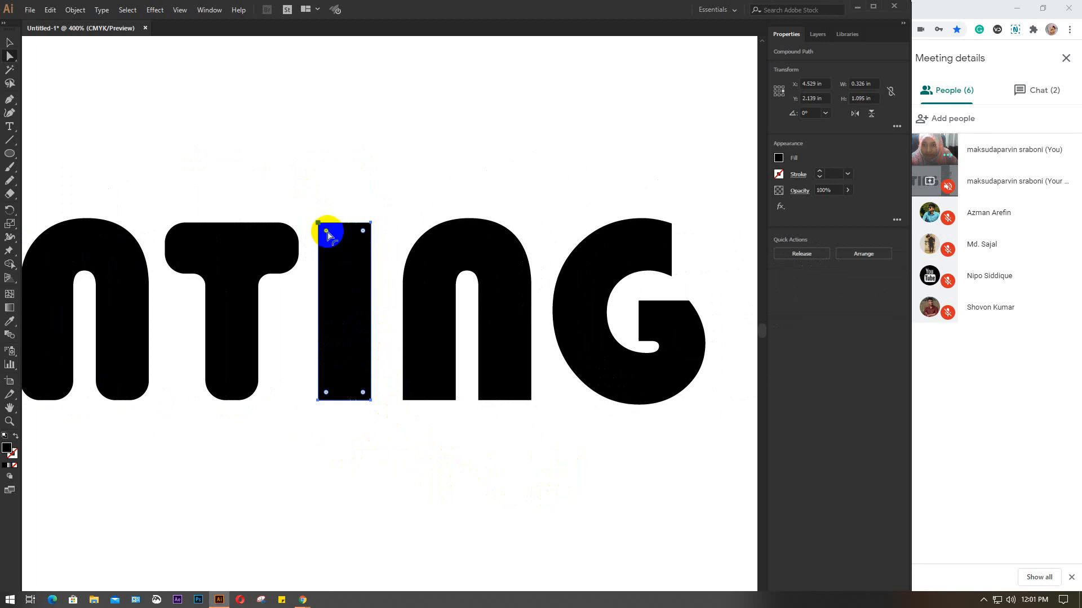
left_click_drag(326, 231, 330, 240)
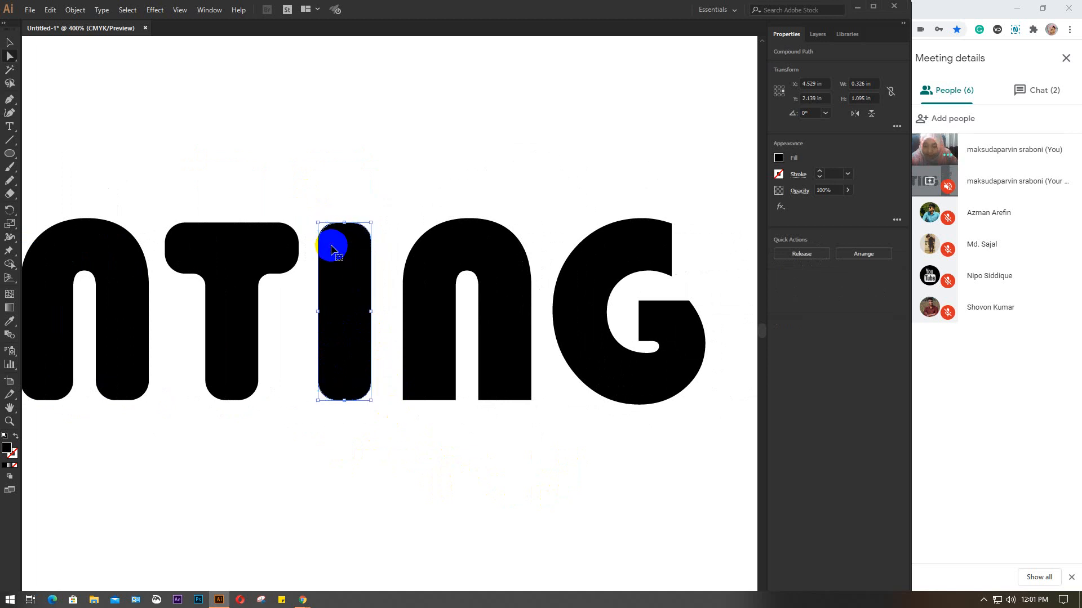
left_click_drag(332, 250, 366, 293)
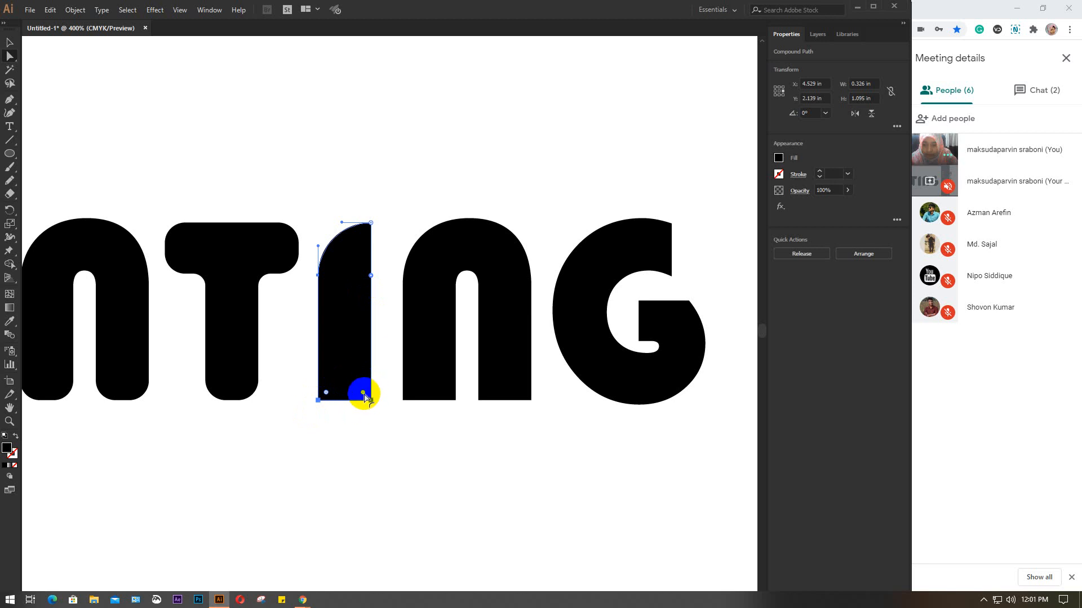
left_click_drag(363, 394, 314, 328)
- Fully round the outer corner of the second N's left foot and slightly round both corners of its right foot
left_click_drag(471, 354, 406, 323)
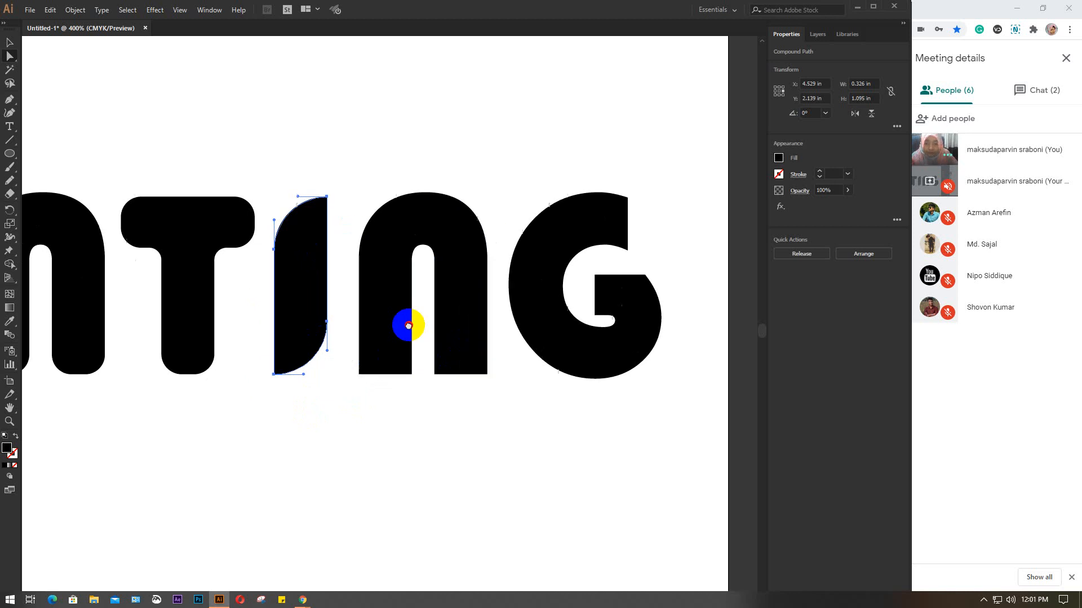
left_click(363, 348)
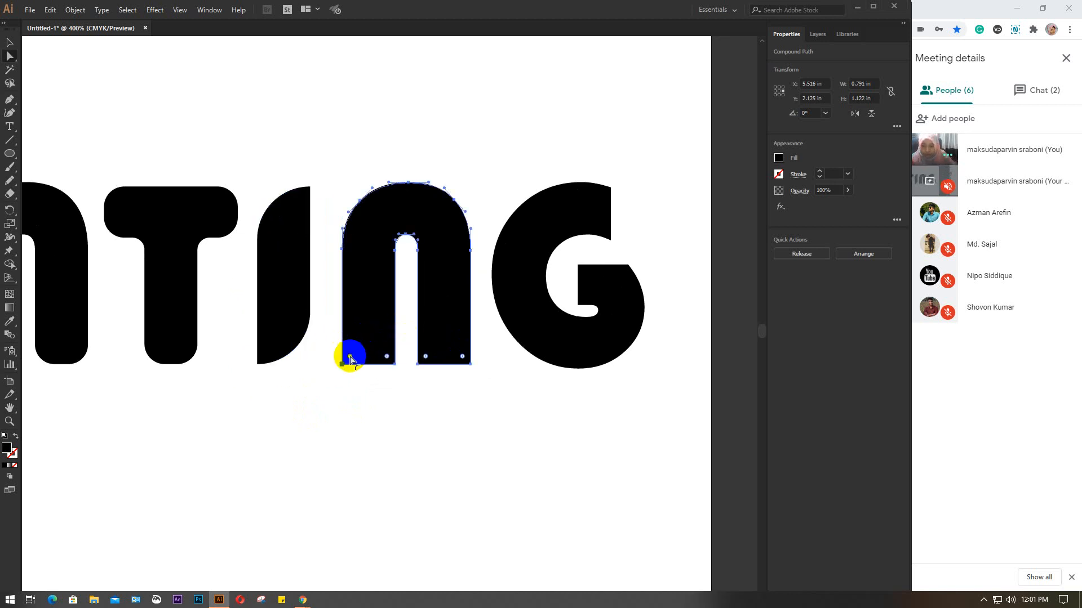
left_click_drag(350, 359, 374, 285)
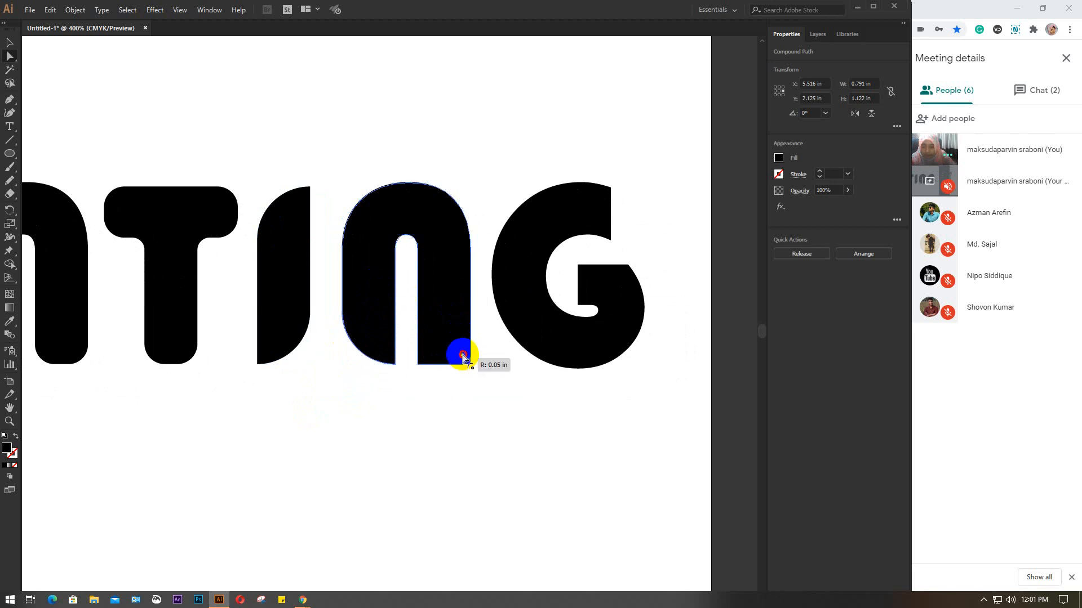
left_click_drag(456, 350, 429, 345)
left_click(480, 388)
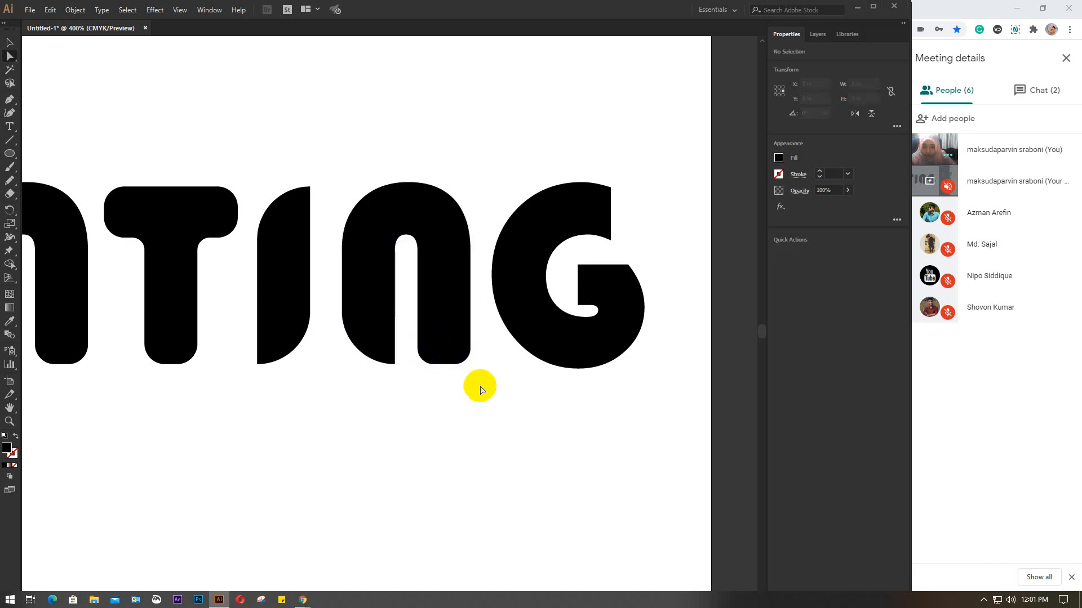
- Round the outer corner of the G's crossbar and the lower corner of its upper terminal
left_click_drag(560, 401, 426, 406)
left_click(439, 357)
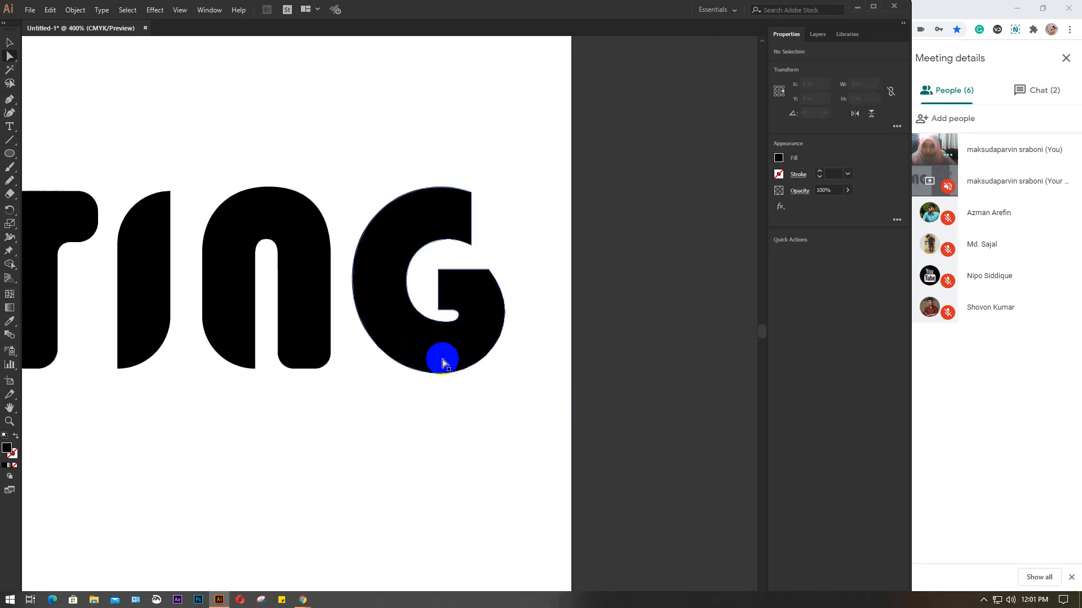
left_click(488, 272)
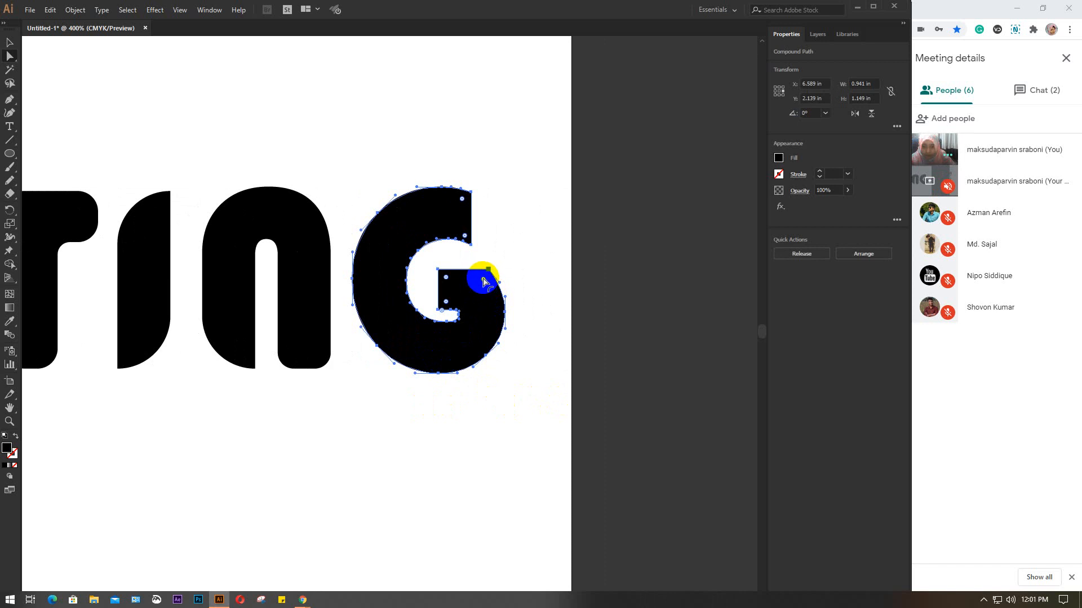
left_click_drag(484, 282, 457, 316)
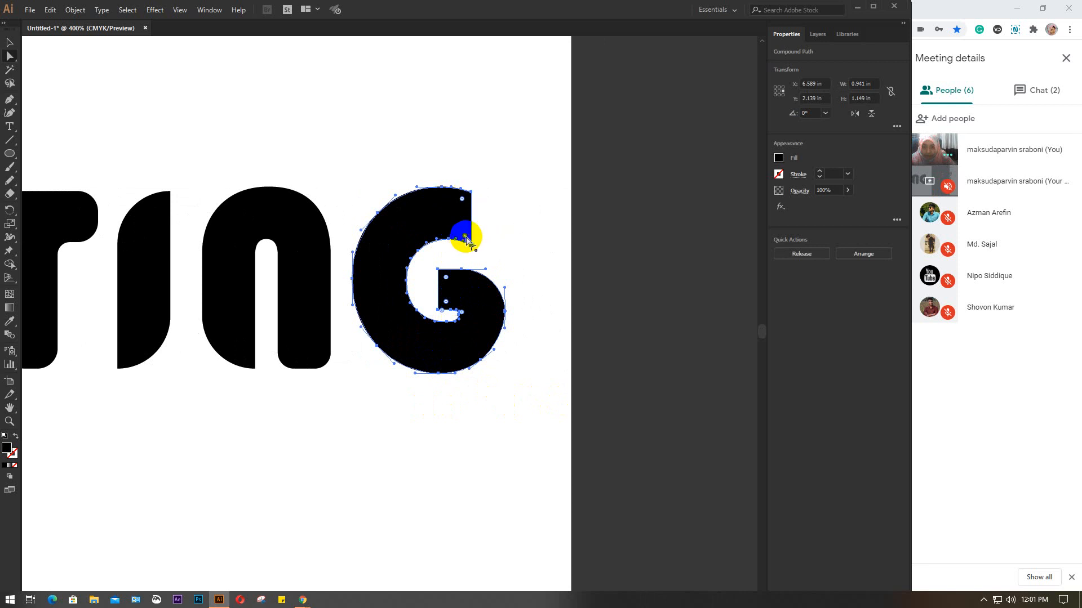
left_click_drag(467, 240, 449, 218)
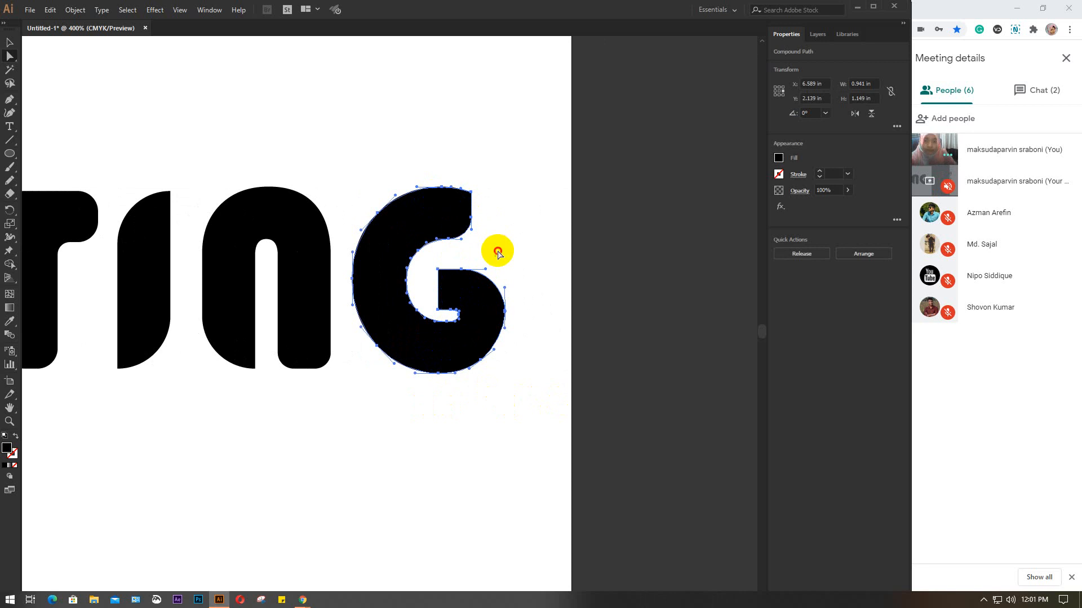
- Round the inner end of the G's crossbar into a curl
left_click(497, 252)
left_click(478, 277)
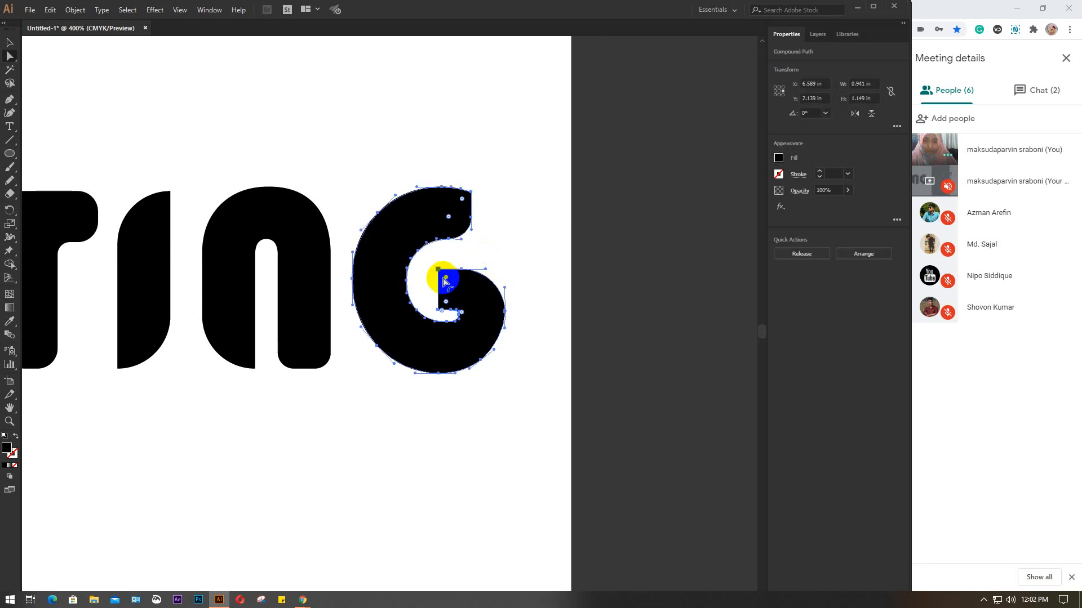
mouse_move(446, 279)
left_mouse_down()
mouse_move(473, 305)
mouse_move(457, 292)
left_mouse_up()
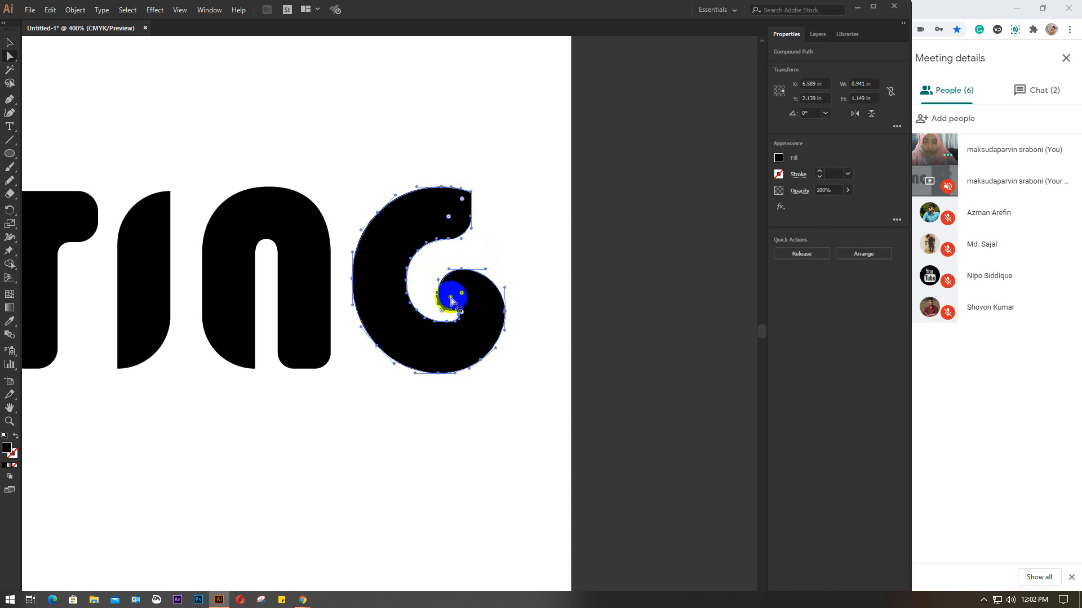
left_click(516, 232)
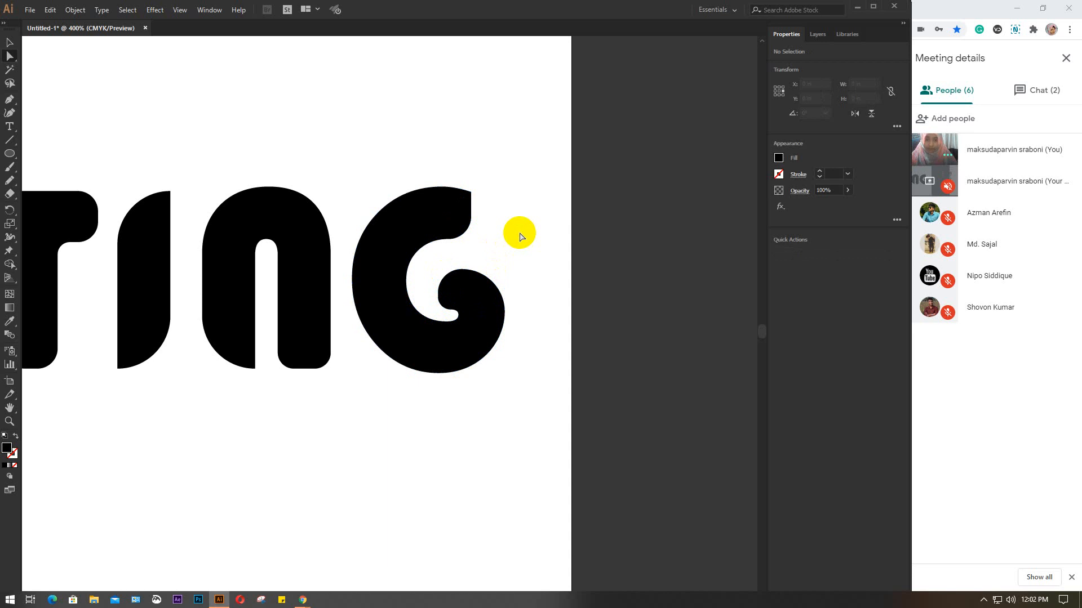
- Try to increase the rounding at the lower corner of the G's upper terminal
left_click(447, 215)
left_click(448, 217)
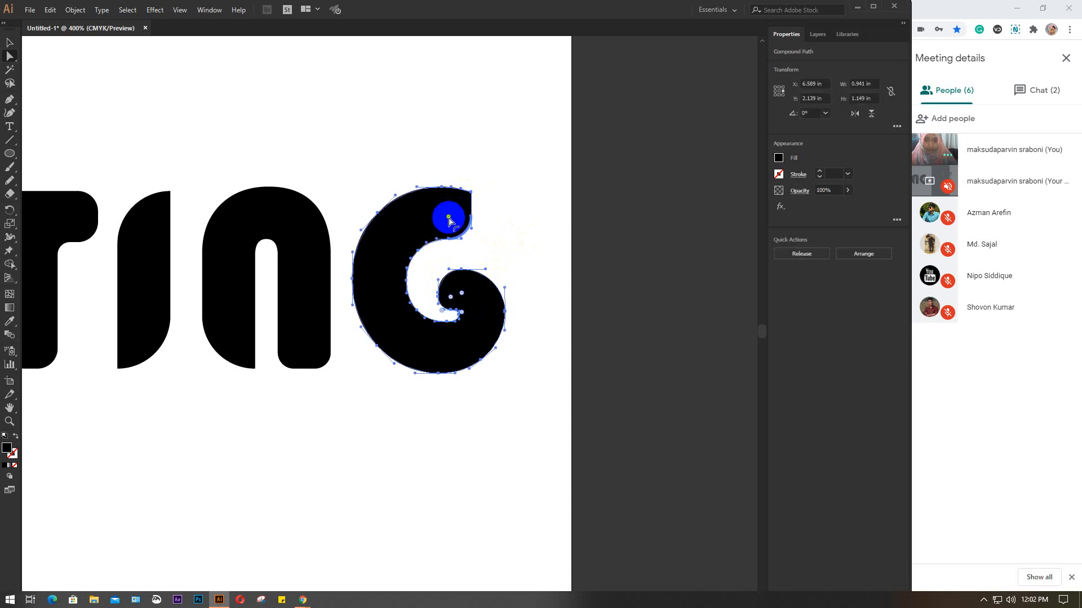
left_click_drag(449, 217, 440, 212)
left_click(496, 216)
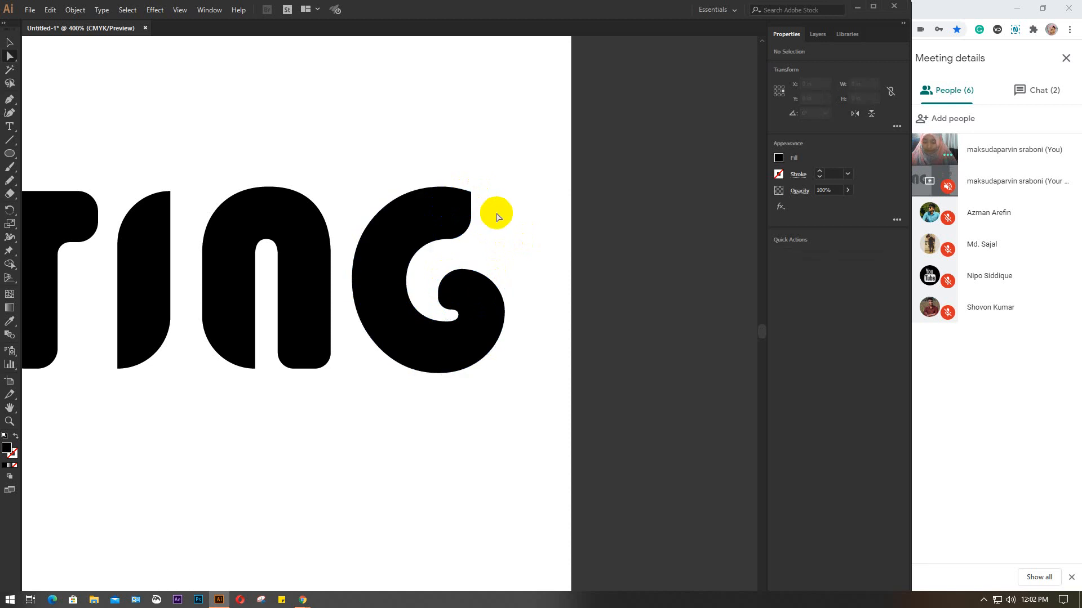
- Place the deer-head crosshair image from the Desktop folder below the HUNTING lettering and embed it
scroll(496, 216, "down", 1)
scroll(498, 218, "down", 1)
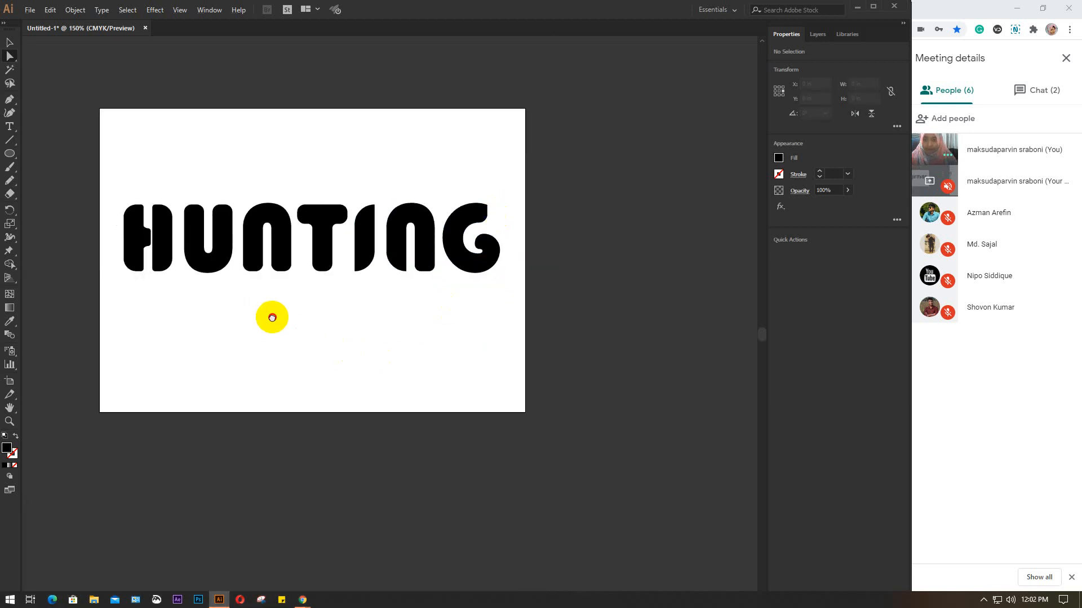
left_click_drag(270, 316, 385, 345)
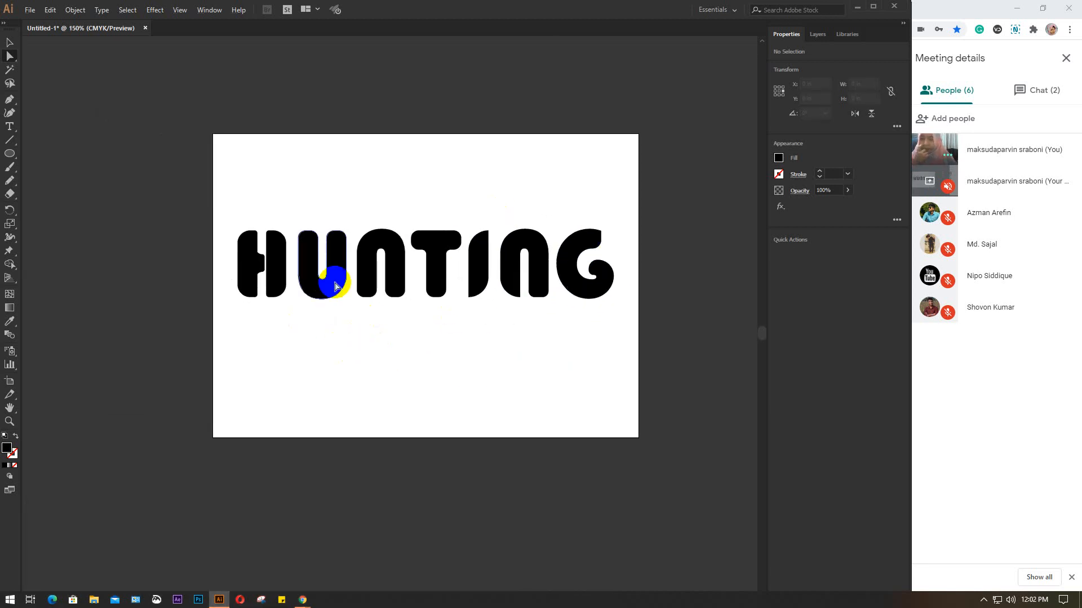
left_click(9, 42)
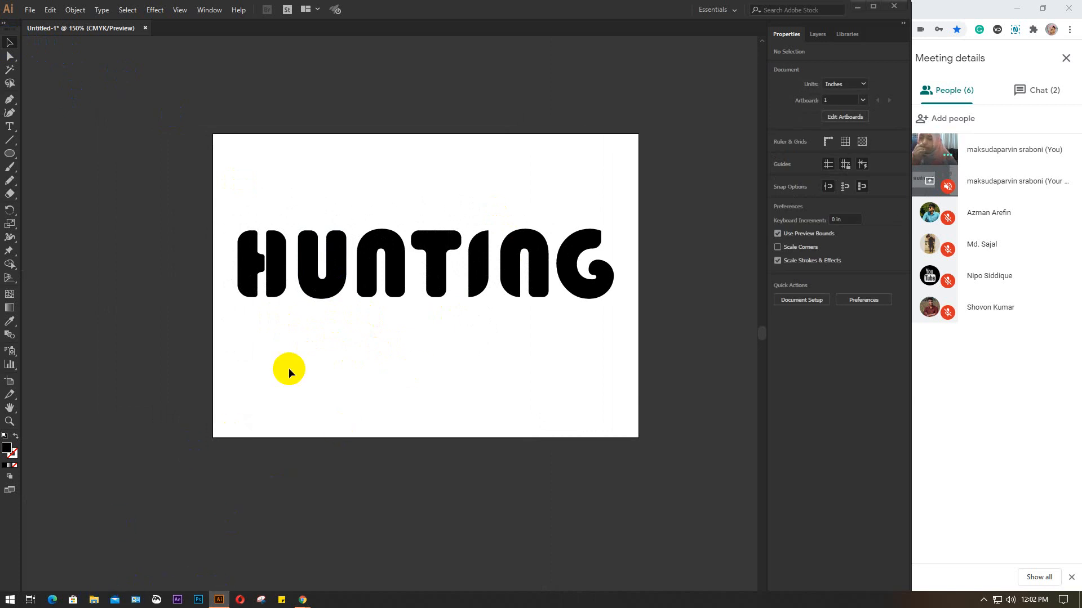
key("super+e")
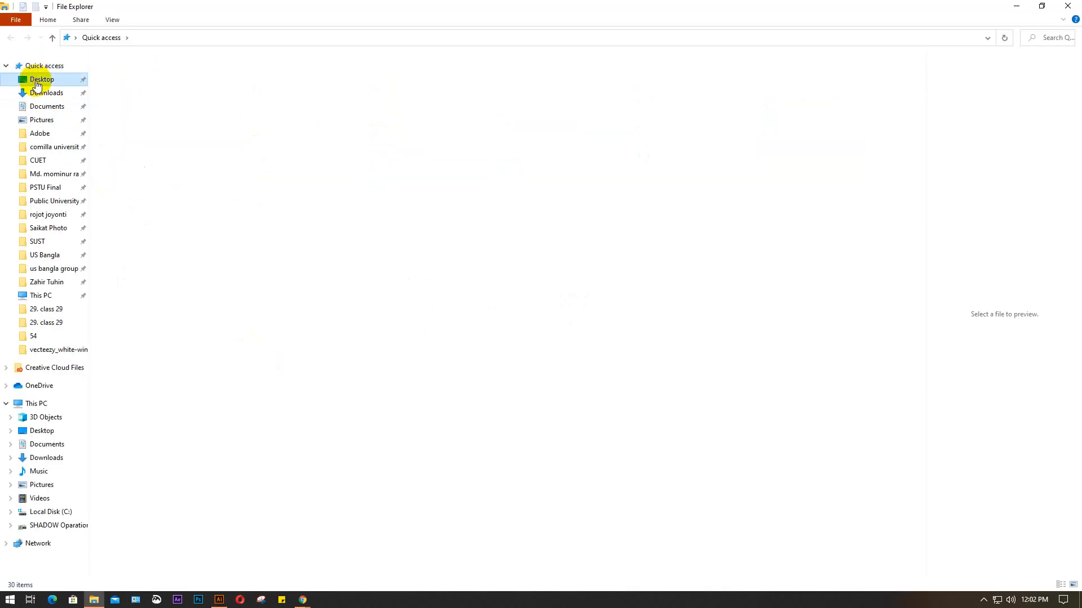
left_click(36, 82)
left_click(341, 99)
left_click_drag(341, 99, 371, 455)
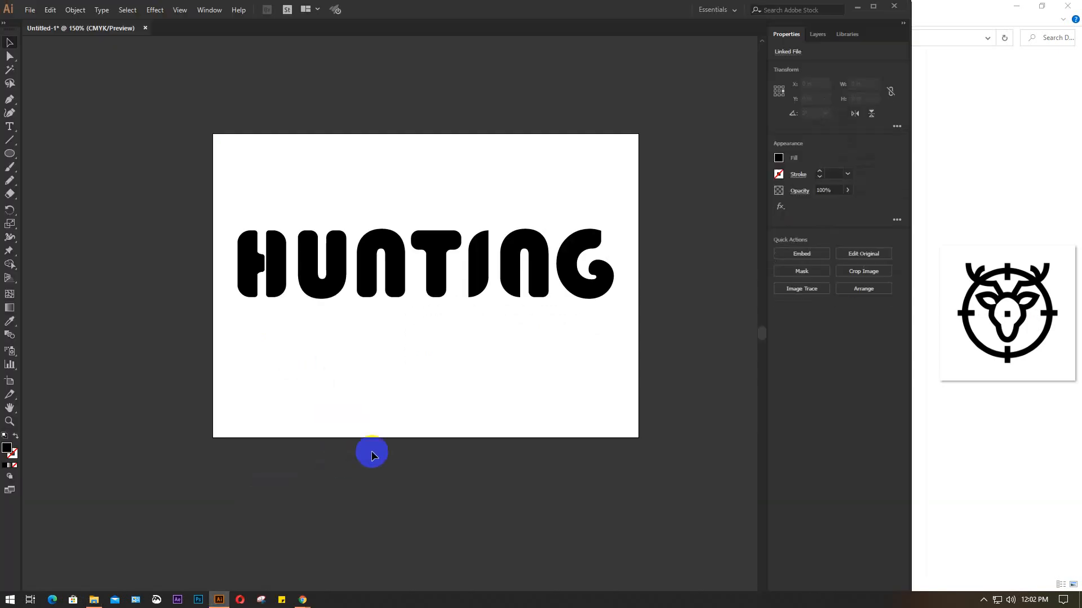
left_click(801, 253)
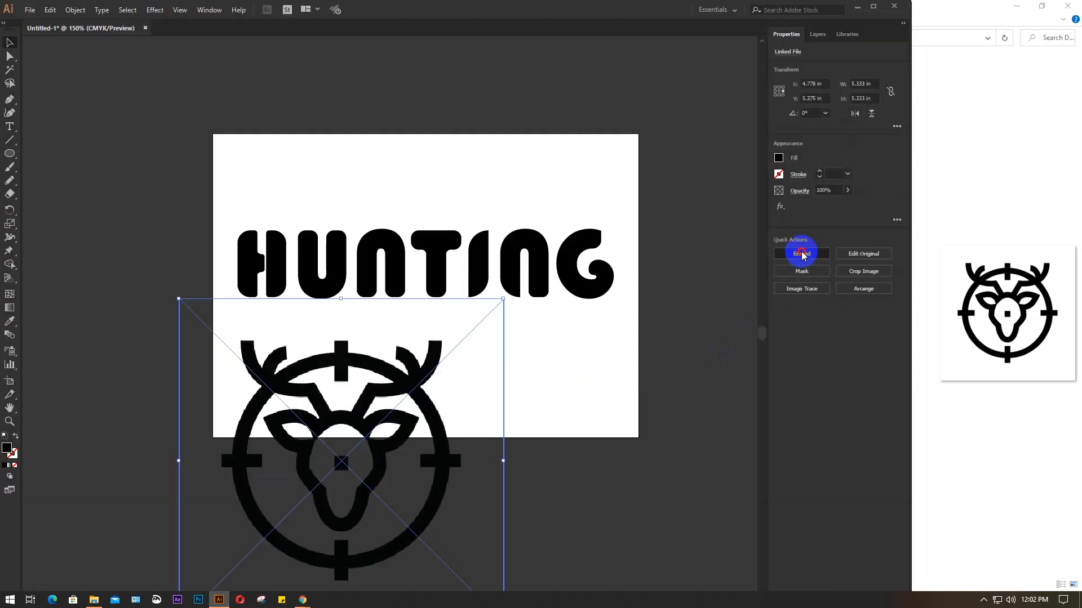
- Move the deer image clear of the lettering, trace it with the Black and White Logo preset and expand the tracing
left_click_drag(663, 440, 514, 290)
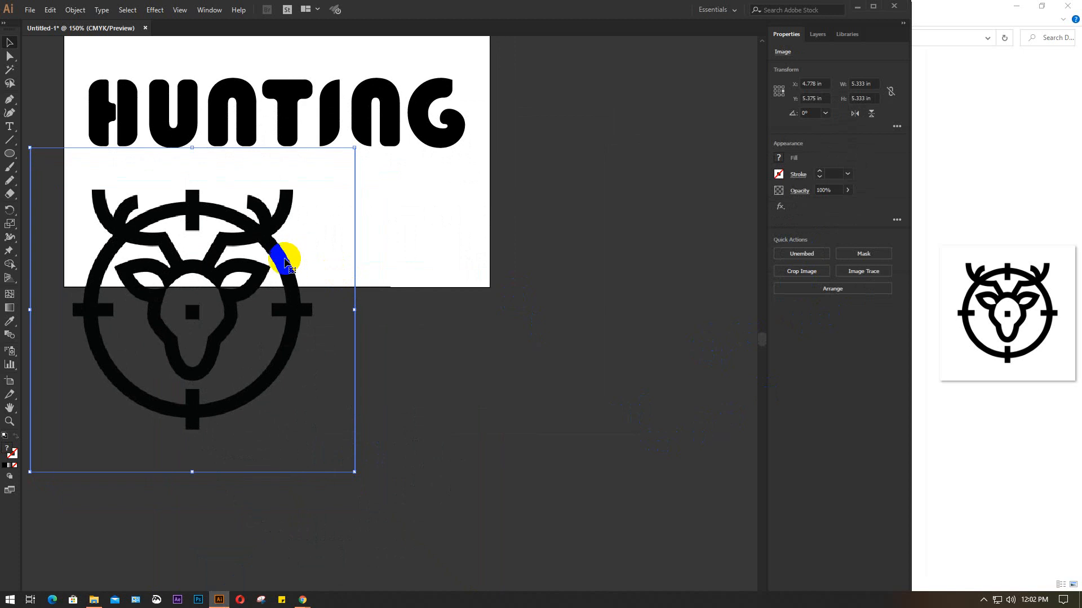
mouse_move(286, 260)
left_mouse_down()
mouse_move(558, 299)
mouse_move(616, 251)
left_mouse_up()
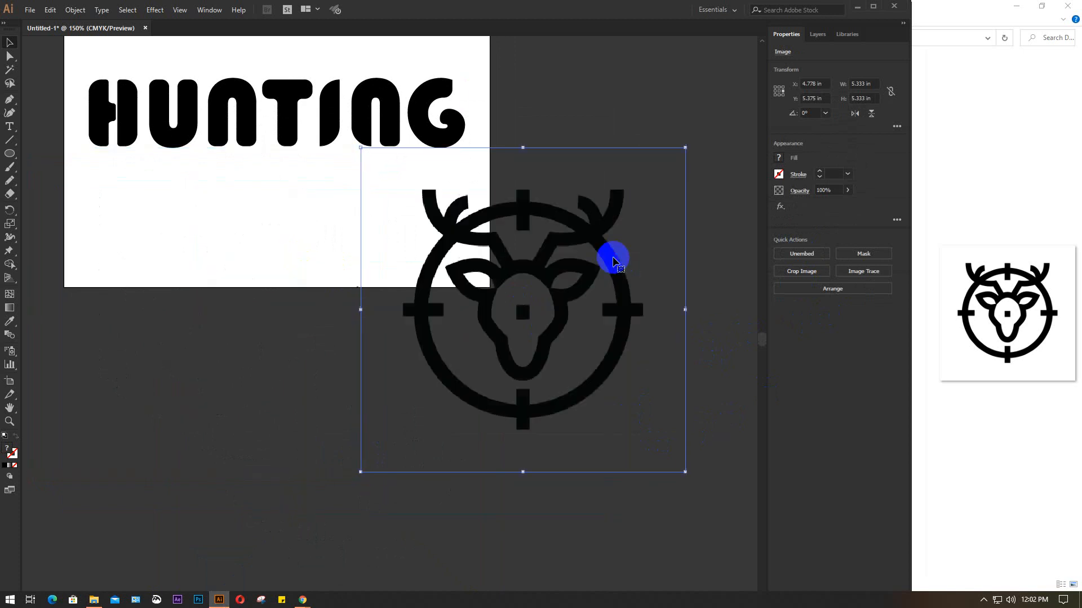
left_click(871, 274)
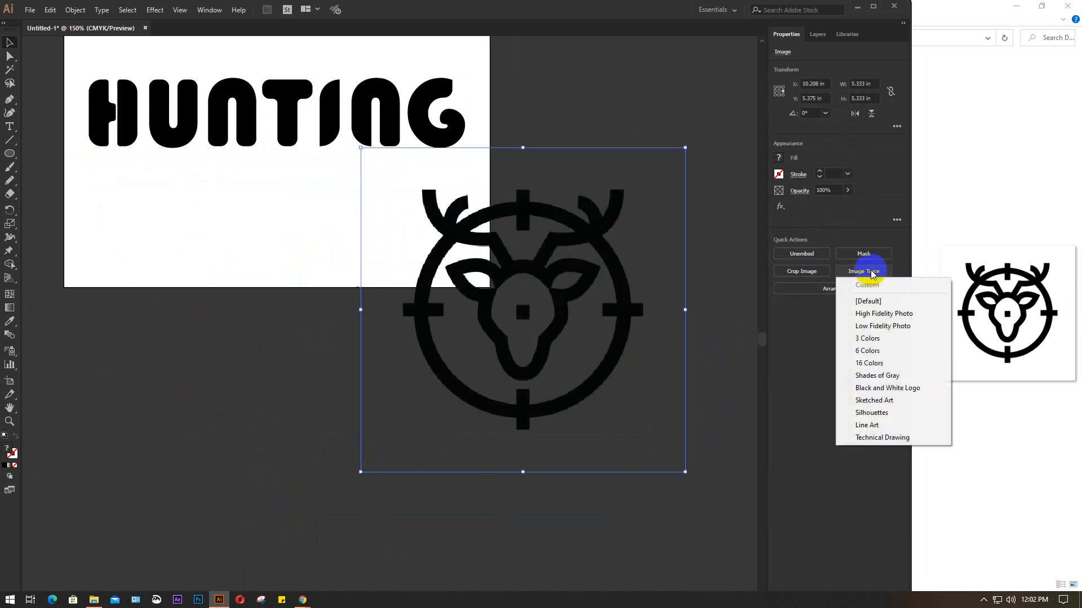
left_click(866, 389)
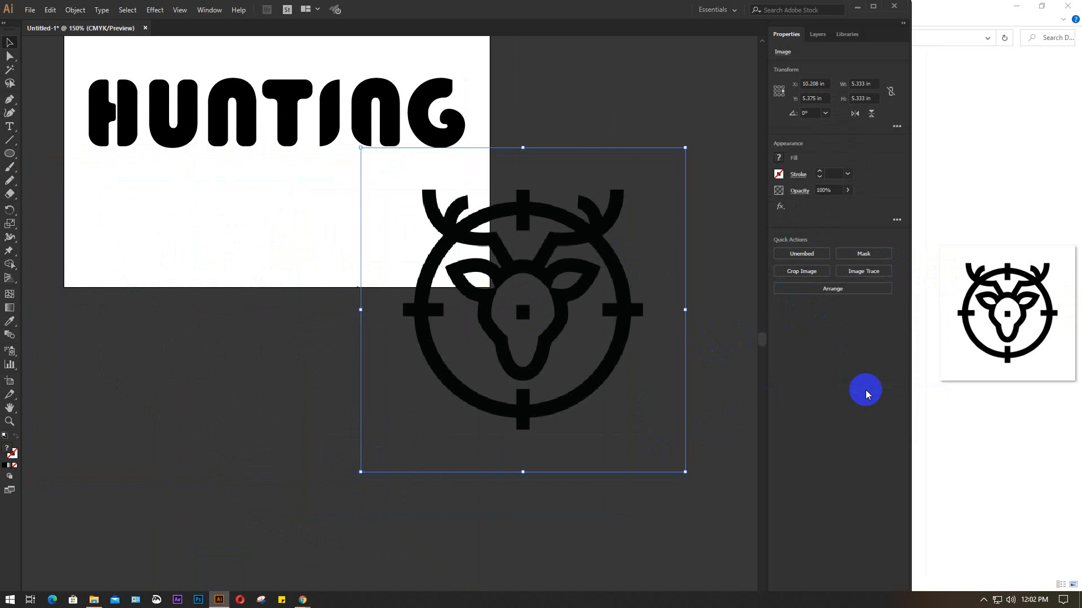
mouse_move(620, 265)
left_mouse_down()
mouse_move(613, 256)
mouse_move(568, 342)
left_mouse_up()
left_click(805, 296)
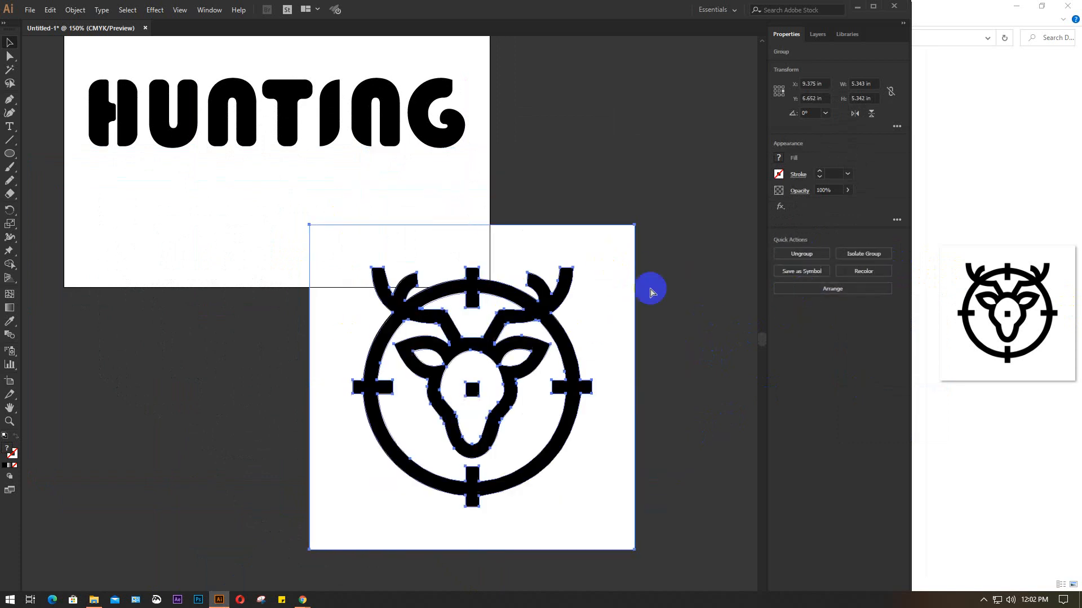
- Ungroup the traced deer artwork and delete the outer white background
key("ctrl+shift+g")
left_click(669, 282)
left_click(622, 272)
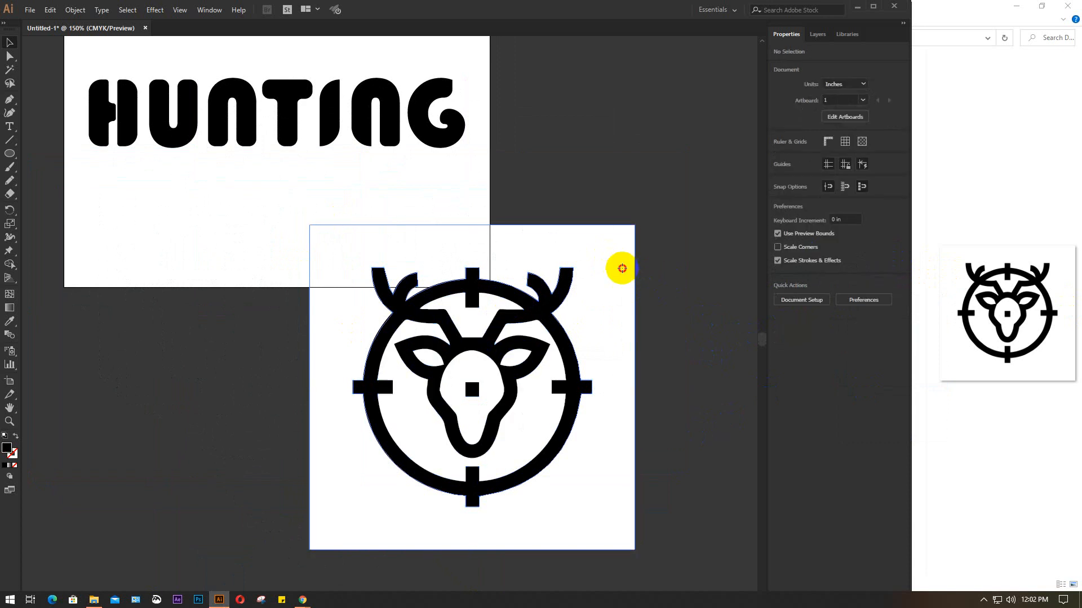
key("Delete")
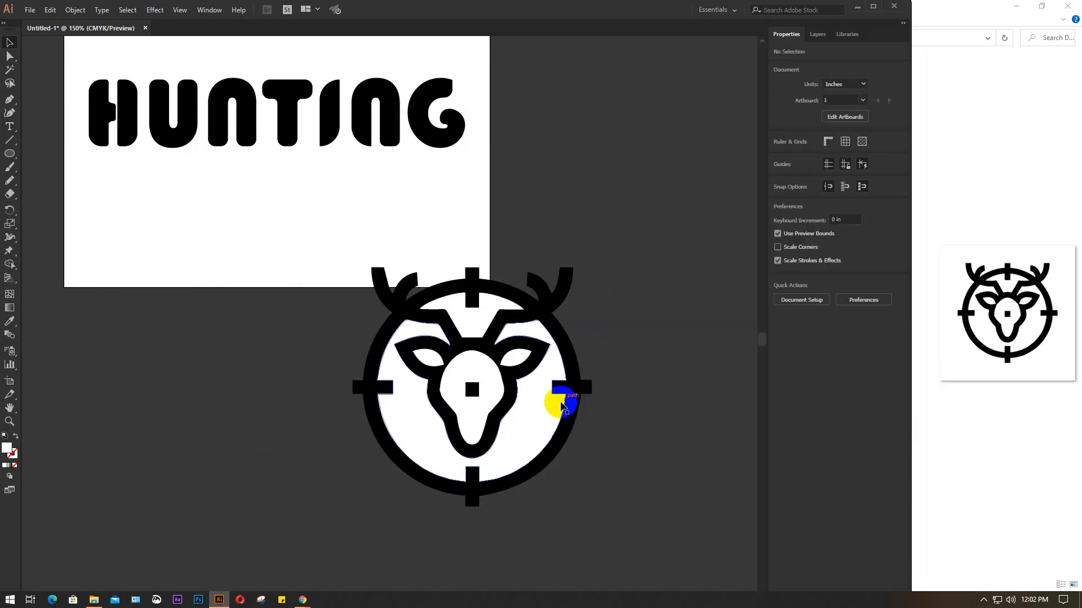
- Delete the remaining white shapes inside the traced deer crosshair: the circle background, forehead, face and both ear fills
left_click(542, 409)
key("Delete")
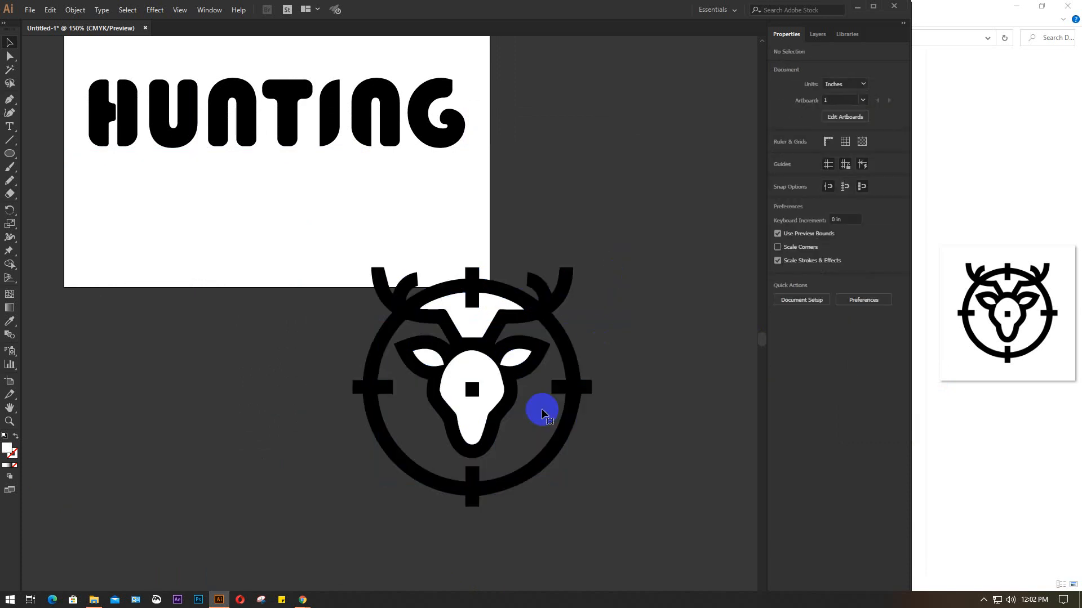
left_click(471, 339)
key("Delete")
left_click(460, 383)
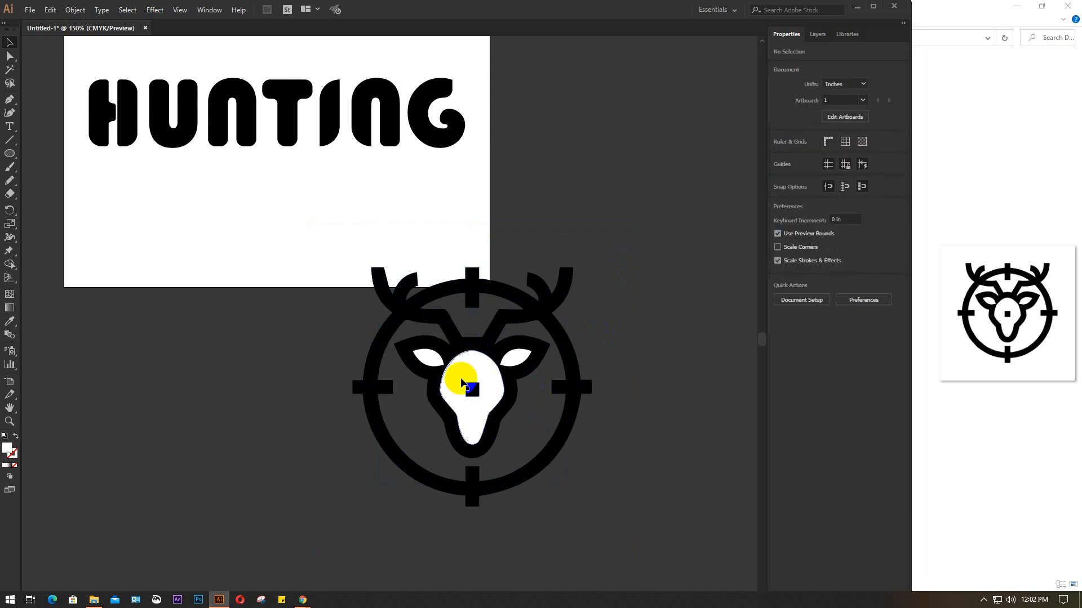
key("Delete")
left_click(430, 359)
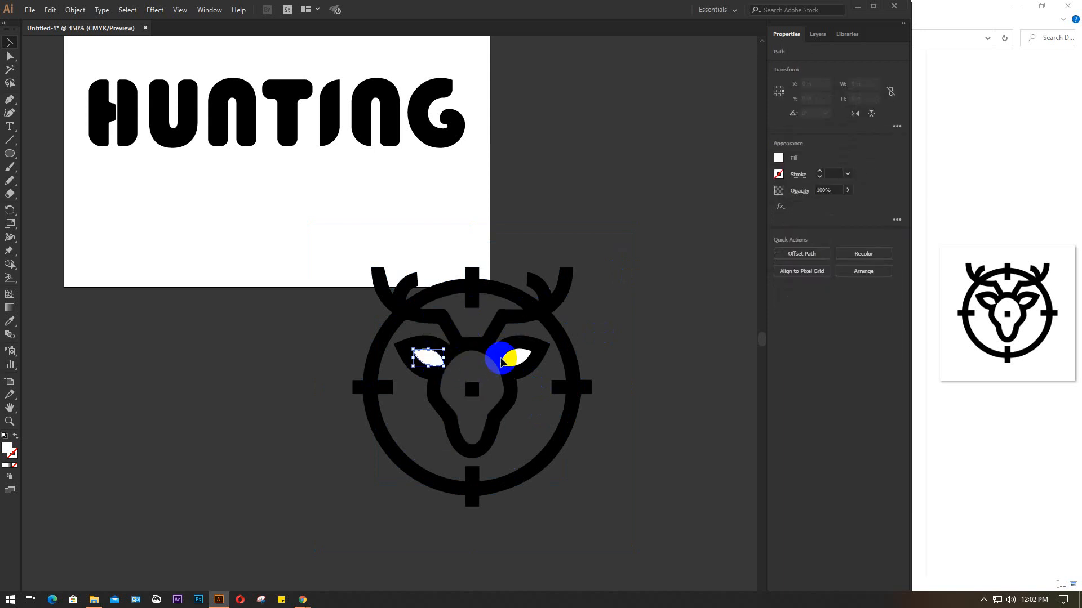
key("Delete")
left_click(519, 359)
key("Delete")
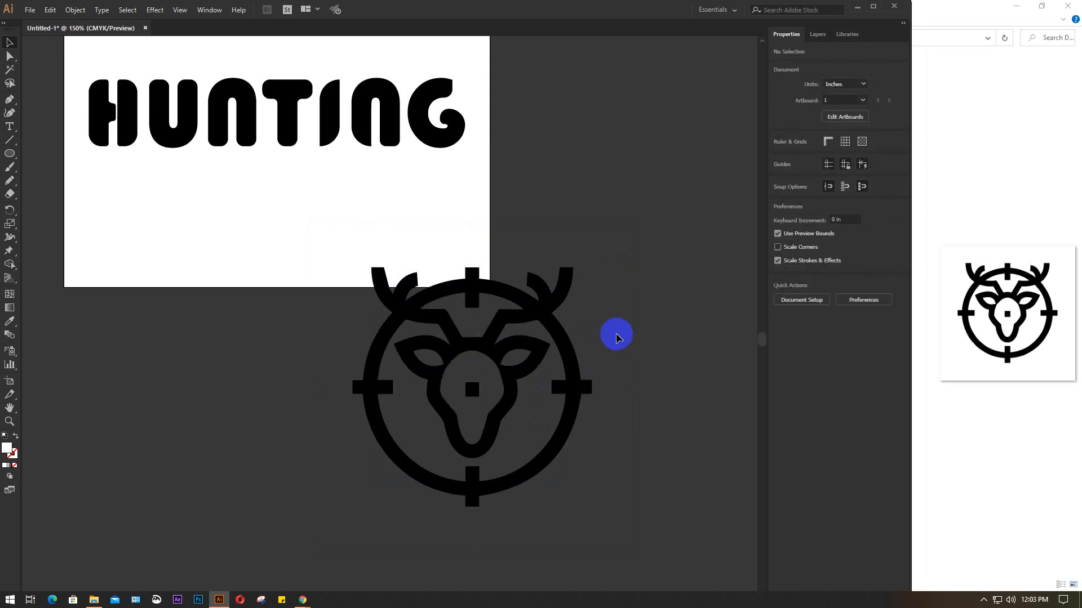
- Delete the small black square at the centre of the deer's face
left_click(387, 289)
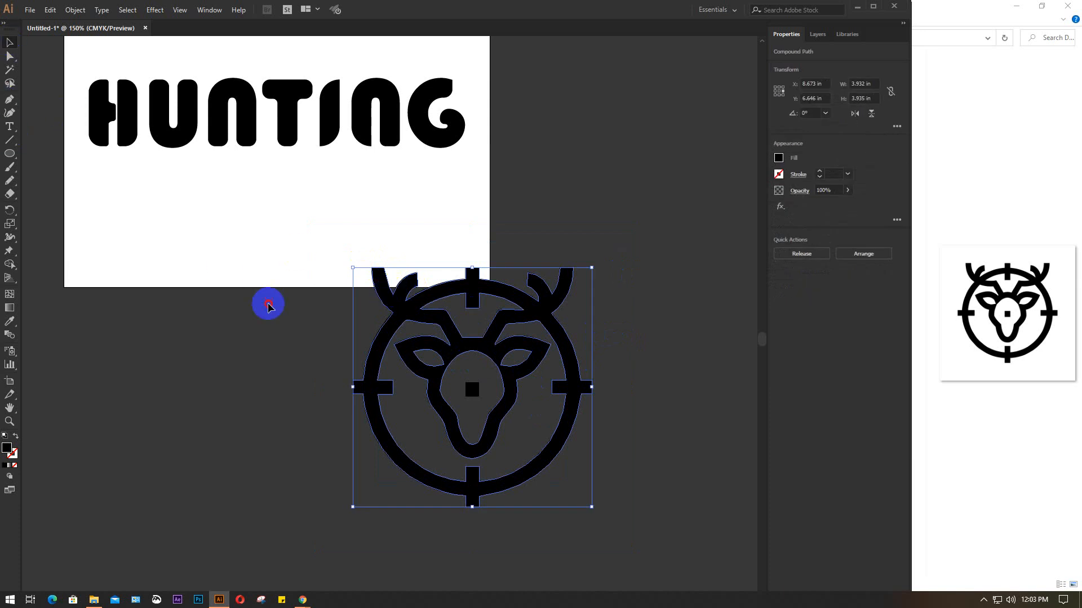
left_click(268, 306)
left_click(472, 390)
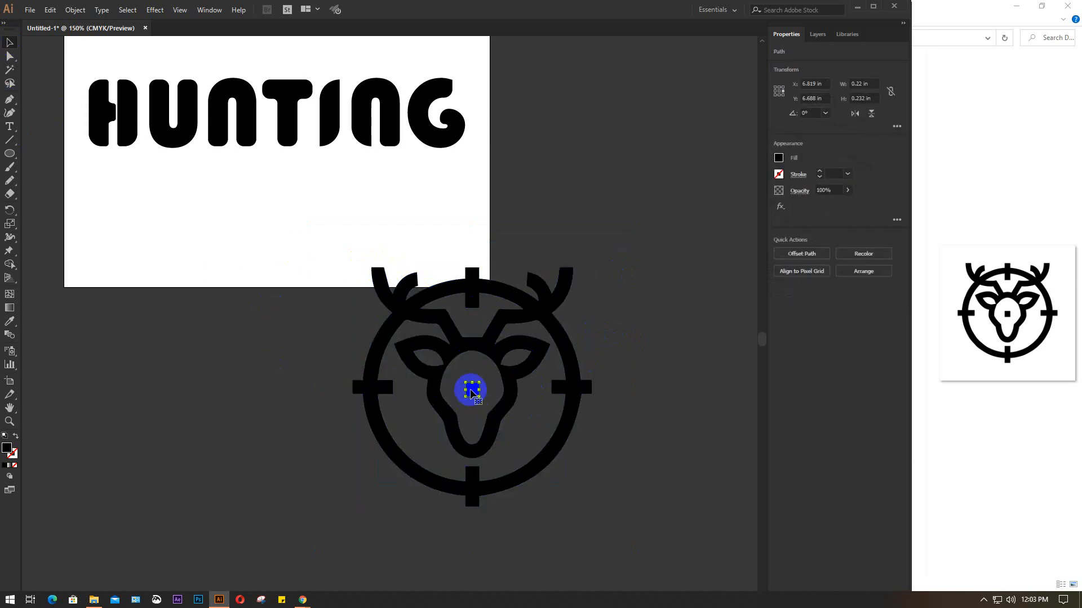
key("Delete")
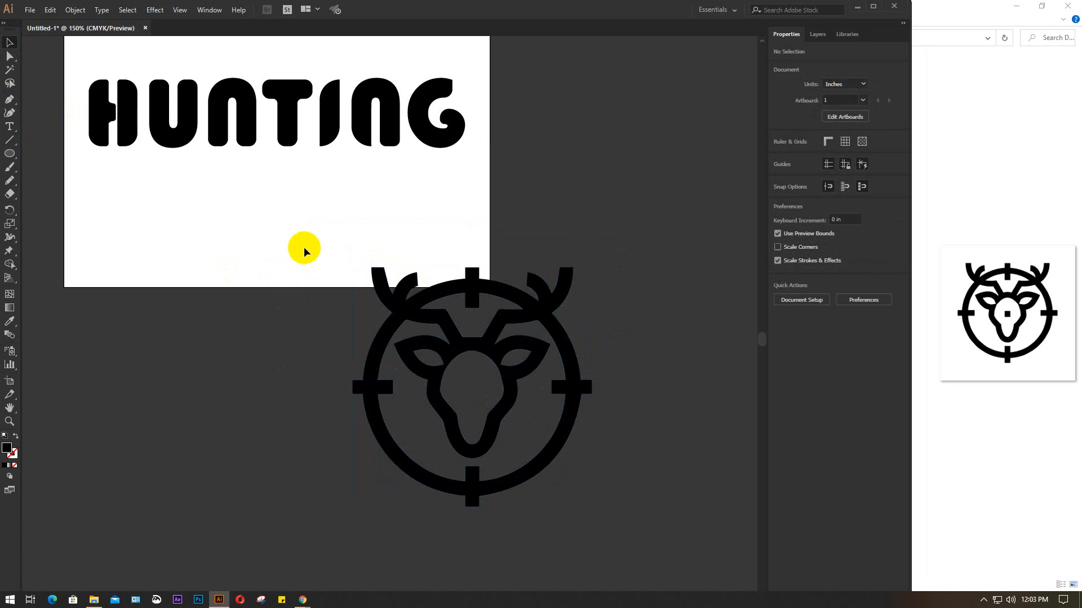
- Scale the deer crosshair icon down proportionally to about 2.32 in wide and move it below the HUNTING lettering
left_click(374, 275)
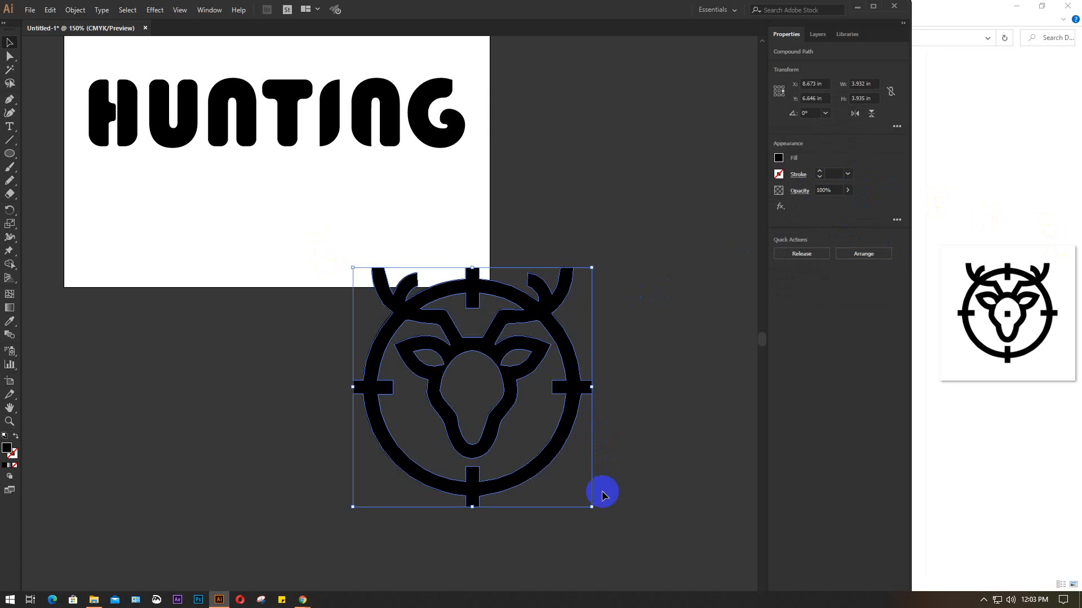
left_click_drag(590, 506, 543, 457)
left_click_drag(496, 396, 468, 289)
- Round all the corners of the deer crosshair icon together using its live corner controls
scroll(304, 233, "up", 2)
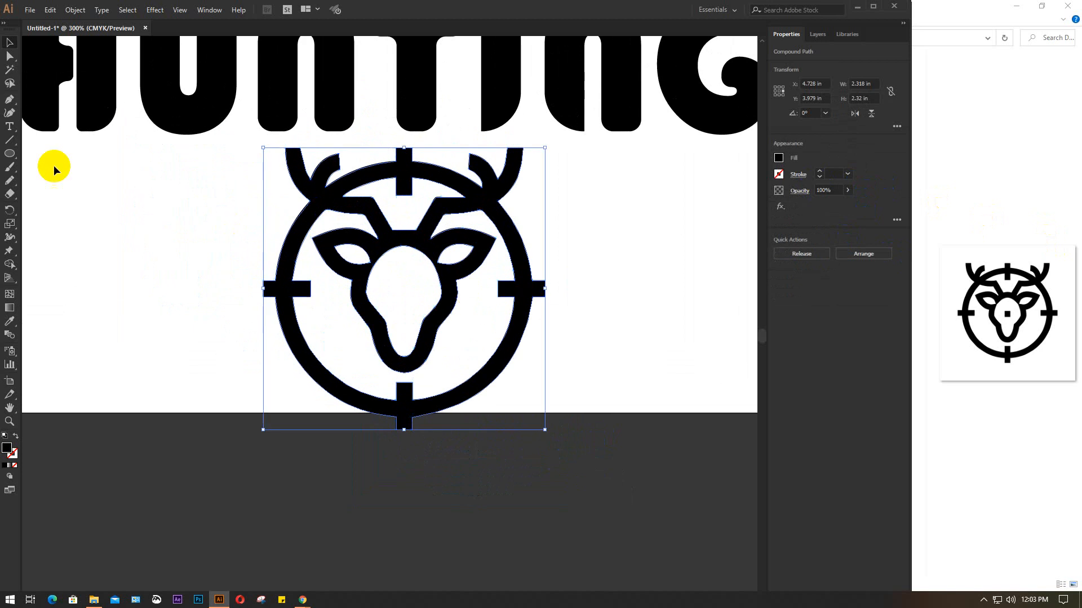
left_click(8, 56)
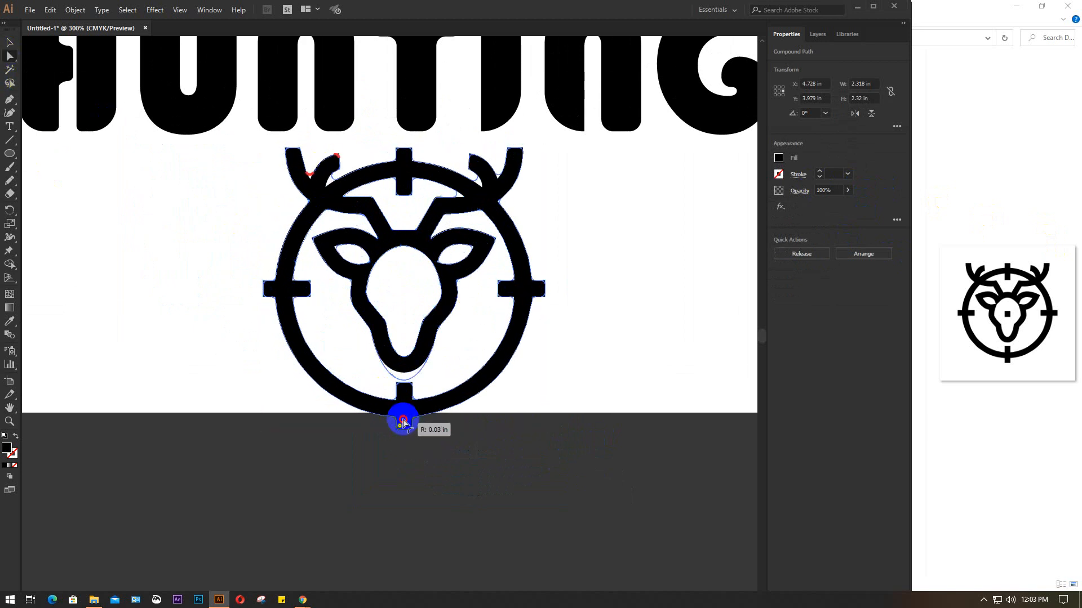
left_click_drag(403, 423, 405, 393)
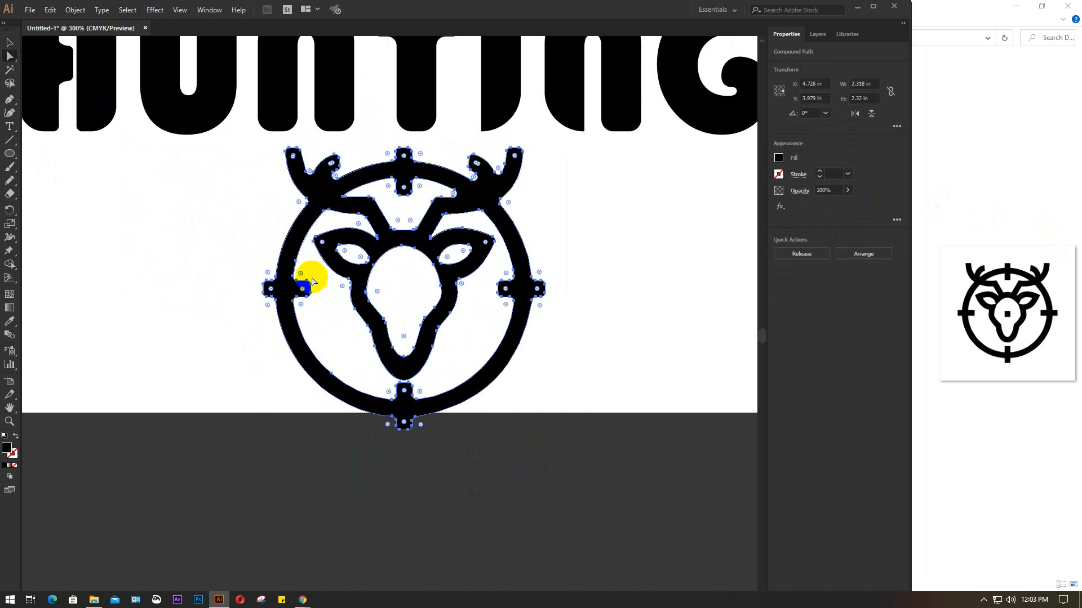
left_click(9, 43)
left_click(191, 318)
- Move the deer crosshair icon from below the HUNTING lettering to just above its middle
left_click(379, 234)
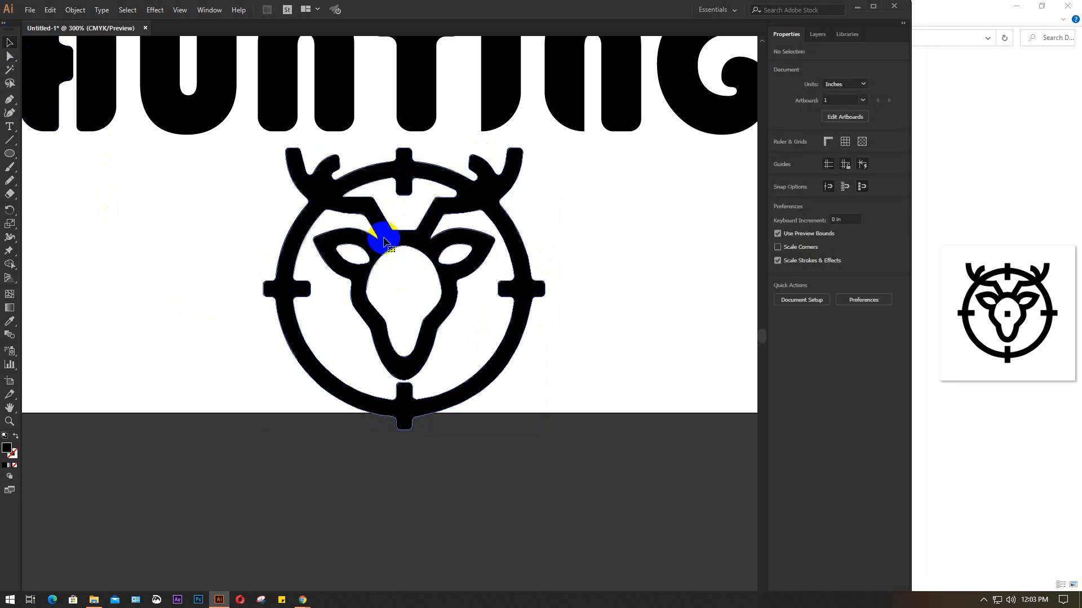
key("ctrl+minus")
left_click_drag(430, 236, 442, 290)
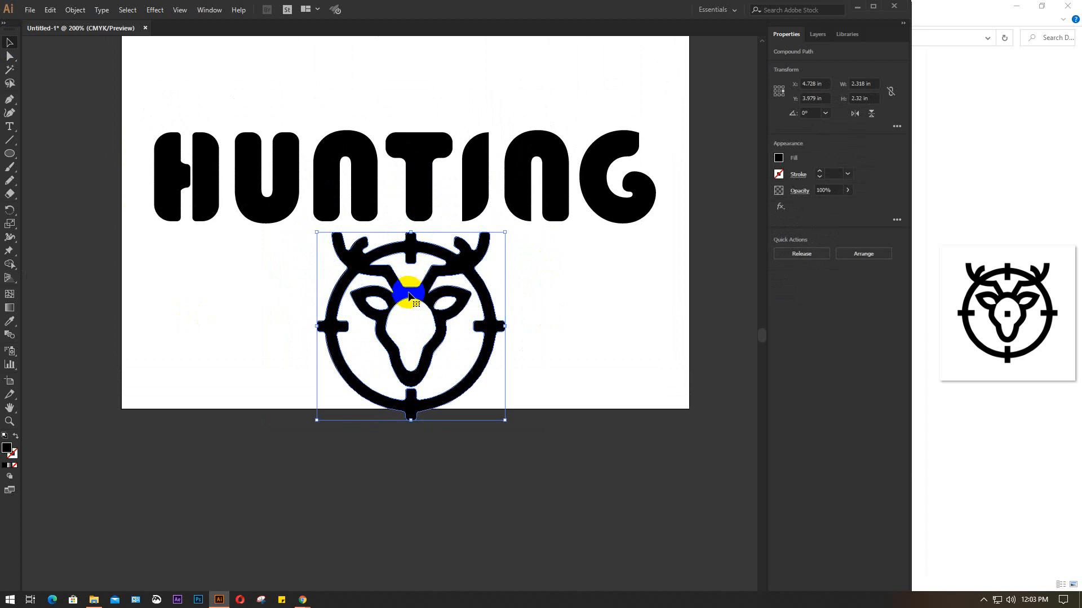
left_click_drag(409, 292, 321, 115)
left_click_drag(333, 159, 384, 345)
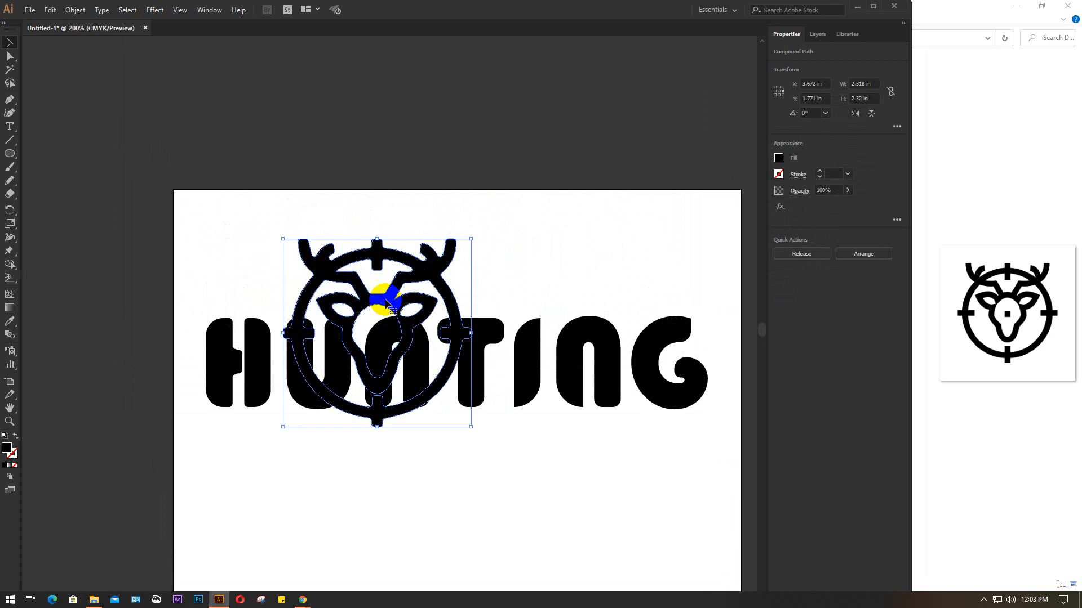
left_click_drag(383, 300, 475, 179)
left_click_drag(472, 308, 362, 297)
- Group the HUNTING letters and align the group and the deer icon to each other by their horizontal centres
left_click(371, 355)
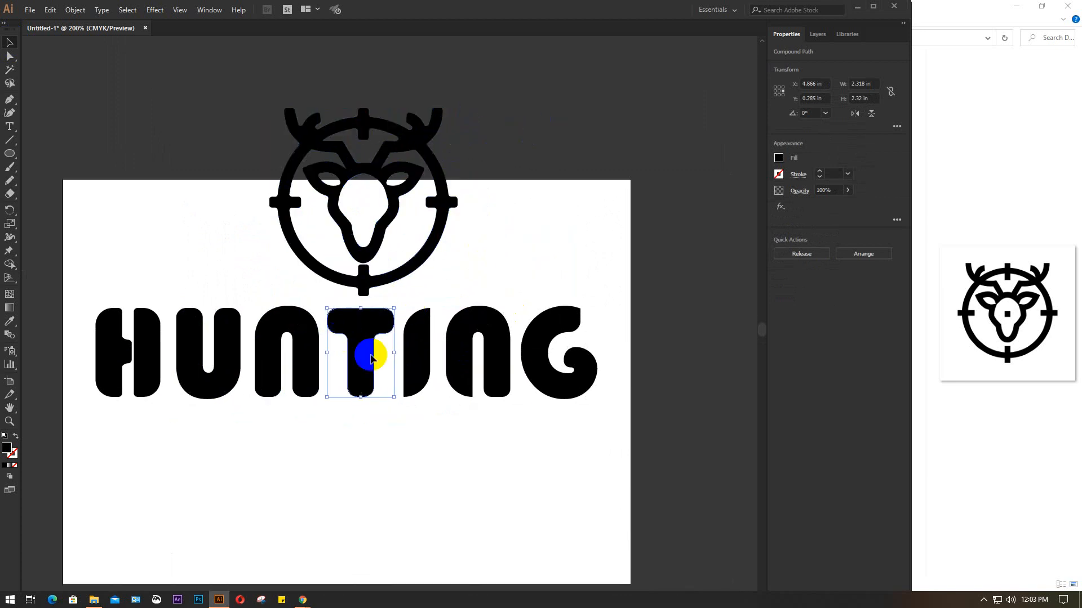
left_click(593, 465)
left_click_drag(596, 463, 69, 330)
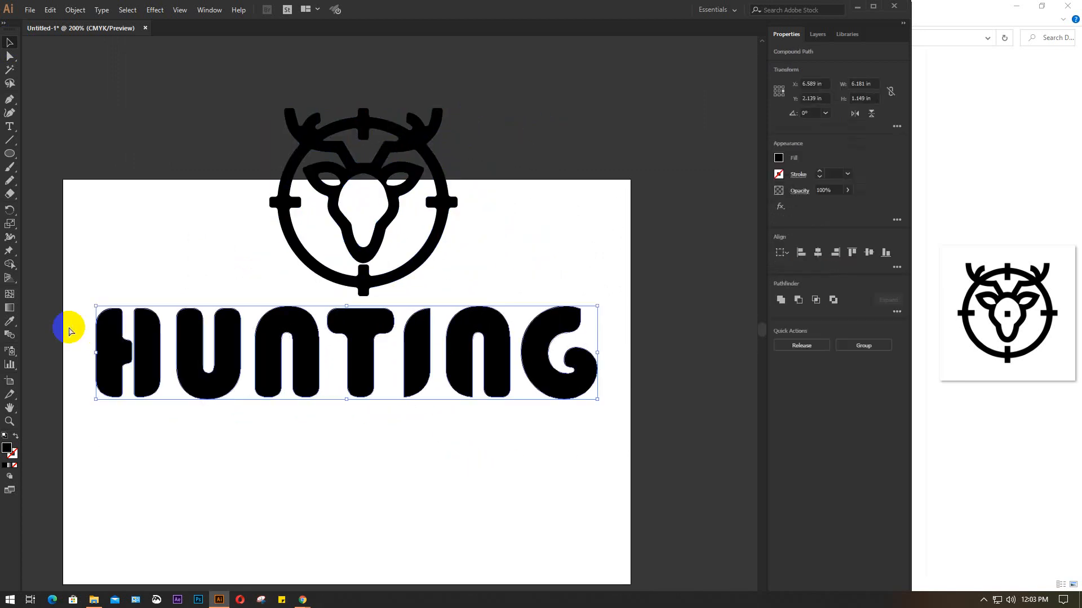
key("ctrl+g")
left_click_drag(315, 463, 399, 176)
left_click(817, 257)
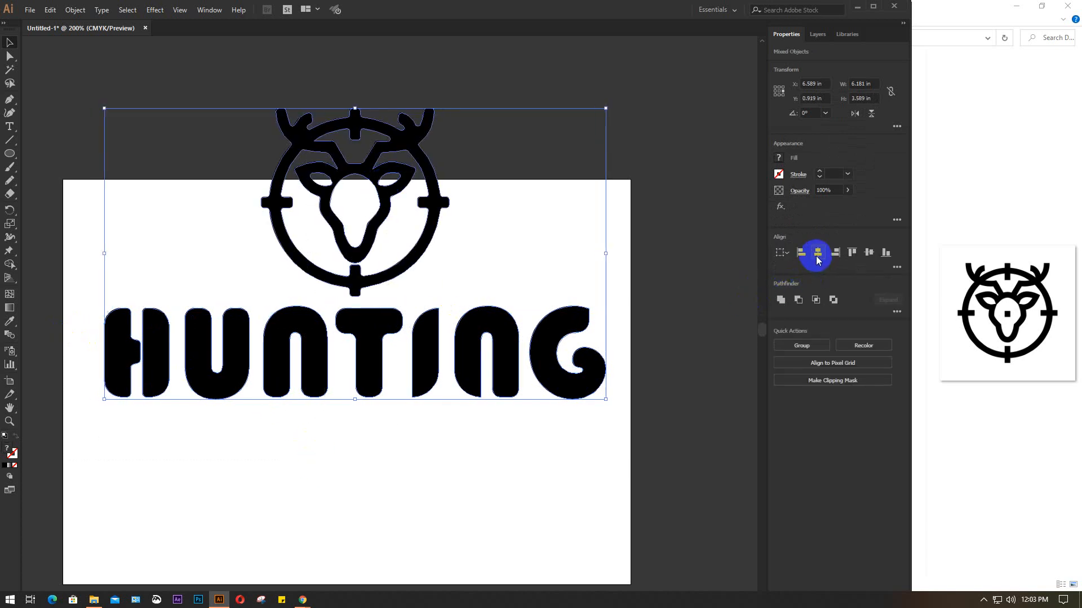
left_click(343, 470)
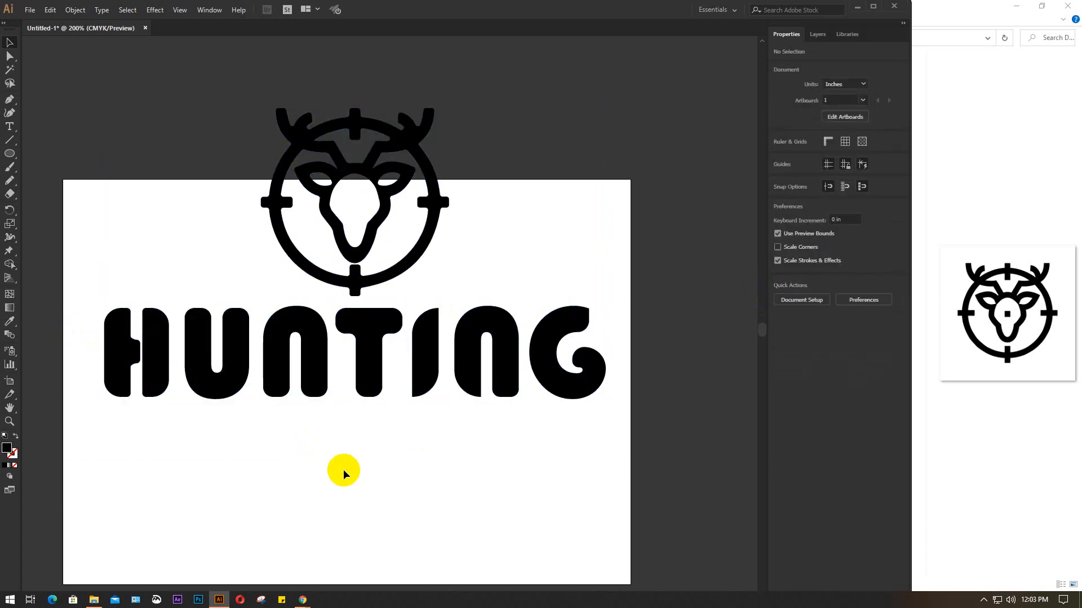
- Move the deer icon and HUNTING lettering together down fully onto the artboard, and ungroup the letters
left_click_drag(343, 470, 373, 400)
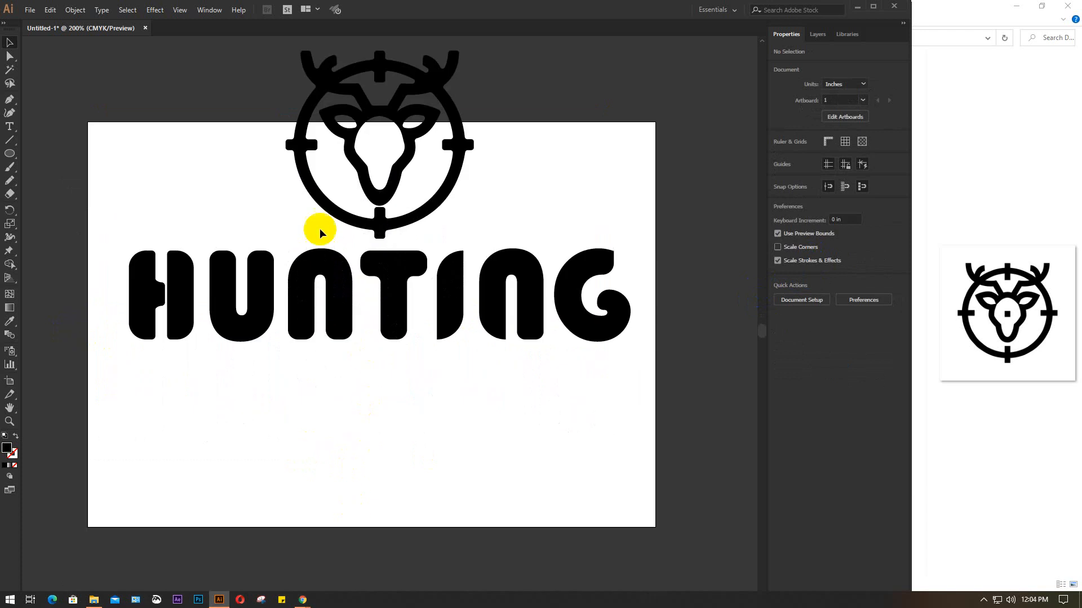
left_click_drag(227, 117, 568, 407)
left_click_drag(388, 275, 370, 361)
left_click(387, 445)
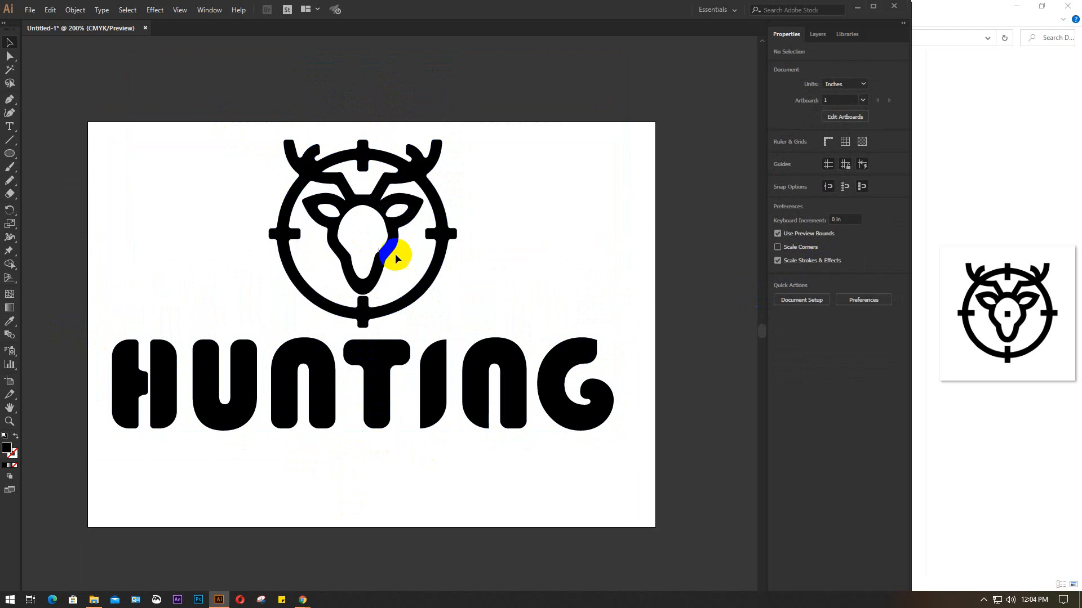
left_click(235, 396)
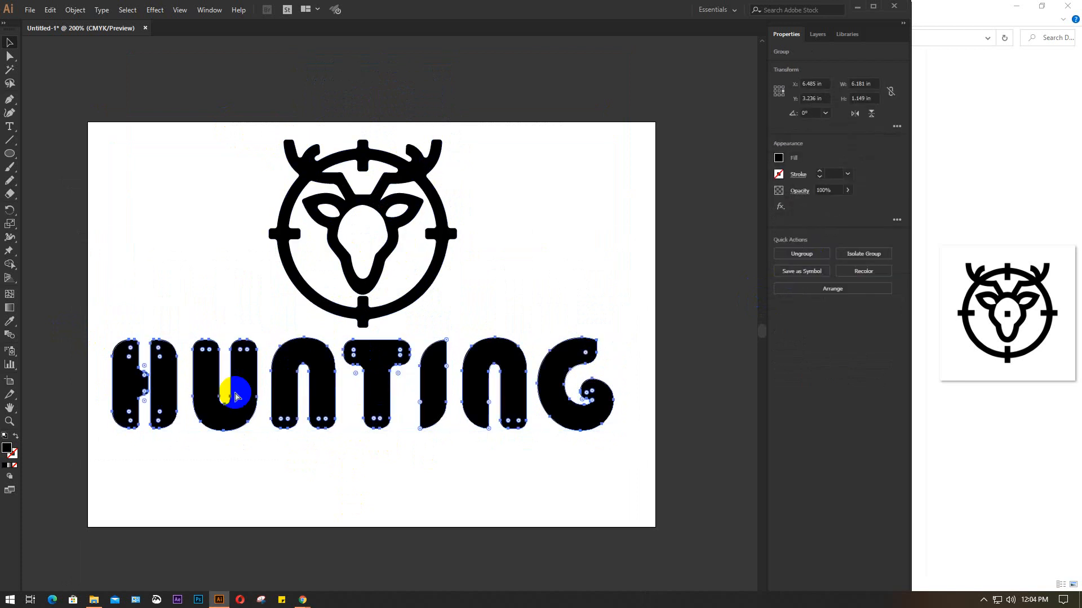
left_click(346, 530)
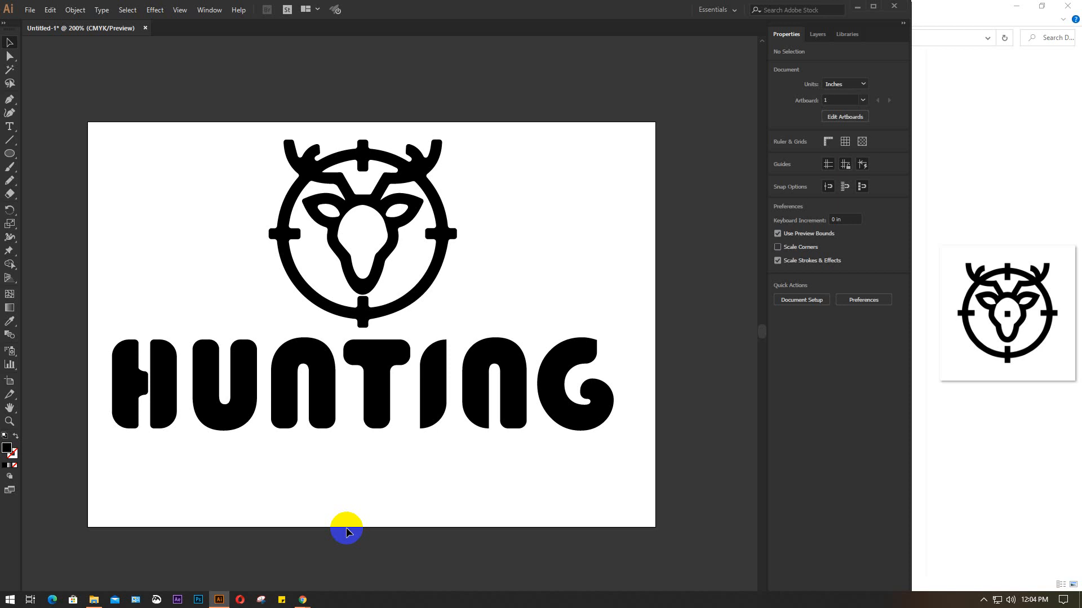
- Try to replace the U with the deer icon by moving the letter away and shrinking the icon to about 1.18 in wide
left_click_drag(238, 360, 190, 85)
left_click(387, 209)
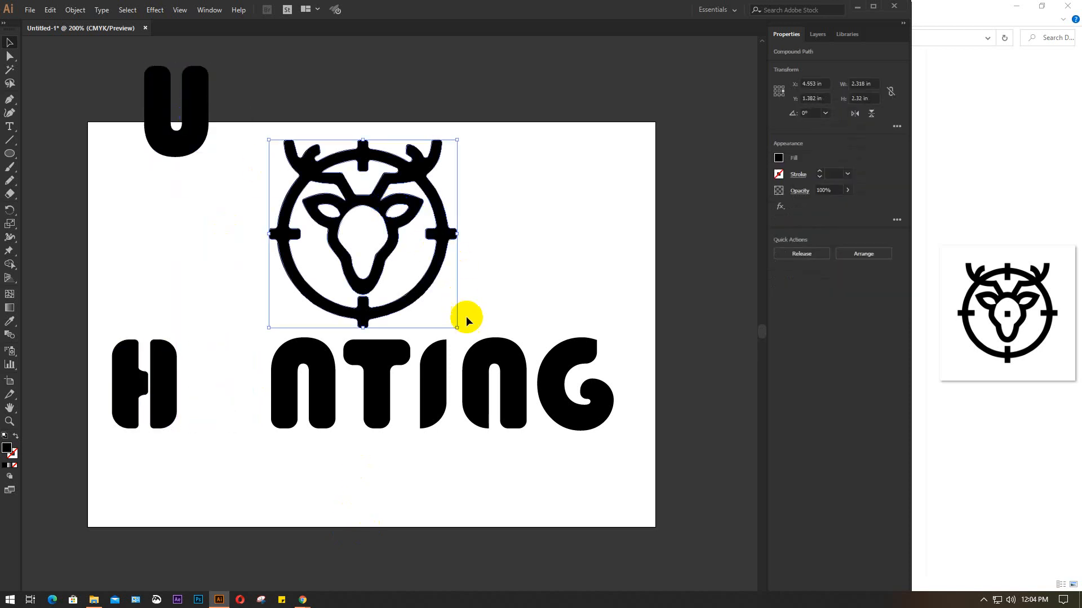
left_click_drag(457, 328, 432, 282)
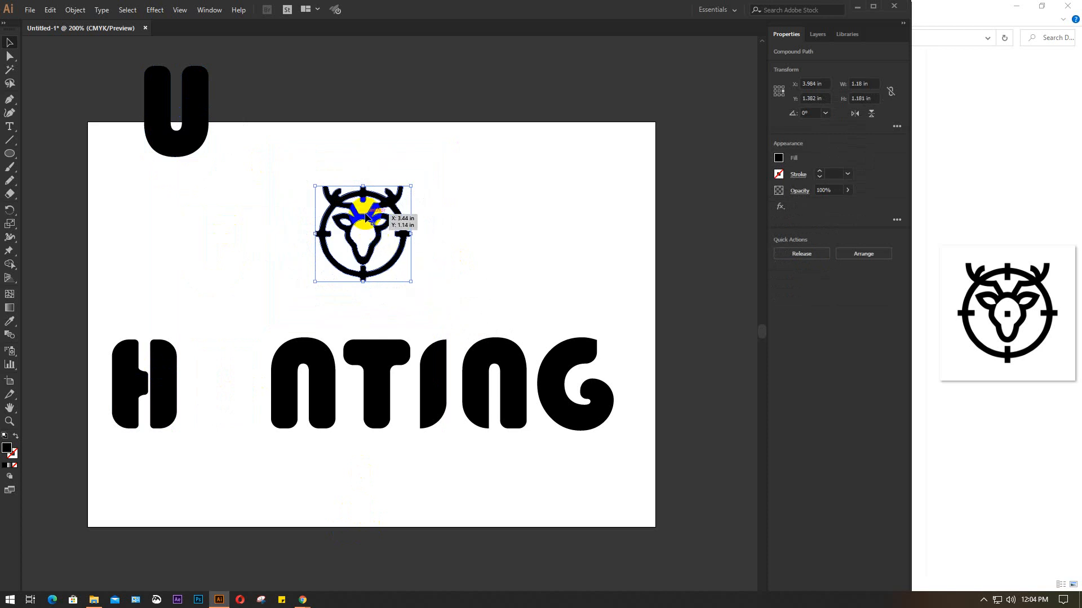
key("ctrl+z")
key("ctrl+z")
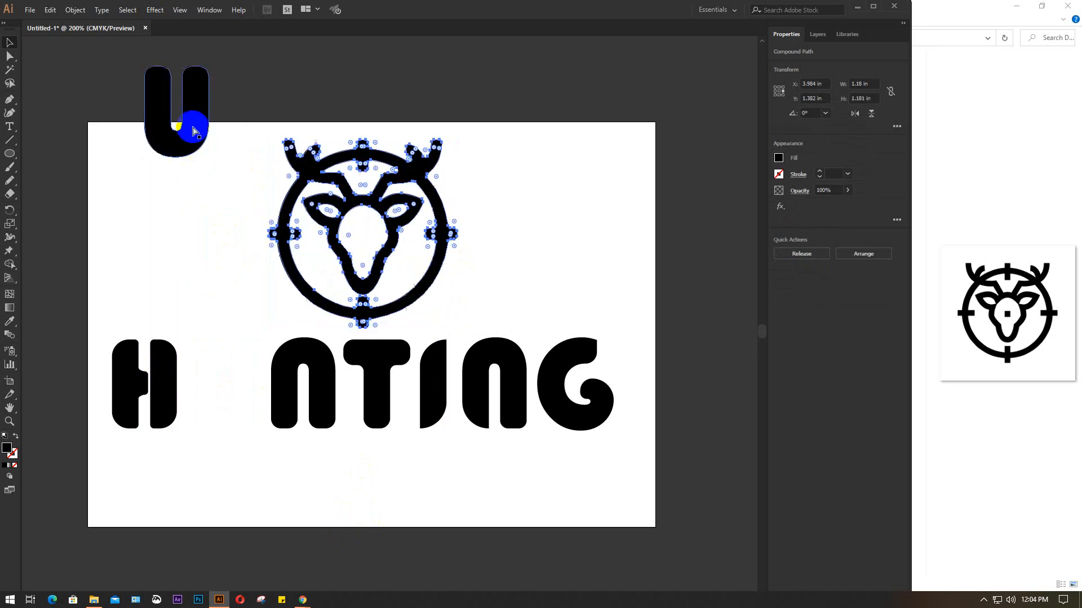
- Move the first N out of HUNTING and fit the deer icon into its gap, scaled to about 1.13 in wide
left_click_drag(304, 368, 590, 136)
left_click(445, 214)
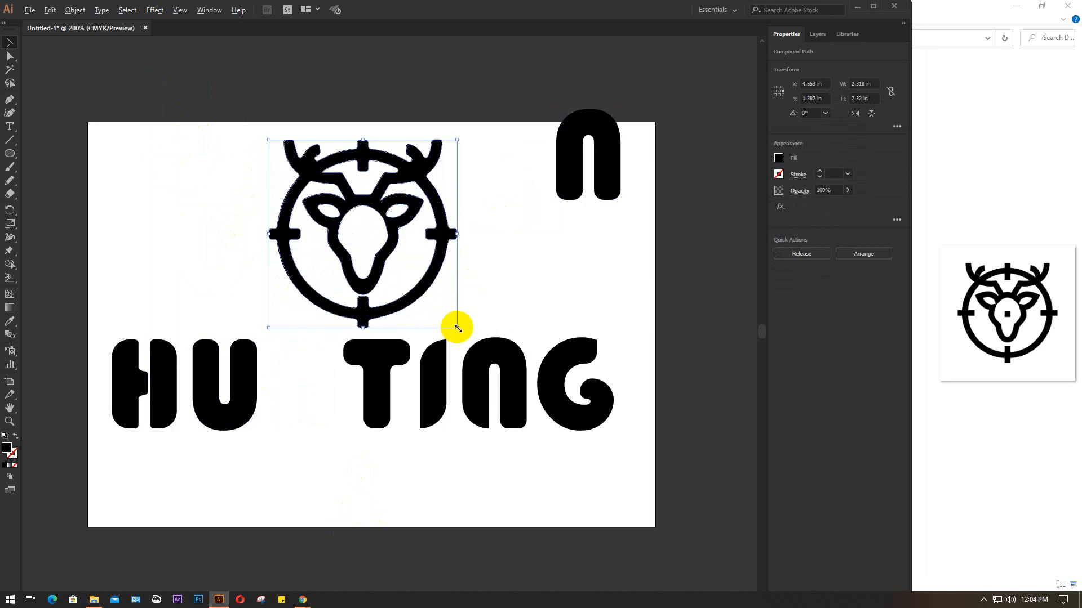
left_click_drag(457, 327, 438, 270)
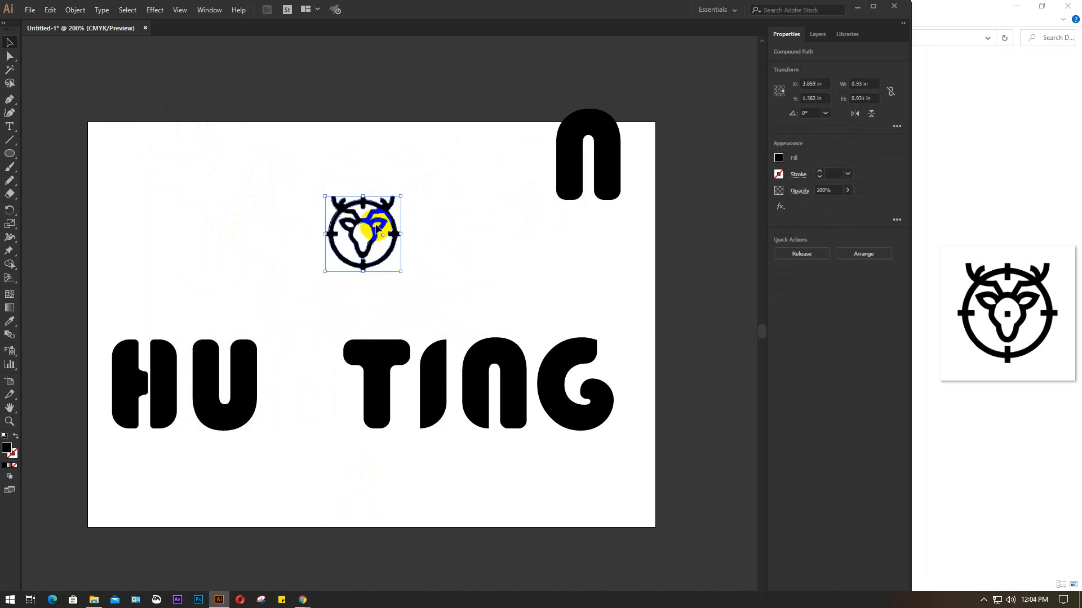
left_click_drag(376, 228, 314, 384)
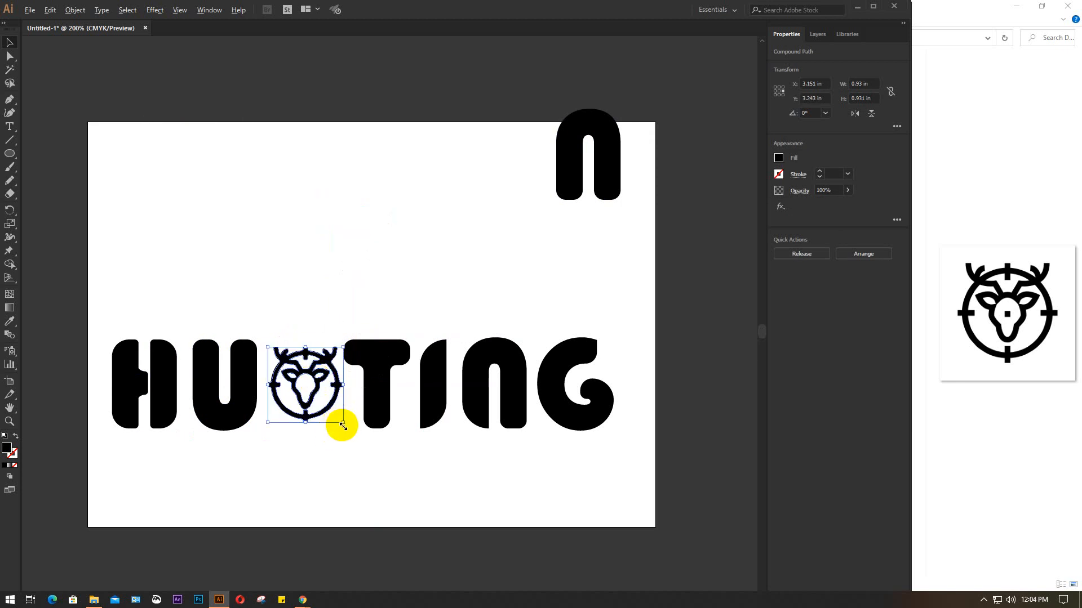
mouse_move(343, 426)
left_mouse_down()
mouse_move(361, 455)
mouse_move(350, 432)
left_mouse_up()
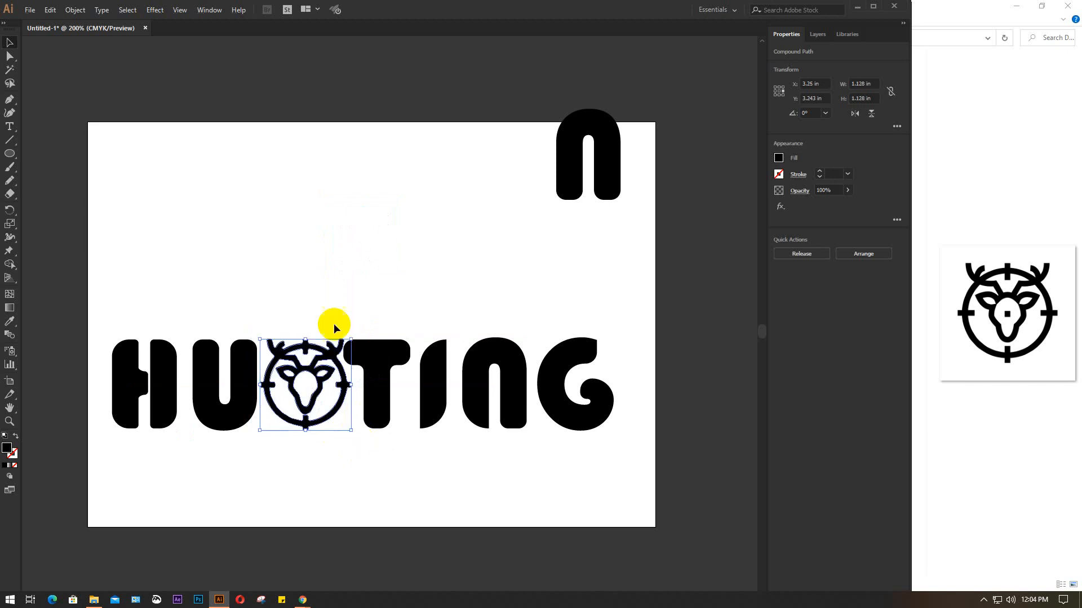
left_click(283, 301)
left_click_drag(310, 345, 307, 345)
- Give the deer icon a black 2 pt stroke to thicken its lines
left_click(778, 174)
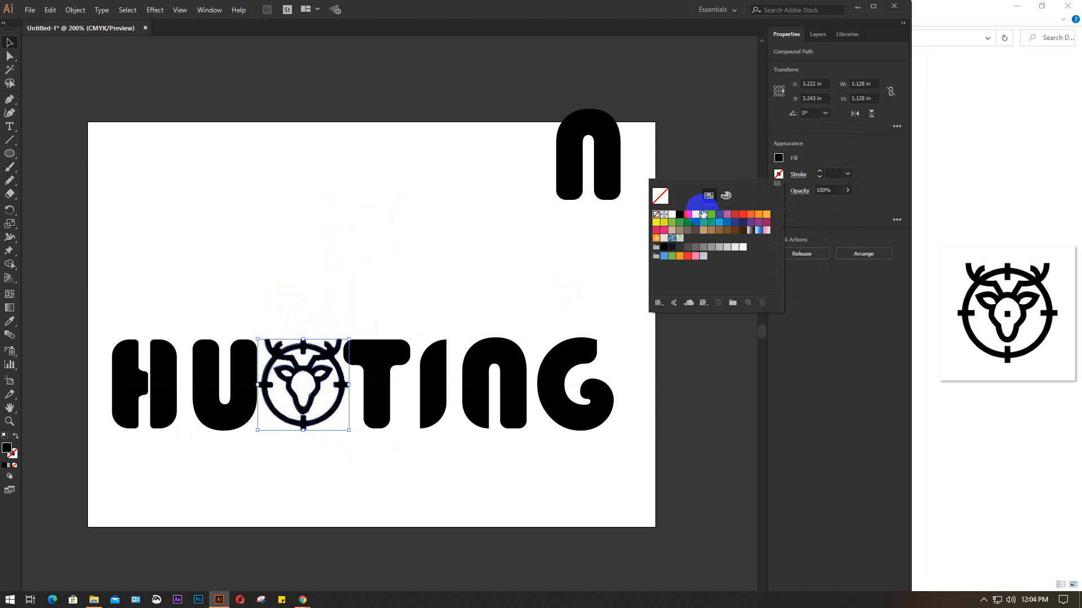
left_click(679, 214)
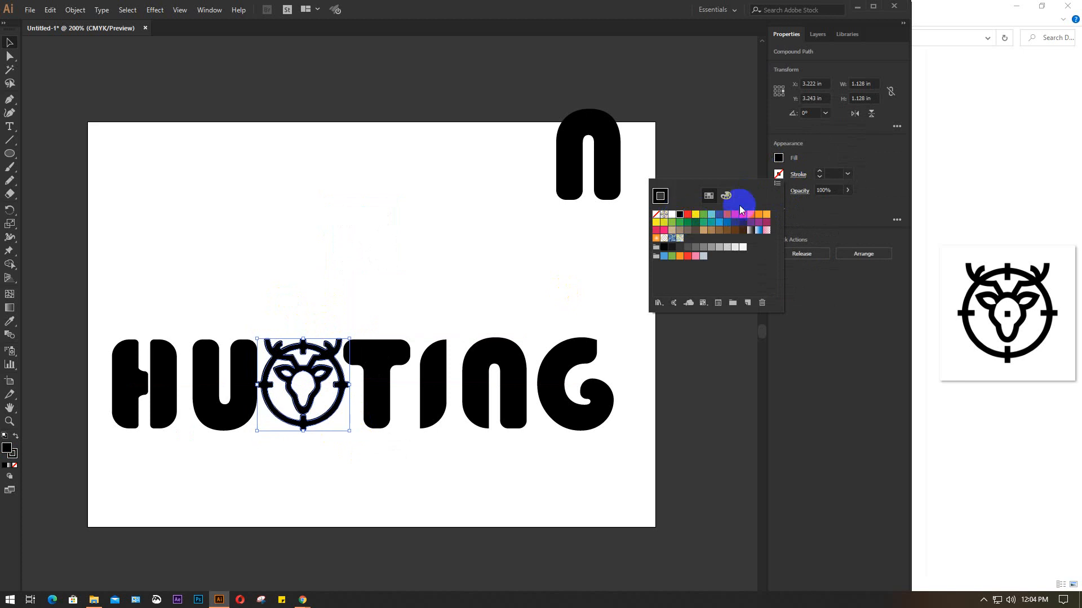
left_click(834, 174)
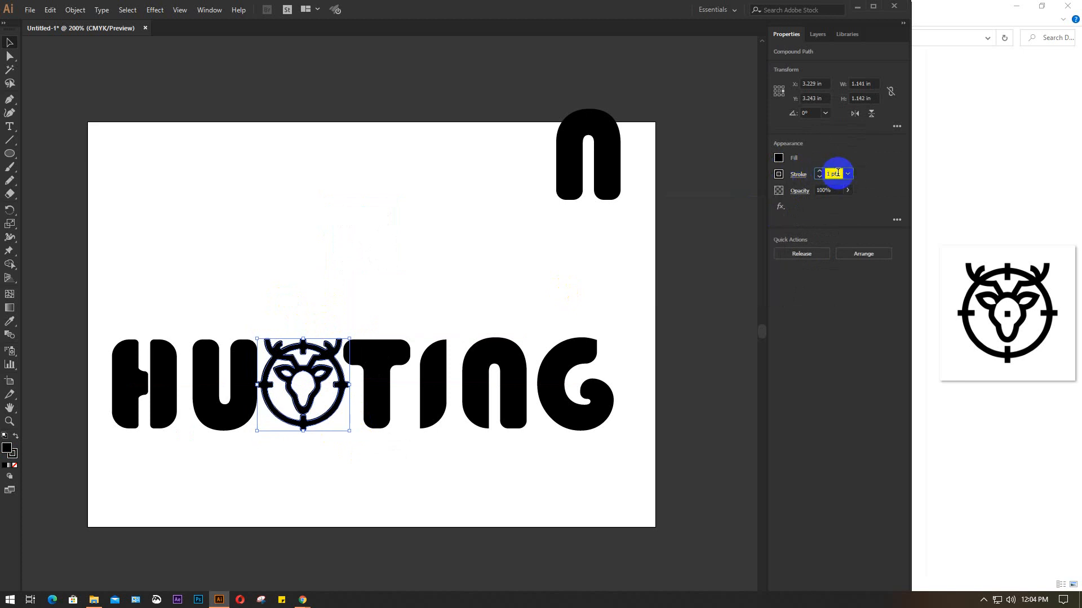
left_click(361, 260)
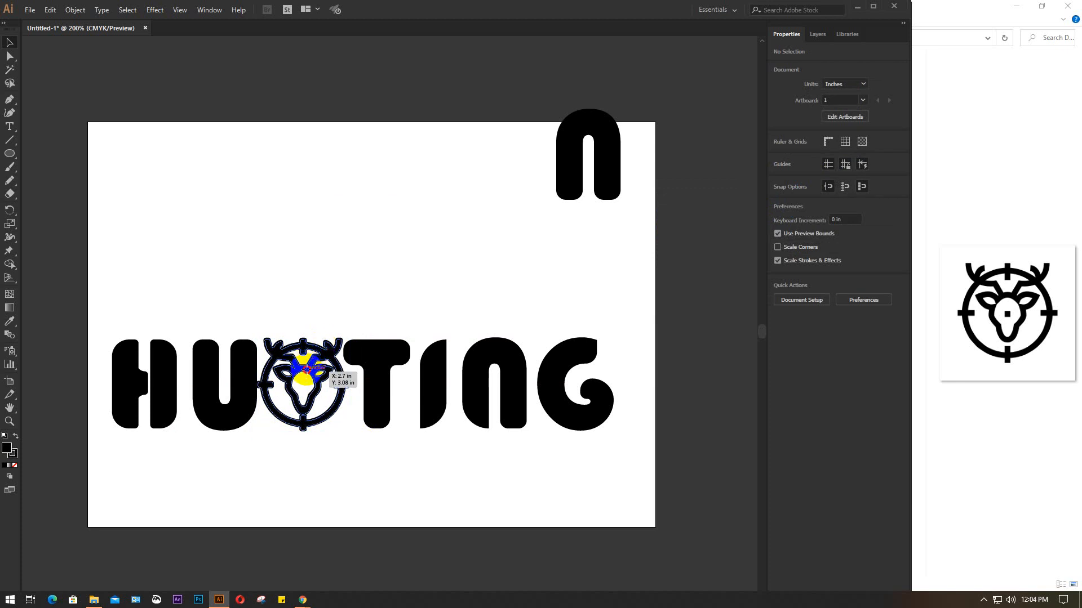
- Nudge the deer icon slightly right, and shift the letters TING slightly right to make room for it
left_click(305, 370)
key("Right")
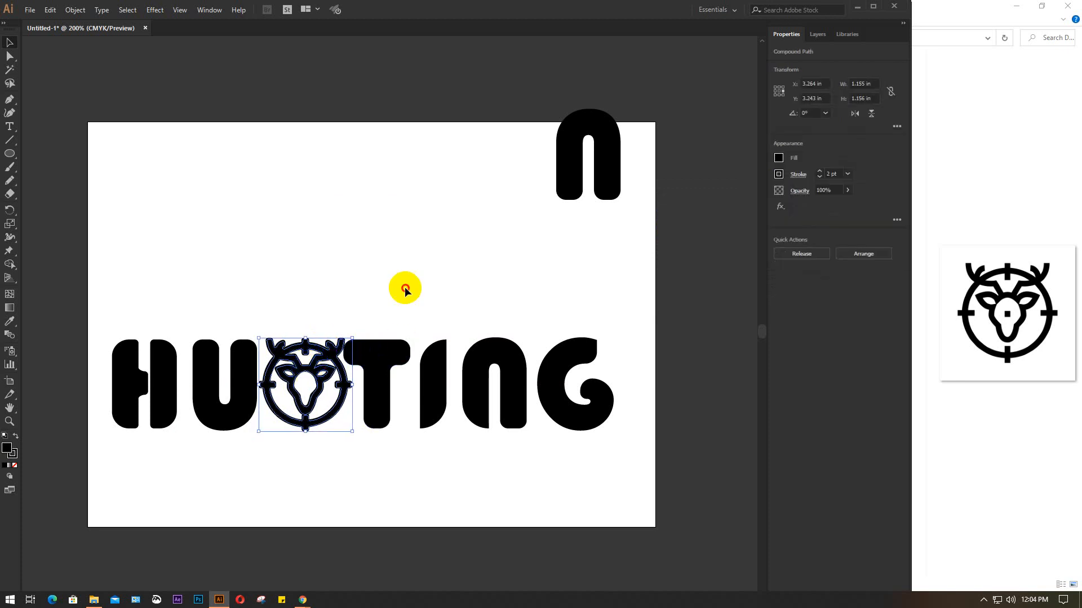
left_click_drag(405, 289, 644, 446)
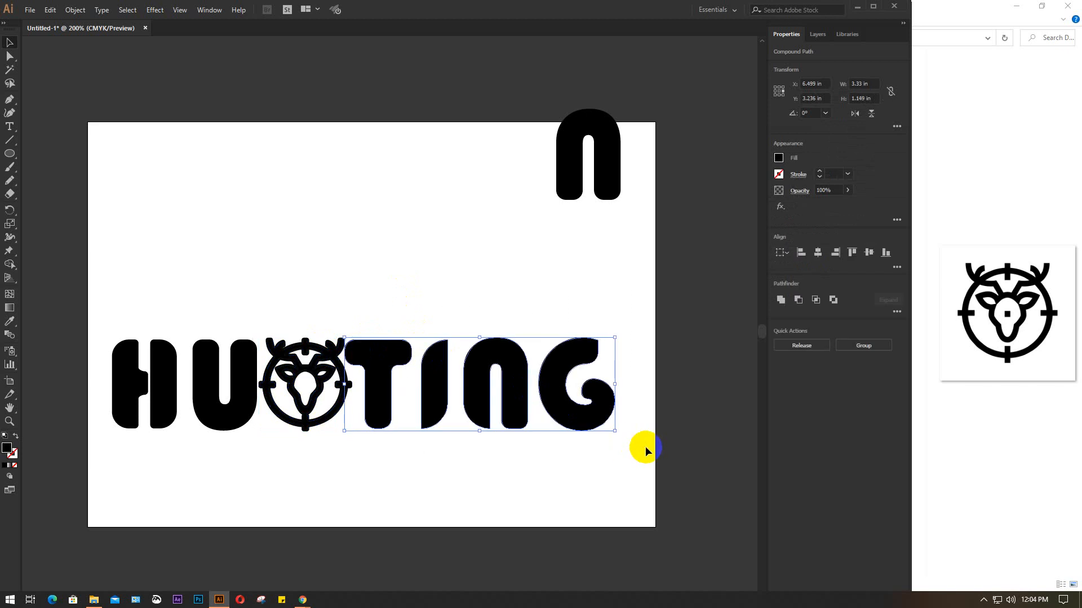
left_click(329, 280)
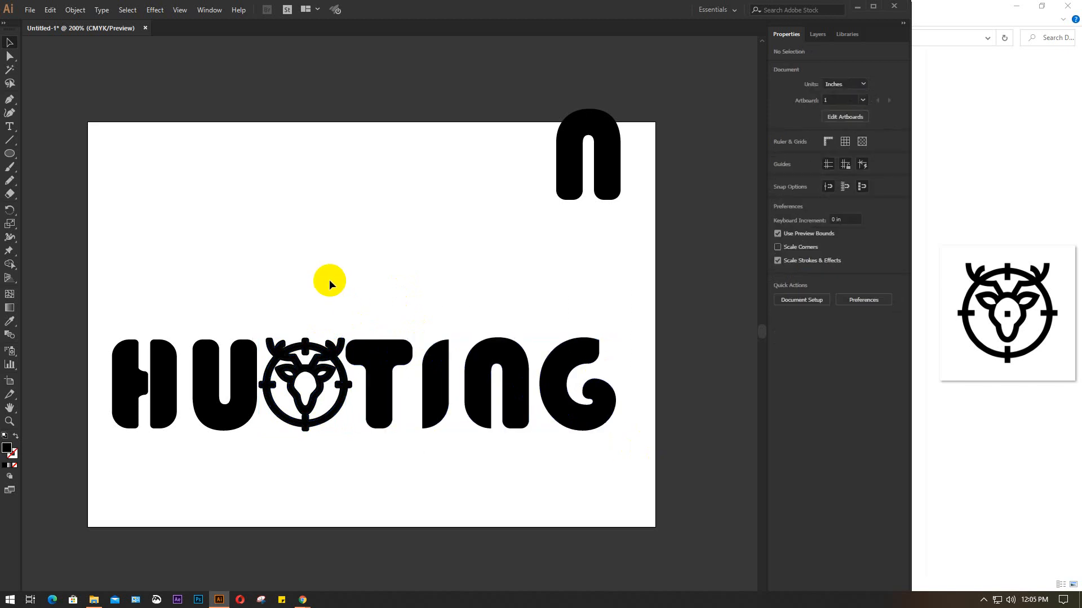
- Delete the spare N above the HUNTING lettering
left_click(562, 179)
key("Delete")
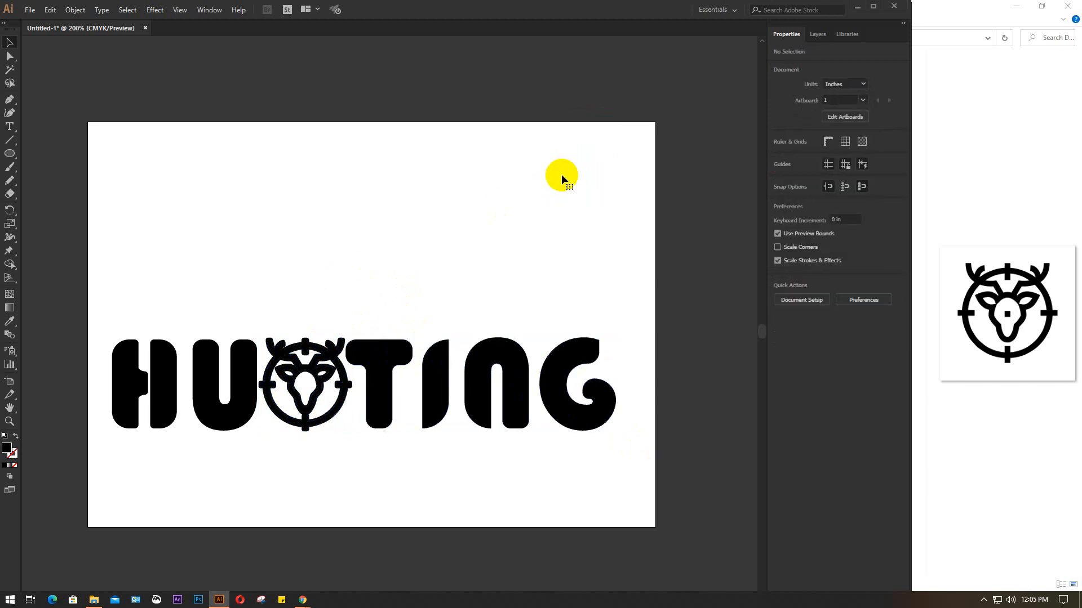
left_click(161, 256)
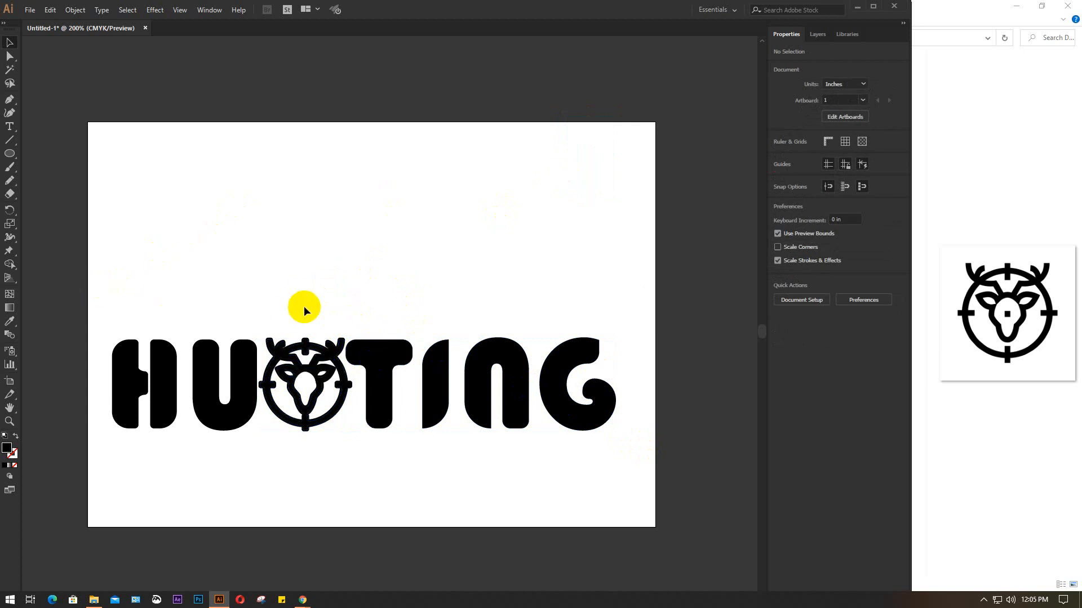
- Nudge the U slightly left and the T slightly right to open even gaps around the deer icon
left_click_drag(236, 296, 198, 272)
left_click(207, 371)
key("Left")
key("Left")
key("Left")
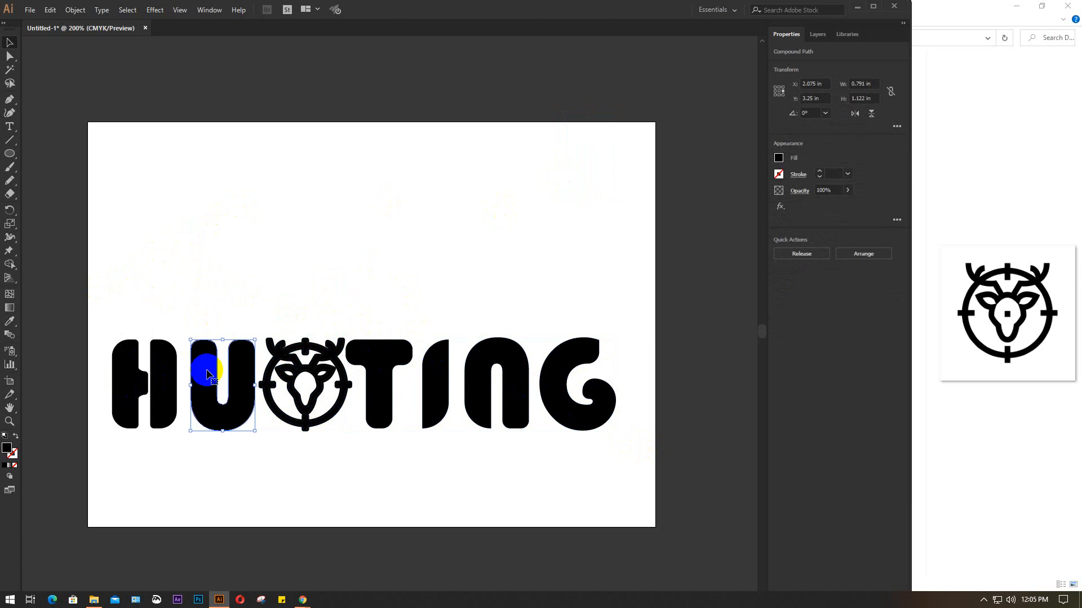
key("Left")
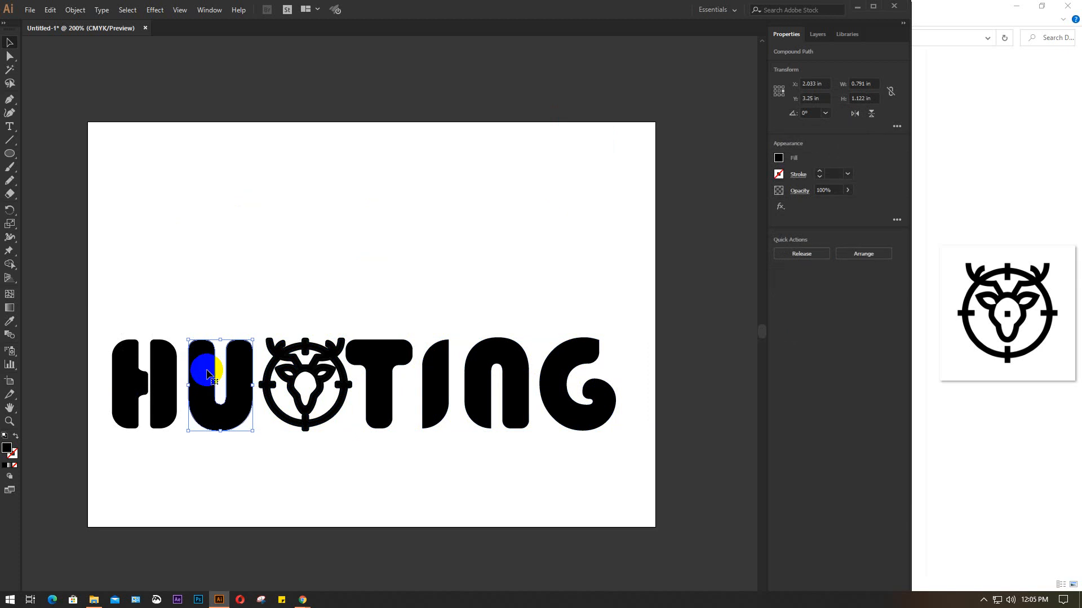
left_click(393, 353)
key("Right")
key("Right")
key("Right")
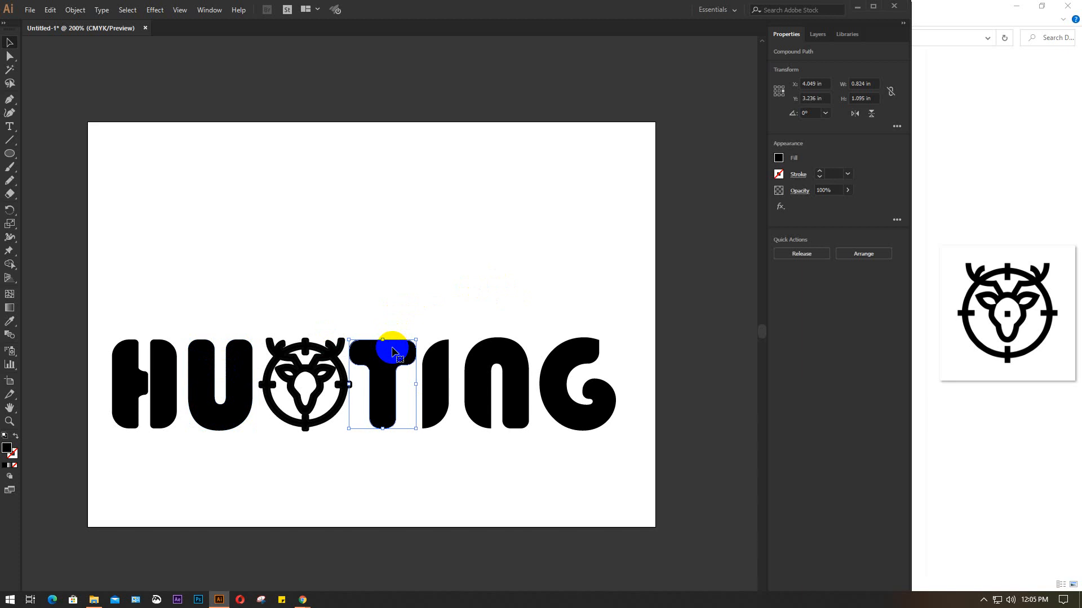
left_click(435, 368)
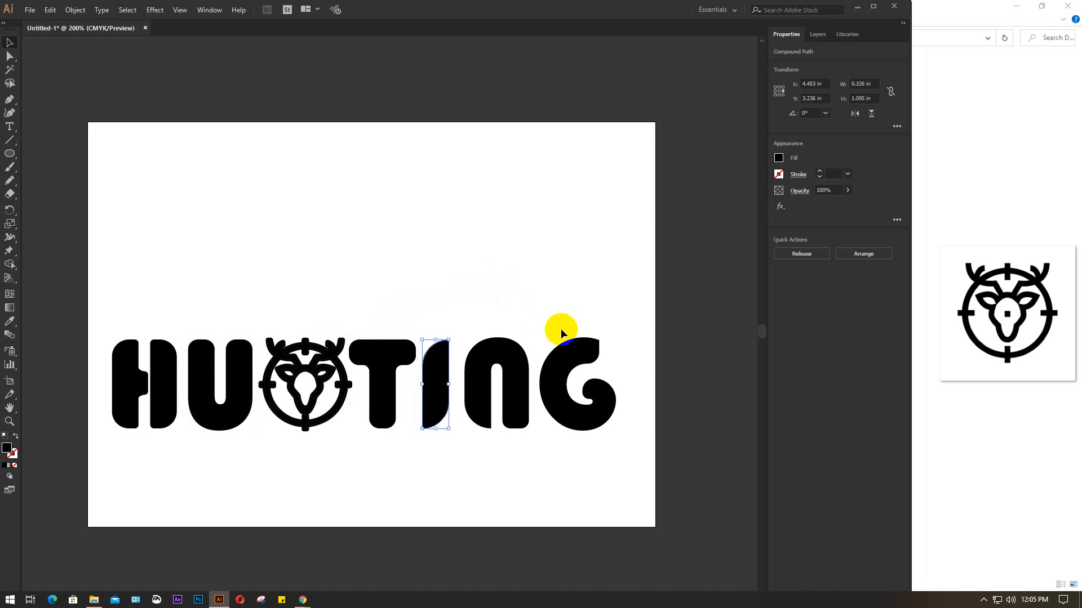
- Nudge the remaining N and the G slightly left to even out the spacing at the end of the word
left_click(518, 371)
key("Left")
key("Left")
key("Left")
key("Left")
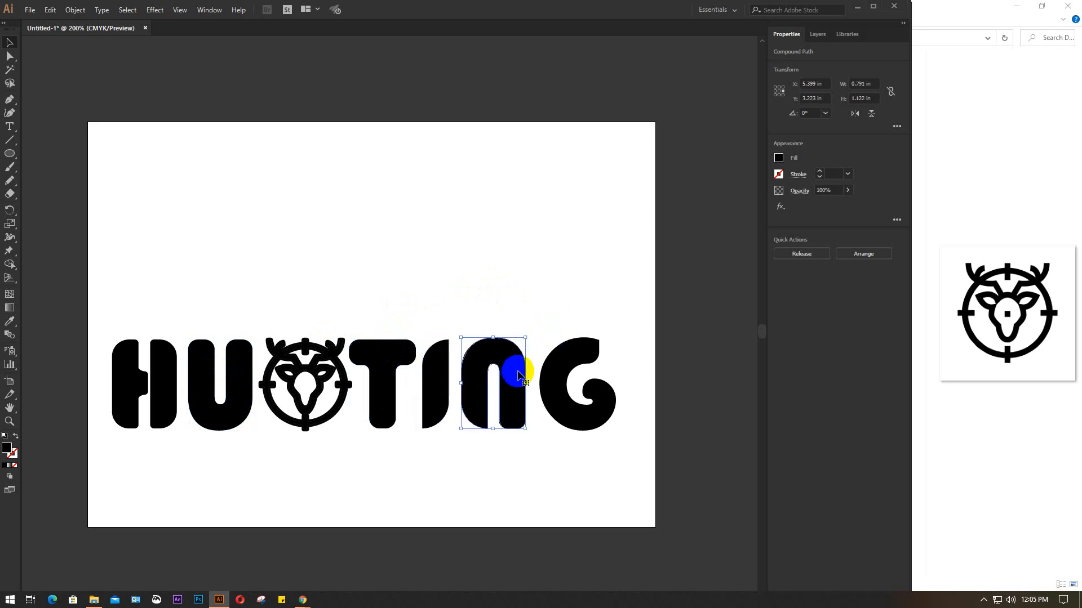
left_click(557, 401)
key("Left")
key("Left")
key("Left")
key("Left")
key("Left")
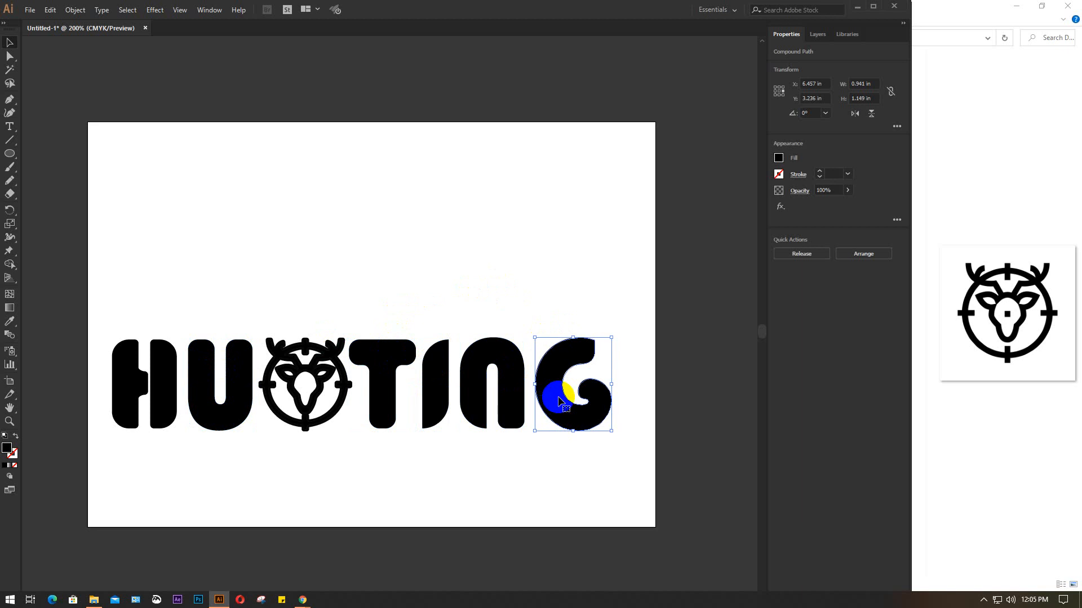
- Move the whole HUNTING logo up to the middle of the artboard and group the letters with the deer icon
left_click_drag(111, 271, 607, 482)
left_click_drag(550, 408, 555, 363)
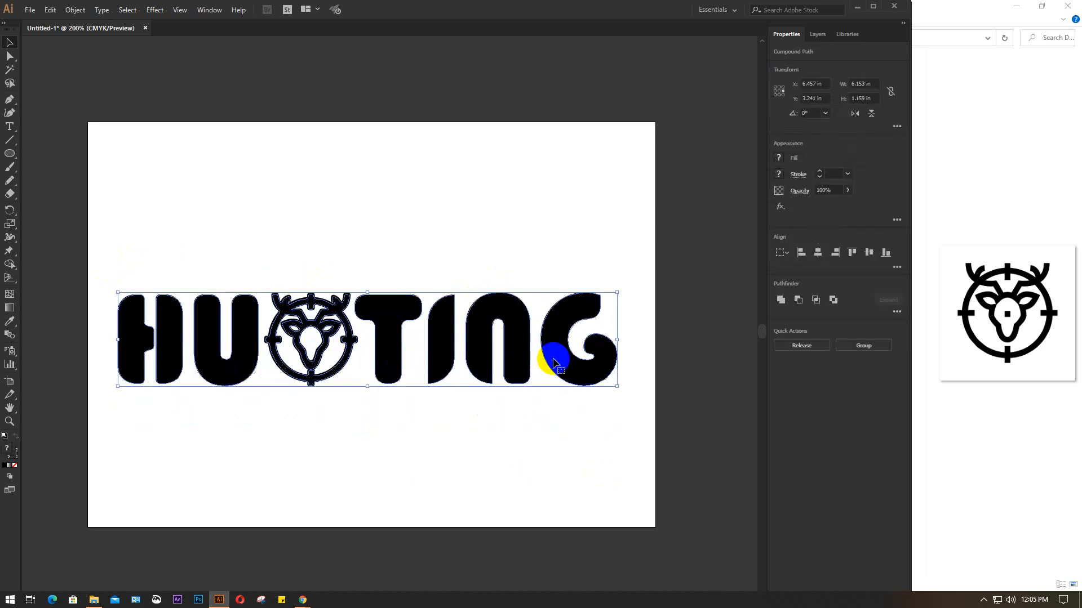
left_click(509, 452)
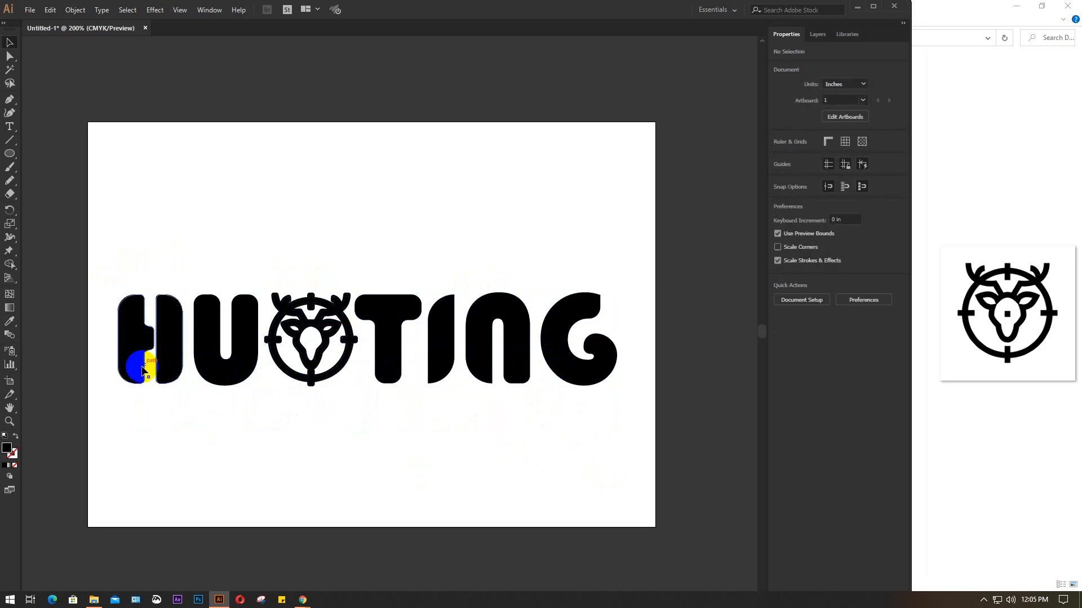
left_click_drag(138, 257, 651, 420)
key("ctrl+g")
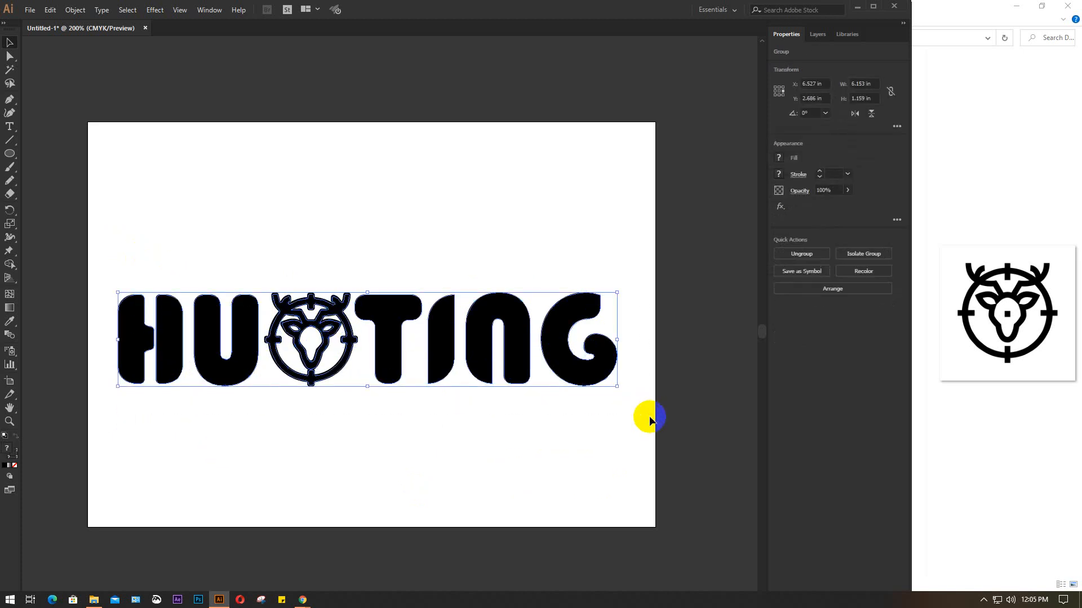
- Try a blue fill on the grouped logo, and settle on the orange swatch R=247 G=147 B=30
left_click(779, 158)
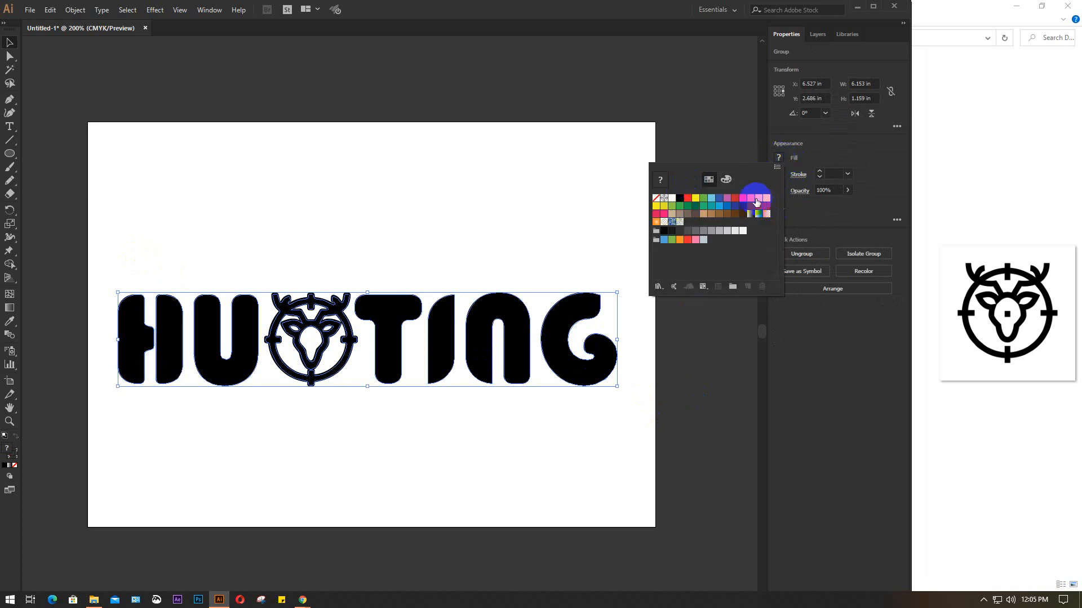
left_click(726, 206)
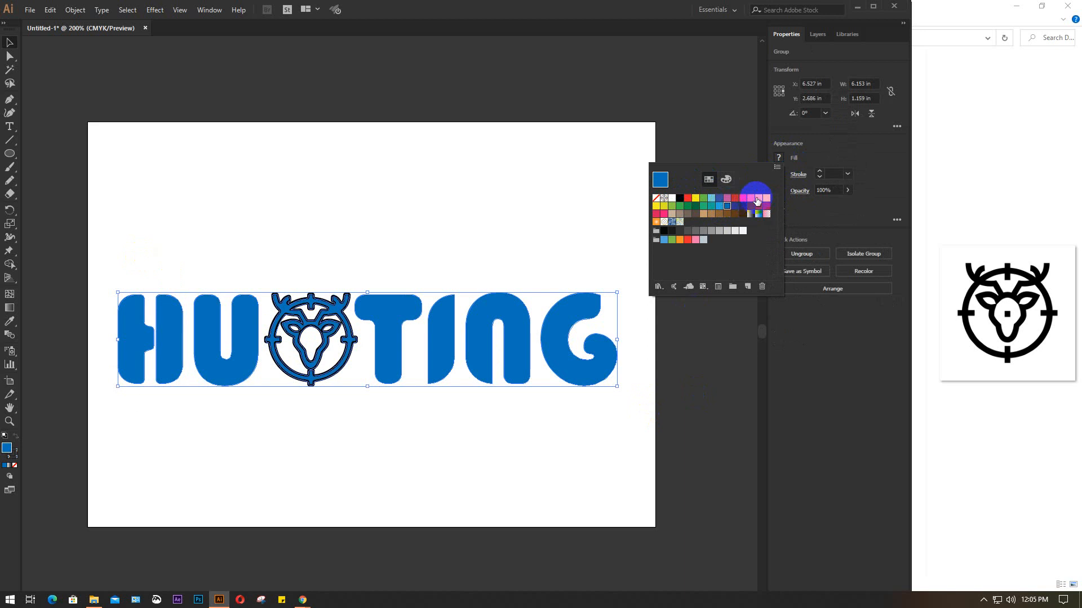
left_click(762, 198)
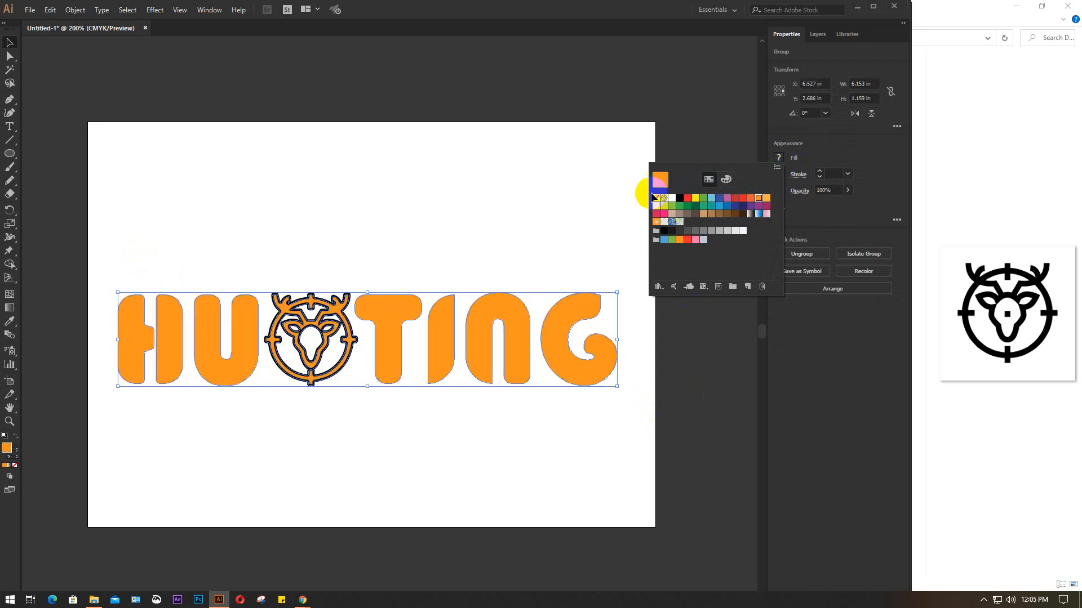
left_click(573, 181)
left_click(572, 182)
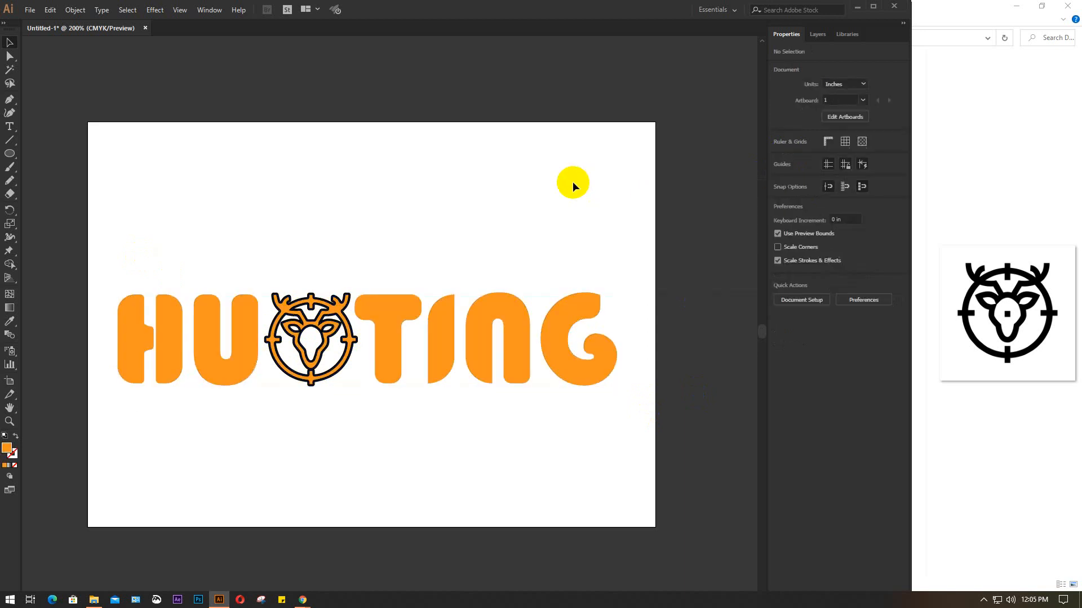
- Isolate the deer icon within the group and recolor its stroke with the same orange swatch, R=247 G=147 B=30
double_click(332, 309)
left_click(332, 310)
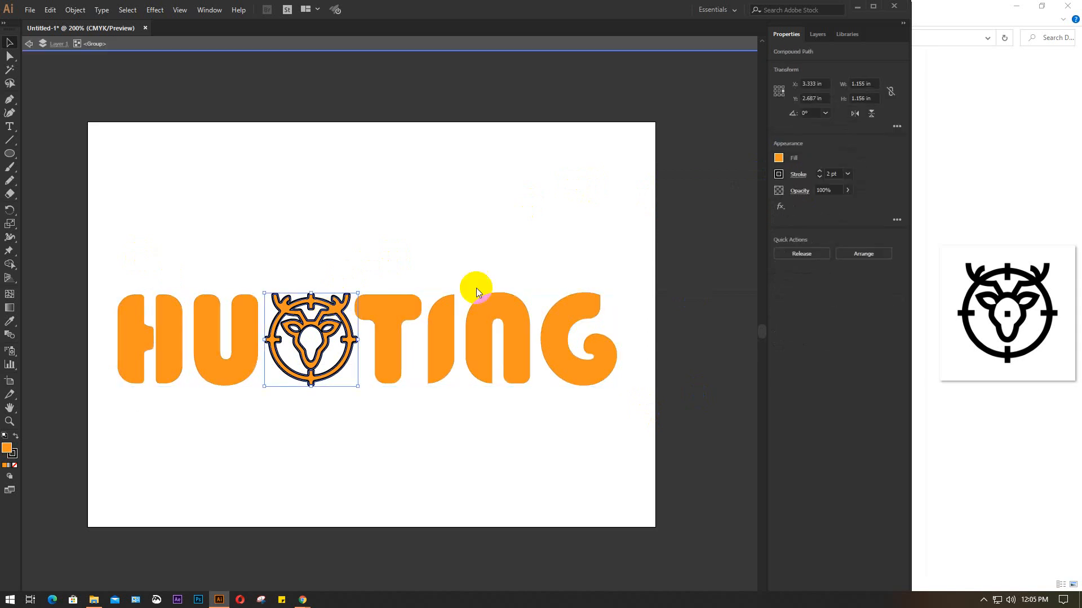
left_click(779, 174)
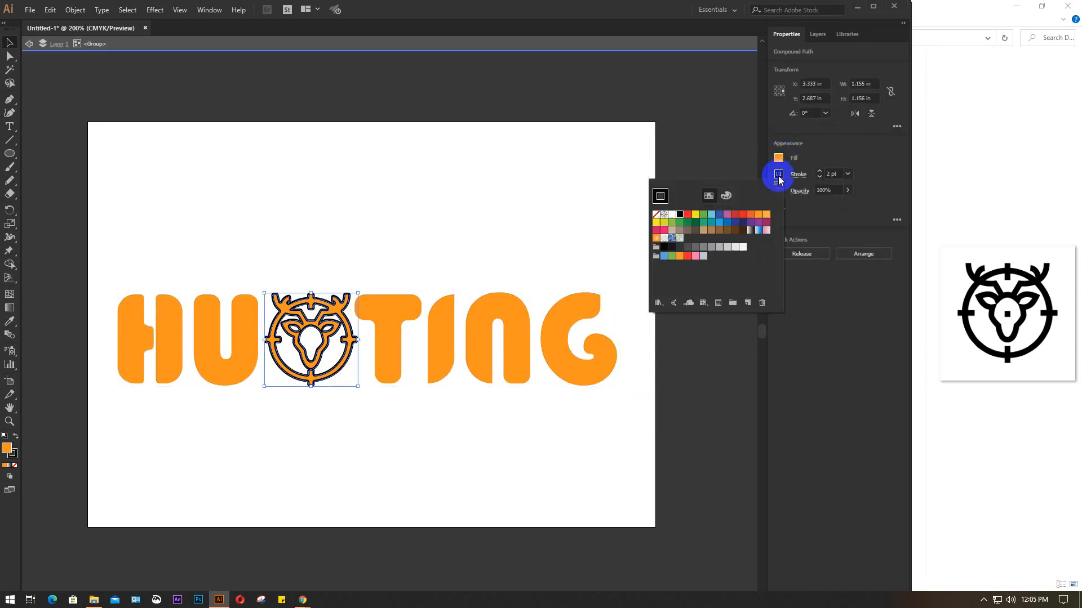
left_click(759, 216)
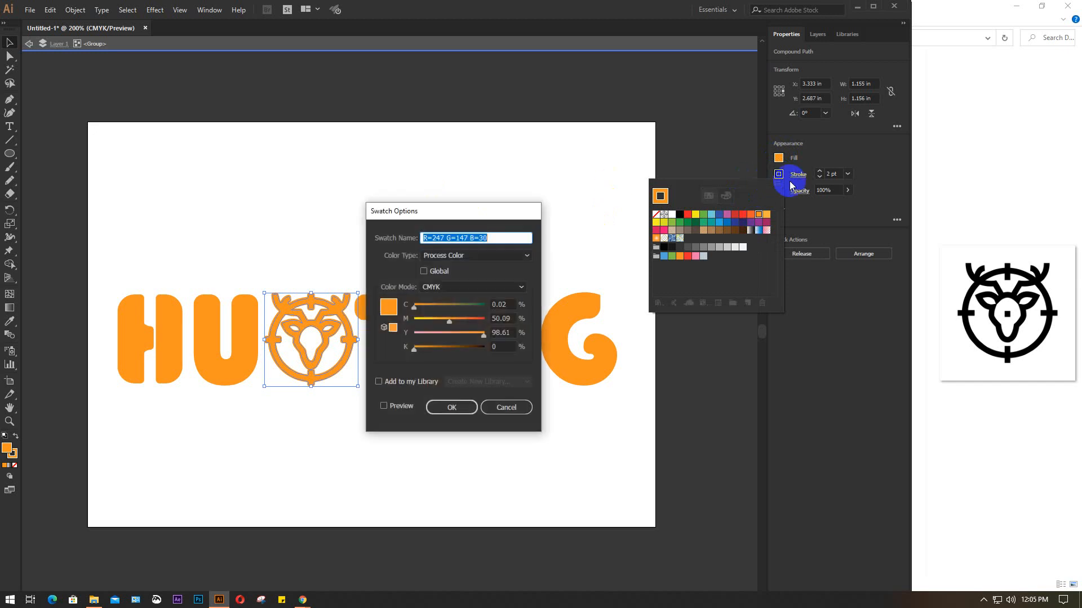
left_click(522, 403)
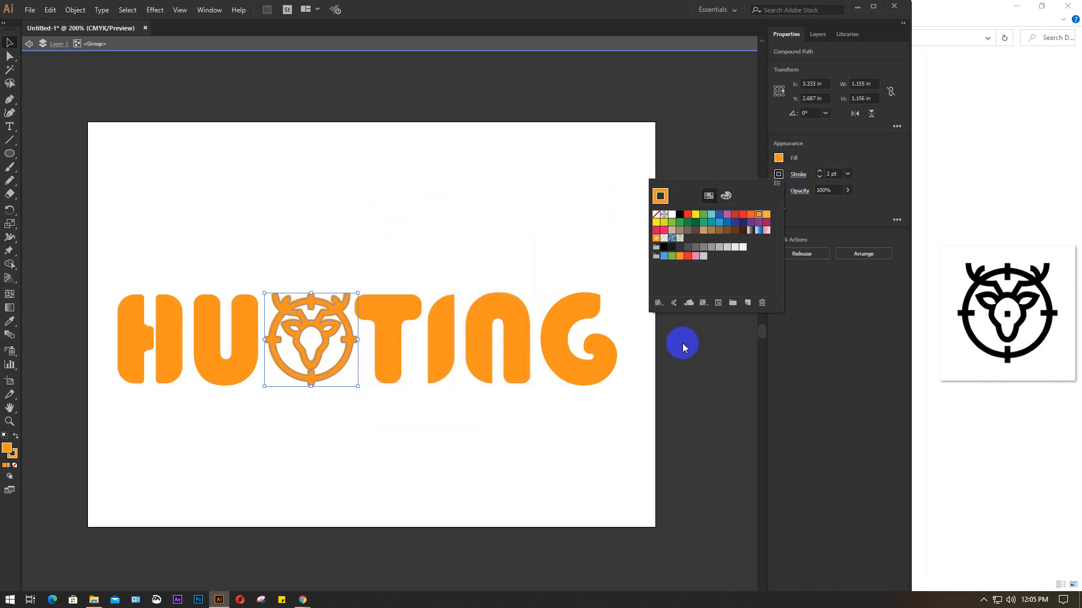
left_click(779, 174)
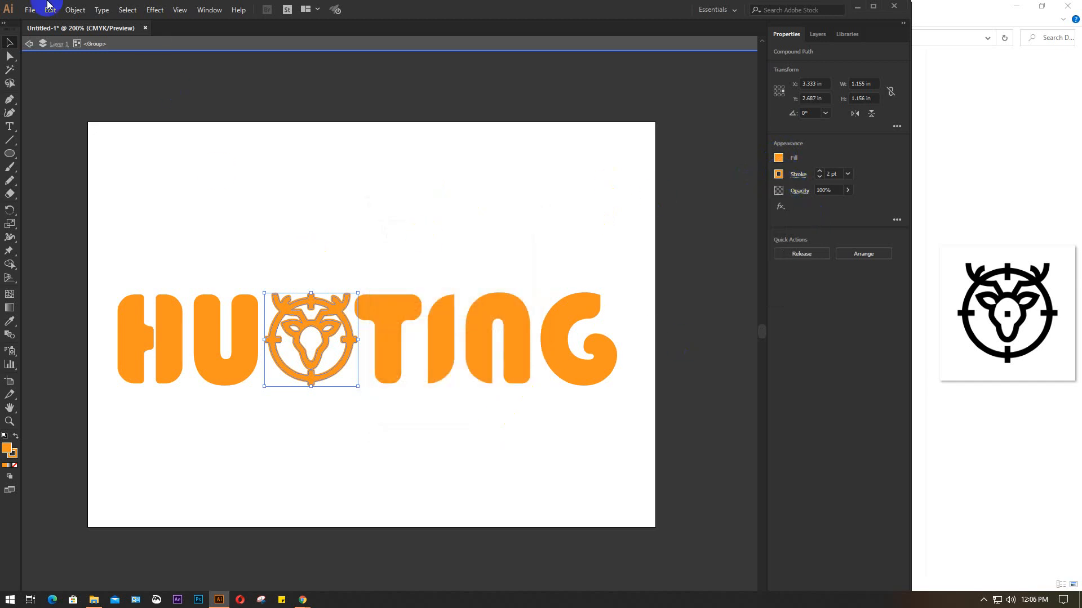
left_click(290, 248)
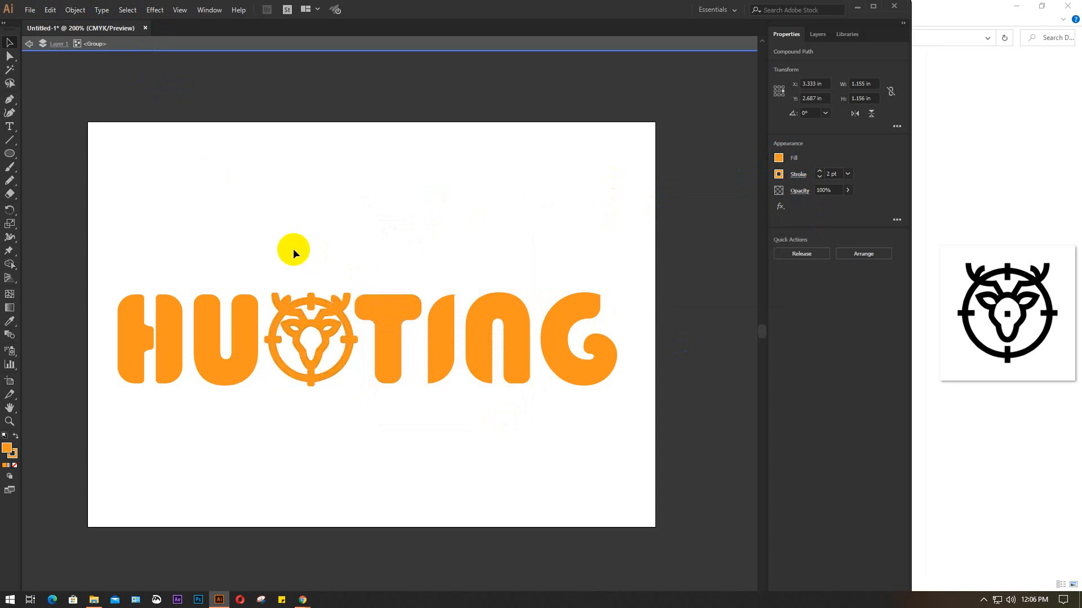
- Convert the deer icon's stroke into filled shapes with Outline Stroke
left_click(311, 303)
left_click(71, 12)
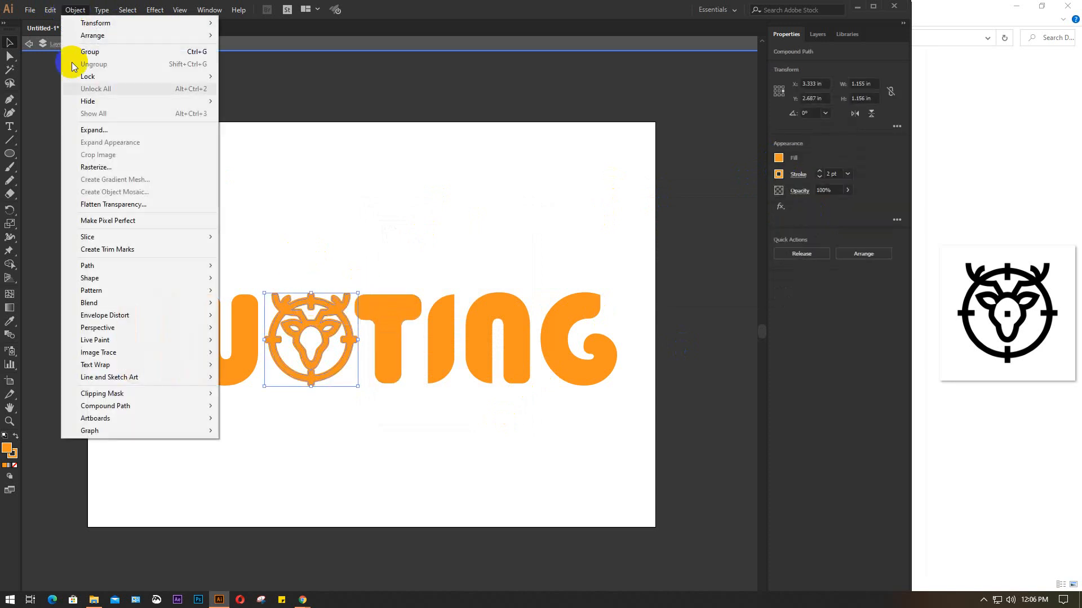
mouse_move(100, 274)
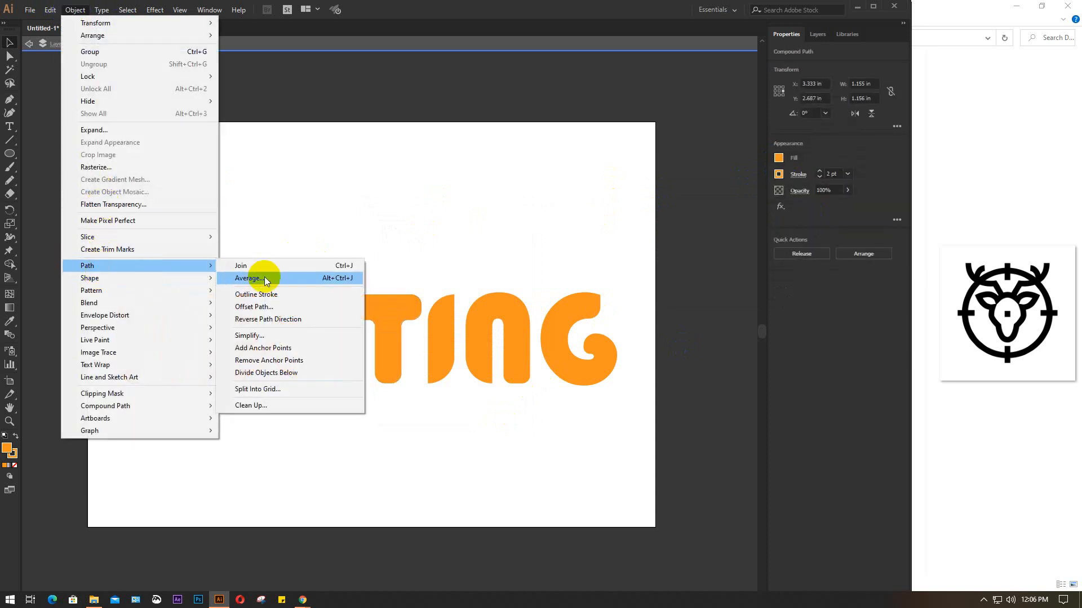
left_click(268, 290)
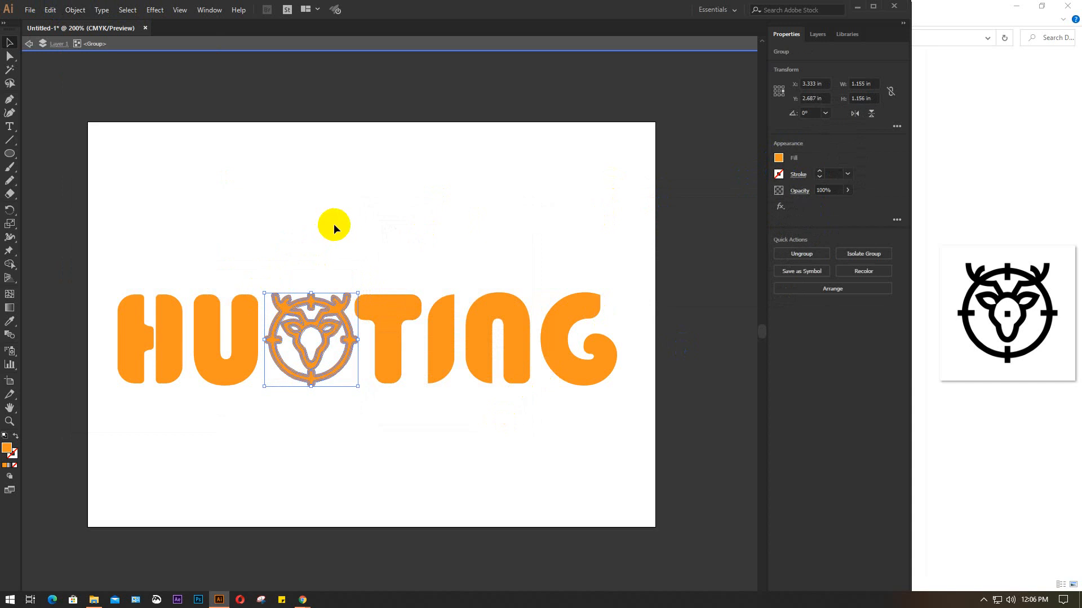
left_click_drag(305, 239, 336, 344)
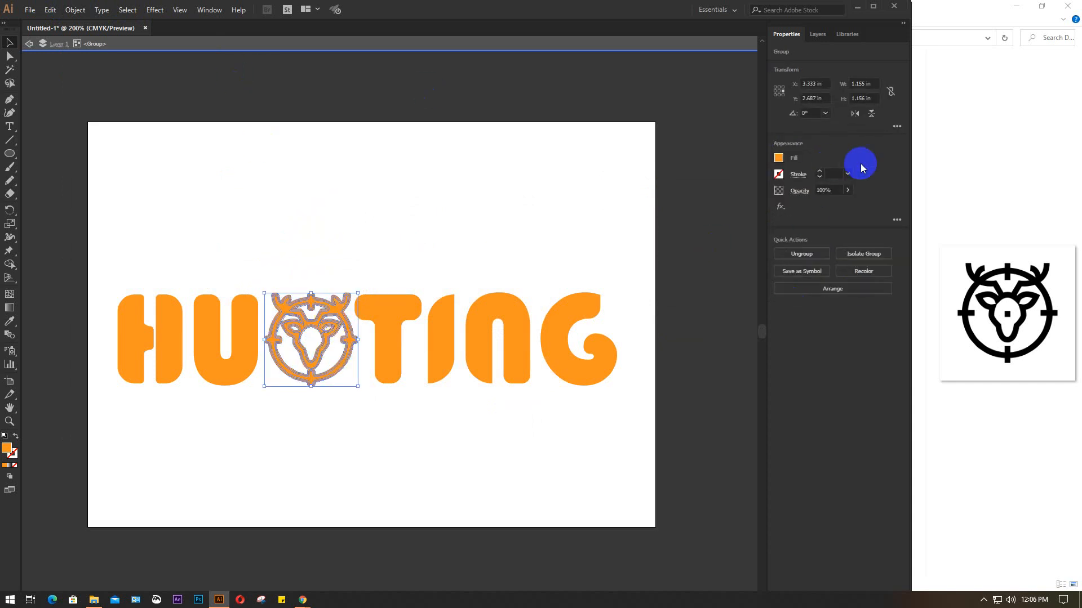
- Try to merge the deer icon's outlined shapes with Pathfinder Unite
left_click(209, 10)
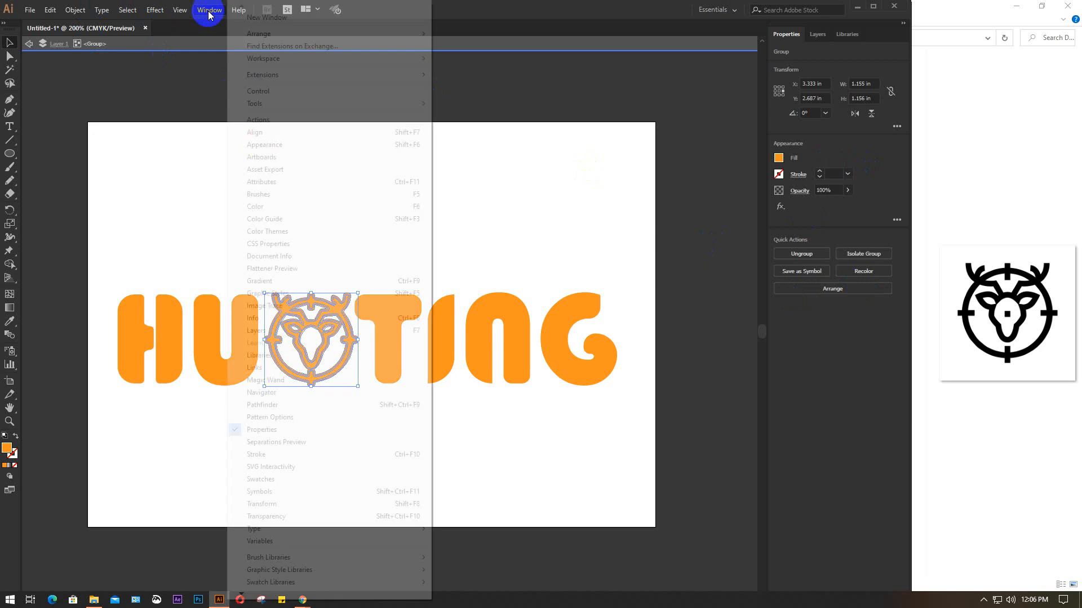
left_click(276, 405)
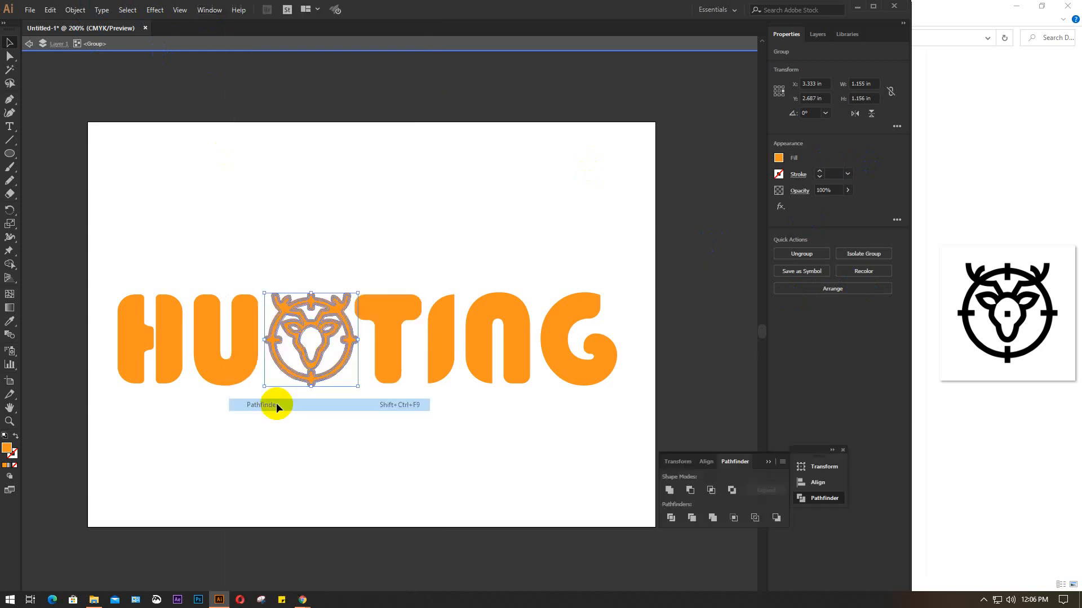
left_click(669, 492)
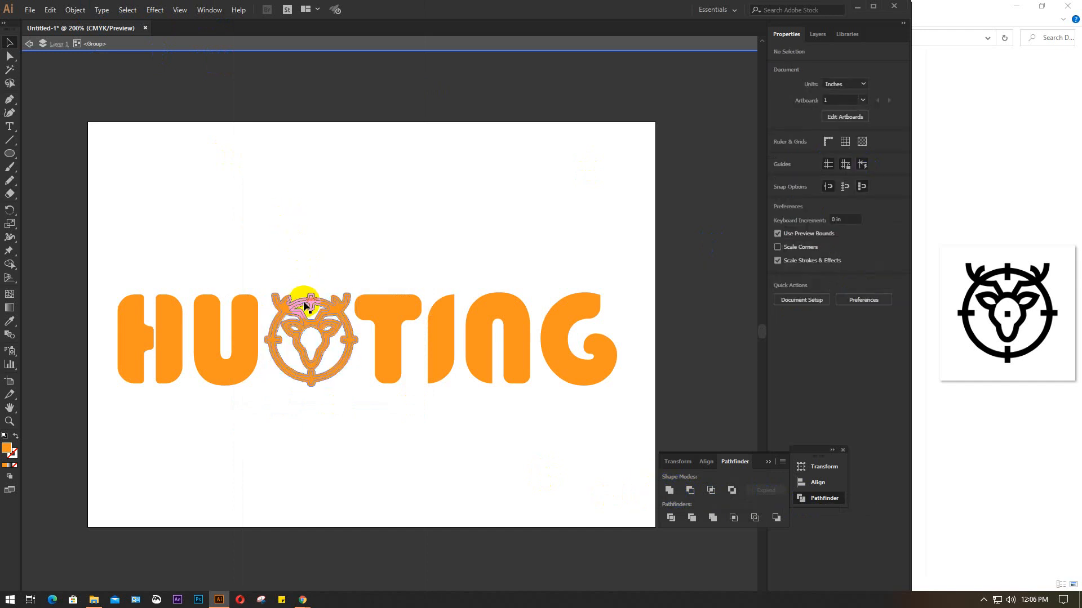
key("ctrl+z")
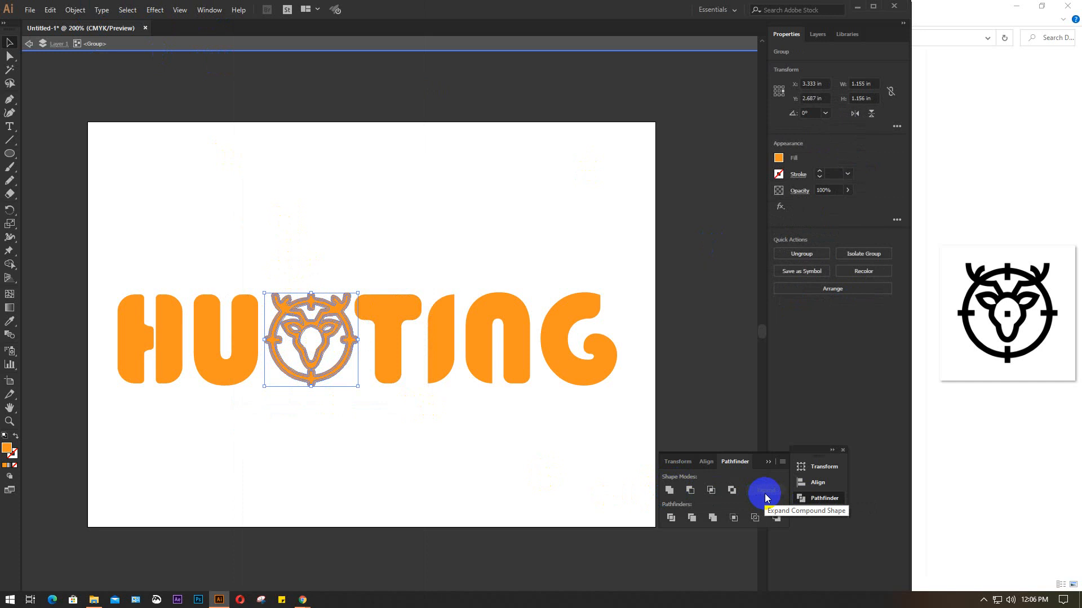
- Expand the outlined deer icon and select it to check its paths up close
left_click(75, 9)
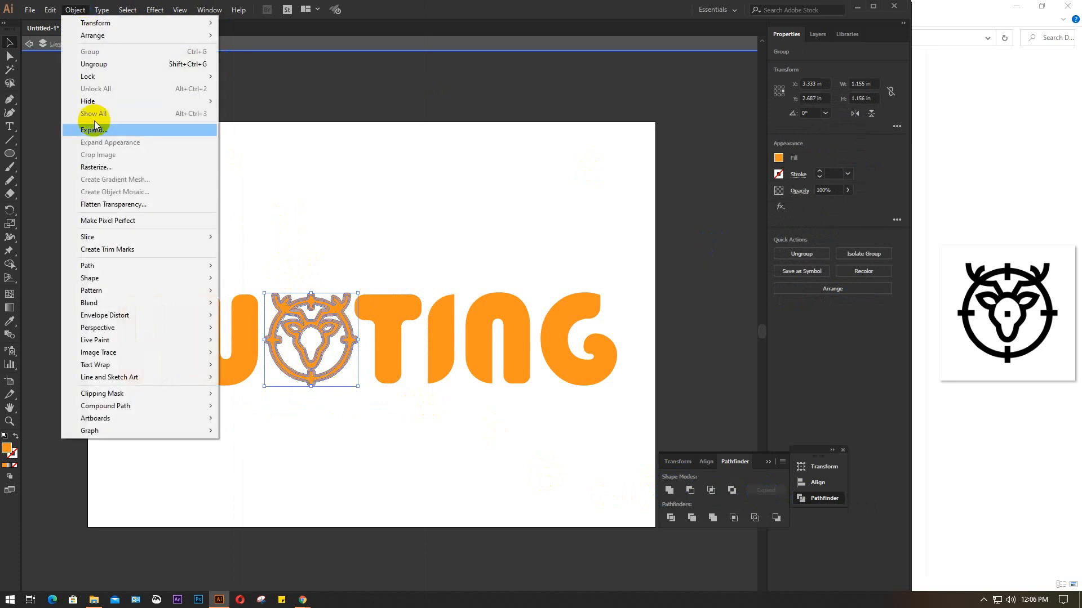
left_click(96, 129)
left_click(97, 132)
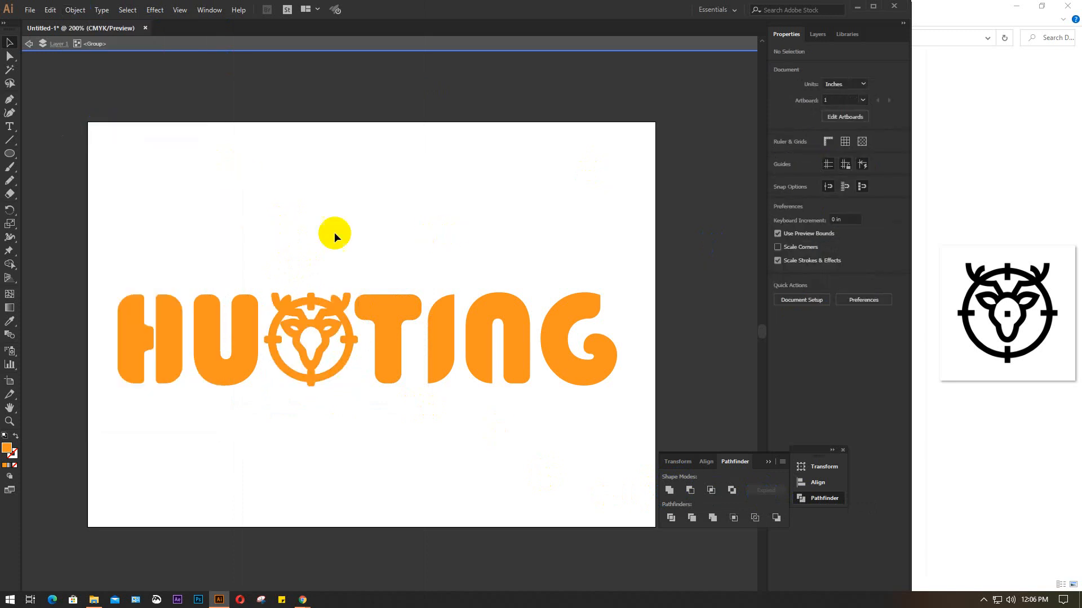
left_click(320, 300)
scroll(317, 323, "up", 3)
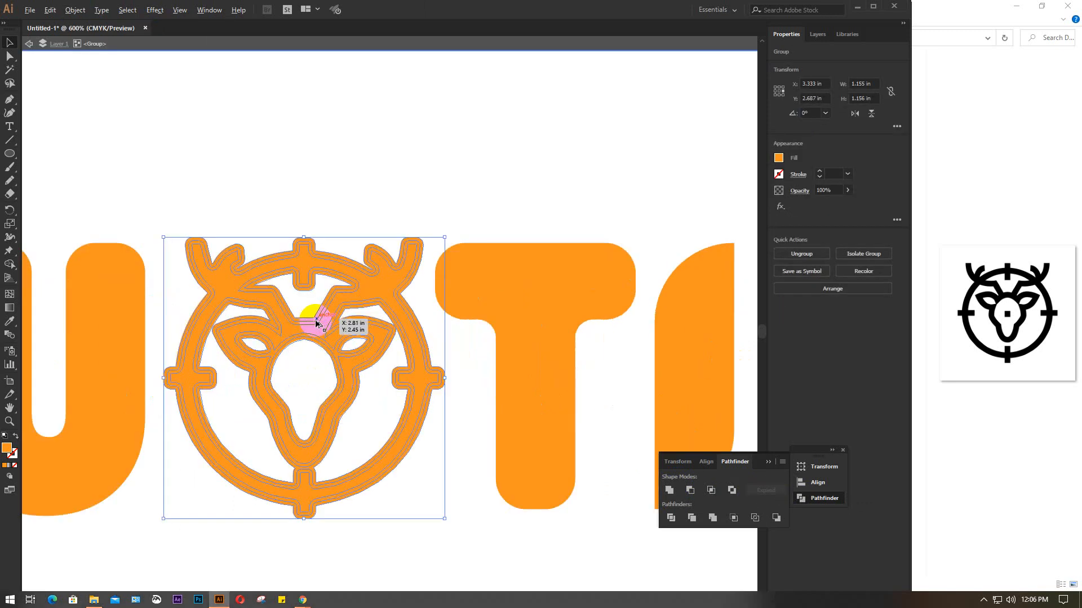
- Merge the deer icon's outlined shapes into one with Pathfinder Unite, close the Pathfinder panel and select the merged icon
scroll(316, 323, "up", 1)
left_click(669, 490)
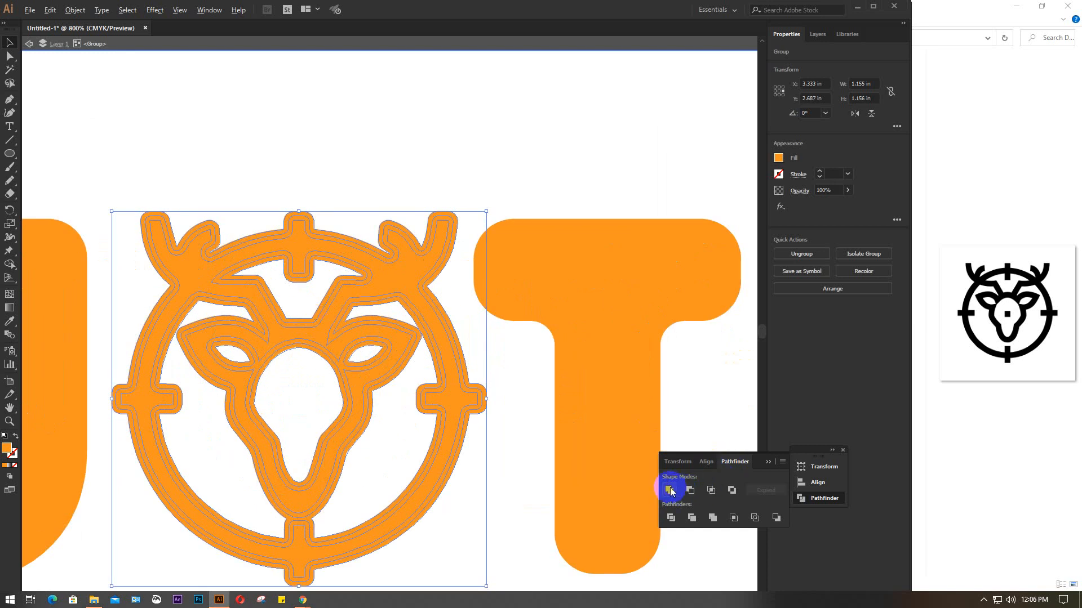
left_click(300, 153)
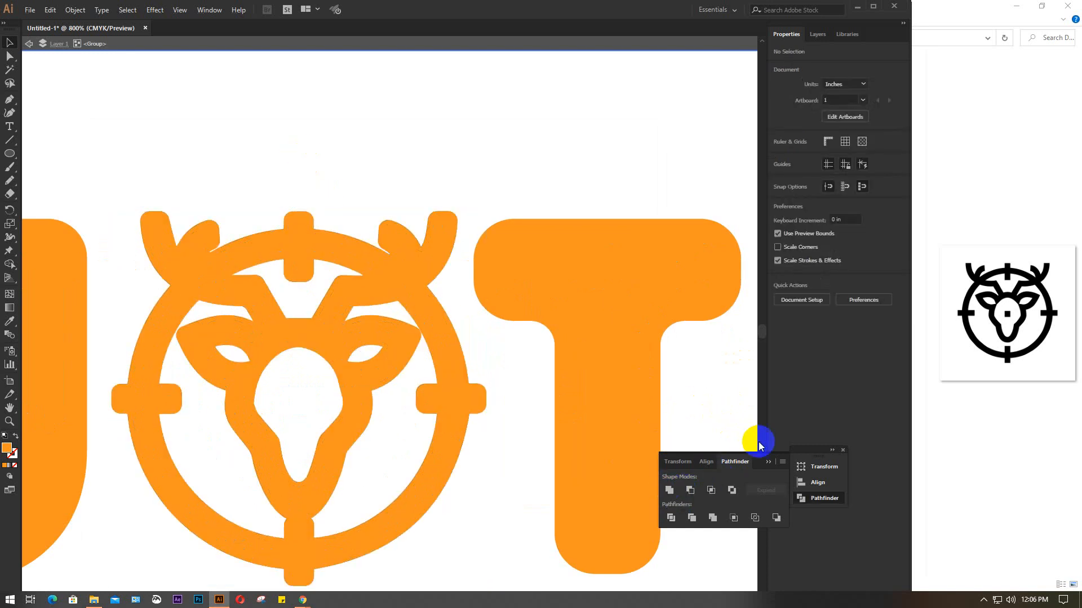
left_click(768, 461)
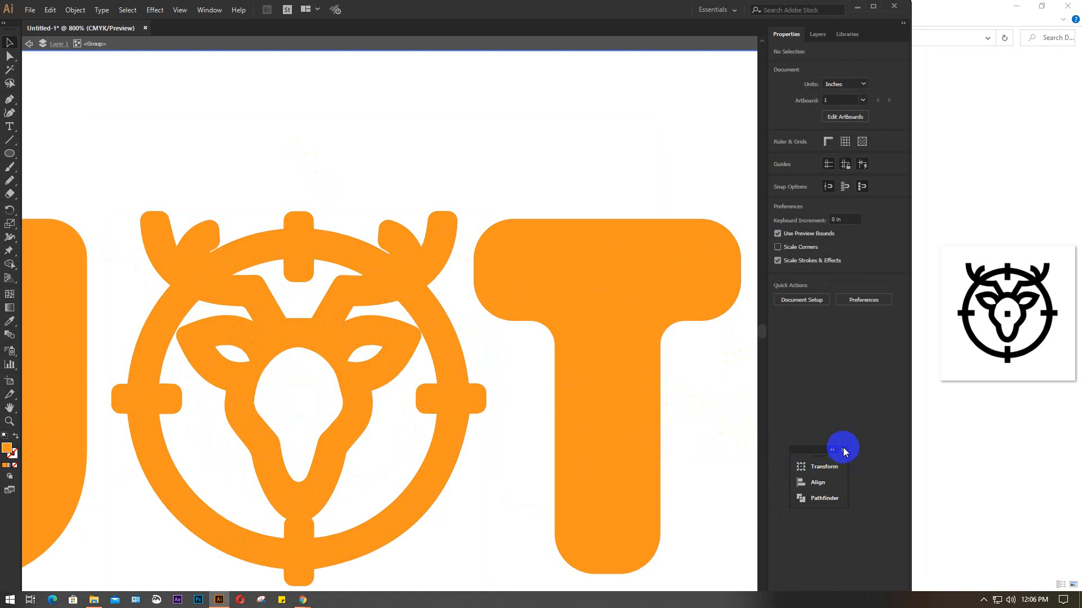
left_click(842, 450)
left_click(353, 254)
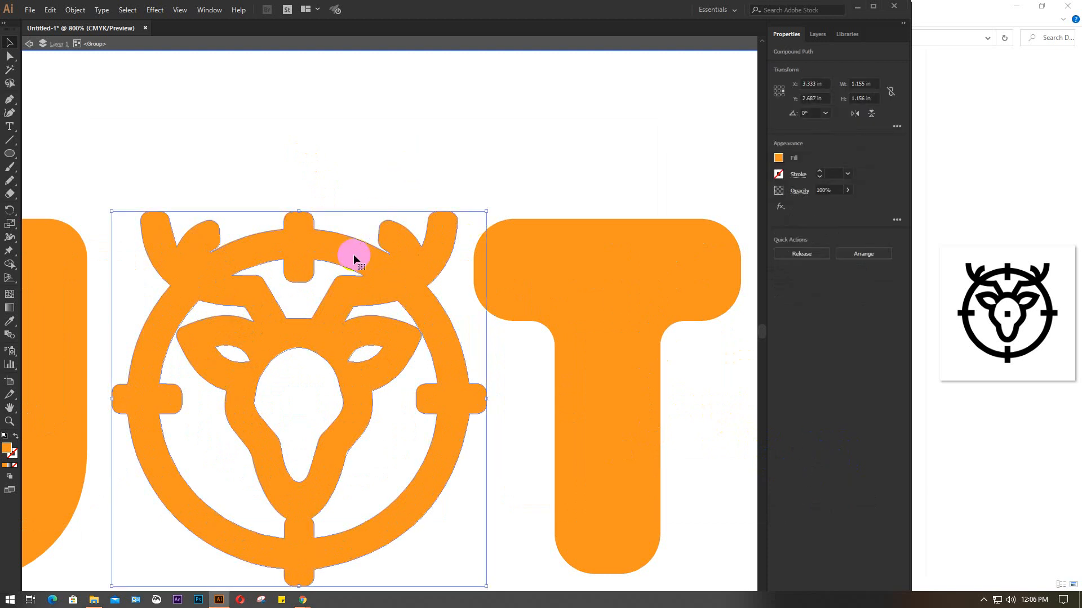
scroll(468, 188, "down", 3)
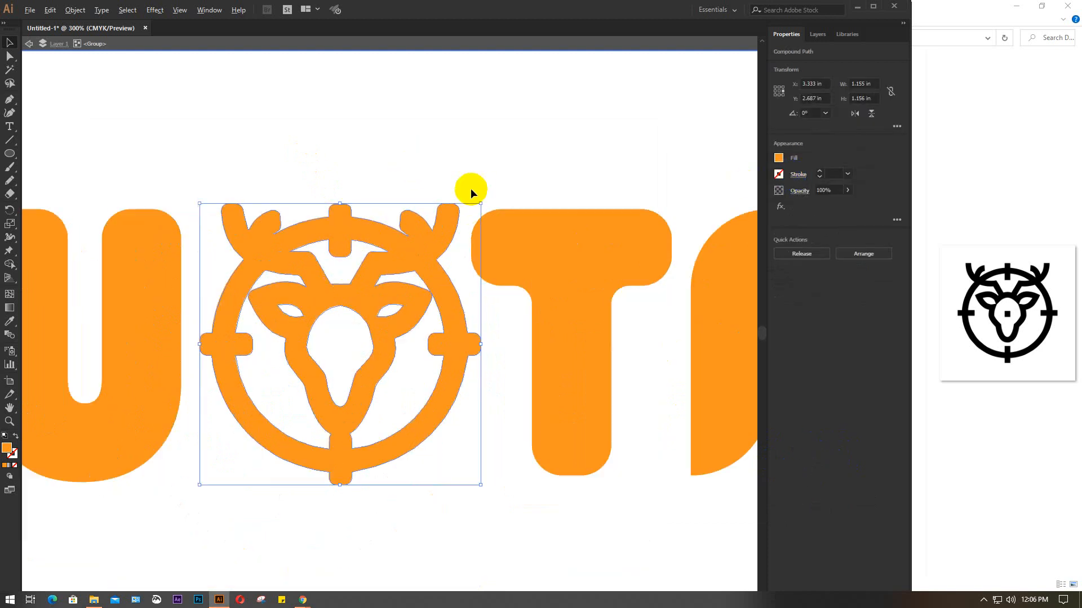
- Add a 0.25 pt black stroke to all the HUNTING letters and the deer icon, and exit isolation mode
left_click_drag(88, 138, 727, 337)
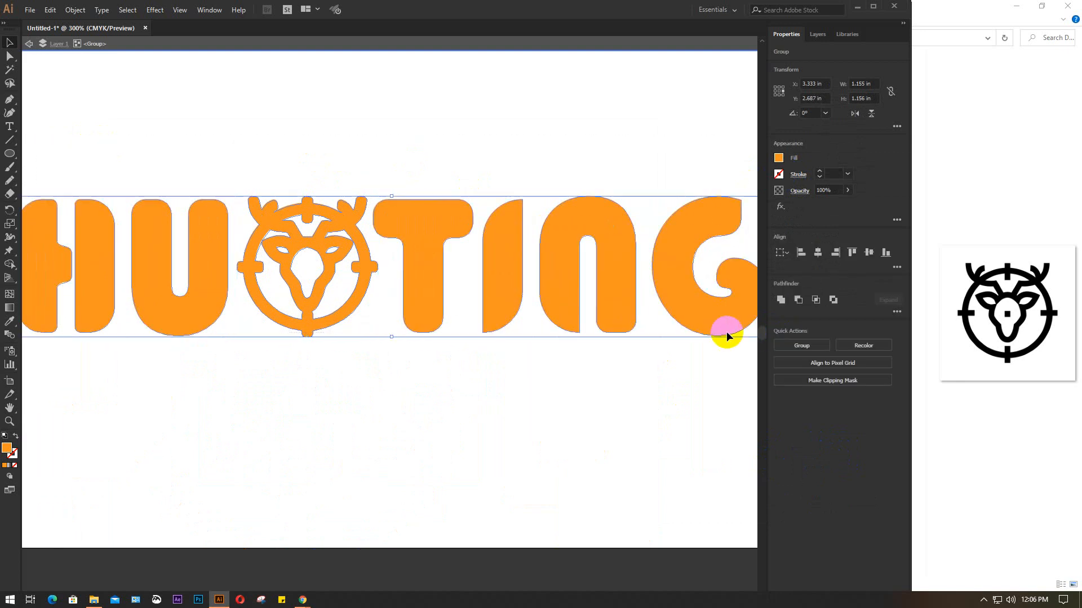
left_click(848, 173)
left_click(859, 188)
left_click(556, 138)
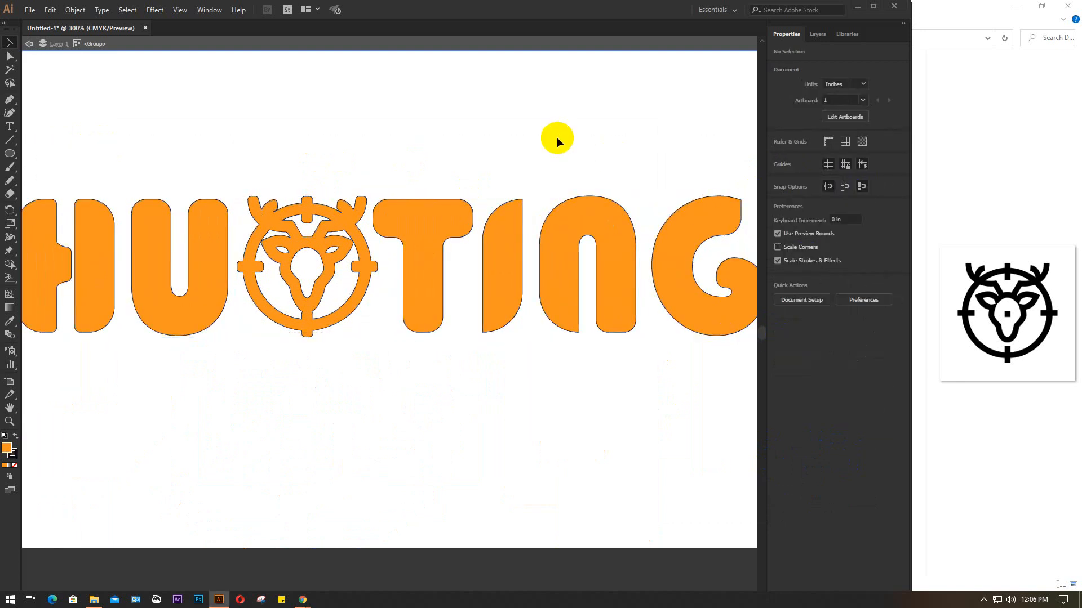
scroll(557, 138, "down", 1)
left_click_drag(529, 133, 504, 215)
left_click(460, 48)
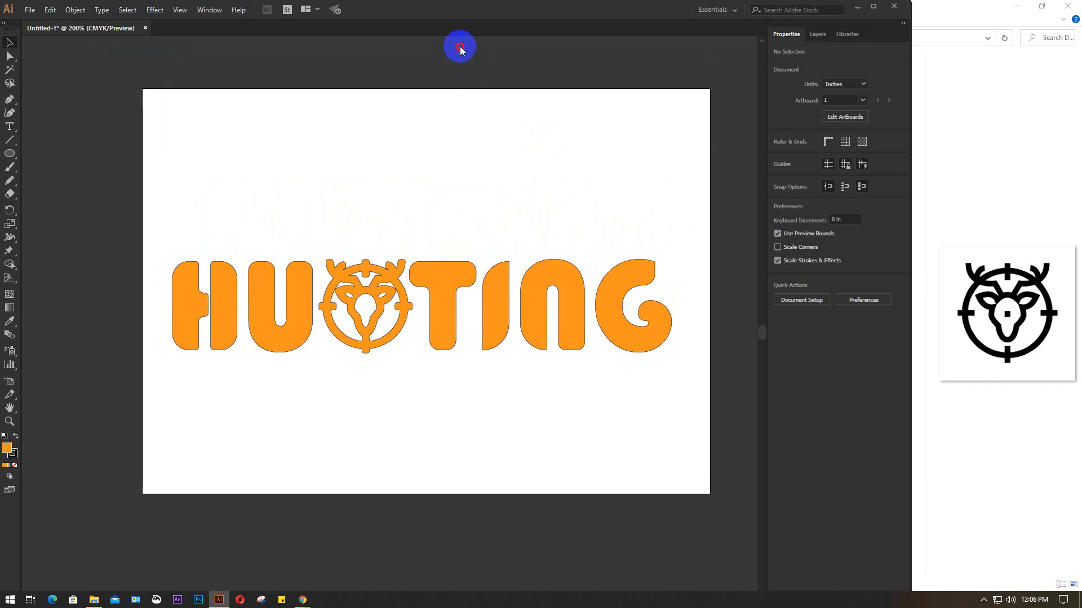
- Set the HUNTING group's stroke weight to 0.5 pt
left_click(388, 283)
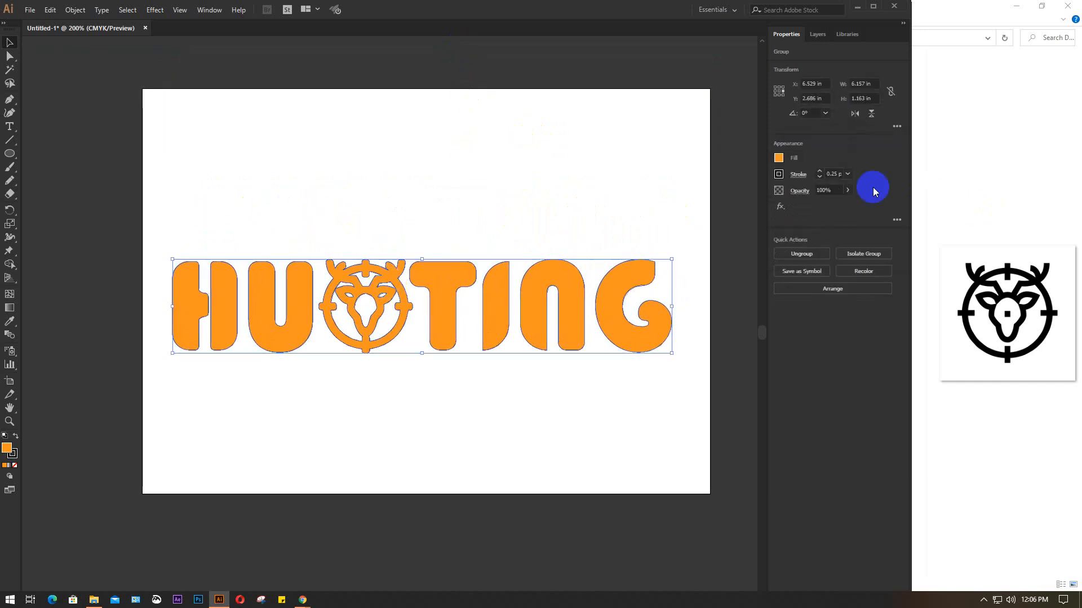
left_click(847, 174)
left_click(444, 186)
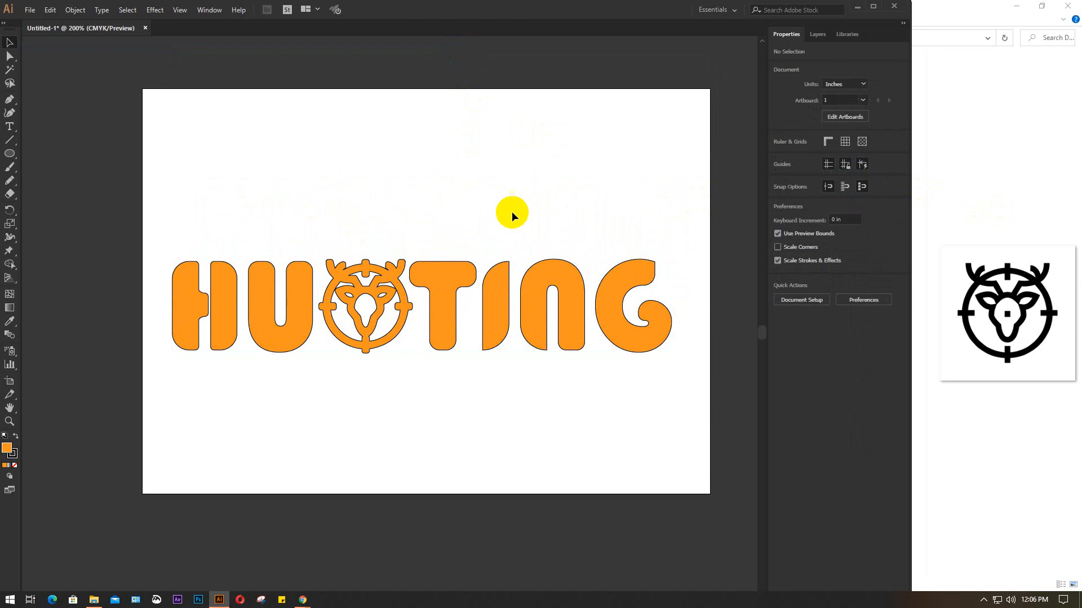
- Scale the HUNTING group down to about 5.08 in wide and reposition it near the middle of the artboard
left_click(251, 279)
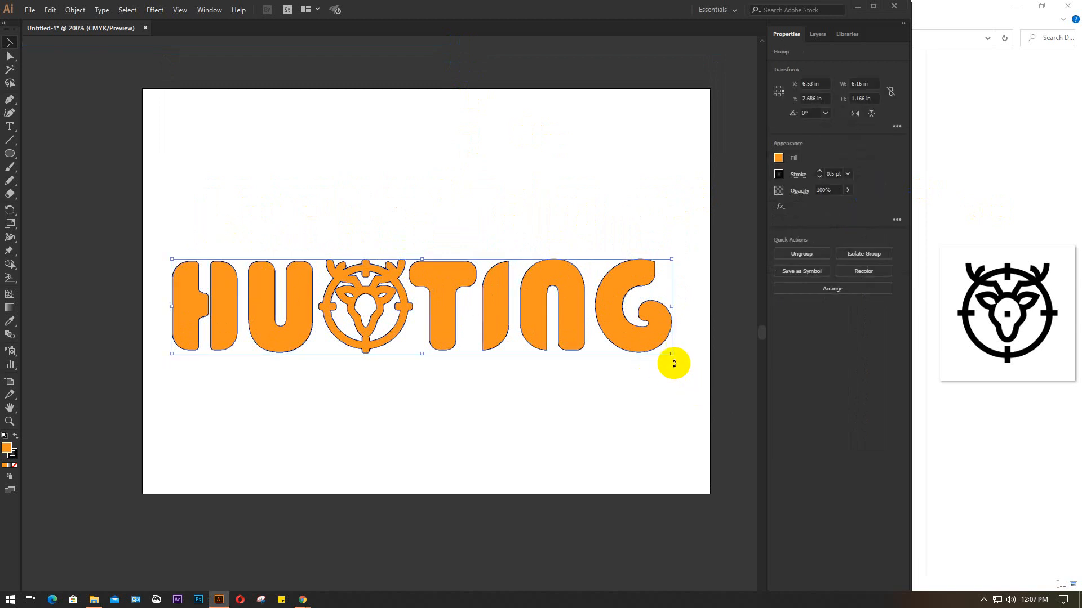
left_click_drag(672, 355, 666, 345)
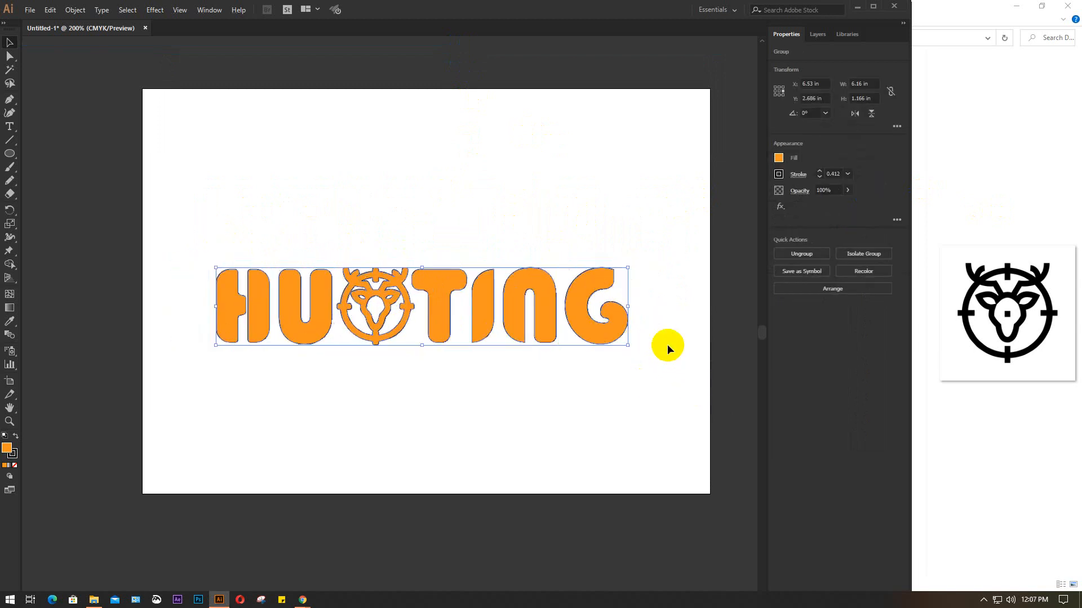
left_click_drag(592, 326, 609, 322)
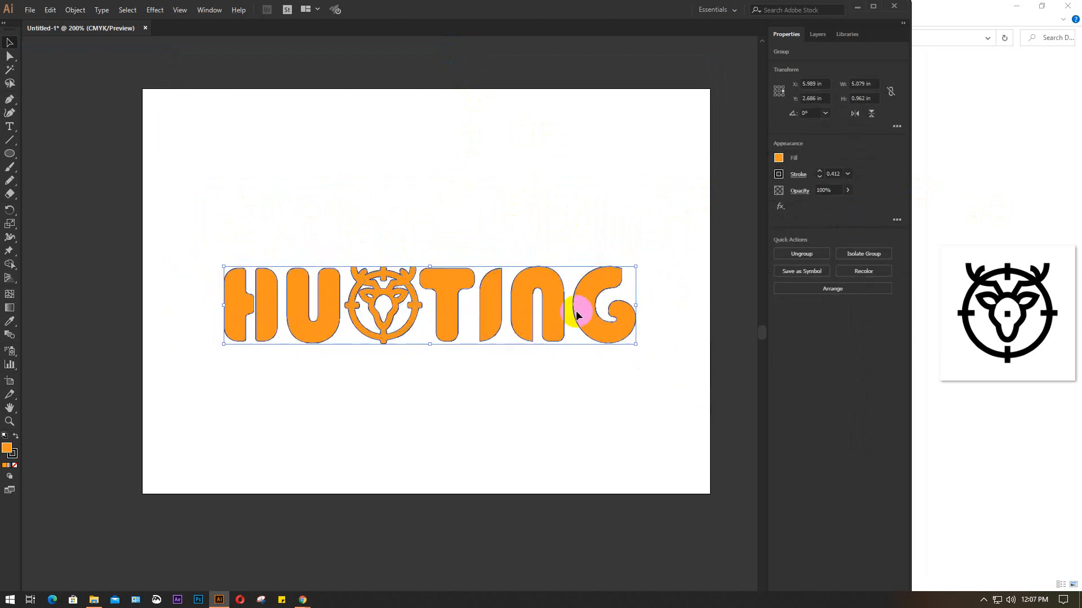
left_click(429, 167)
- Draw a rectangle of about 7 by 5 in covering the whole artboard
left_click_drag(10, 154, 14, 152)
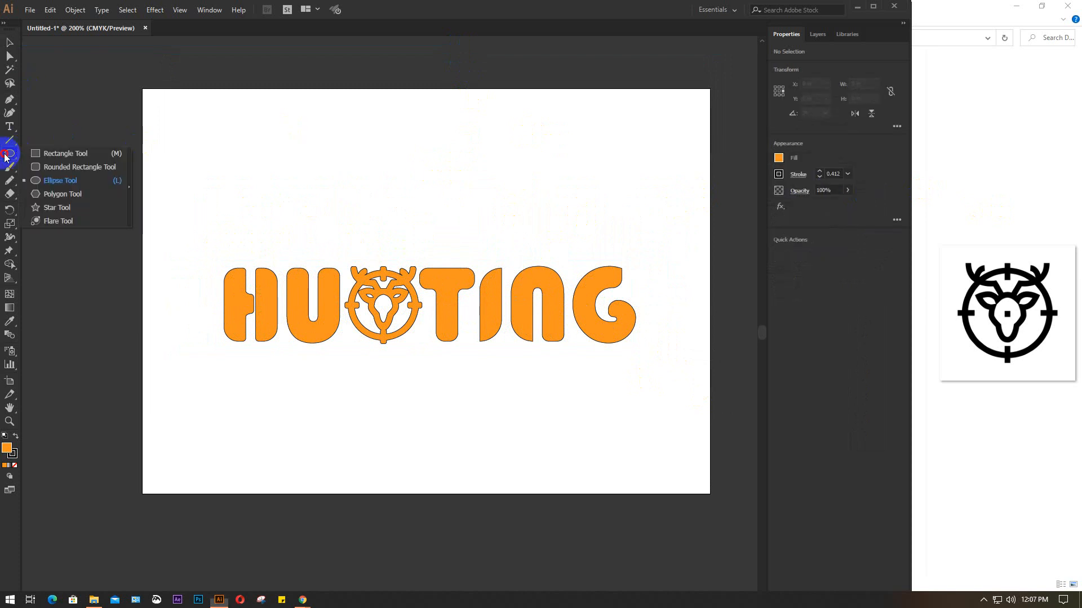
left_click(85, 152)
left_click_drag(136, 82, 710, 495)
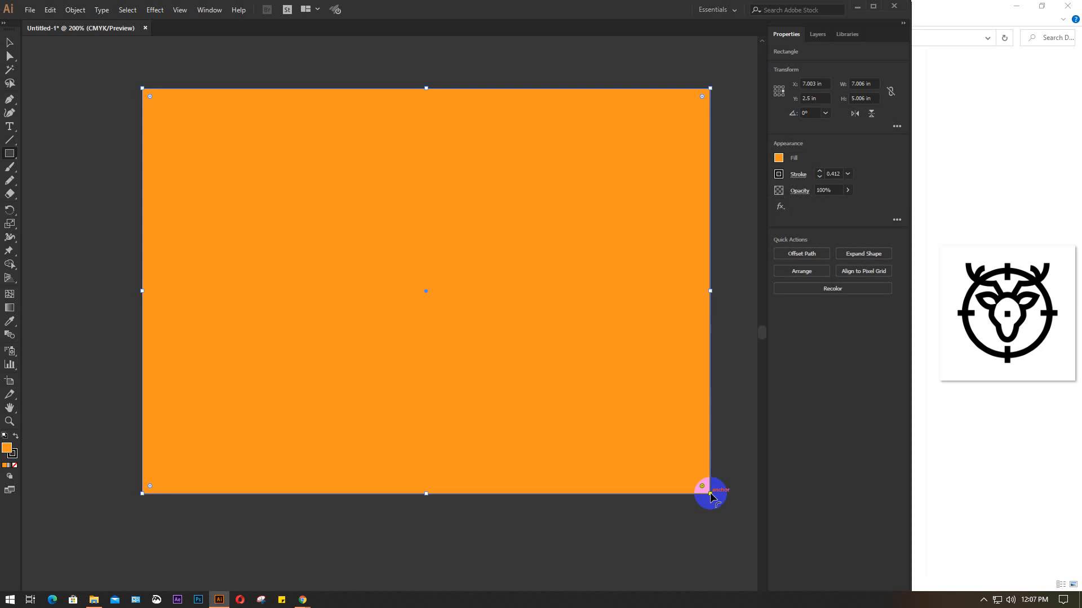
- Fill the artboard-sized rectangle with a white-to-black gradient, set its type to Radial and shift its highlight toward the upper right
left_click(778, 159)
left_click(655, 221)
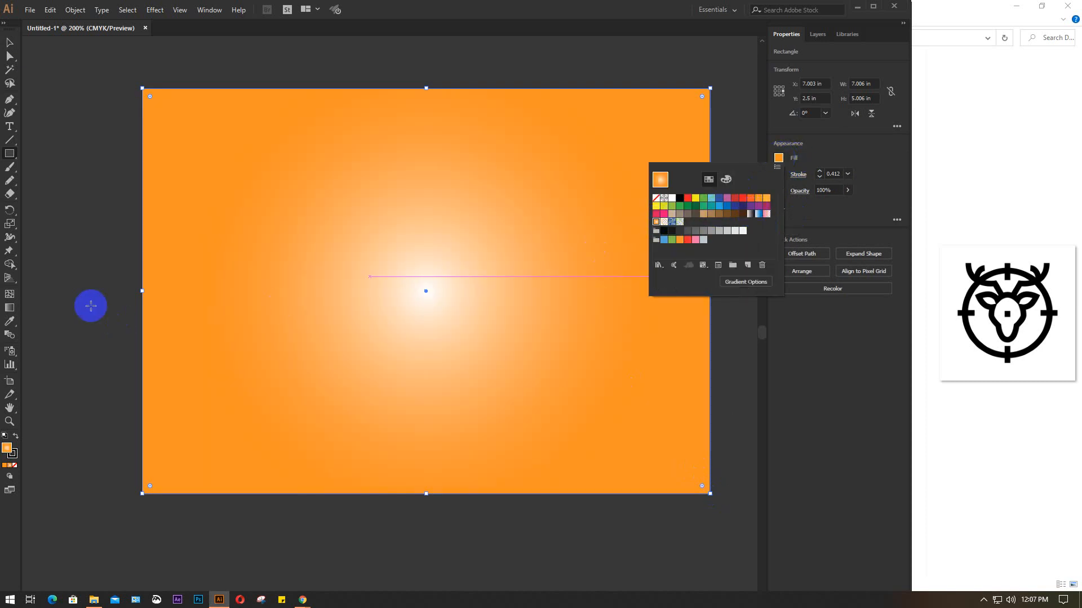
double_click(10, 308)
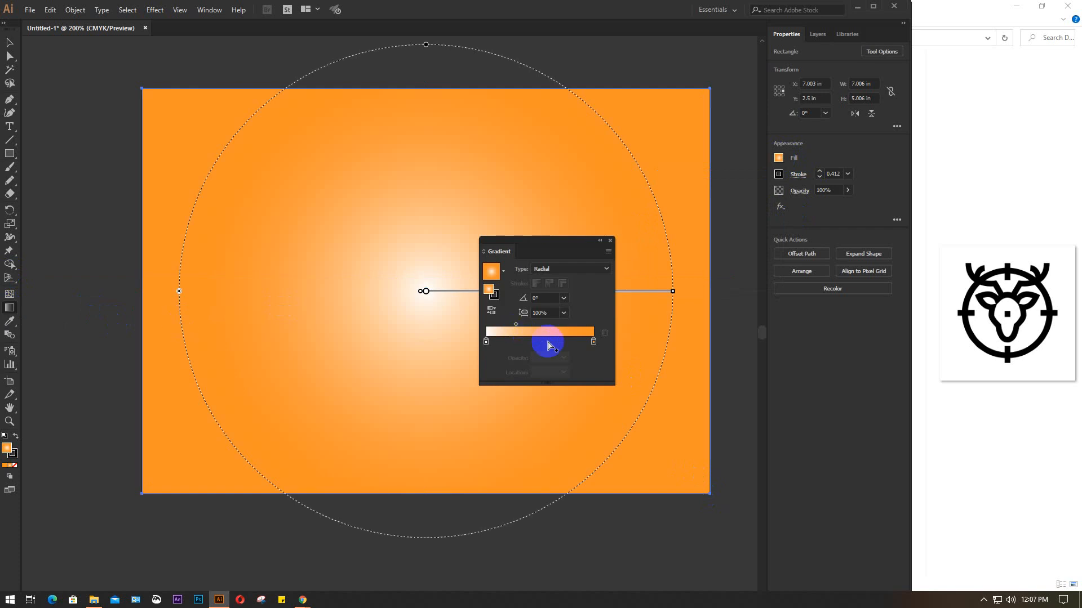
left_click(505, 271)
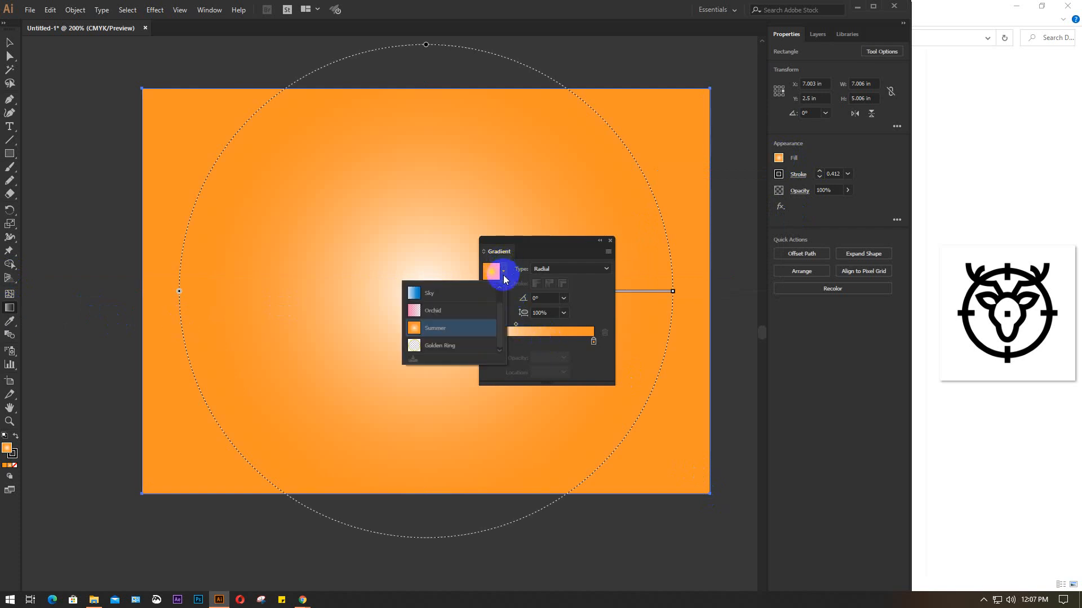
left_click(449, 297)
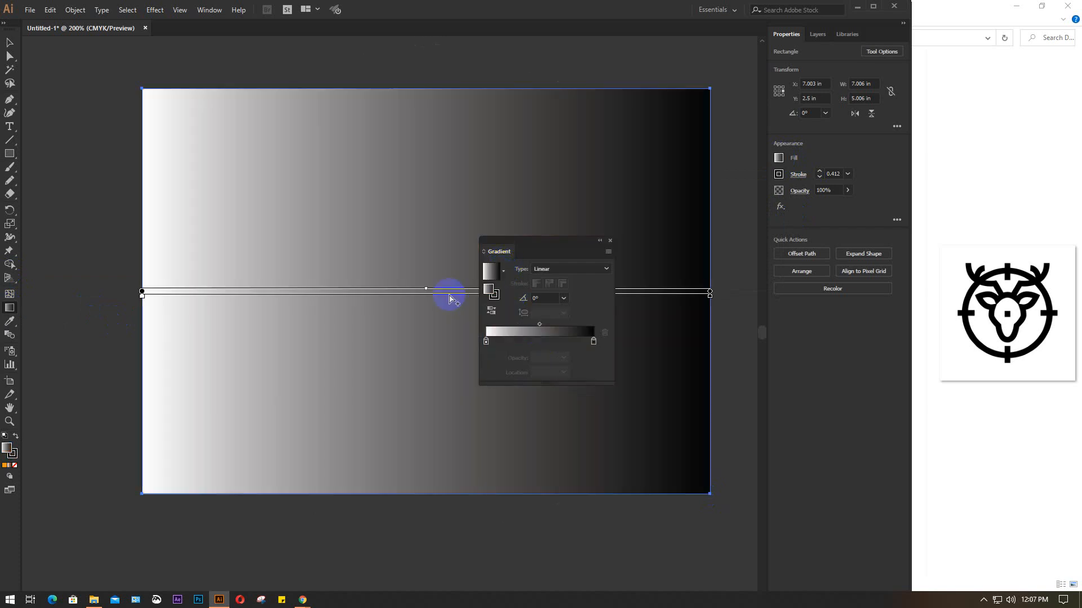
left_click(606, 269)
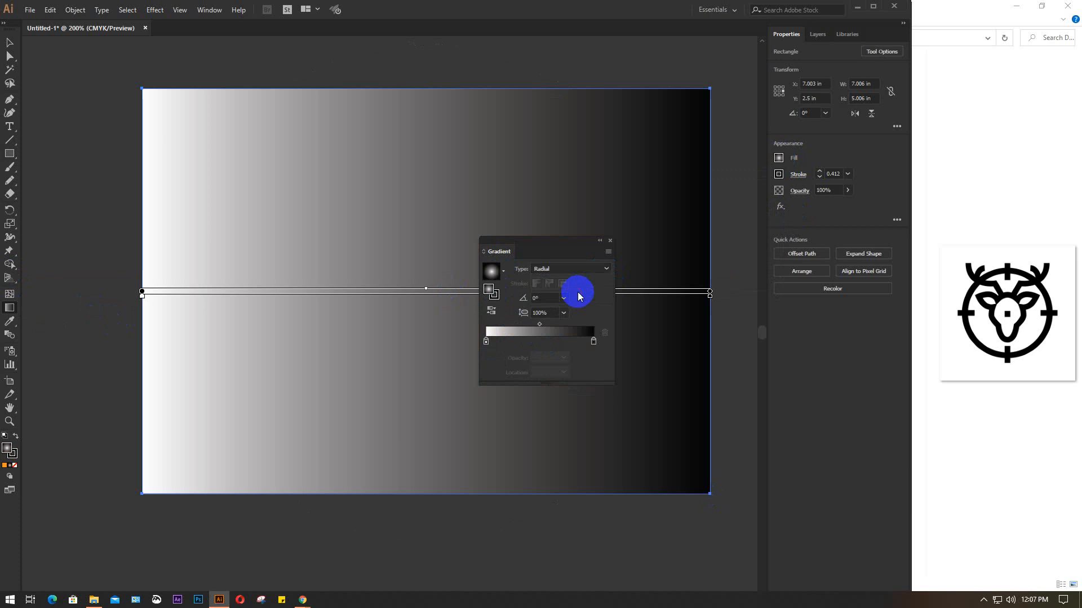
left_click(577, 292)
left_click_drag(679, 169, 678, 170)
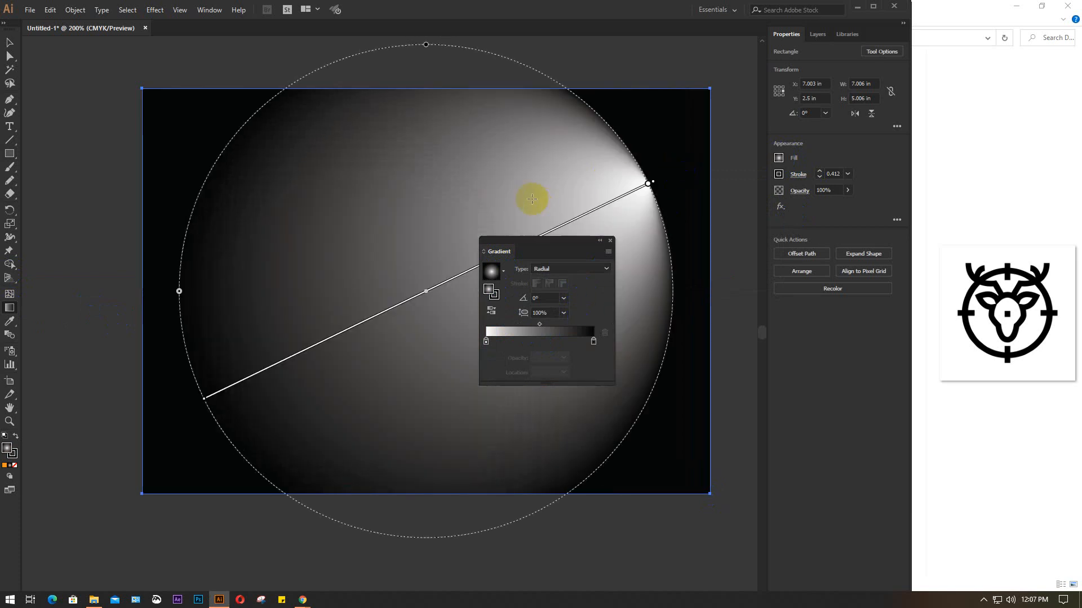
- Send the gradient rectangle to the back, behind the HUNTING lettering
right_click(471, 170)
mouse_move(507, 346)
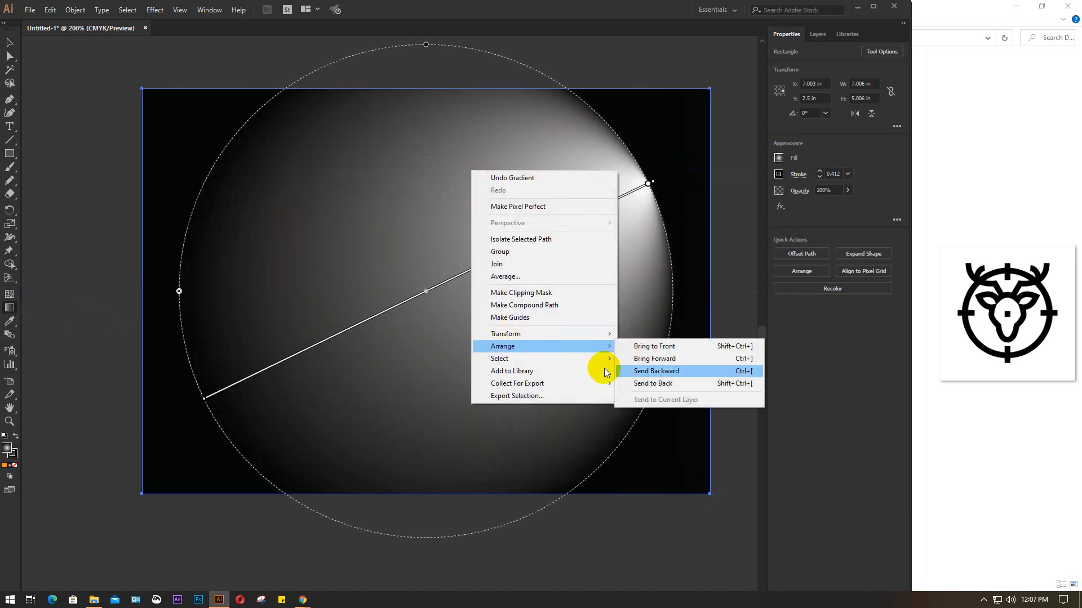
left_click(643, 385)
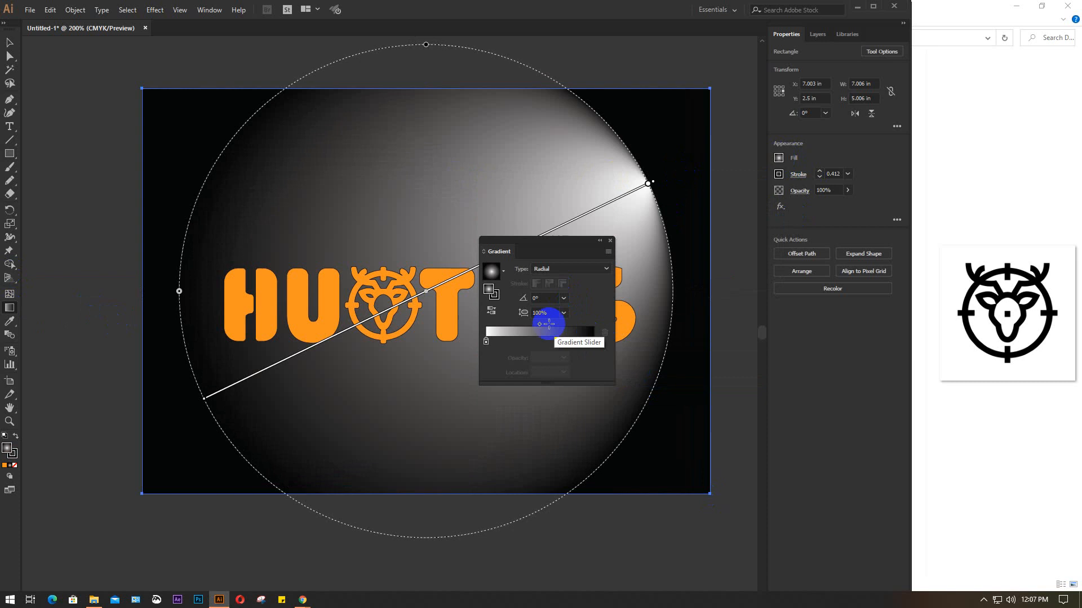
- Try moving the radial gradient to different corners of the background and shrinking it to a small spot below the U
mouse_move(428, 289)
left_mouse_down()
mouse_move(374, 305)
mouse_move(175, 422)
mouse_move(210, 401)
left_mouse_up()
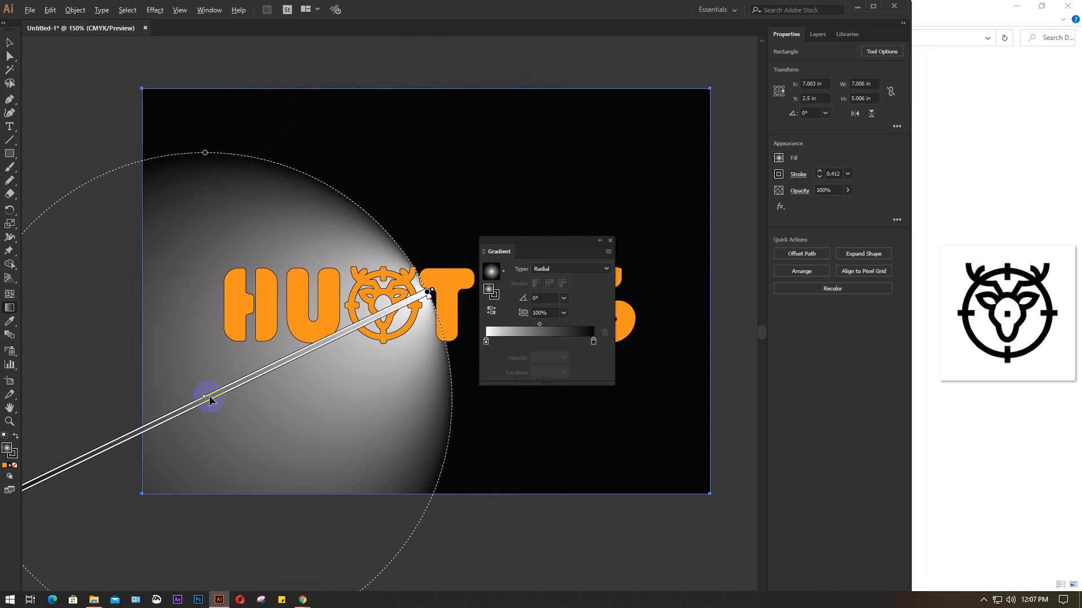
scroll(209, 400, "down", 1)
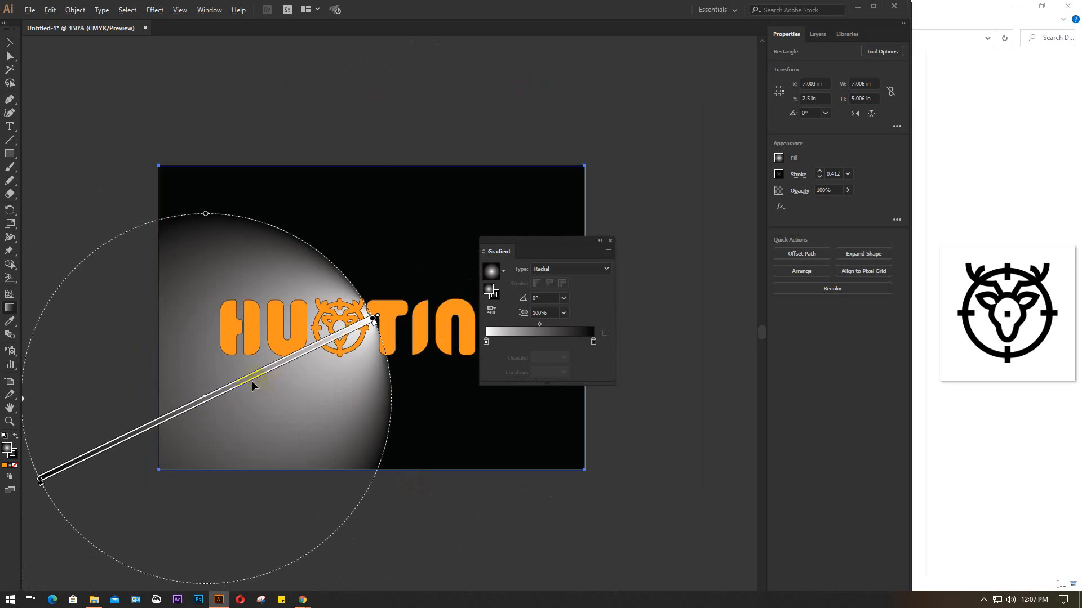
left_click_drag(254, 385, 583, 220)
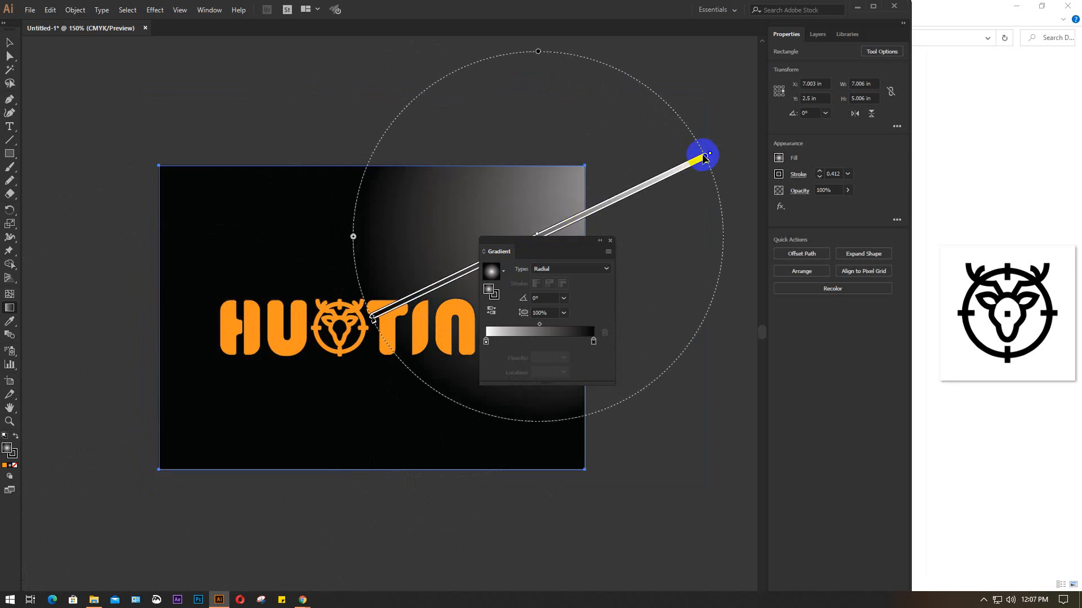
left_click_drag(704, 158, 178, 390)
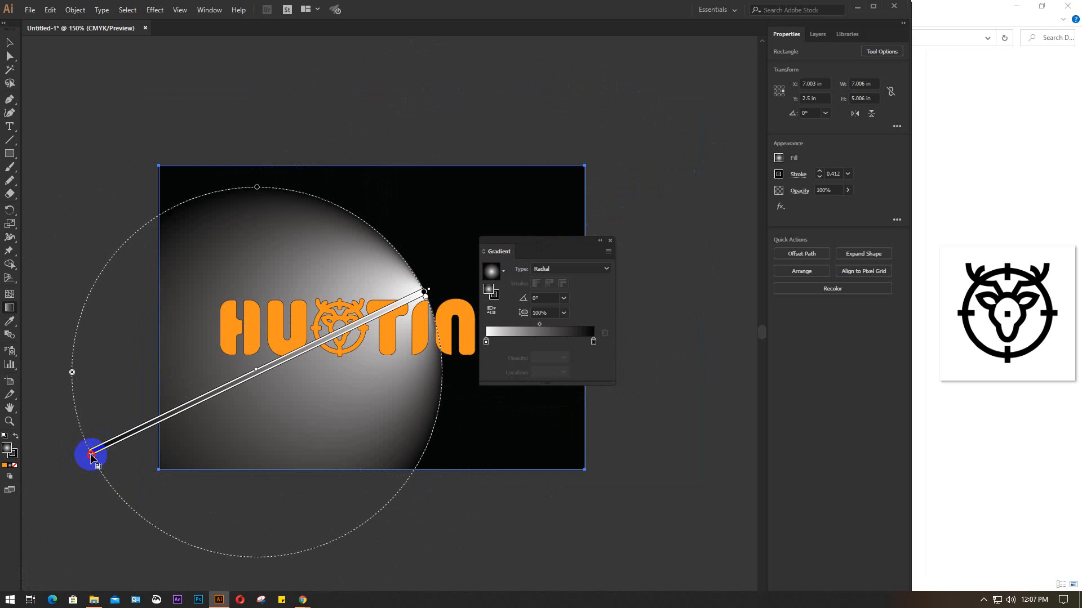
mouse_move(90, 455)
left_mouse_down()
mouse_move(268, 381)
mouse_move(237, 383)
left_mouse_up()
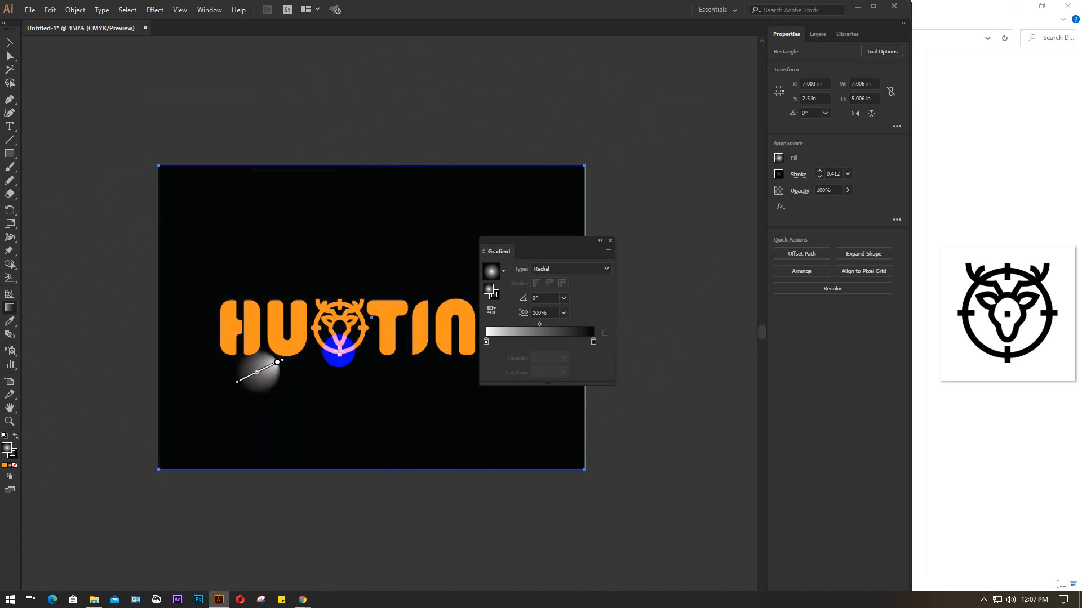
- Try centering the radial gradient on the background and reducing its radius to roughly the width of the lettering
left_click(373, 314)
left_click_drag(372, 318, 678, 308)
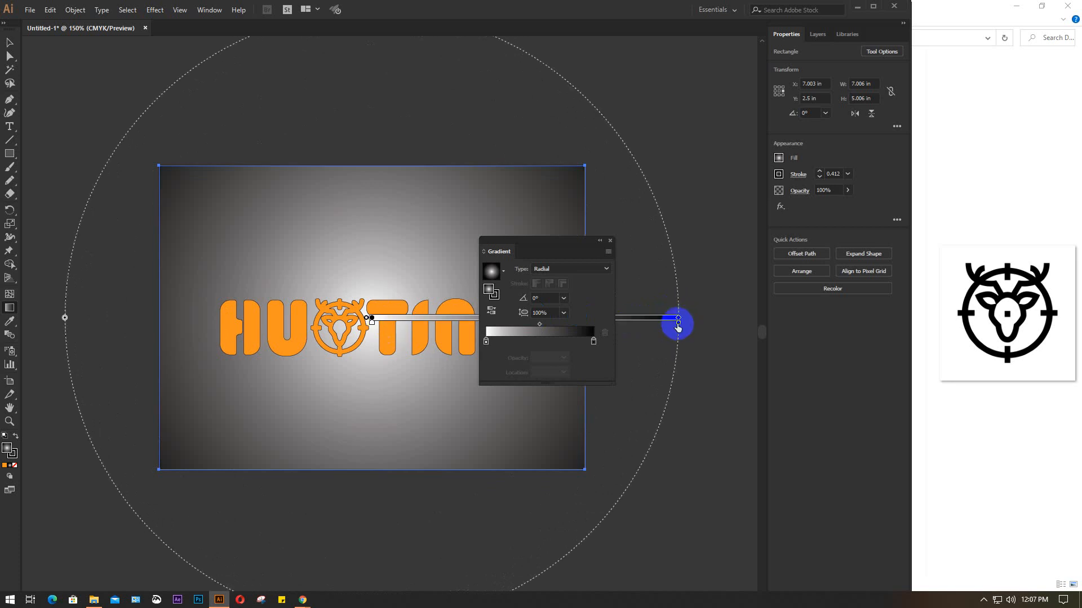
left_click_drag(679, 319, 593, 322)
left_click_drag(533, 242, 741, 317)
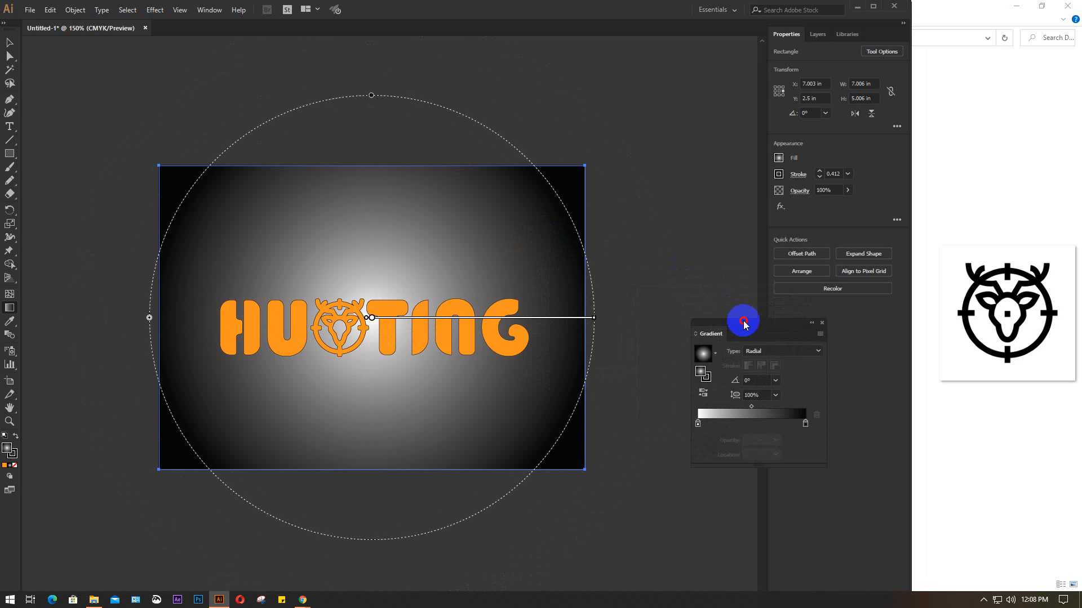
left_click_drag(595, 318, 539, 329)
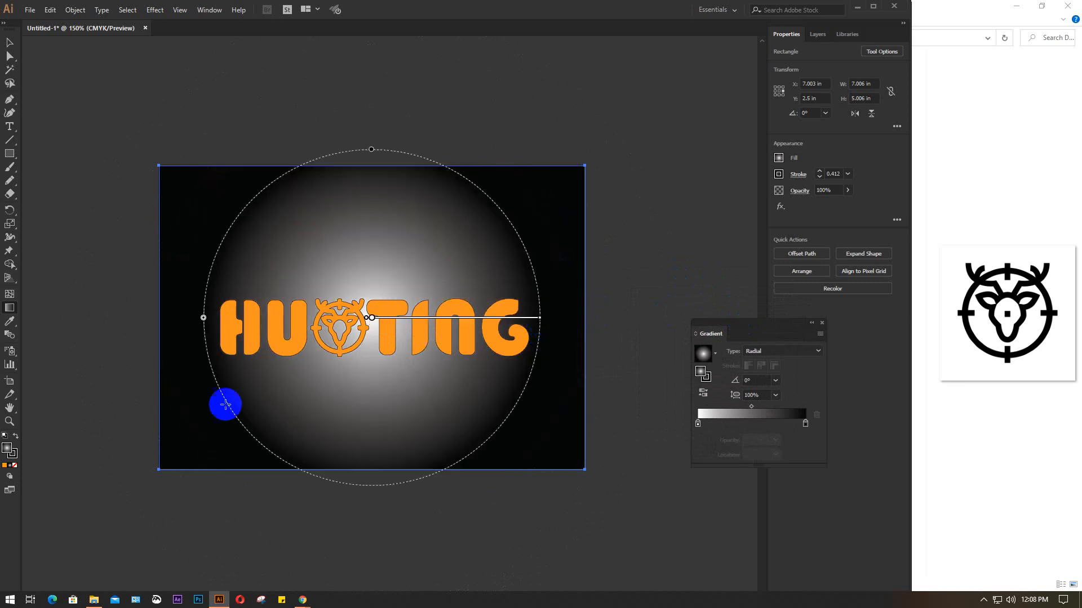
- Redraw the radial gradient at about 39.6° from just outside the background's lower-left corner to below the U
left_click_drag(176, 437, 511, 206)
left_click_drag(103, 402, 376, 287)
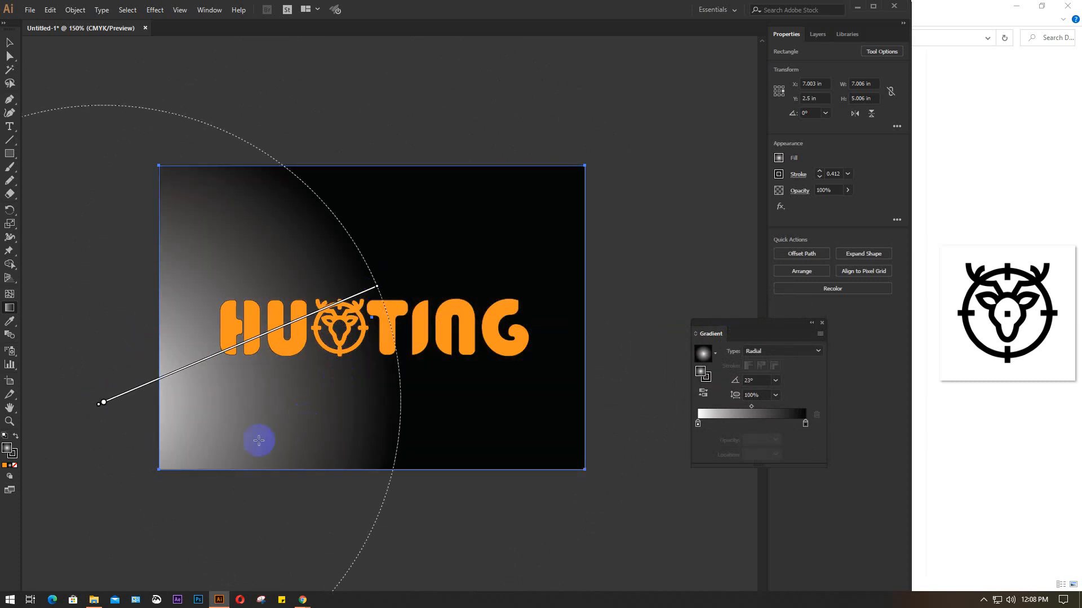
left_click_drag(131, 482, 281, 359)
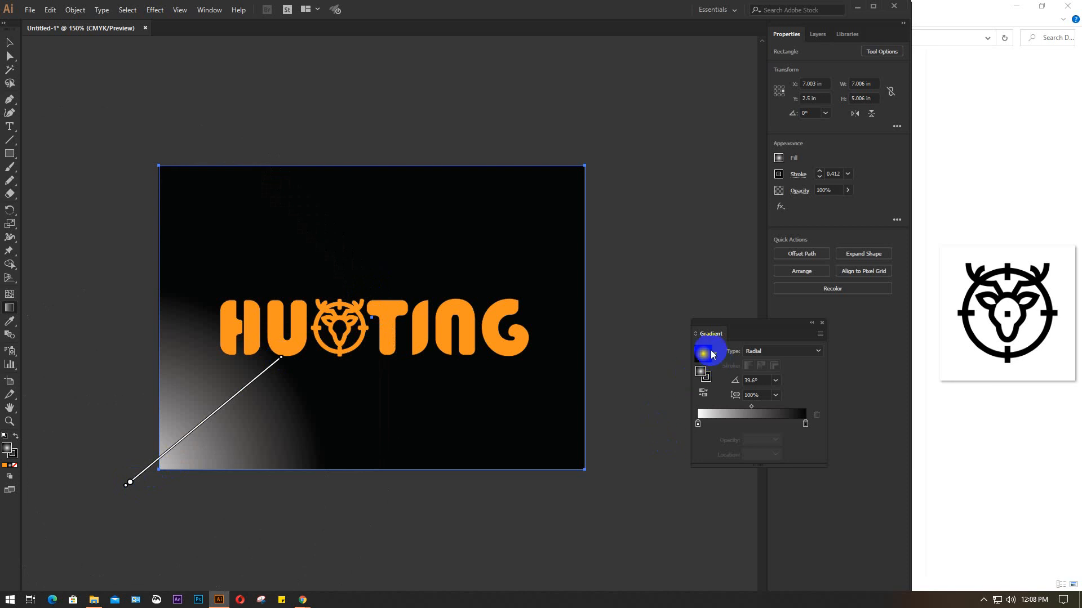
left_click(716, 353)
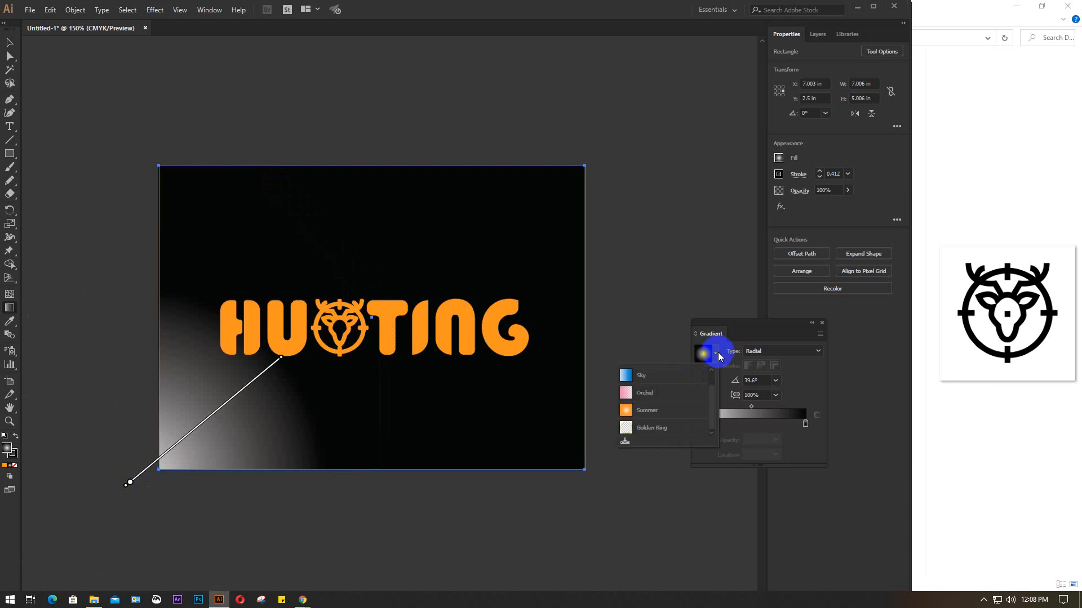
left_click(822, 326)
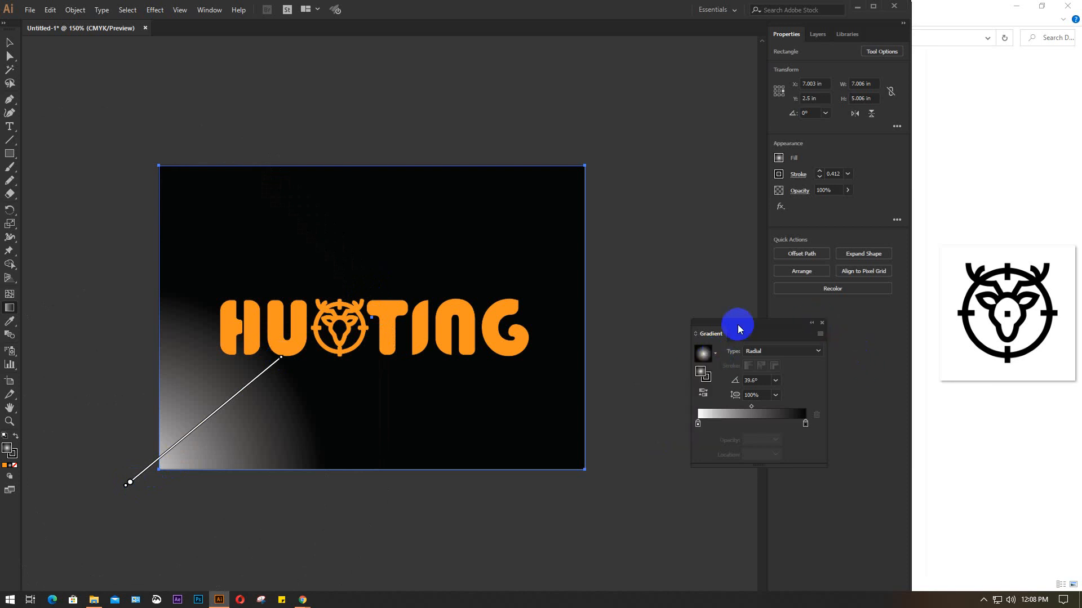
- Replace the background rectangle's gradient with the dark grey swatch R=26 G=26 B=26 and deselect it
left_click(821, 323)
key("v")
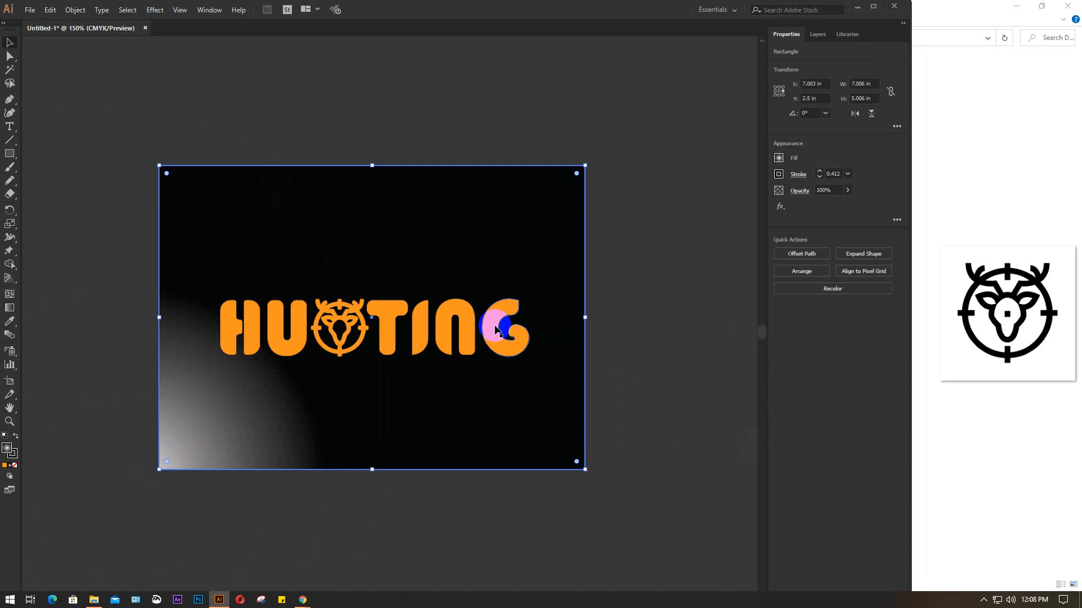
left_click(625, 287)
left_click(502, 263)
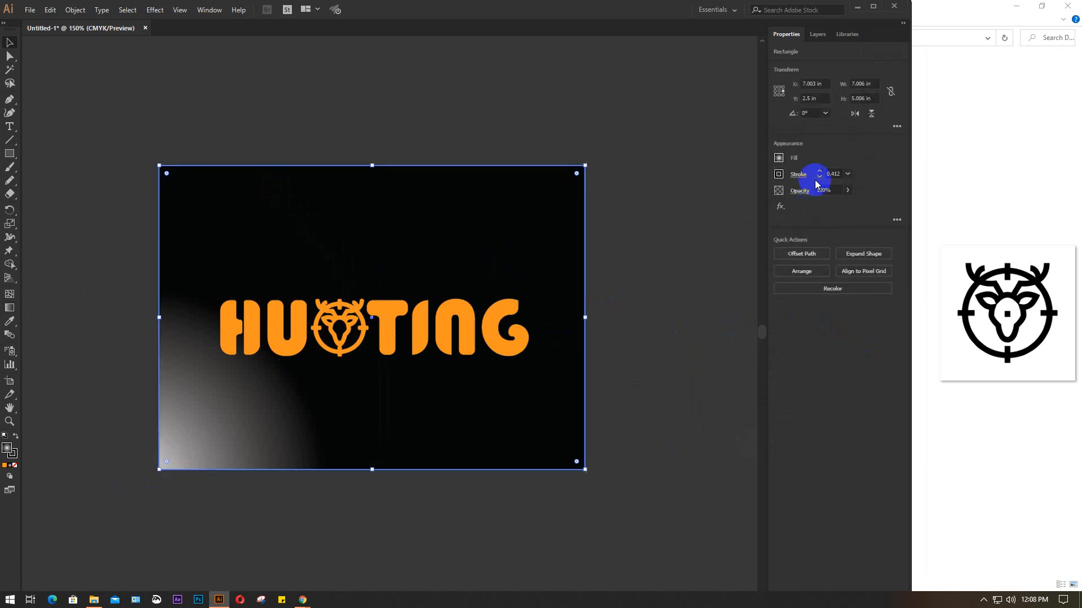
left_click(780, 158)
left_click(669, 234)
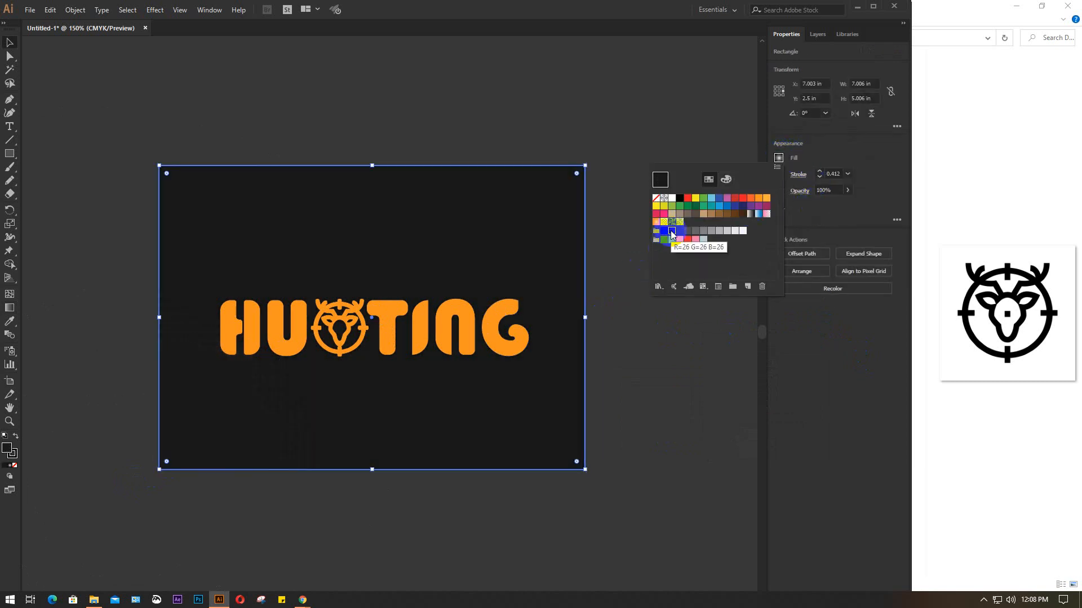
left_click(643, 367)
left_click(643, 367)
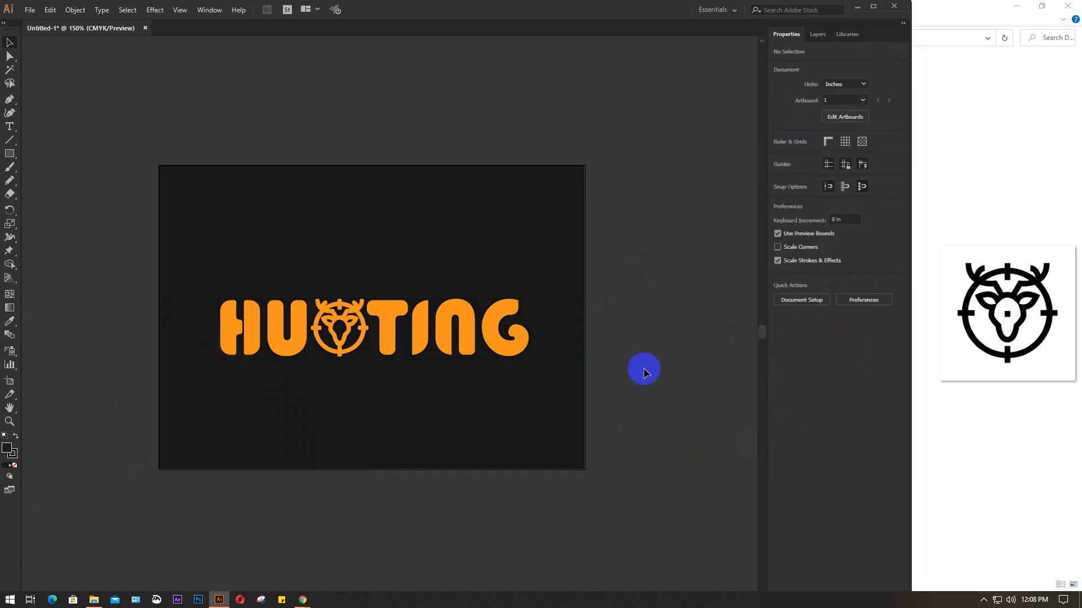
left_click(546, 208)
left_click(659, 320)
scroll(377, 366, "up", 2)
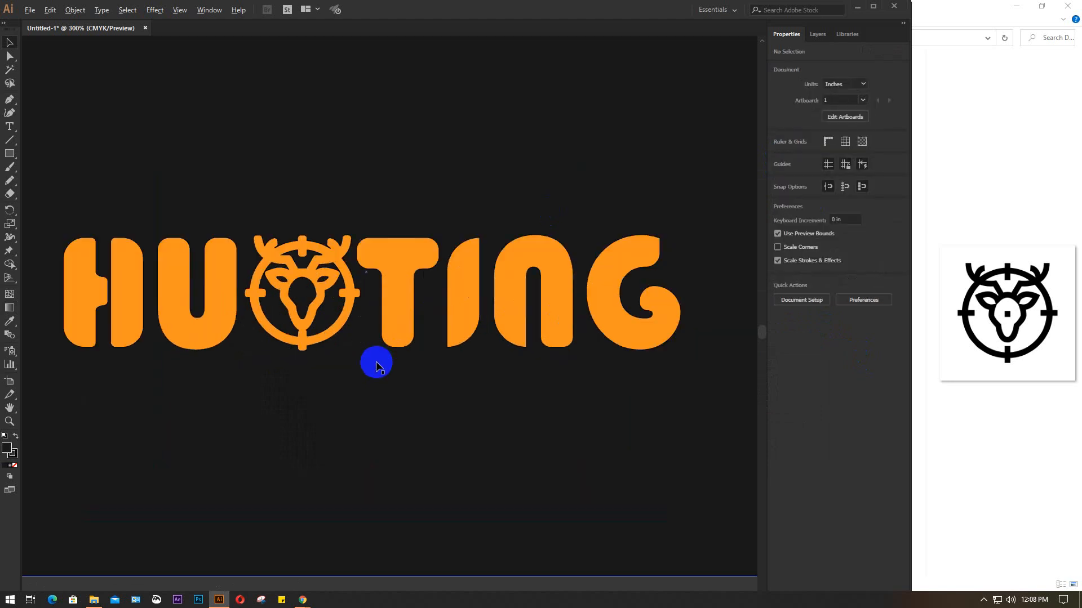
- Close the Desktop folder window and the downloads bar in the Meet browser window, and return to Illustrator
left_click(1031, 134)
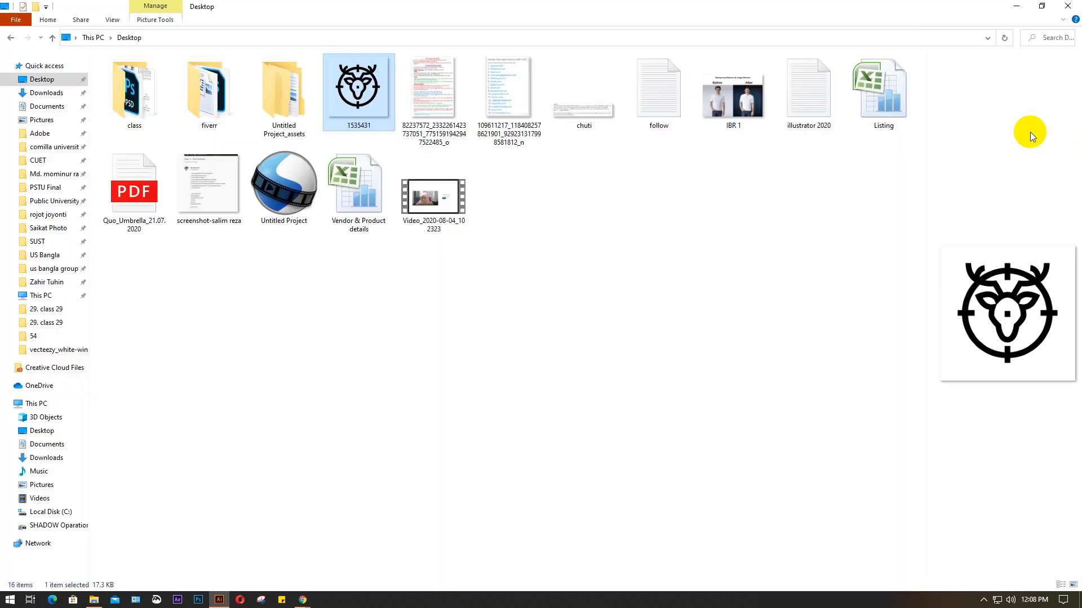
left_click(1066, 6)
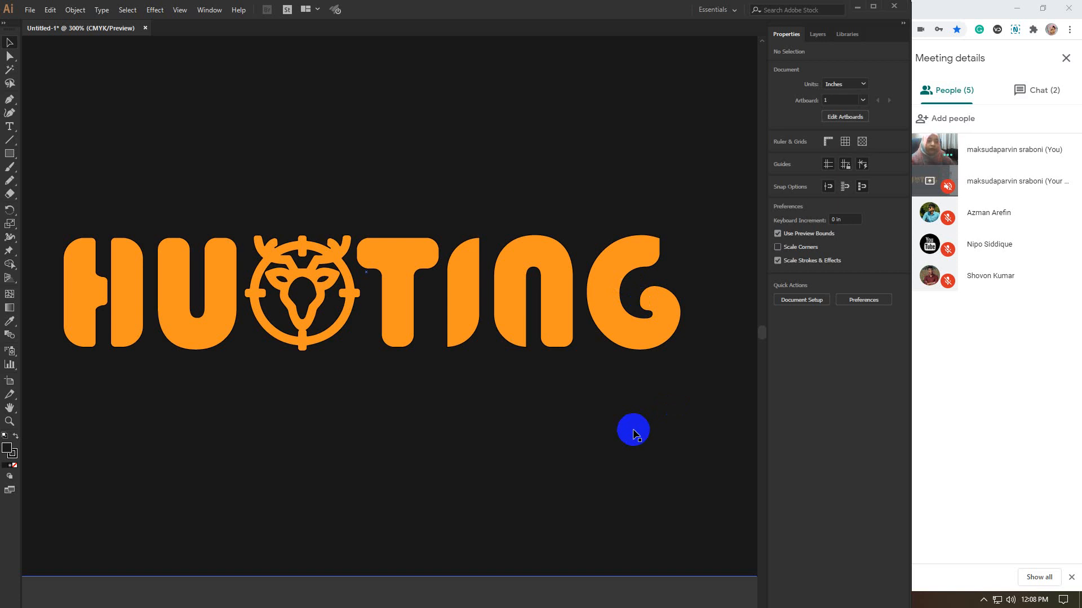
left_click(1072, 579)
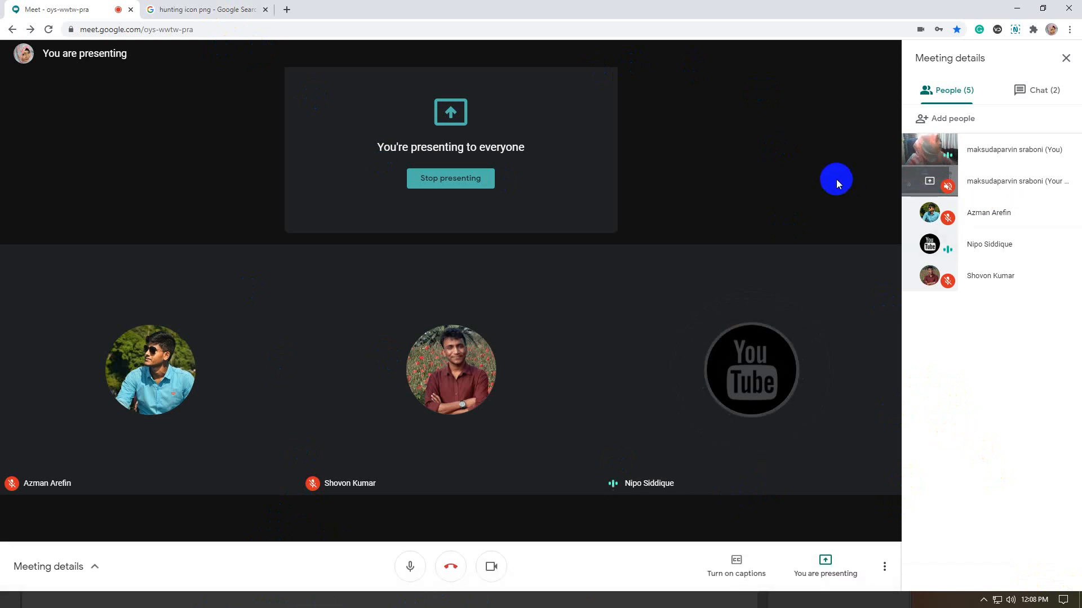
left_click(1016, 7)
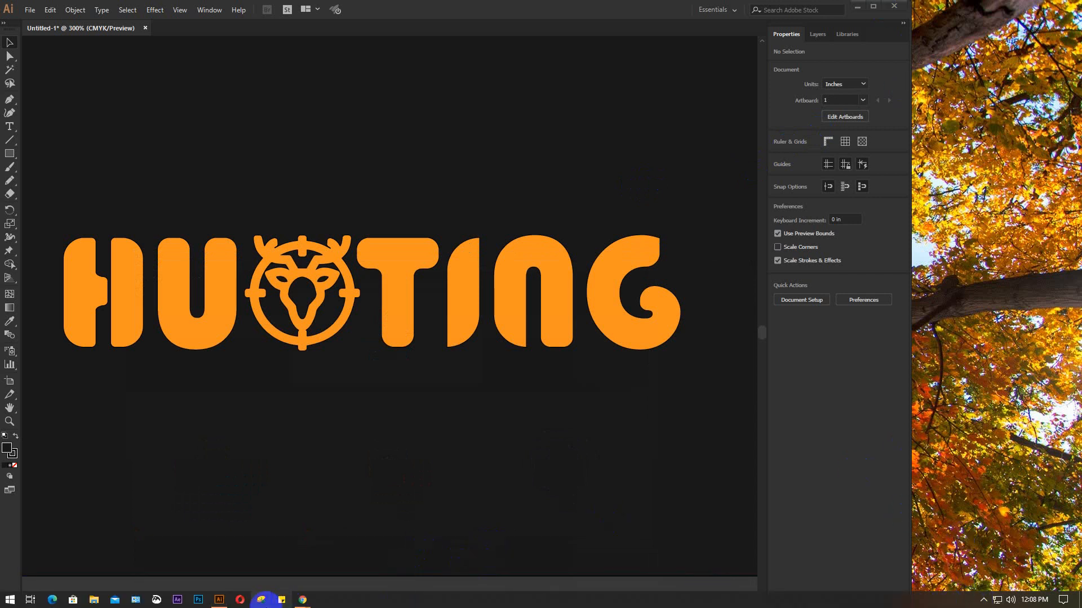
mouse_move(302, 597)
left_click(217, 550)
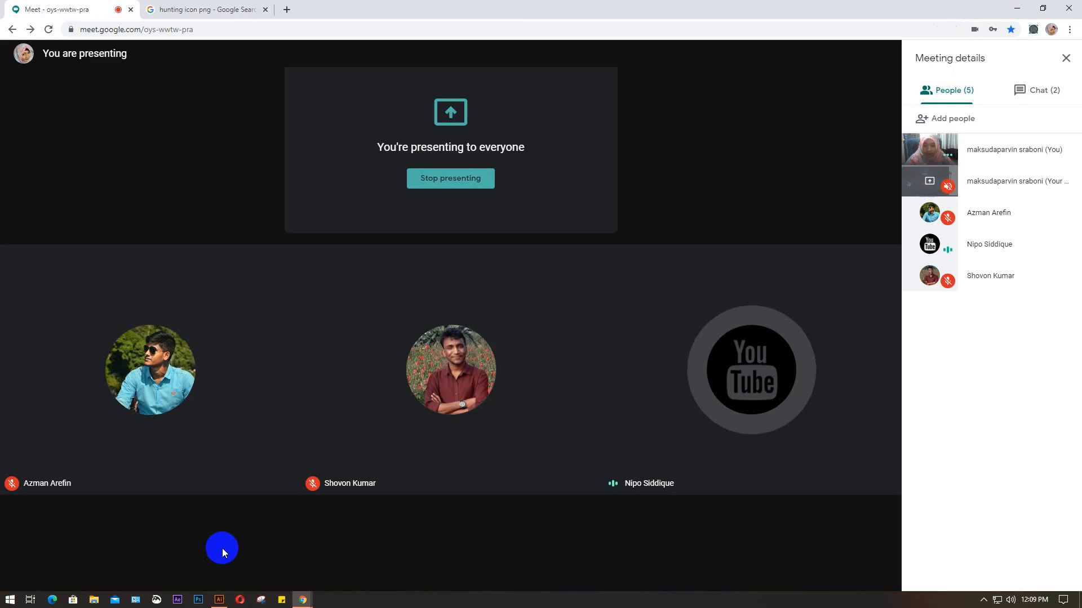
left_click(219, 599)
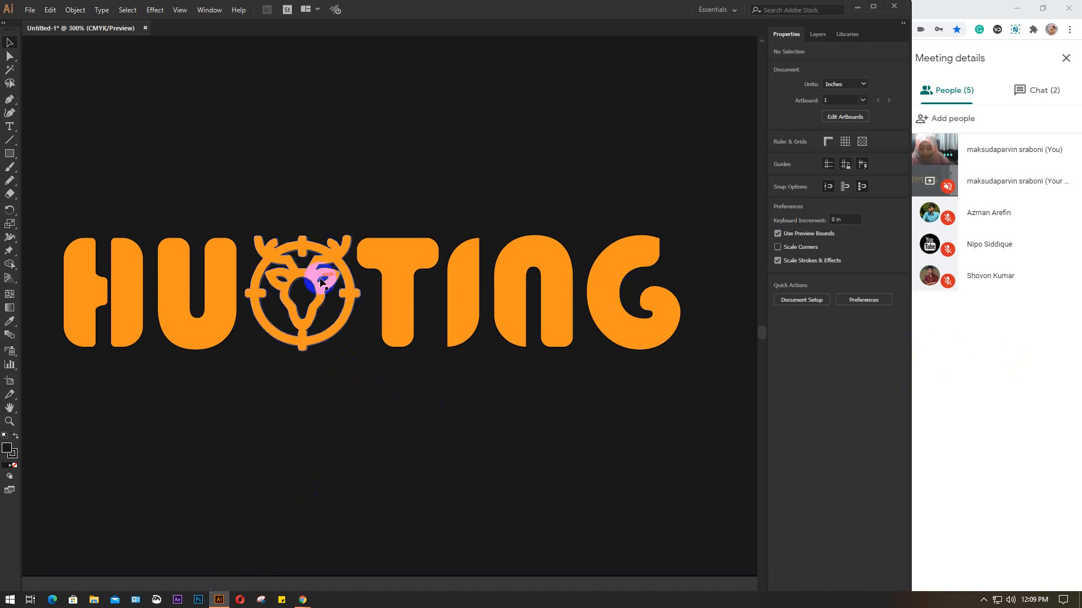
- Lock the dark grey background rectangle
scroll(321, 278, "down", 2)
left_click(350, 185)
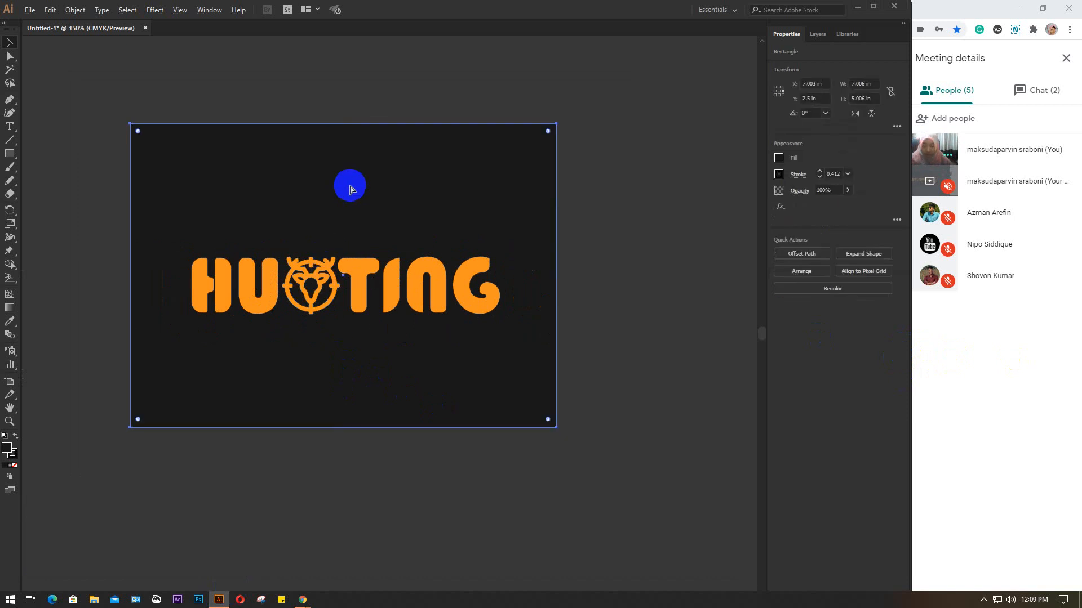
key("ctrl+2")
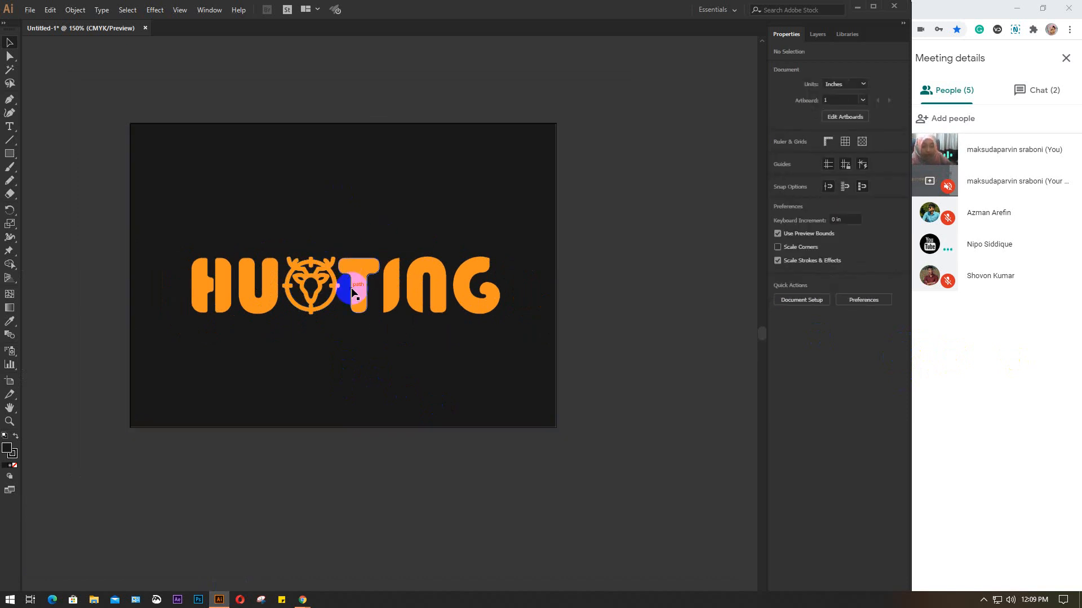
- Replace the final G with the deer crosshair icon, moving it out of the word's middle to just after the last N
scroll(351, 293, "up", 2)
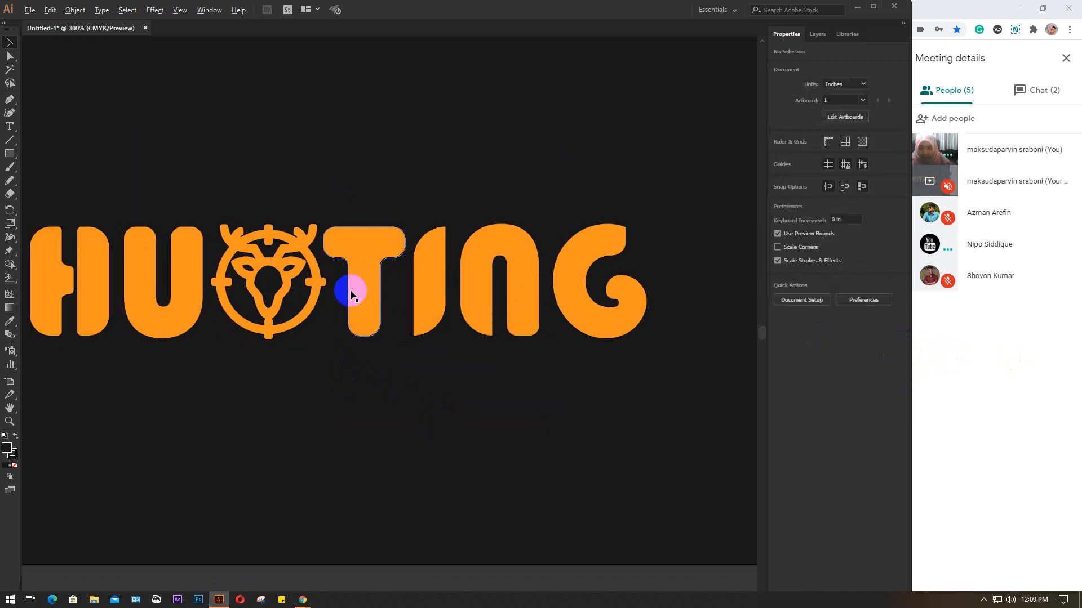
left_click(293, 275)
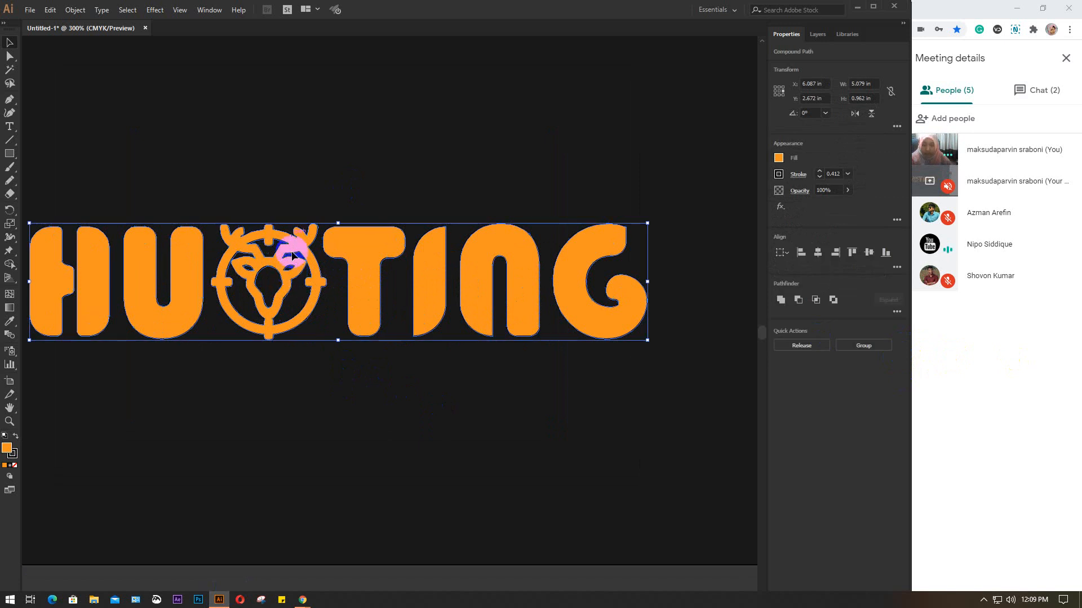
left_click(292, 149)
left_click(272, 267)
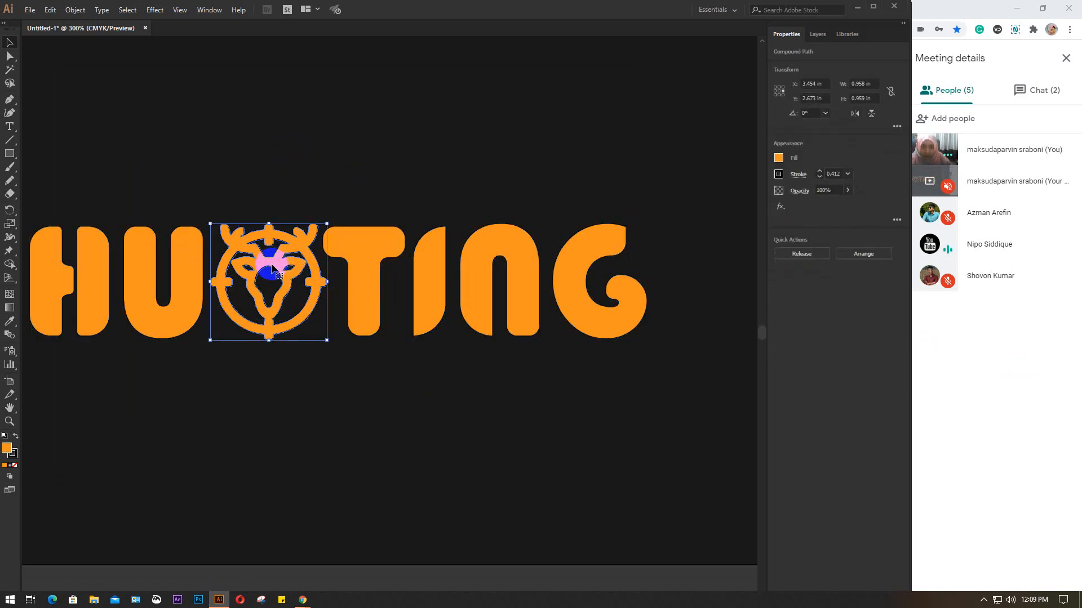
left_click_drag(272, 265, 635, 275)
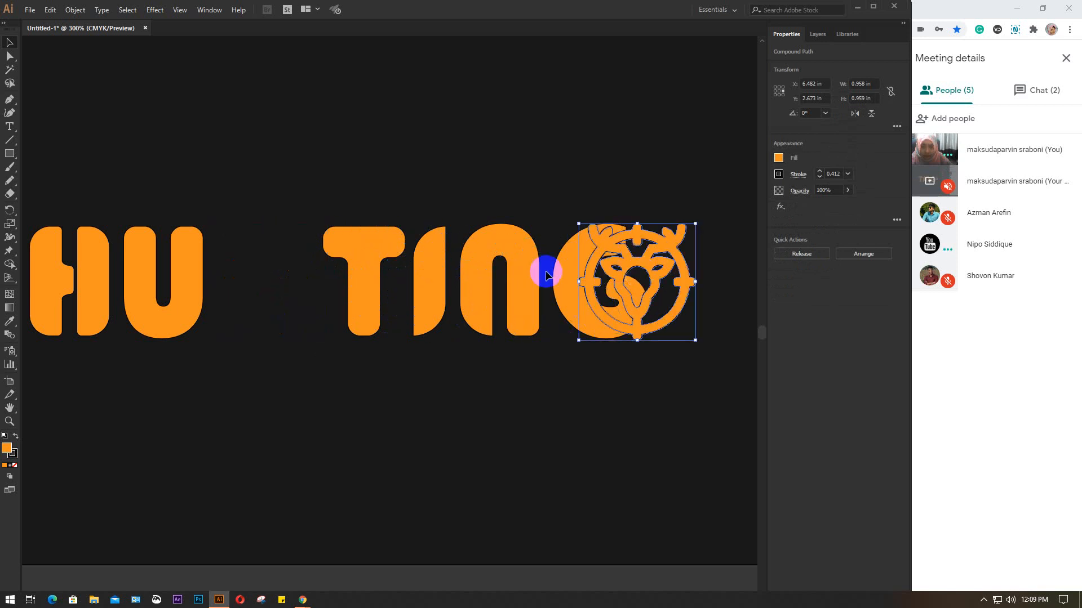
left_click(562, 272)
key("Delete")
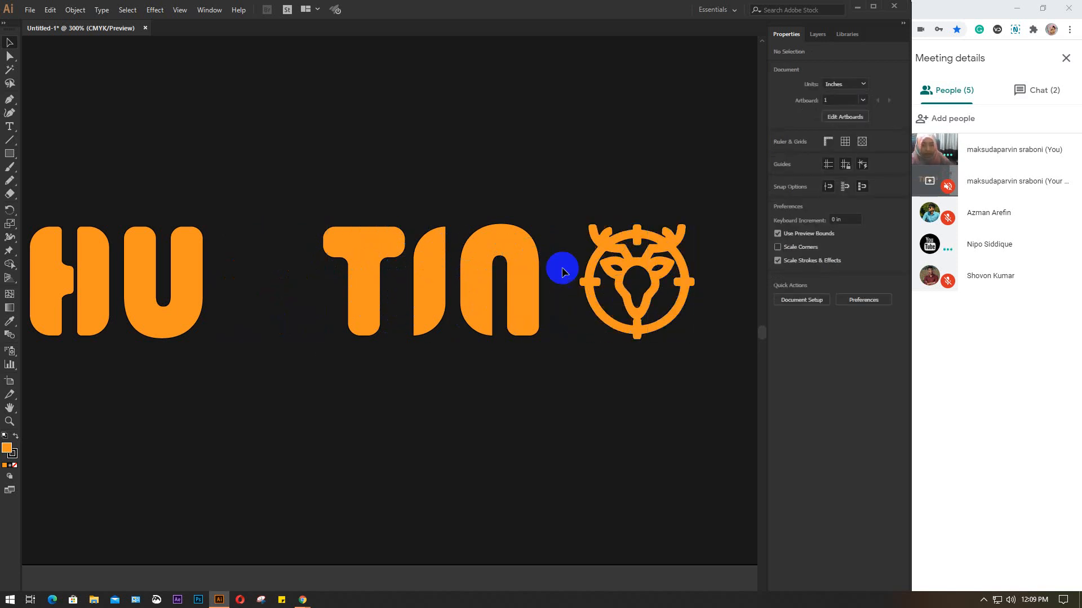
left_click_drag(625, 263, 599, 266)
- Duplicate the last N into the gap between the U and T, and reflect the copy across the vertical axis
left_click(481, 286)
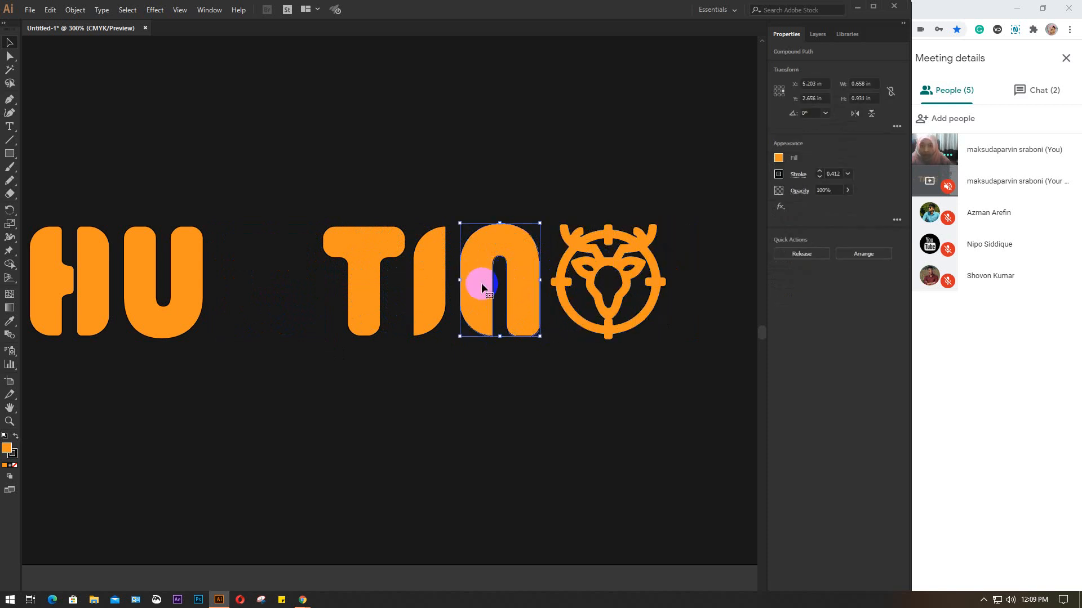
left_click_drag(481, 286, 246, 278)
right_click(247, 278)
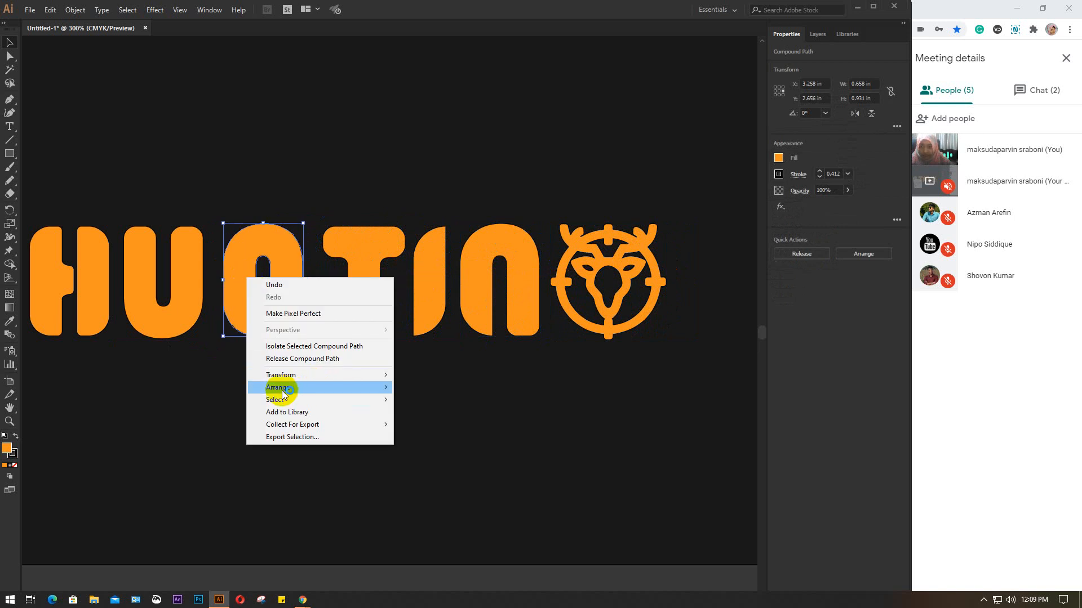
mouse_move(308, 374)
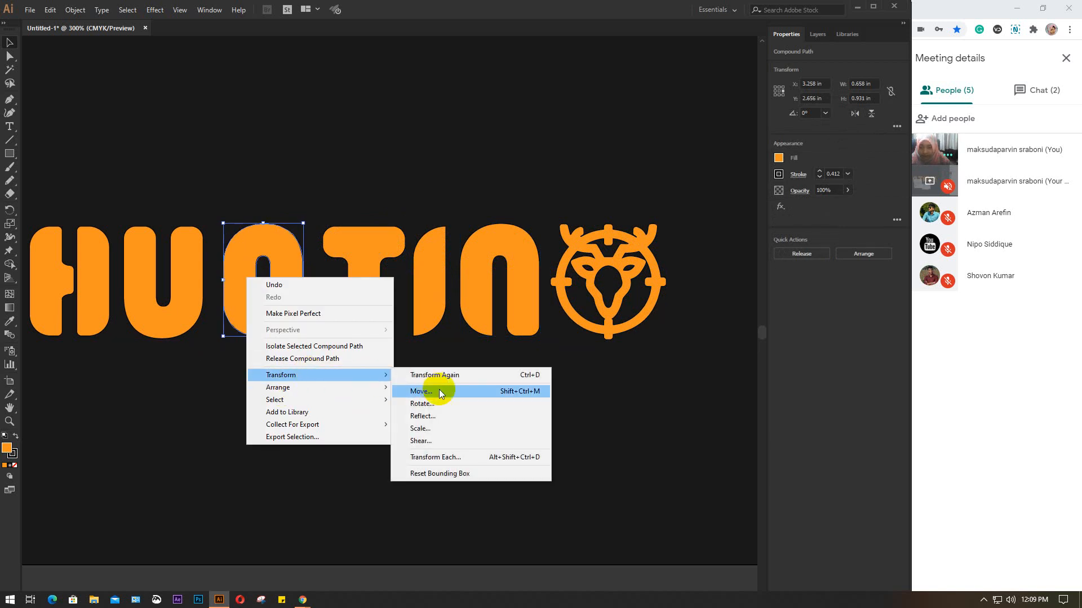
left_click(433, 418)
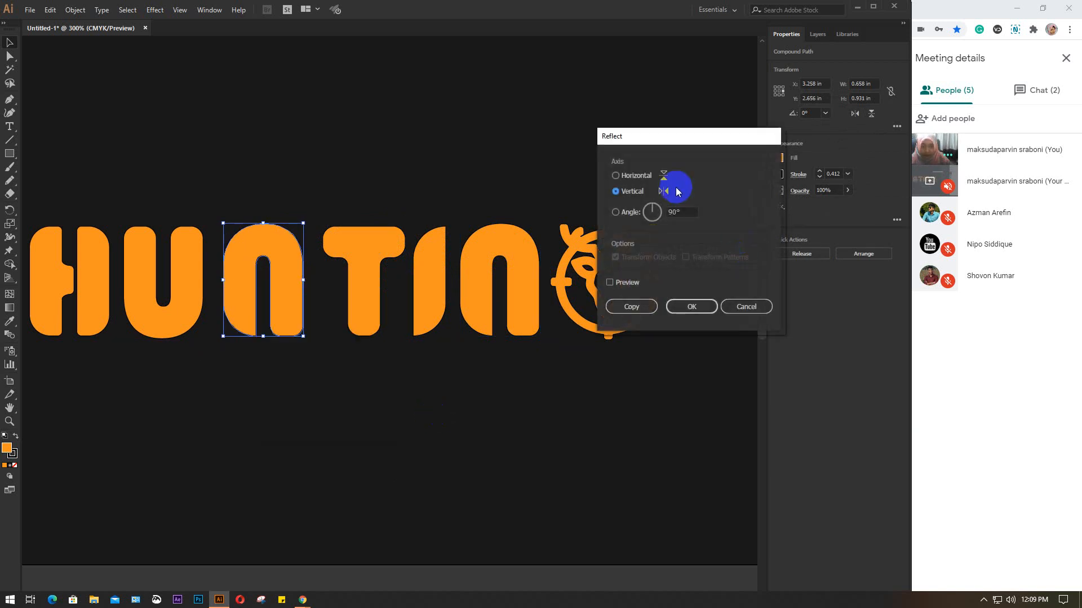
left_click(631, 282)
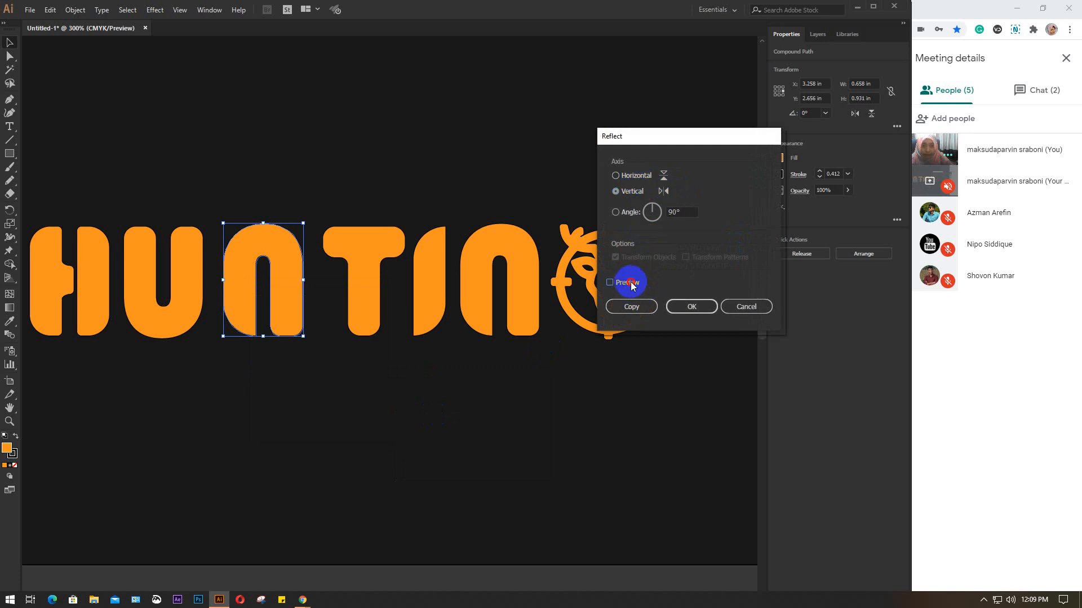
left_click(691, 307)
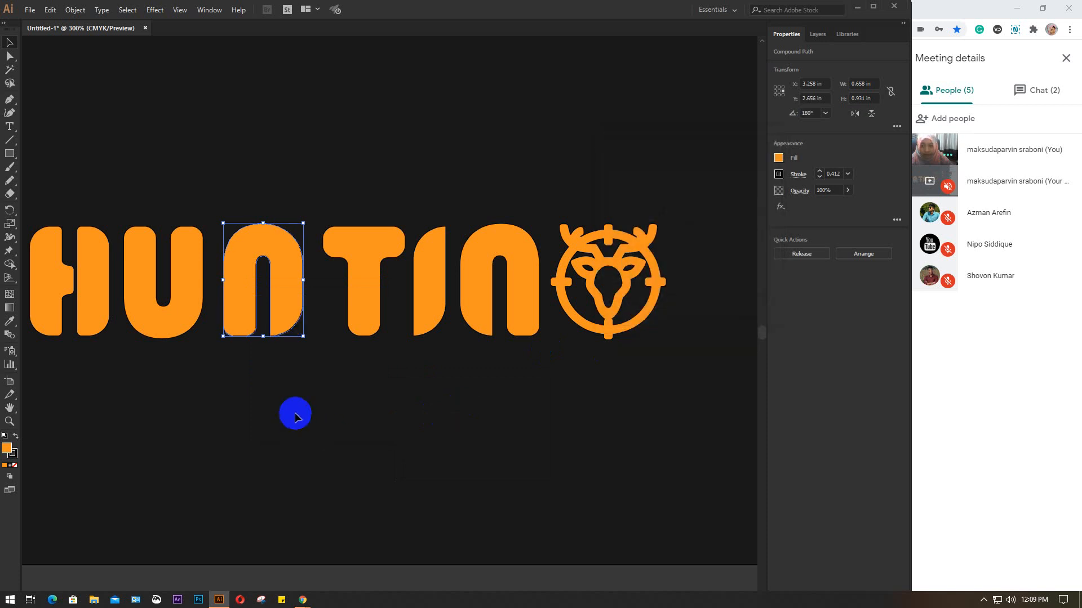
left_click(294, 412)
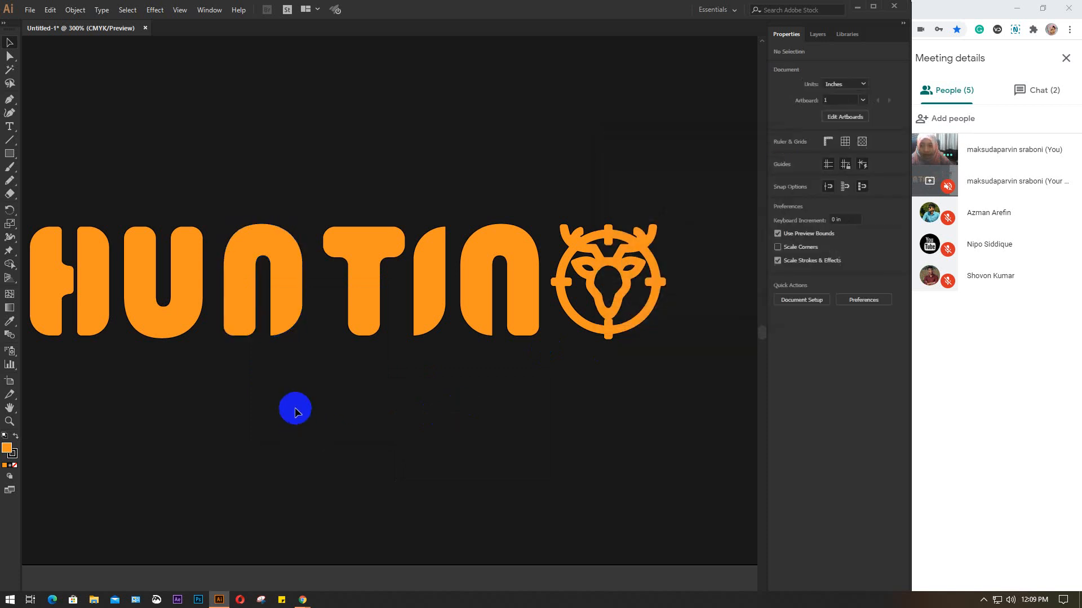
- Nudge the mirrored N slightly left, closer to the U
left_click(237, 274)
key("Left")
key("Left")
key("Left")
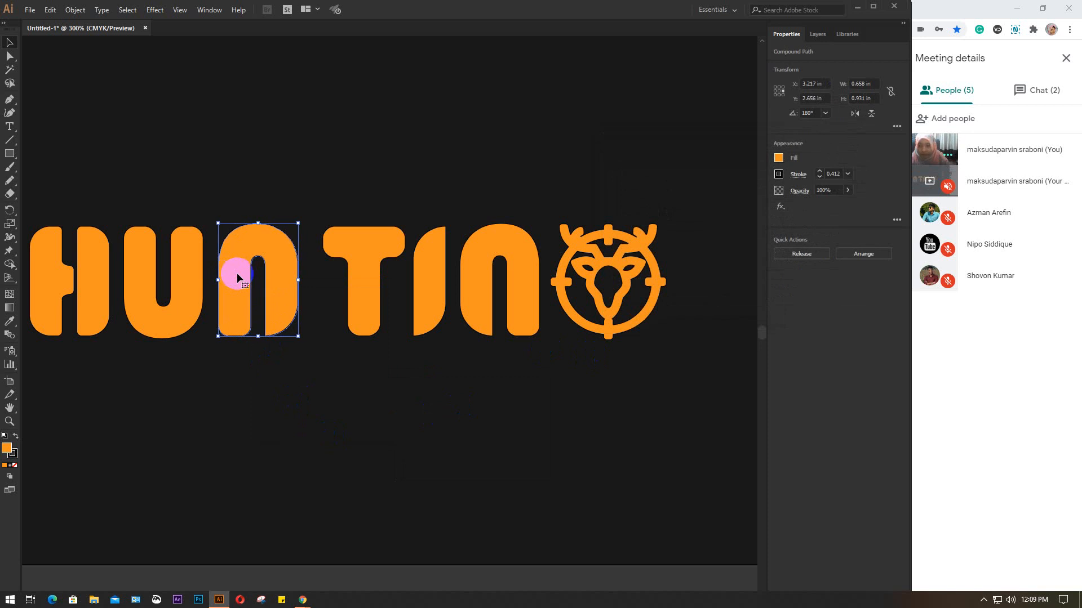
- Shift the T, I, last N and deer icon left together to tighten the spacing after the mirrored N
left_click_drag(355, 183, 646, 374)
key("Left")
key("Left")
key("Left")
key("Left")
key("Left")
key("Left")
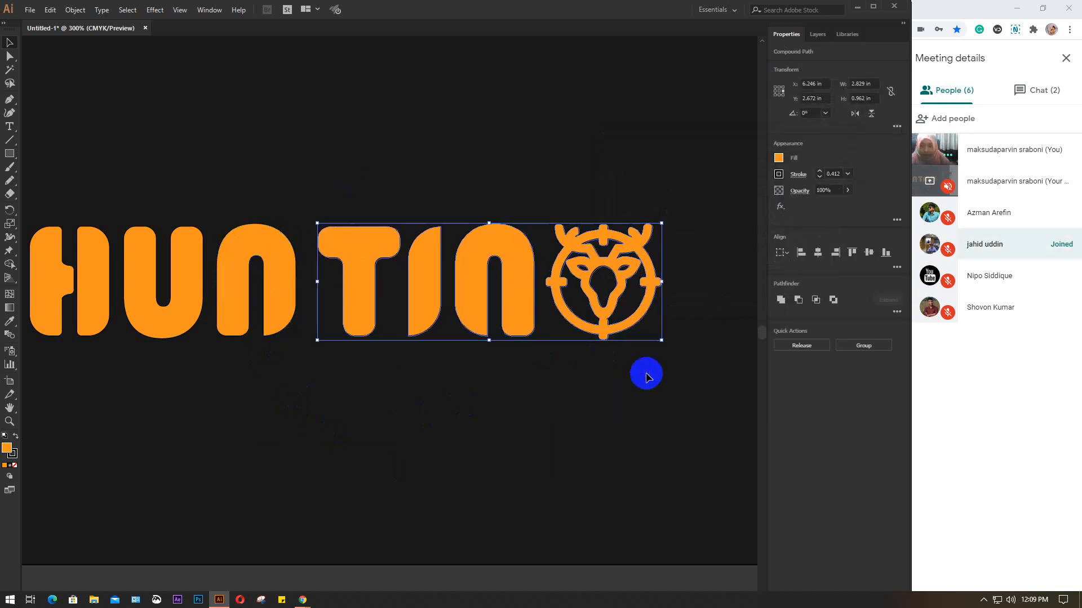
key("Left")
key("Left")
key("Left")
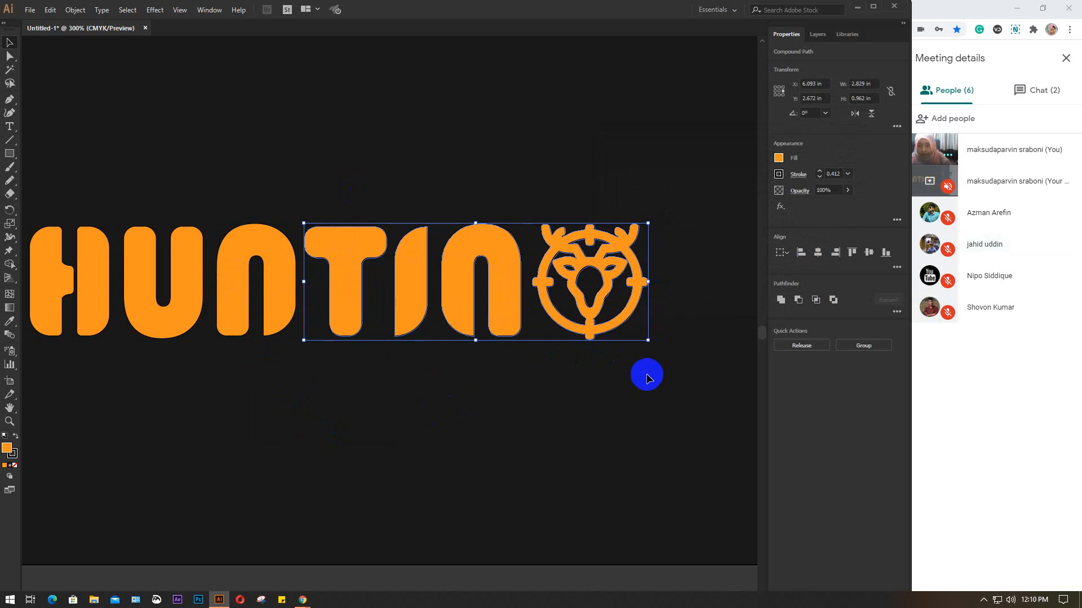
key("Right")
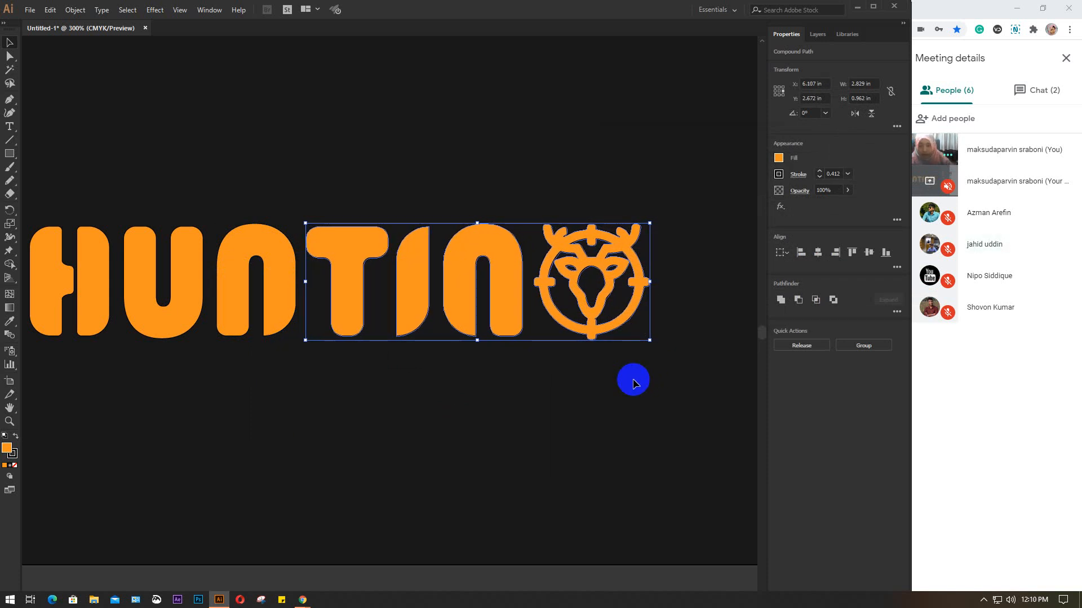
left_click(381, 426)
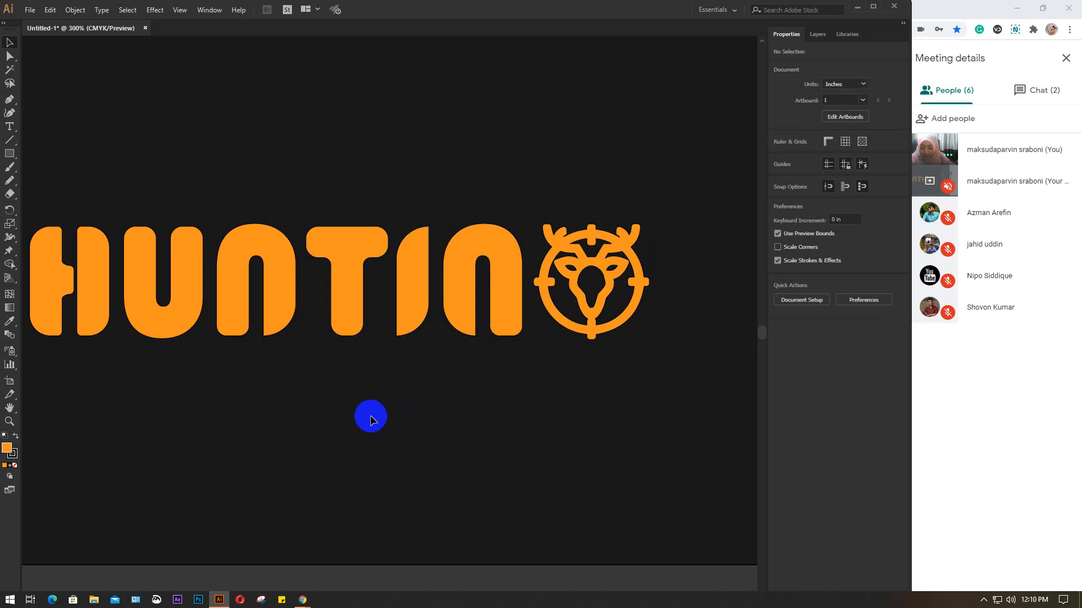
- Increase the rounding of the upper outer corner on the U's right arm with the Direct Selection tool
scroll(370, 416, "down", 1)
left_click_drag(122, 230, 261, 271)
left_click(247, 311)
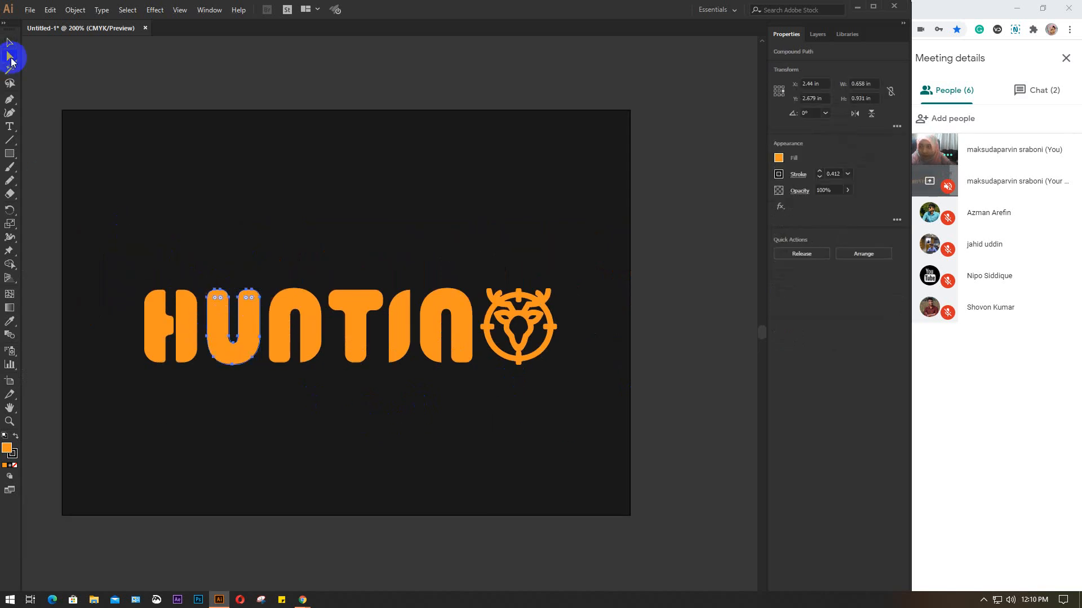
scroll(246, 302, "up", 3)
scroll(247, 304, "up", 1)
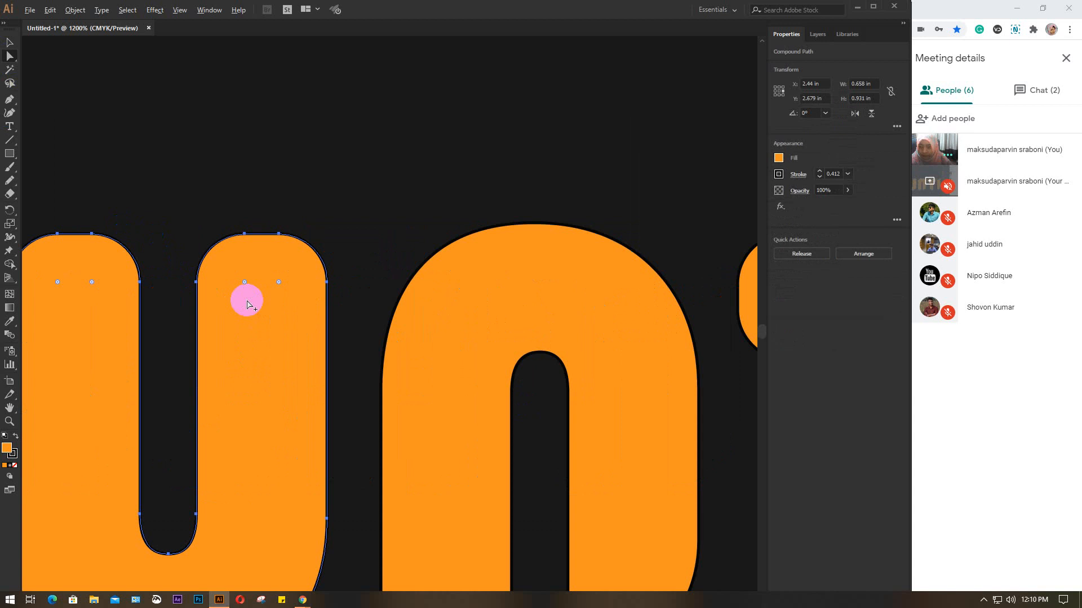
left_click_drag(278, 281, 265, 293)
key("ctrl+z")
left_click(266, 297)
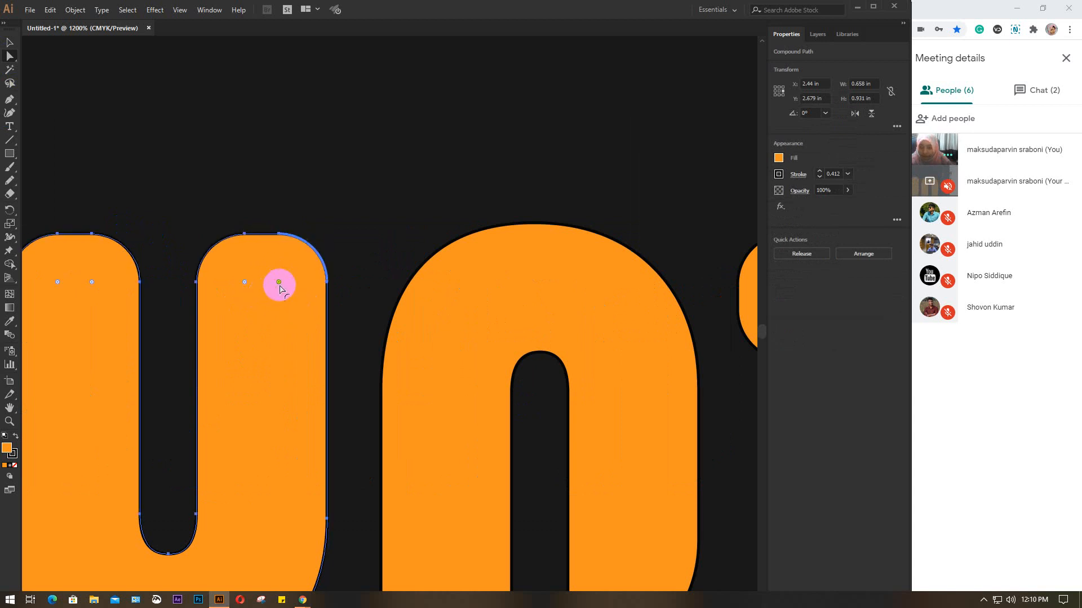
left_click_drag(278, 281, 237, 326)
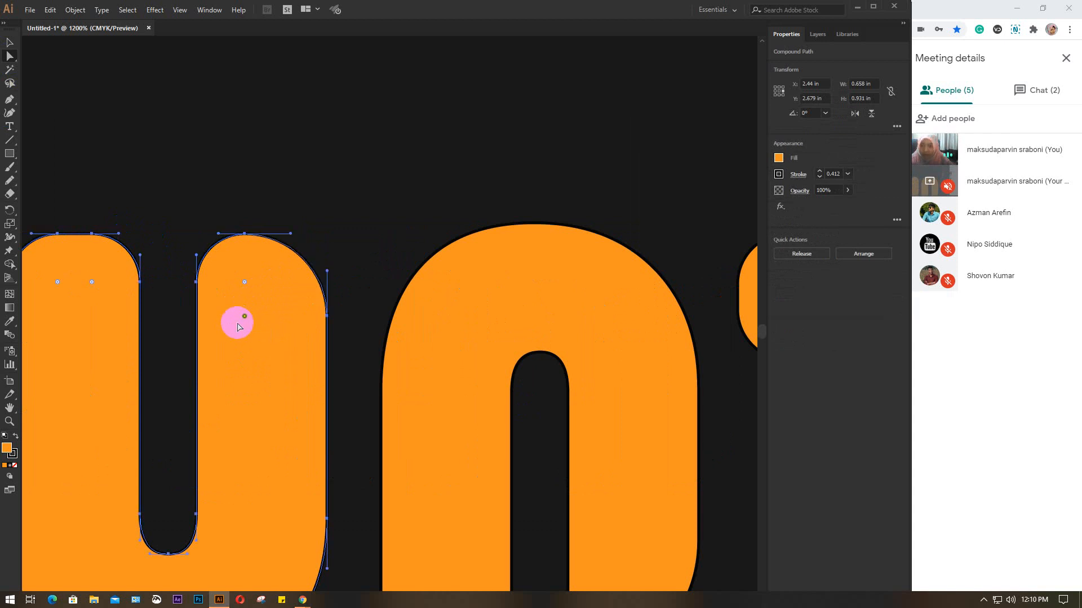
- Round the upper outer corner of the U's left arm more strongly with the Direct Selection tool to match the right arm
scroll(238, 326, "down", 2)
left_click(132, 287)
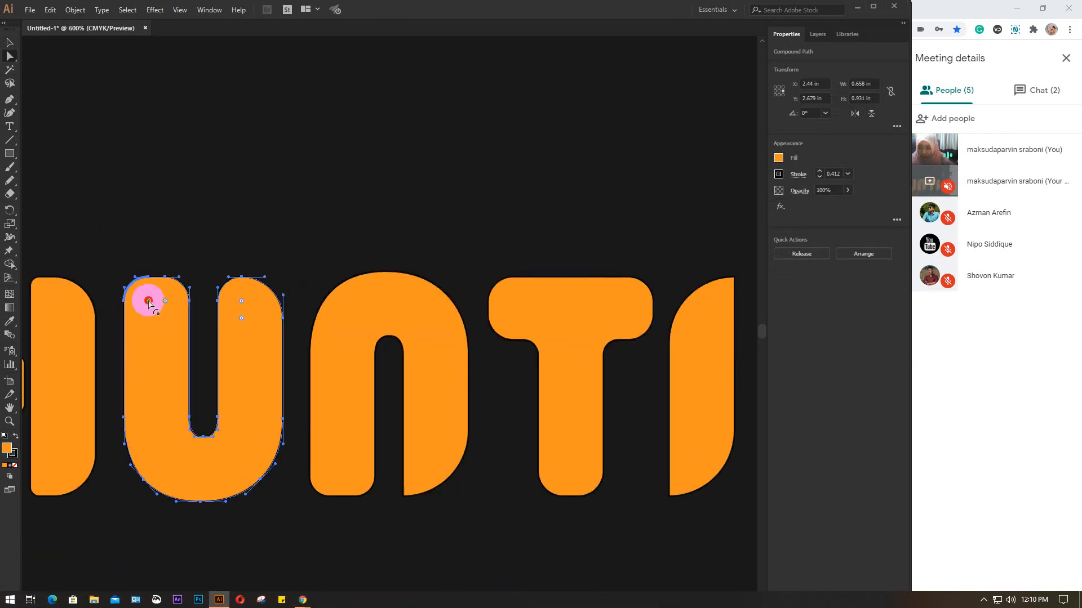
left_click_drag(149, 302, 179, 316)
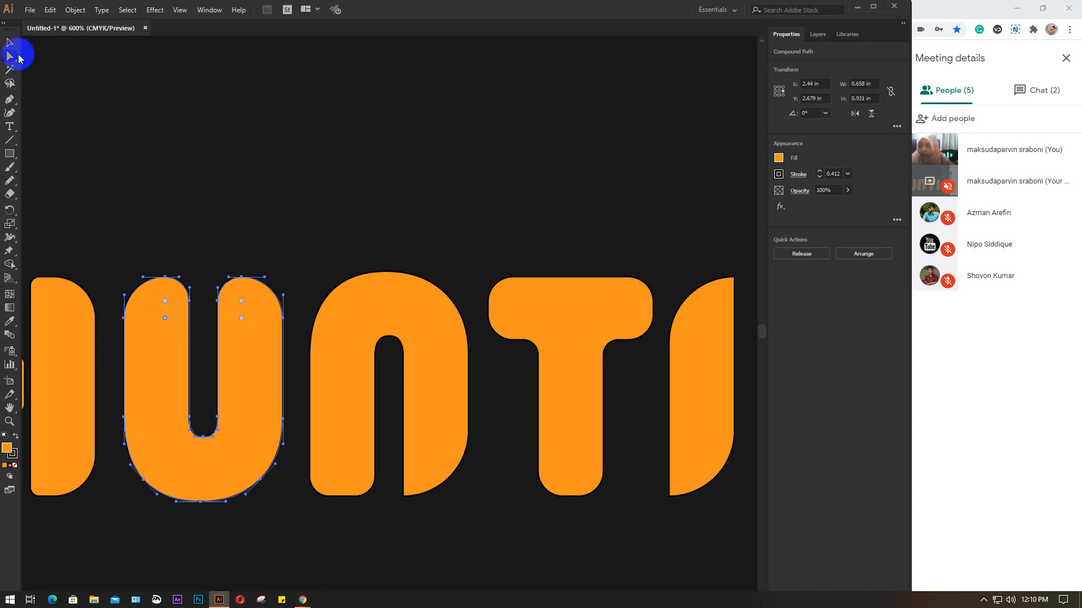
left_click(9, 42)
left_click(166, 130)
- Group all the letters and the deer crosshair icon into a single object
scroll(167, 128, "down", 2)
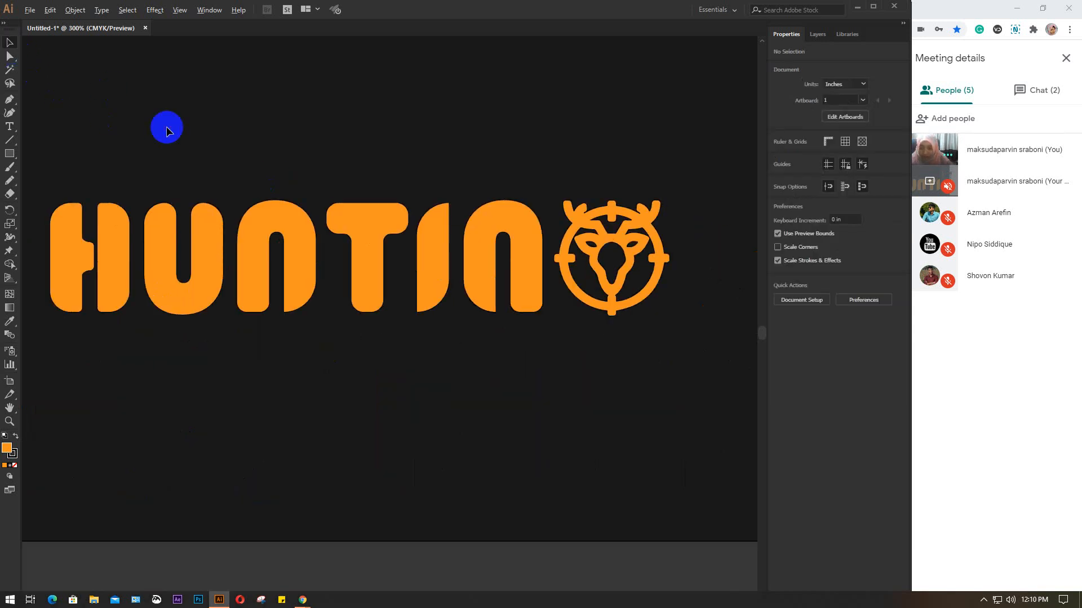
left_click_drag(234, 153, 265, 194)
left_click(96, 327)
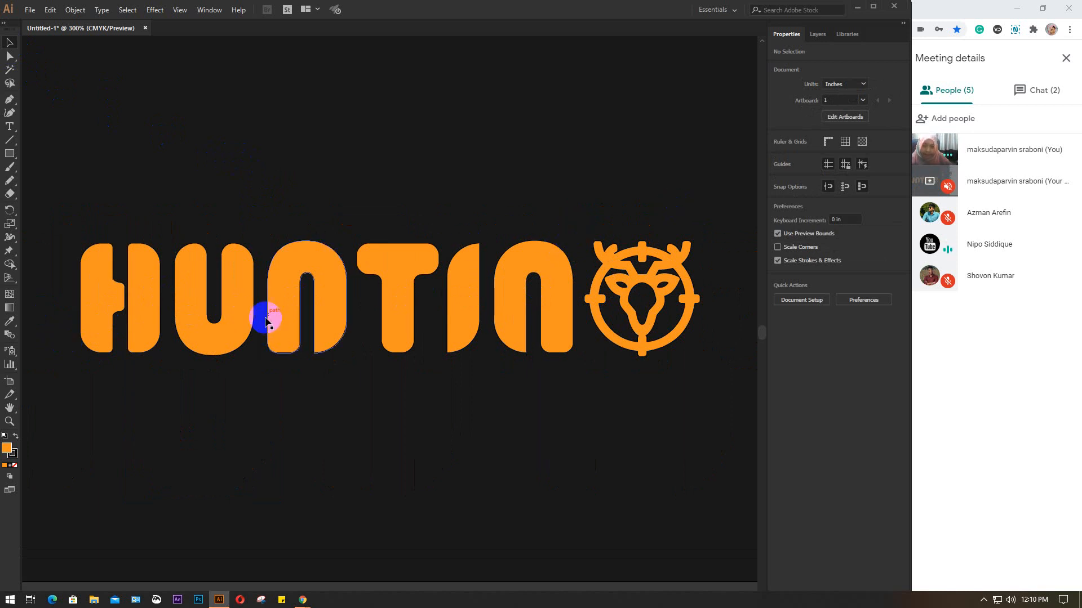
left_click(378, 269)
left_click(386, 257)
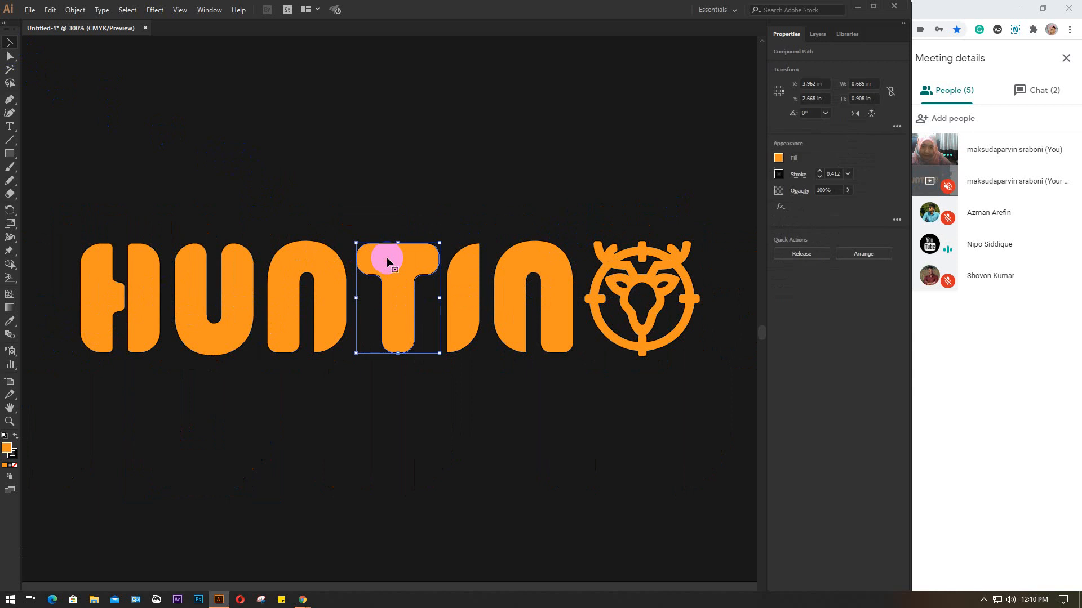
left_click(174, 162)
left_click_drag(82, 178, 648, 438)
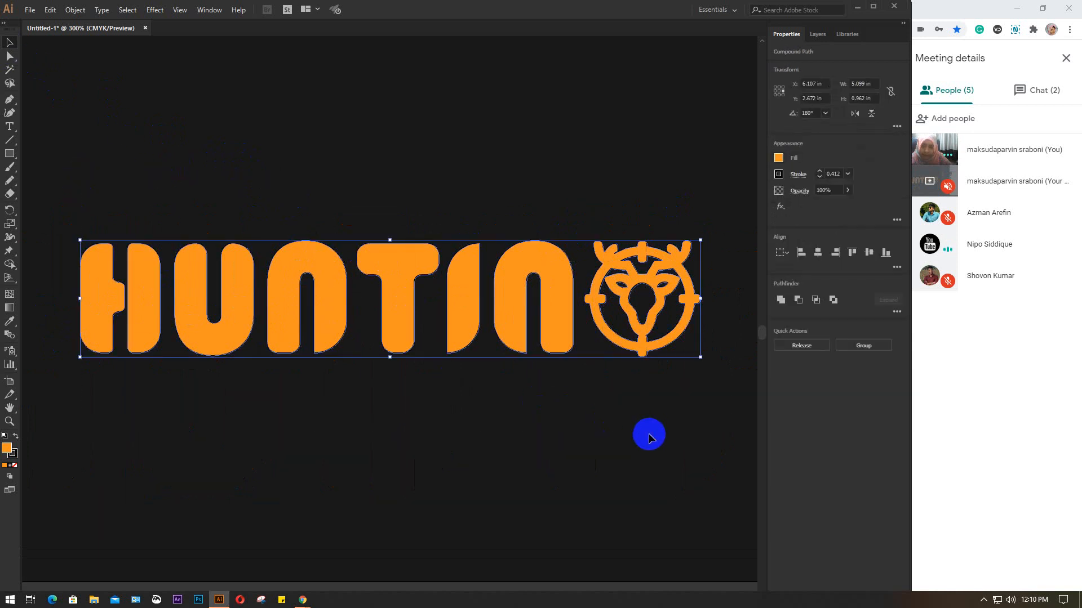
key("a")
key("ctrl+g")
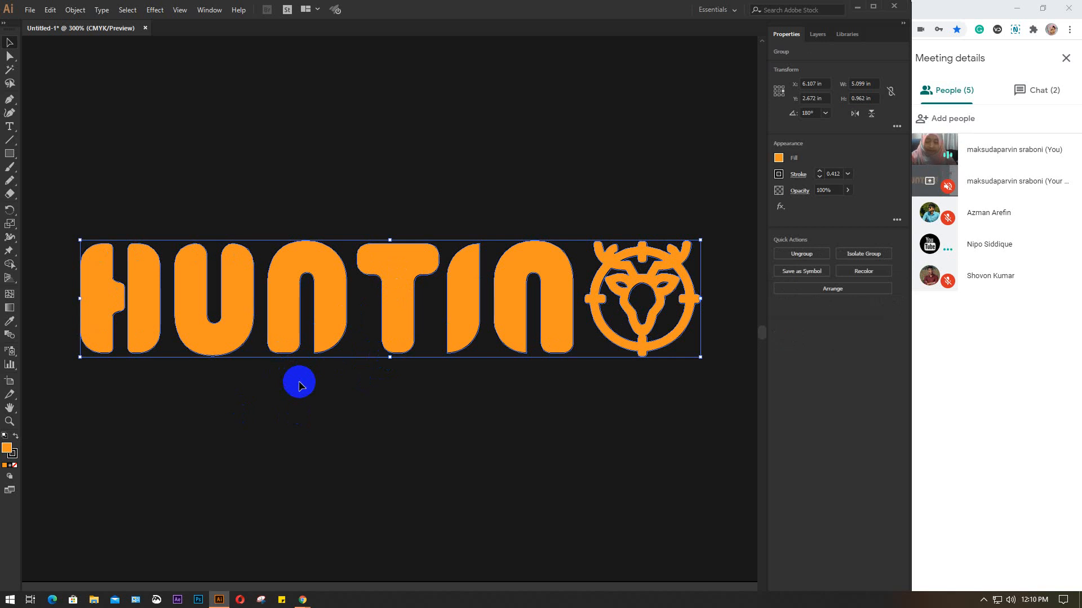
key("a")
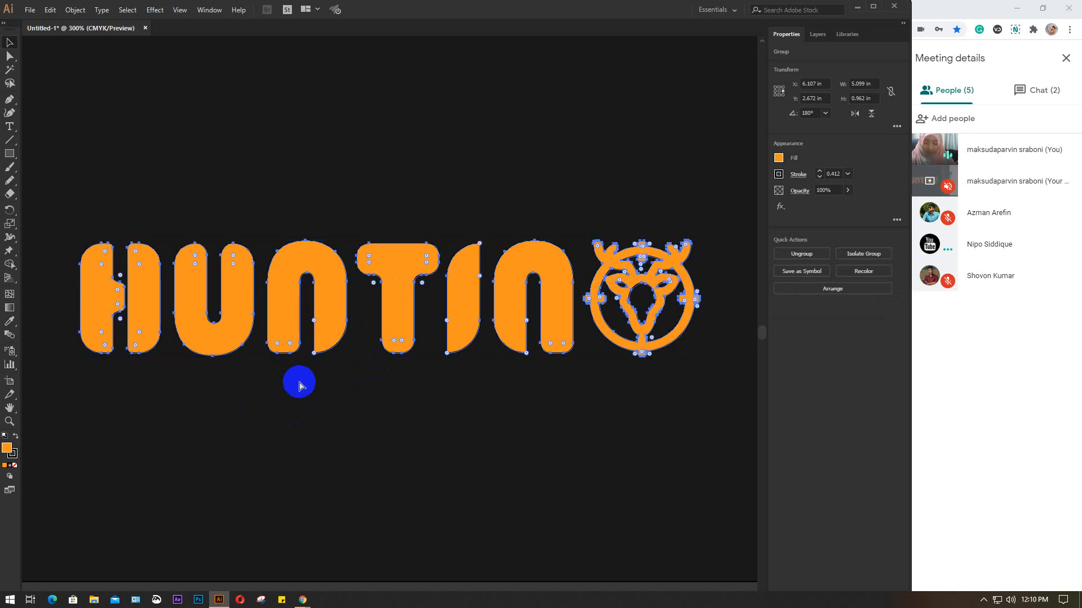
key("v")
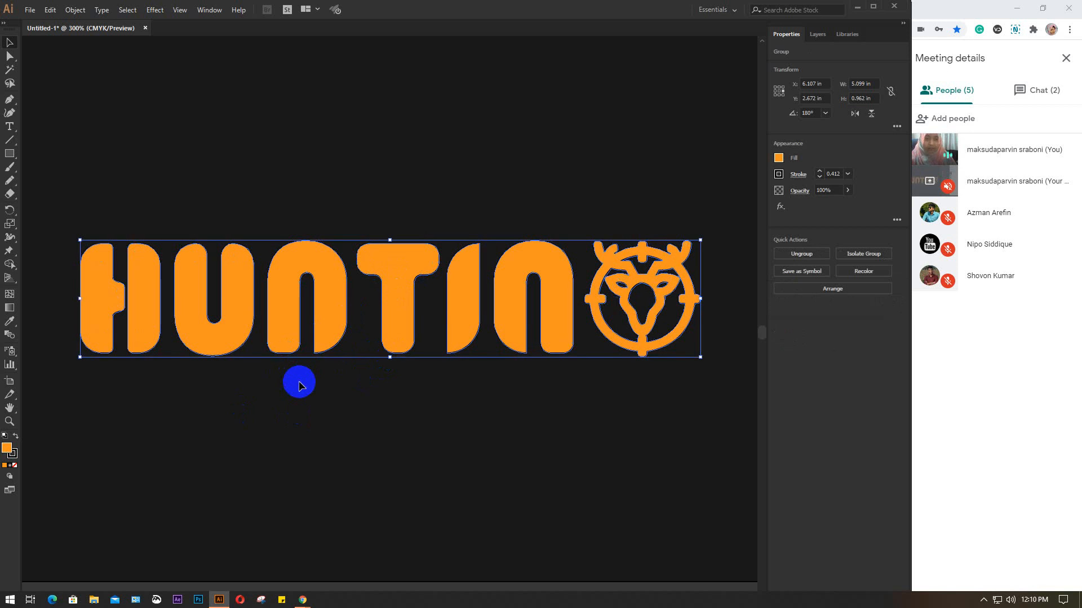
key("a")
key("v")
left_click(326, 261)
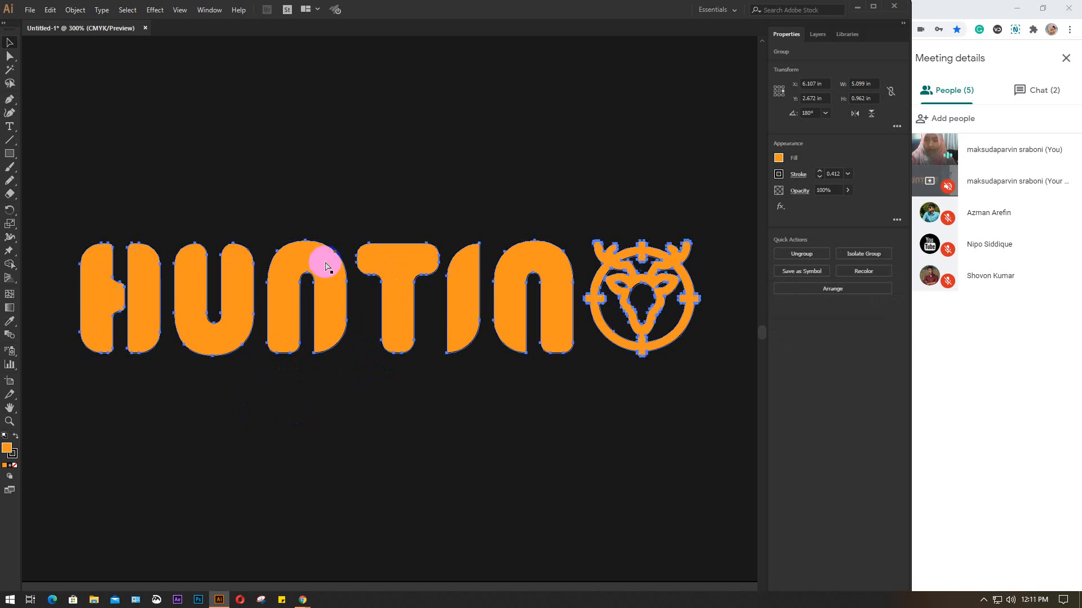
key("ctrl+shift+a")
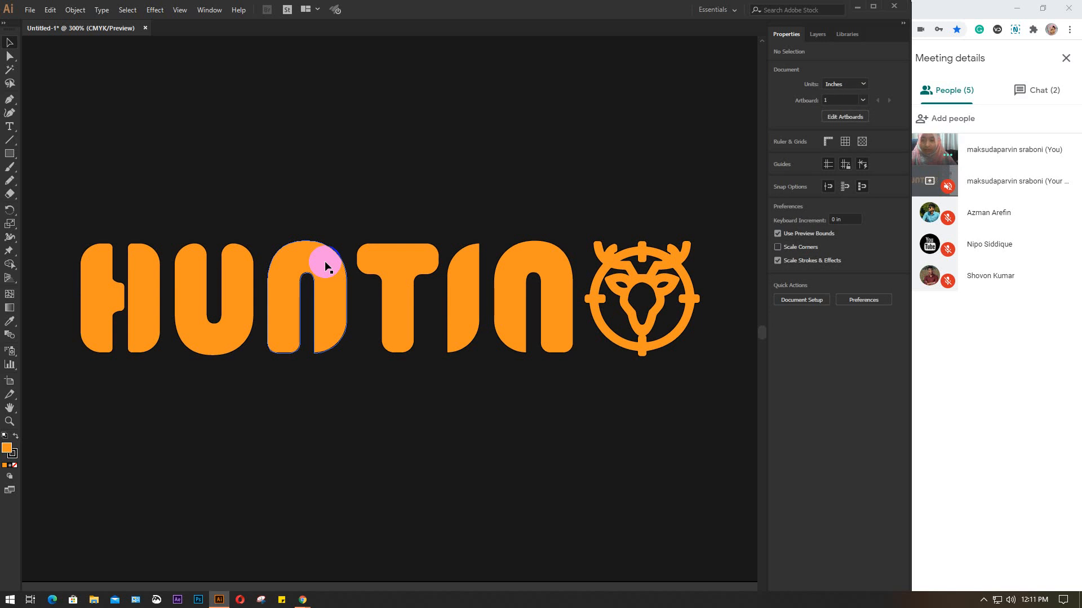
- Duplicate the grouped logo about 0.1 in to the left and 0.125 in down, and send the copy to the back
left_click(324, 261)
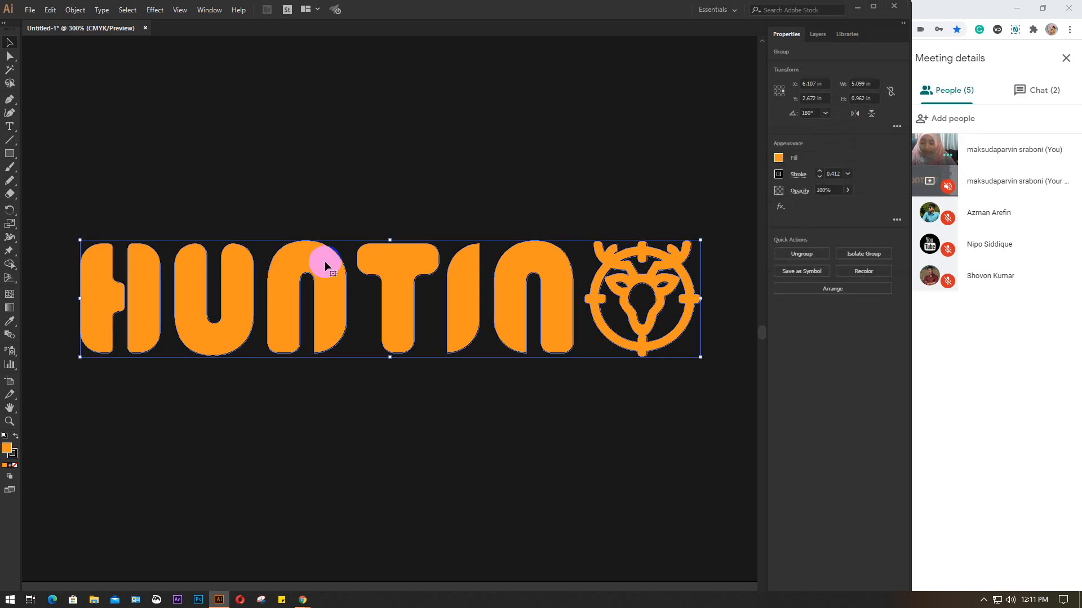
left_click_drag(323, 262, 313, 280)
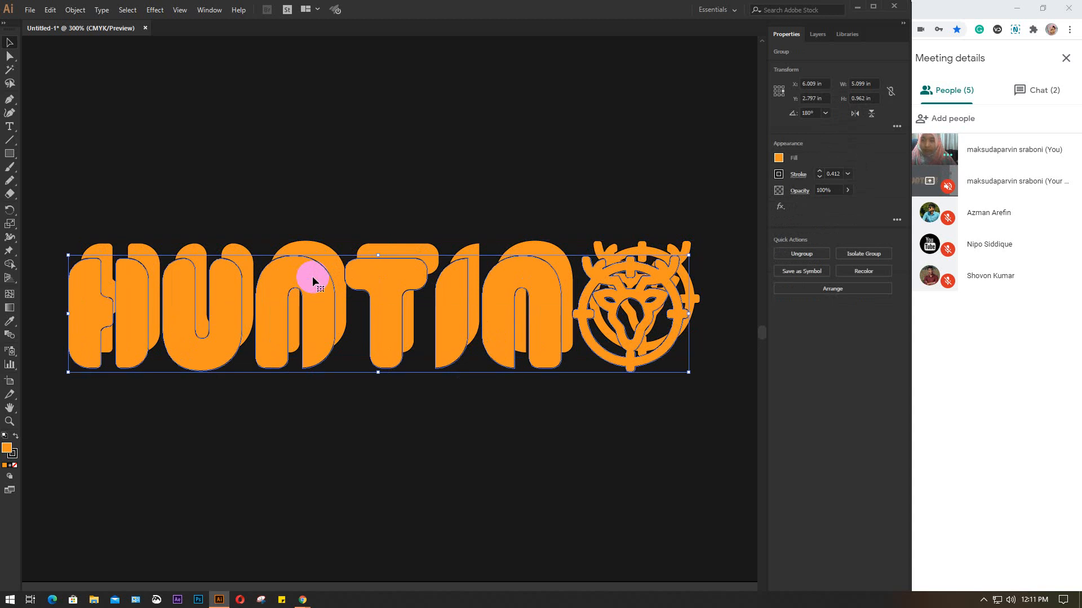
right_click(313, 280)
mouse_move(362, 401)
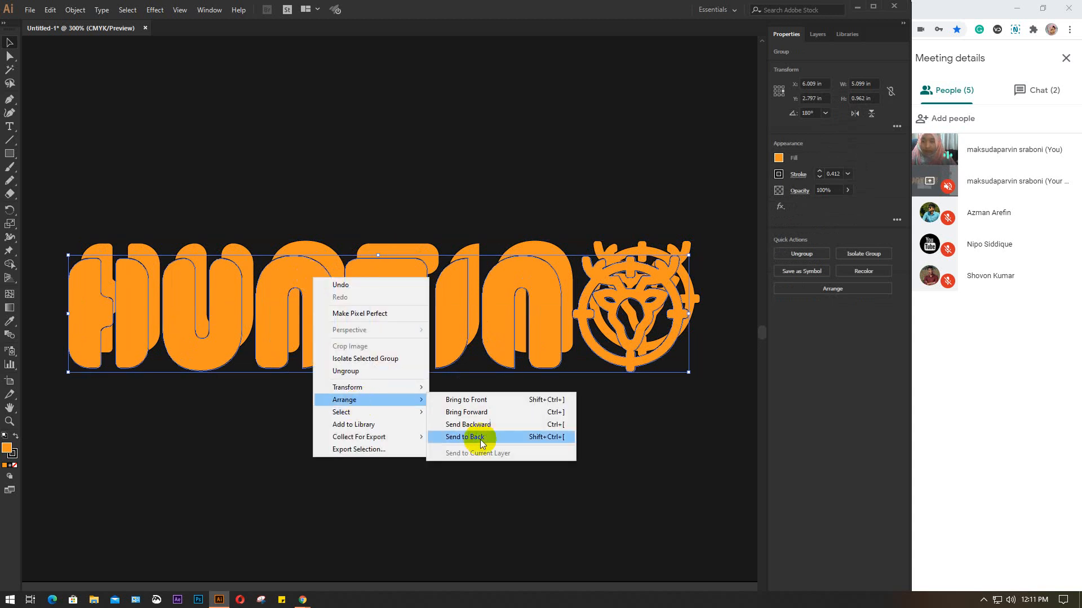
left_click(480, 438)
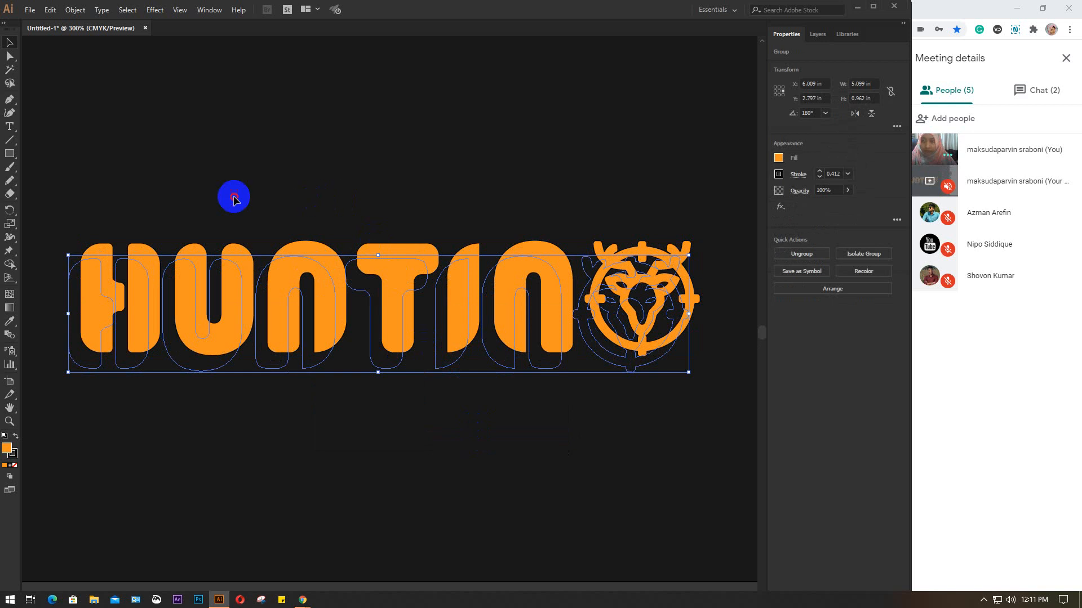
- Select both the original logo and its offset copy and bring them to the front, above the dark background
left_click_drag(234, 193, 415, 404)
right_click(322, 301)
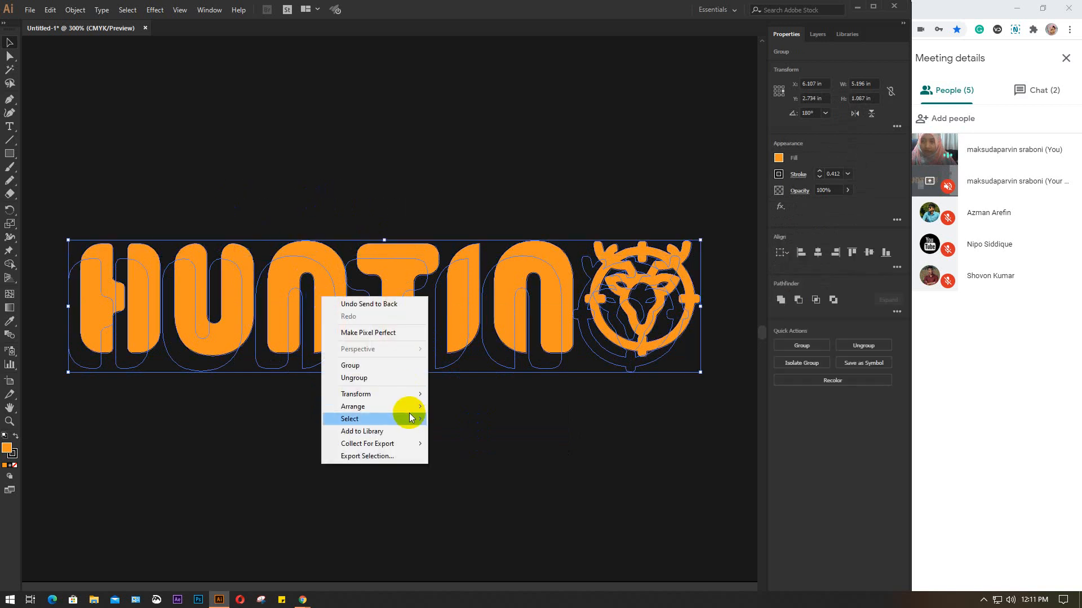
mouse_move(398, 405)
left_click(475, 406)
left_click(318, 182)
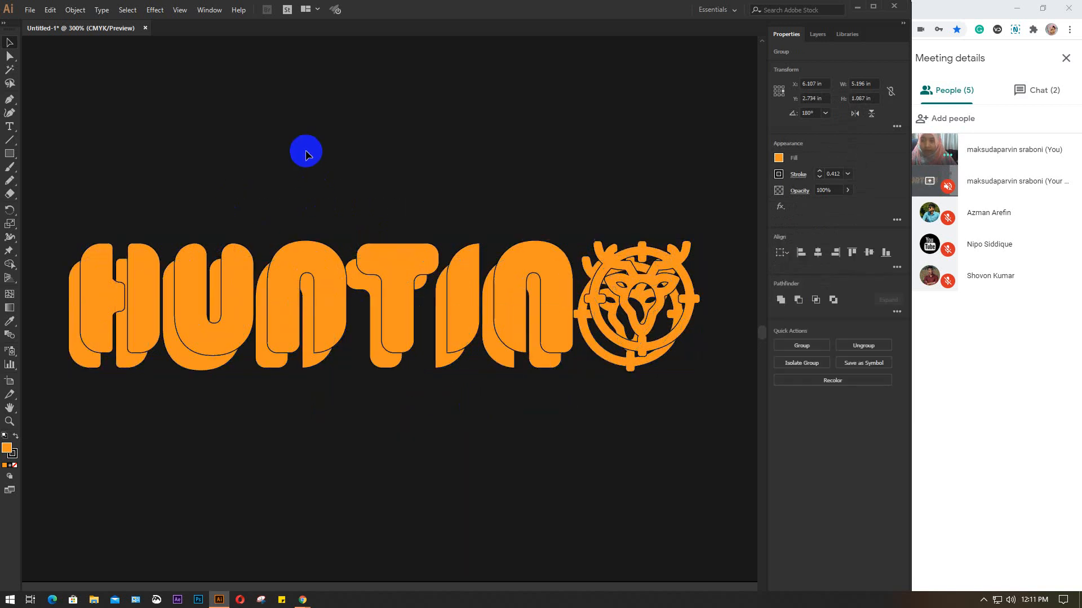
left_click_drag(99, 228, 454, 374)
left_click(254, 190)
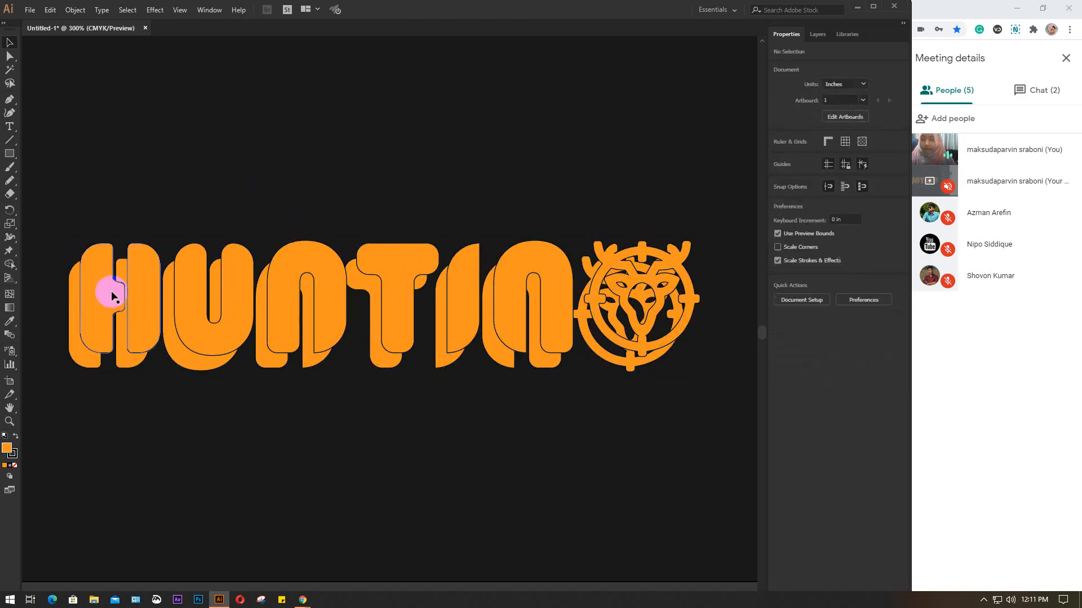
- Fill the offset logo copy behind the orange one with a light grey swatch
left_click(73, 306)
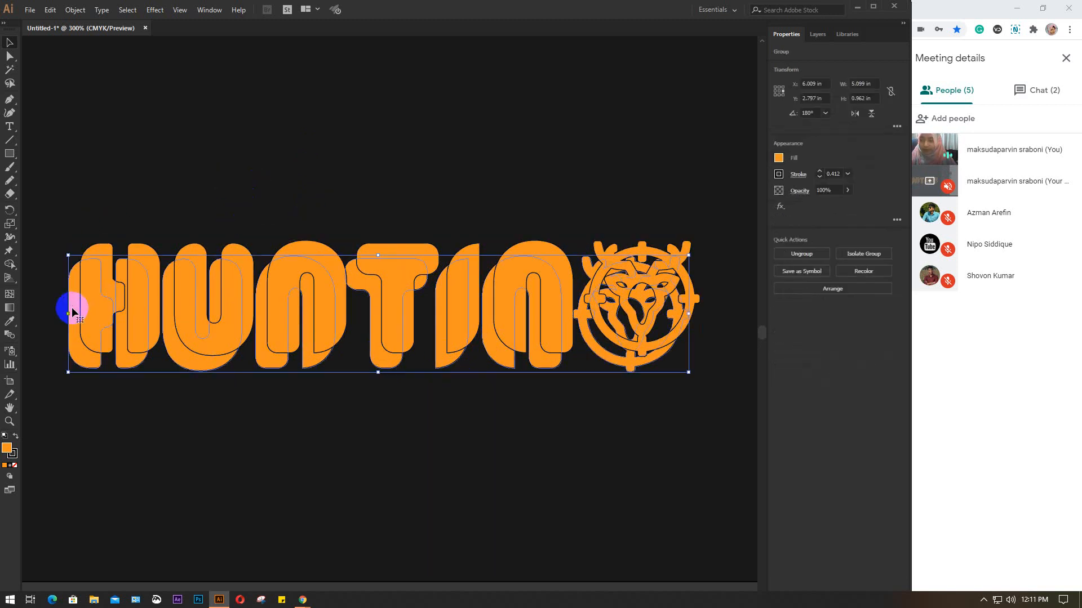
left_click(779, 158)
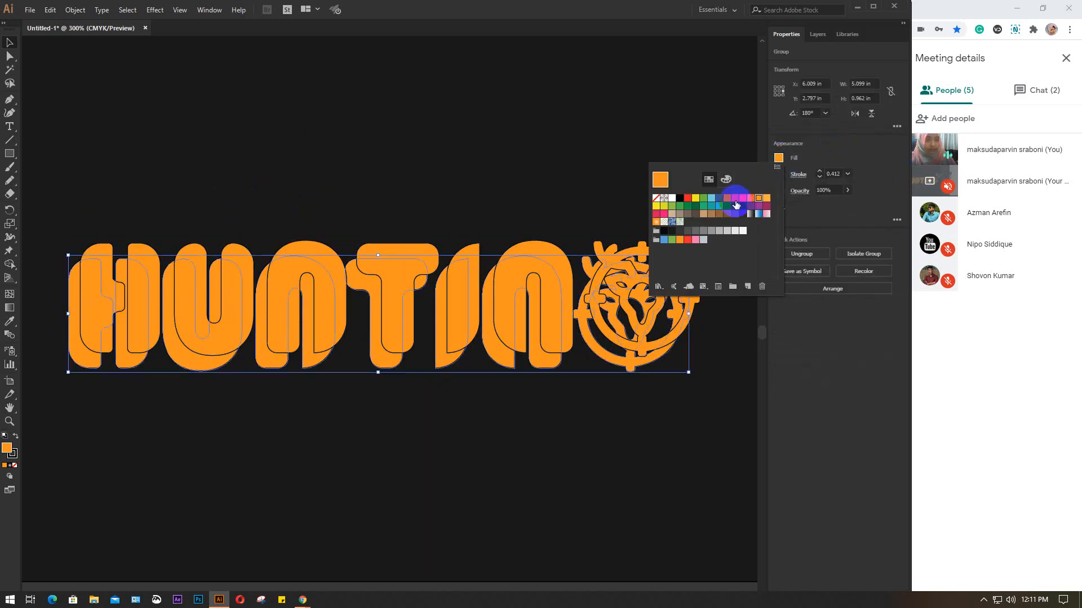
left_click(719, 232)
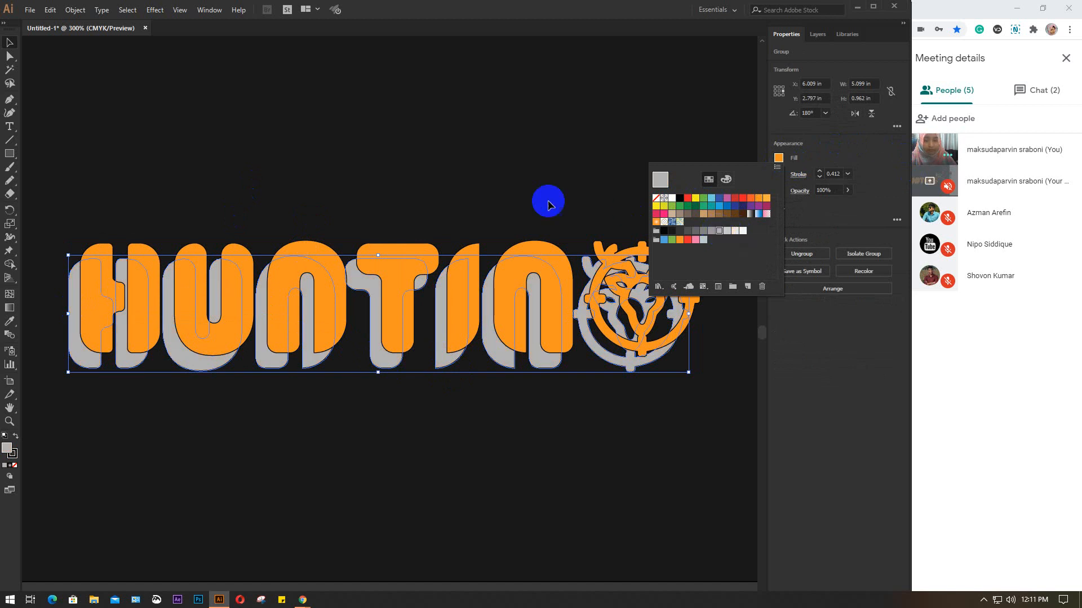
left_click_drag(184, 180, 304, 223)
left_click_drag(215, 194, 376, 412)
left_click(188, 137)
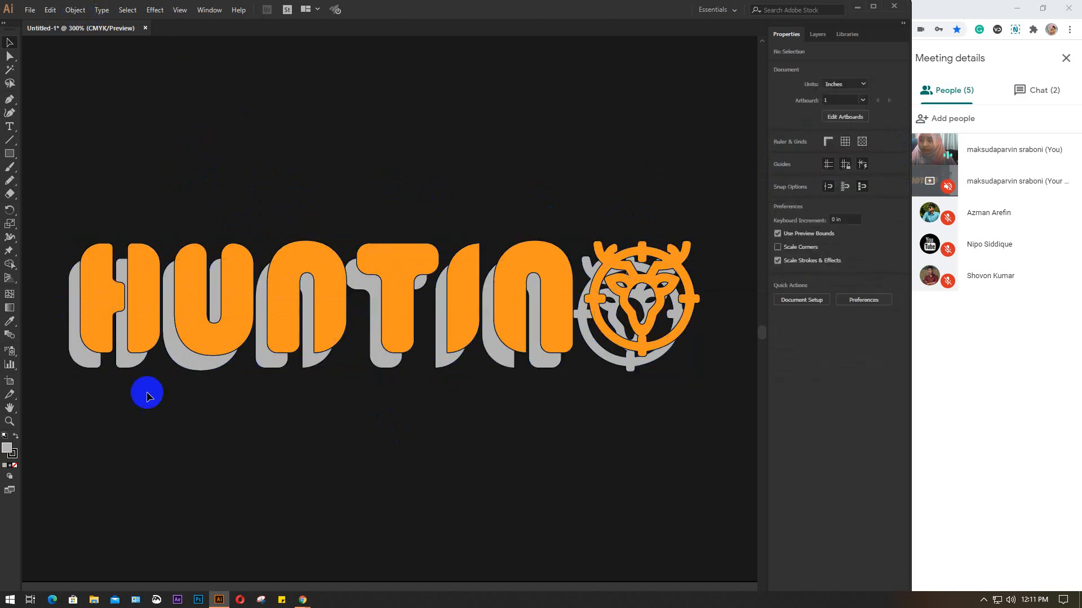
- Blend the grey copy with the orange logo using the Blend tool, with Specified Steps spacing and the preview enabled
left_click(10, 336)
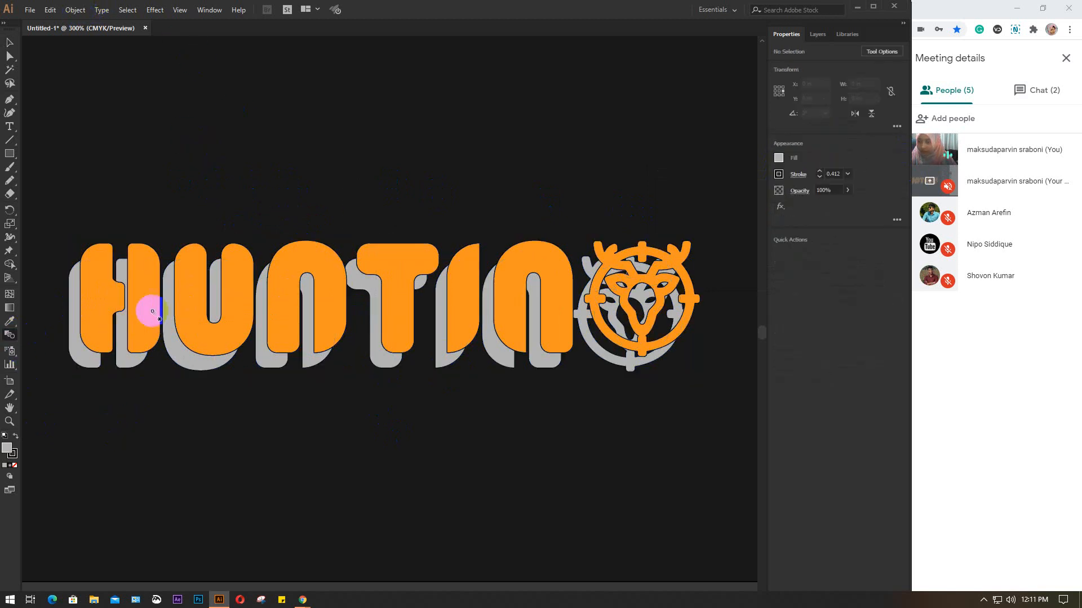
left_click(82, 351)
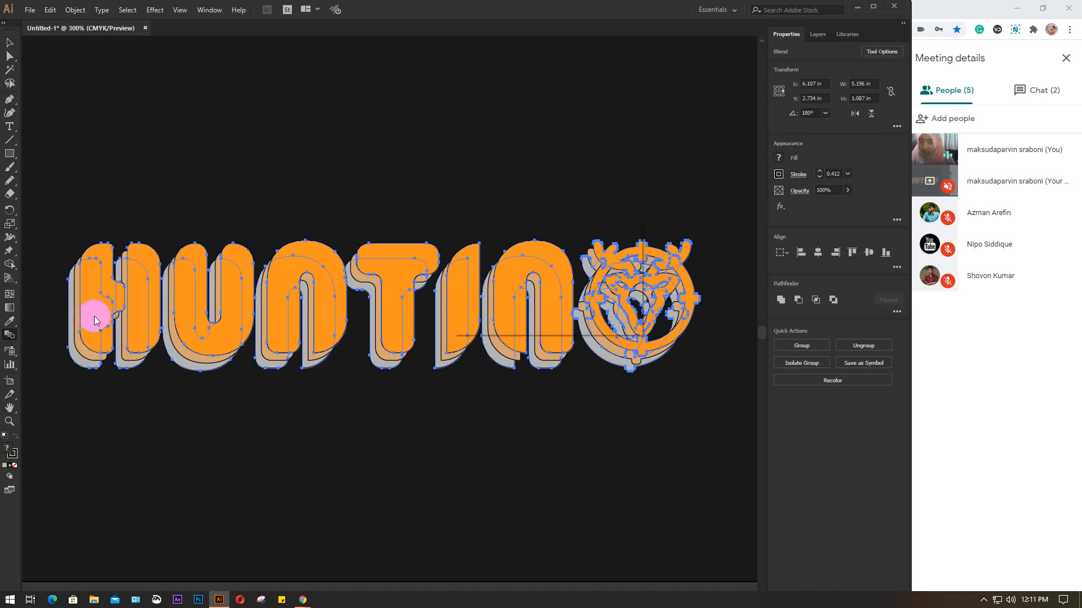
key("Return")
left_click_drag(565, 227, 593, 98)
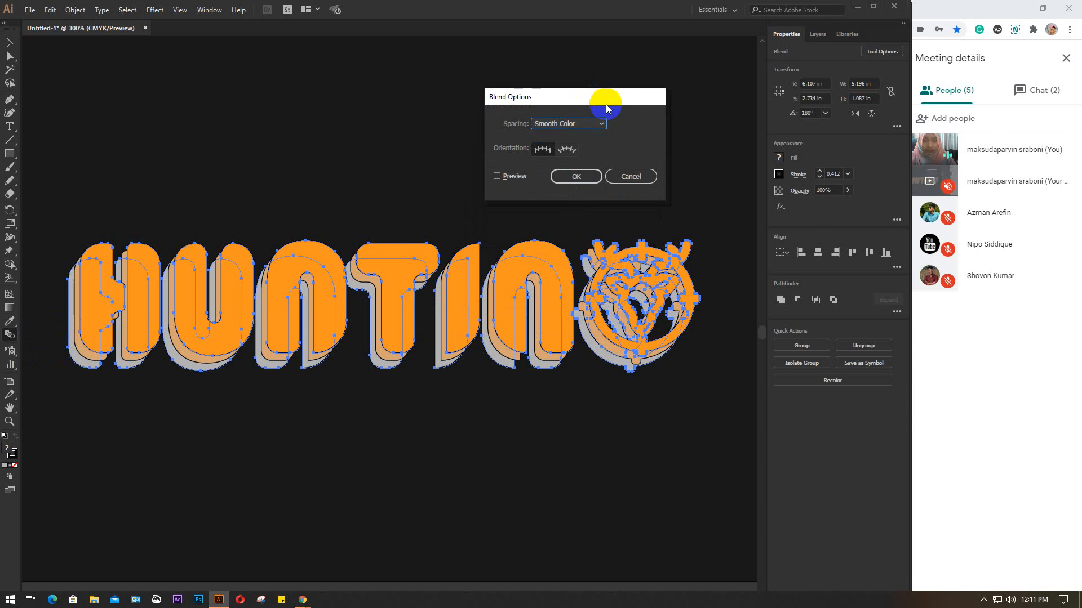
left_click(598, 123)
left_click(591, 148)
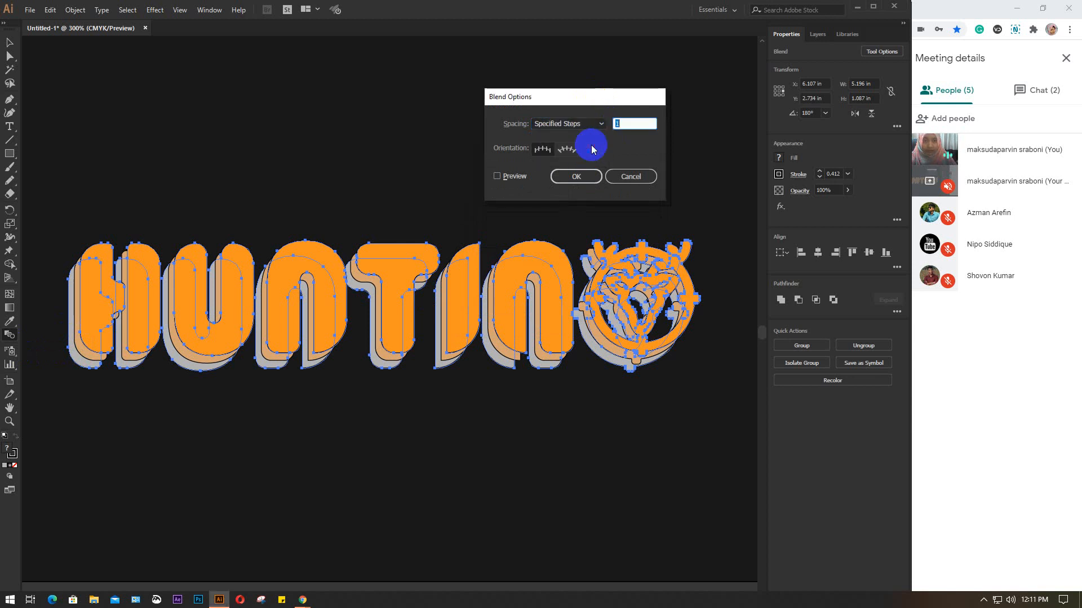
left_click(504, 175)
- Adjust the number of blend steps until the copies form a dense dark shadow, apply the blend options and deselect the logo
left_click(631, 124)
key("BackSpace")
type("24")
key("Tab")
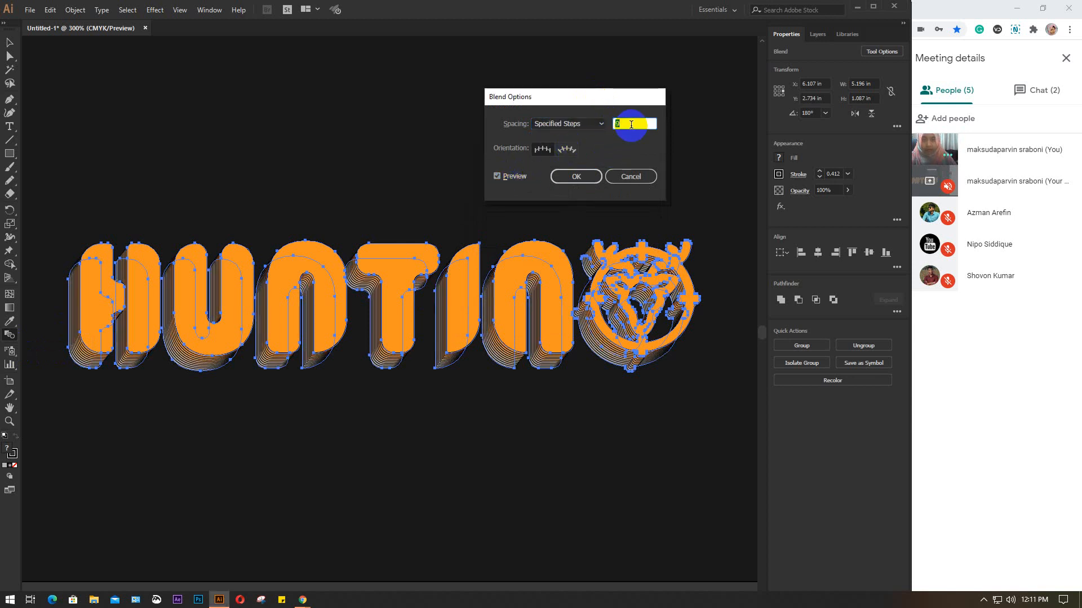
key("Up")
key("Up")
key("Up")
key("Up")
key("Up")
key("Up")
key("Up")
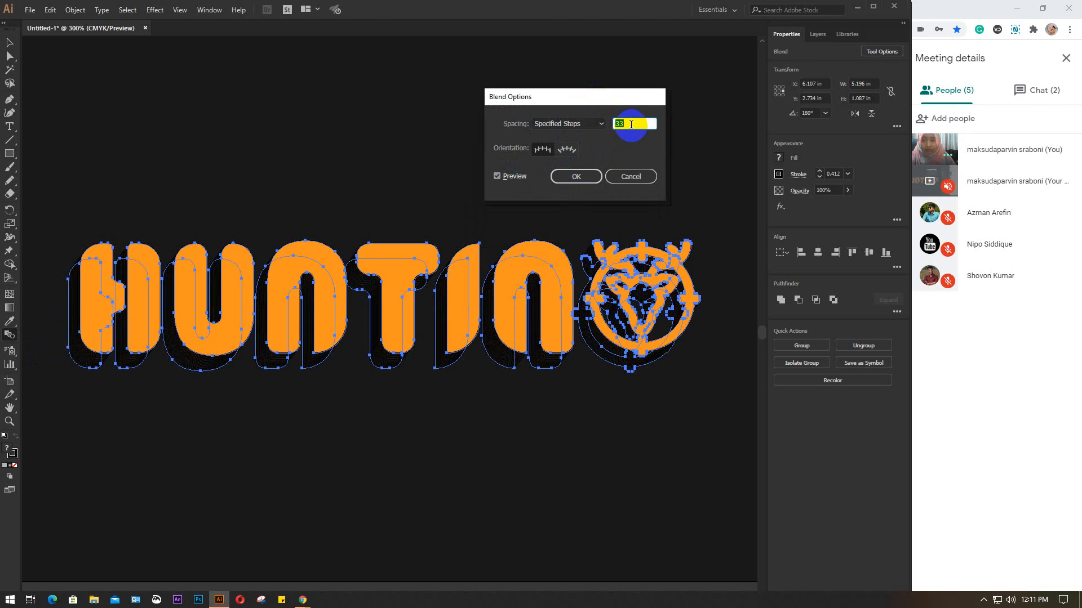
key("Down")
key("Down")
key("Down")
key("Down")
left_click(577, 176)
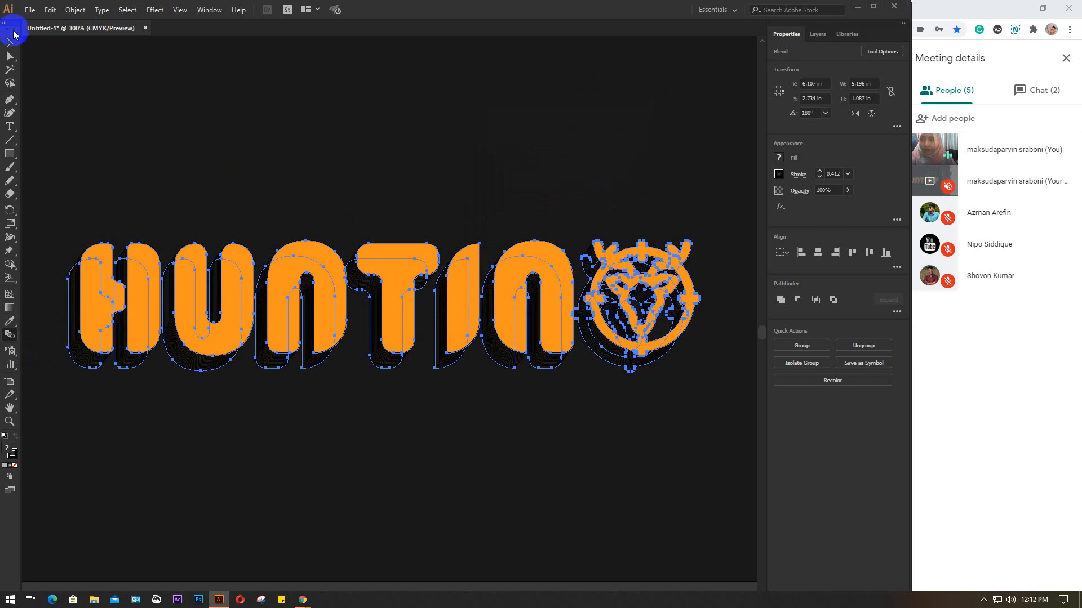
left_click(10, 43)
left_click(247, 159)
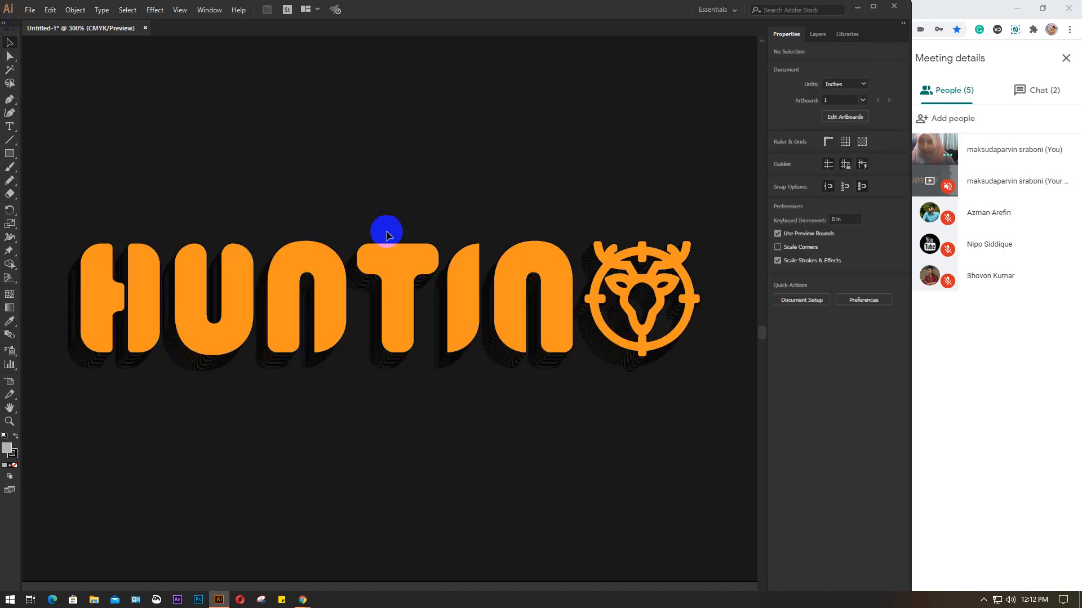
- Expand the blended logo with its object, fill and stroke, and deselect it
scroll(387, 234, "down", 2)
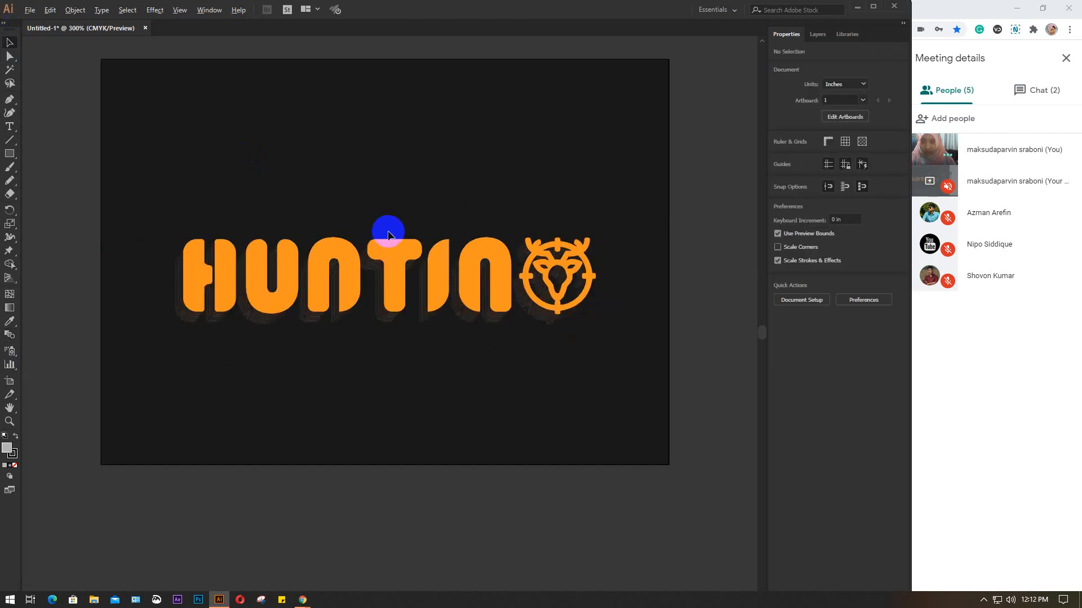
scroll(388, 235, "up", 2)
scroll(387, 234, "up", 1)
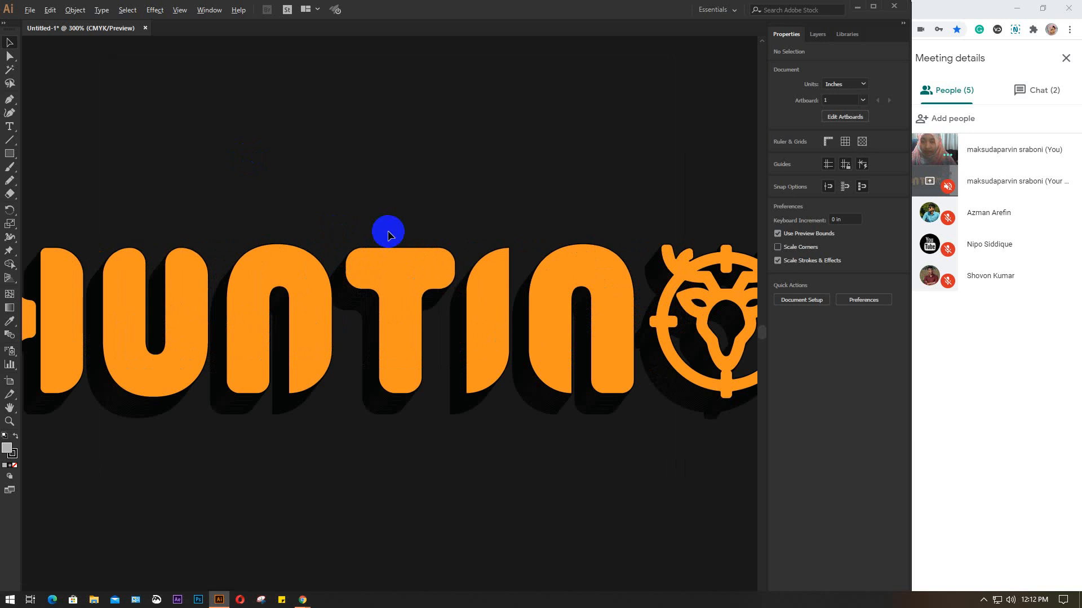
scroll(388, 234, "down", 1)
left_click(272, 278)
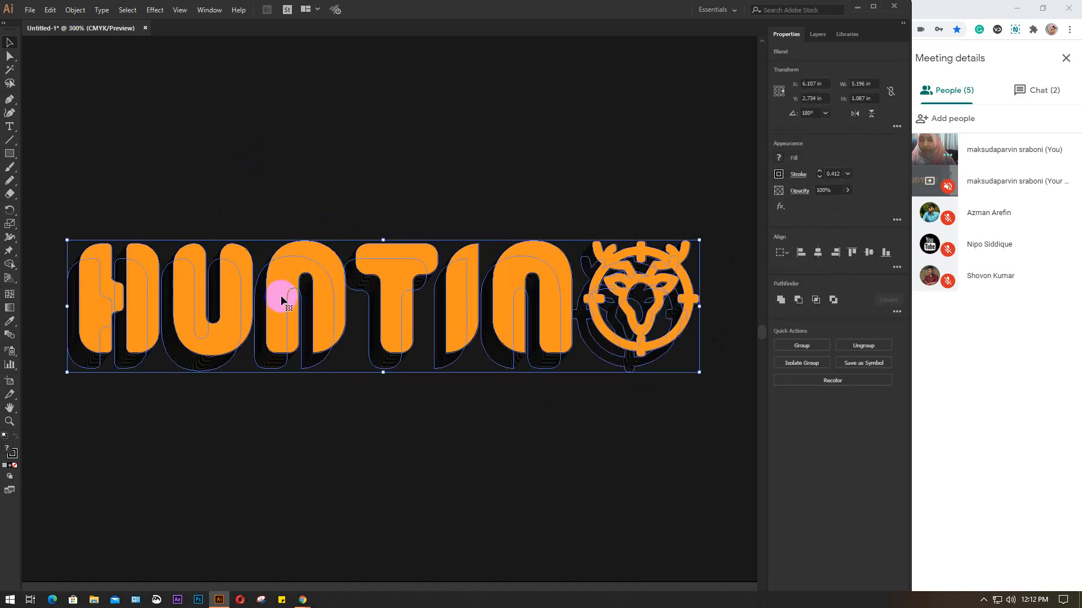
left_click(75, 9)
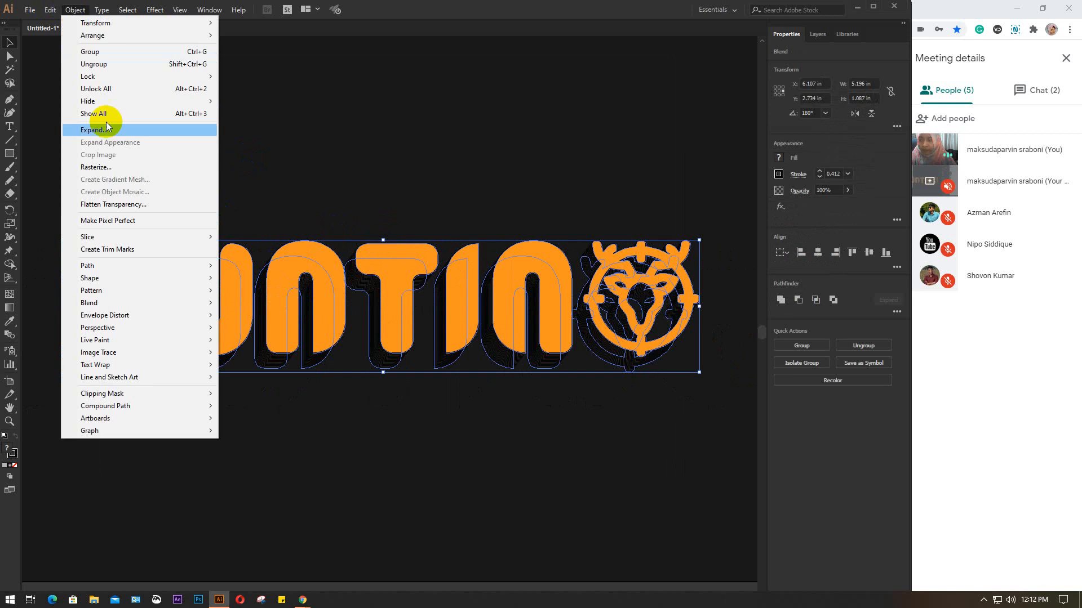
left_click(104, 129)
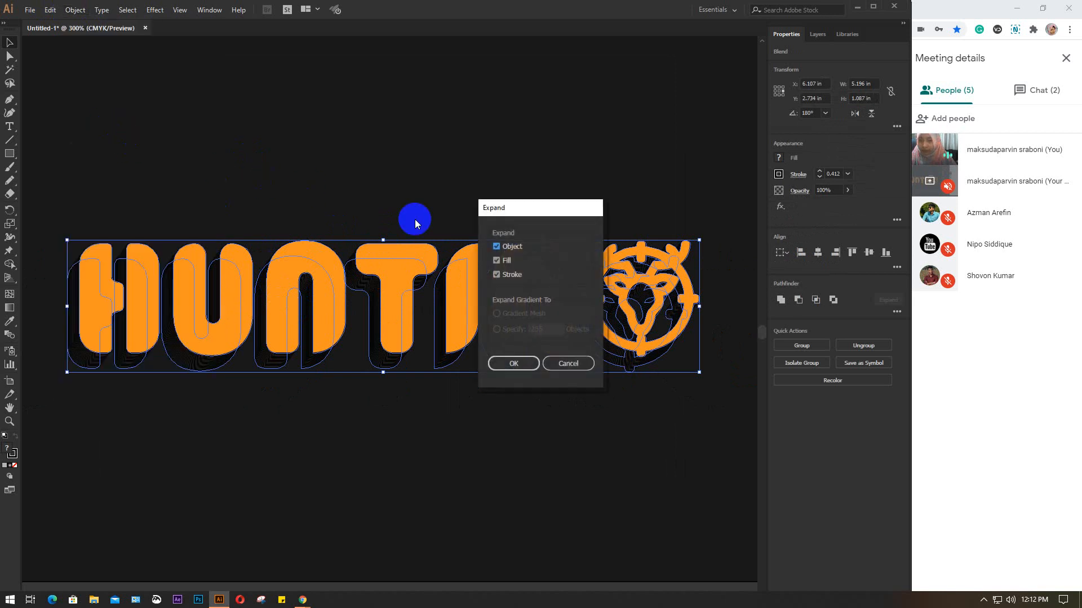
left_click(513, 364)
left_click(265, 138)
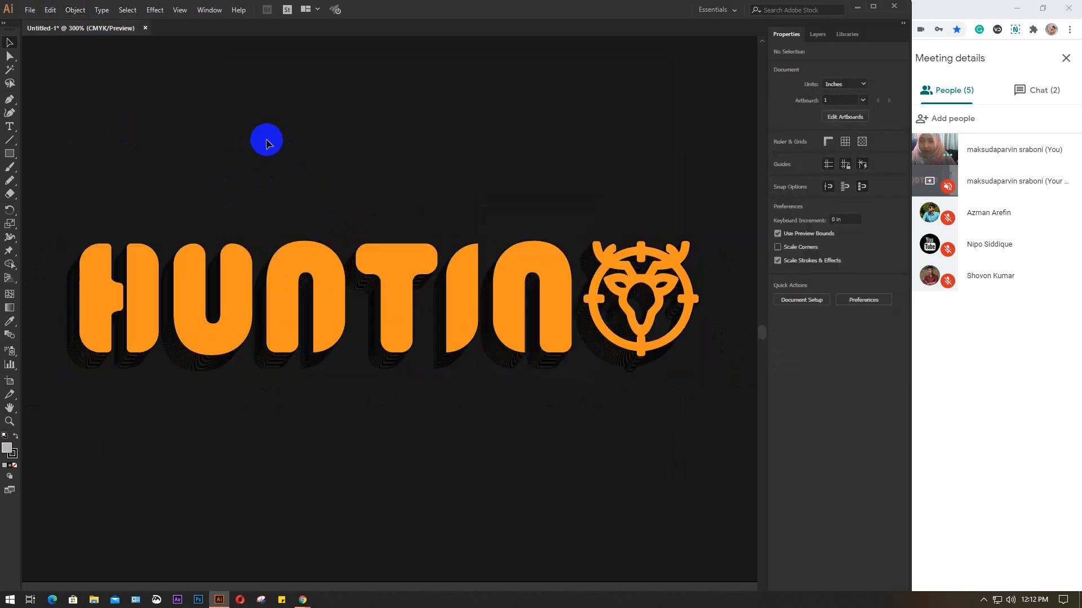
- Colour the strokes of the expanded logo group with a light grey swatch
left_click(189, 363)
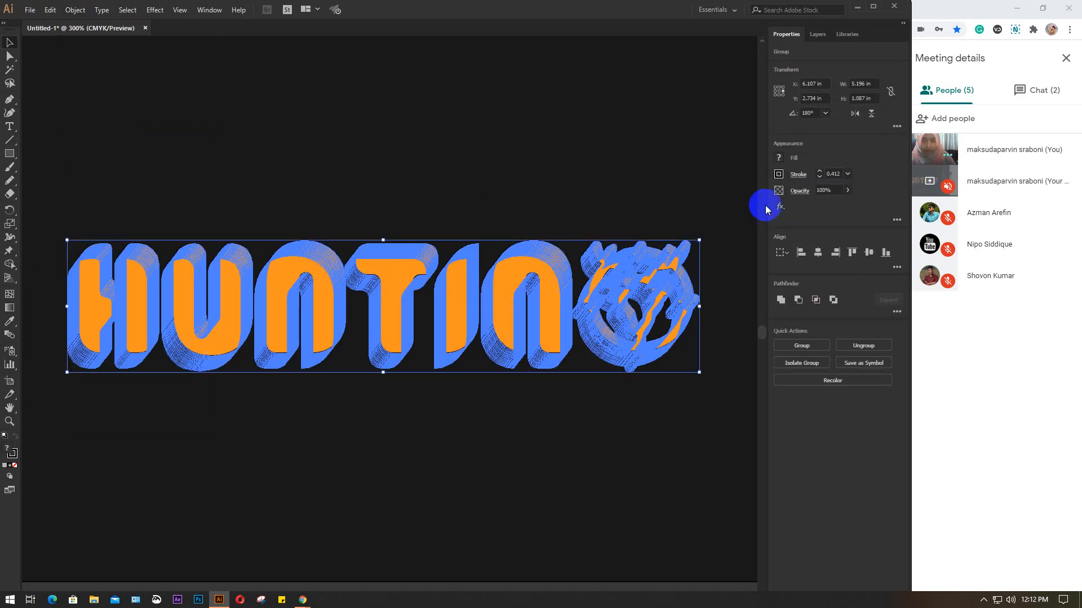
left_click(779, 174)
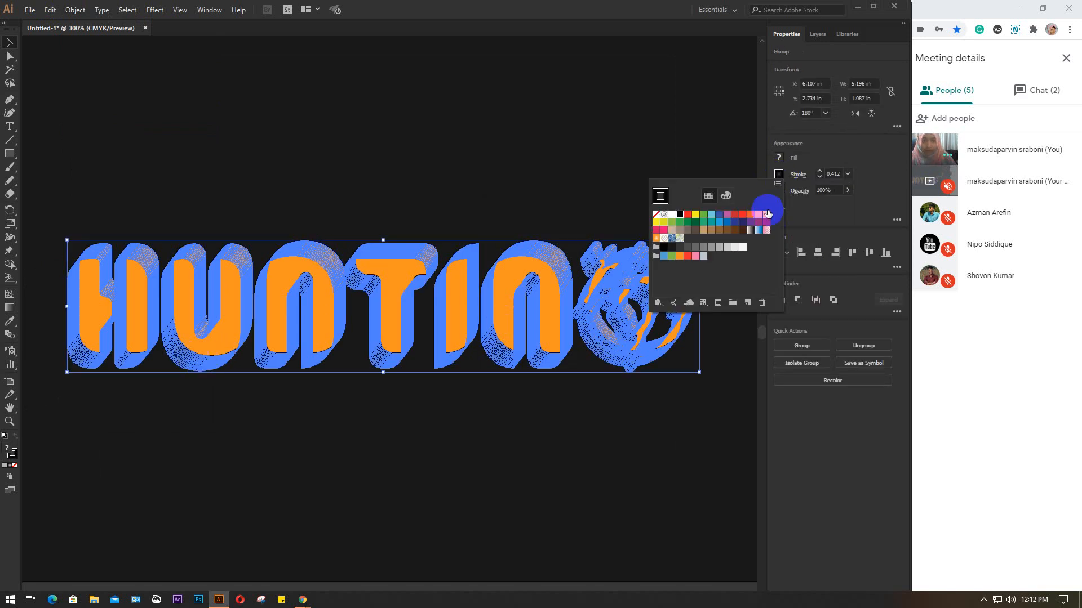
left_click(716, 246)
left_click(433, 156)
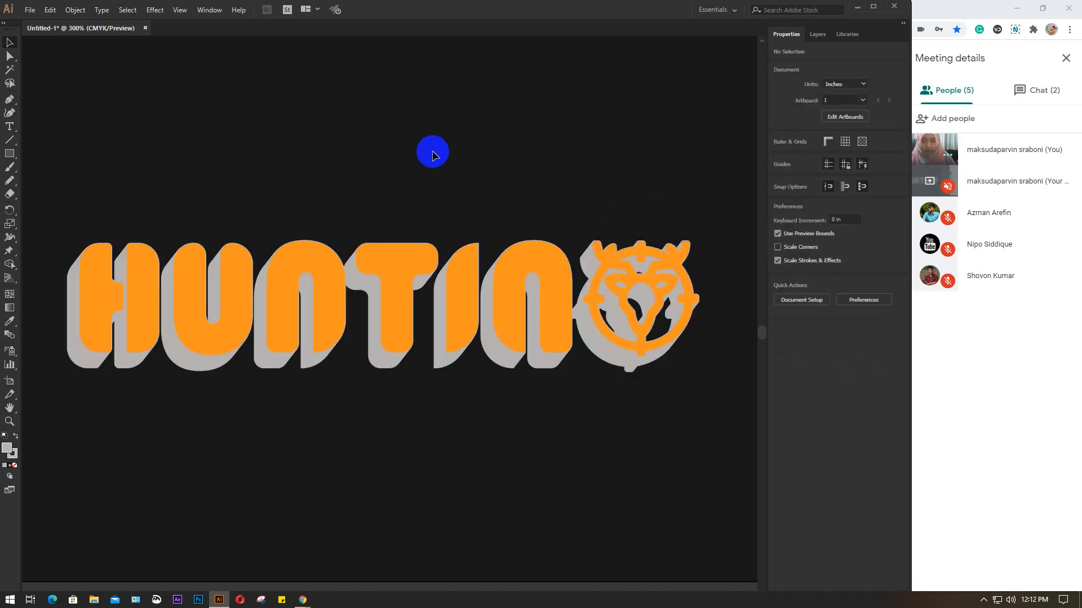
- Change the stroke of the expanded logo group to a darker grey swatch for a subtler shadow and deselect it
left_click(379, 354)
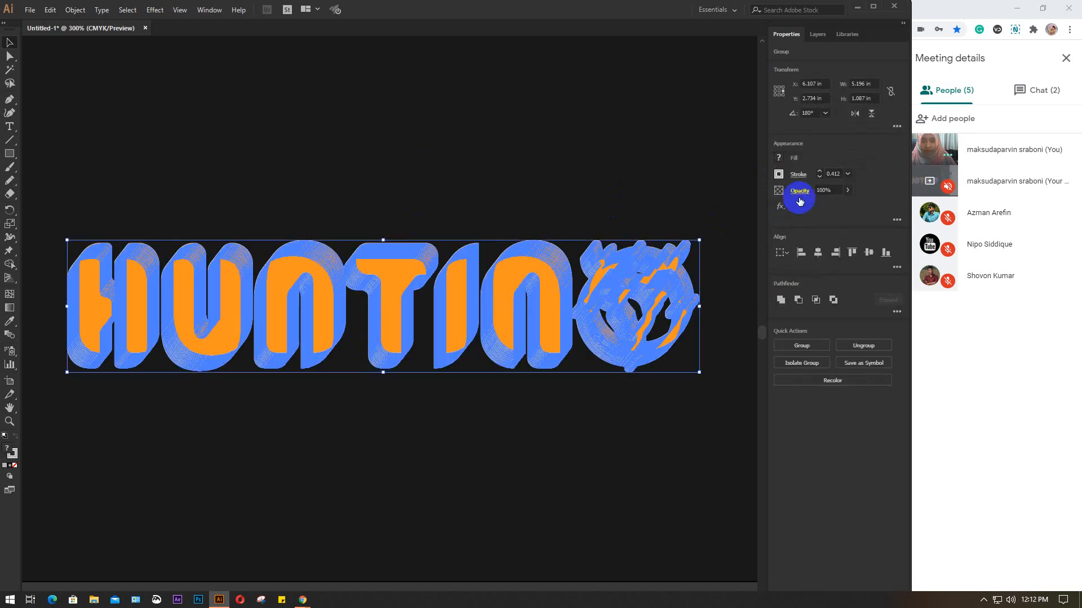
left_click(778, 175)
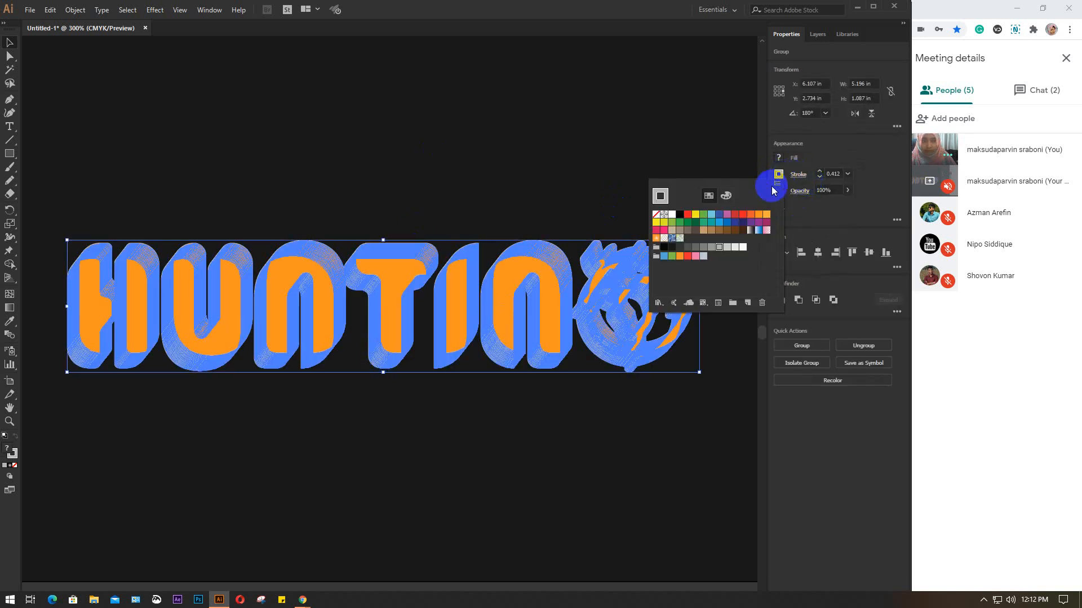
left_click(698, 251)
left_click(470, 163)
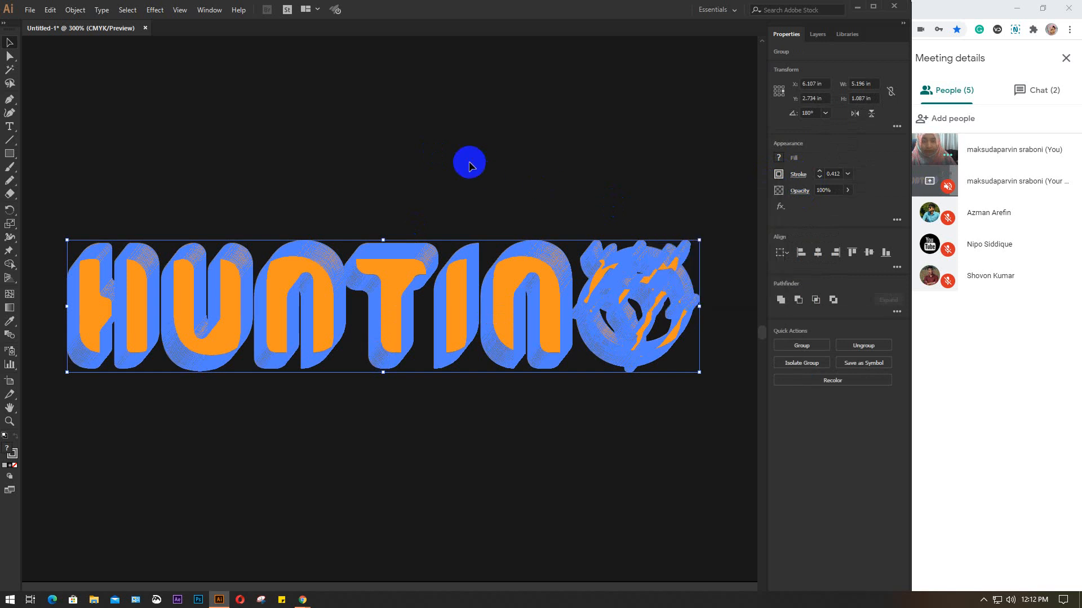
left_click(469, 164)
left_click(505, 350)
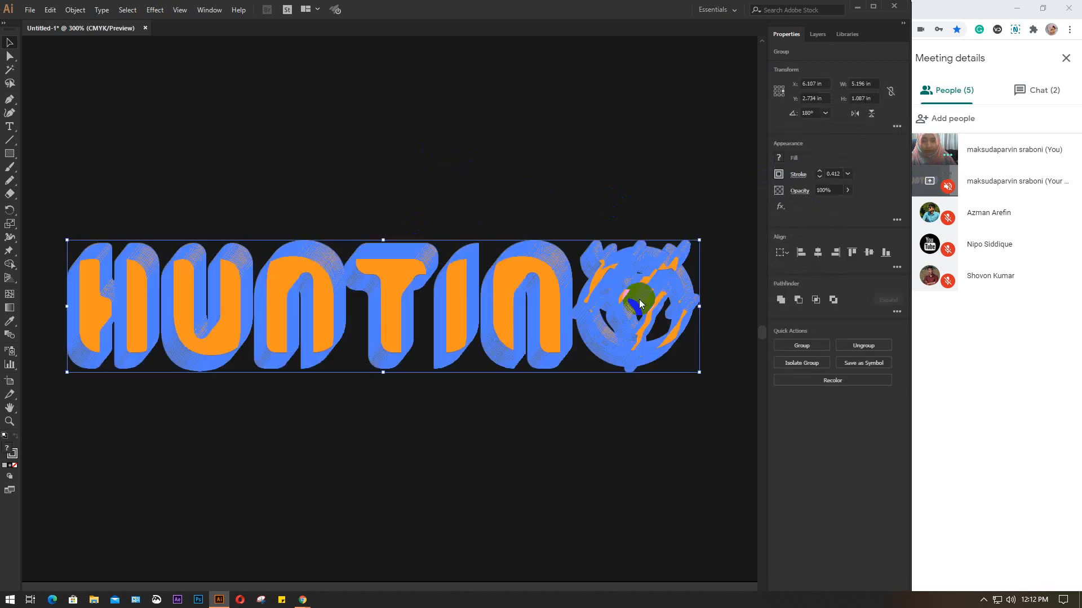
left_click(788, 172)
left_click(778, 175)
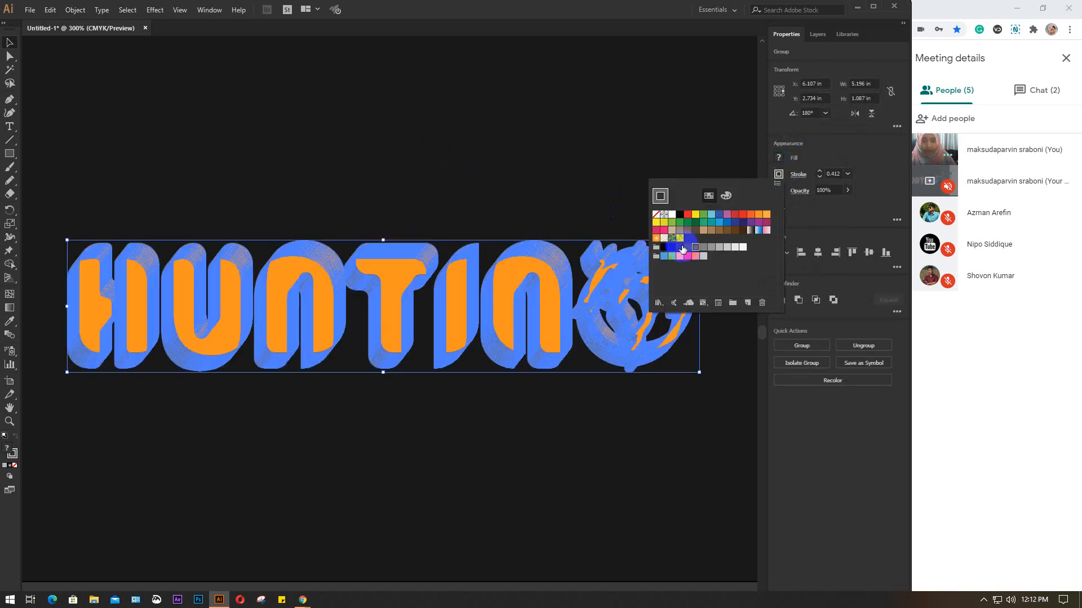
left_click(532, 179)
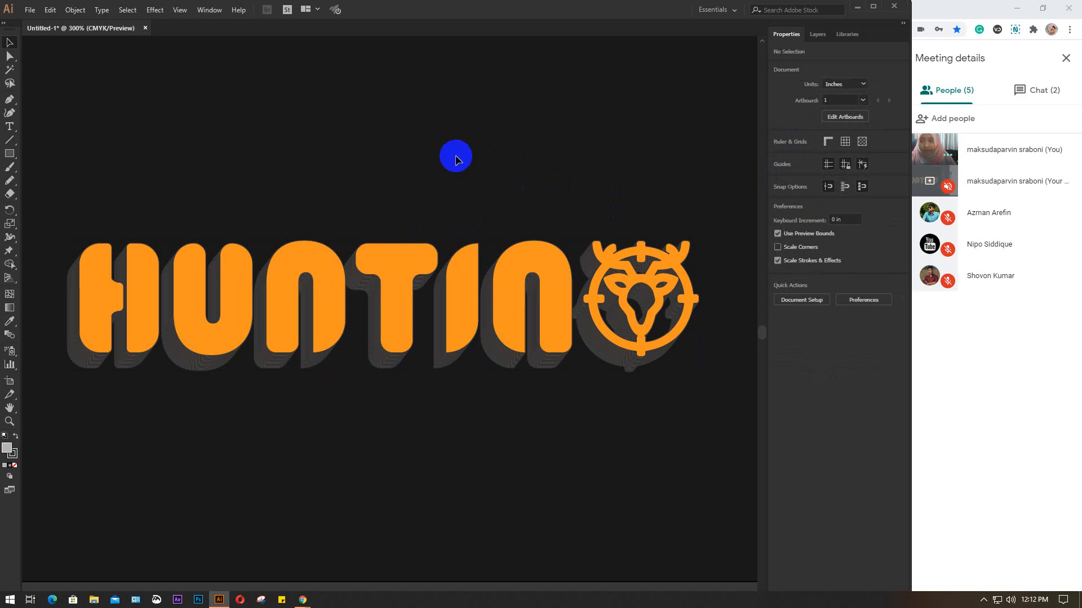
- Unlock all locked objects and clear the selection
left_click(324, 262)
left_click(327, 193)
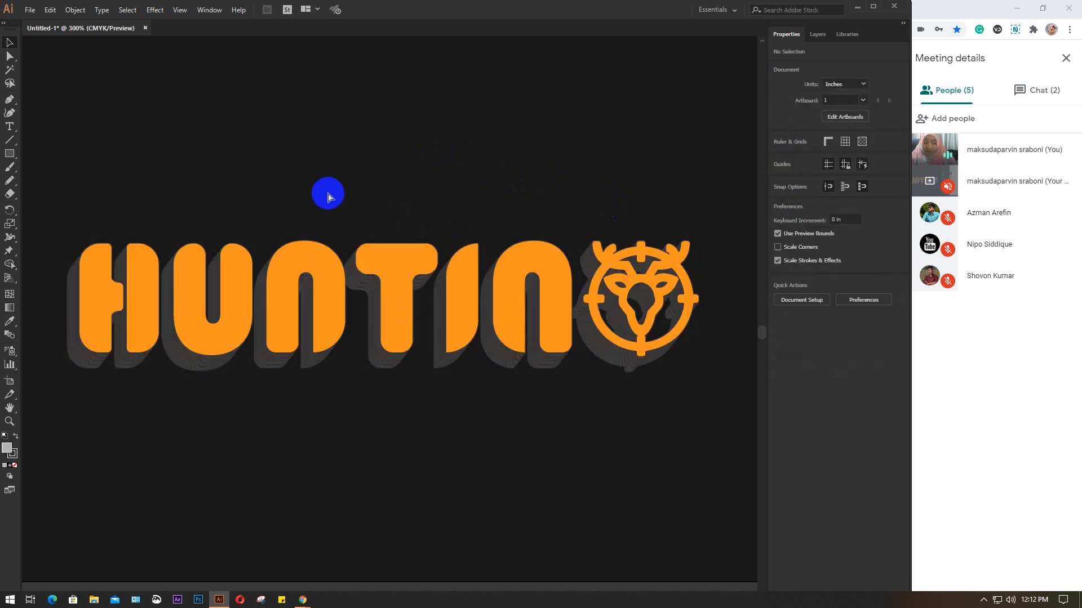
key("ctrl+alt+2")
left_click(328, 194)
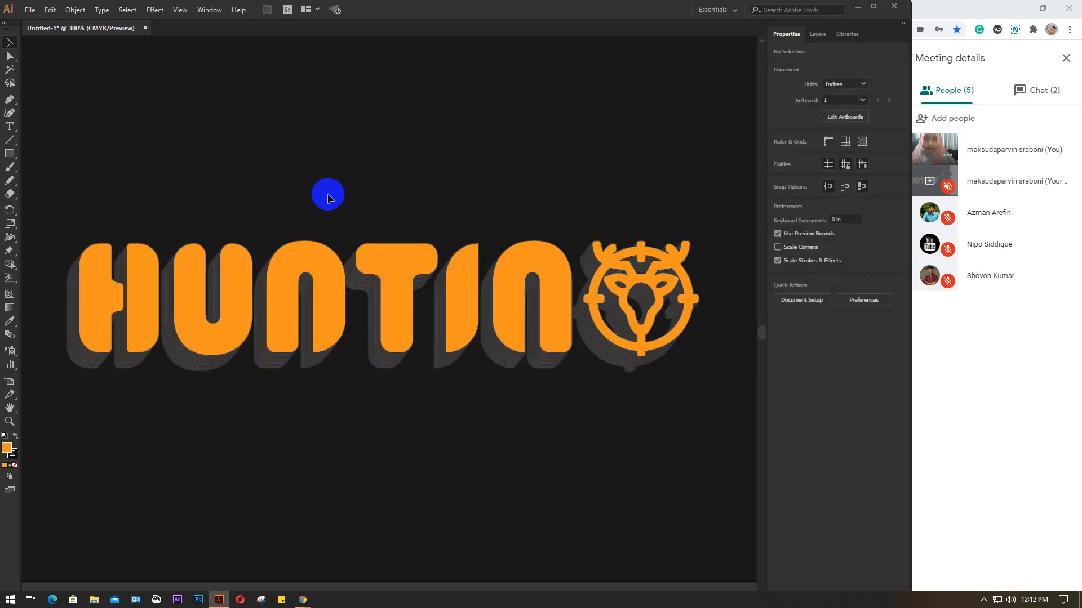
left_click(397, 281)
left_click(422, 170)
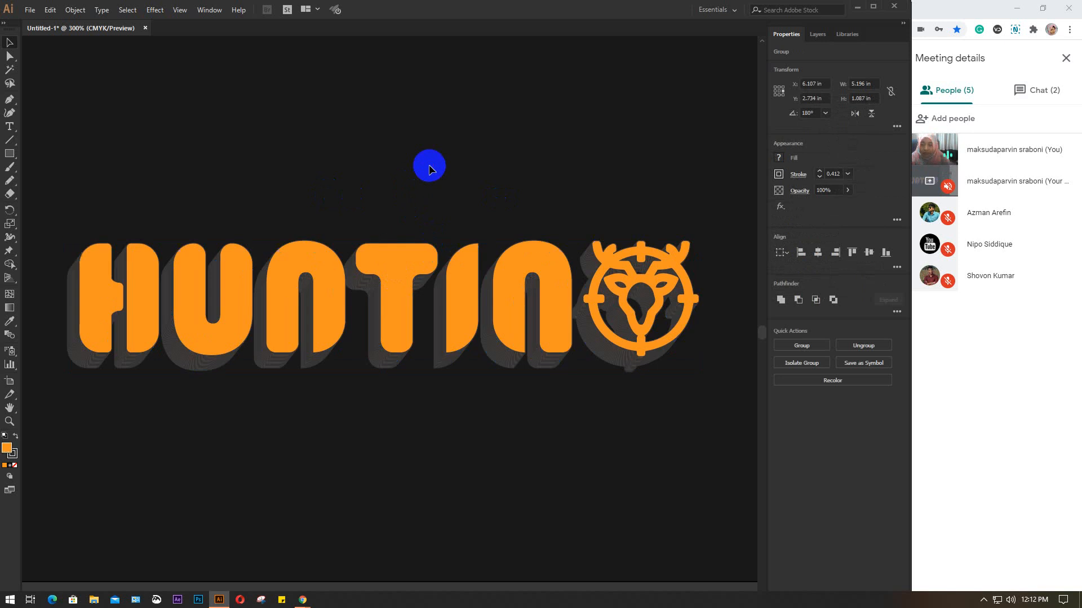
- Delete the expanded blend group with its grey shadow, leaving only the plain orange logo on the dark background
scroll(488, 147, "down", 2)
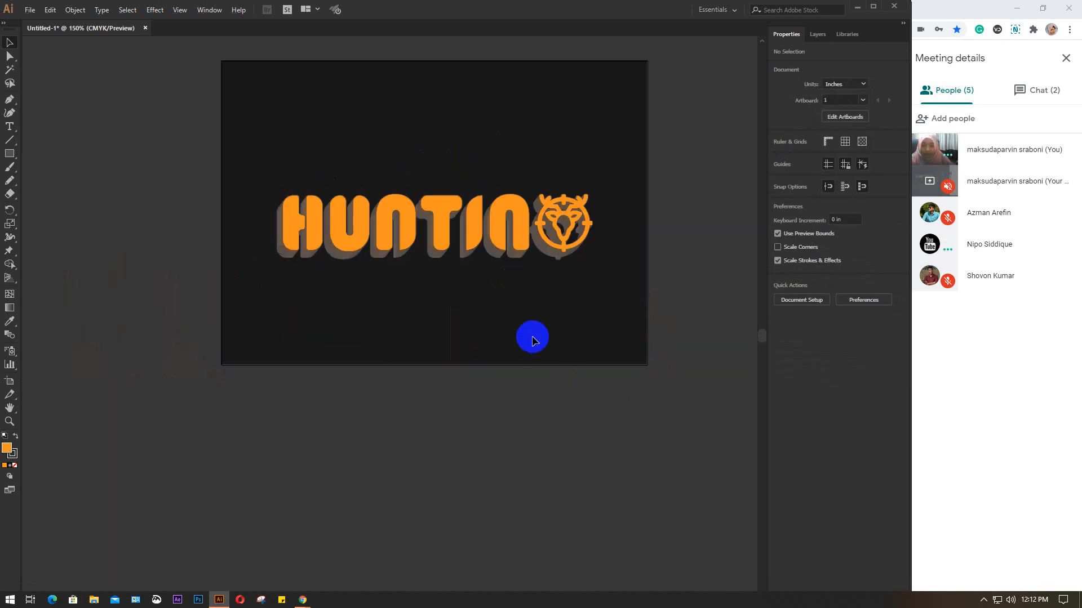
left_click_drag(529, 315, 526, 379)
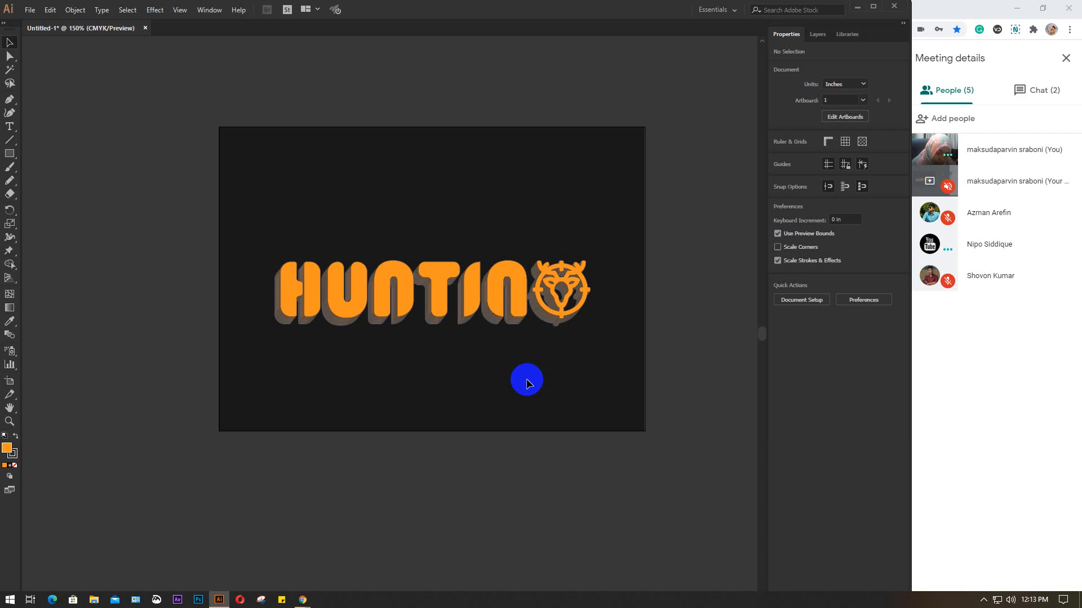
left_click(437, 278)
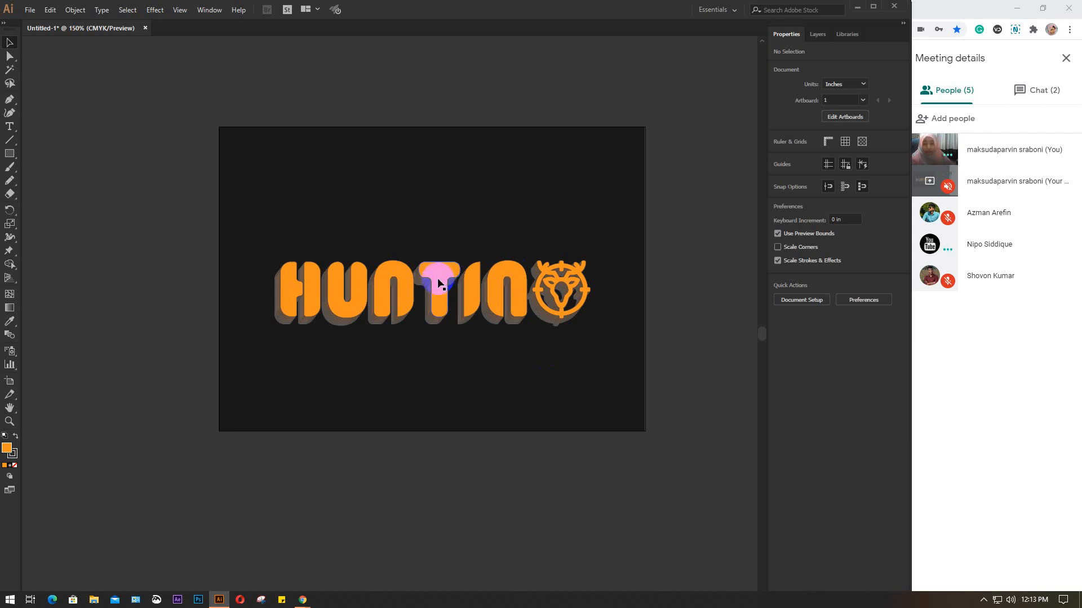
key("ctrl")
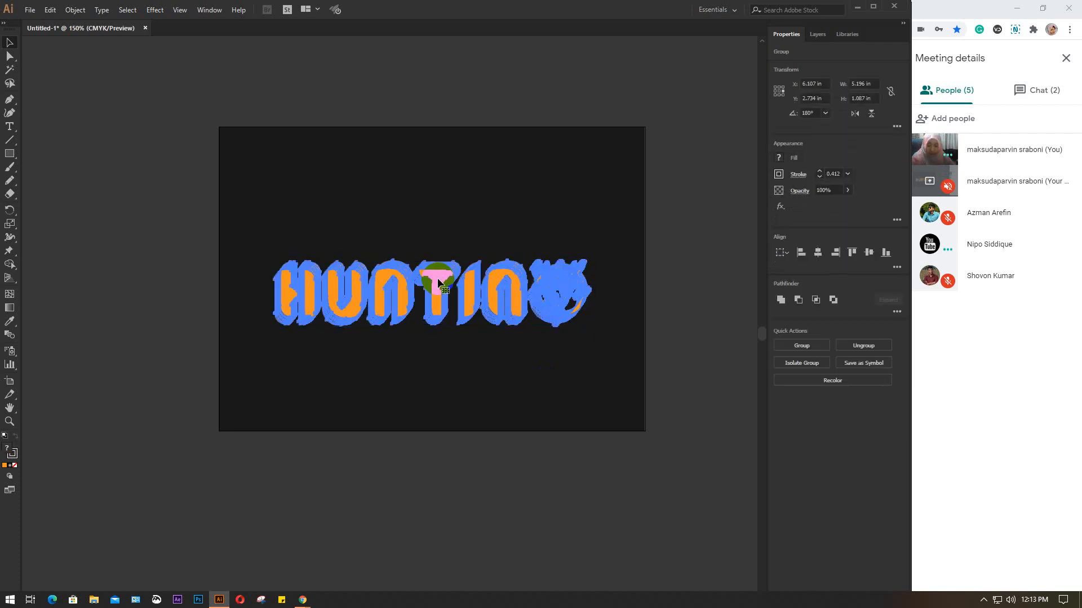
key("ctrl+shift+a")
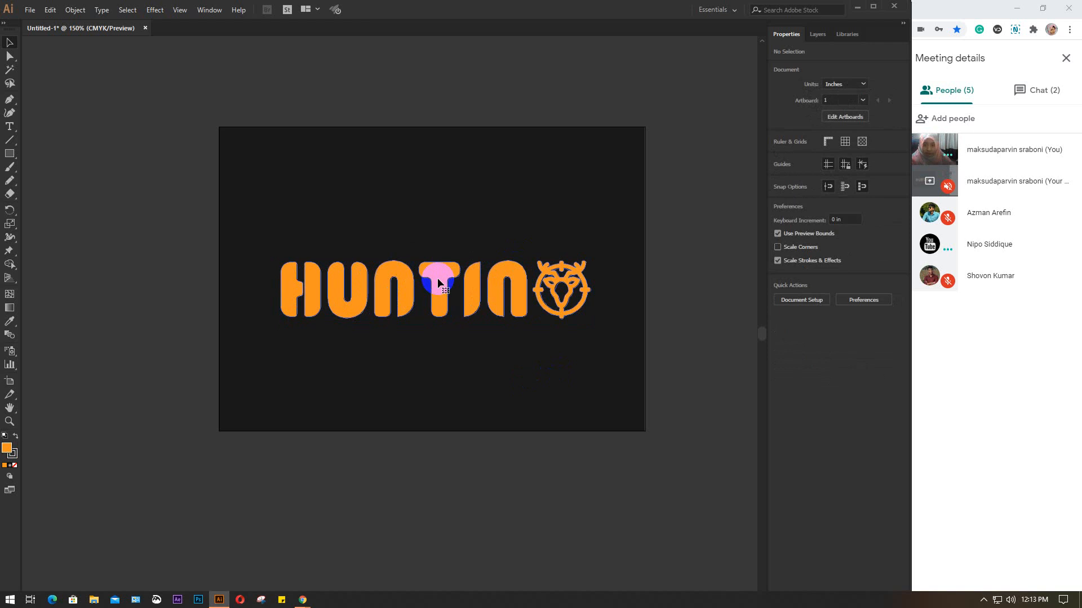
- Start a Drop Shadow effect on the orange logo with Normal mode, 100% opacity and the preview enabled
left_click(439, 281)
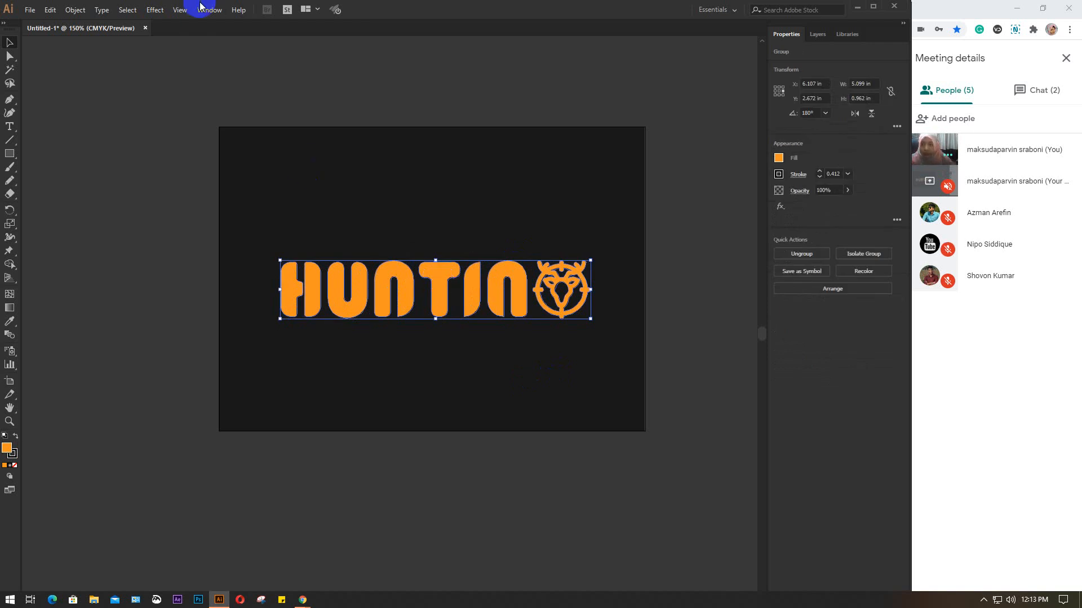
left_click(154, 10)
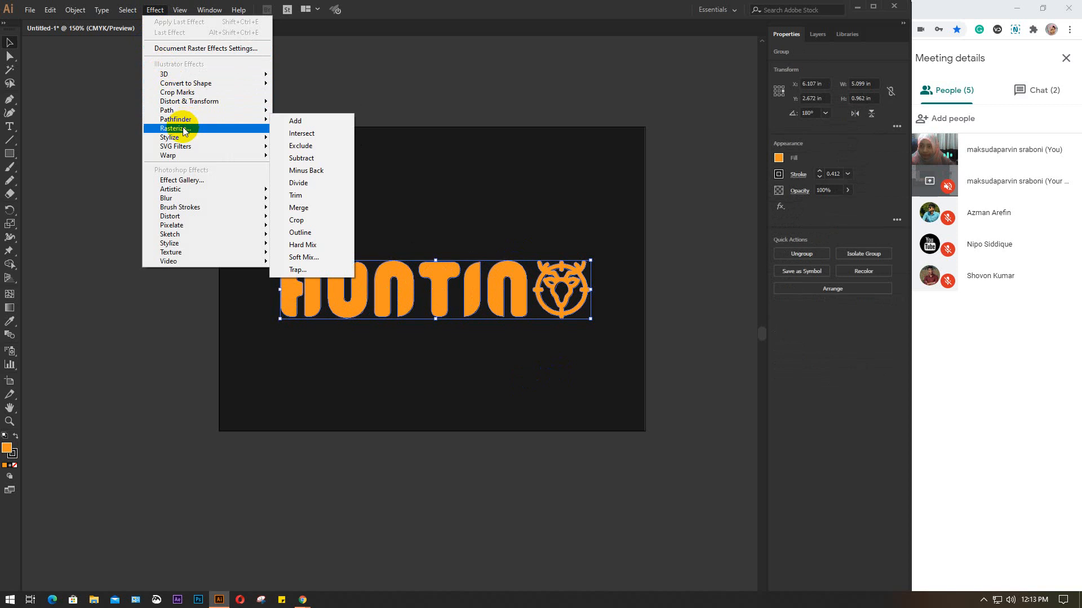
mouse_move(174, 137)
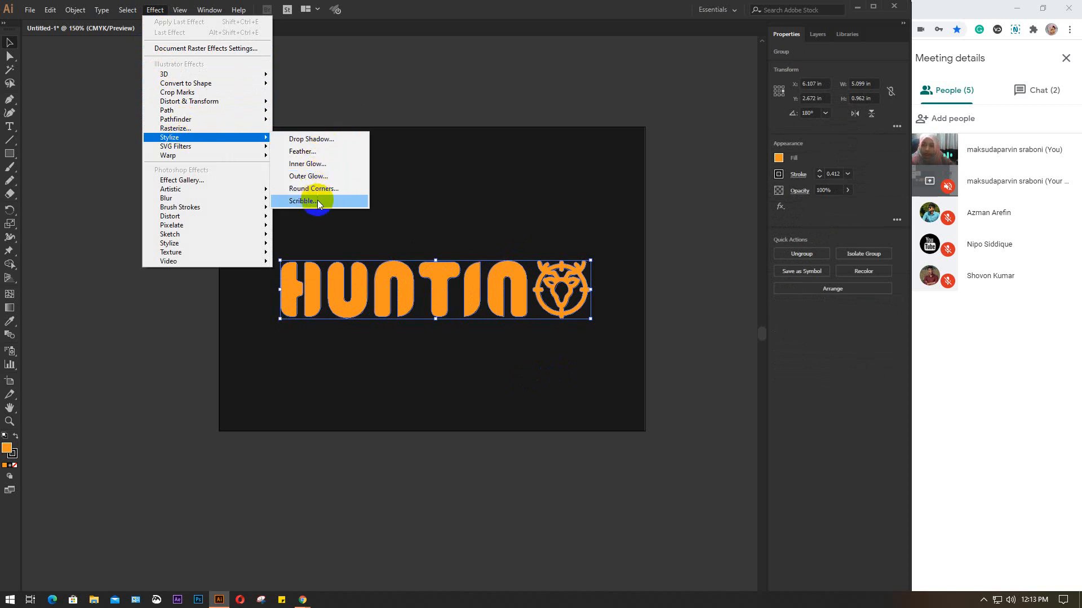
left_click(318, 139)
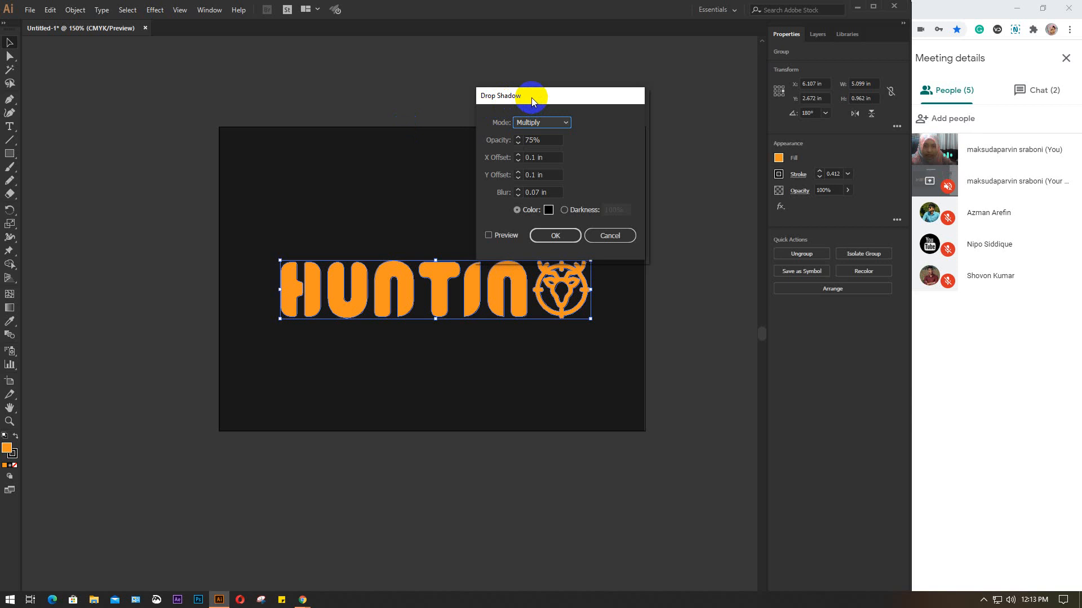
left_click_drag(532, 97, 684, 69)
left_click(719, 94)
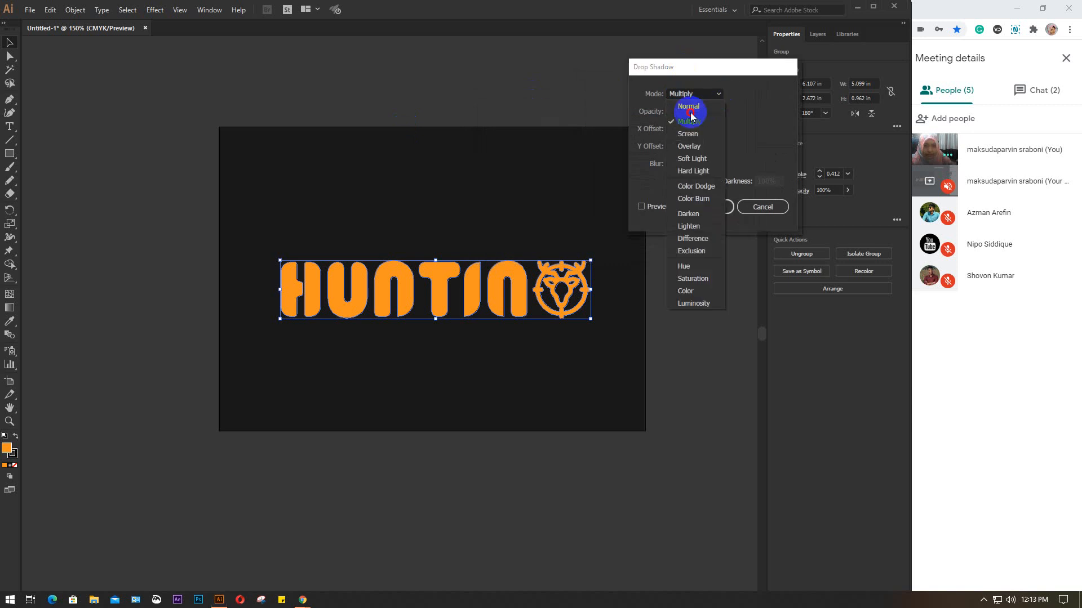
left_click(693, 108)
left_click_drag(698, 111, 655, 120)
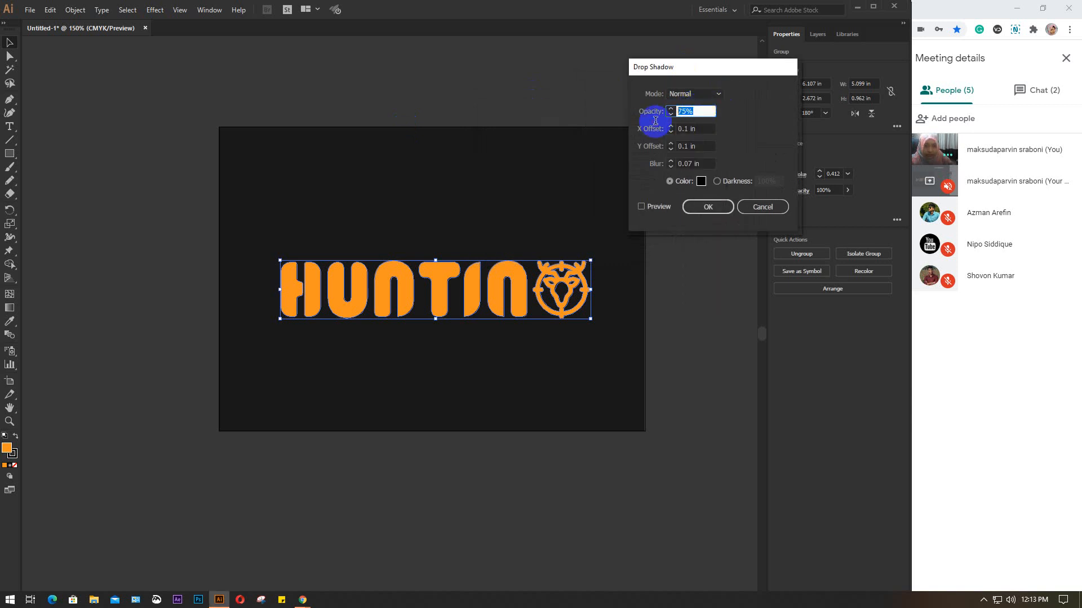
type("100")
left_click(652, 208)
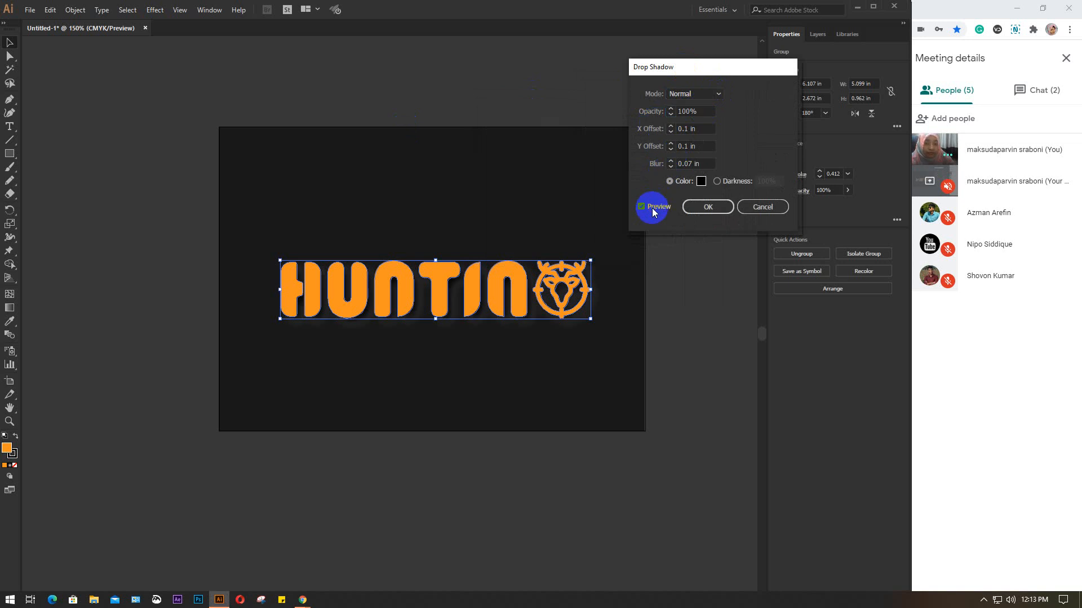
- Set the drop shadow's colour to white
left_click(701, 181)
left_click(513, 259)
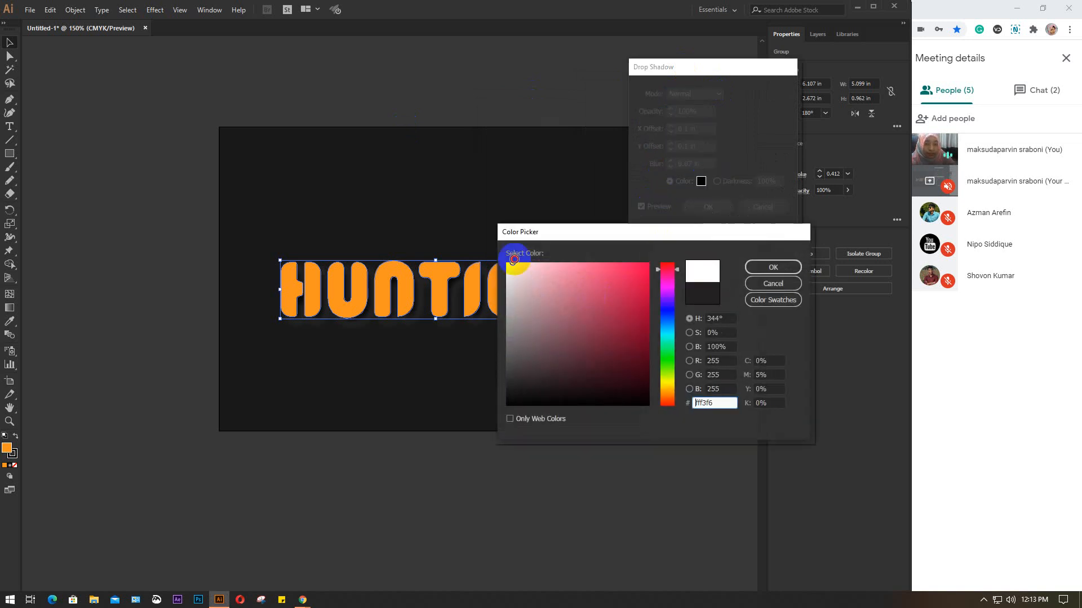
left_click(758, 266)
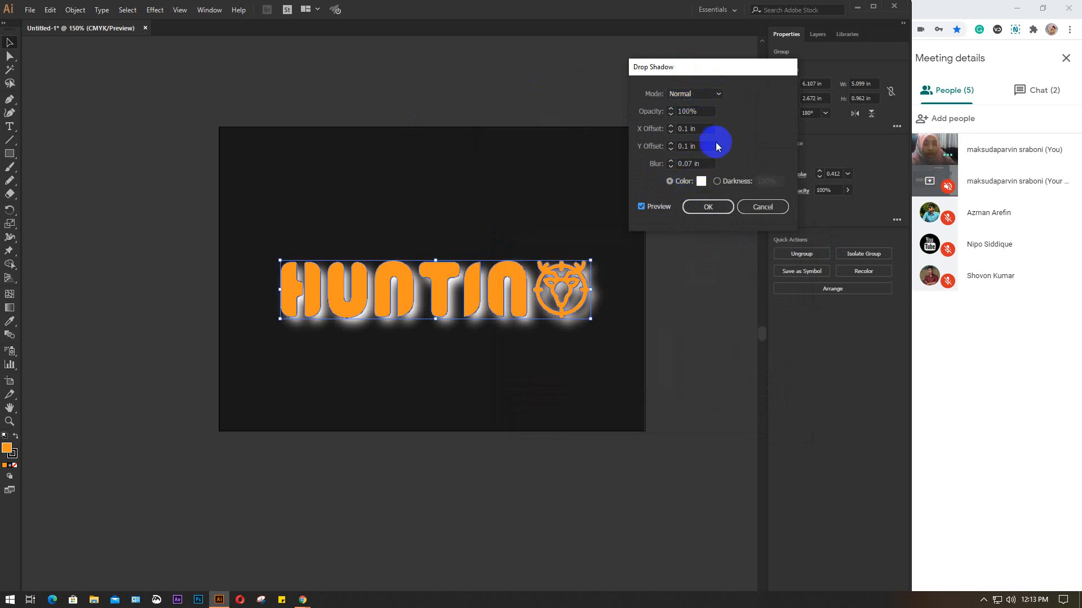
- Set the drop shadow's X offset to -0.3 in, comparing larger and smaller offsets in the preview
left_click(703, 131)
key("Up")
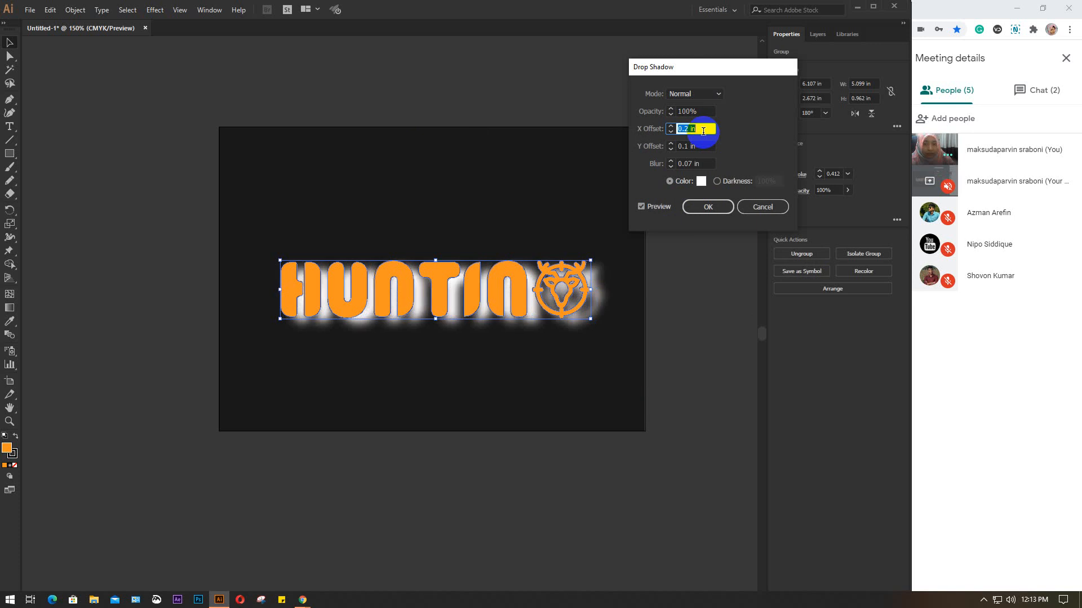
key("Down")
key("Down")
key("Down")
key("Down")
key("Down")
key("Down")
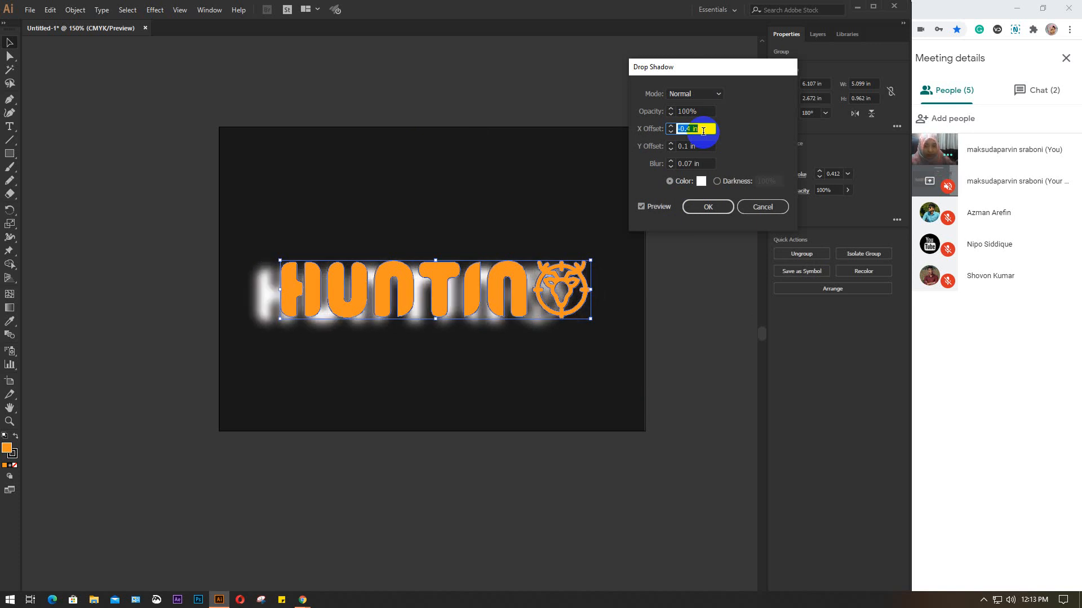
key("Up")
key("Up")
key("Down")
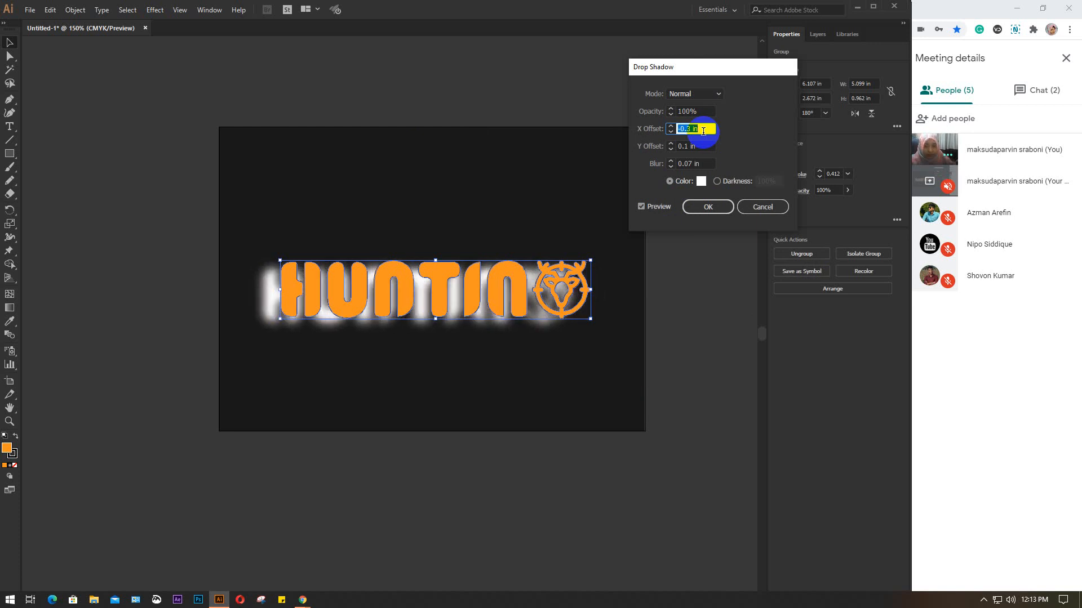
- Compare Y offsets between 0.4 in and 0 in for the logo's drop shadow, then return the offset to 0.1 in
left_click(704, 147)
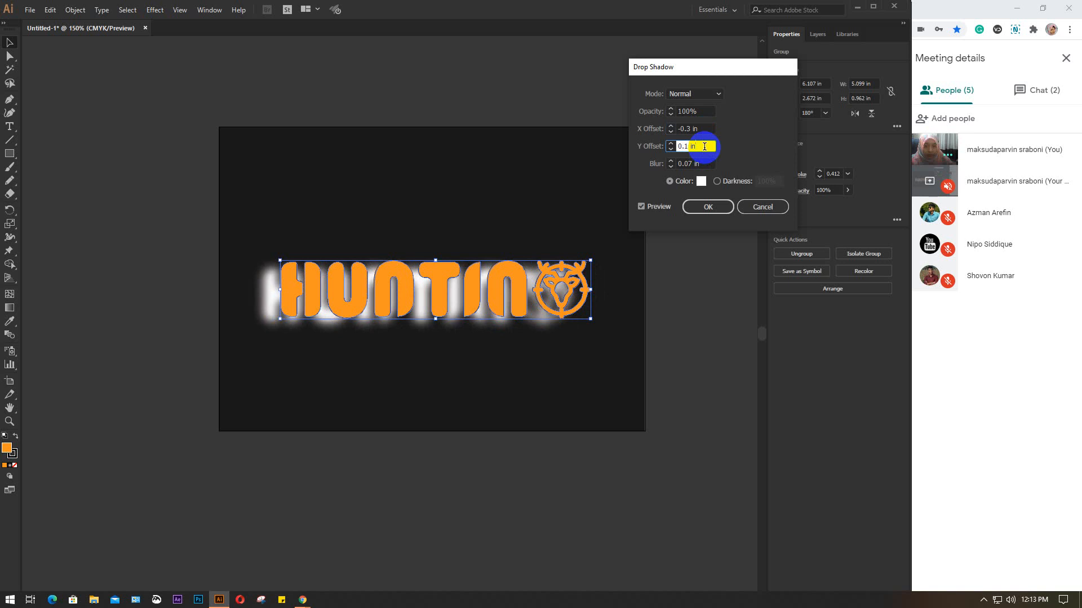
key("Up")
key("Up")
key("Up")
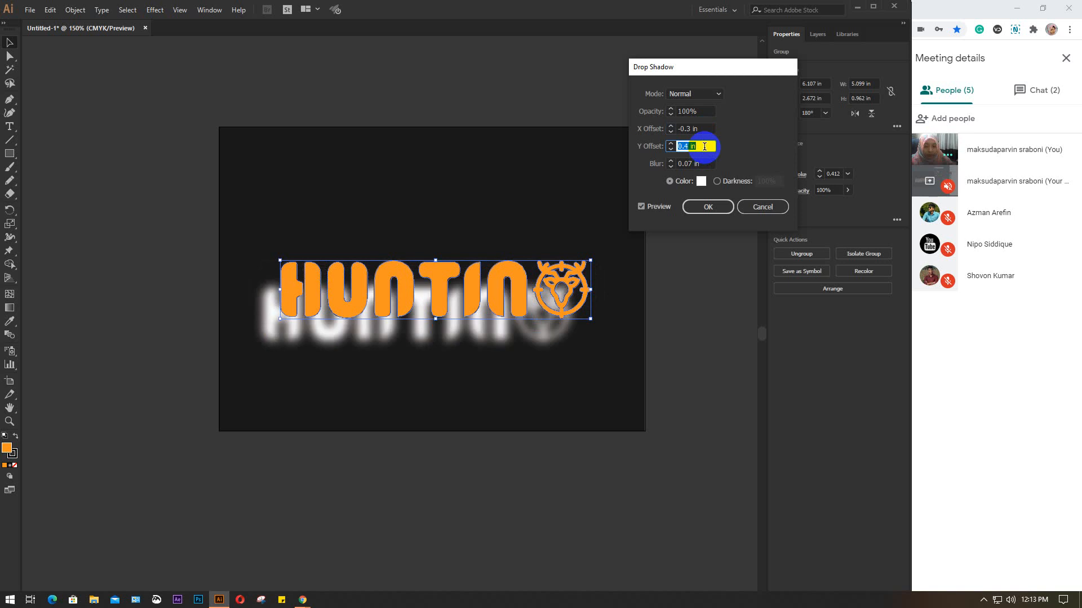
key("Down")
key("Down")
key("Down")
key("Down")
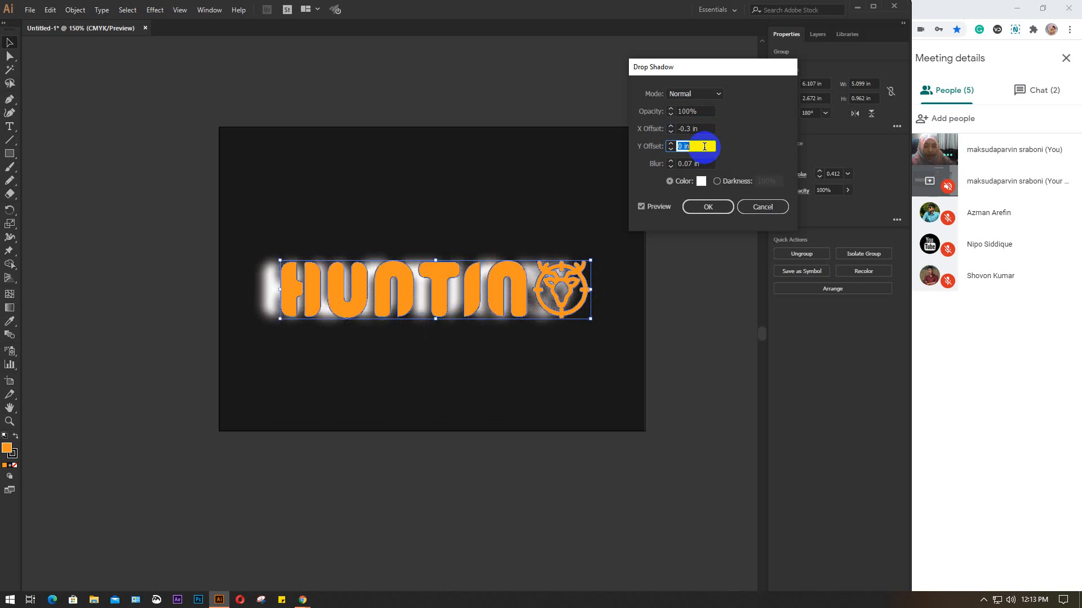
key("Up")
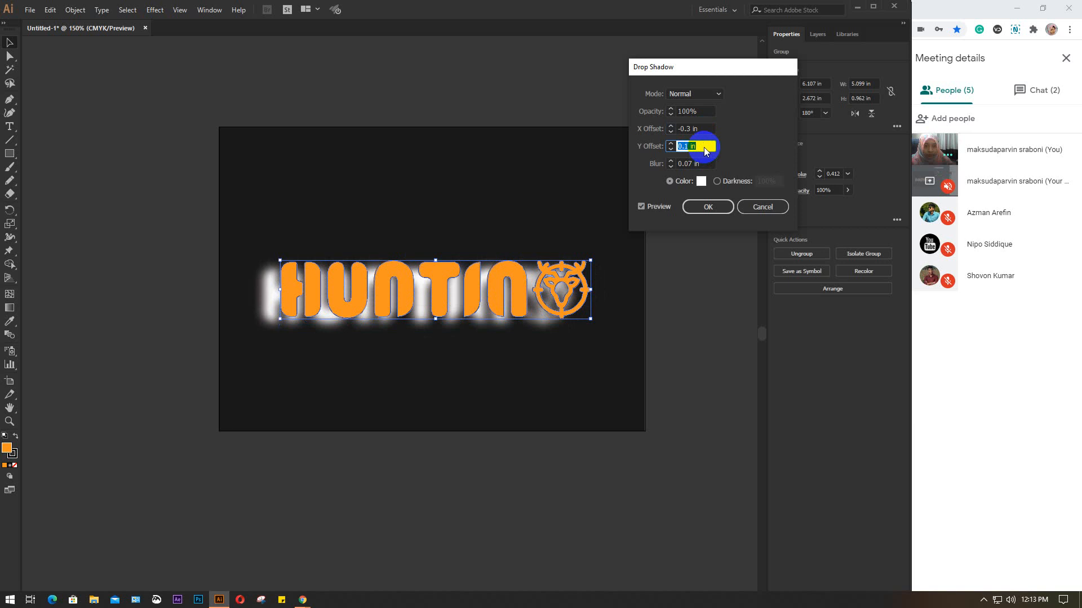
- Set the drop shadow's blur to 0.1 in, comparing 0 in and 0.4 in in the preview
left_click(705, 163)
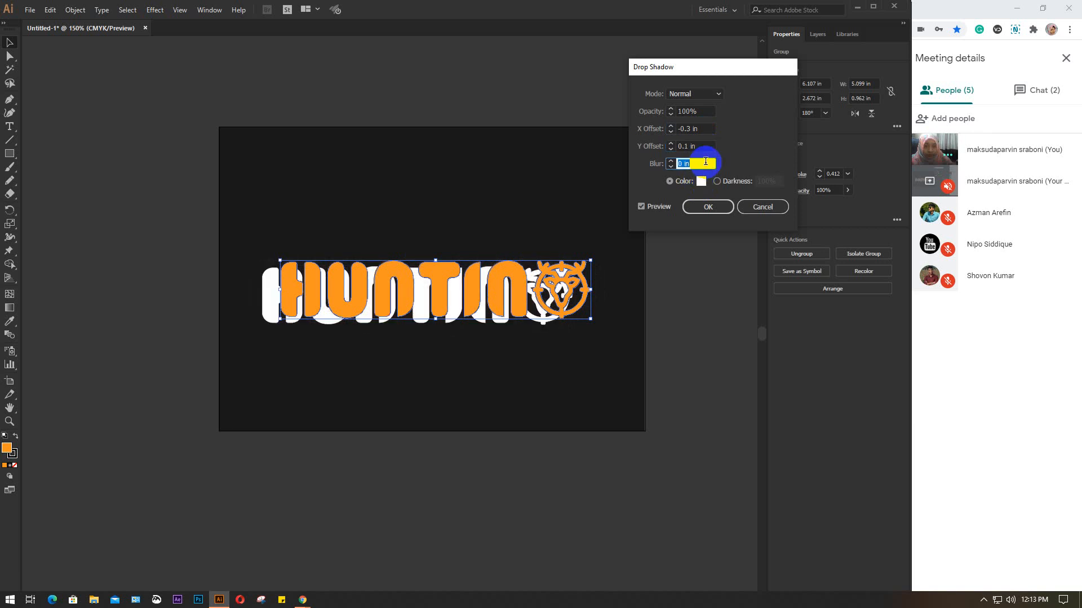
key("Up")
key("Up")
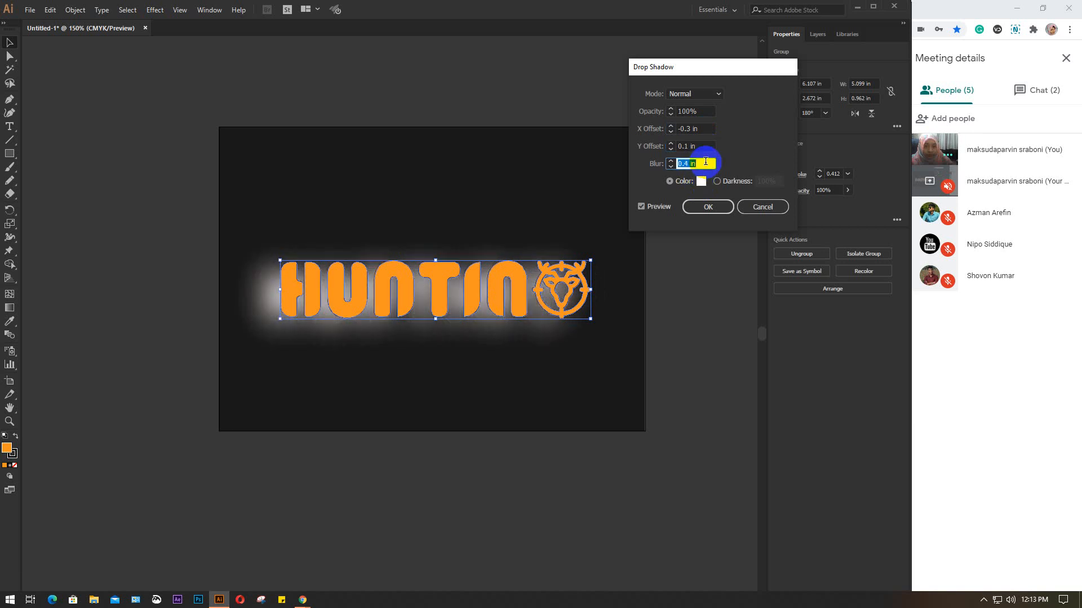
key("Down")
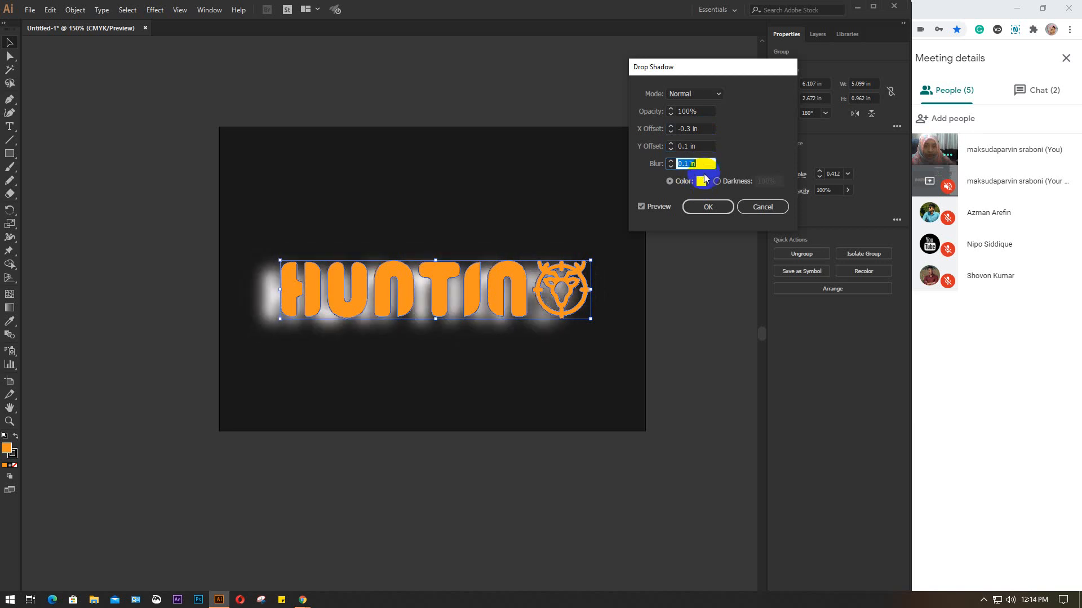
- Switch the drop shadow from a custom colour to the Darkness option at 100%
left_click(705, 208)
left_click(716, 182)
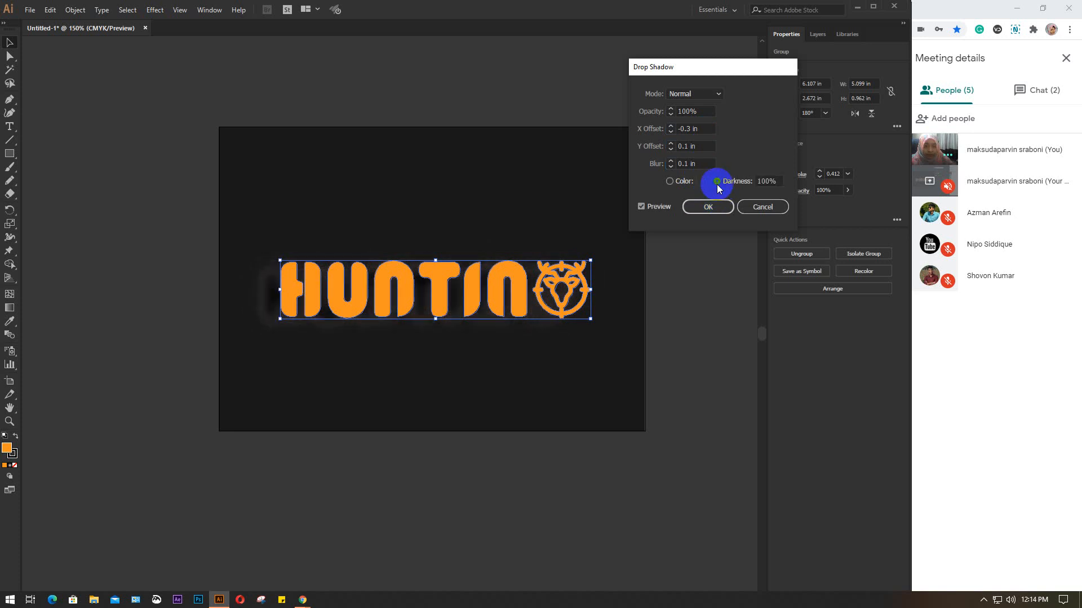